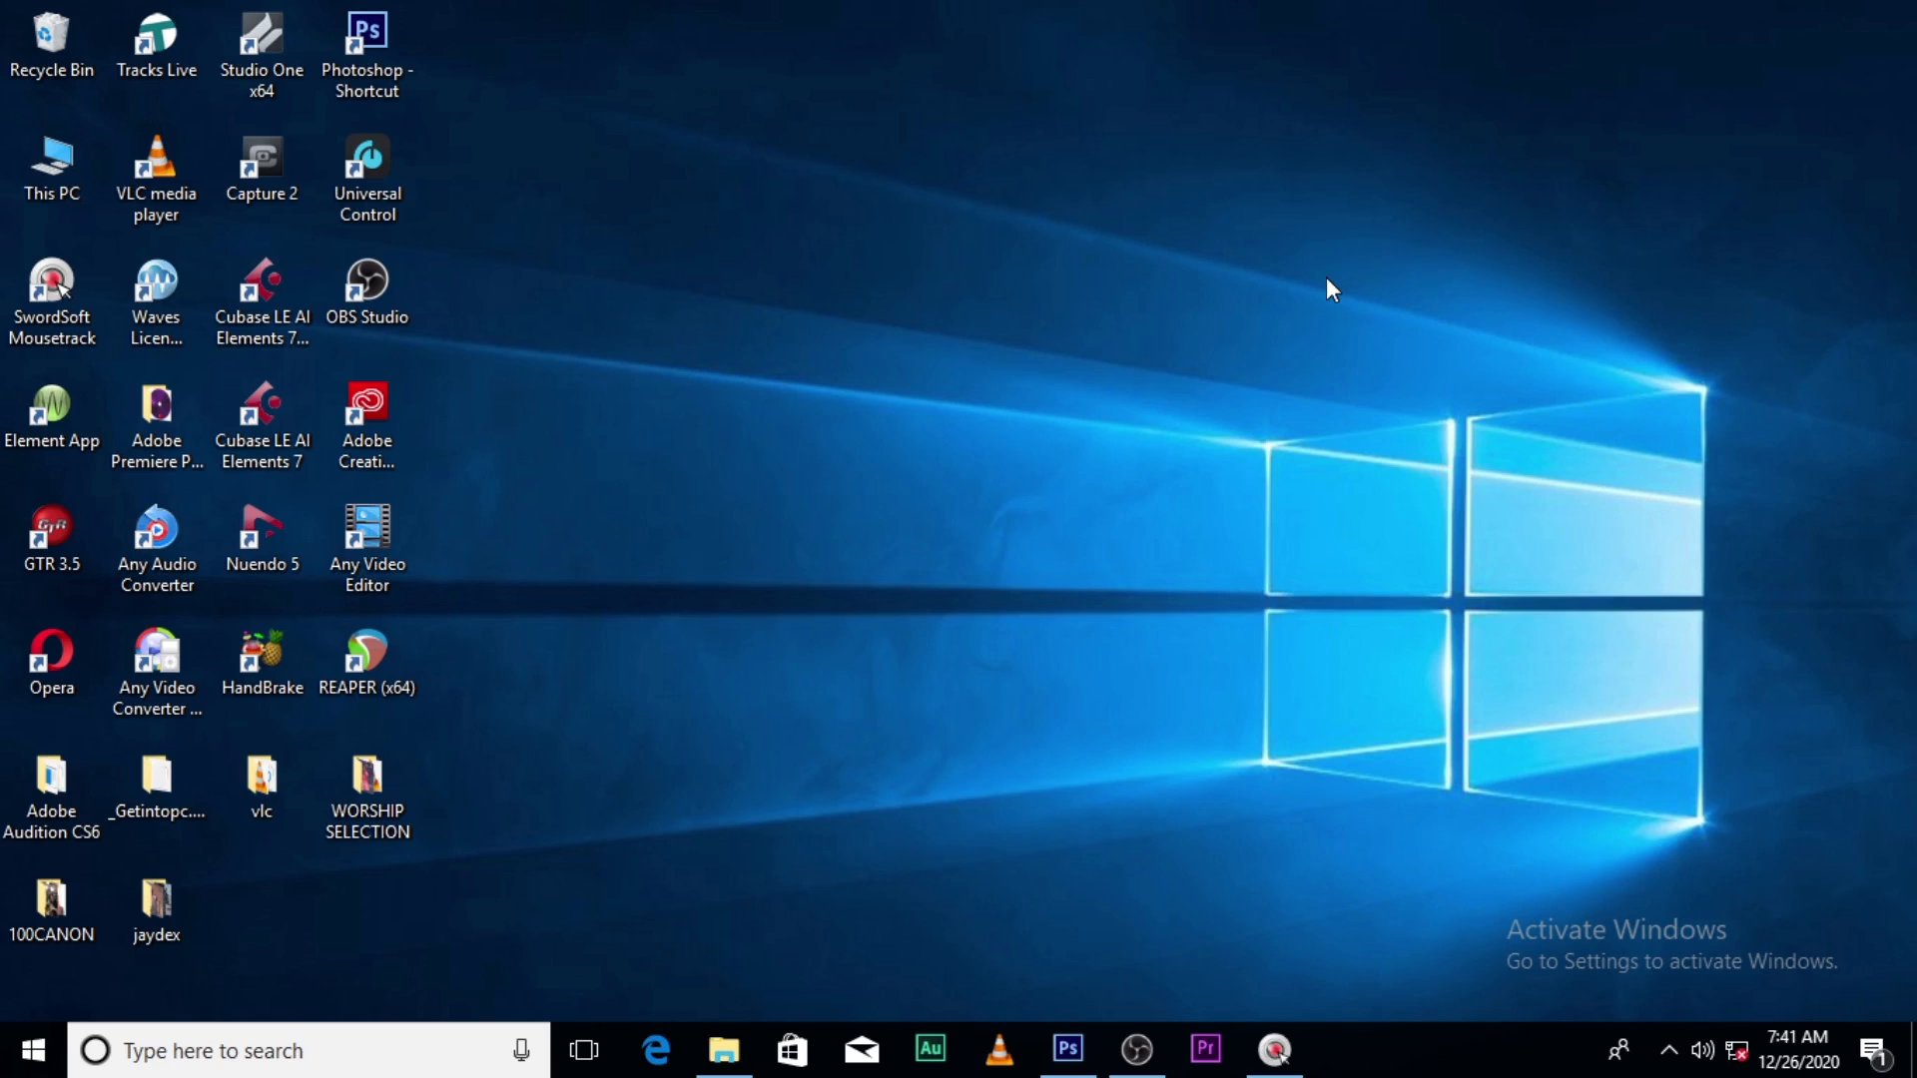
- Create a new white 1000 × 1000 px, 72 ppi document named 'BIRTHDAY FLYER'
left_click(1068, 1058)
key("ctrl+n")
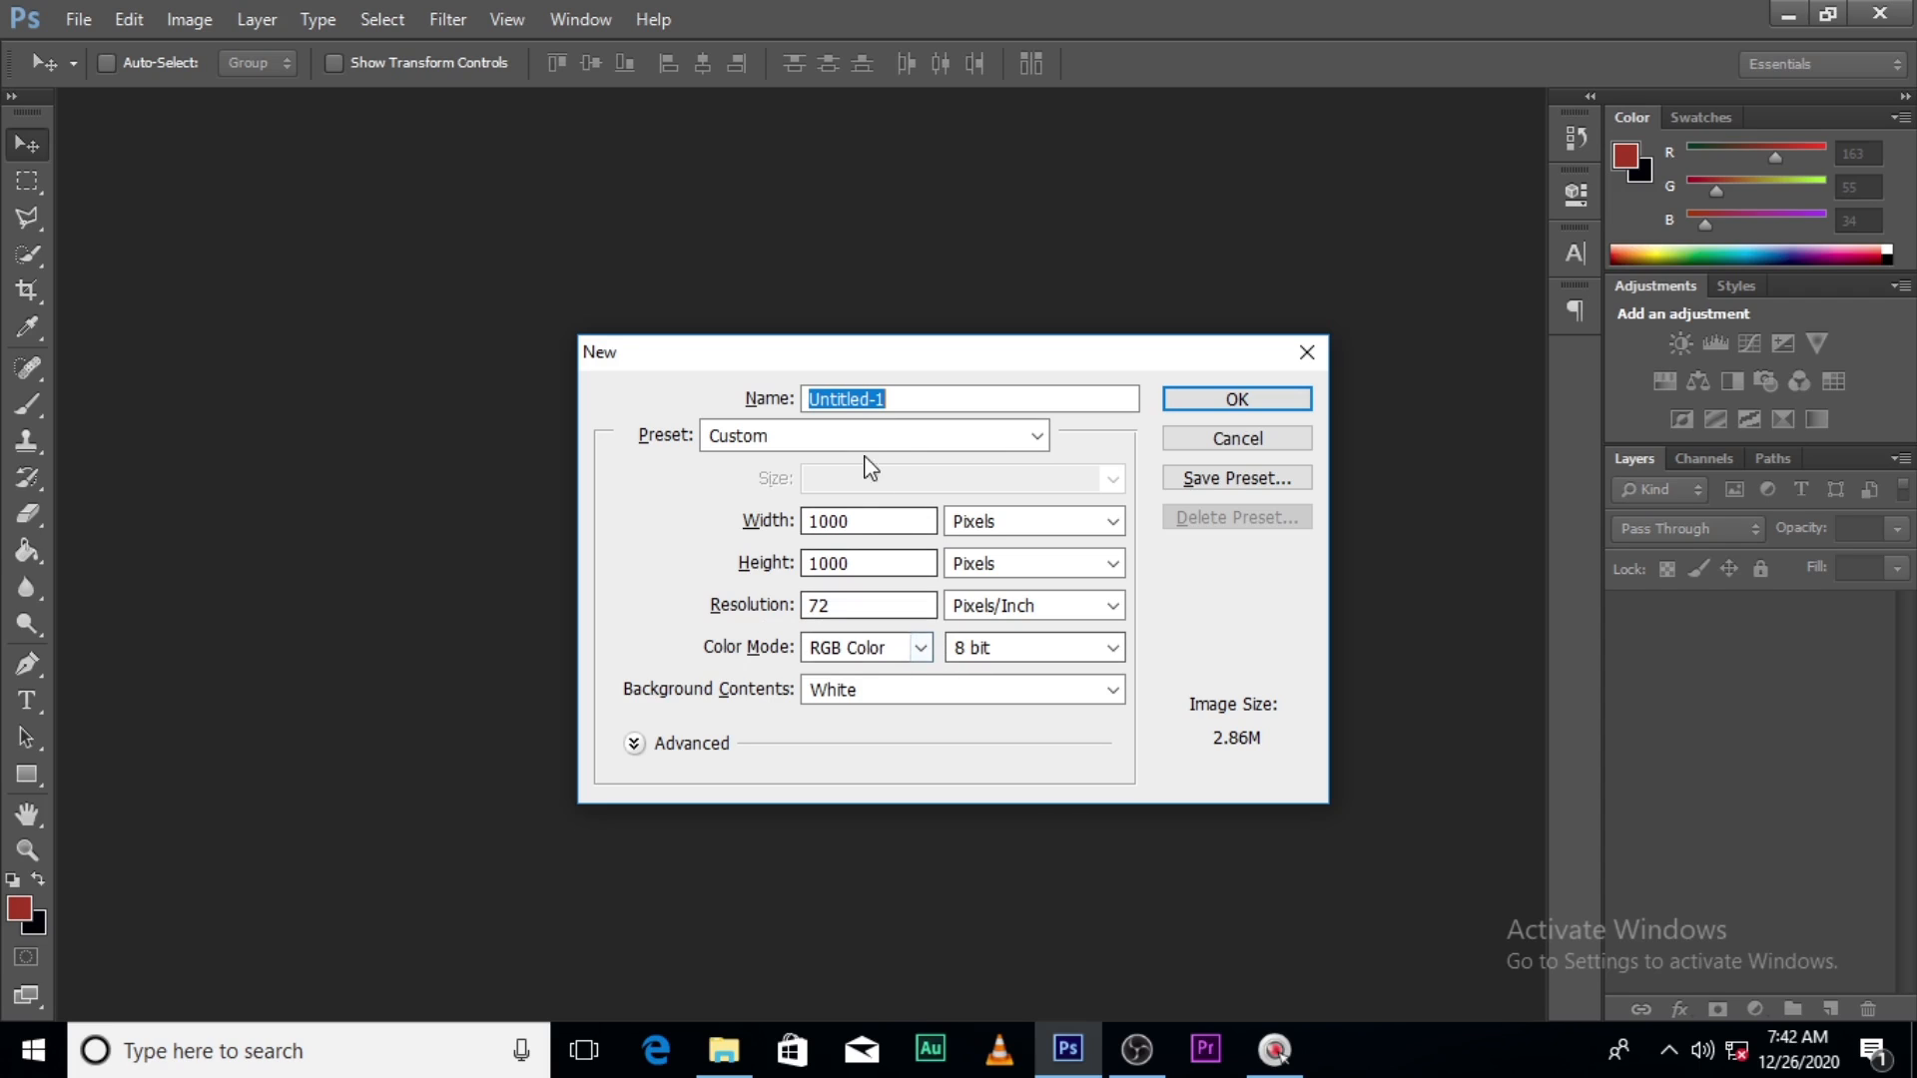
type("BI")
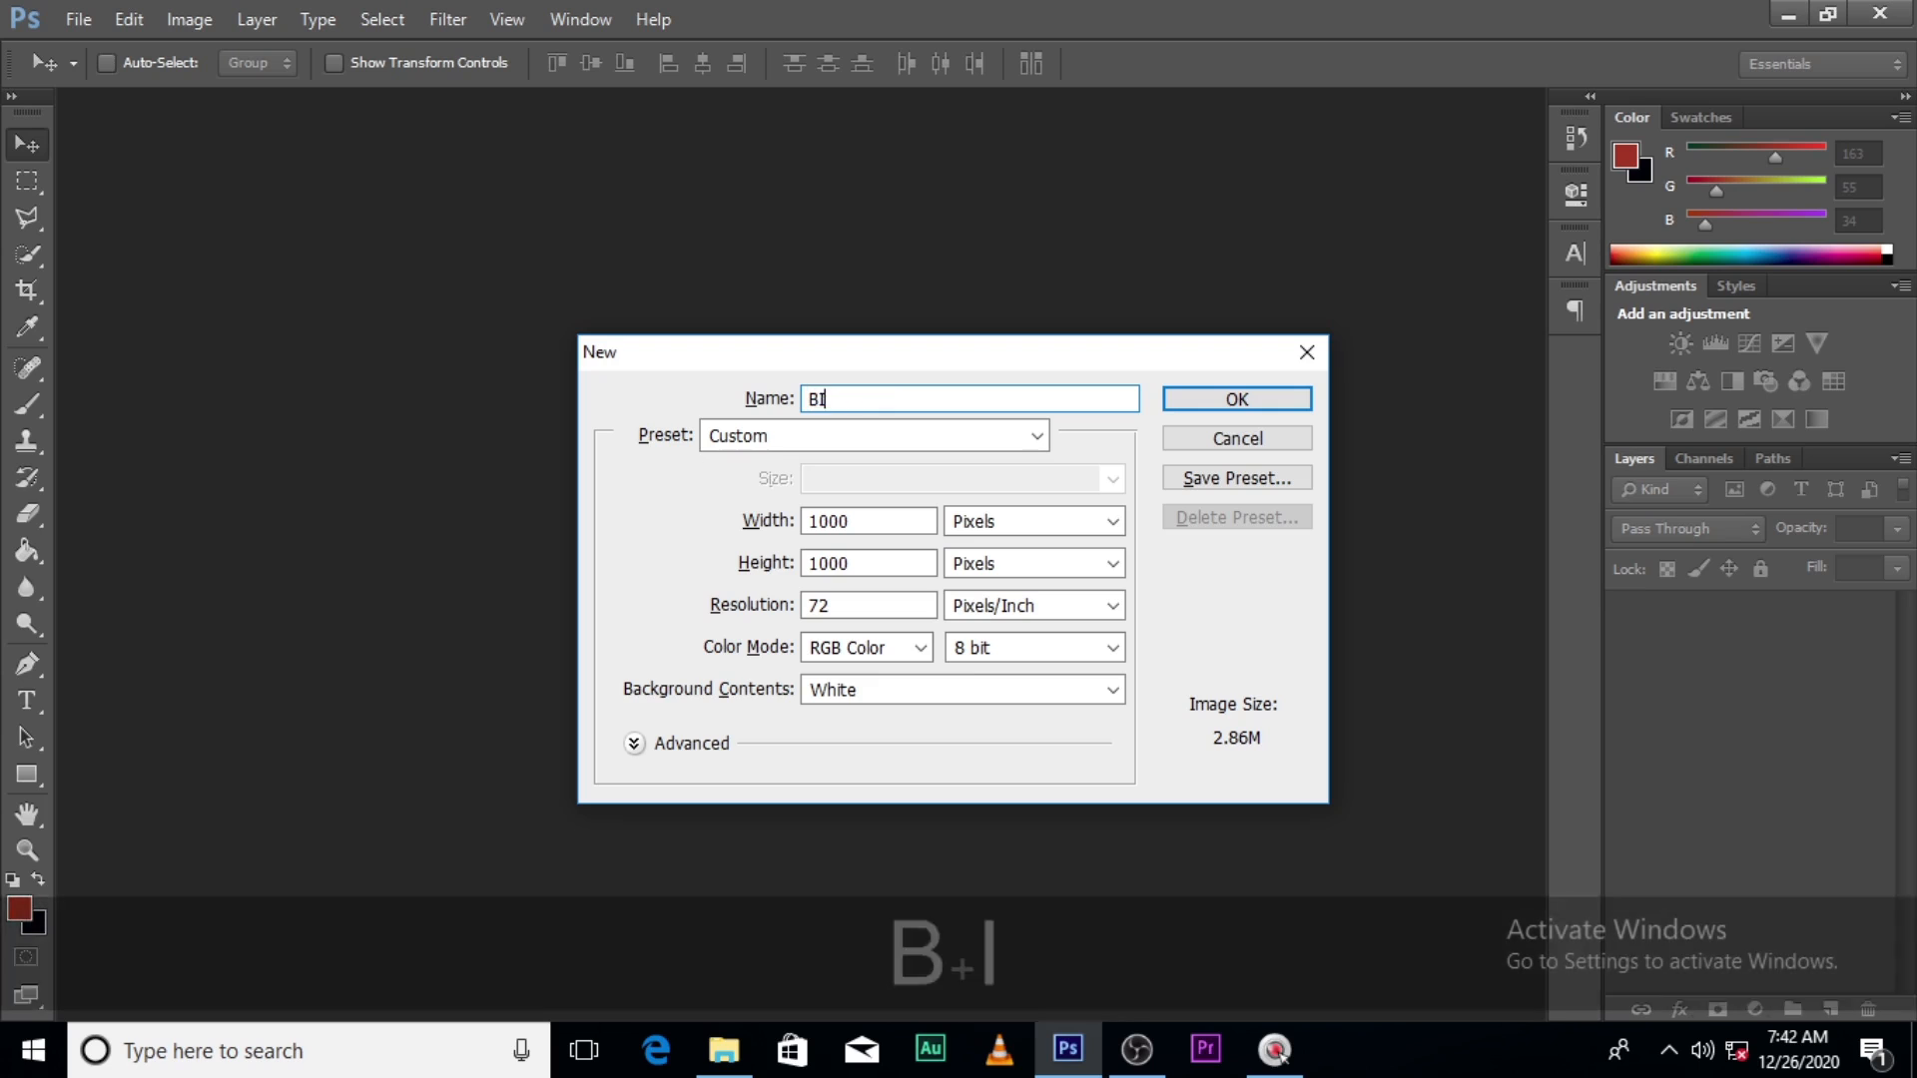
type("RTHDAY FLYER")
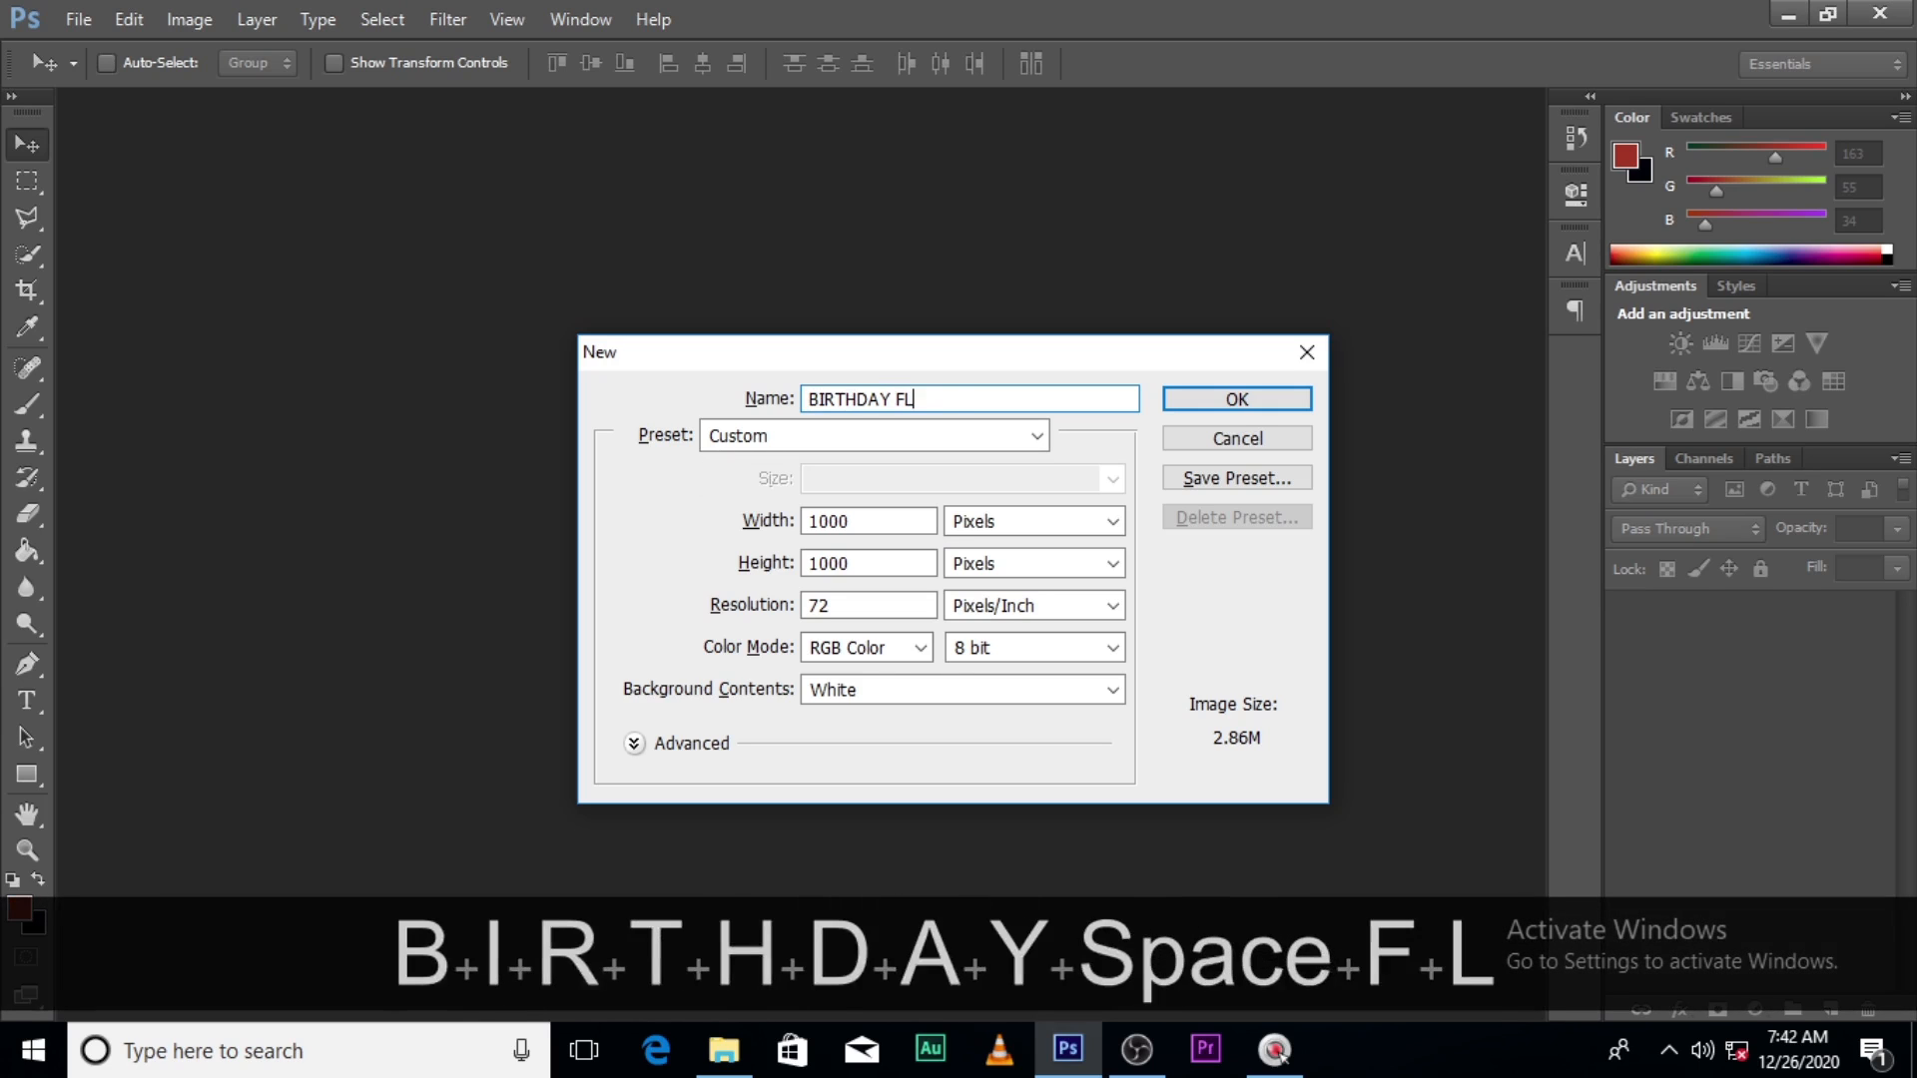
left_click(1218, 405)
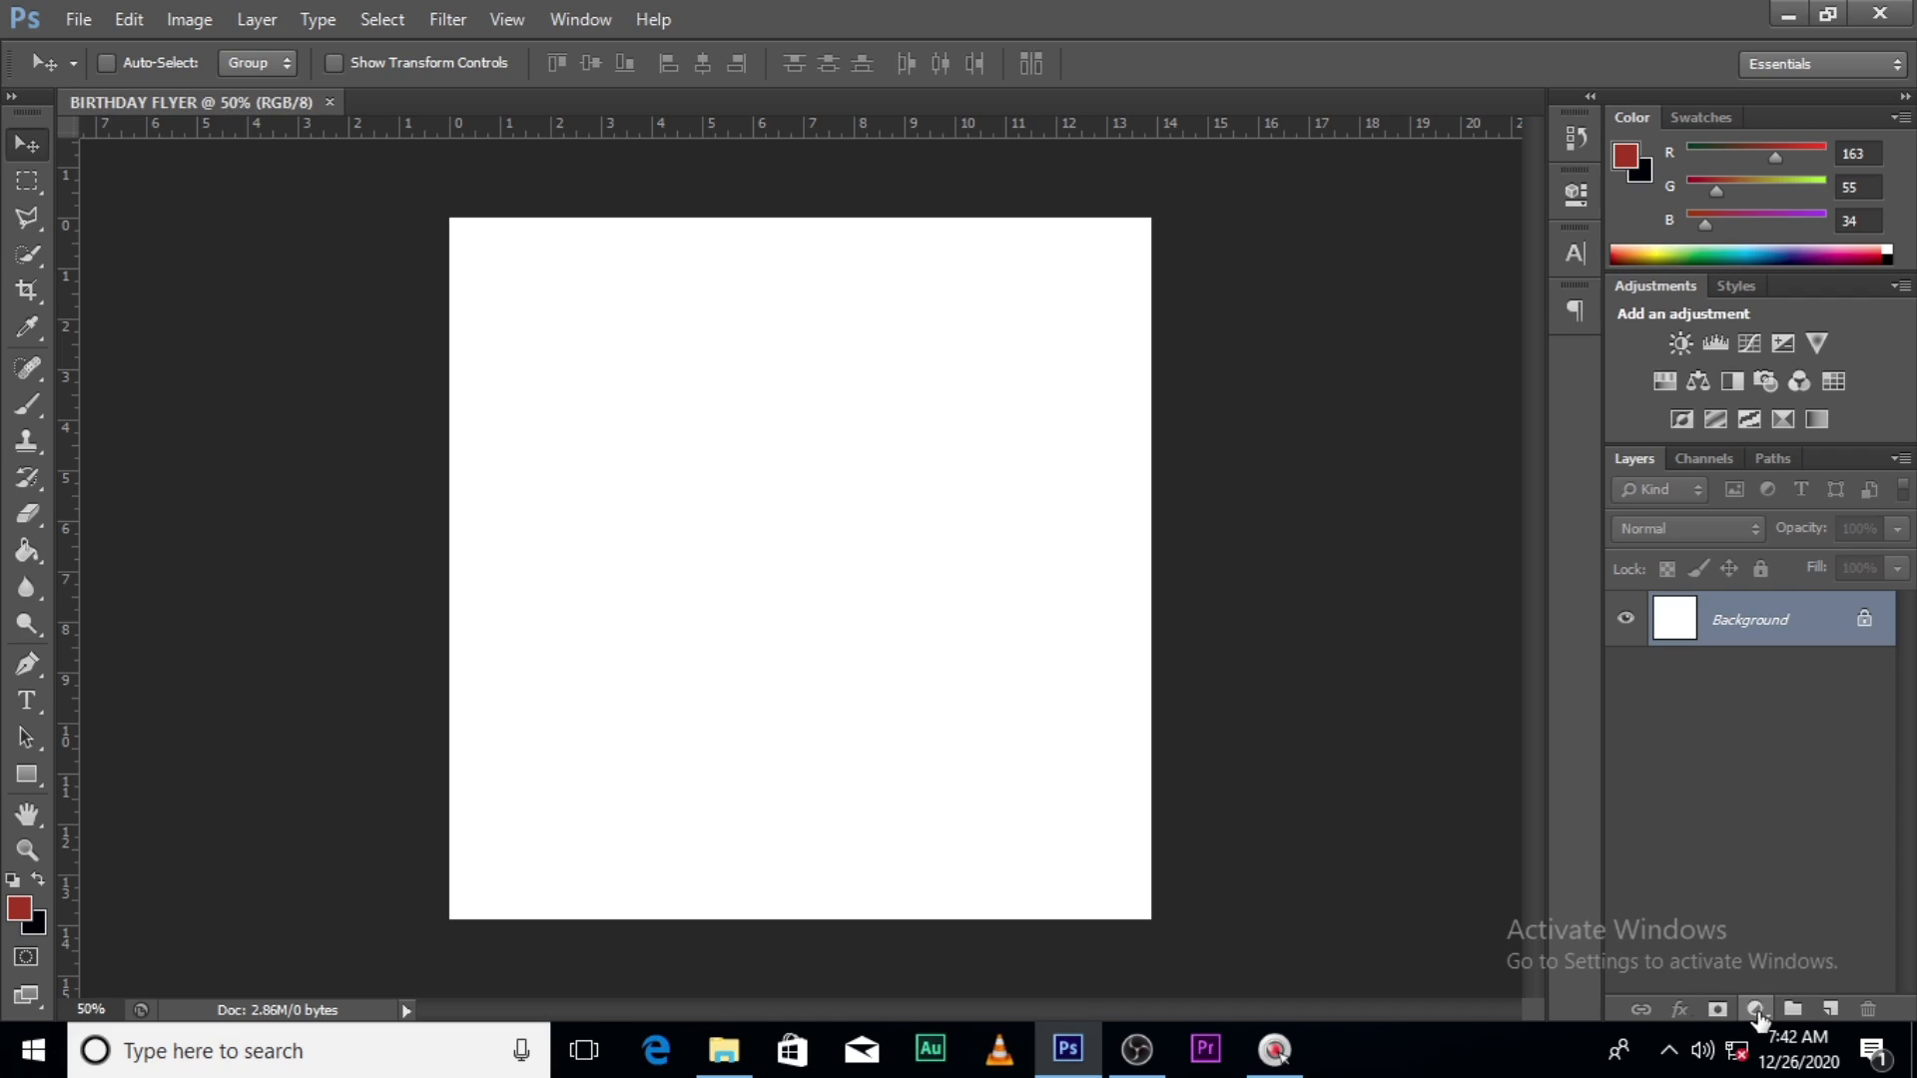
- Fill the canvas with a tan C07C5A Solid Color layer, then switch to the source-image folder
left_click(1757, 1011)
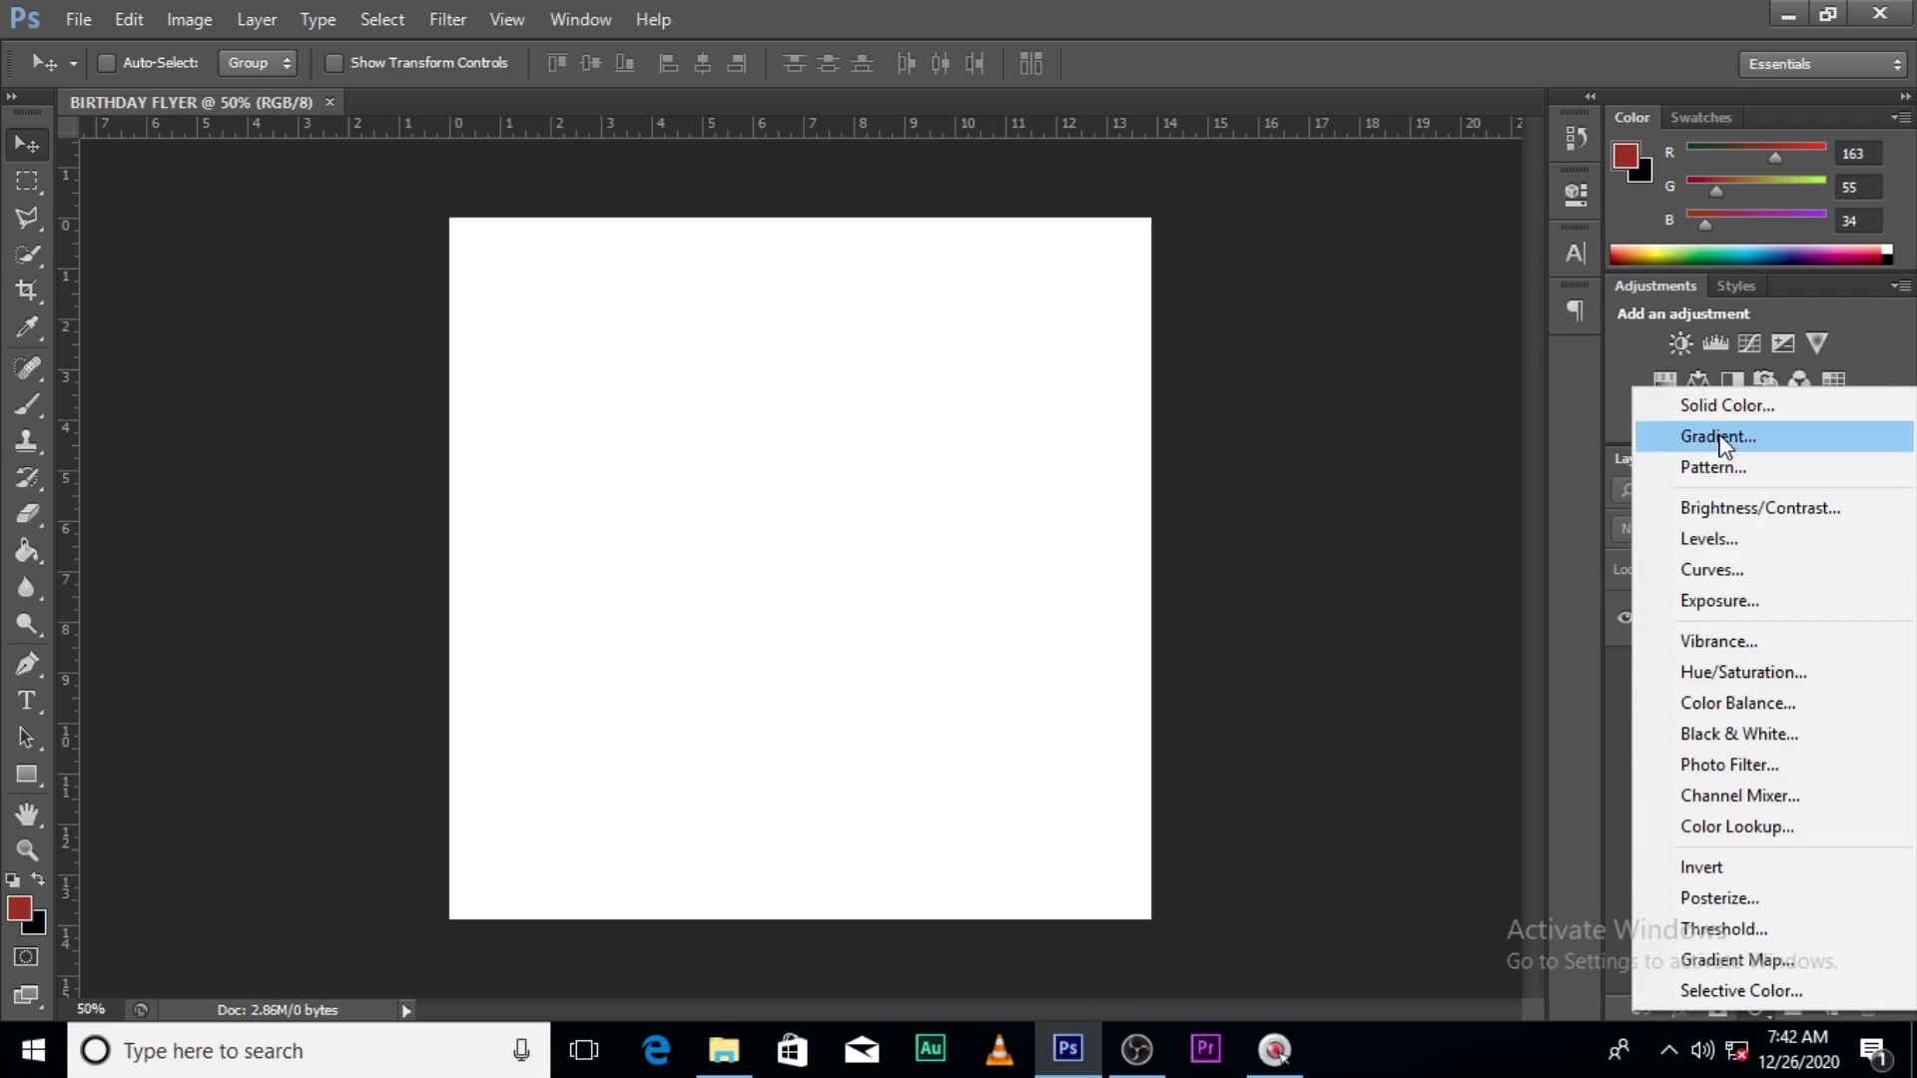
left_click(1724, 405)
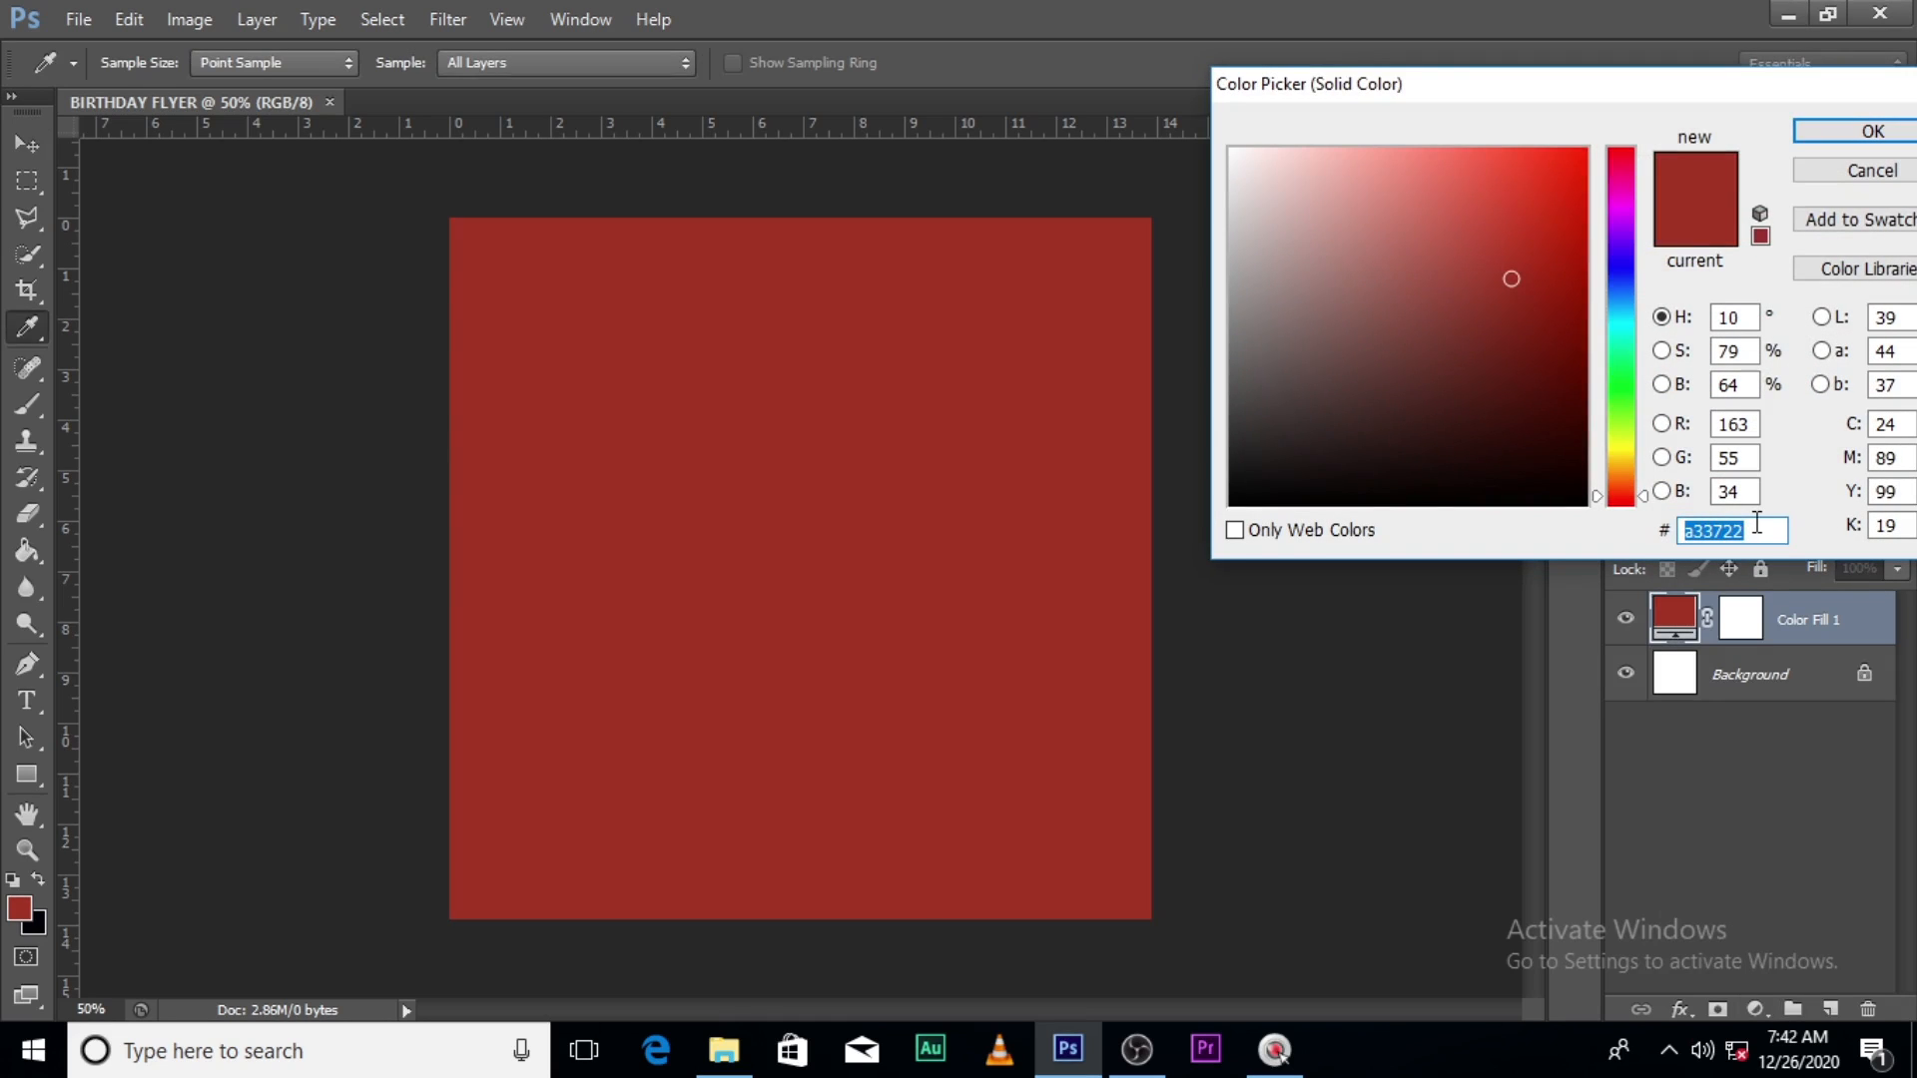
type("C0")
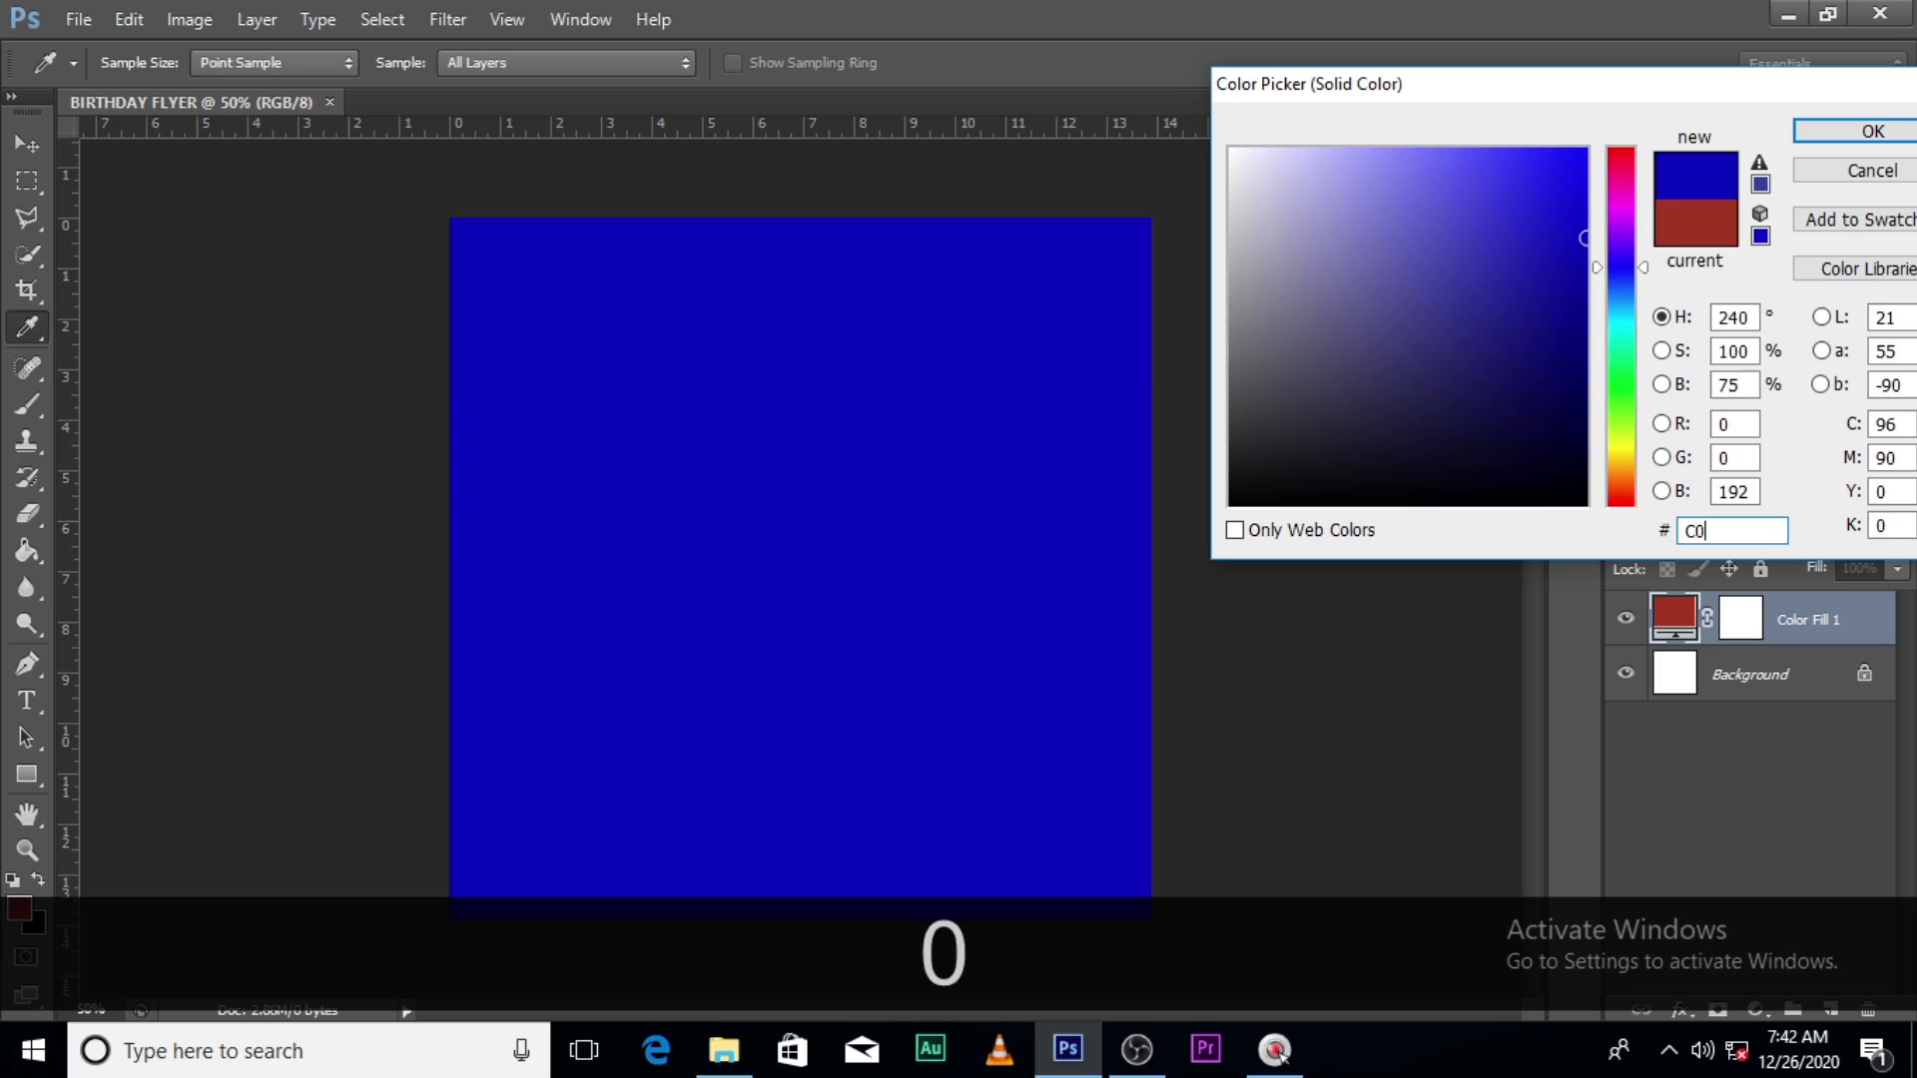
type("7C5")
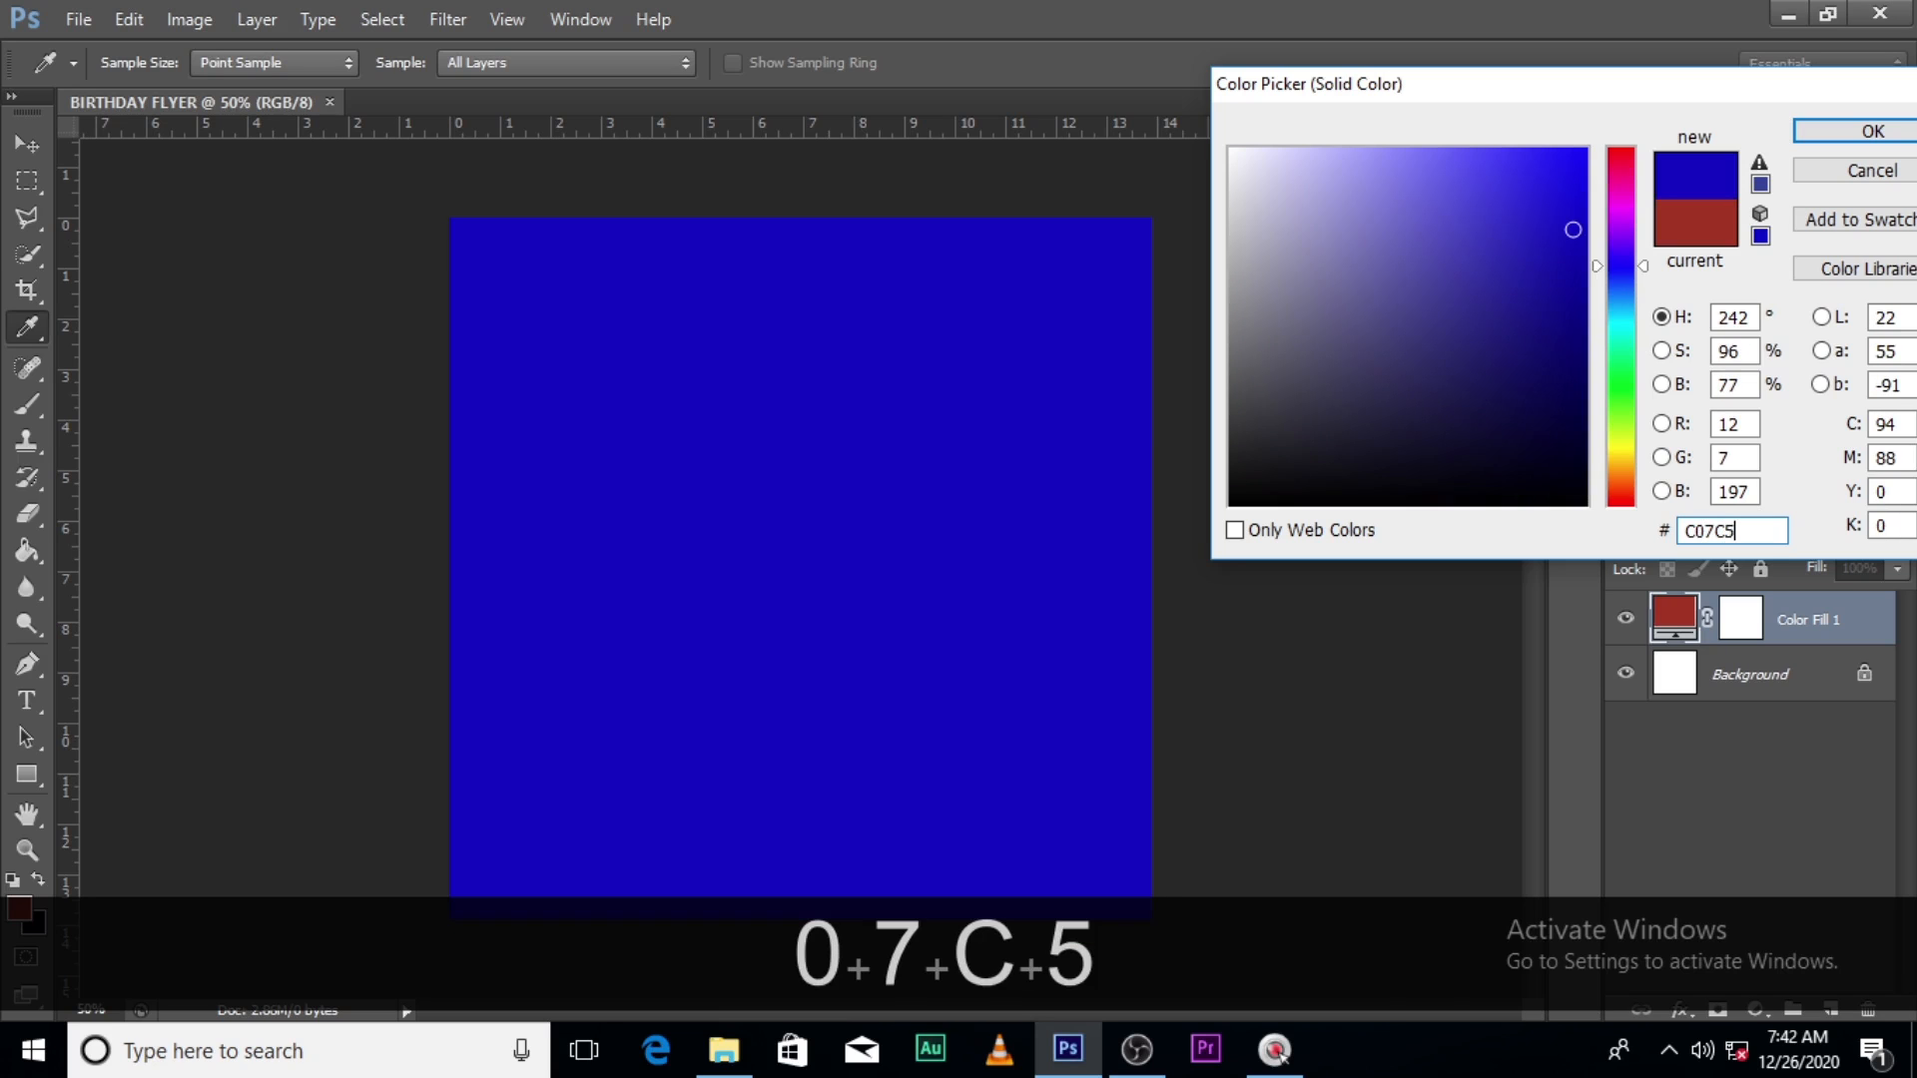
type("A")
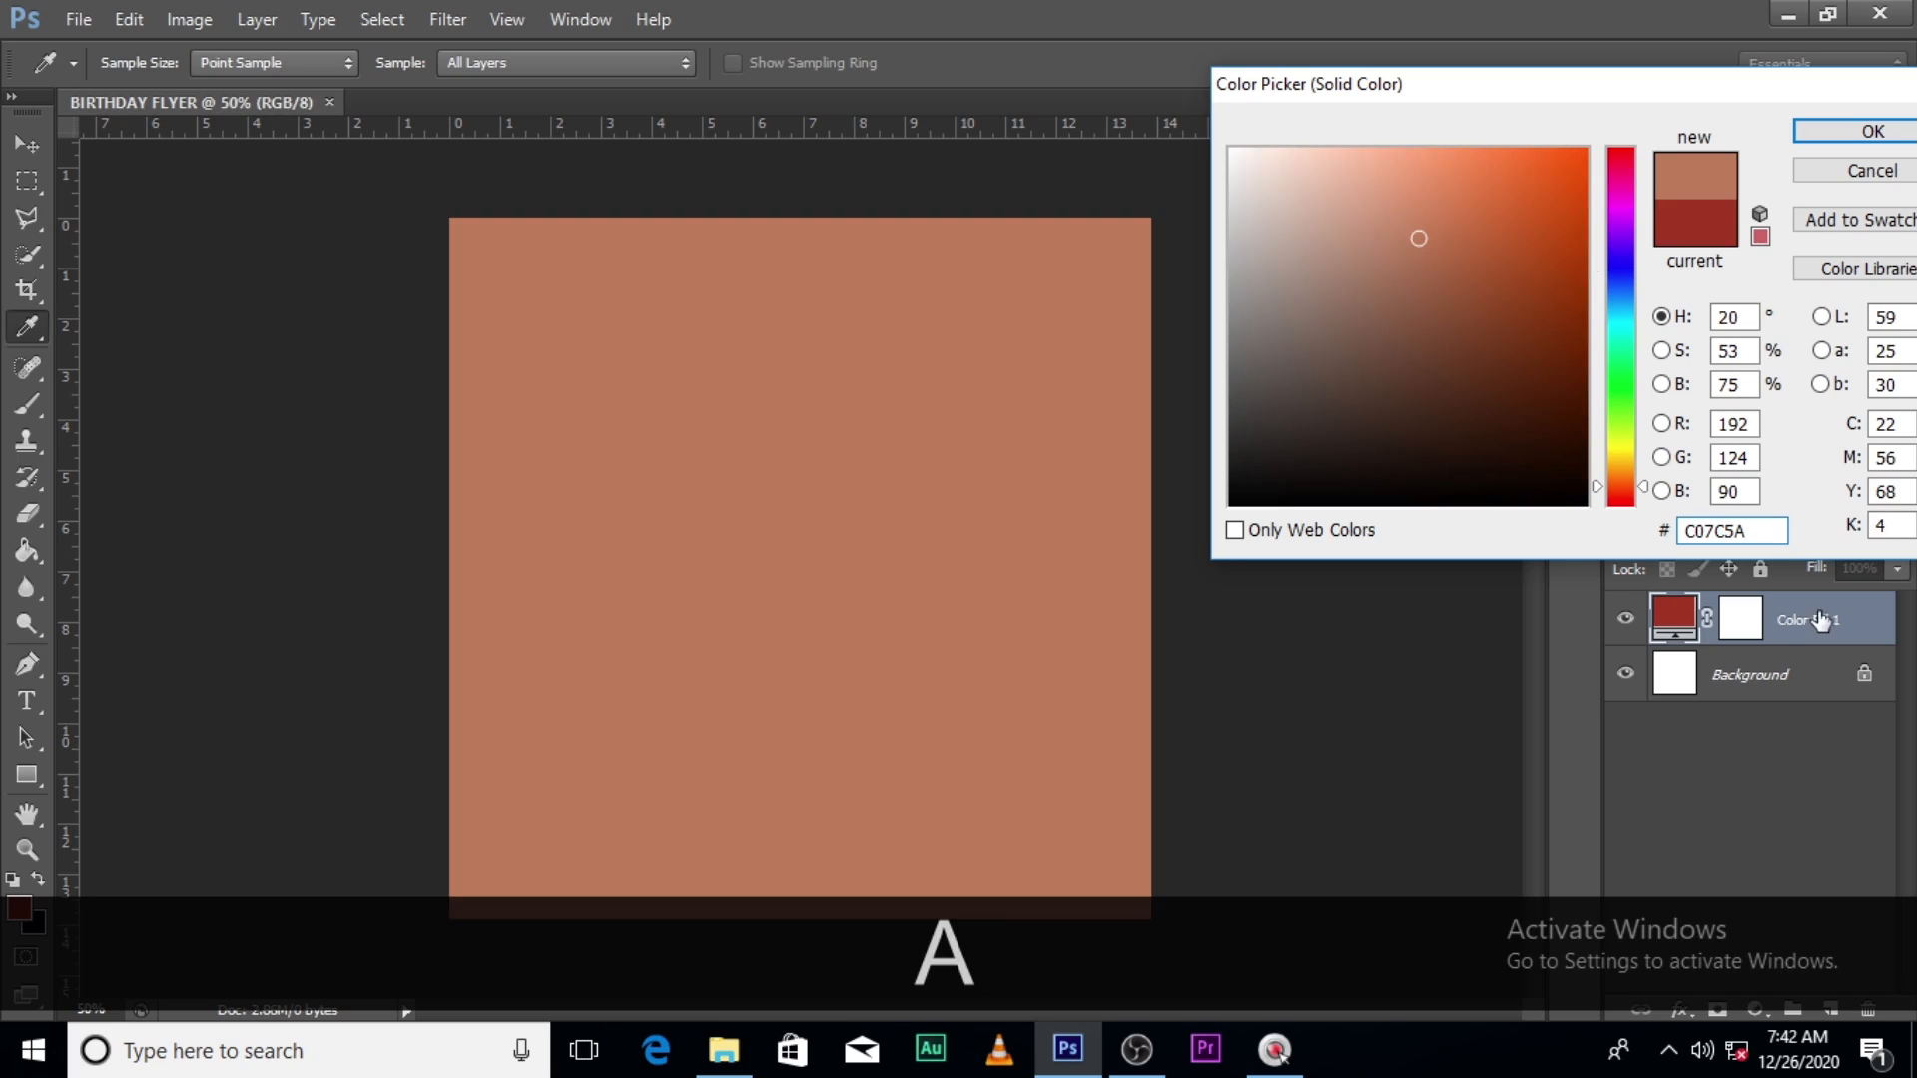
left_click(1842, 131)
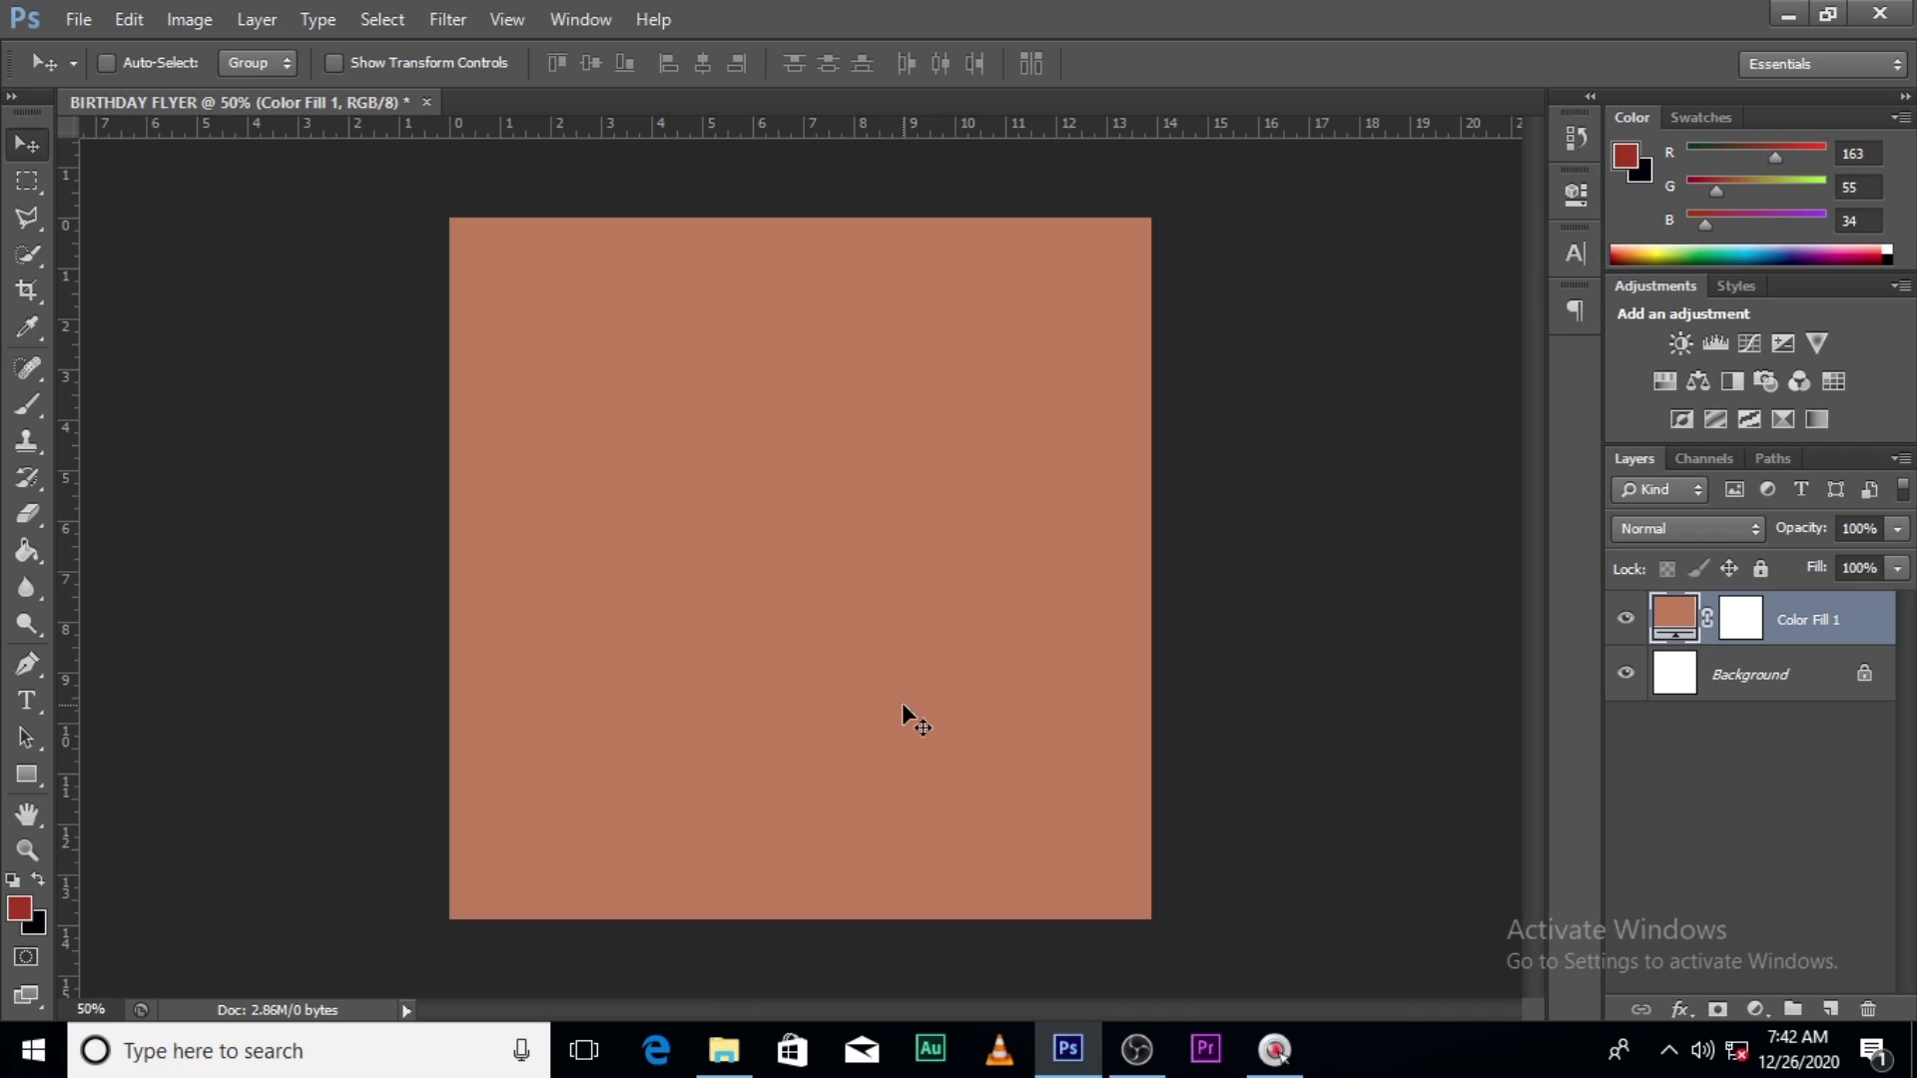
left_click(723, 1050)
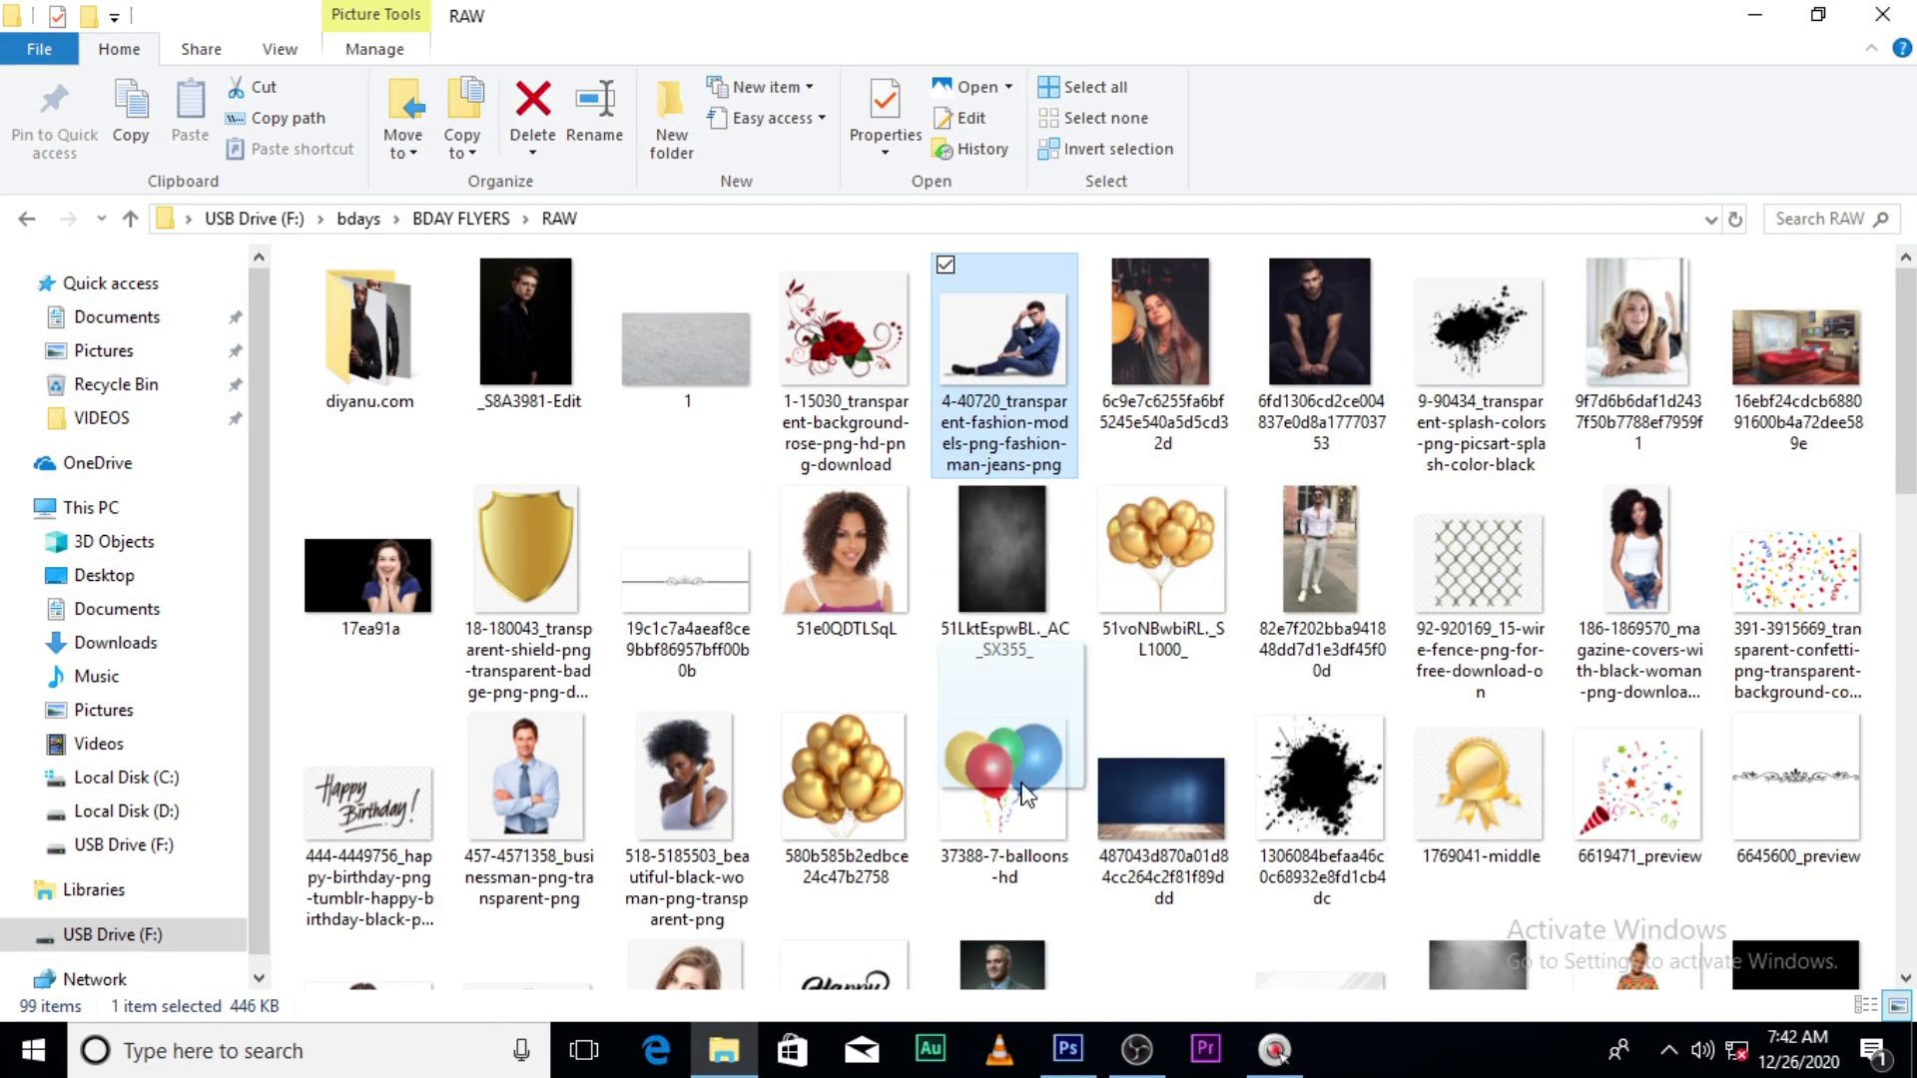
- Place the 4-40720 fashion-man PNG into the flyer and enlarge it proportionally from its centre
left_click_drag(1027, 796, 988, 688)
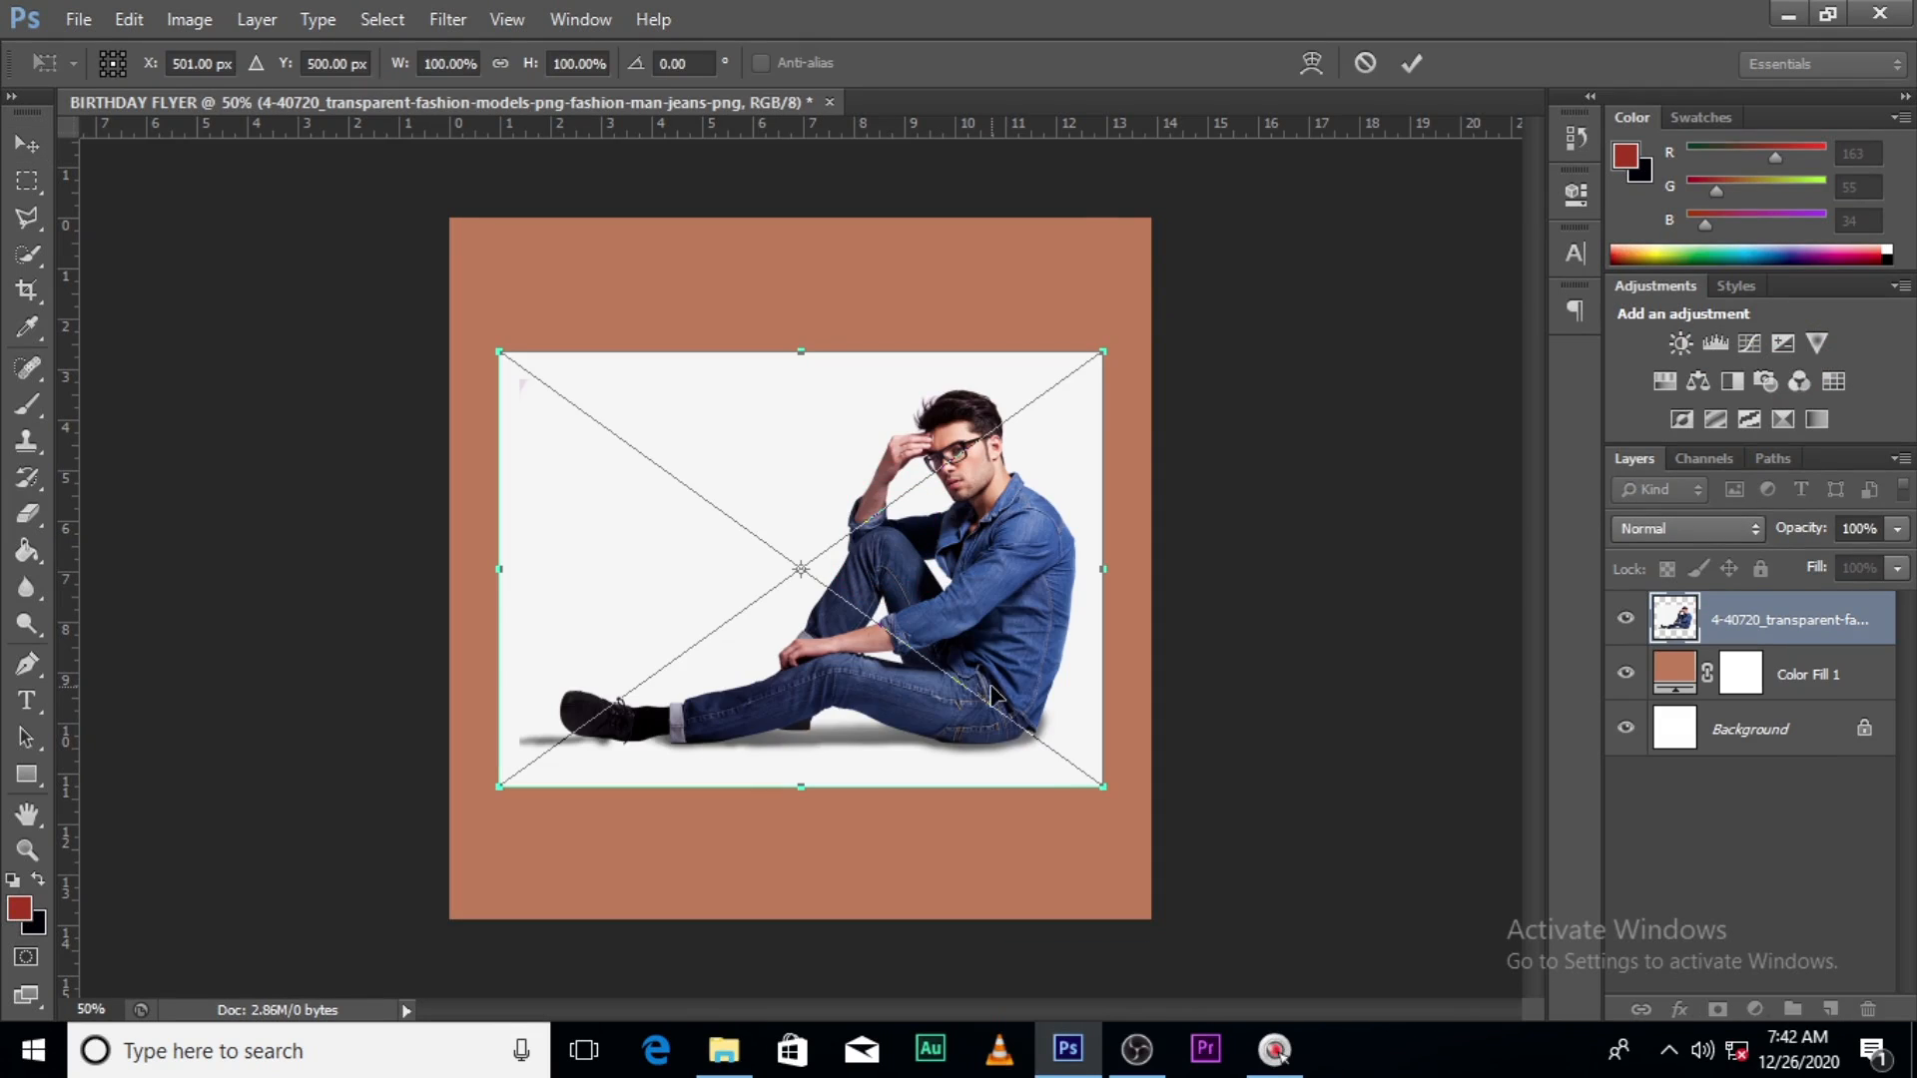
left_click_drag(1098, 788, 1131, 807)
key("Return")
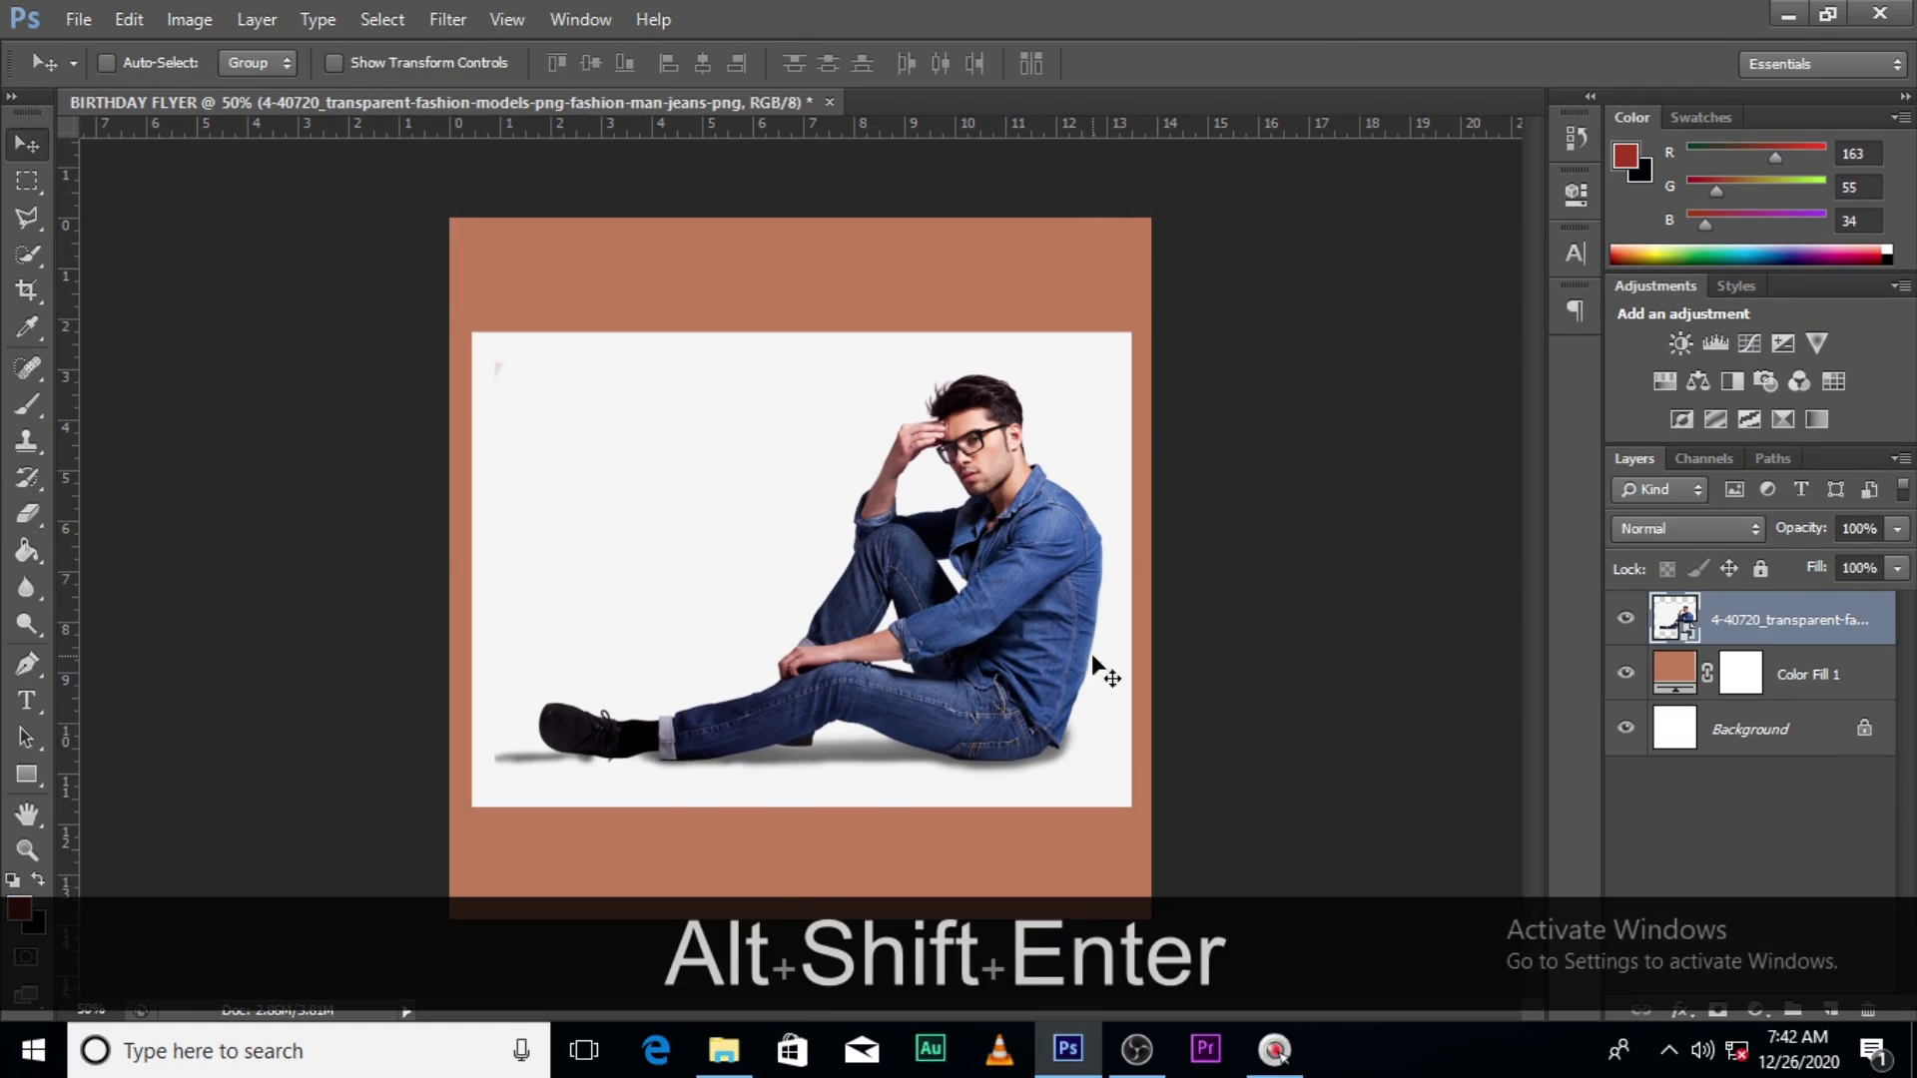
key("ctrl+d")
left_click(27, 254)
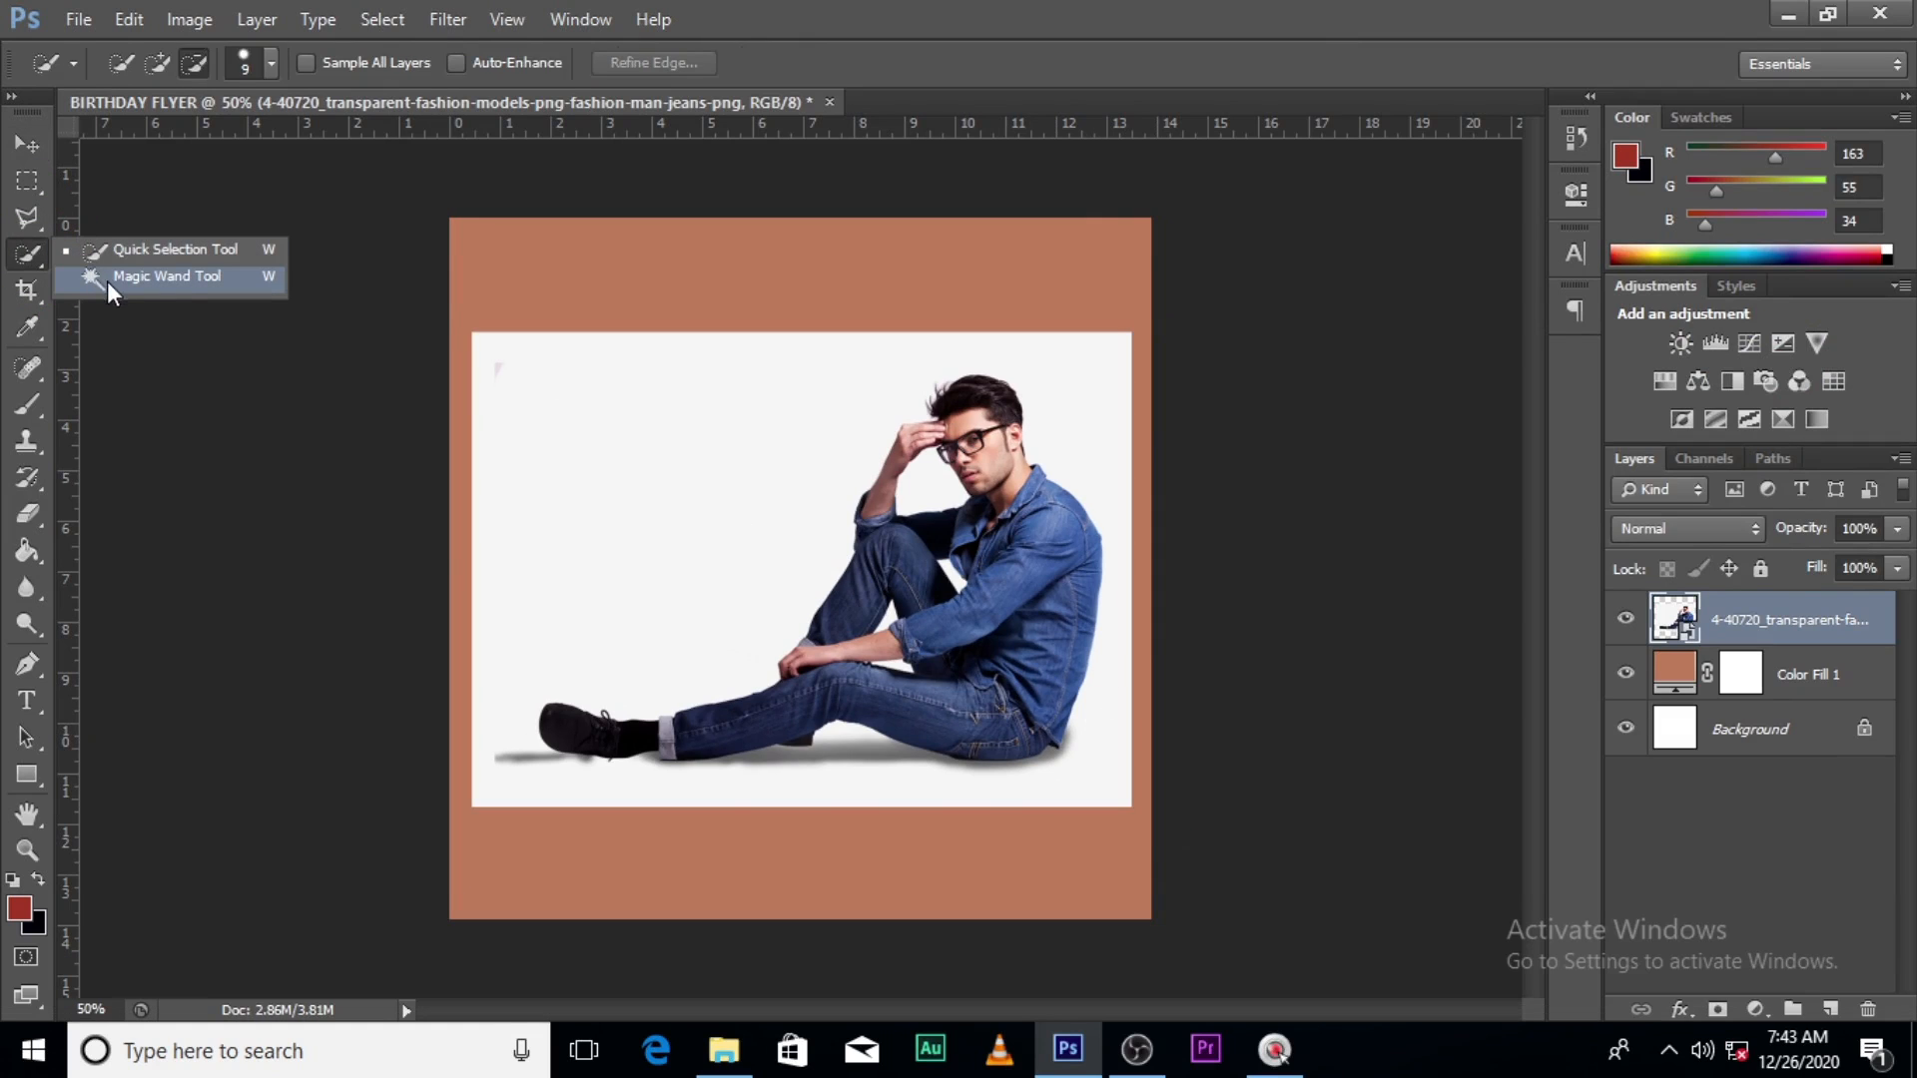
- Select the white backdrop with the Magic Wand and zoom in on the photo
left_click(144, 280)
left_click(590, 526)
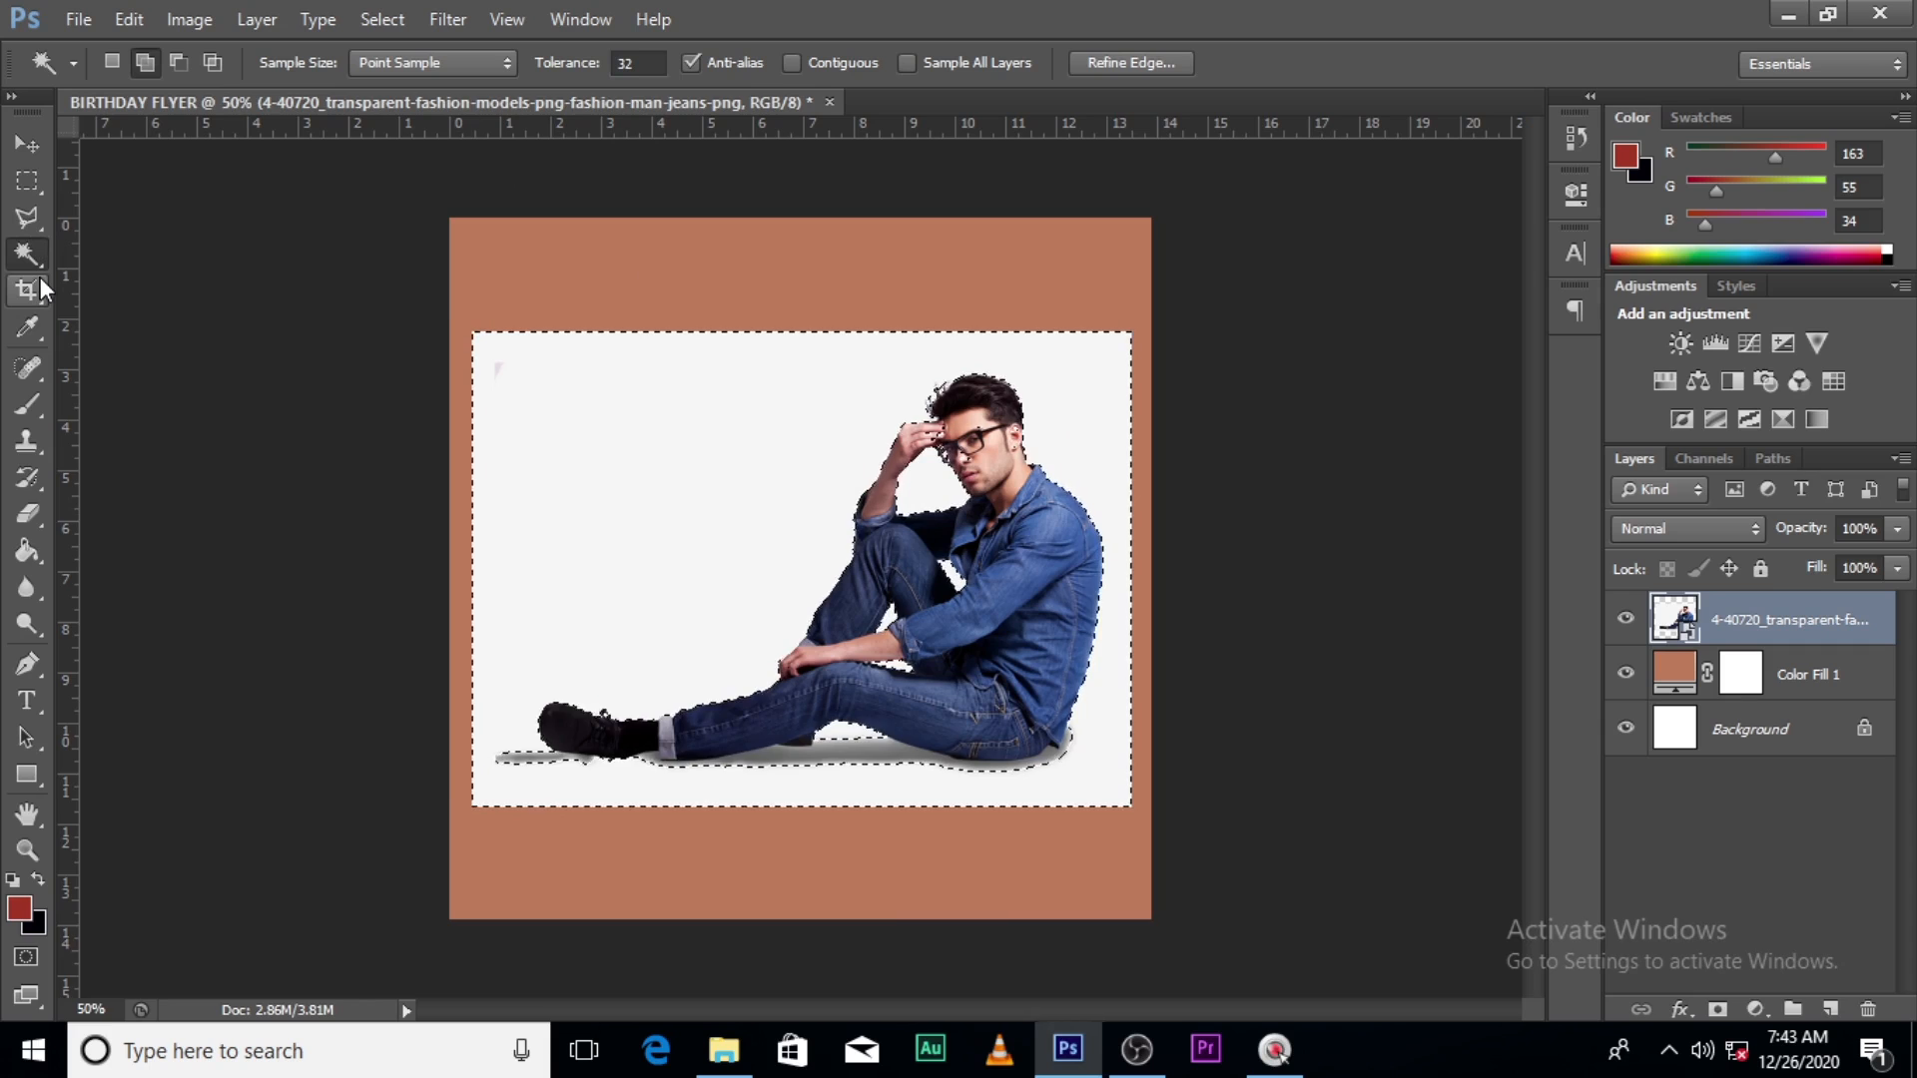
key("ctrl+equal")
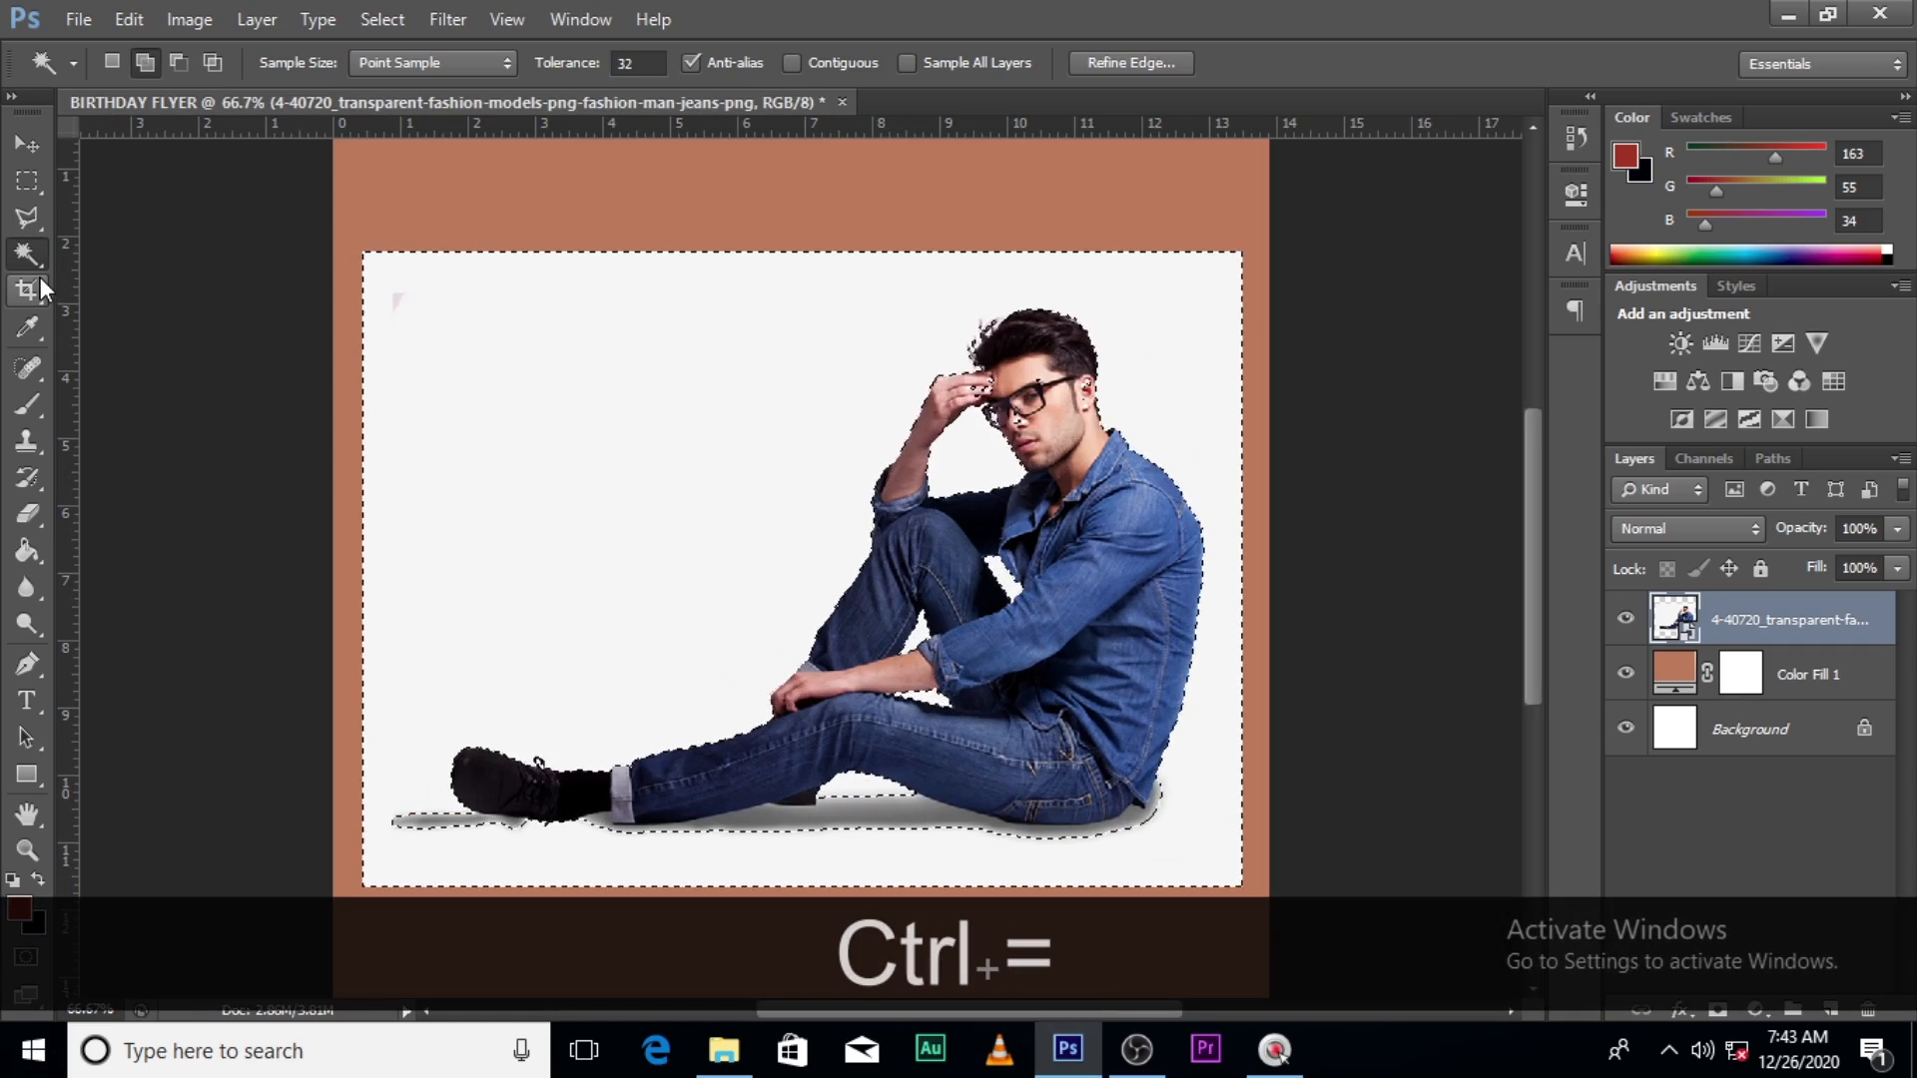
- Add the floor shadow beneath the man to the selection with the Polygonal Lasso
left_click(28, 218)
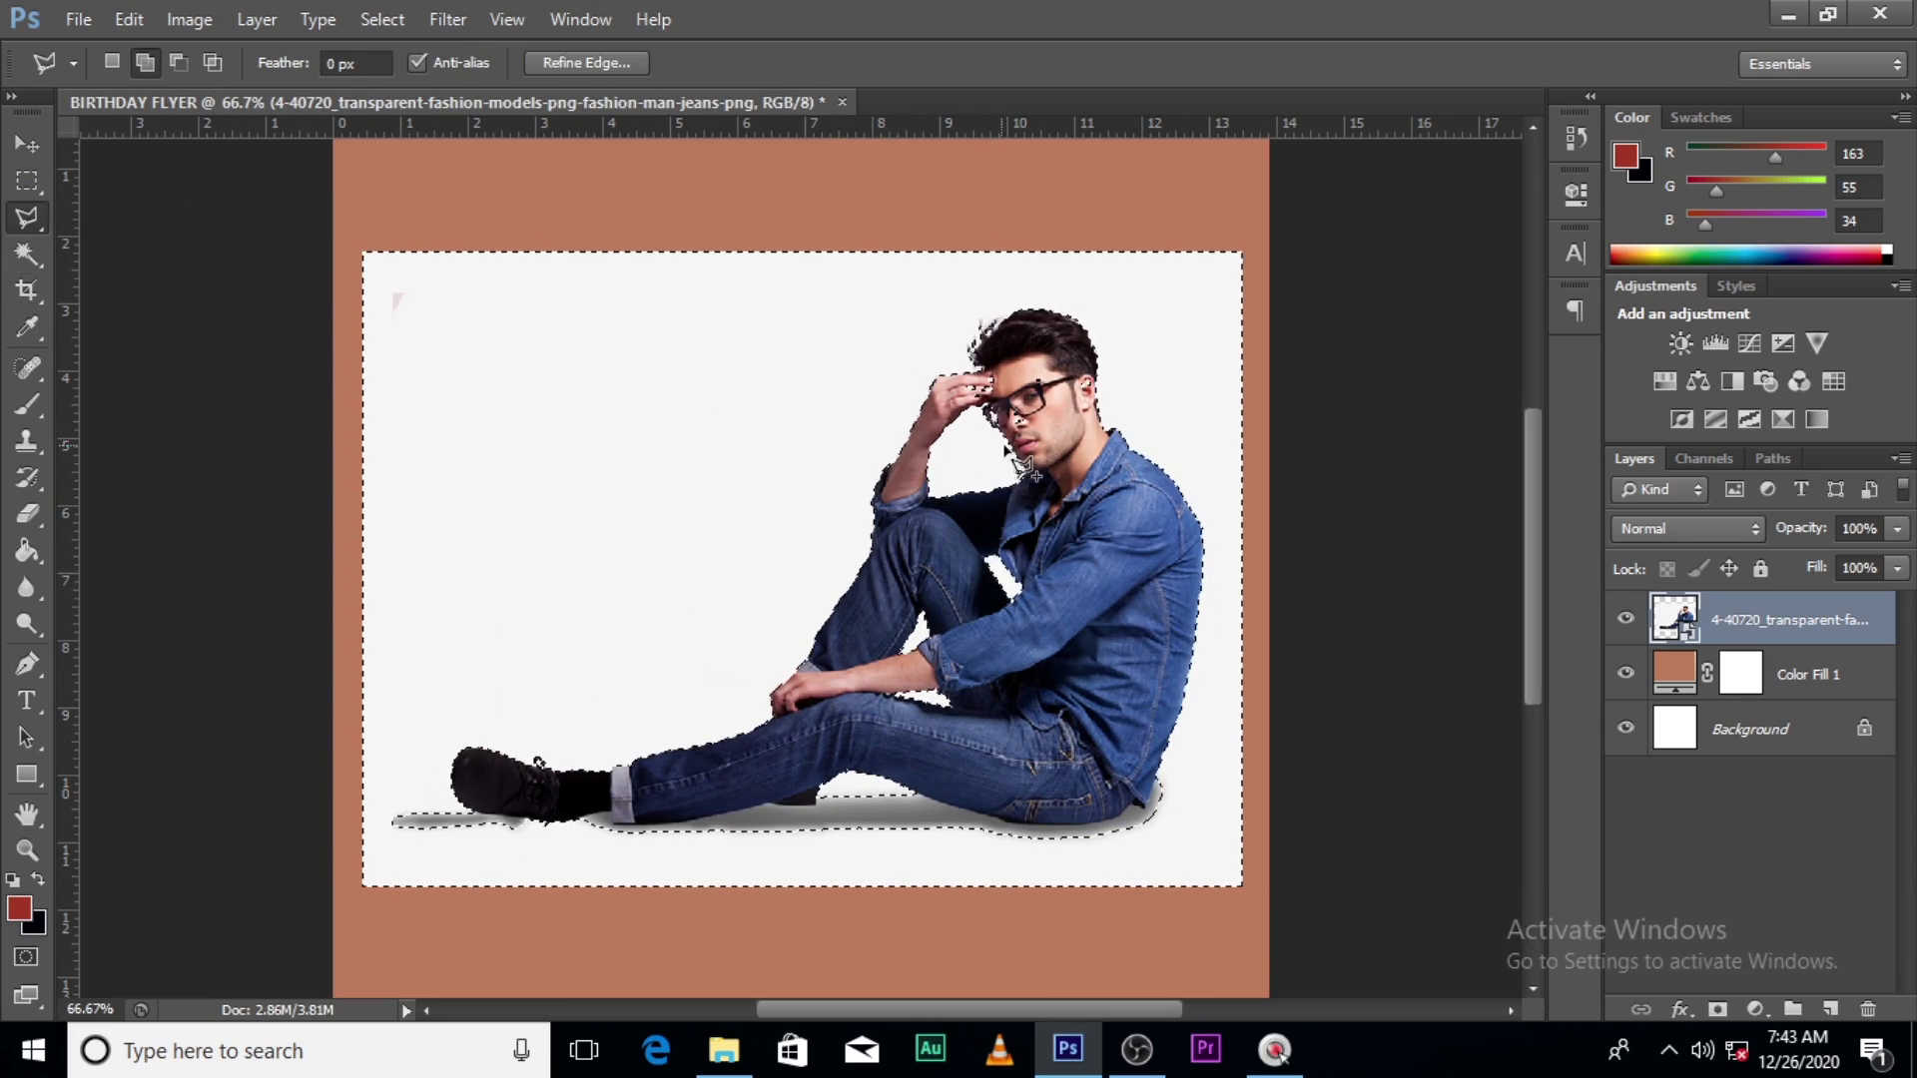
left_click(1148, 812)
left_click(1135, 807)
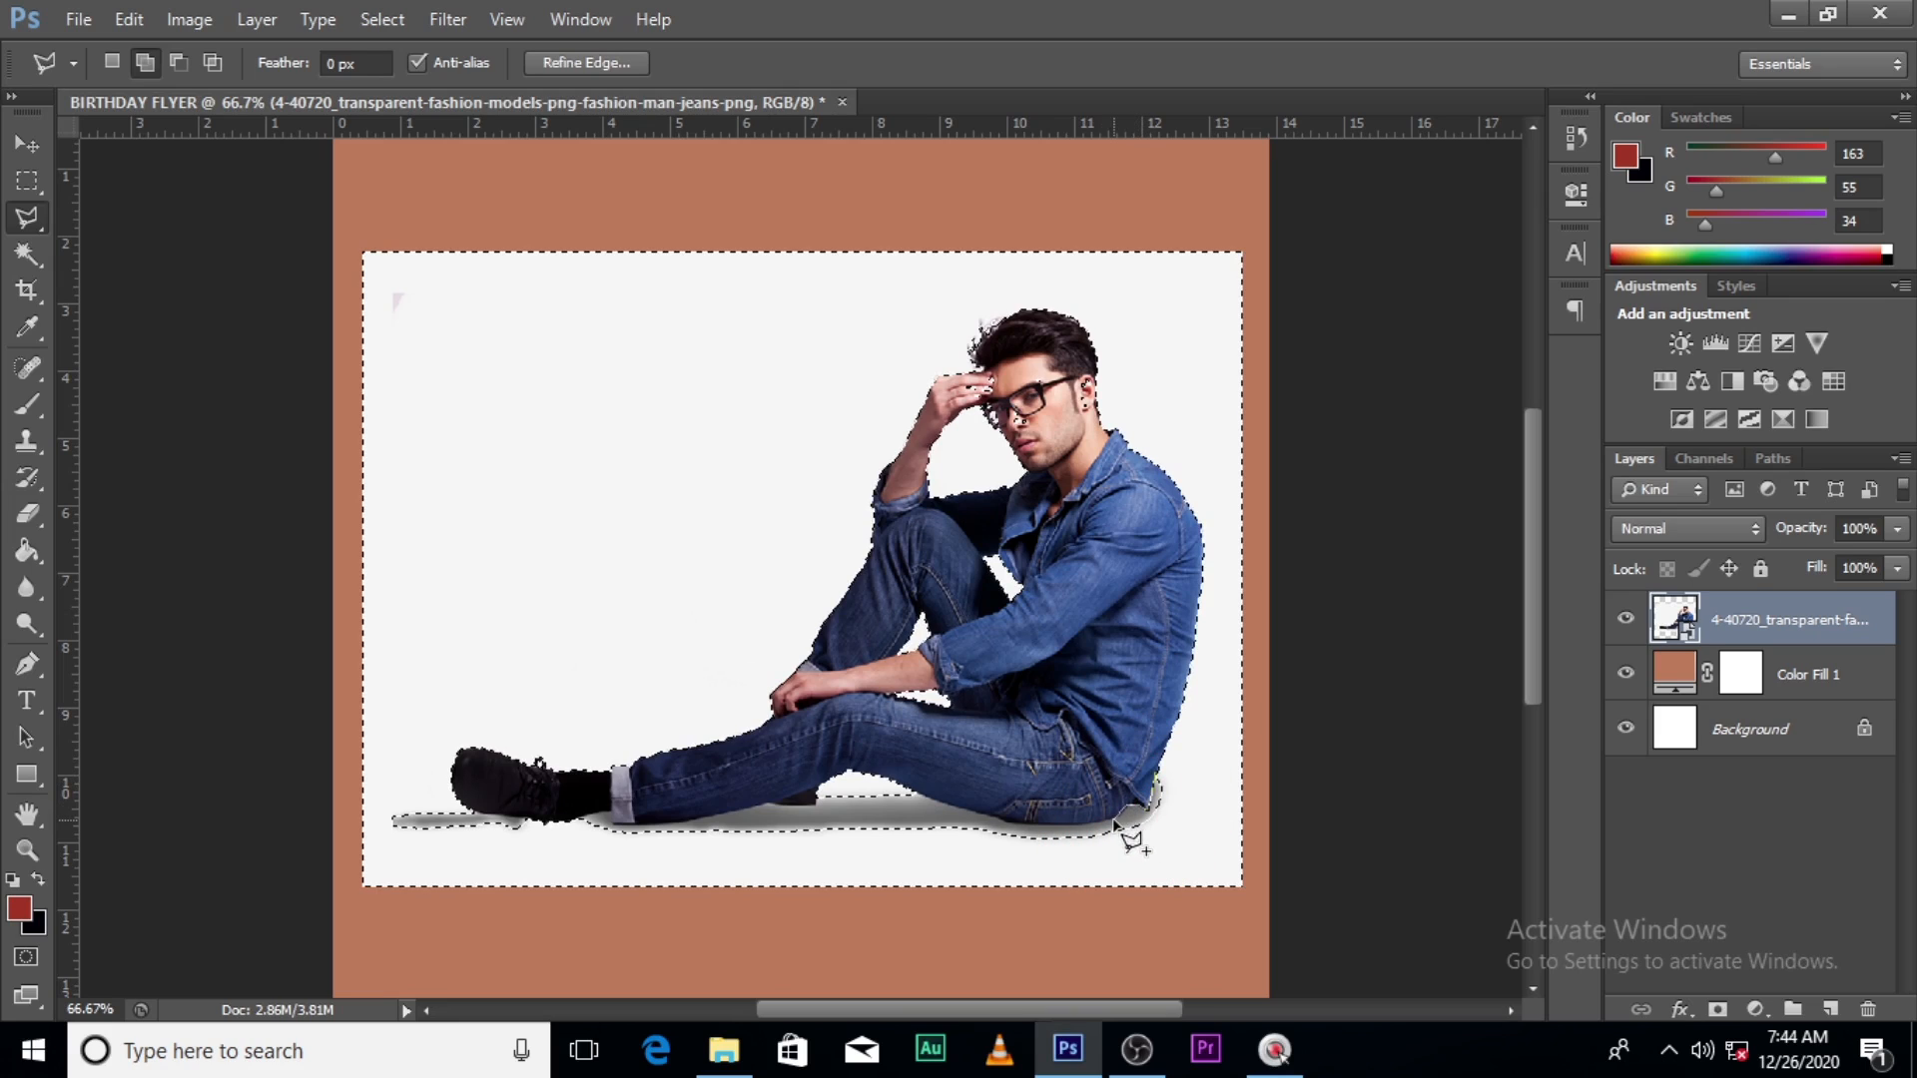
left_click(1114, 824)
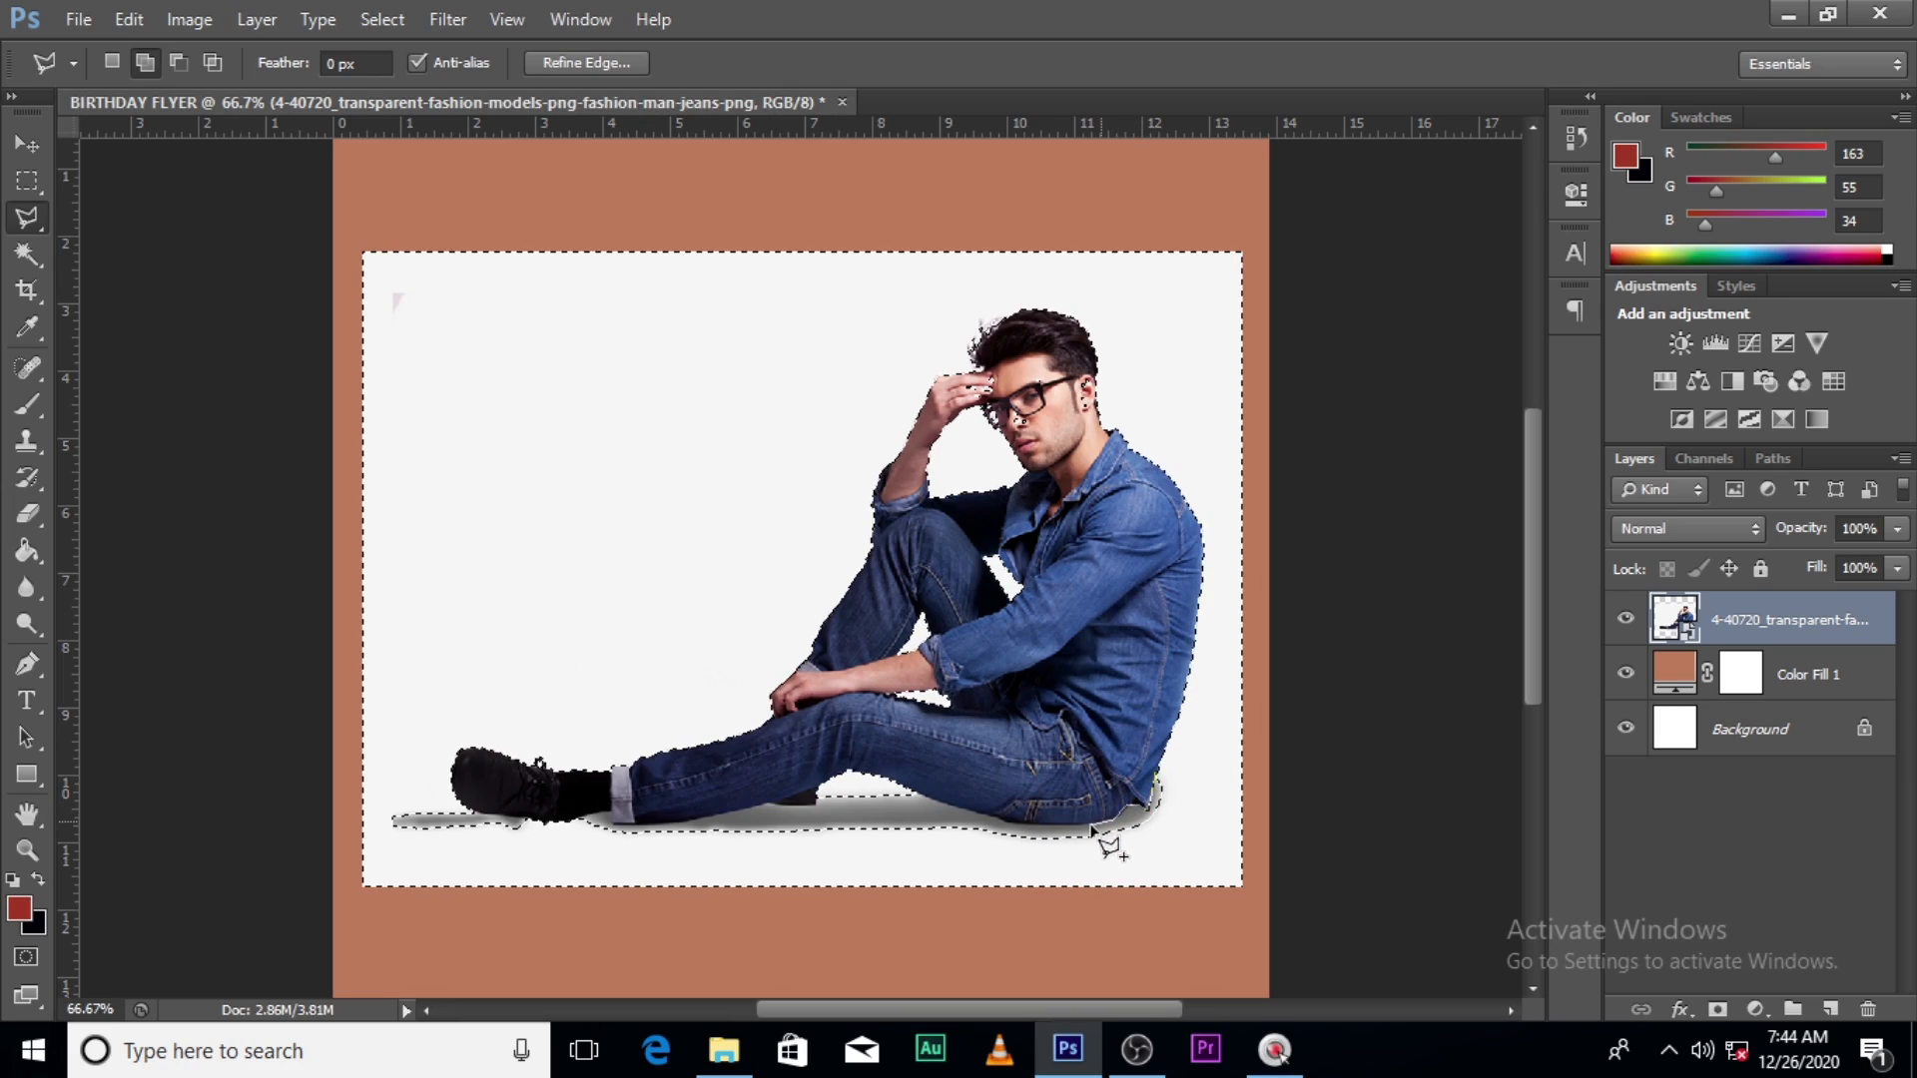
left_click(1038, 828)
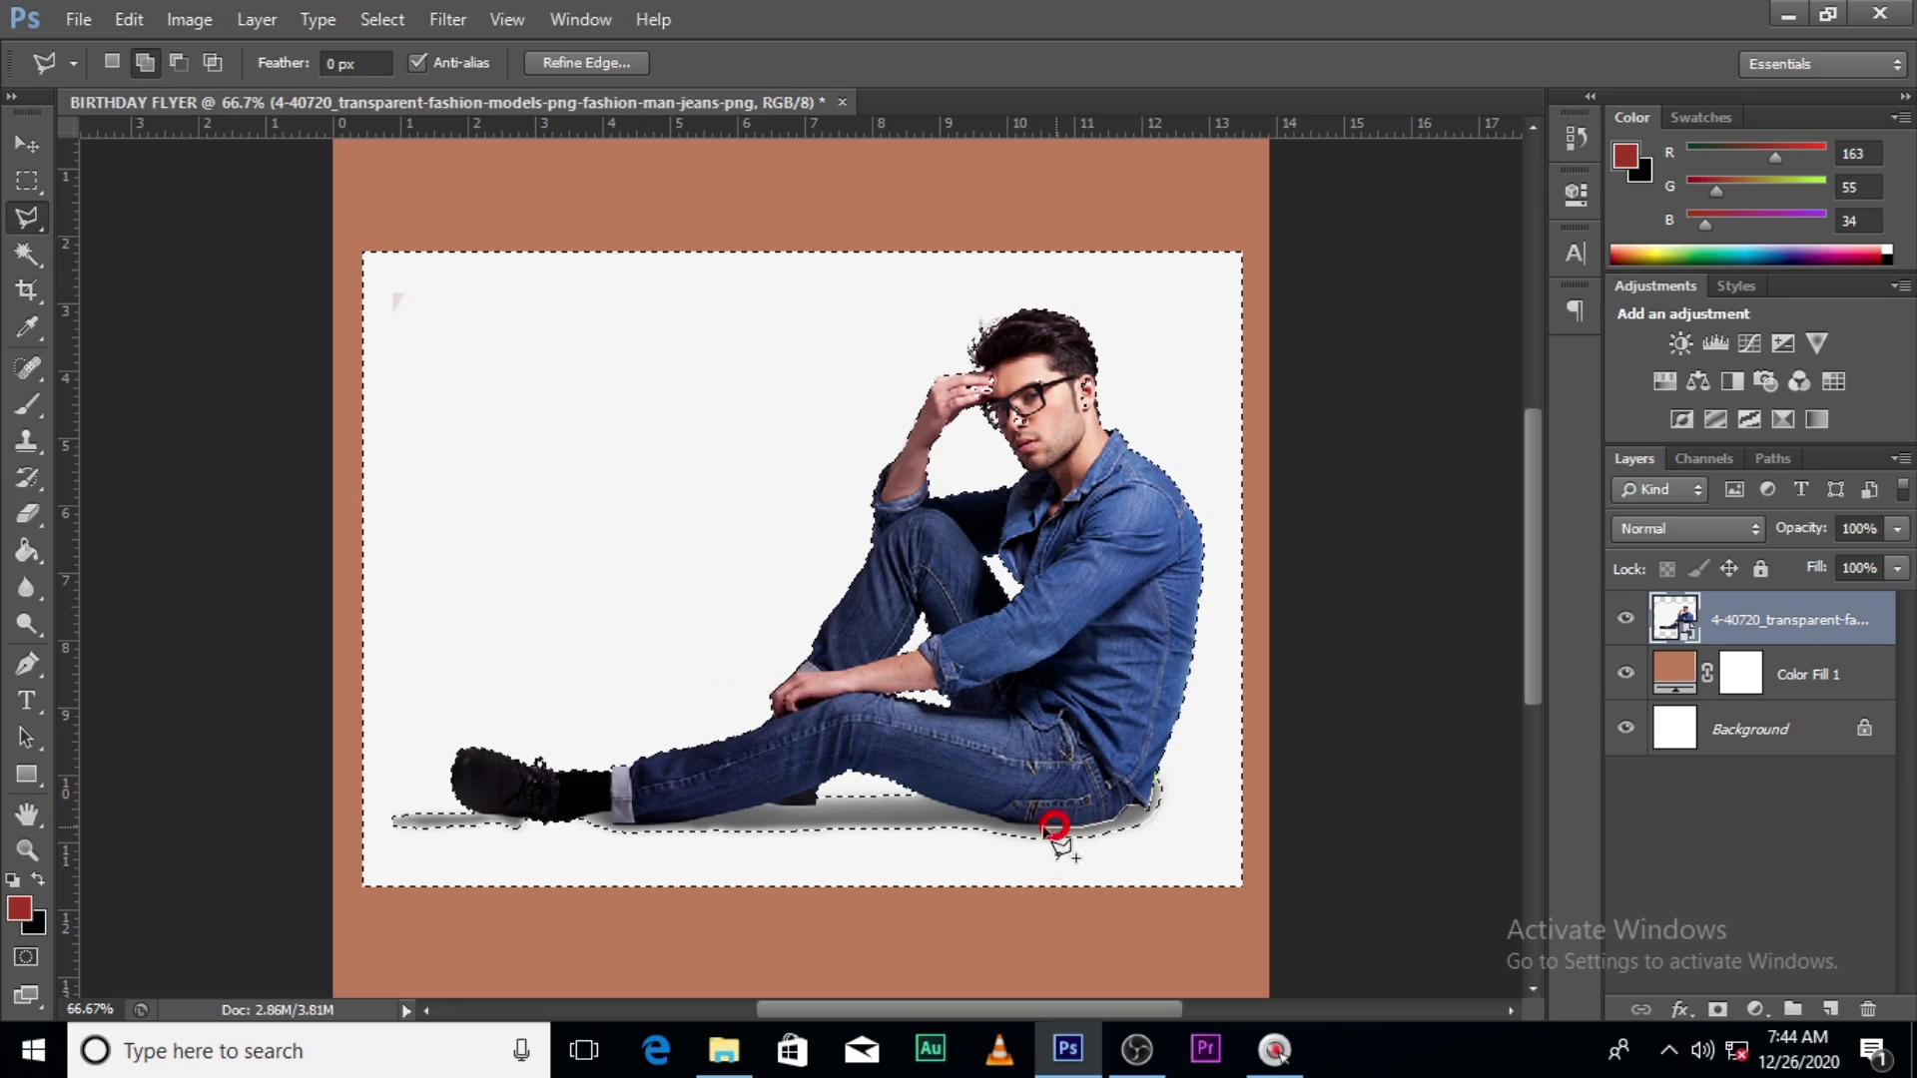
left_click(996, 820)
left_click(973, 816)
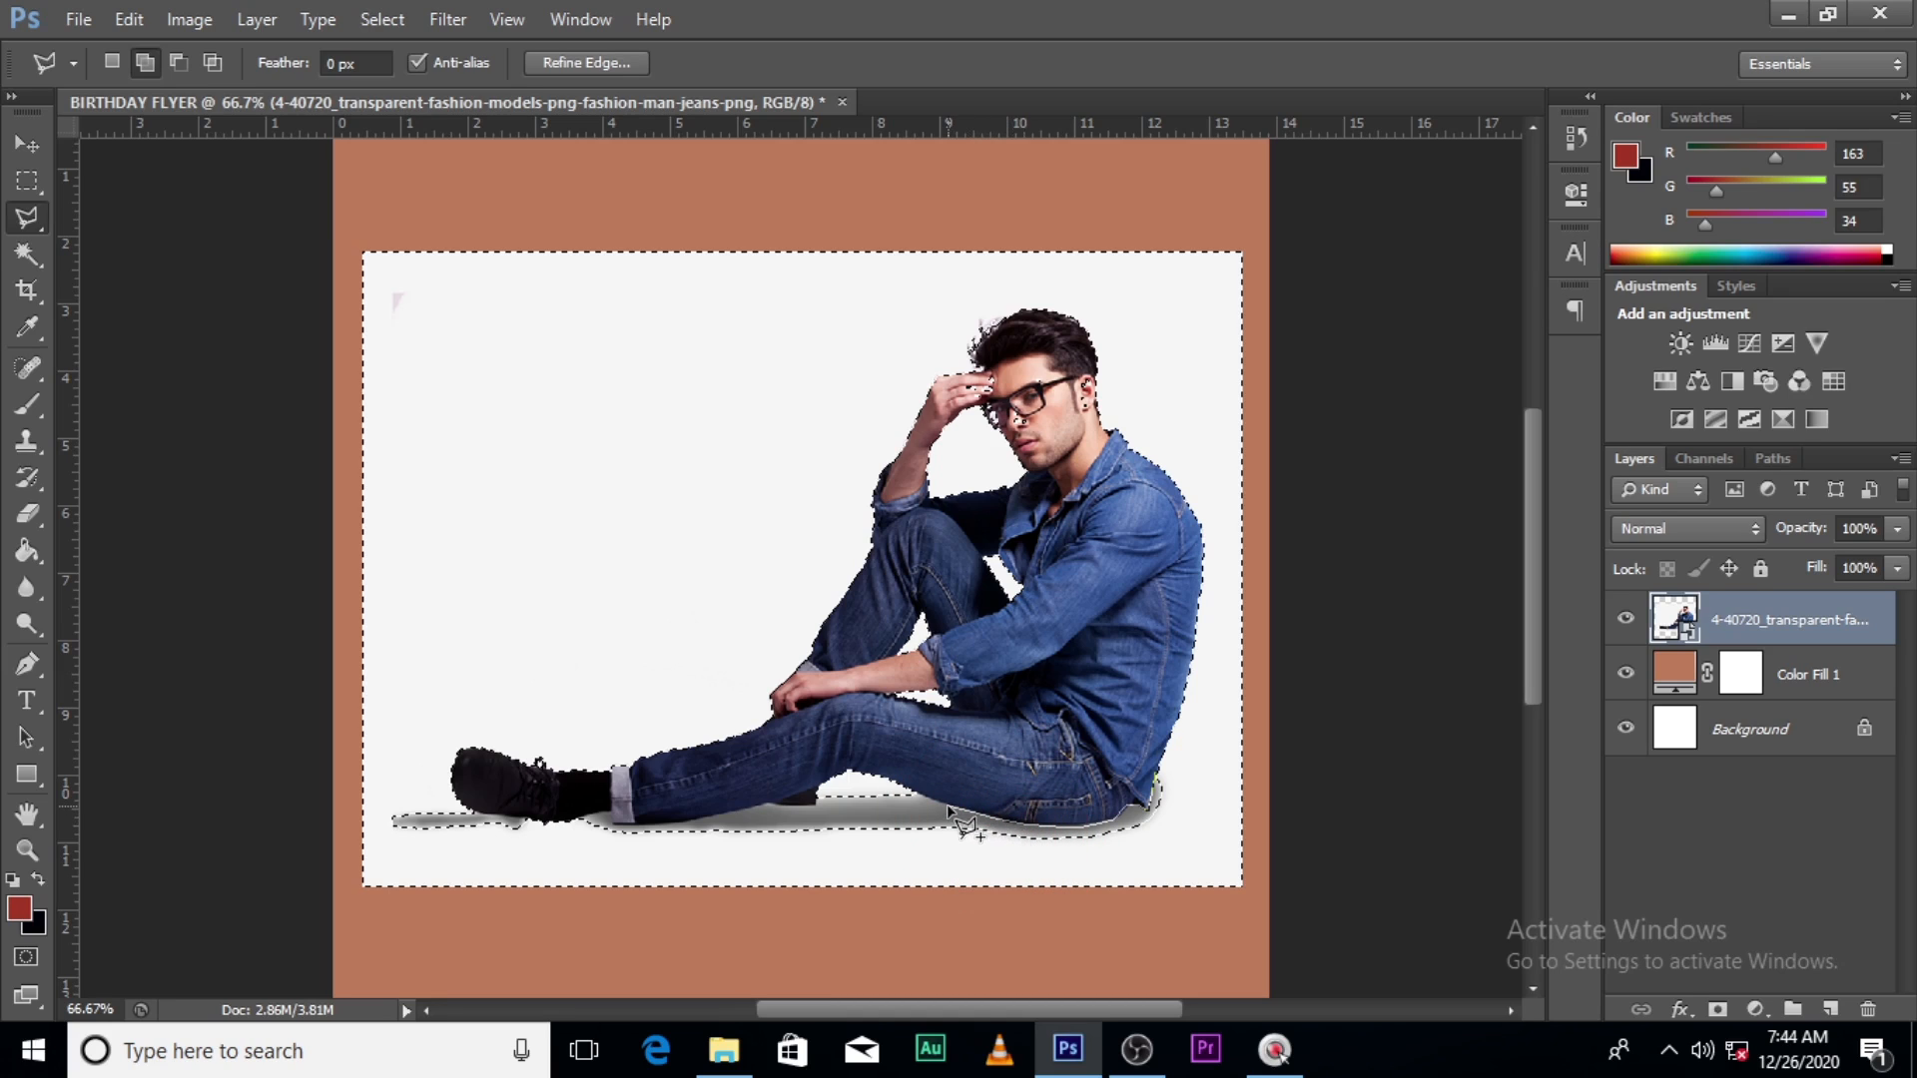
left_click(947, 811)
left_click(921, 803)
left_click(820, 793)
left_click(802, 828)
left_click(832, 865)
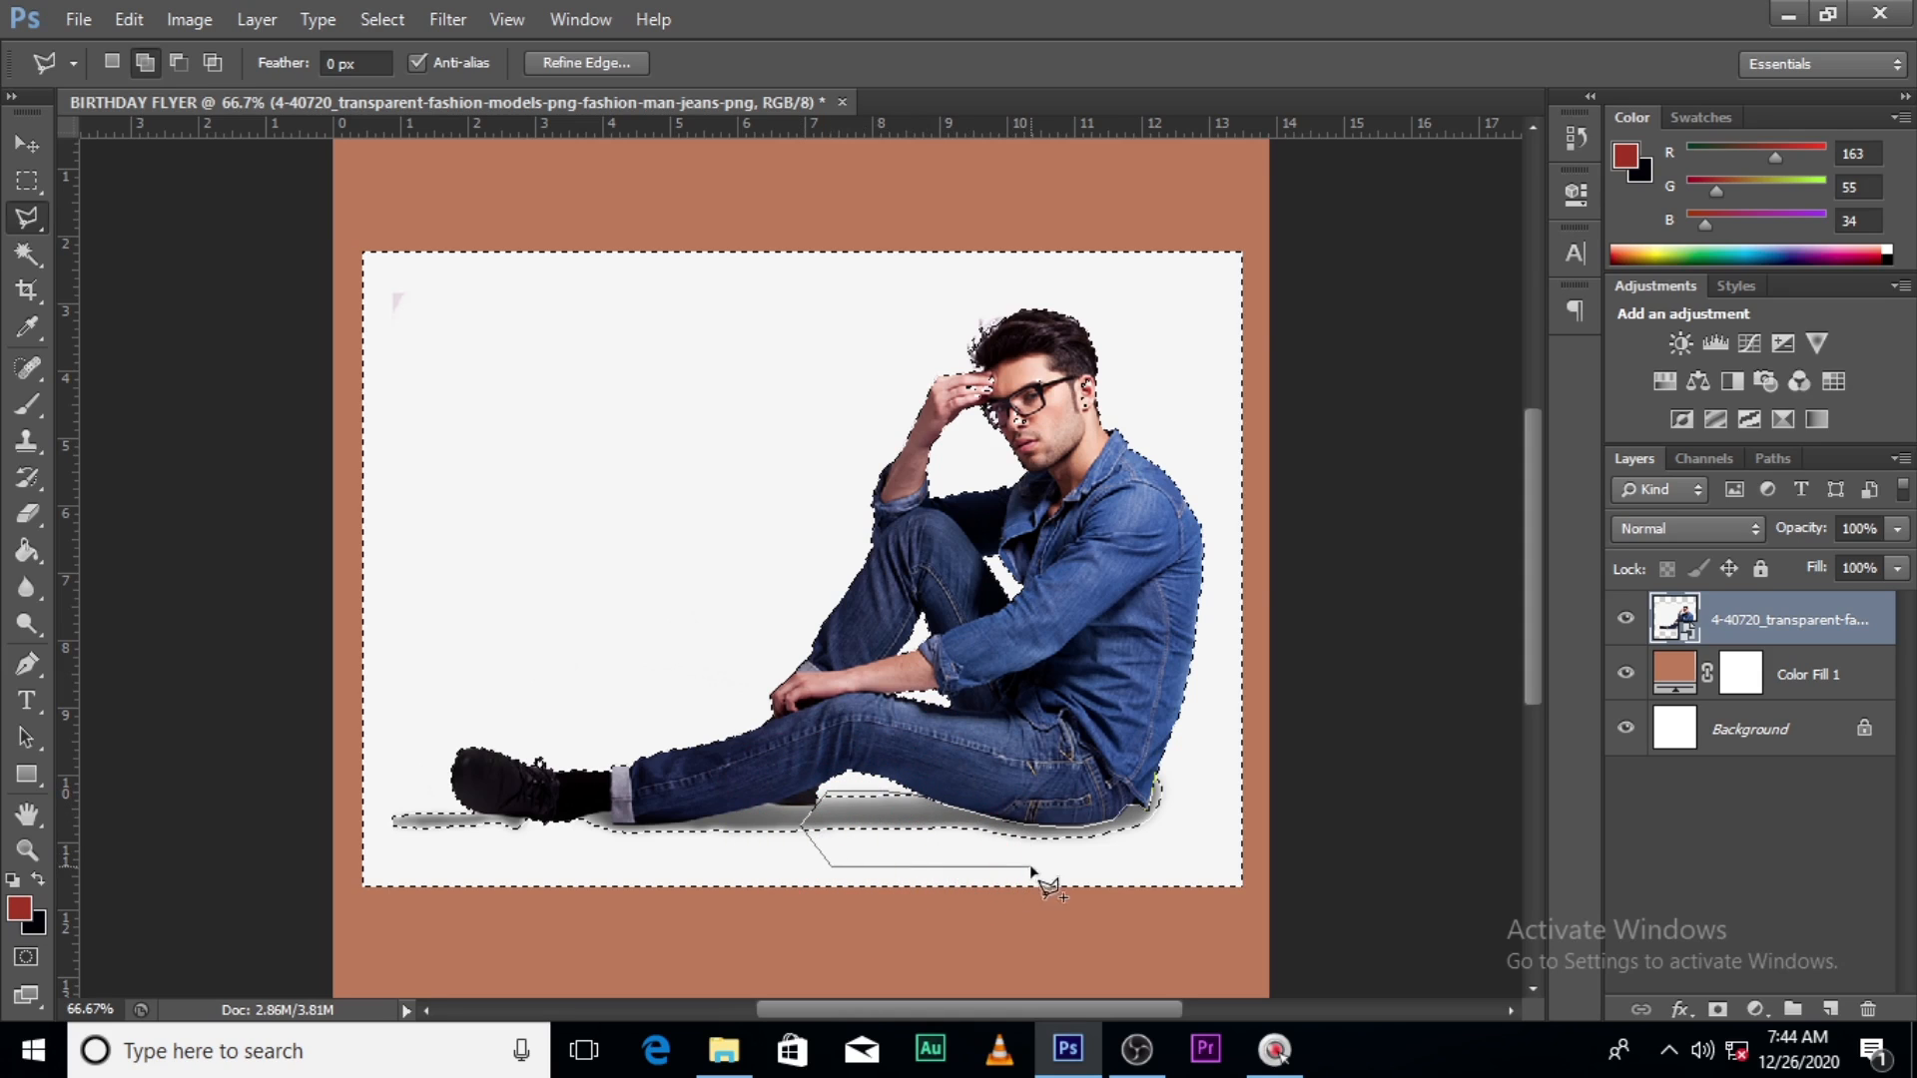
left_click(1173, 871)
double_click(1223, 845)
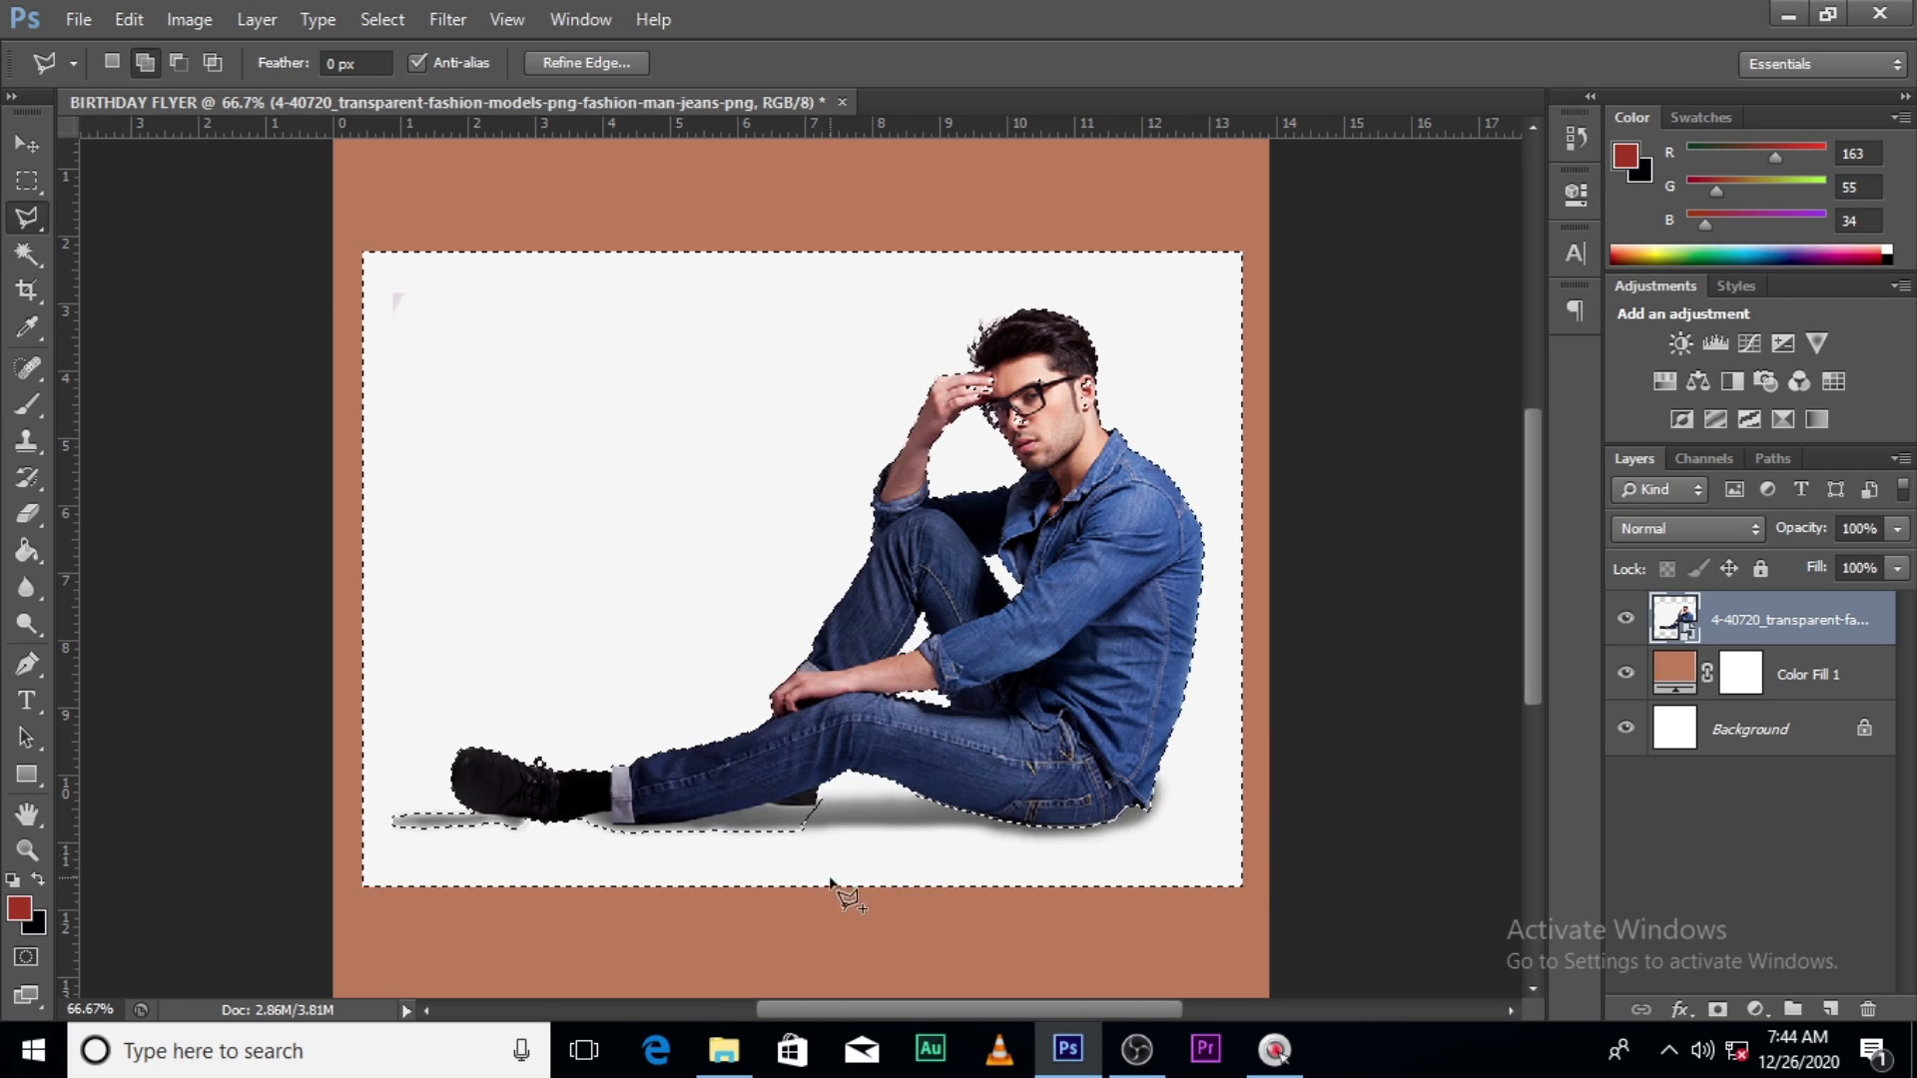
- Add the shadows under the shoe and the jeans to the selection
left_click(767, 811)
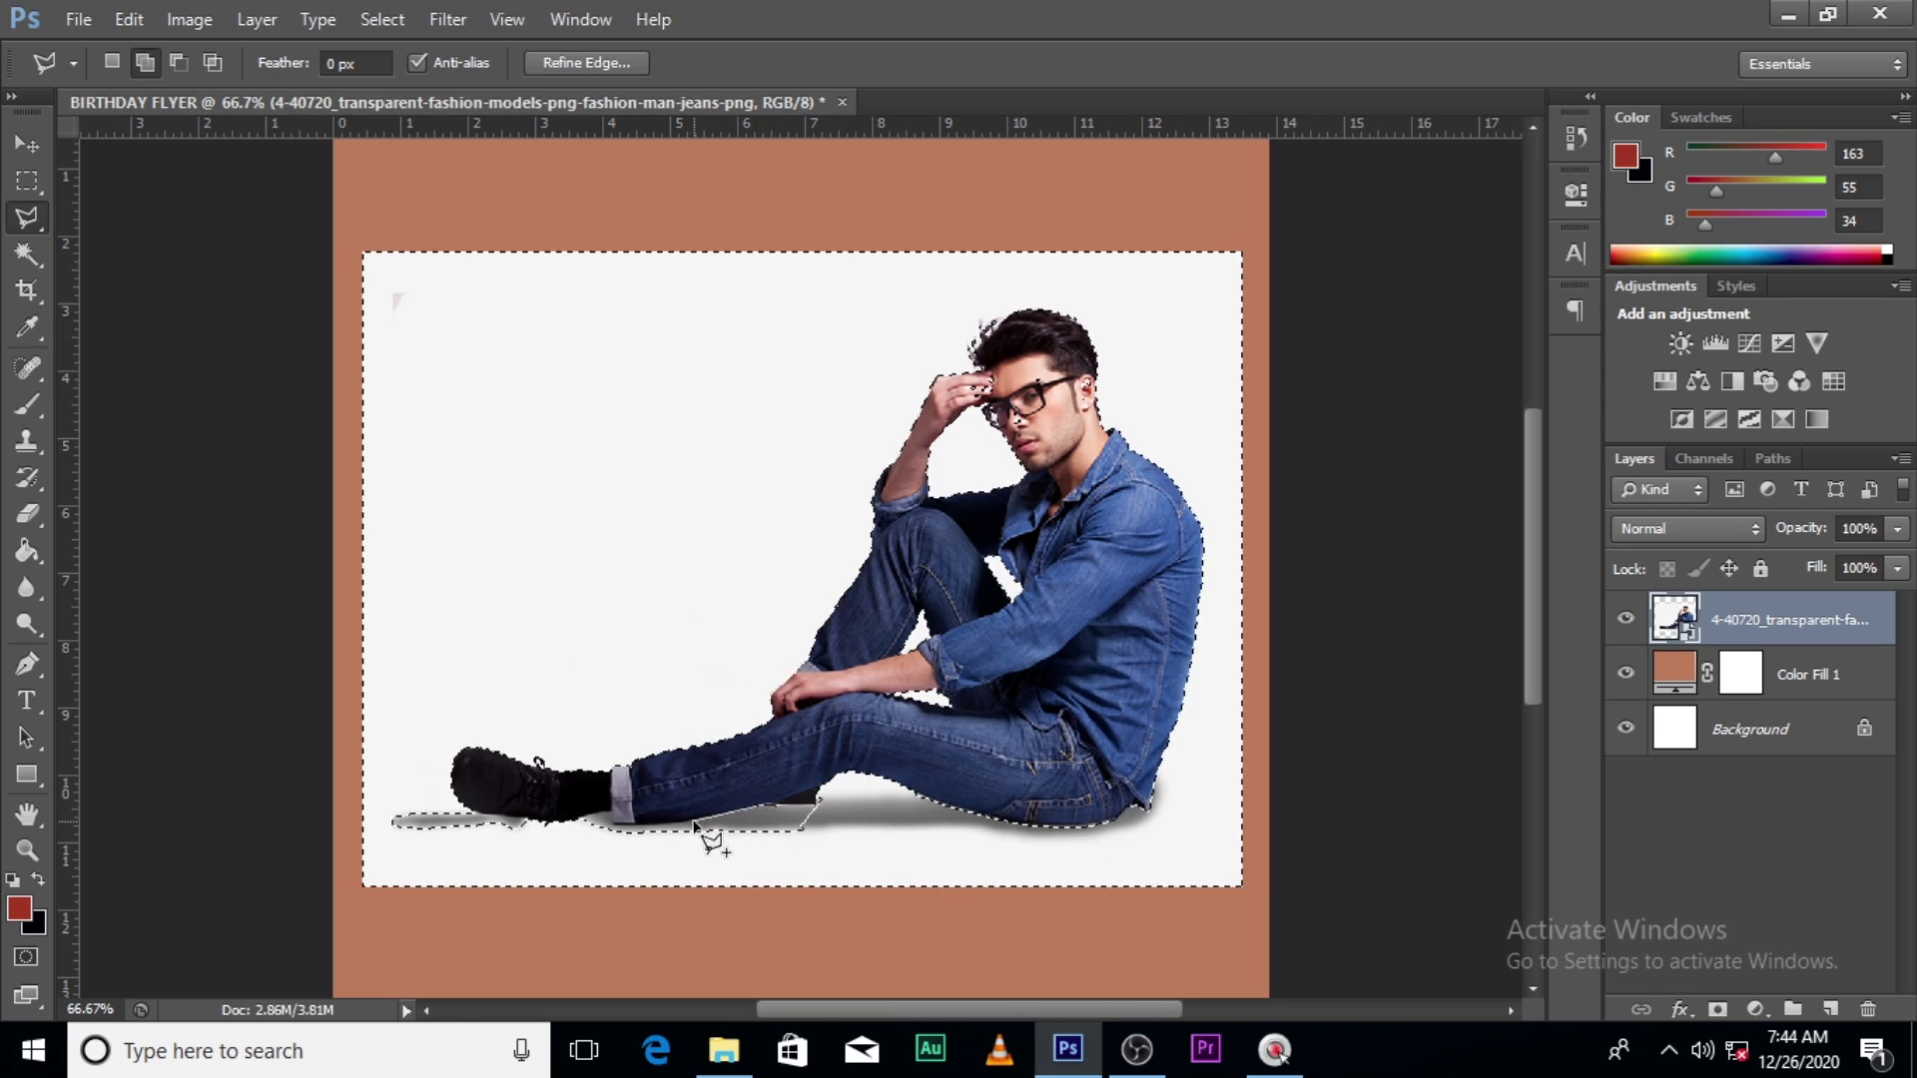
left_click(644, 825)
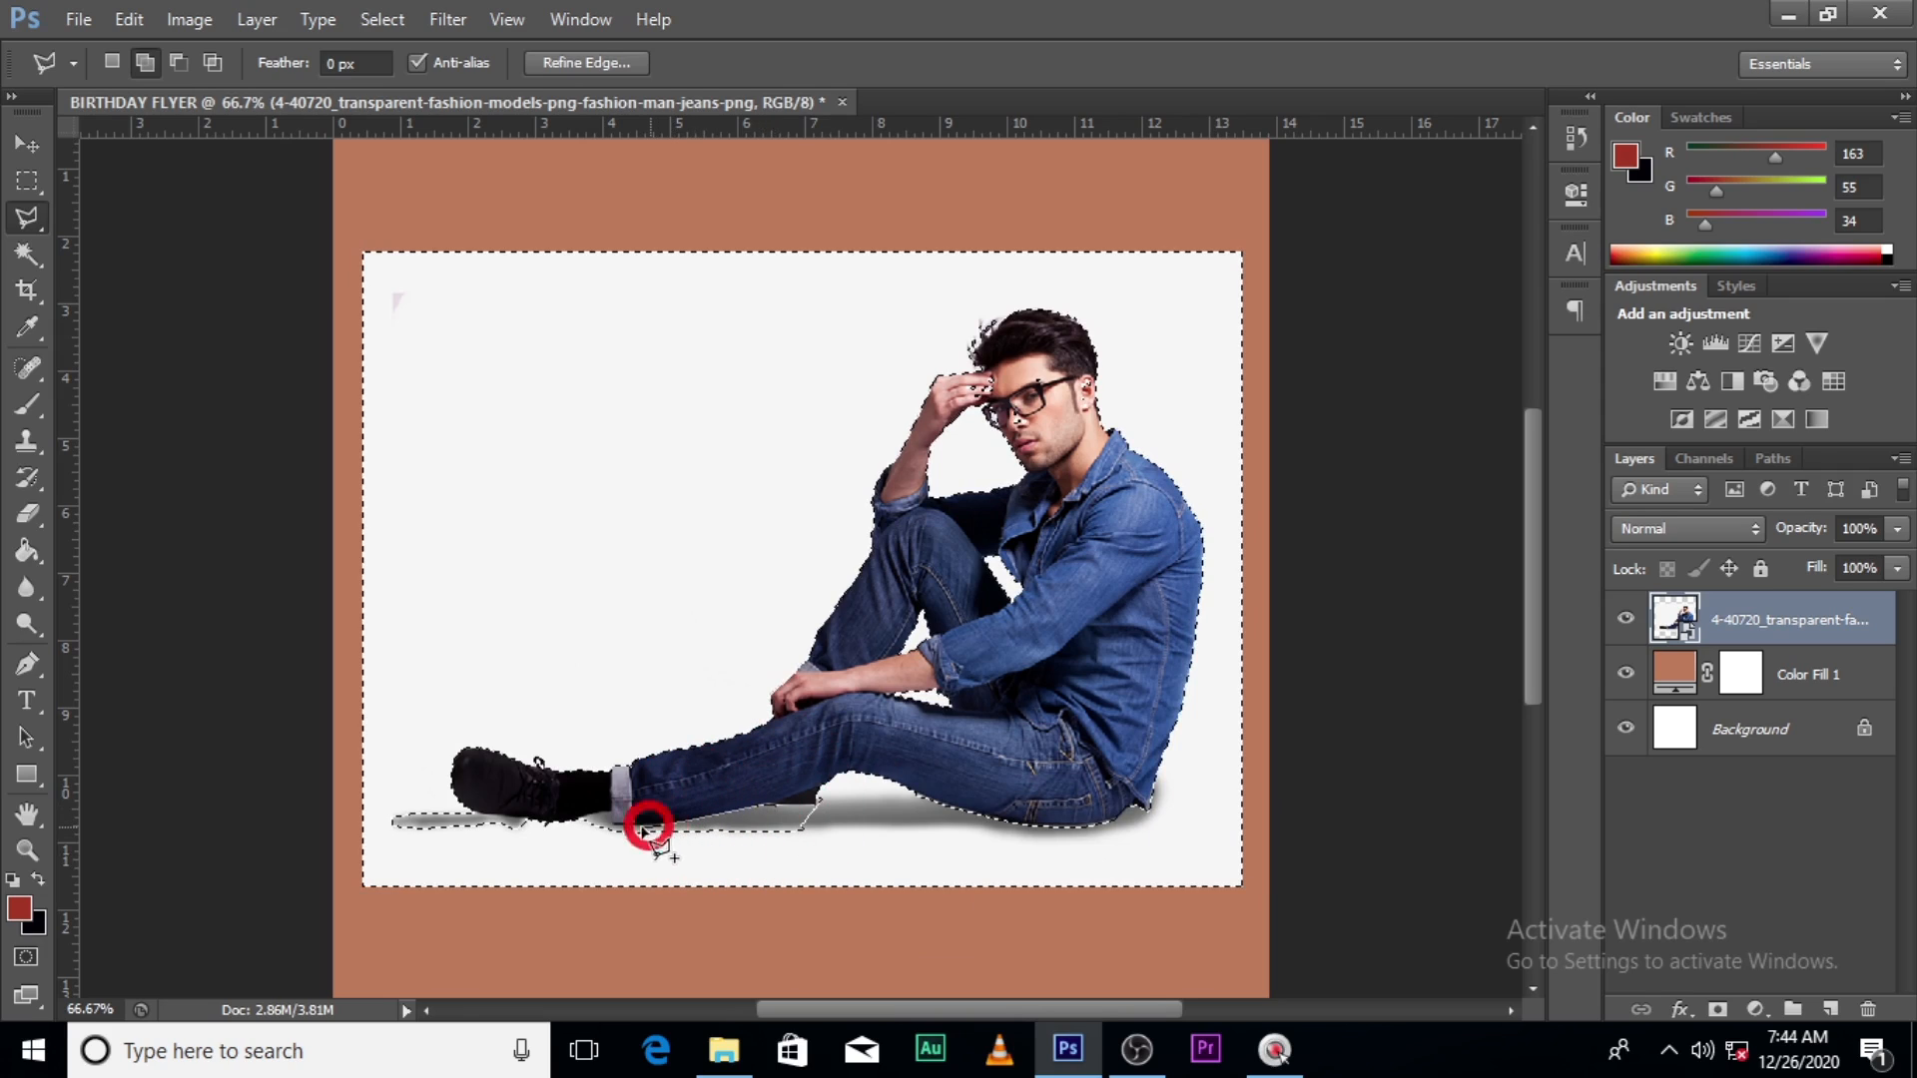
left_click(630, 830)
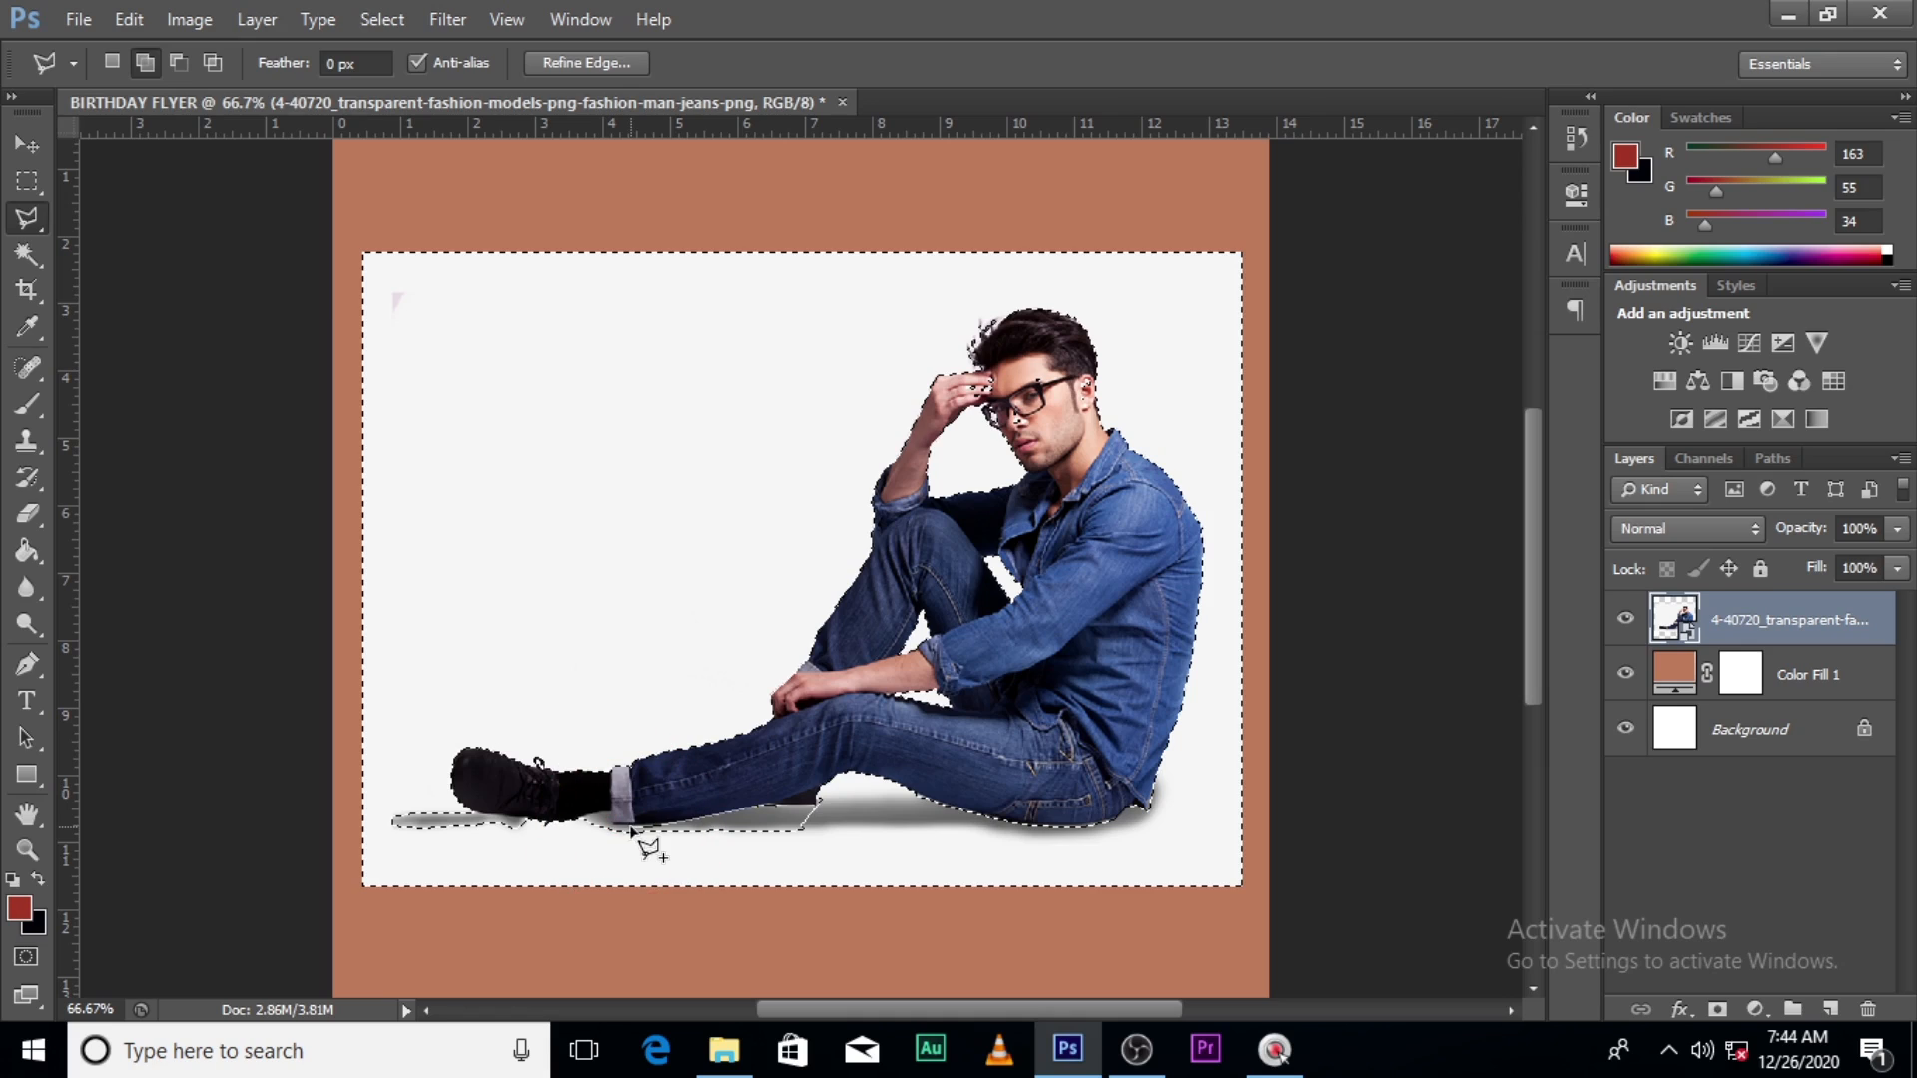
left_click(572, 817)
left_click(561, 855)
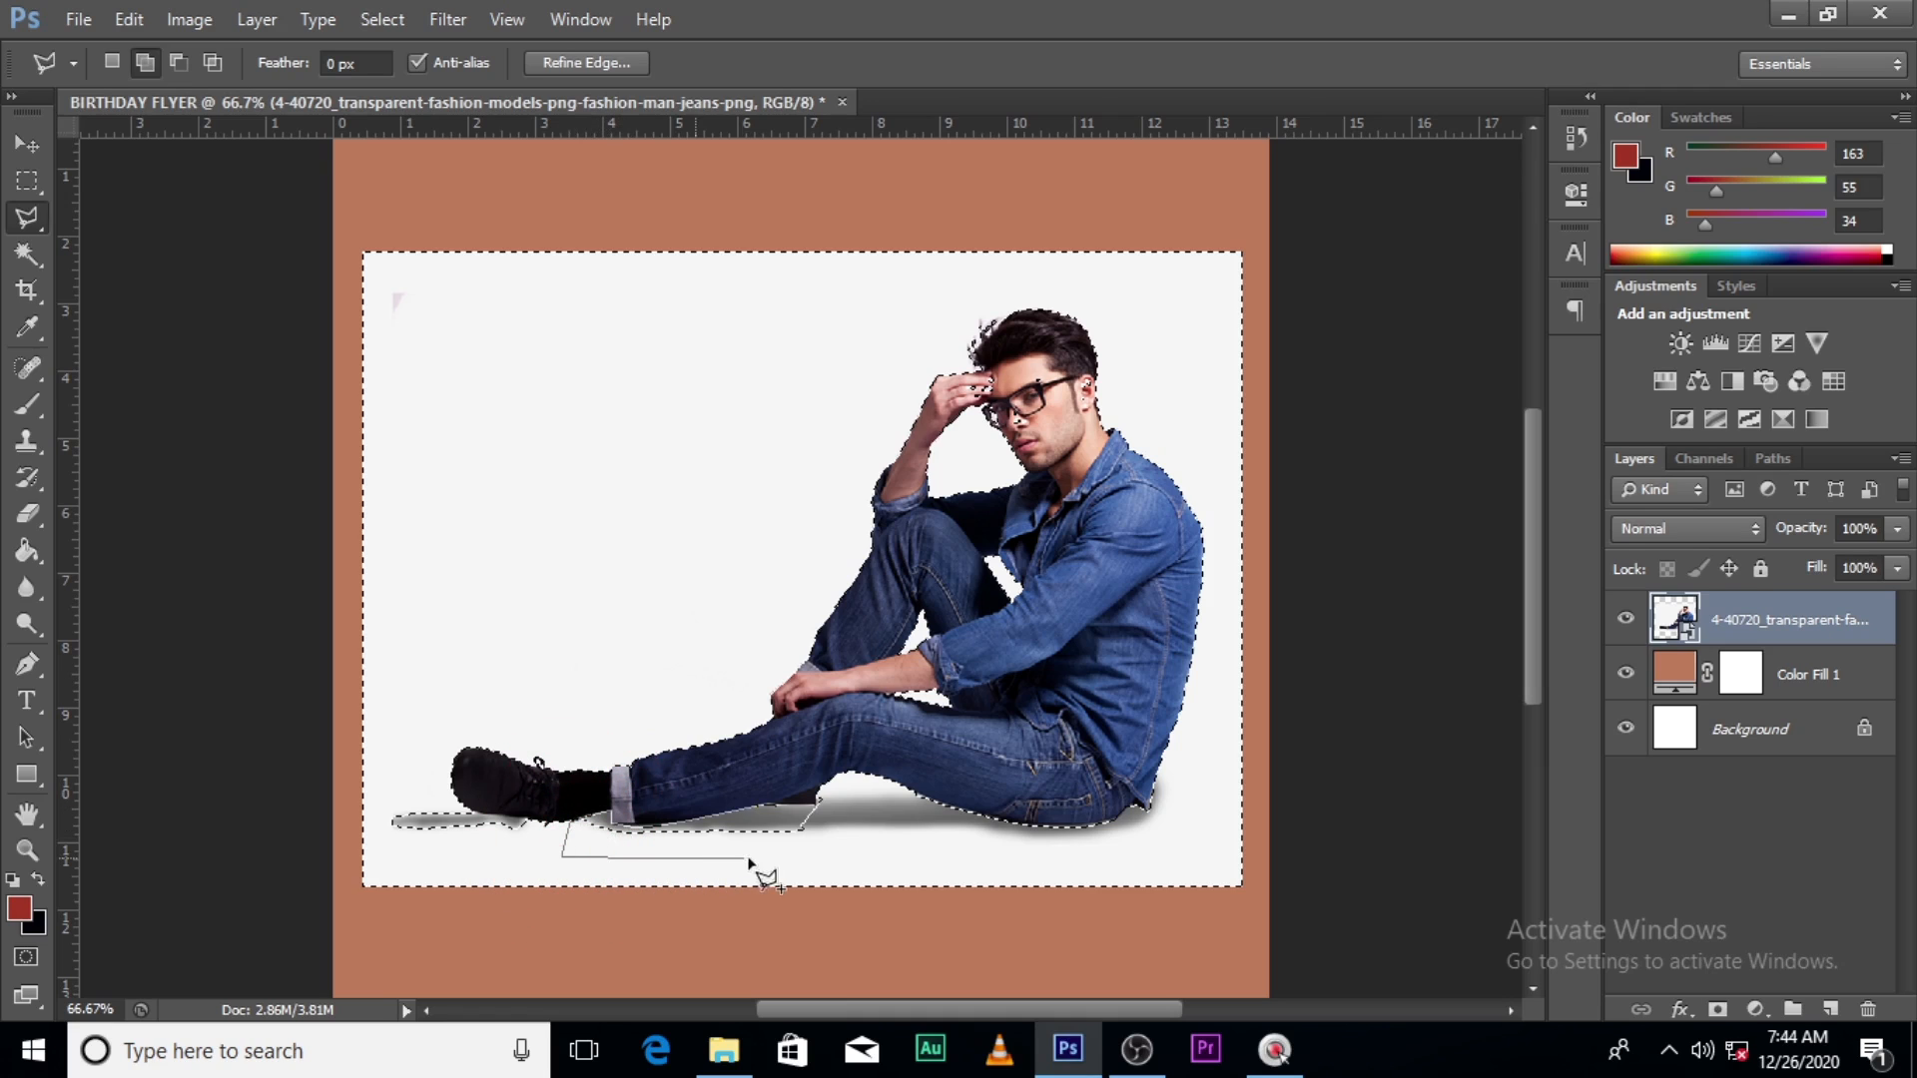
double_click(874, 832)
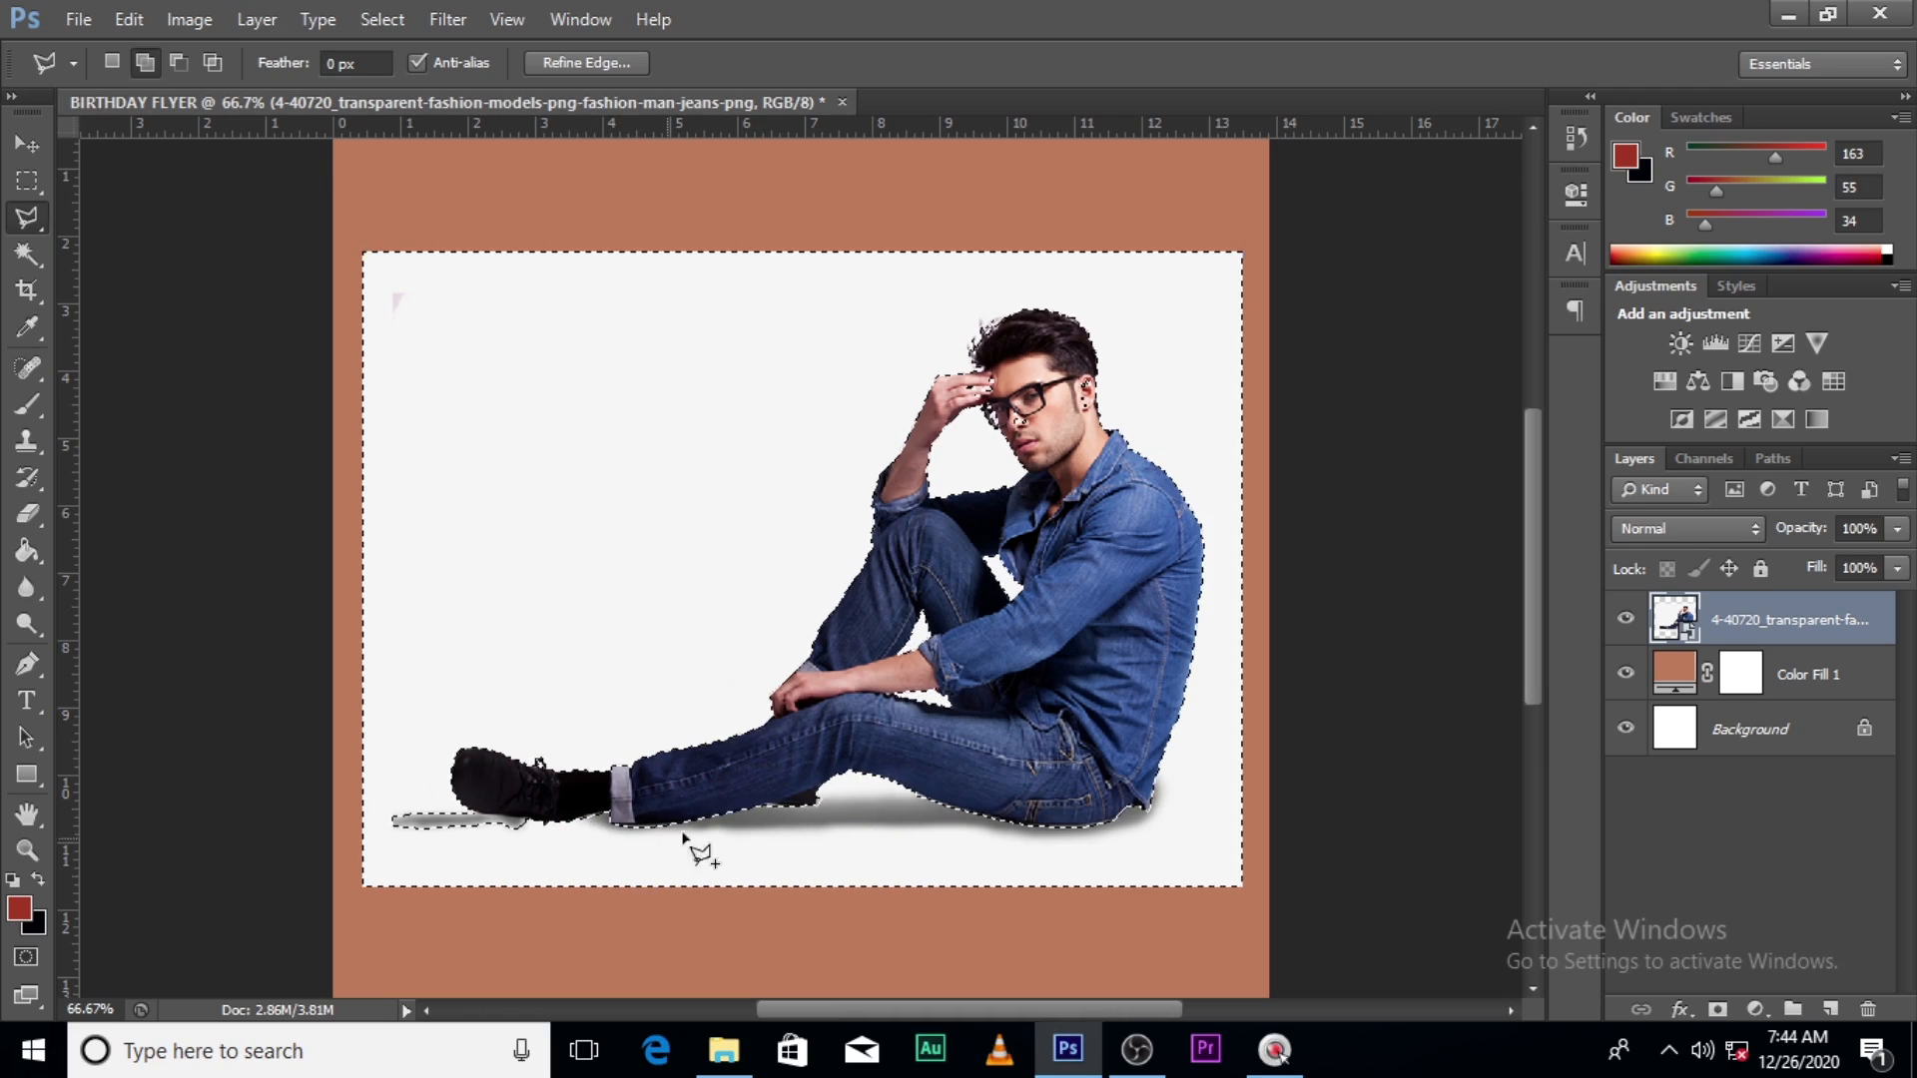
left_click(824, 816)
double_click(827, 796)
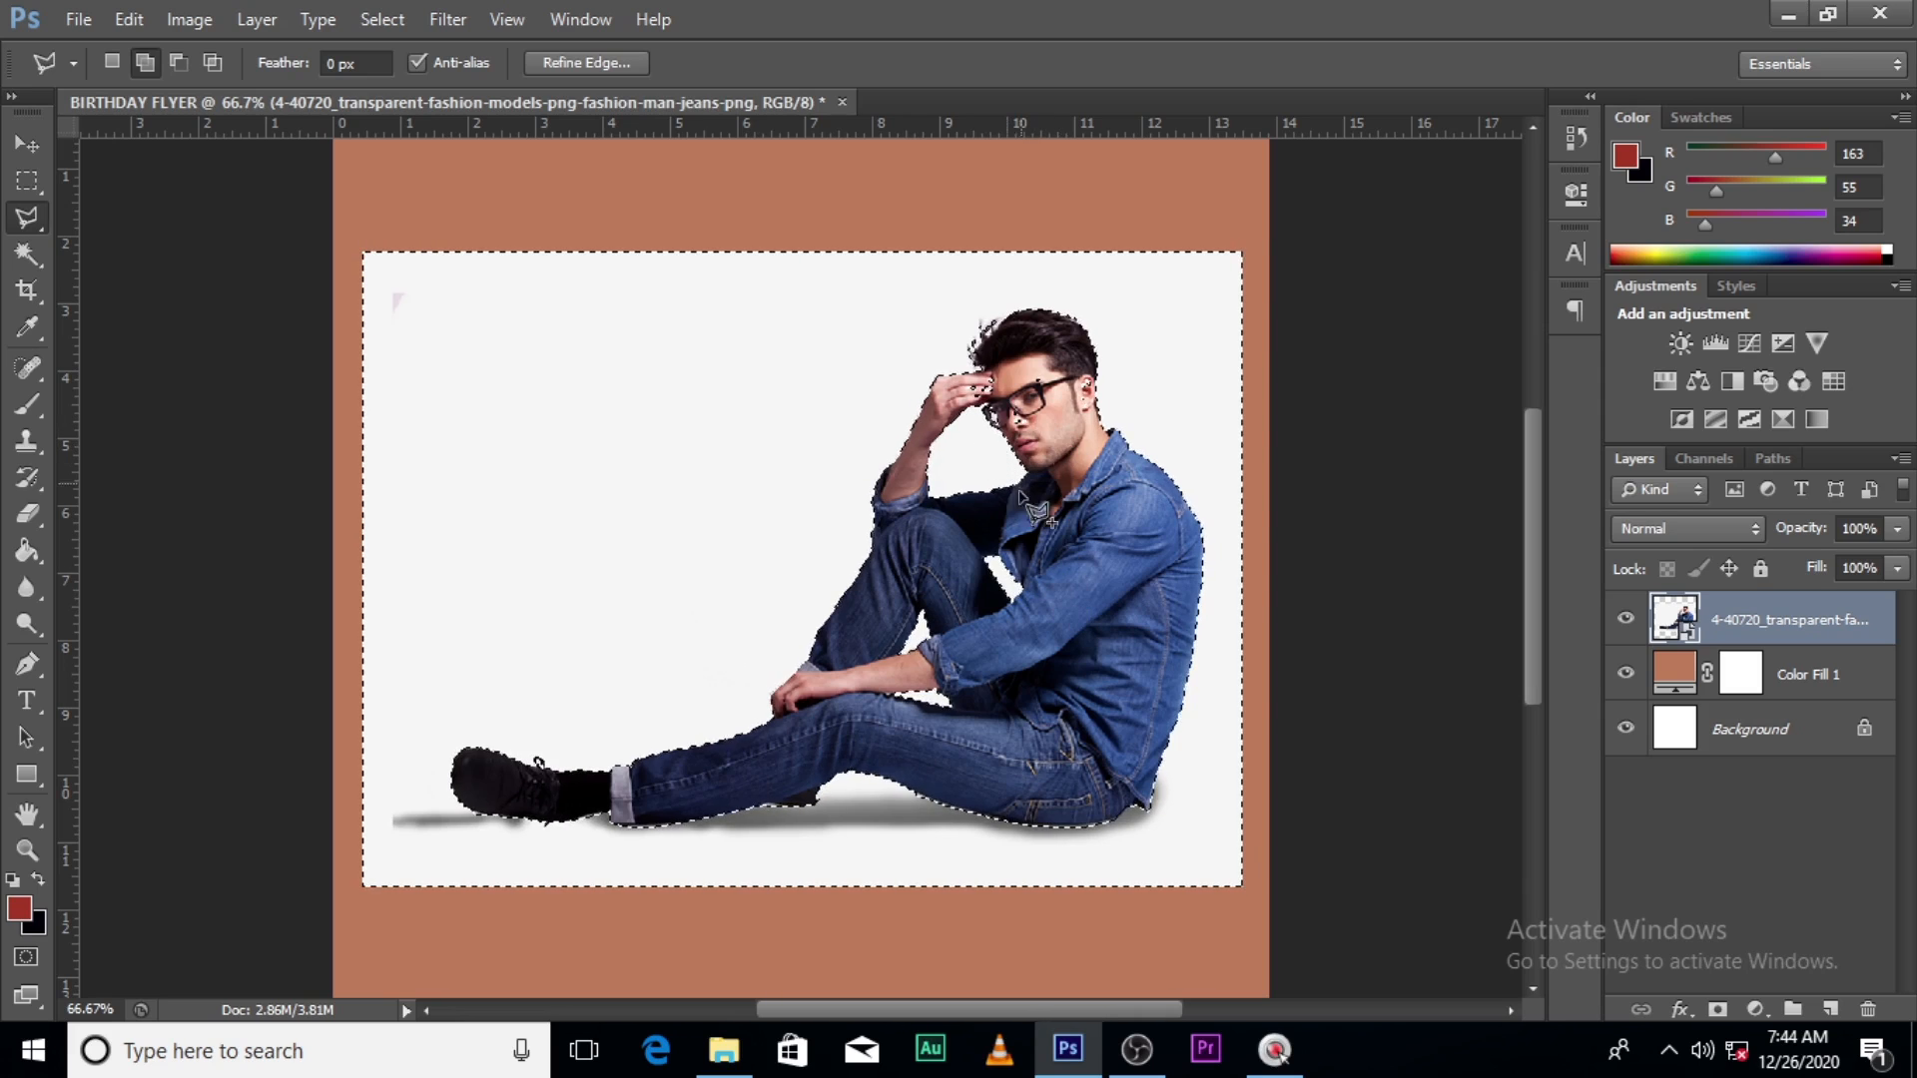
- Undo a stray selection over the glasses and switch the lasso to Subtract mode
left_click(1049, 369)
left_click(1052, 402)
double_click(1034, 398)
key("ctrl+z")
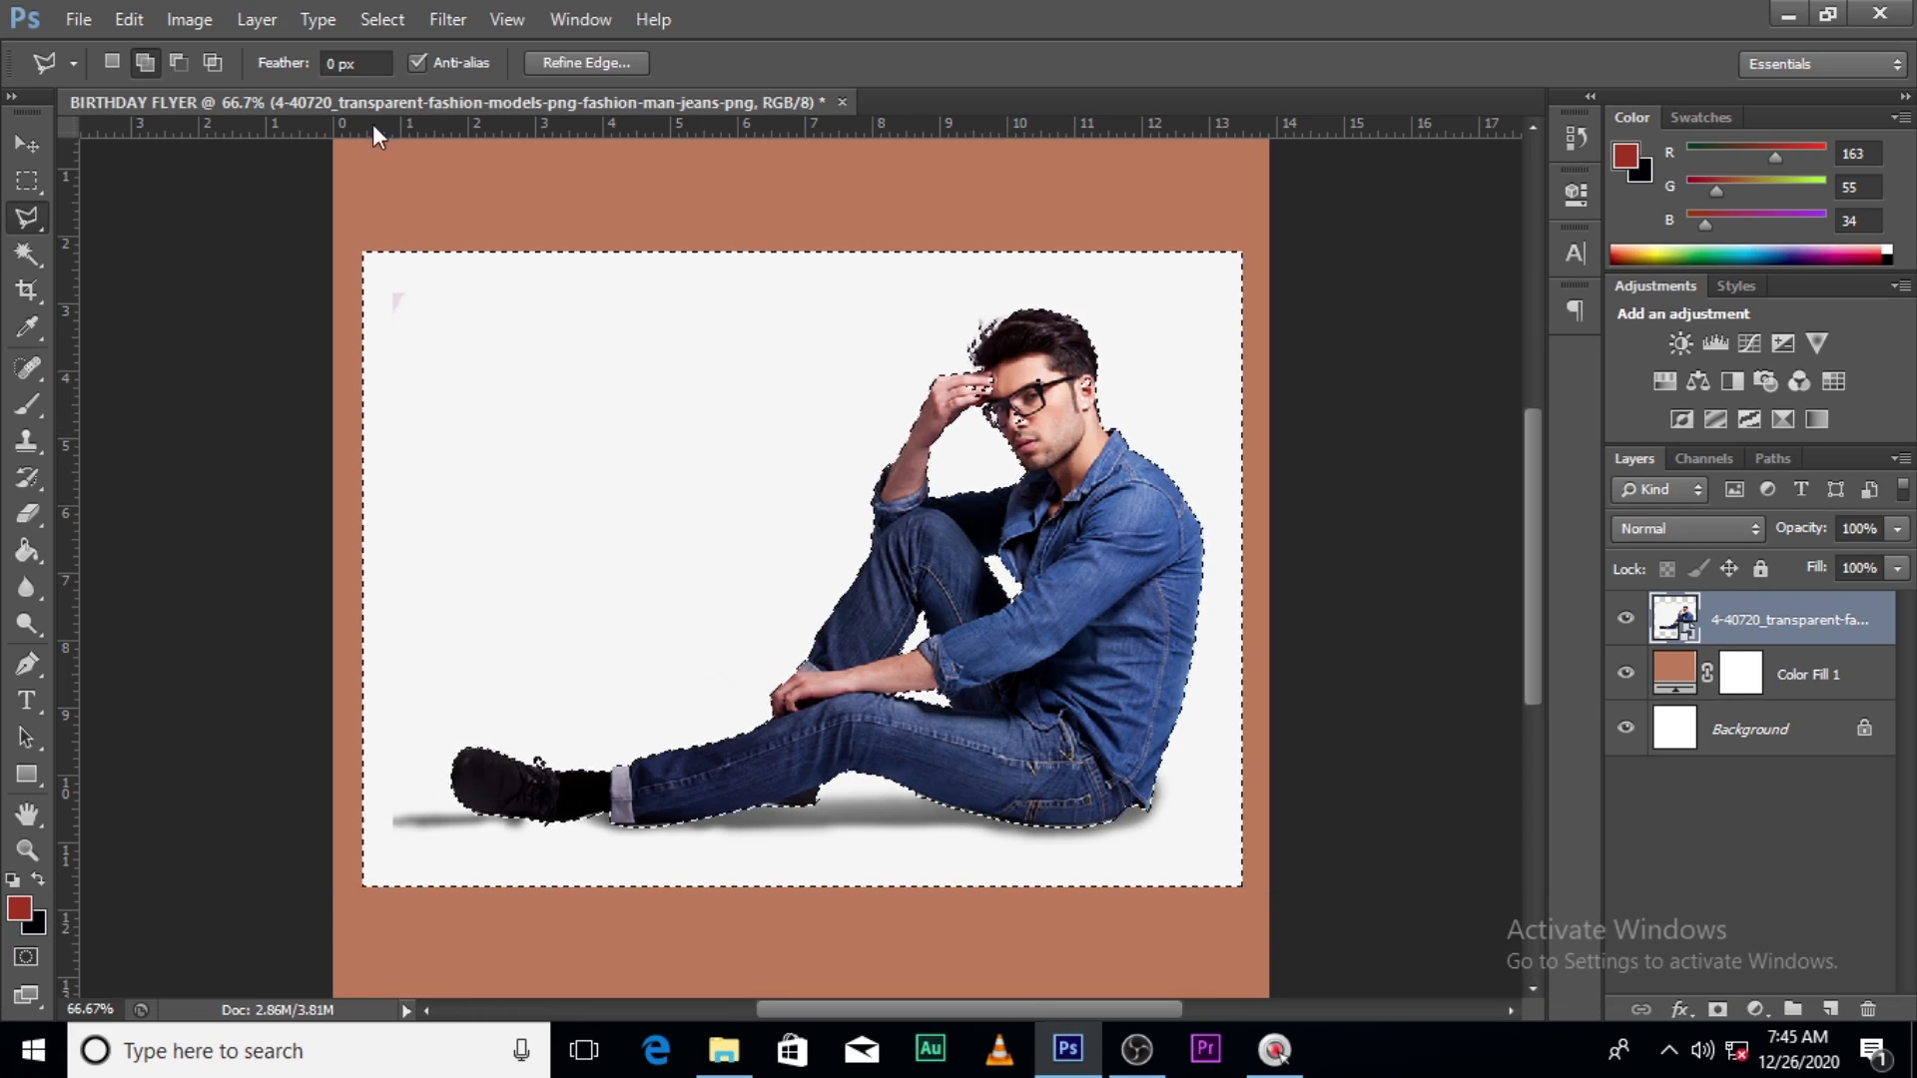
left_click(180, 62)
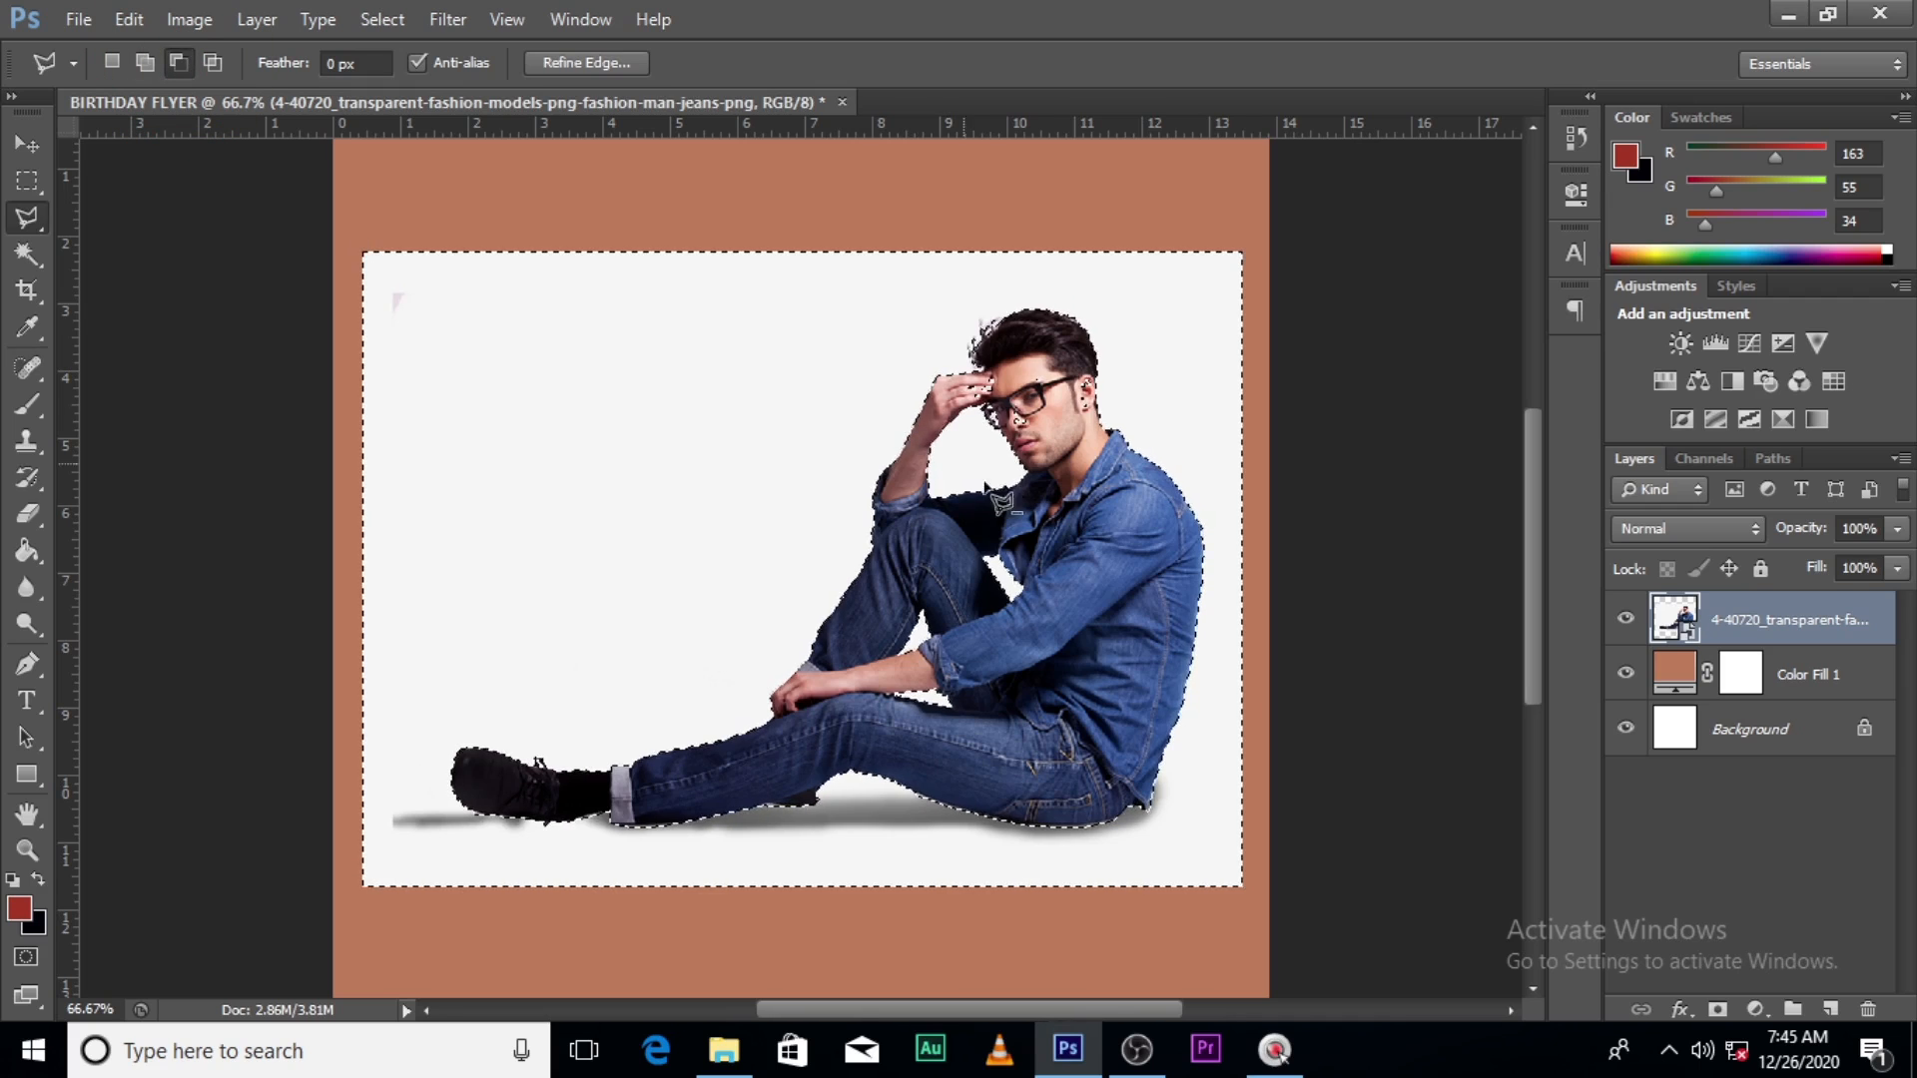
- Cut the background around the ear, hairline and glasses out of the selection
left_click(1006, 413)
left_click(1094, 420)
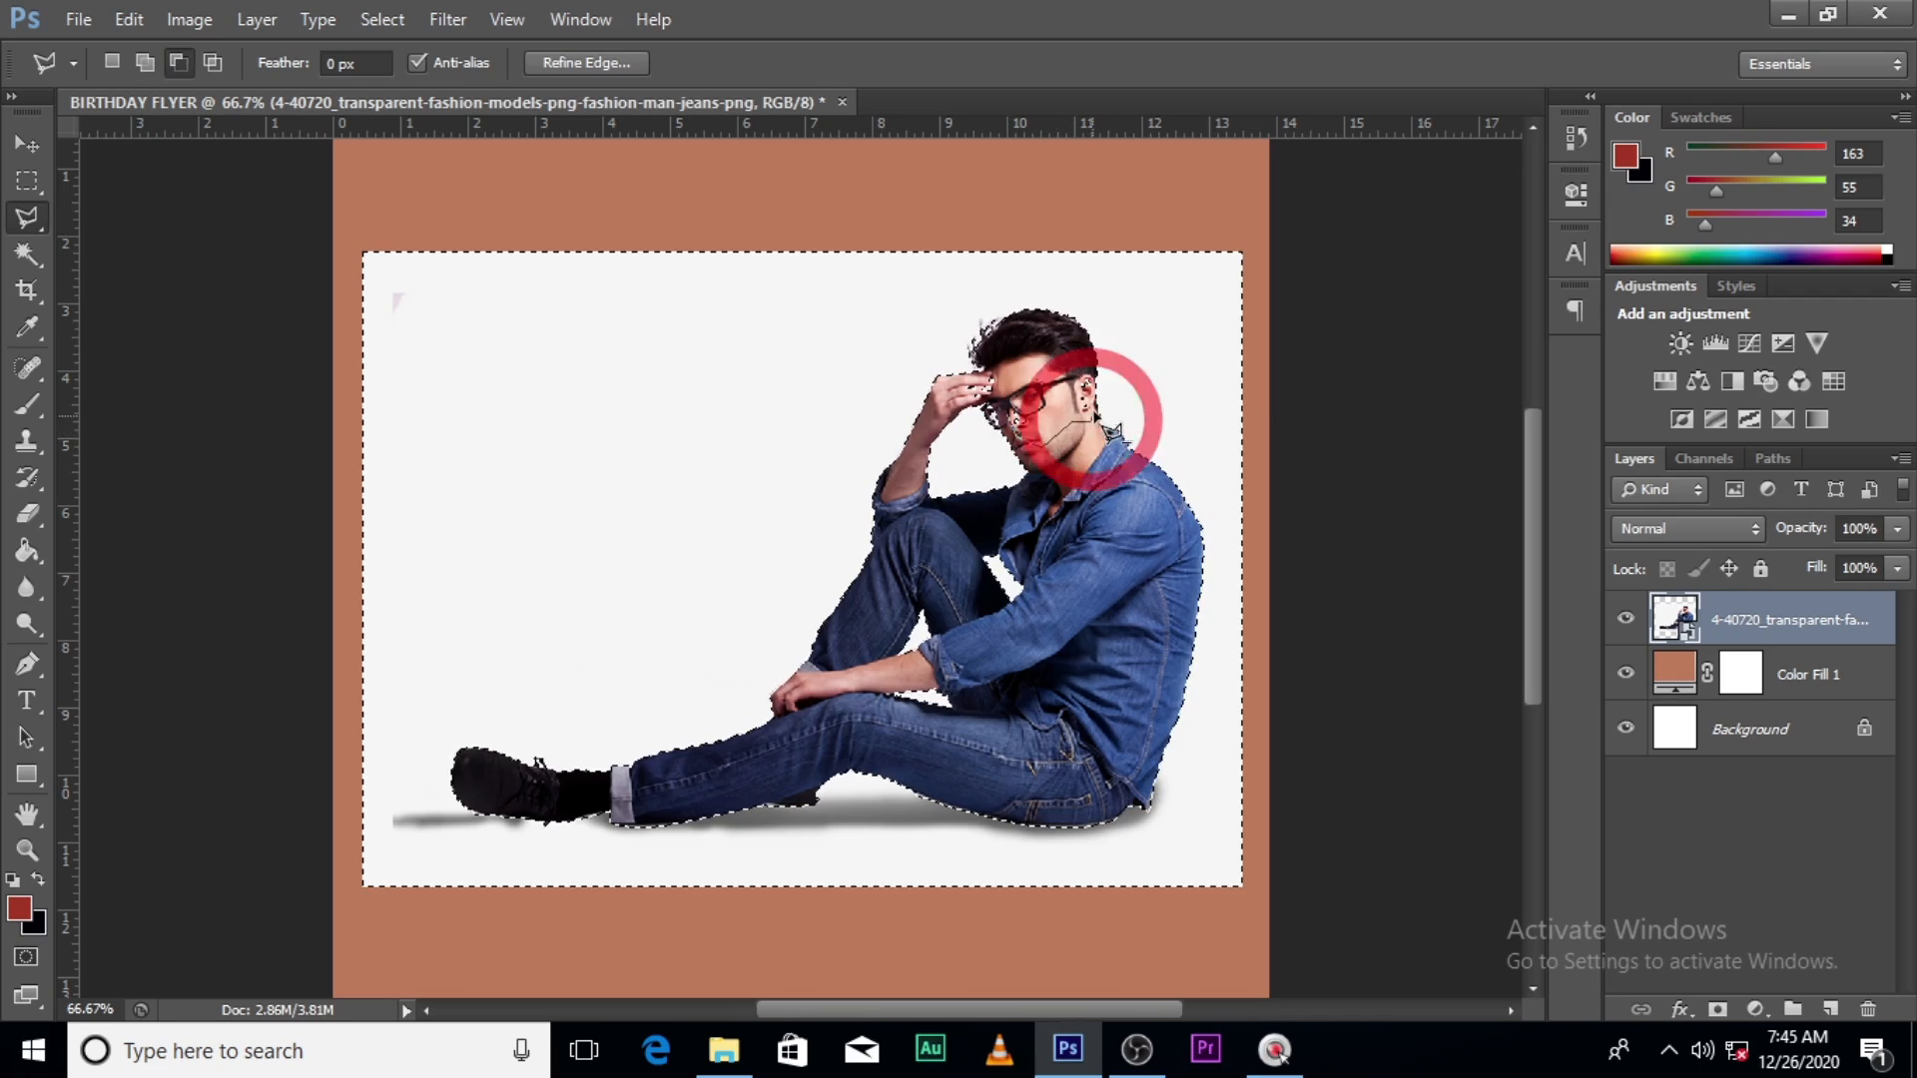
left_click(1092, 401)
left_click(1088, 376)
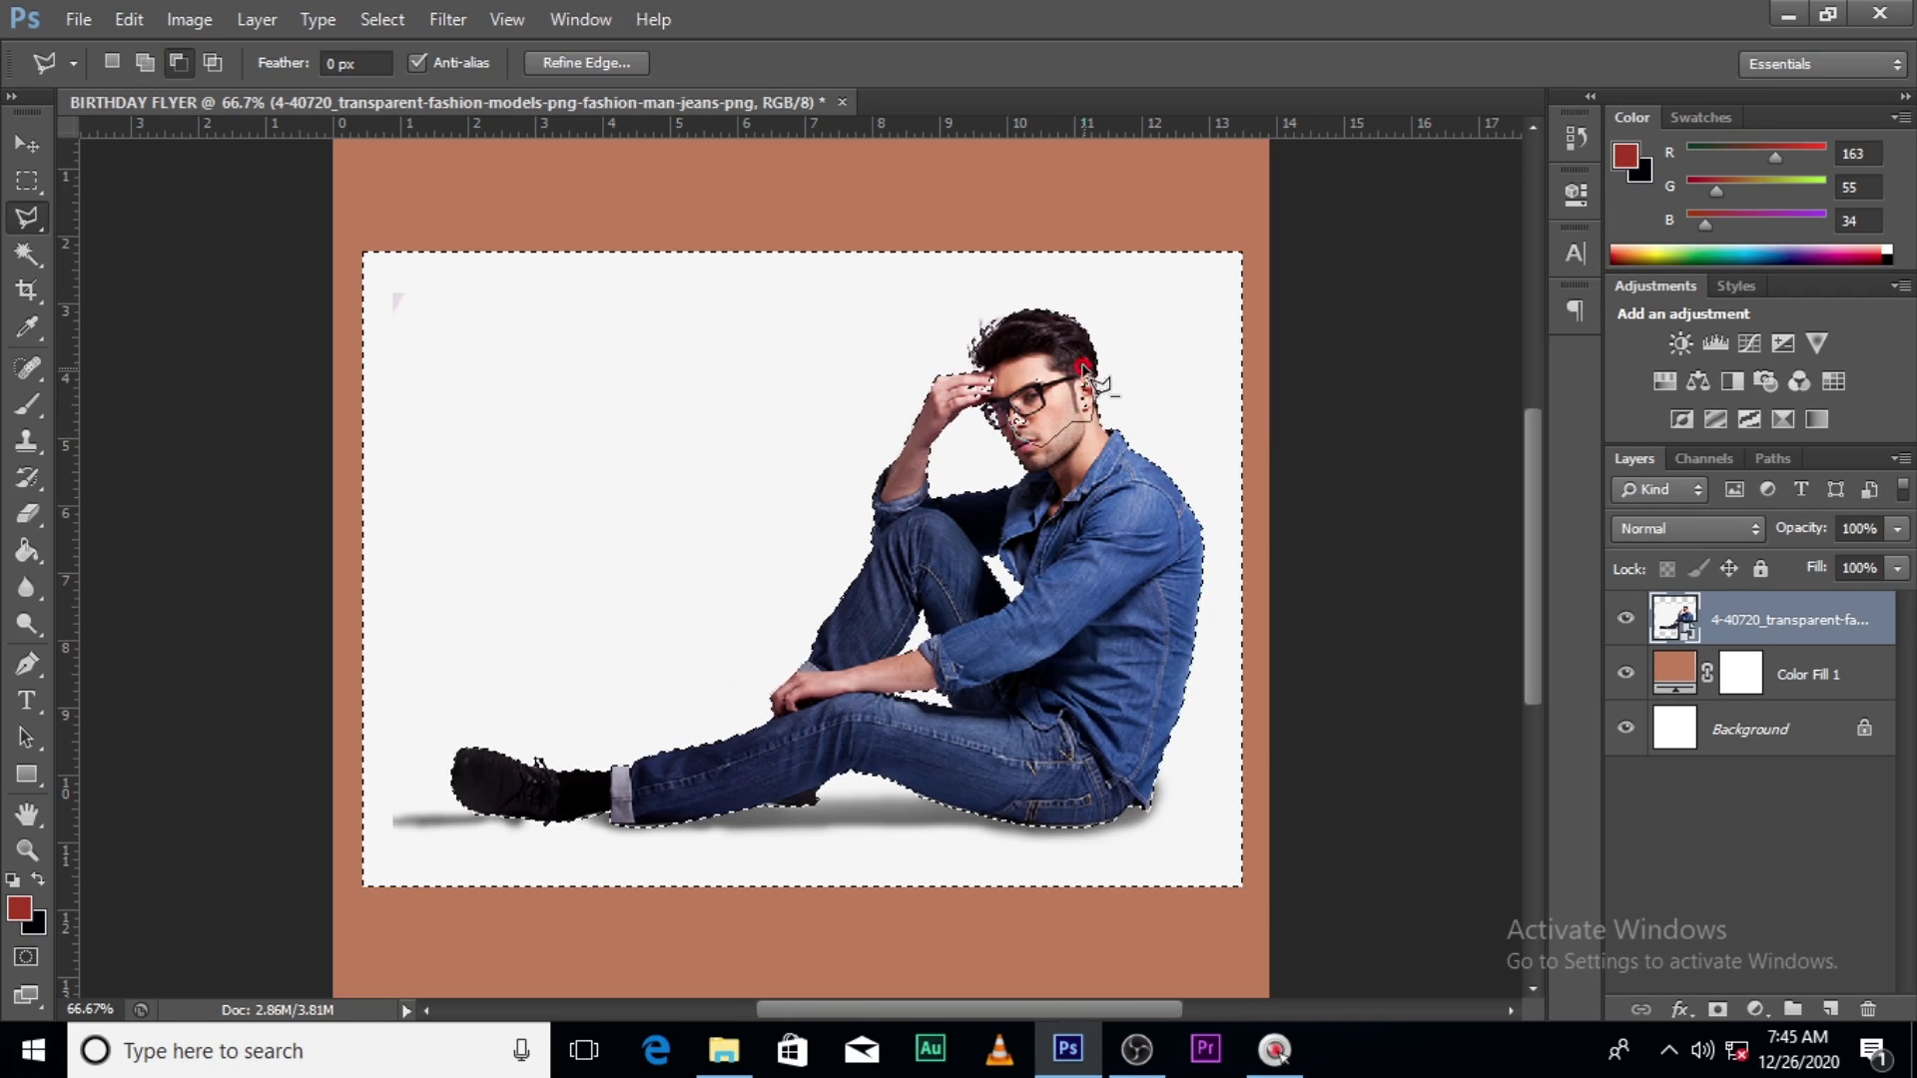
left_click(1051, 355)
left_click(1011, 356)
left_click(987, 378)
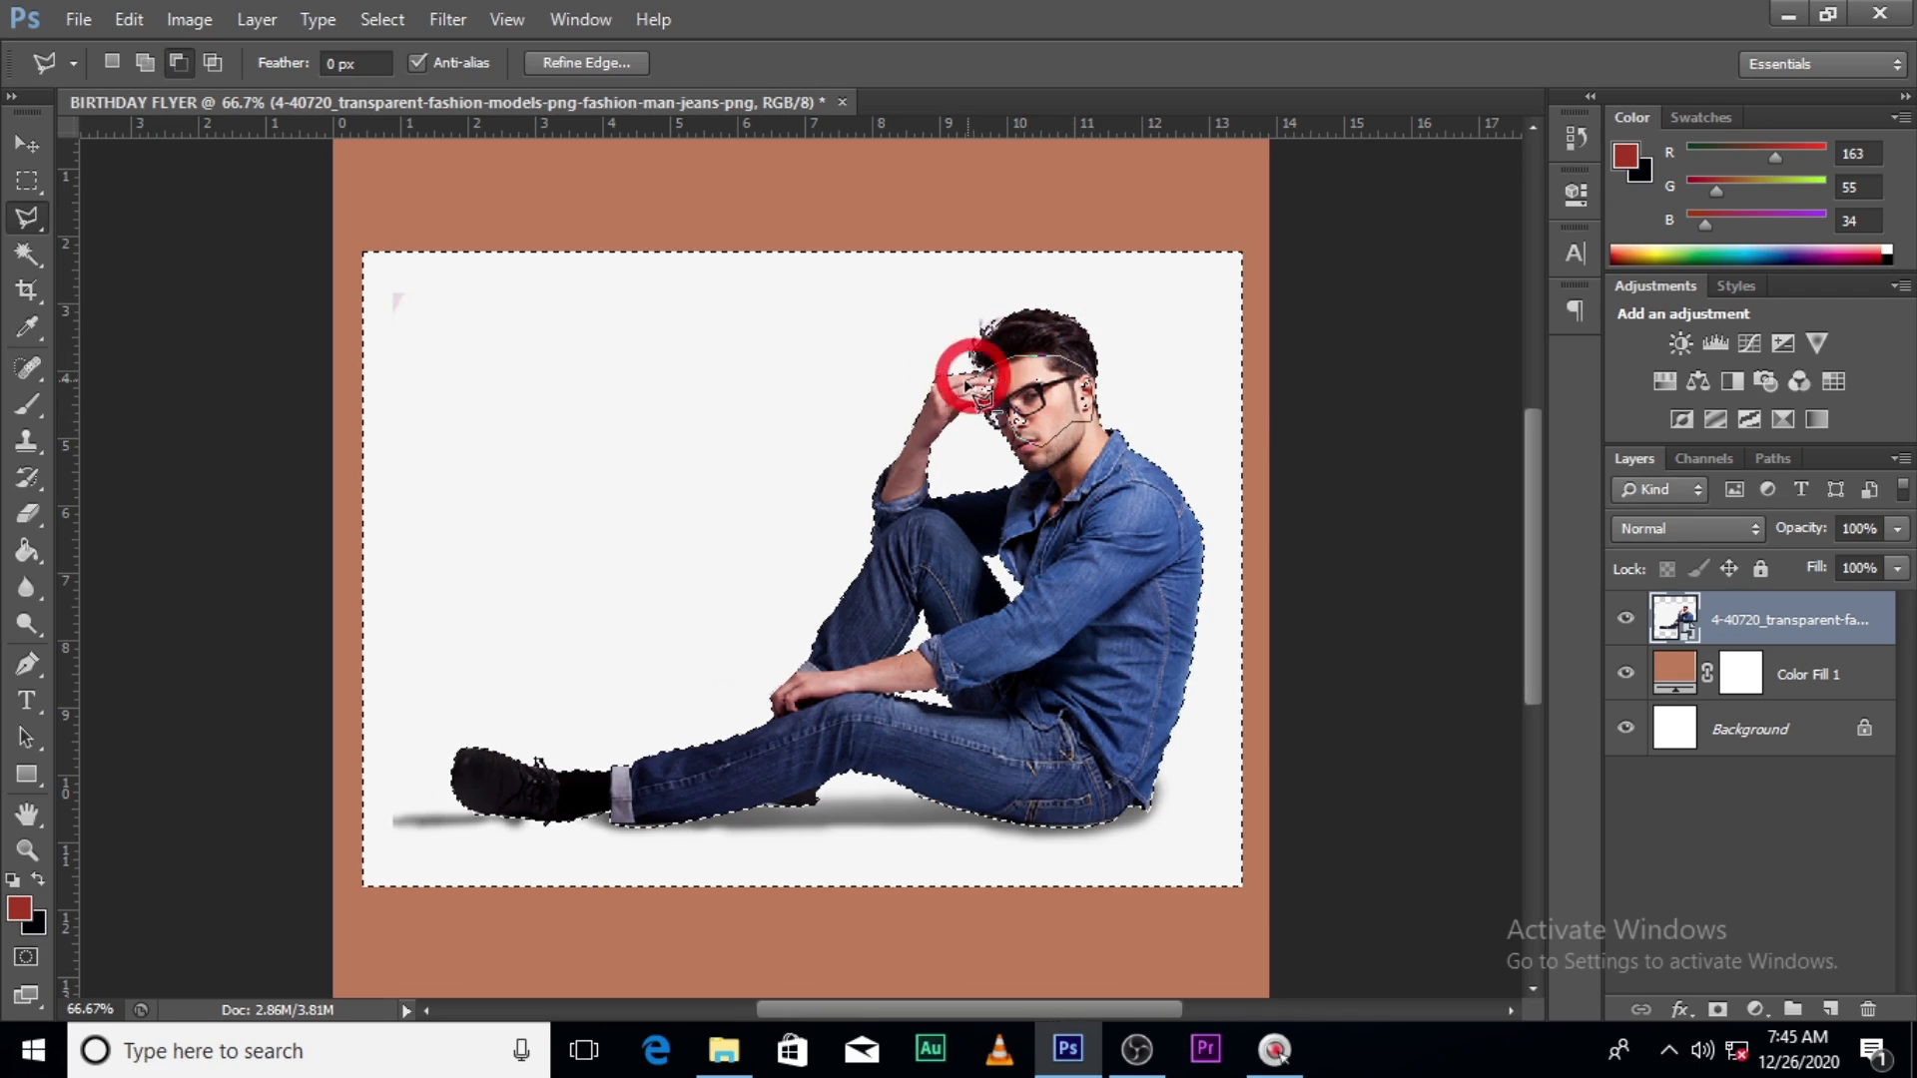
left_click(969, 411)
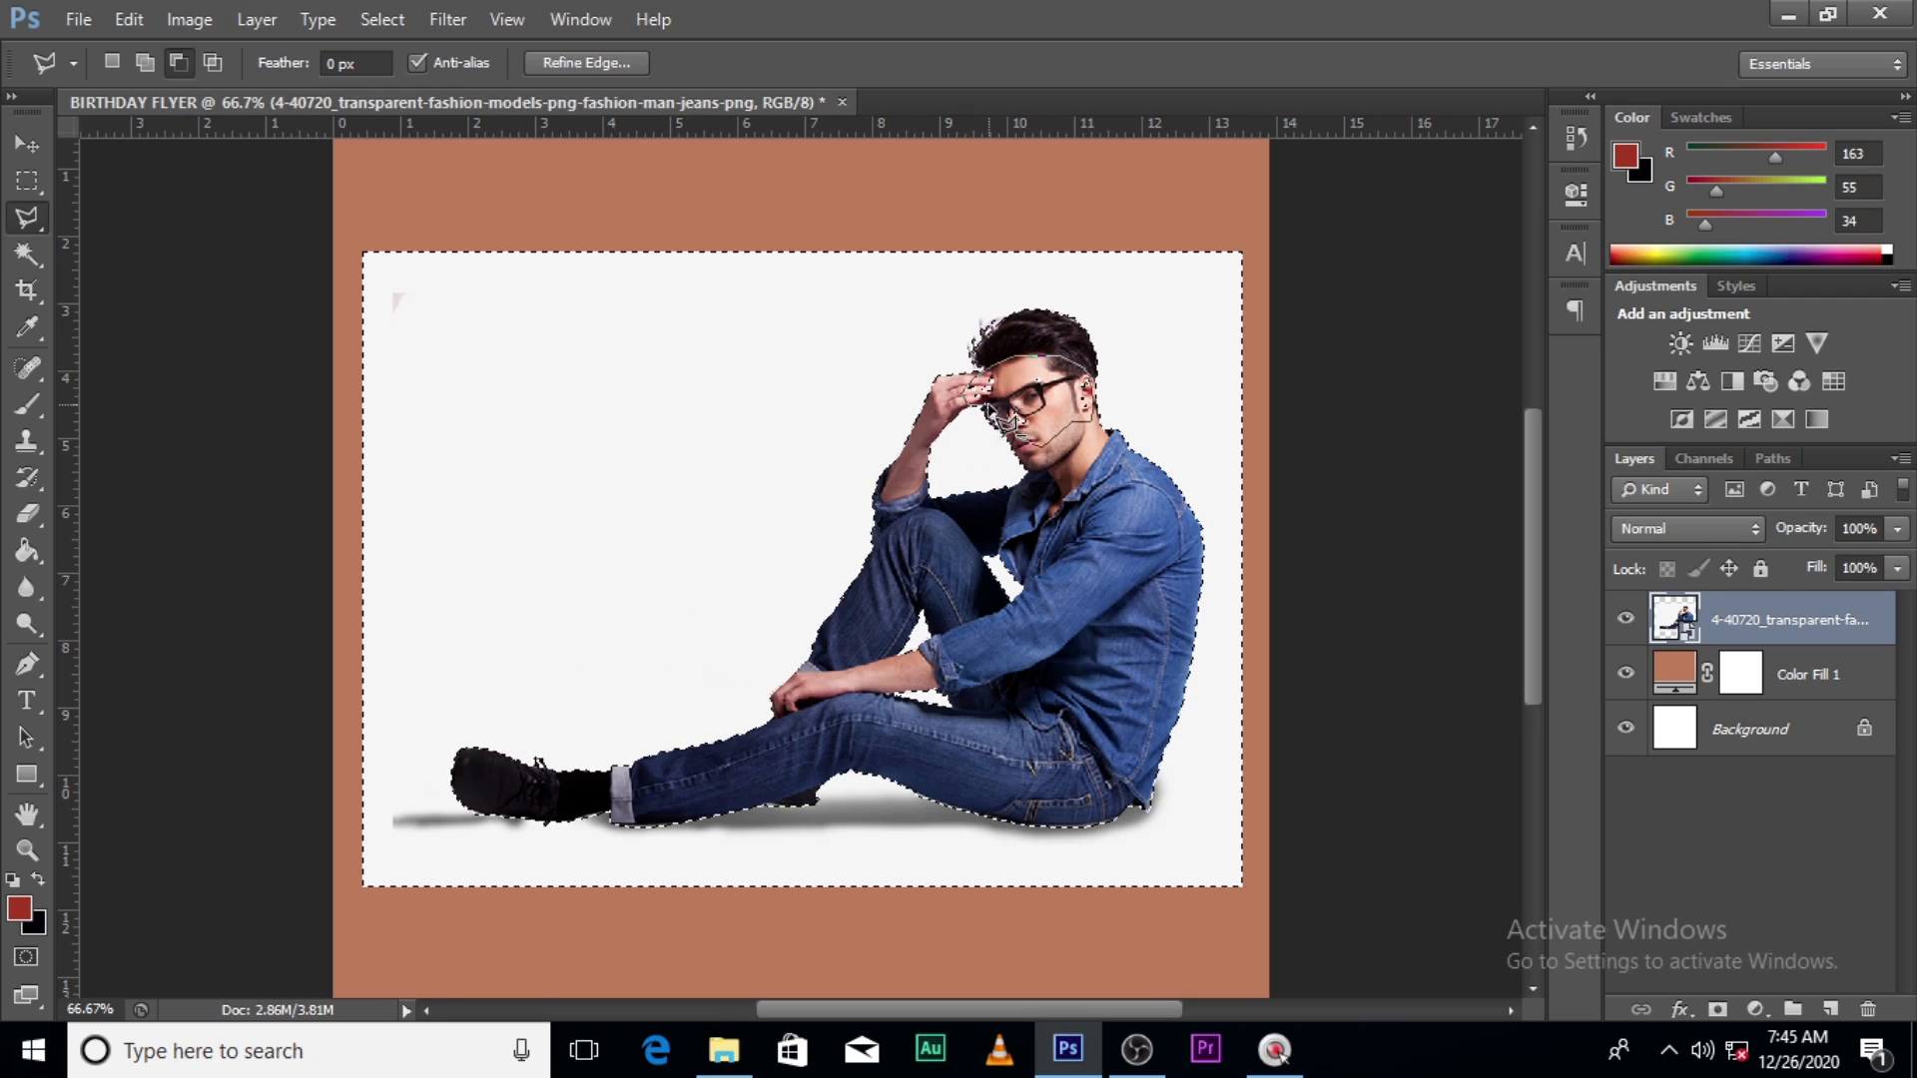
left_click(992, 404)
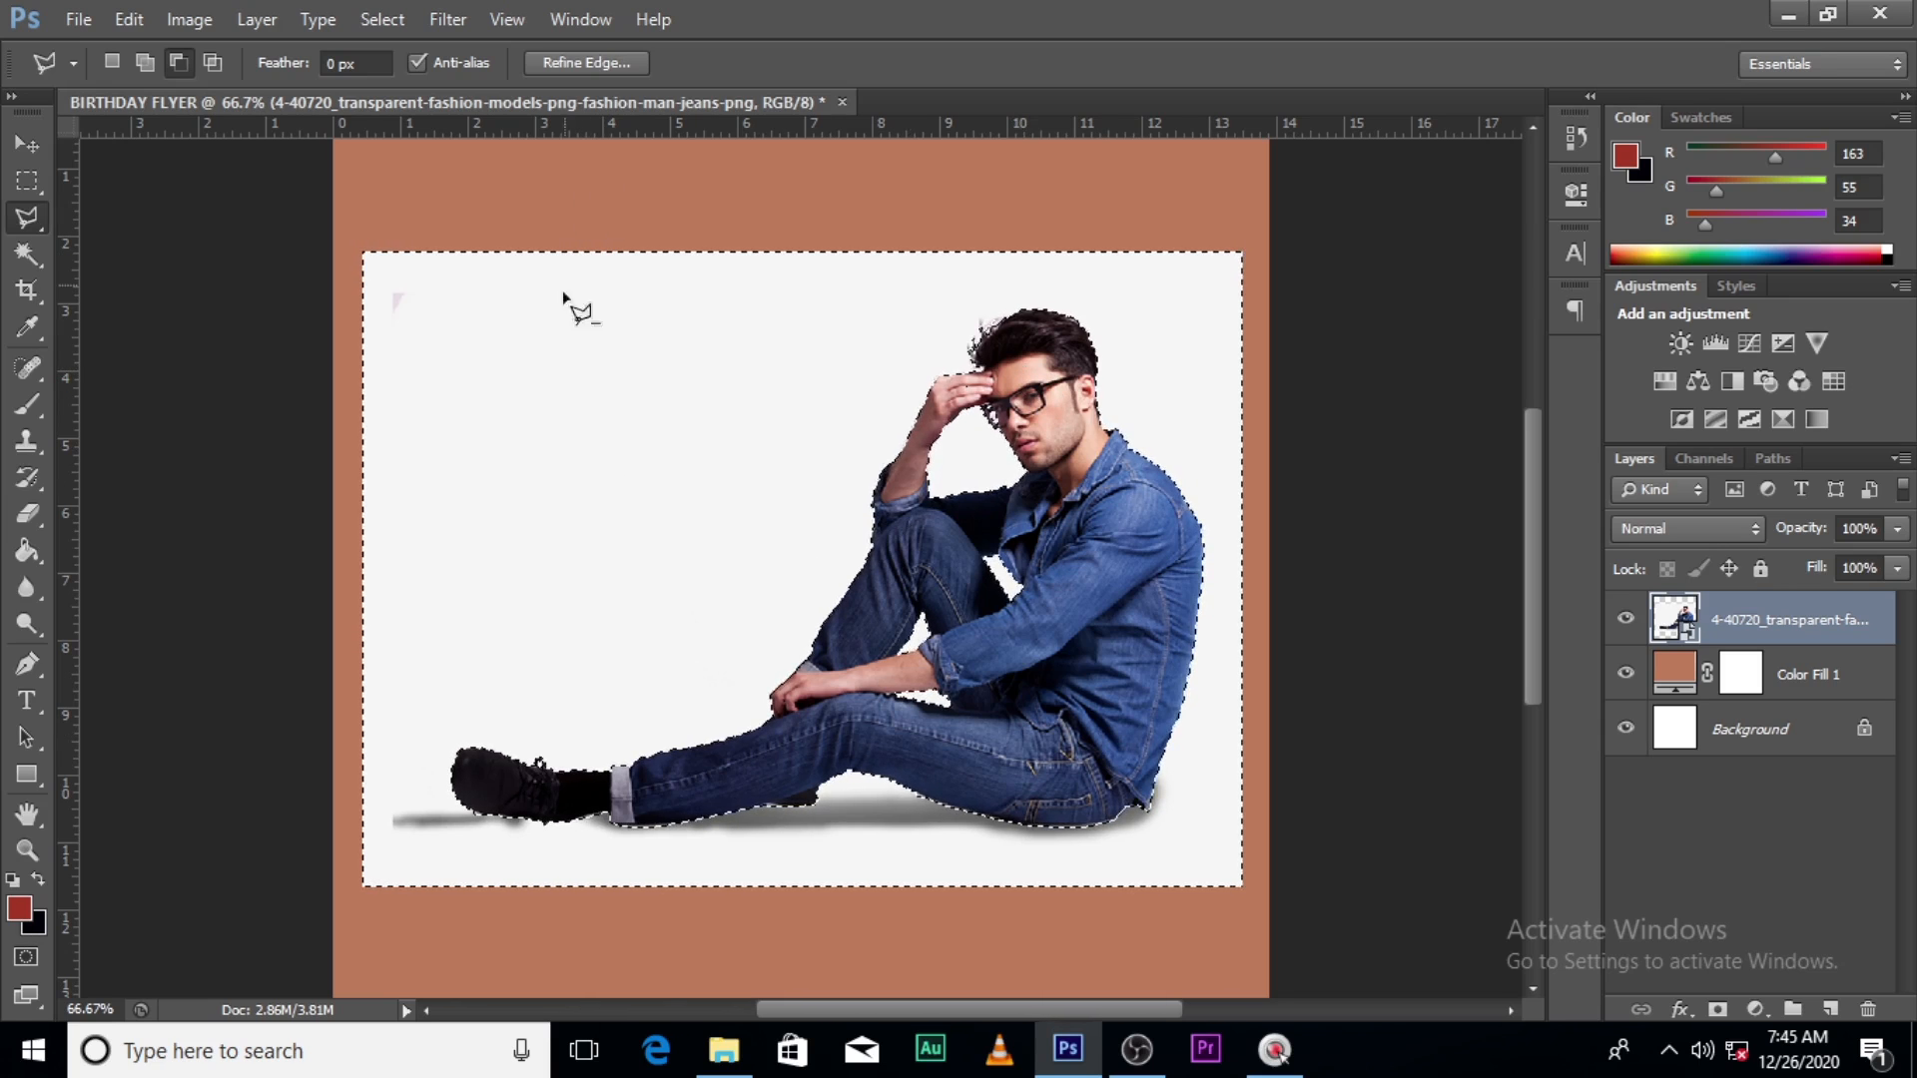
- Invert the selection onto the man with Select Inverse and open Refine Edge
right_click(618, 460)
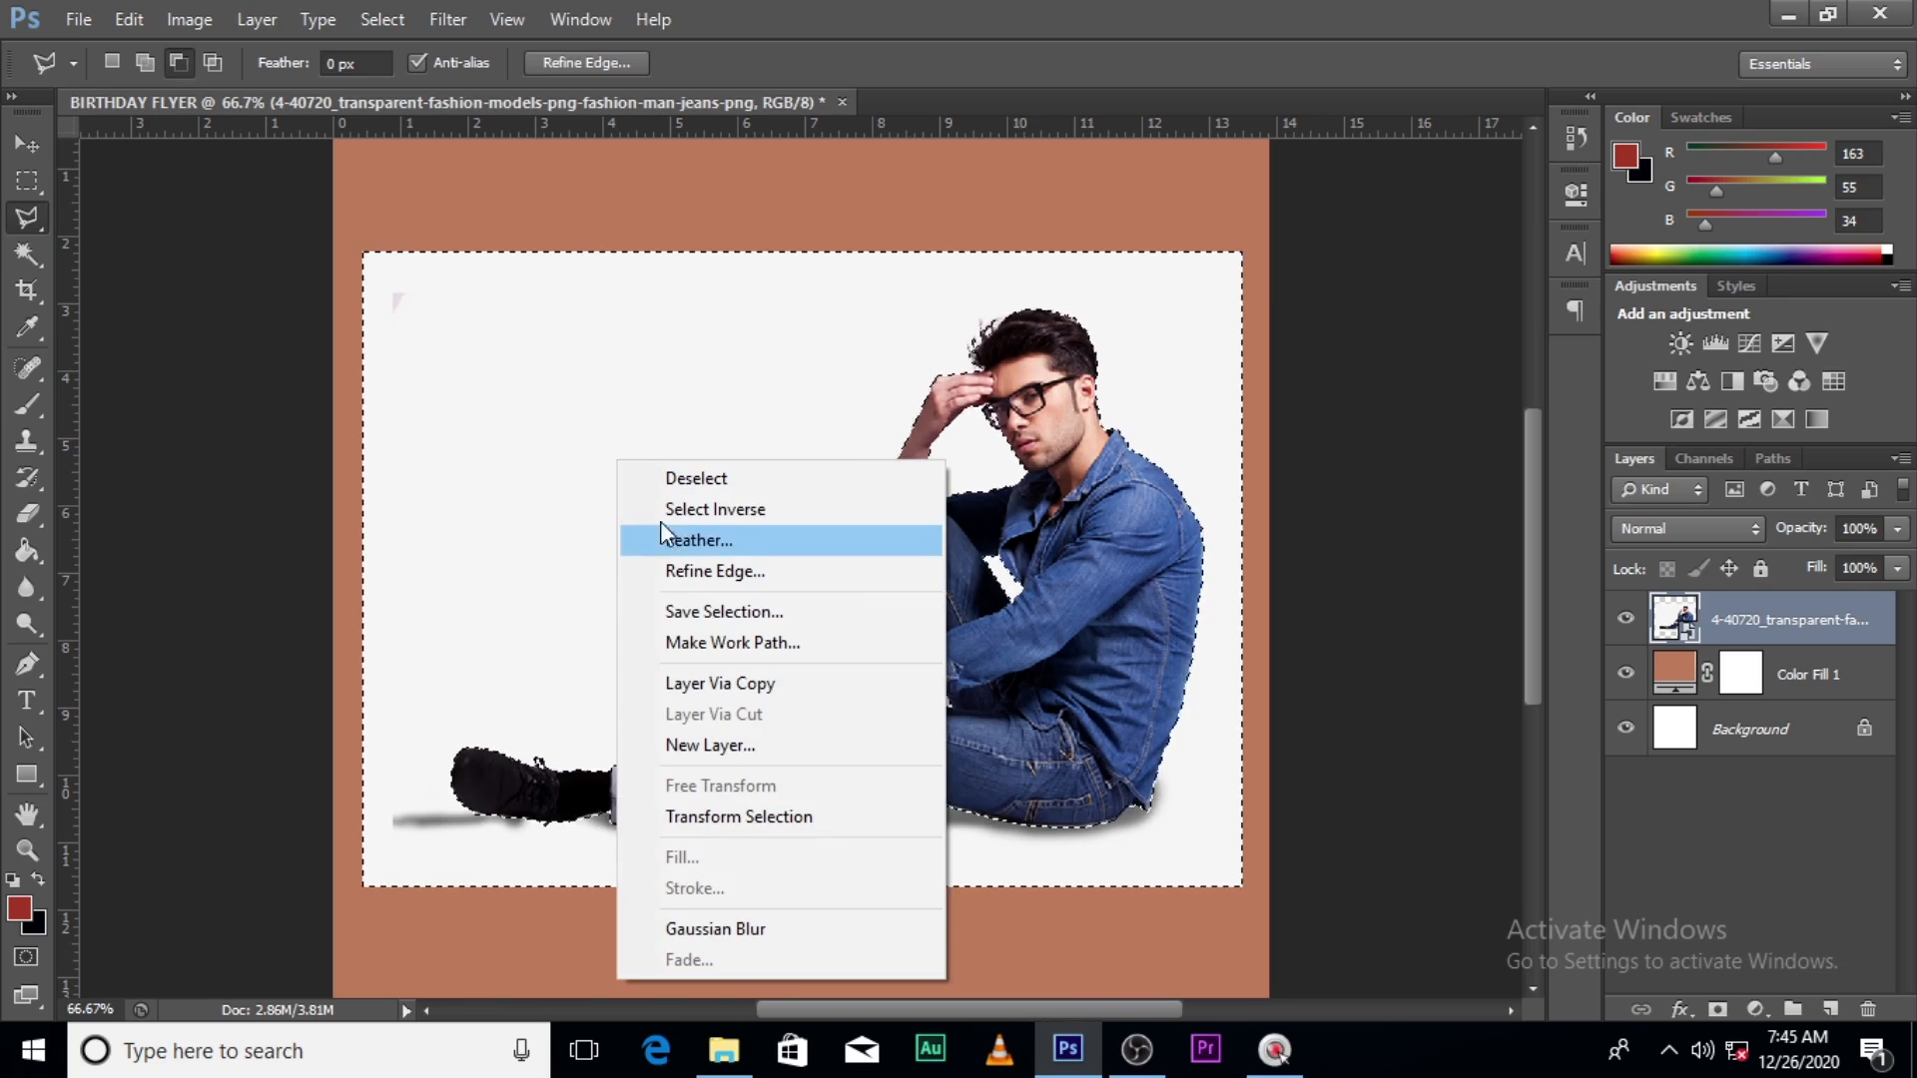
right_click(531, 456)
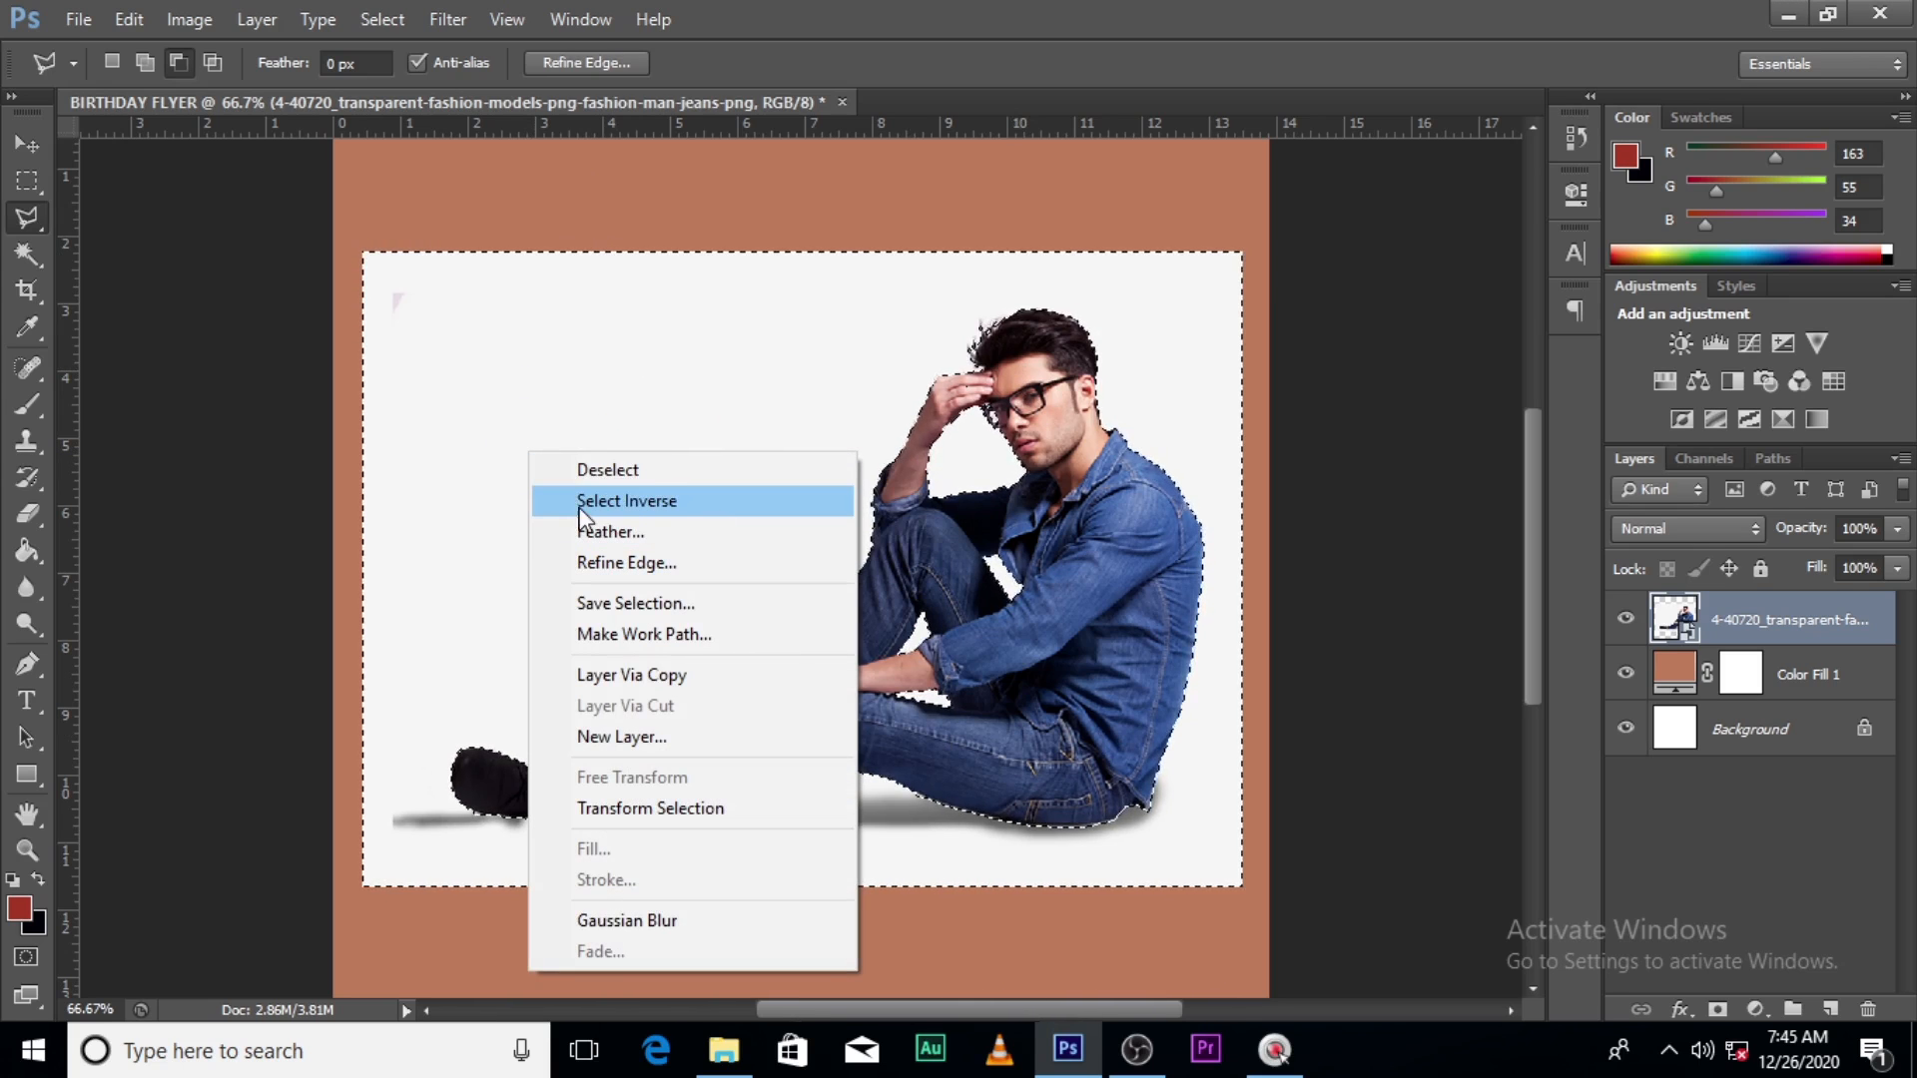
left_click(611, 505)
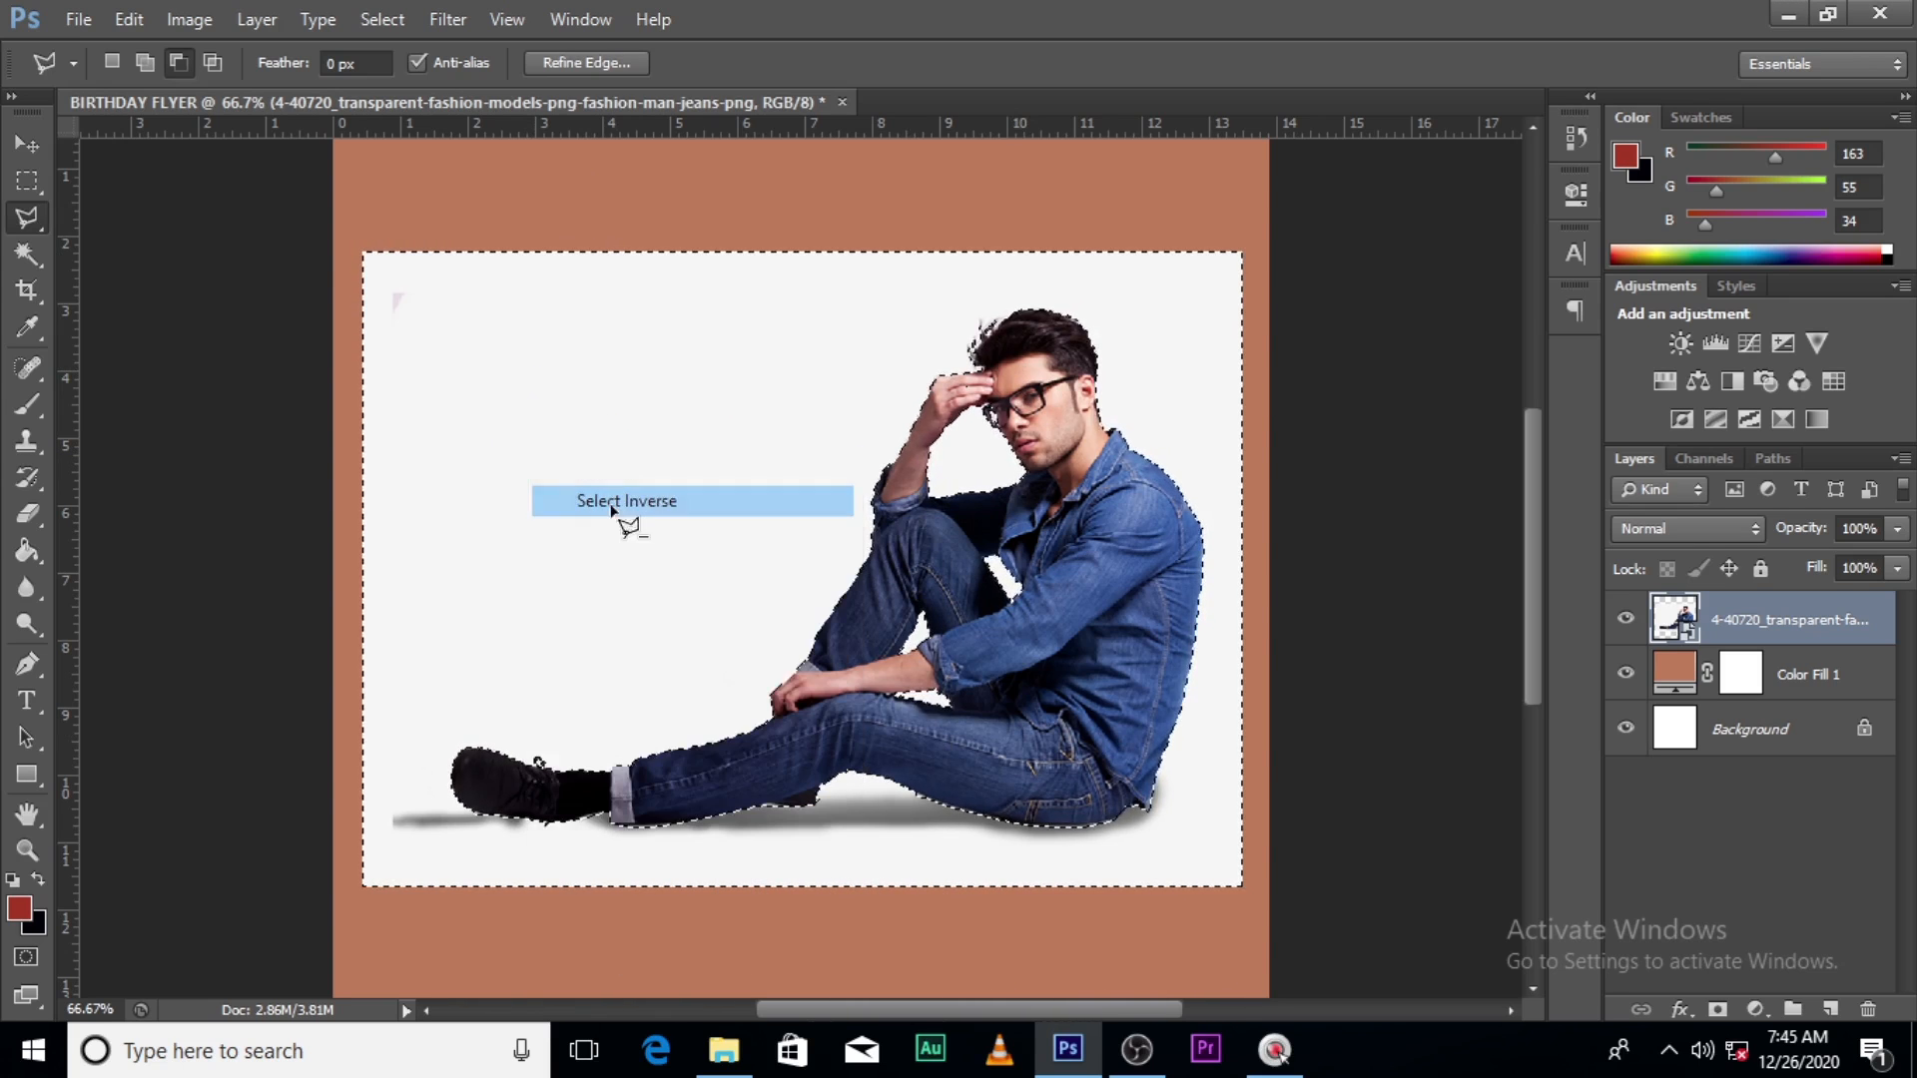
left_click(609, 64)
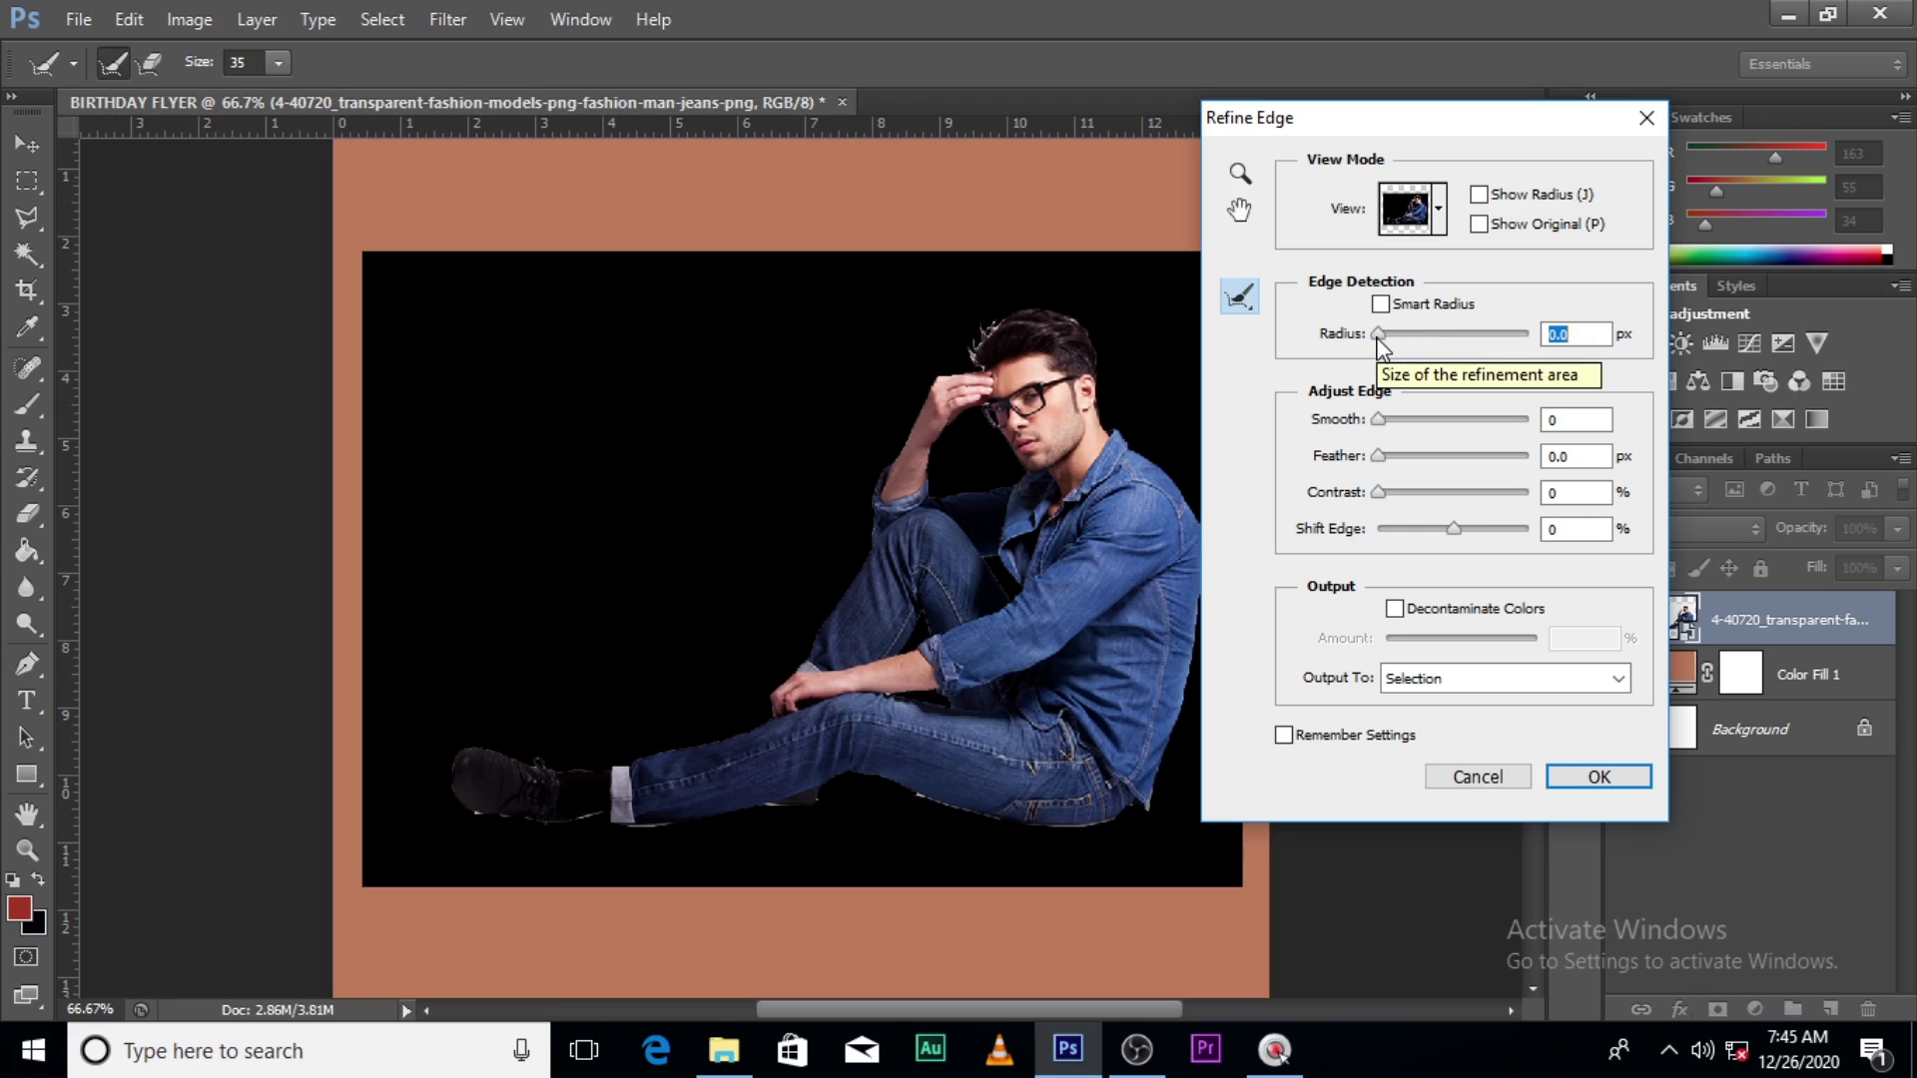
- Refine the edge with radius 3.0 px, contrast 27, shift edge -48, output to a new masked layer
left_click_drag(1376, 338, 1390, 340)
left_click_drag(1402, 347, 1406, 349)
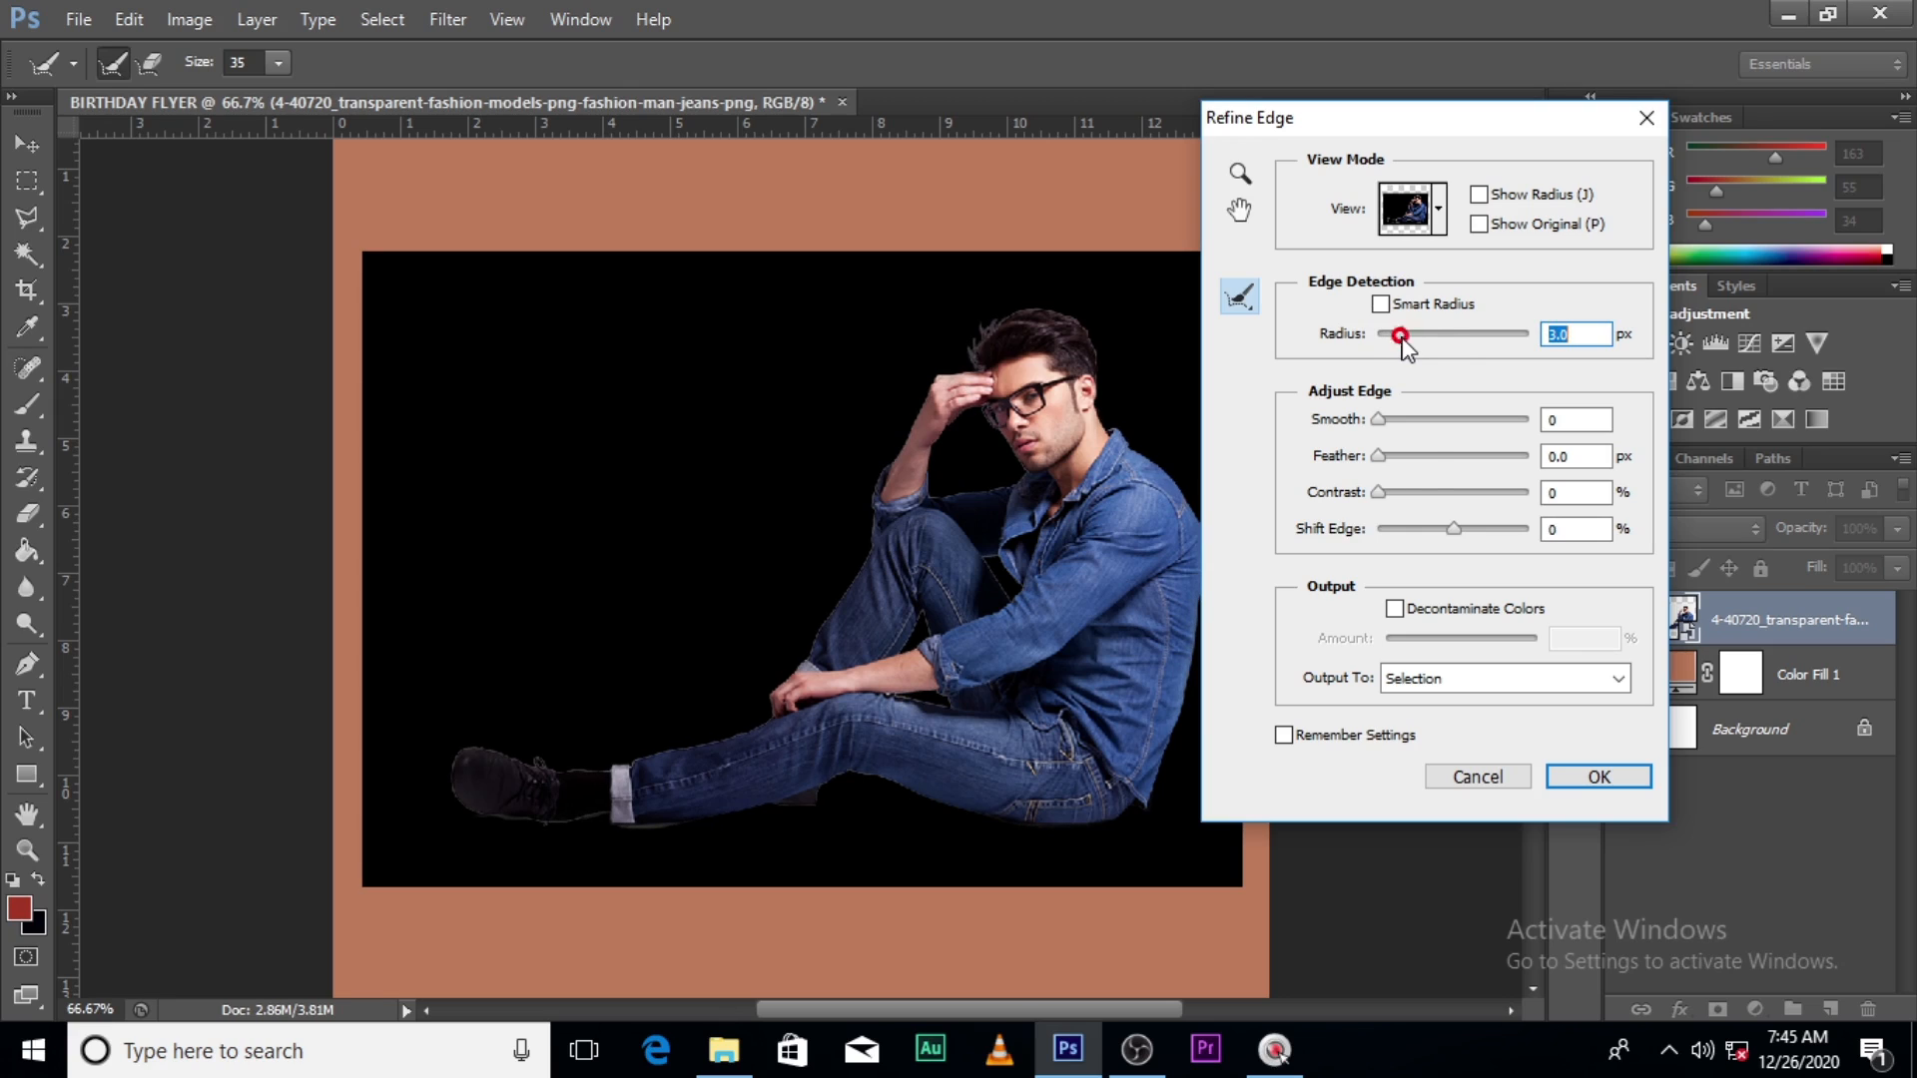
left_click_drag(1375, 497, 1416, 532)
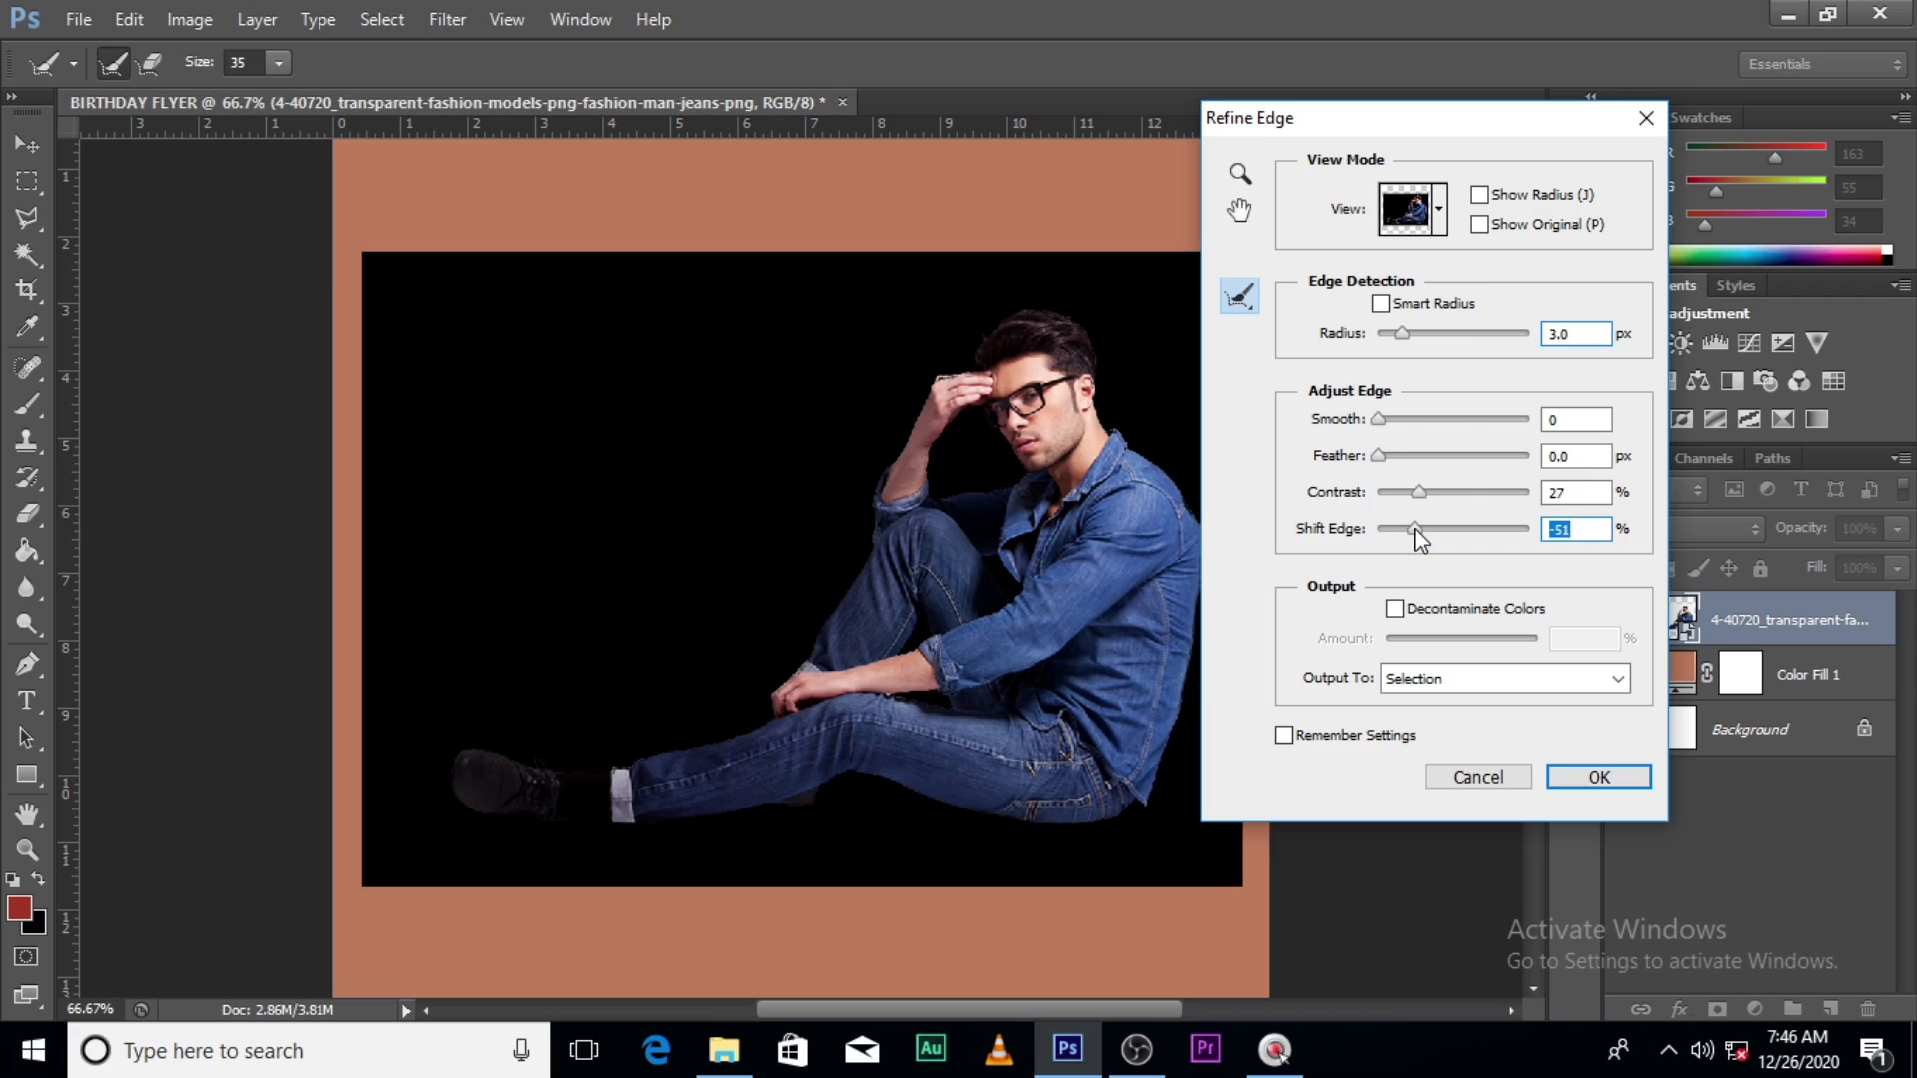
left_click(1418, 528)
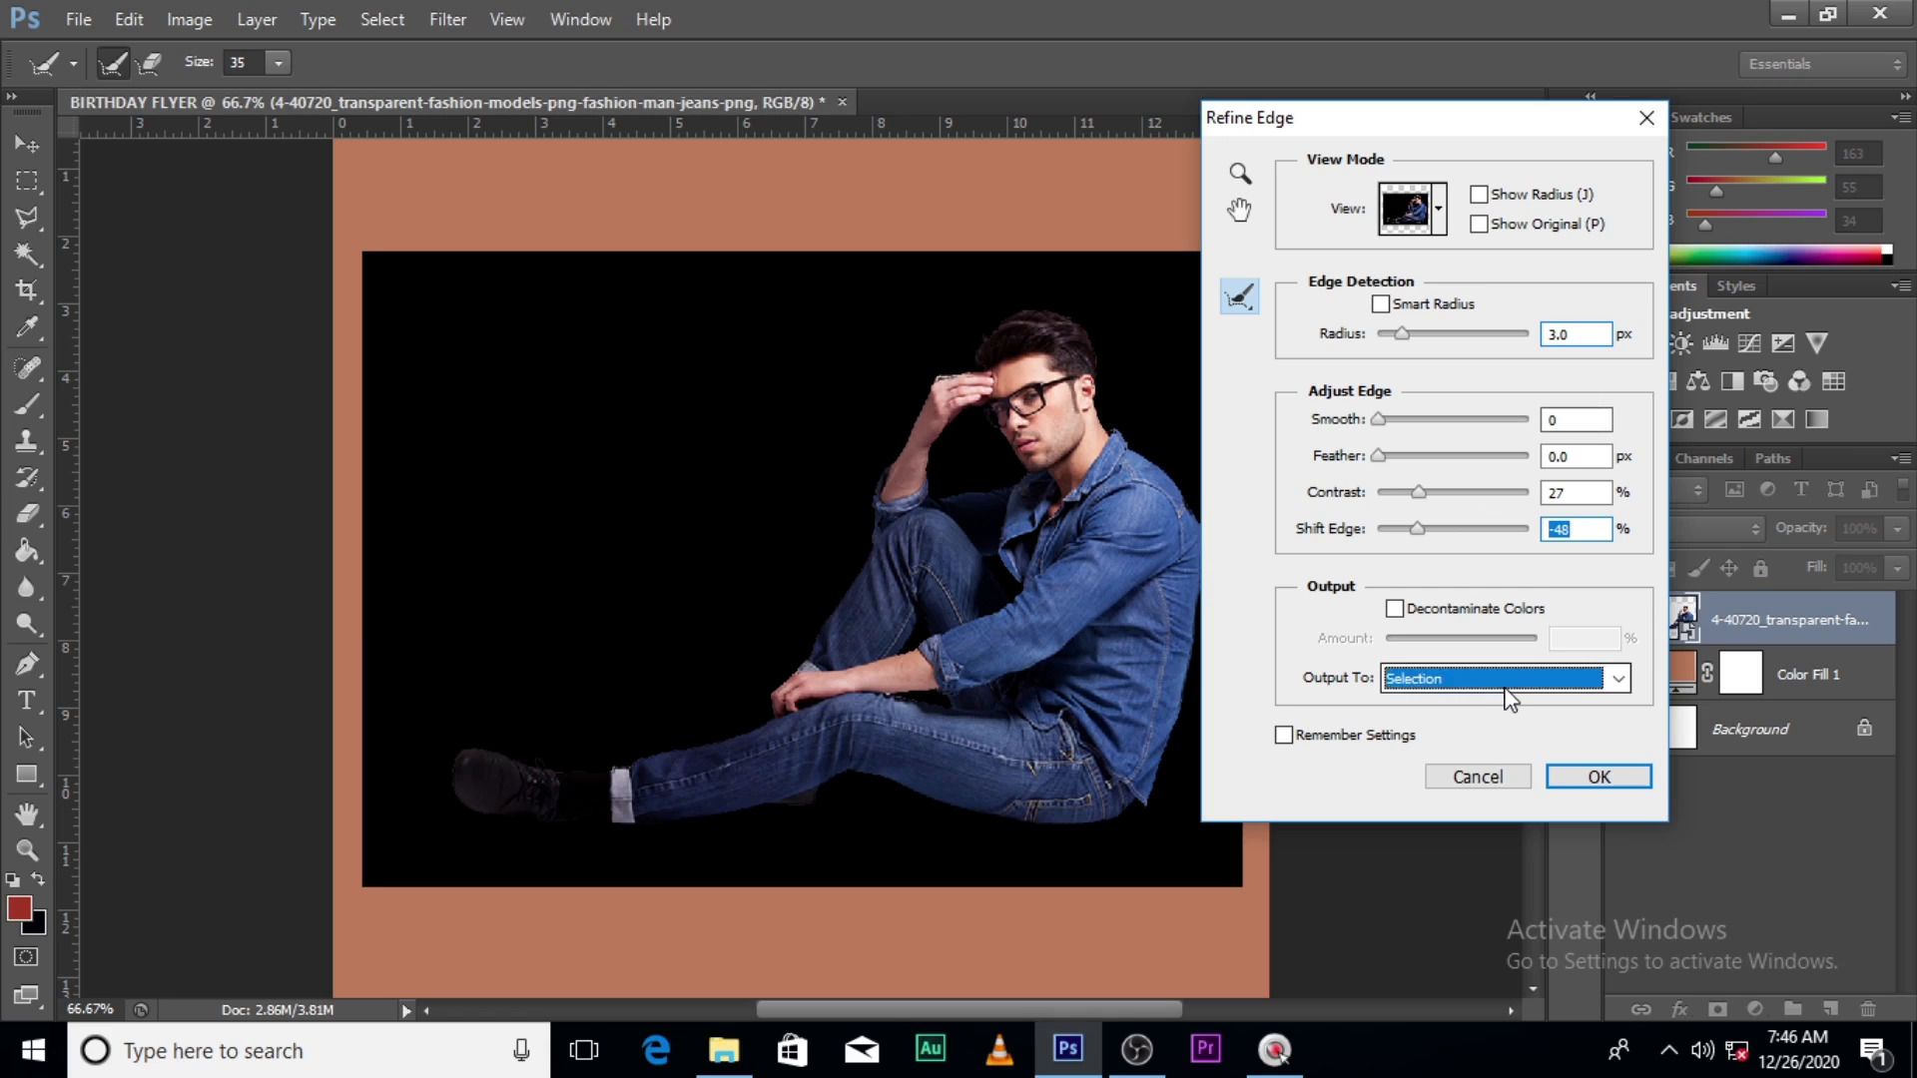
left_click(1588, 679)
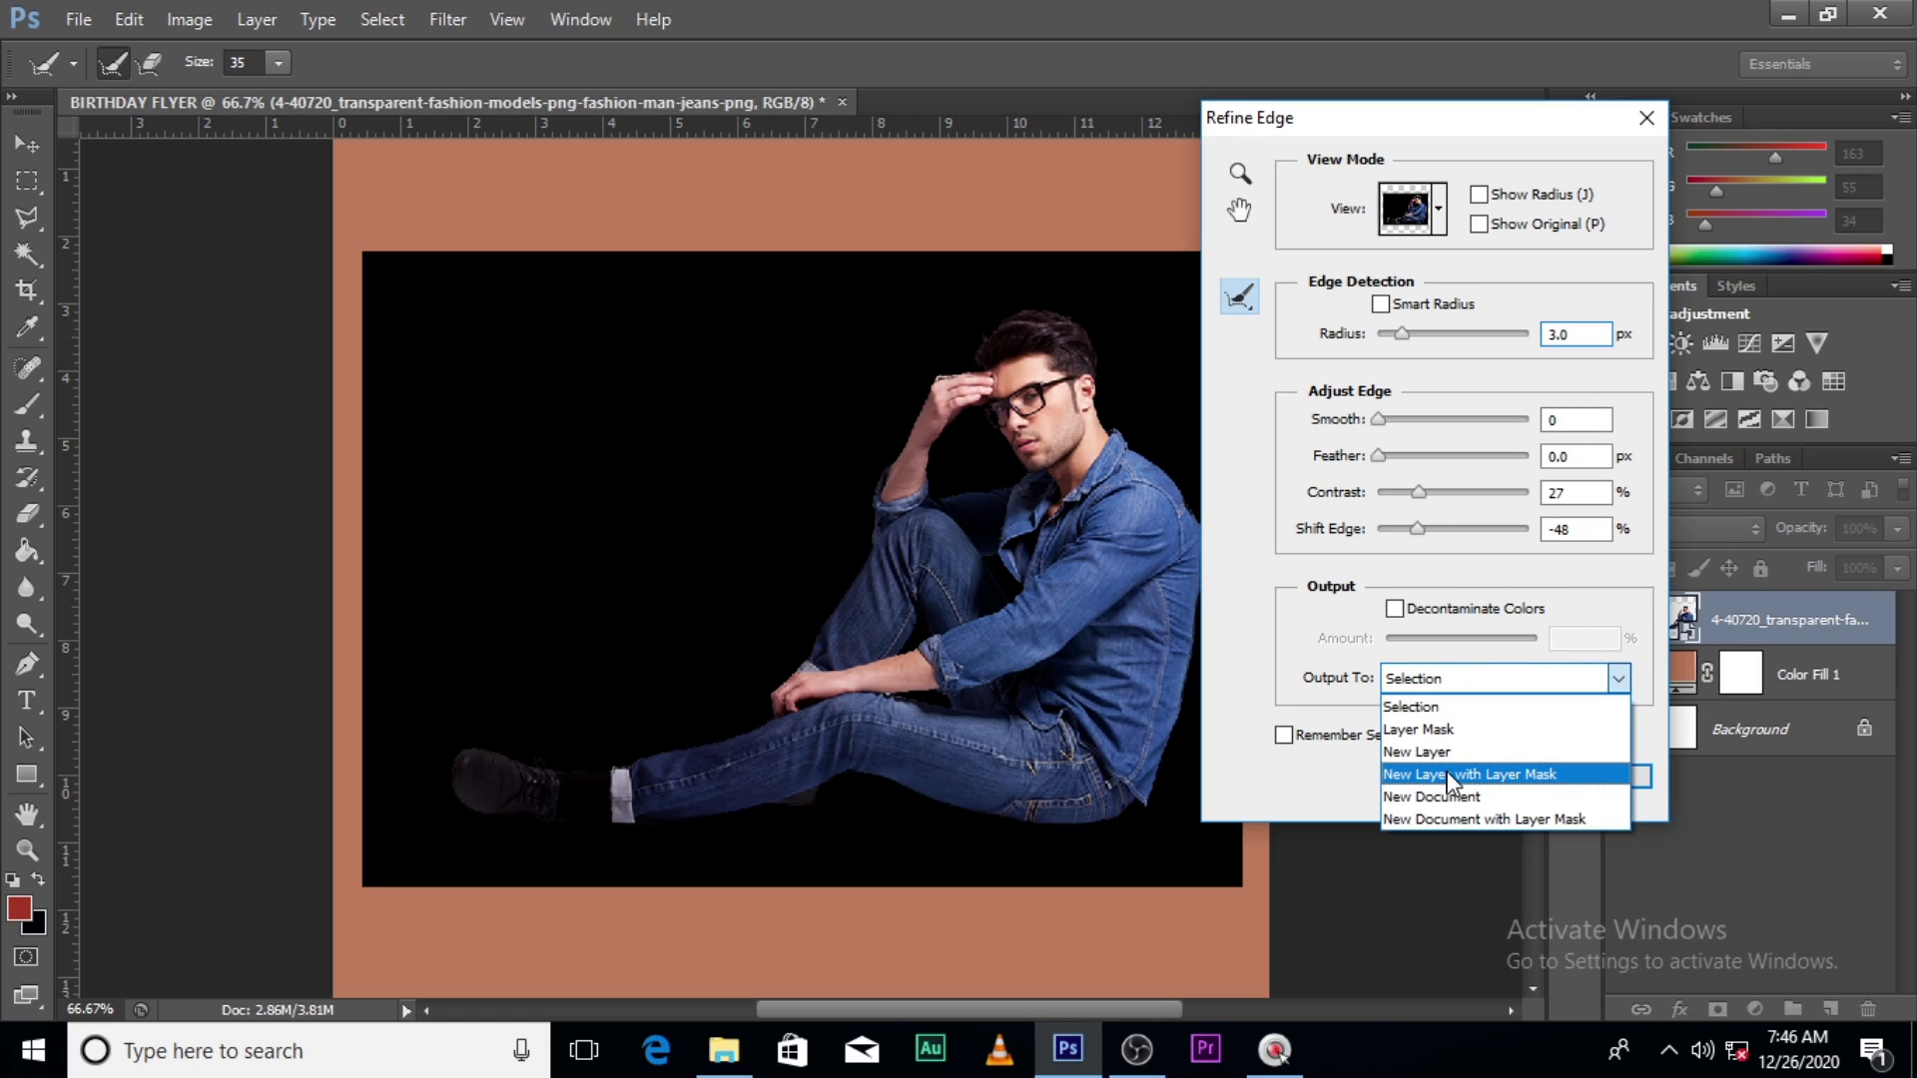
left_click(1448, 776)
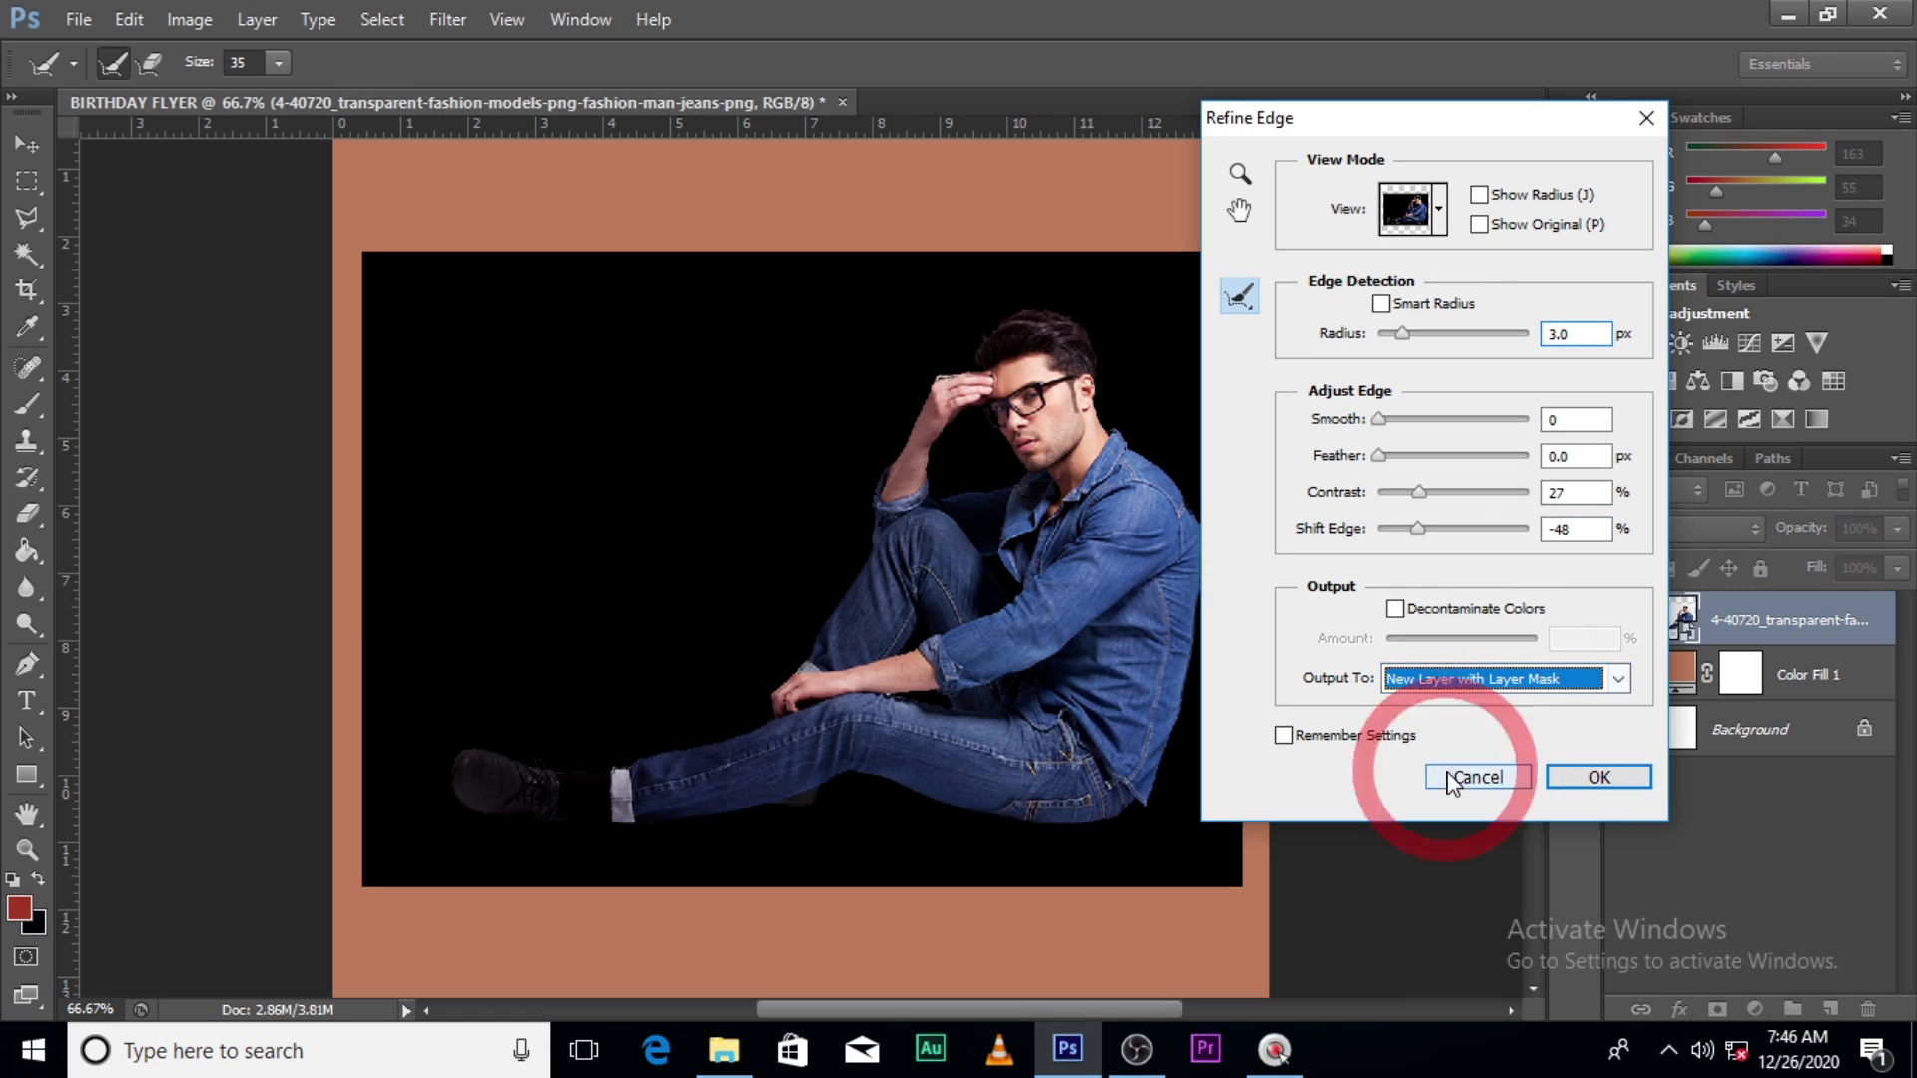
left_click(1596, 778)
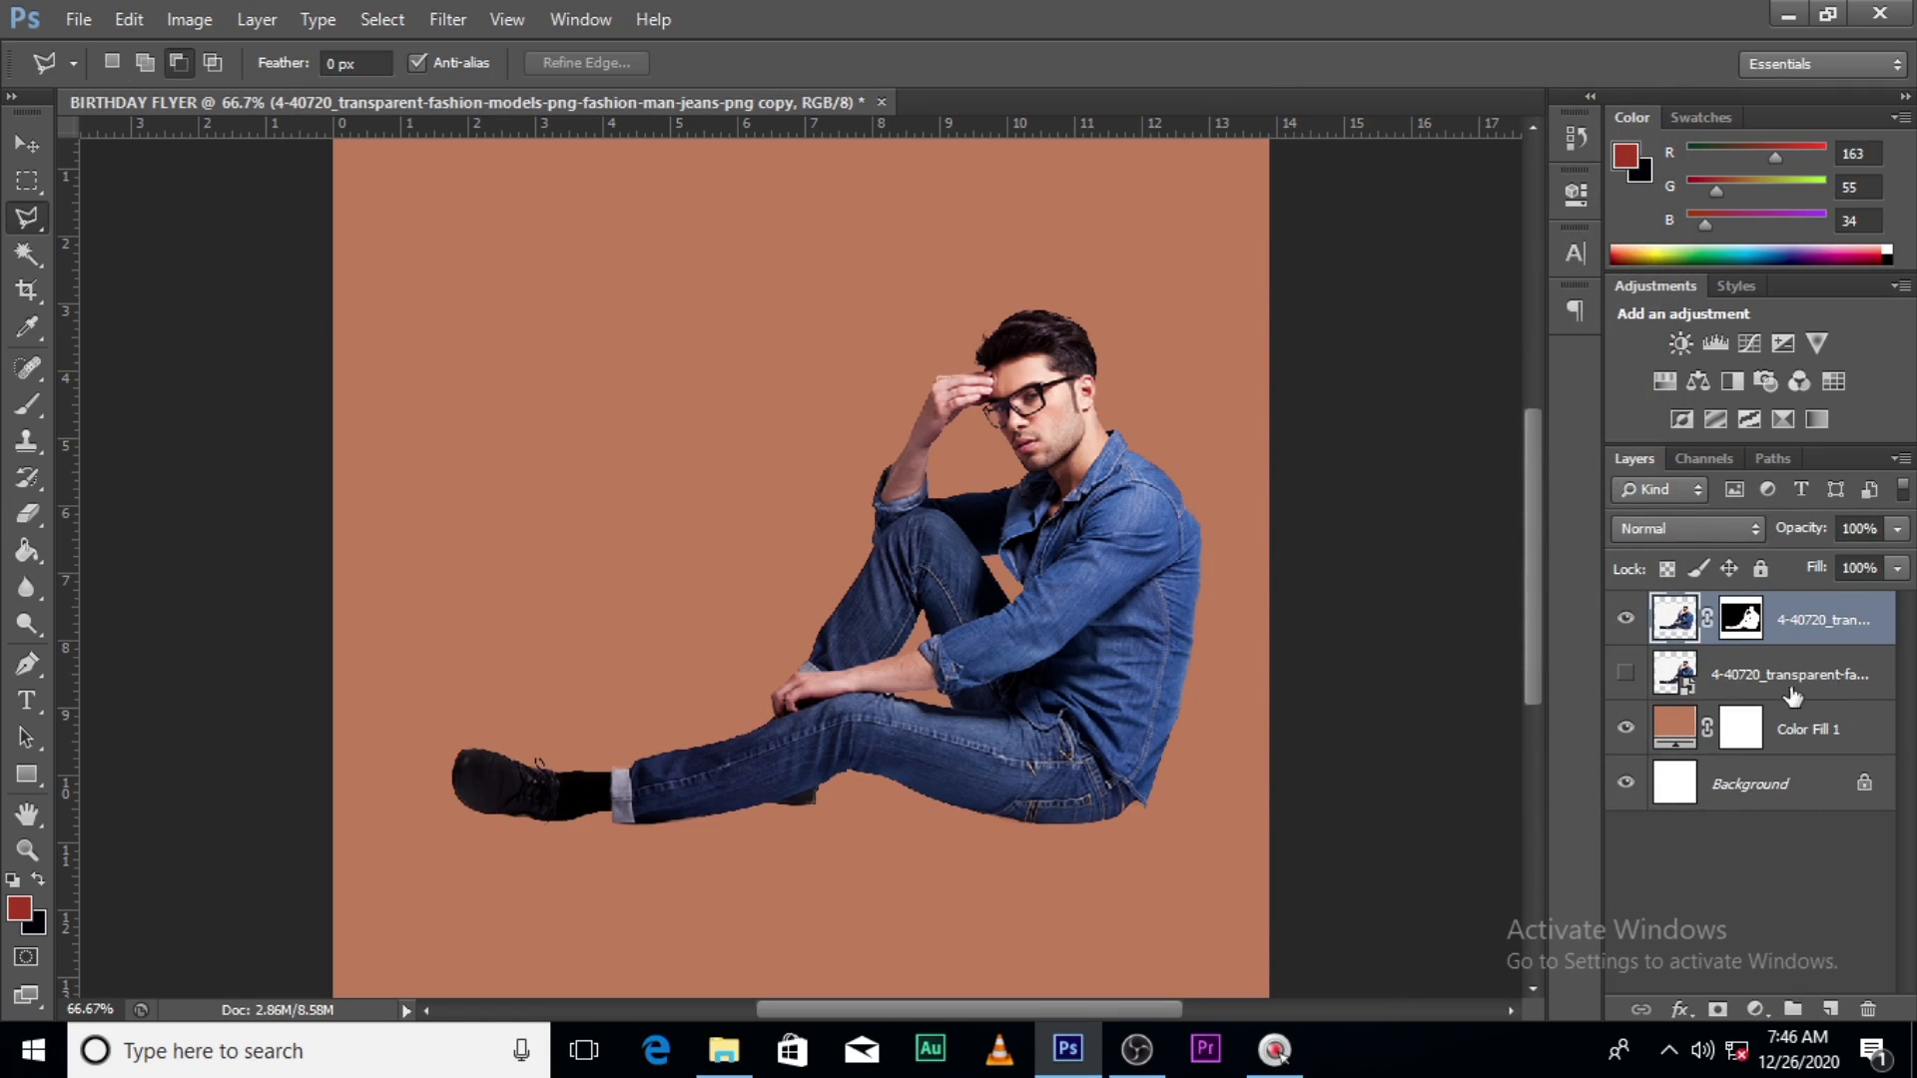
- Convert the cut-out man layer to a smart object
right_click(1839, 624)
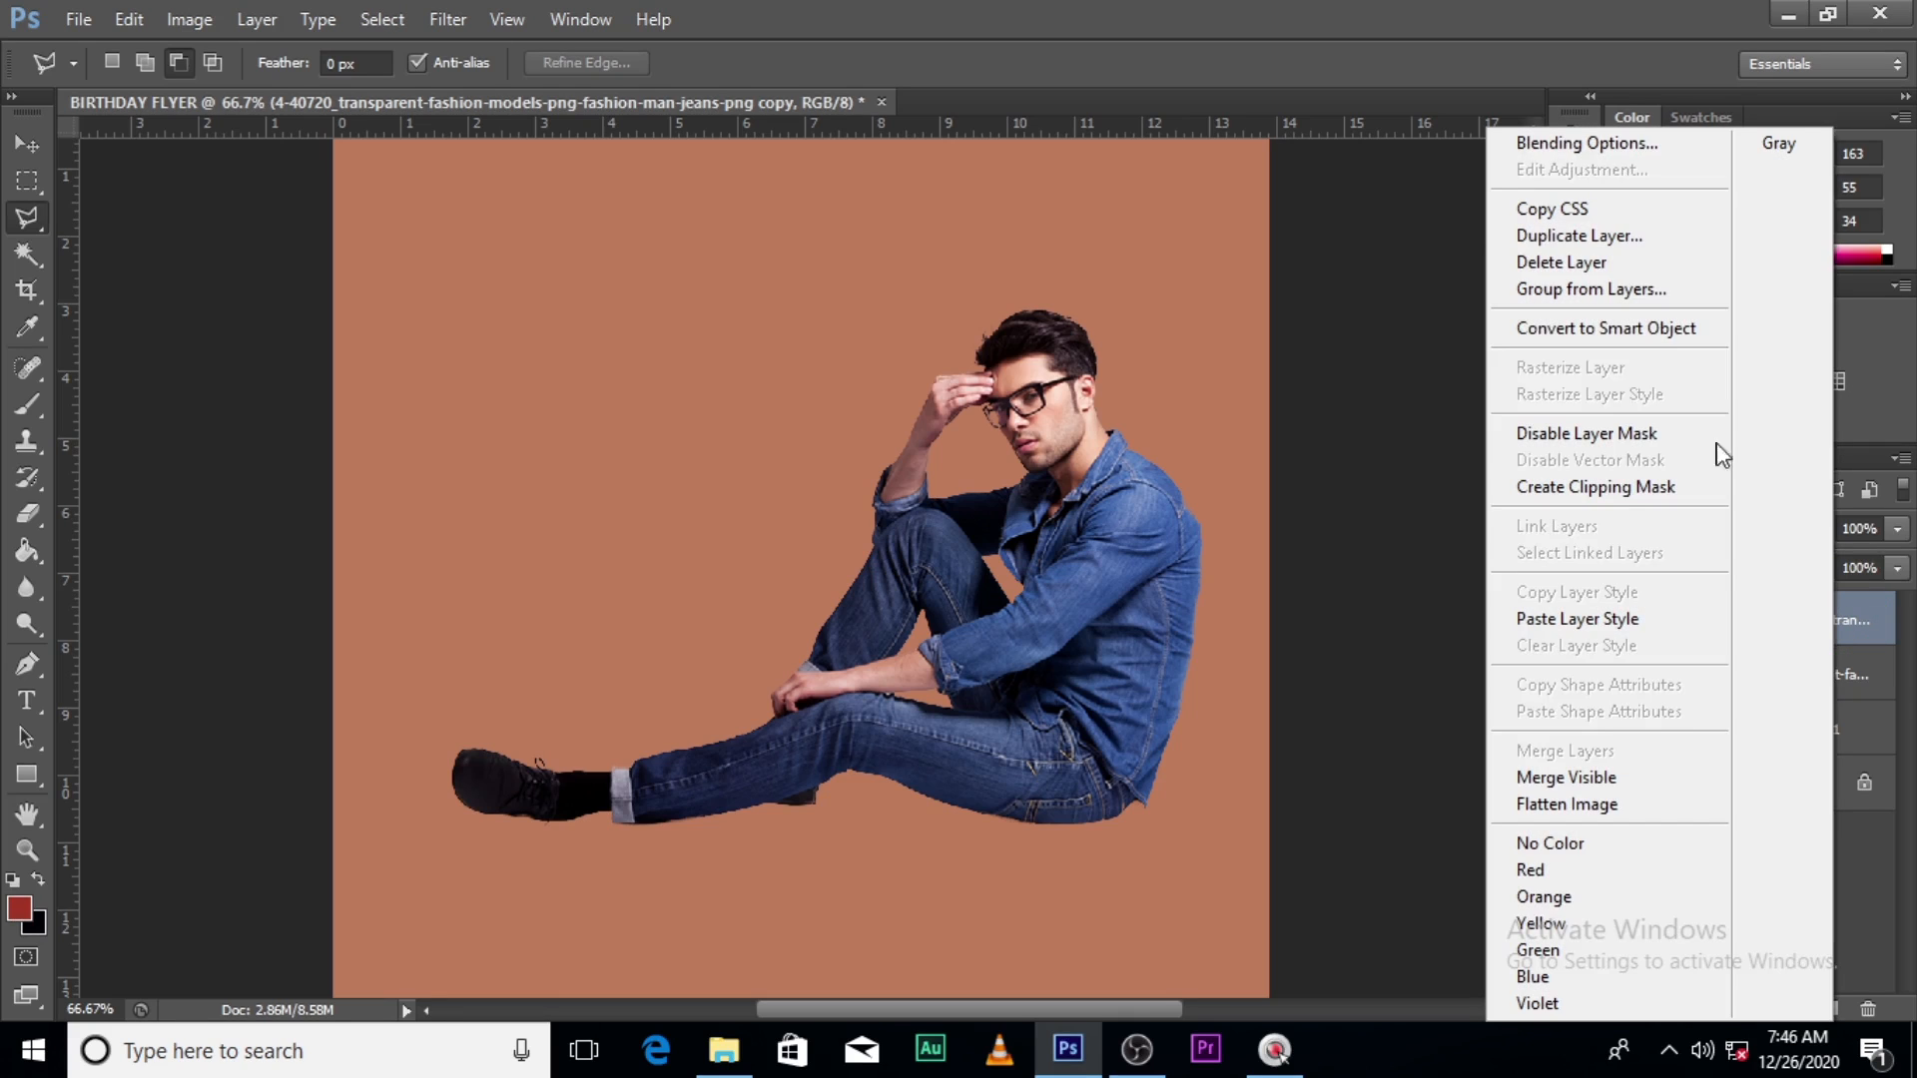
left_click(1580, 345)
left_click(1742, 627)
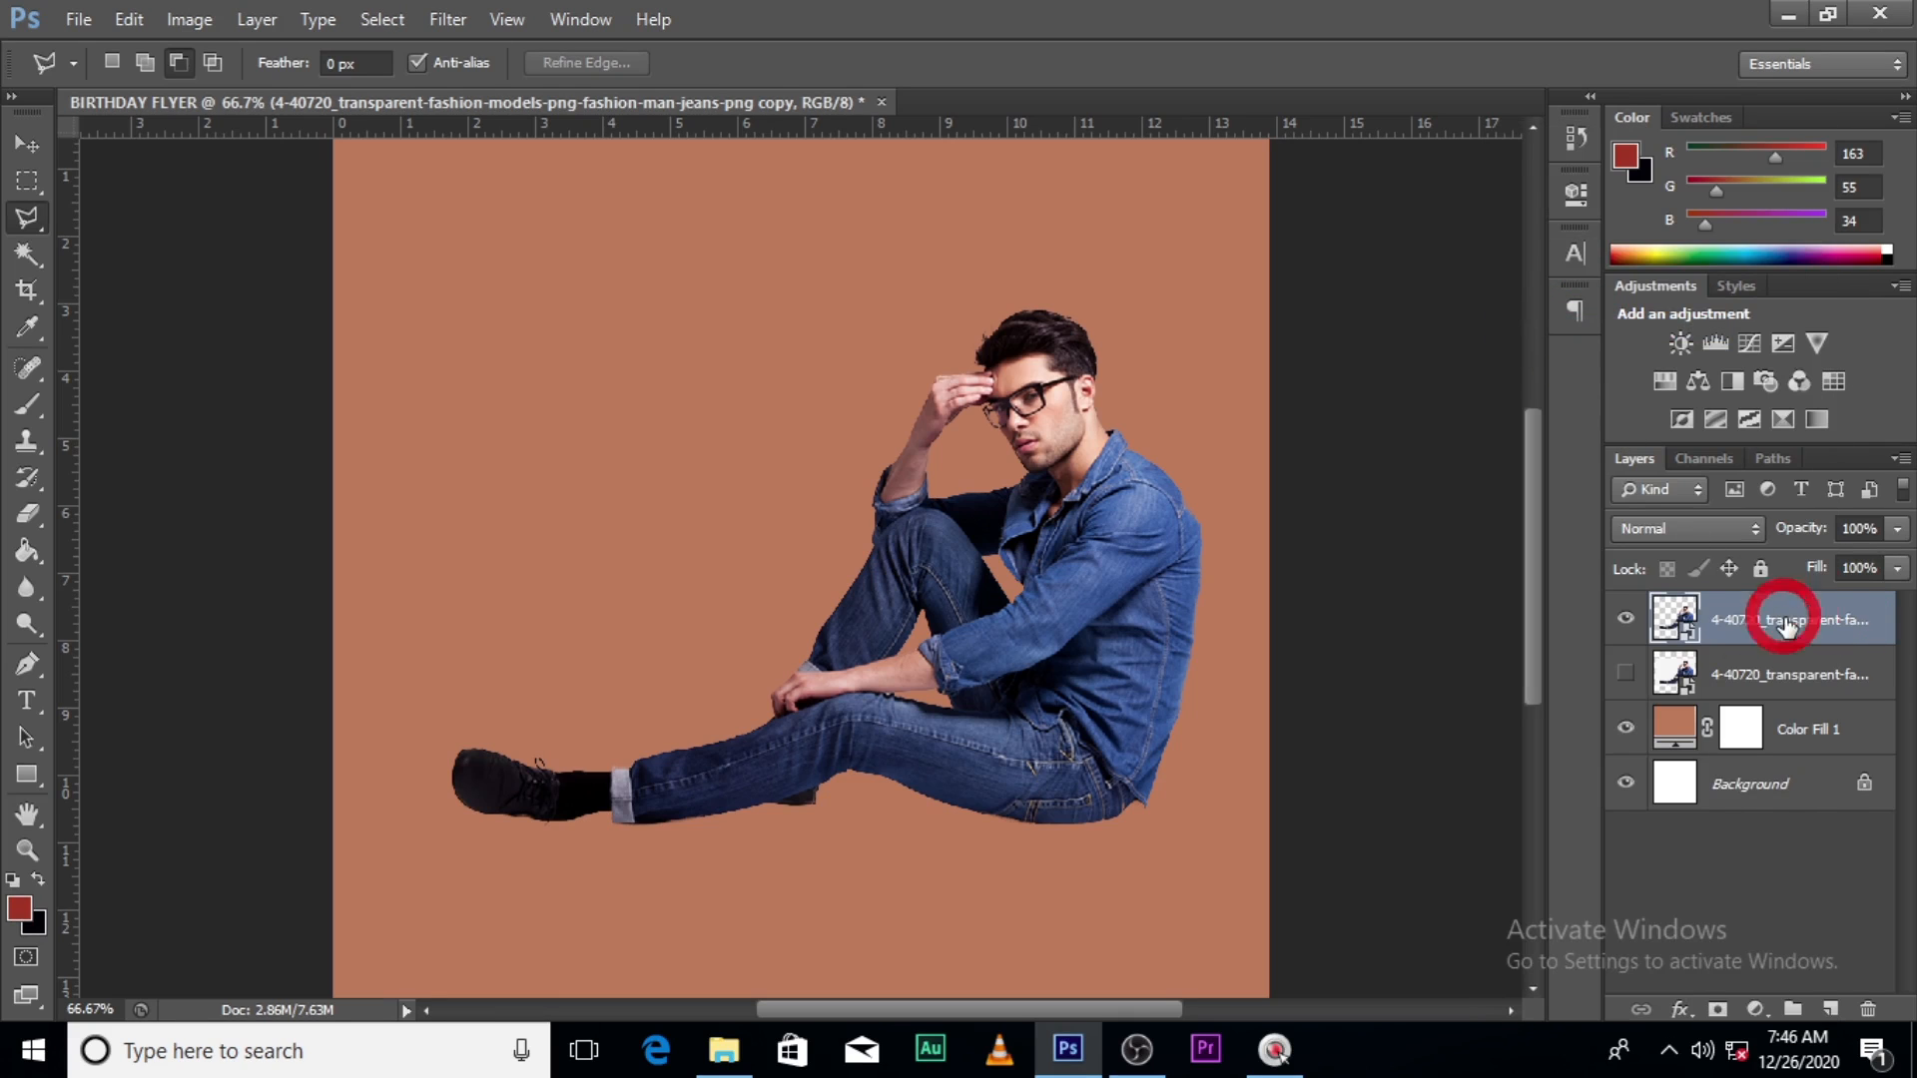
- Scale the man up to about 116% and move him down and to the left
key("ctrl+t")
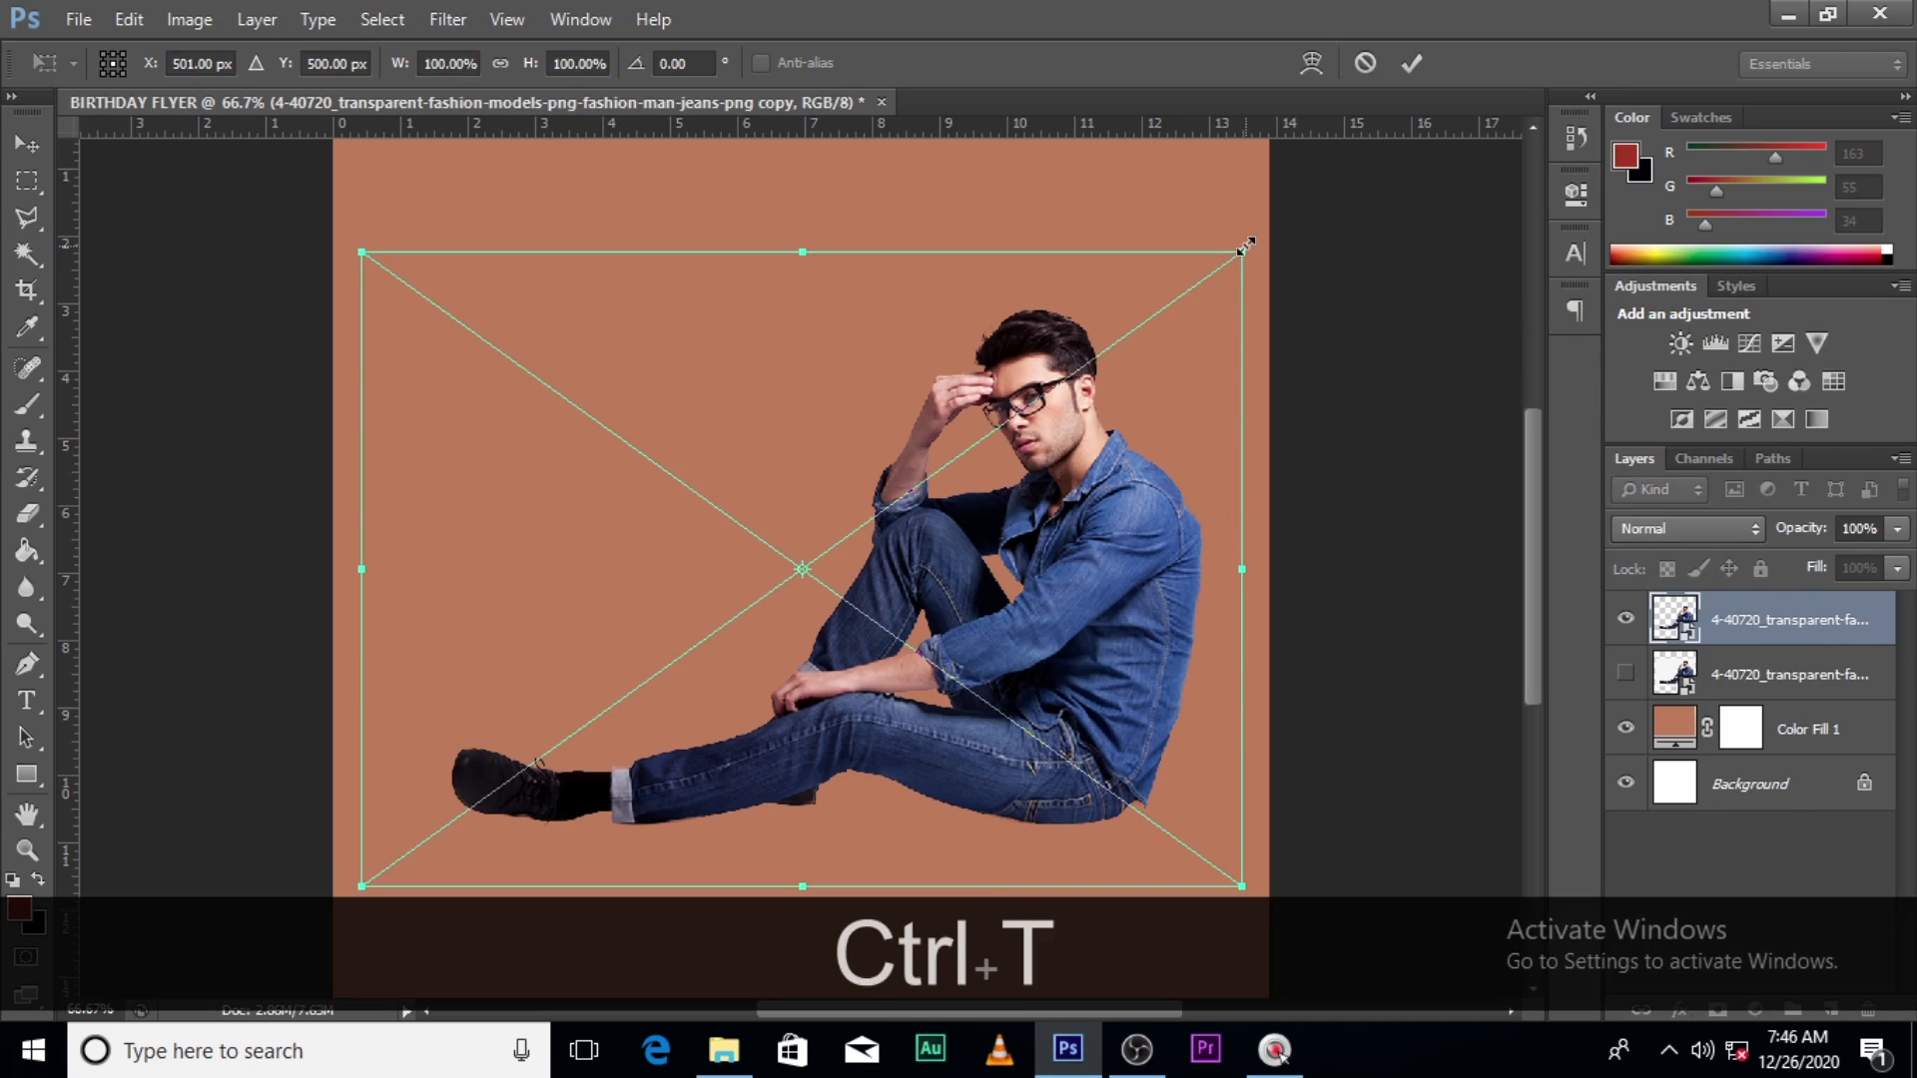
left_click_drag(1246, 246, 1295, 223)
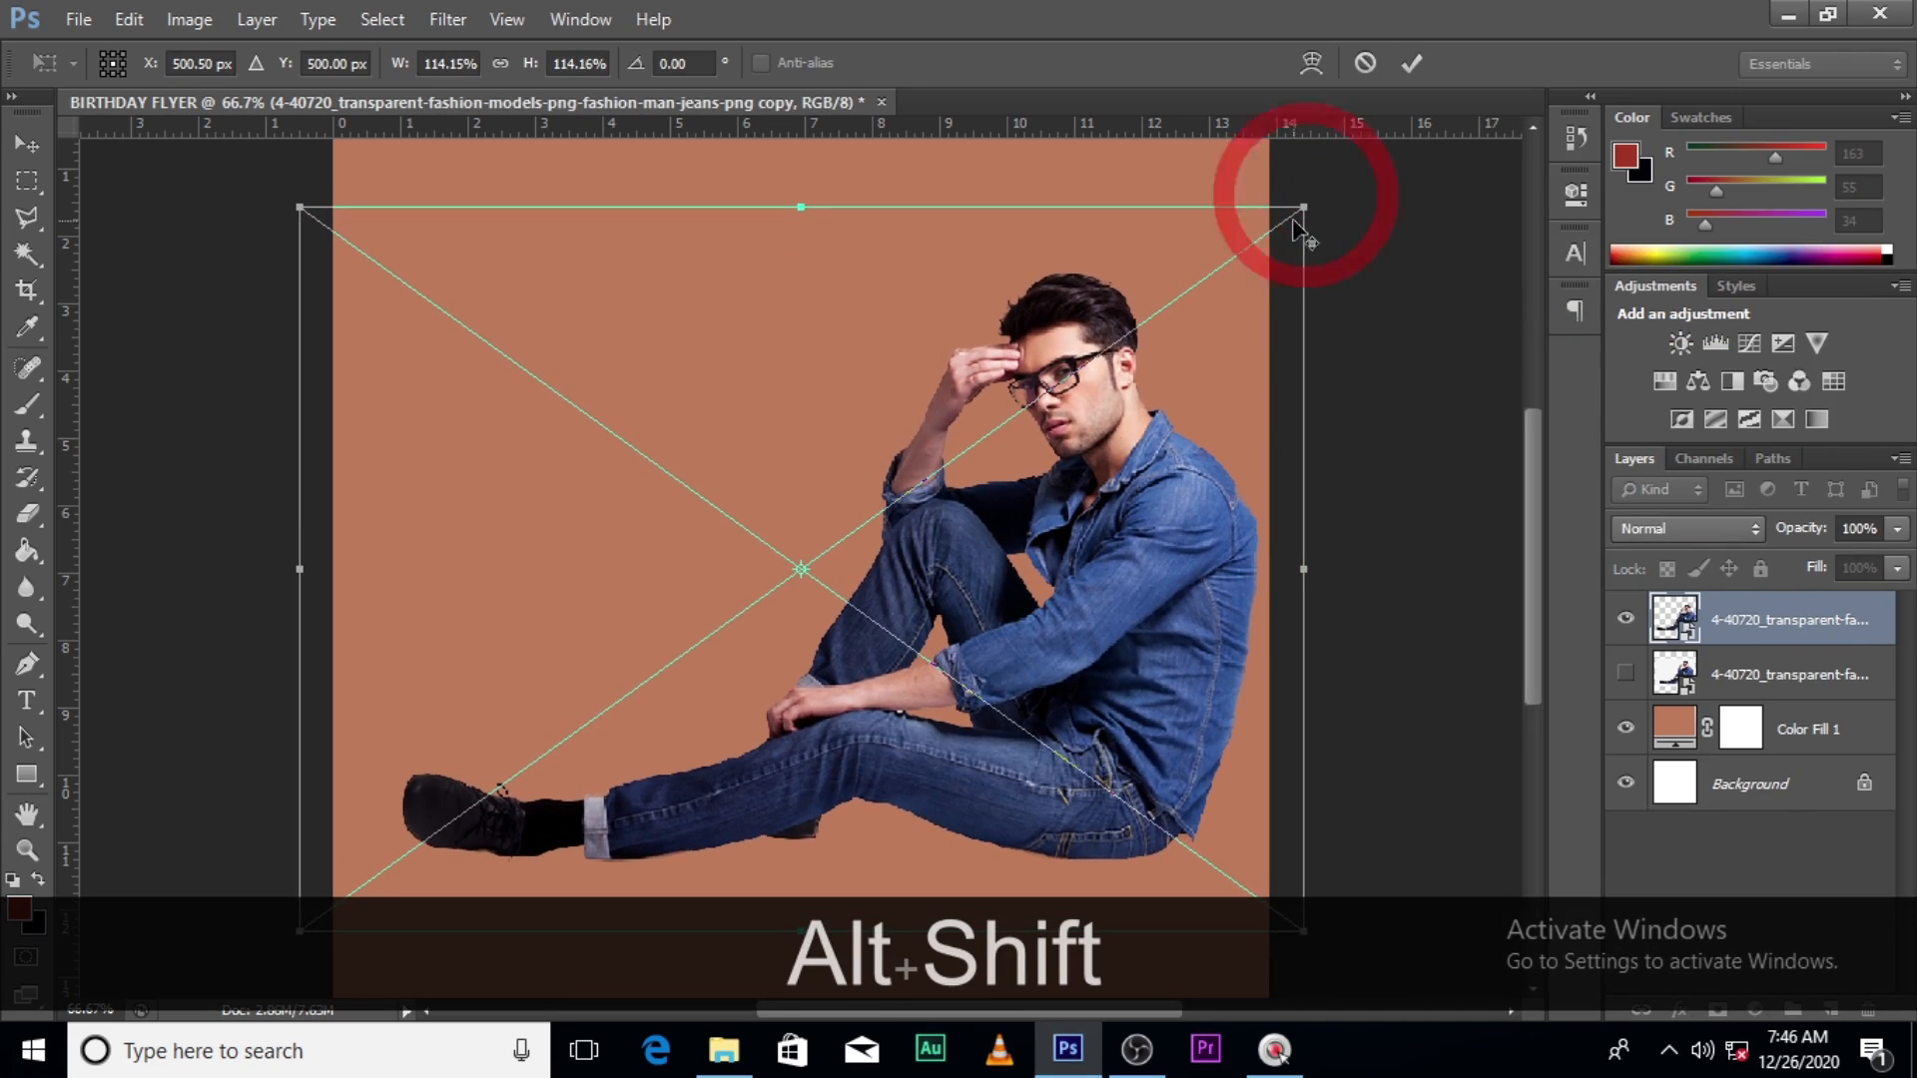
left_click_drag(1068, 512, 1058, 552)
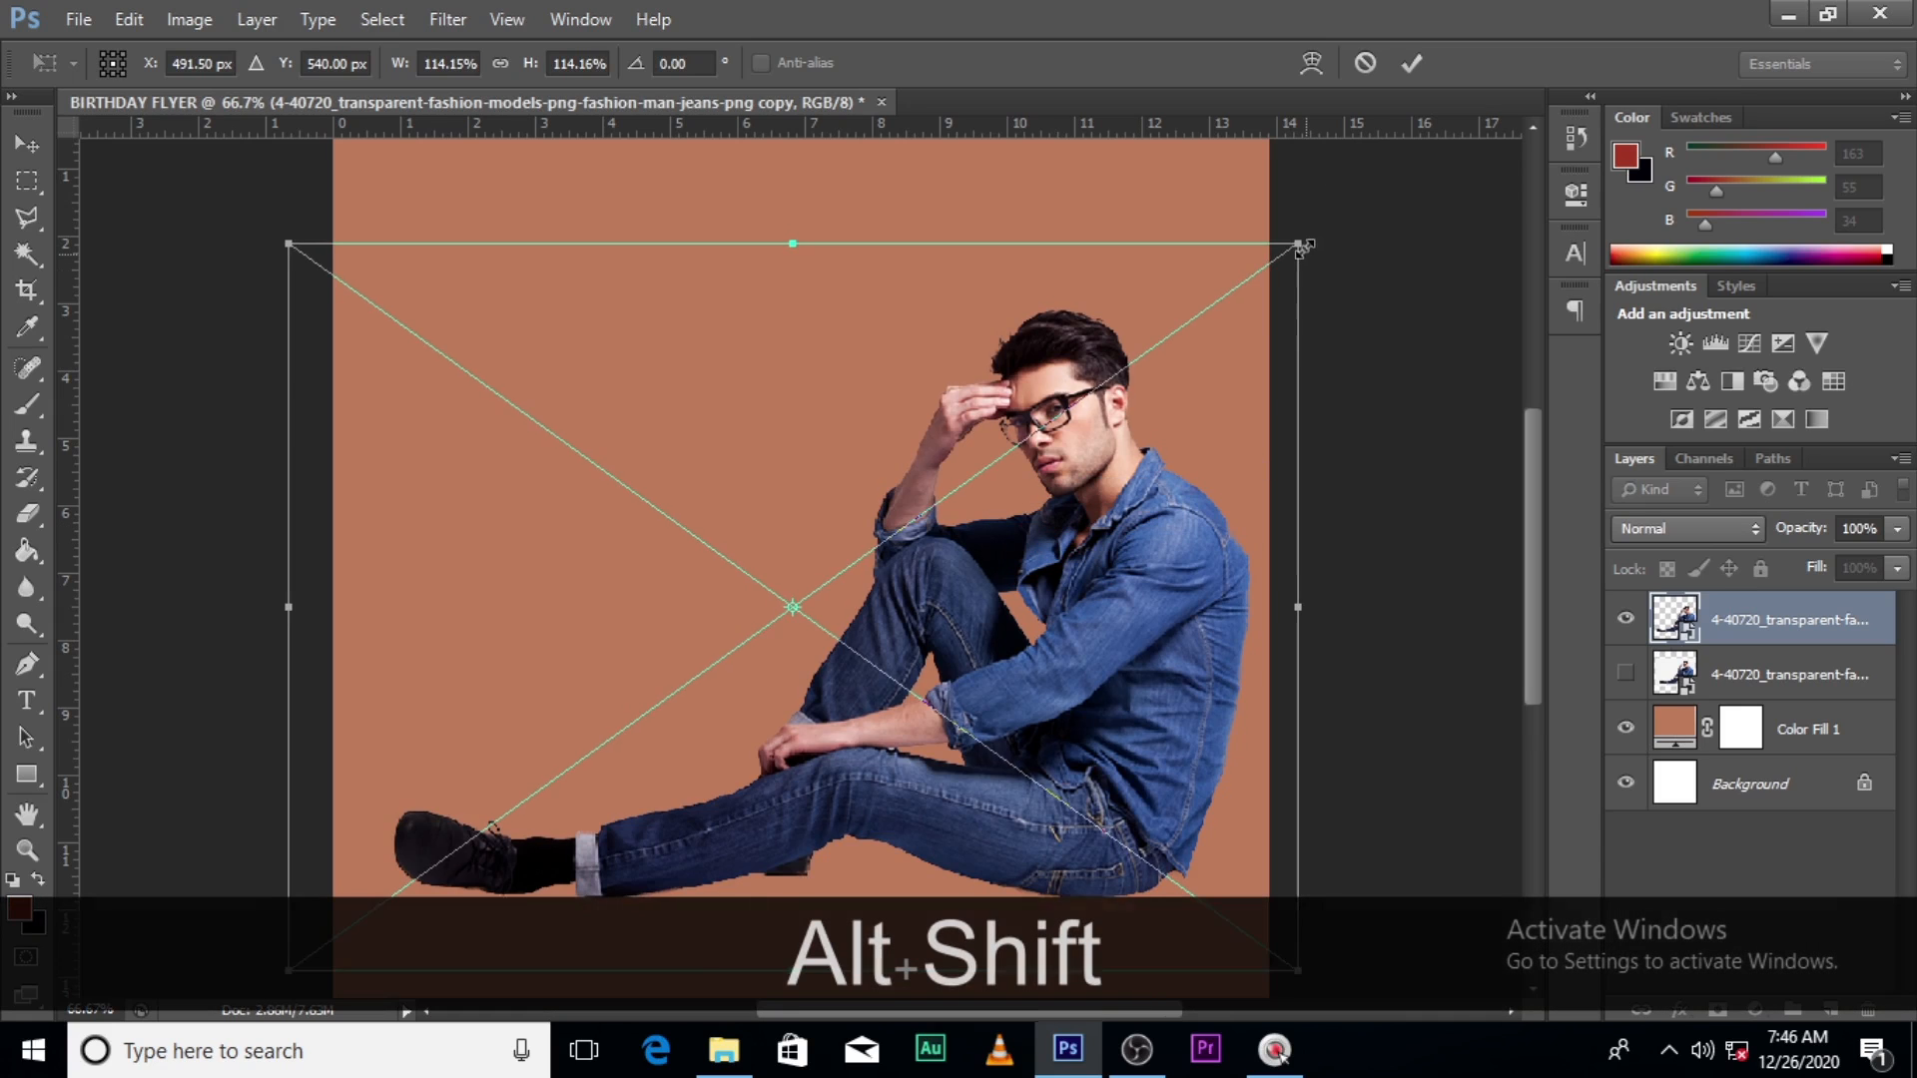
left_click_drag(1297, 245, 1279, 290)
key("Return")
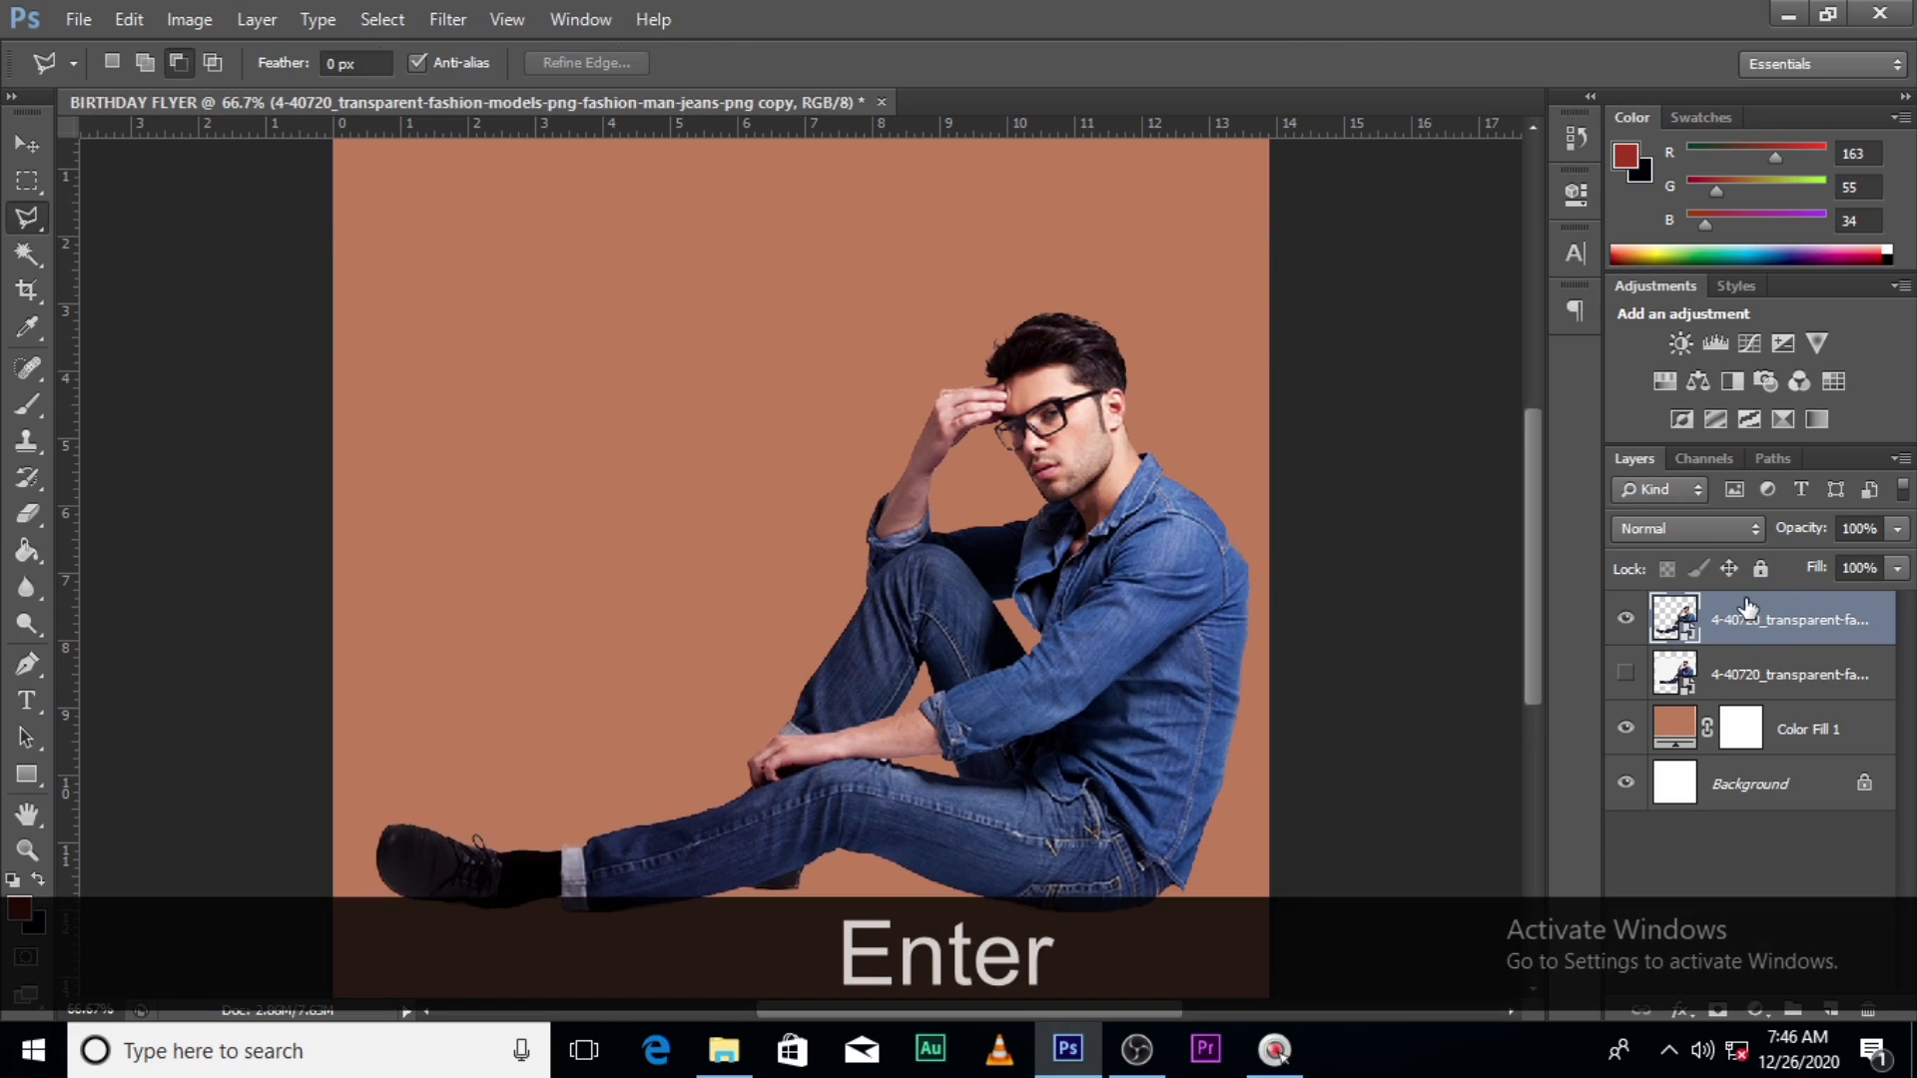
- Group the cut-out and original man layers into a group named 'image'
key("shift")
left_click(1767, 676)
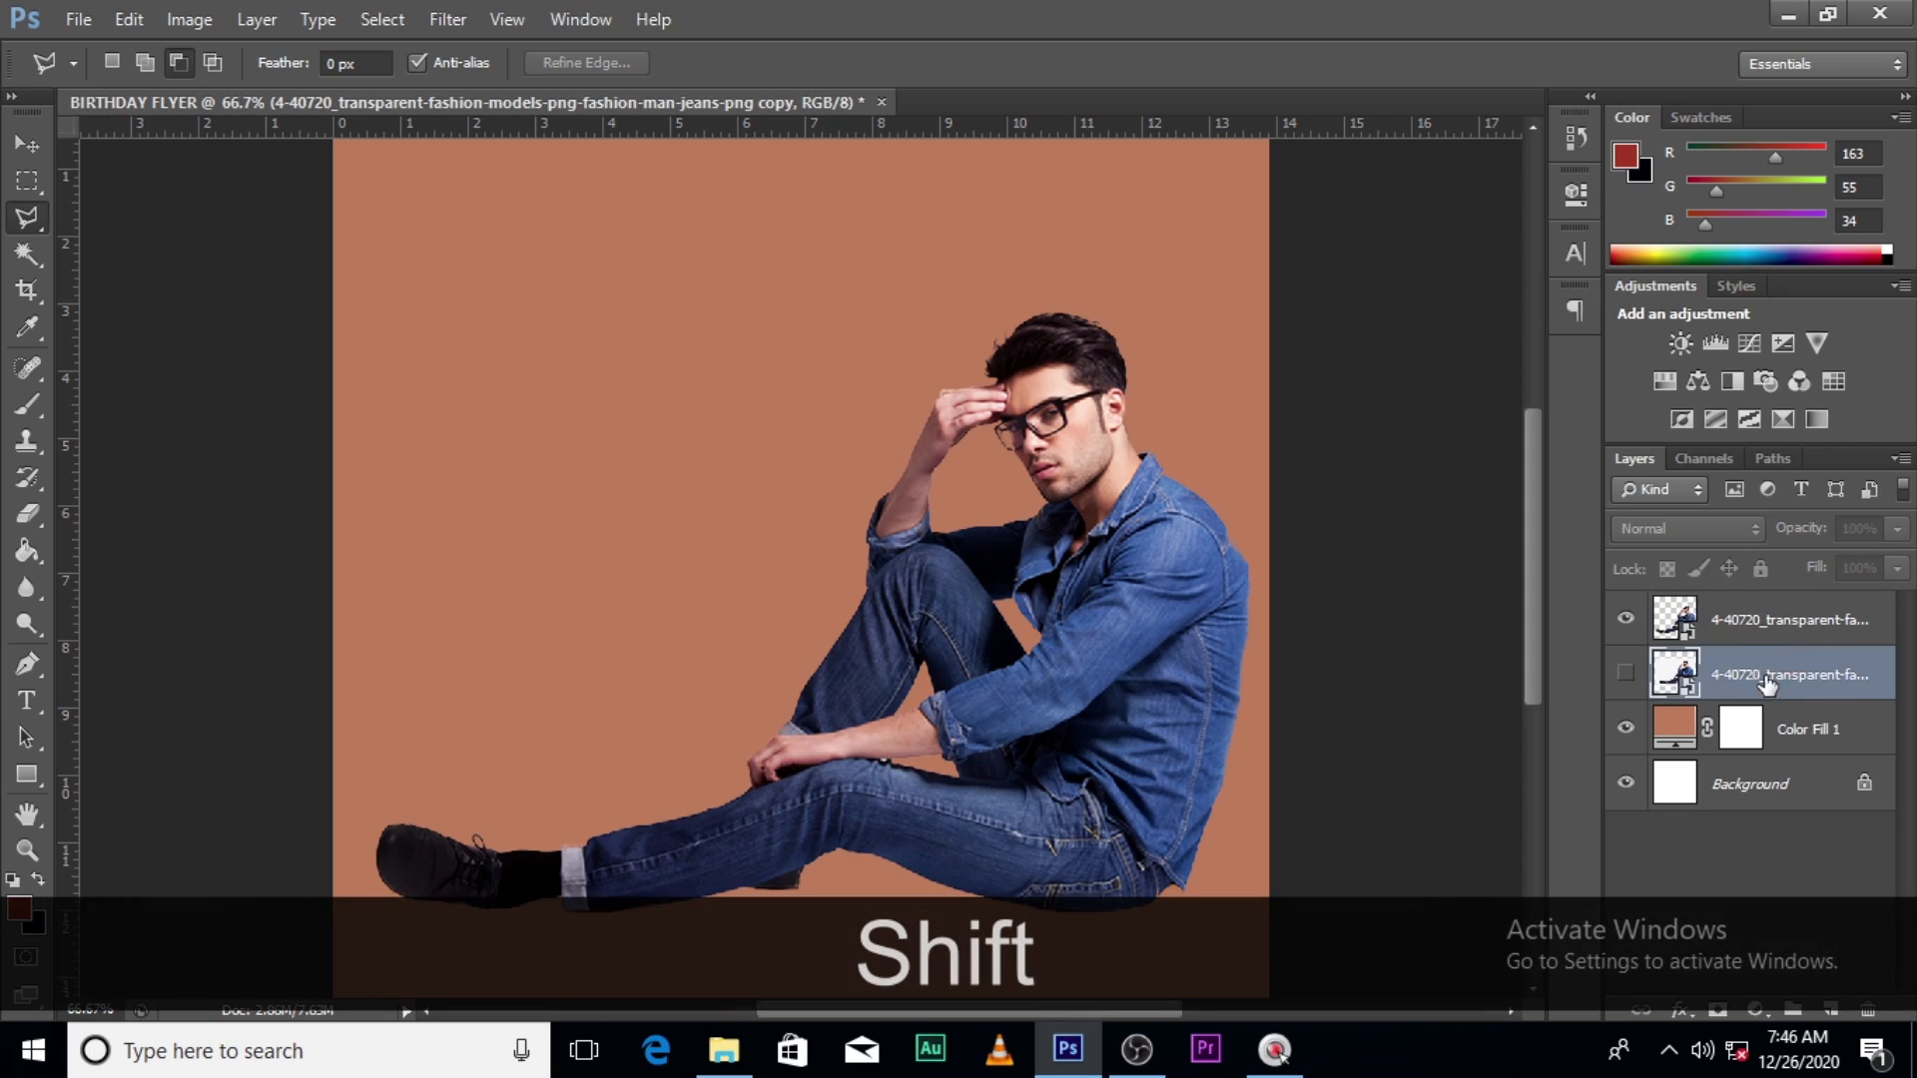
left_click(1747, 624, "shift")
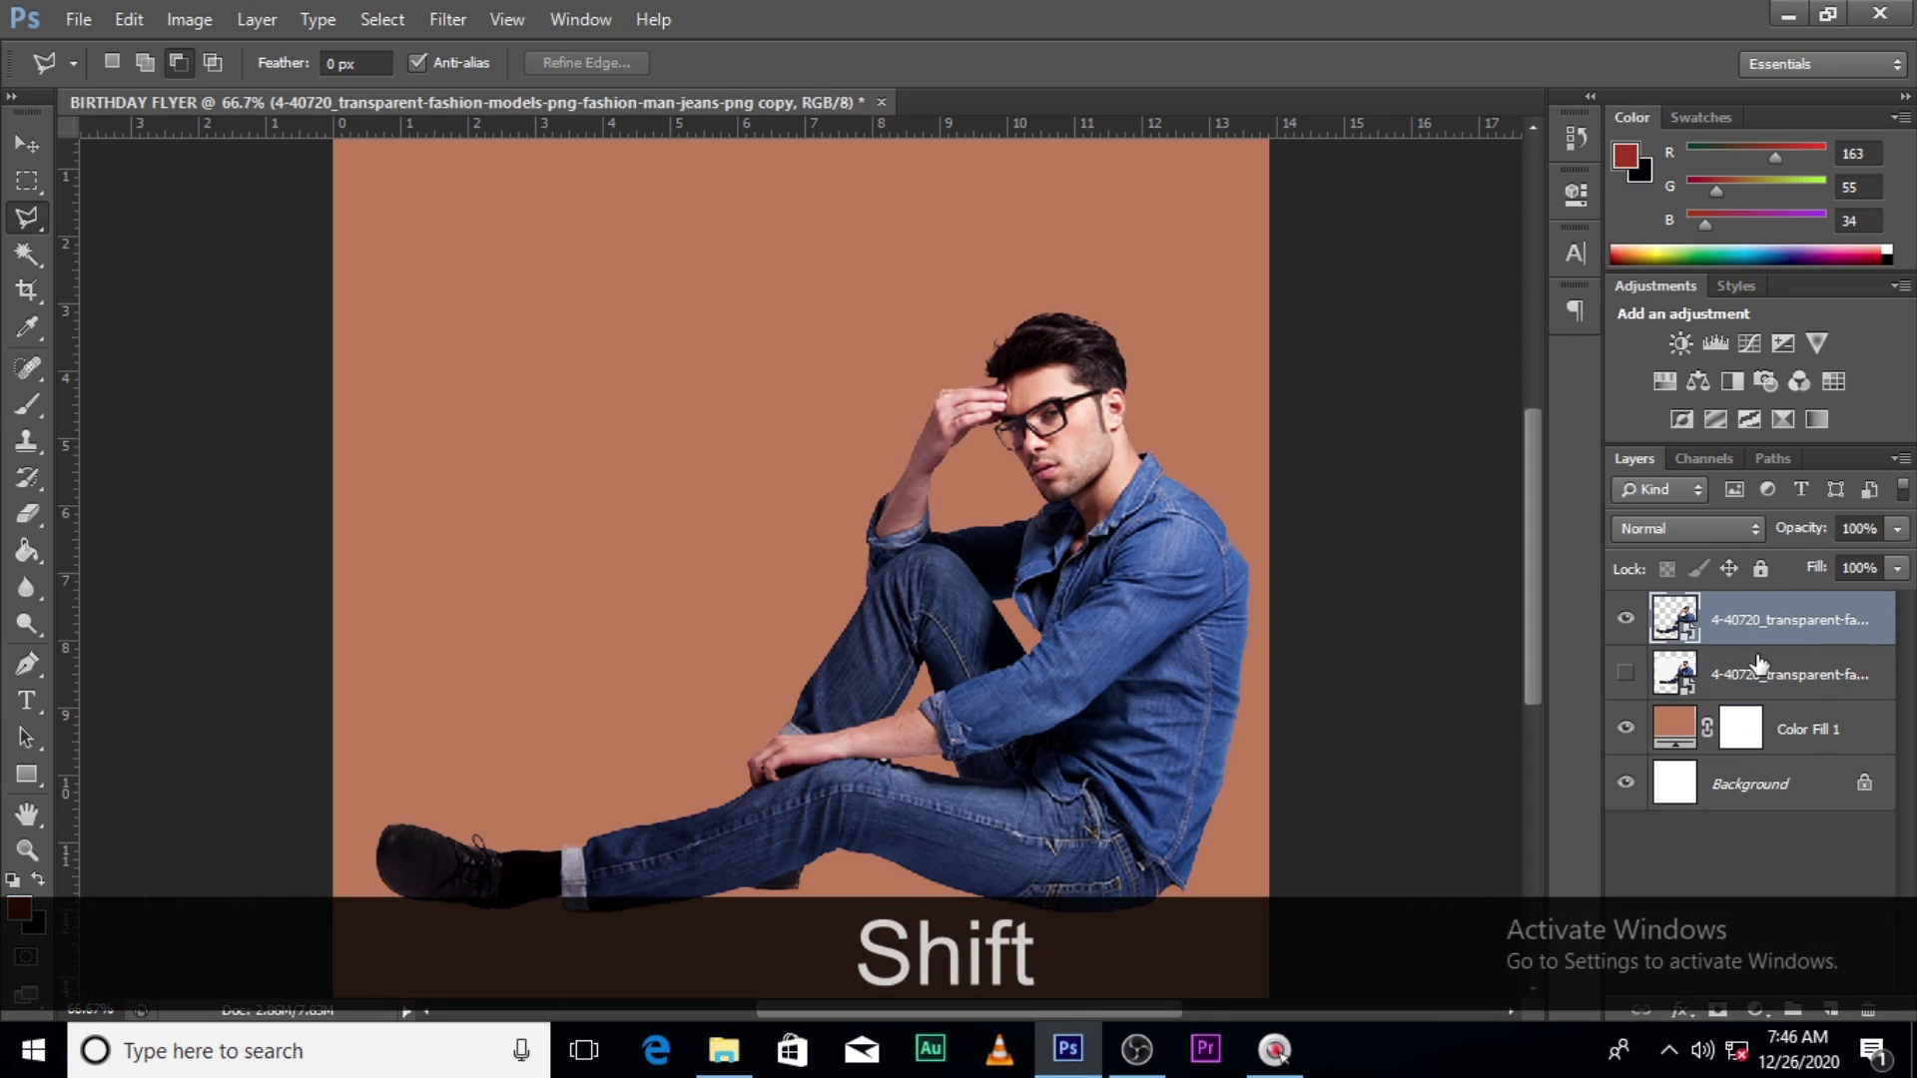
key("ctrl+g")
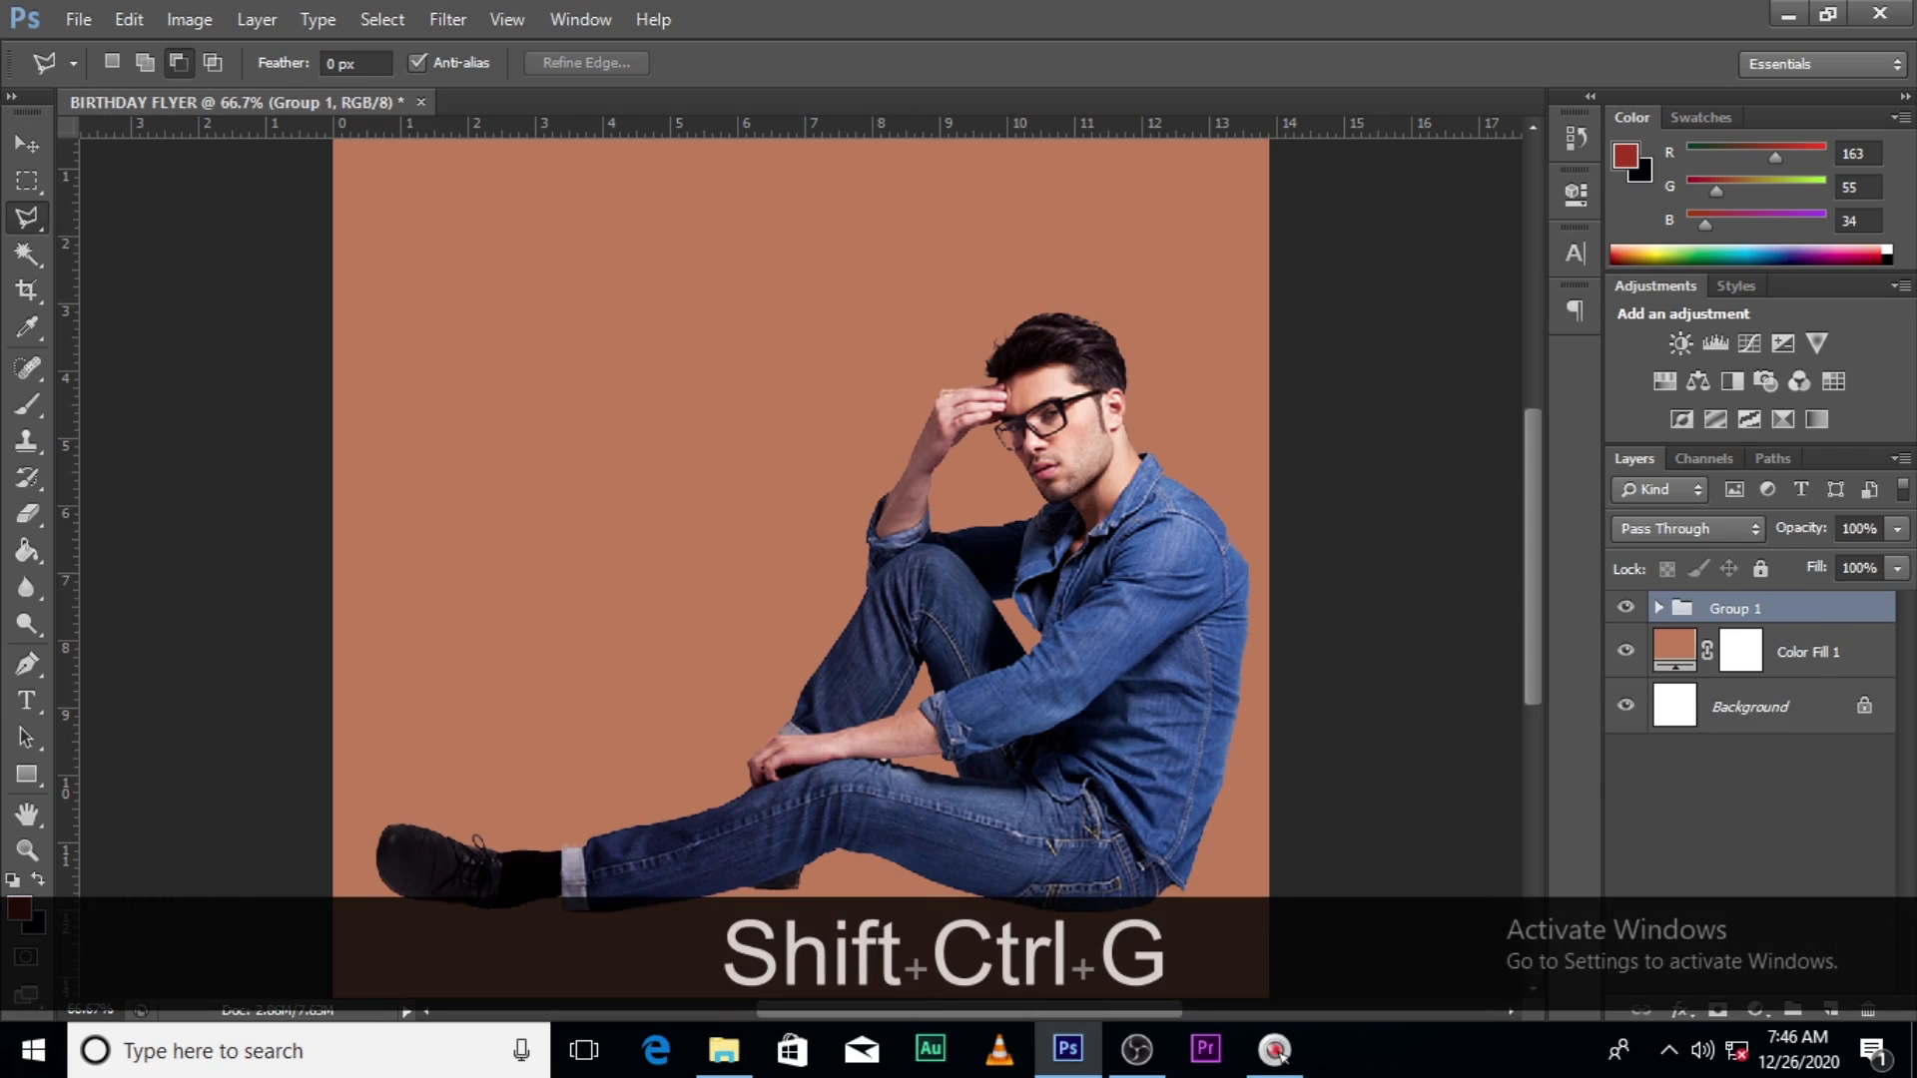
double_click(1733, 609)
type("image")
key("Return")
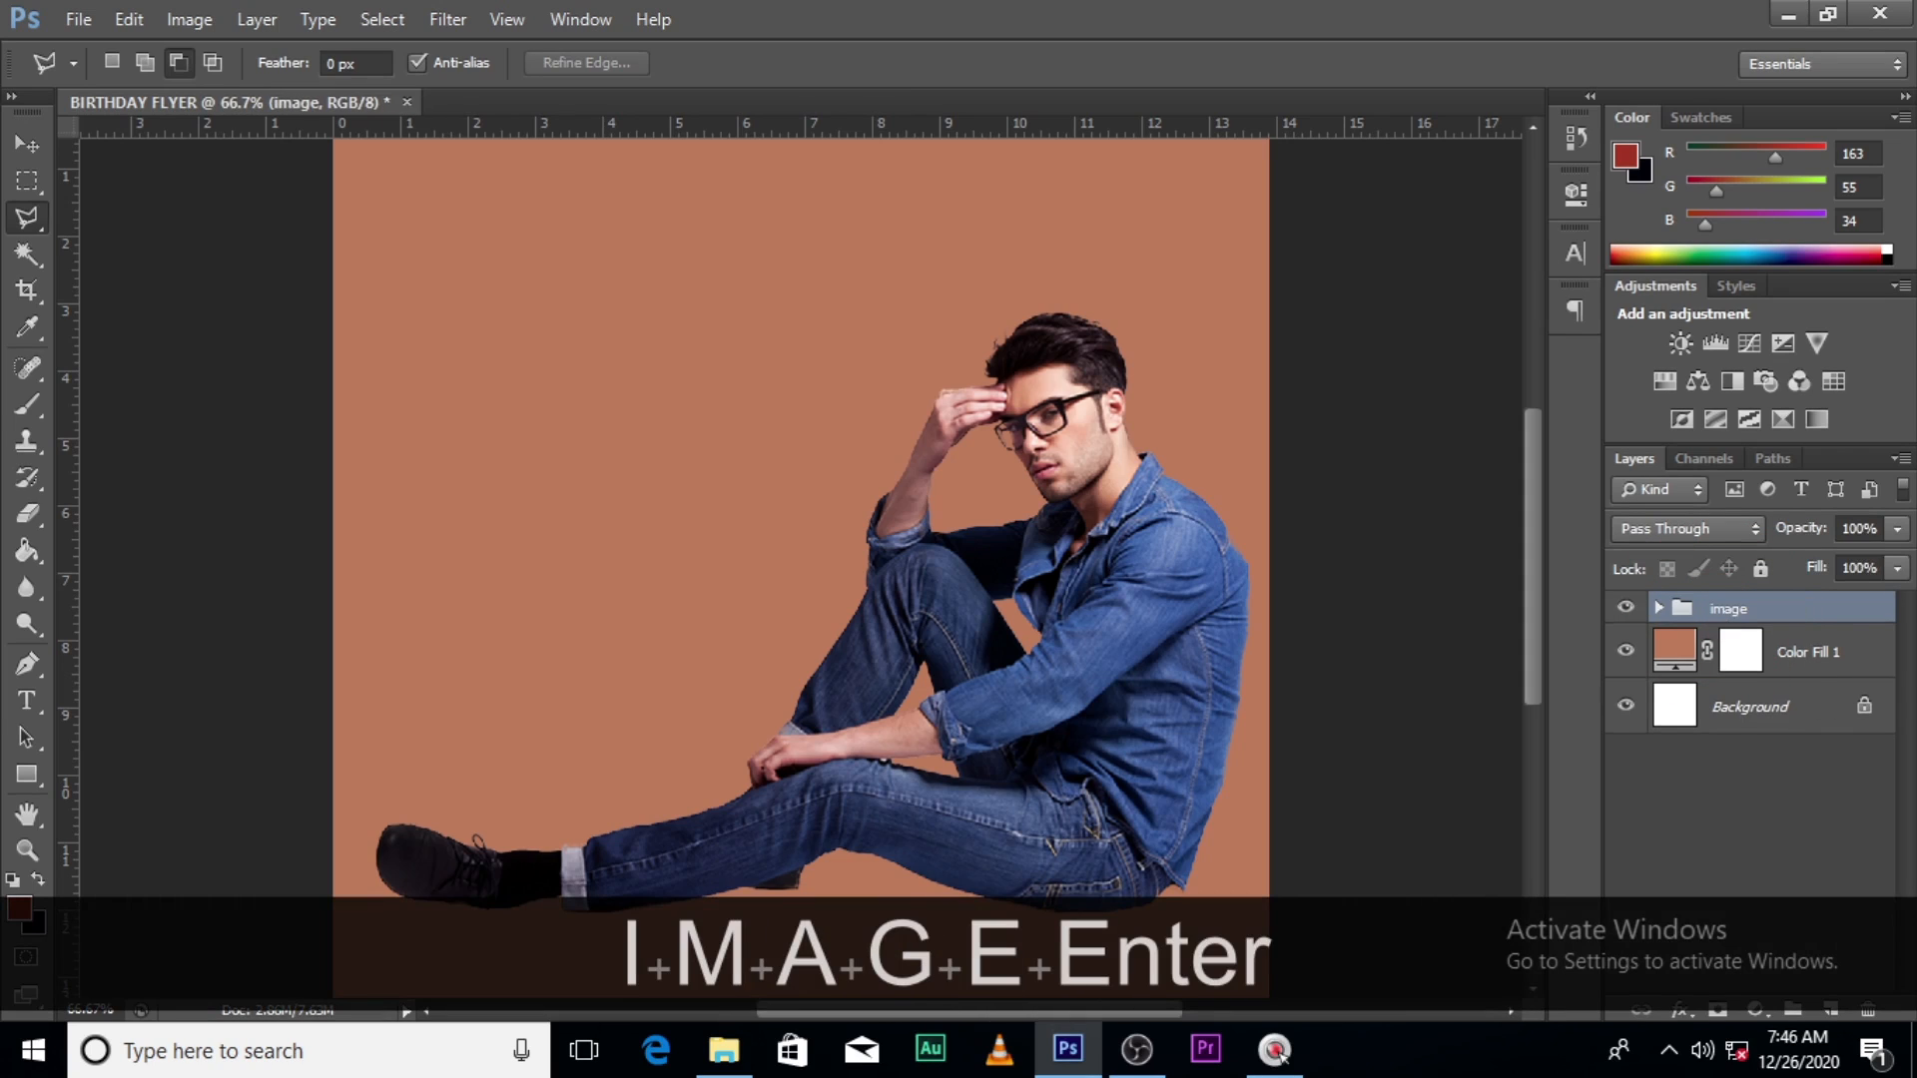
left_click(1808, 651)
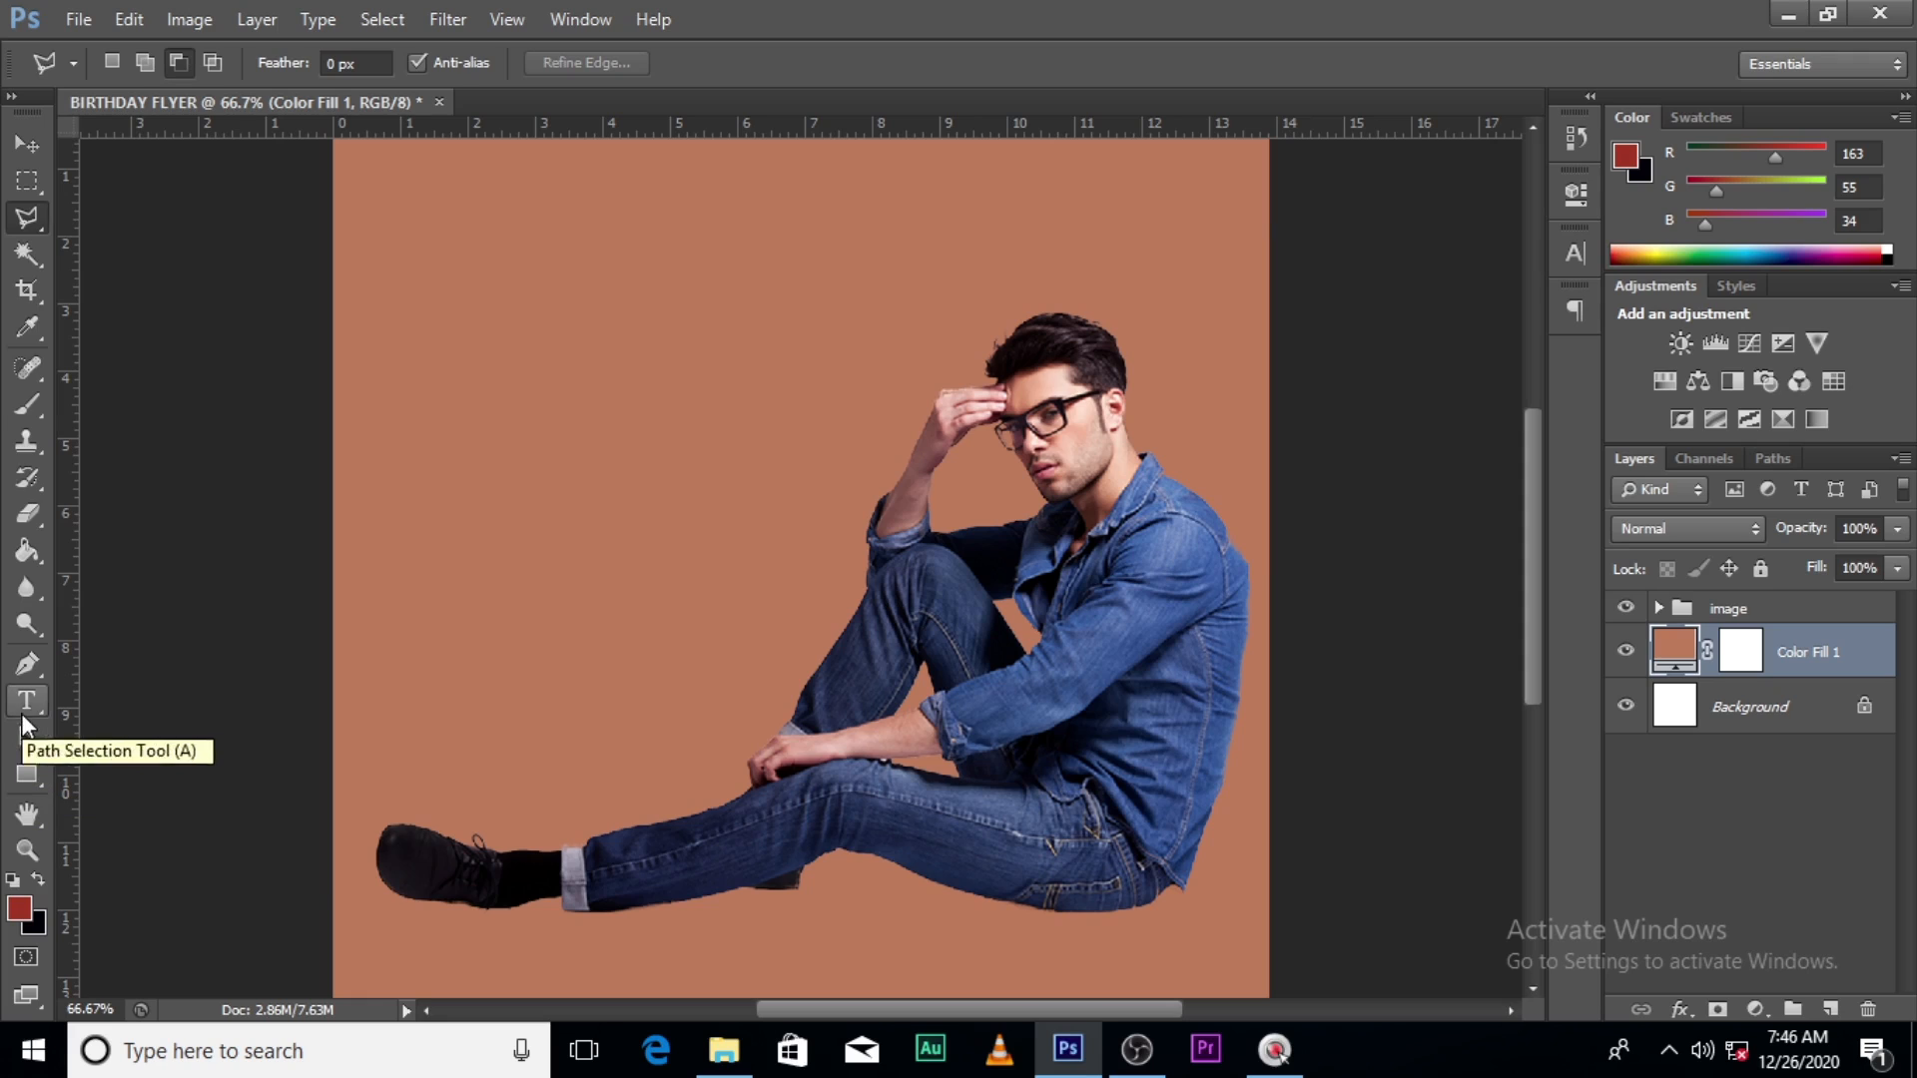
- Add a new empty layer above the fill and set up a brush with black as the foreground colour
key("b")
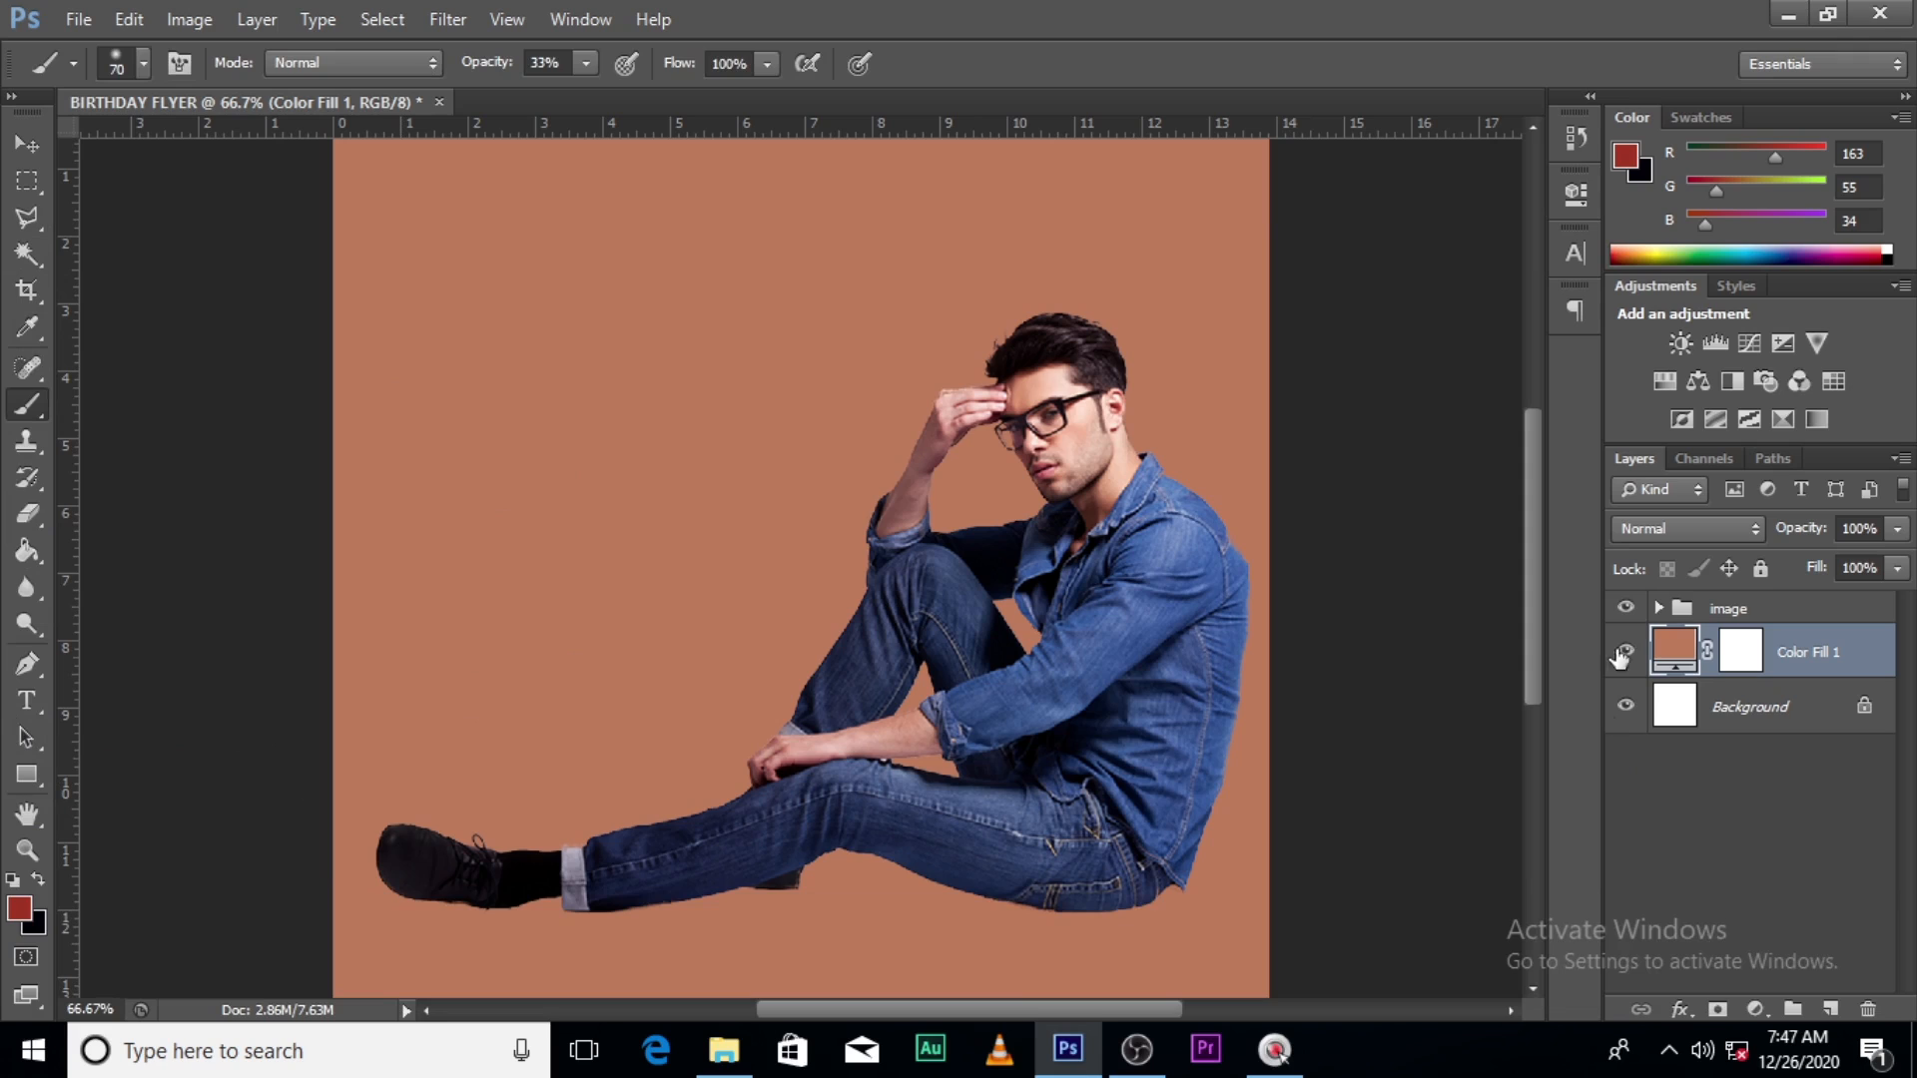
left_click(1830, 1009)
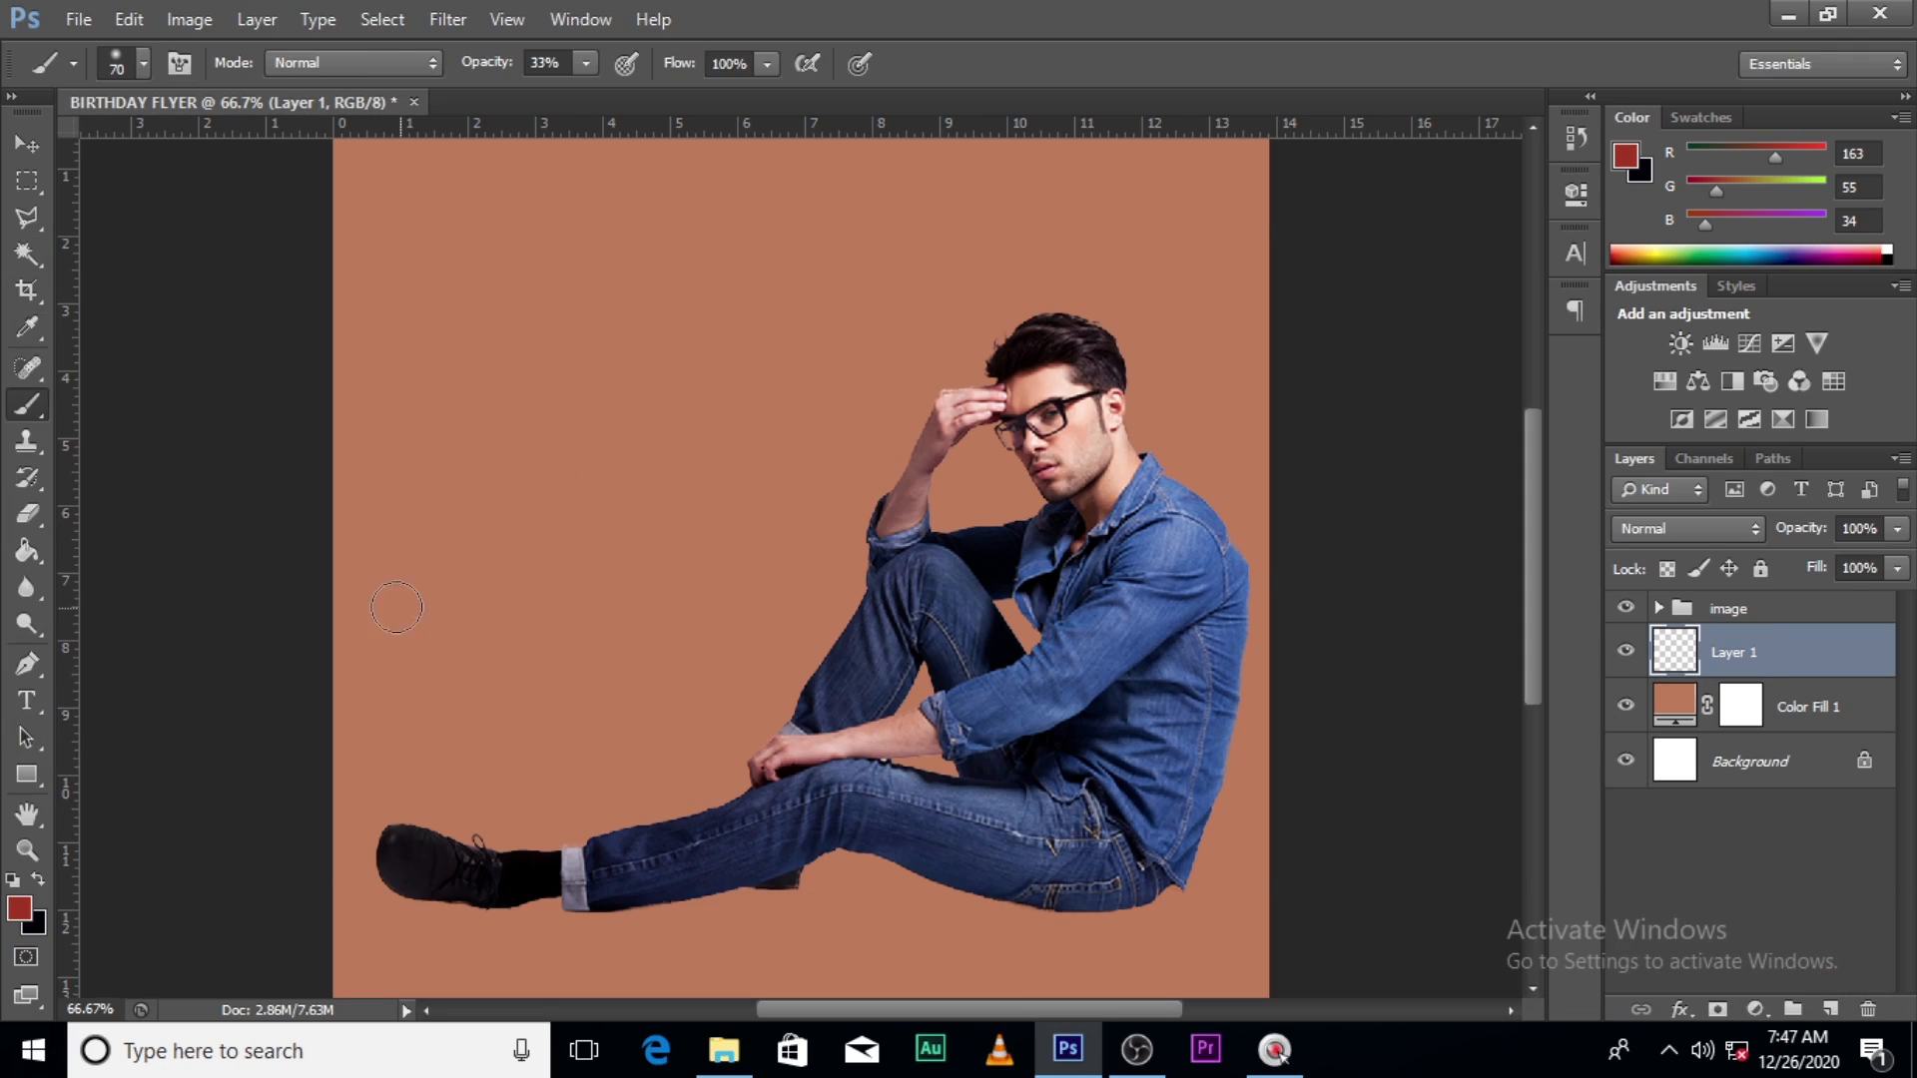
key("bracketright")
key("bracketright")
key("bracketright")
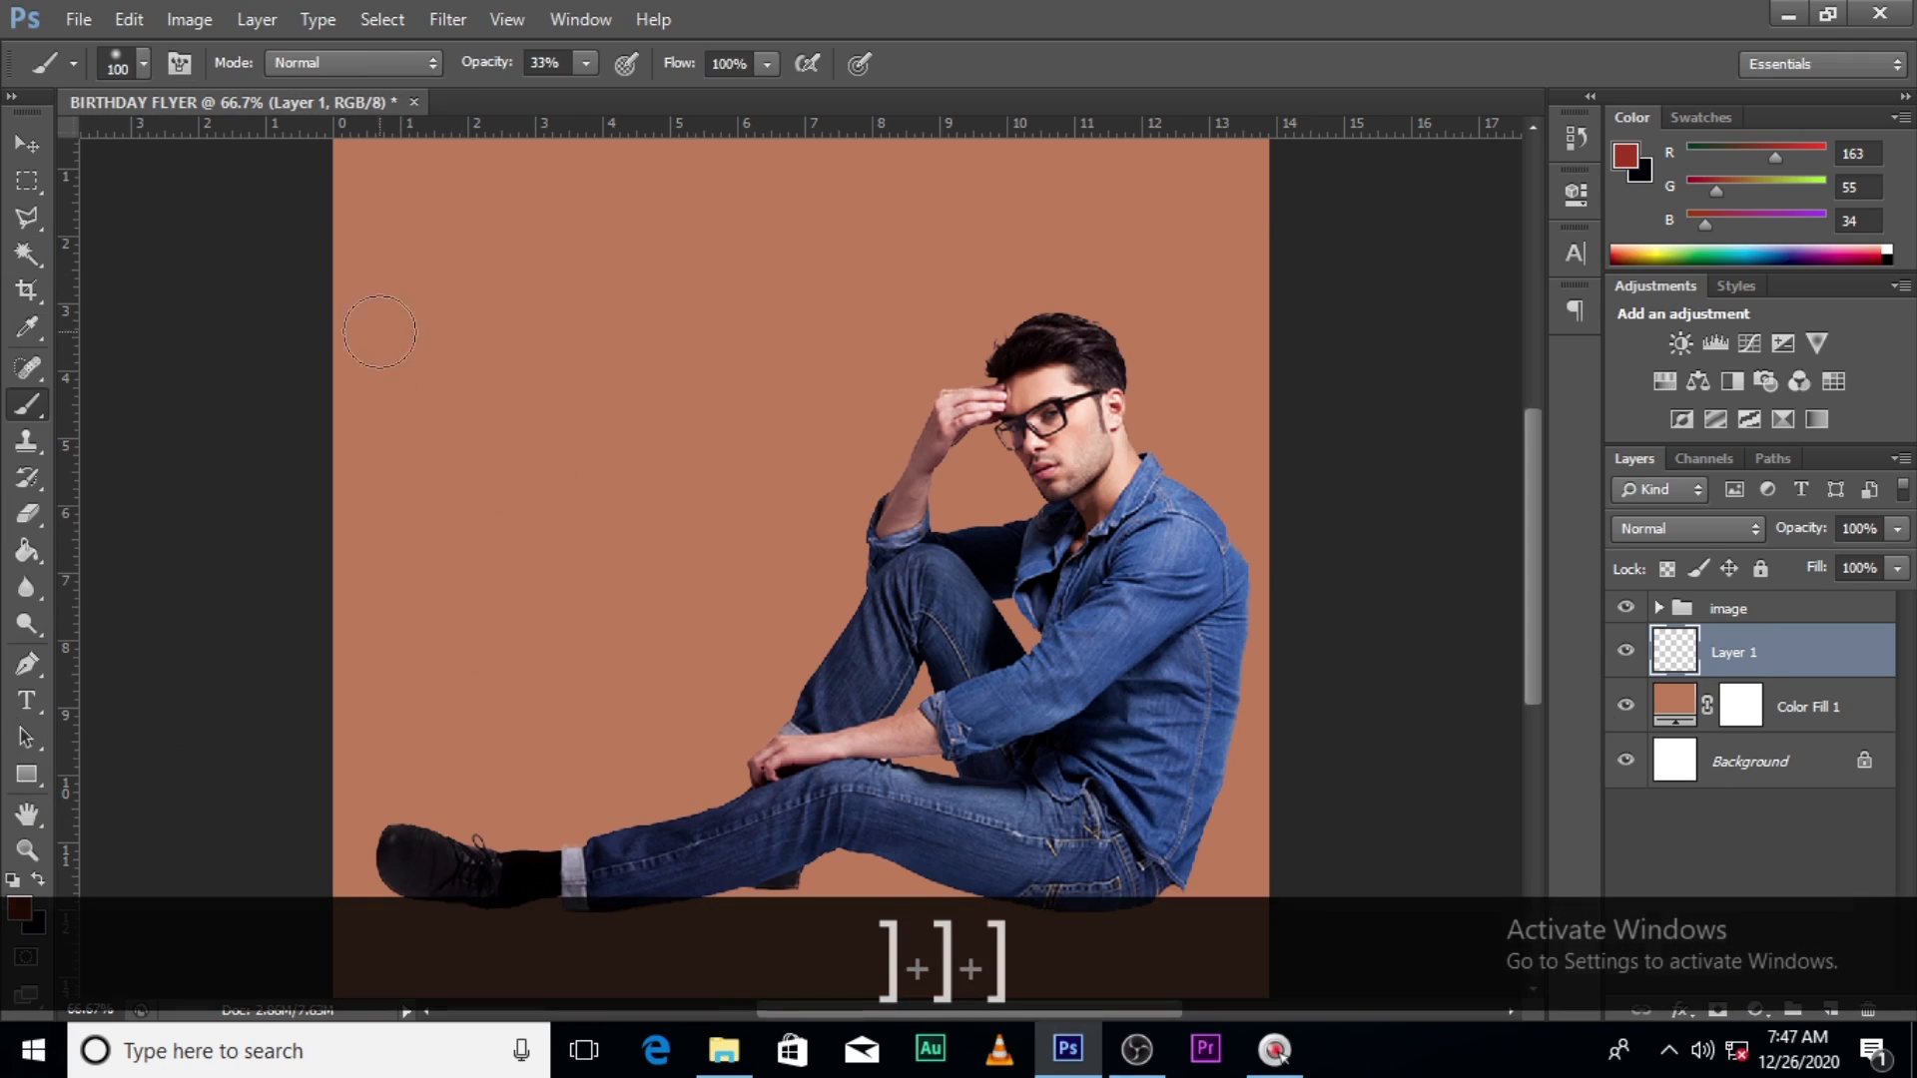
left_click(140, 64)
left_click(941, 14)
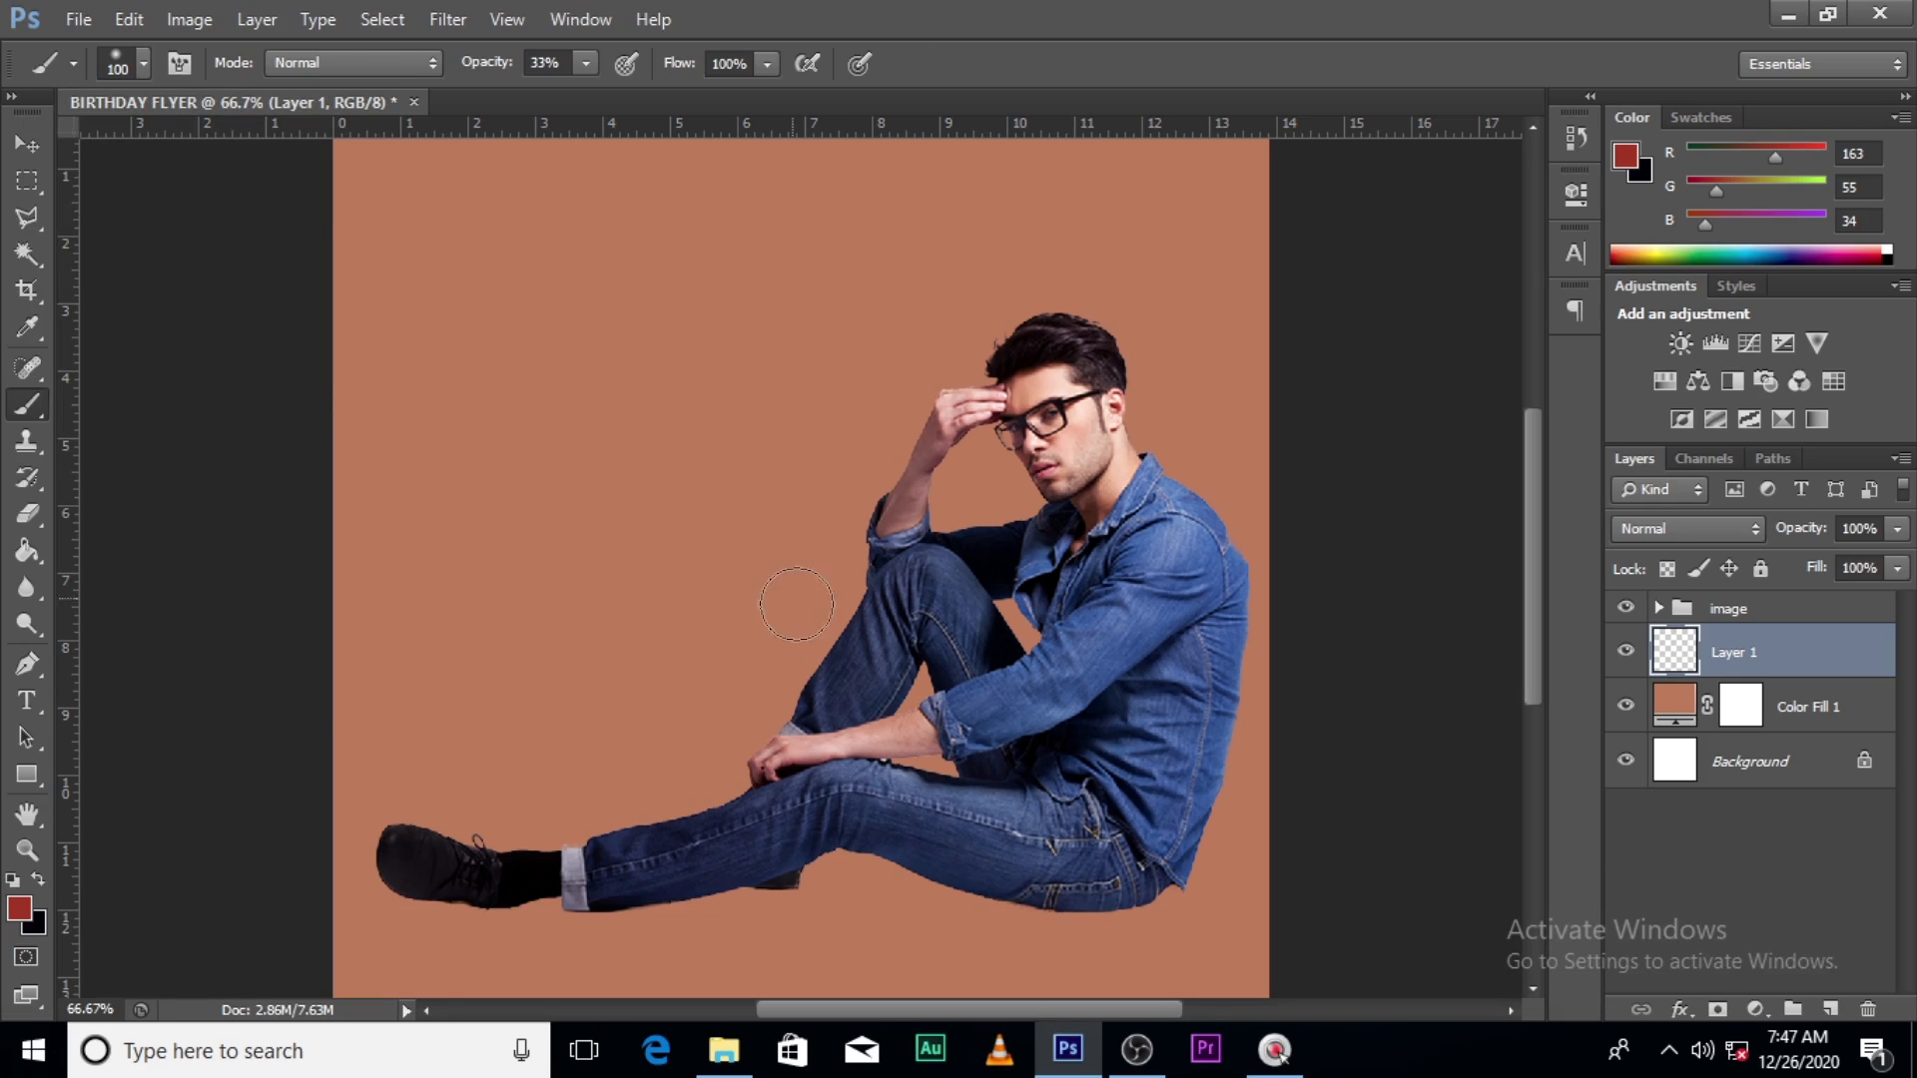
key("bracketright")
key("bracketright")
key("bracketright")
key("bracketright")
key("bracketright")
key("bracketright")
key("bracketright")
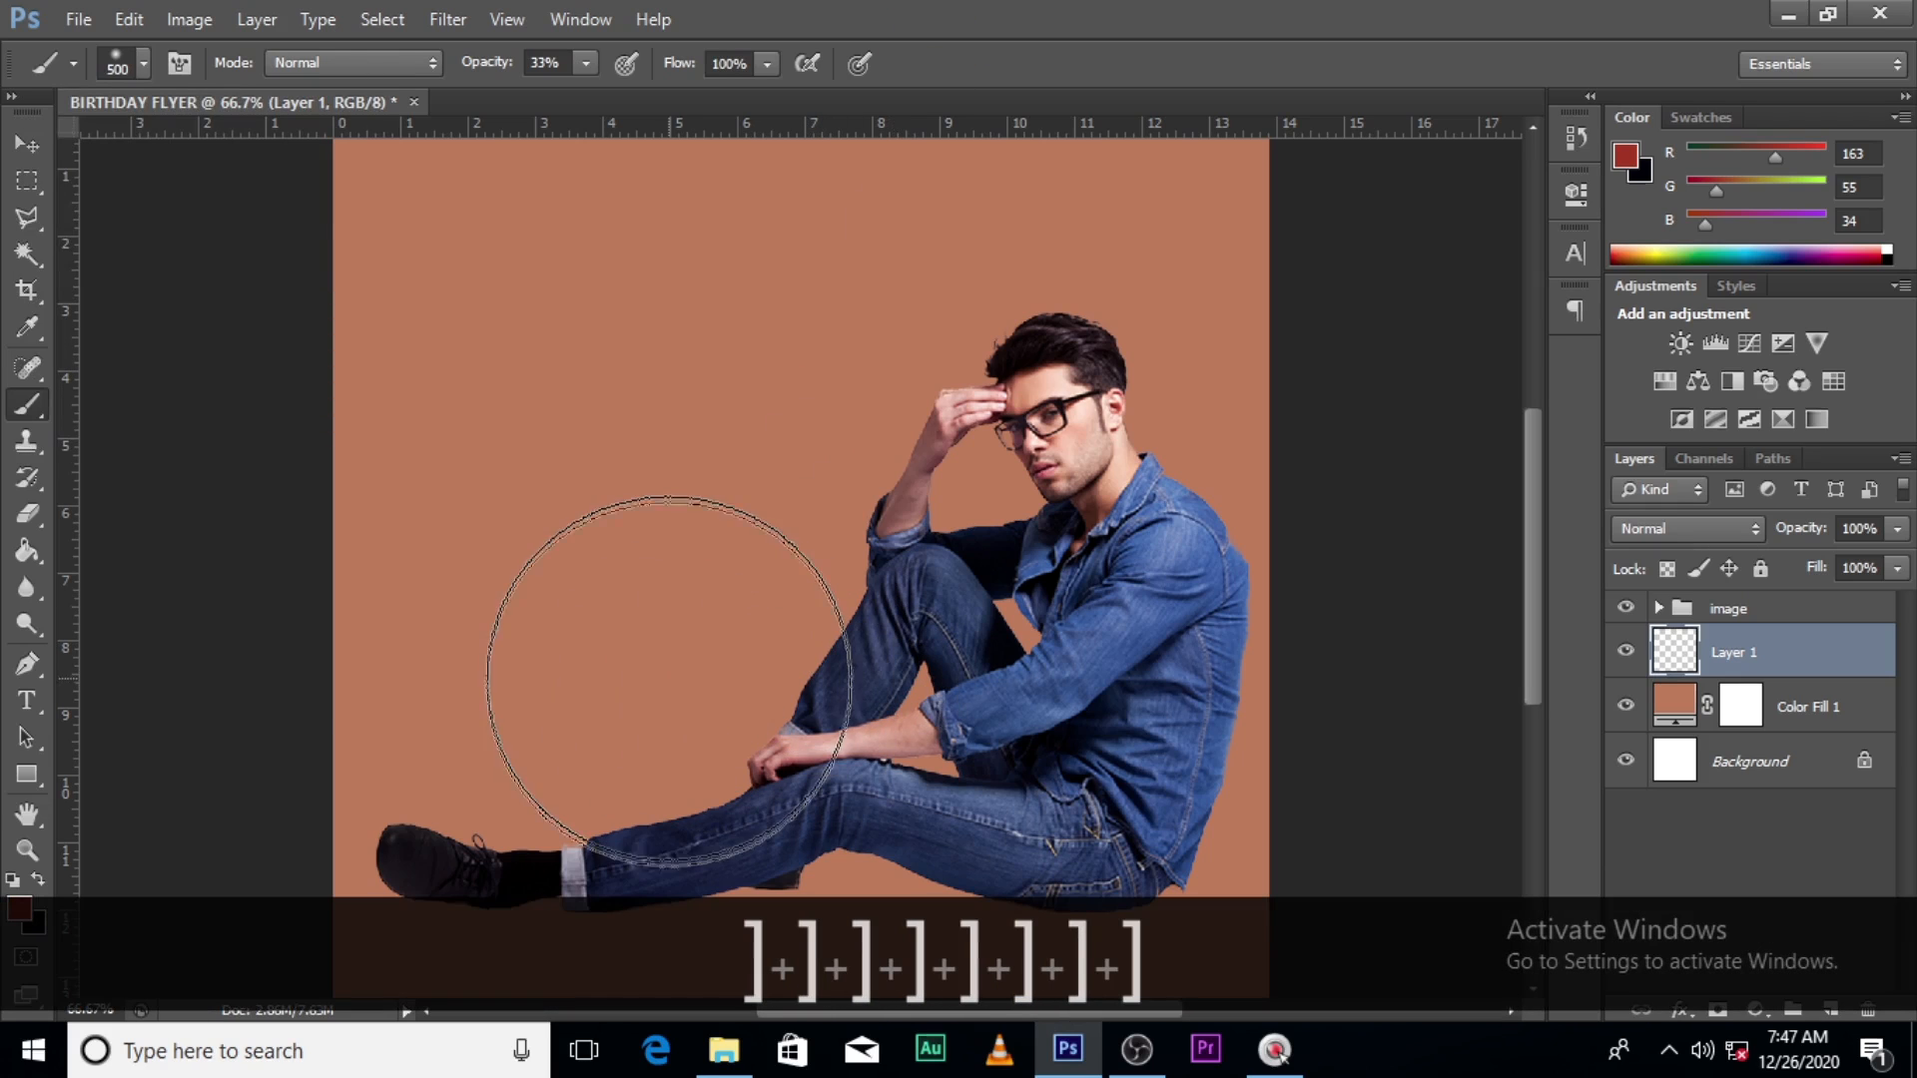
key("bracketleft")
key("bracketleft")
key("bracketleft")
key("bracketleft")
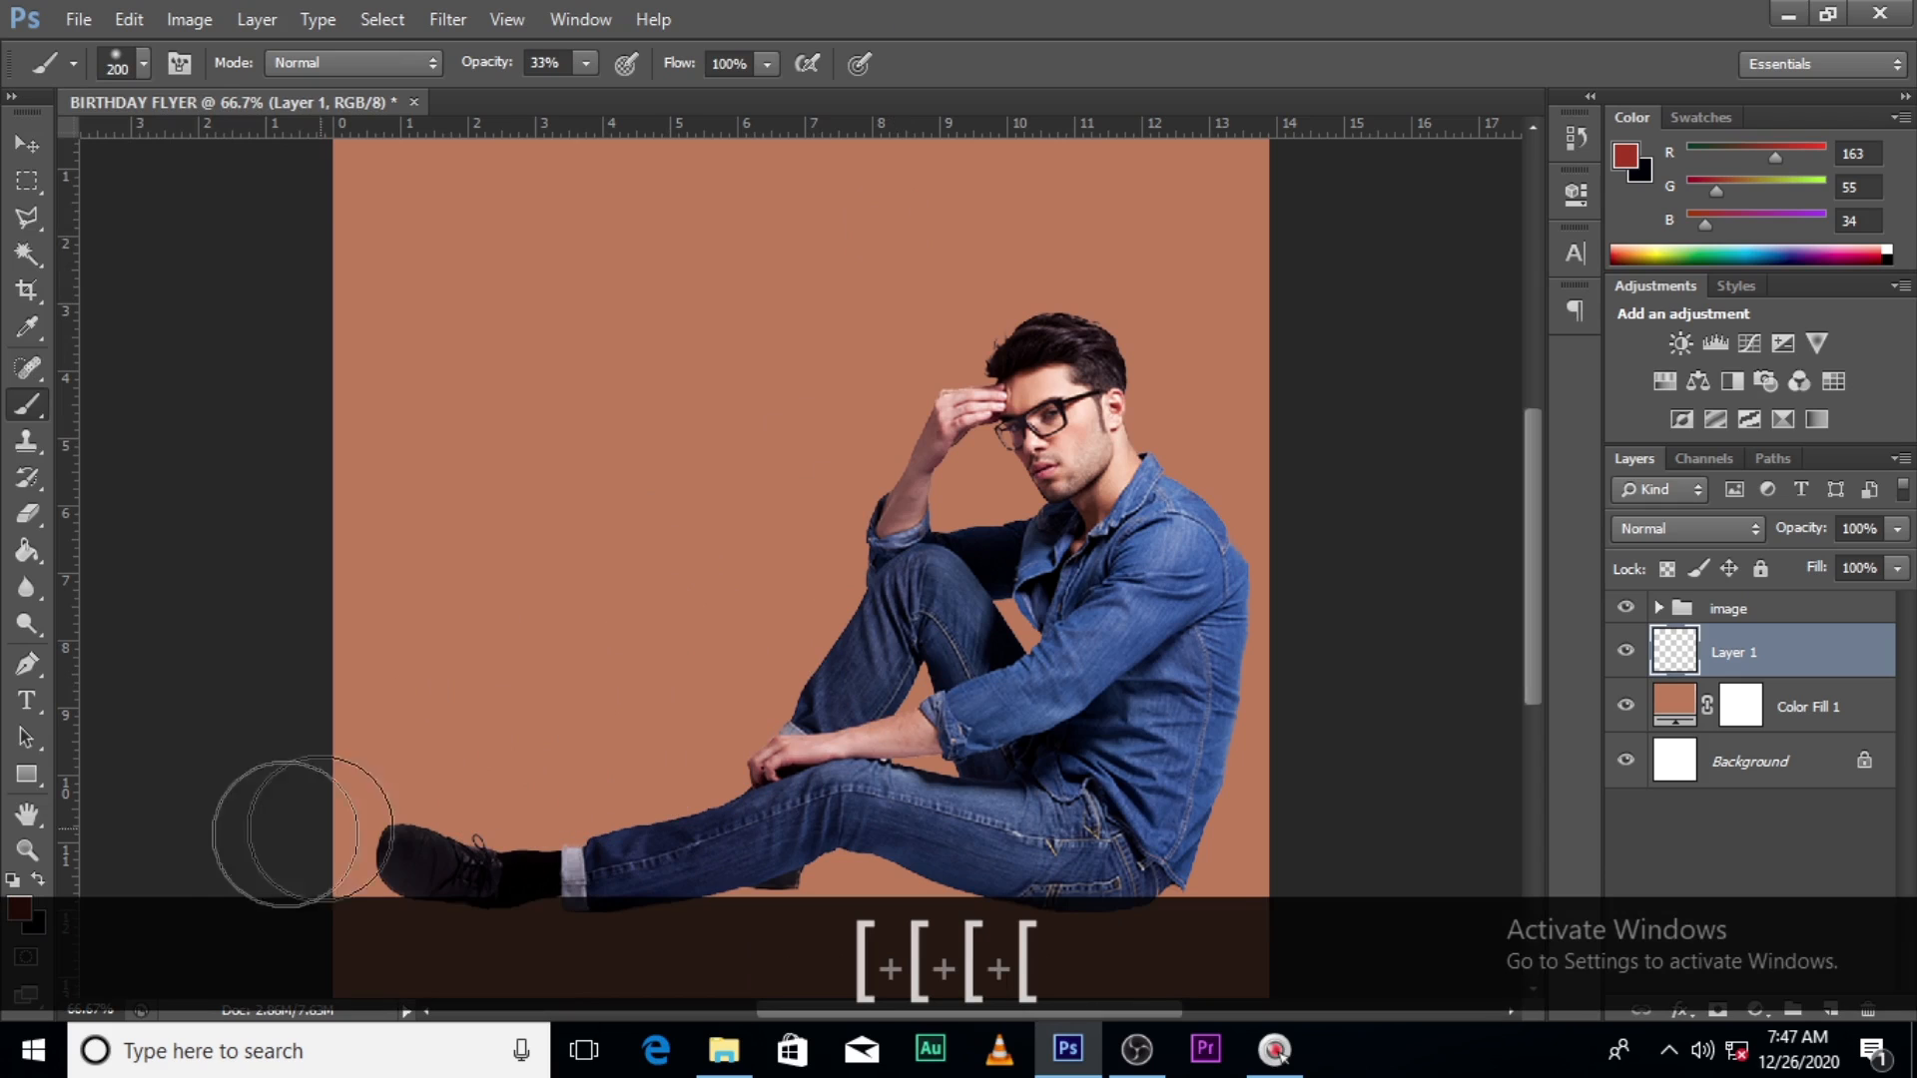
left_click(20, 906)
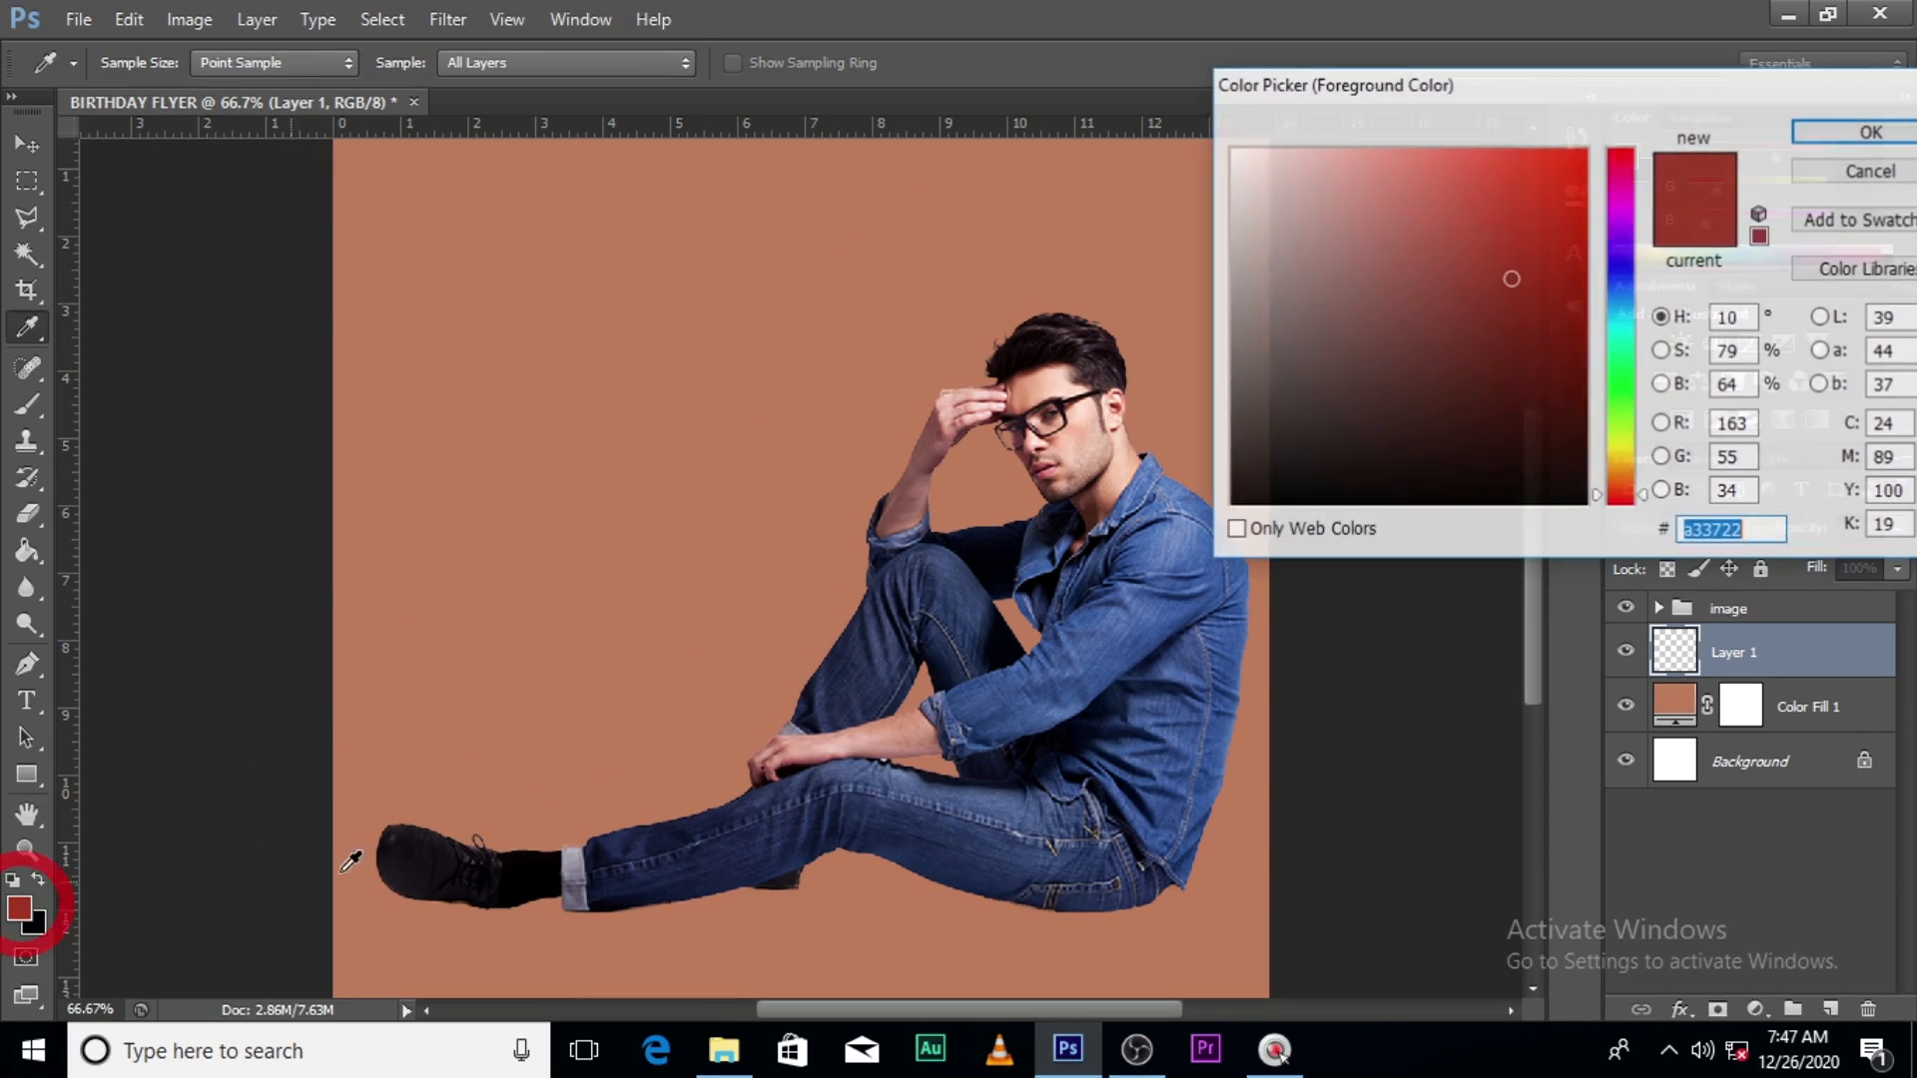
left_click_drag(1248, 487, 1183, 534)
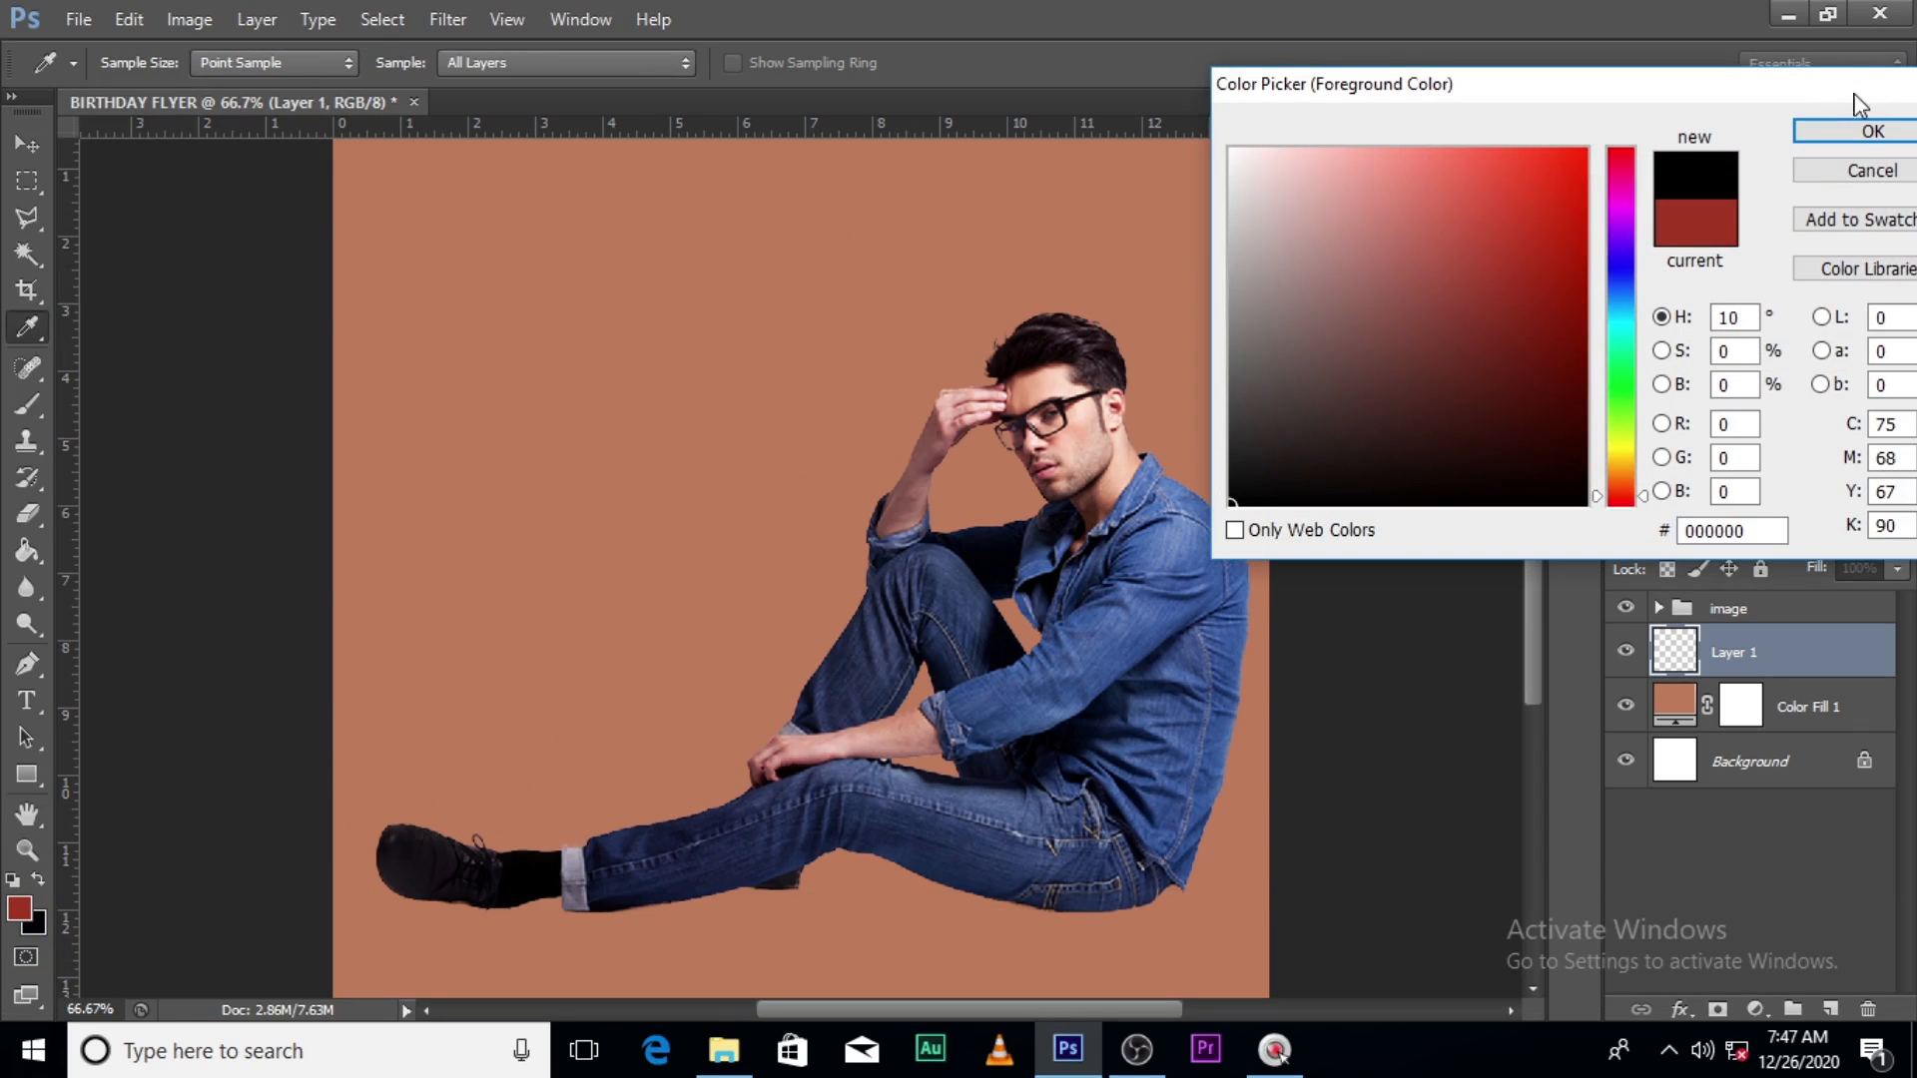
left_click(1872, 131)
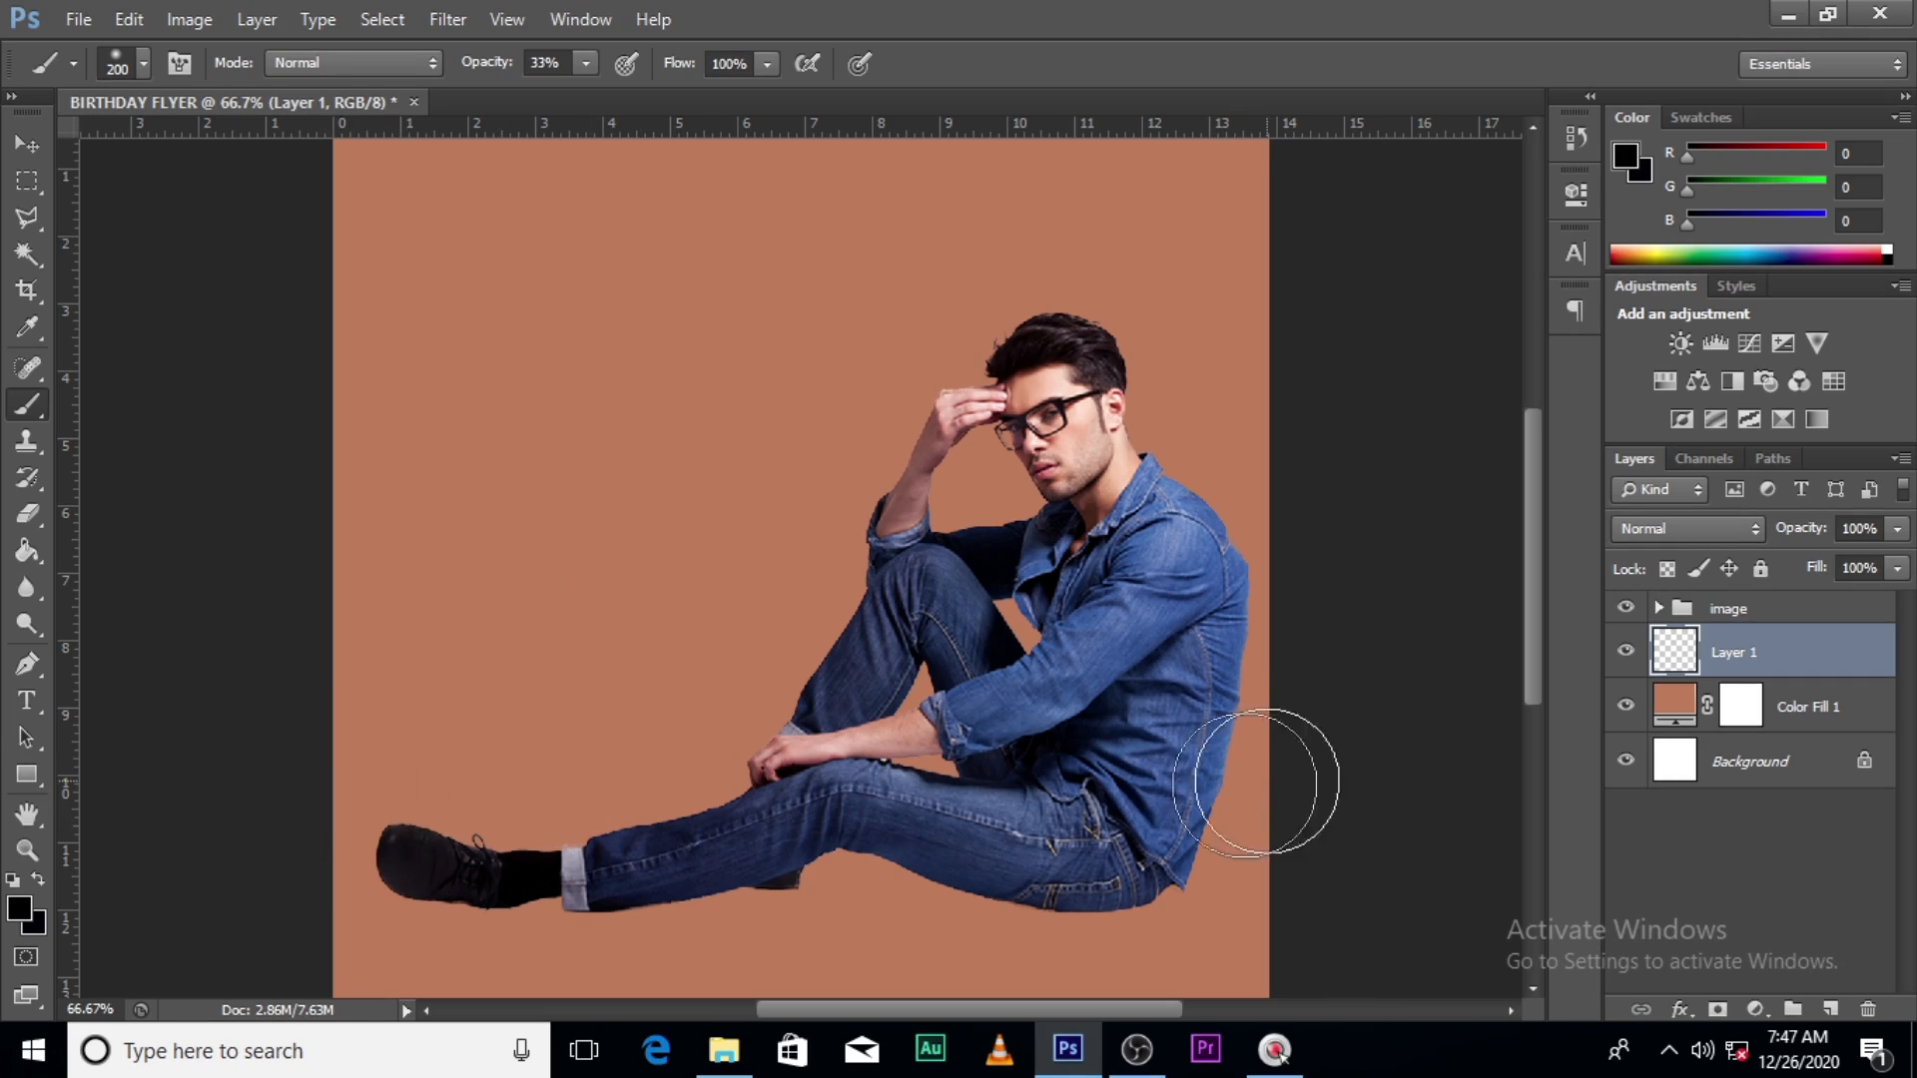
- Paint a soft 250 px black shadow stroke across the bottom and lower Layer 1 opacity to 79%
key("bracketright")
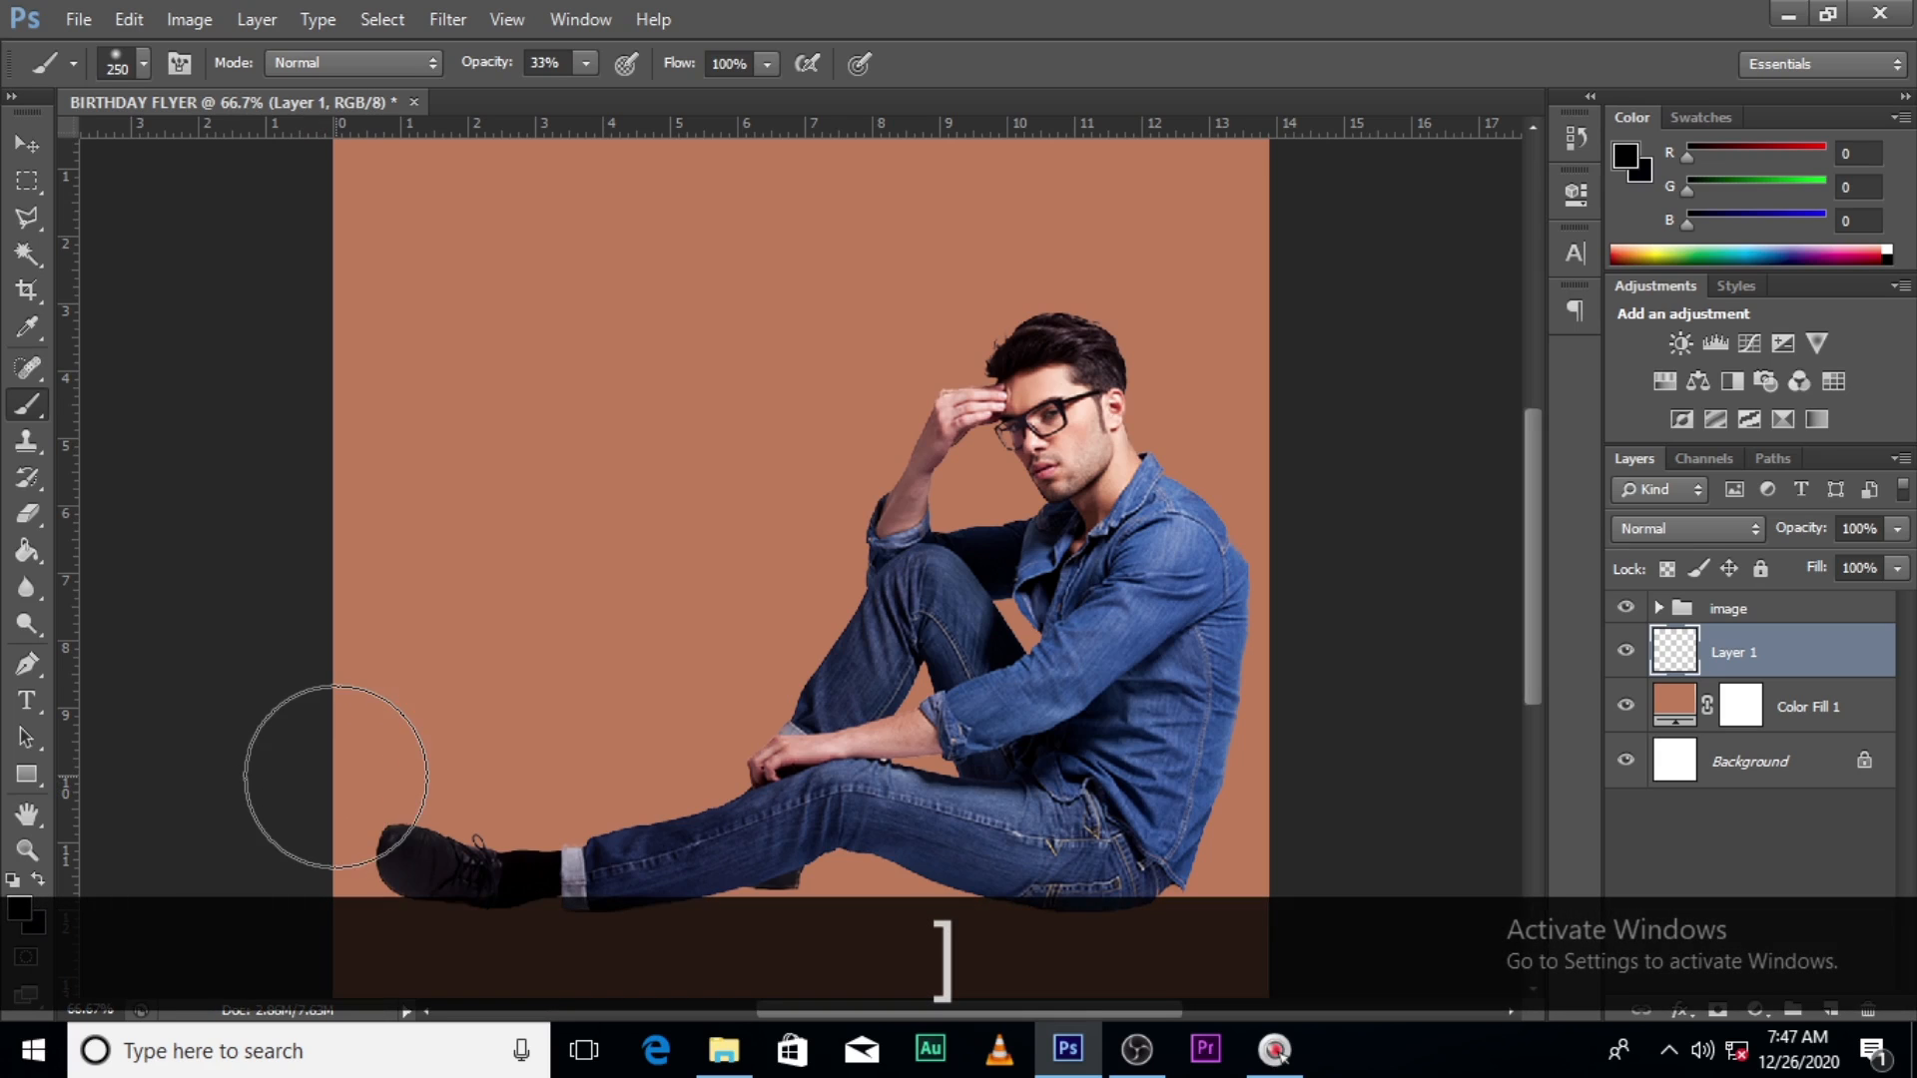
left_click(337, 784)
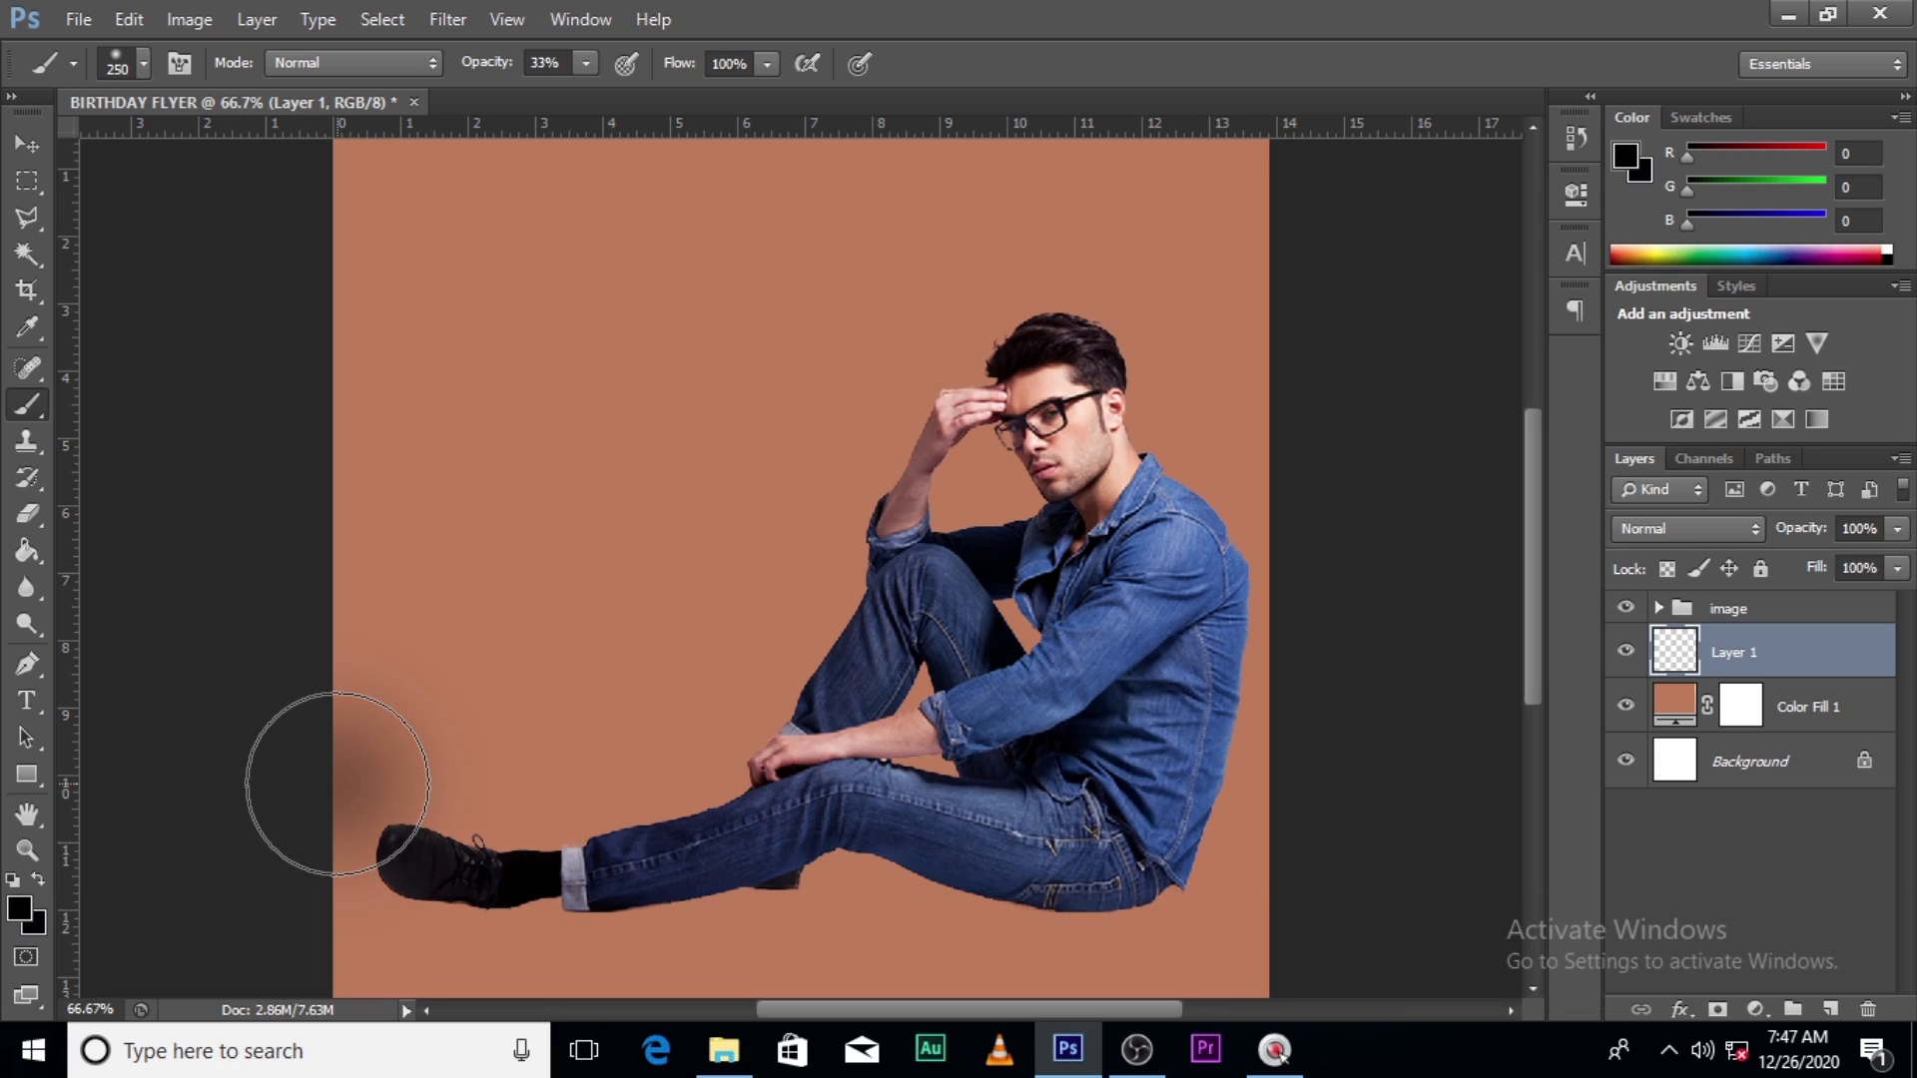
left_click(1378, 804, "shift")
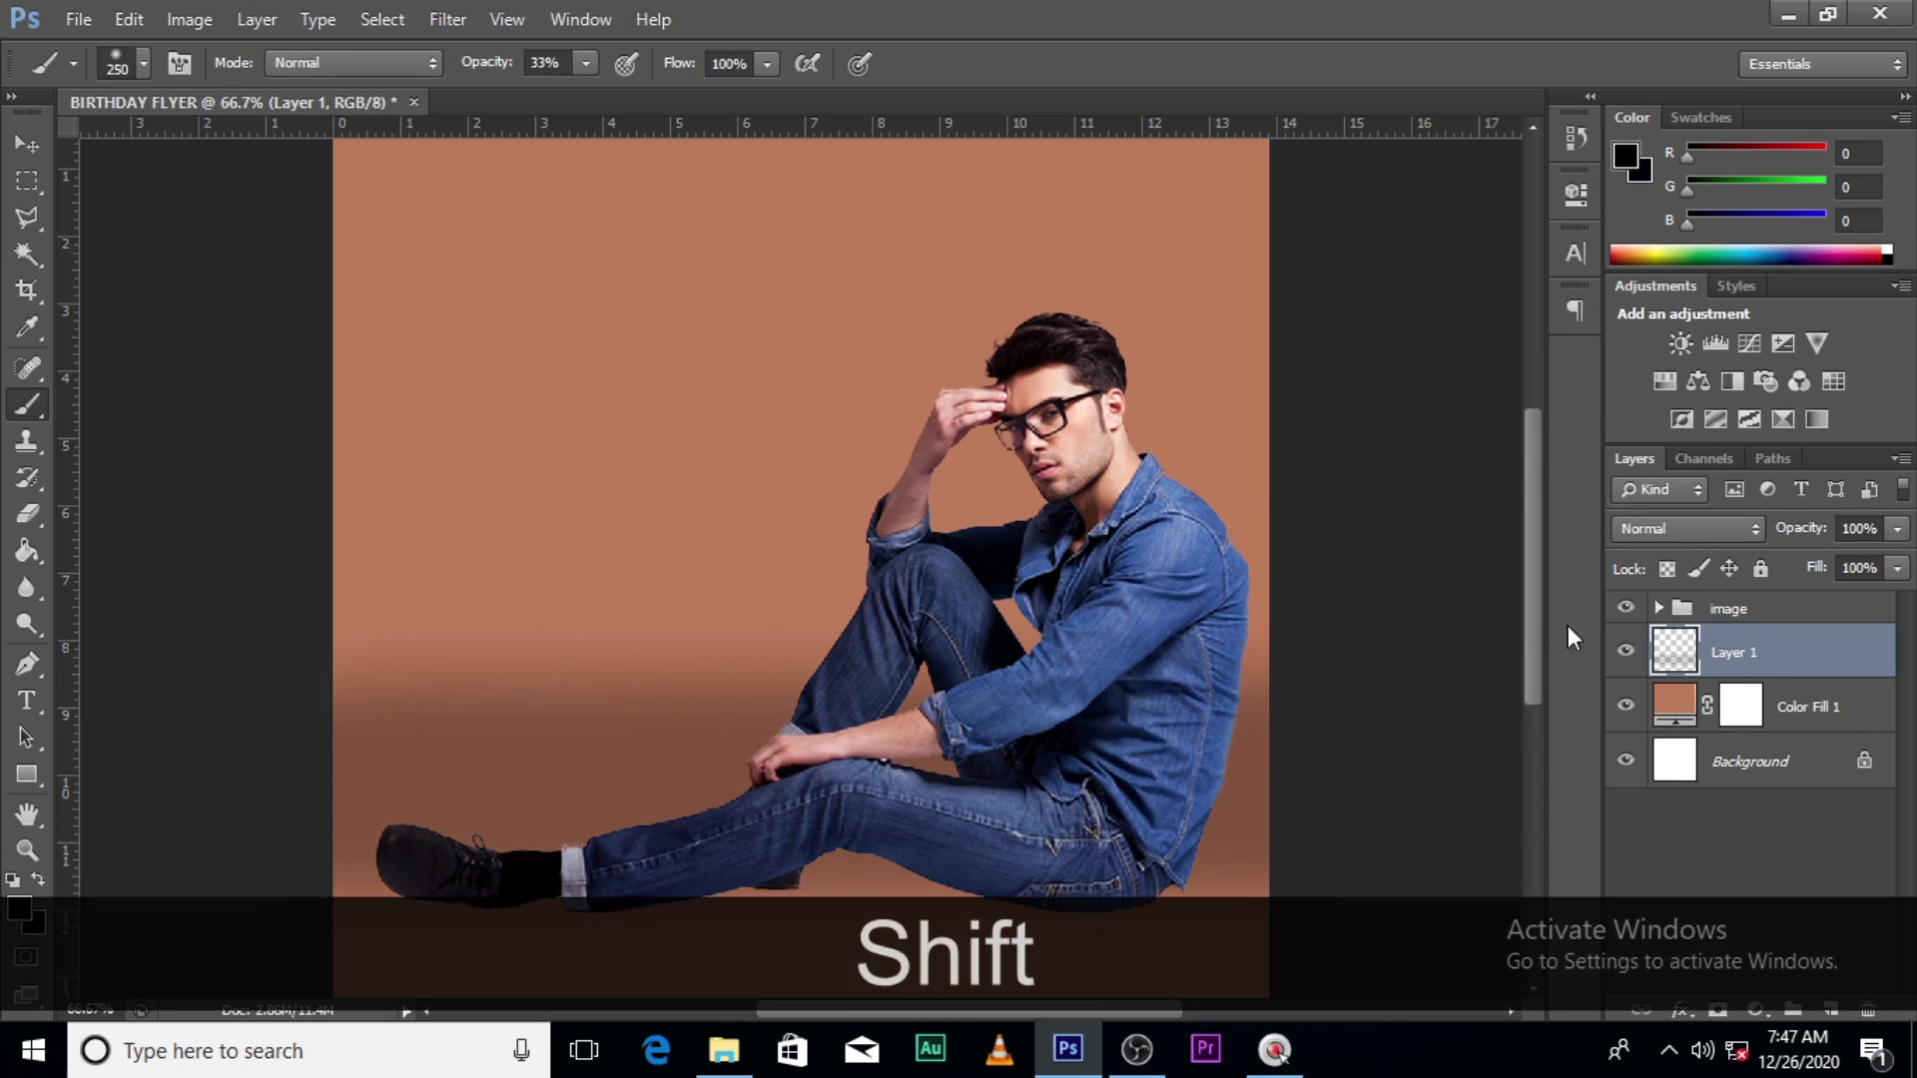
left_click(1898, 530)
left_click_drag(1900, 565, 1885, 567)
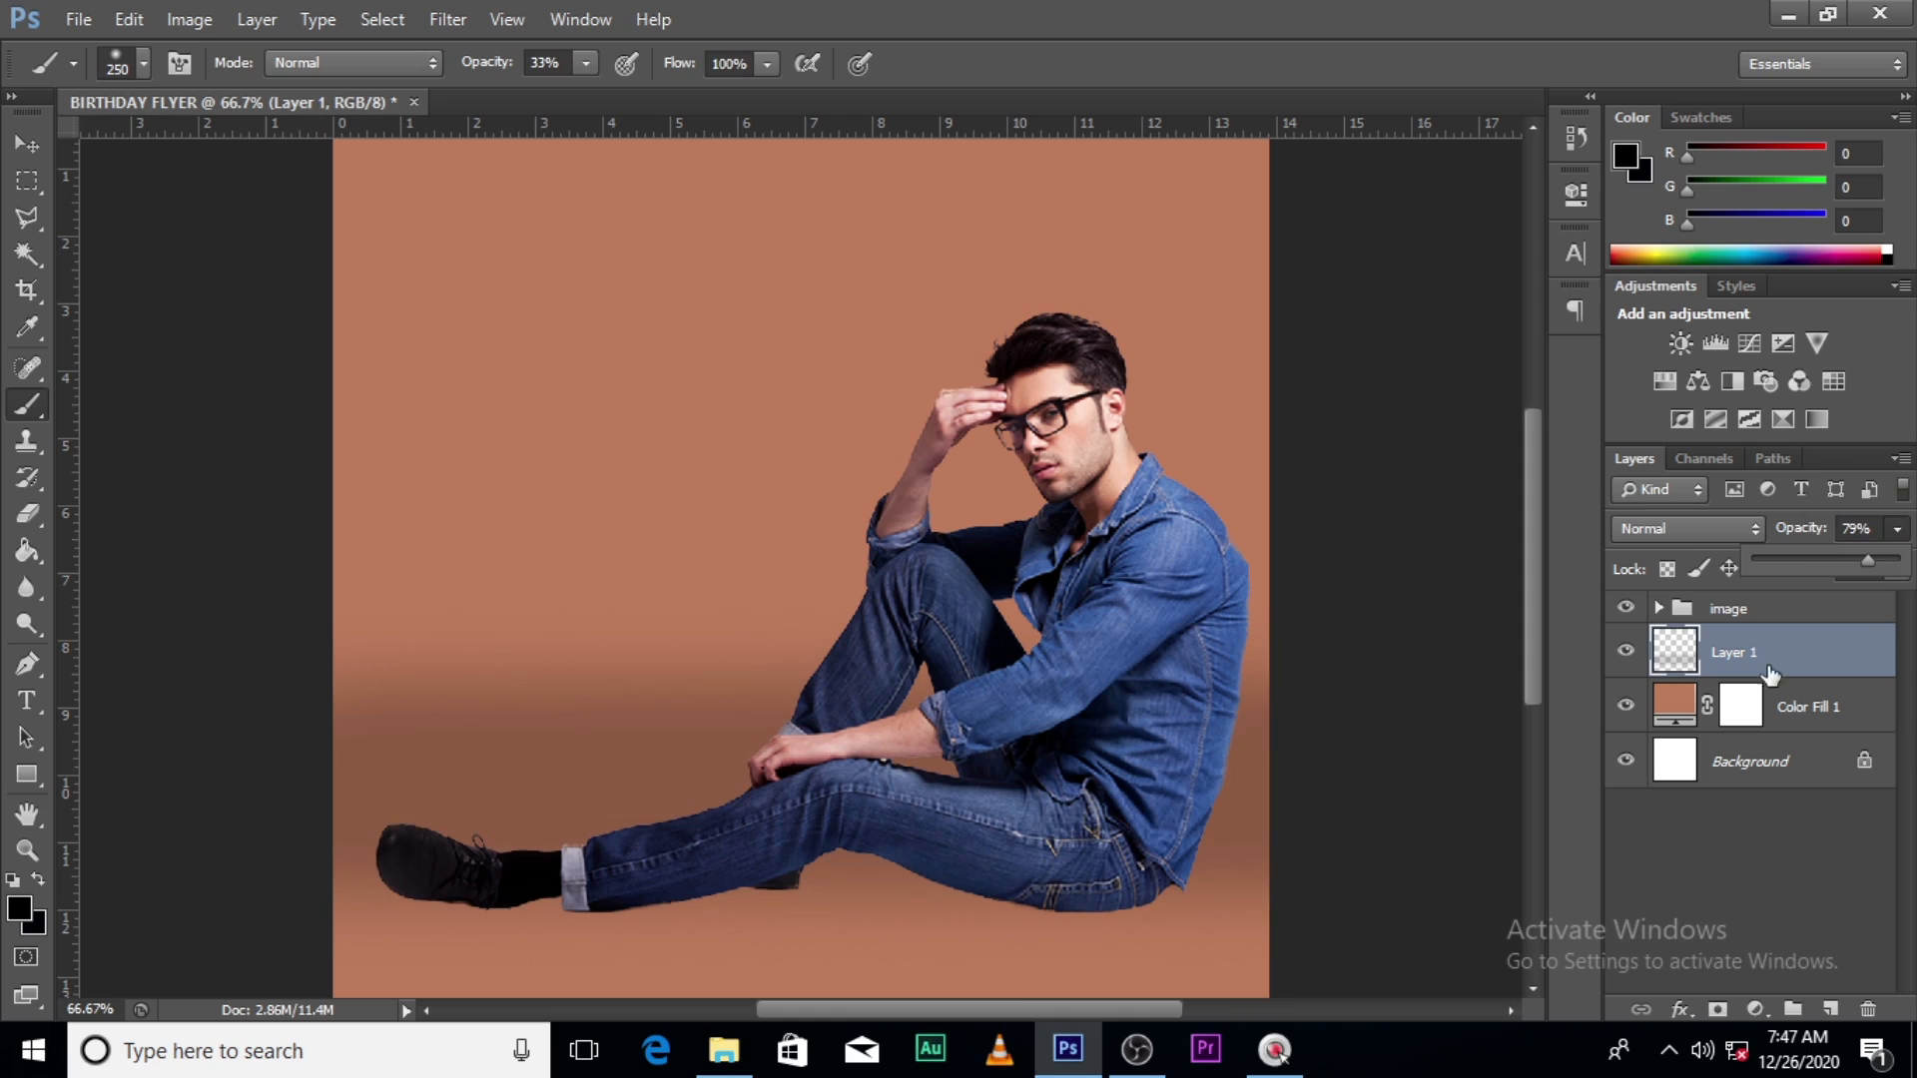
- Add a new empty Layer 2 above Layer 1 and raise the brush opacity to 100%
left_click(1804, 761)
left_click(1733, 652)
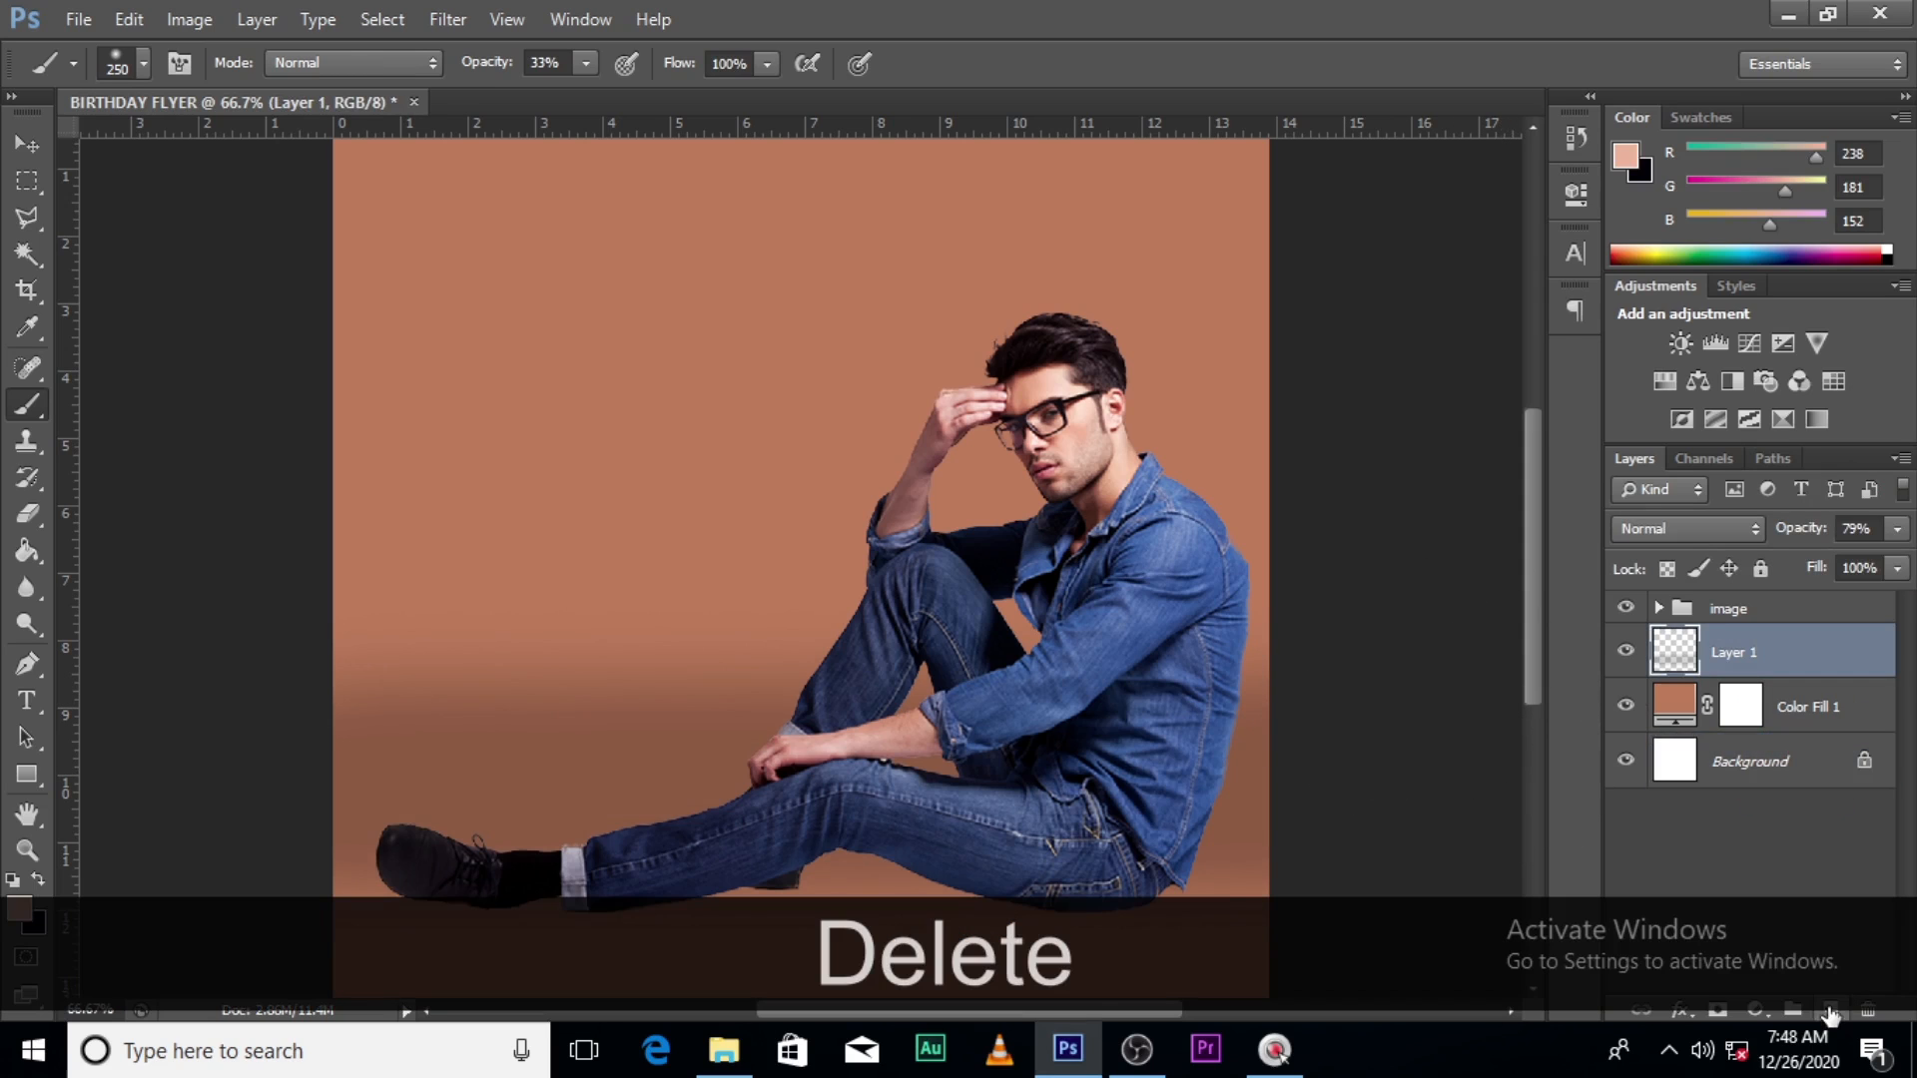
left_click(1830, 1010)
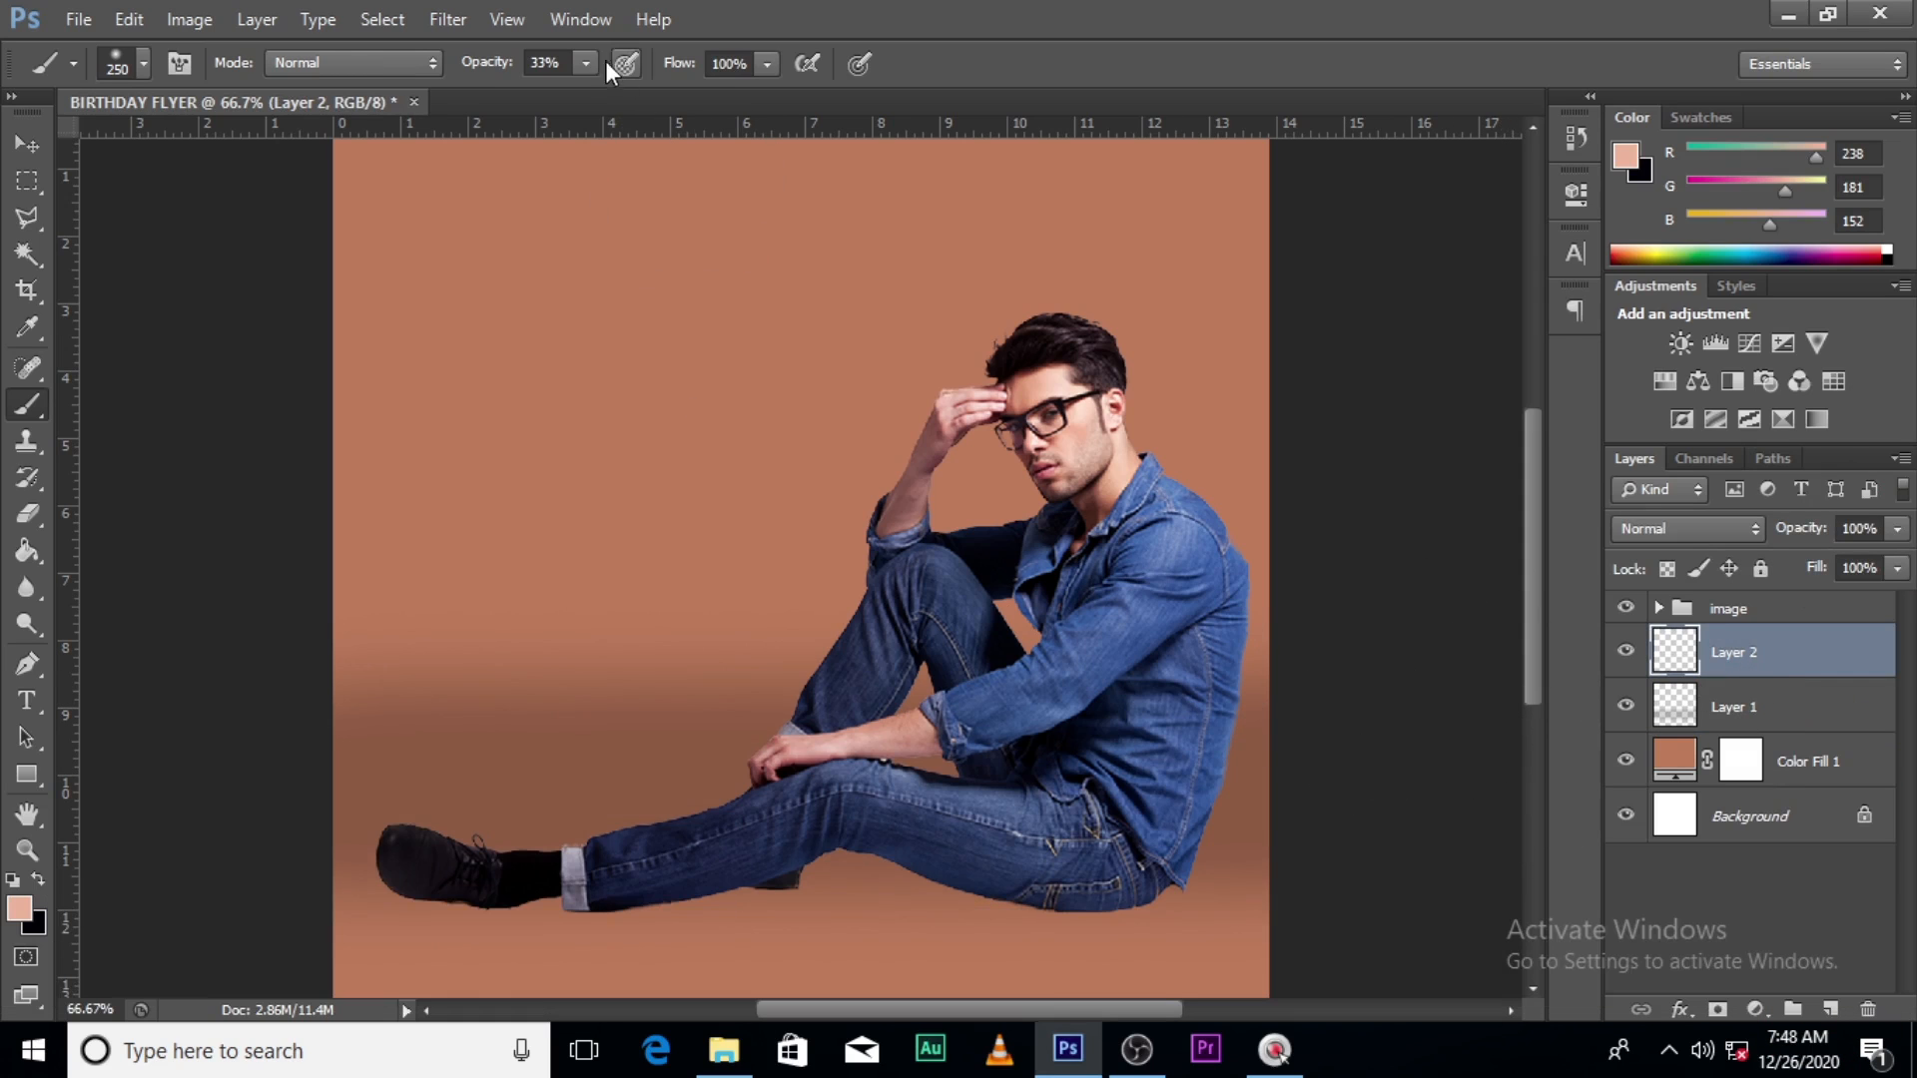
left_click(585, 63)
left_click(854, 65)
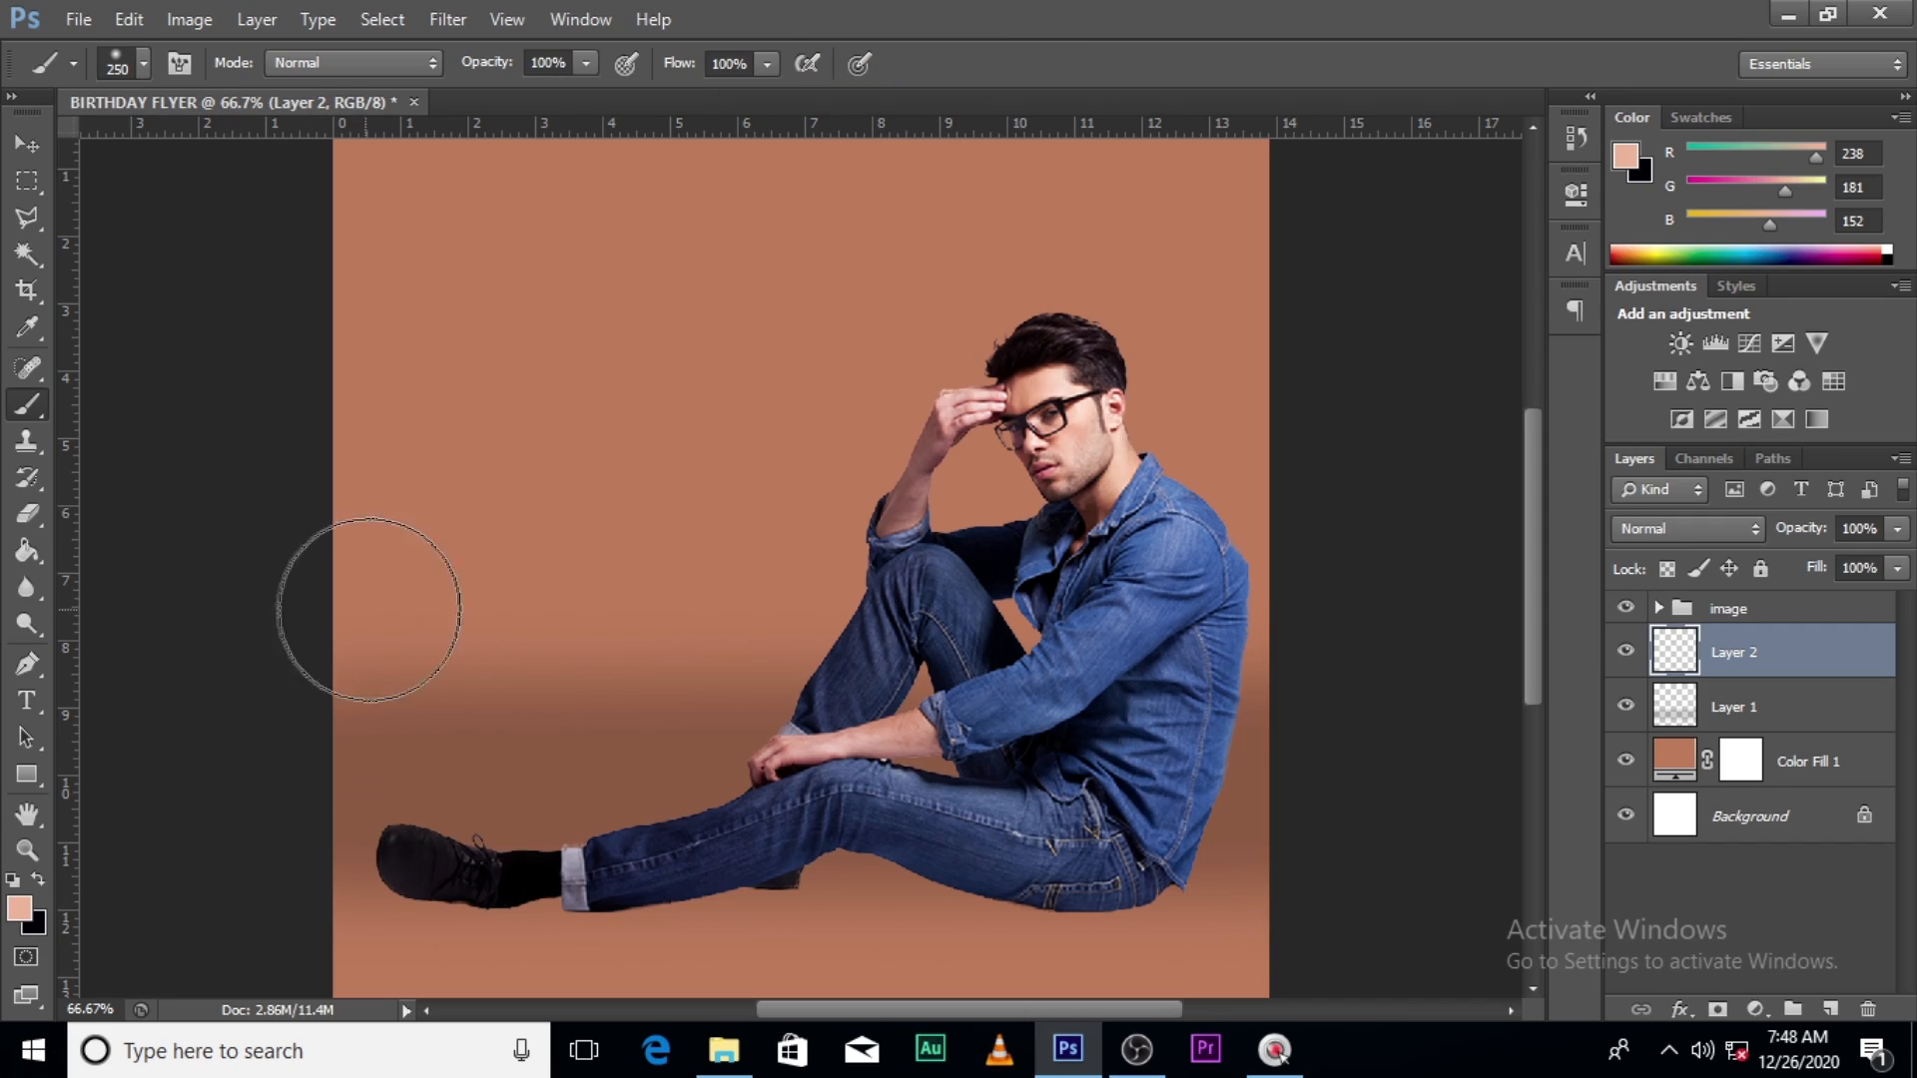
- Sample the tan background and lighten it to the peach painting colour e8b9a1
key("alt")
key("alt")
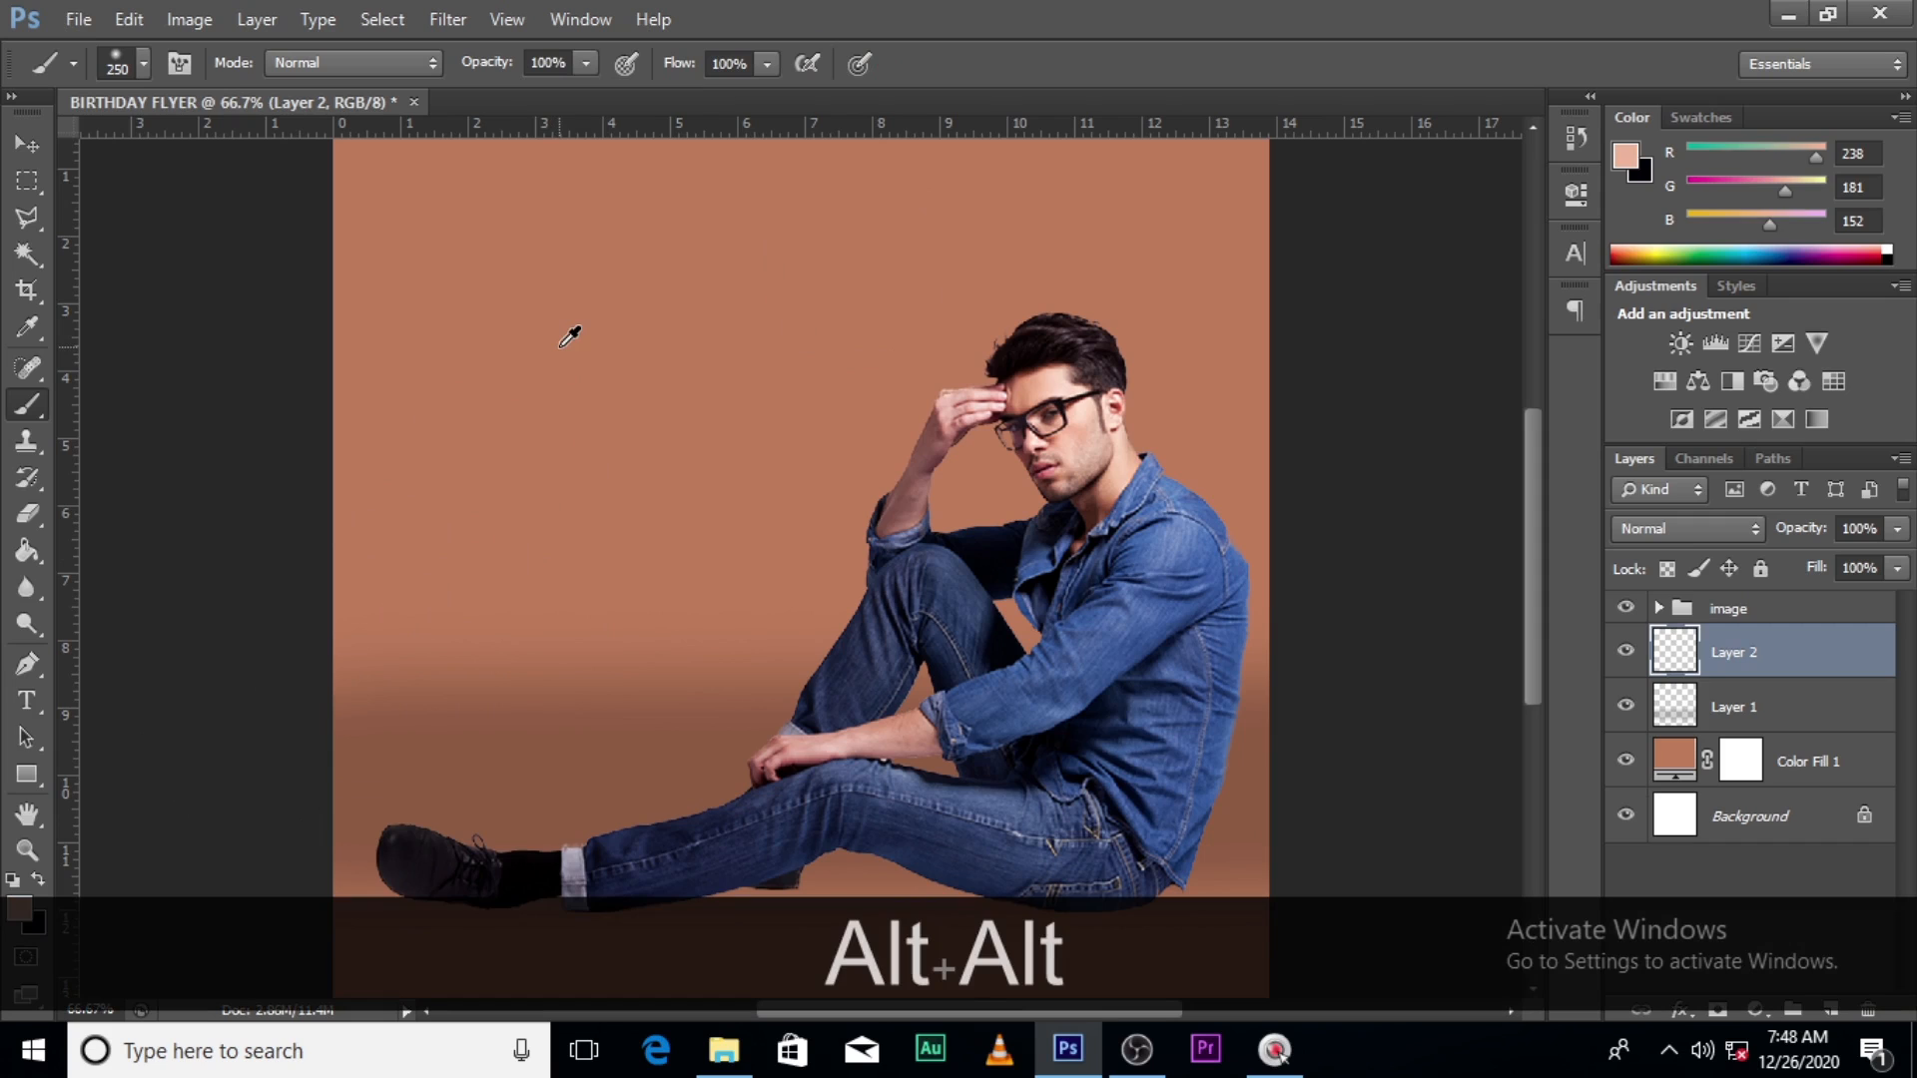
left_click(570, 336, "alt")
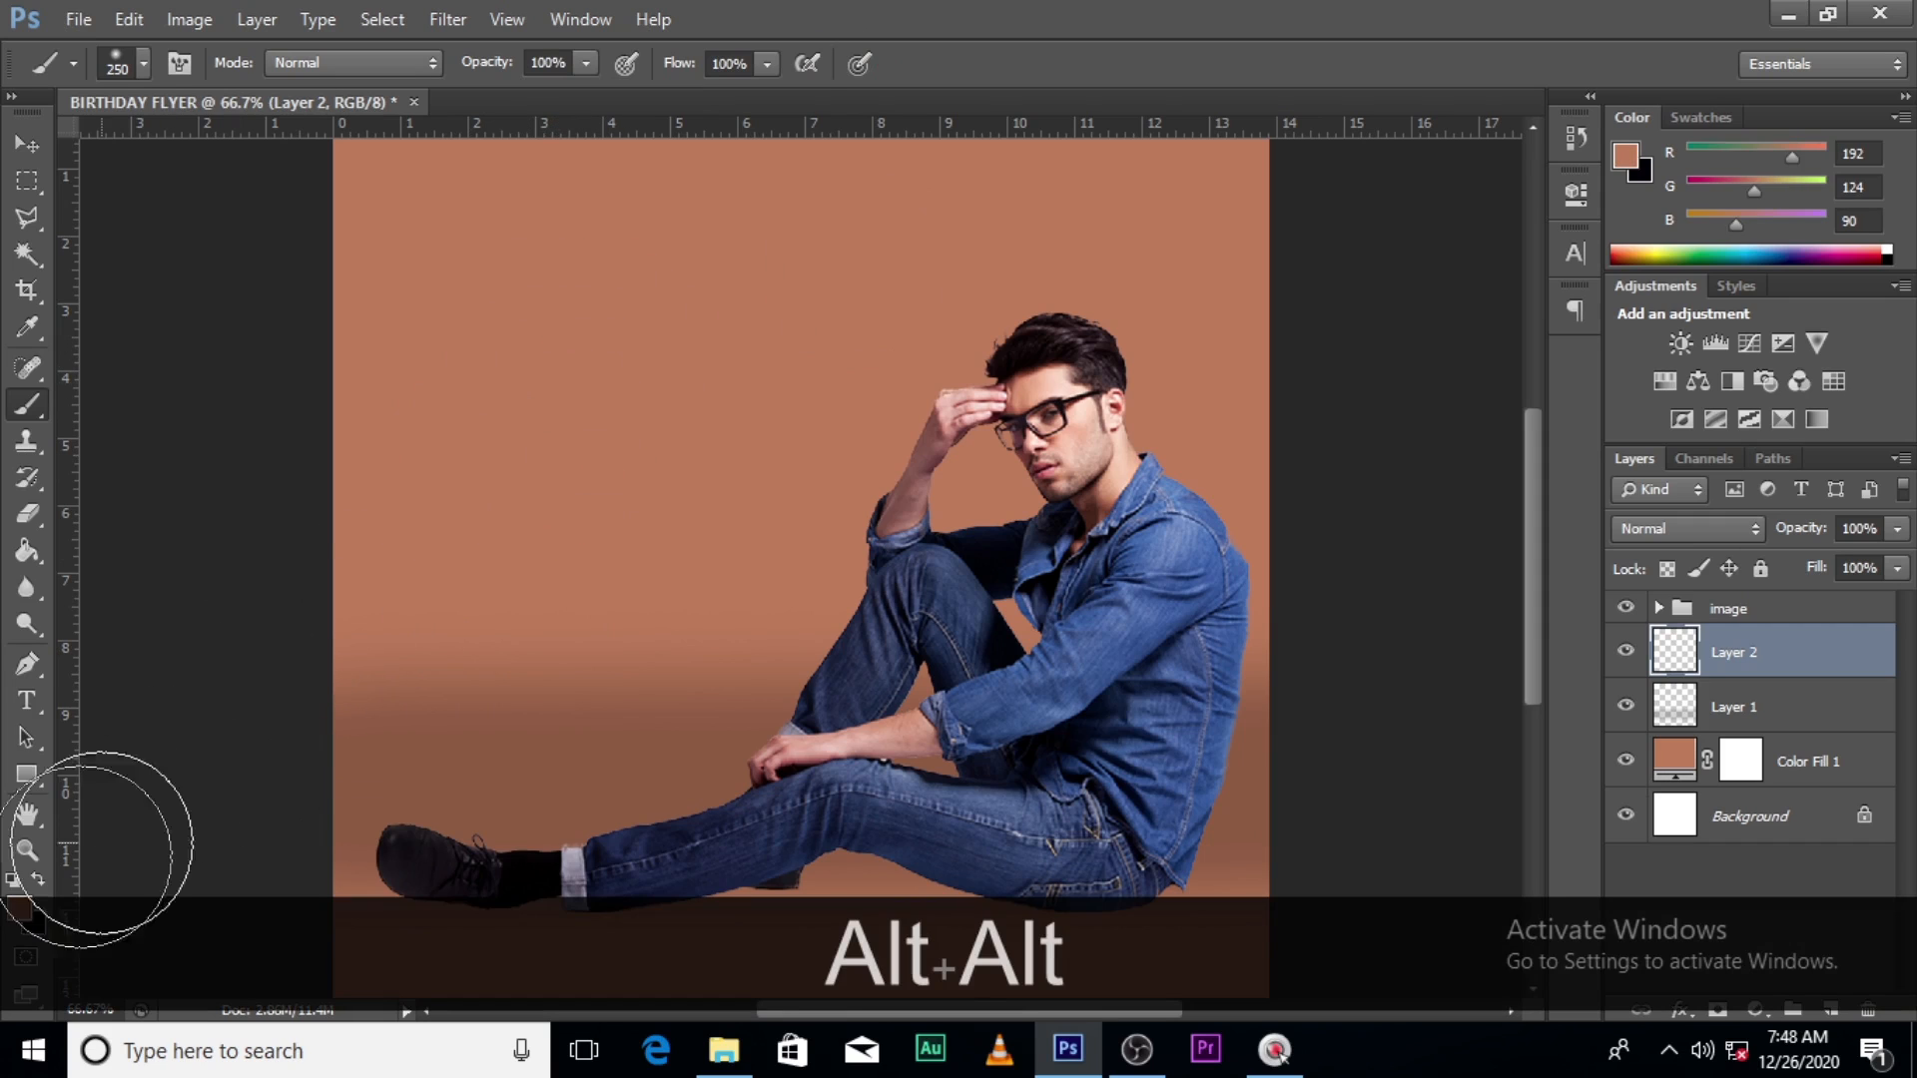
left_click(18, 909)
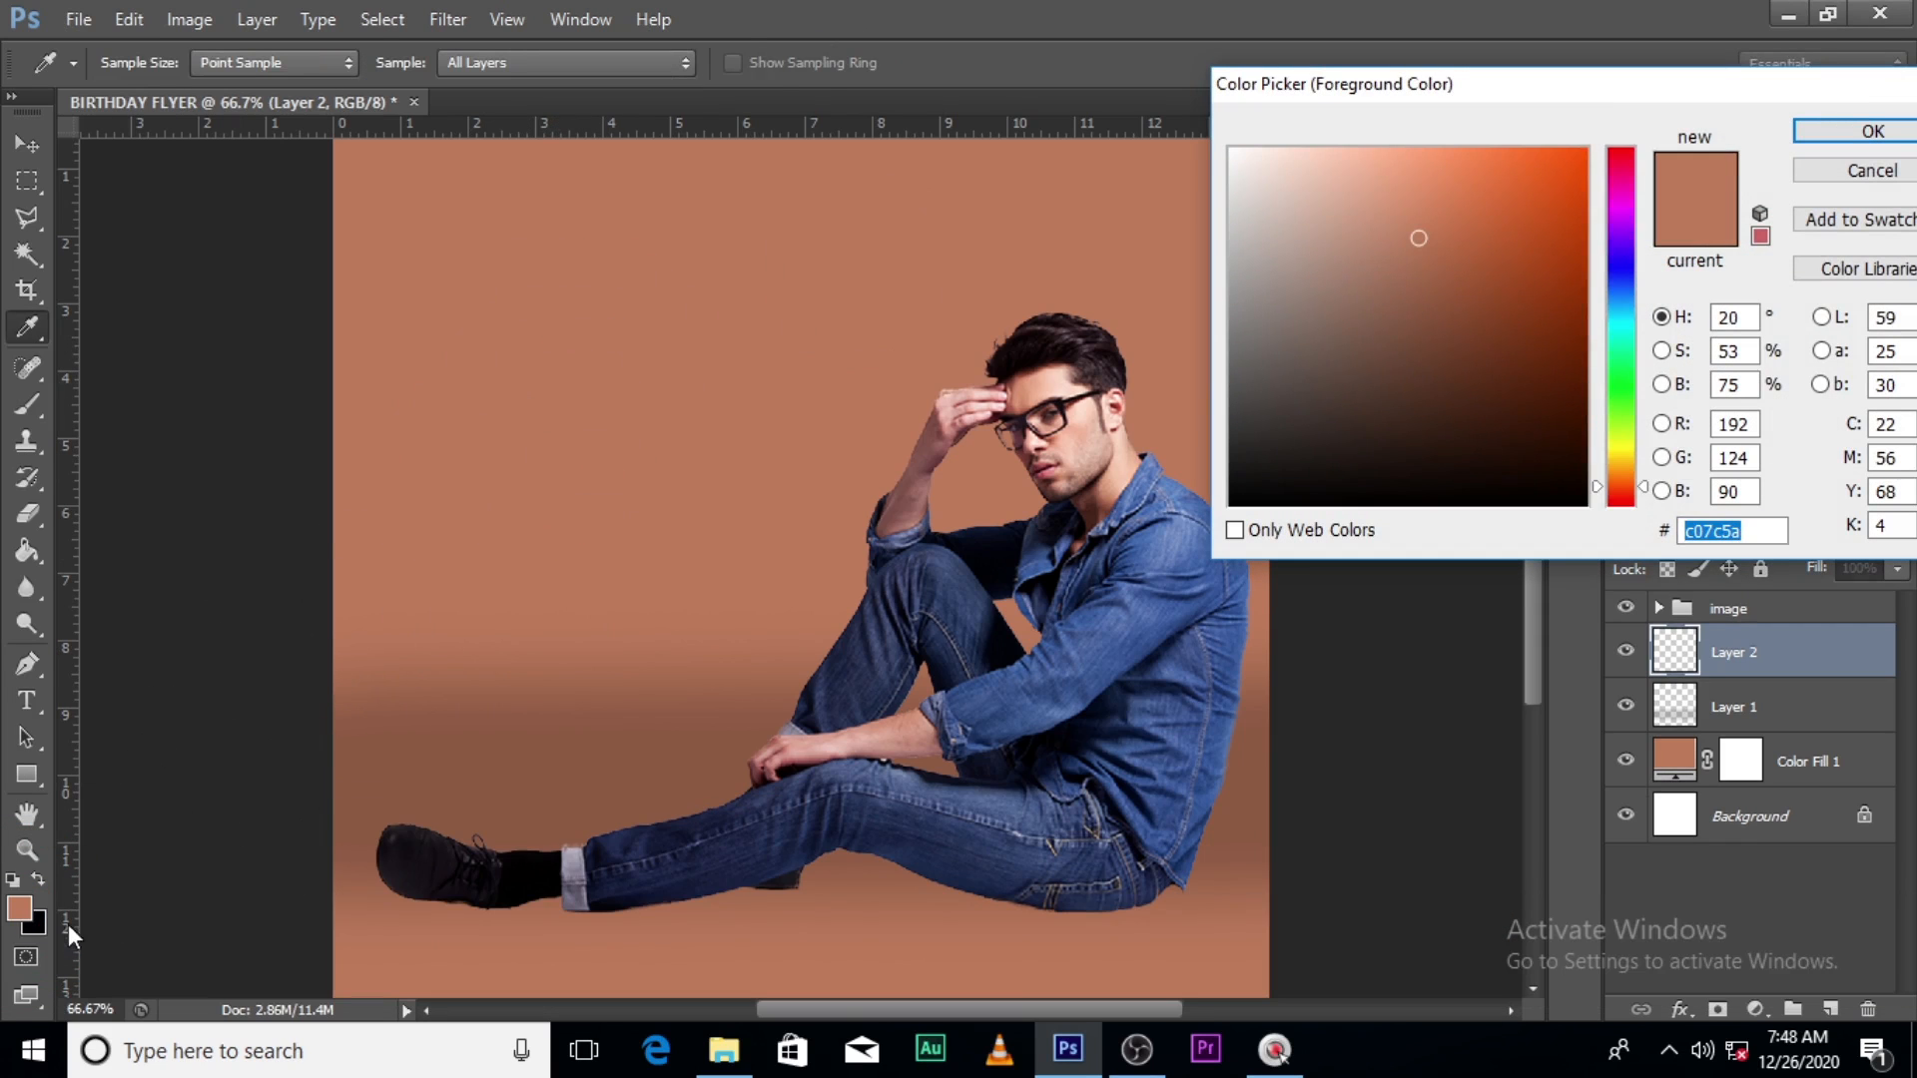
left_click(1314, 163)
left_click(1339, 179)
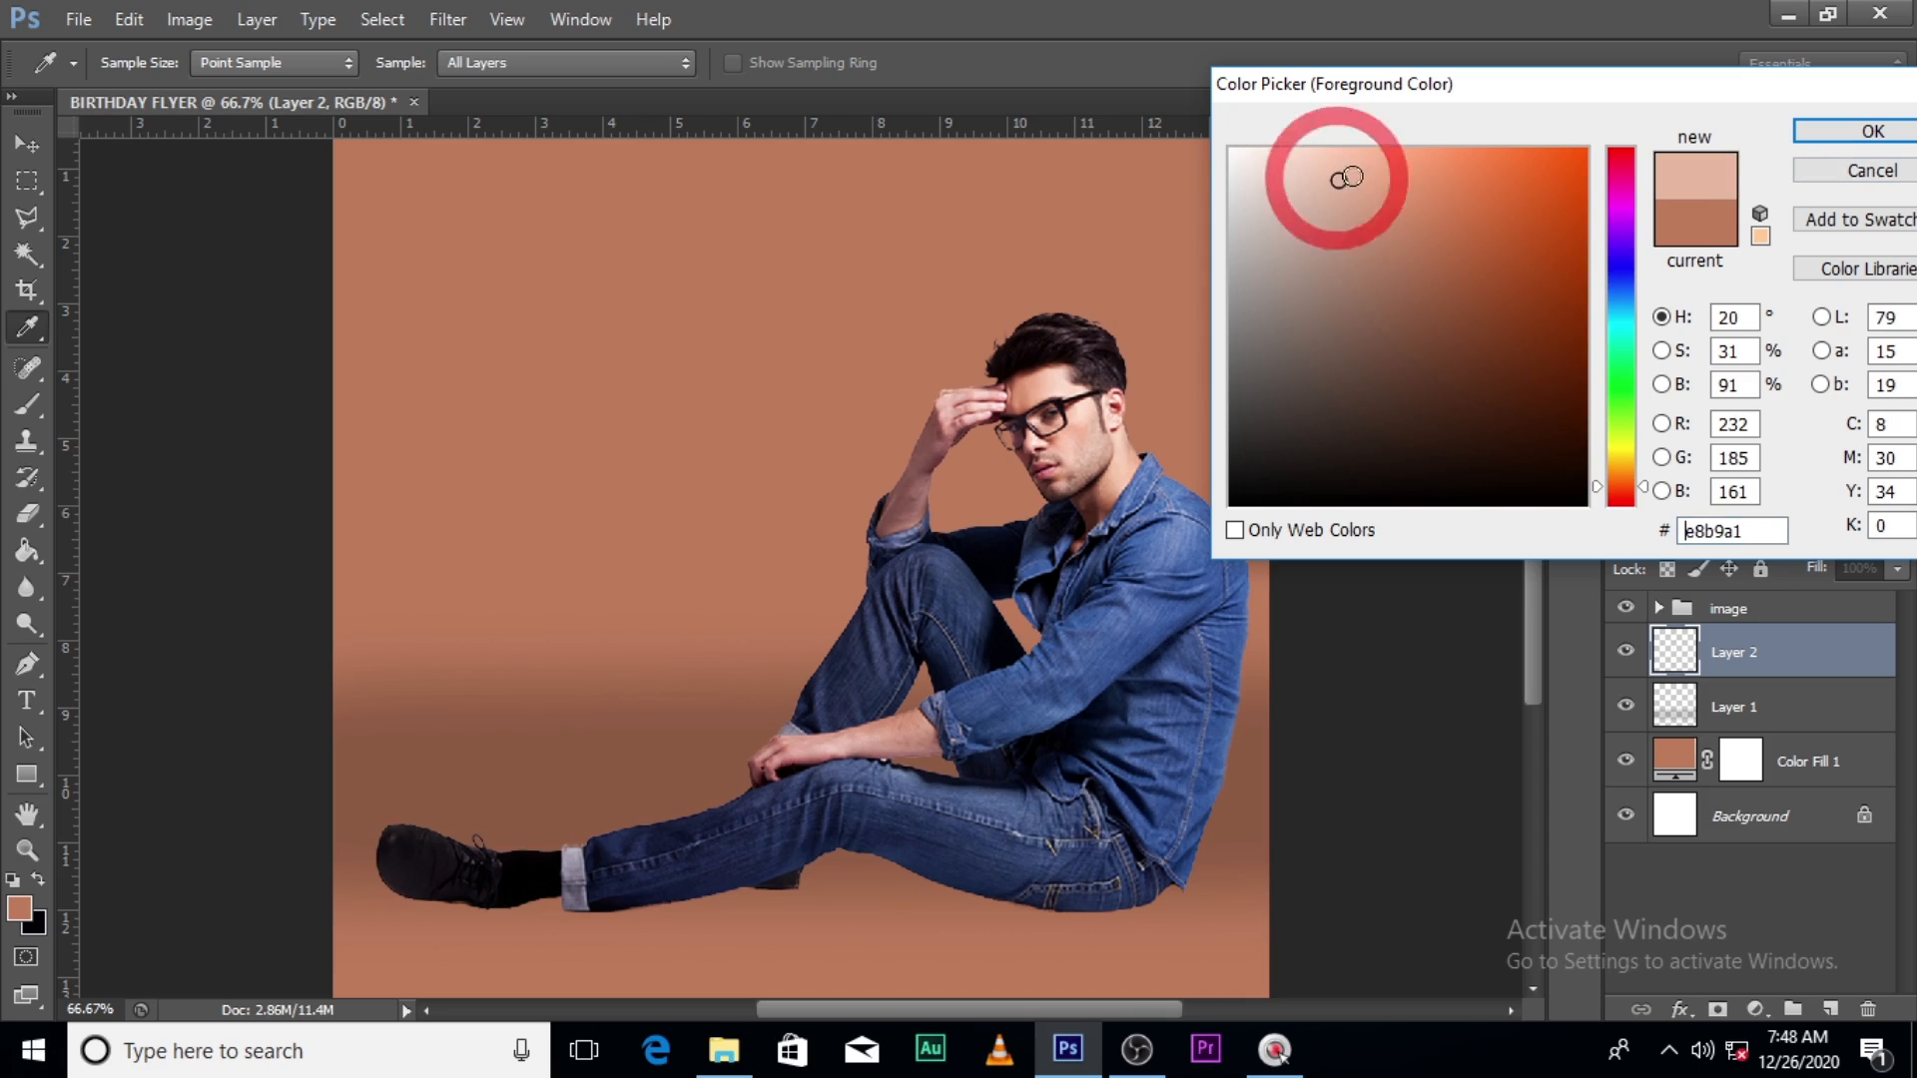
left_click(1873, 131)
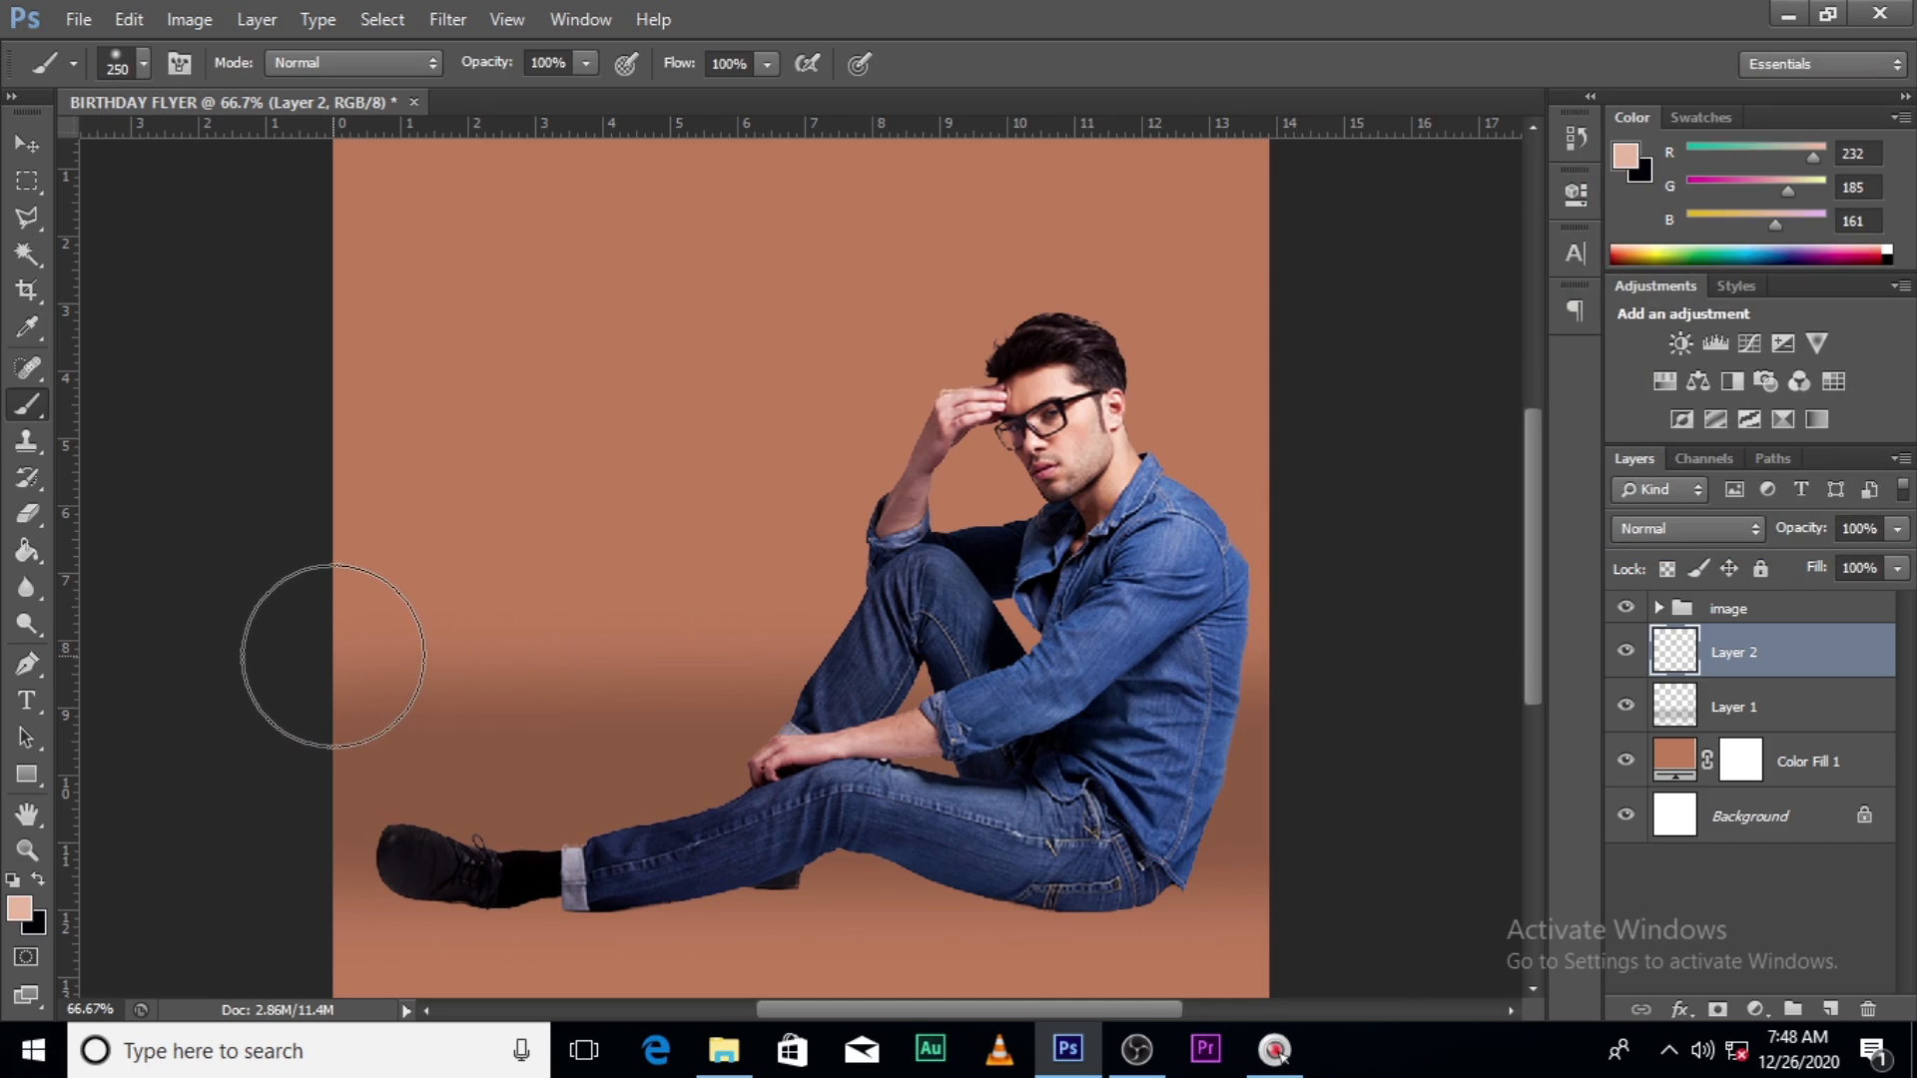
- Brush a soft peach band across the background on Layer 2
left_click(334, 656)
left_click(1447, 599, "shift")
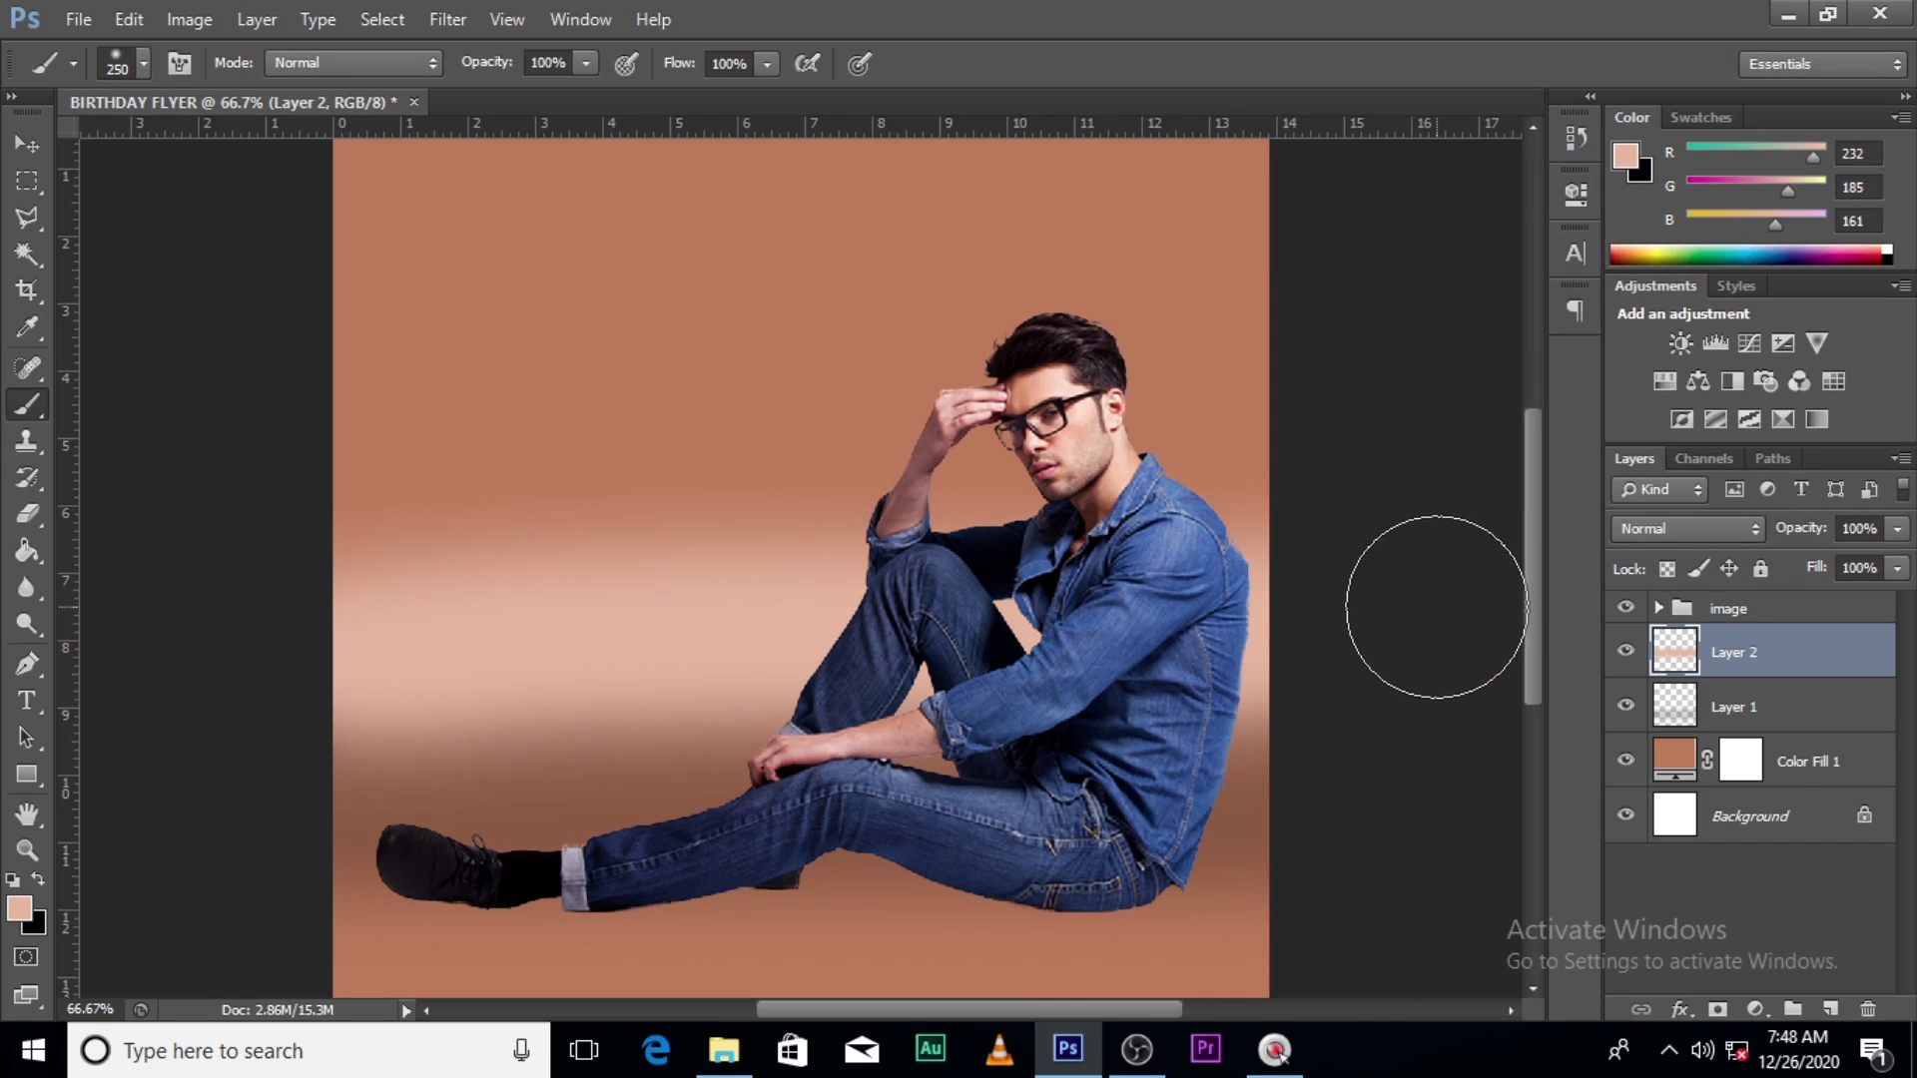
key("ctrl+z")
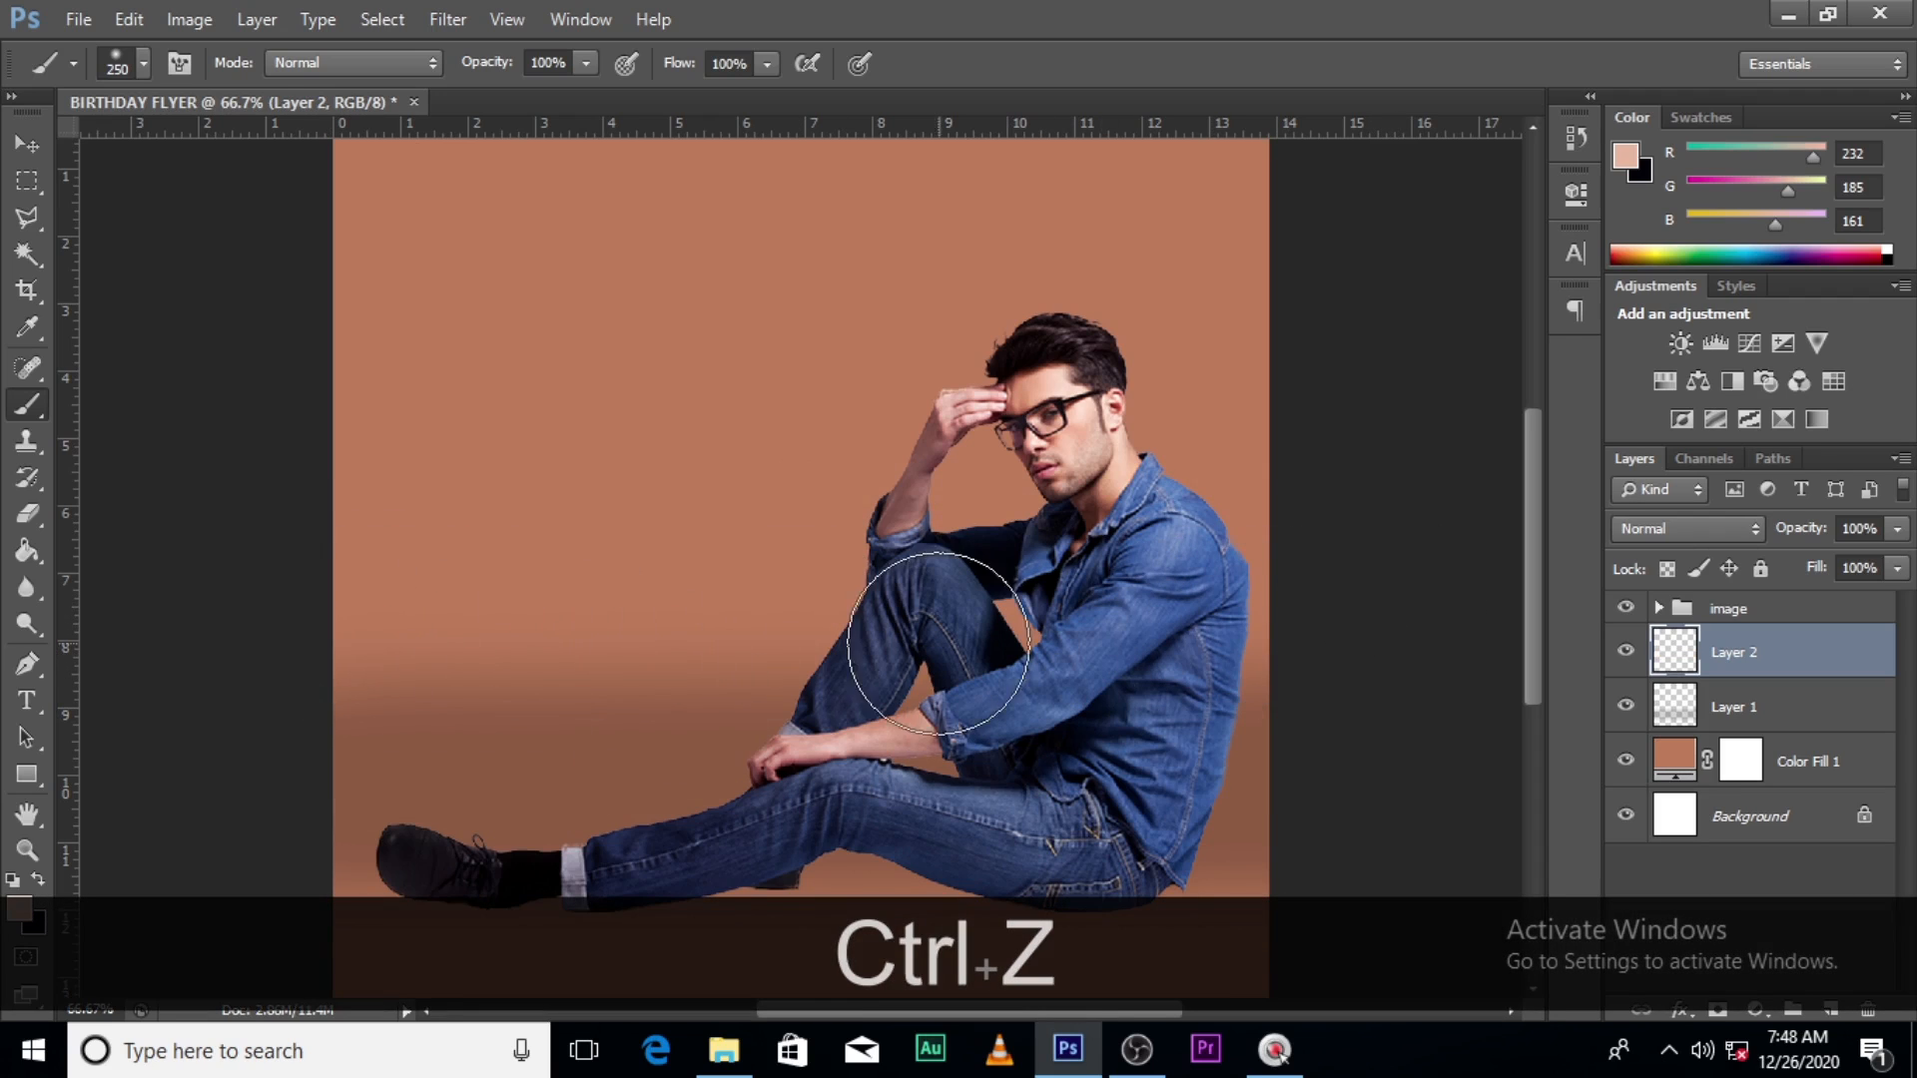
left_click(345, 651)
left_click(1458, 639, "shift")
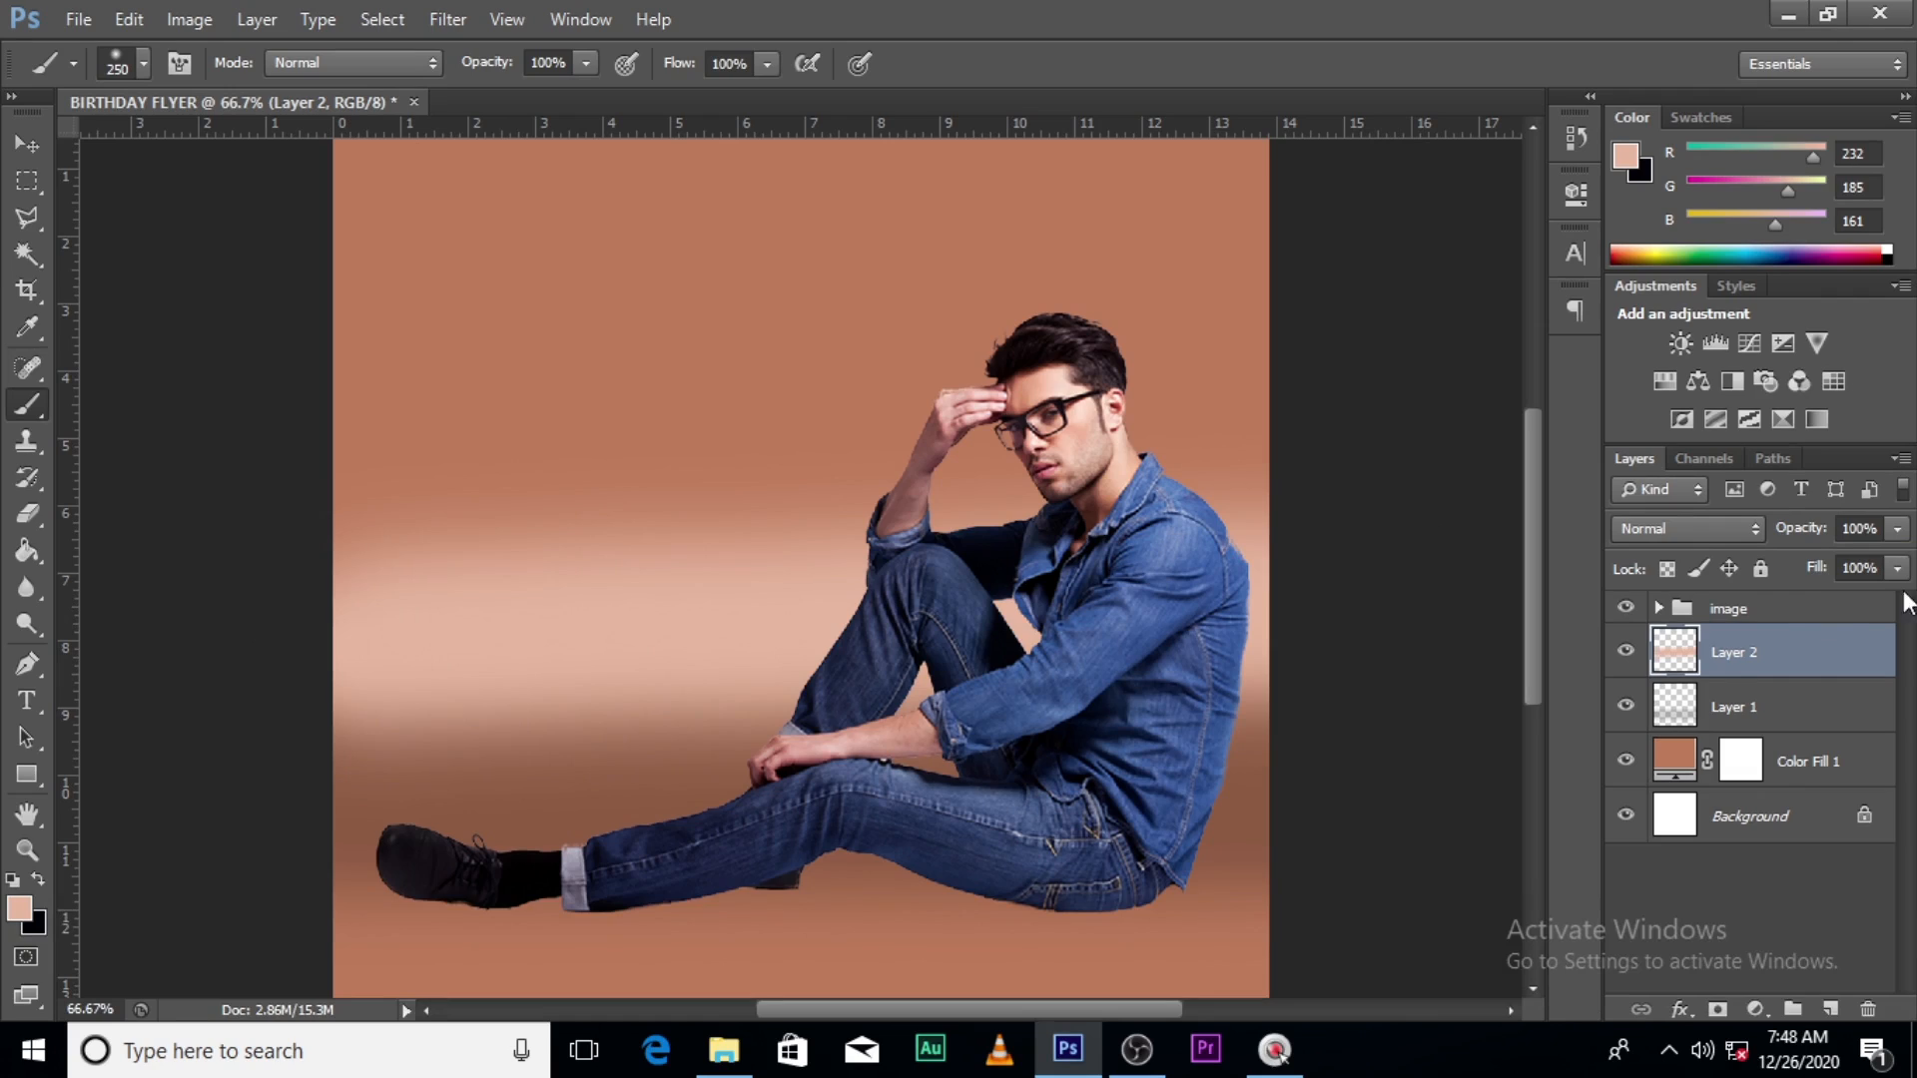
left_click(1751, 659)
- Set Layer 2 to Multiply blend mode at 36% opacity
left_click(1704, 534)
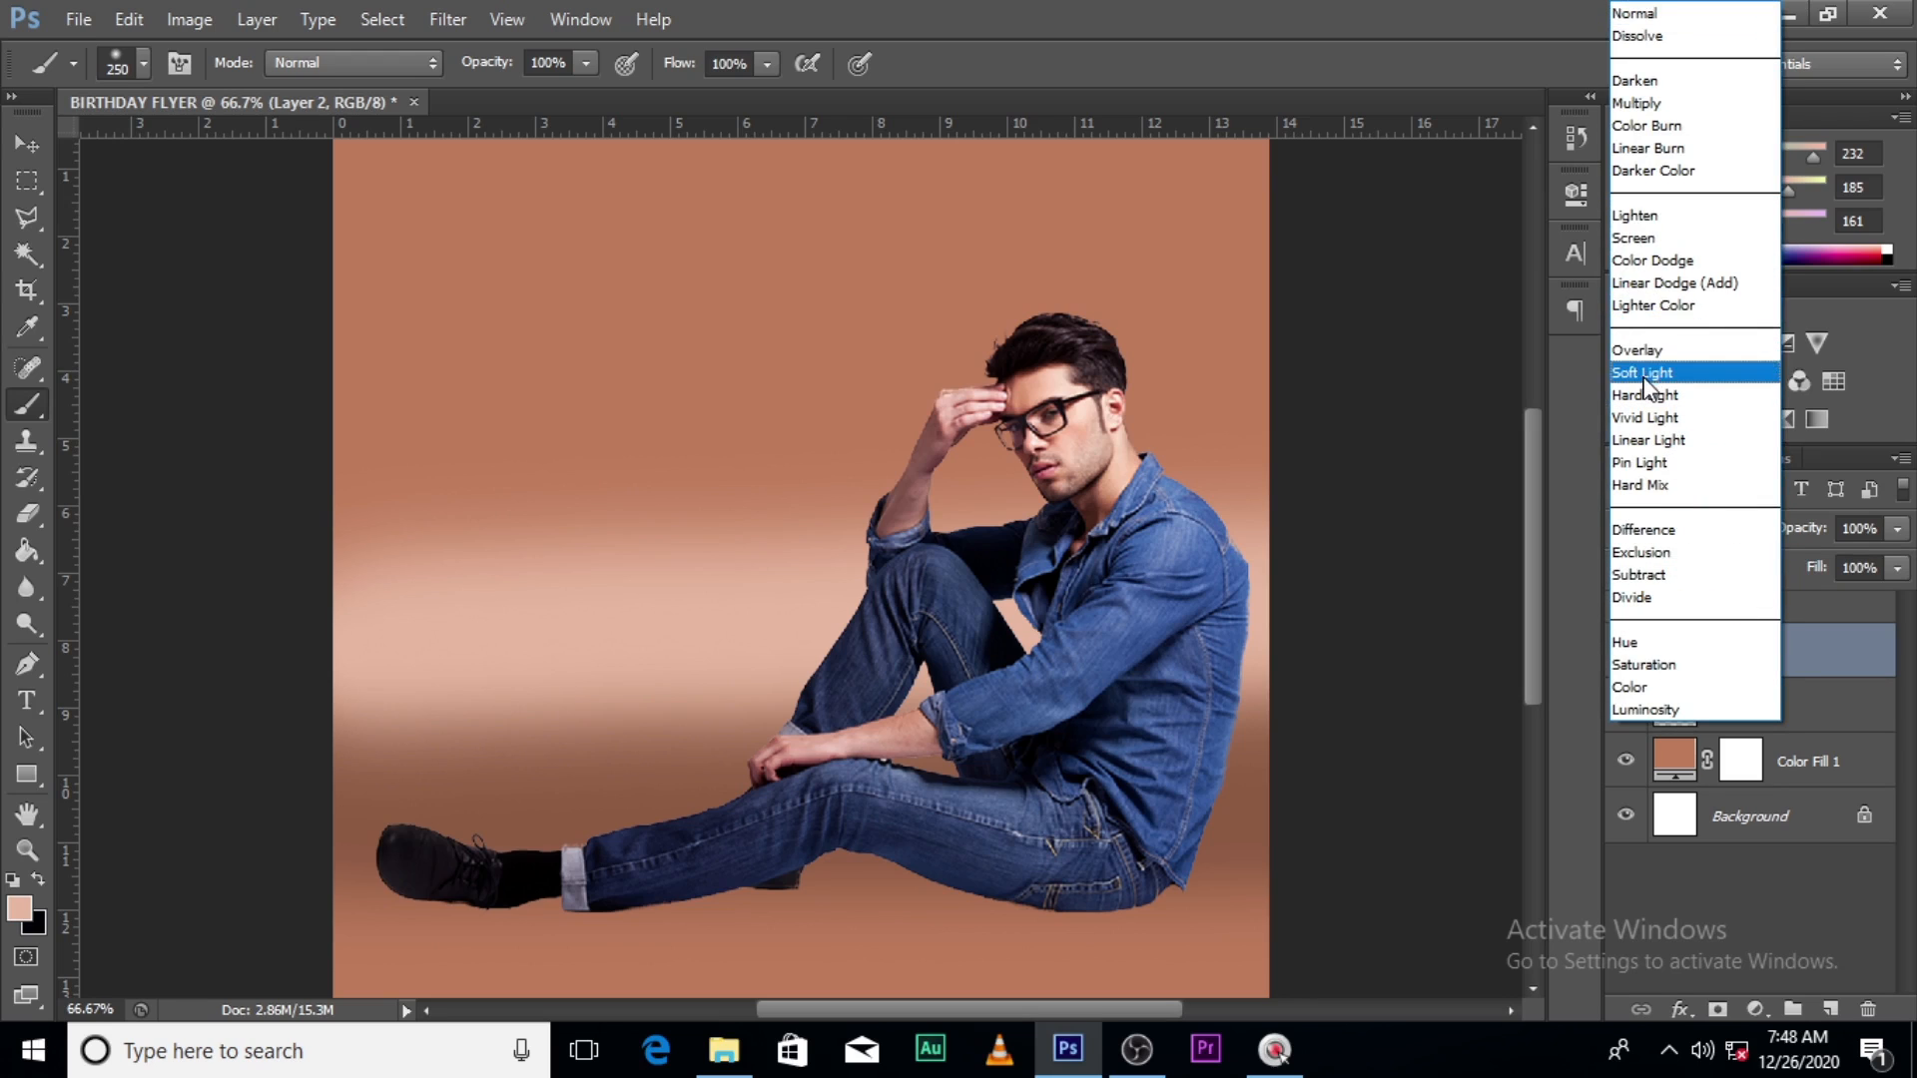
left_click(1638, 100)
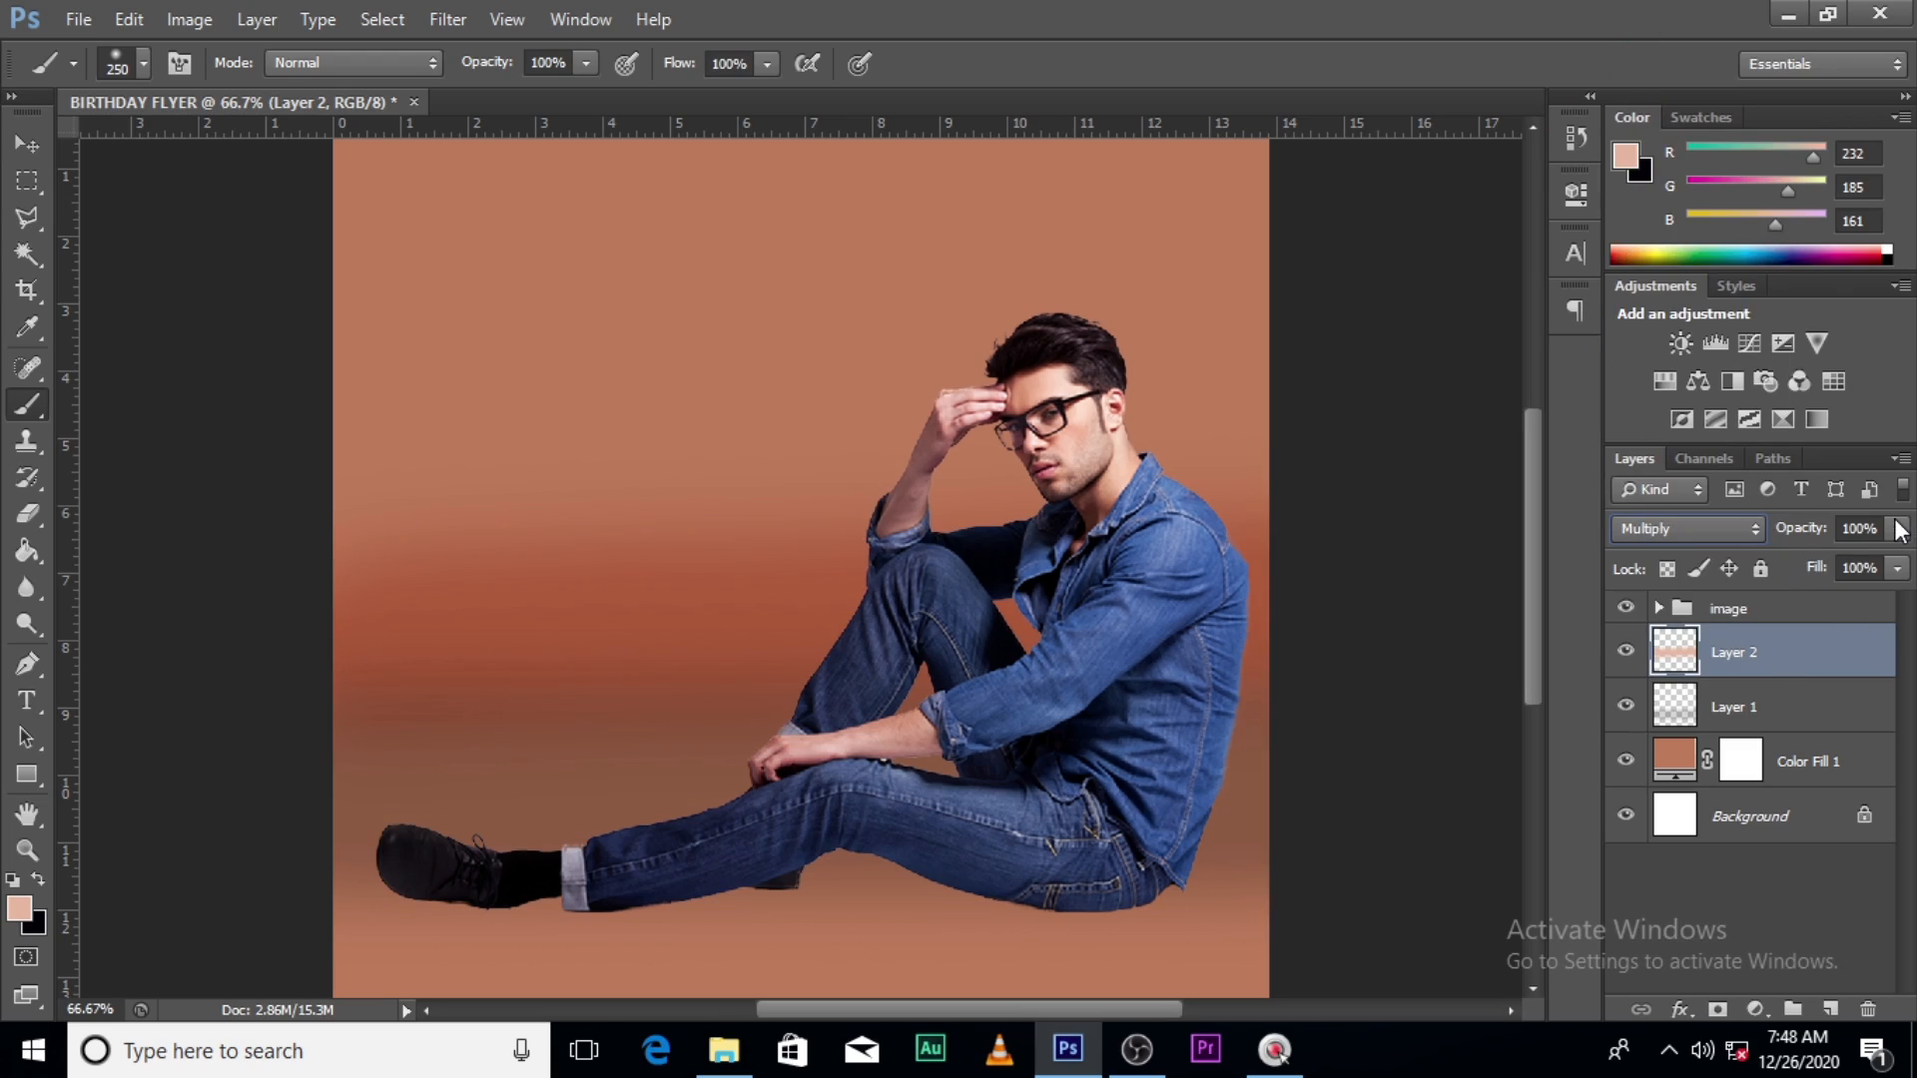
left_click(1757, 727)
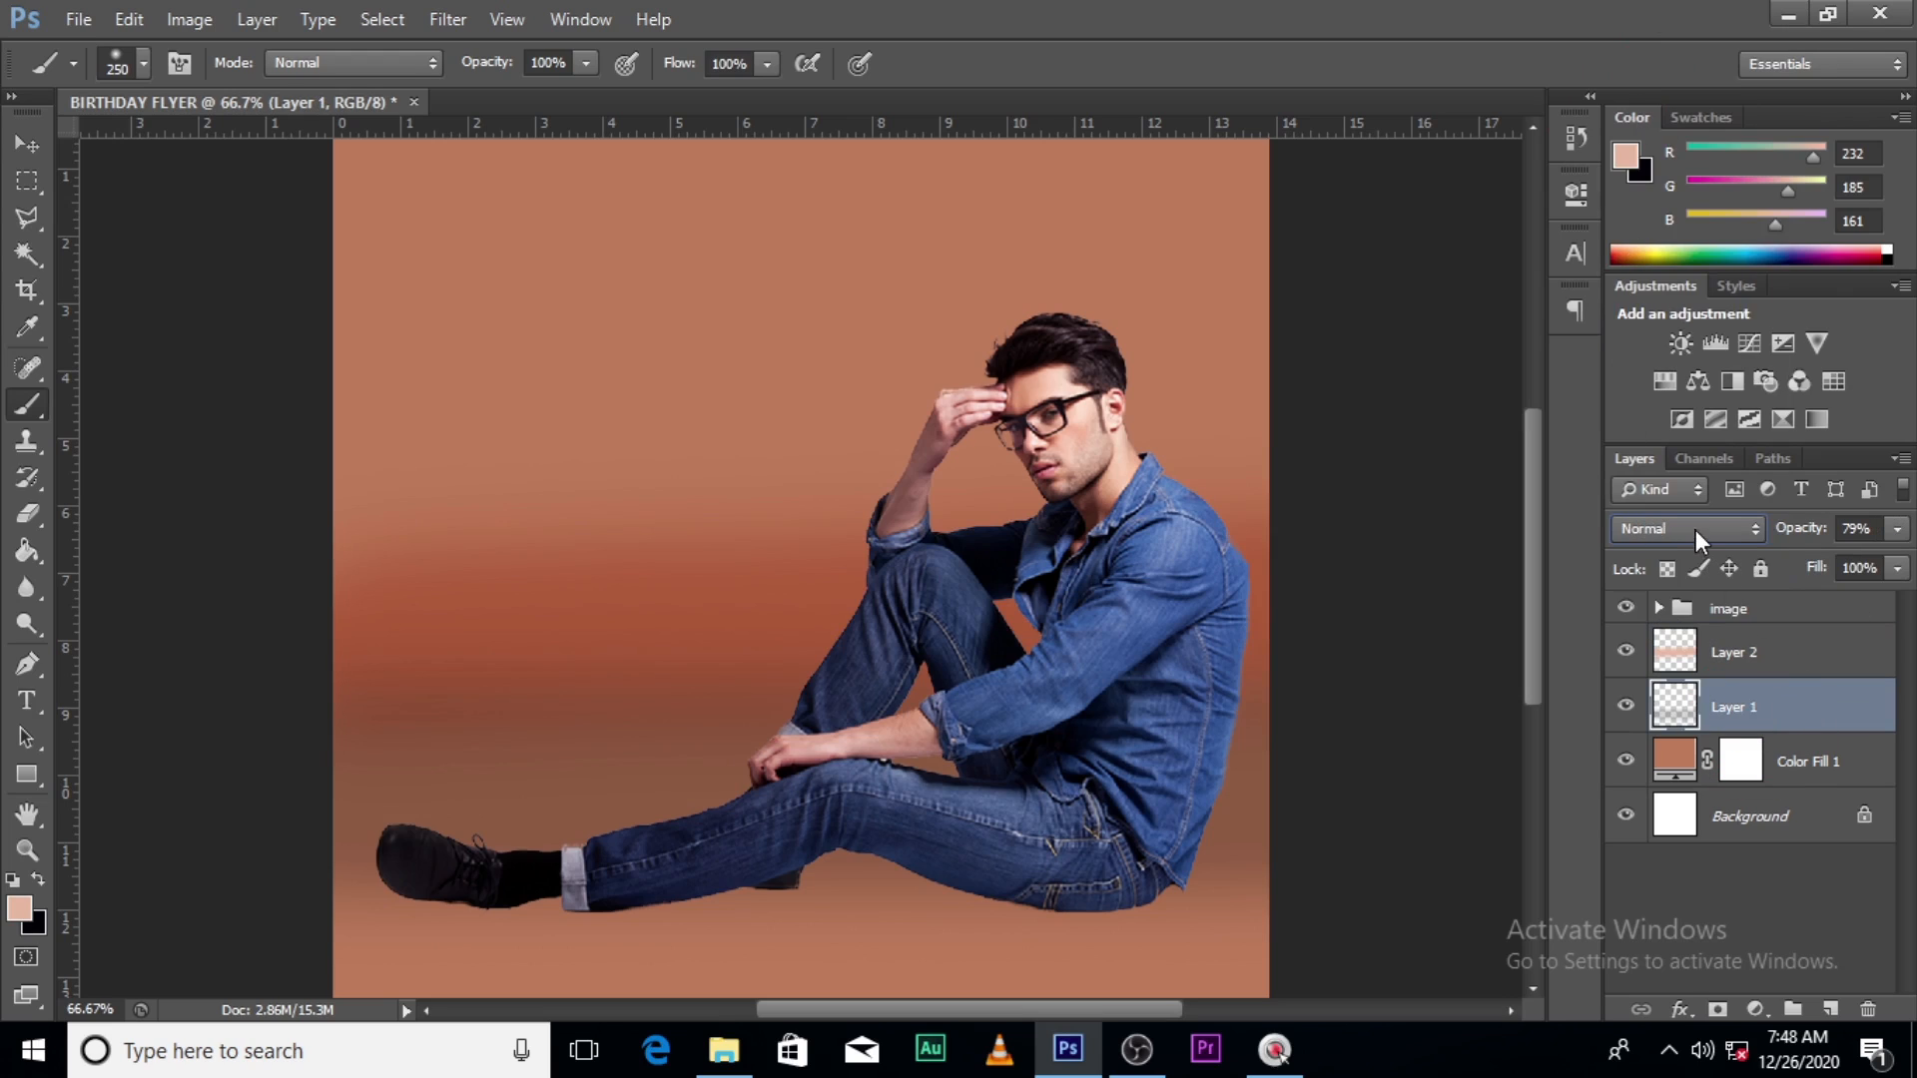
left_click(1757, 654)
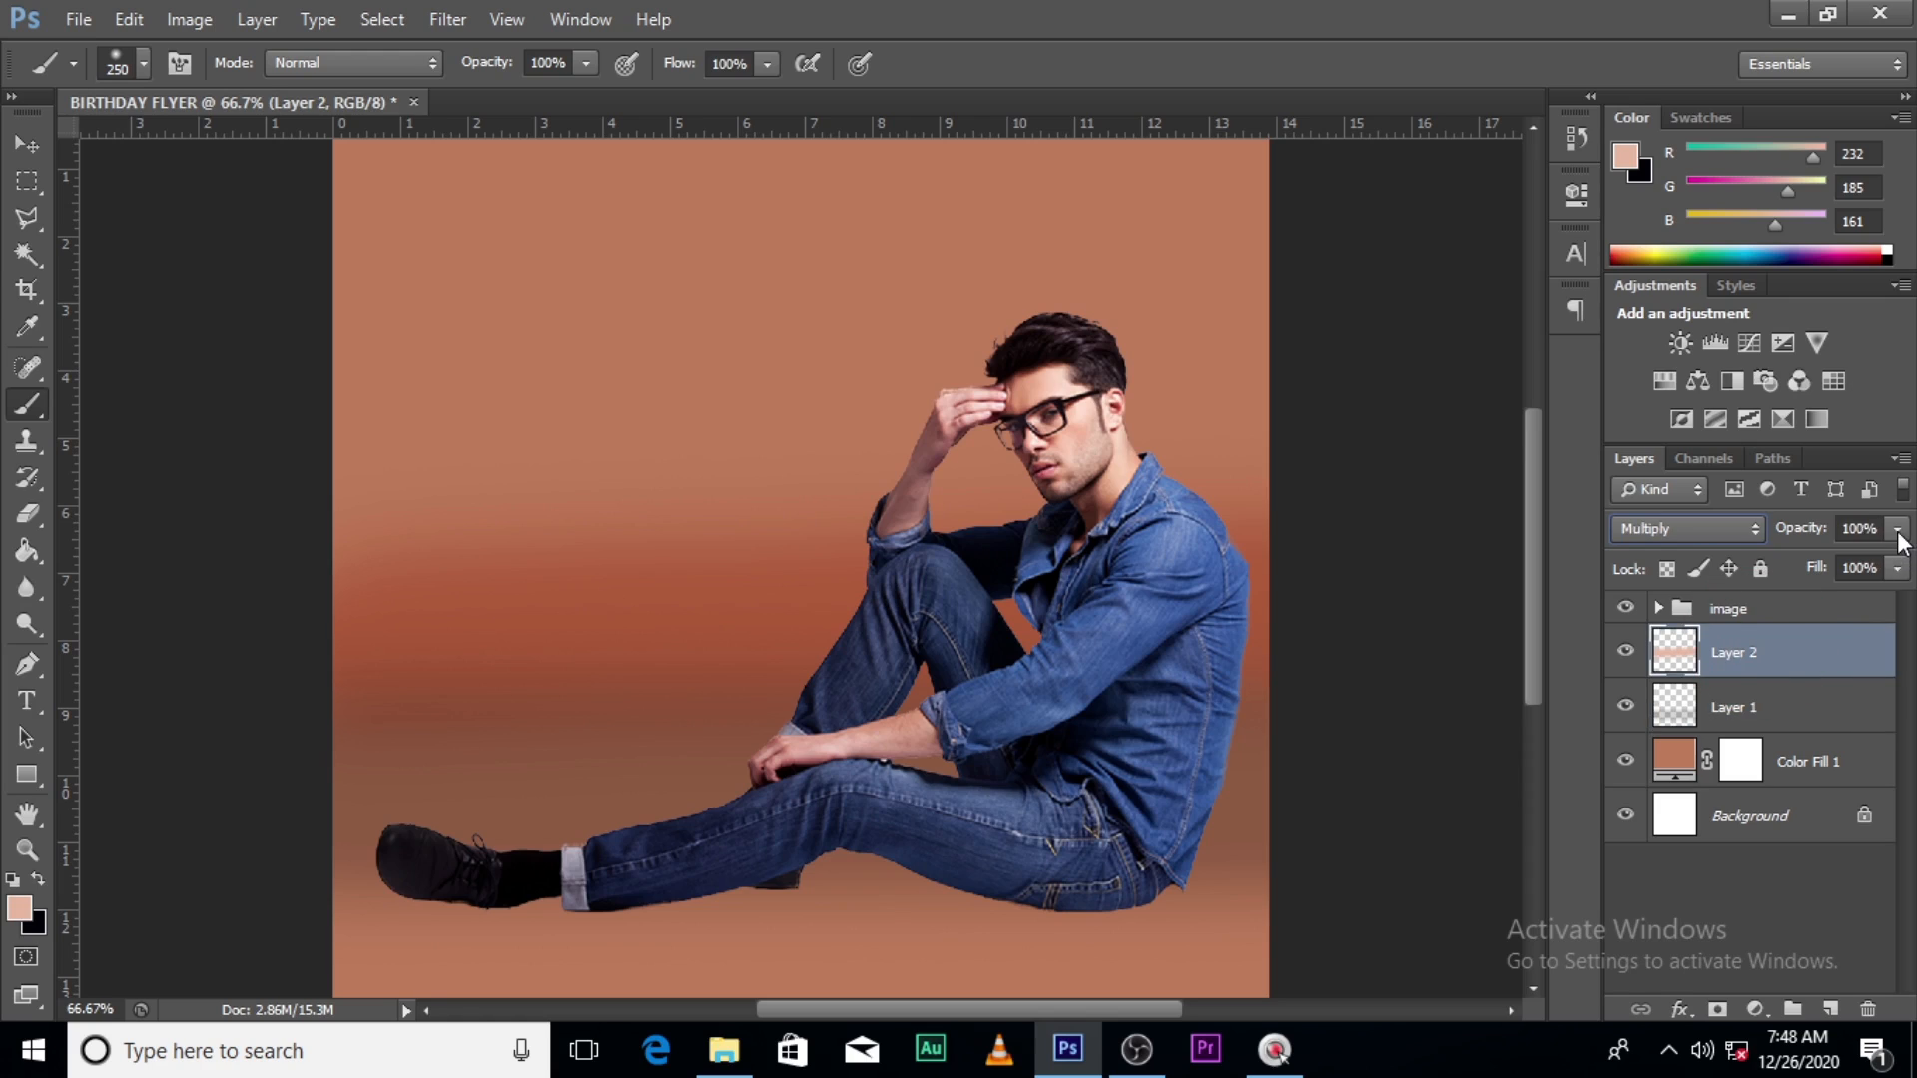
left_click_drag(1898, 532, 1842, 576)
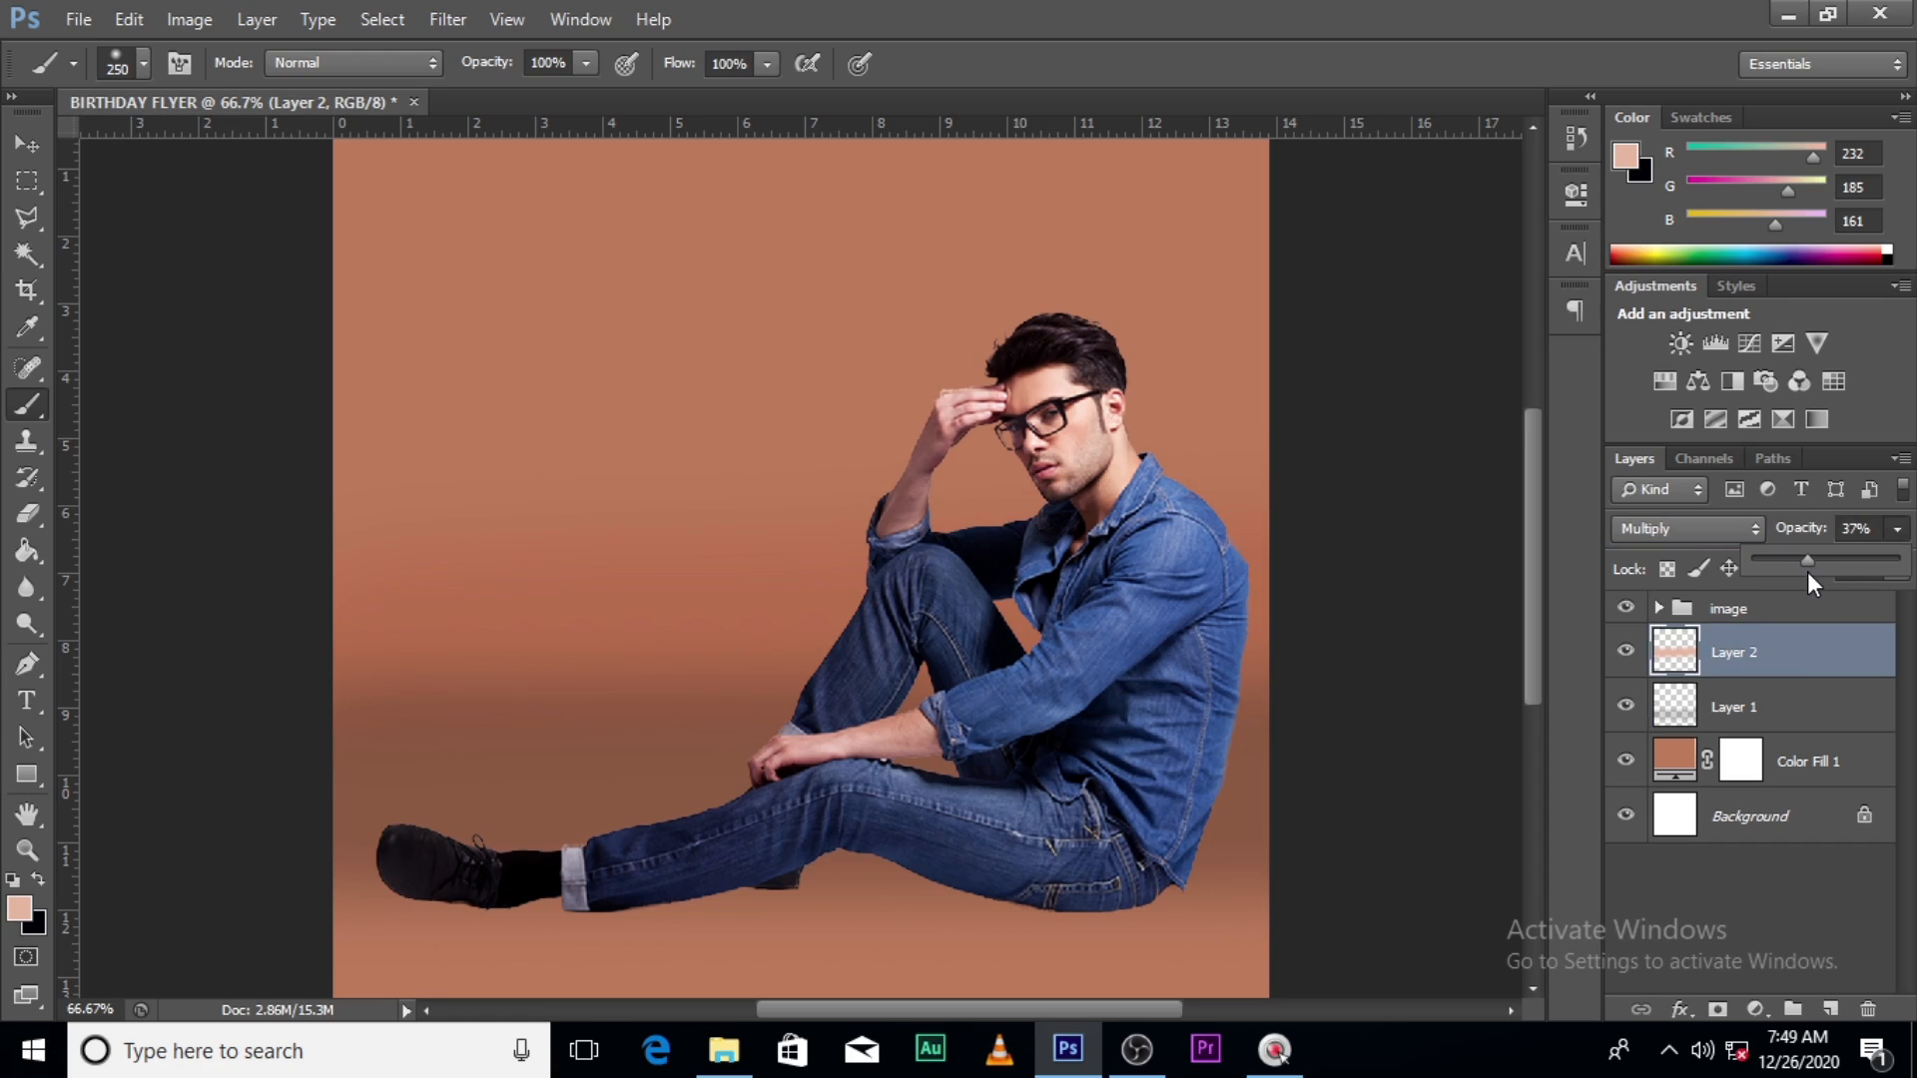
left_click(1797, 562)
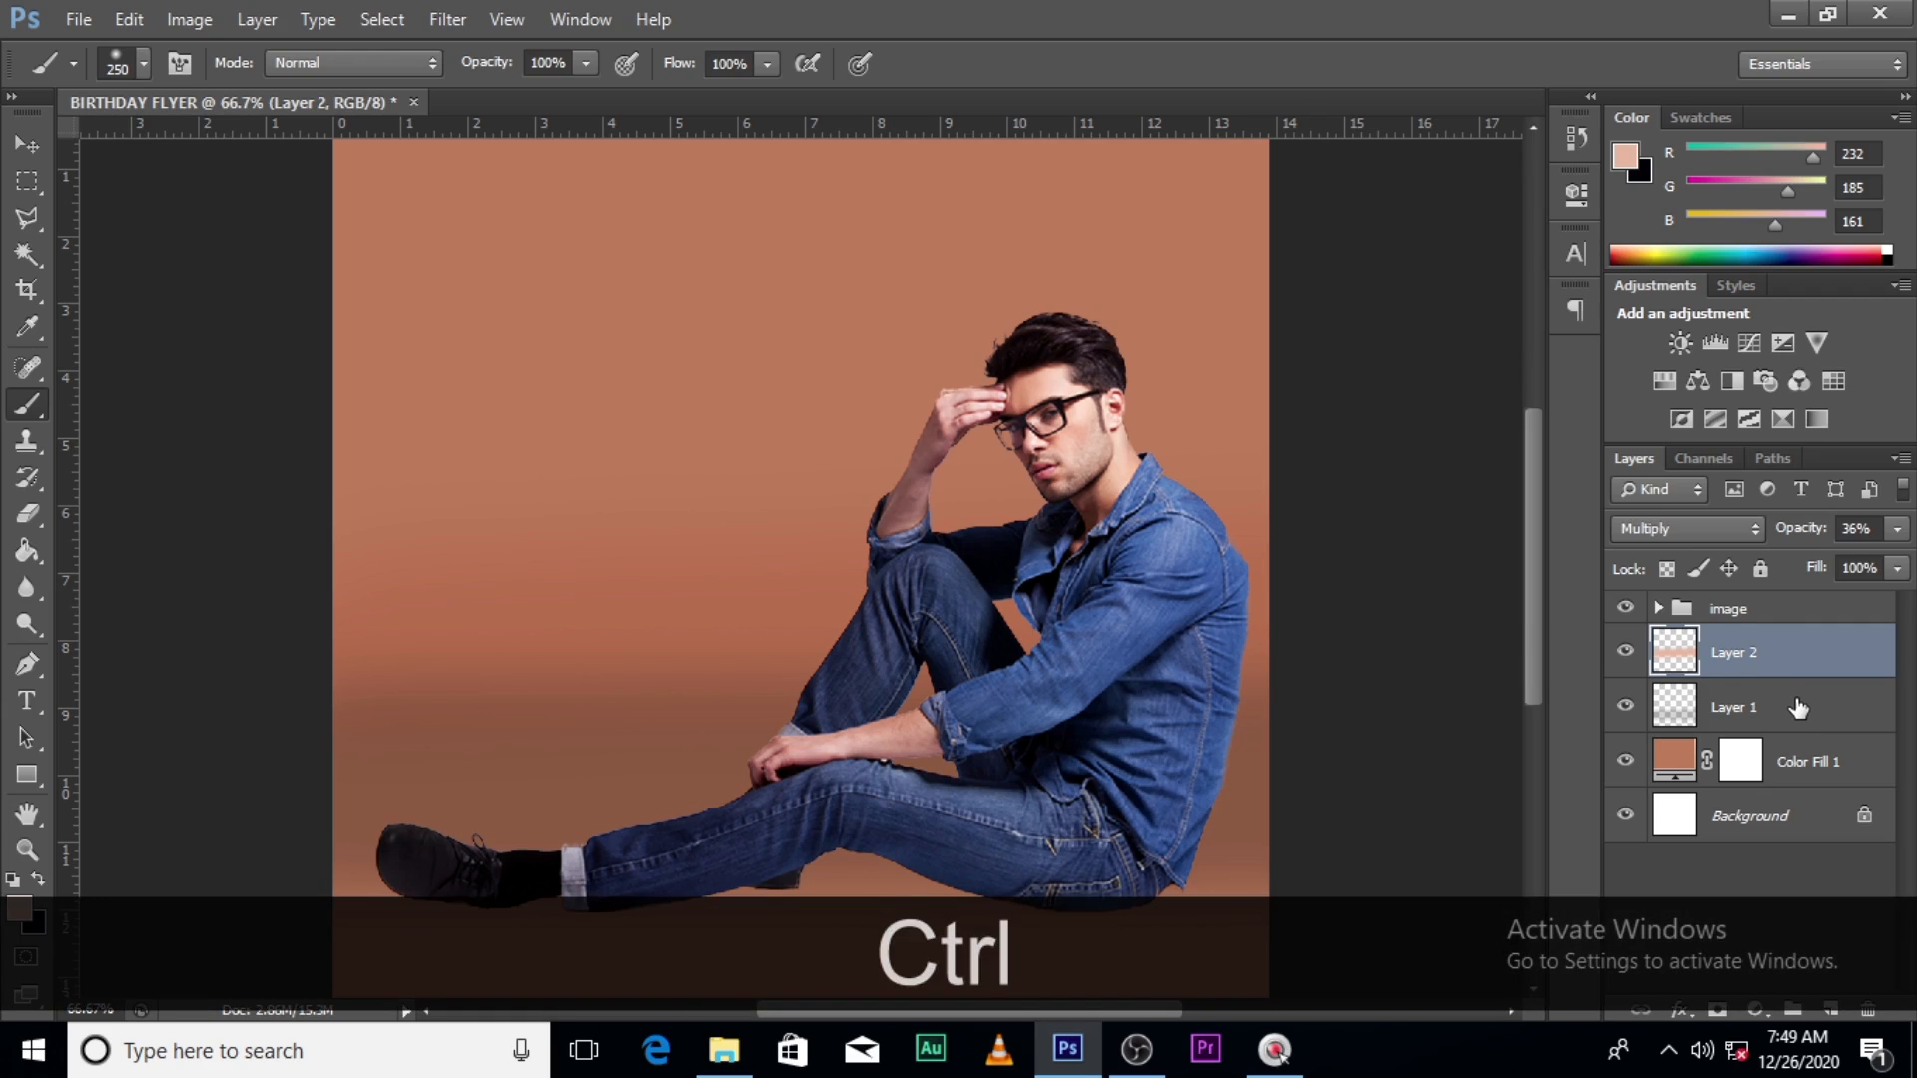
- Apply the same Gaussian Blur to the peach band and the Layer 1 shadow
key("ctrl+b")
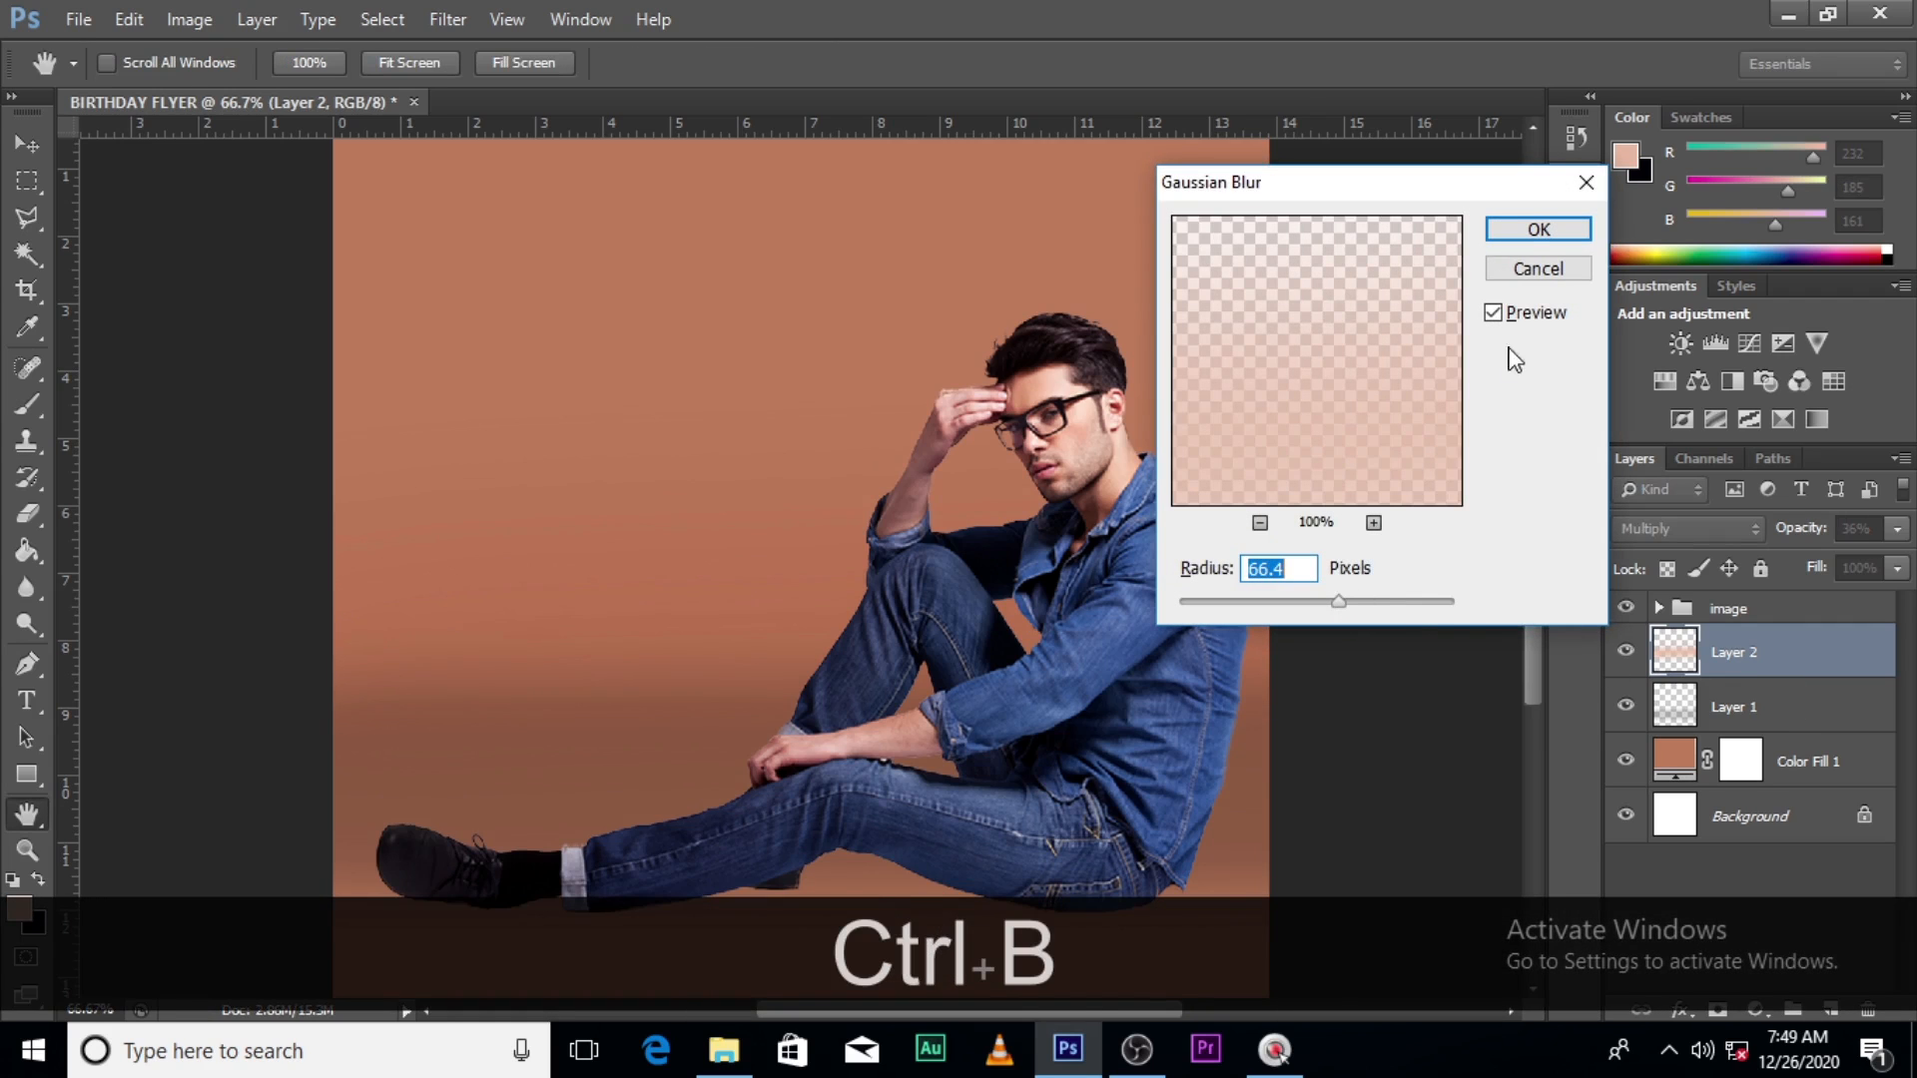
left_click(1539, 229)
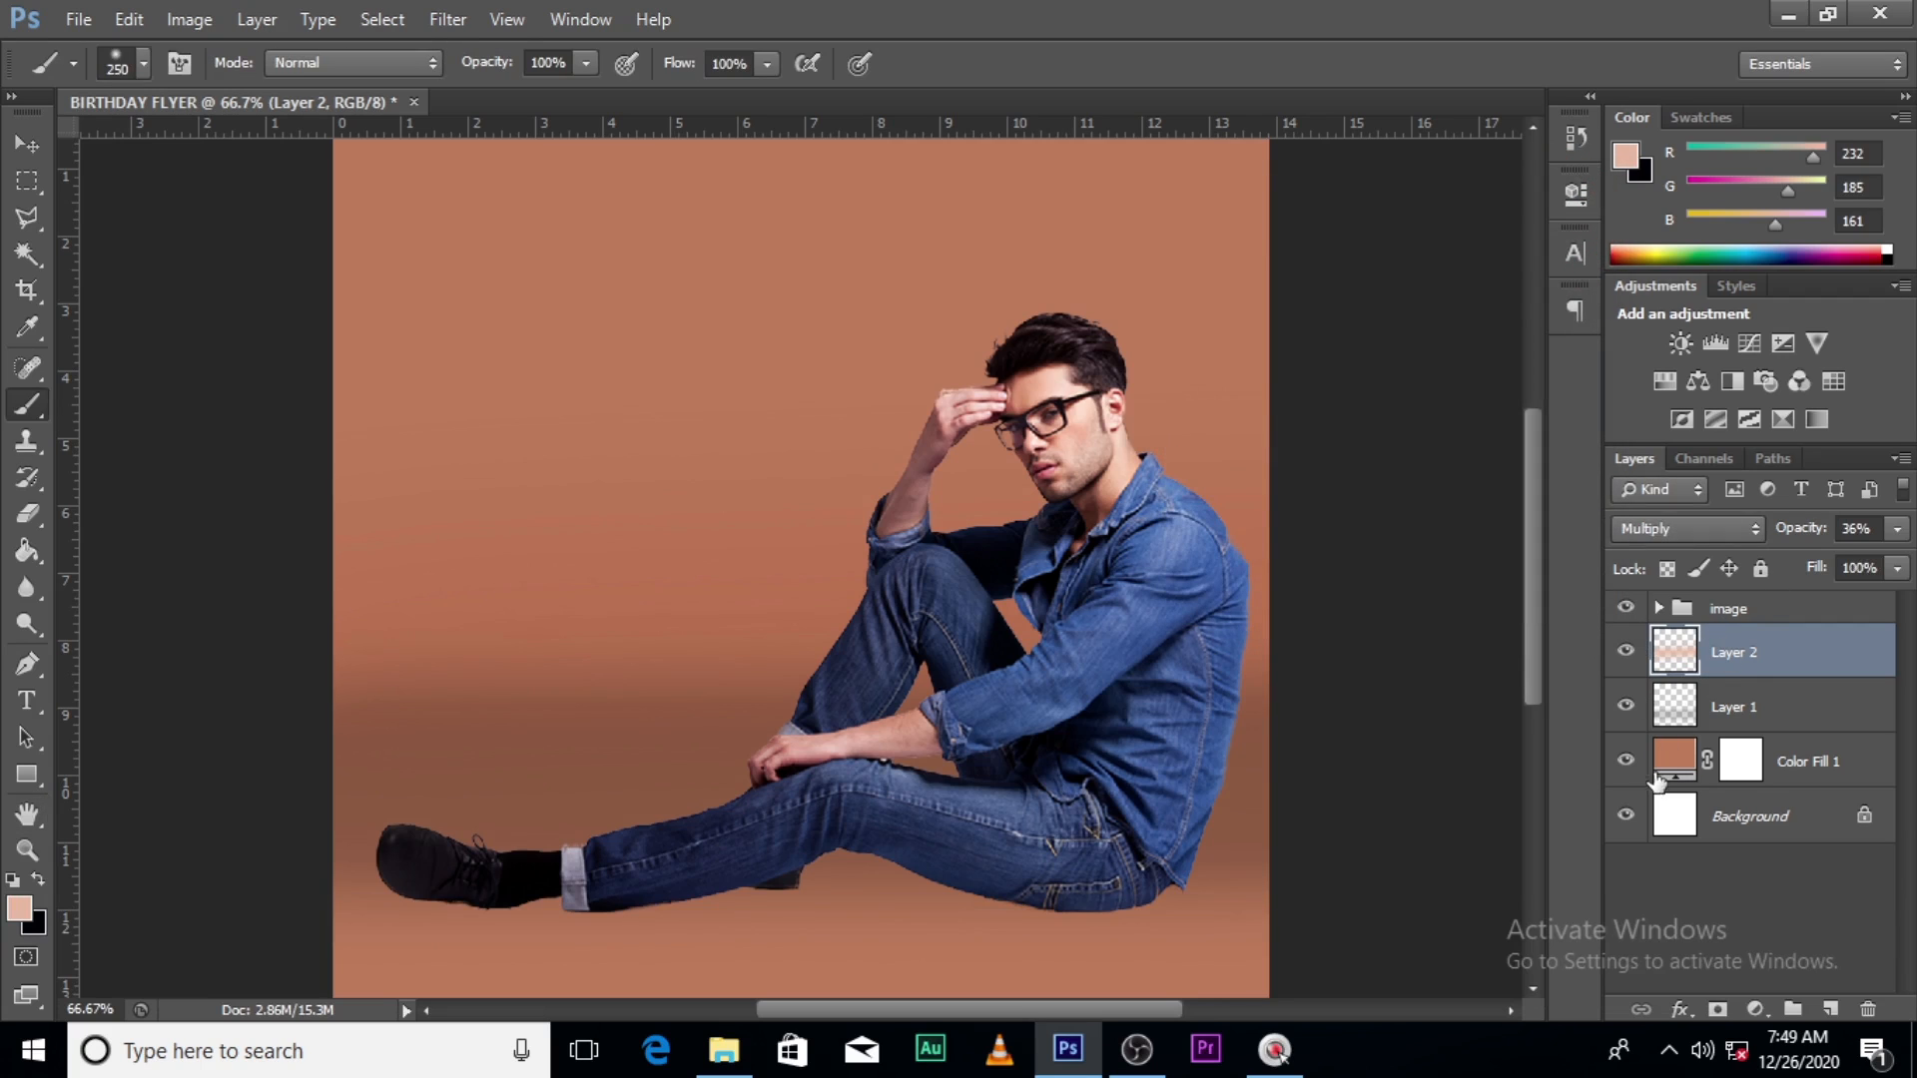
left_click(1732, 714)
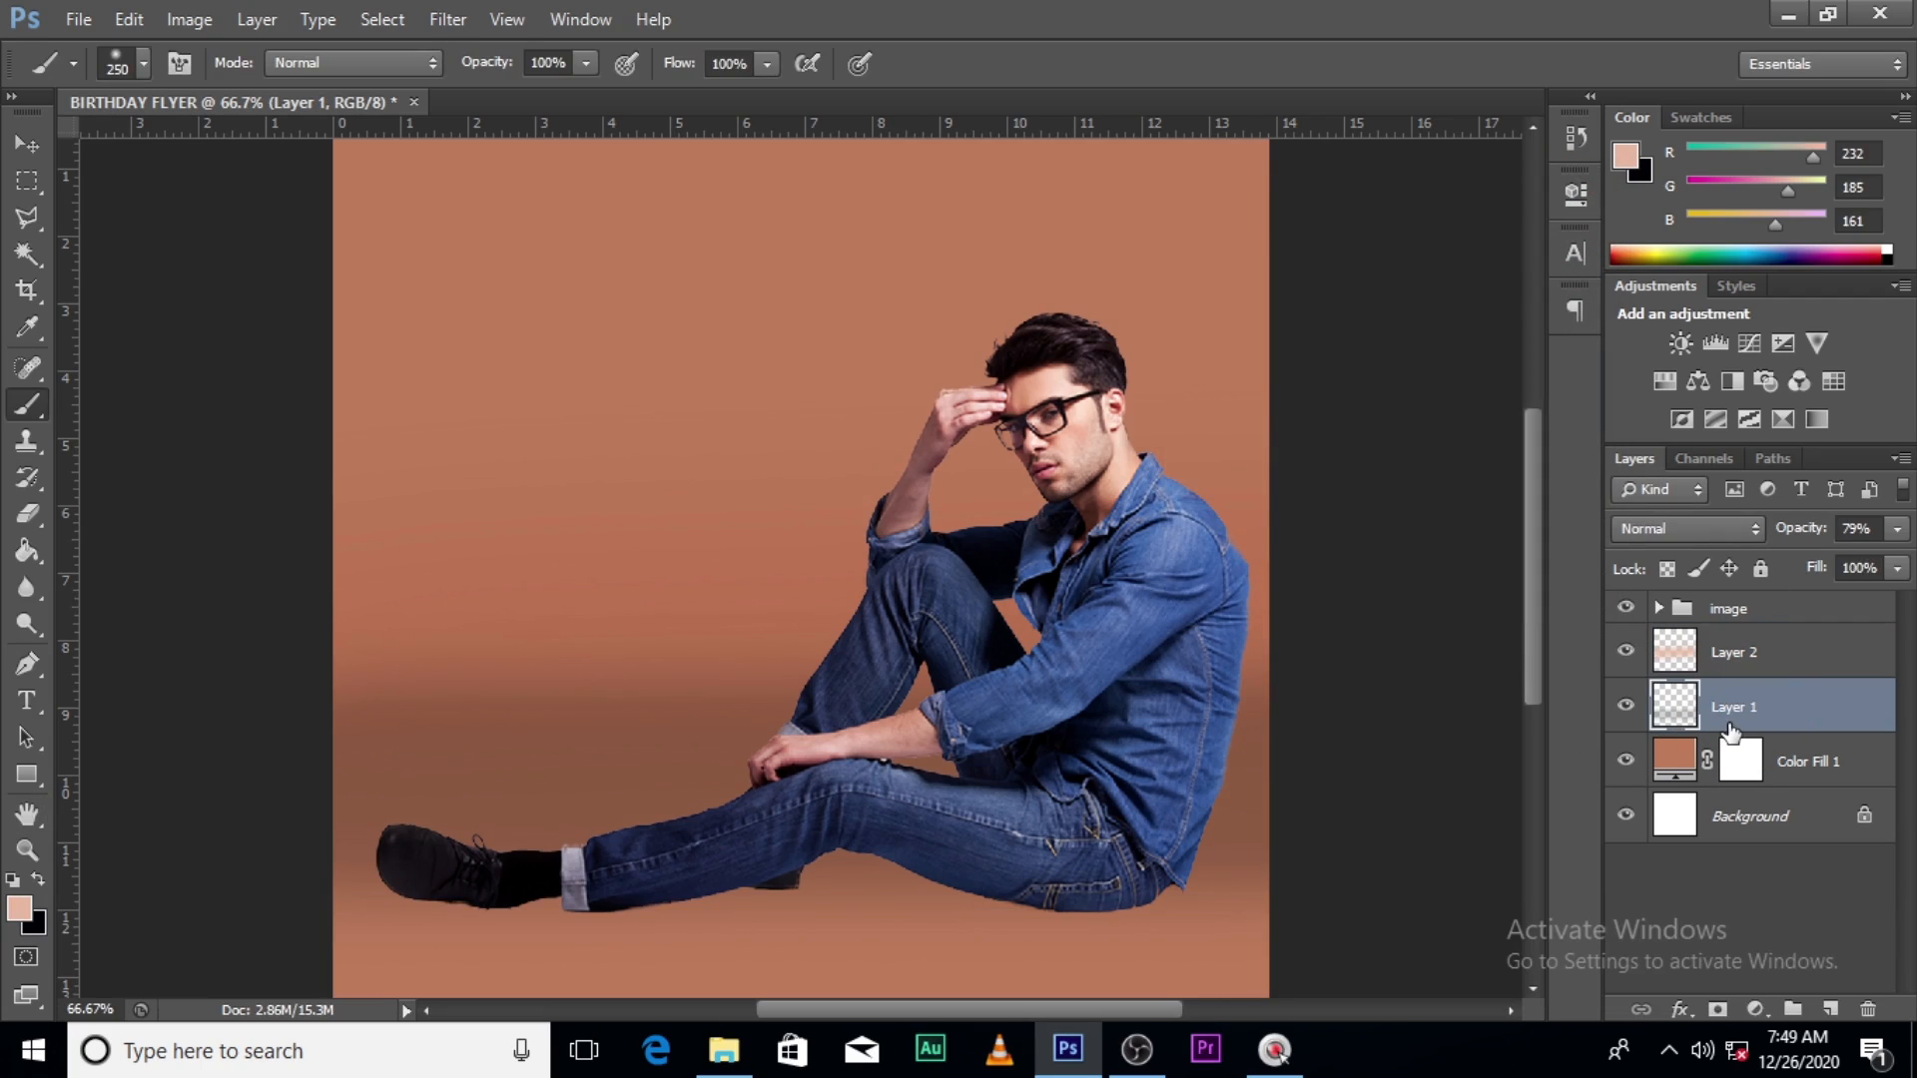
key("ctrl+b")
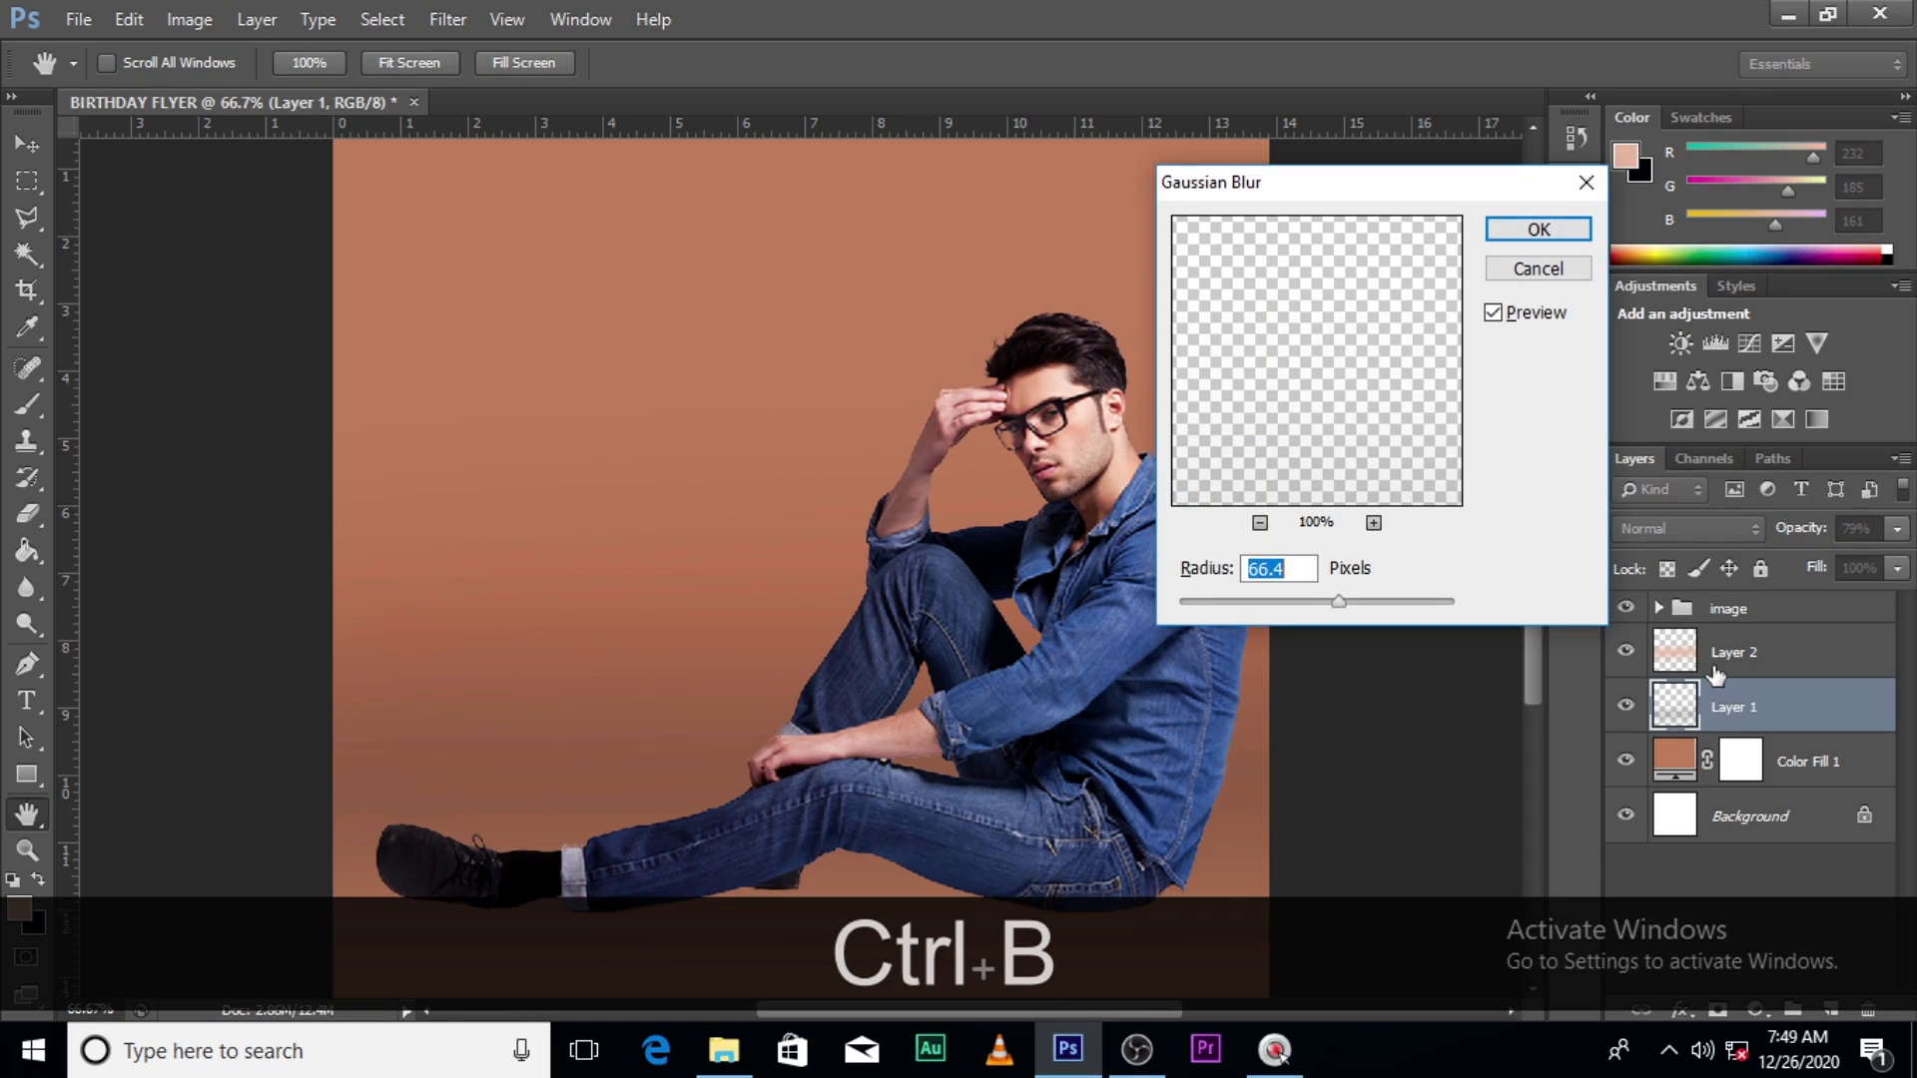
left_click(1532, 236)
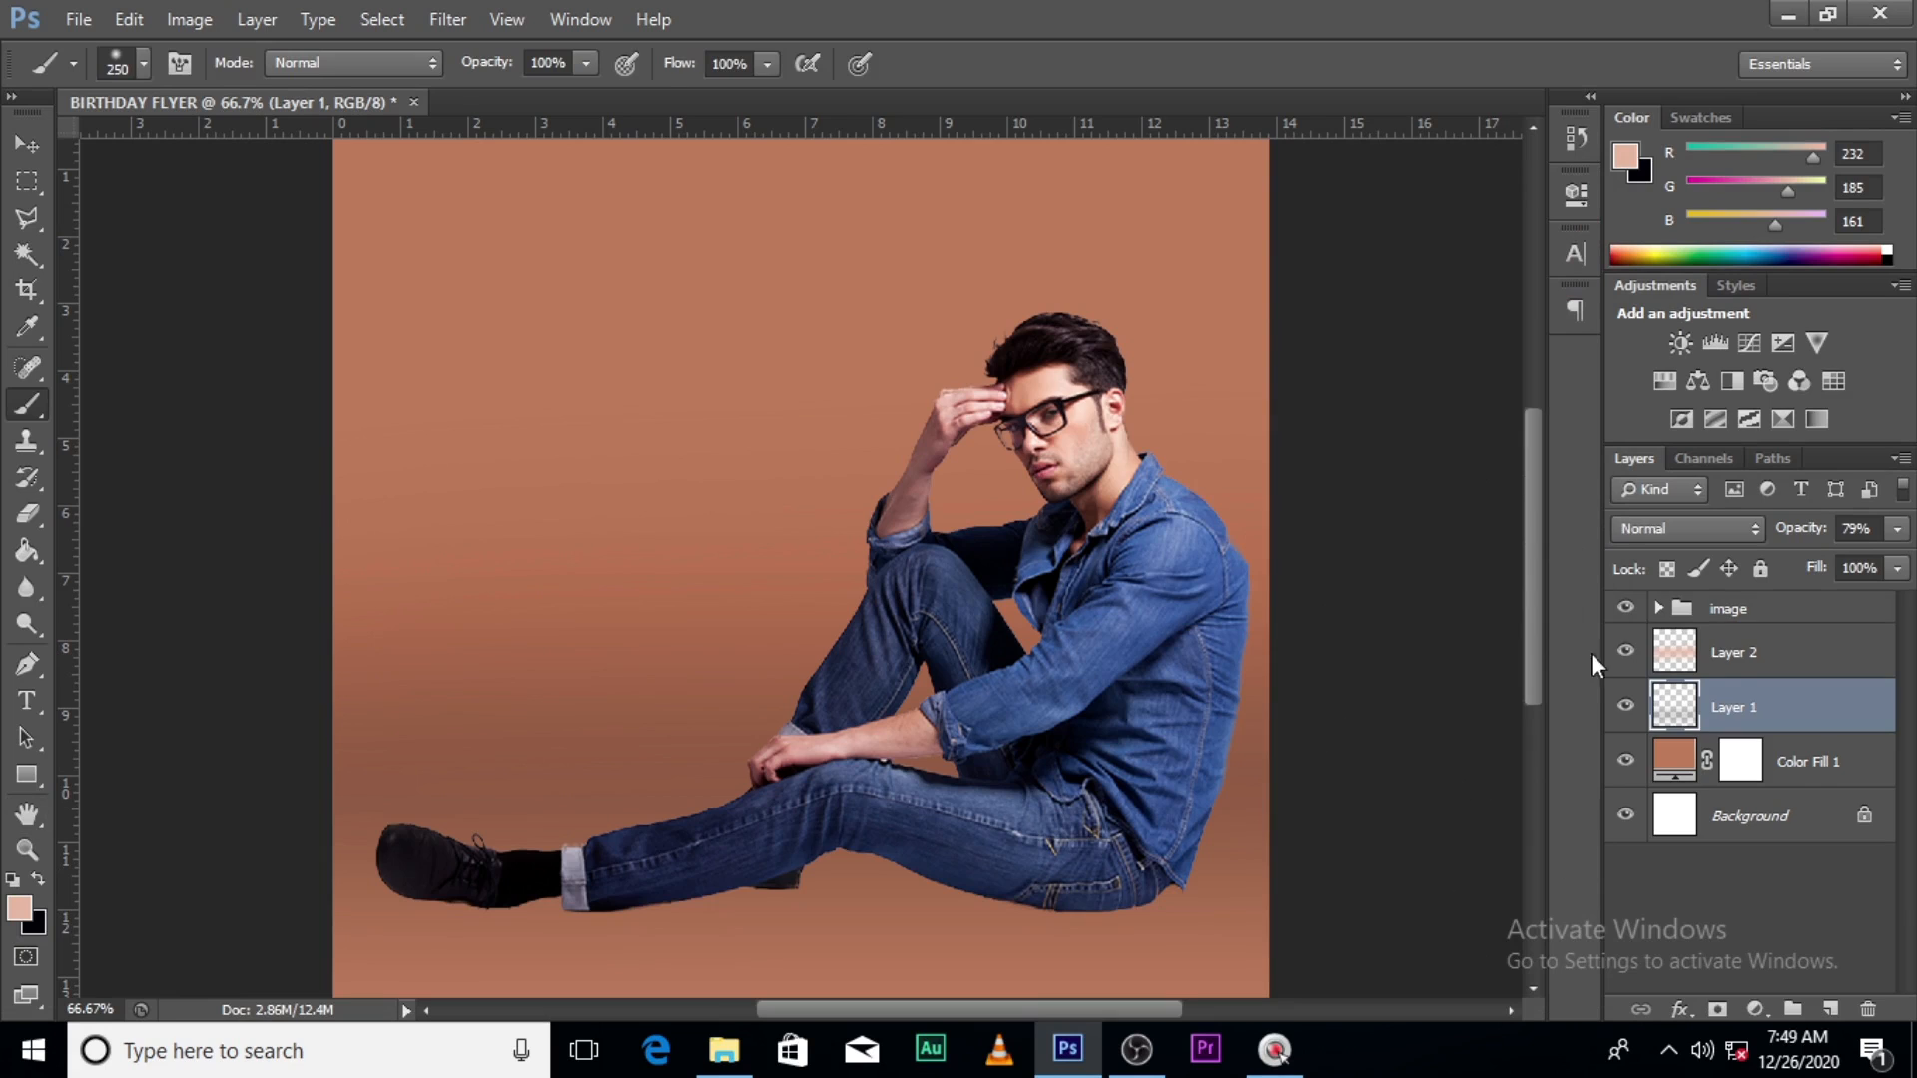
left_click(1625, 651)
- Group Layer 2, Layer 1 and Color Fill 1 together into a new group
left_click(1626, 651)
left_click(1626, 707)
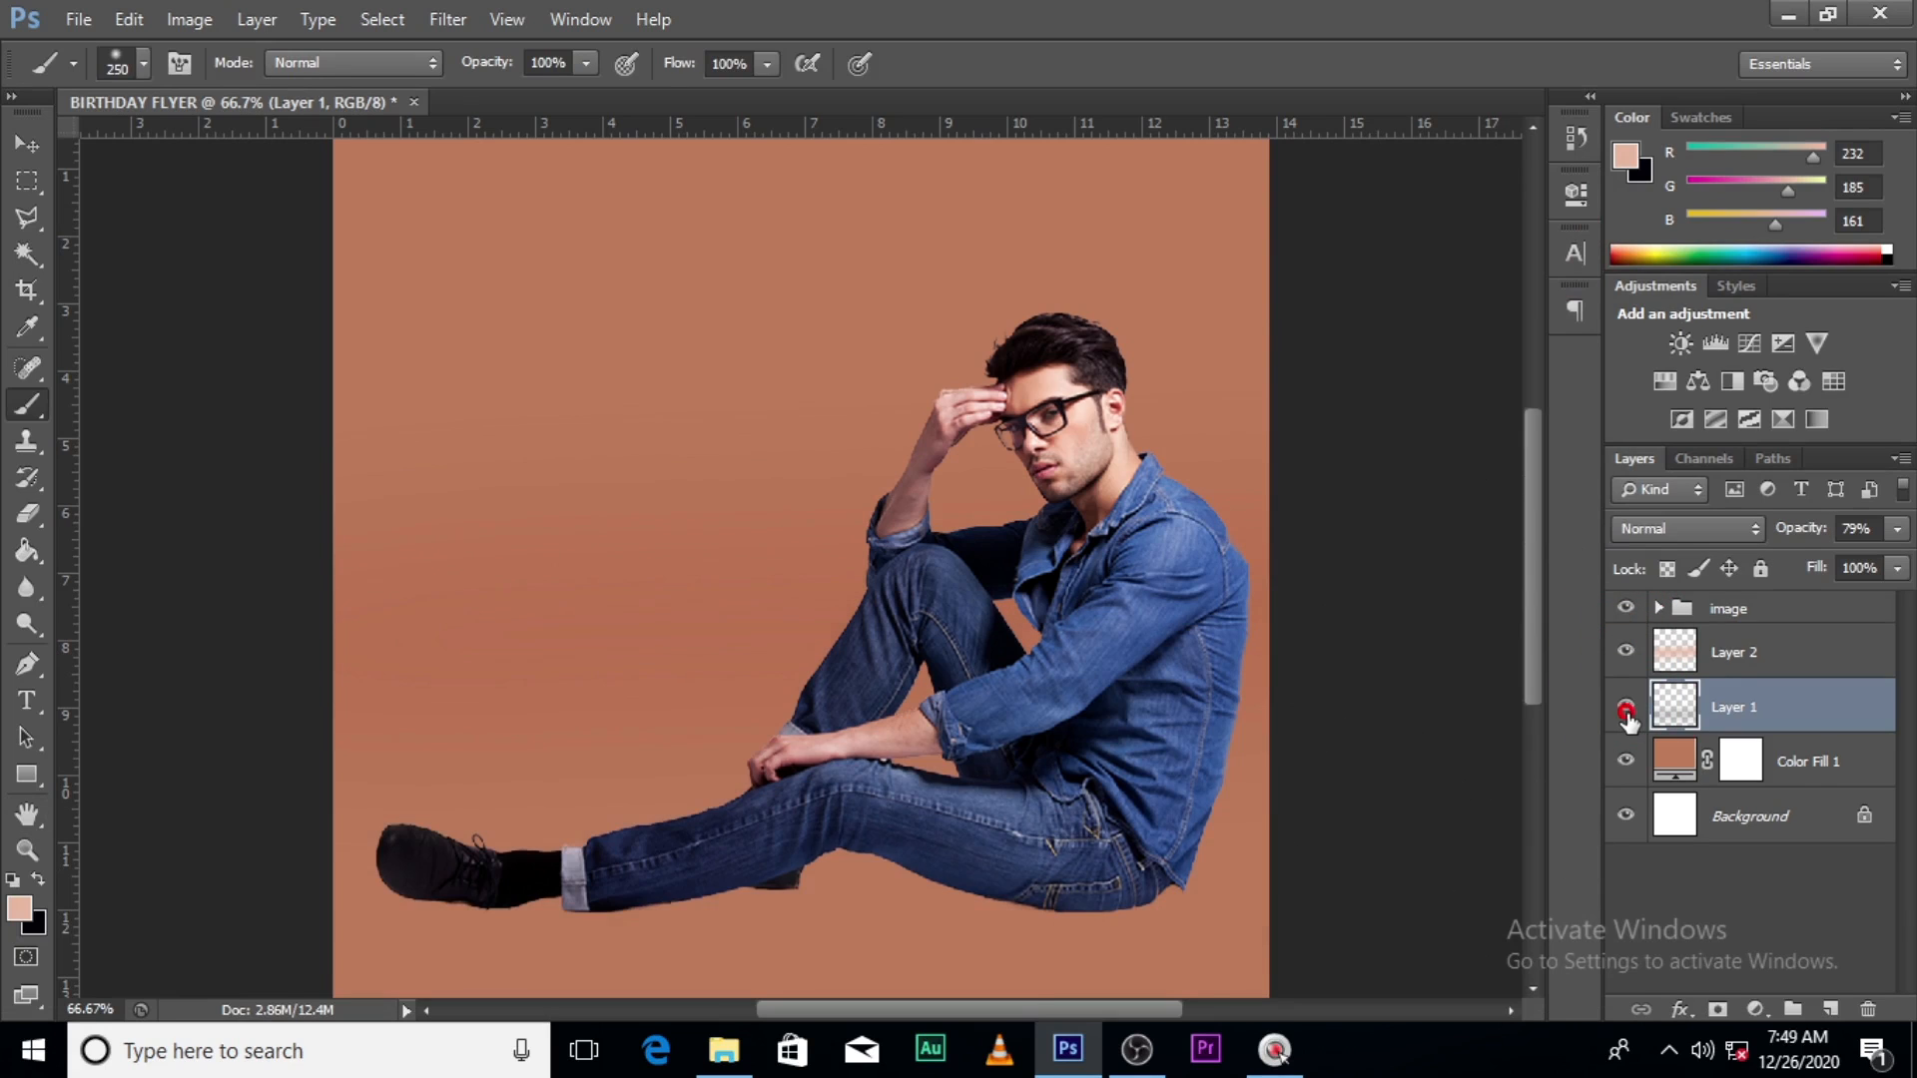
left_click(1626, 709)
left_click(1747, 654)
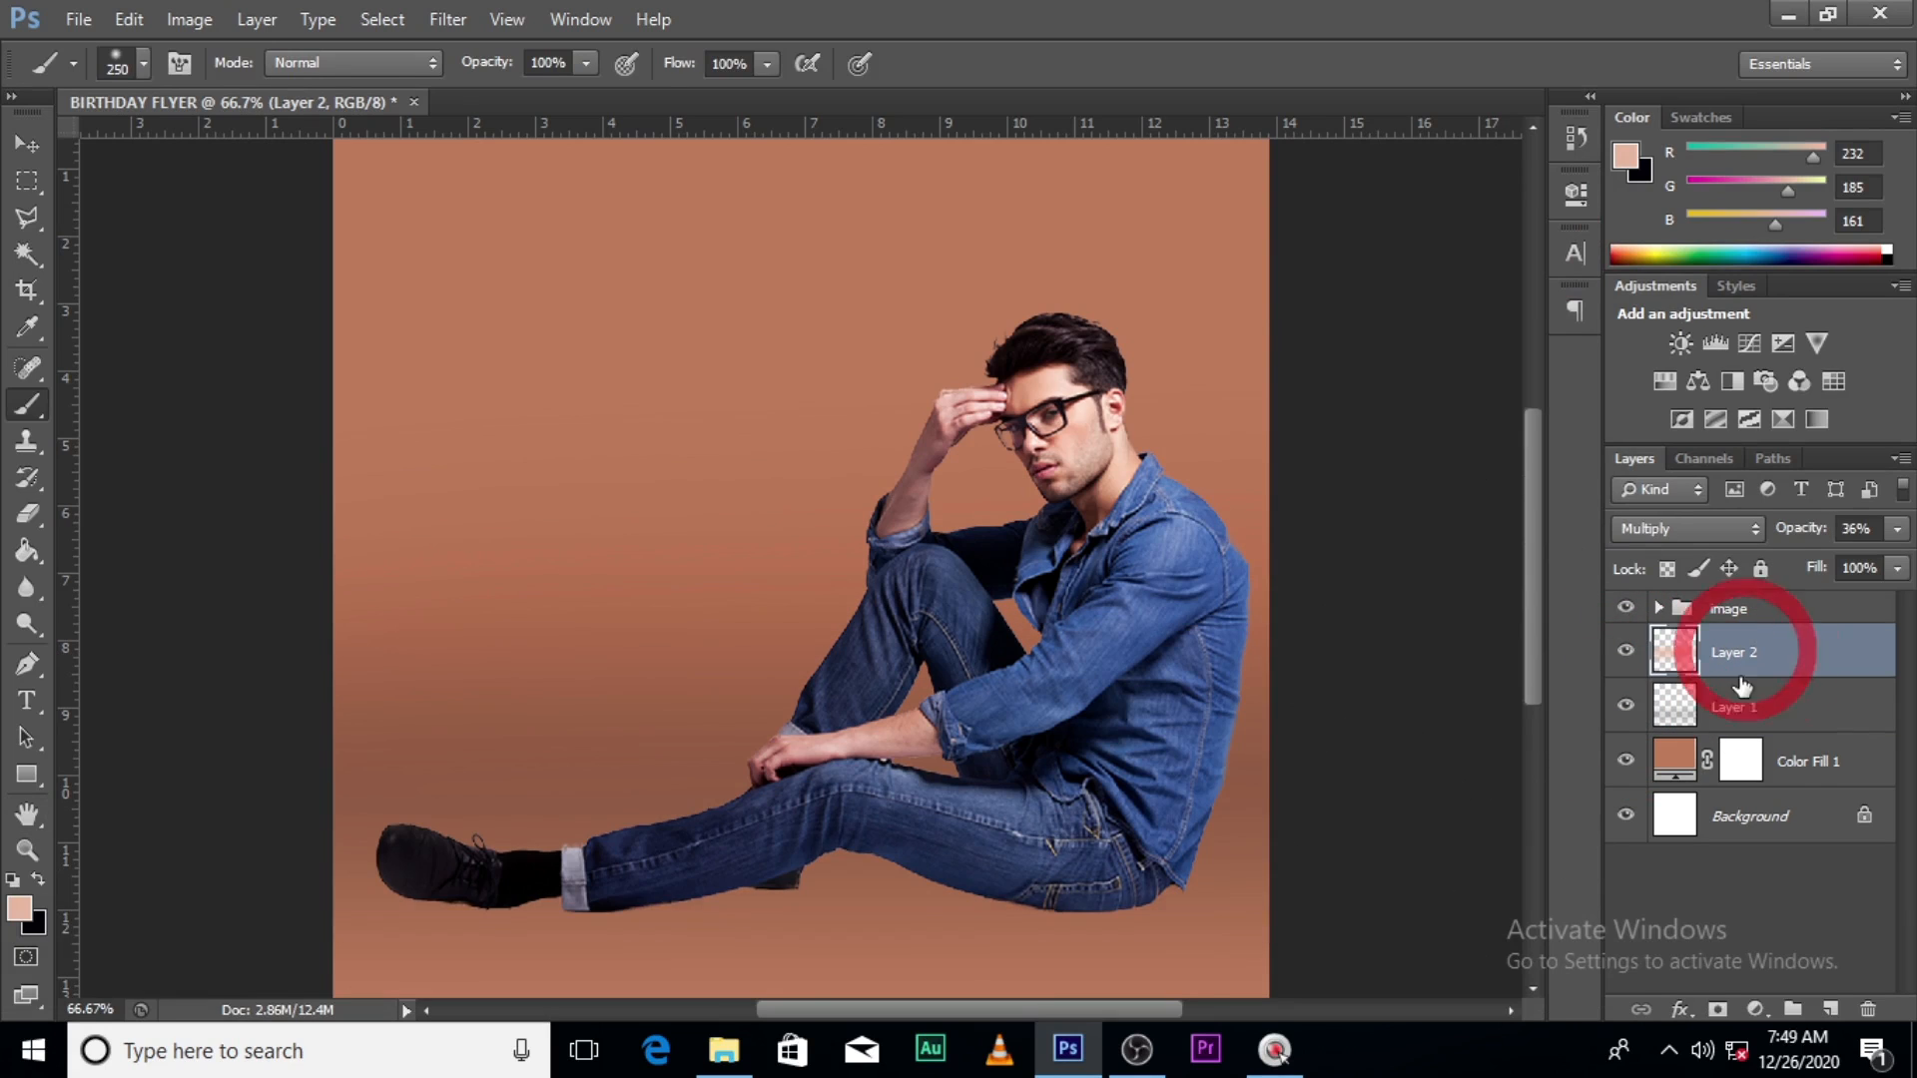
left_click(1758, 761, "shift")
key("ctrl+shift+g")
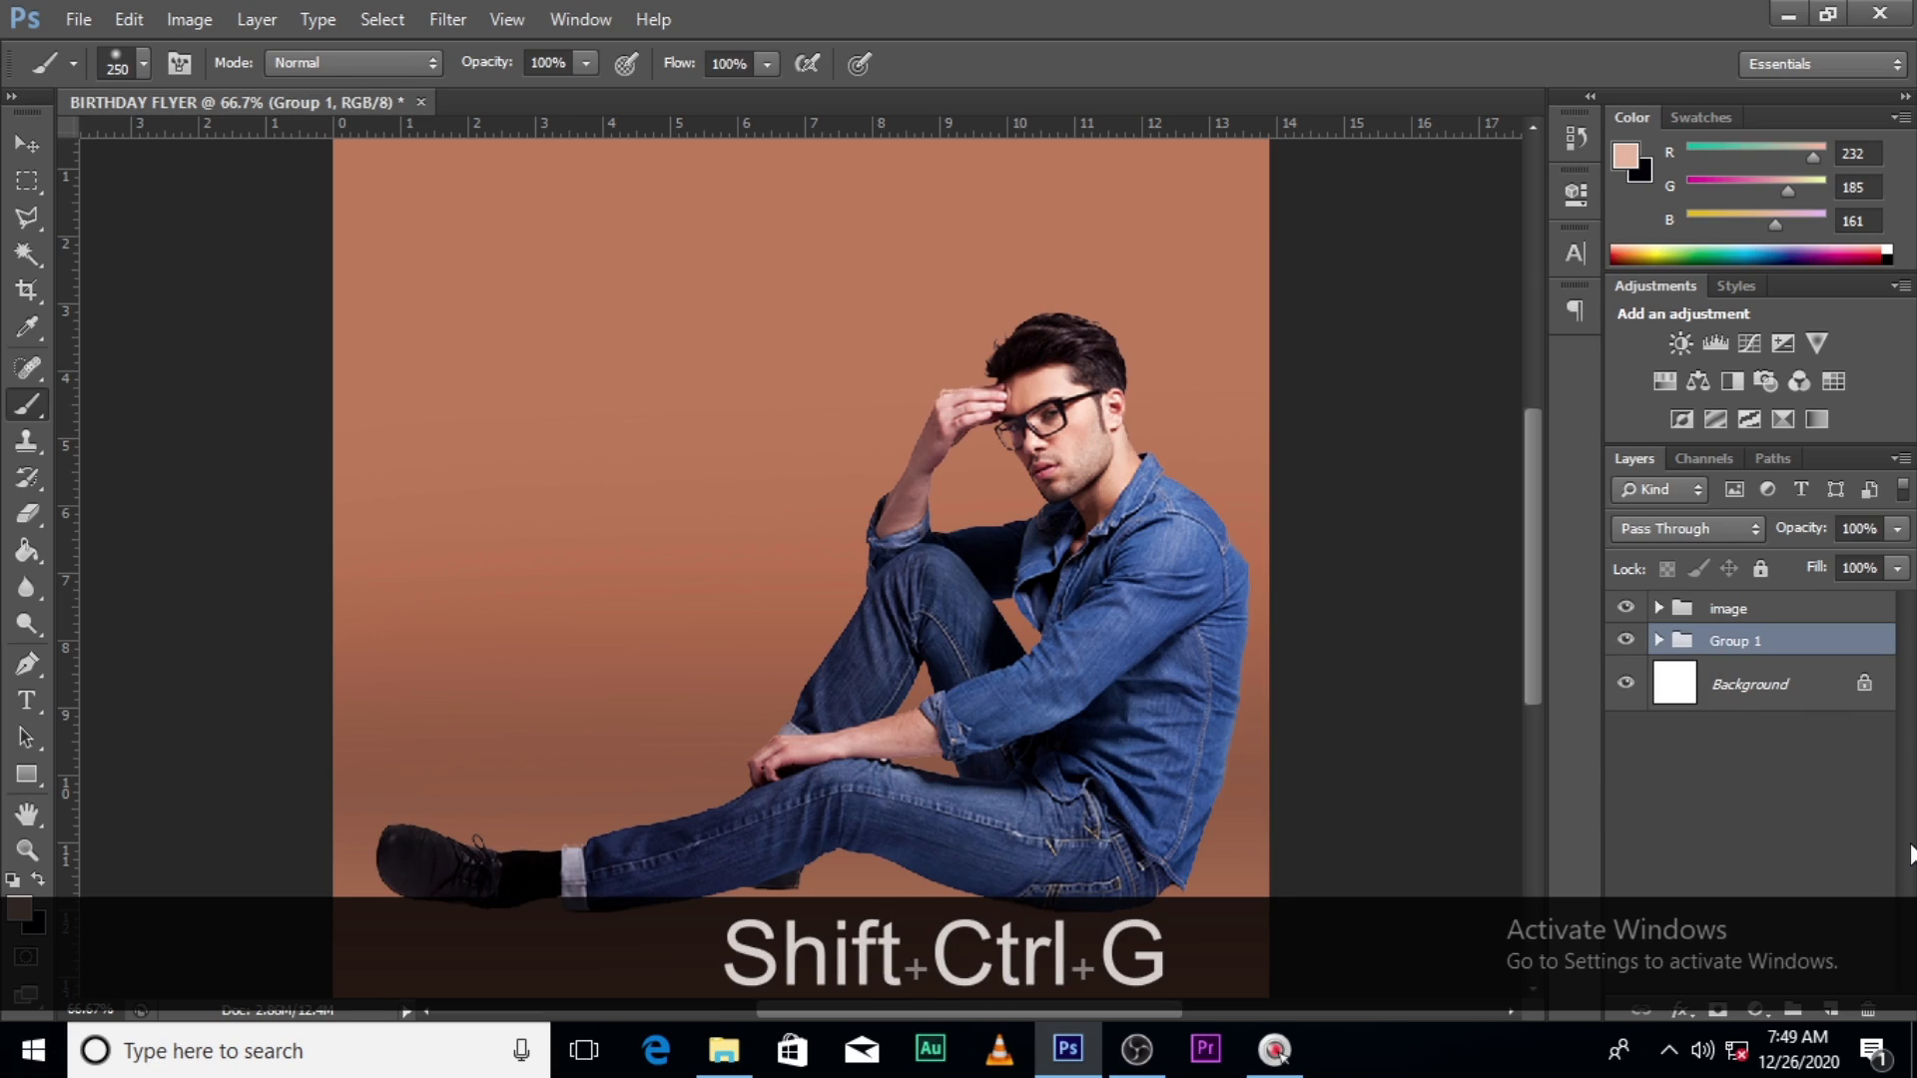
- Rename the group to BG and add a new empty Layer 3 above it
double_click(1730, 642)
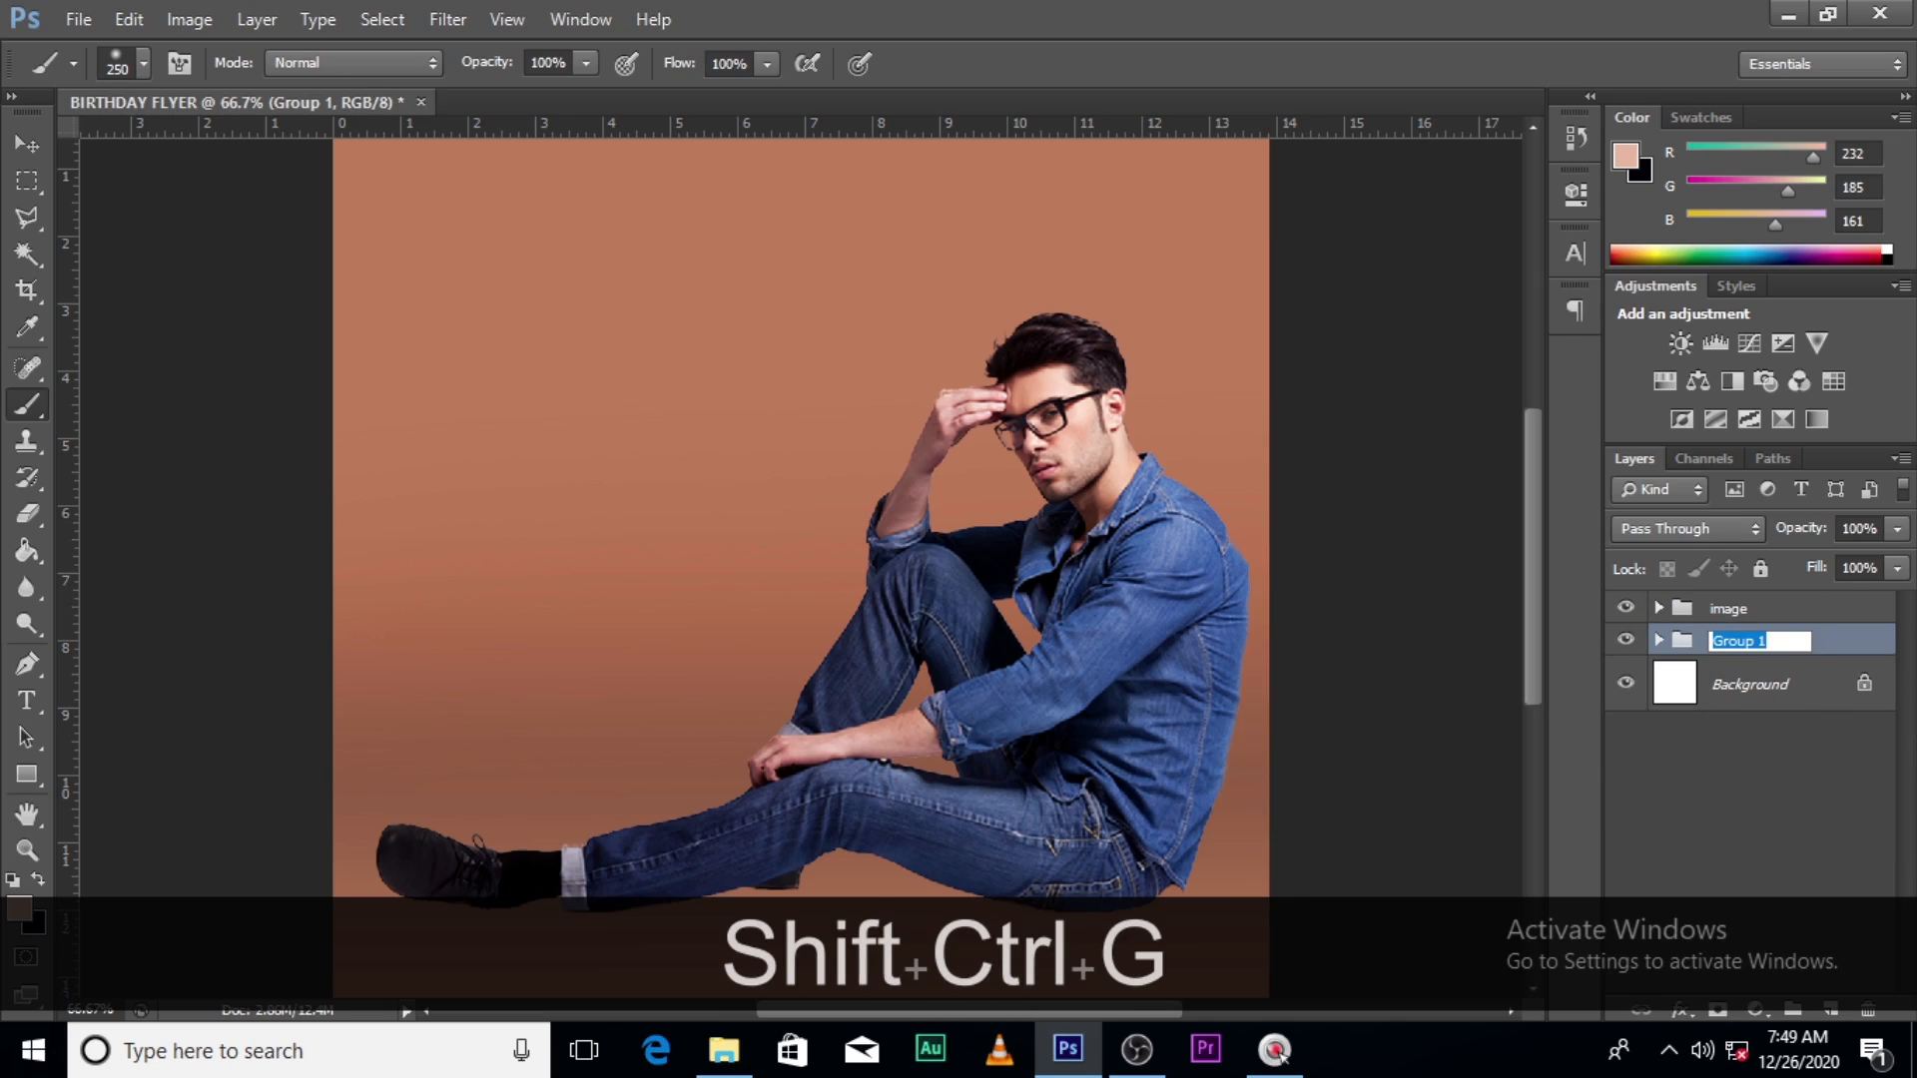
key("Caps_Lock")
type("BG")
key("Return")
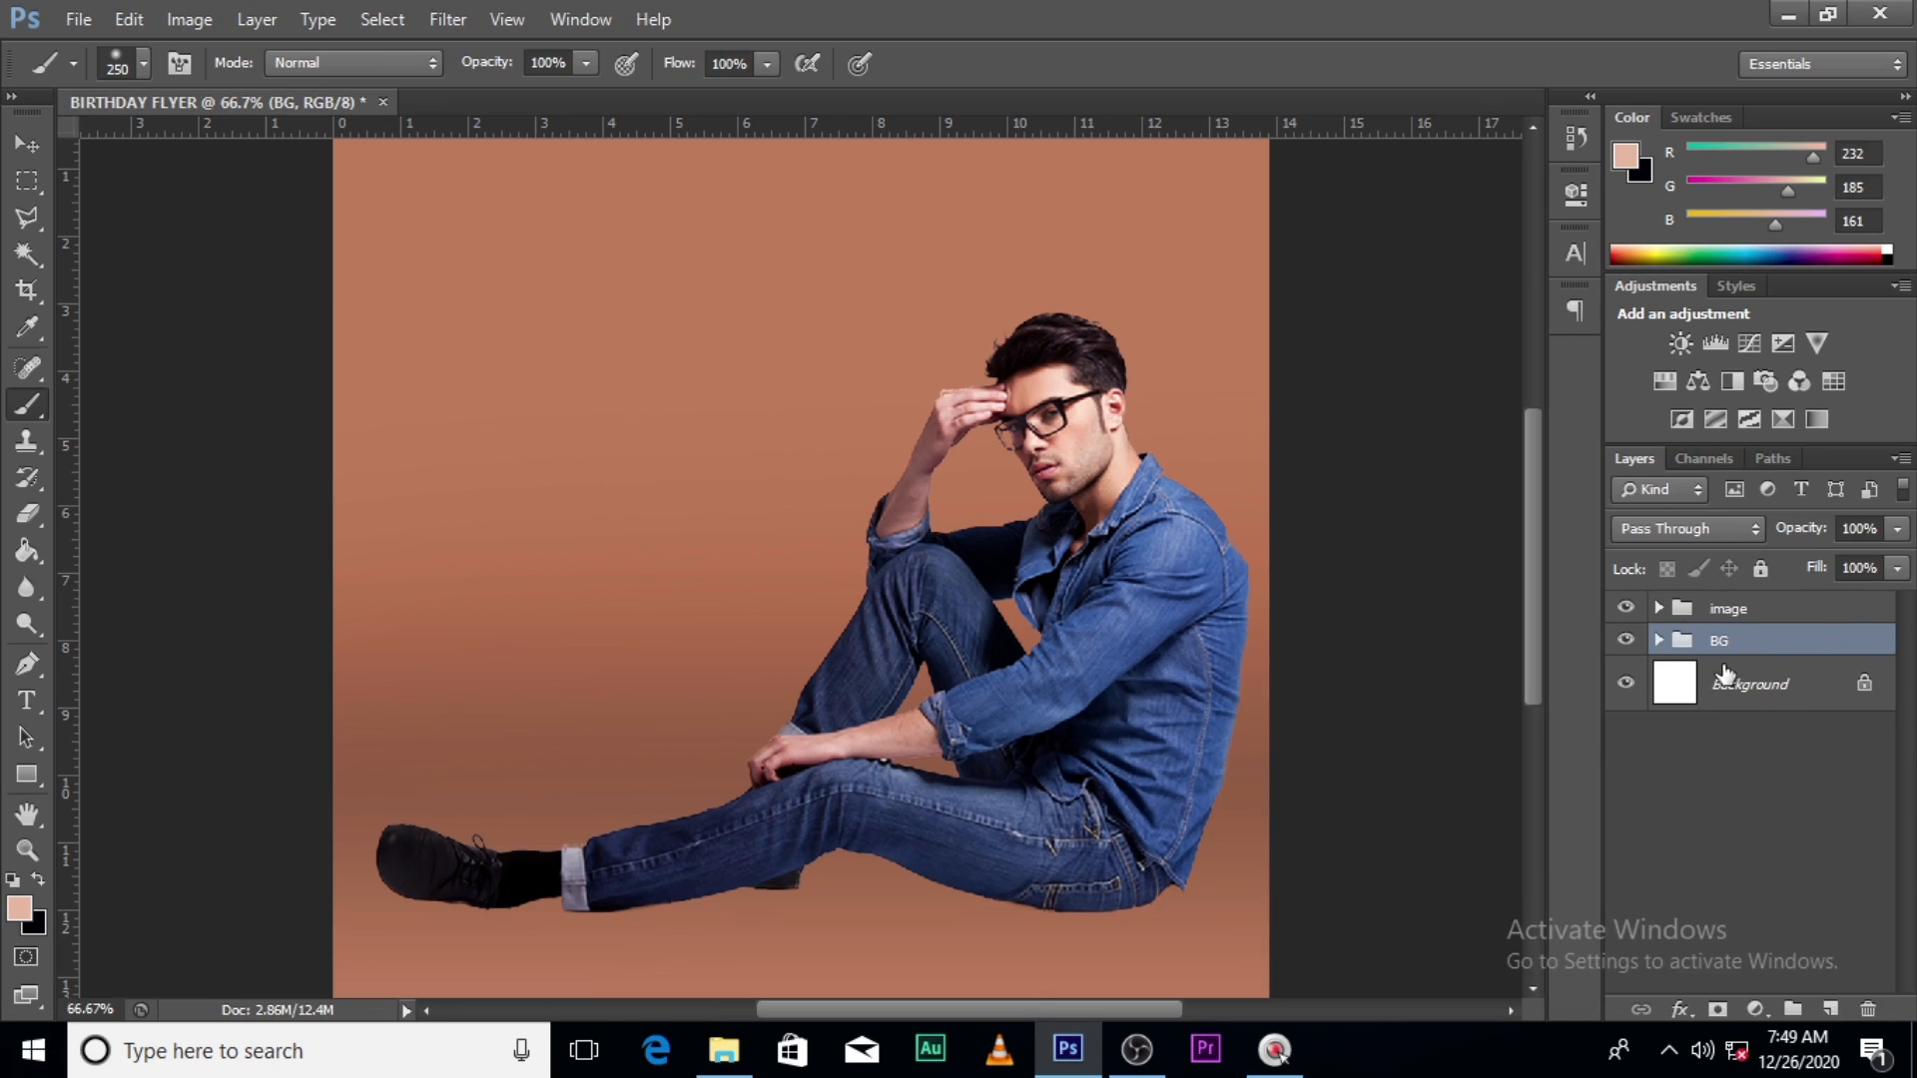
left_click(1828, 1009)
- Switch to the Polygonal Lasso and zoom in to 100% on the legs
key("l")
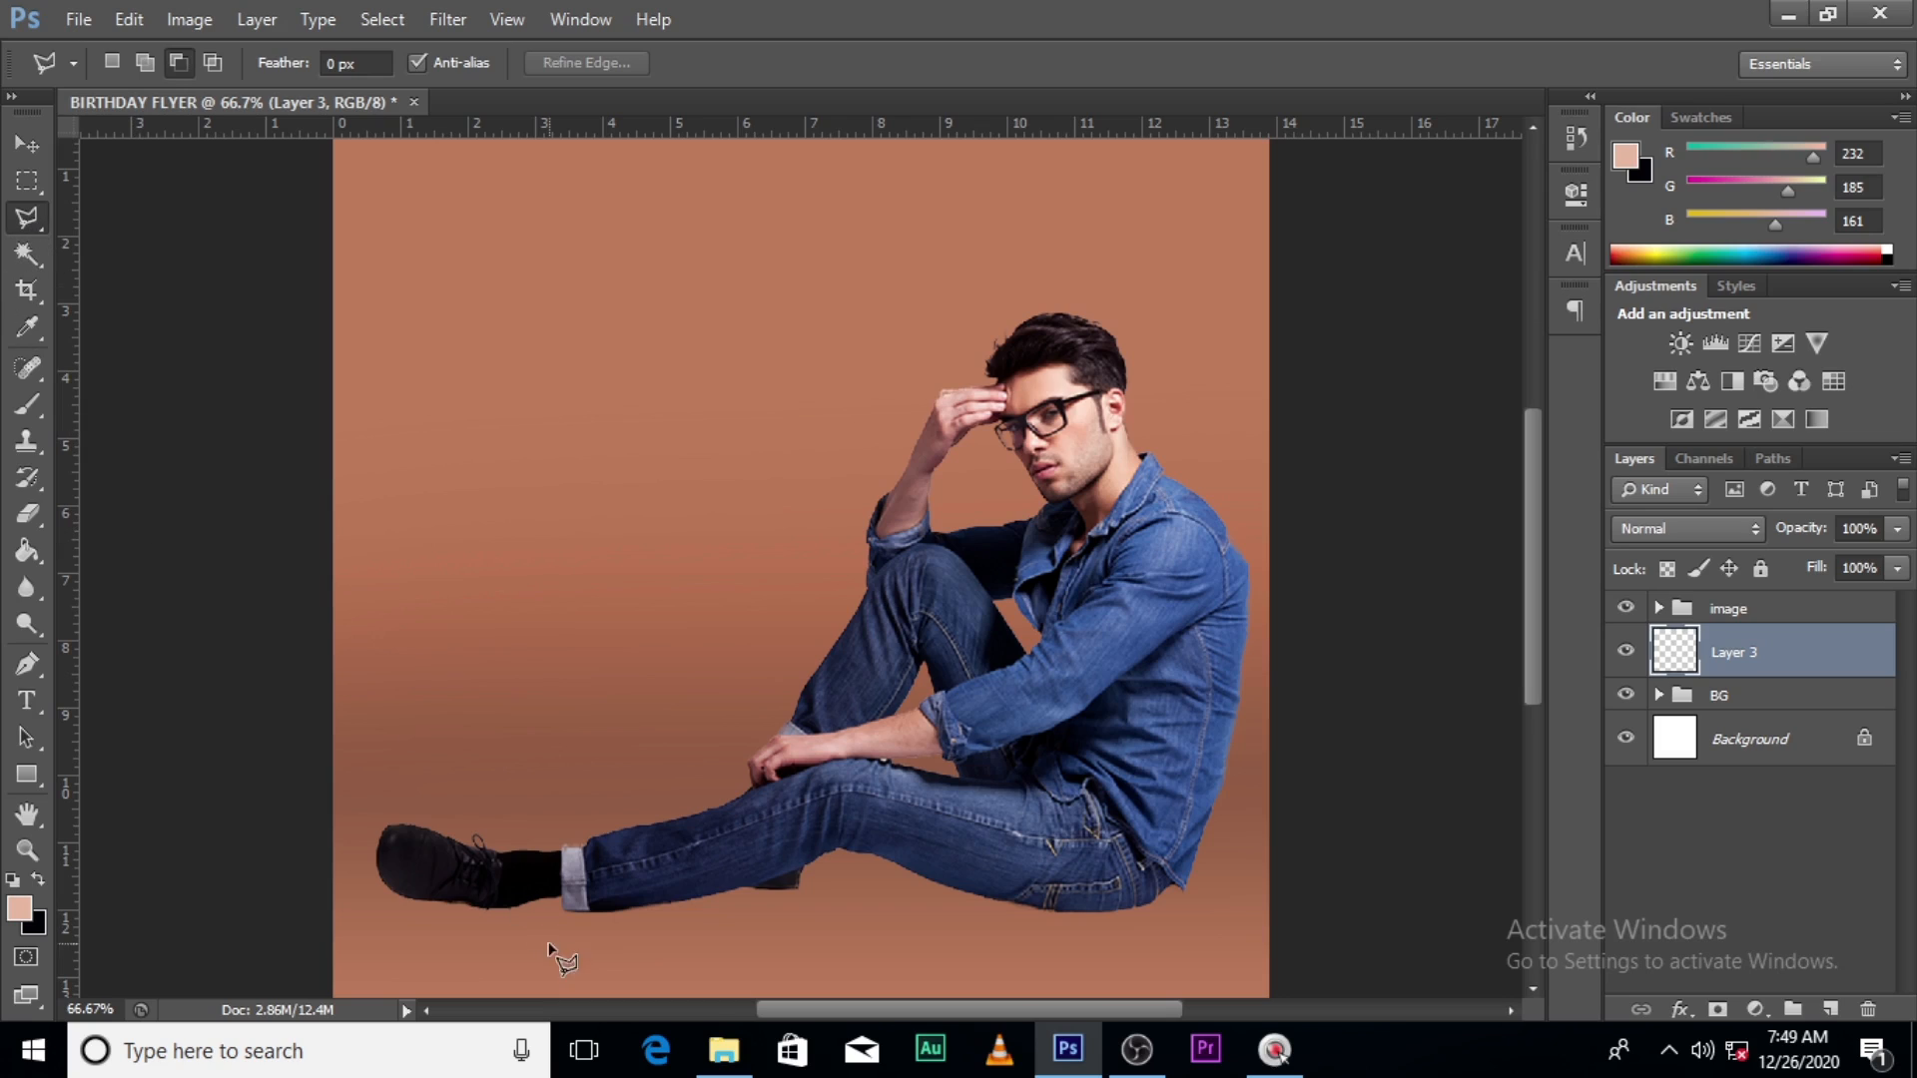
right_click(28, 222)
left_click(25, 217)
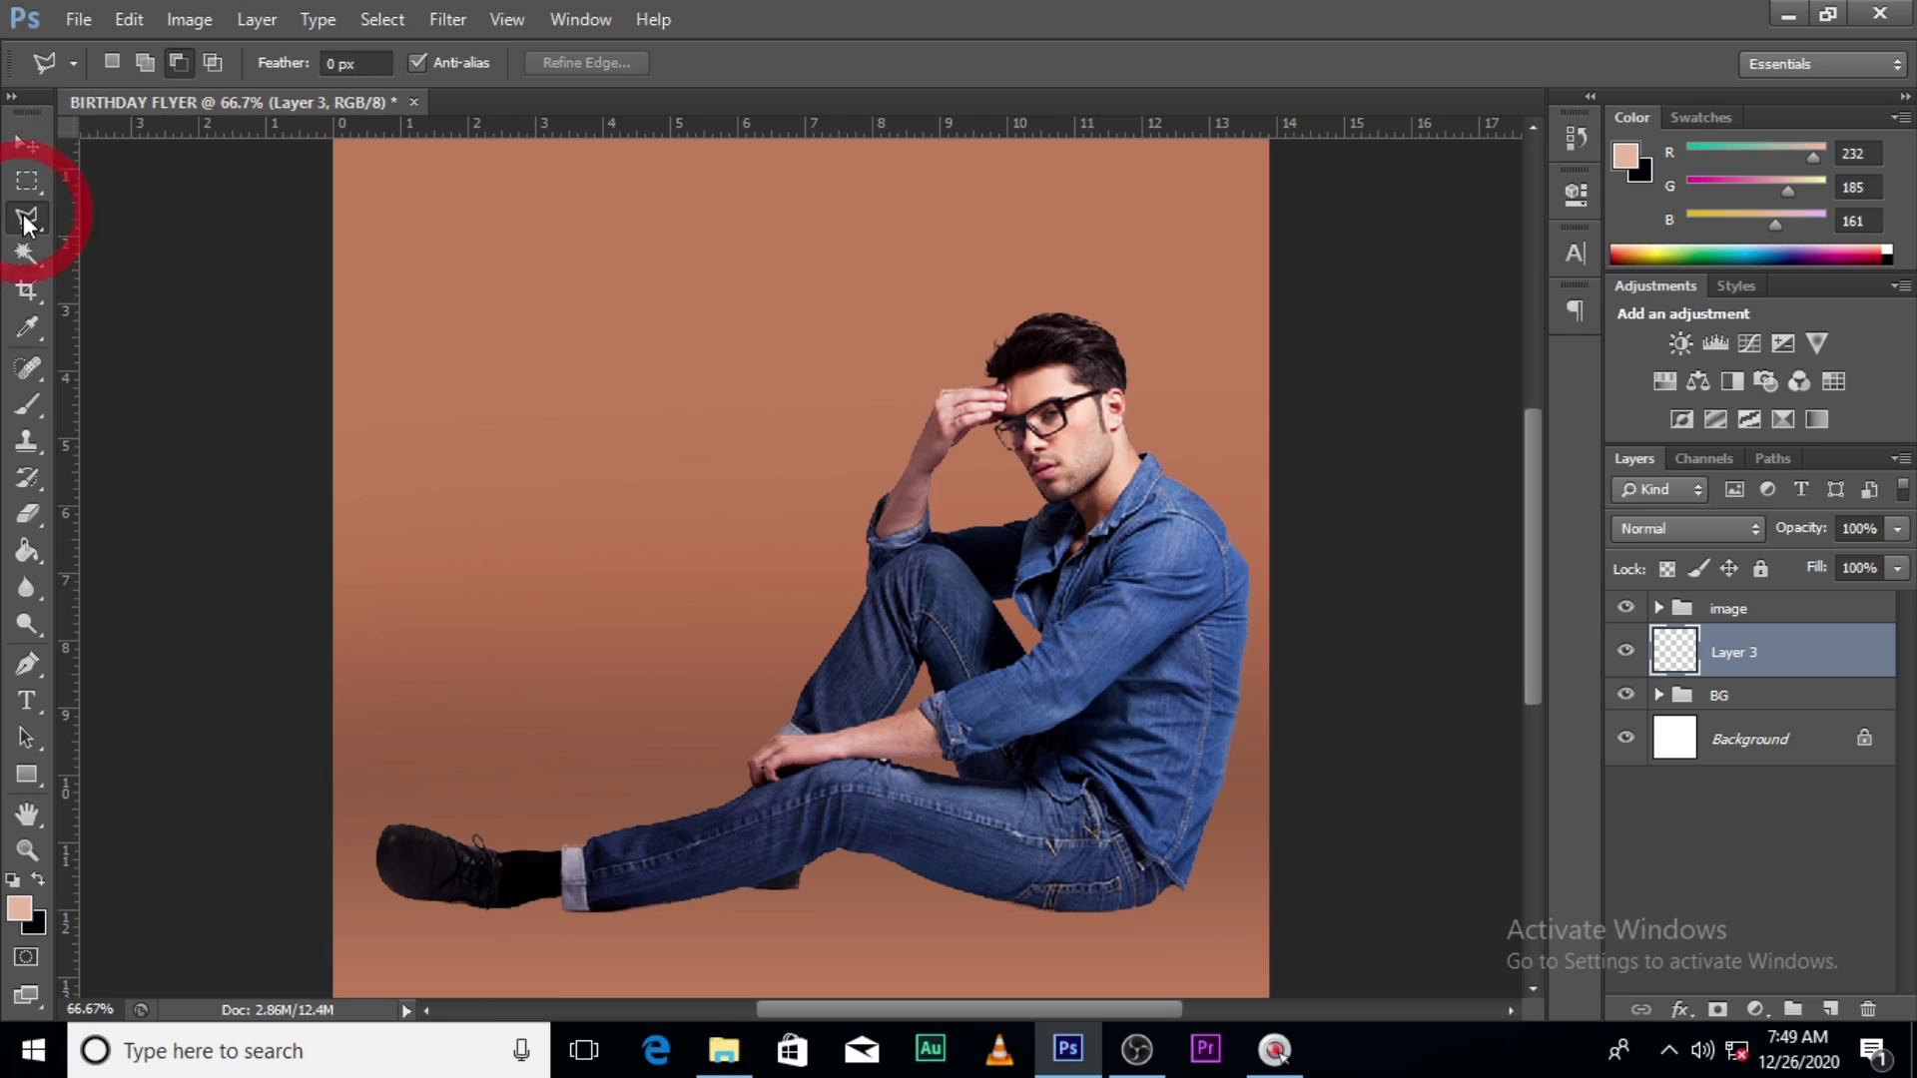
right_click(25, 217)
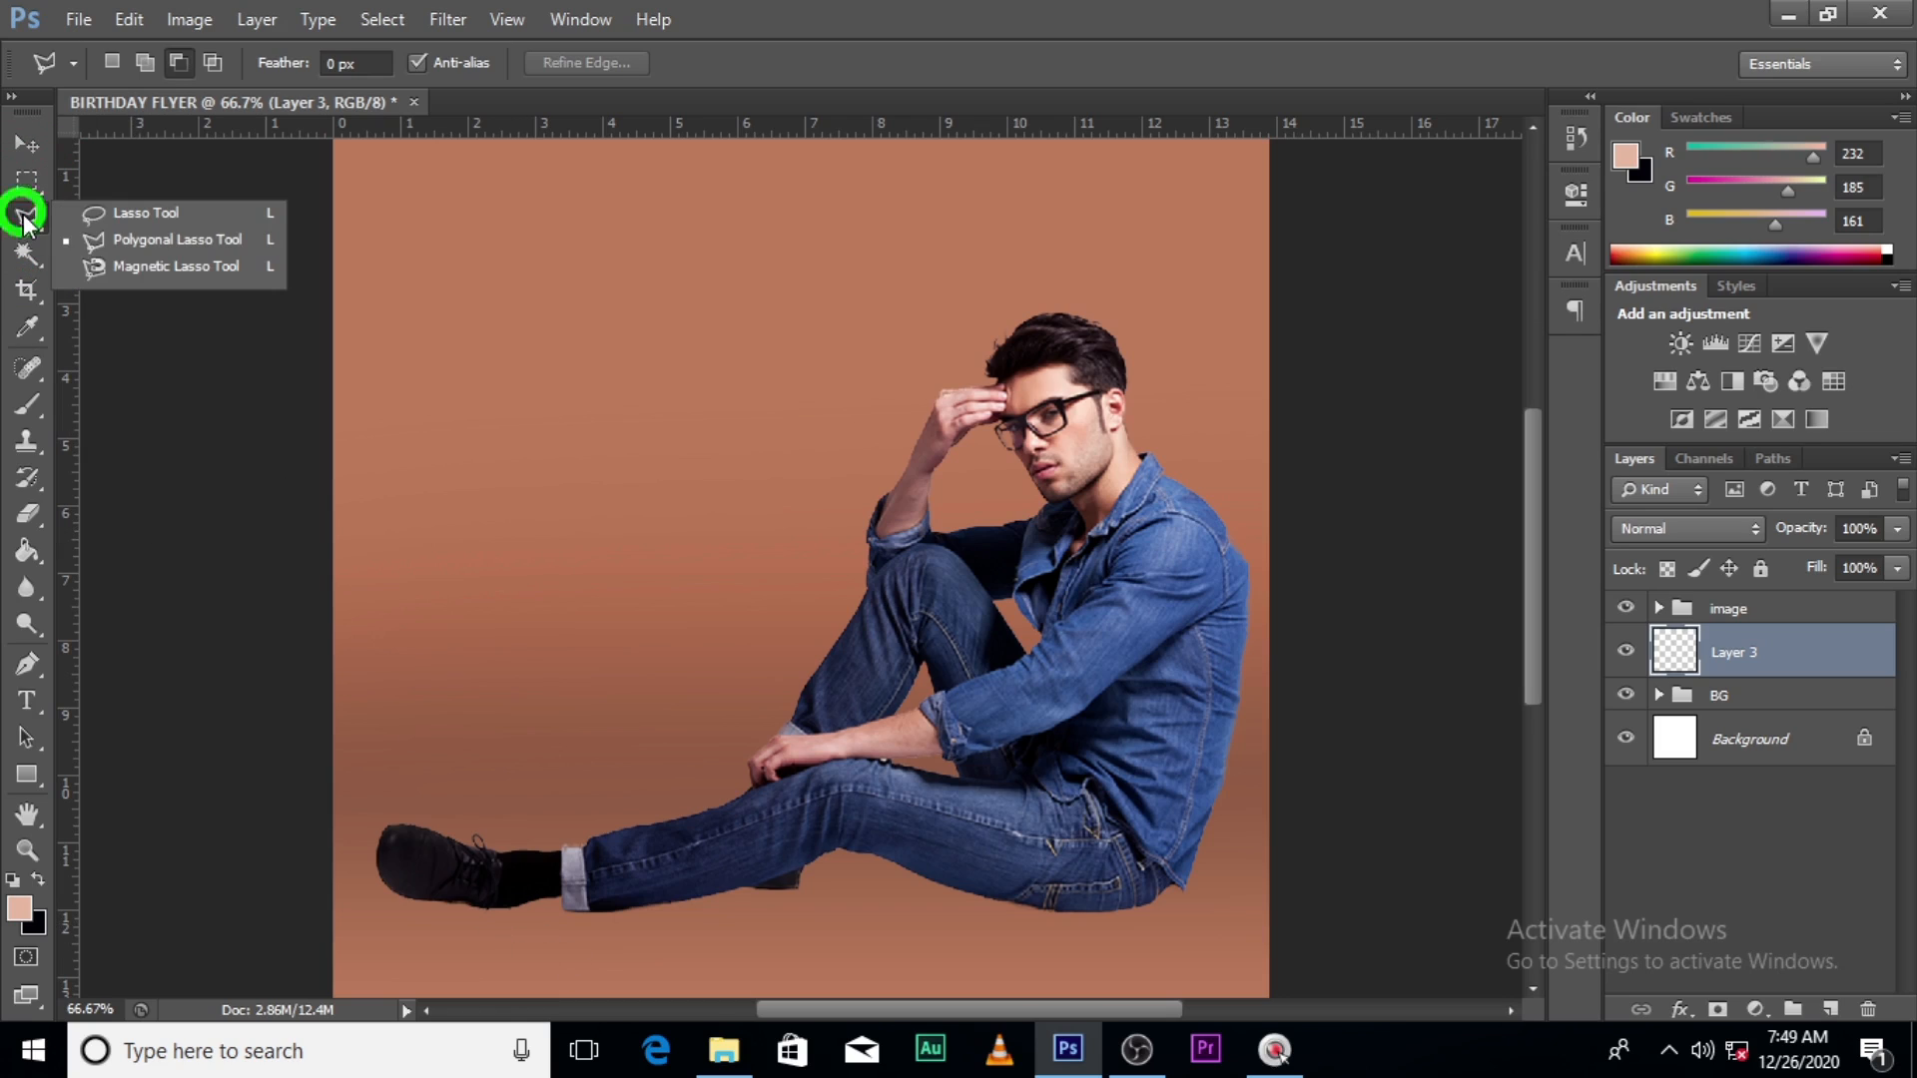
left_click(135, 246)
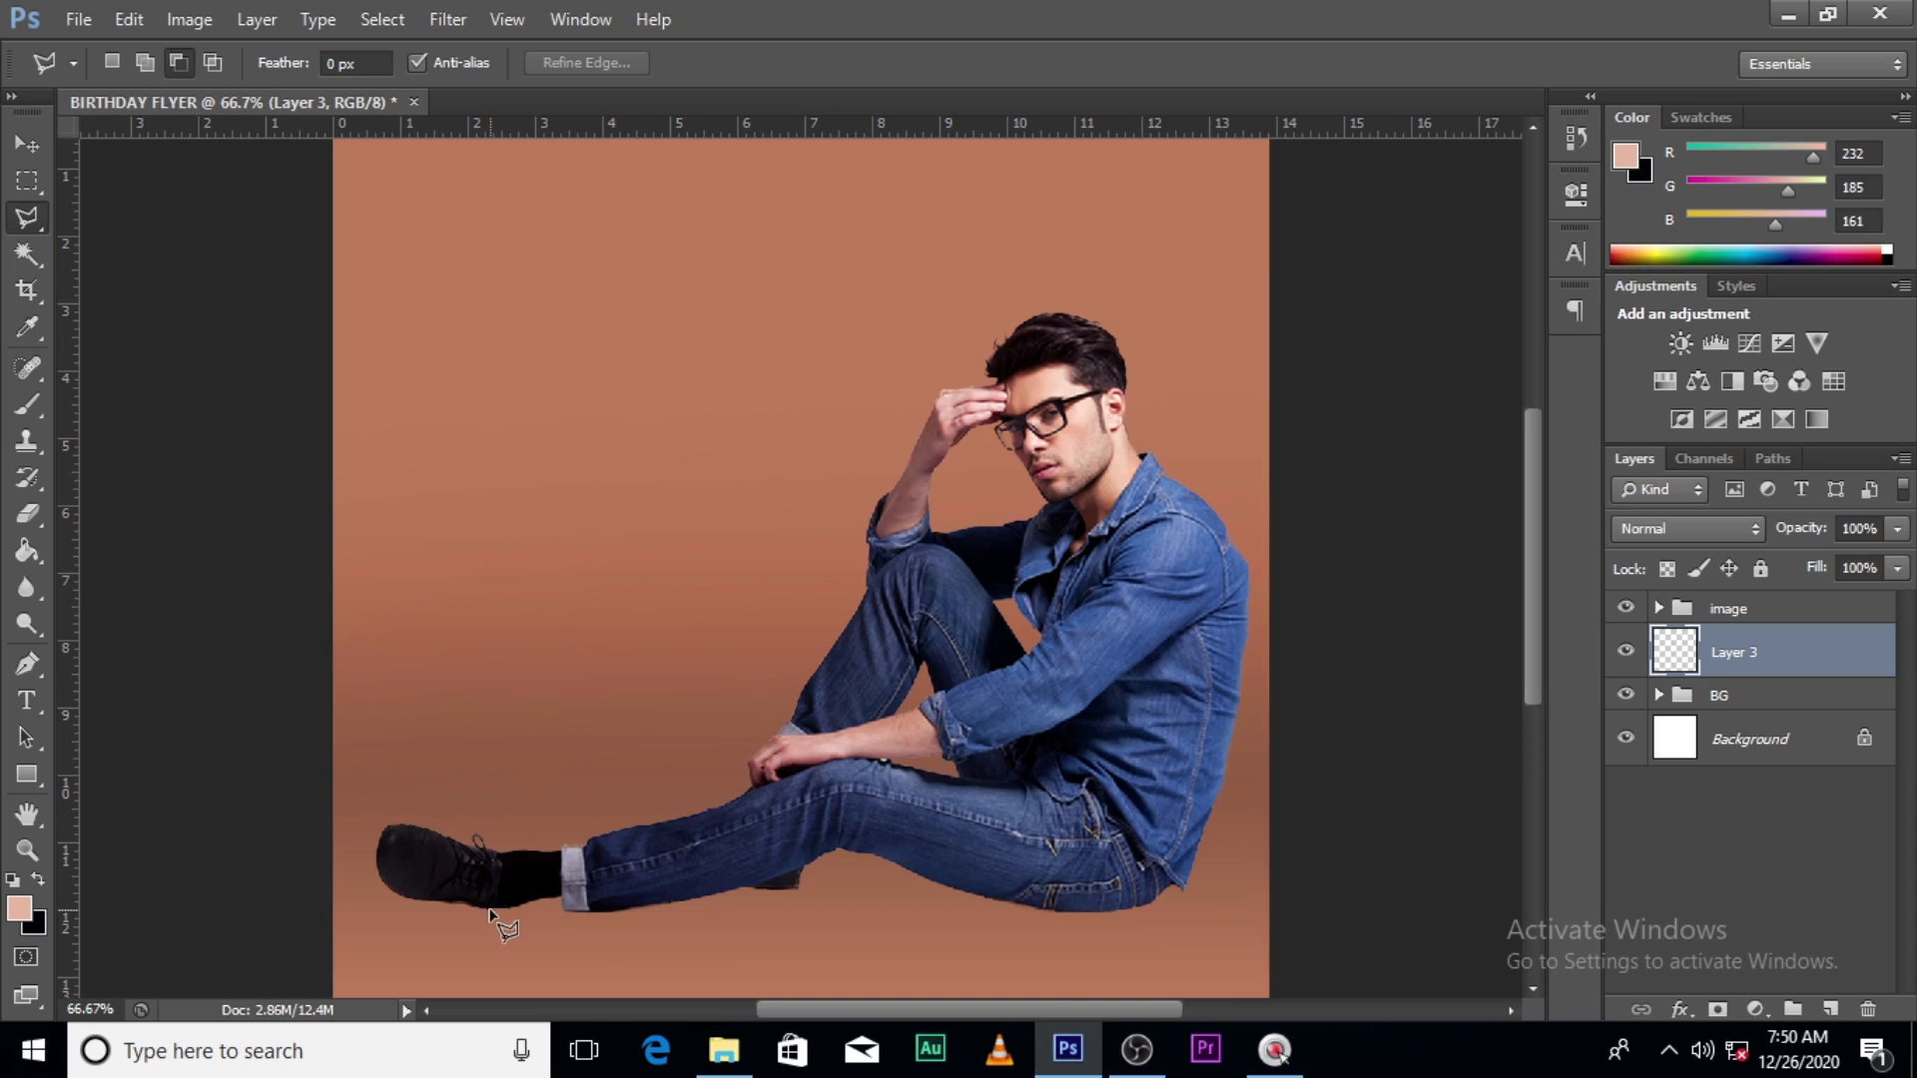
key("ctrl+plus")
scroll(429, 819, "down", 3)
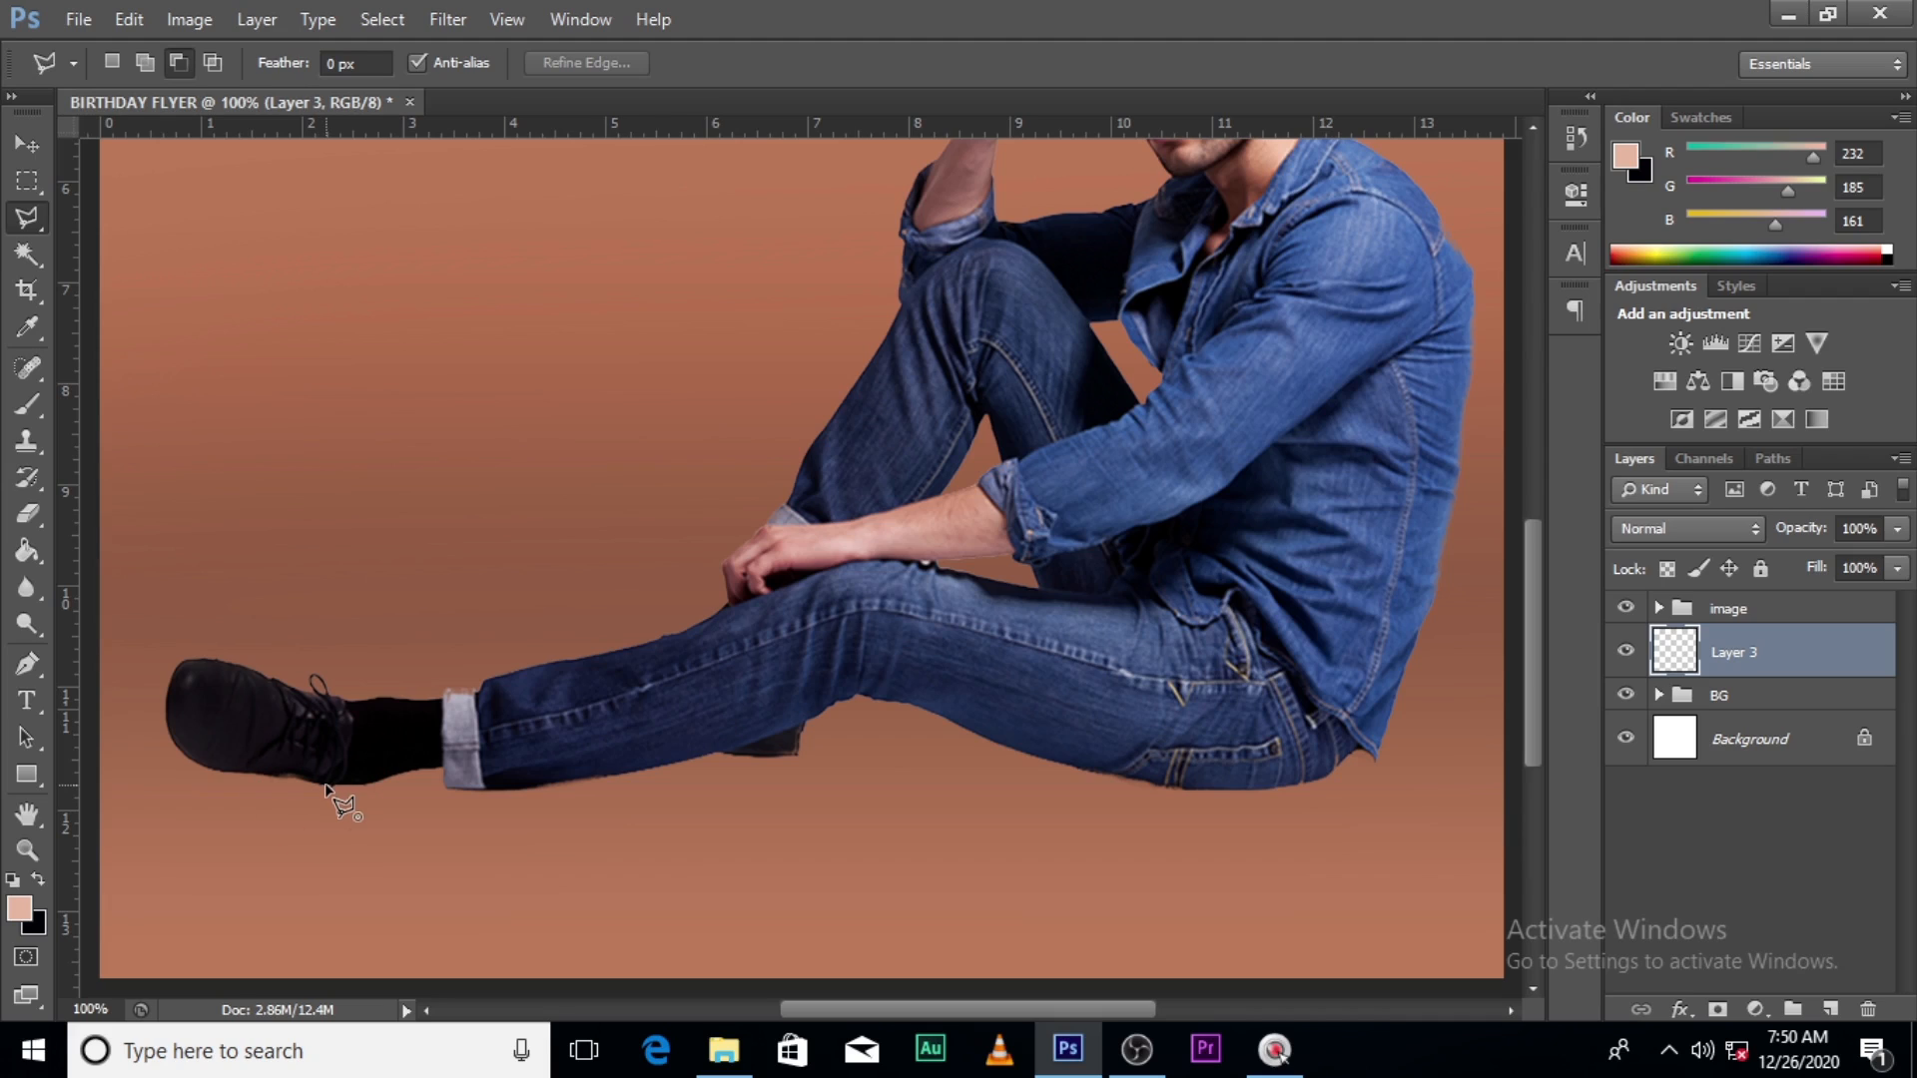
- Outline a selection area beneath the seated man's legs from shoe to jeans
left_click(328, 786)
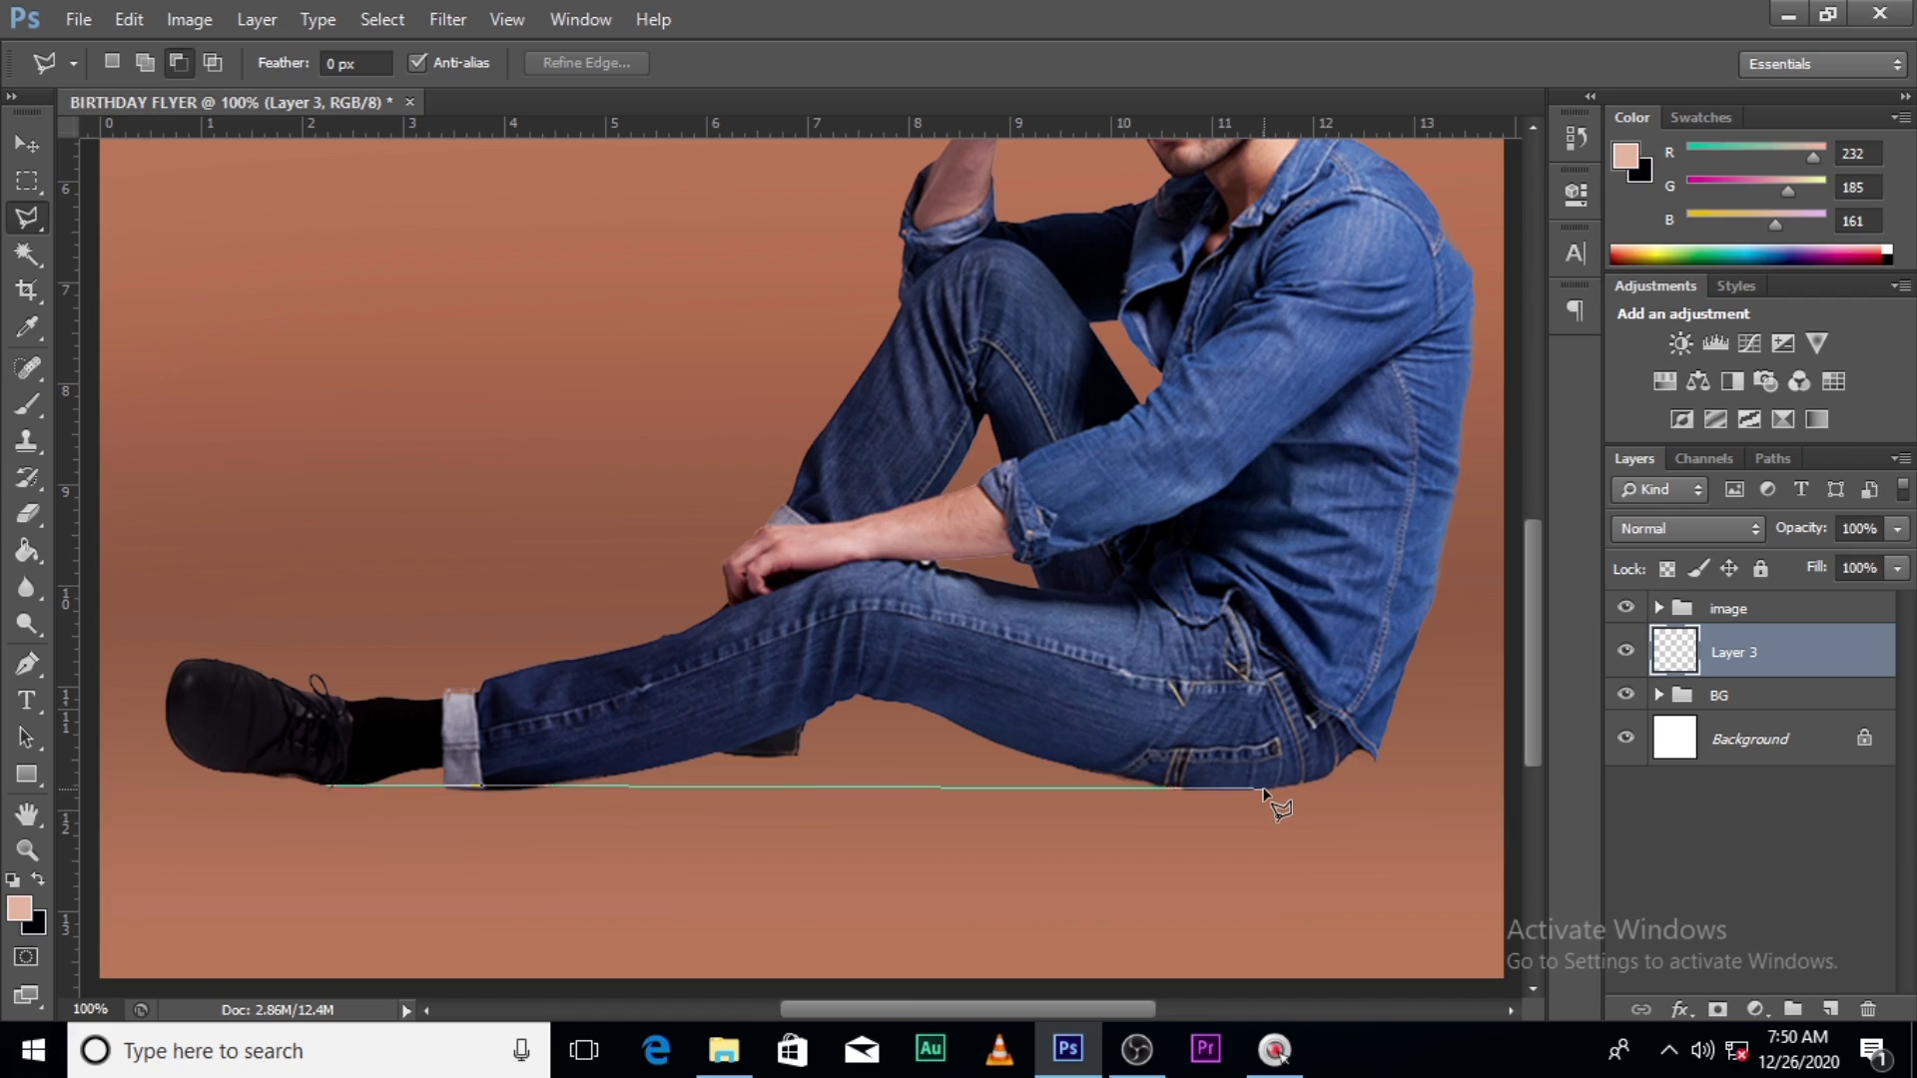
left_click(1262, 790)
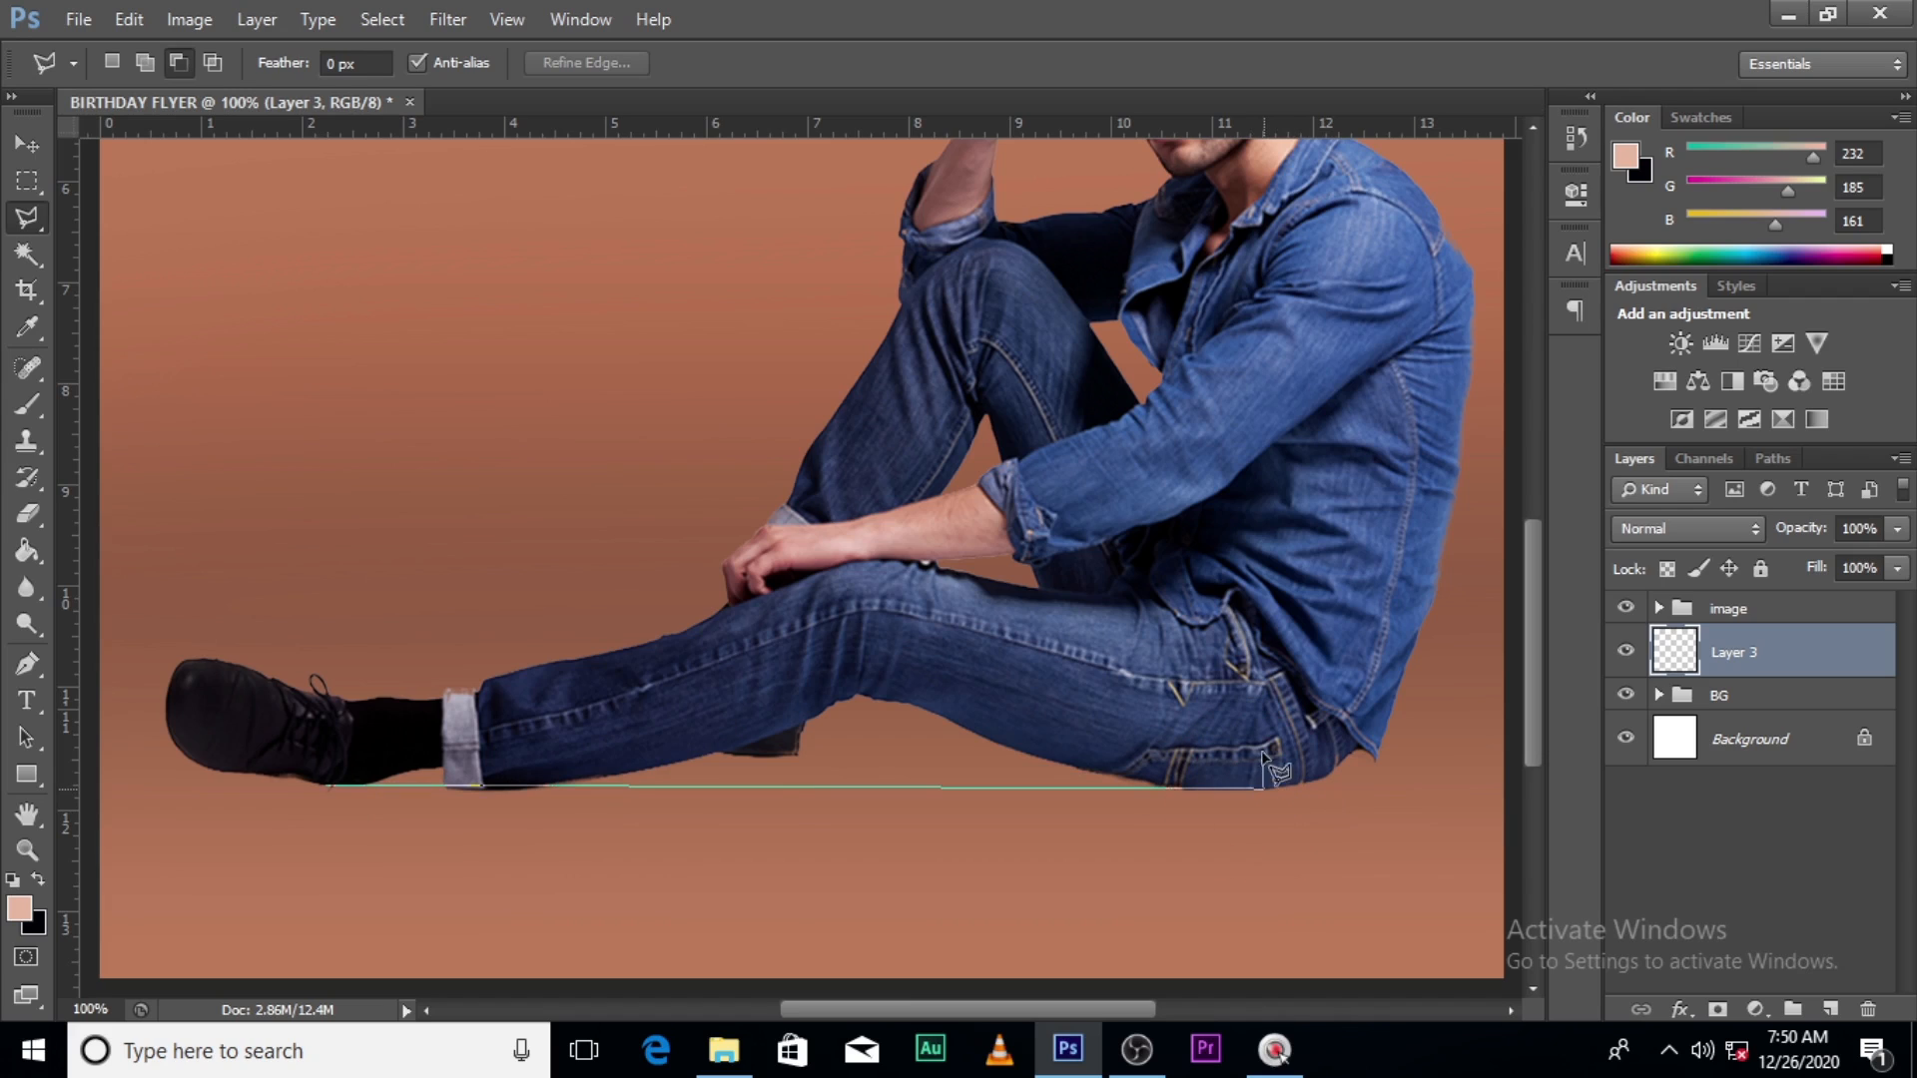
left_click(1249, 687)
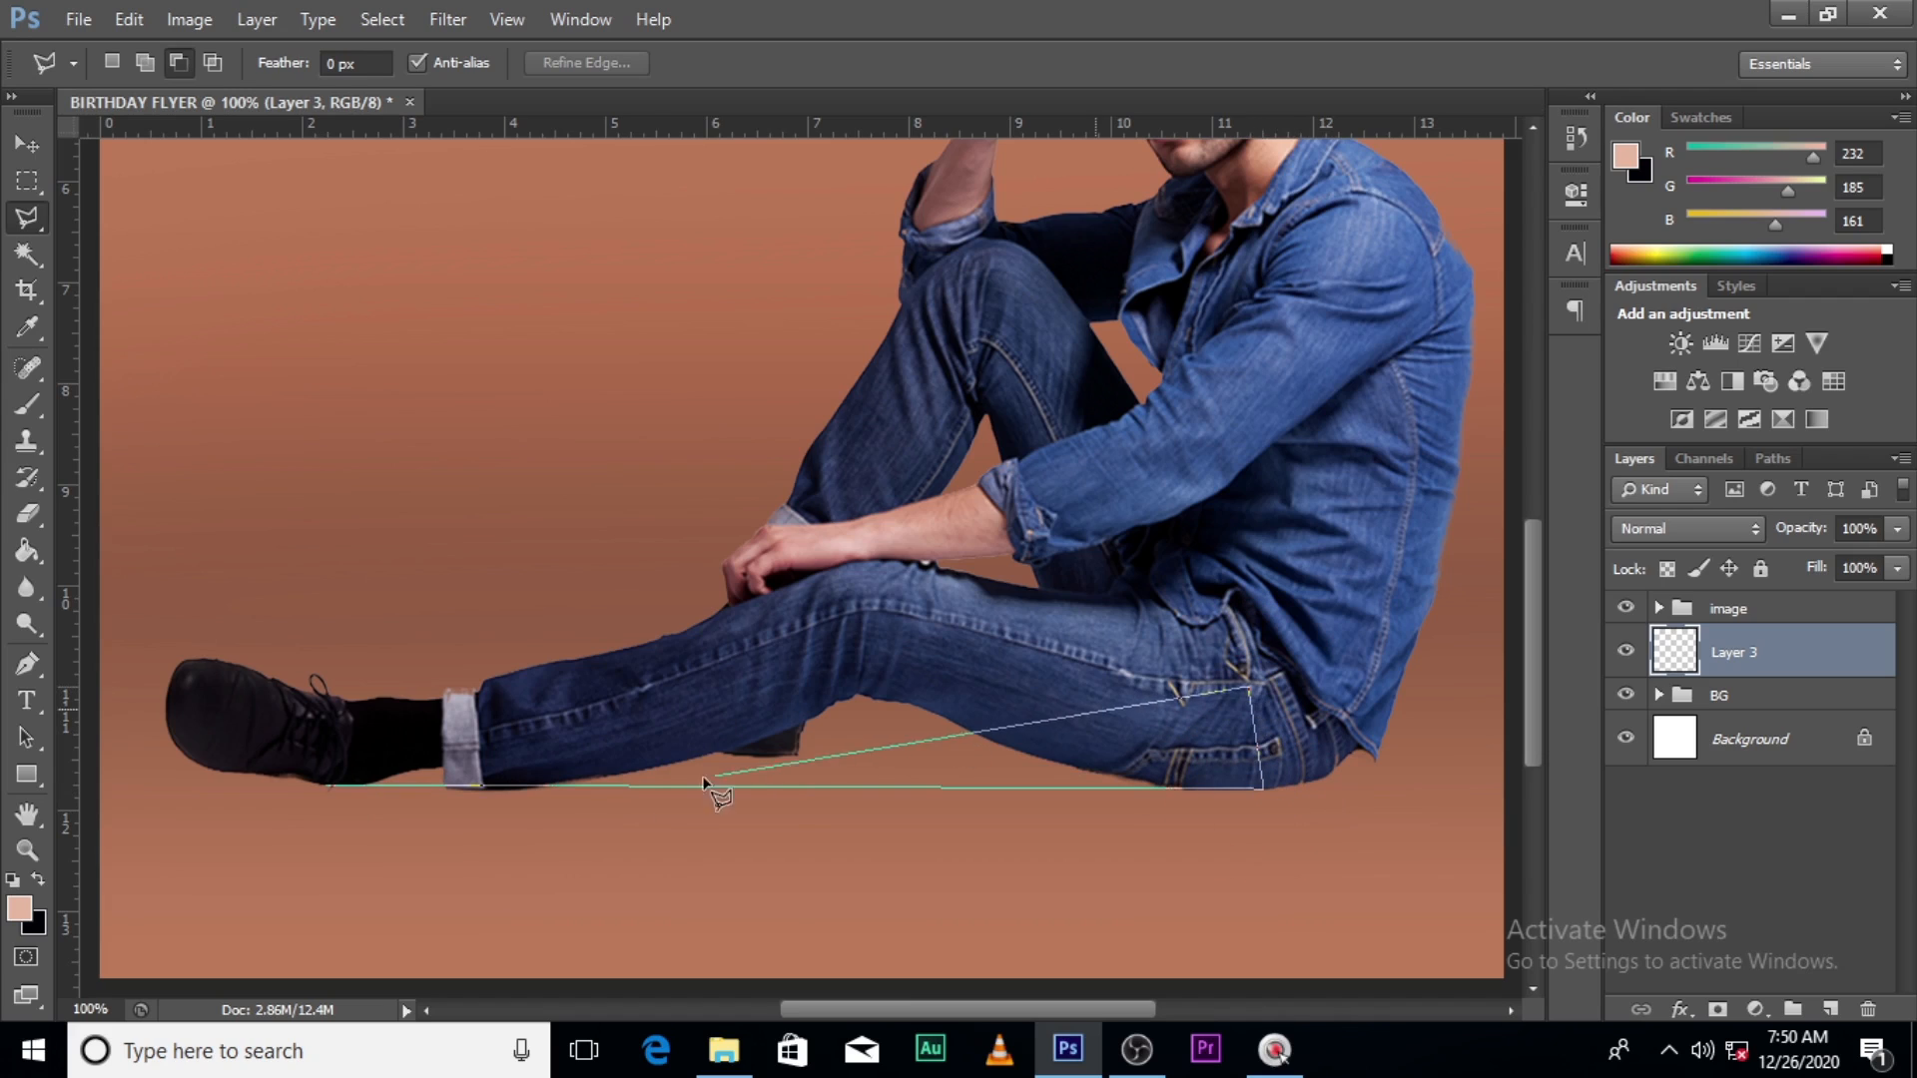
left_click(327, 785)
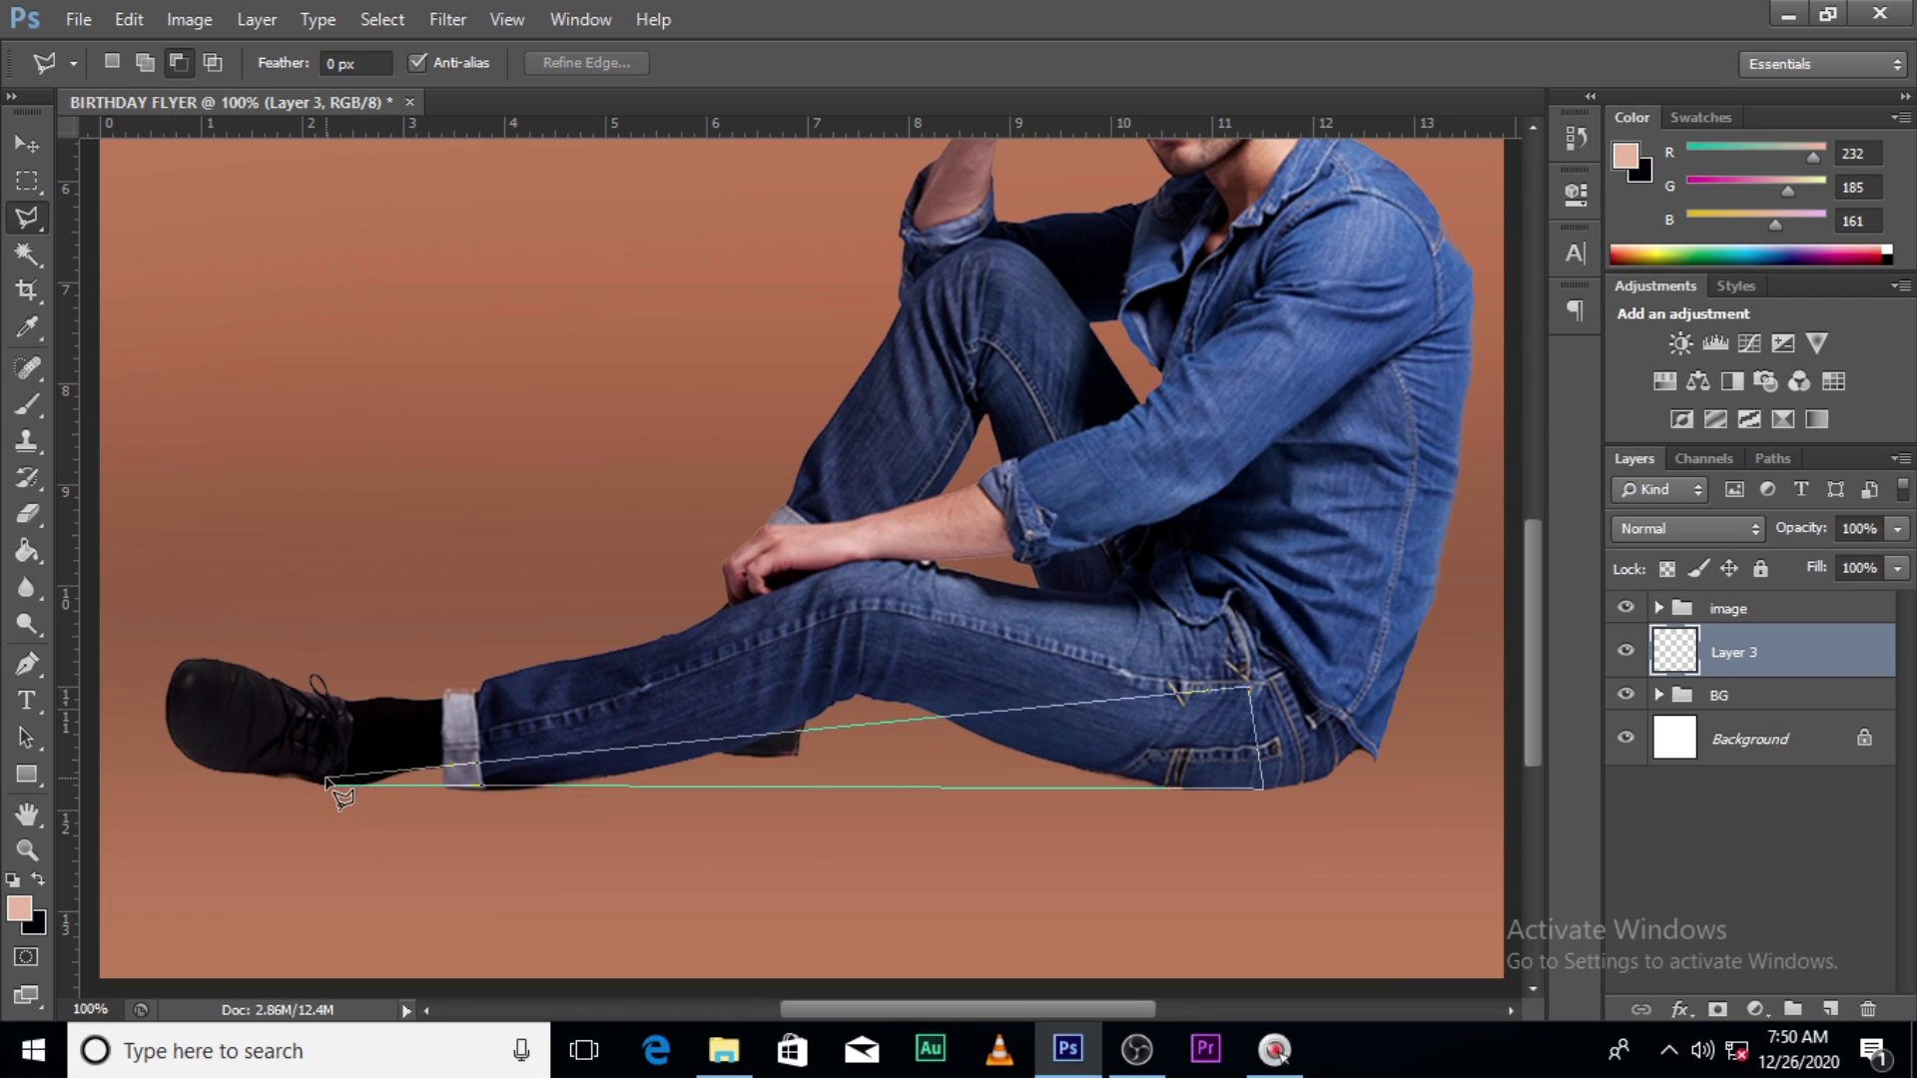
left_click(328, 784)
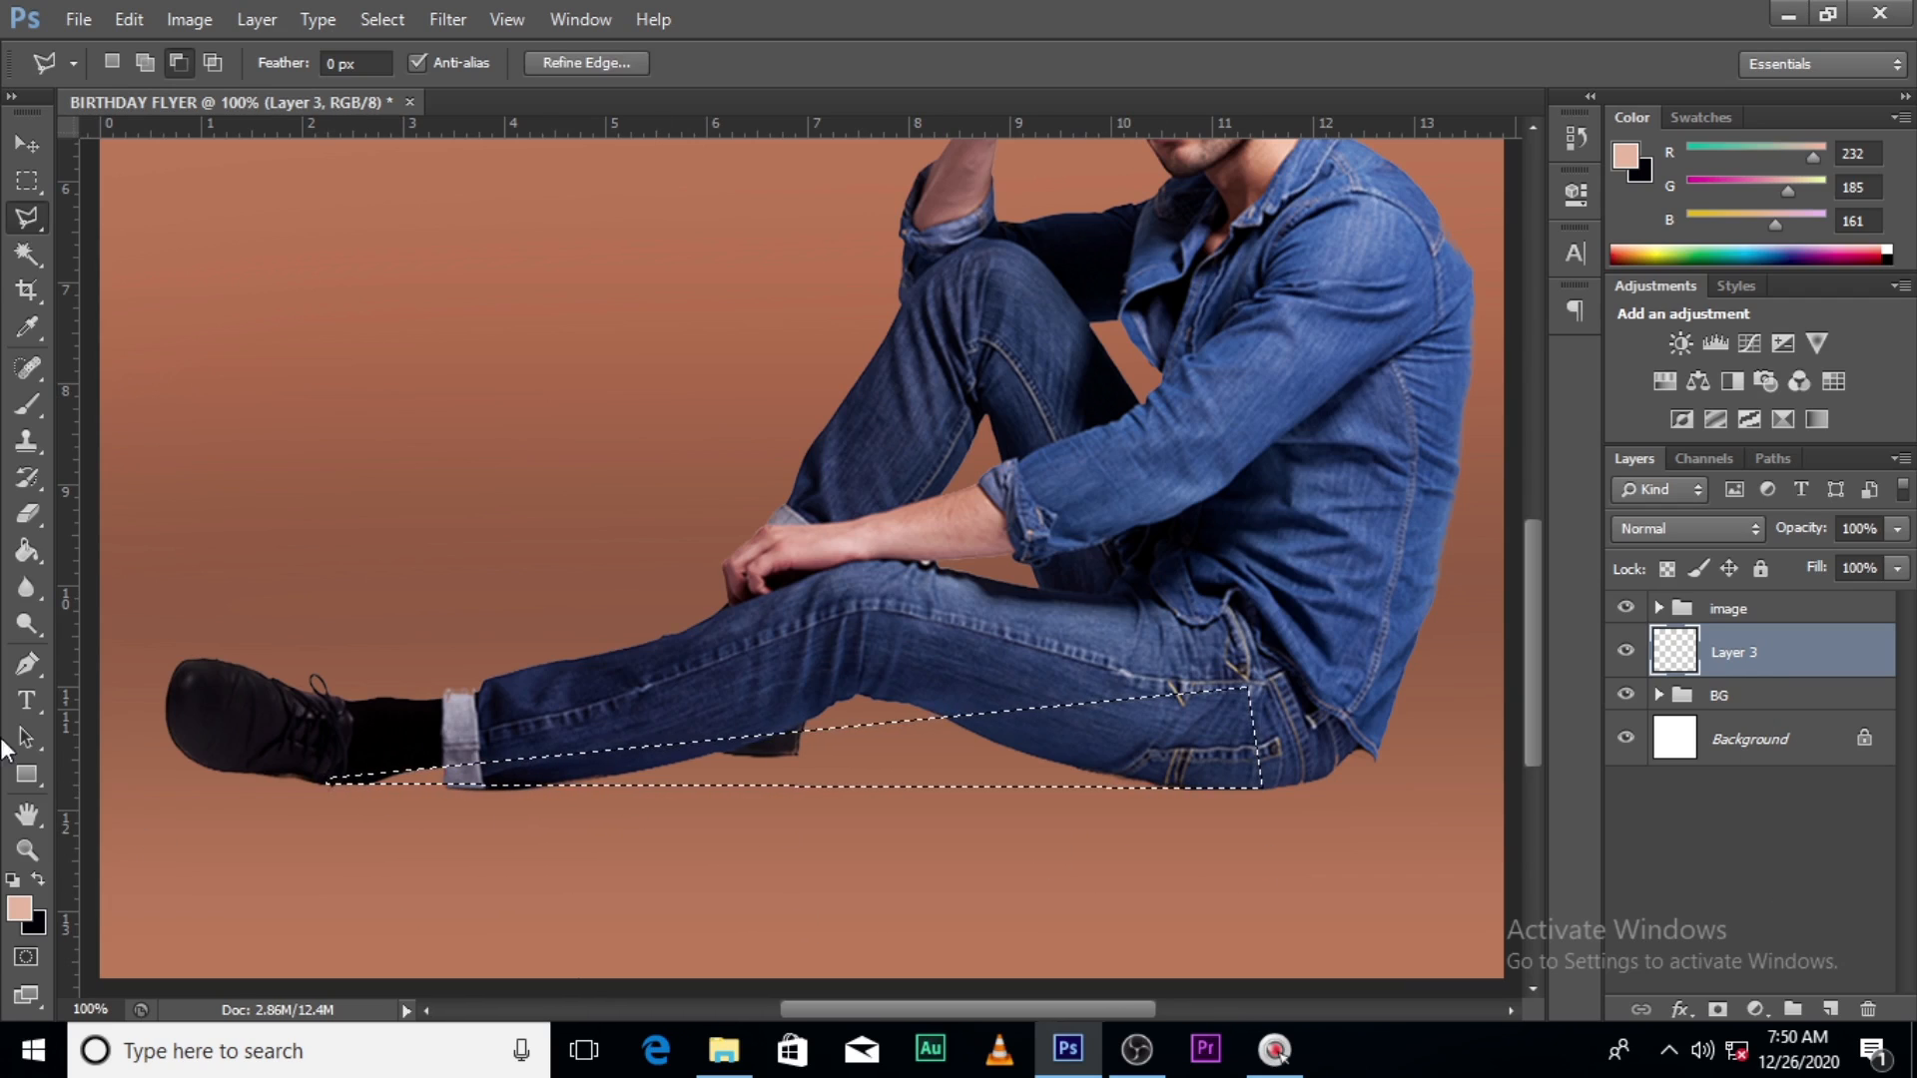
- Fill the selection with black 000000 using the Paint Bucket, then deselect
left_click(24, 554)
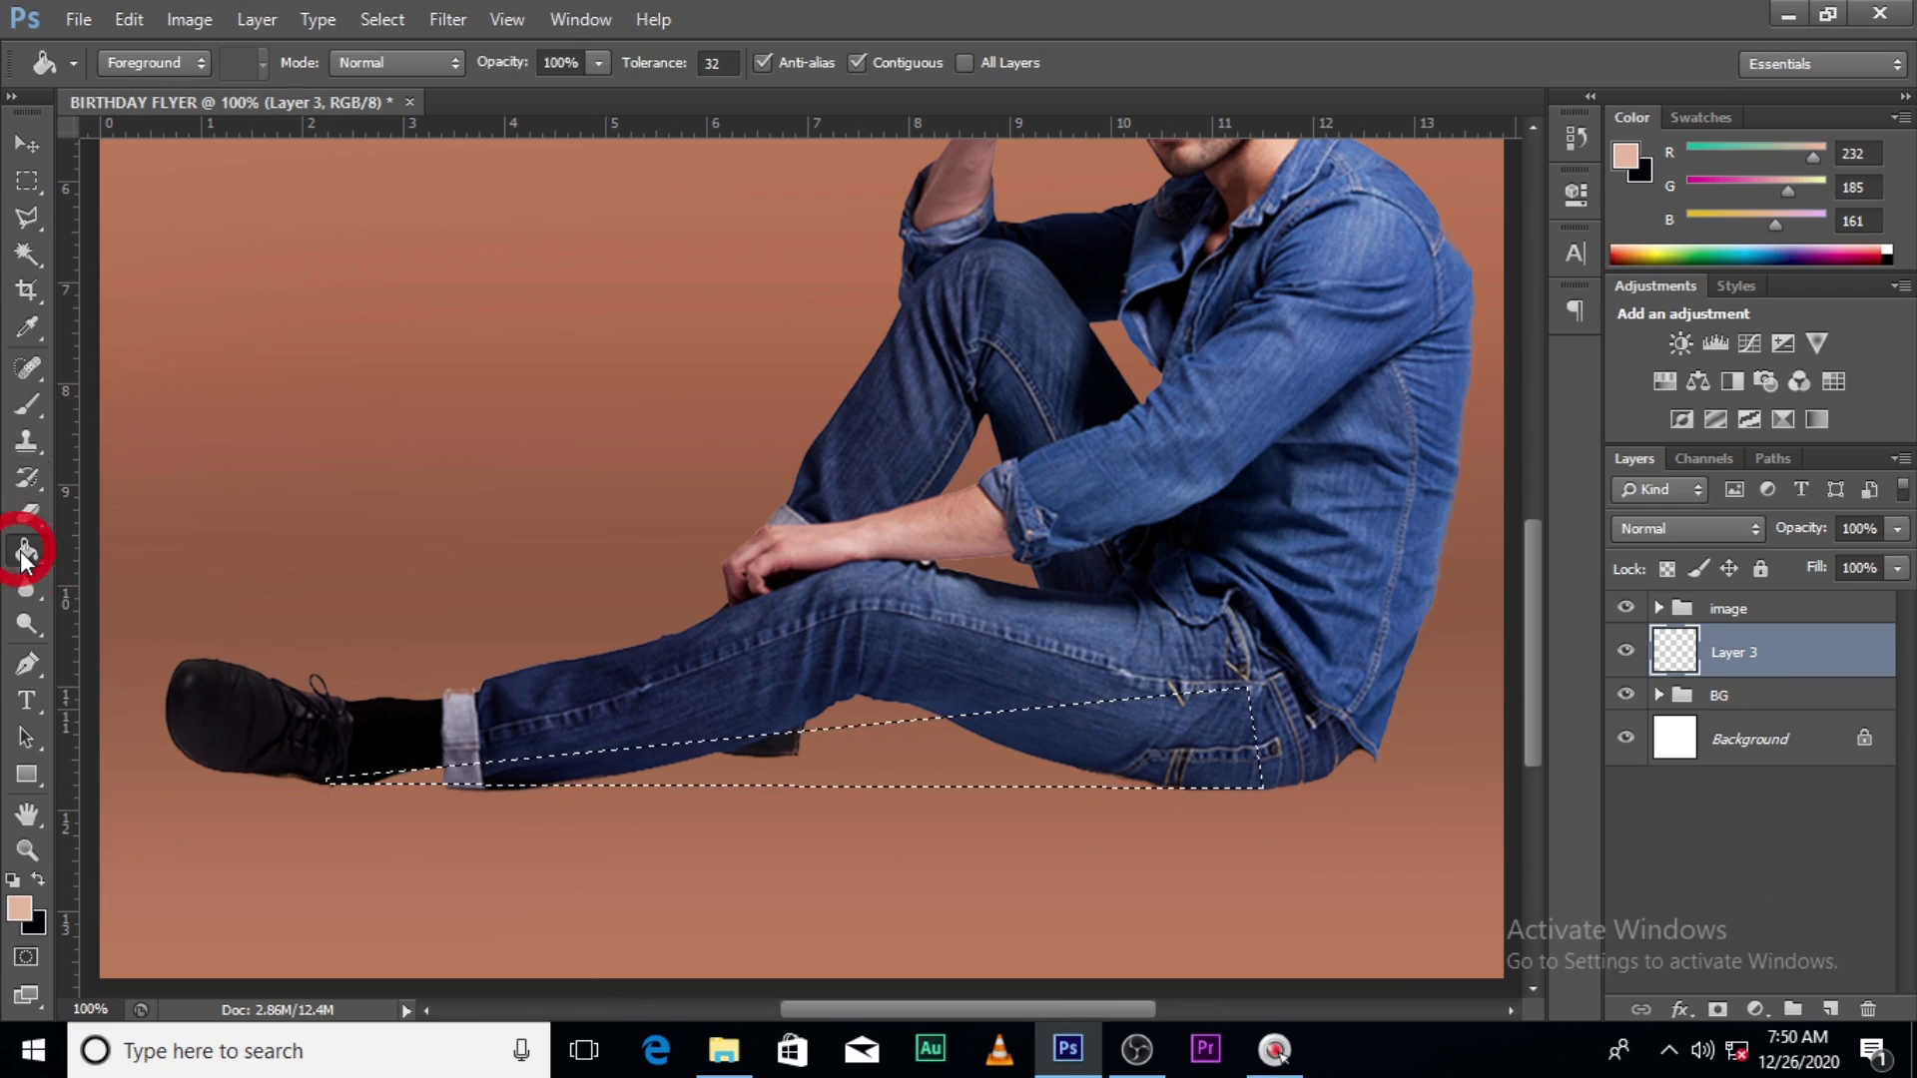
left_click(20, 909)
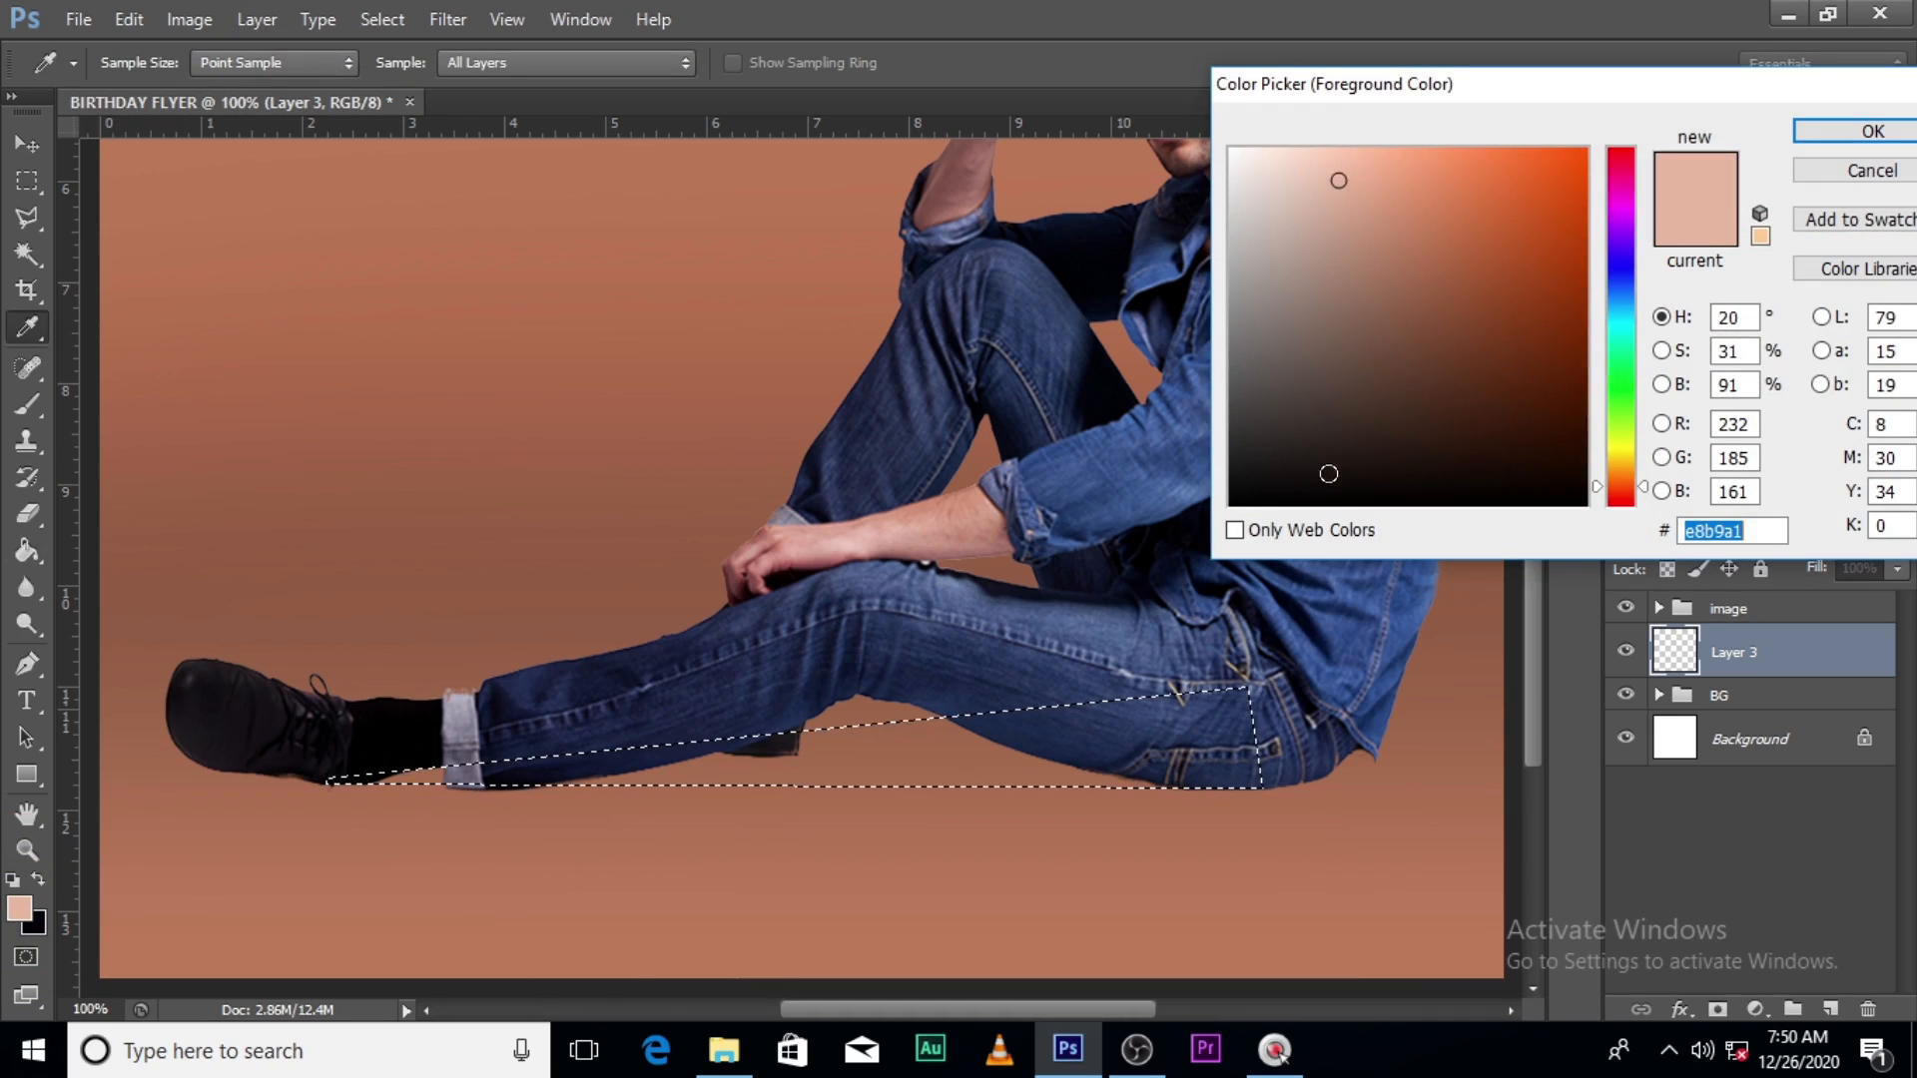
type("000000")
left_click(1843, 133)
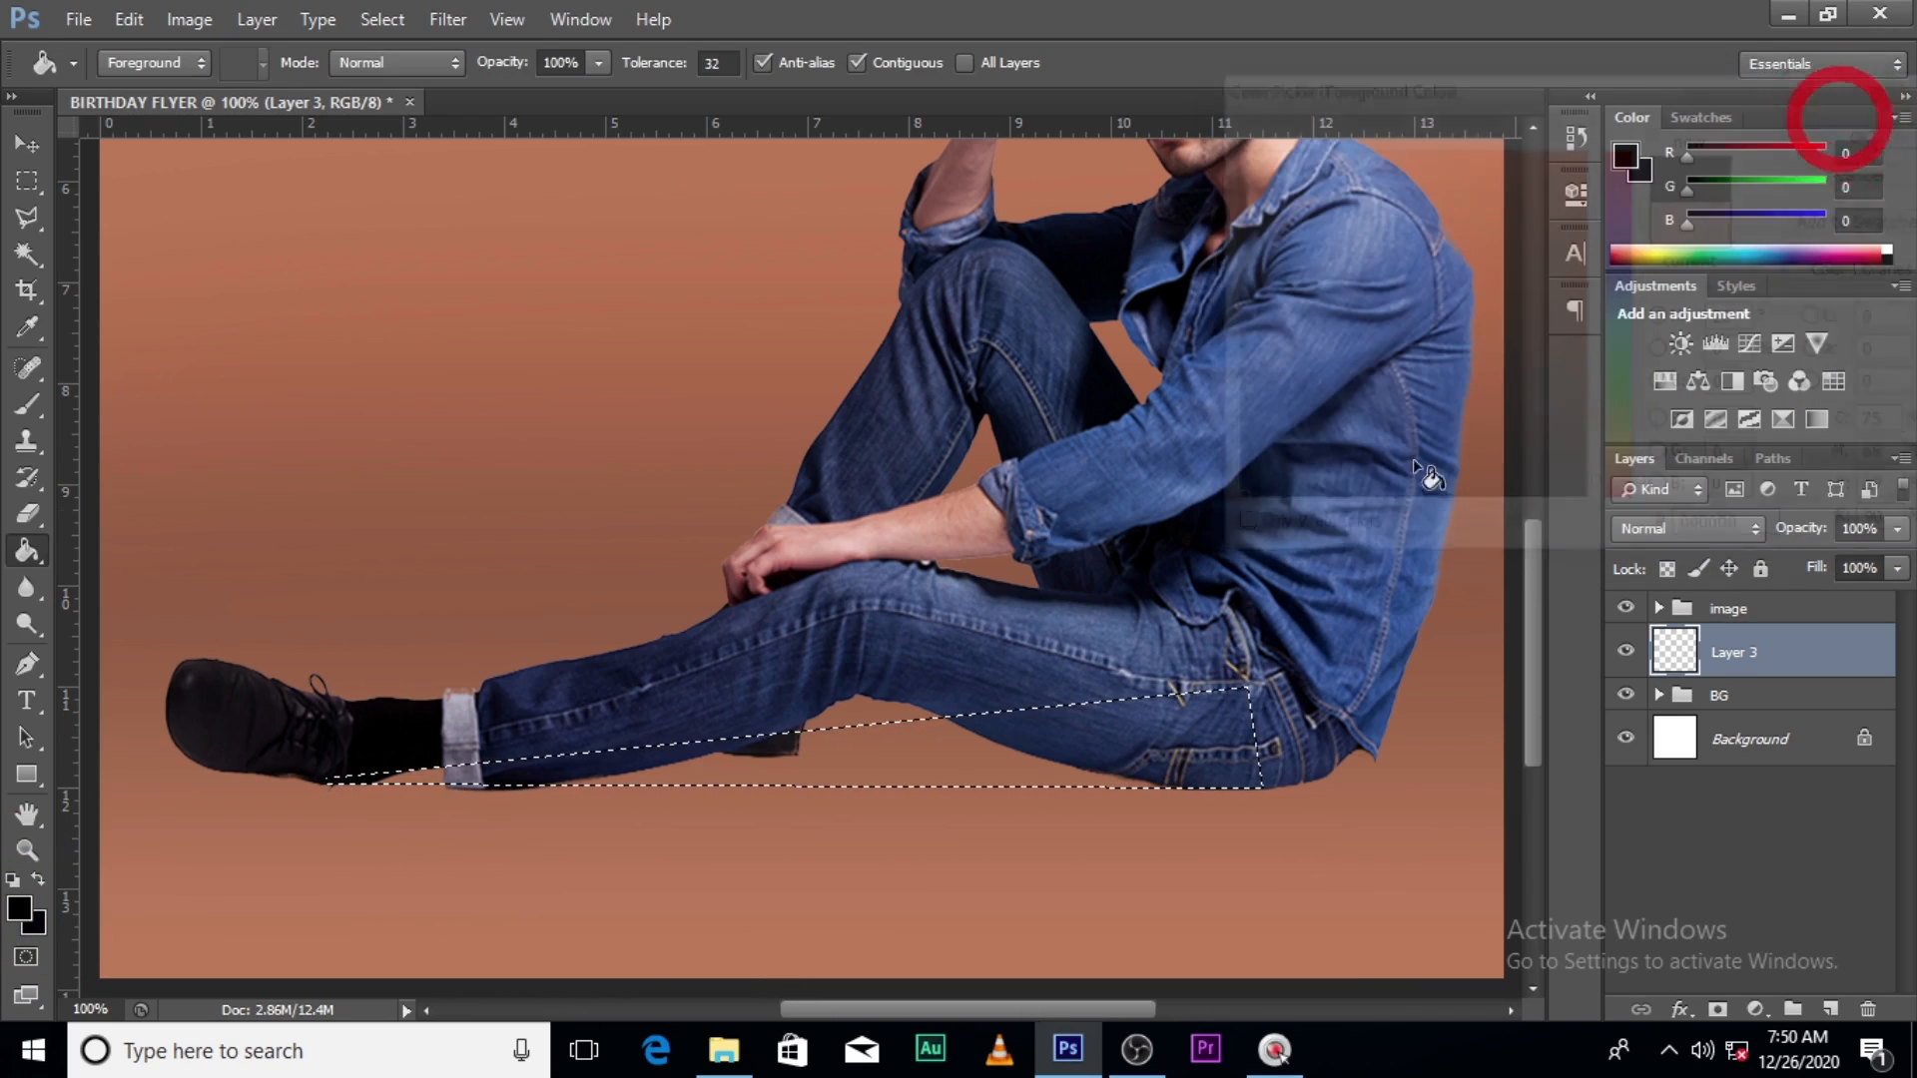
left_click(951, 757)
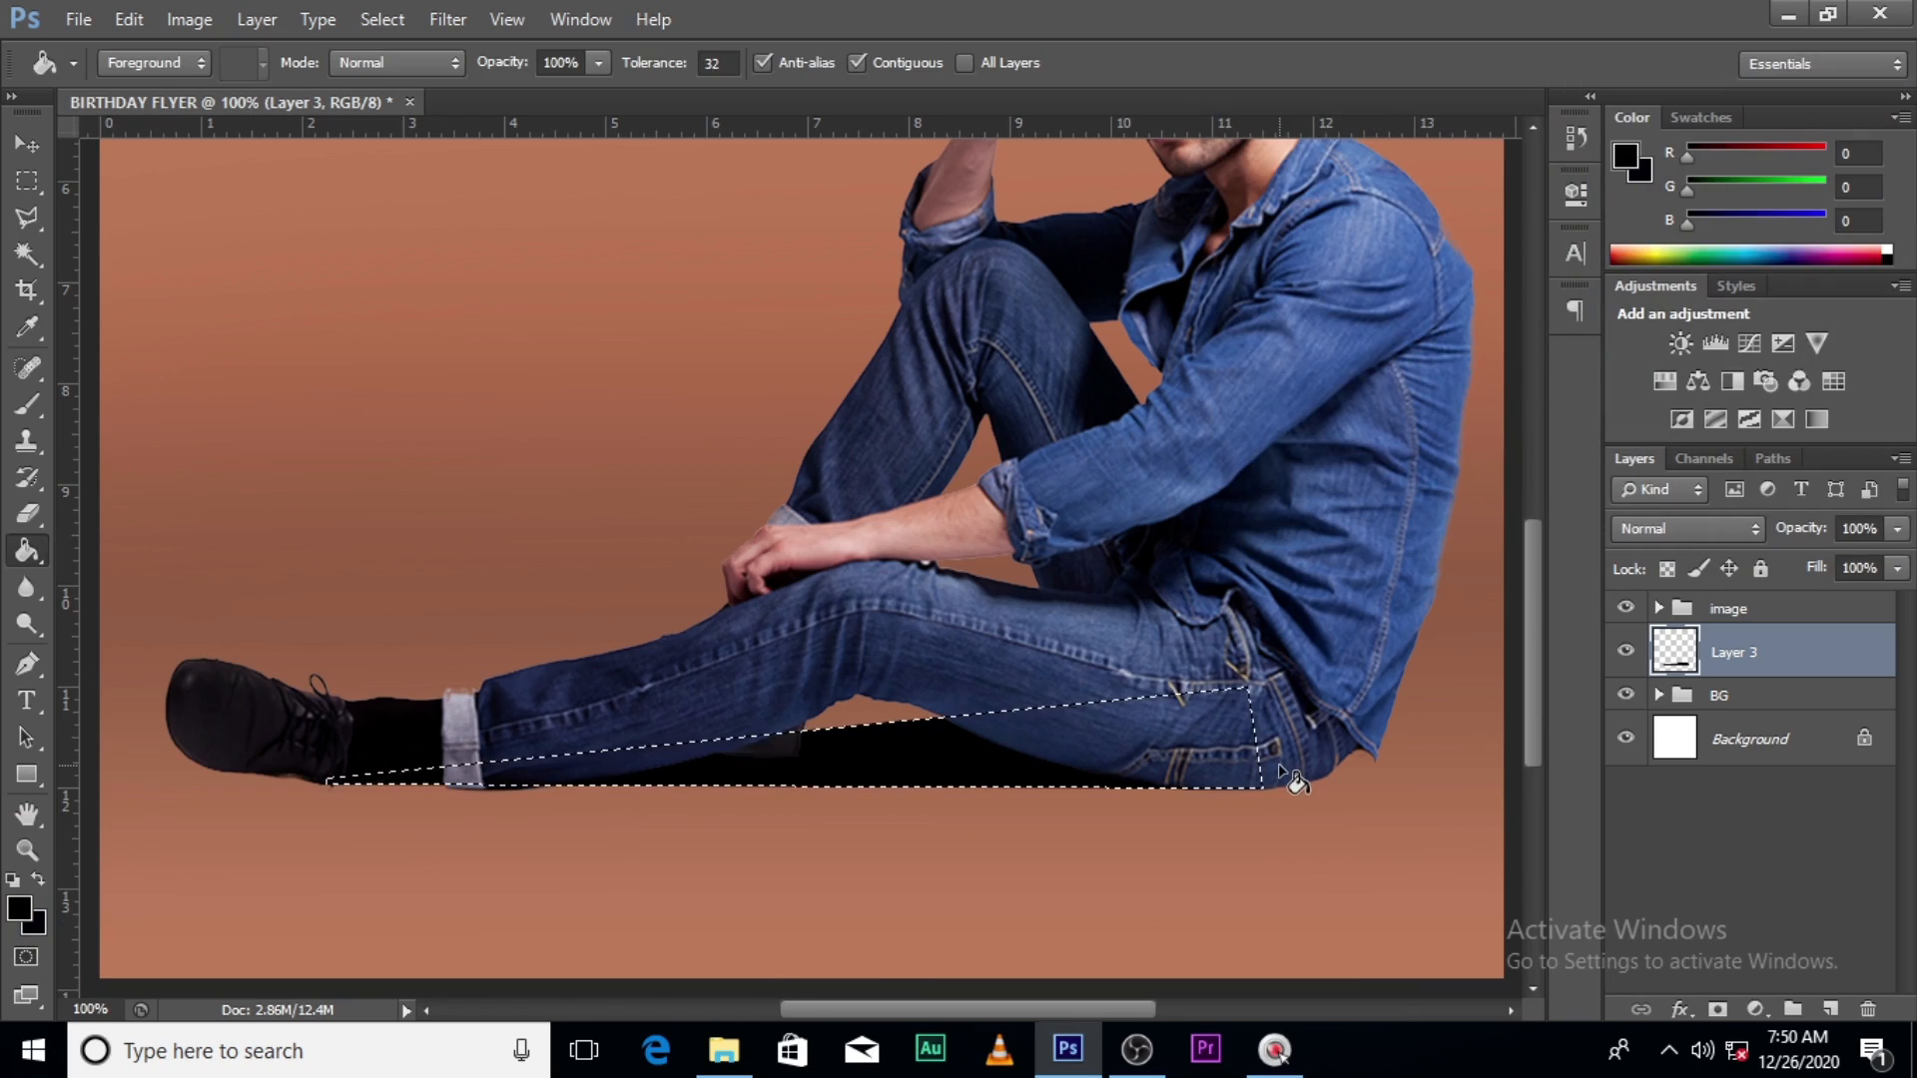
key("ctrl+d")
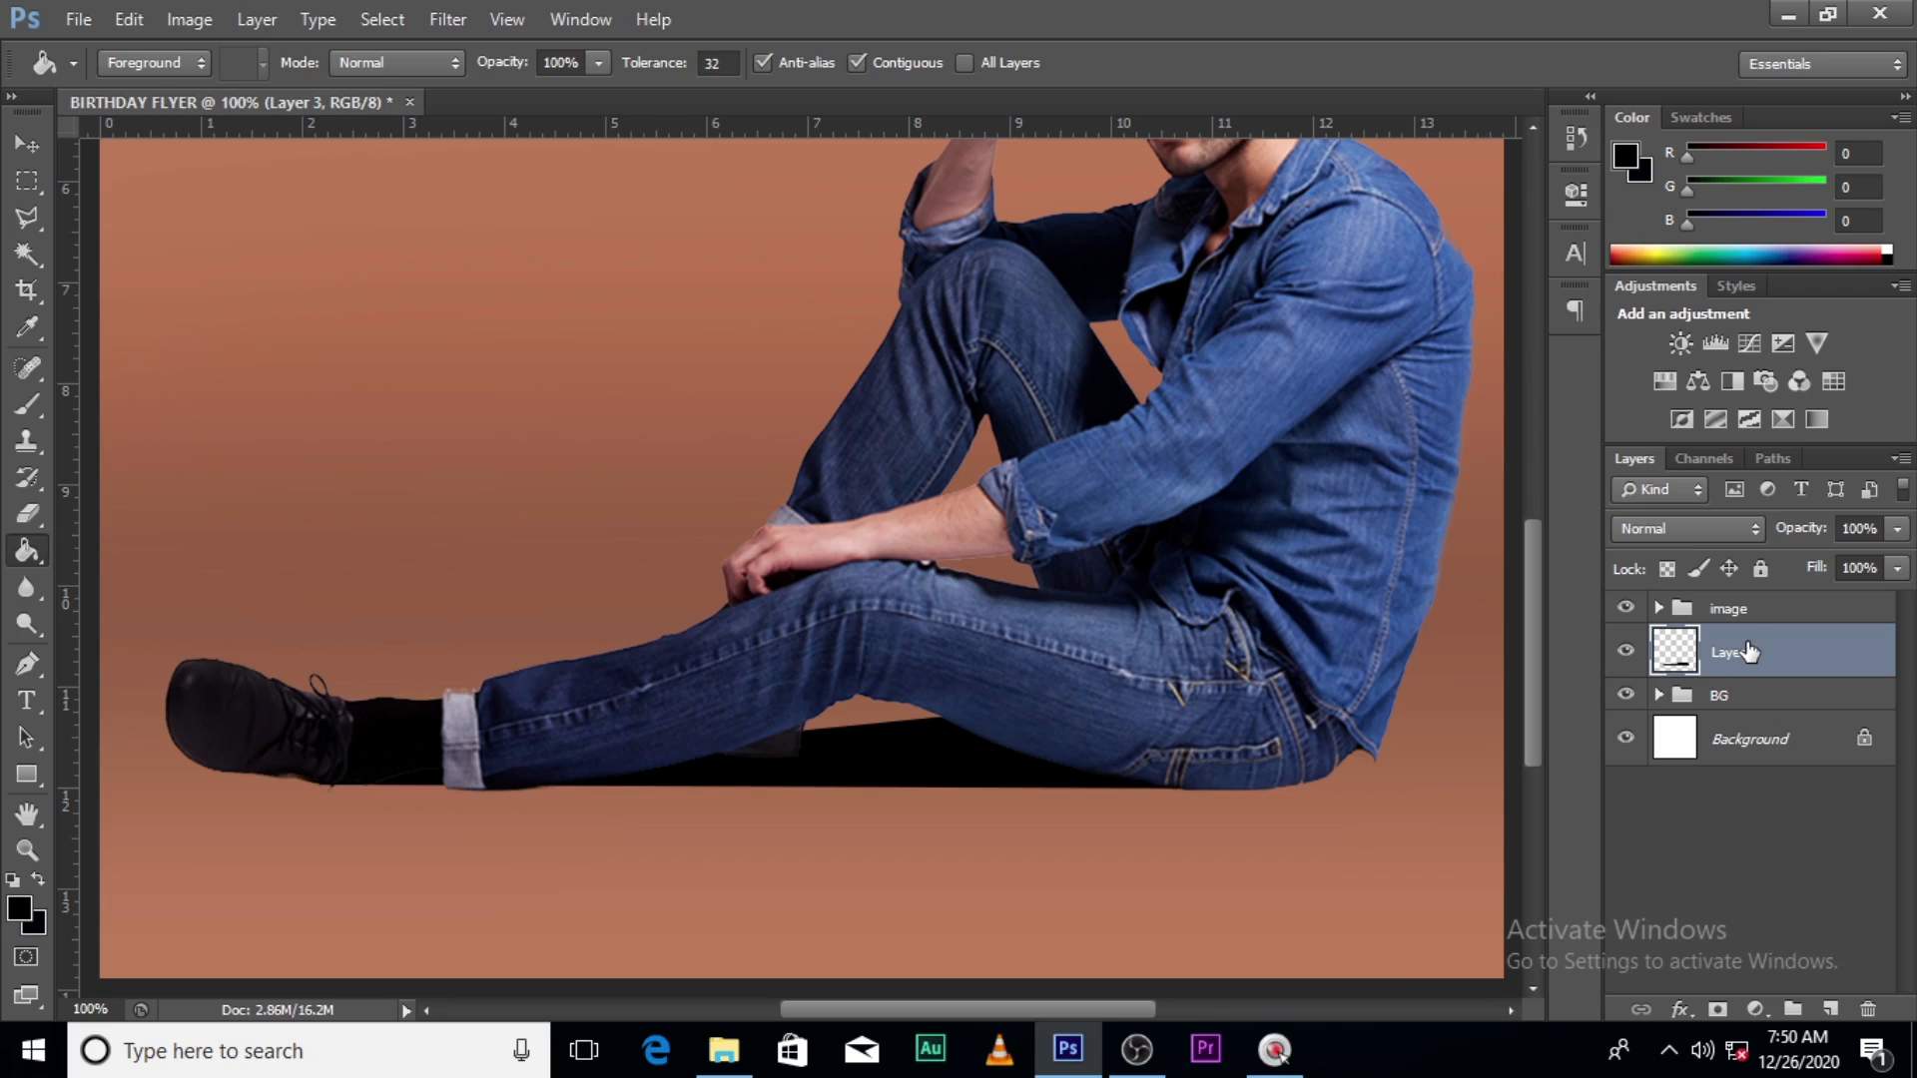
key("ctrl+0")
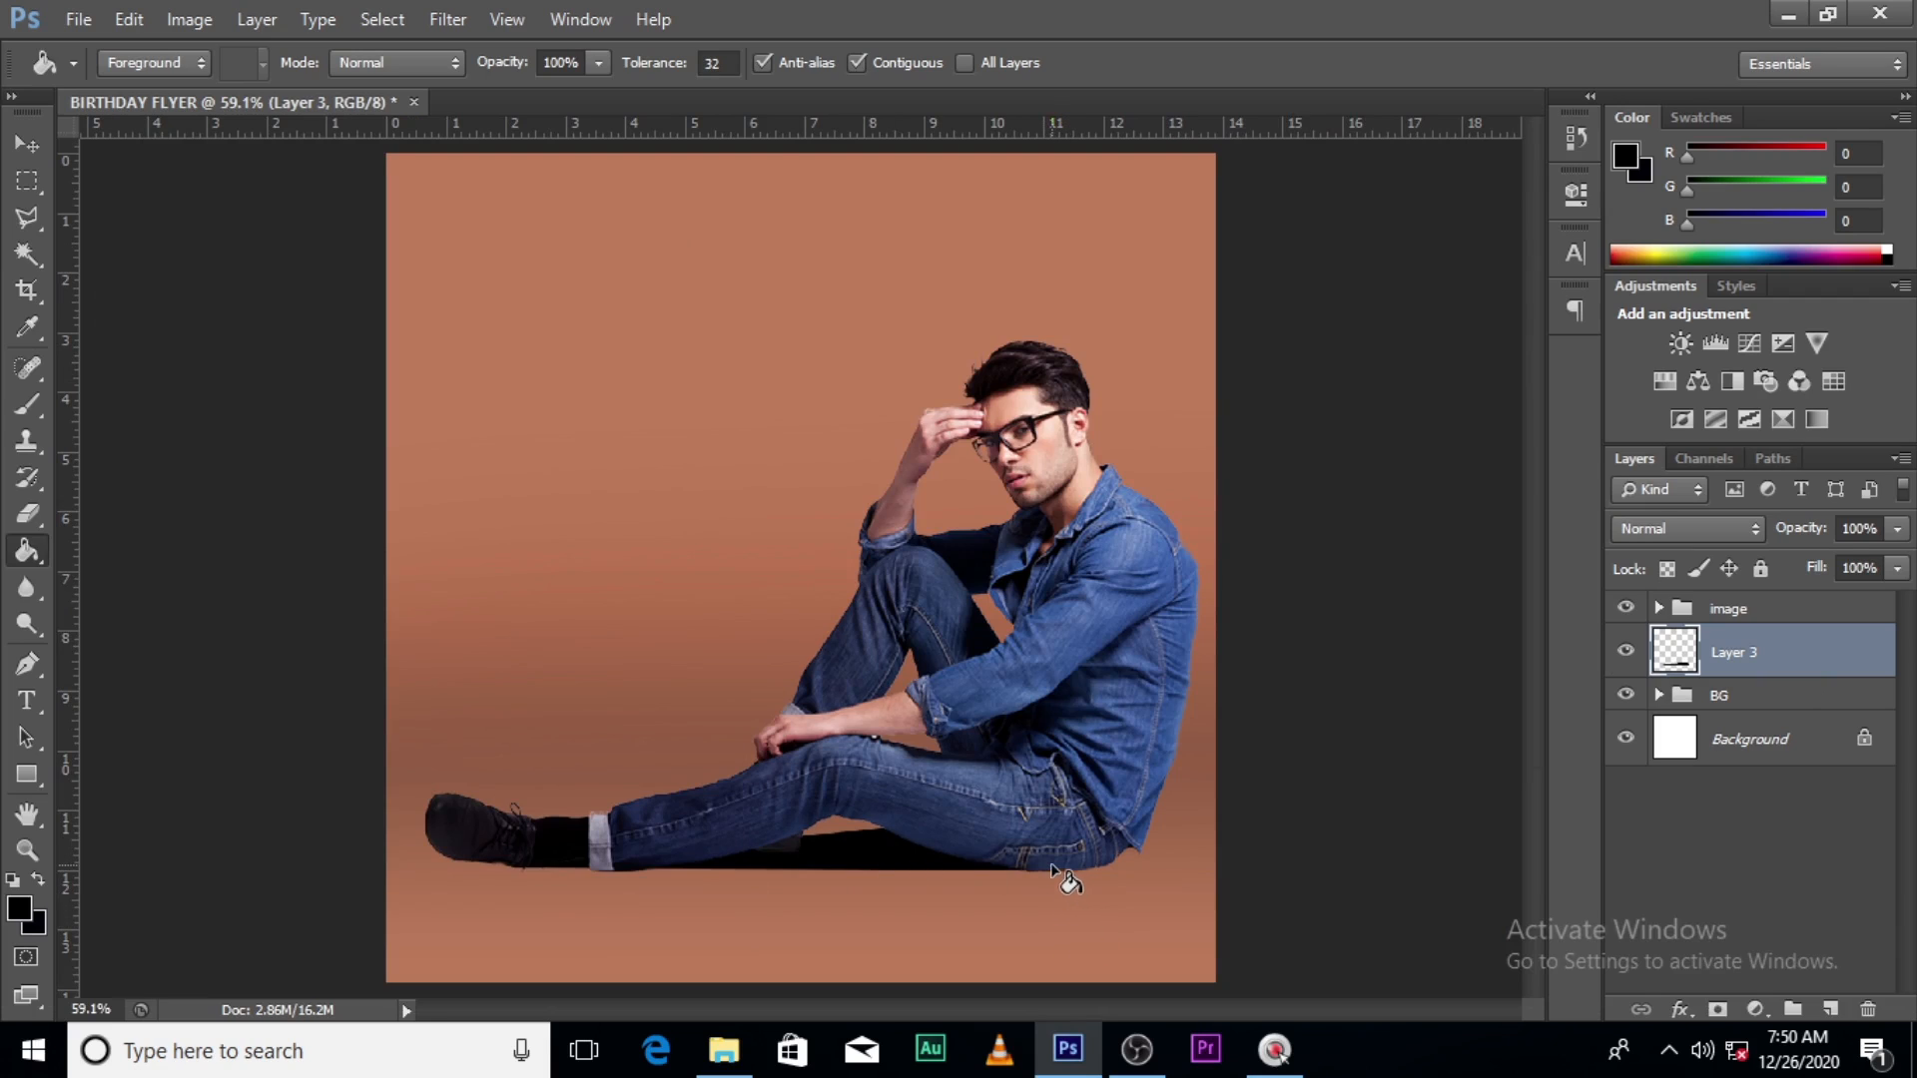
- Soften the black shadow with a 3.1 px Gaussian Blur and set Layer 3 to 70% opacity
key("ctrl+b")
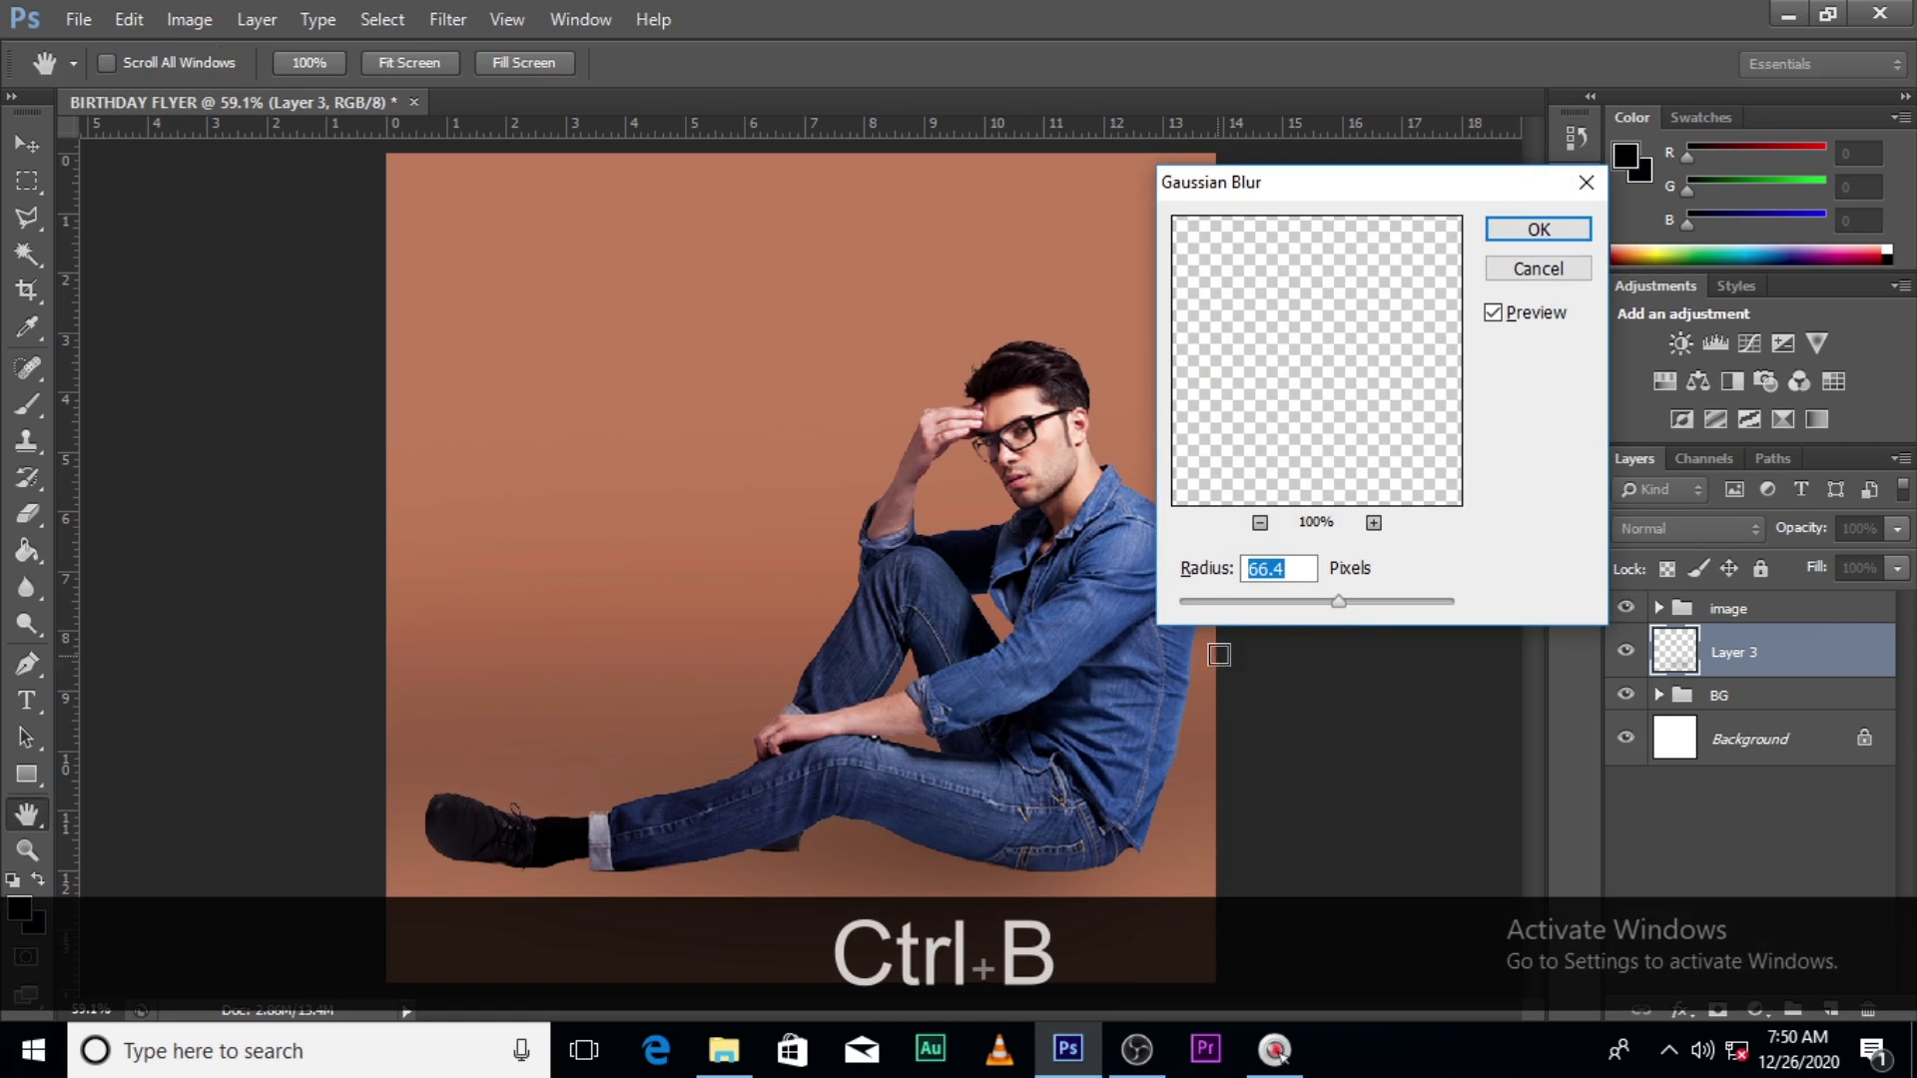
left_click_drag(1344, 611, 1203, 602)
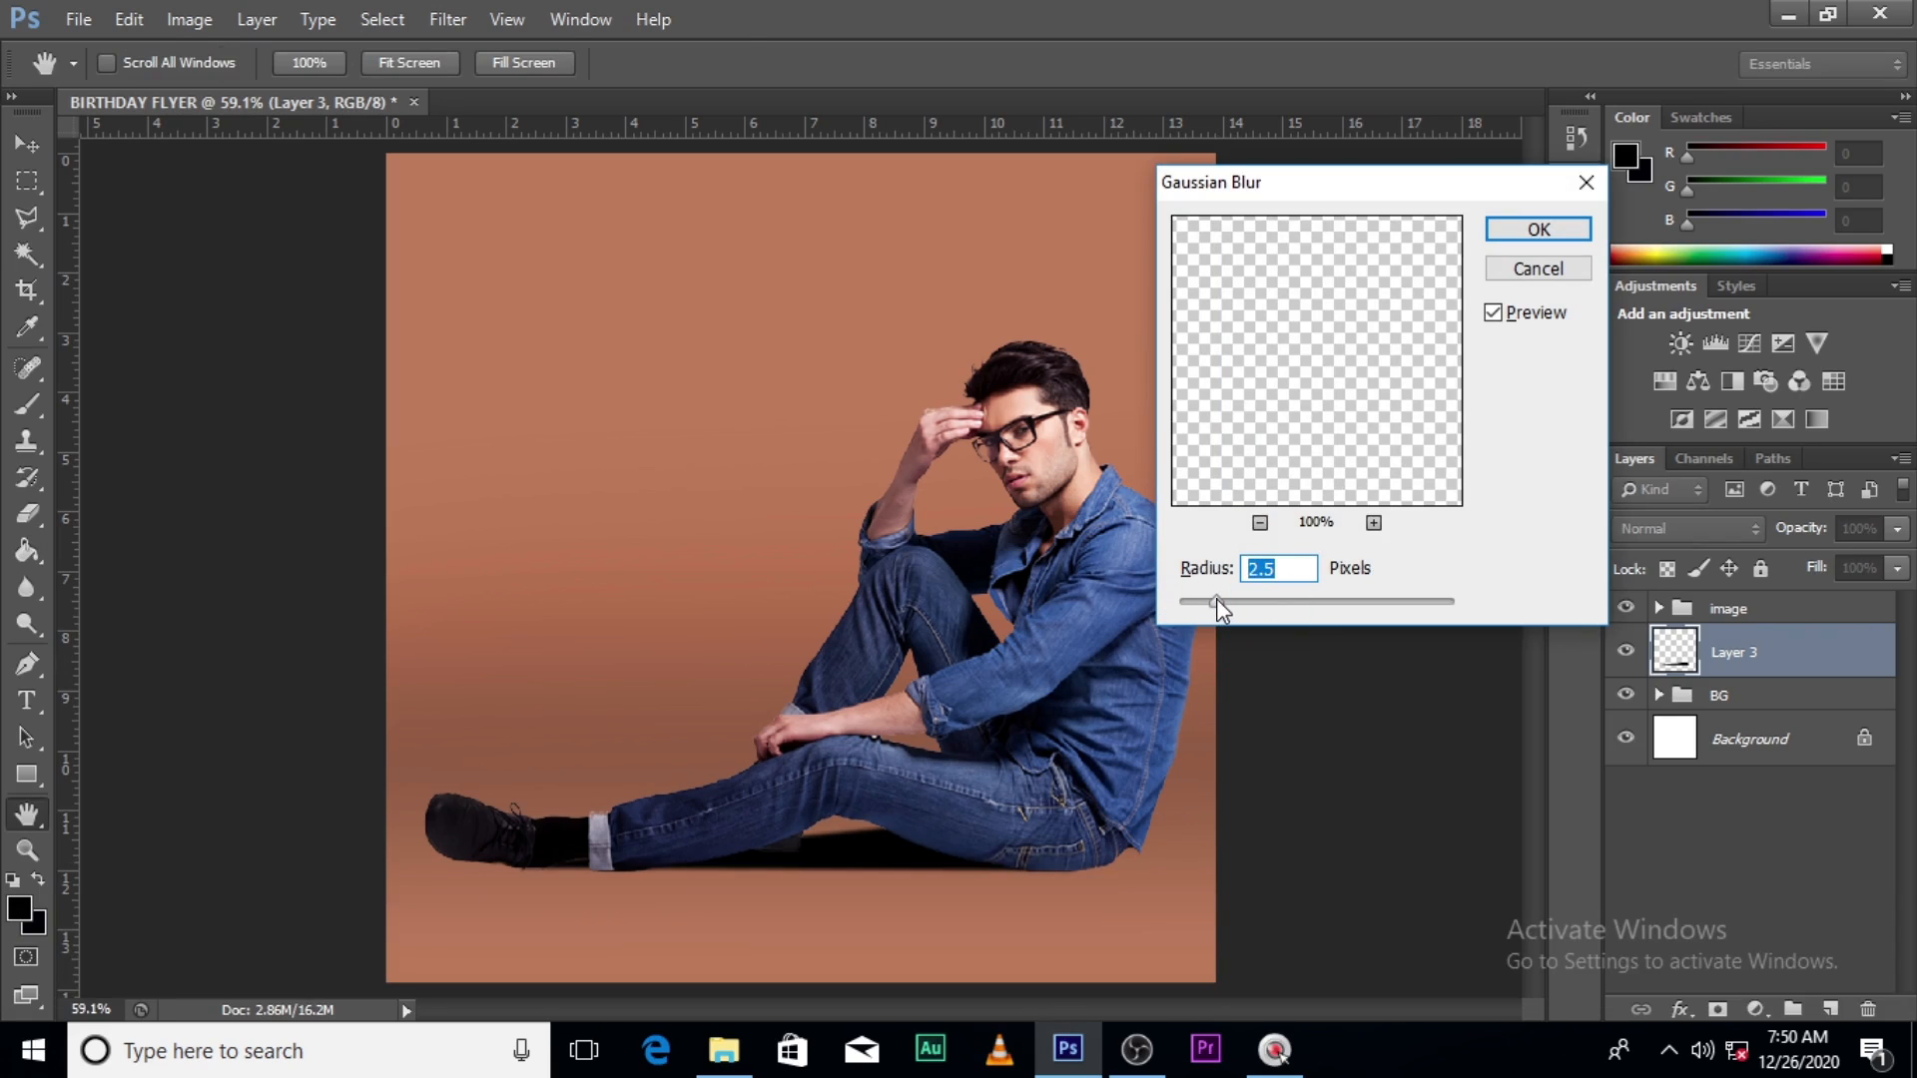
left_click_drag(1216, 597, 1224, 603)
left_click(1526, 235)
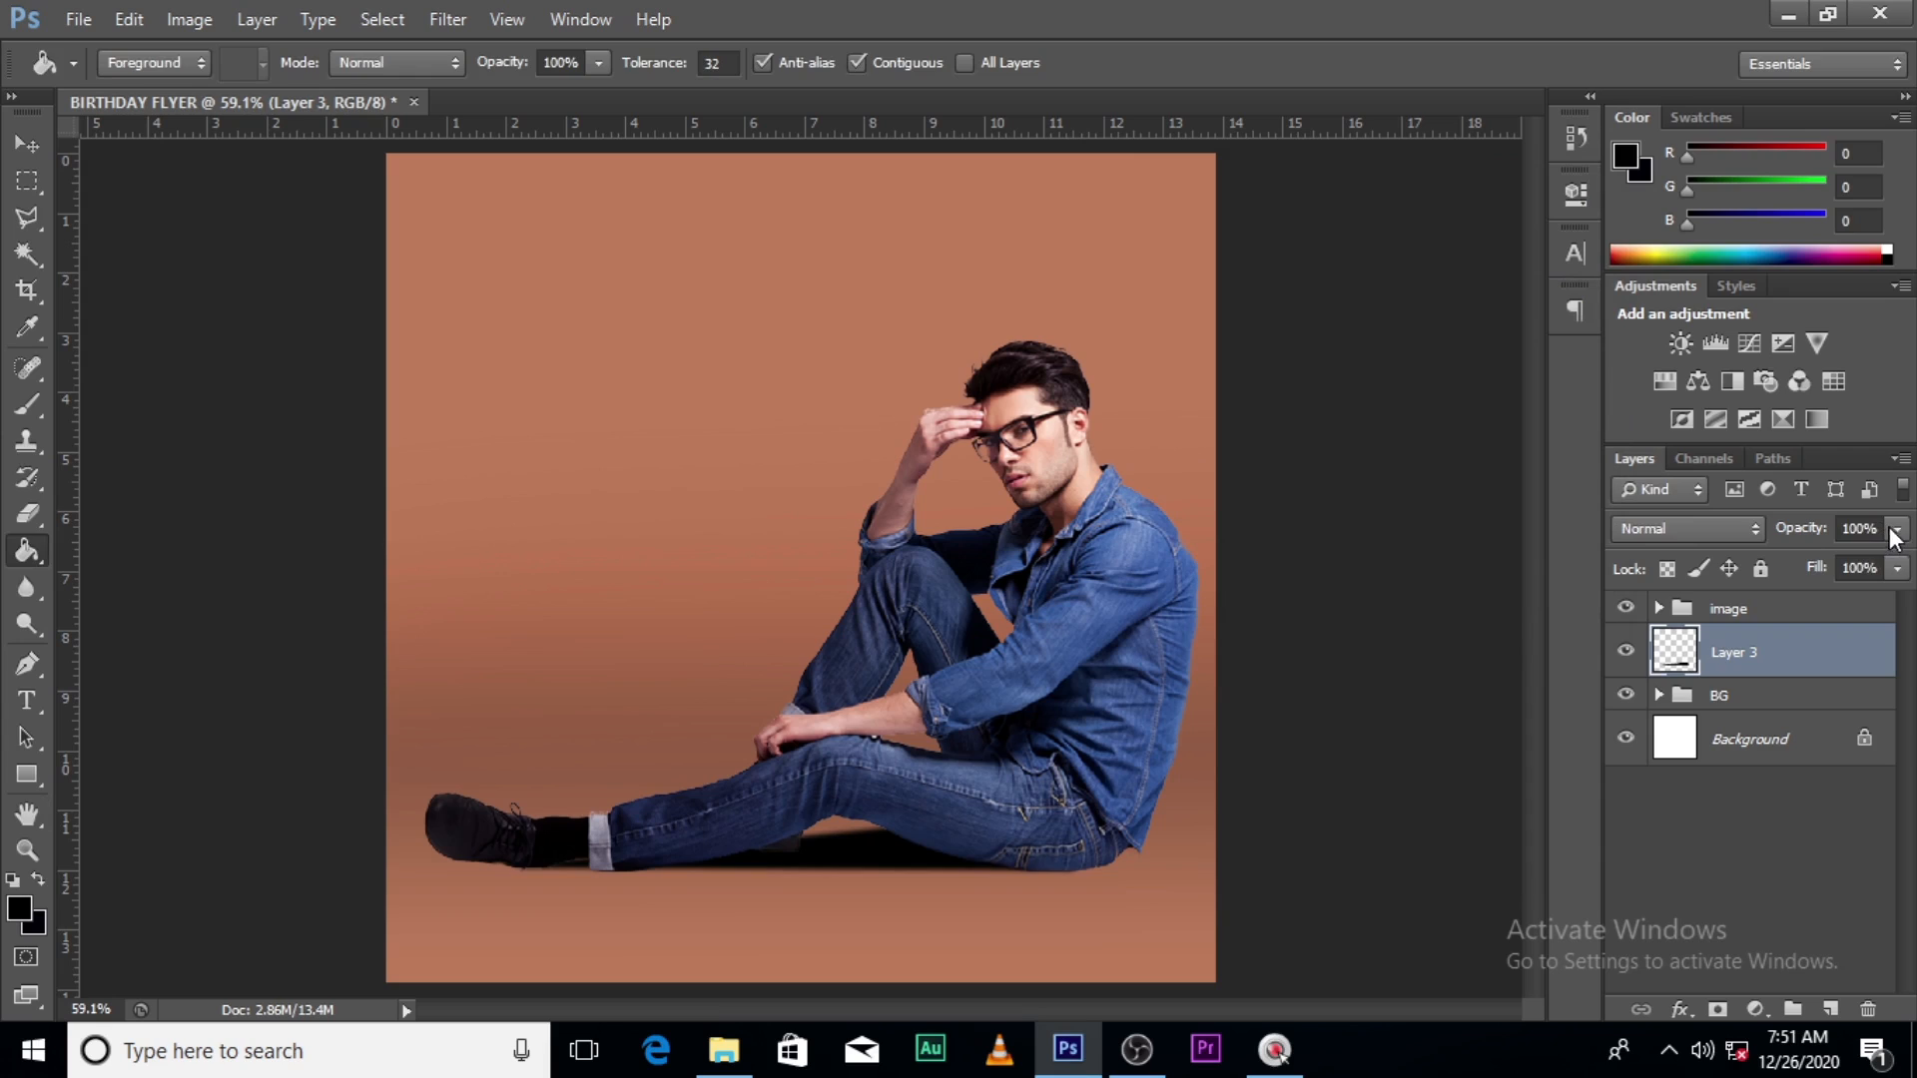
left_click_drag(1899, 537, 1865, 564)
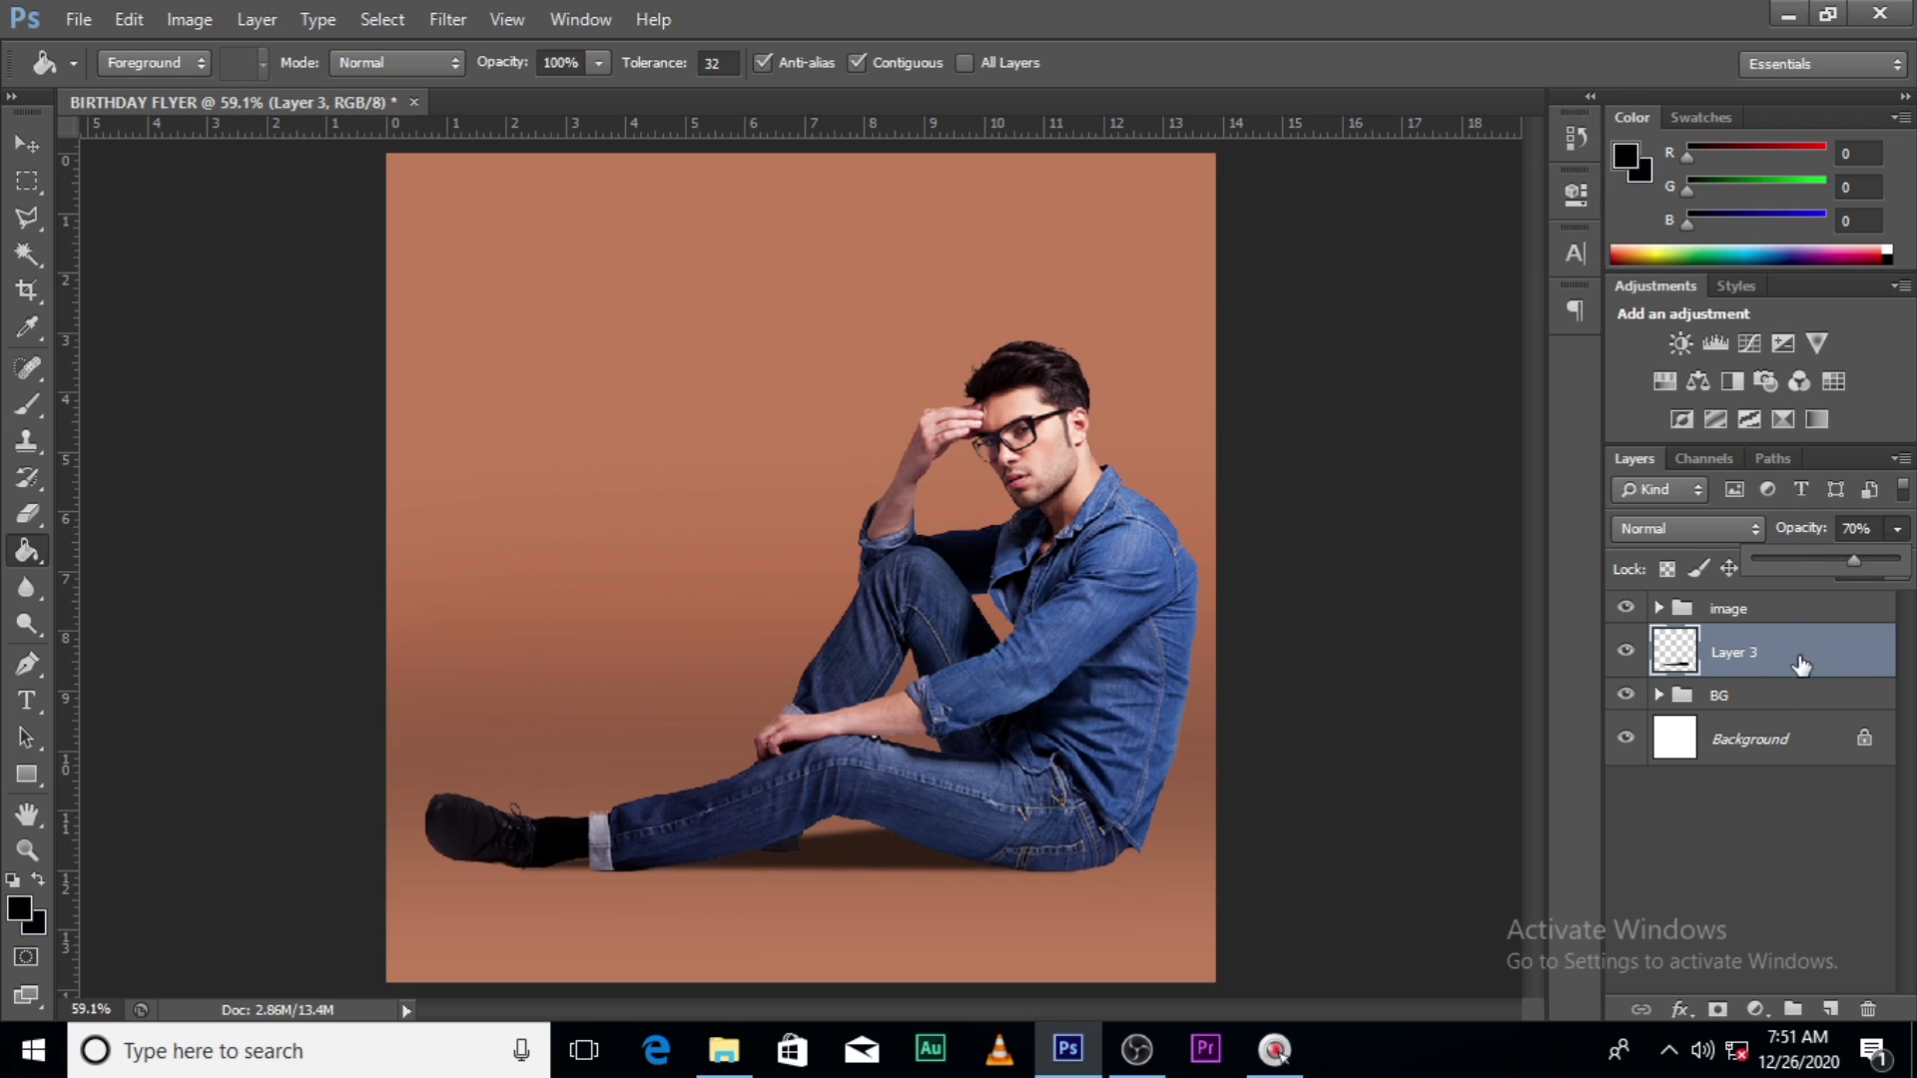
left_click(1765, 699)
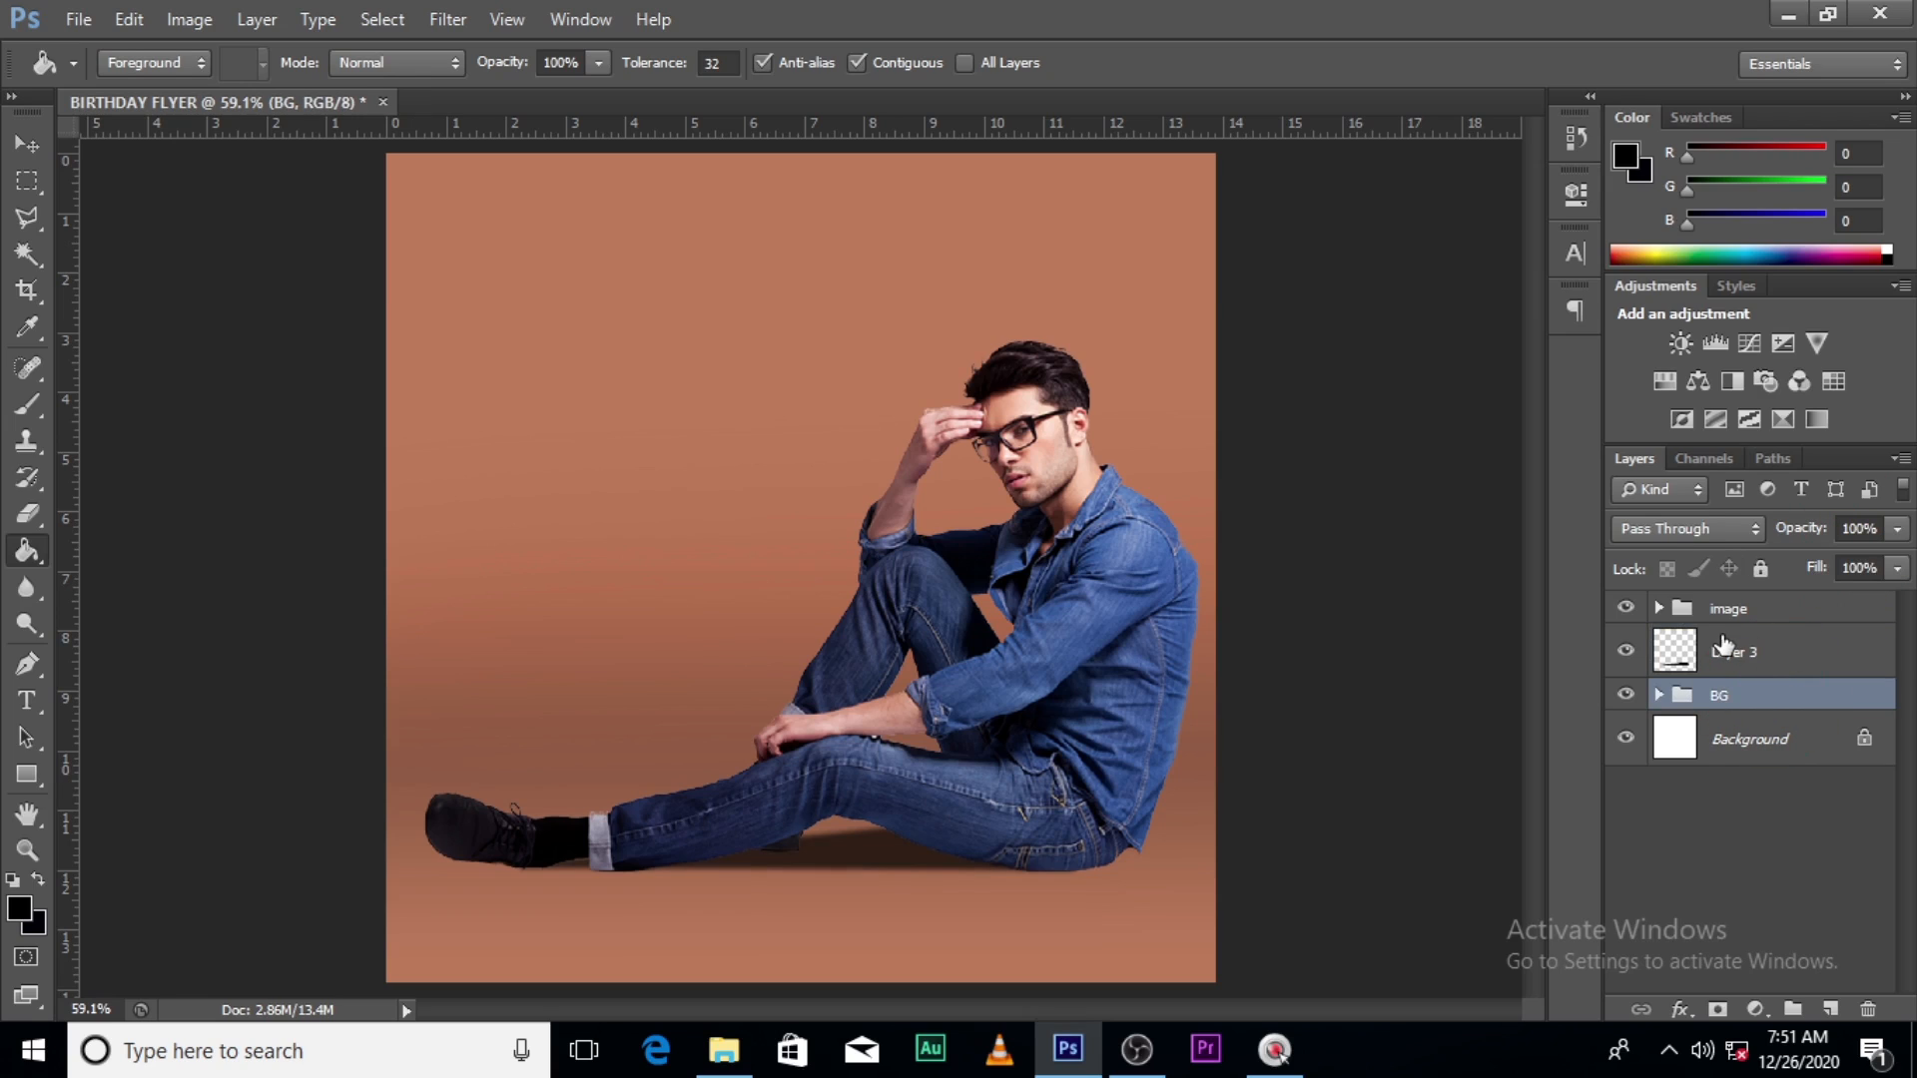
left_click(1738, 659)
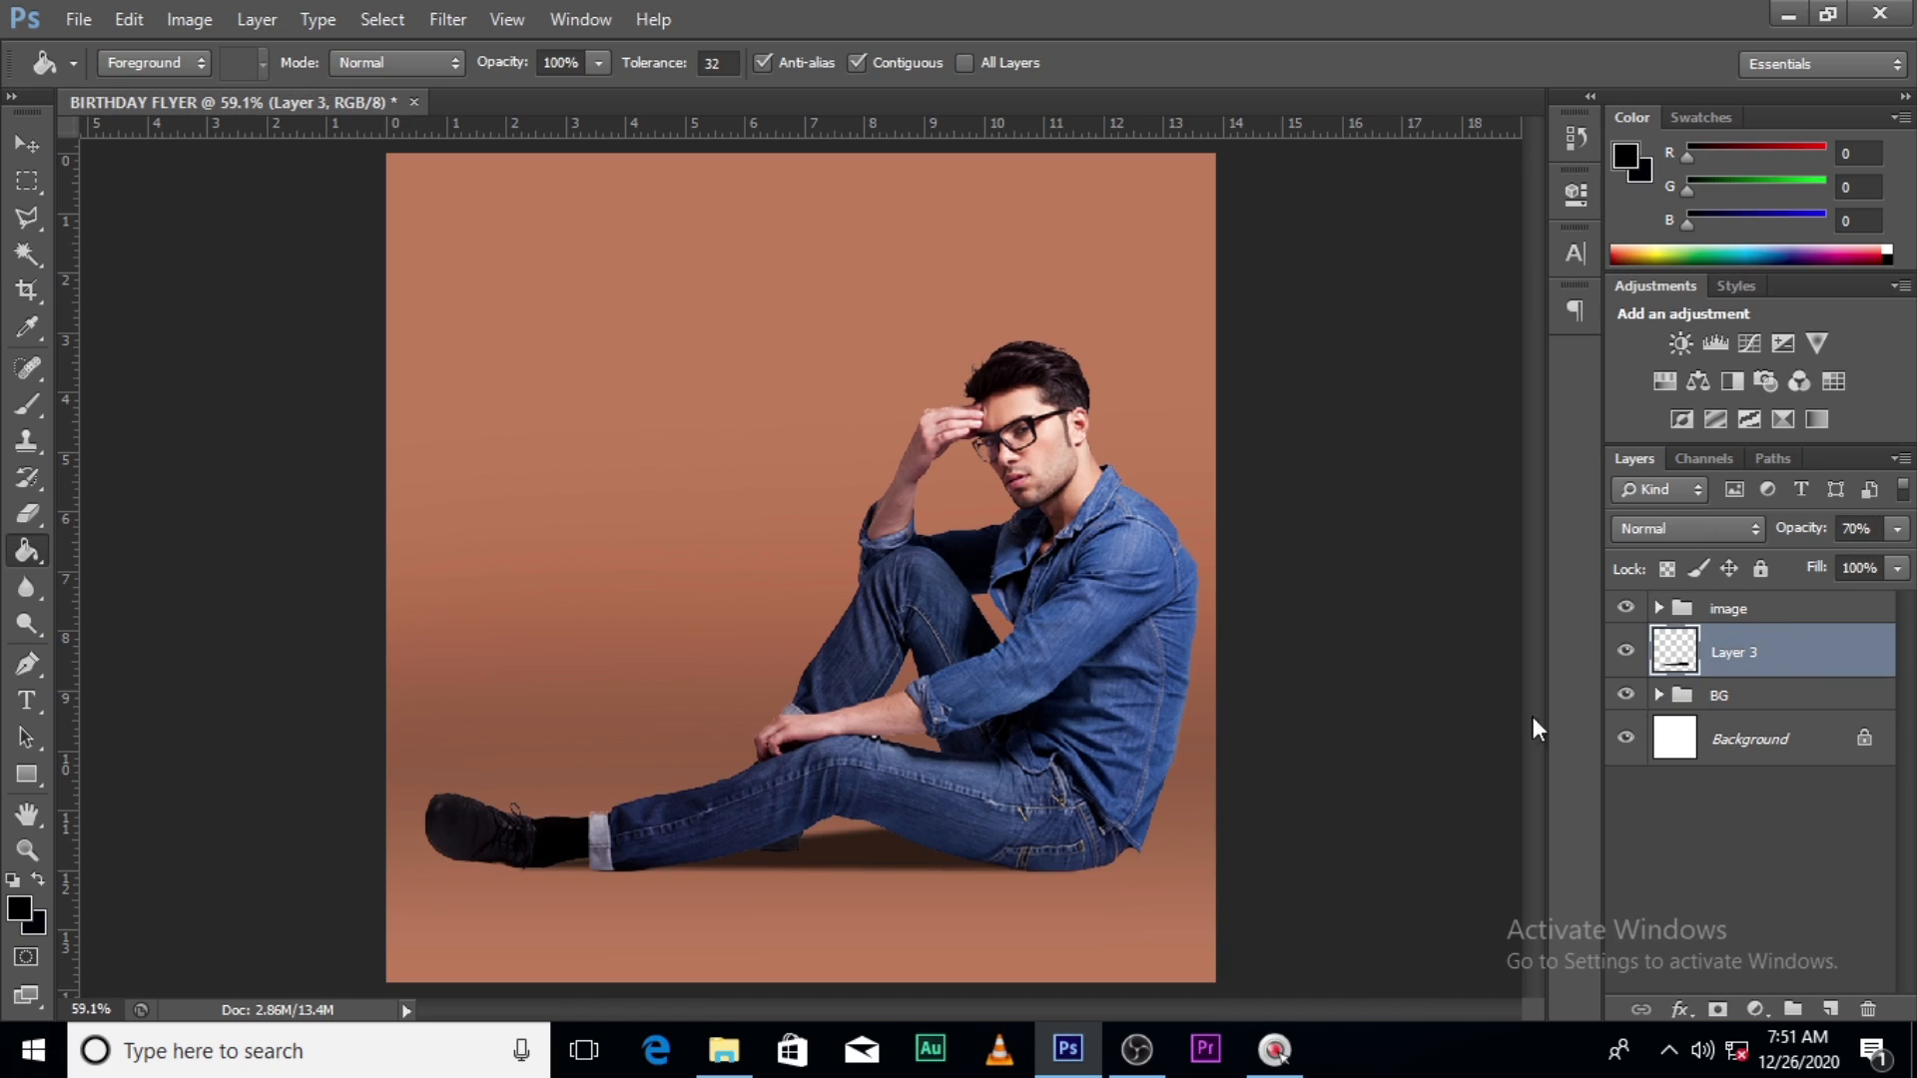
- Duplicate the shadow layer and shift the copy 1.5 inches left under the shoe
key("ctrl+j")
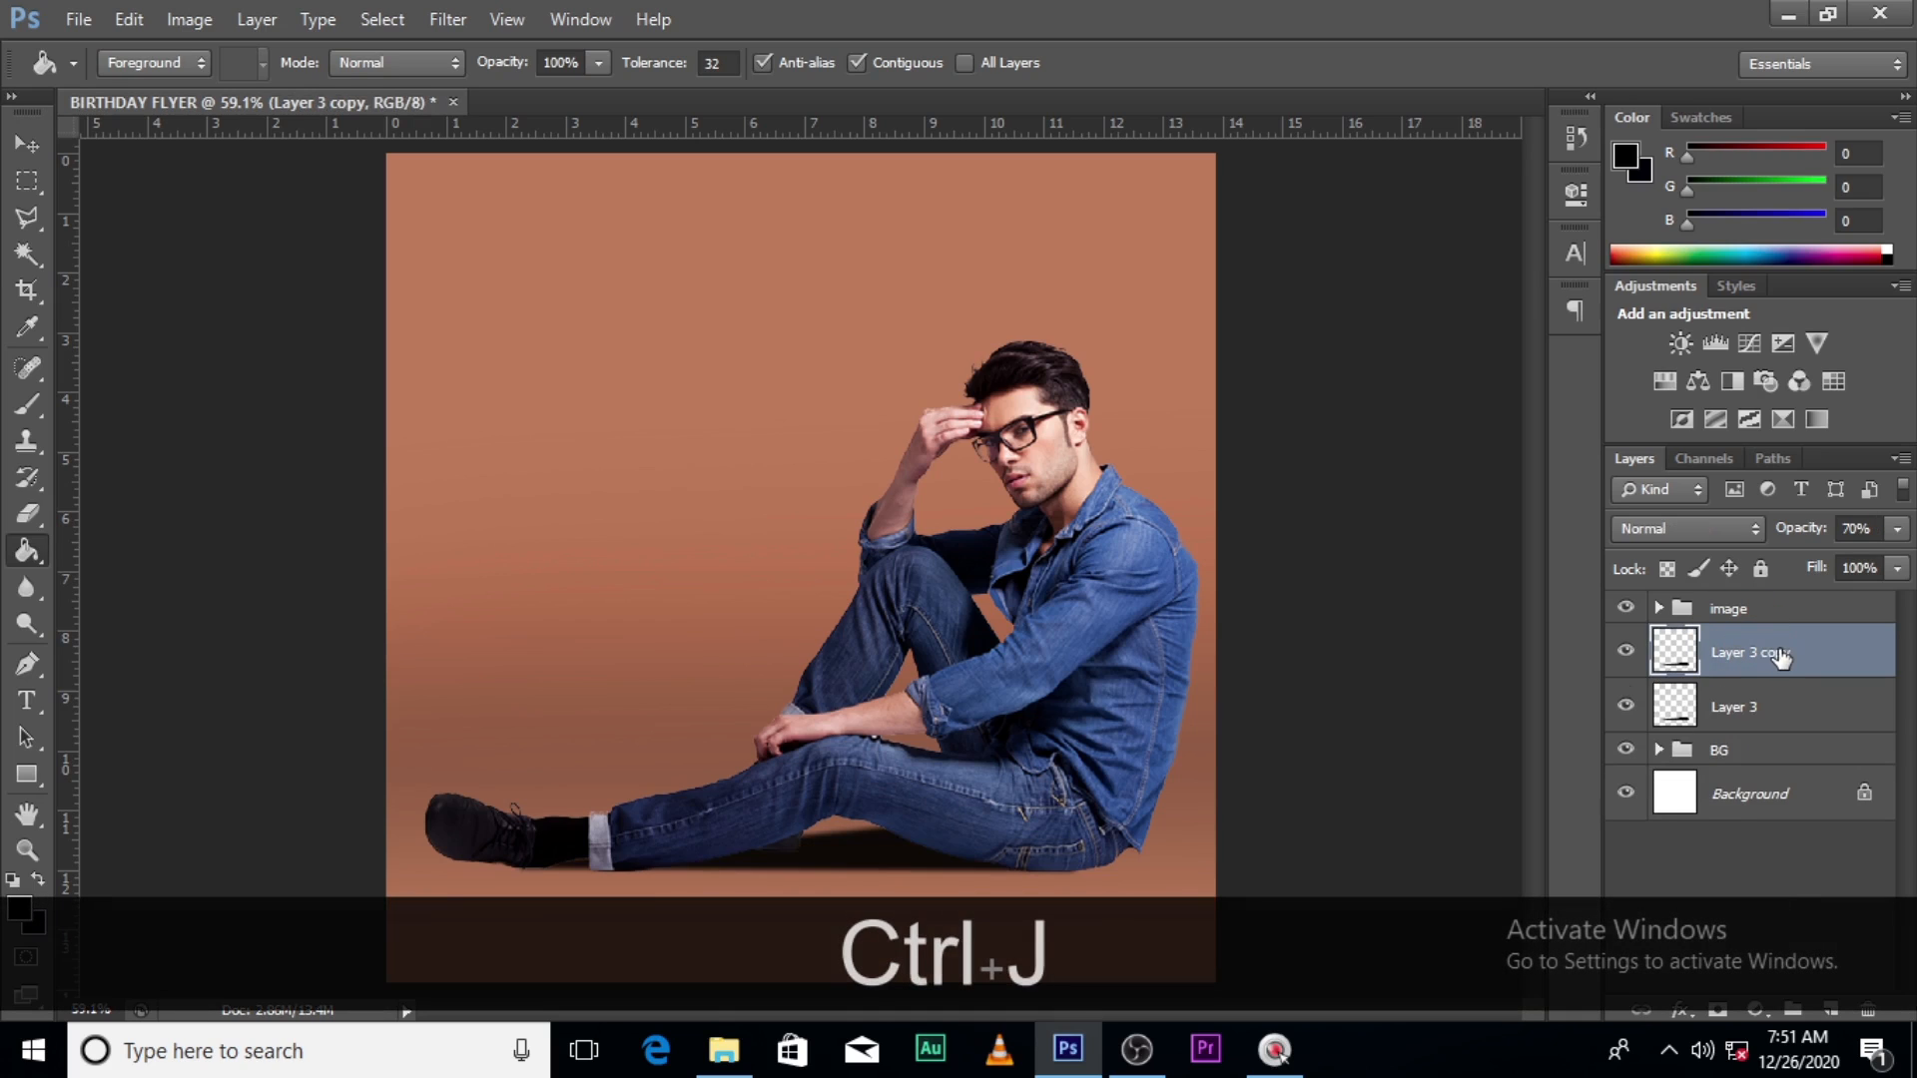
key("v")
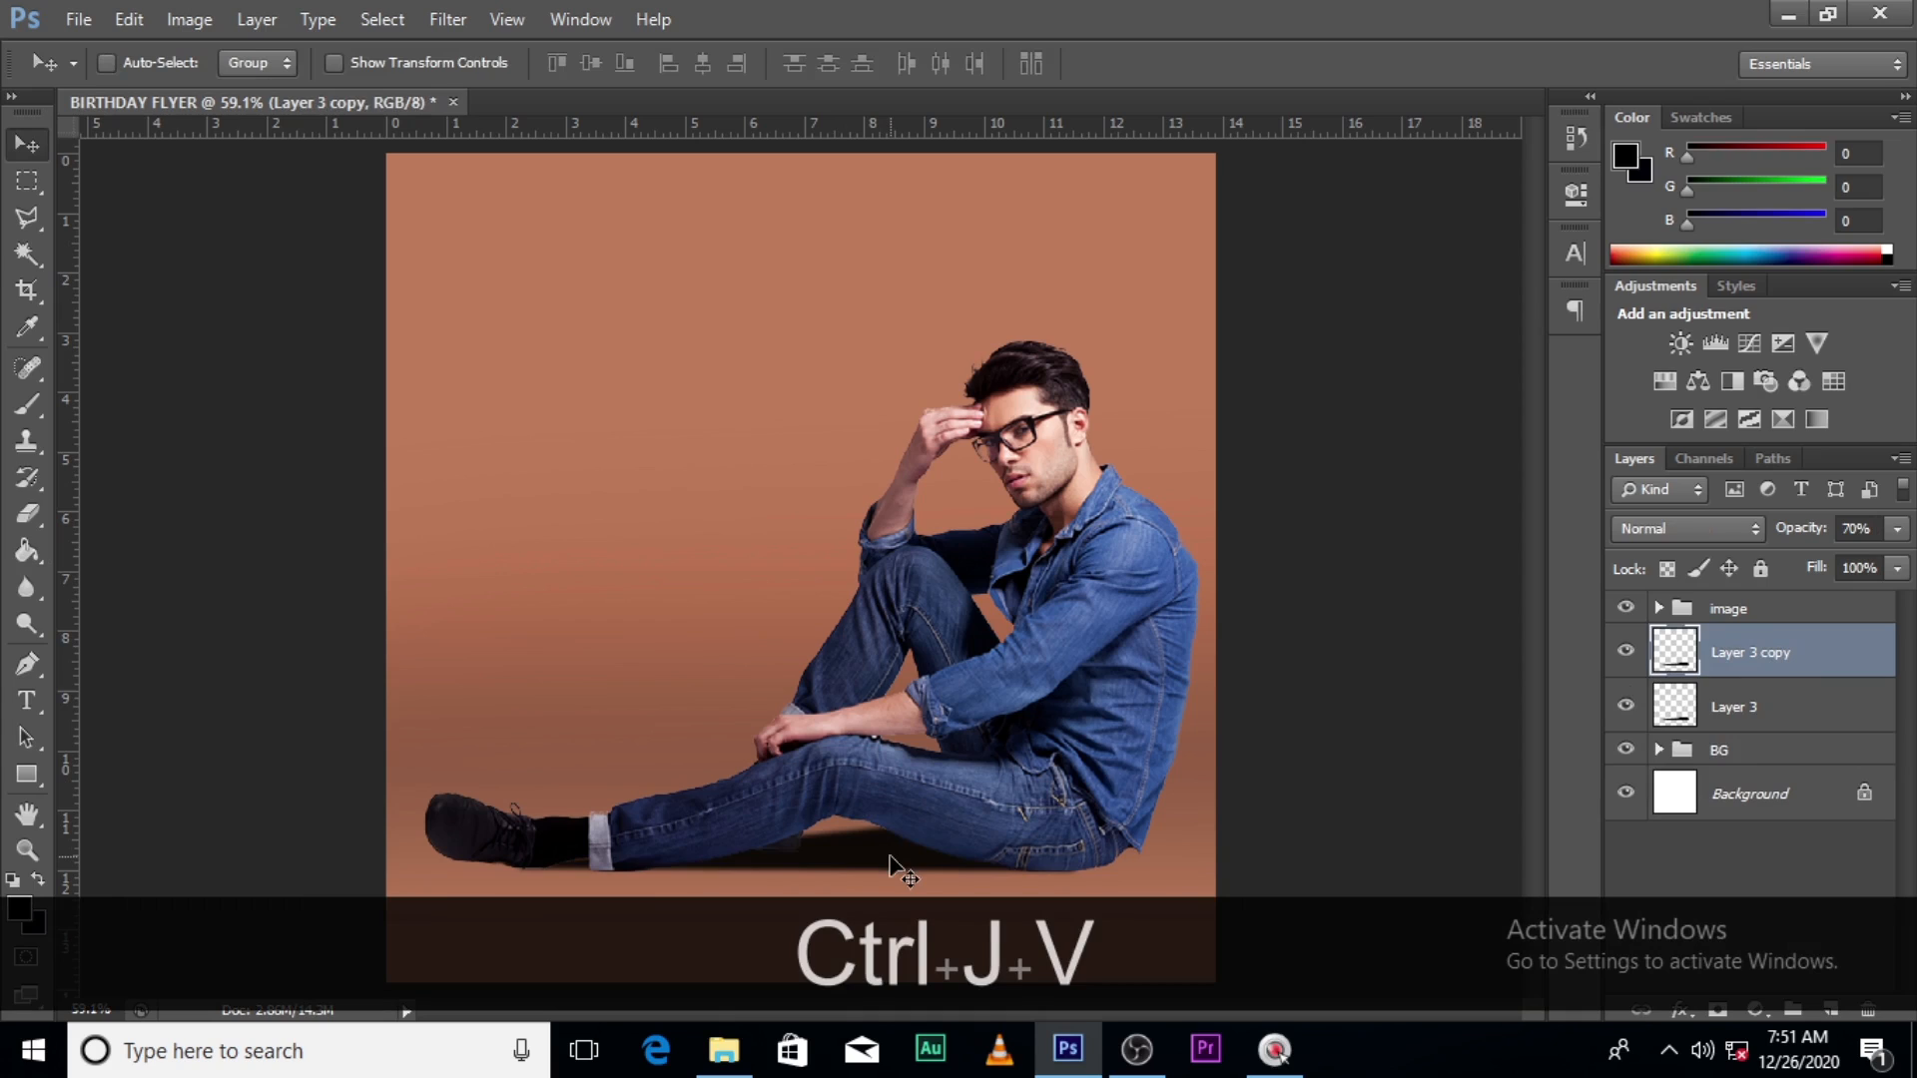
left_click_drag(890, 857, 751, 863)
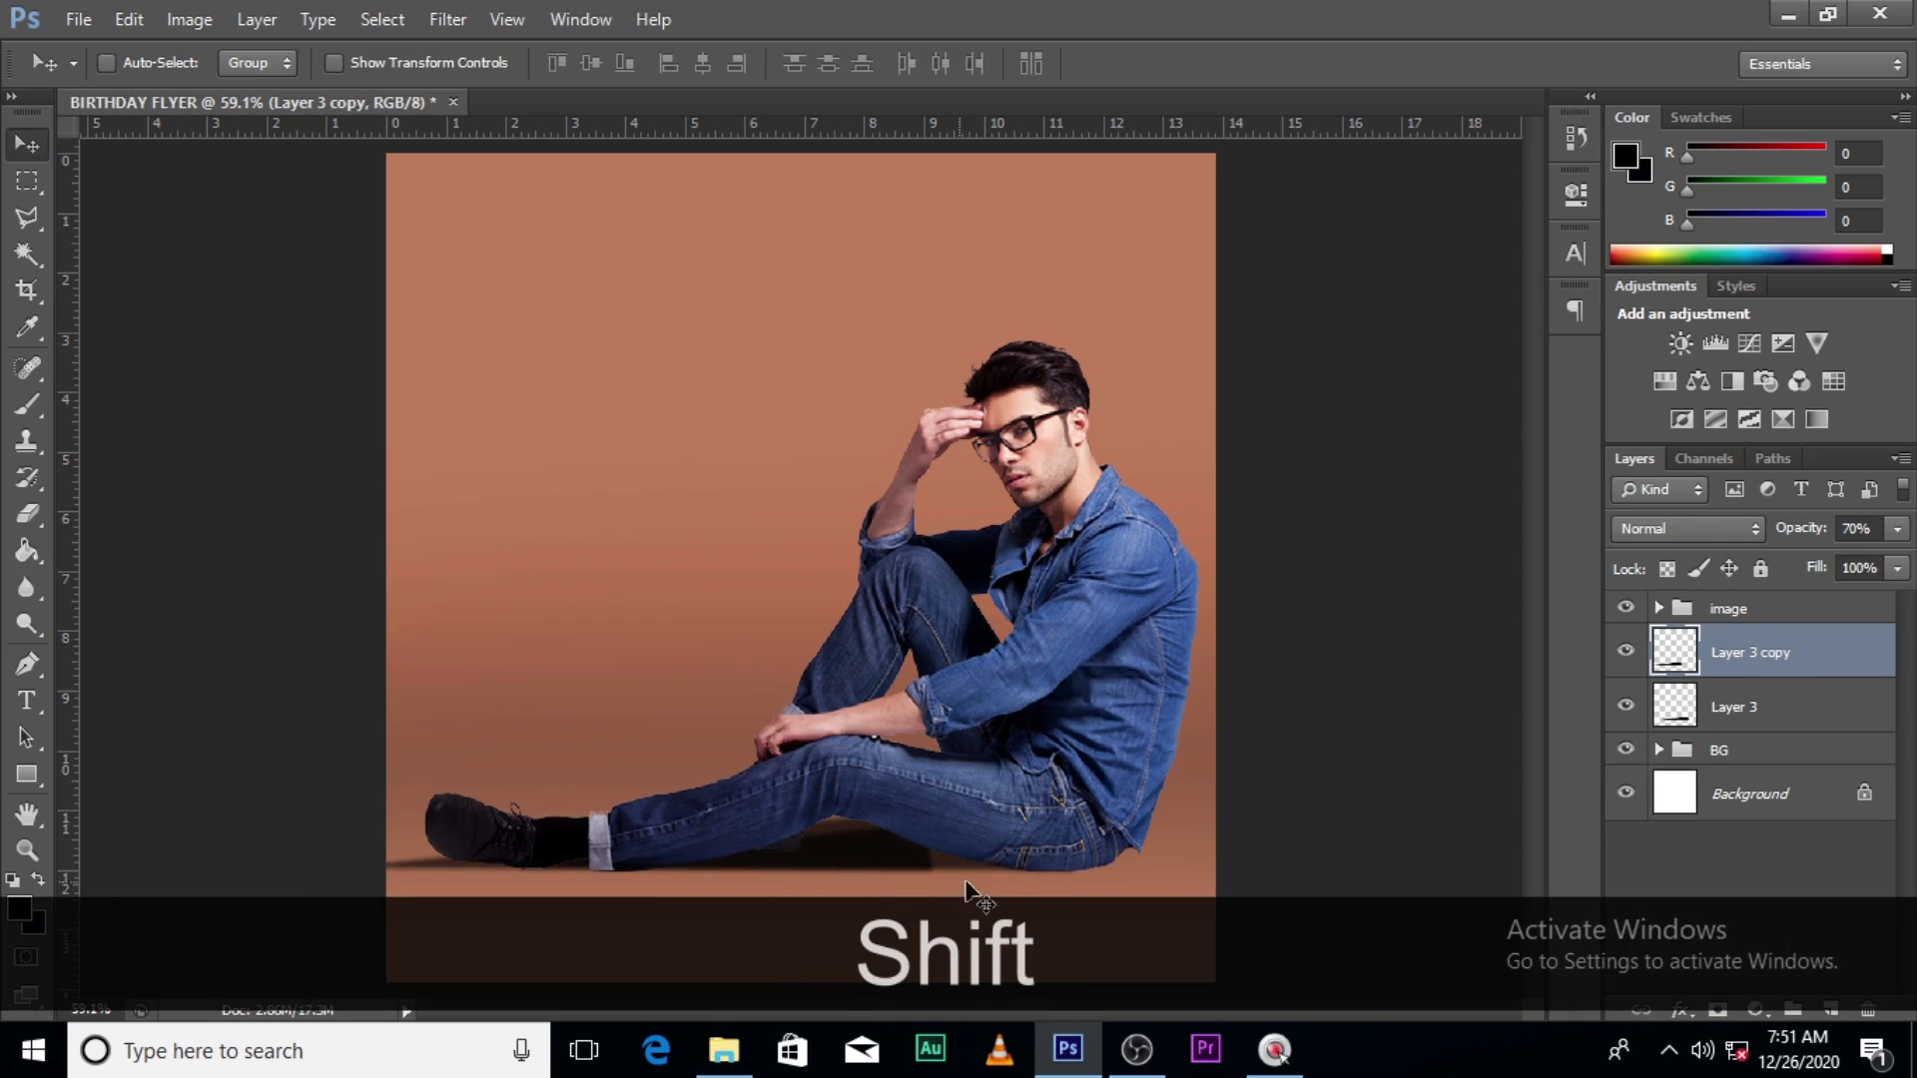
- Add a layer mask to Layer 3 copy and paint black on it to hide part
left_click(1715, 1010)
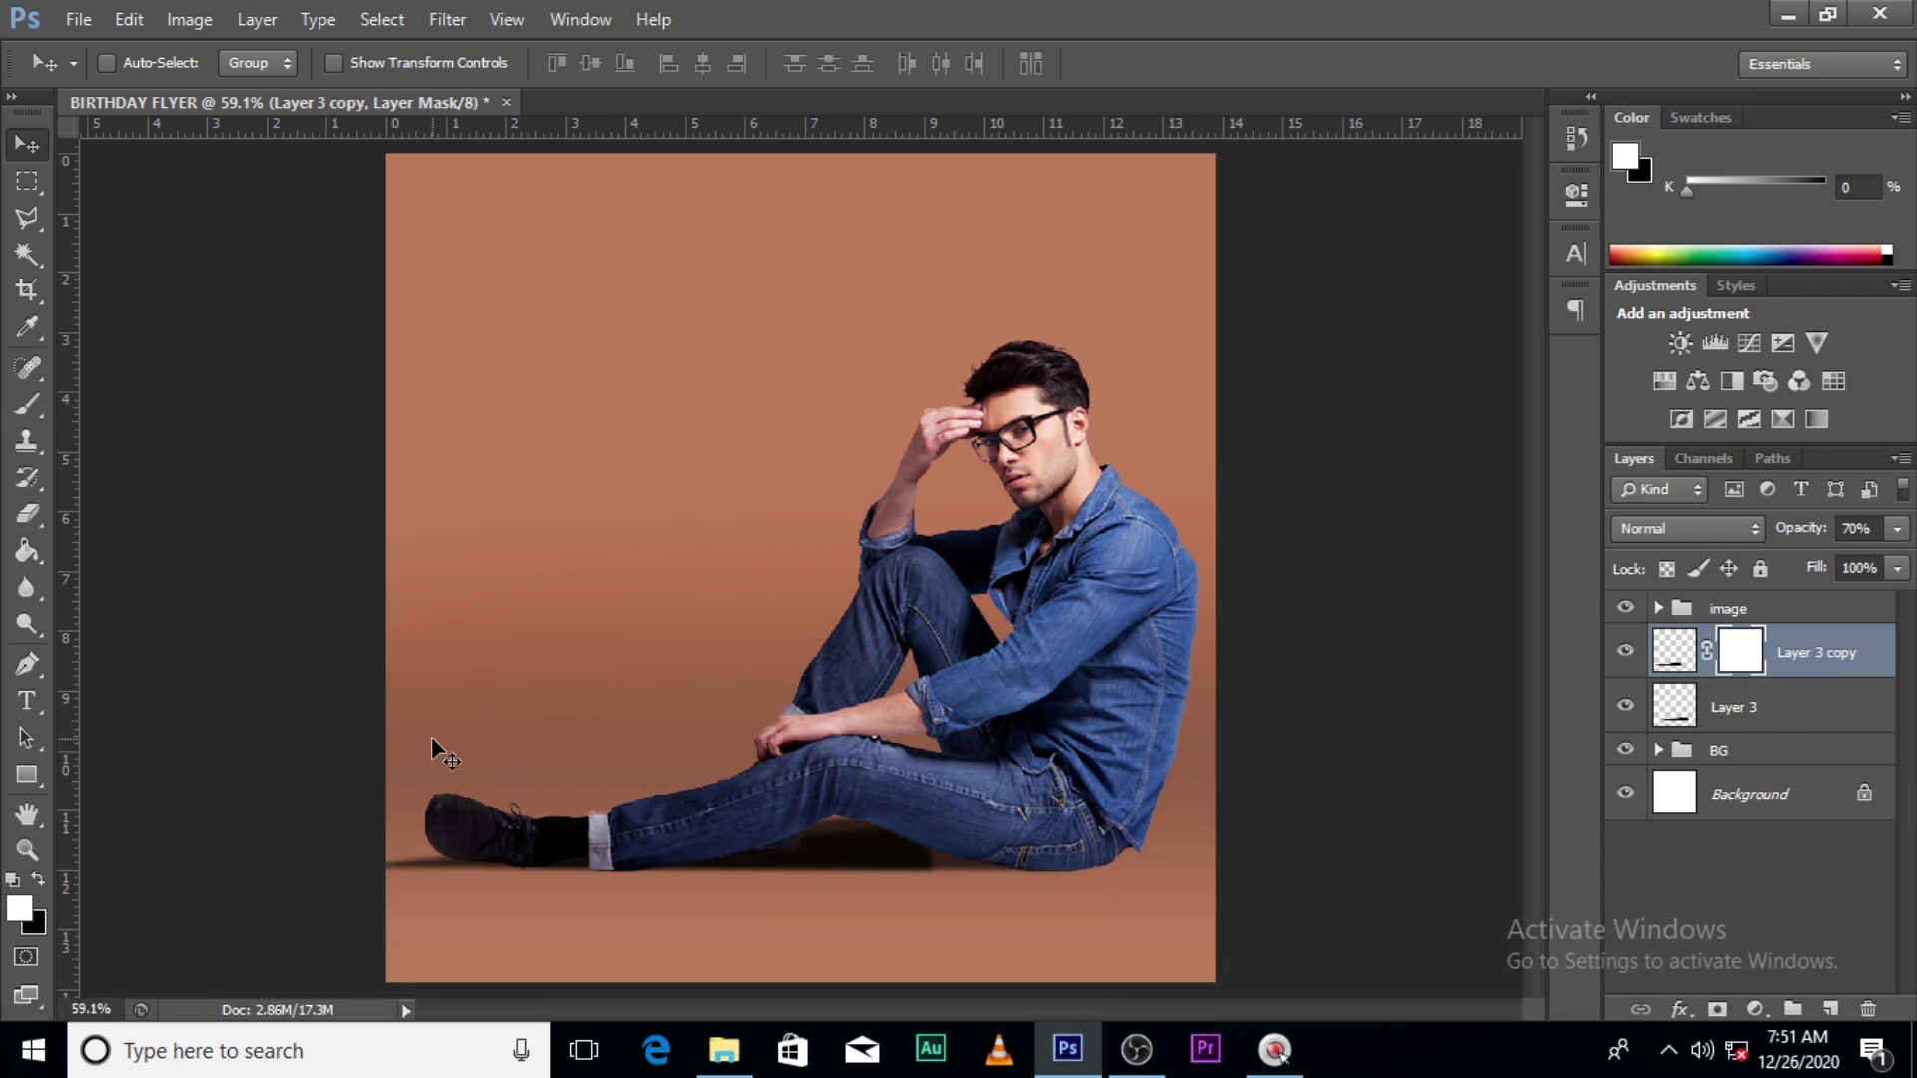
key("b")
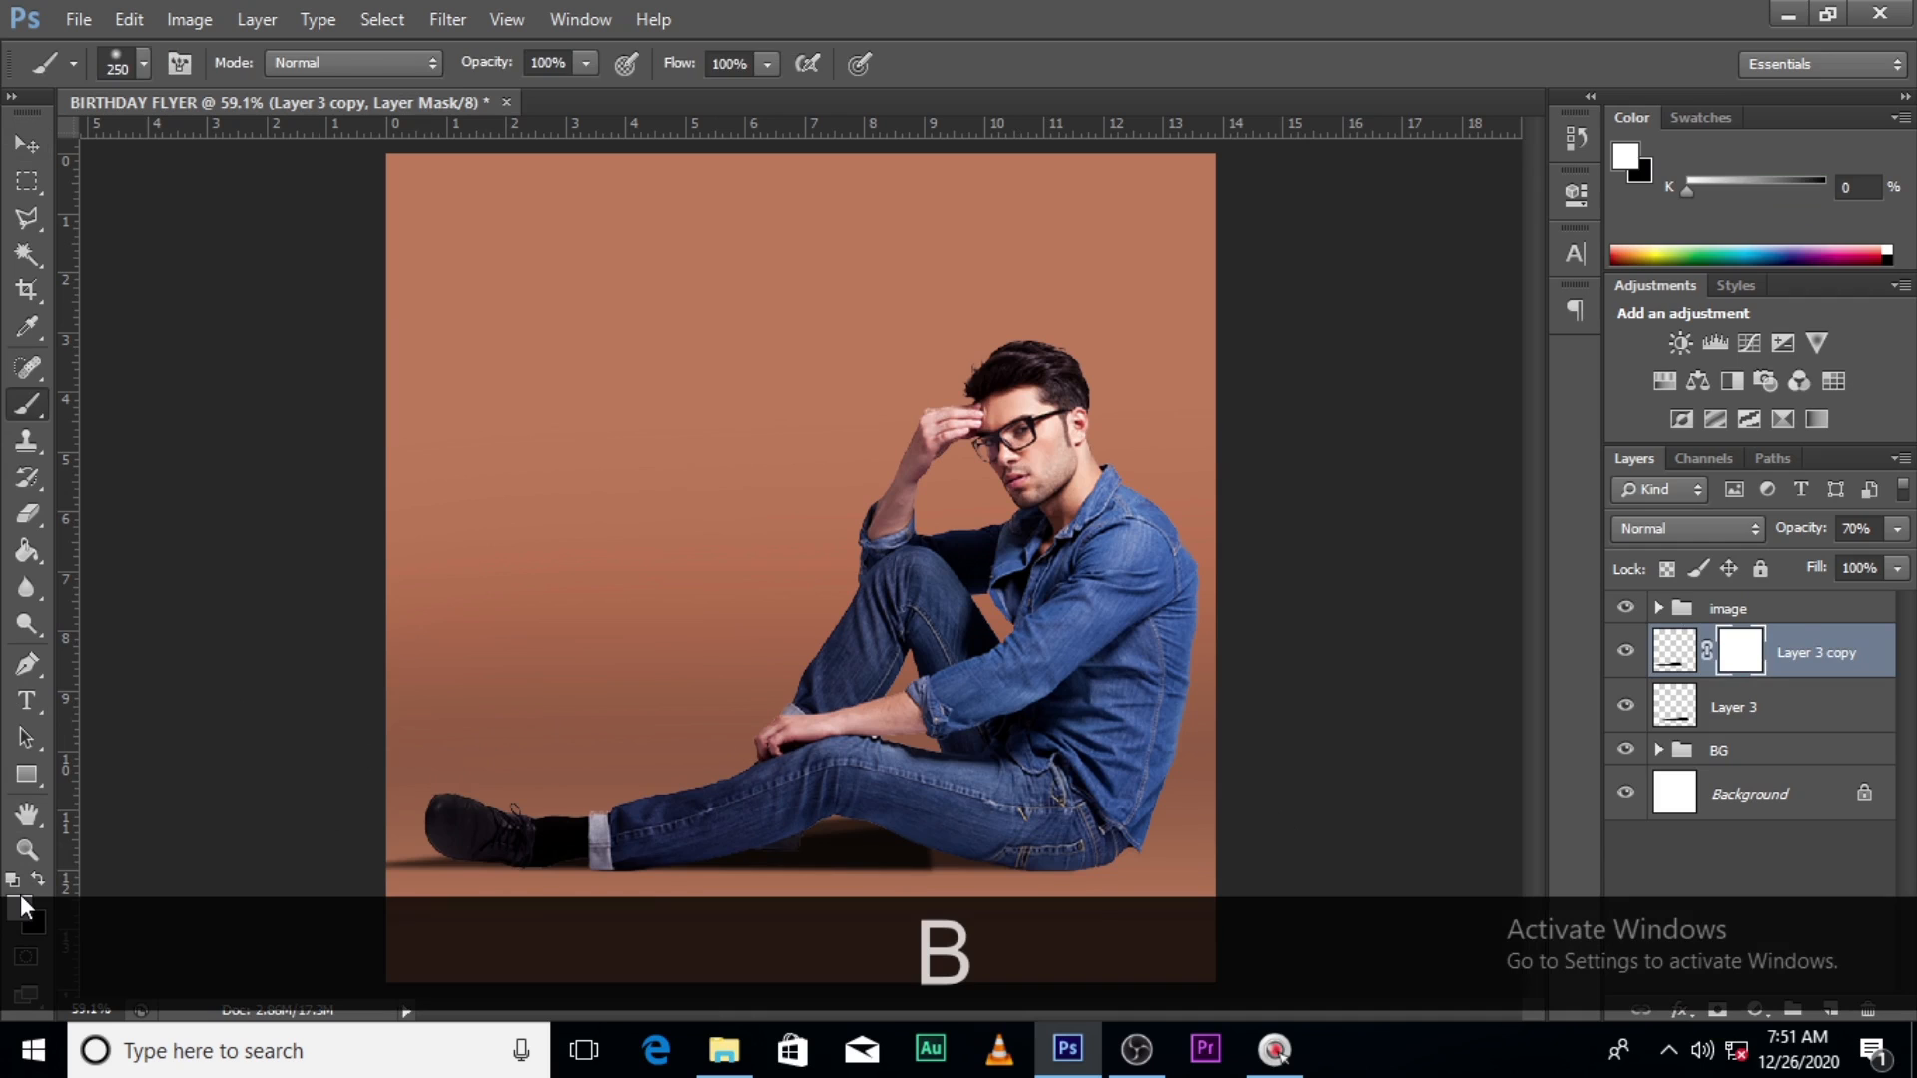
left_click(25, 906)
left_click_drag(1224, 394, 1192, 519)
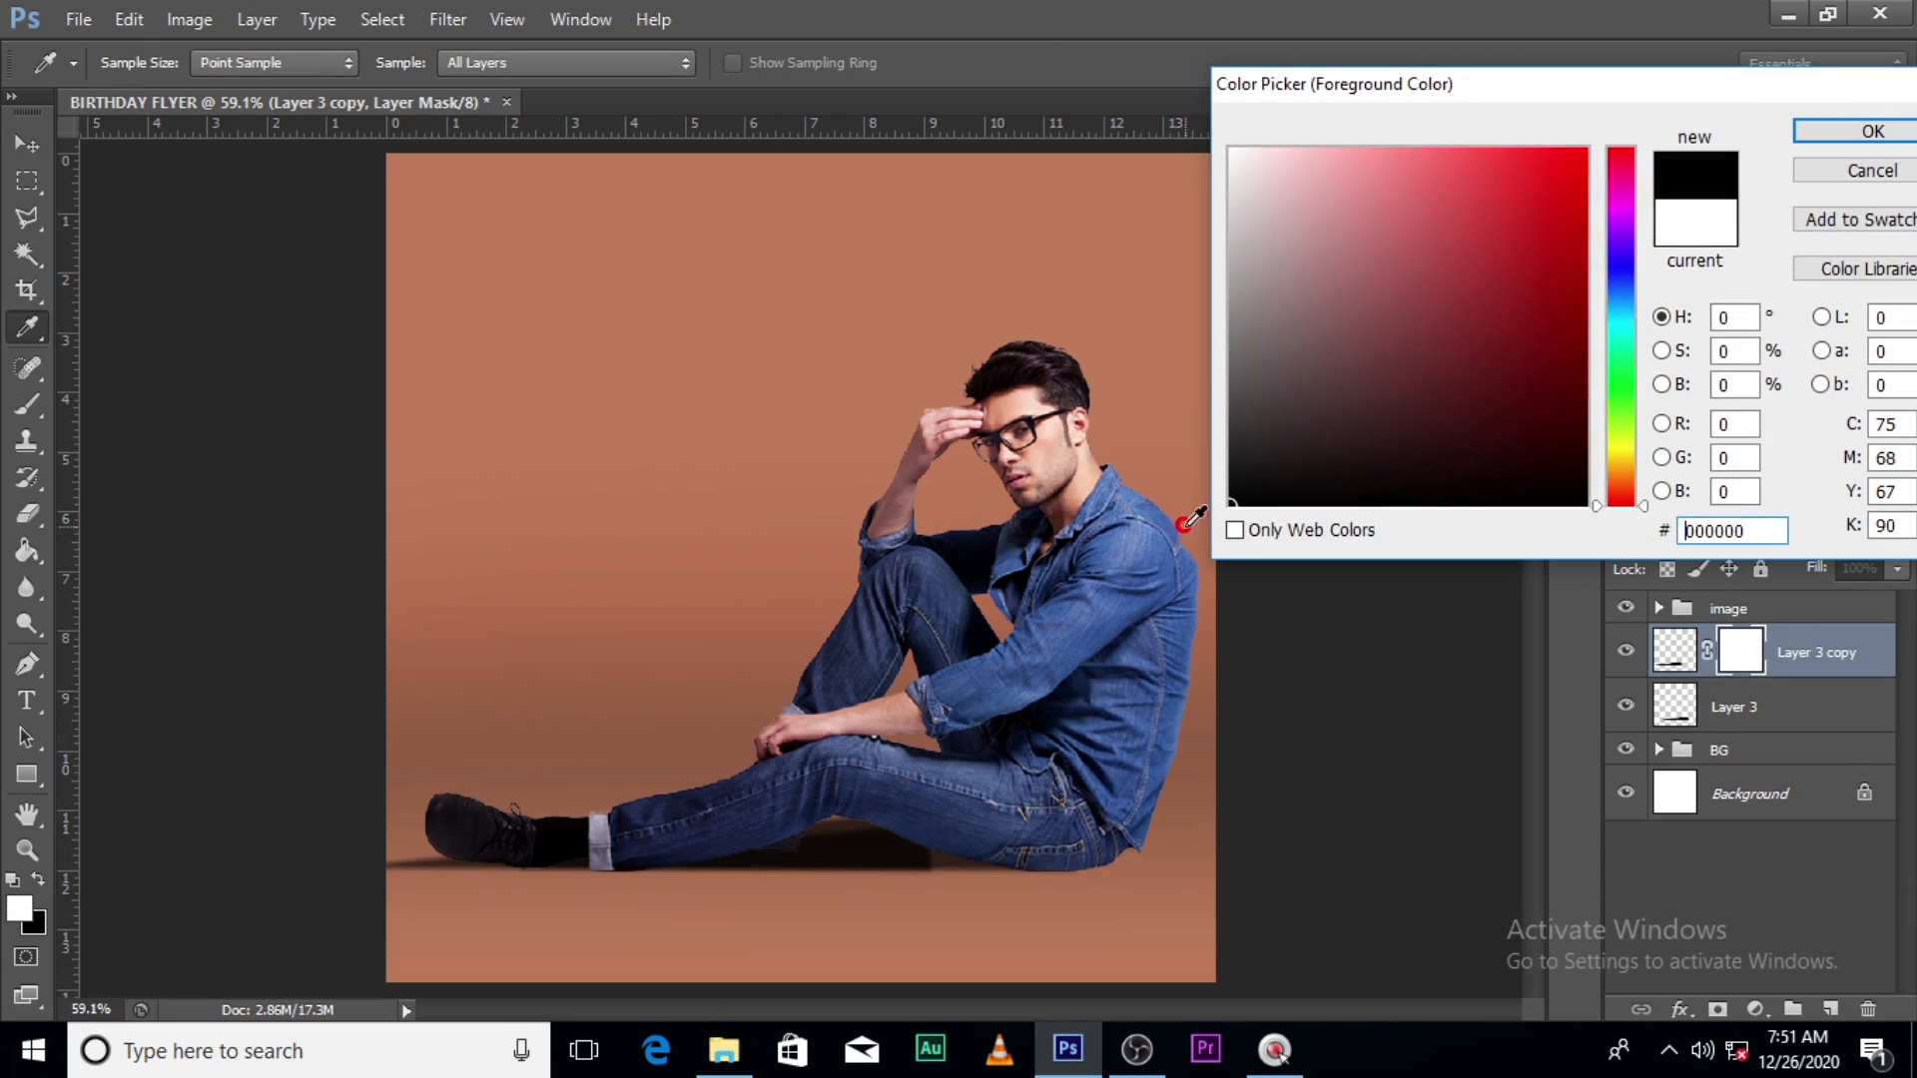
left_click(1902, 133)
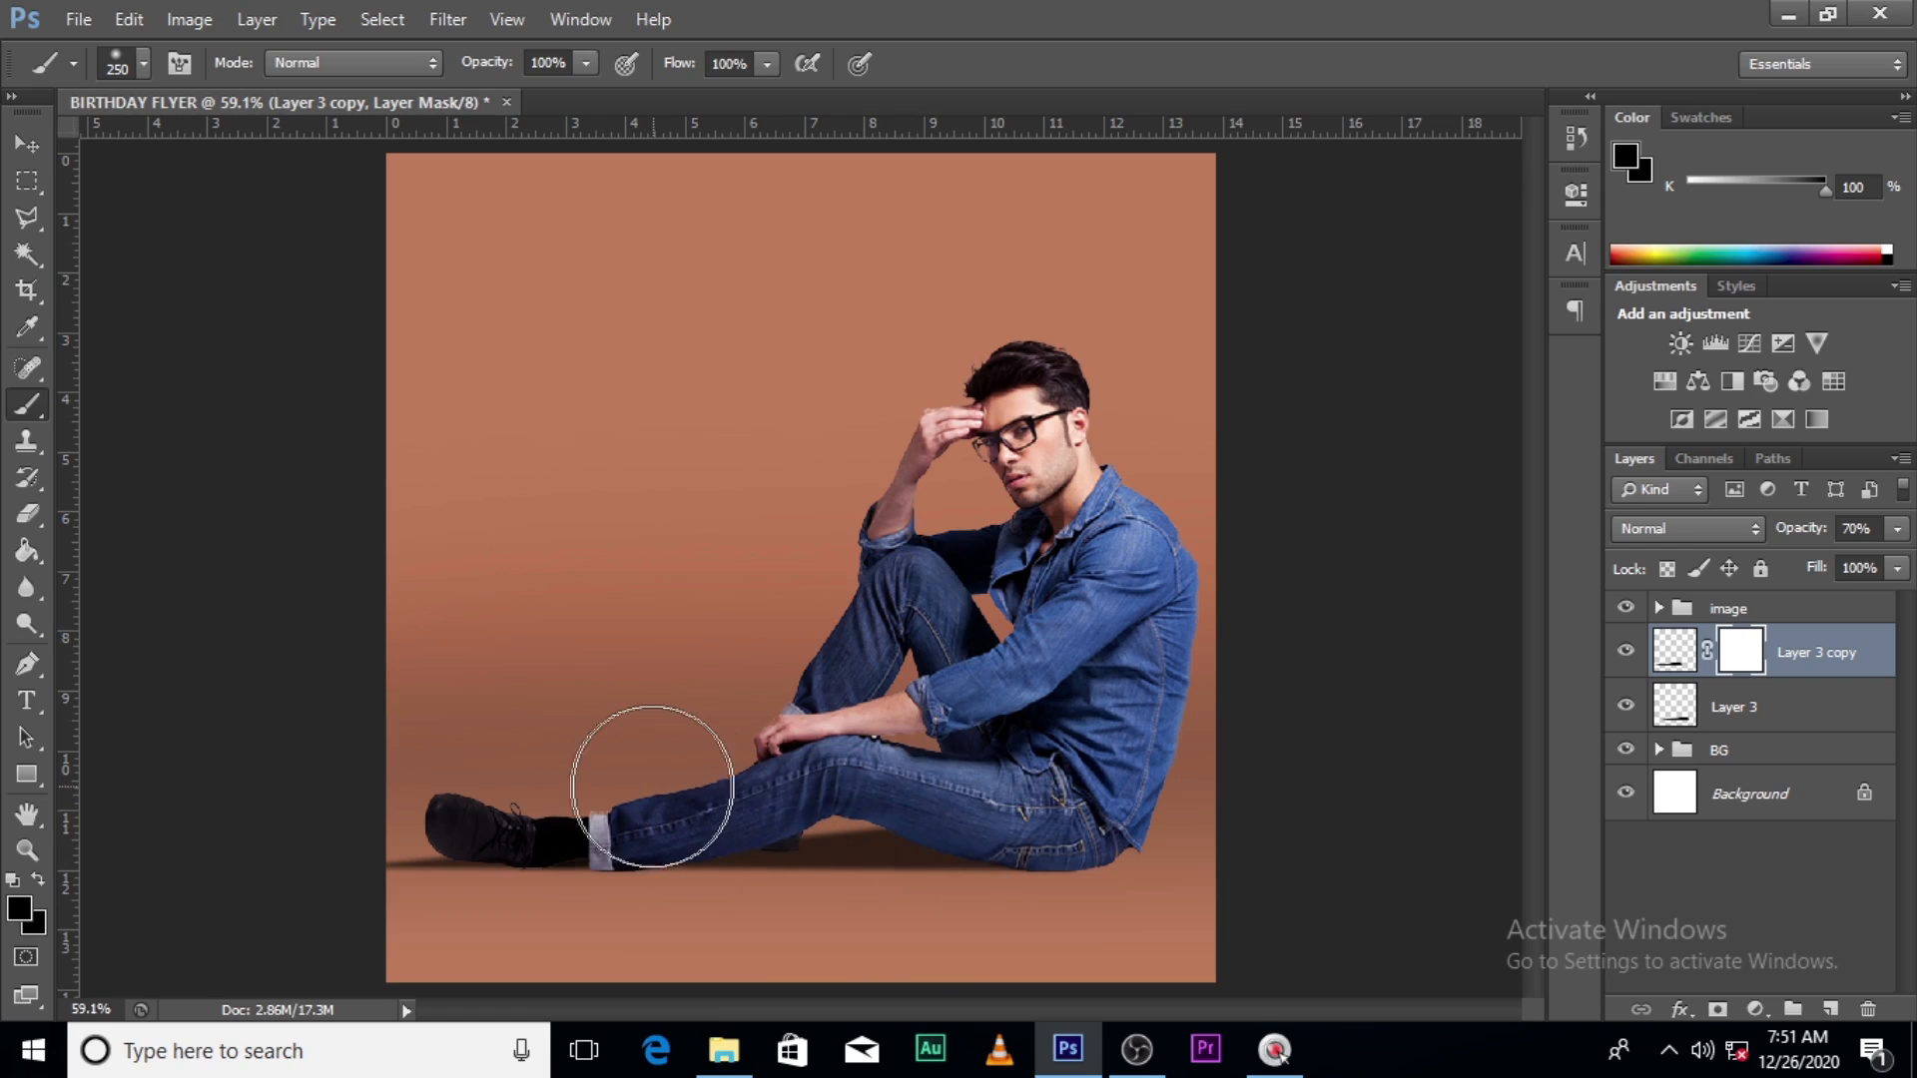
mouse_move(656, 802)
left_mouse_down()
mouse_move(656, 783)
mouse_move(659, 807)
left_mouse_up()
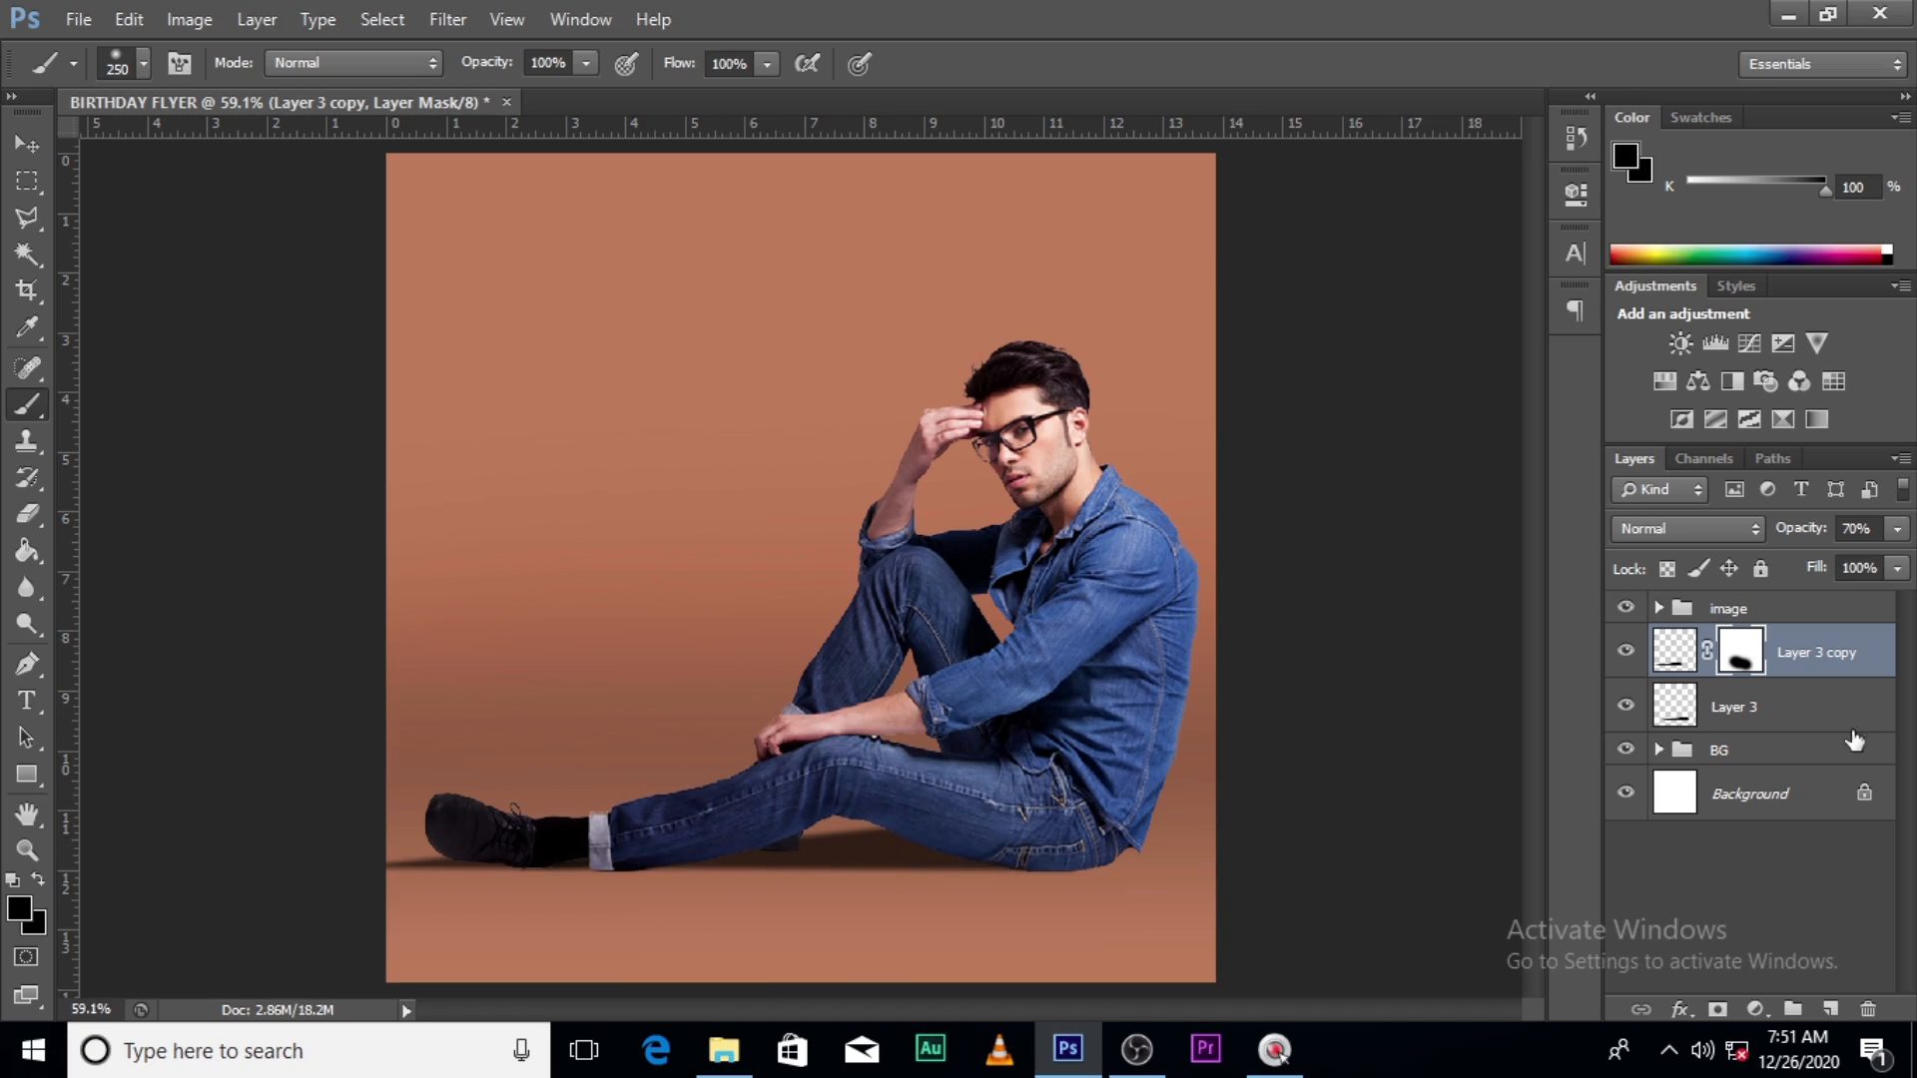
- Toggle Layer 3 copy's visibility repeatedly to compare the shadow with and without it
left_click(1623, 654)
left_click(1623, 654)
left_click(1622, 654)
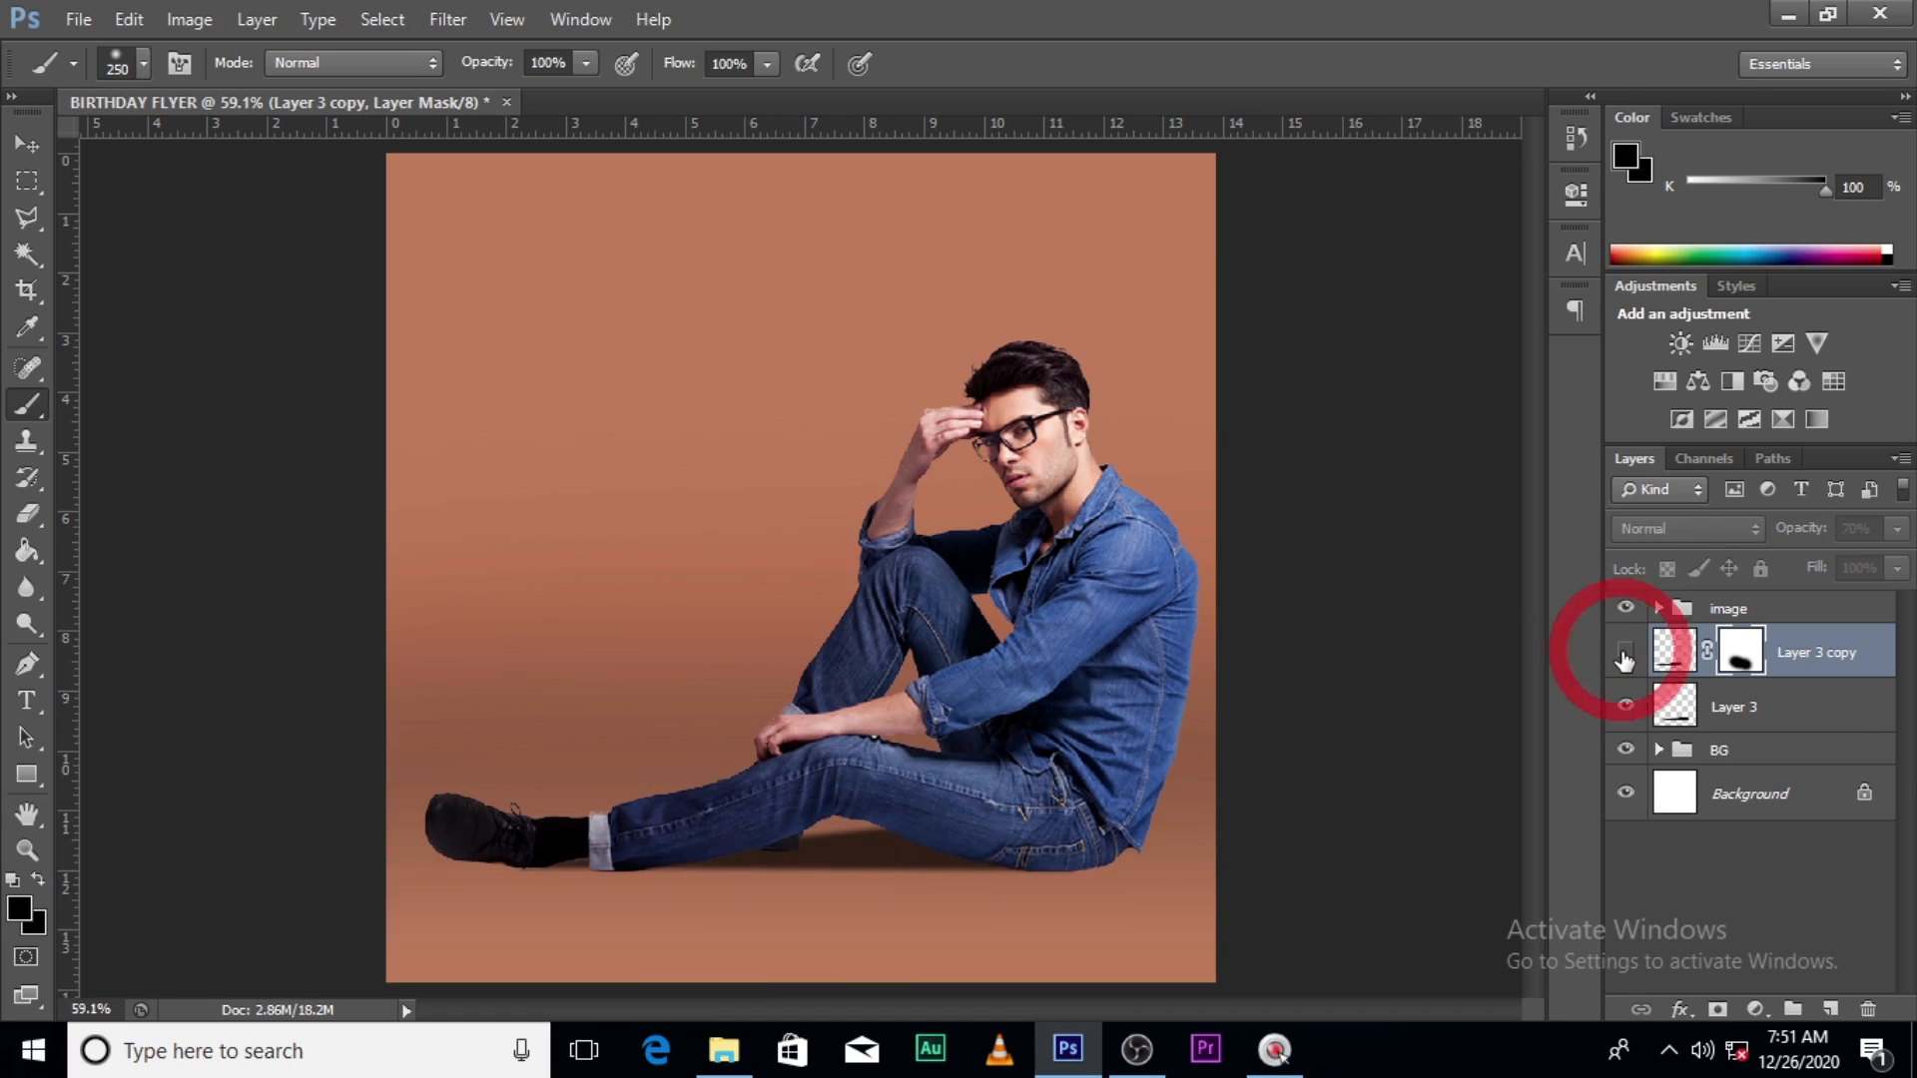
left_click(1623, 653)
left_click(1625, 655)
left_click(1624, 655)
left_click(1624, 655)
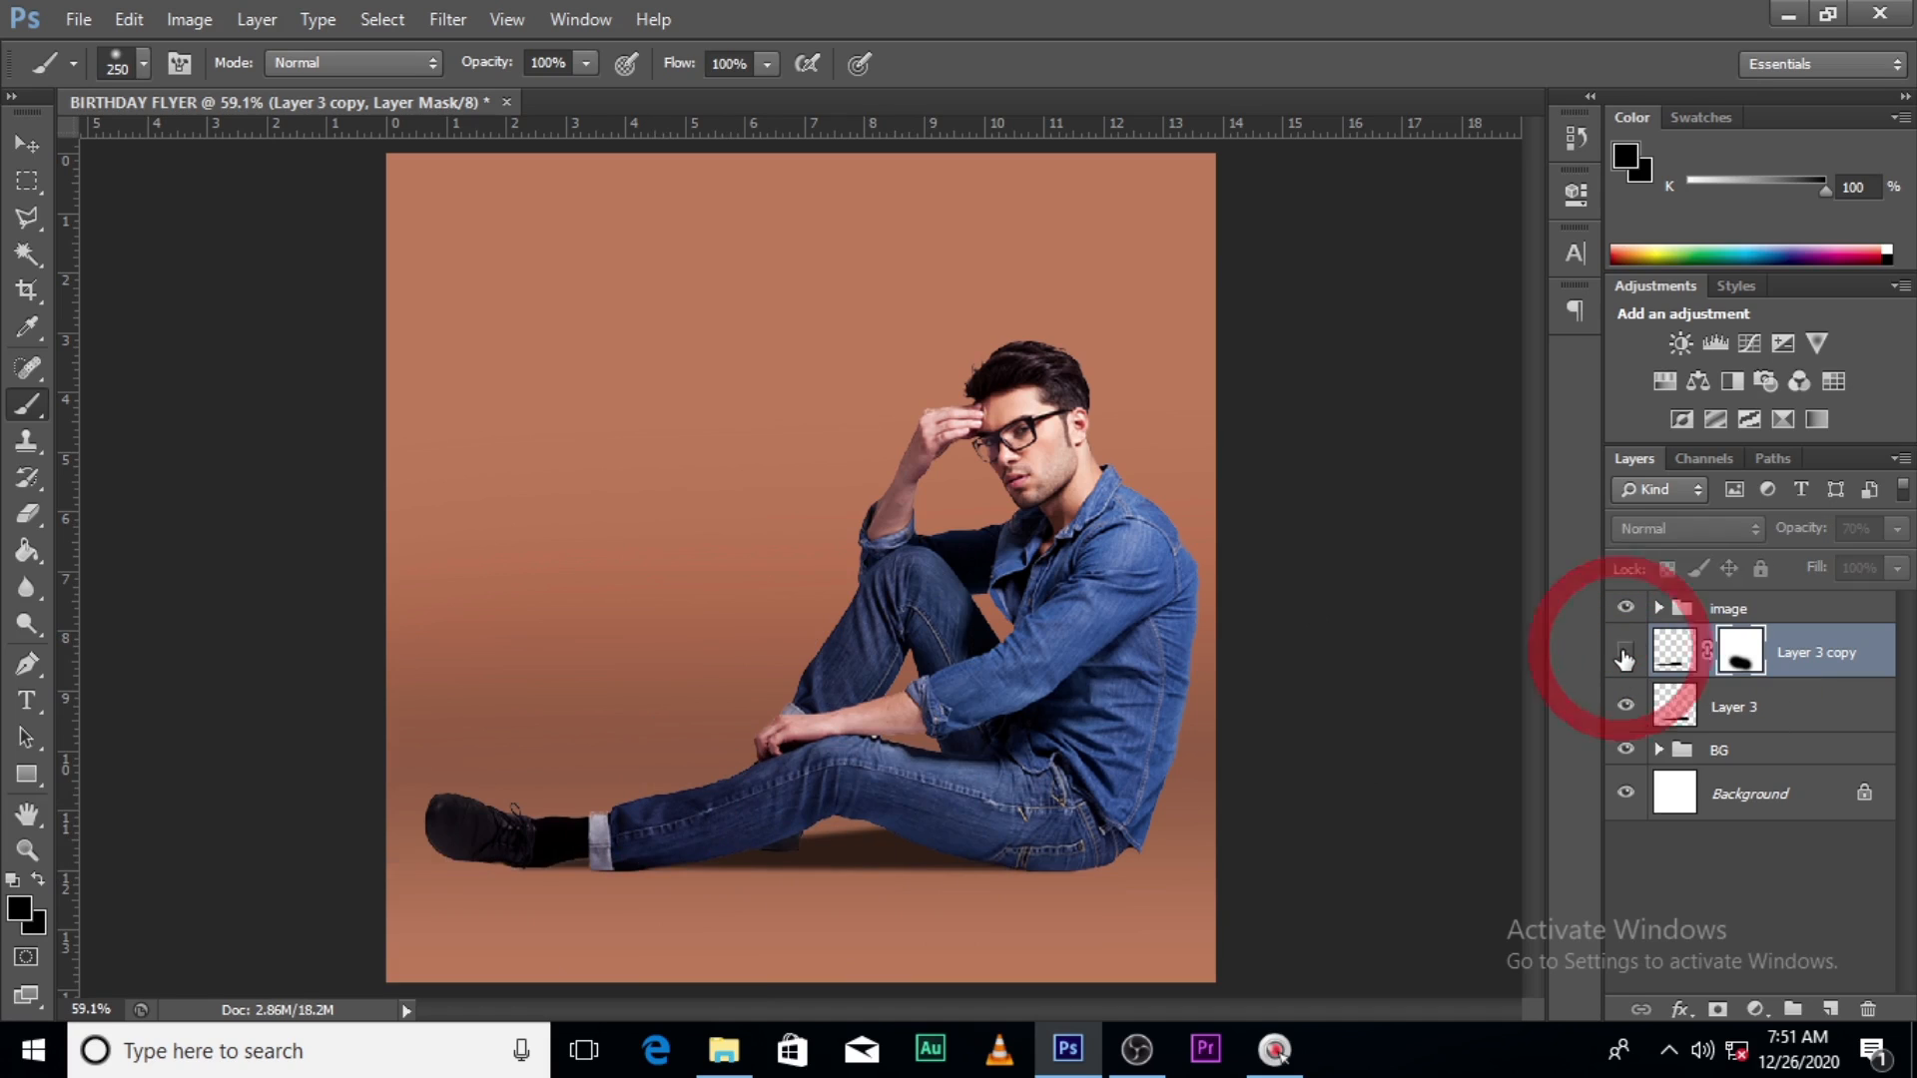
left_click(1625, 655)
left_click(1624, 655)
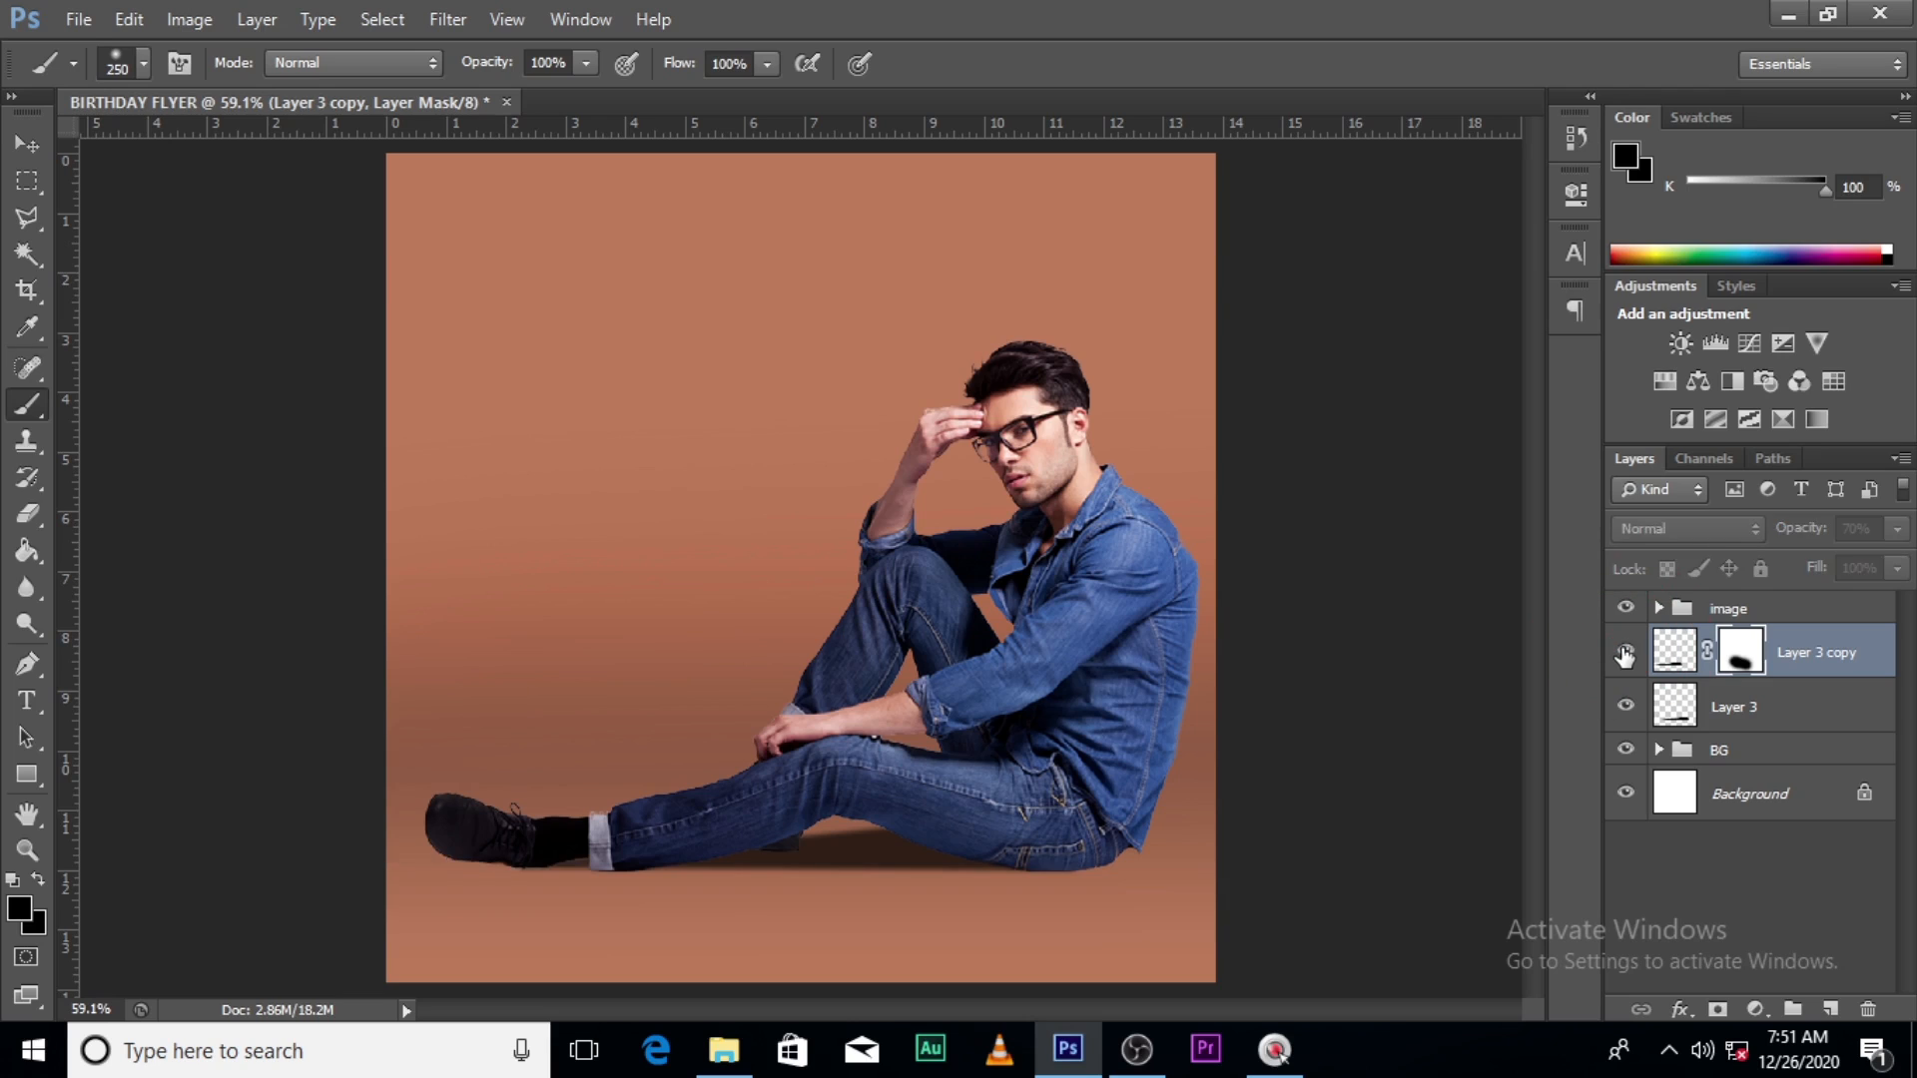
left_click(1628, 654)
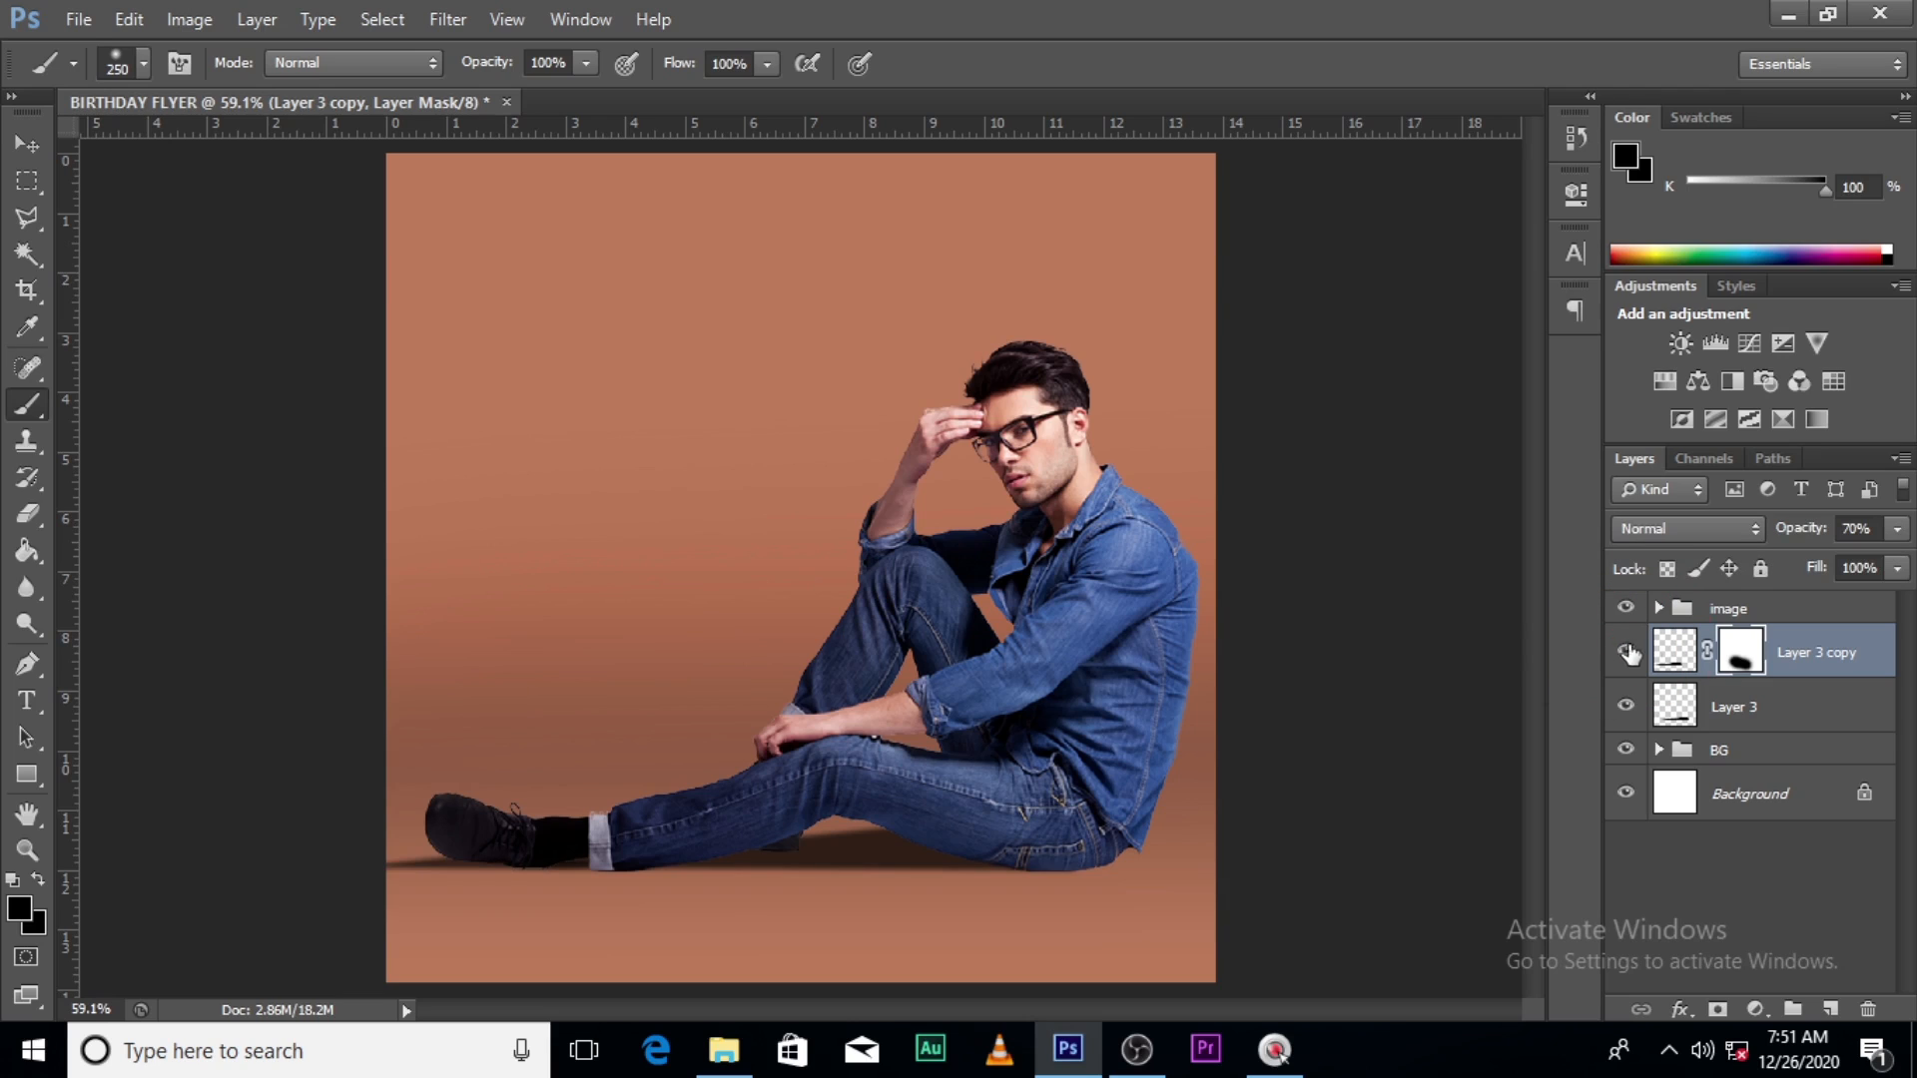
- Select Layer 3 and Layer 3 copy, group them, and name the group SHADOW
left_click(1799, 664)
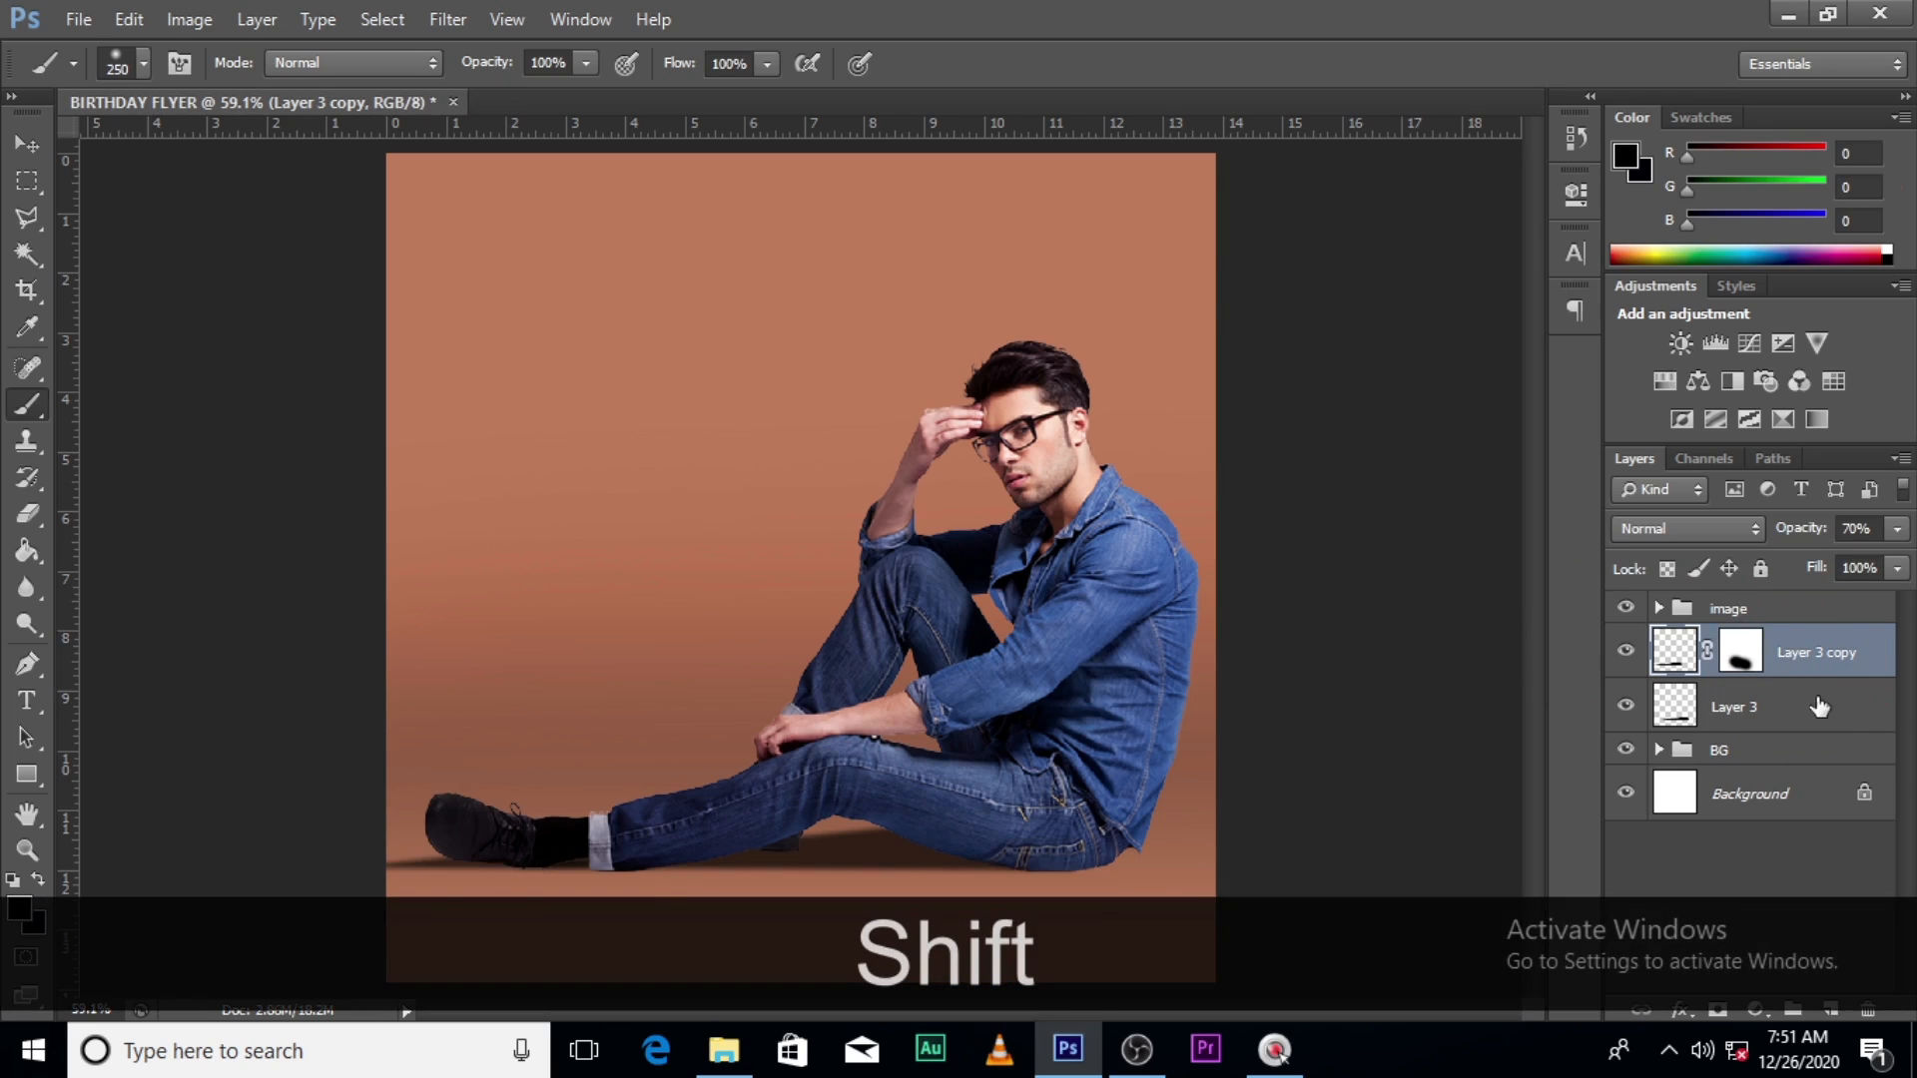
left_click(1777, 717, "shift")
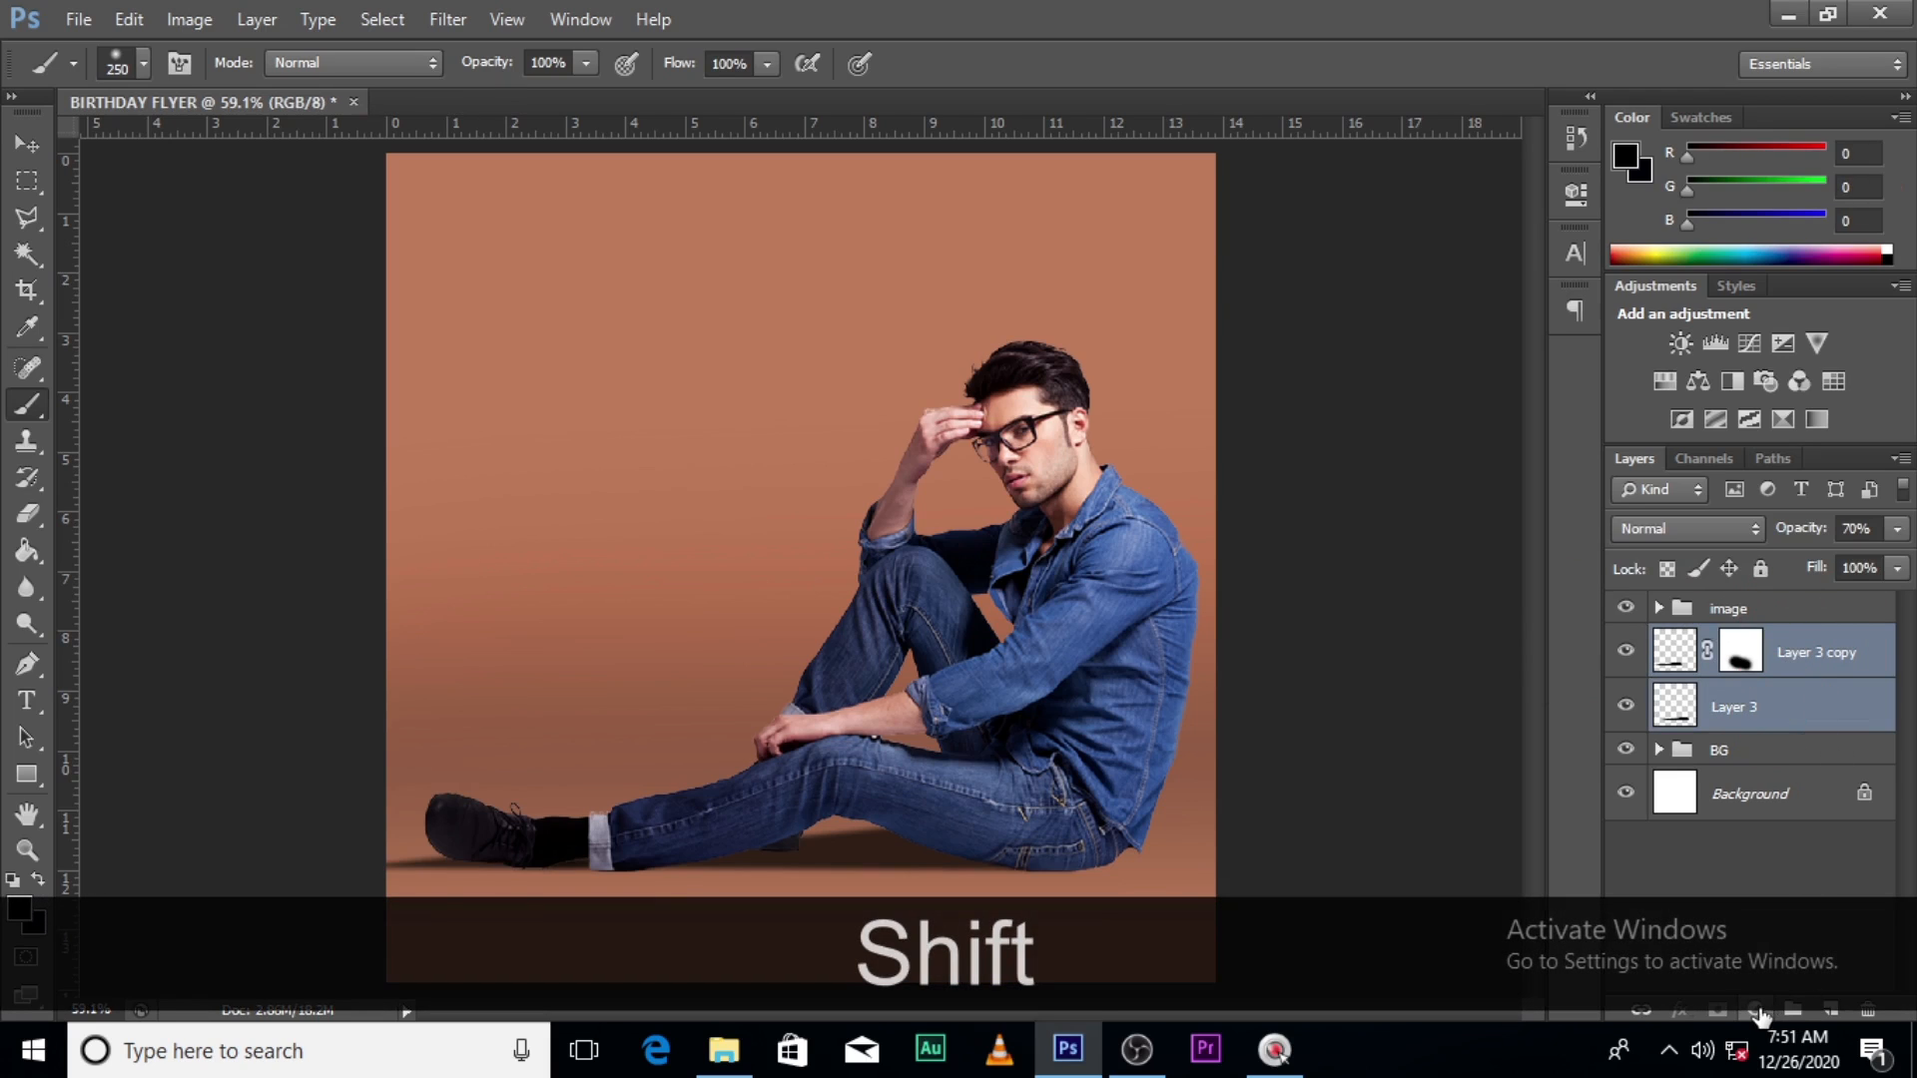
left_click(1794, 1011)
double_click(1732, 642)
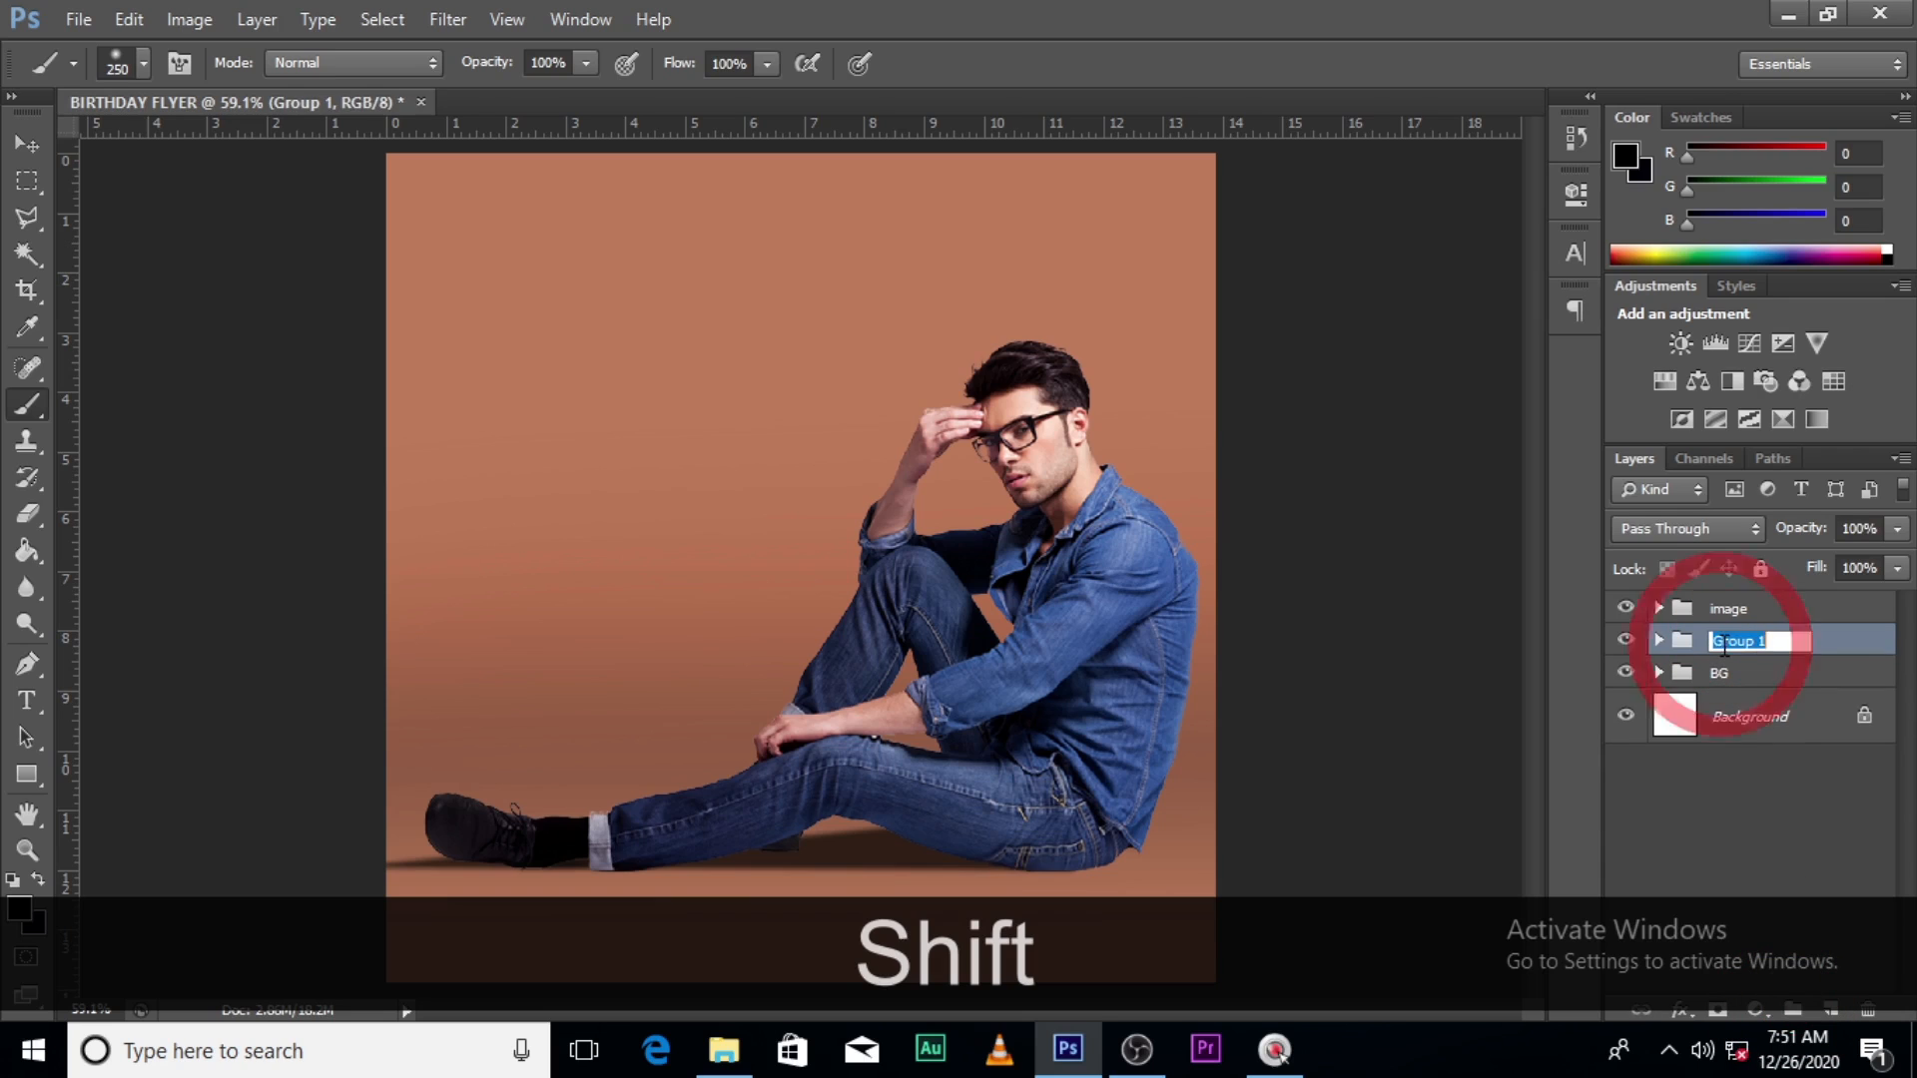
type("SH")
key("BackSpace")
key("BackSpace")
key("Caps_Lock")
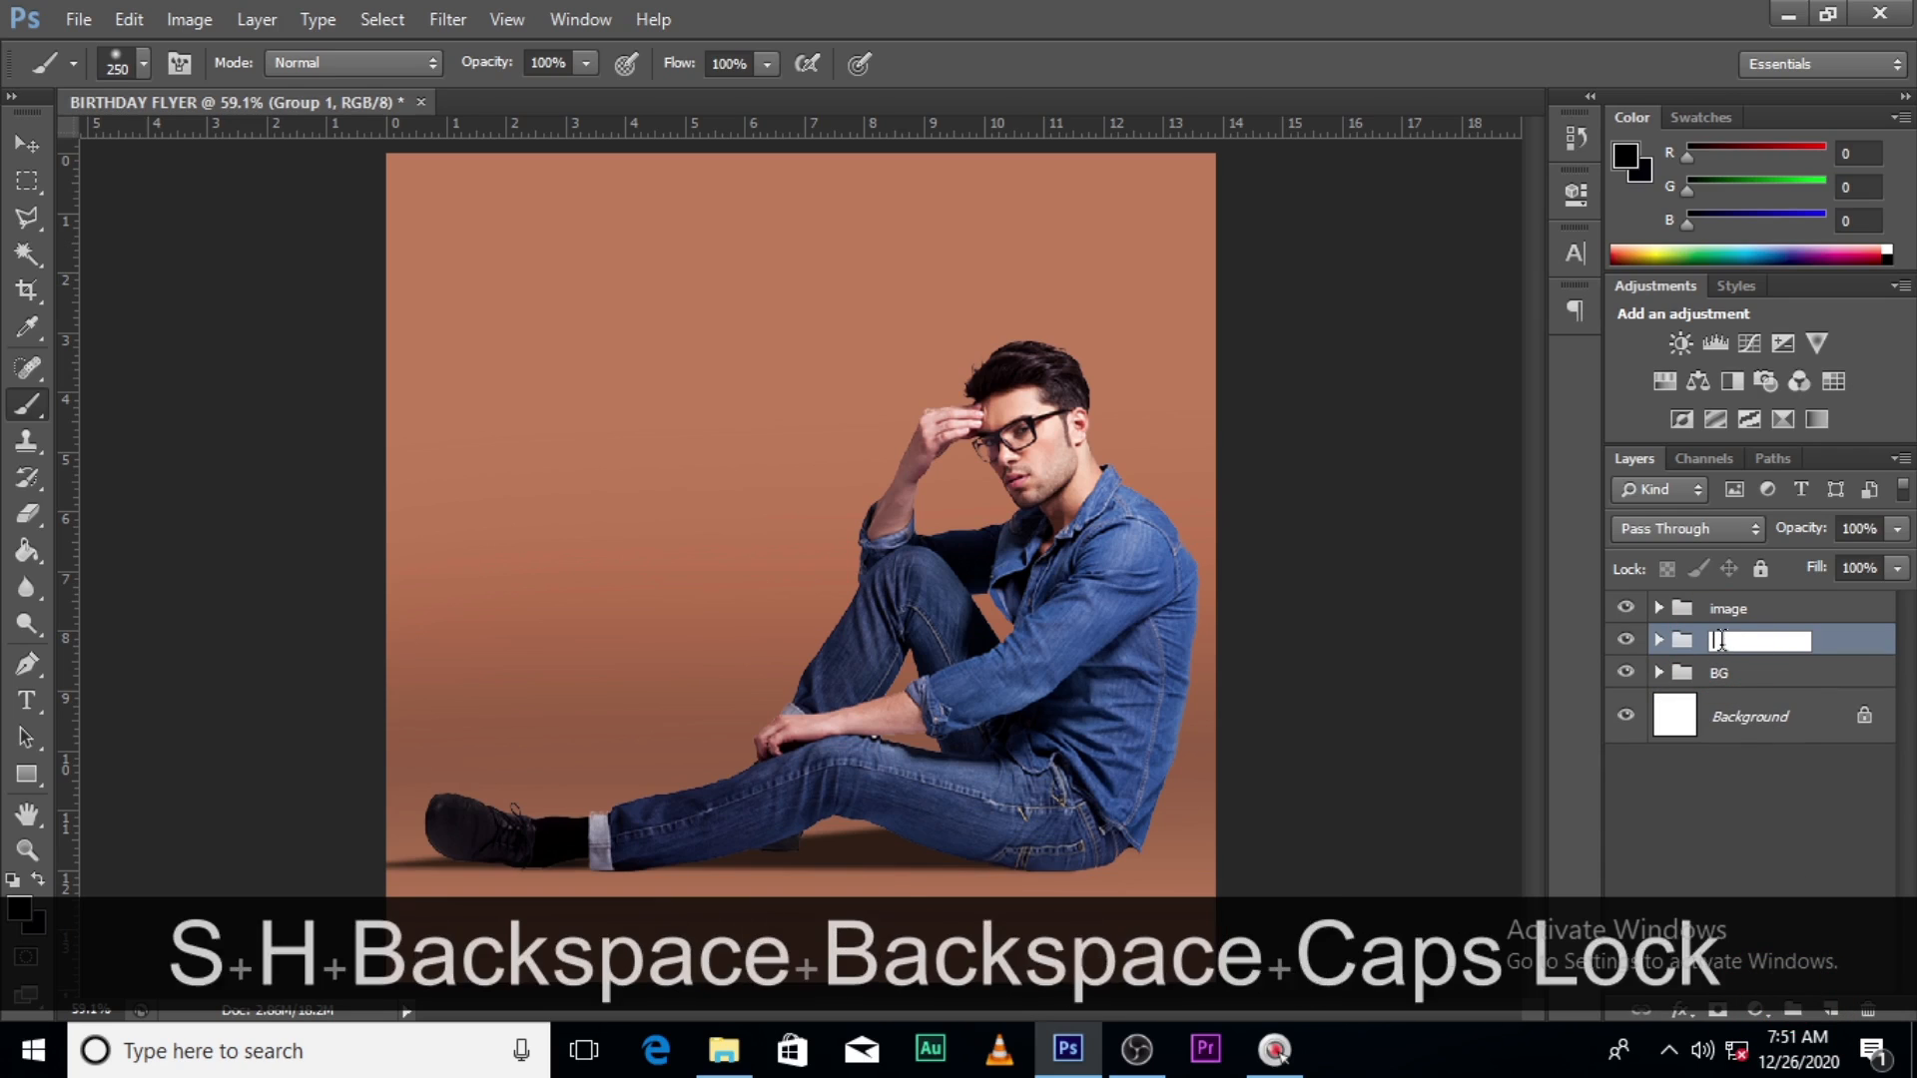
type("SHA")
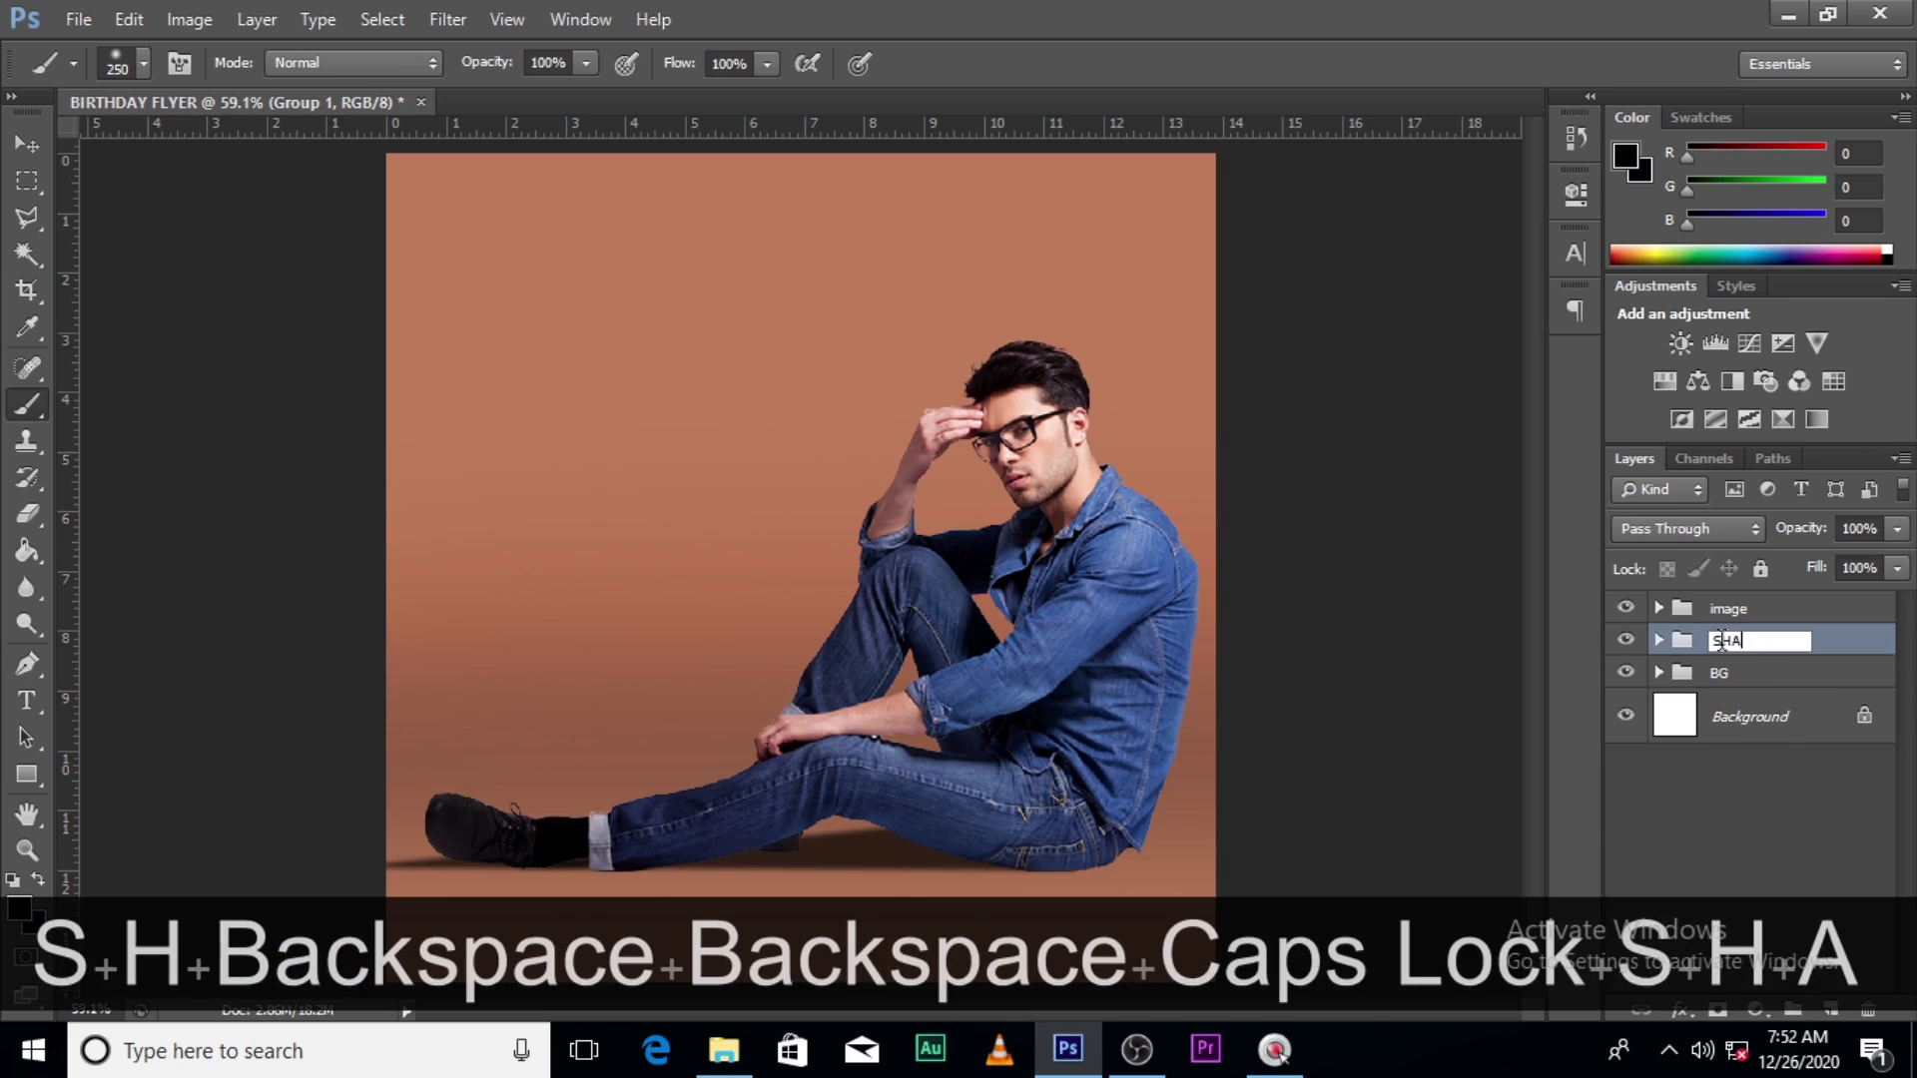
type("DOW")
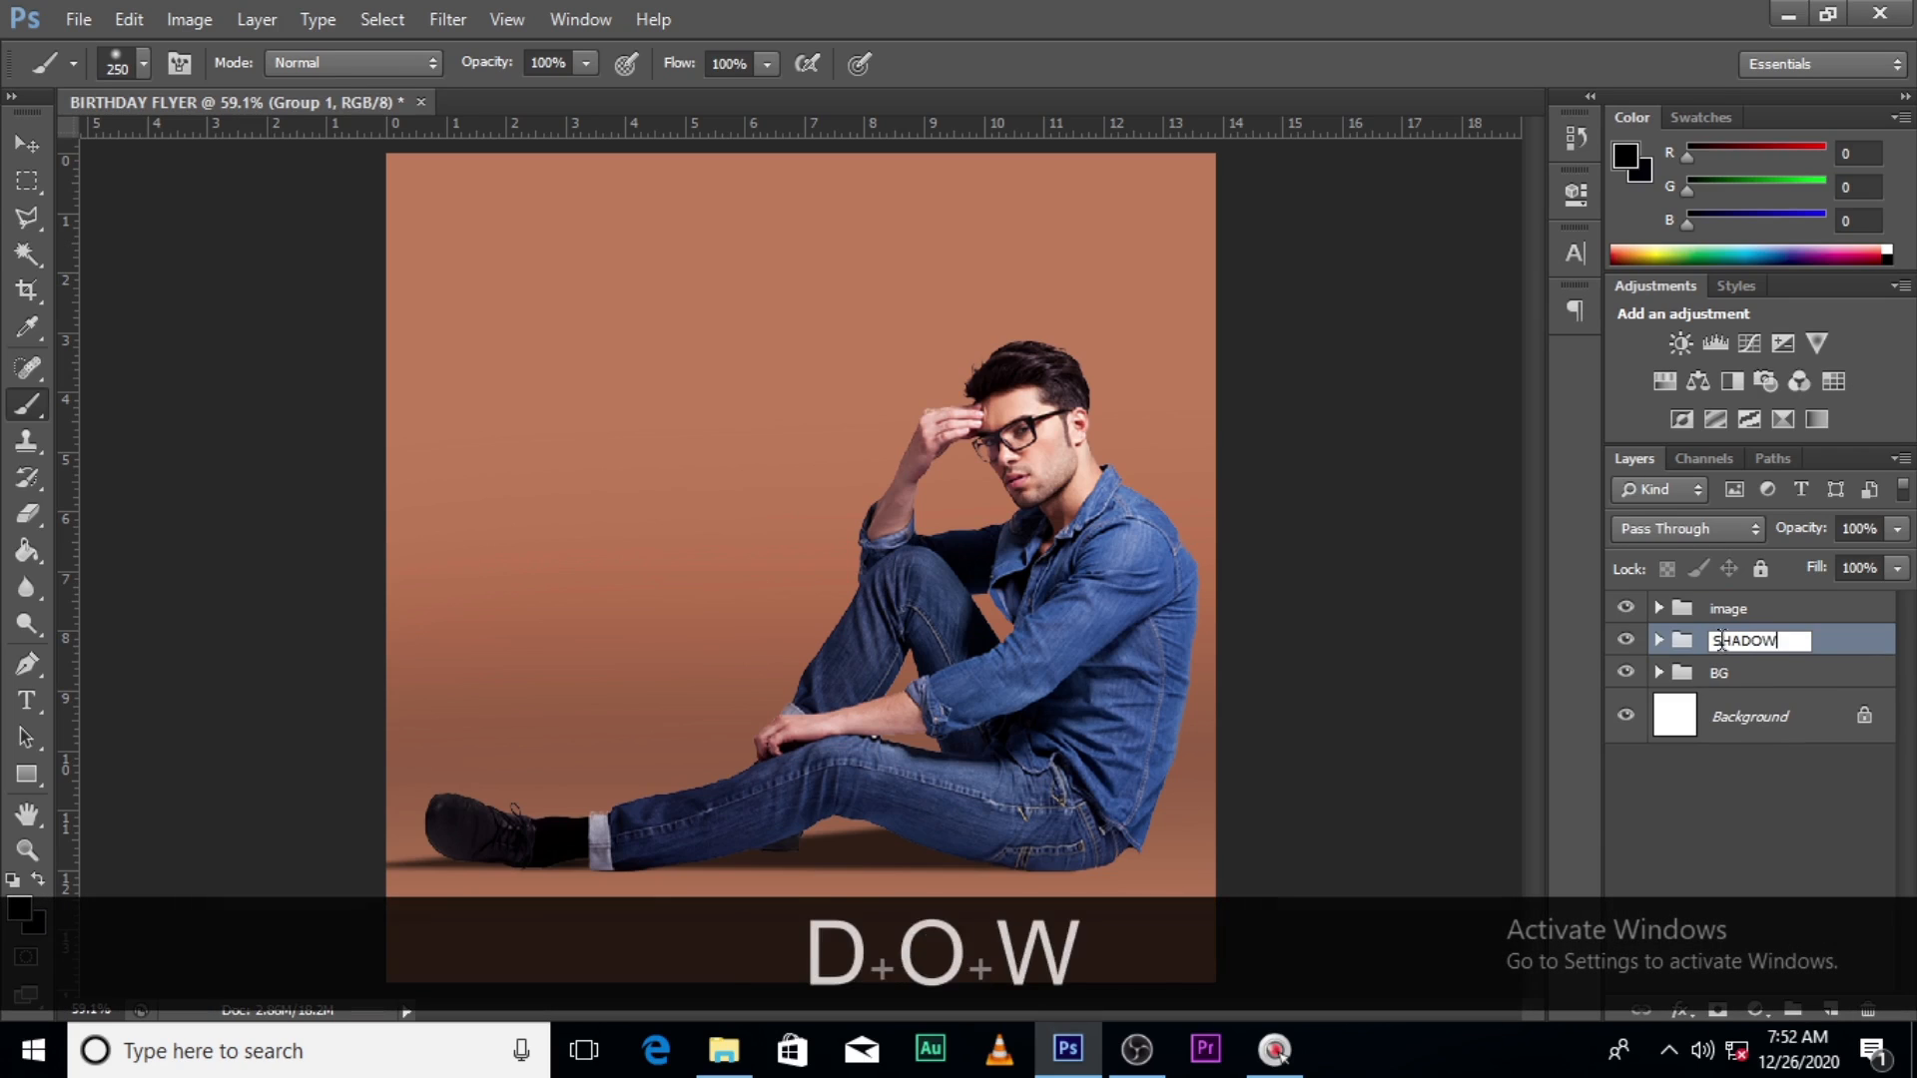
key("Return")
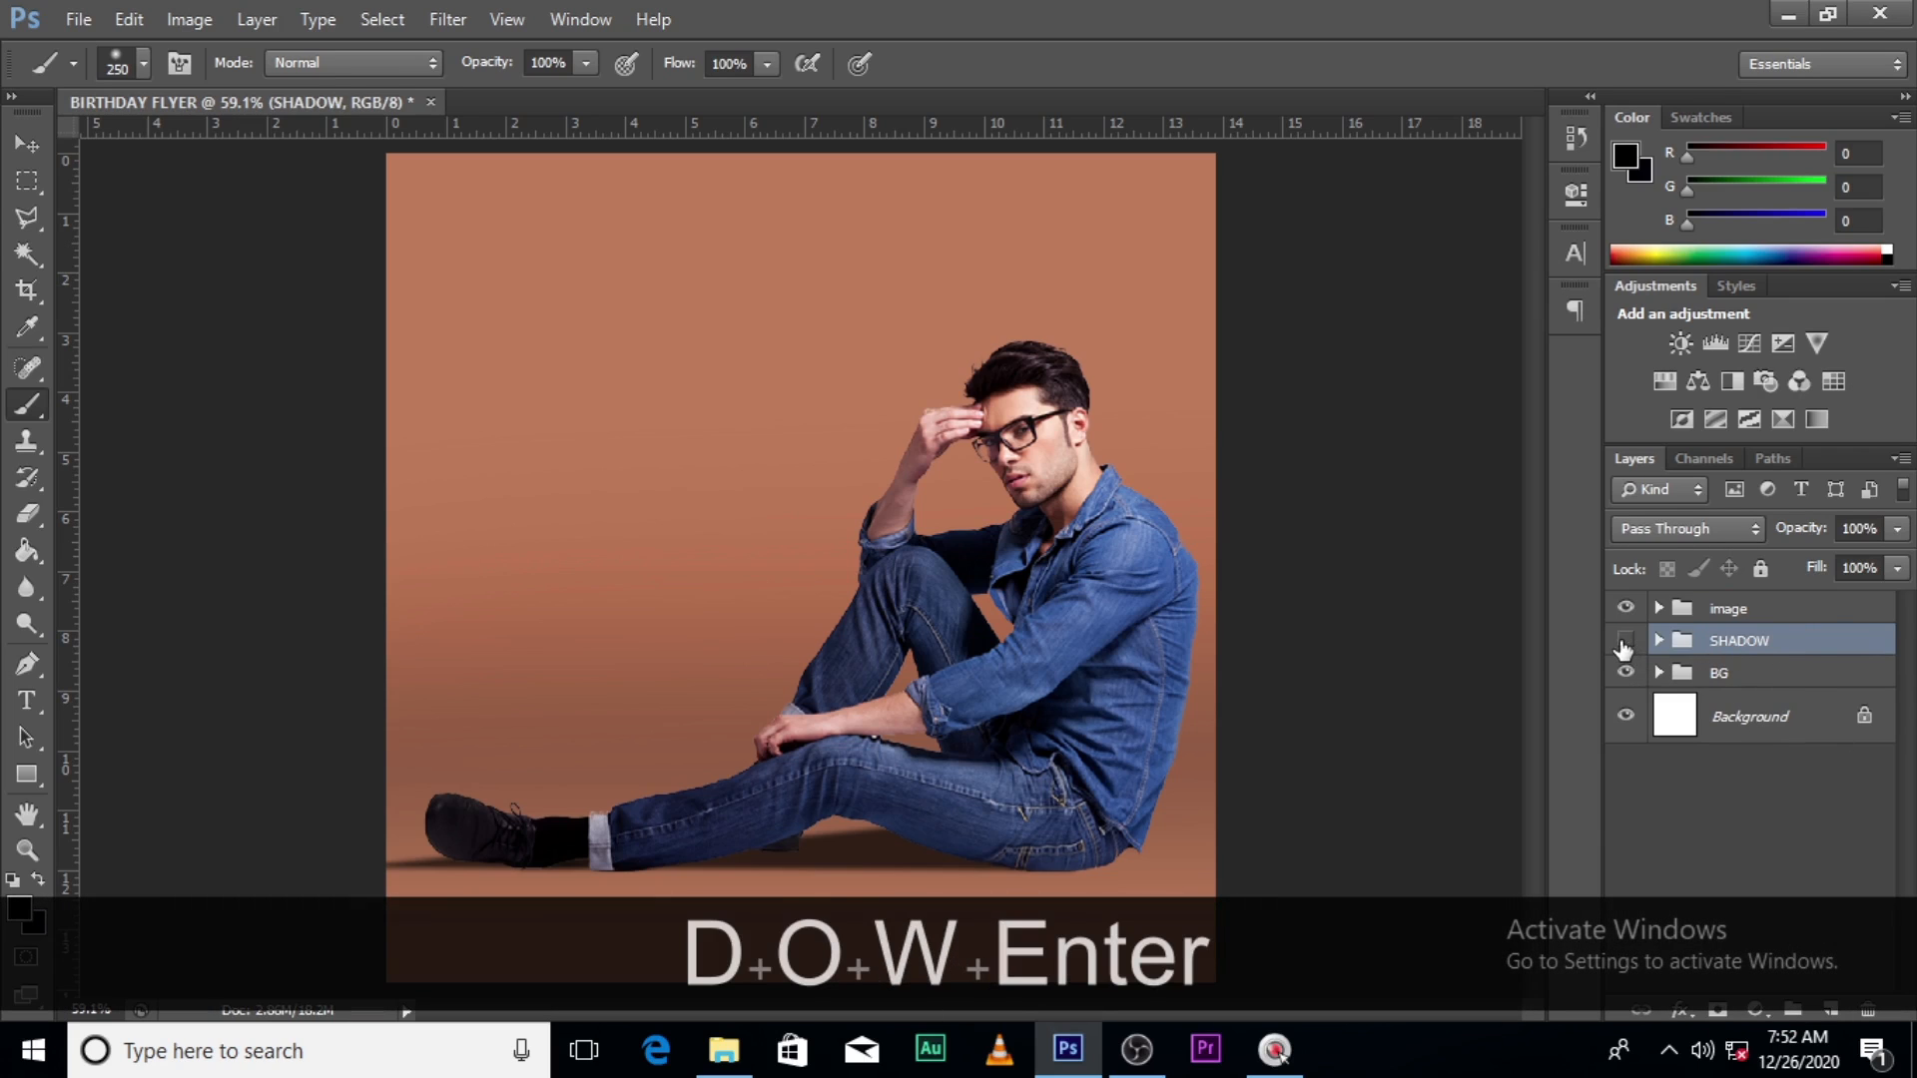
left_click(1624, 640)
left_click(1625, 640)
- Add a Curves adjustment clipped to the image group, pulling the black point right to deepen shadows
left_click(1737, 619)
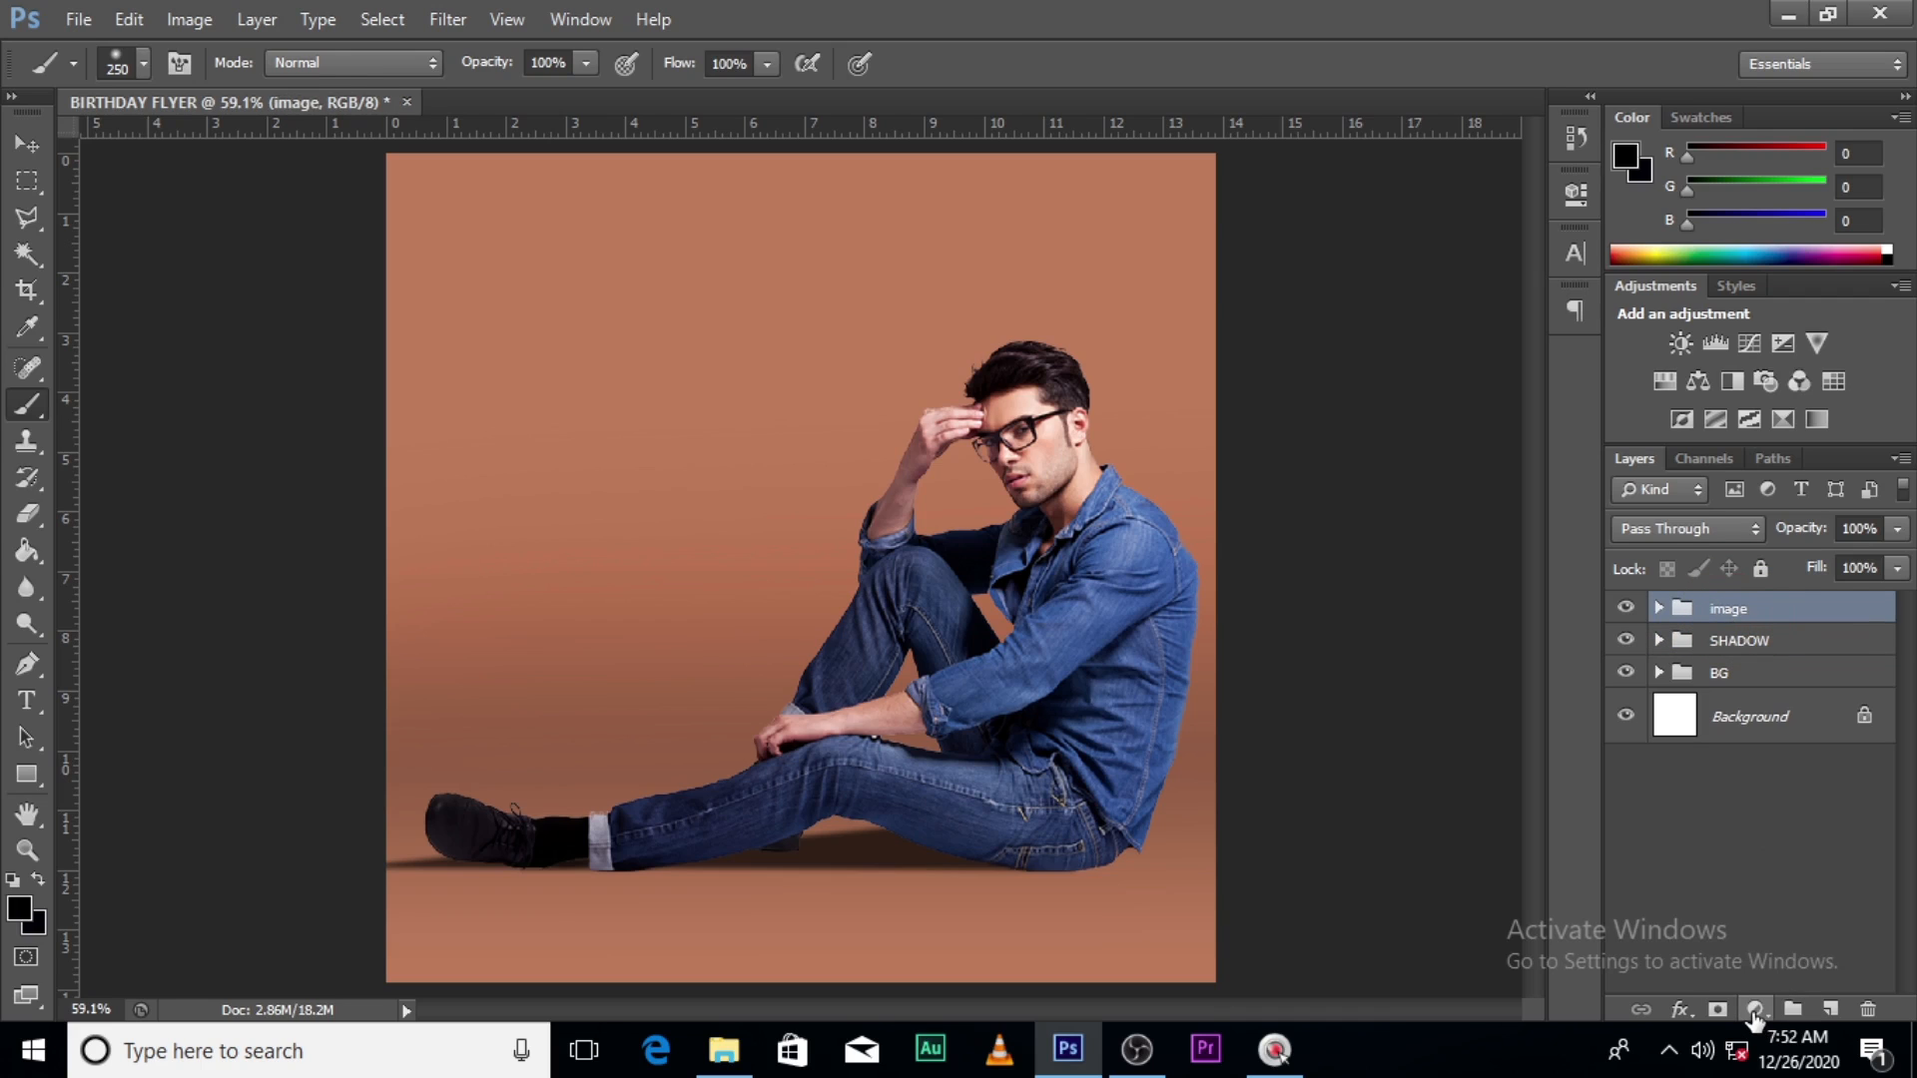
left_click(1754, 1011)
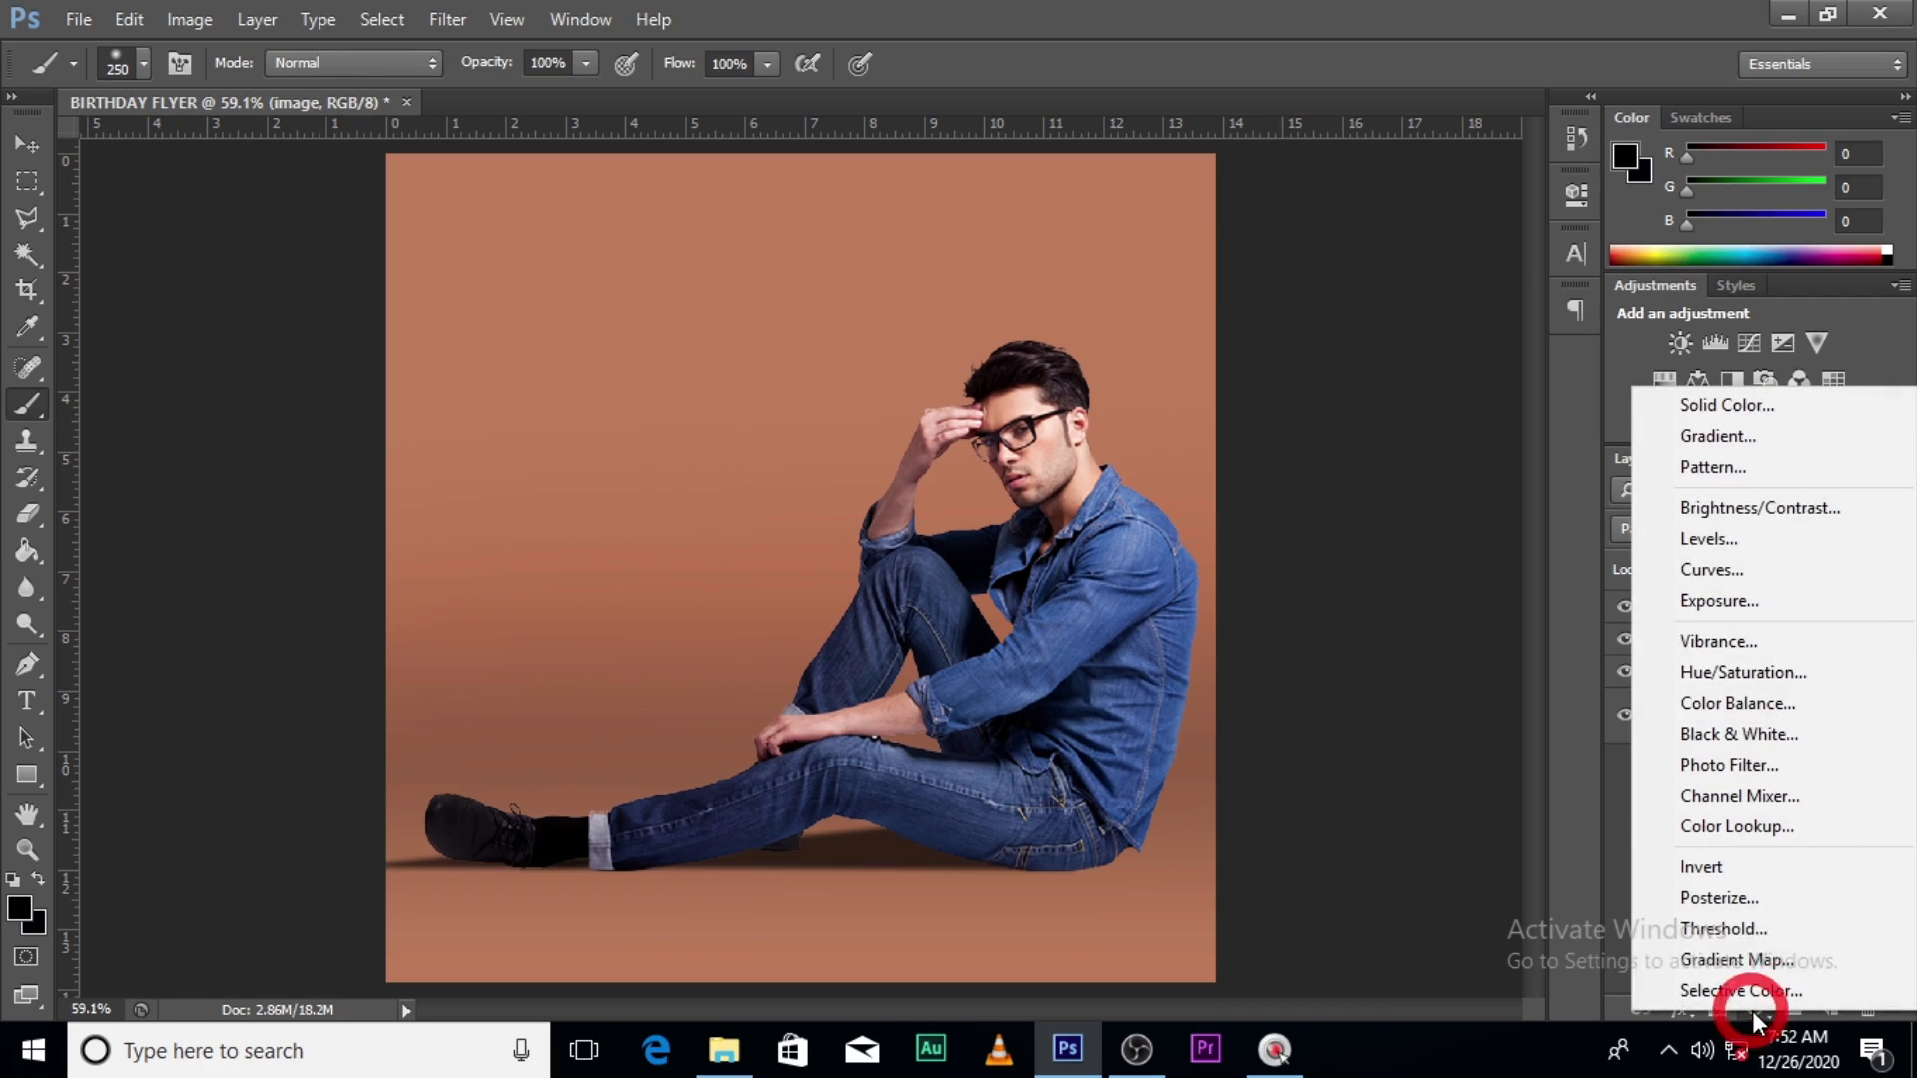
left_click(1708, 570)
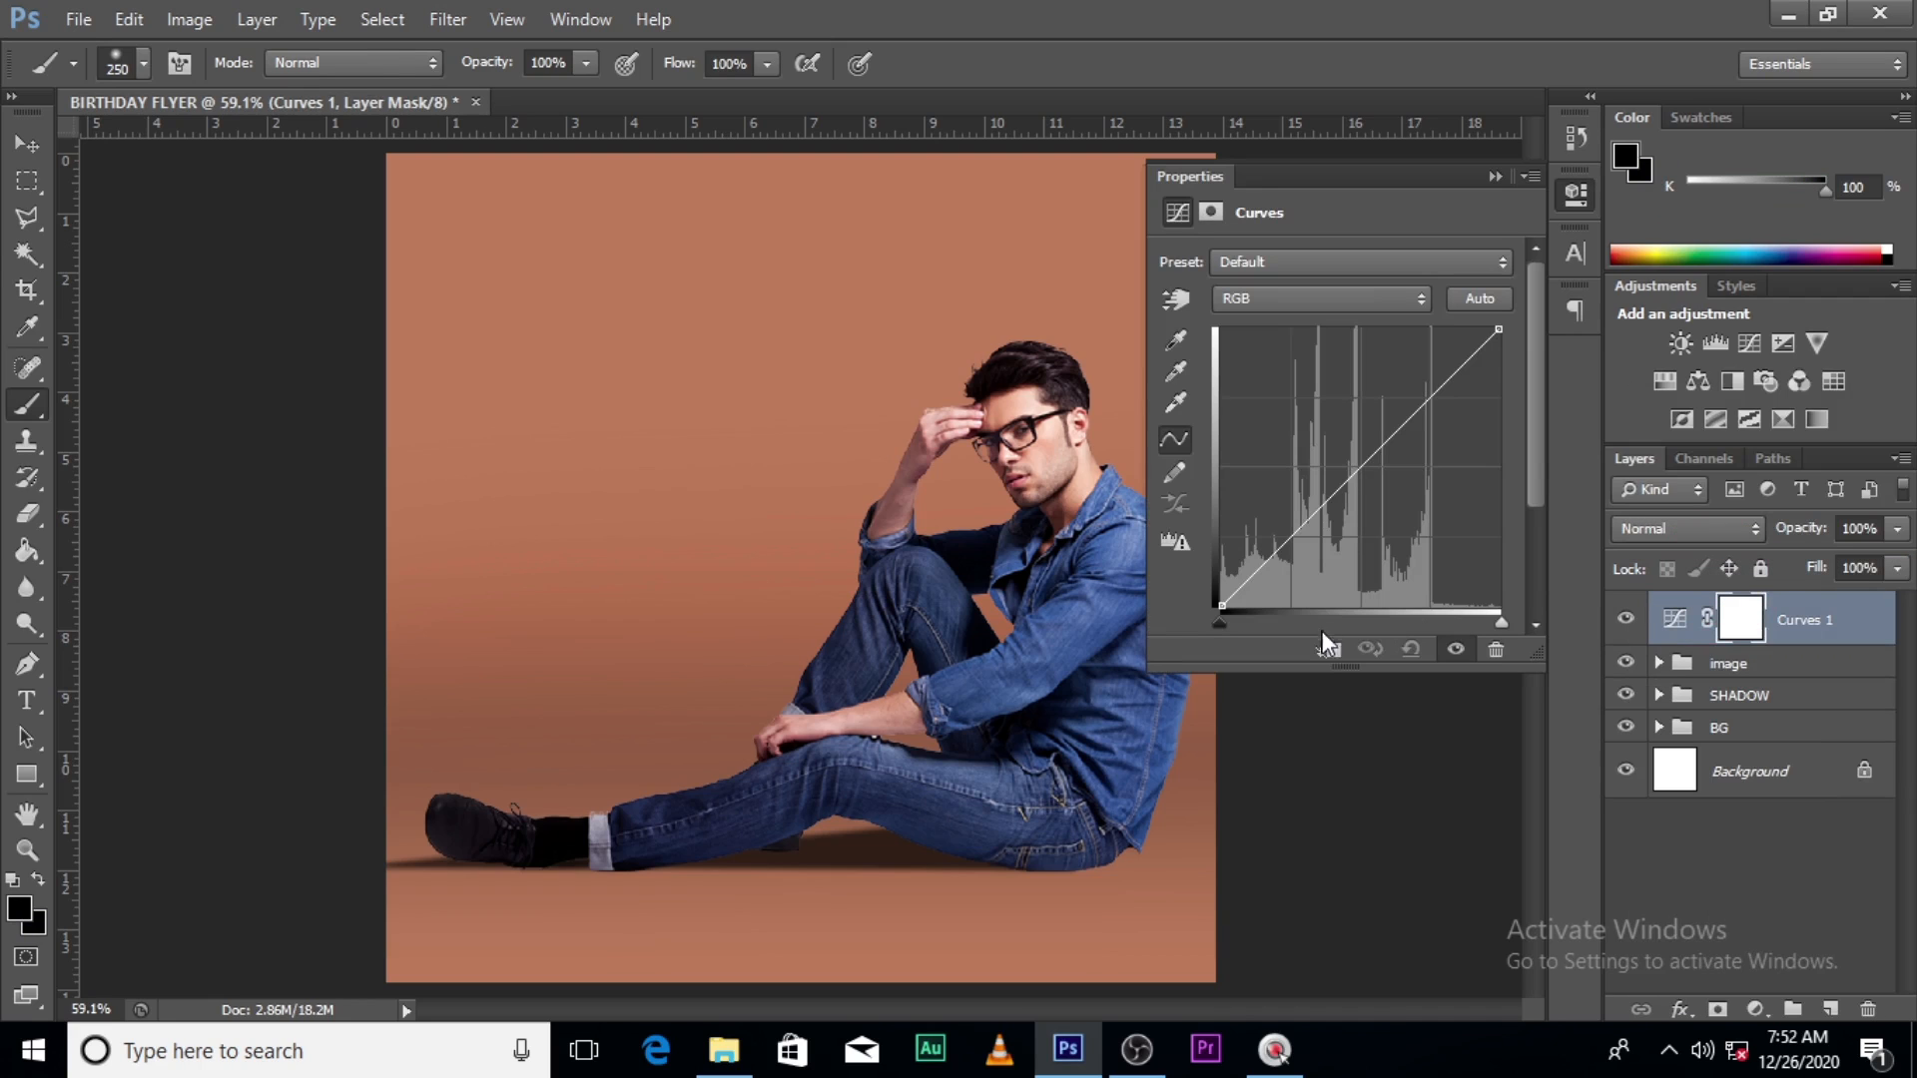
left_click(1321, 661)
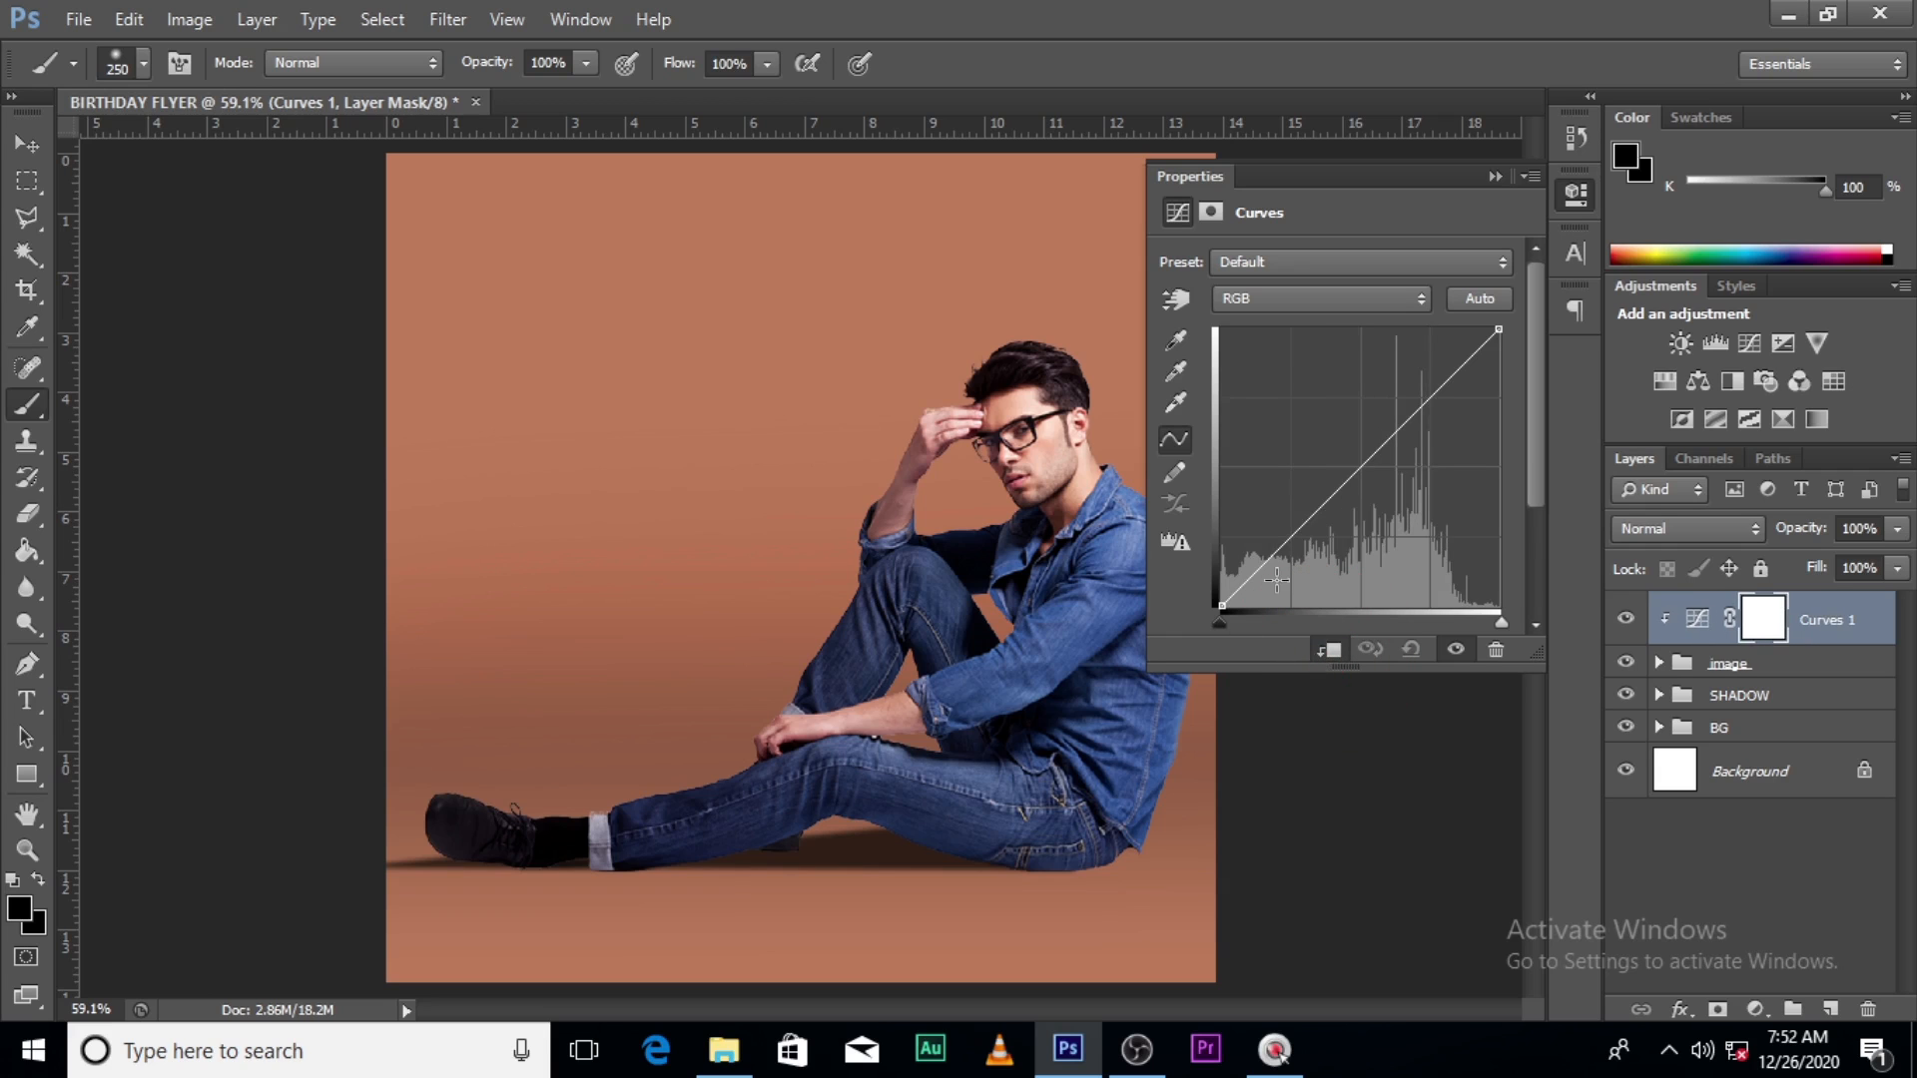
mouse_move(1285, 548)
left_mouse_down()
mouse_move(1291, 597)
mouse_move(1286, 556)
left_mouse_up()
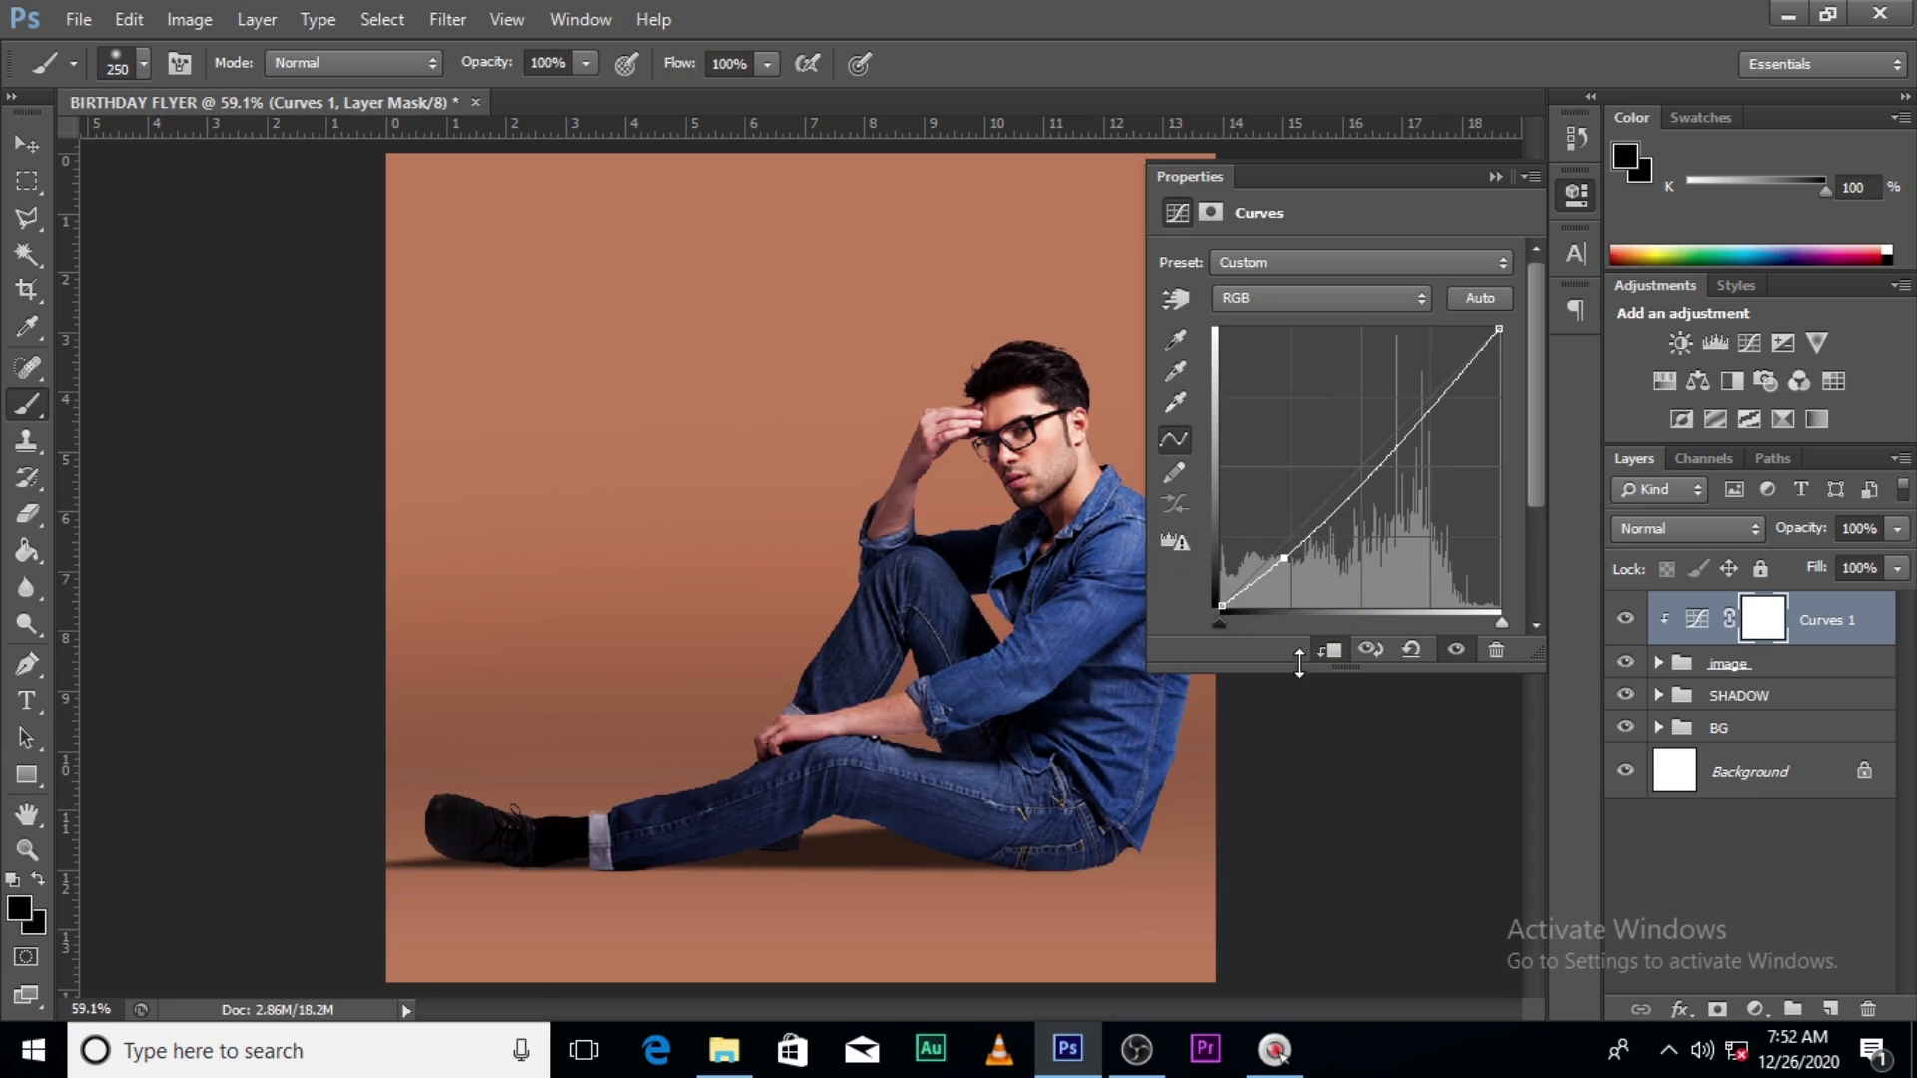
left_click(1330, 650)
left_click(1411, 649)
left_click(1331, 651)
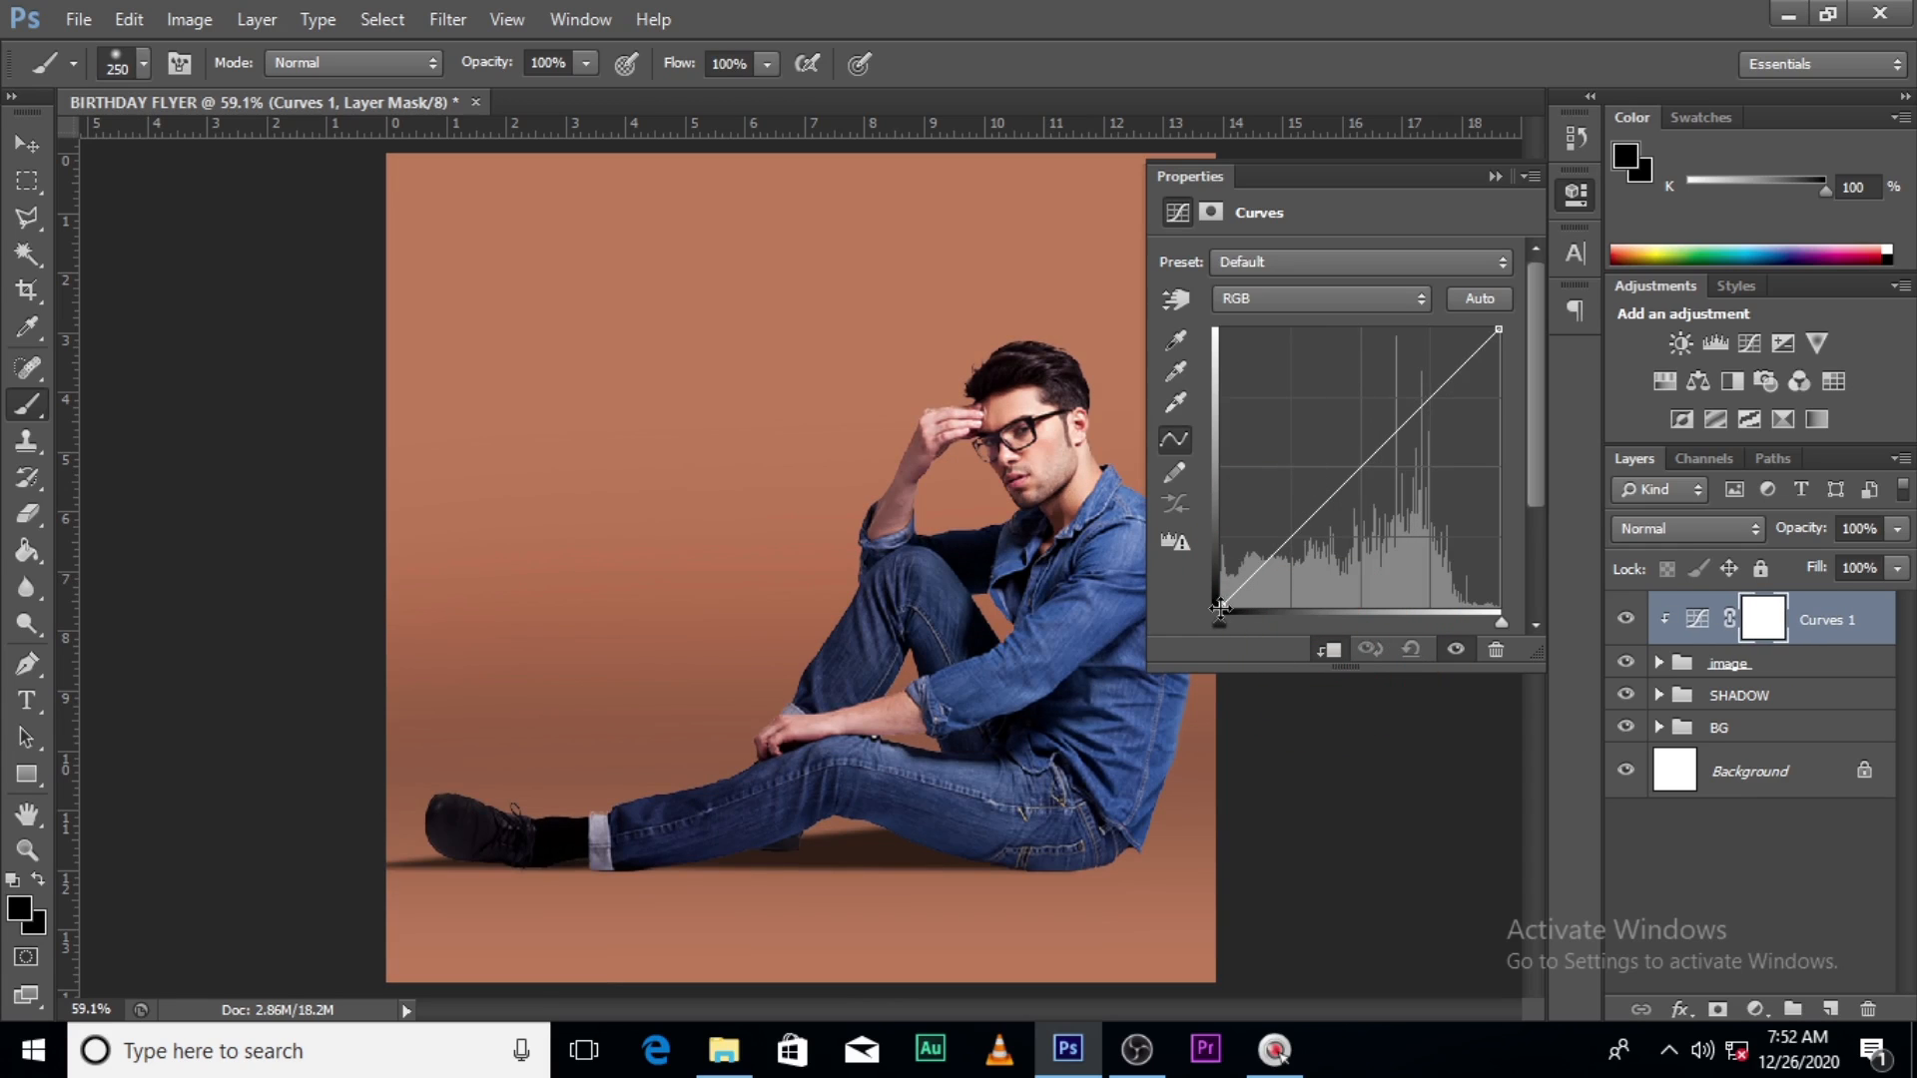
left_click_drag(1220, 607, 1265, 629)
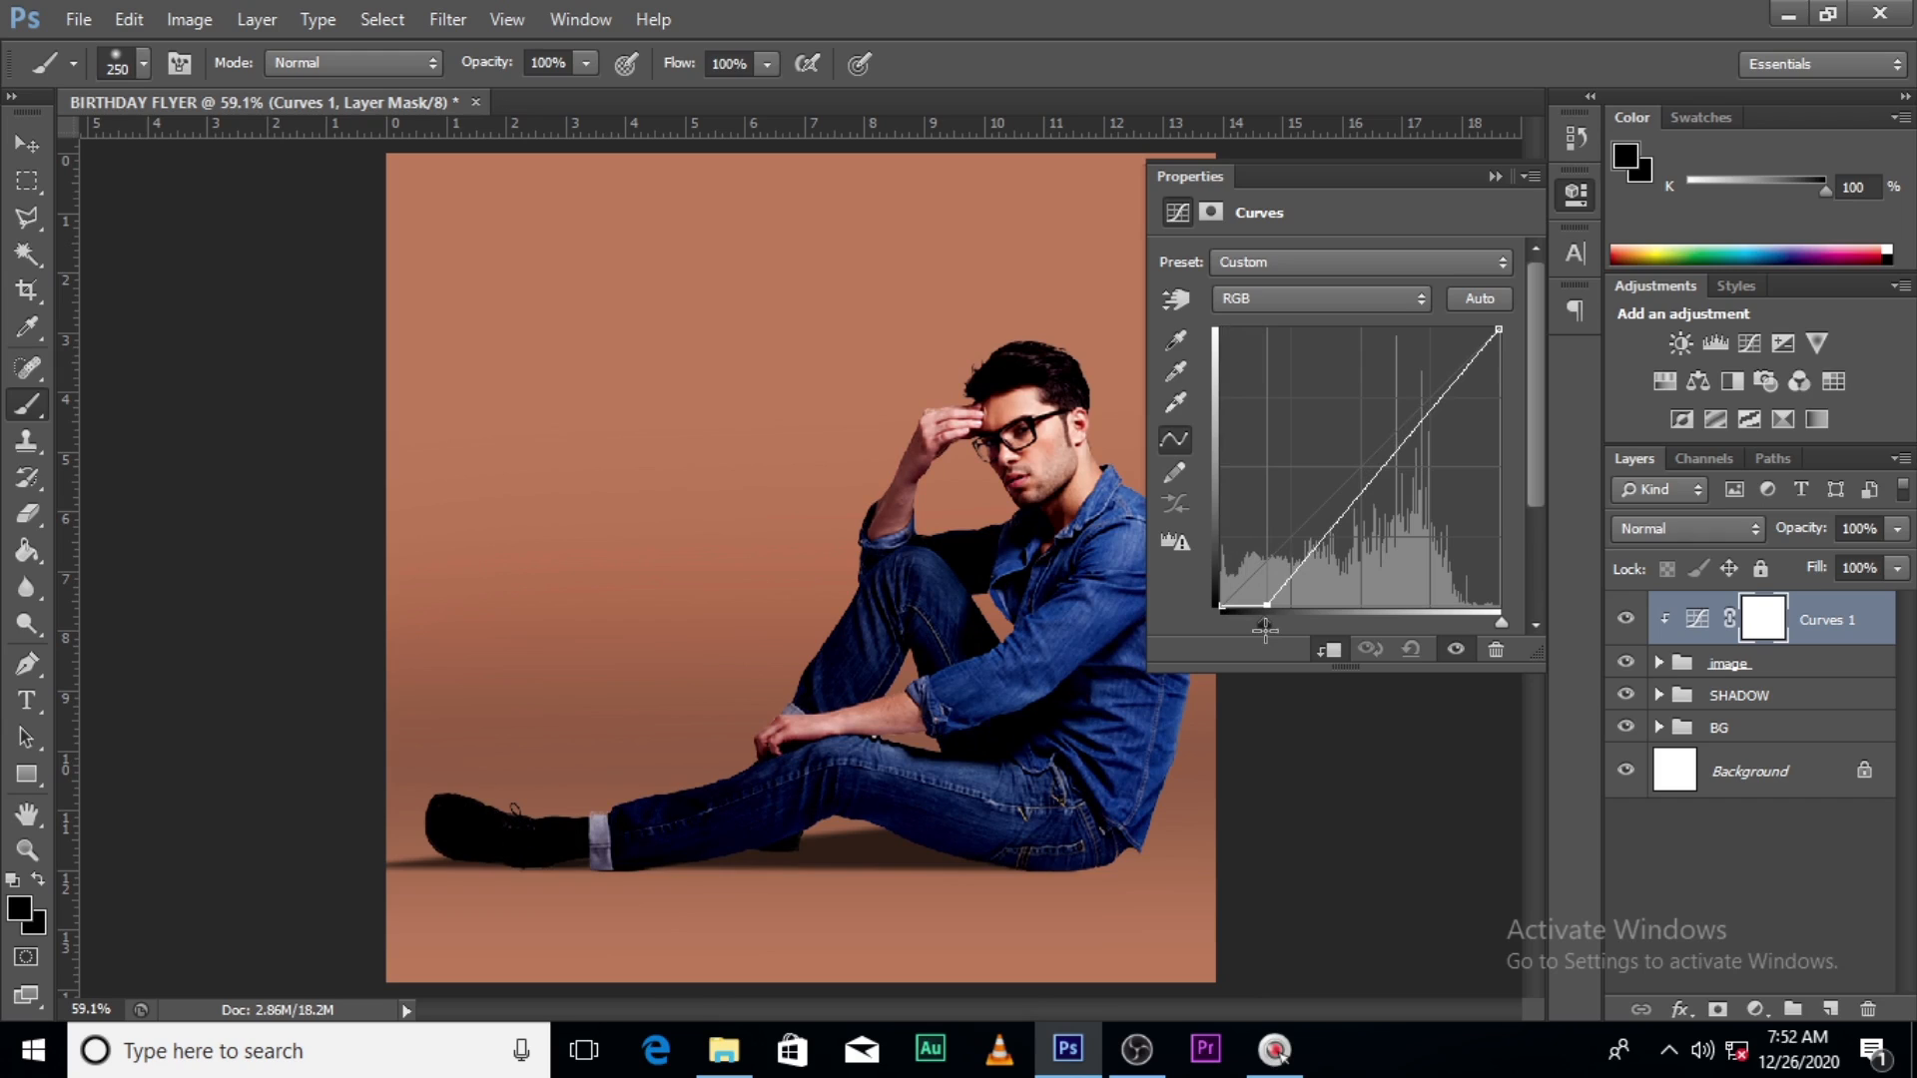
left_click_drag(1265, 629, 1265, 631)
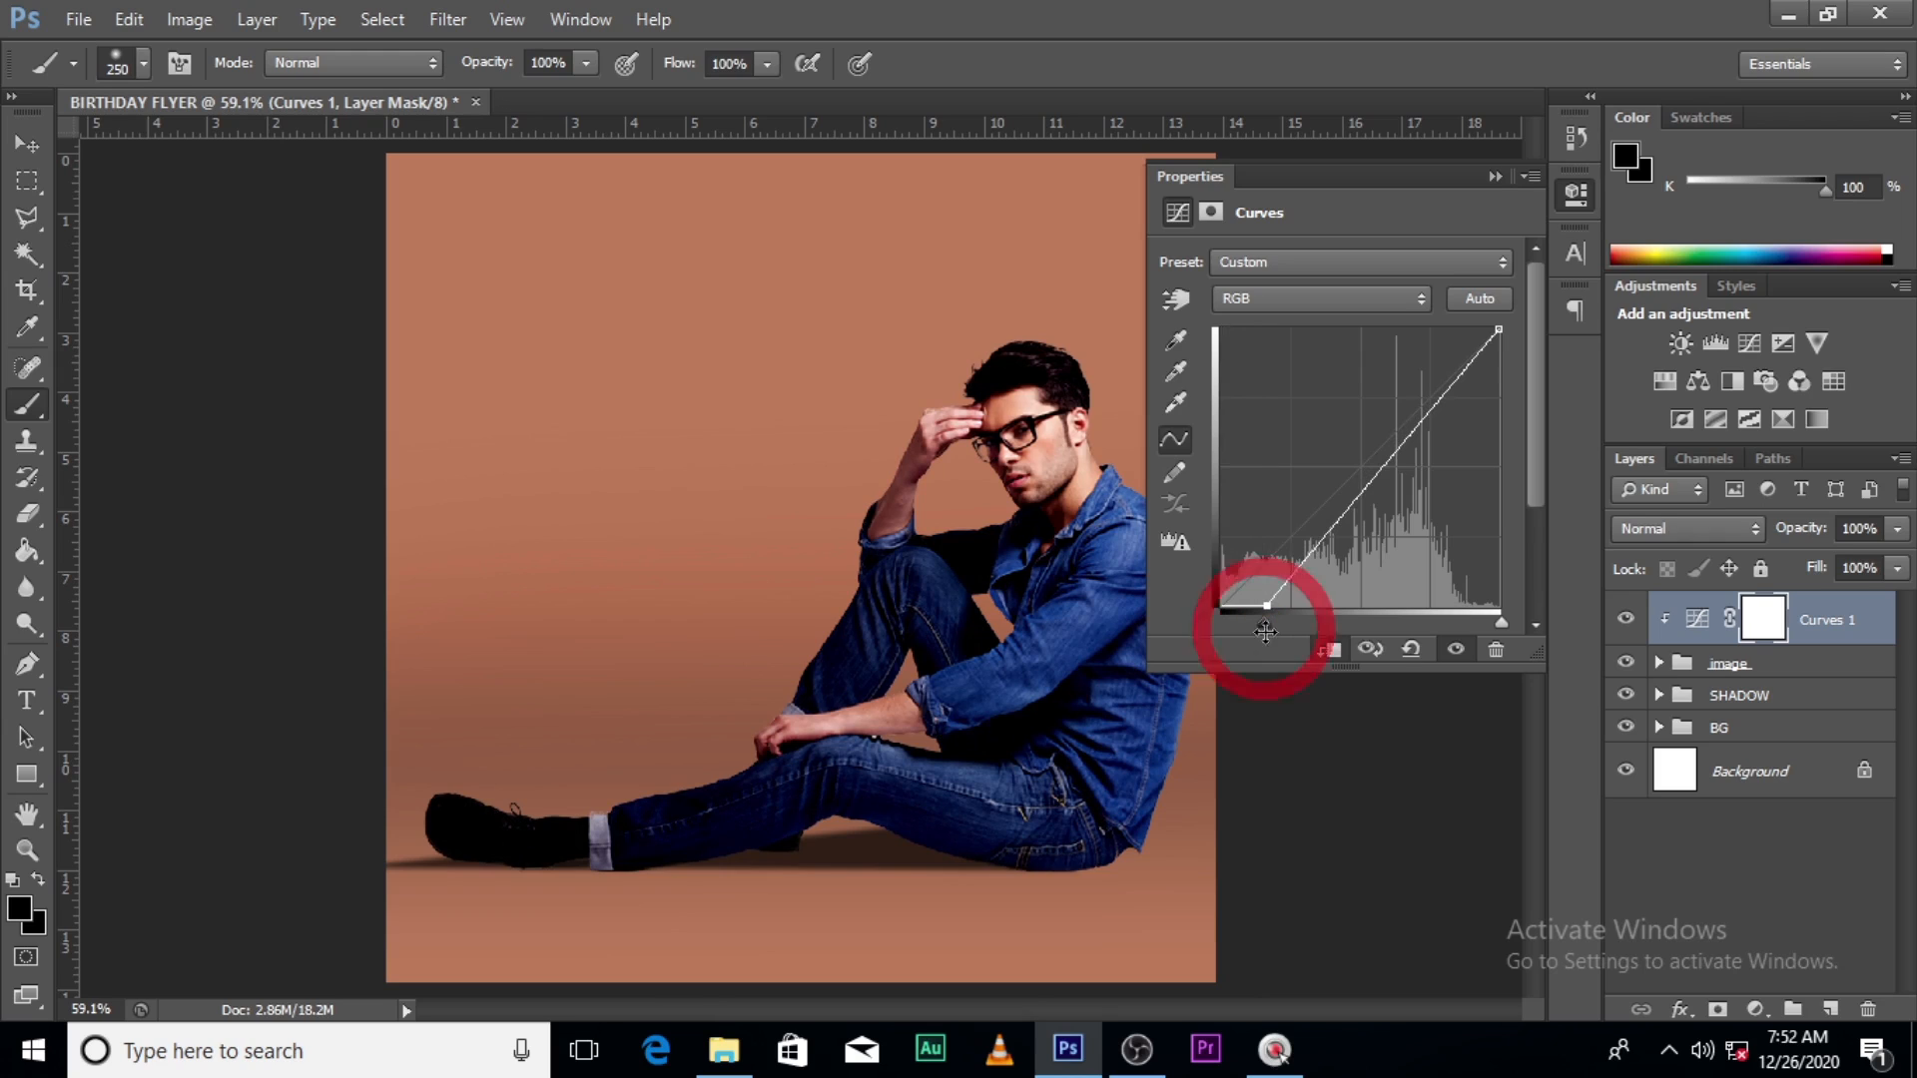
left_click(1497, 177)
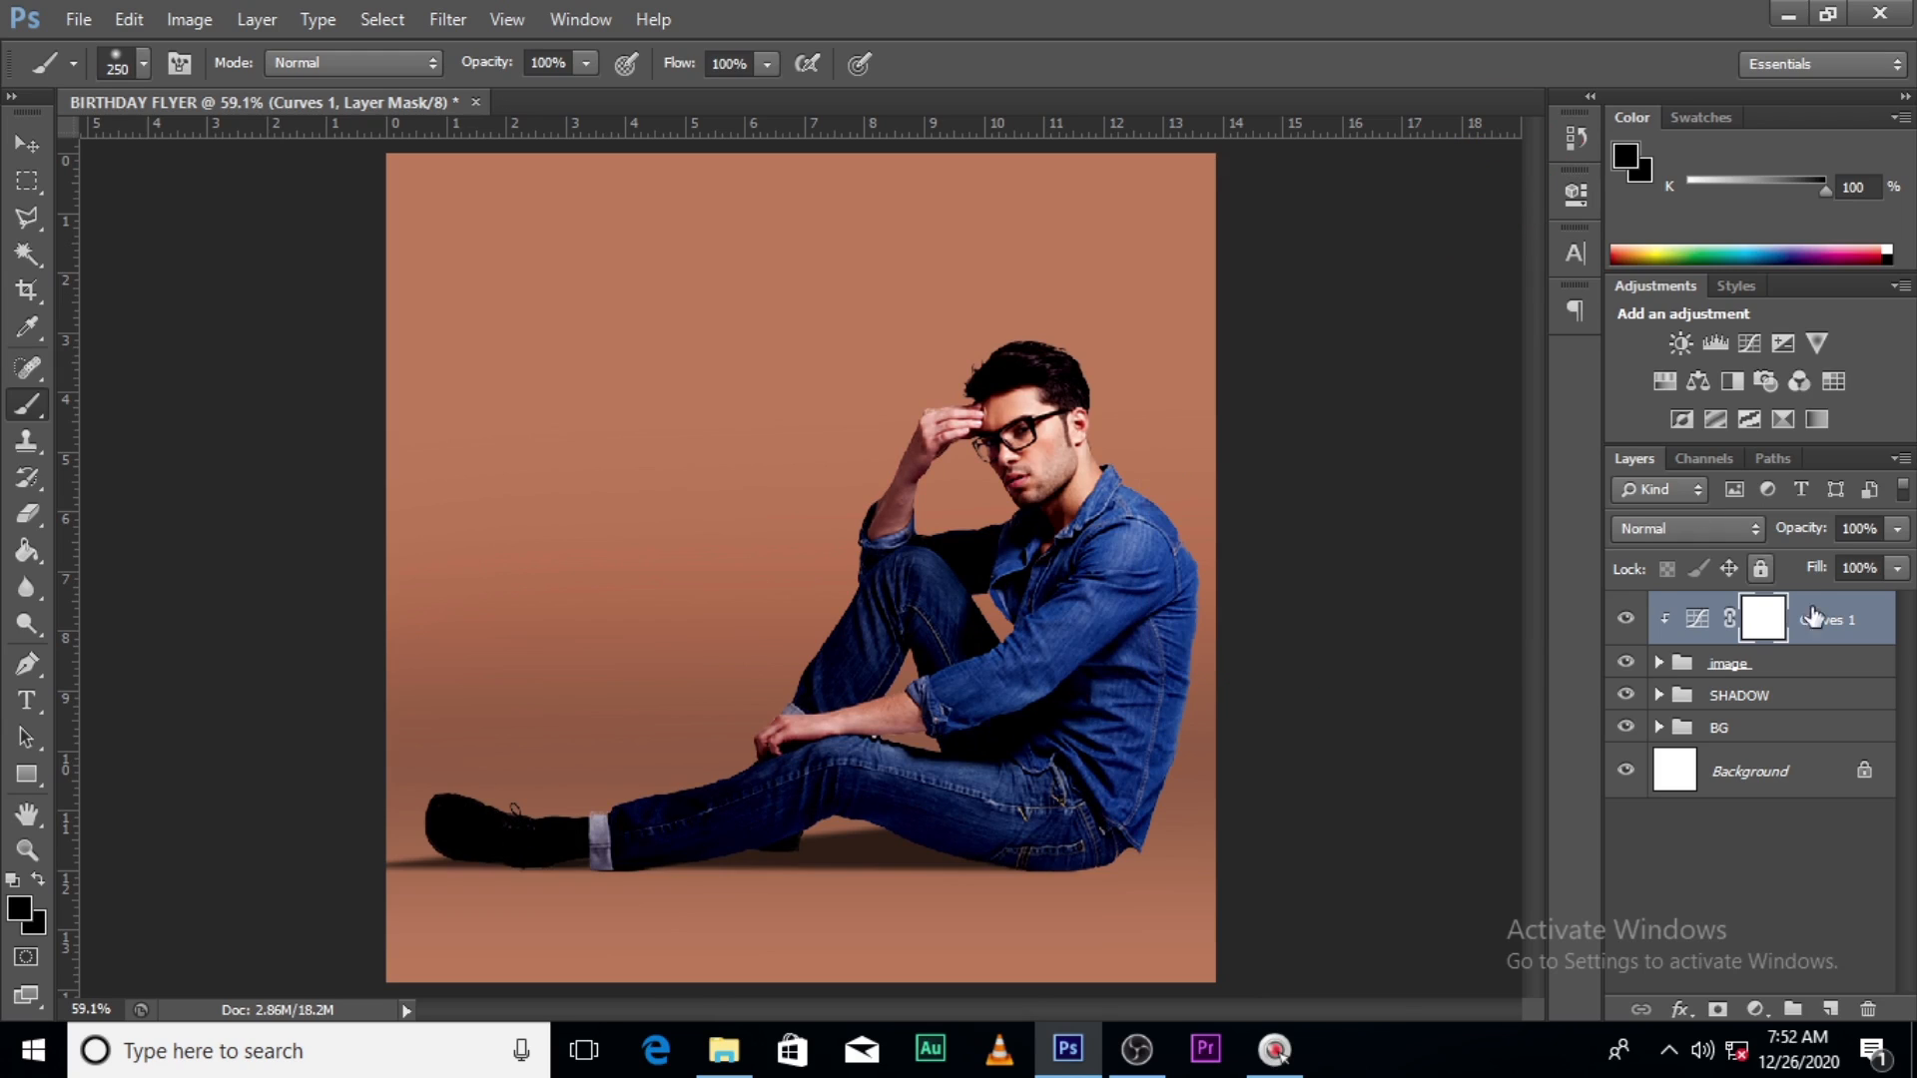
- Invert the Curves 1 mask to black and set the Brush to 52% opacity
double_click(1764, 625)
left_click(1438, 581)
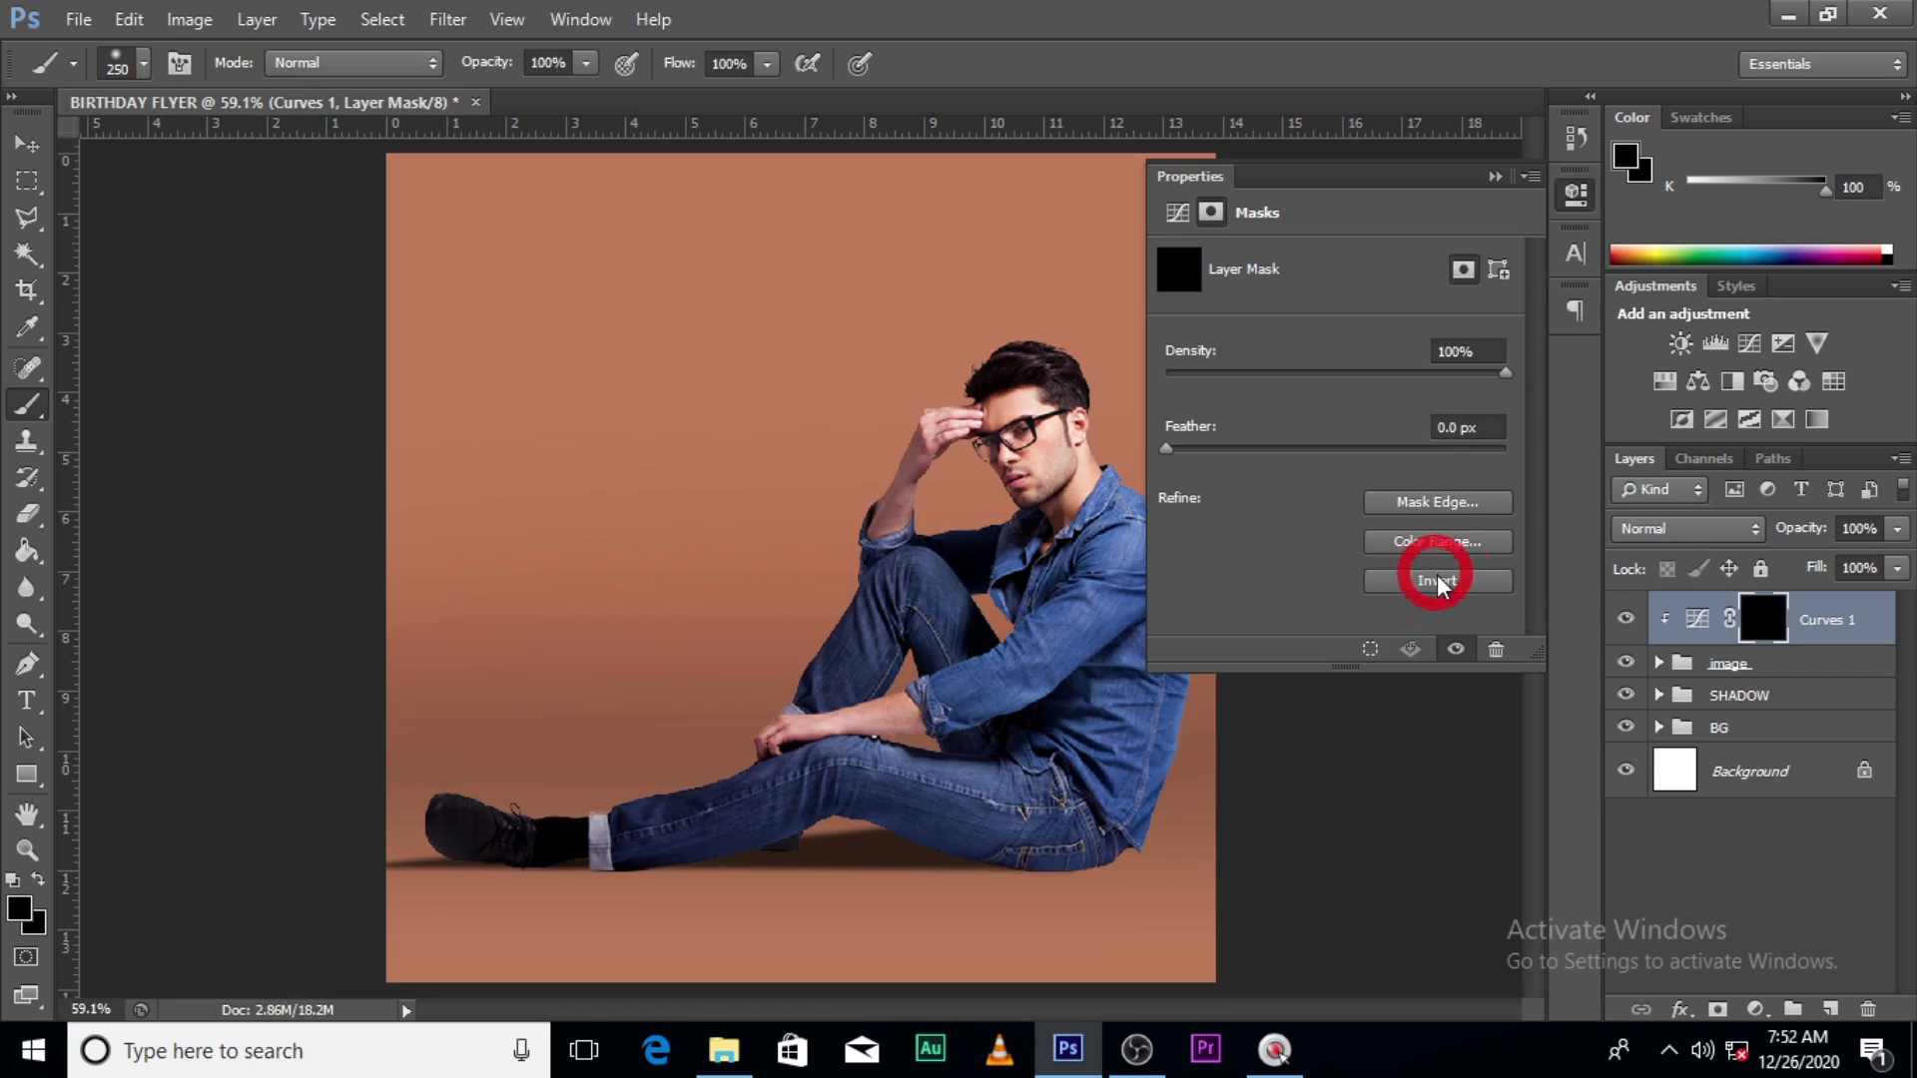
left_click(1495, 177)
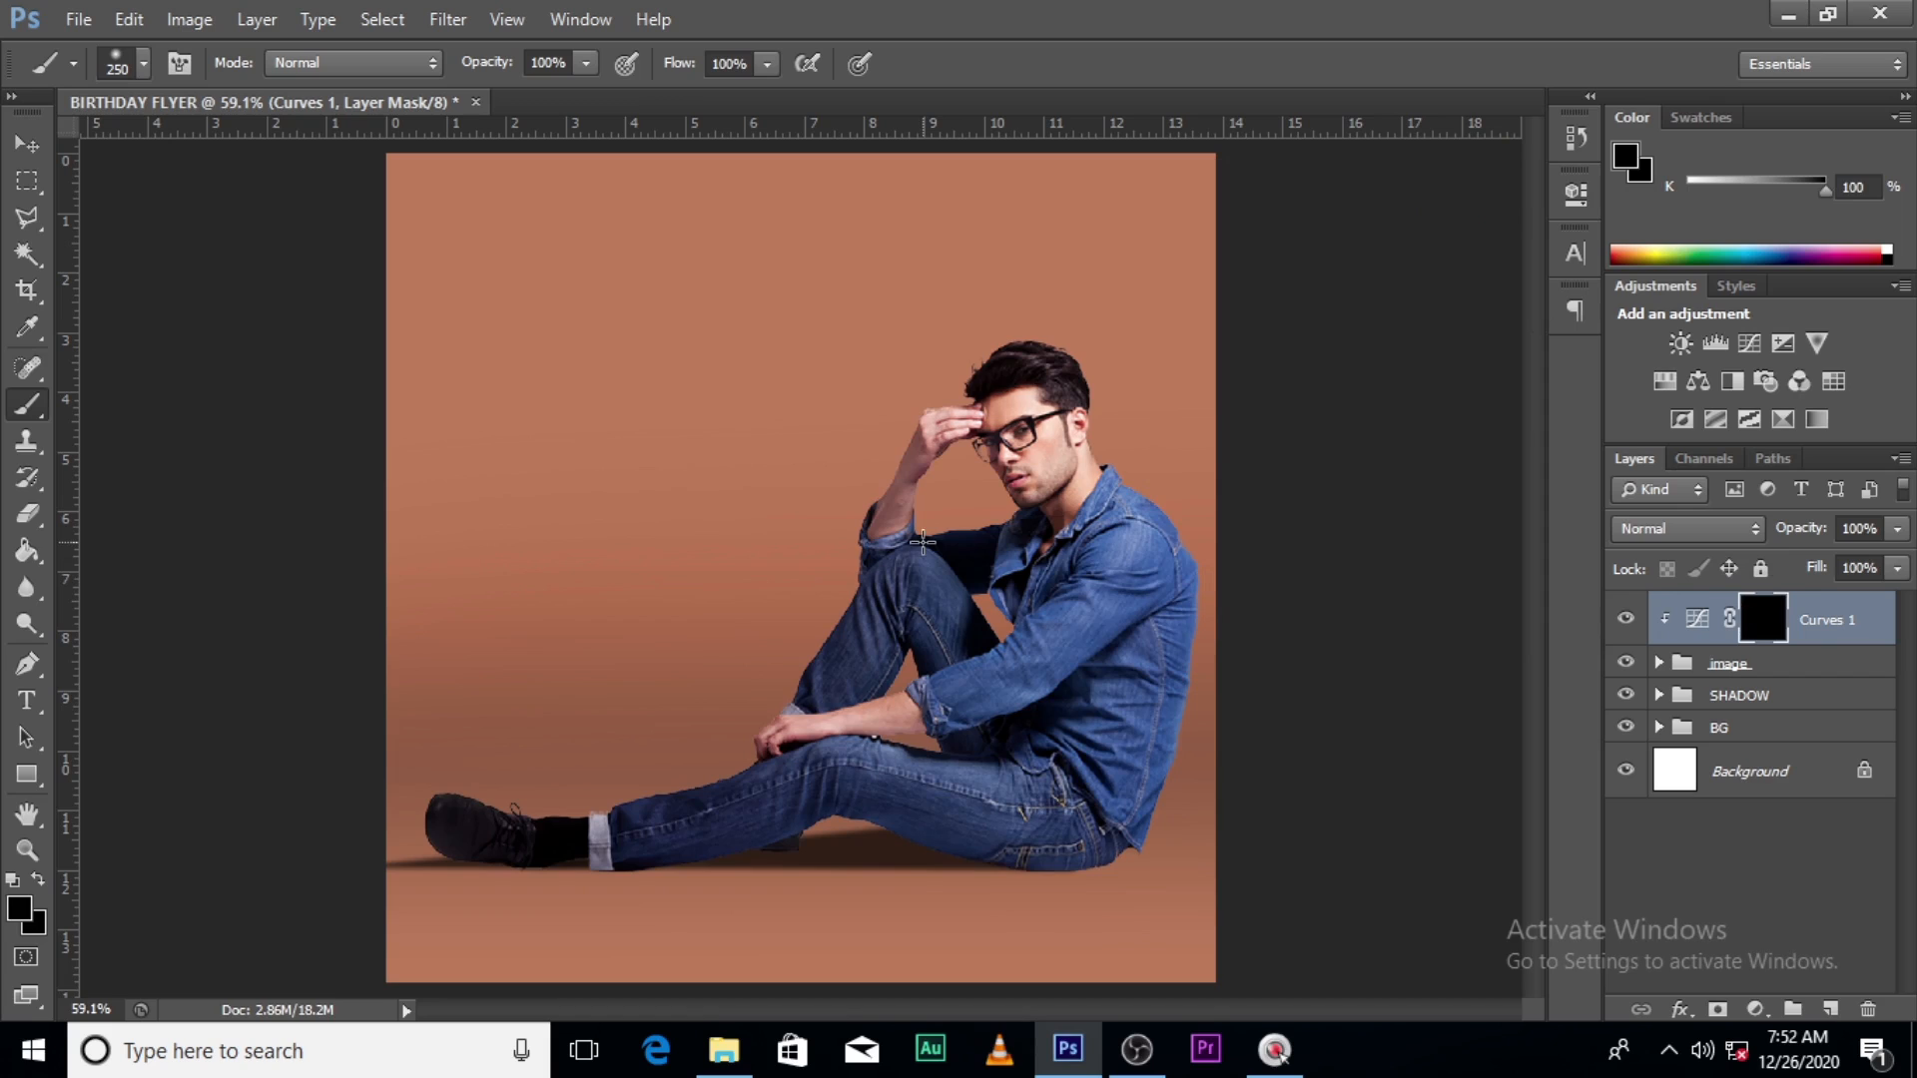
key("b")
key("Caps_Lock")
left_click(143, 63)
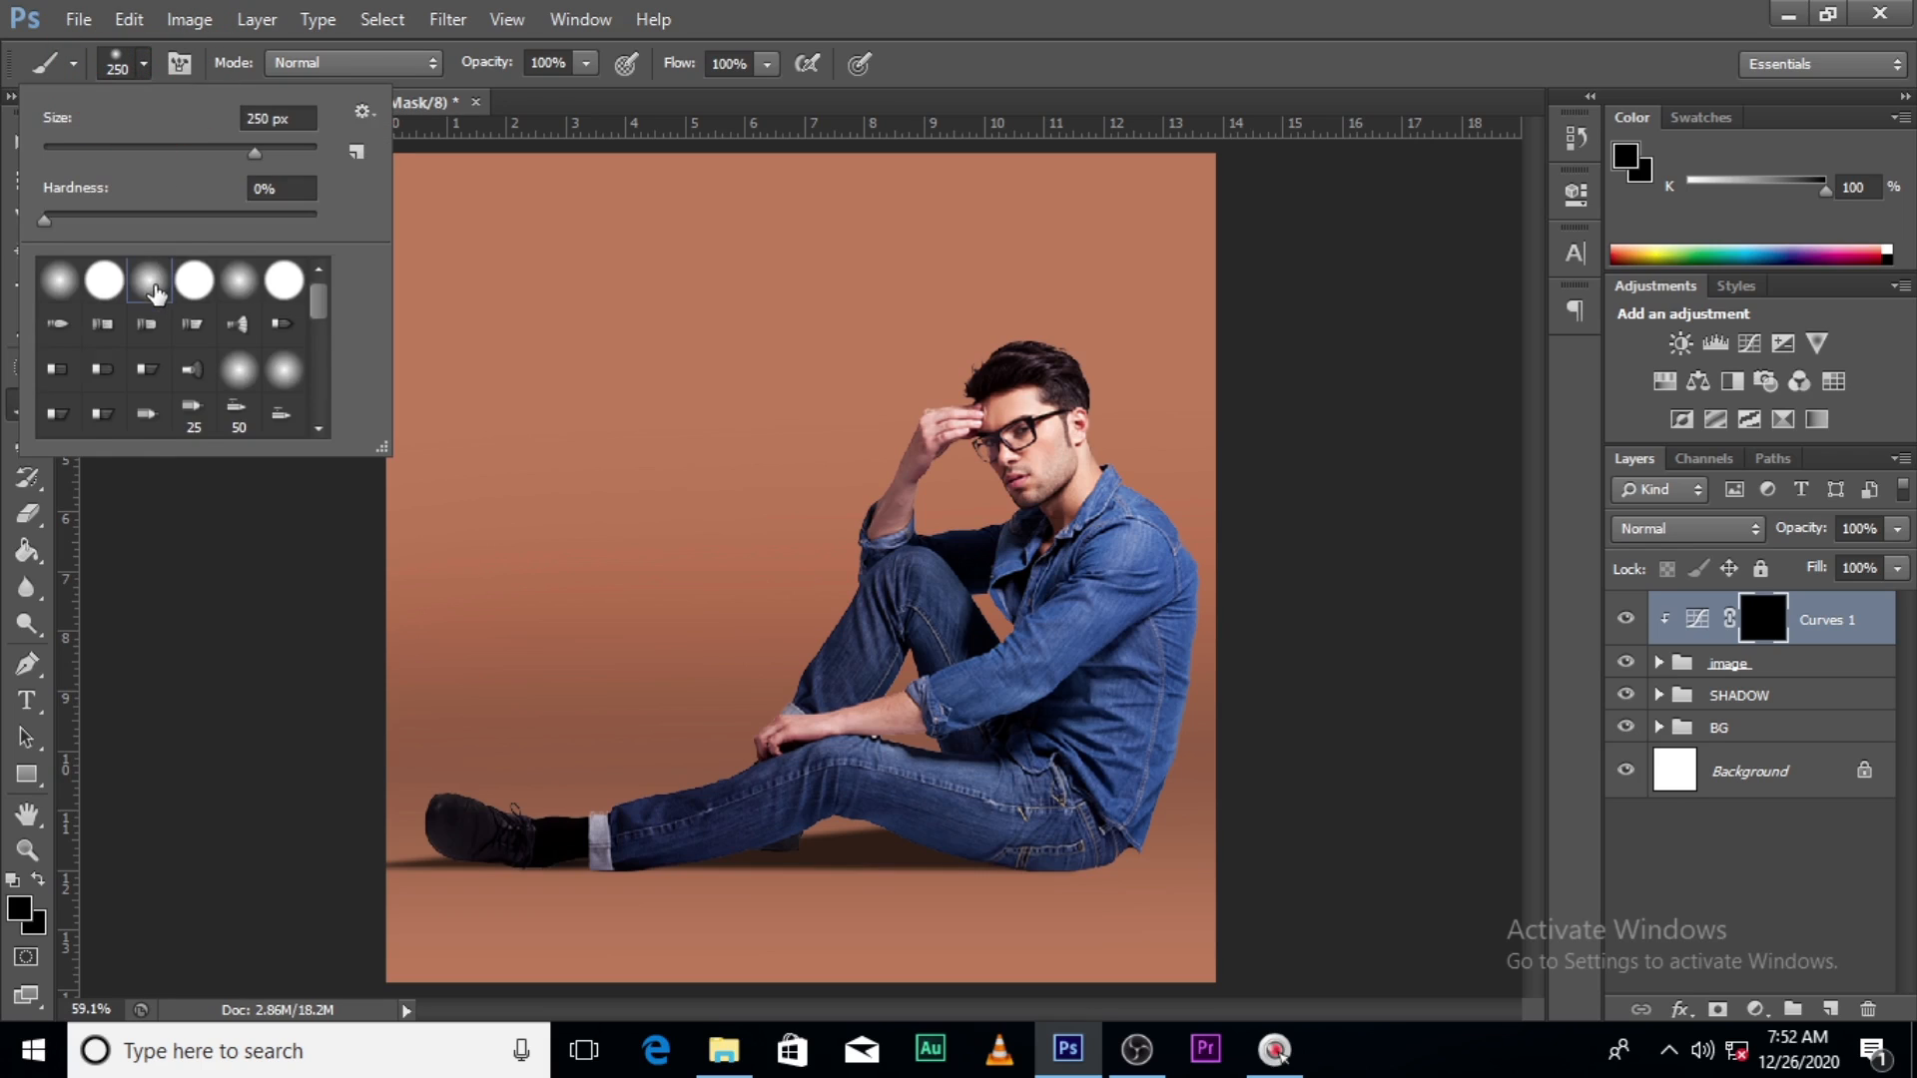
key("Escape")
left_click(586, 63)
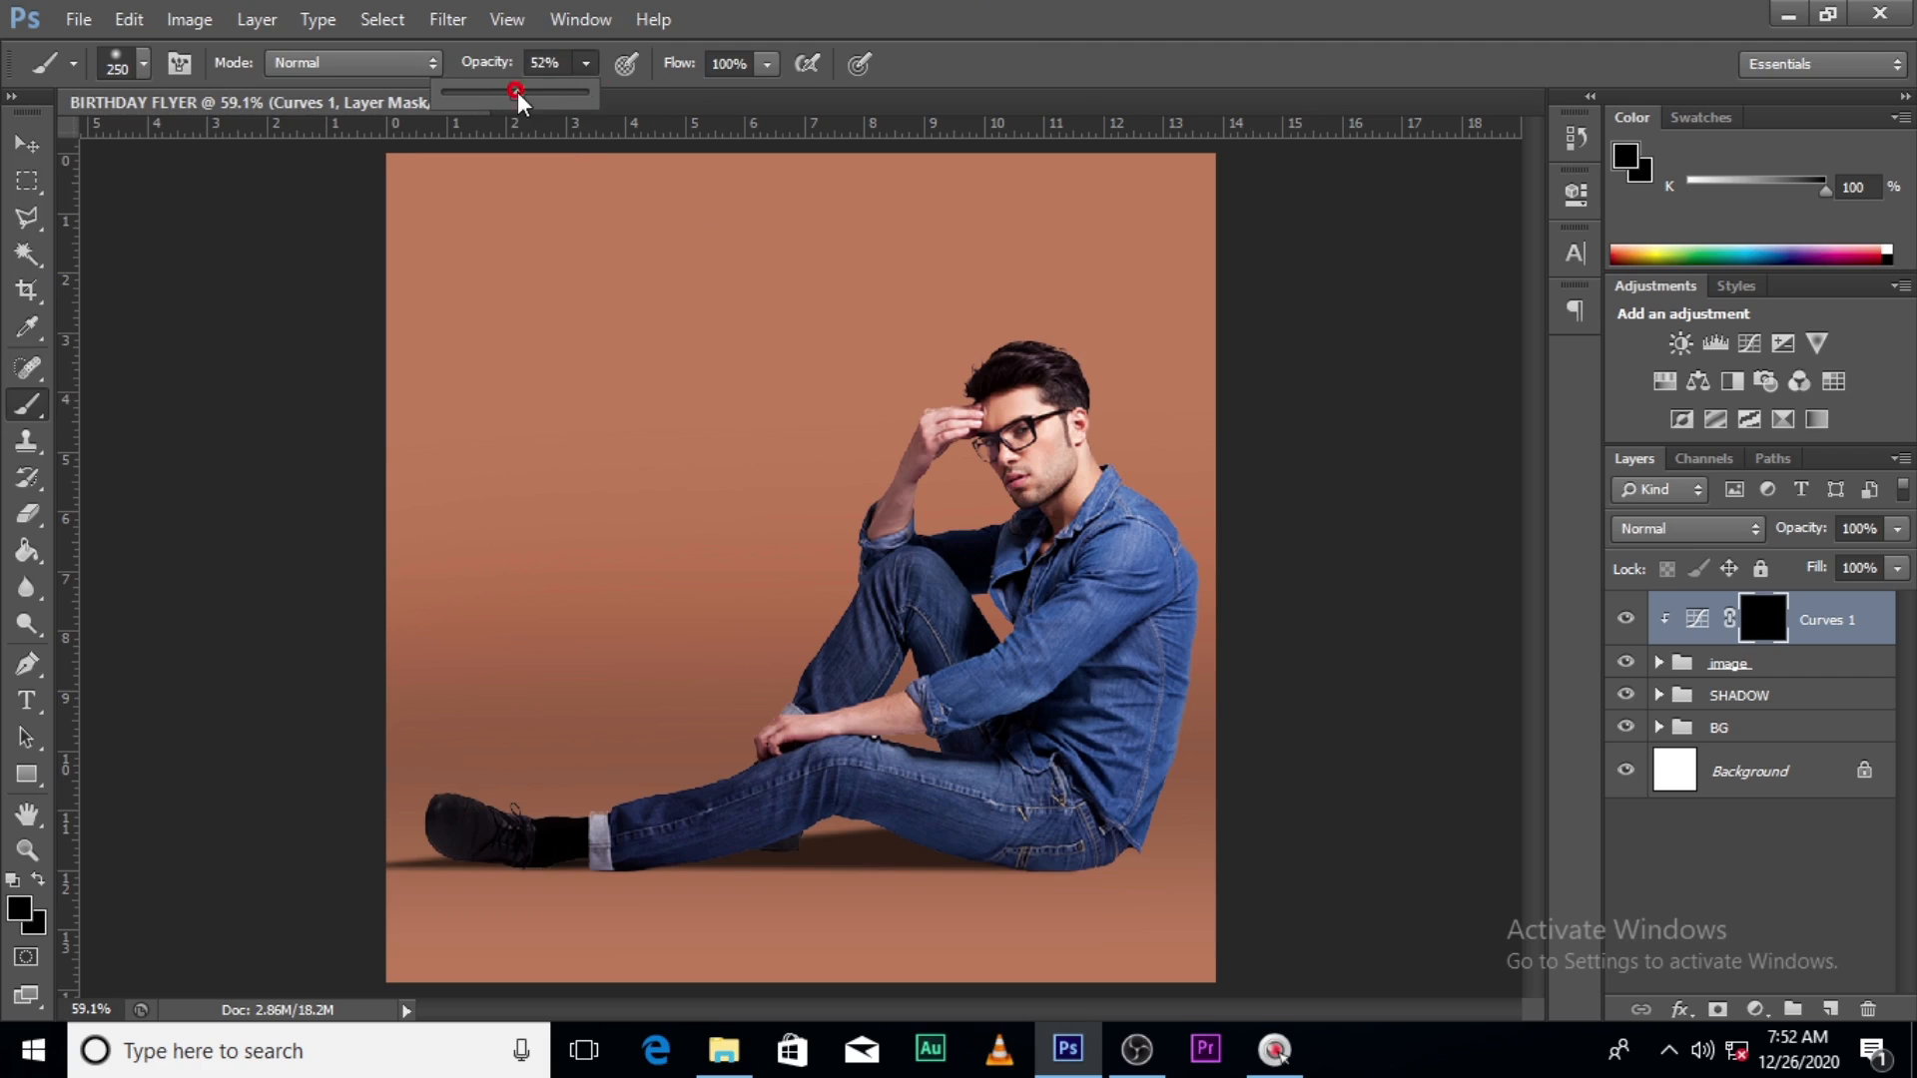
left_click(1045, 4)
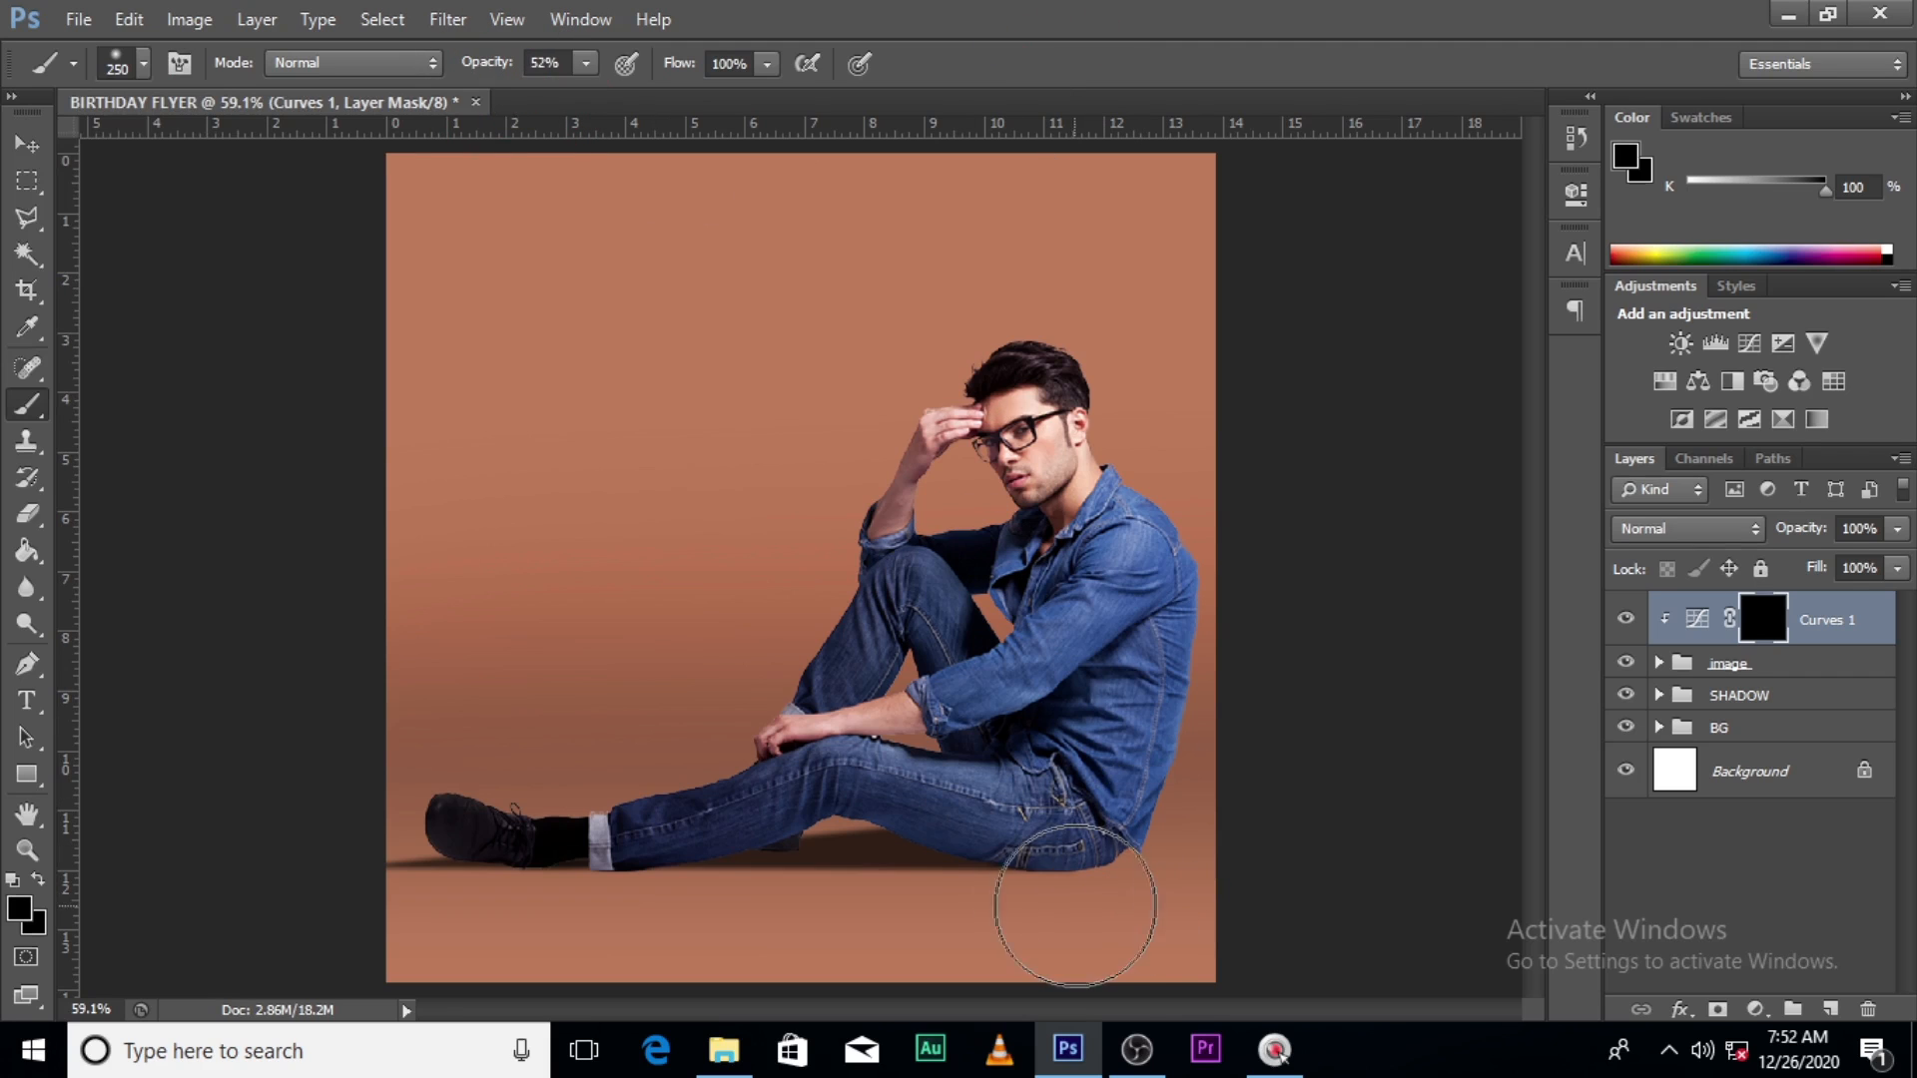
- With white ffffff, brush the mask along the floor shadow, shrinking the brush to 40 px
left_click(16, 910)
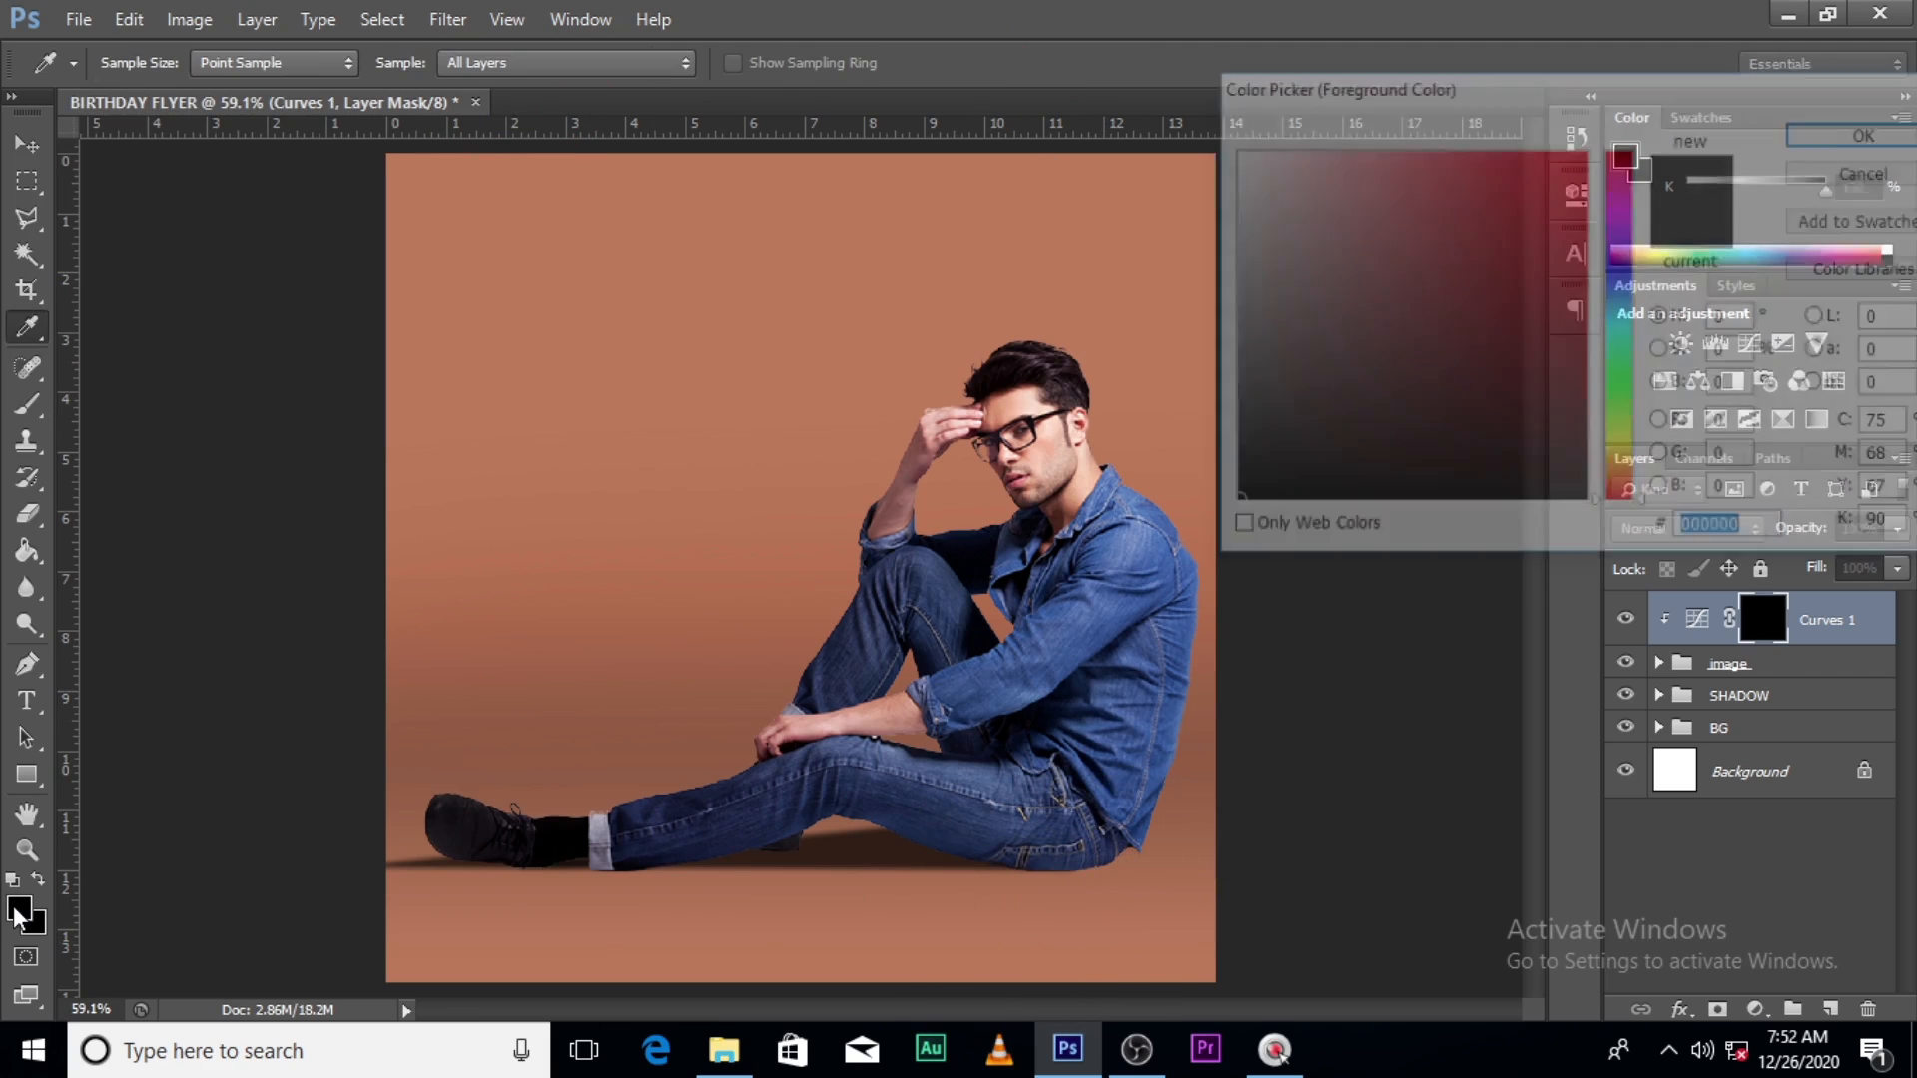
type("ffffff")
left_click(1819, 136)
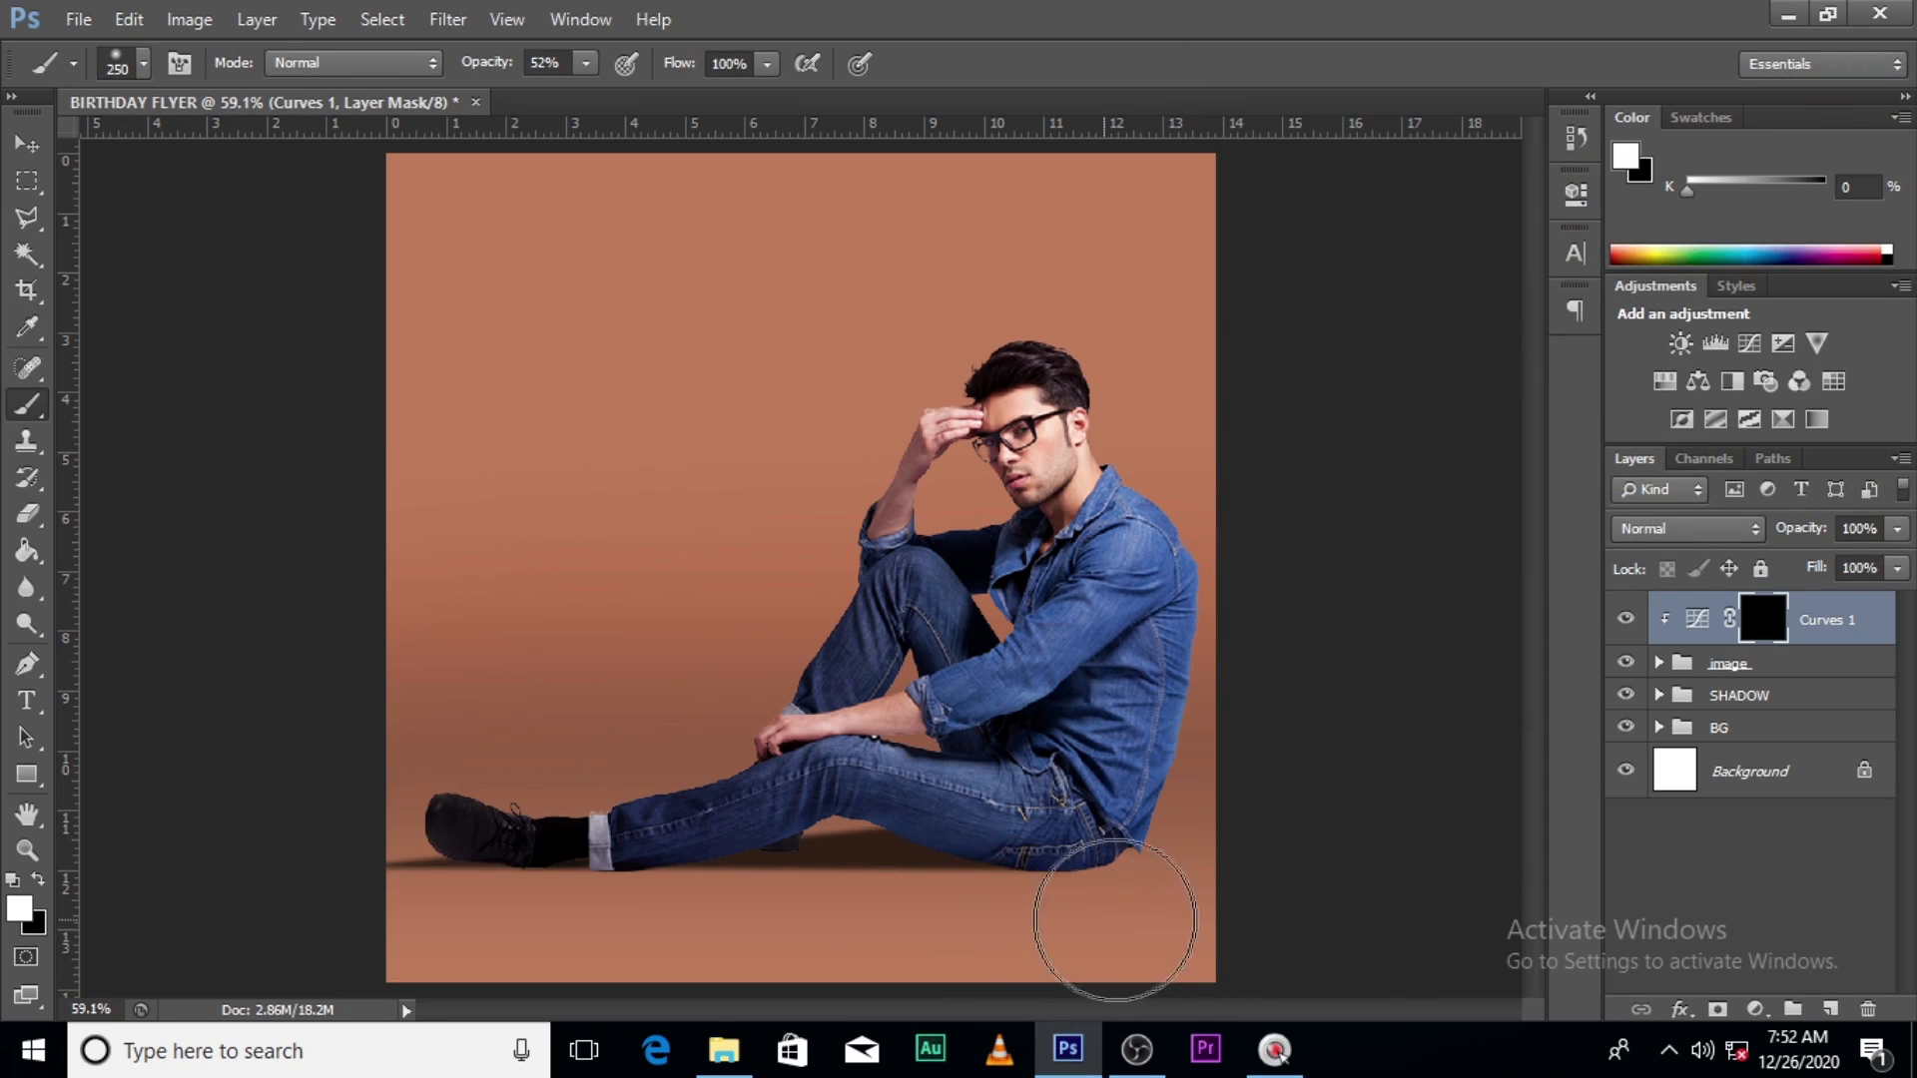
mouse_move(1115, 919)
left_mouse_down()
mouse_move(878, 923)
mouse_move(1002, 931)
left_mouse_up()
key("bracketleft")
key("bracketleft")
key("bracketleft")
key("bracketleft")
key("bracketleft")
key("bracketleft")
key("bracketleft")
key("bracketleft")
key("bracketleft")
key("bracketleft")
key("bracketleft")
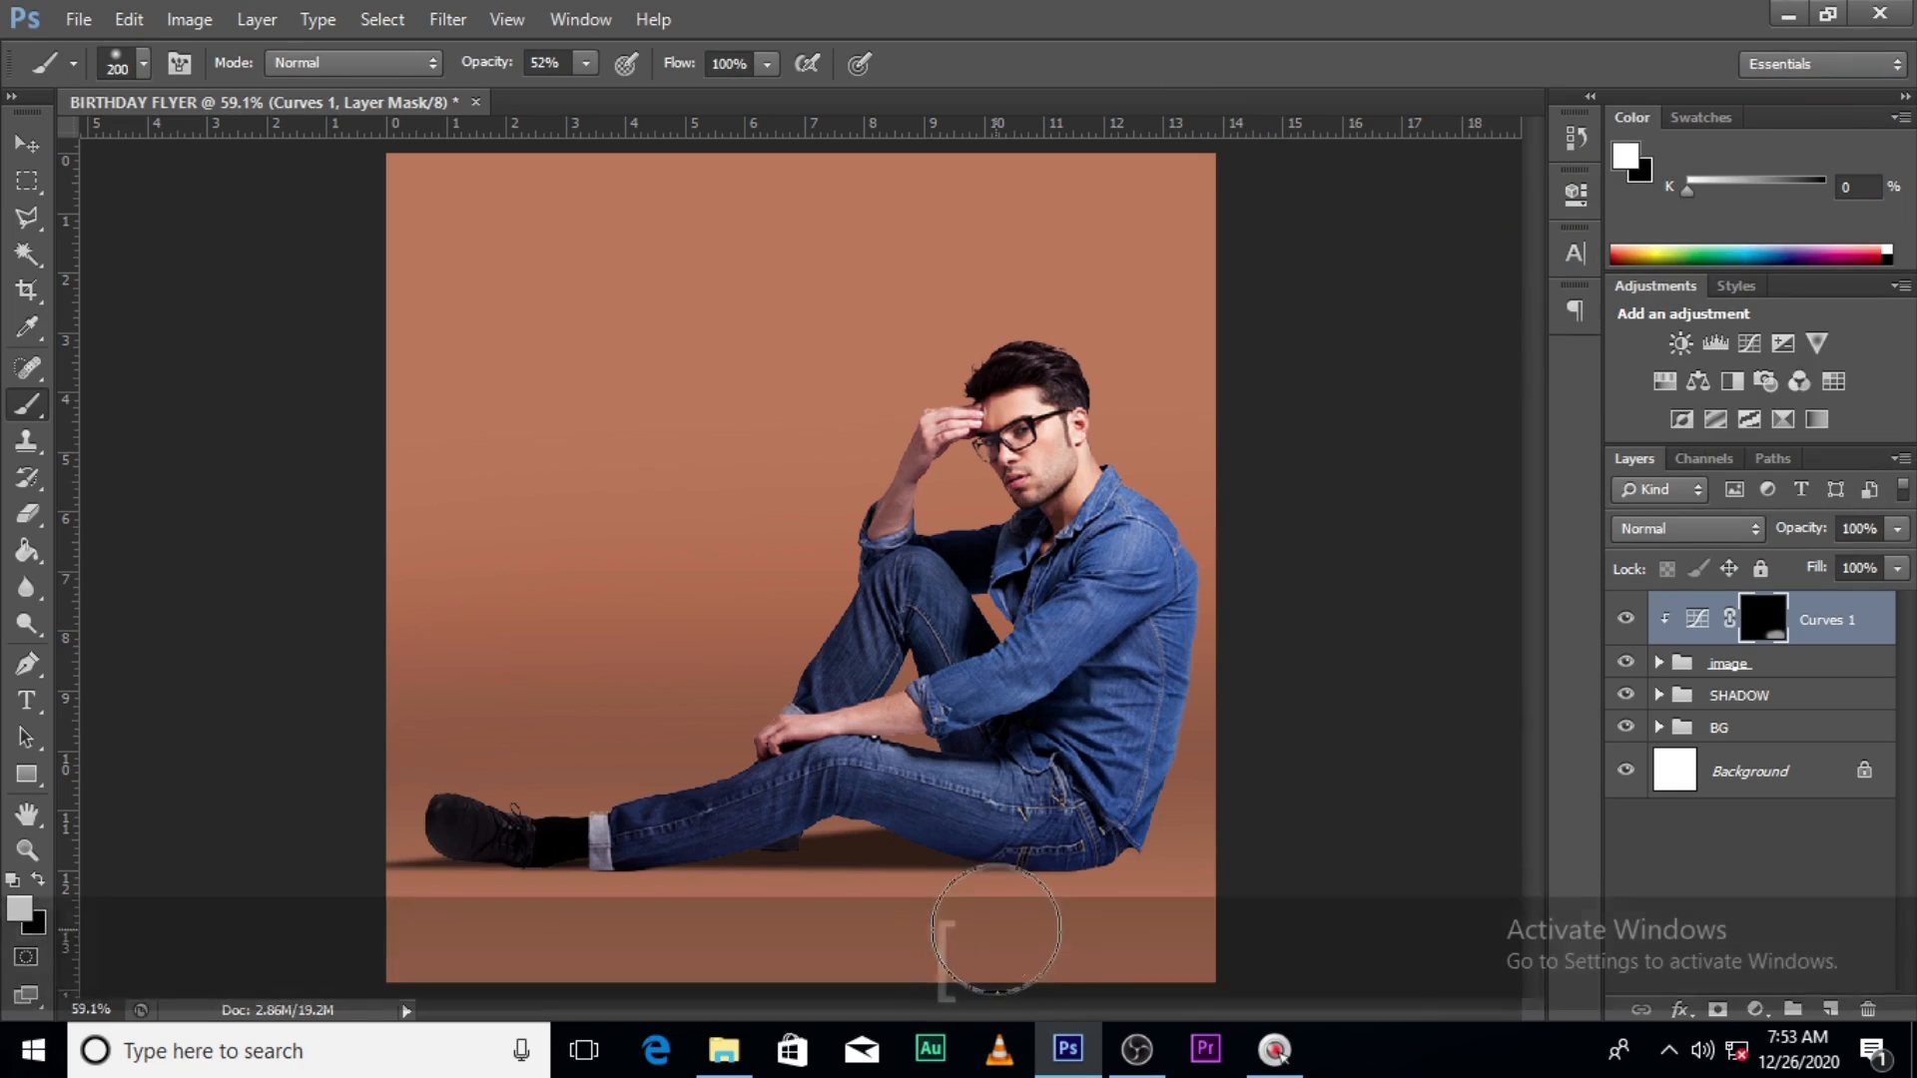
key("bracketleft")
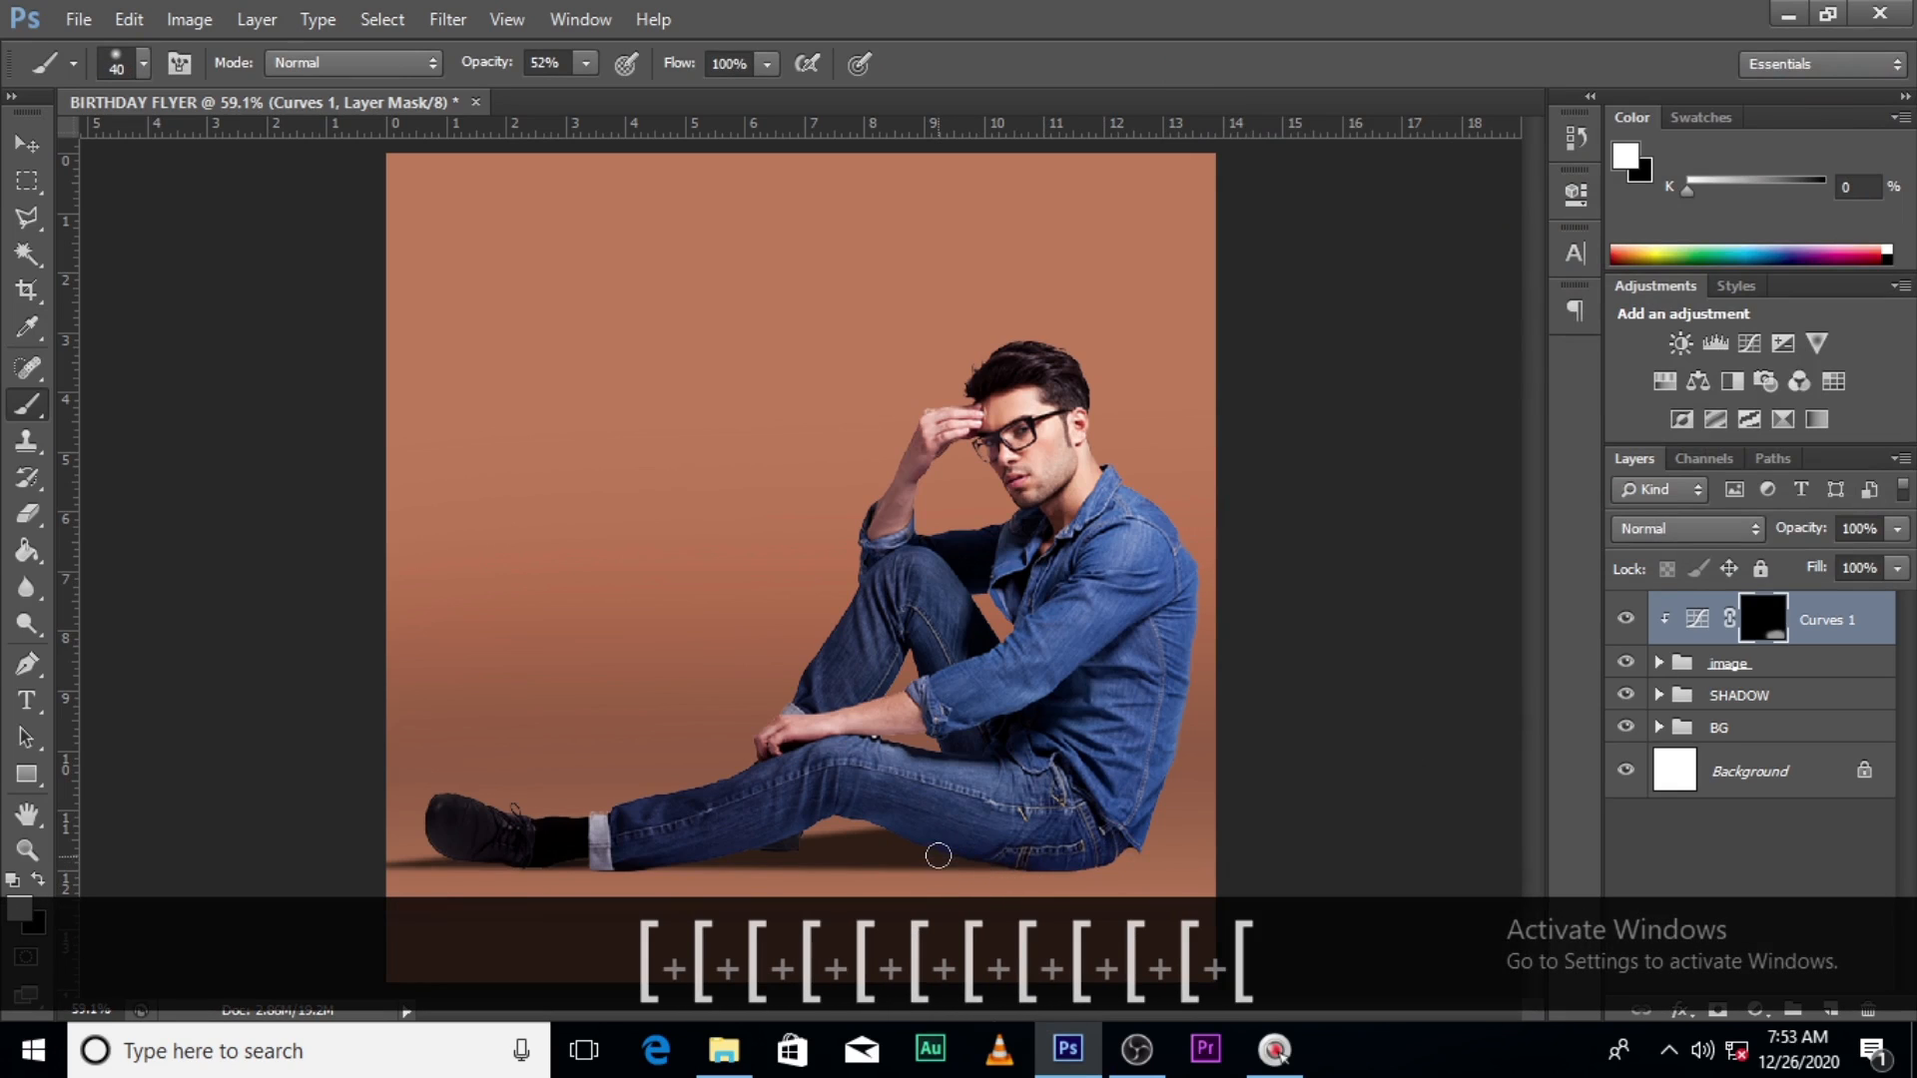
left_click(1069, 857)
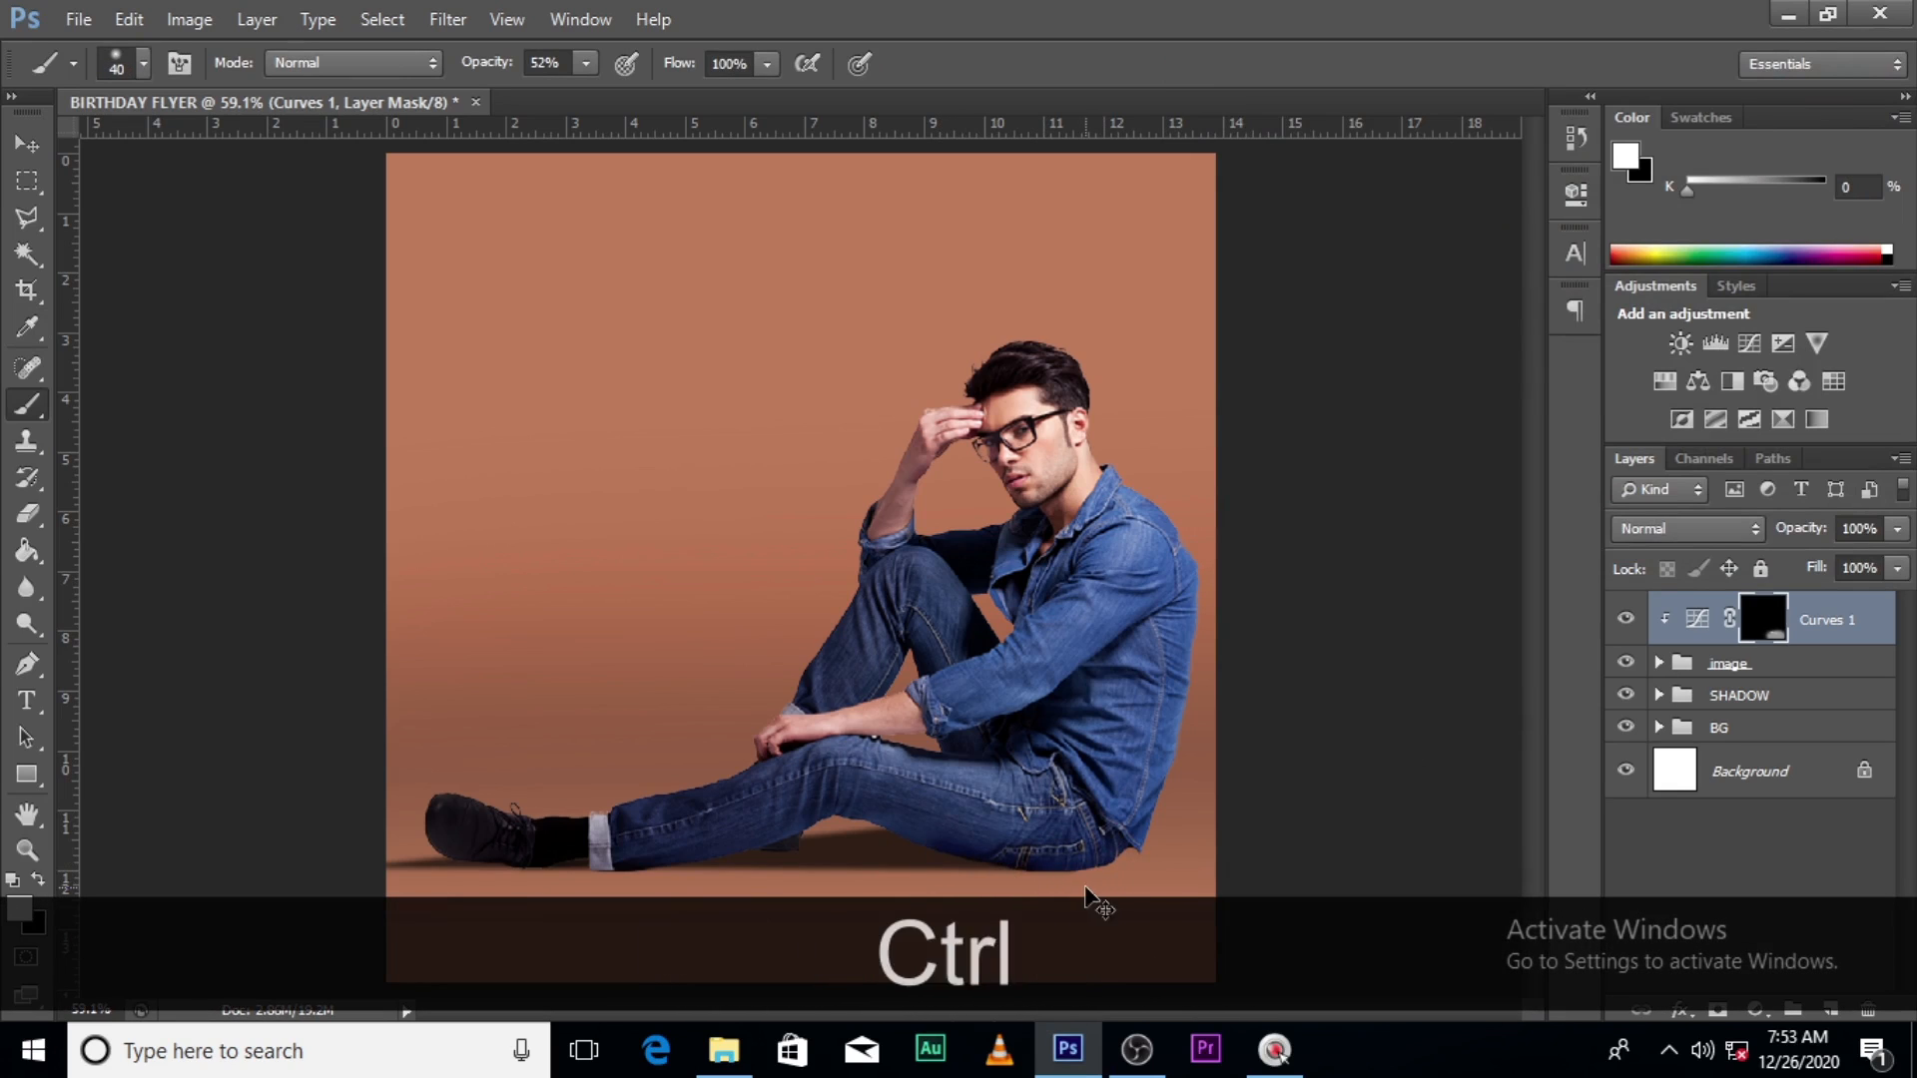
key("ctrl+z")
- At 27% brush opacity, paint white behind the back, under the legs and around the shoe
left_click(582, 63)
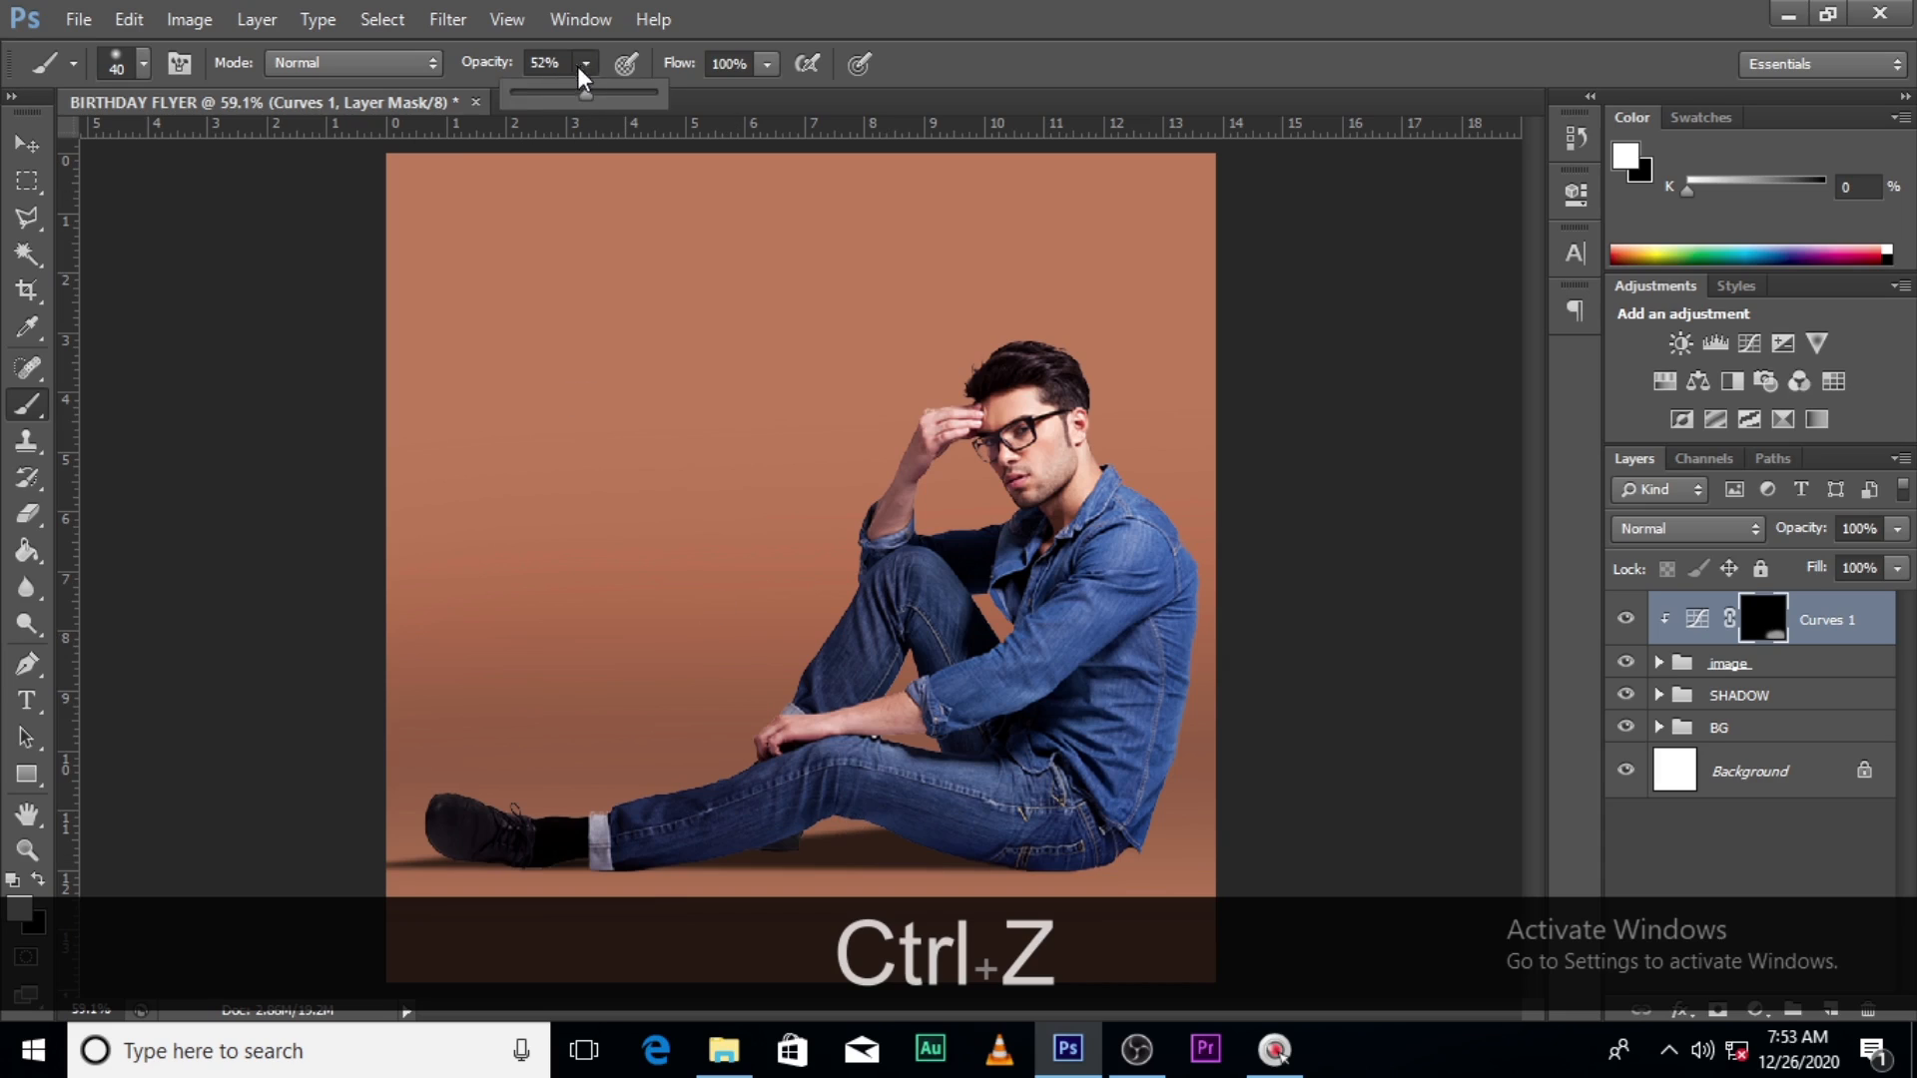
left_click(551, 96)
left_click(920, 18)
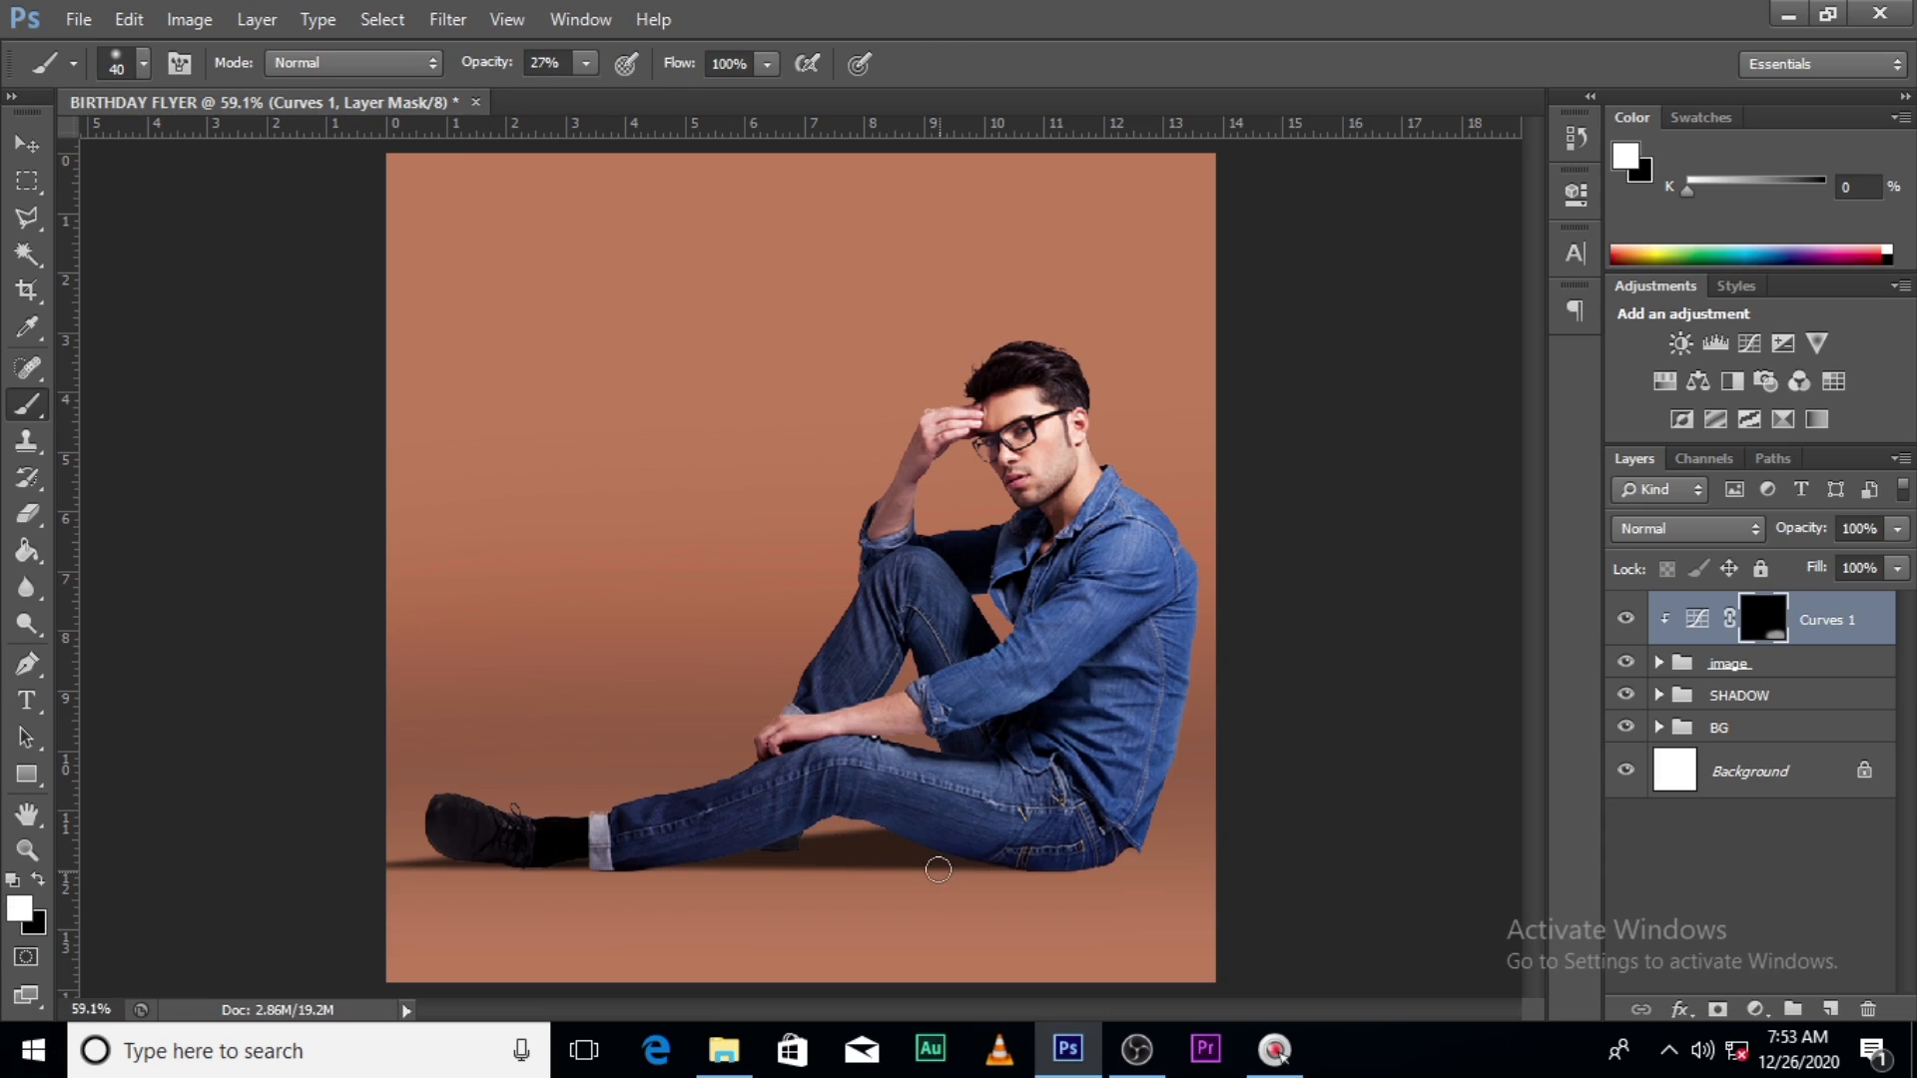
left_click(1102, 888)
left_click(584, 884)
left_click(737, 865)
left_click(424, 832)
left_click(511, 872)
- With a larger brush, paint the darkening in under the man's leg, hip and thigh
key("bracketright")
key("bracketright")
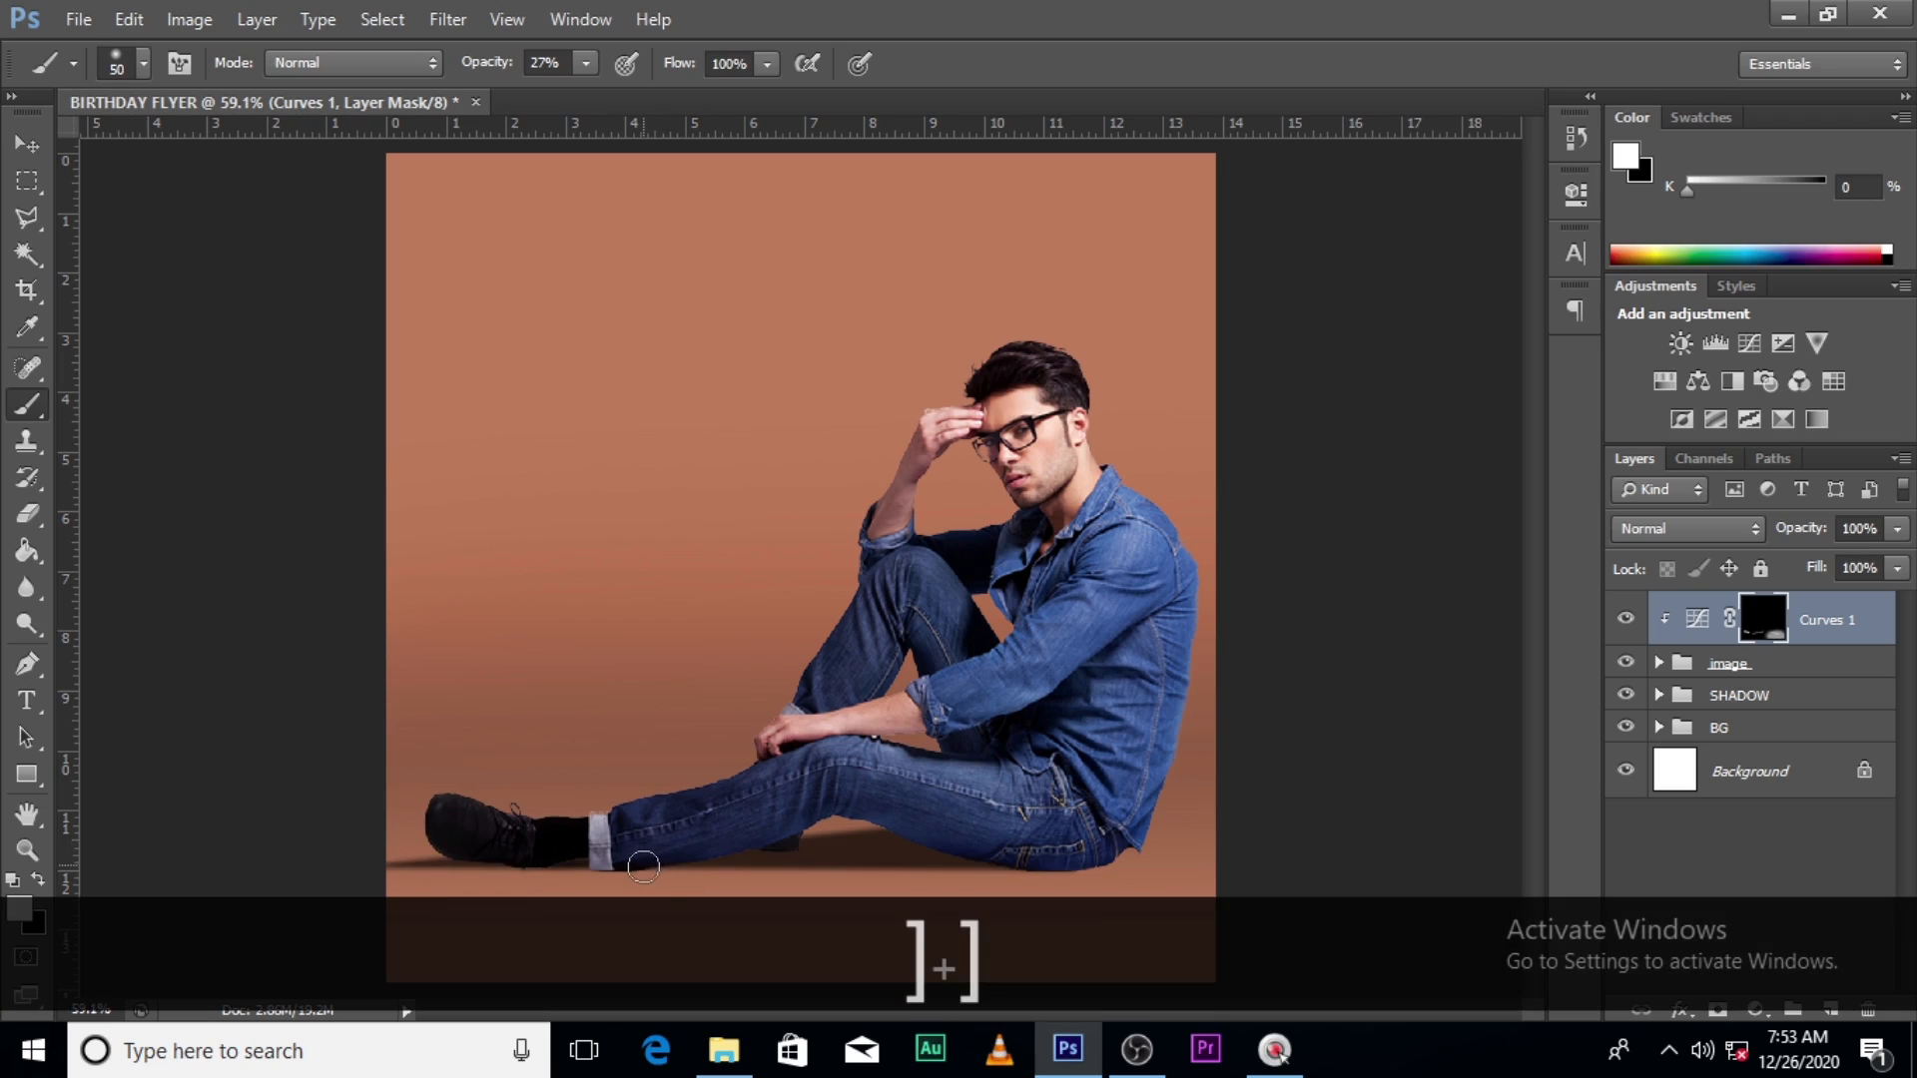
key("bracketright")
left_click(853, 807)
left_click(1007, 884)
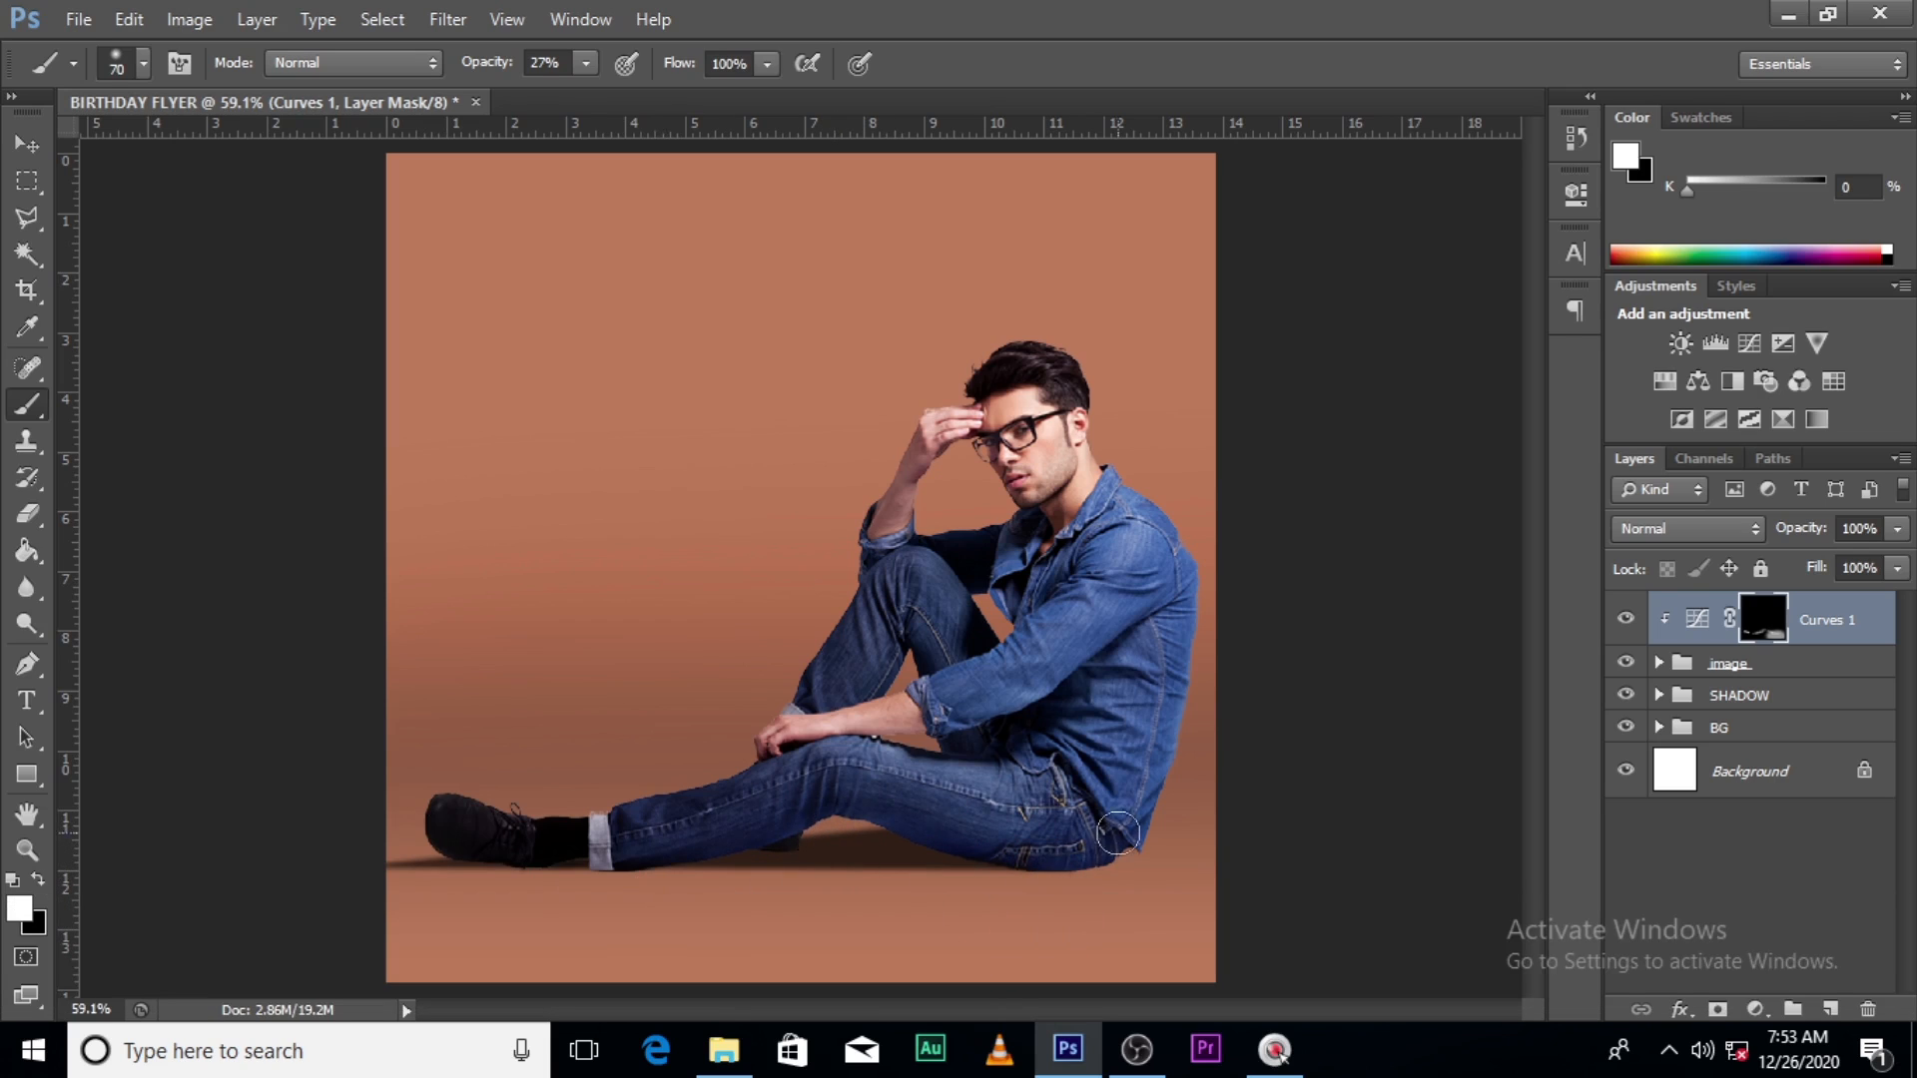
left_click(947, 877)
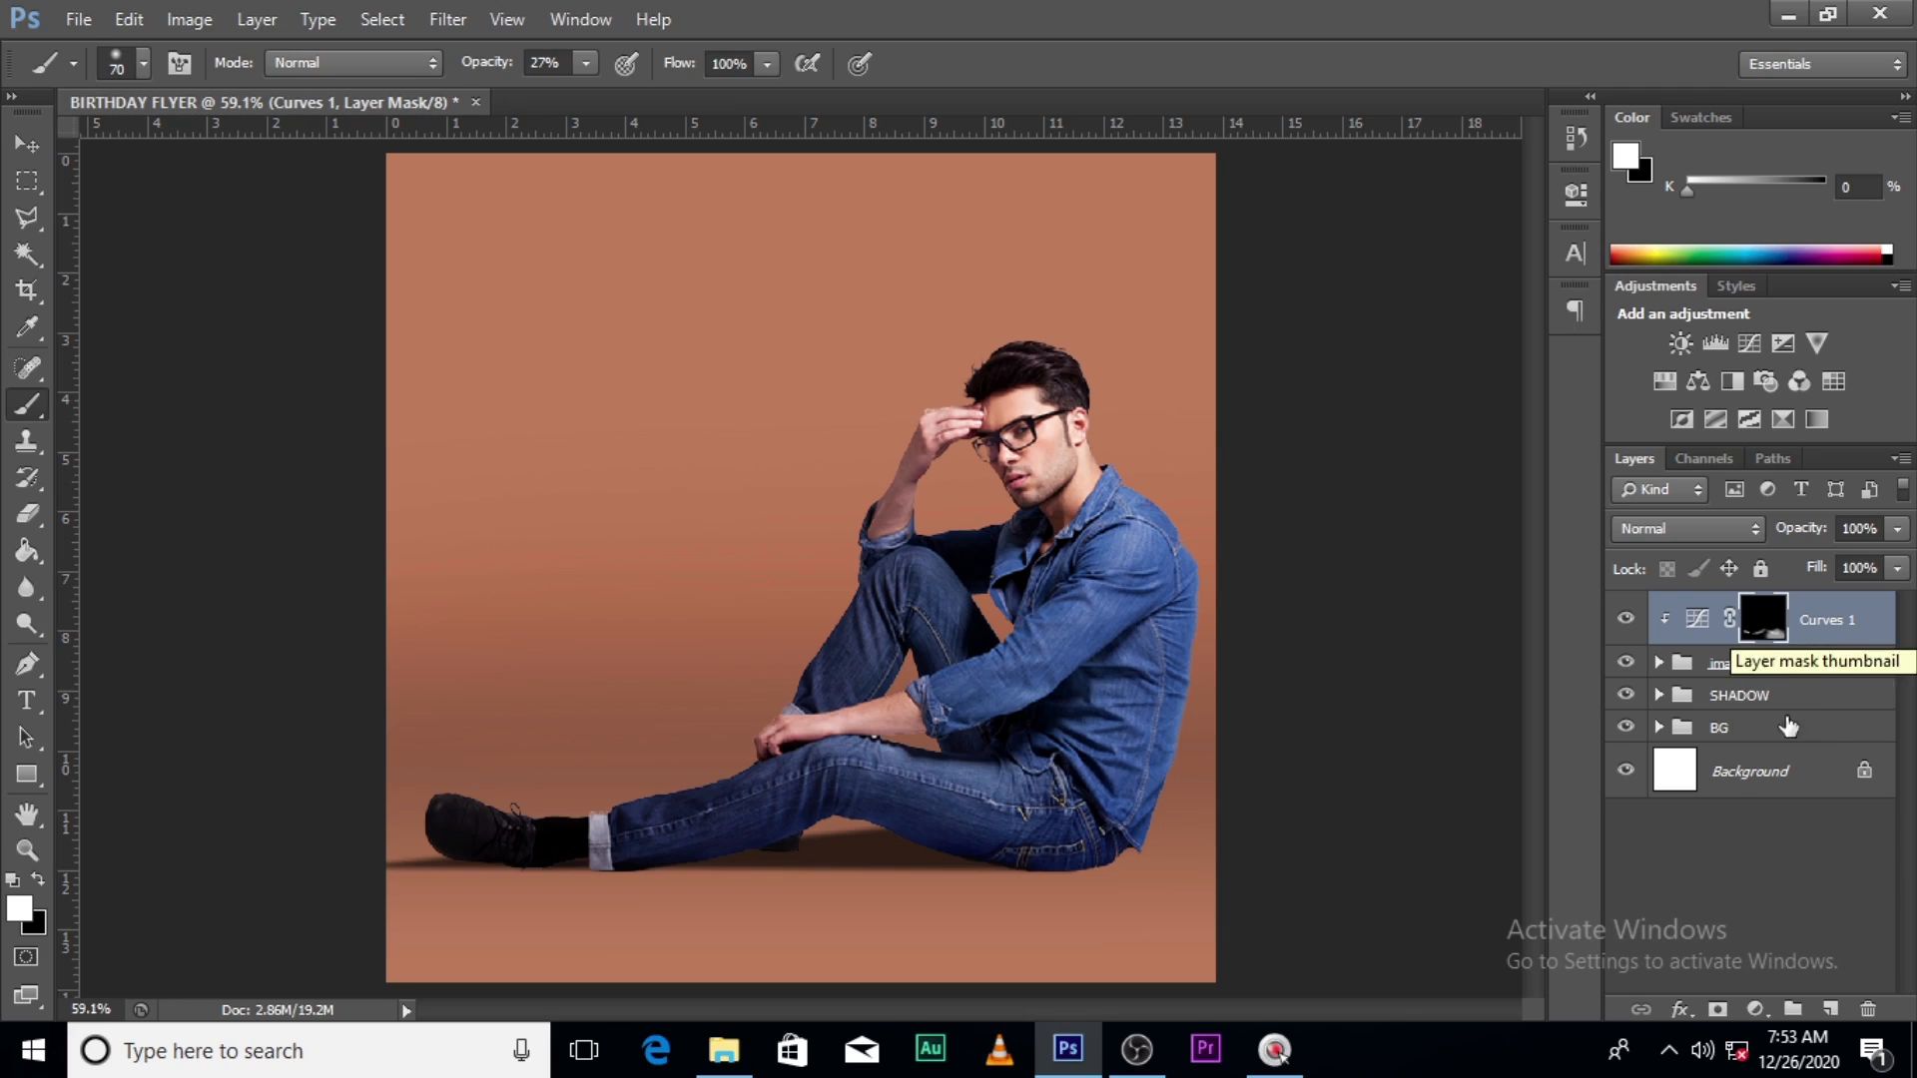
- Add a new Layer 4 clipped to Curves 1
left_click(1827, 1011)
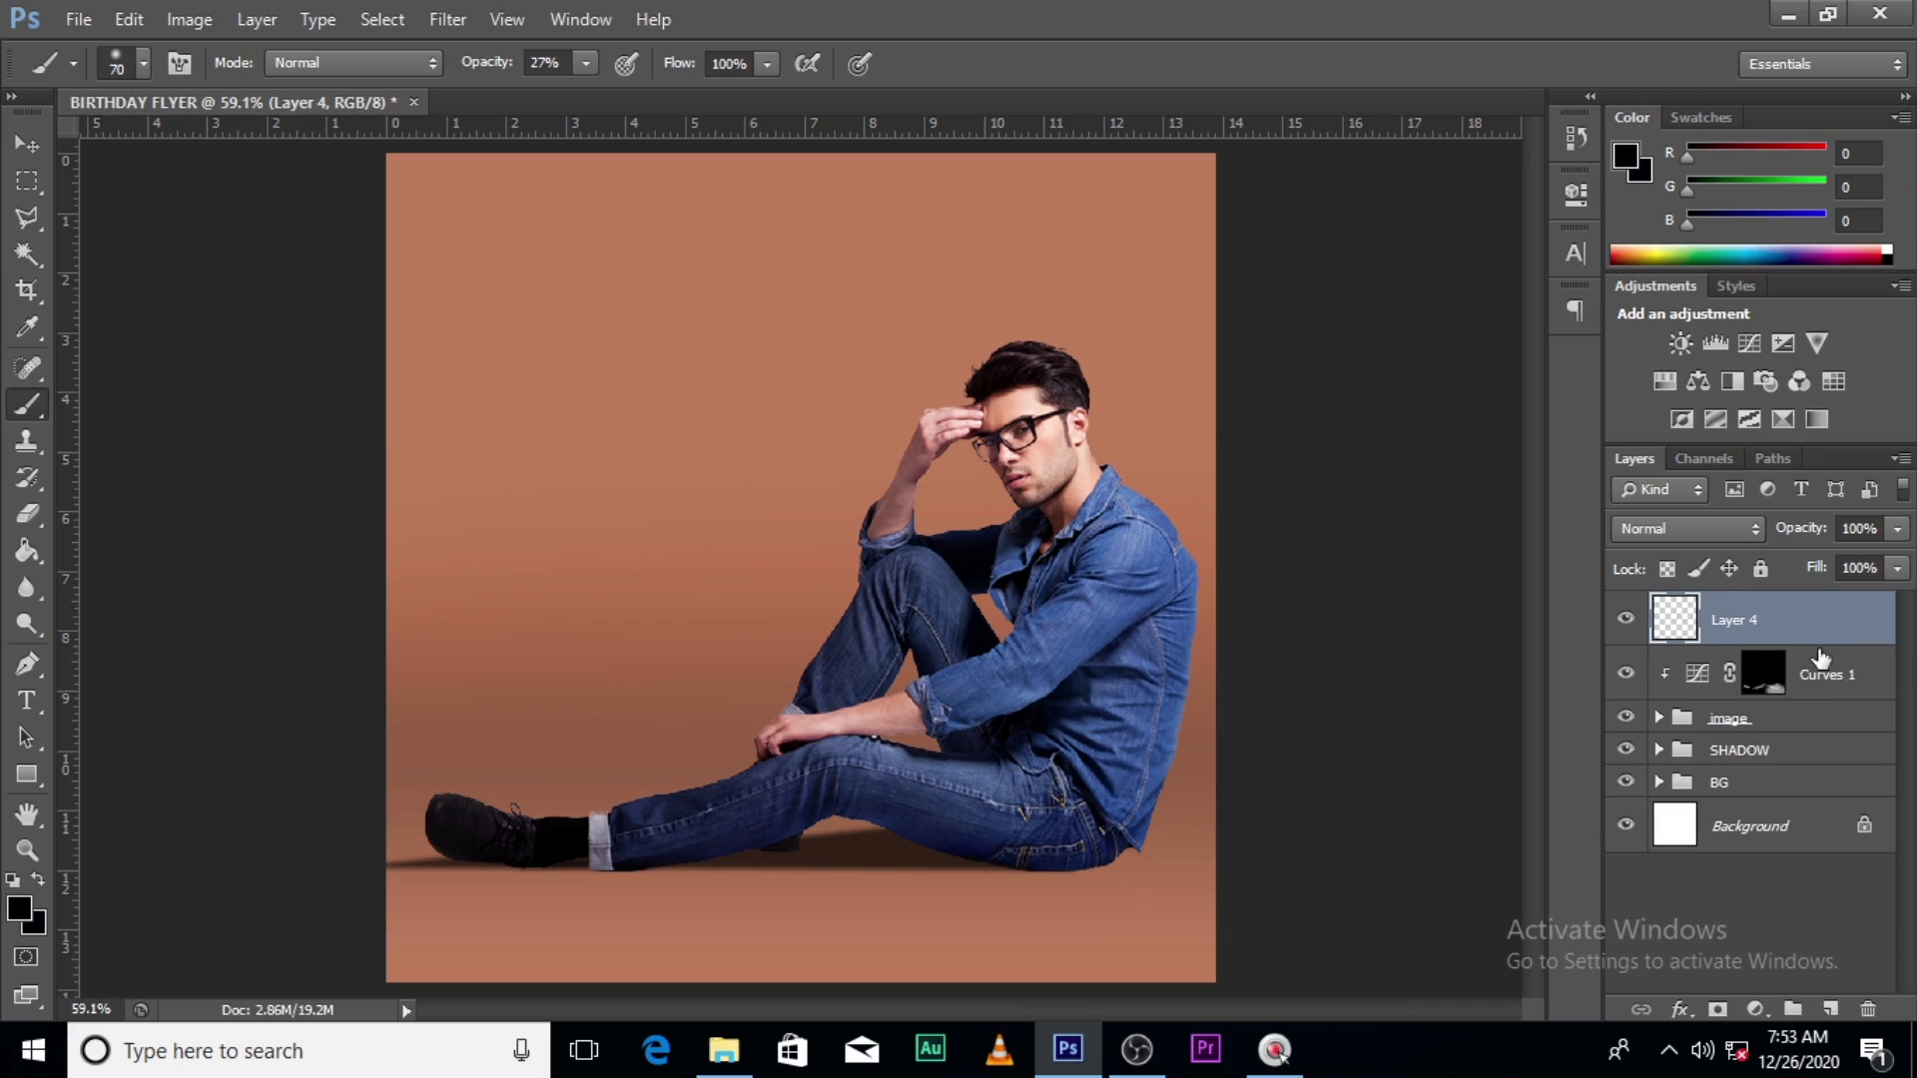
right_click(1833, 621)
left_click(1596, 487)
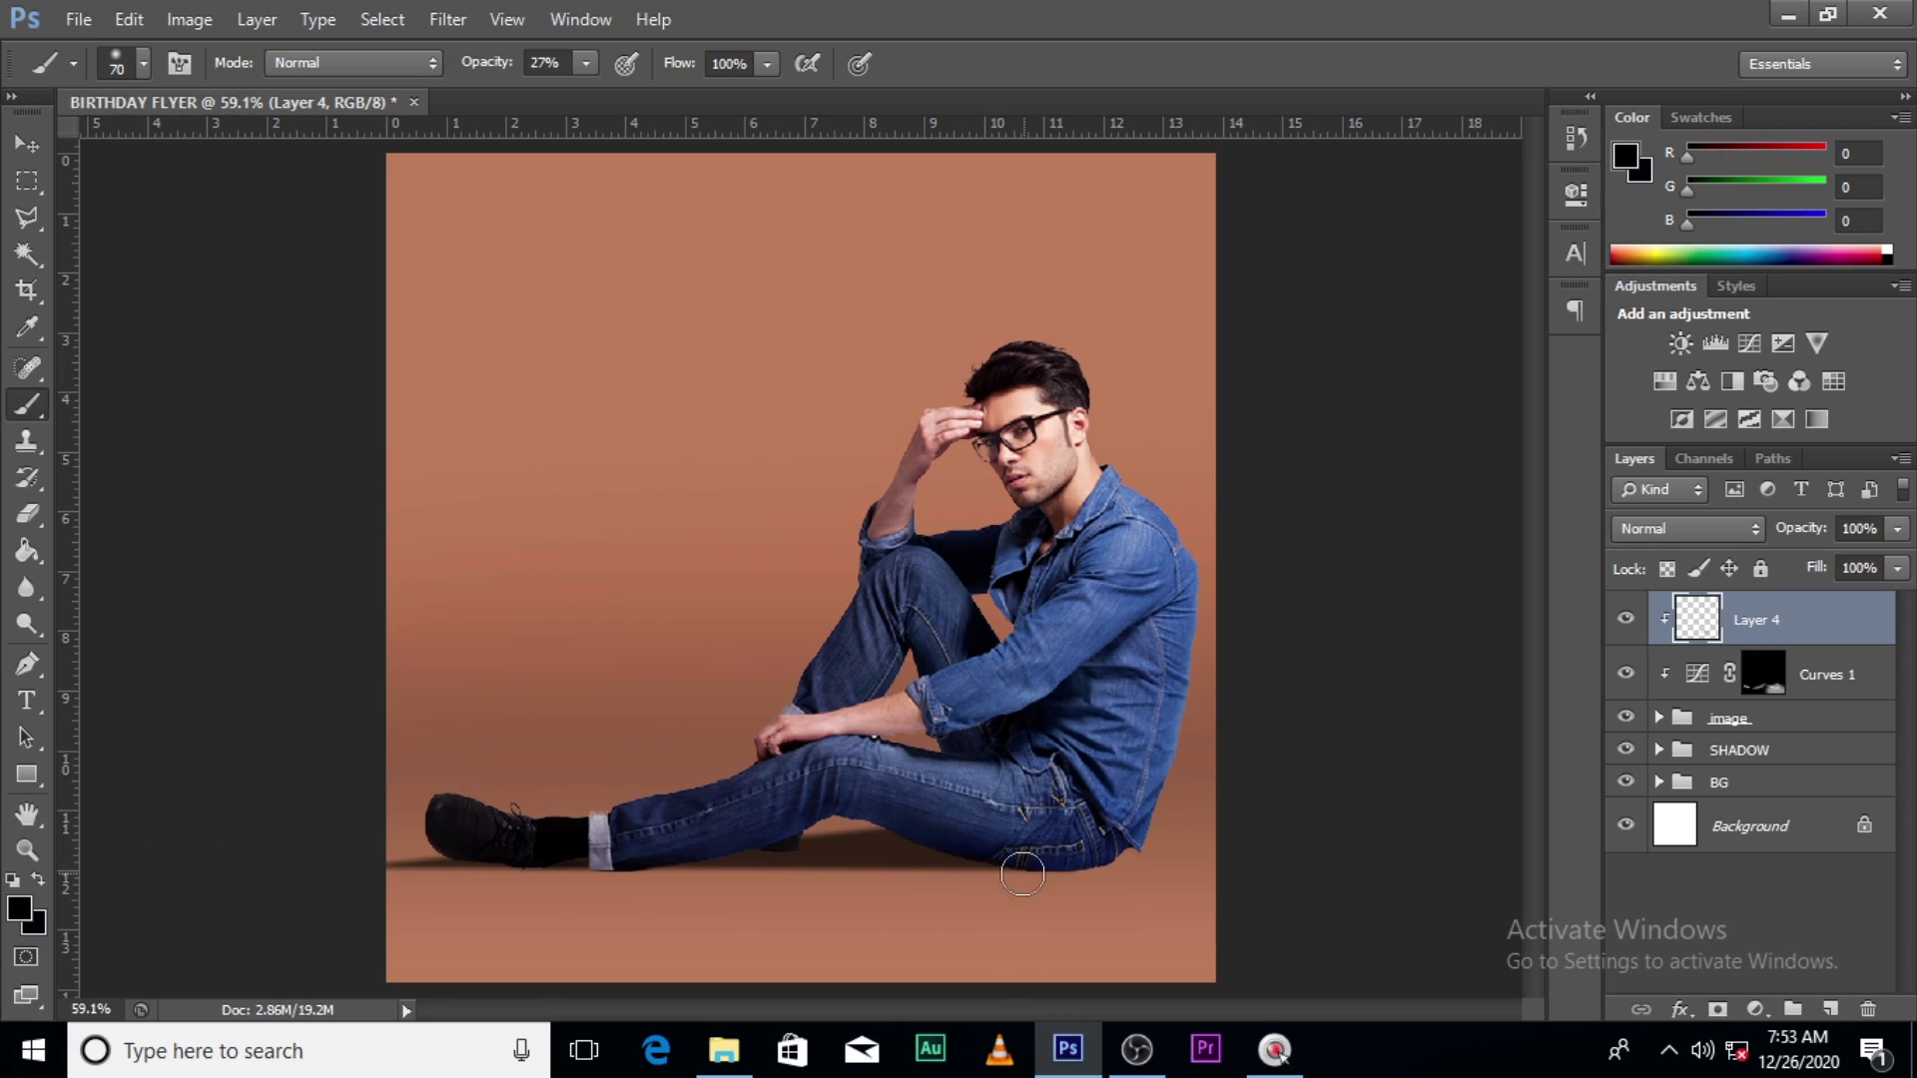
- Paint dark shadows under the shoe toe and along the jeans' bottom edge at 100% brush opacity
key("ctrl+z")
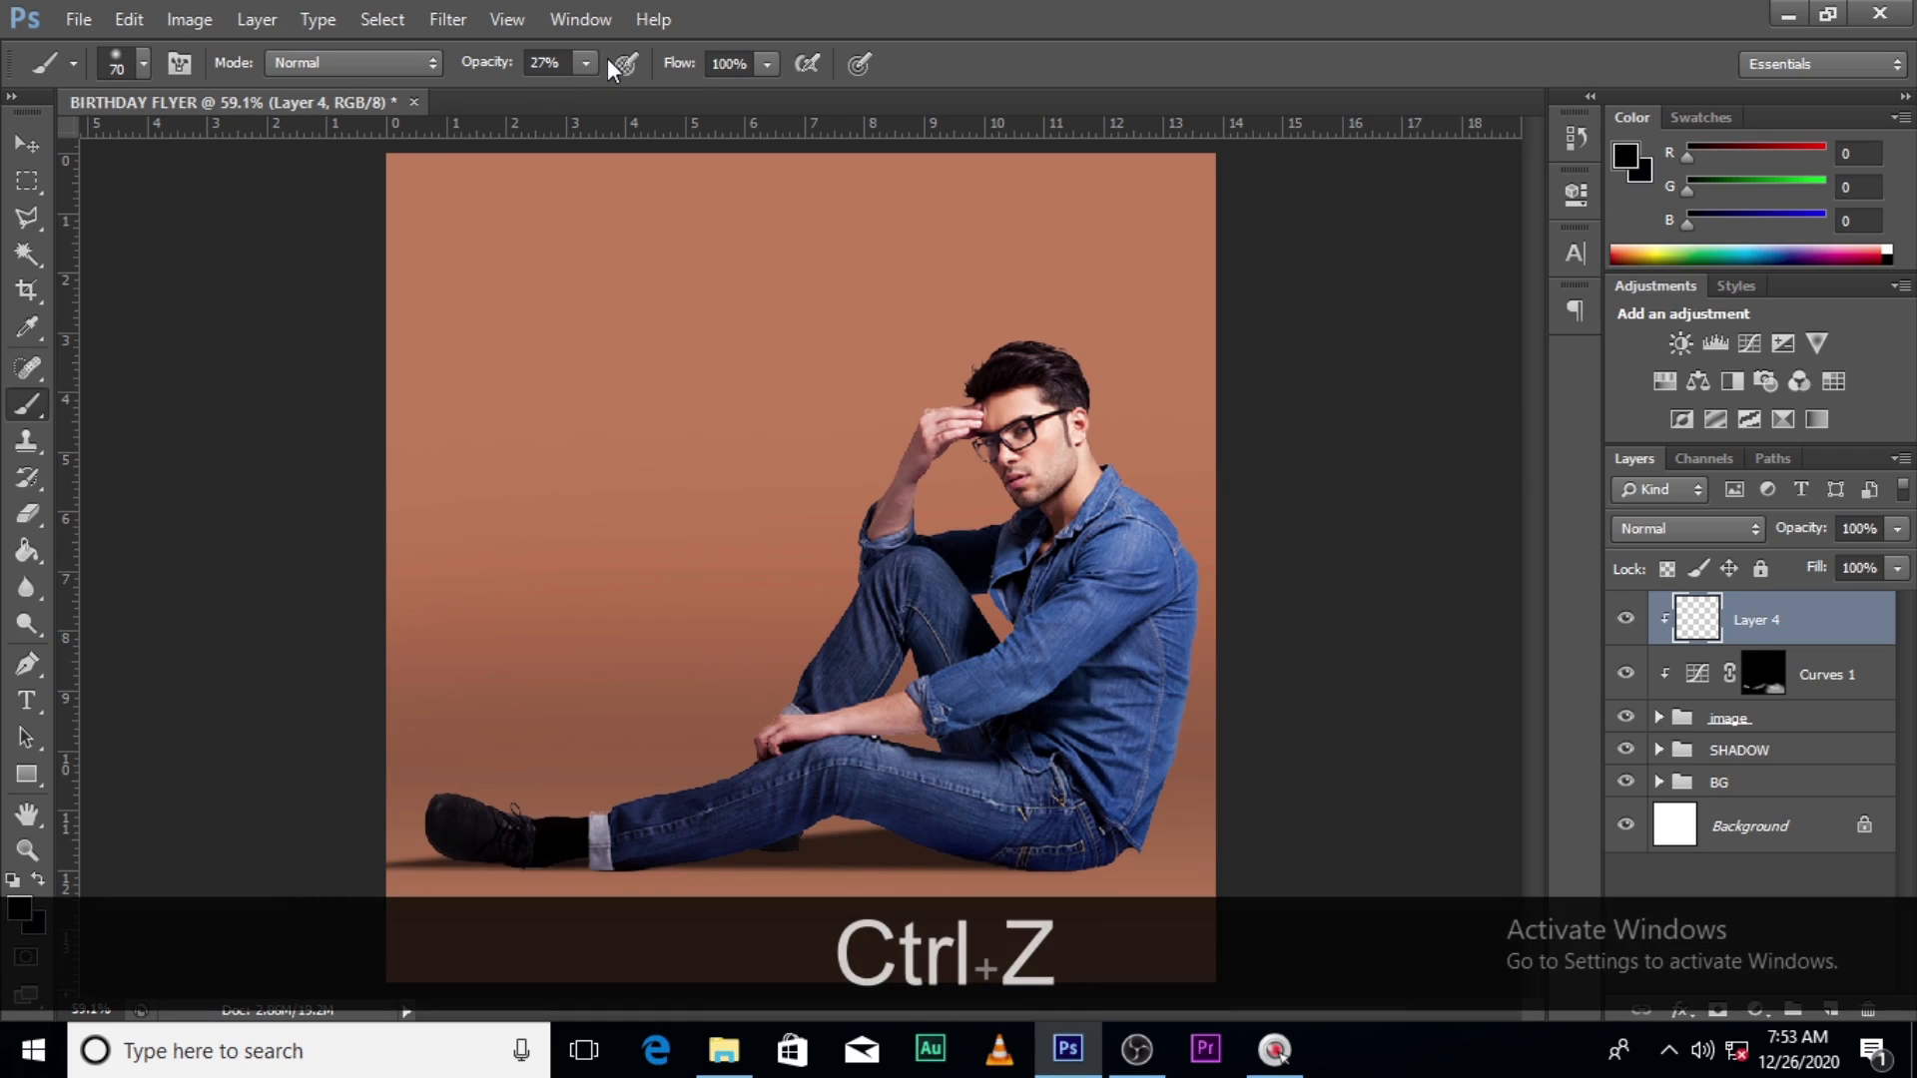
left_click_drag(585, 63, 1034, 9)
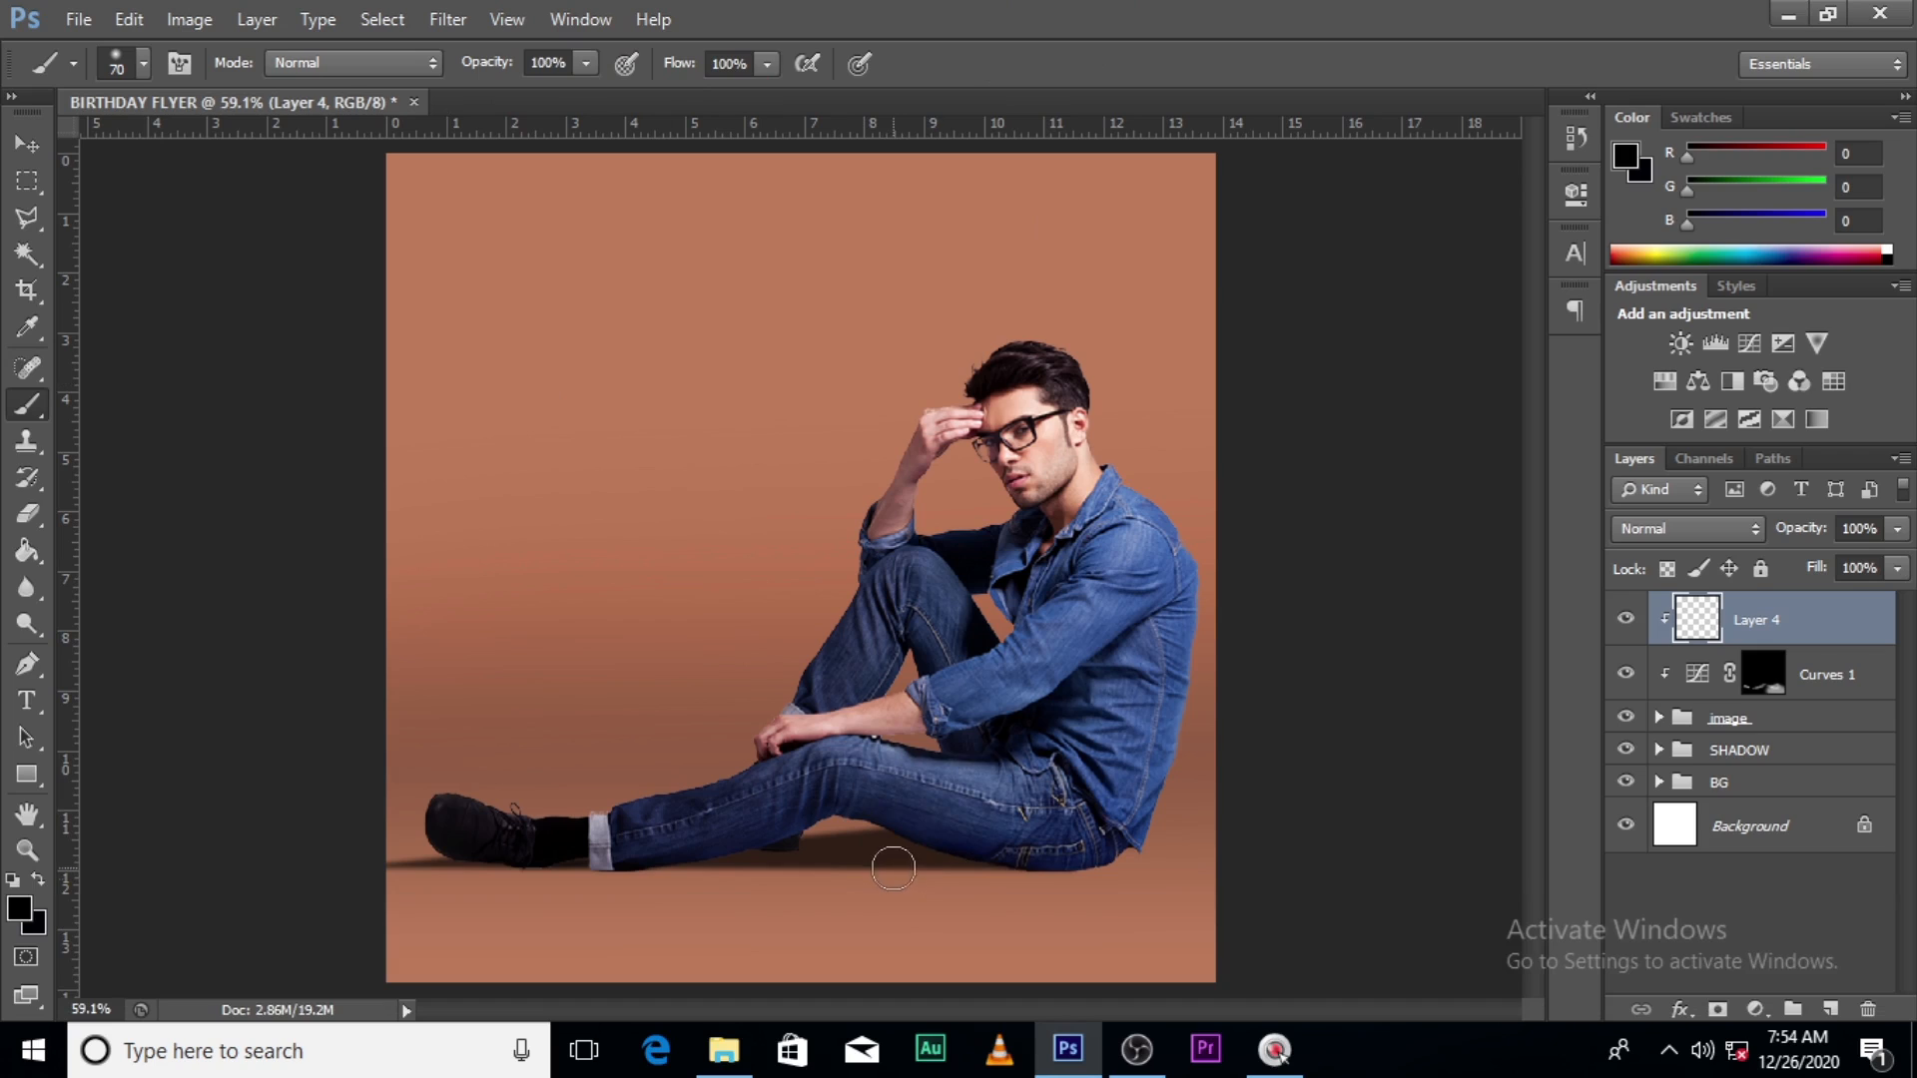
left_click_drag(1137, 874, 1144, 869)
left_click_drag(449, 867, 343, 805)
left_click(1629, 622)
left_click(1629, 622)
left_click(1630, 622)
left_click(1629, 622)
left_click_drag(1111, 882, 1036, 888)
- Group Layer 4, Curves 1 and the image layers into Group 1
left_click(1626, 619)
key("ctrl")
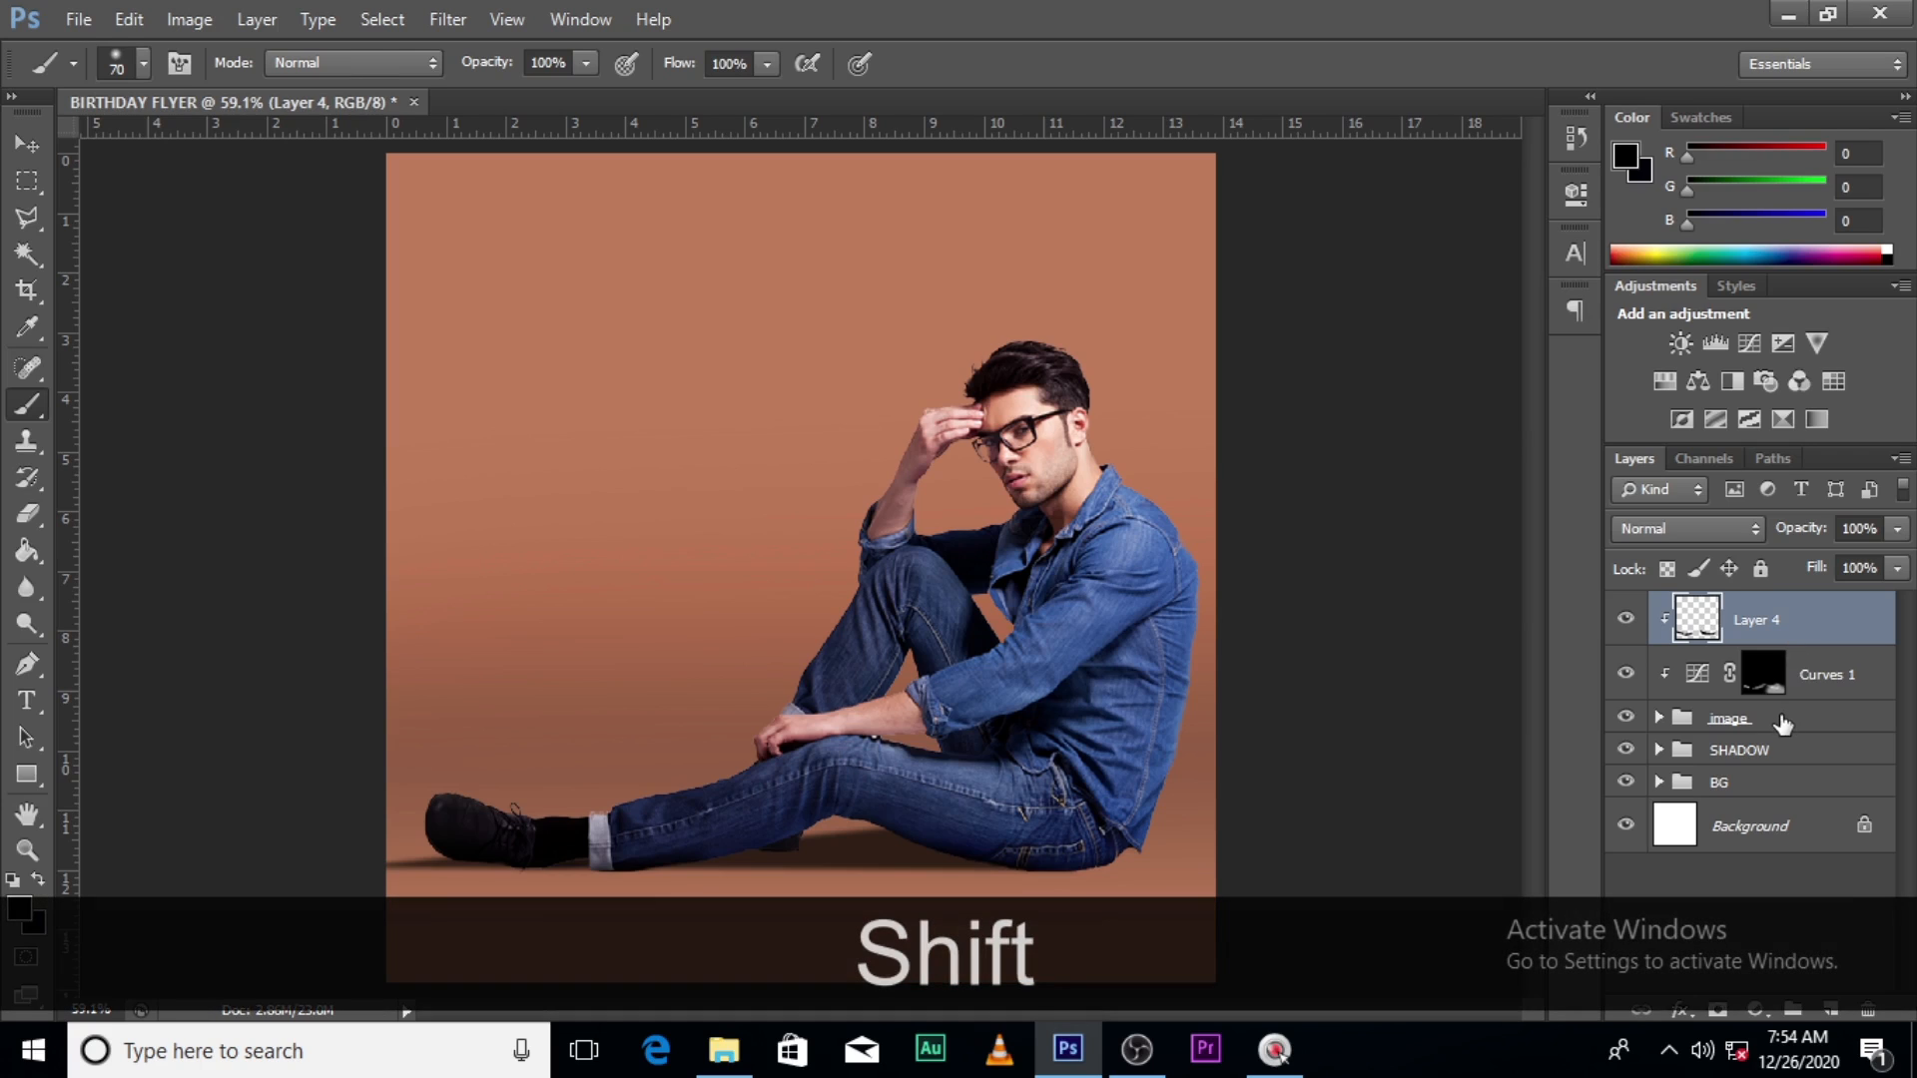
left_click(1782, 721, "shift")
left_click(1794, 1012)
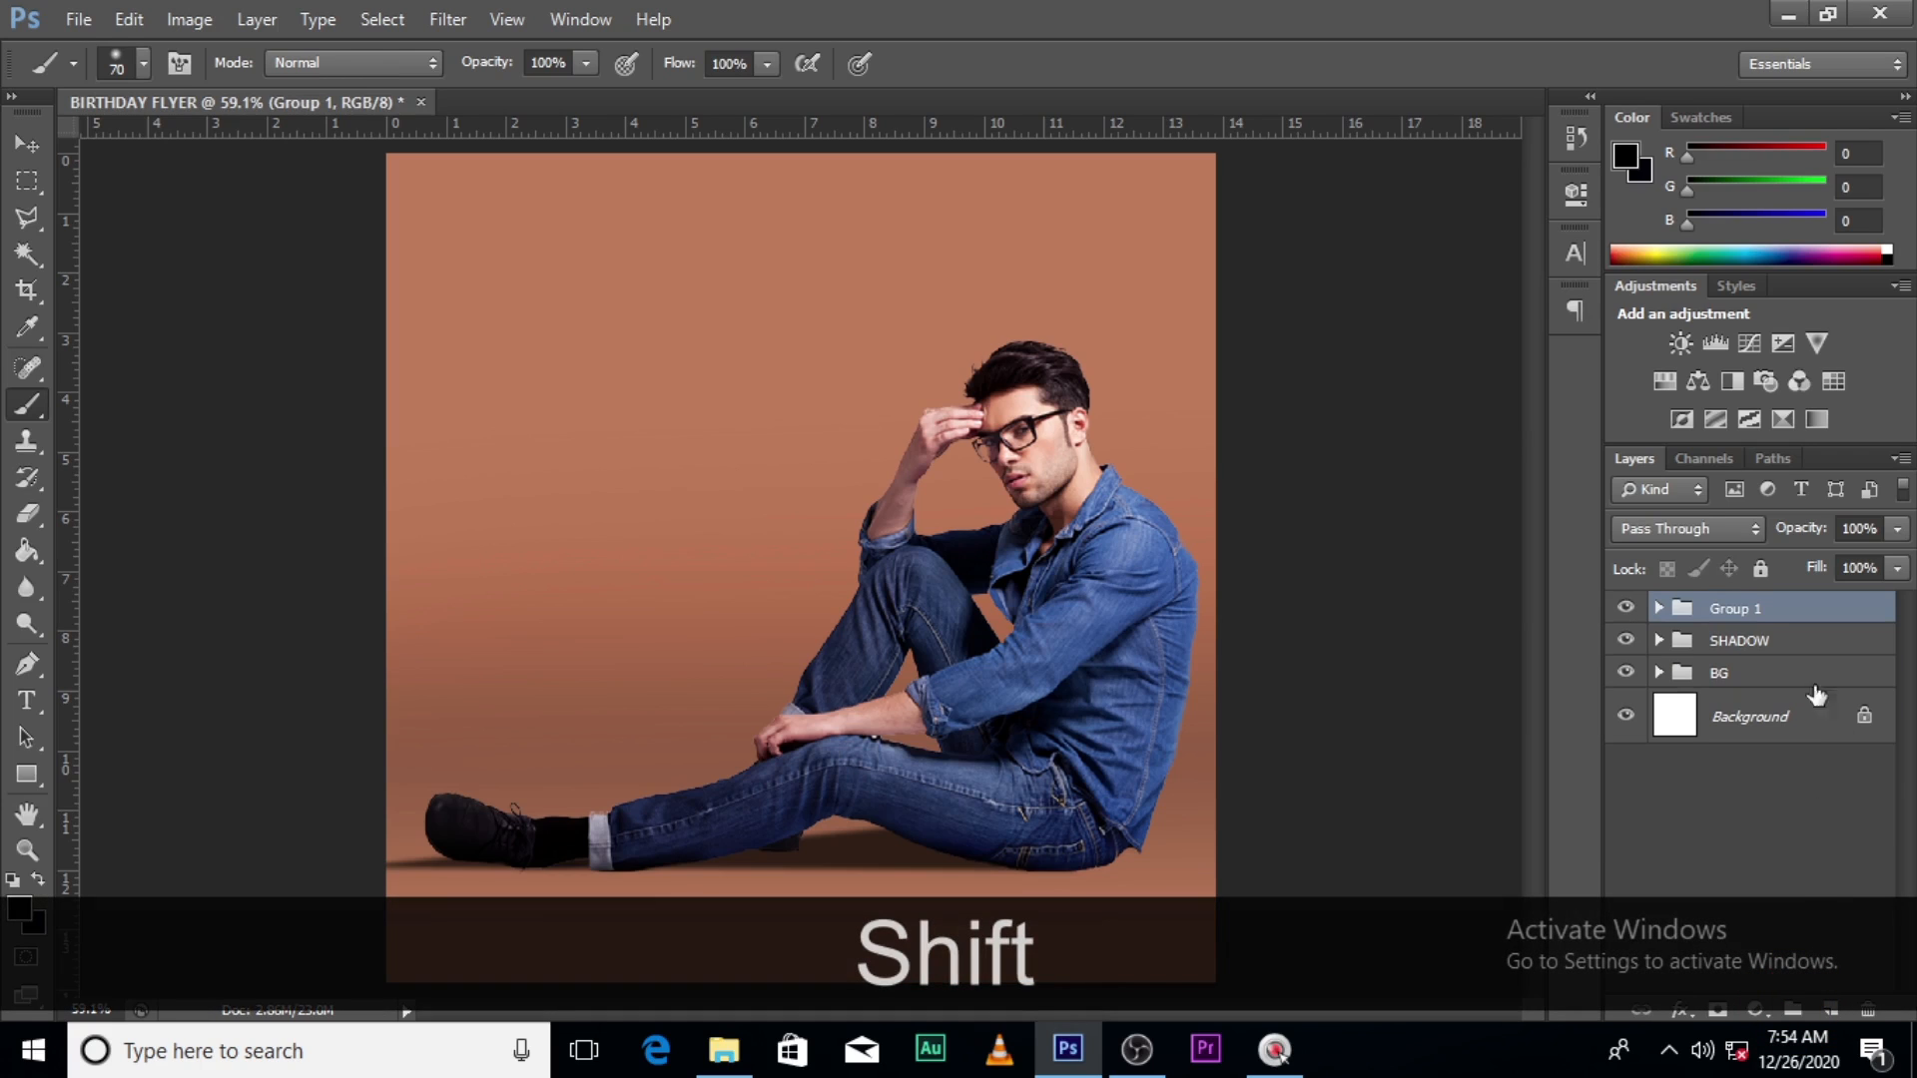
double_click(1725, 611)
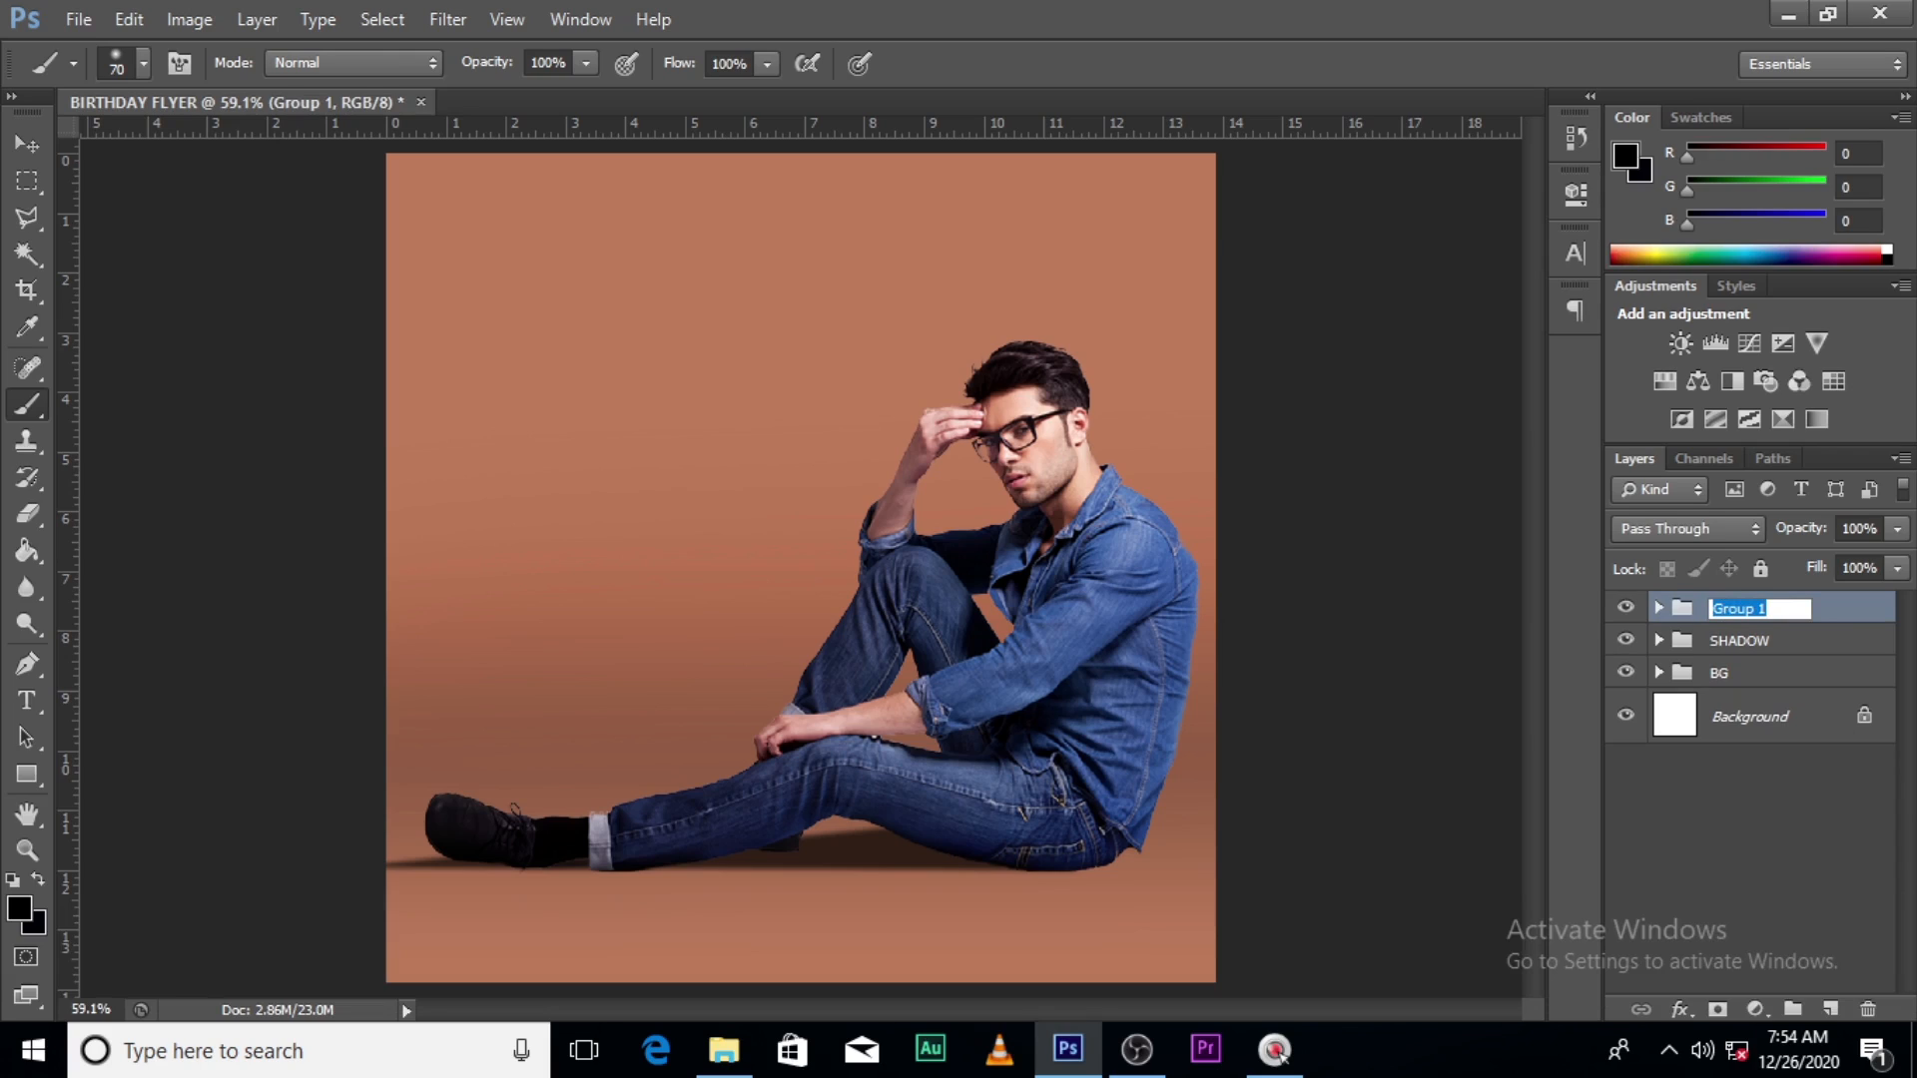
- Rename Group 1 to 'image', then expand and collapse it to verify its contents
type("image")
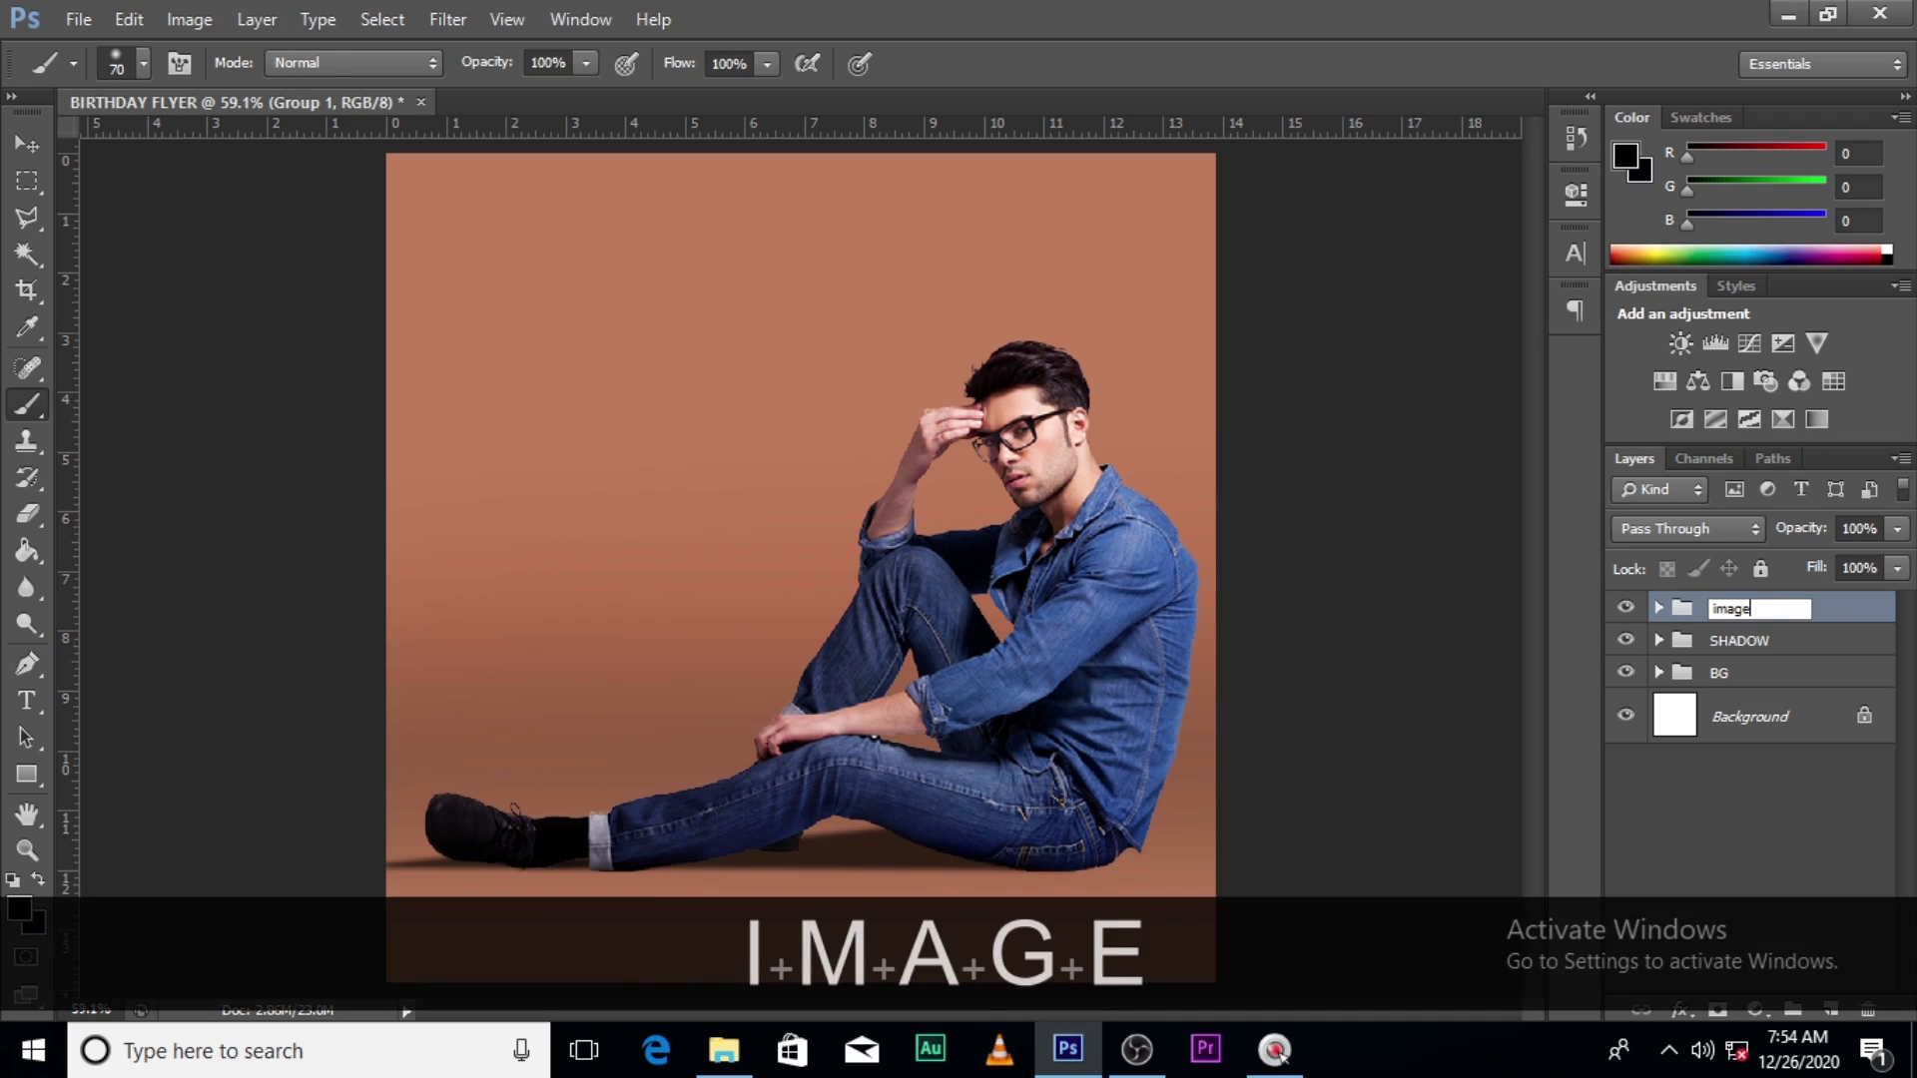
key("Return")
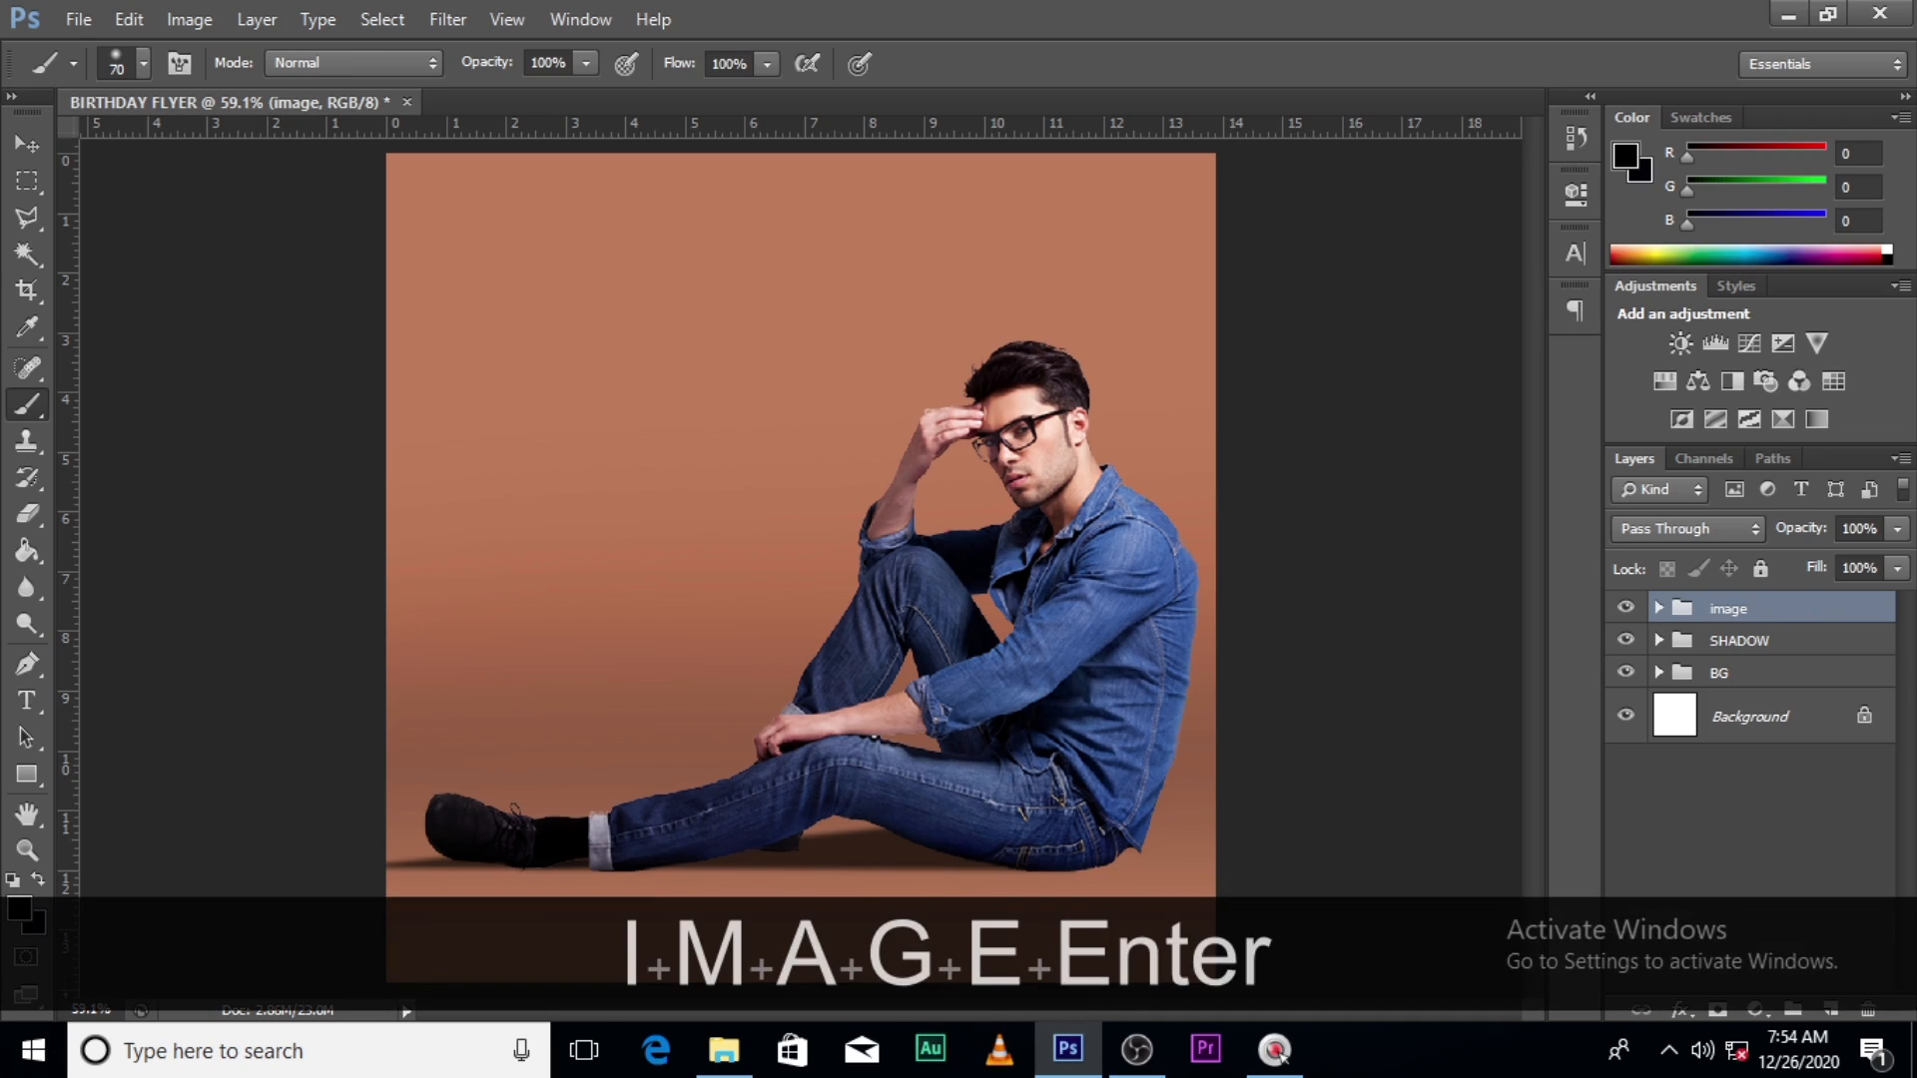
left_click(1658, 608)
left_click(1628, 751)
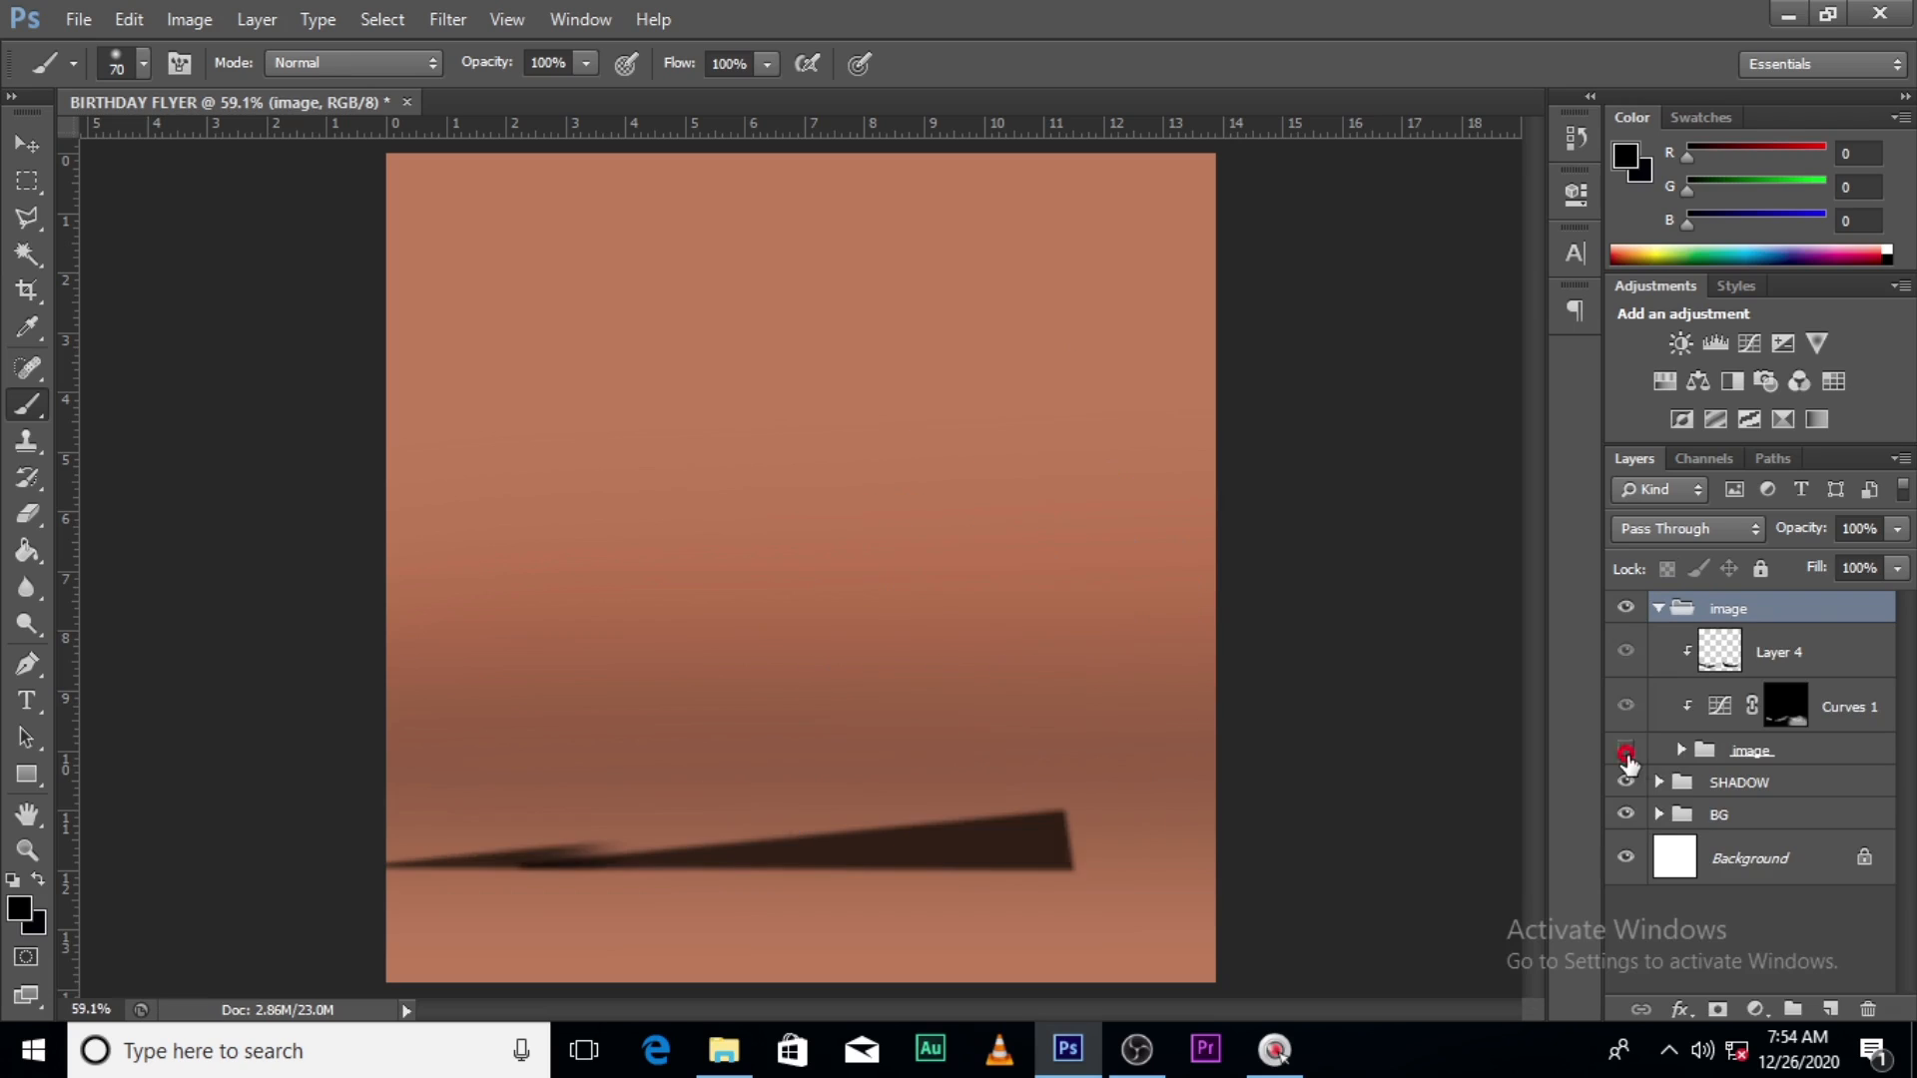
left_click(1628, 751)
left_click(1659, 608)
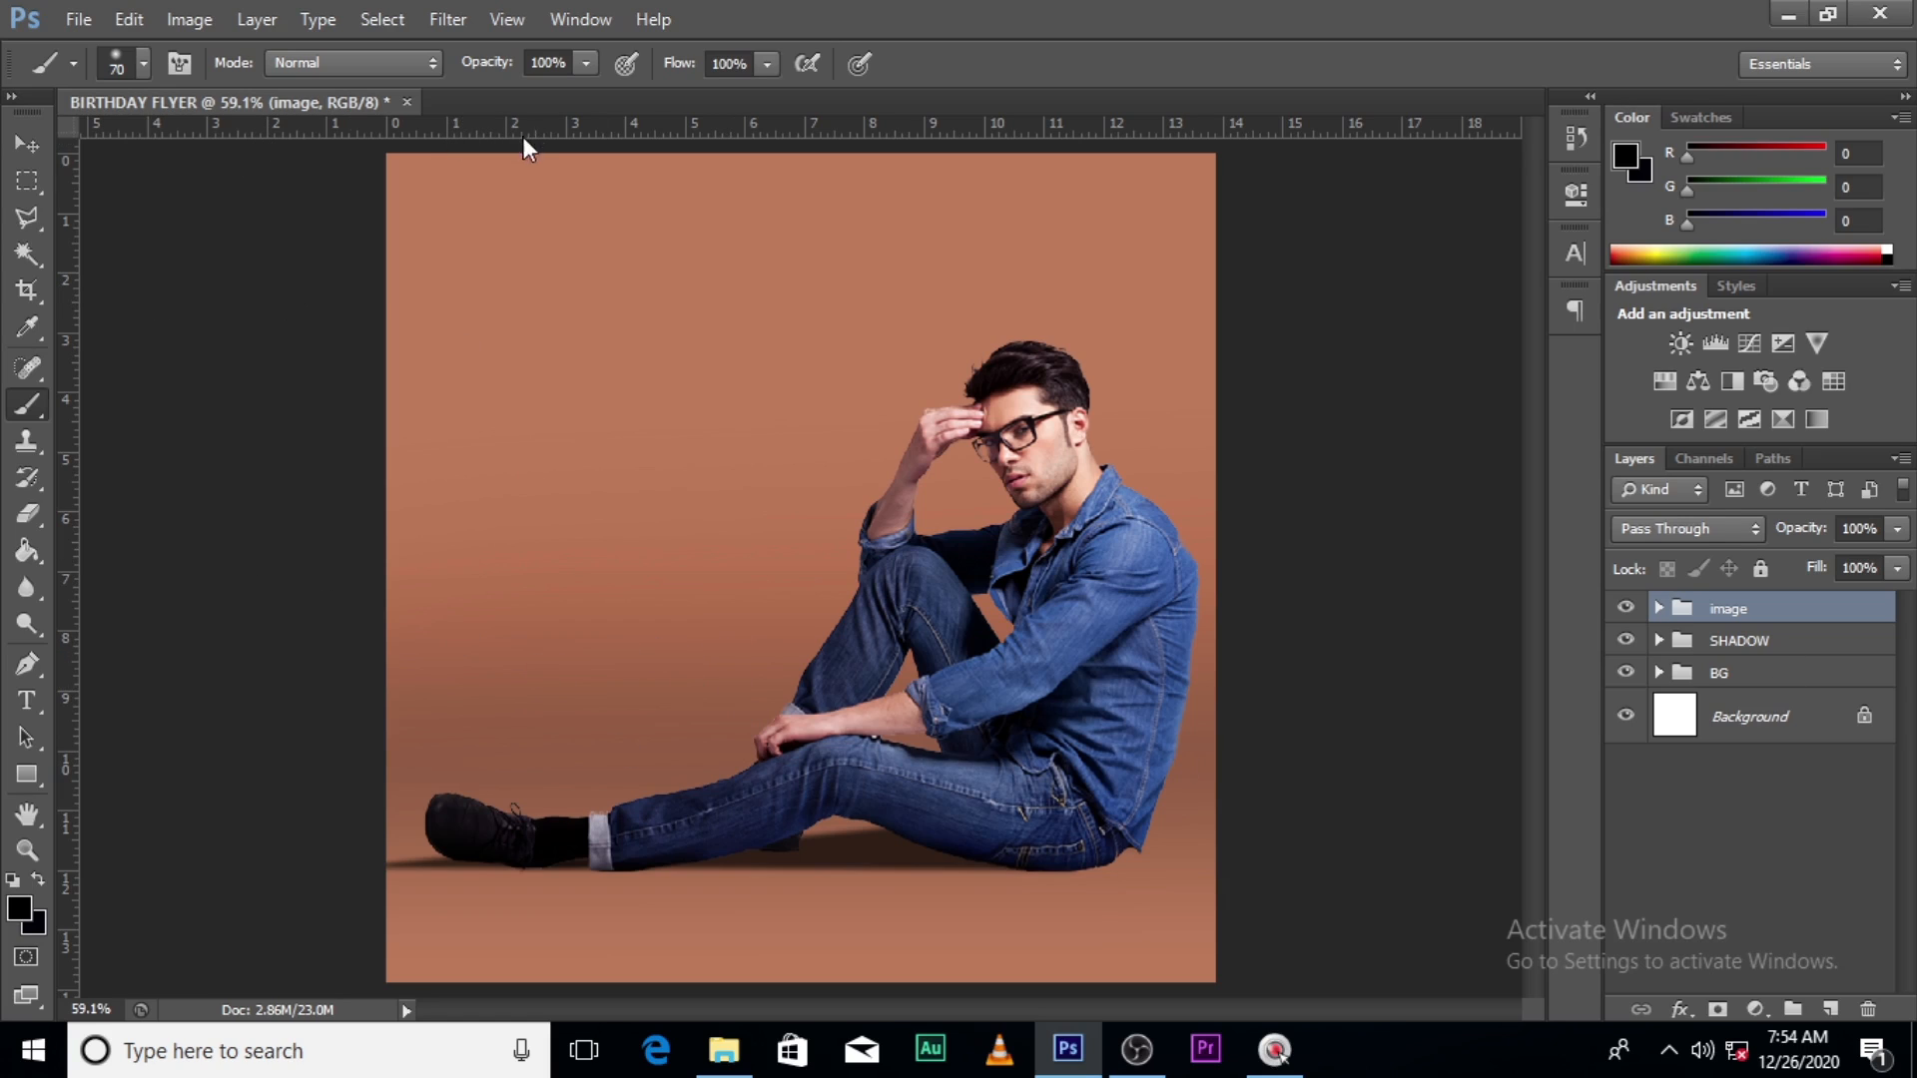
- Place guides at the canvas top and left edges, and draw a white rectangle upper left
left_click_drag(544, 128, 544, 153)
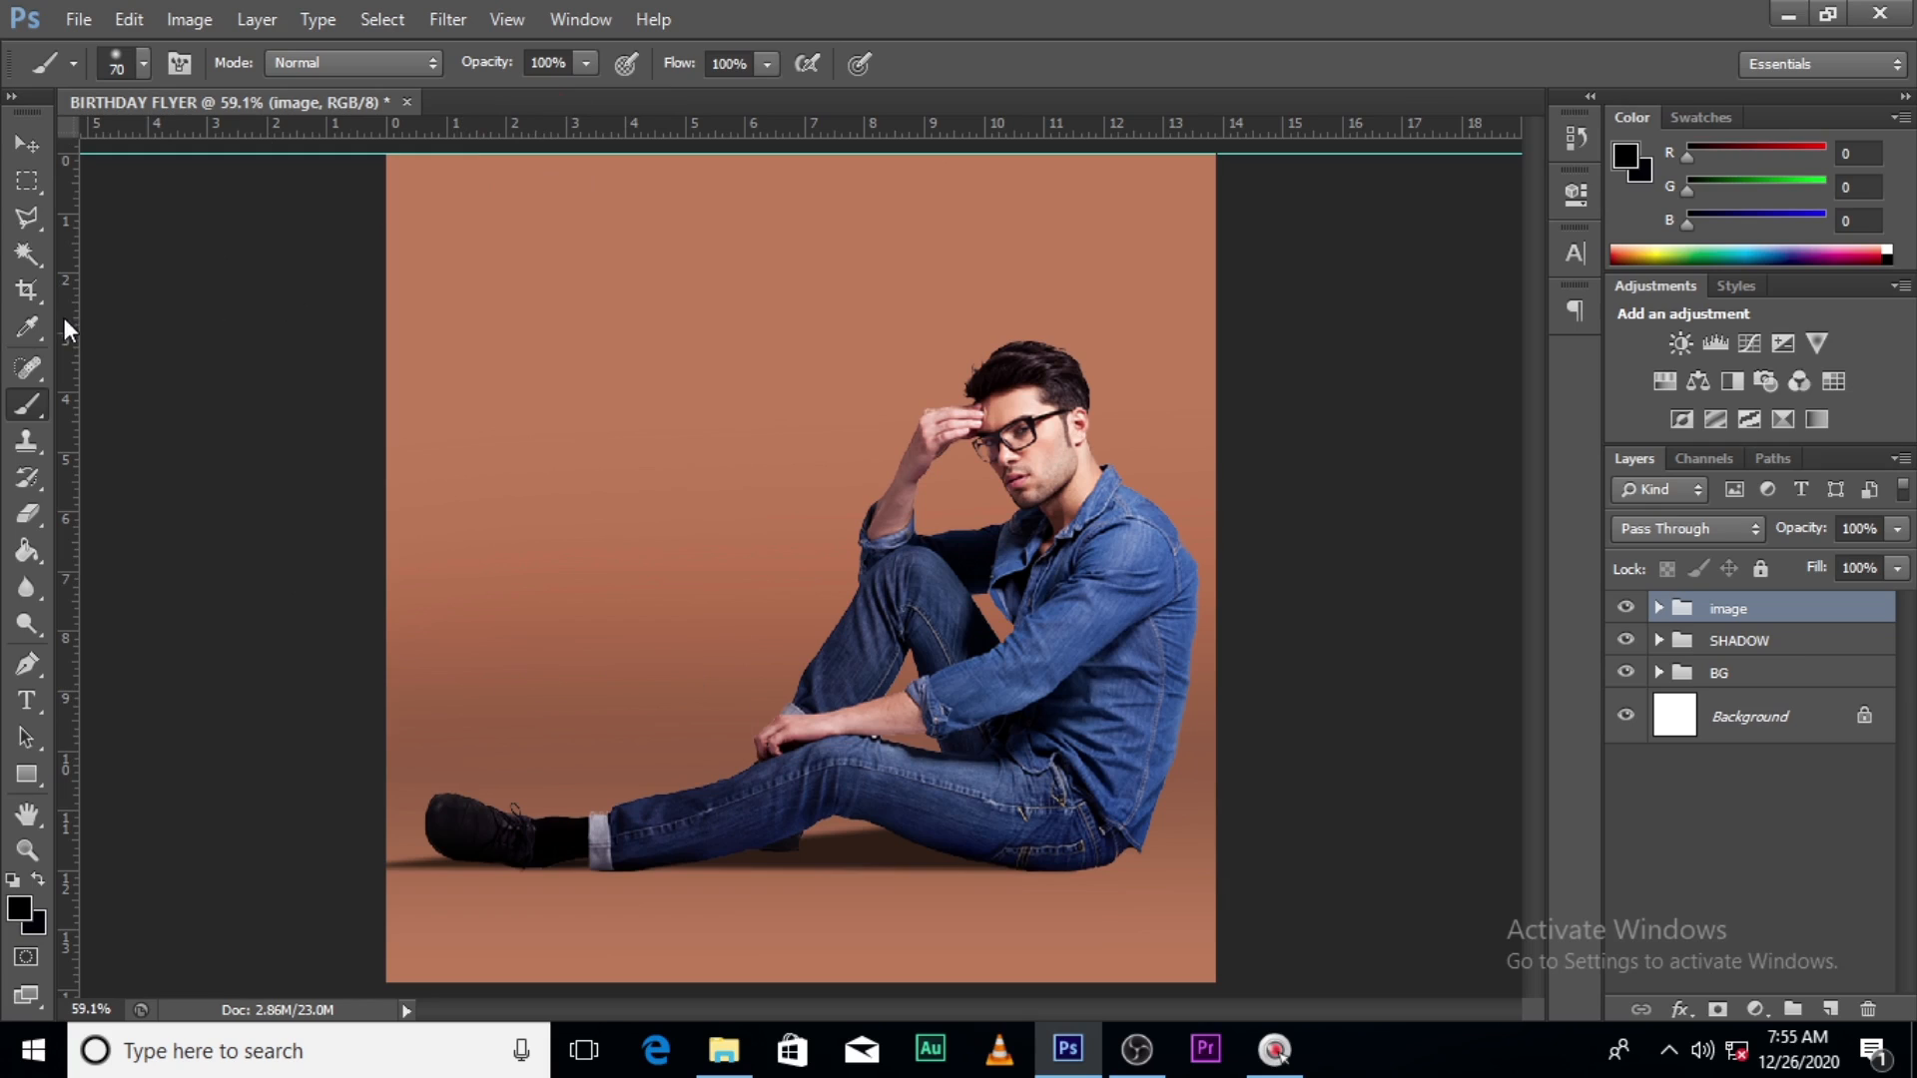
left_click_drag(64, 318, 387, 310)
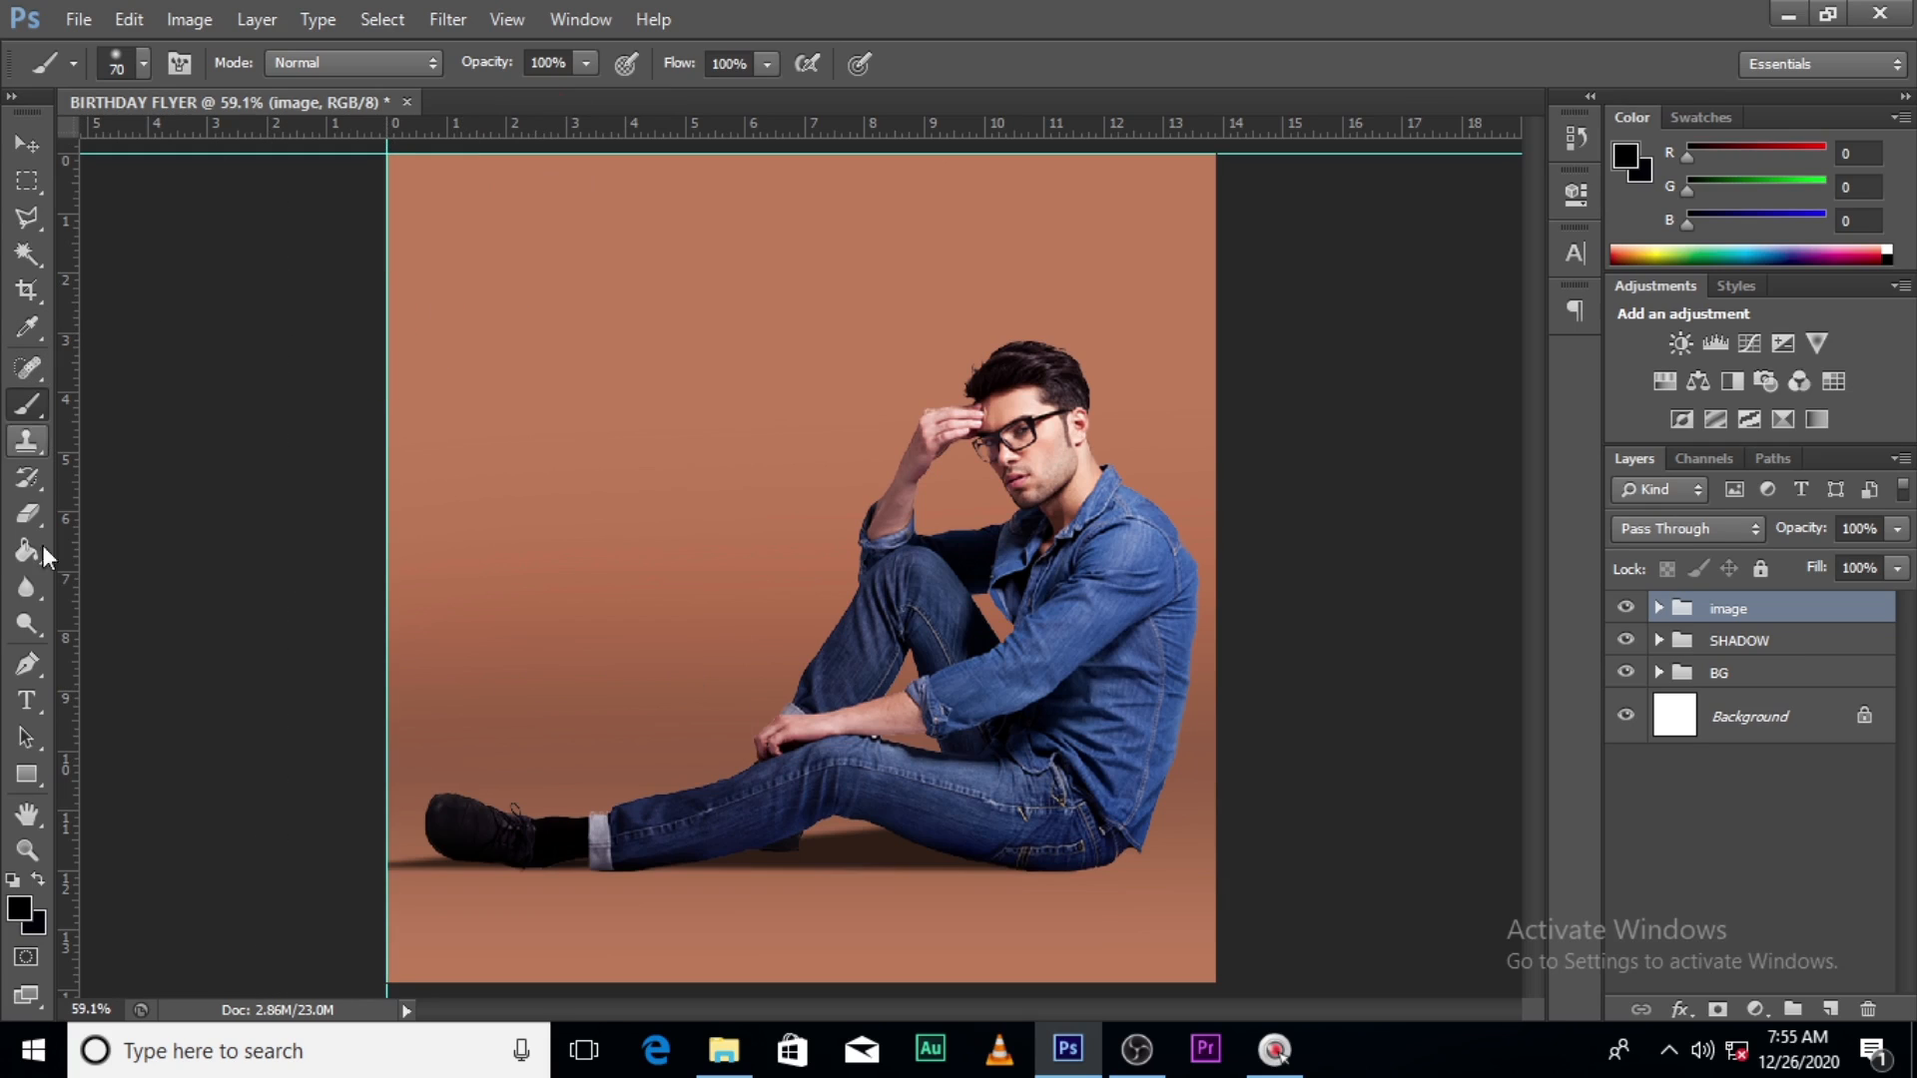
right_click(24, 777)
left_click(120, 770)
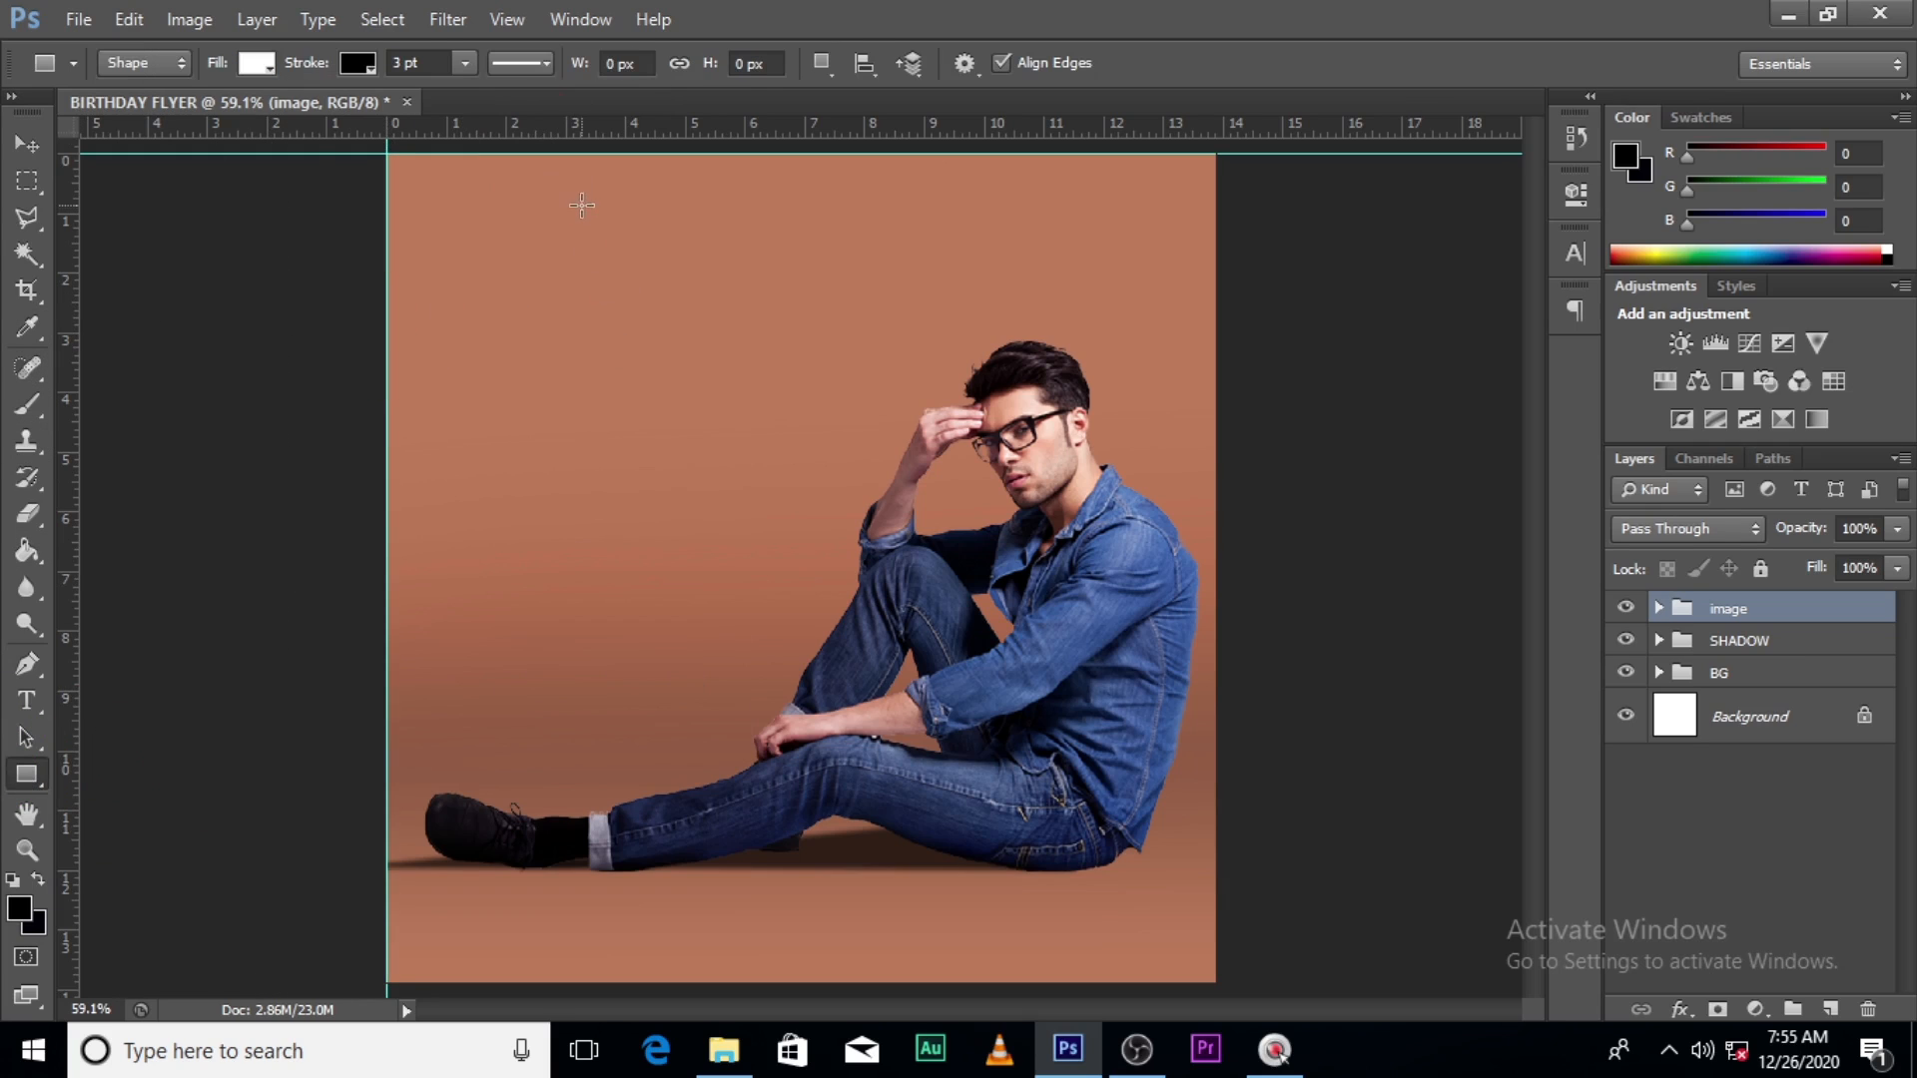
left_click_drag(595, 204, 779, 541)
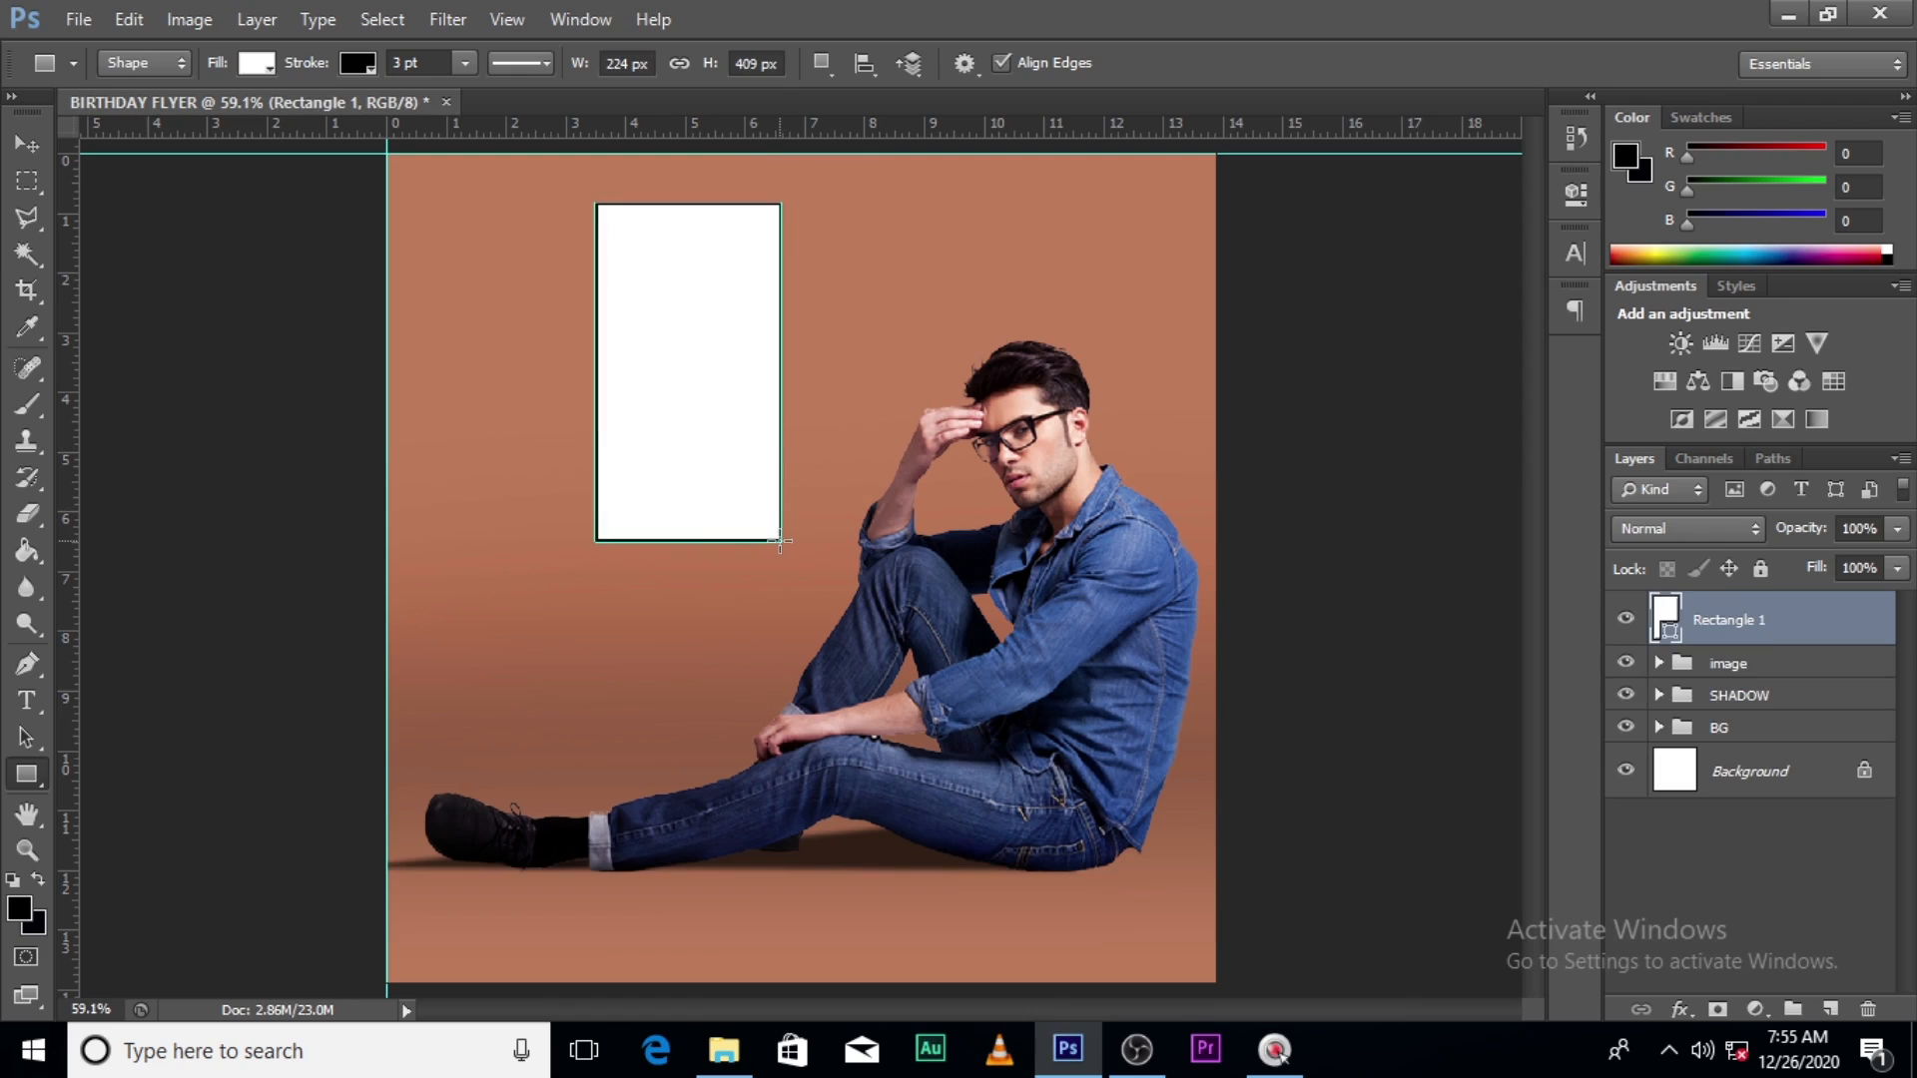
- Set the rectangle's stroke to no colour and select the Rectangle 1 layer
left_click(352, 63)
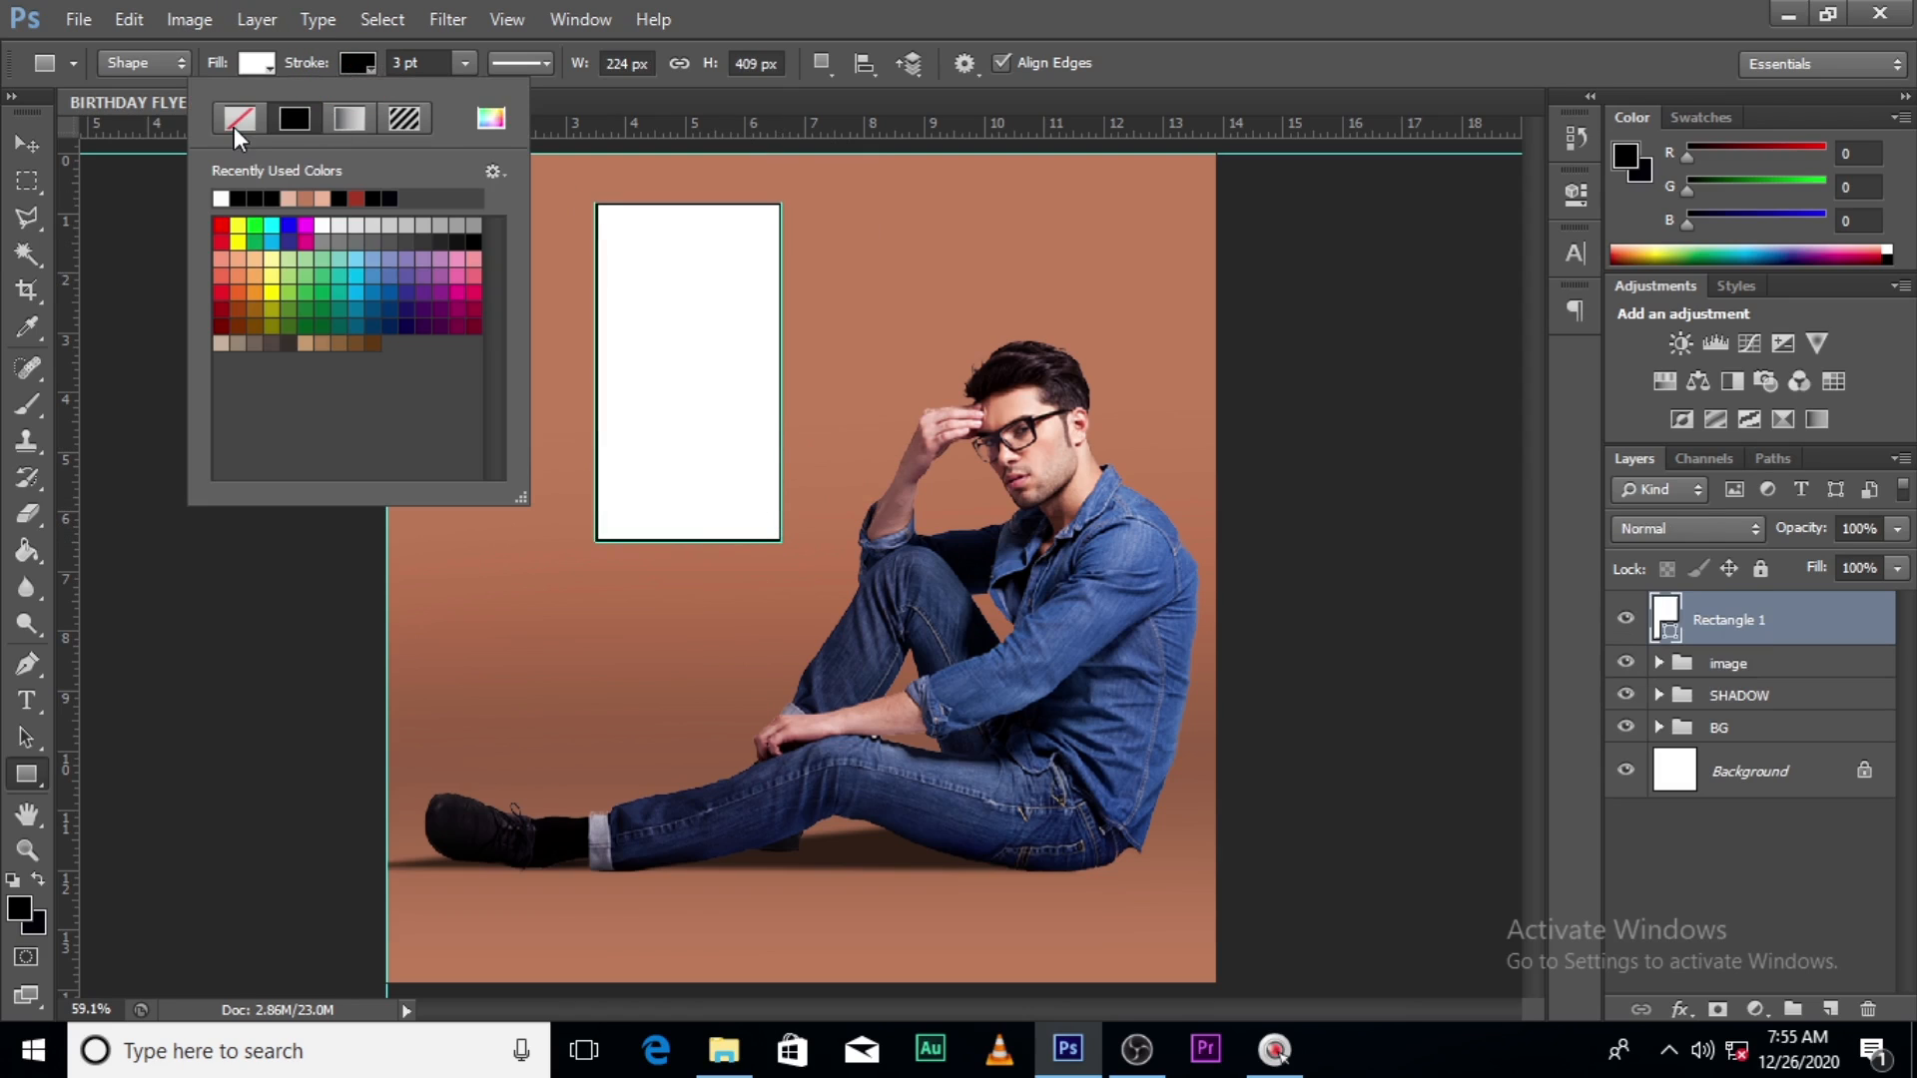
left_click(236, 122)
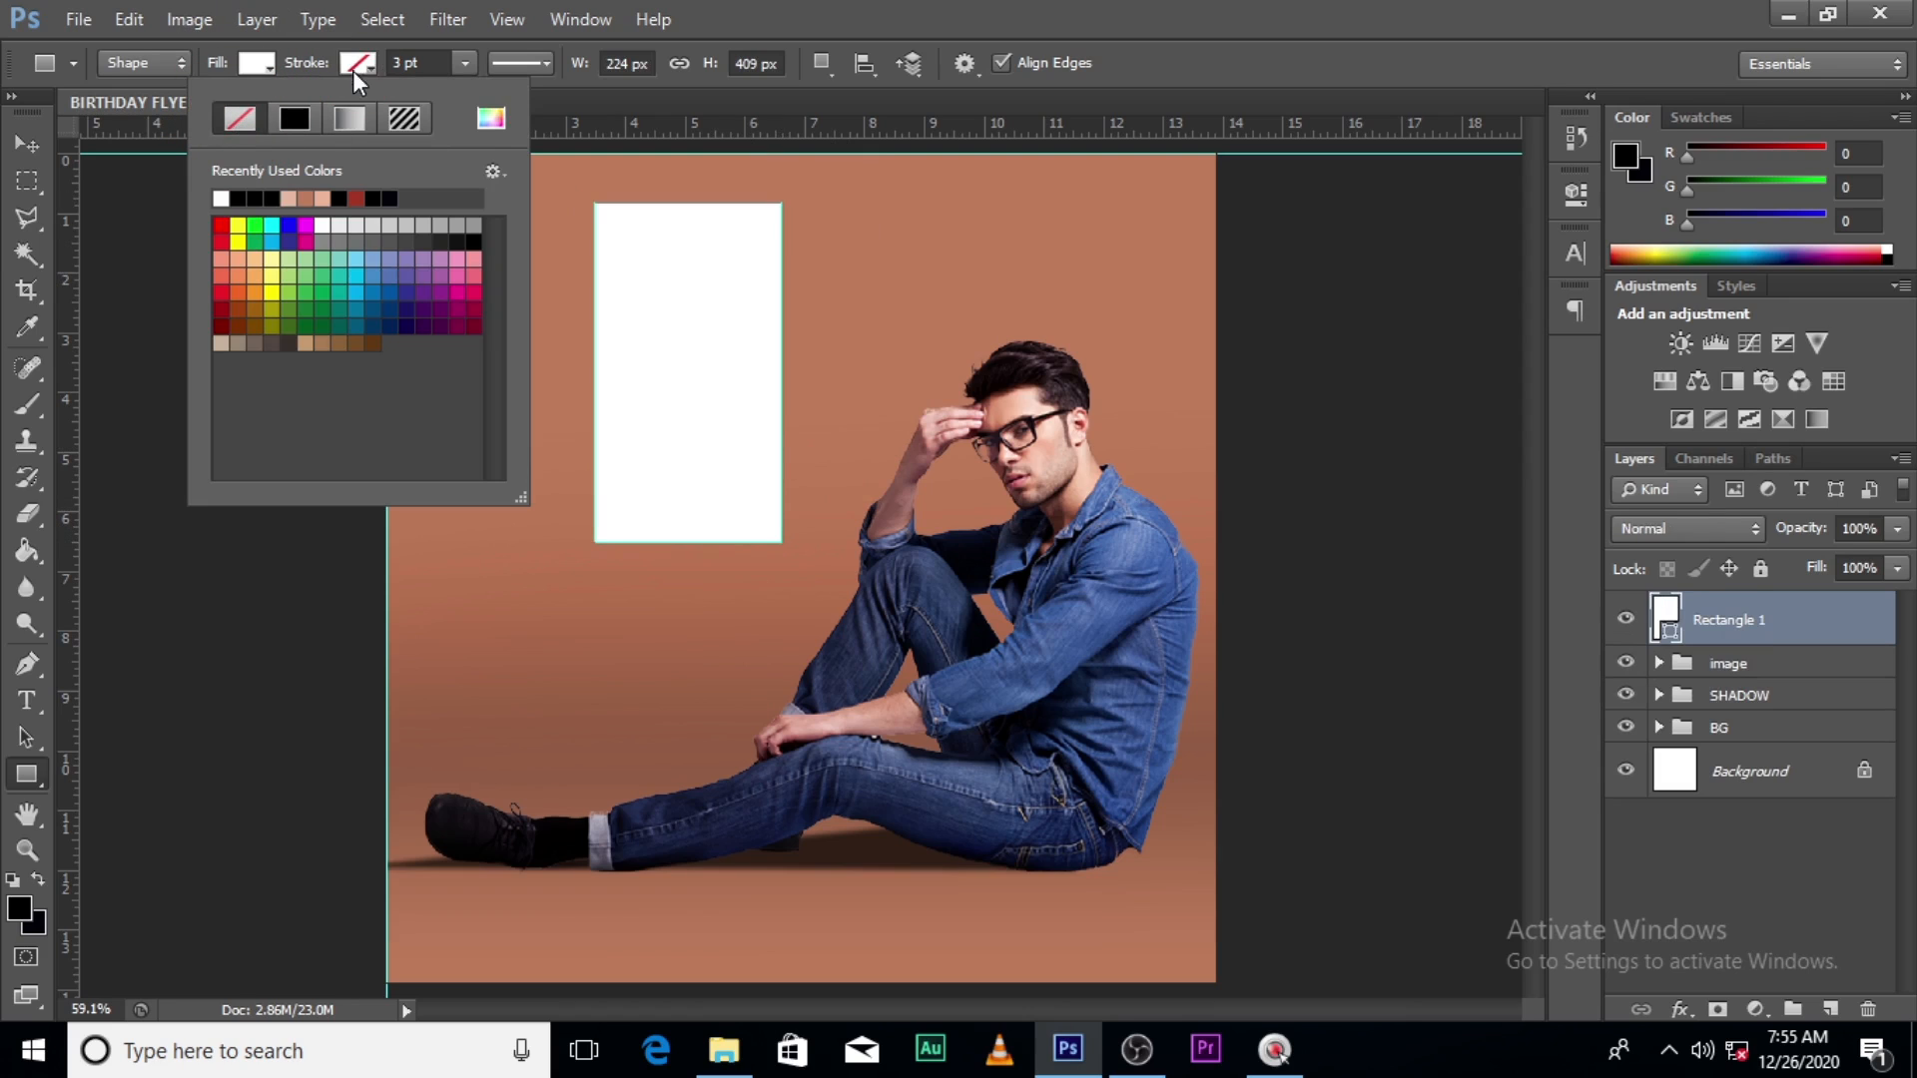
left_click(897, 13)
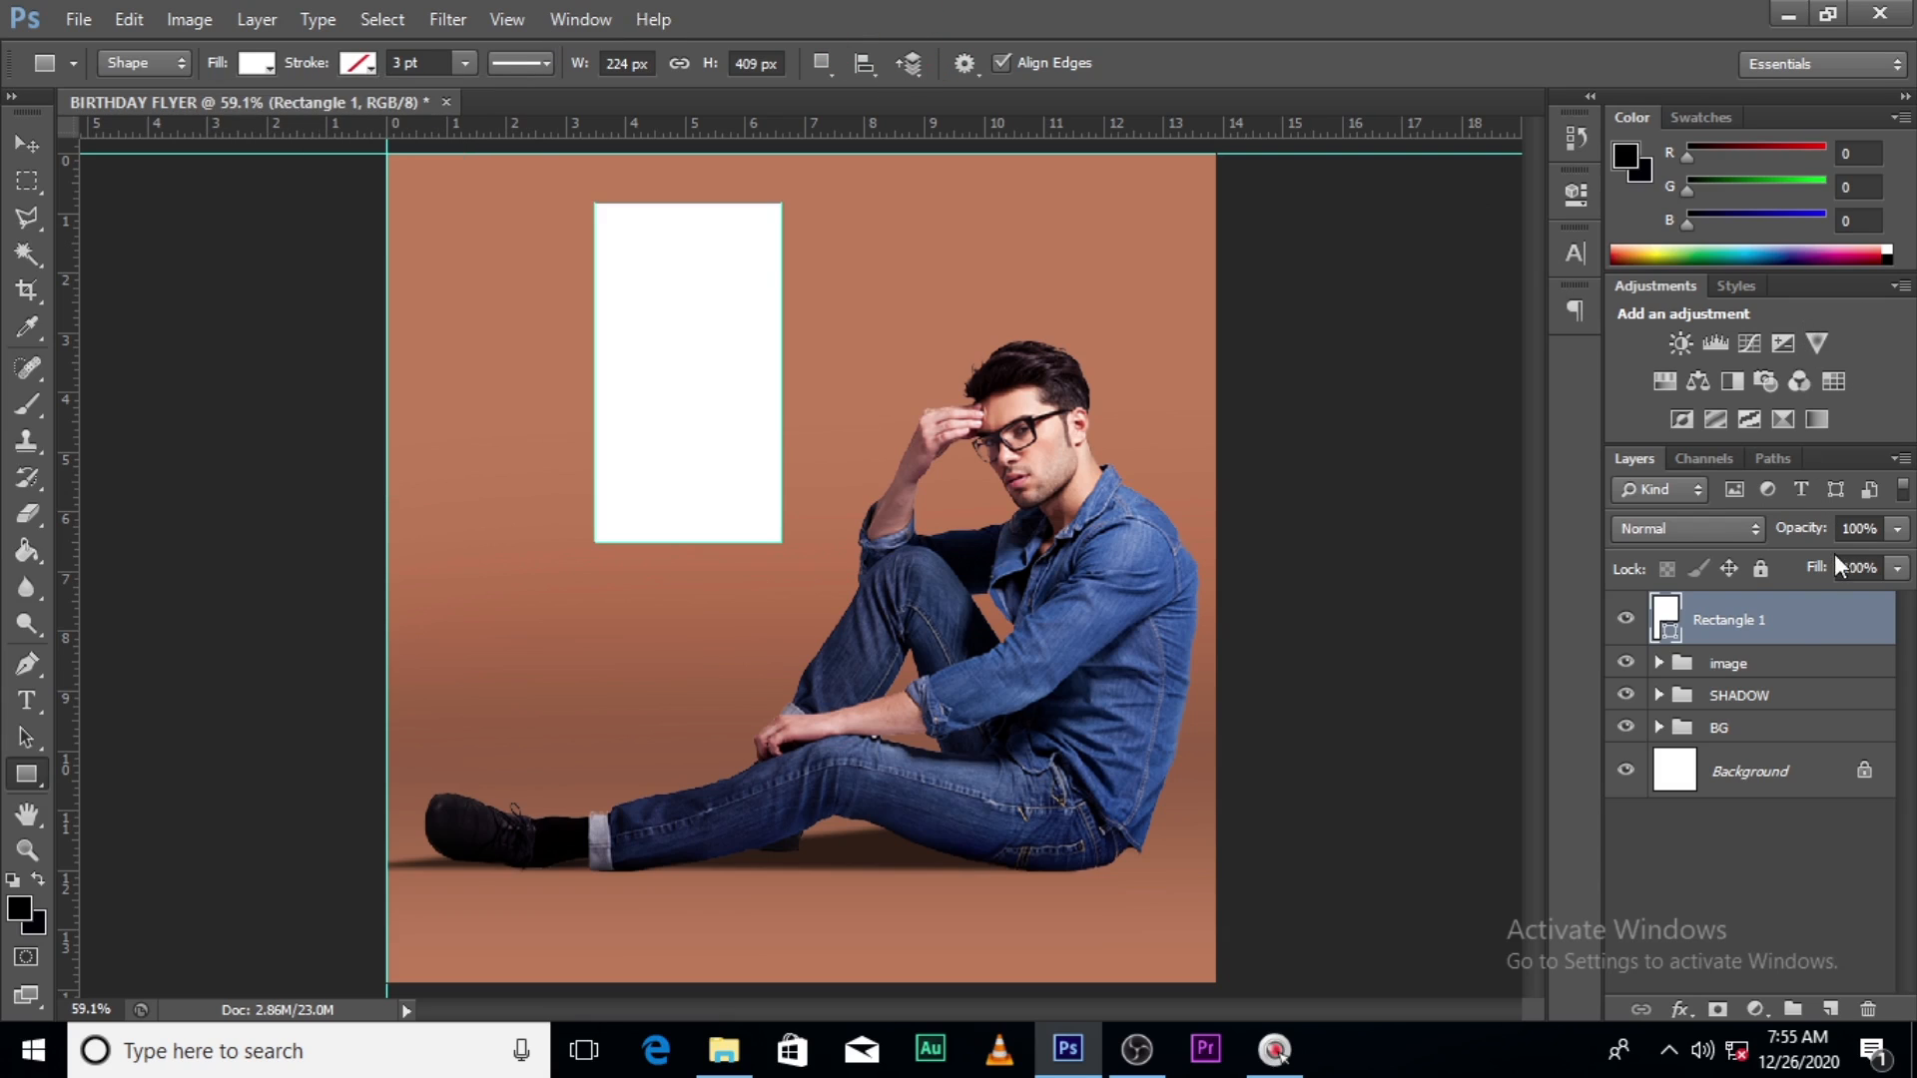
left_click(1788, 636)
- Duplicate the rectangle, move the copy left and scale it to about 84% × 80%
key("ctrl+j")
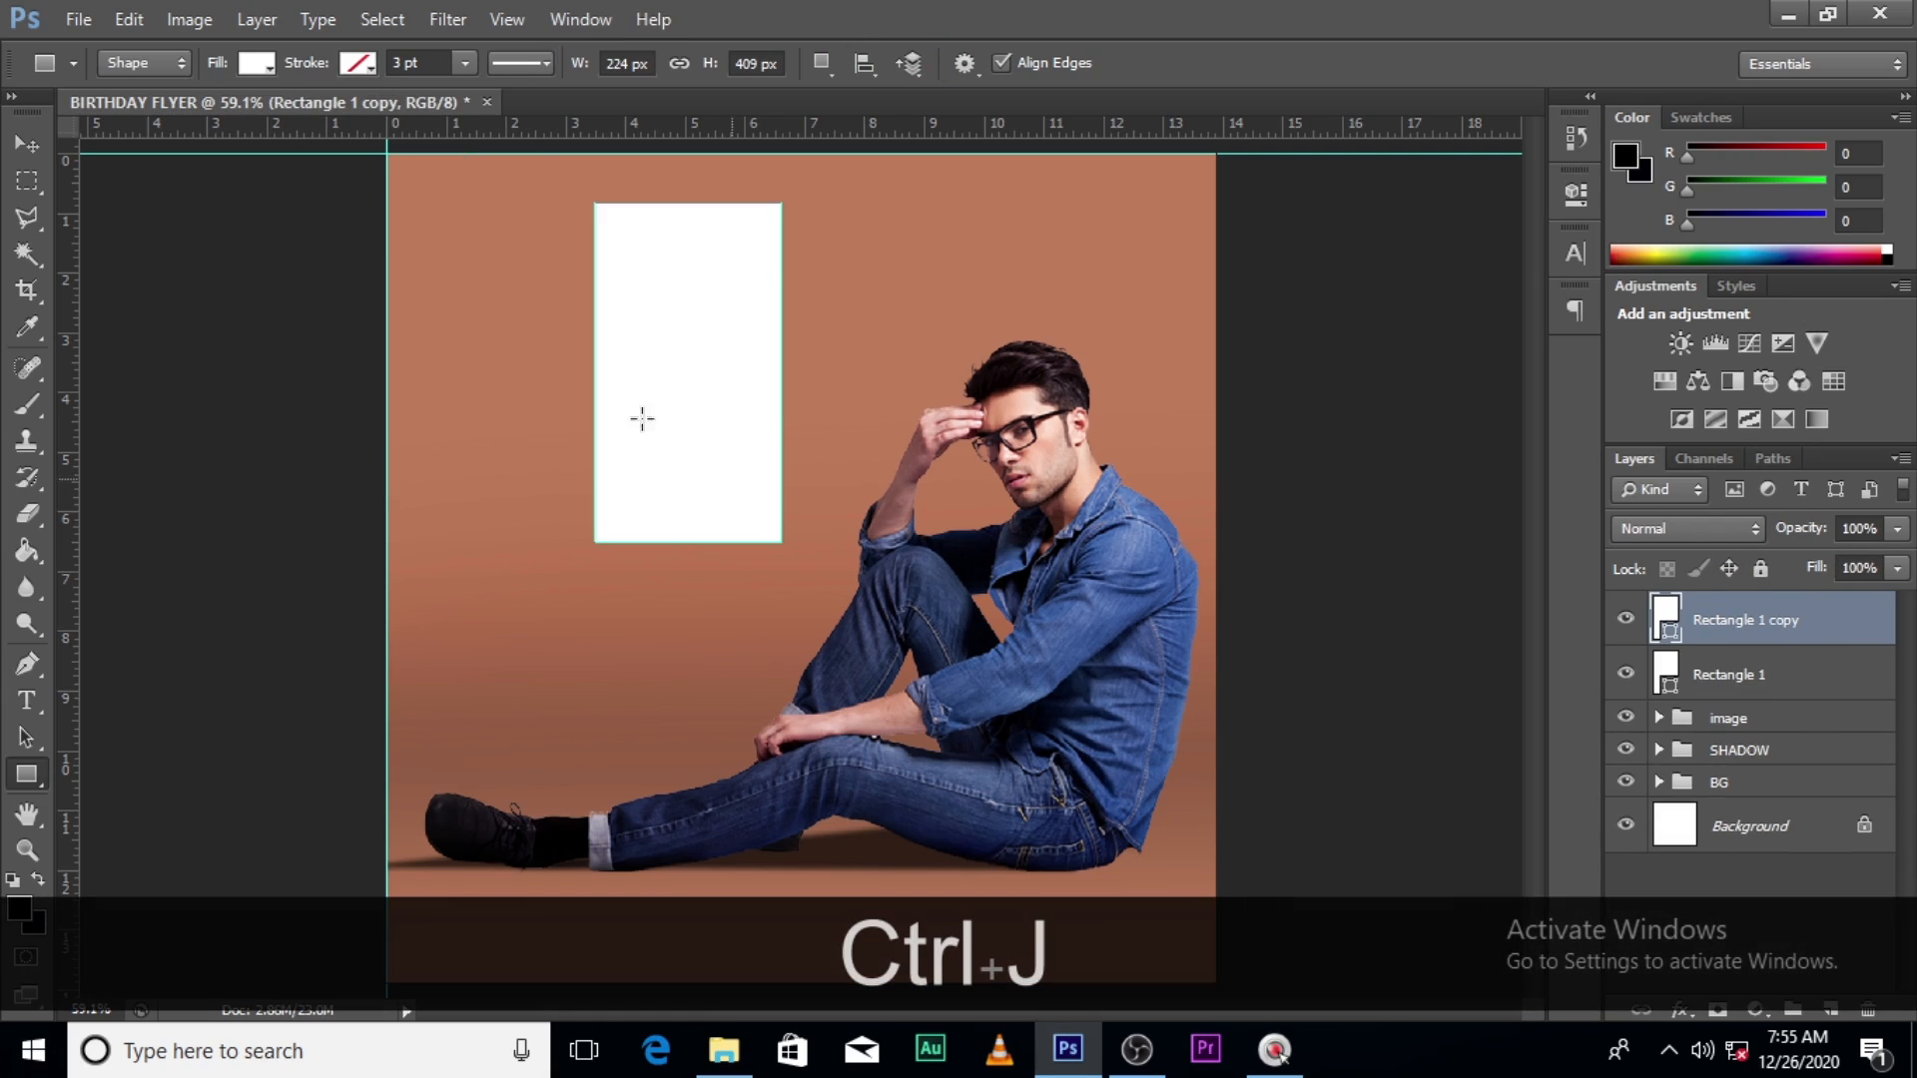
key("v")
left_click_drag(721, 365, 602, 369)
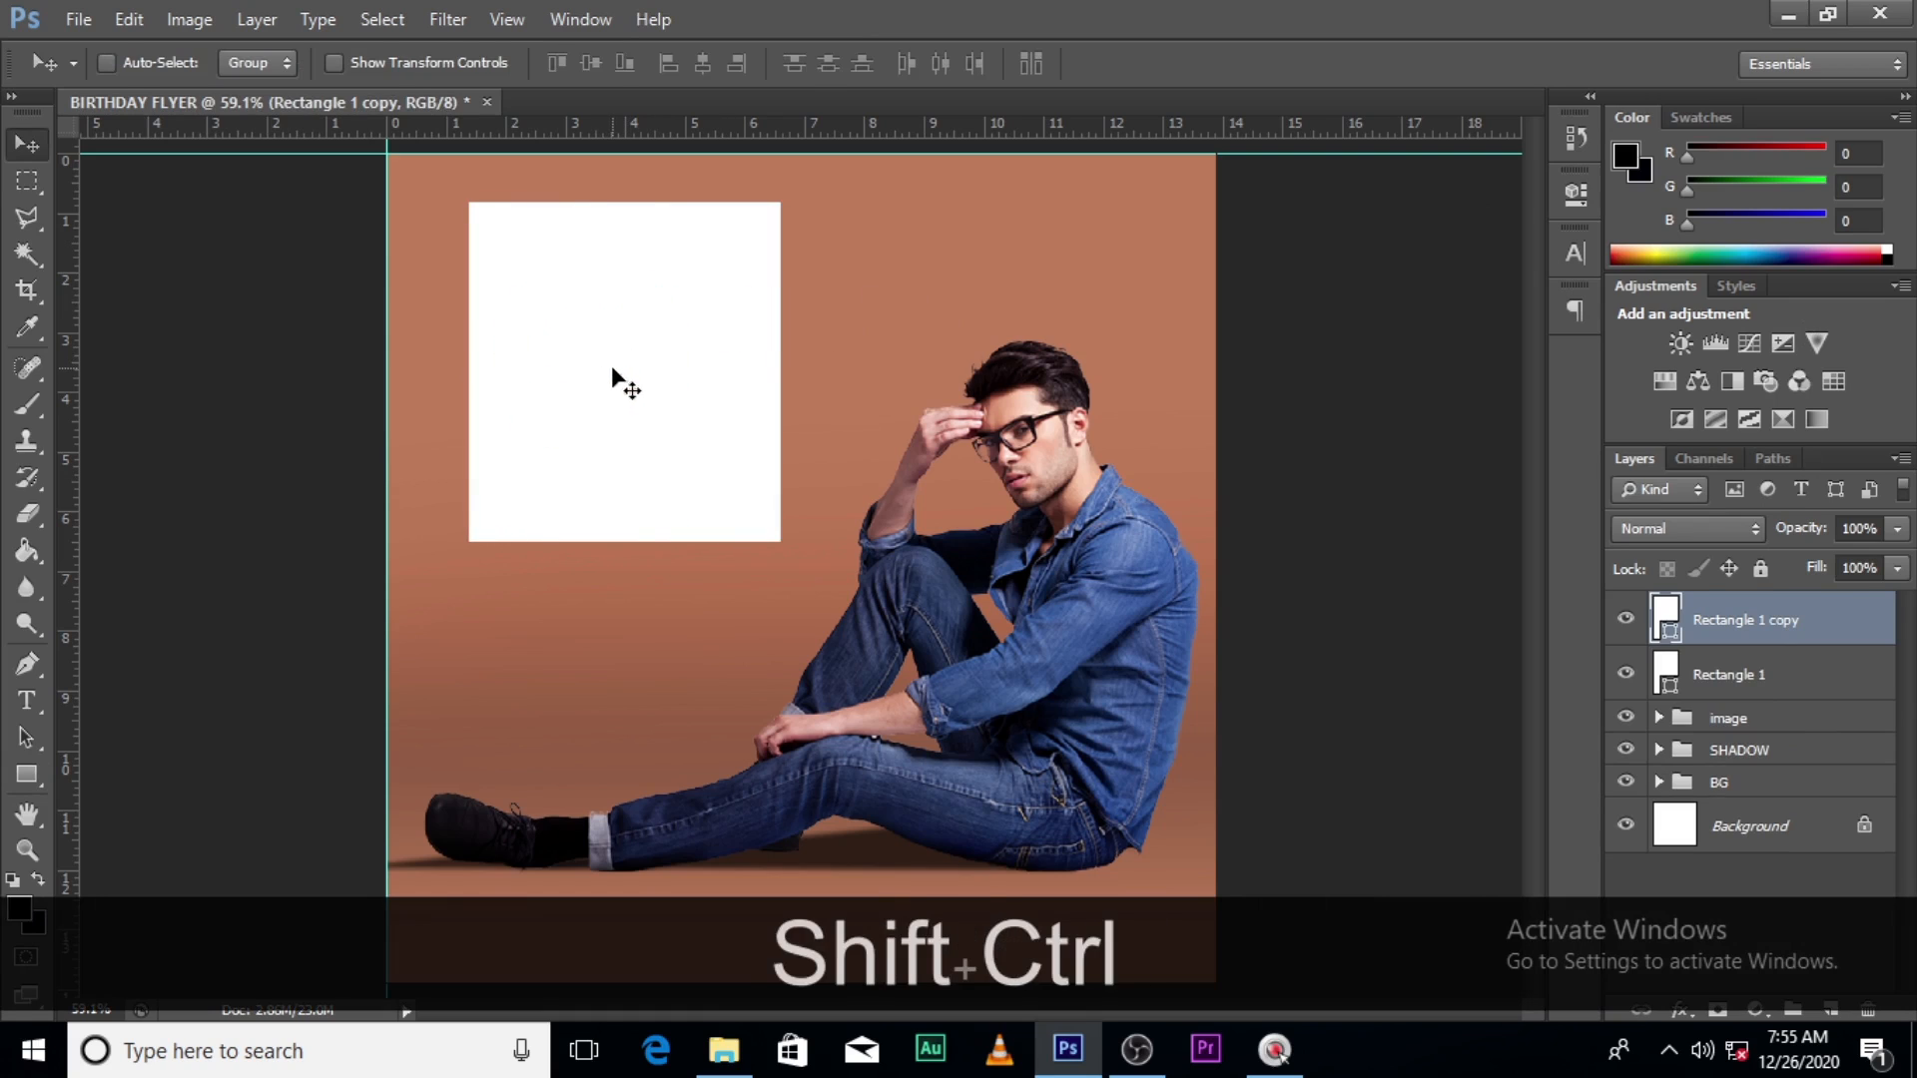
key("ctrl+shift+t")
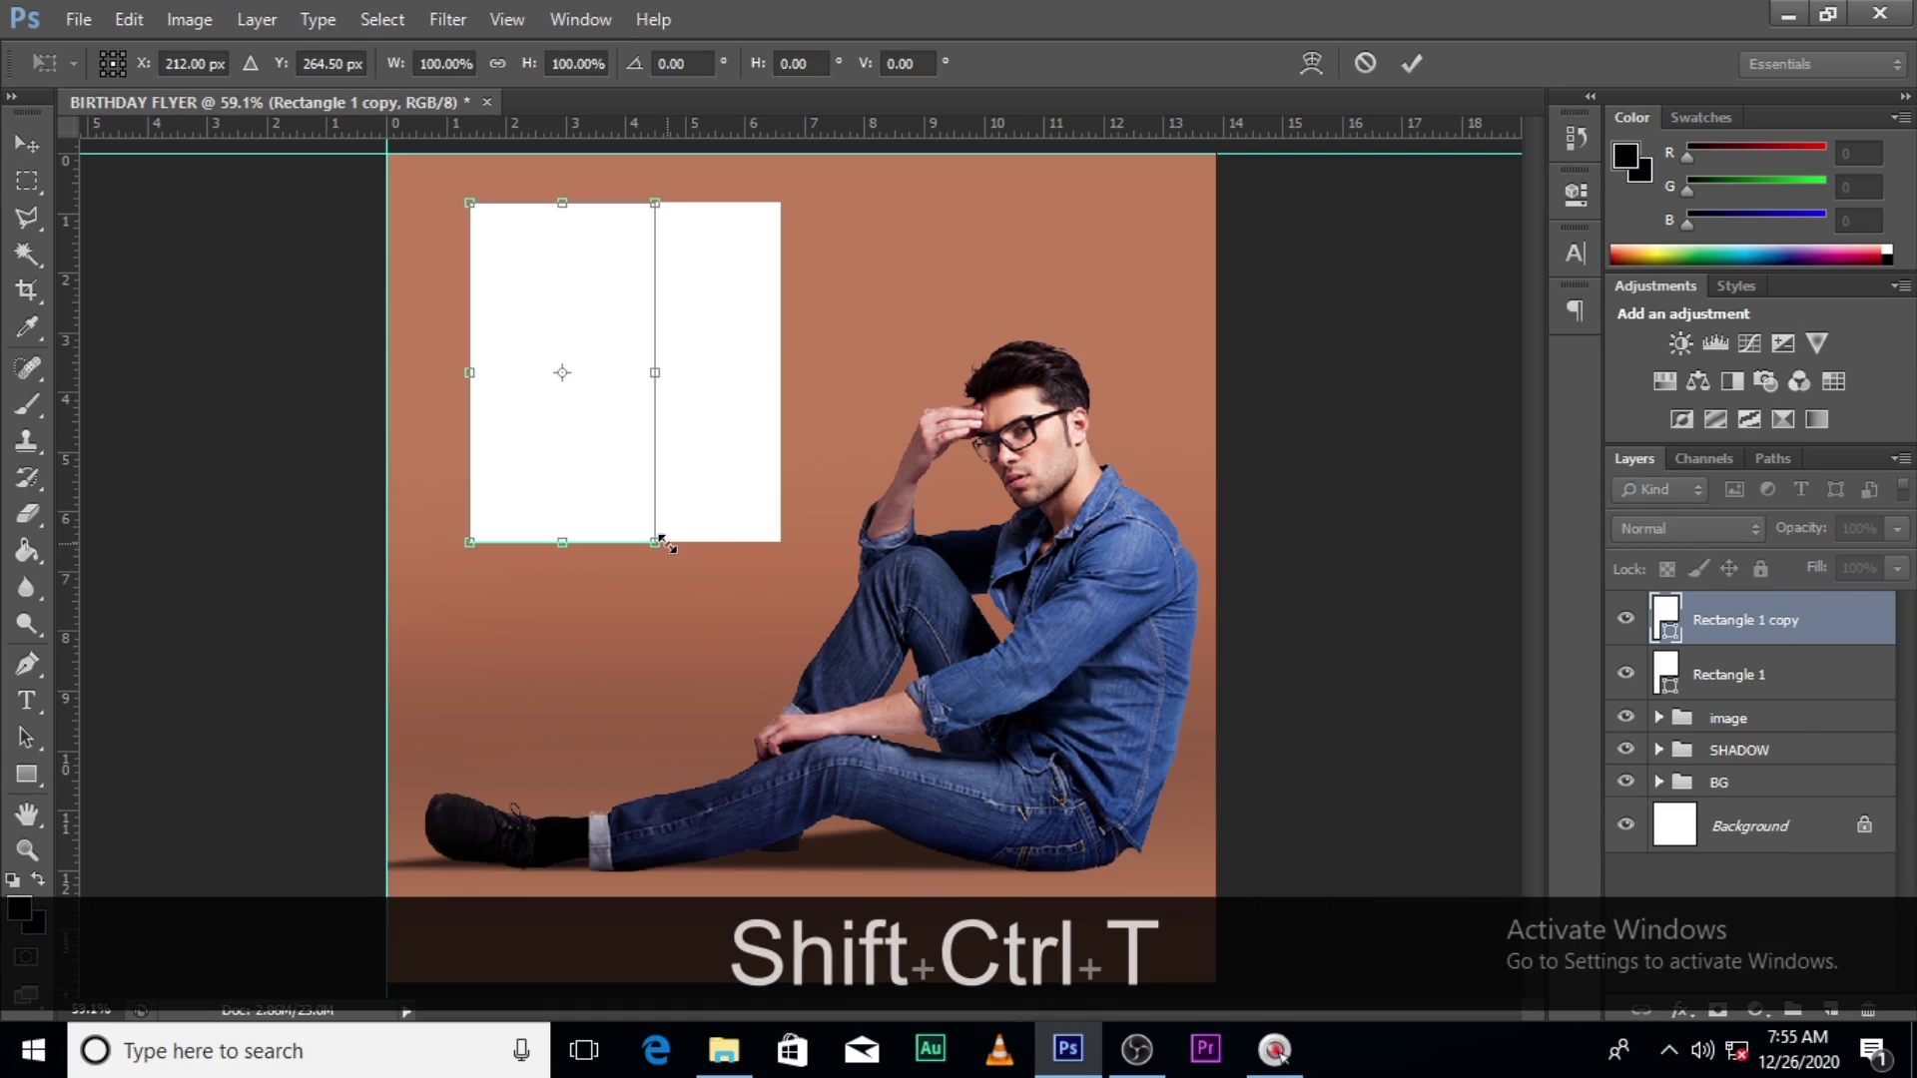
left_click_drag(660, 540, 637, 510)
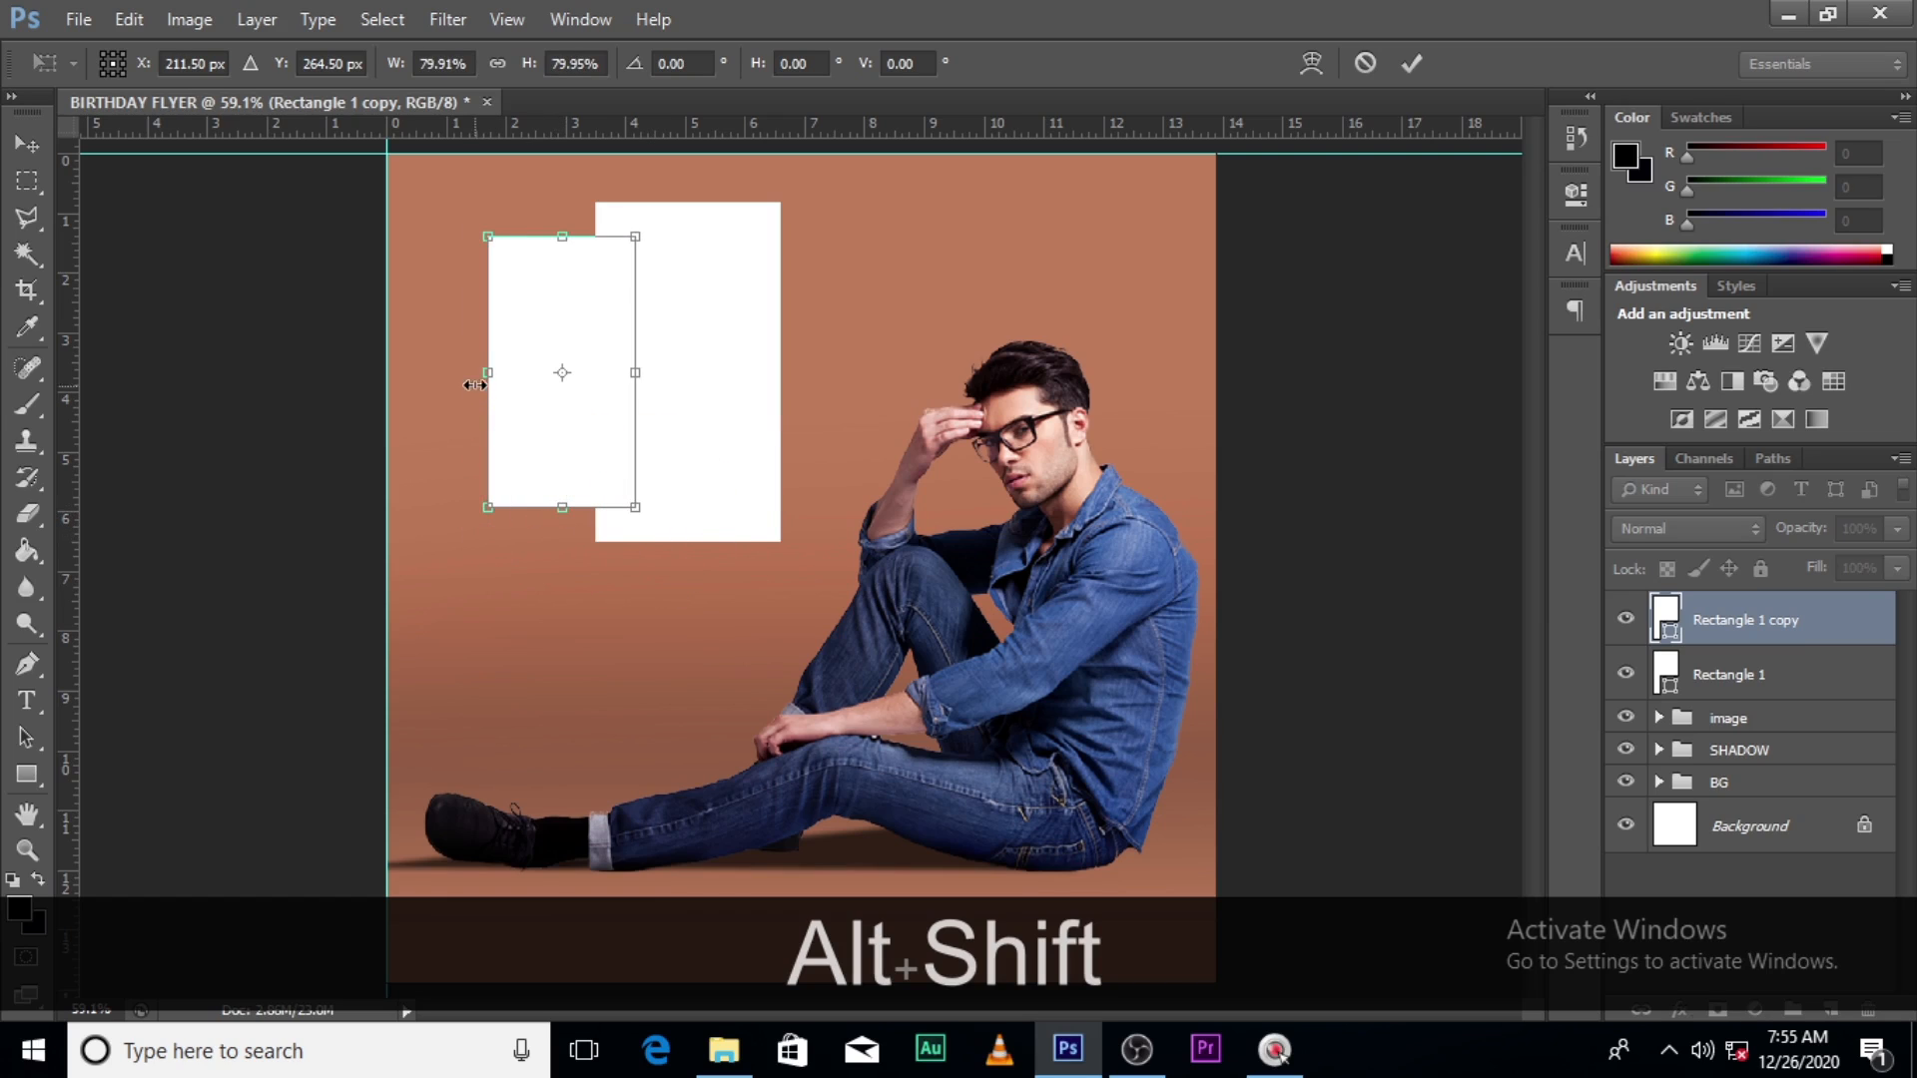
left_click_drag(476, 376, 467, 375)
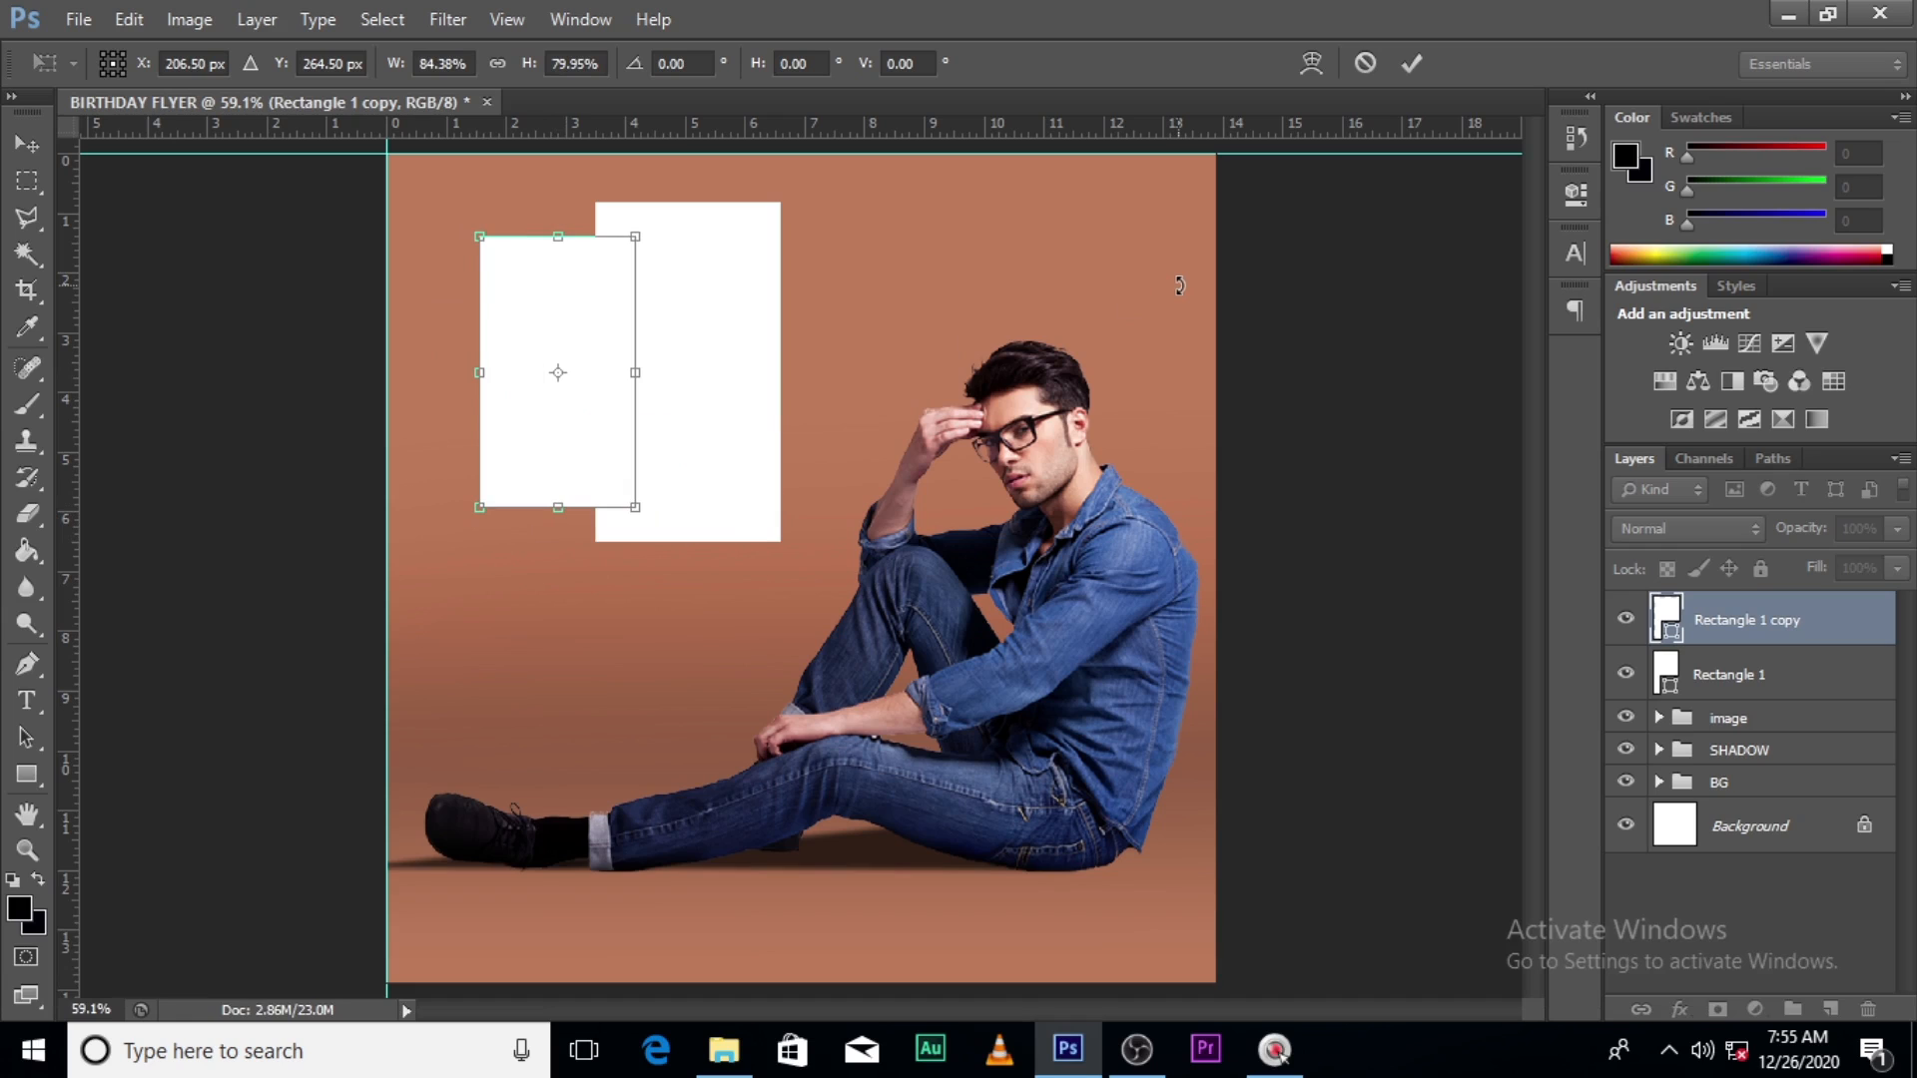
key("Left")
key("Left")
key("Left")
key("Left")
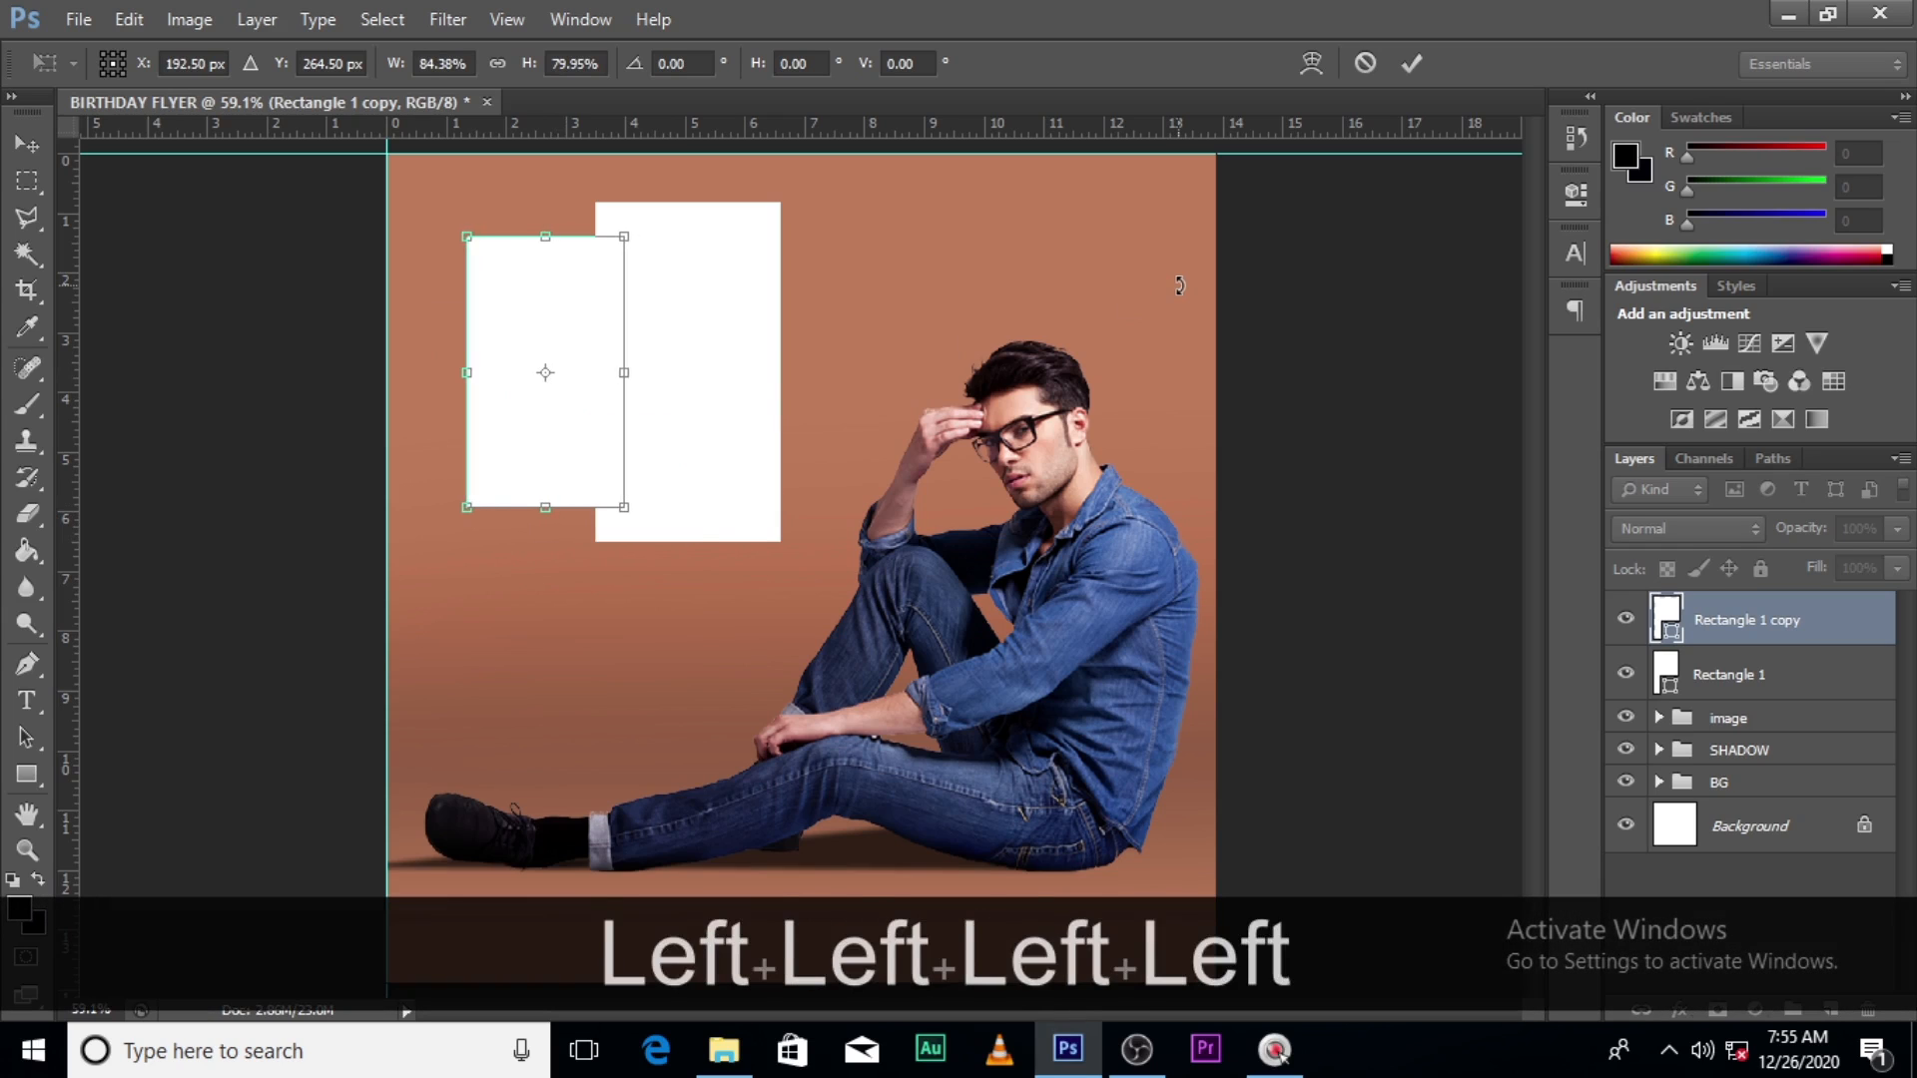
key("Return")
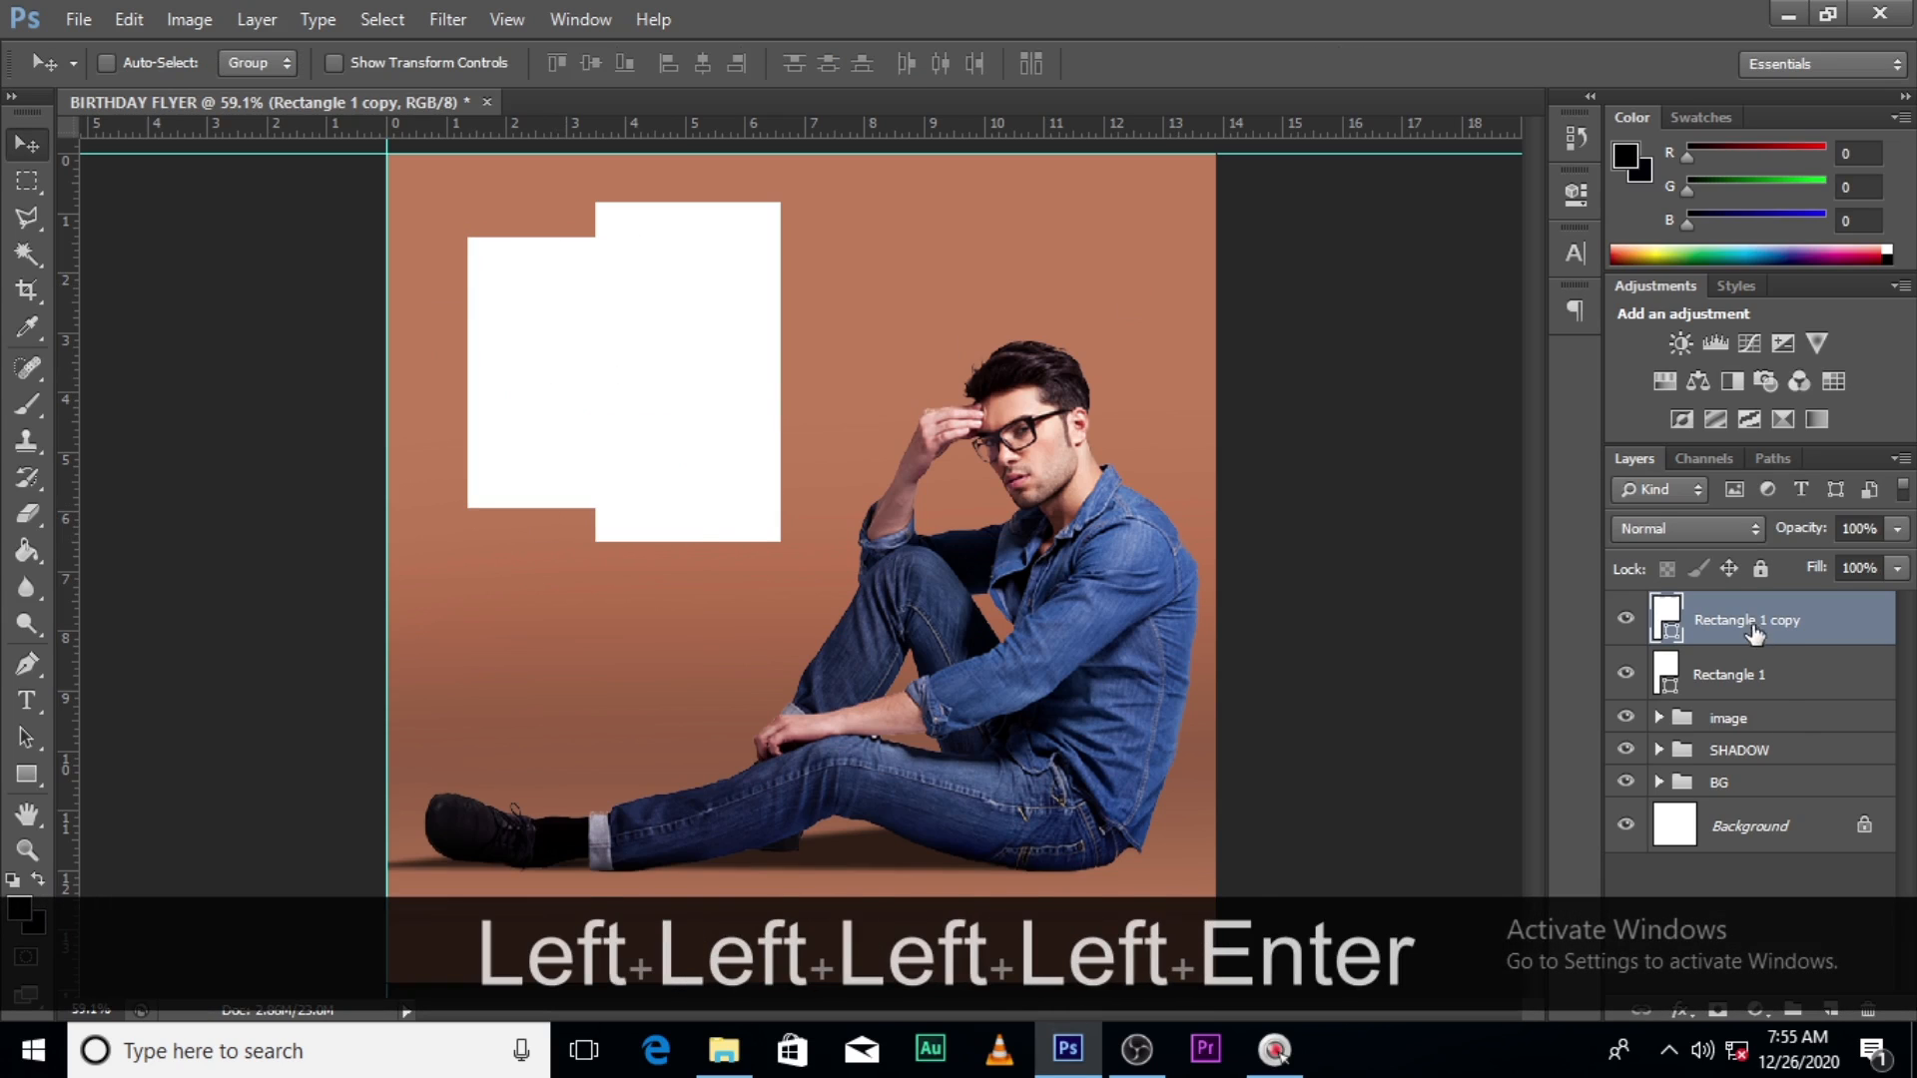
- Move the smaller copy behind Rectangle 1 and duplicate it again
left_click_drag(1756, 629, 1743, 702)
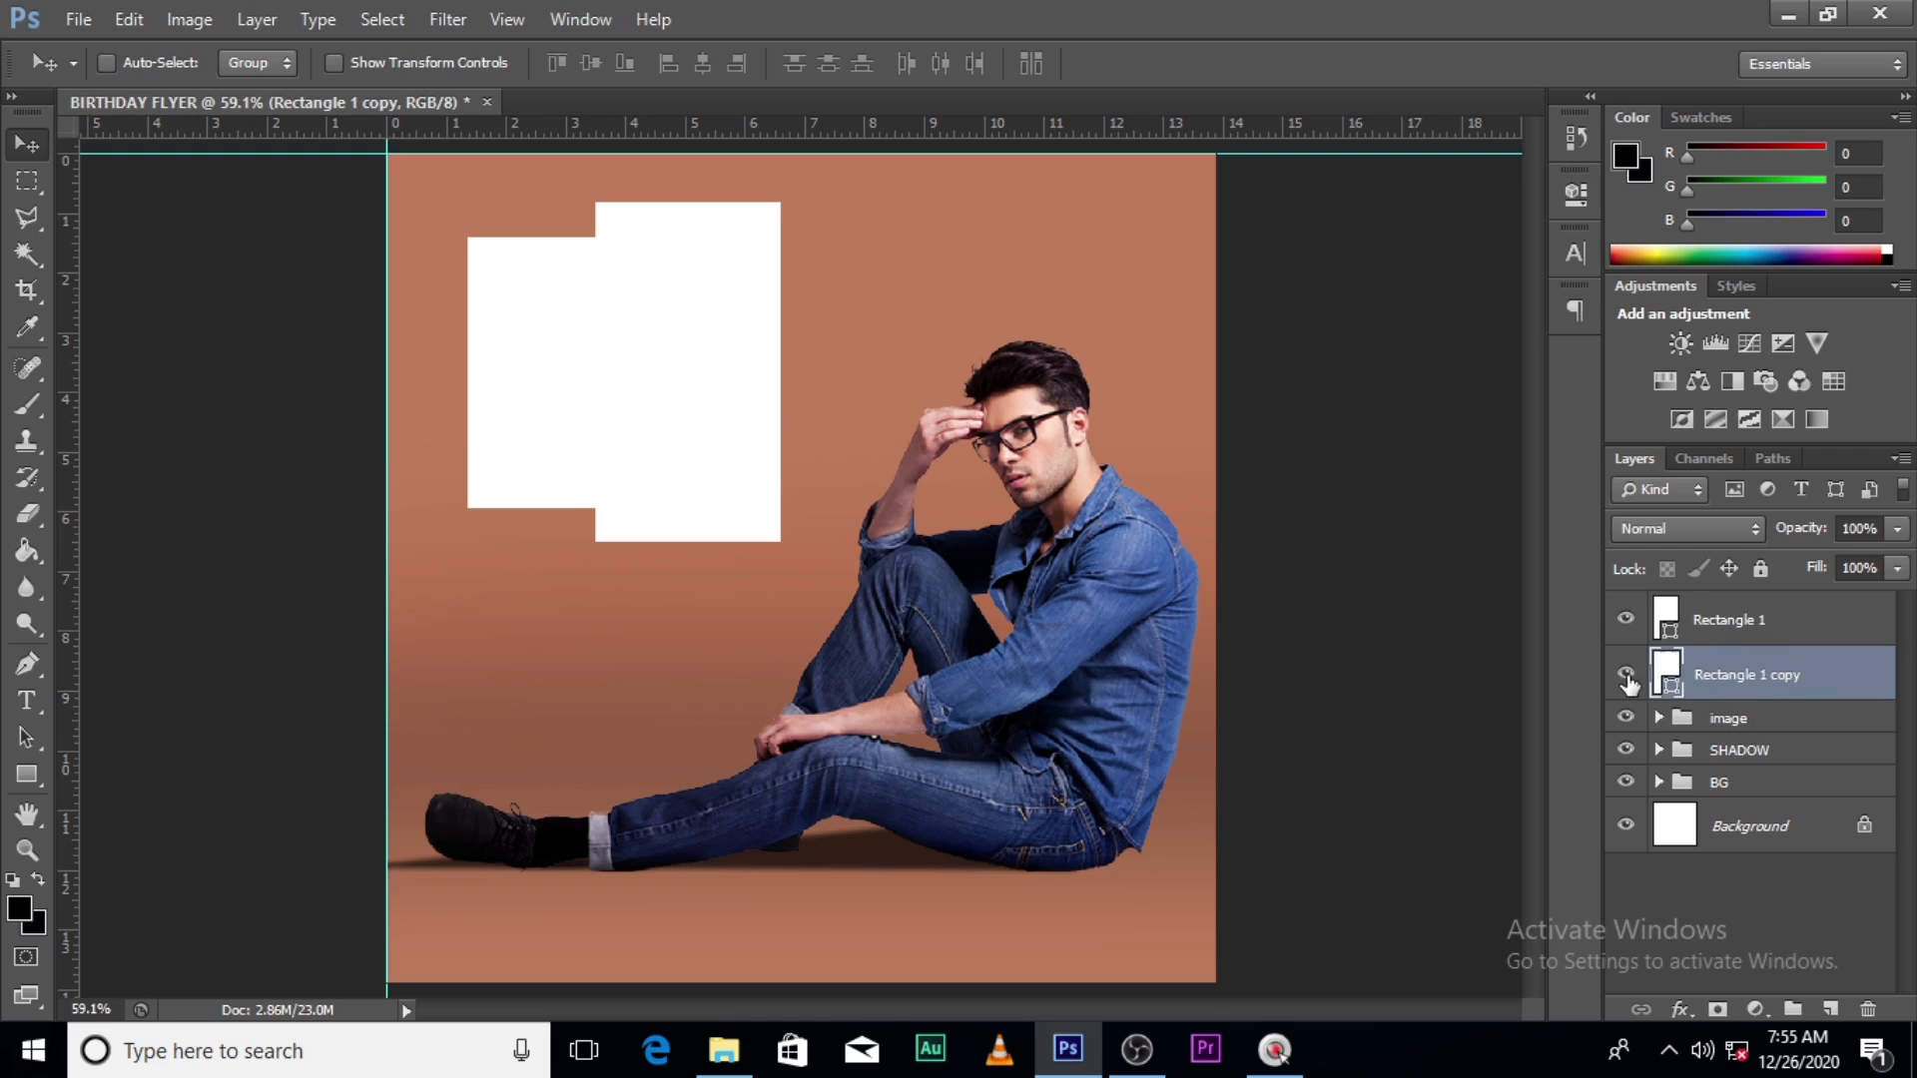
left_click(1627, 675)
left_click(1626, 675)
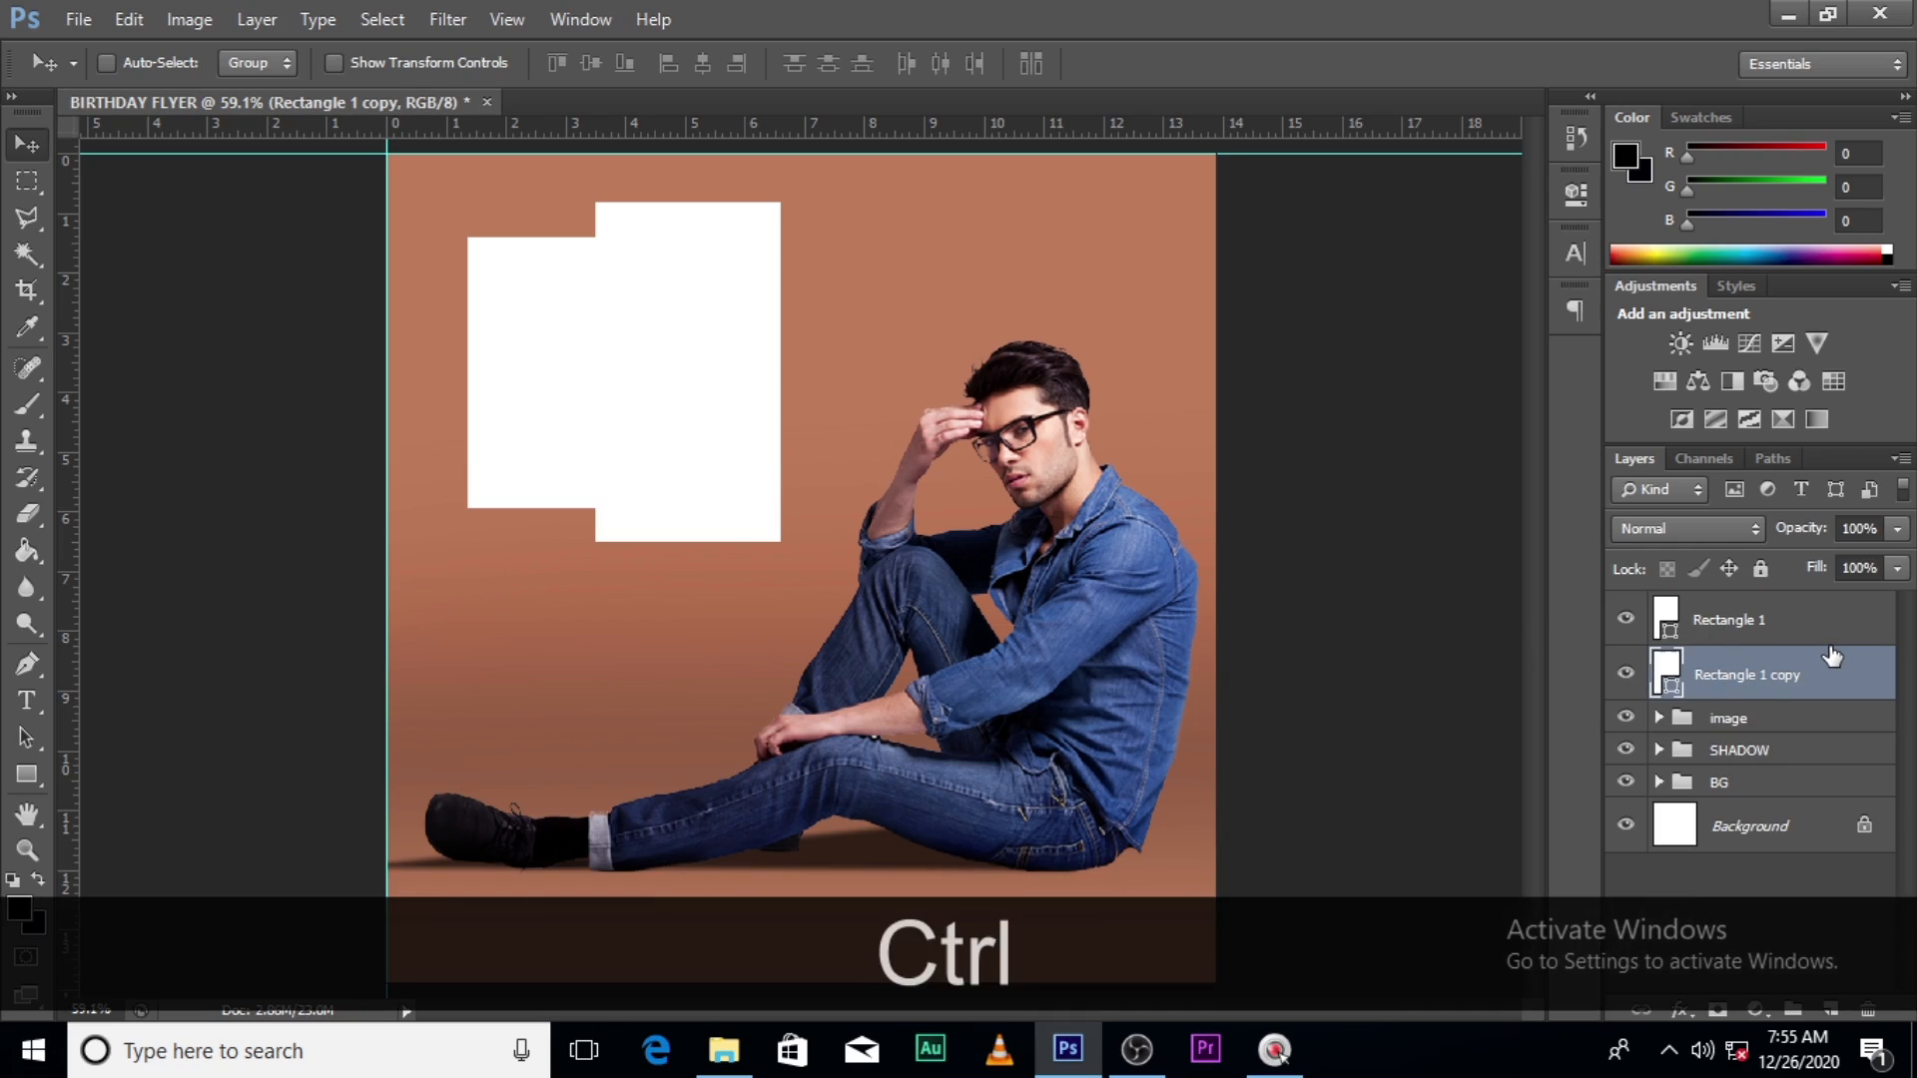
key("ctrl+j")
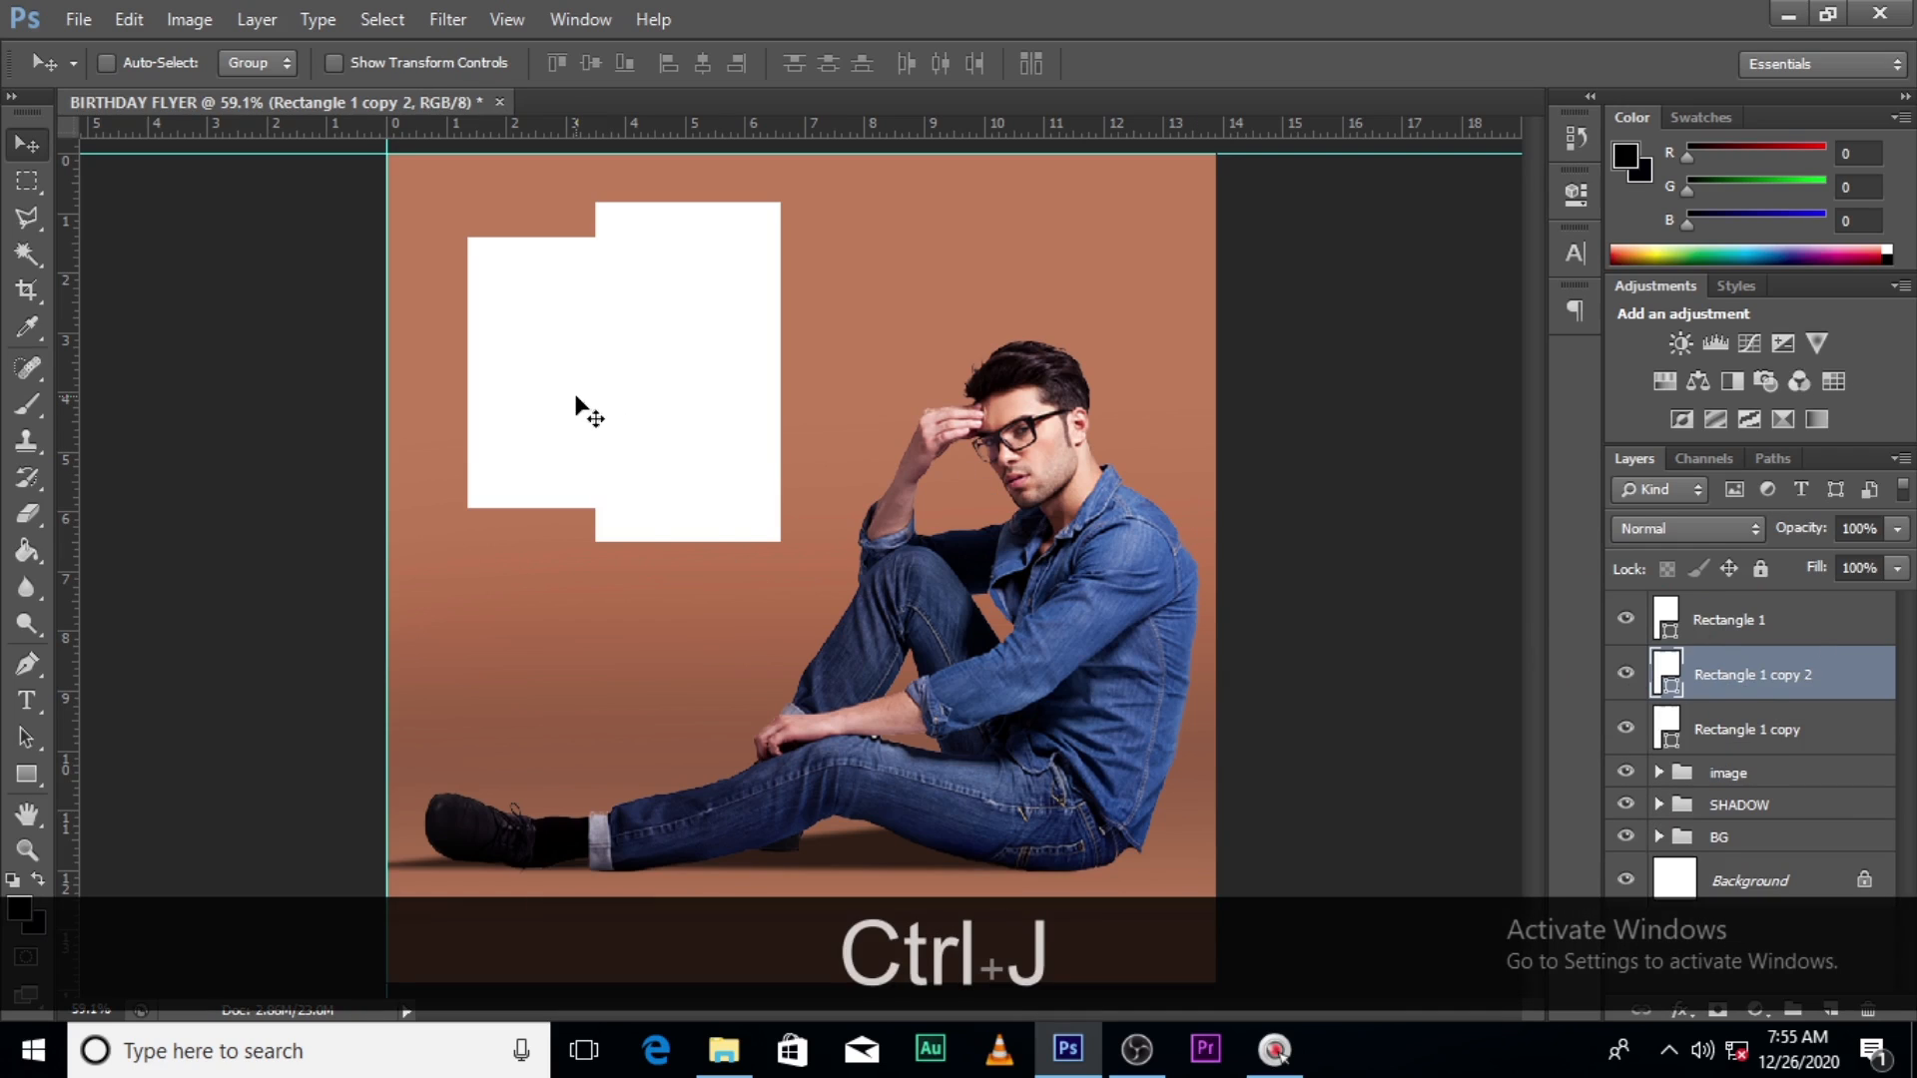
- Move Rectangle 1 copy 2 right of Rectangle 1 and shorten it evenly to about 77% height
left_click_drag(576, 397, 854, 401)
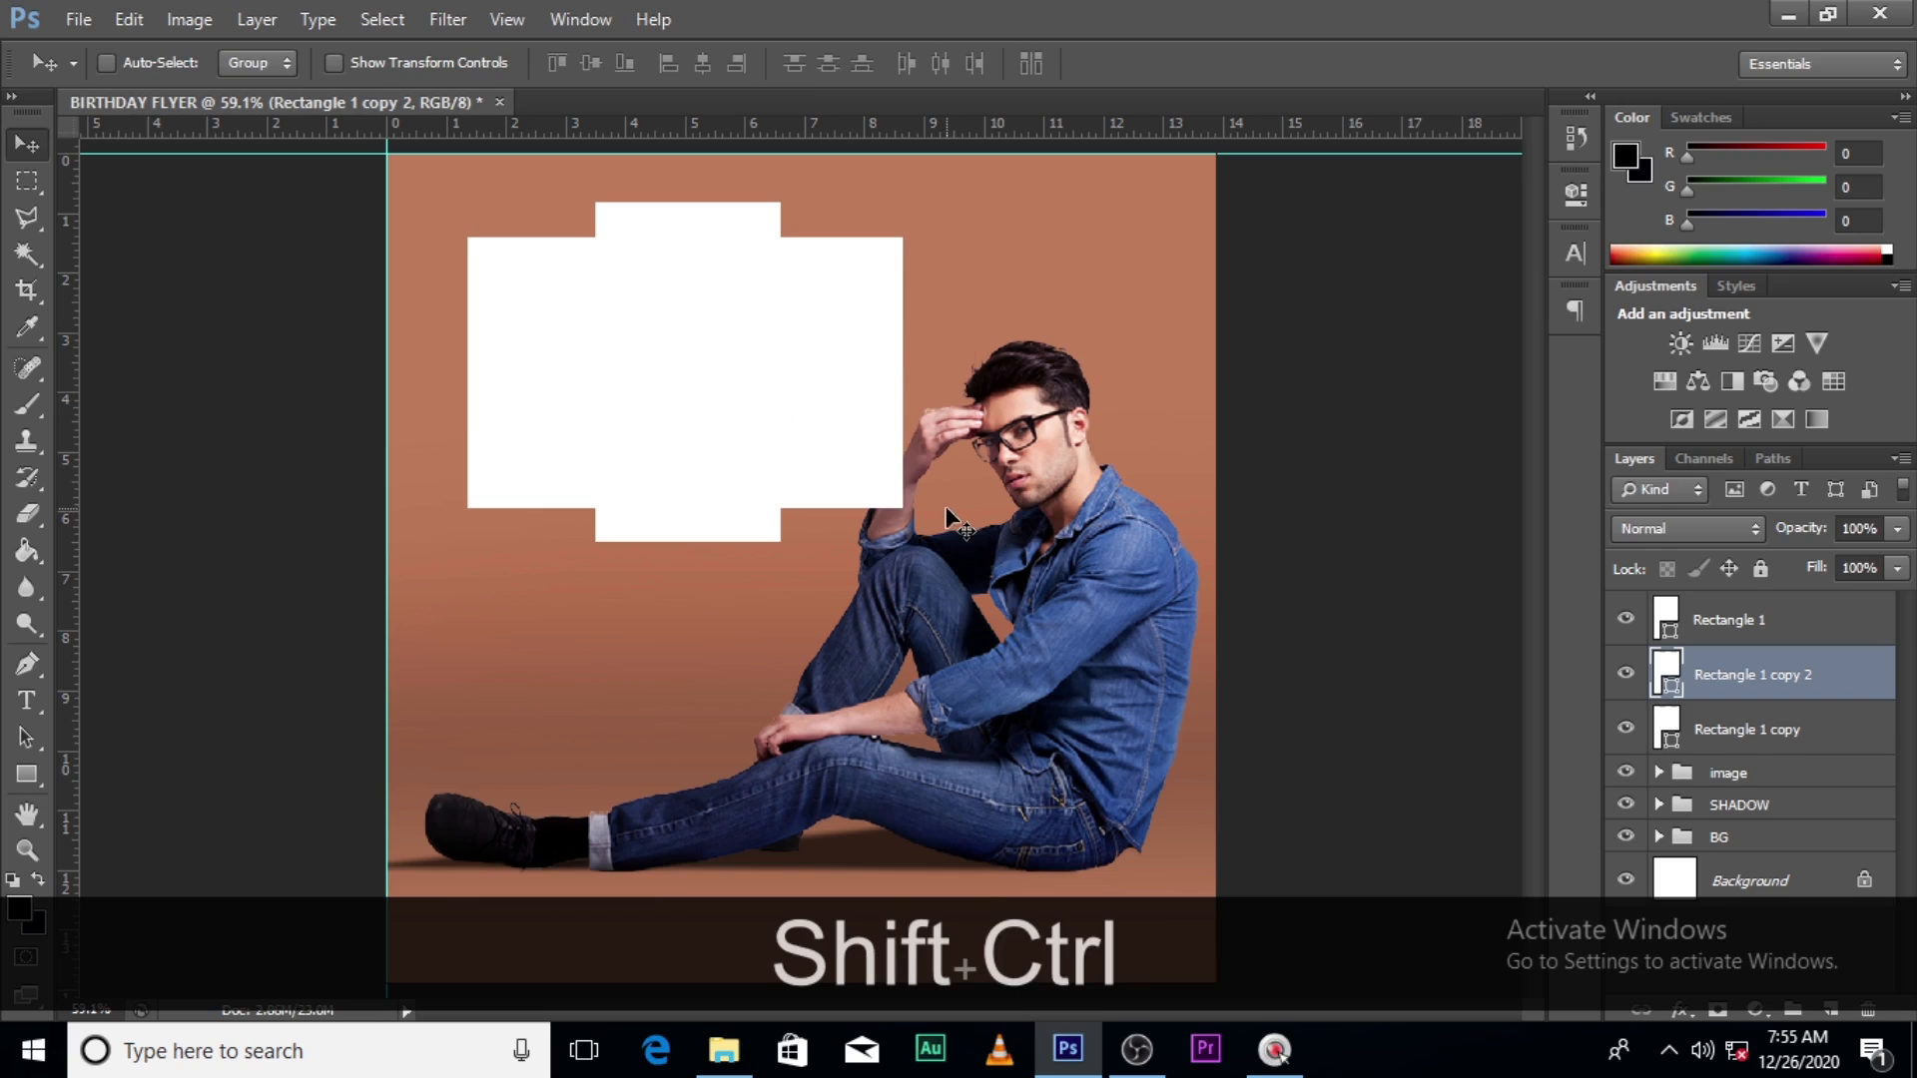
key("ctrl+shift+t")
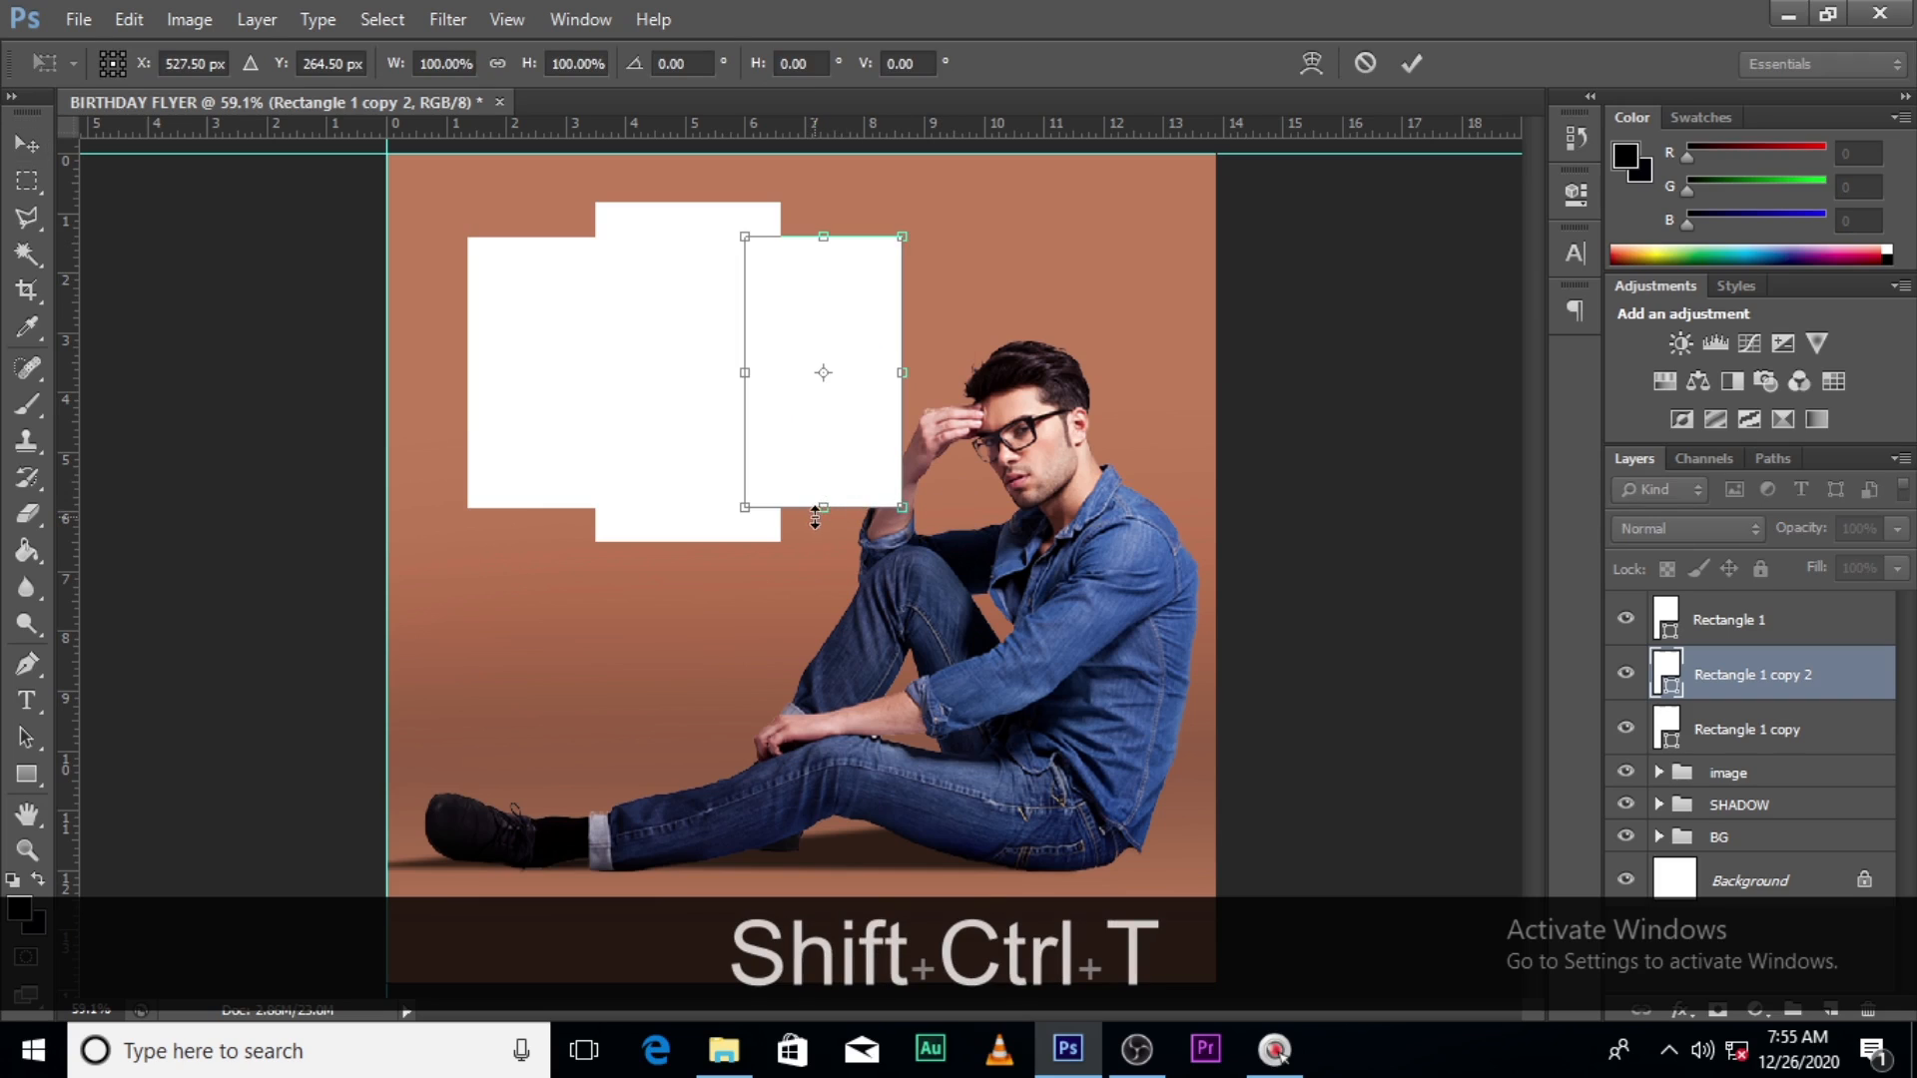
left_click_drag(823, 510, 825, 477)
key("ctrl+z")
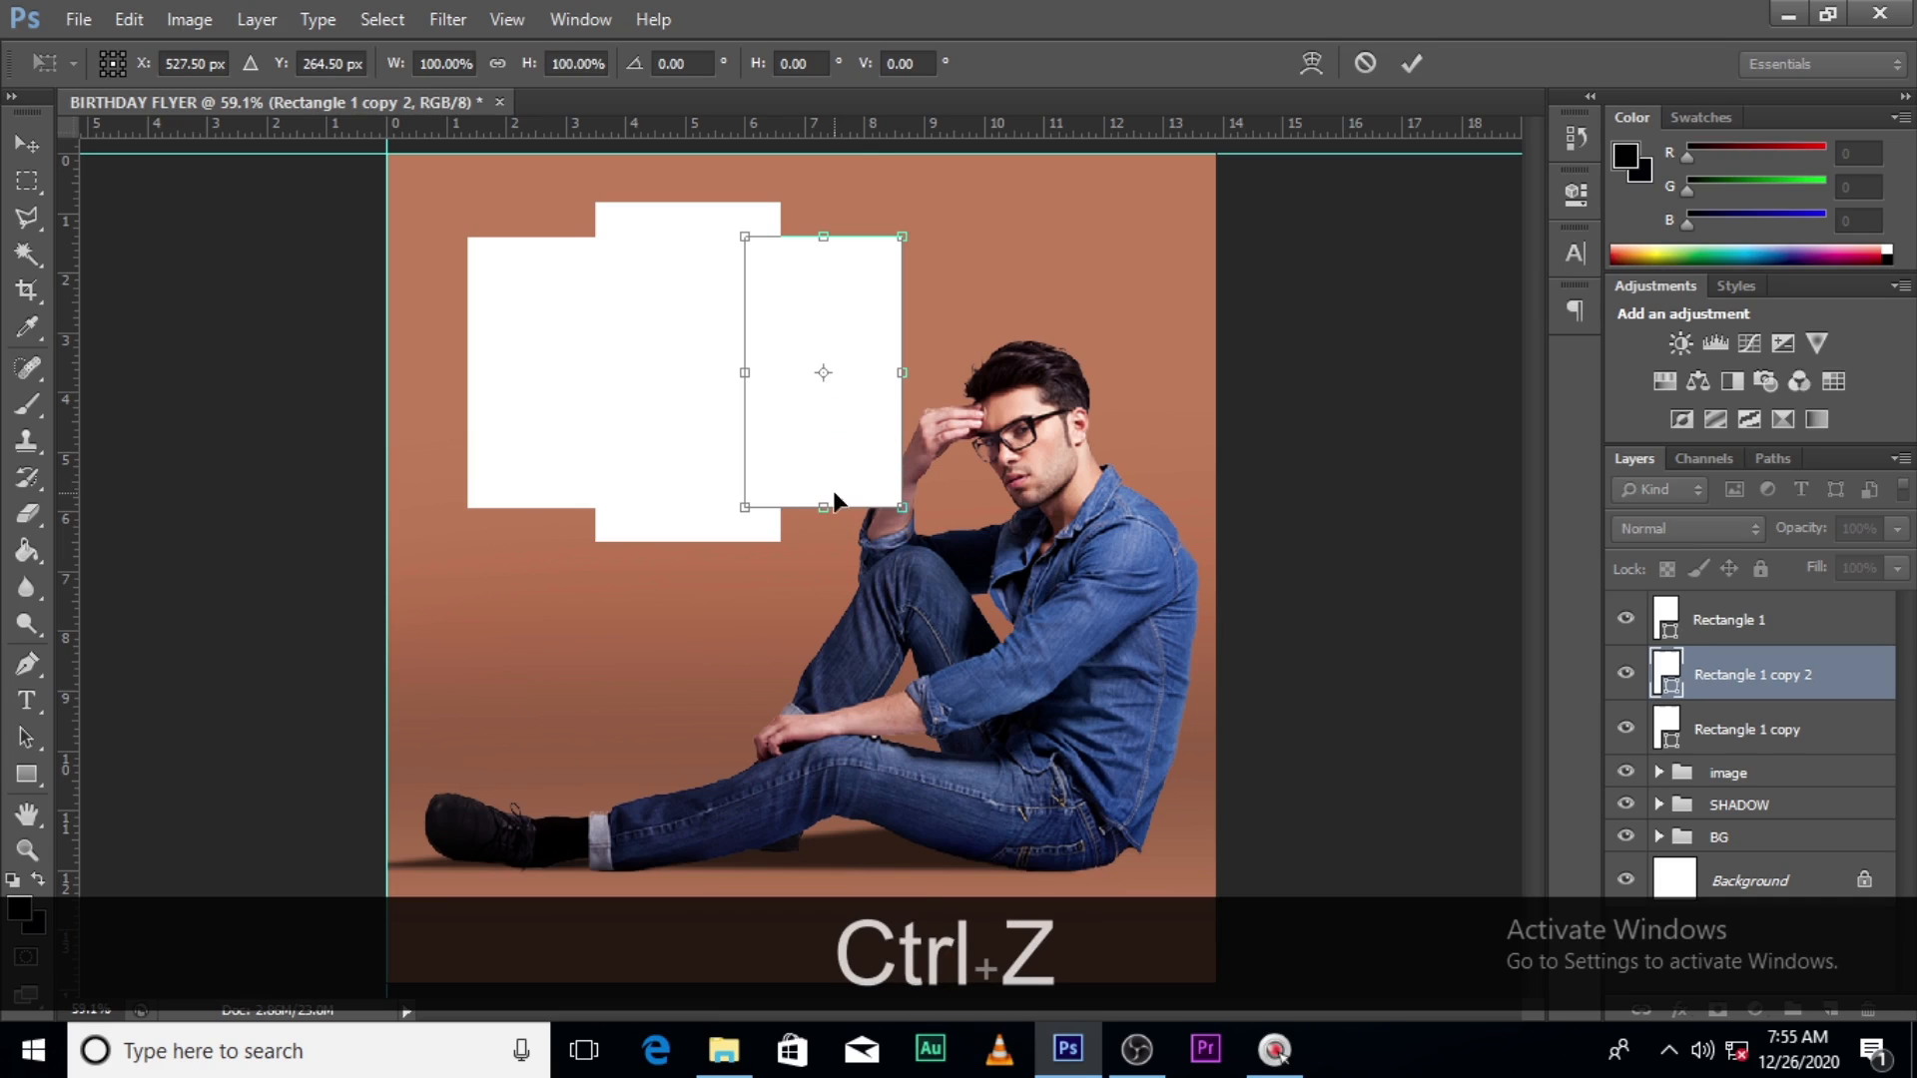
key("alt")
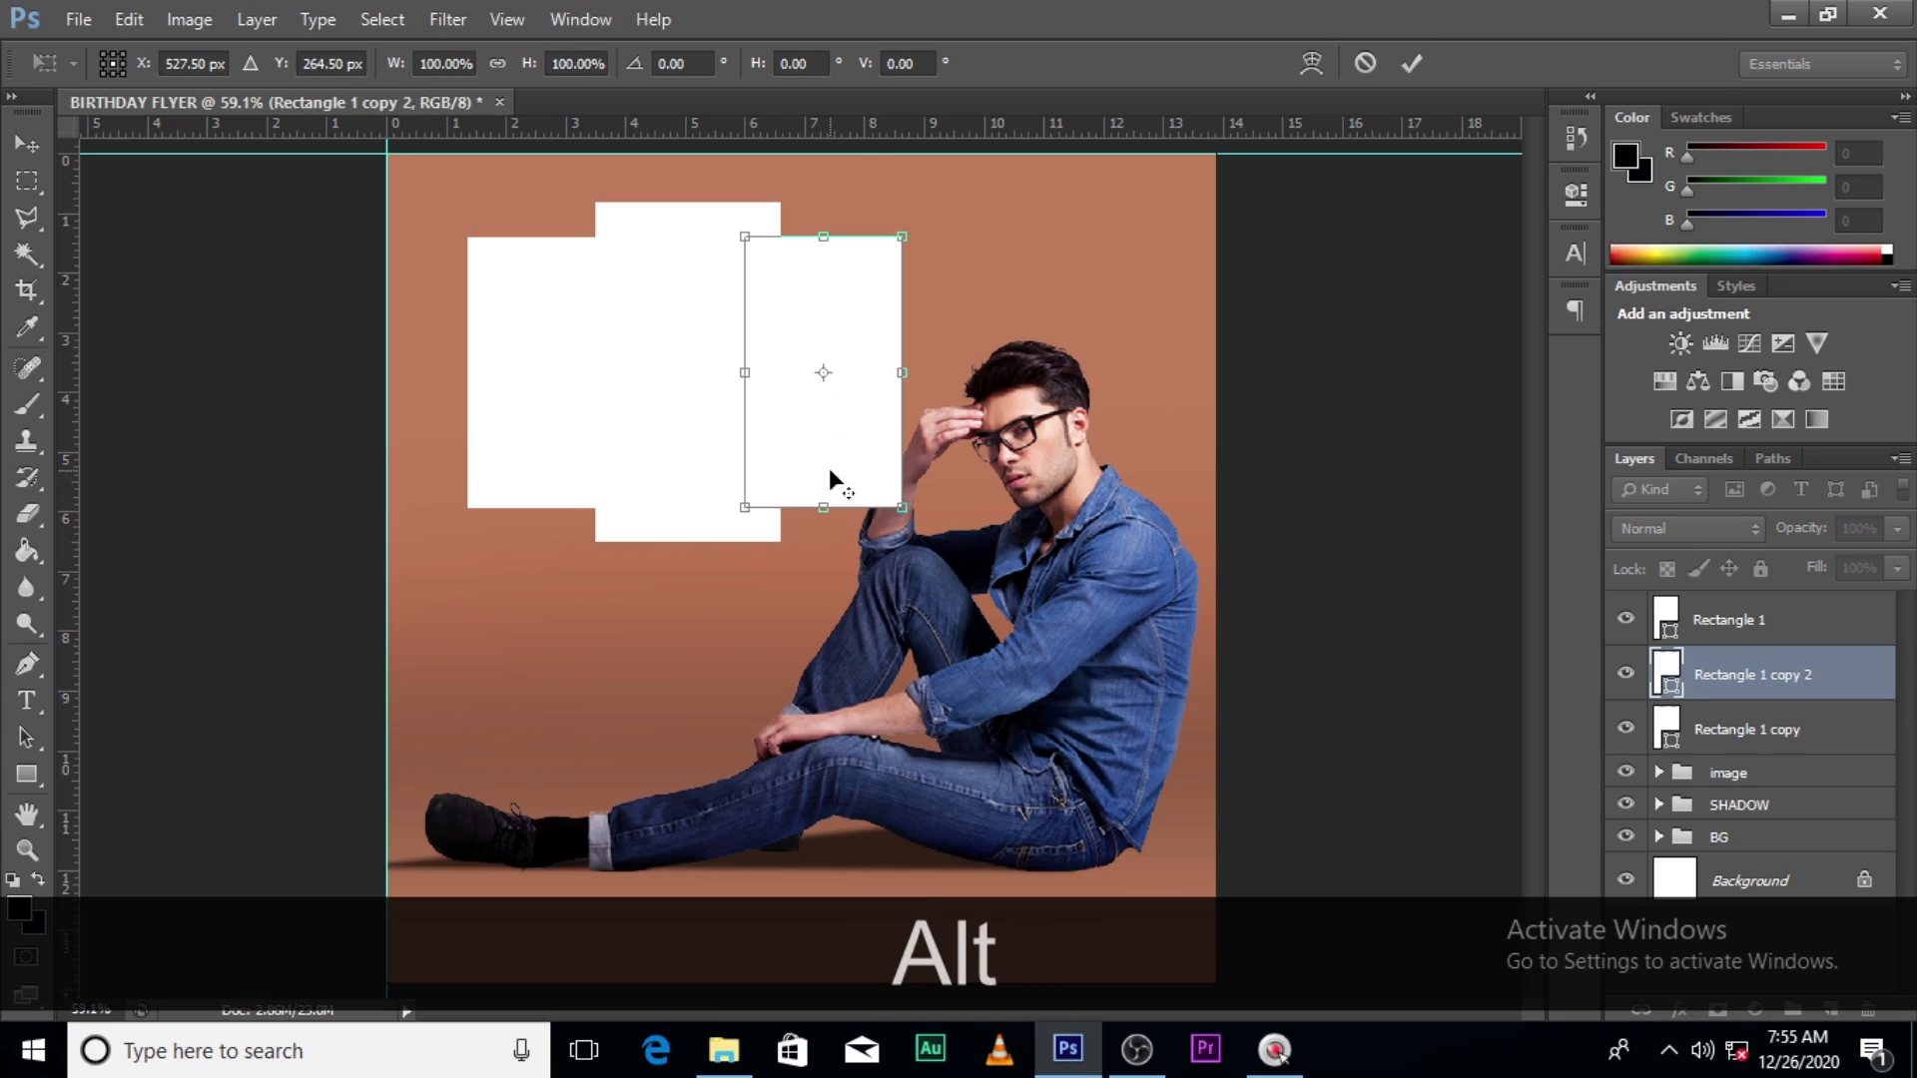
key("shift")
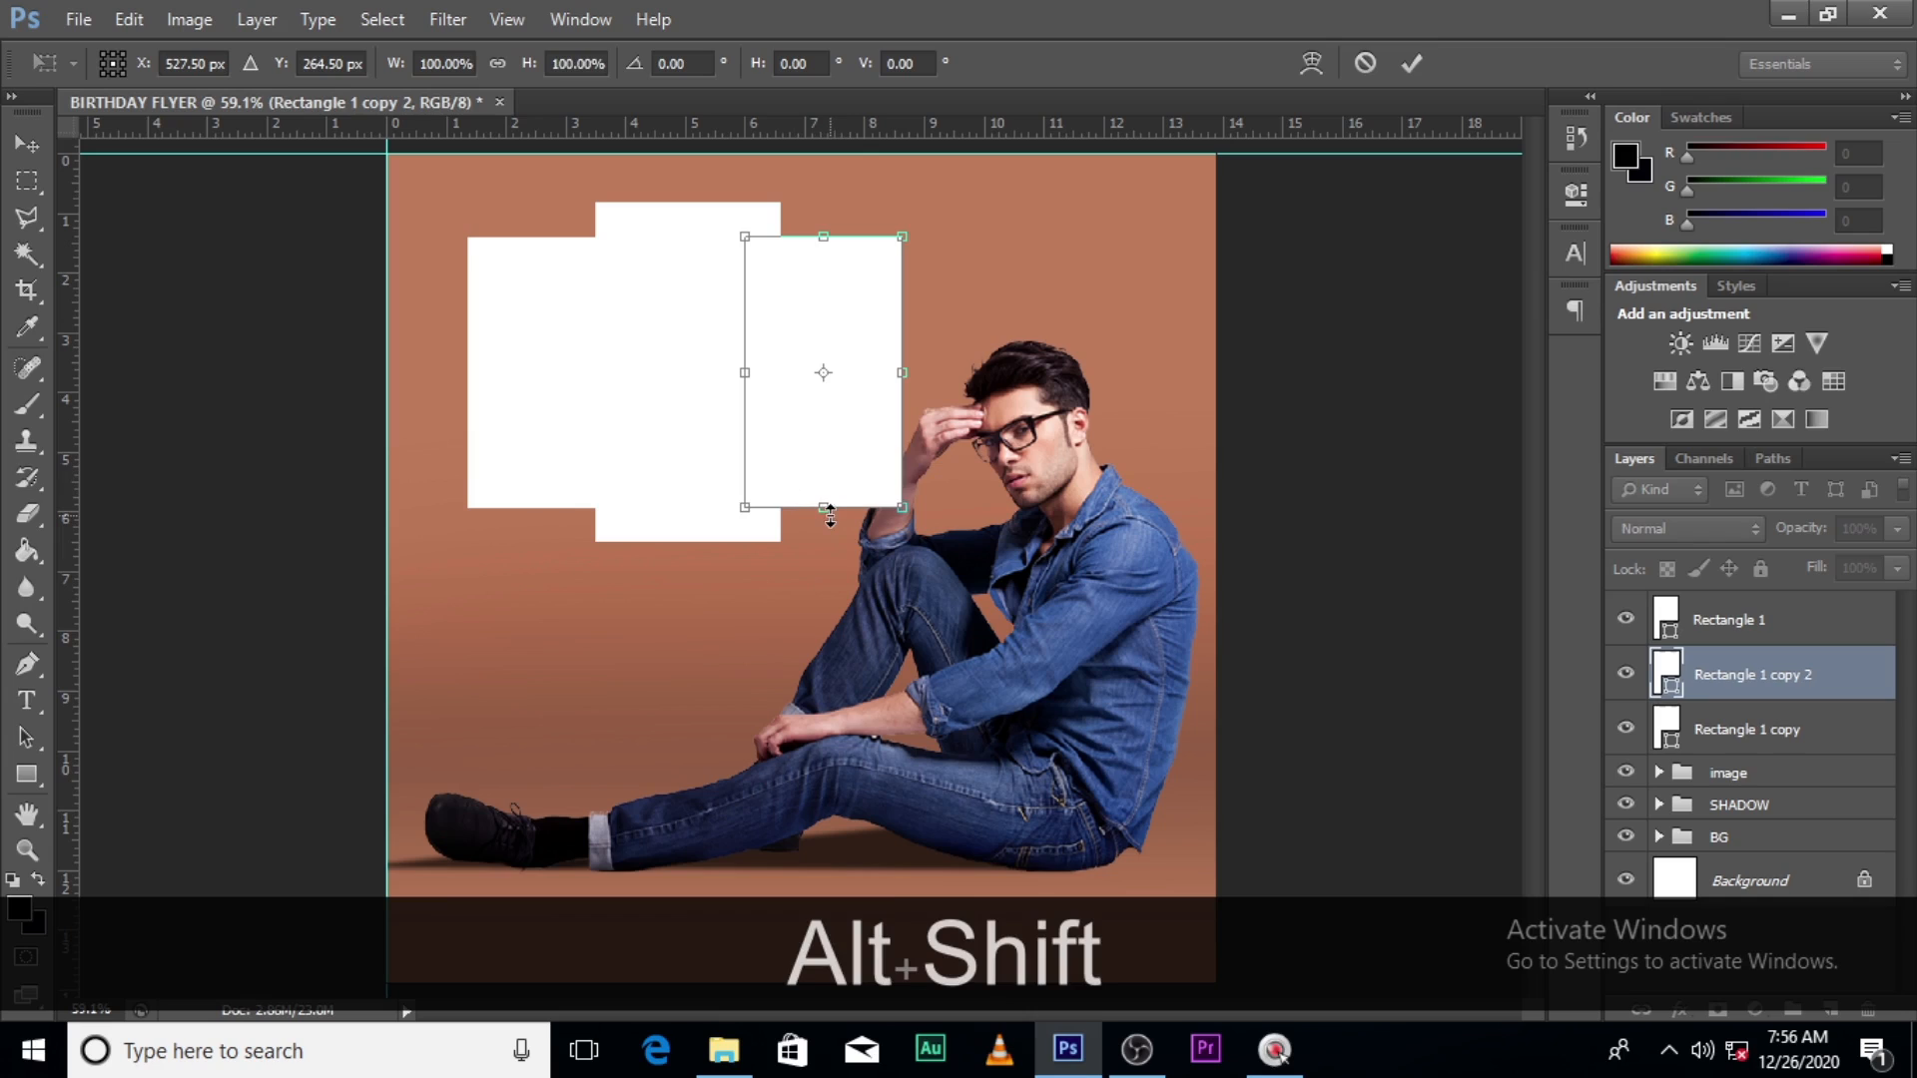
left_click_drag(830, 515, 833, 485)
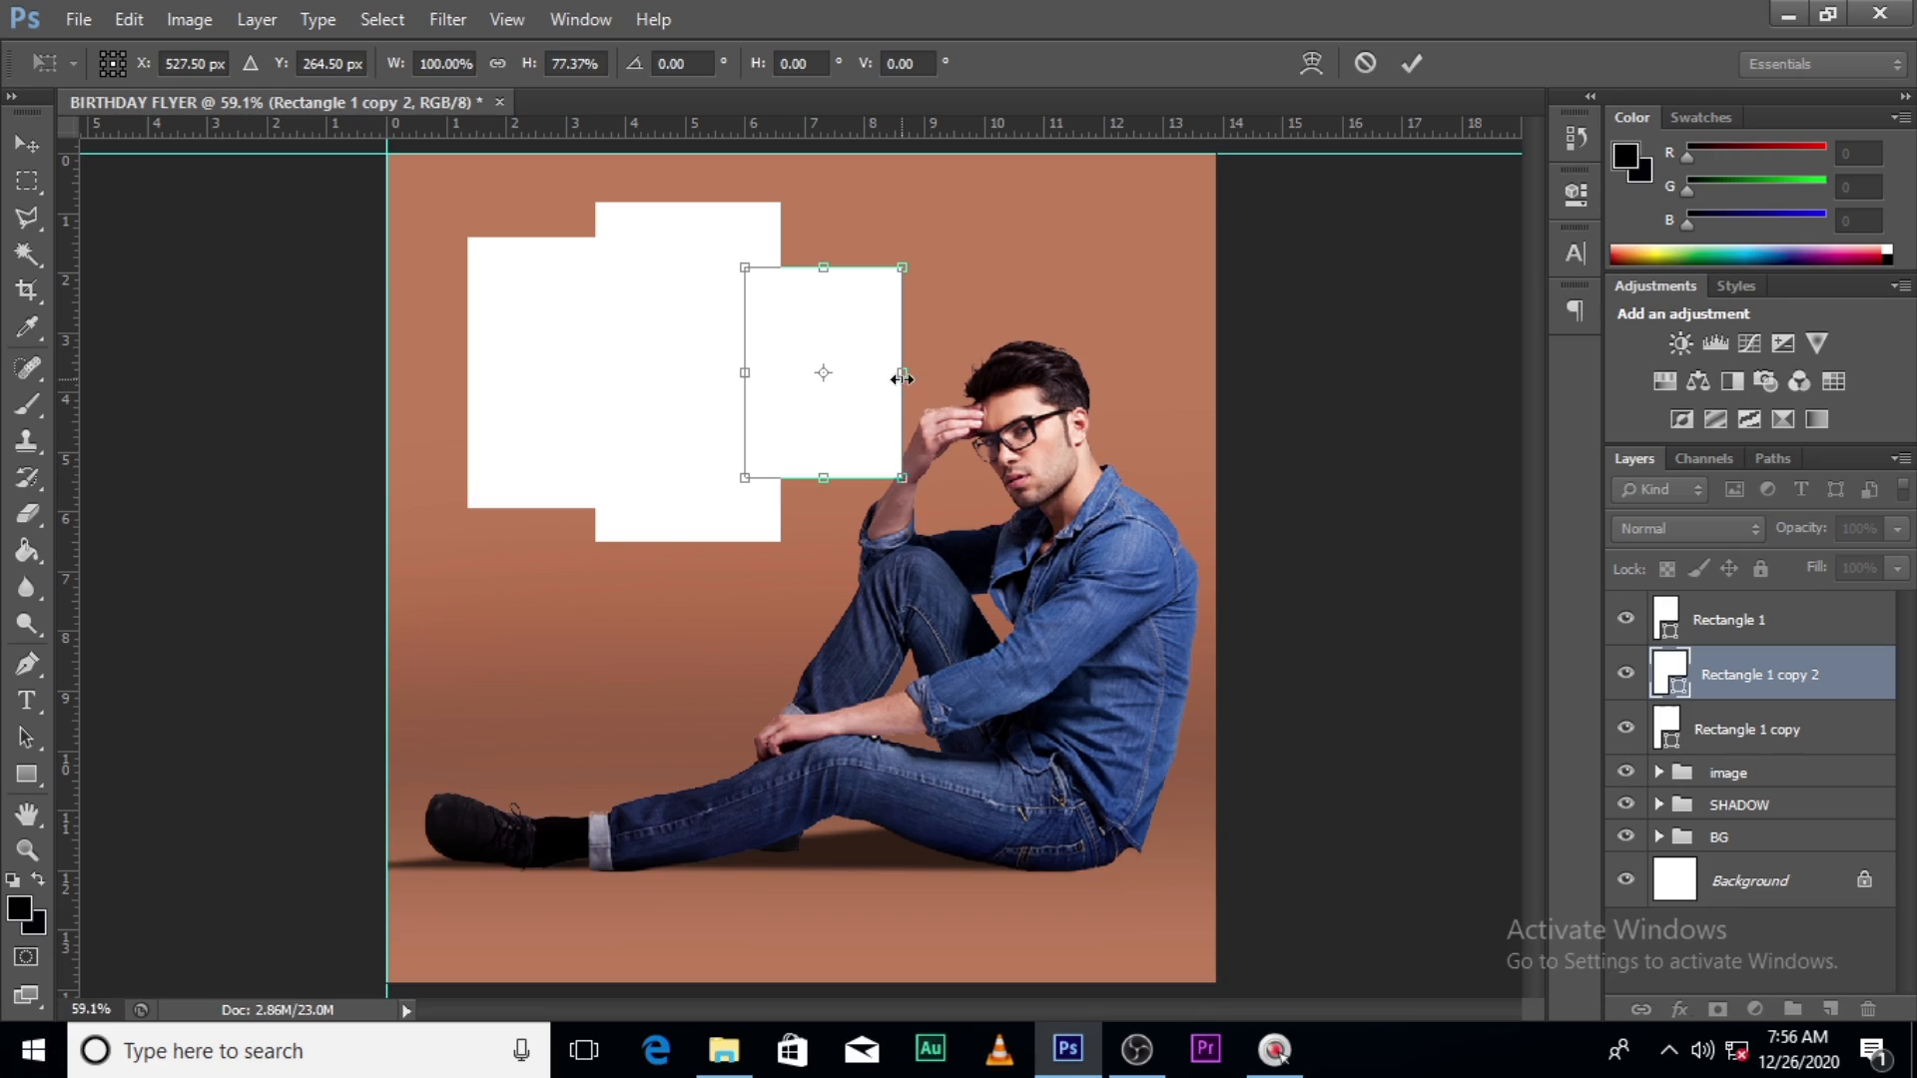
key("Left")
key("Left")
key("Left")
key("Left")
key("Left")
key("Left")
key("Left")
key("Left")
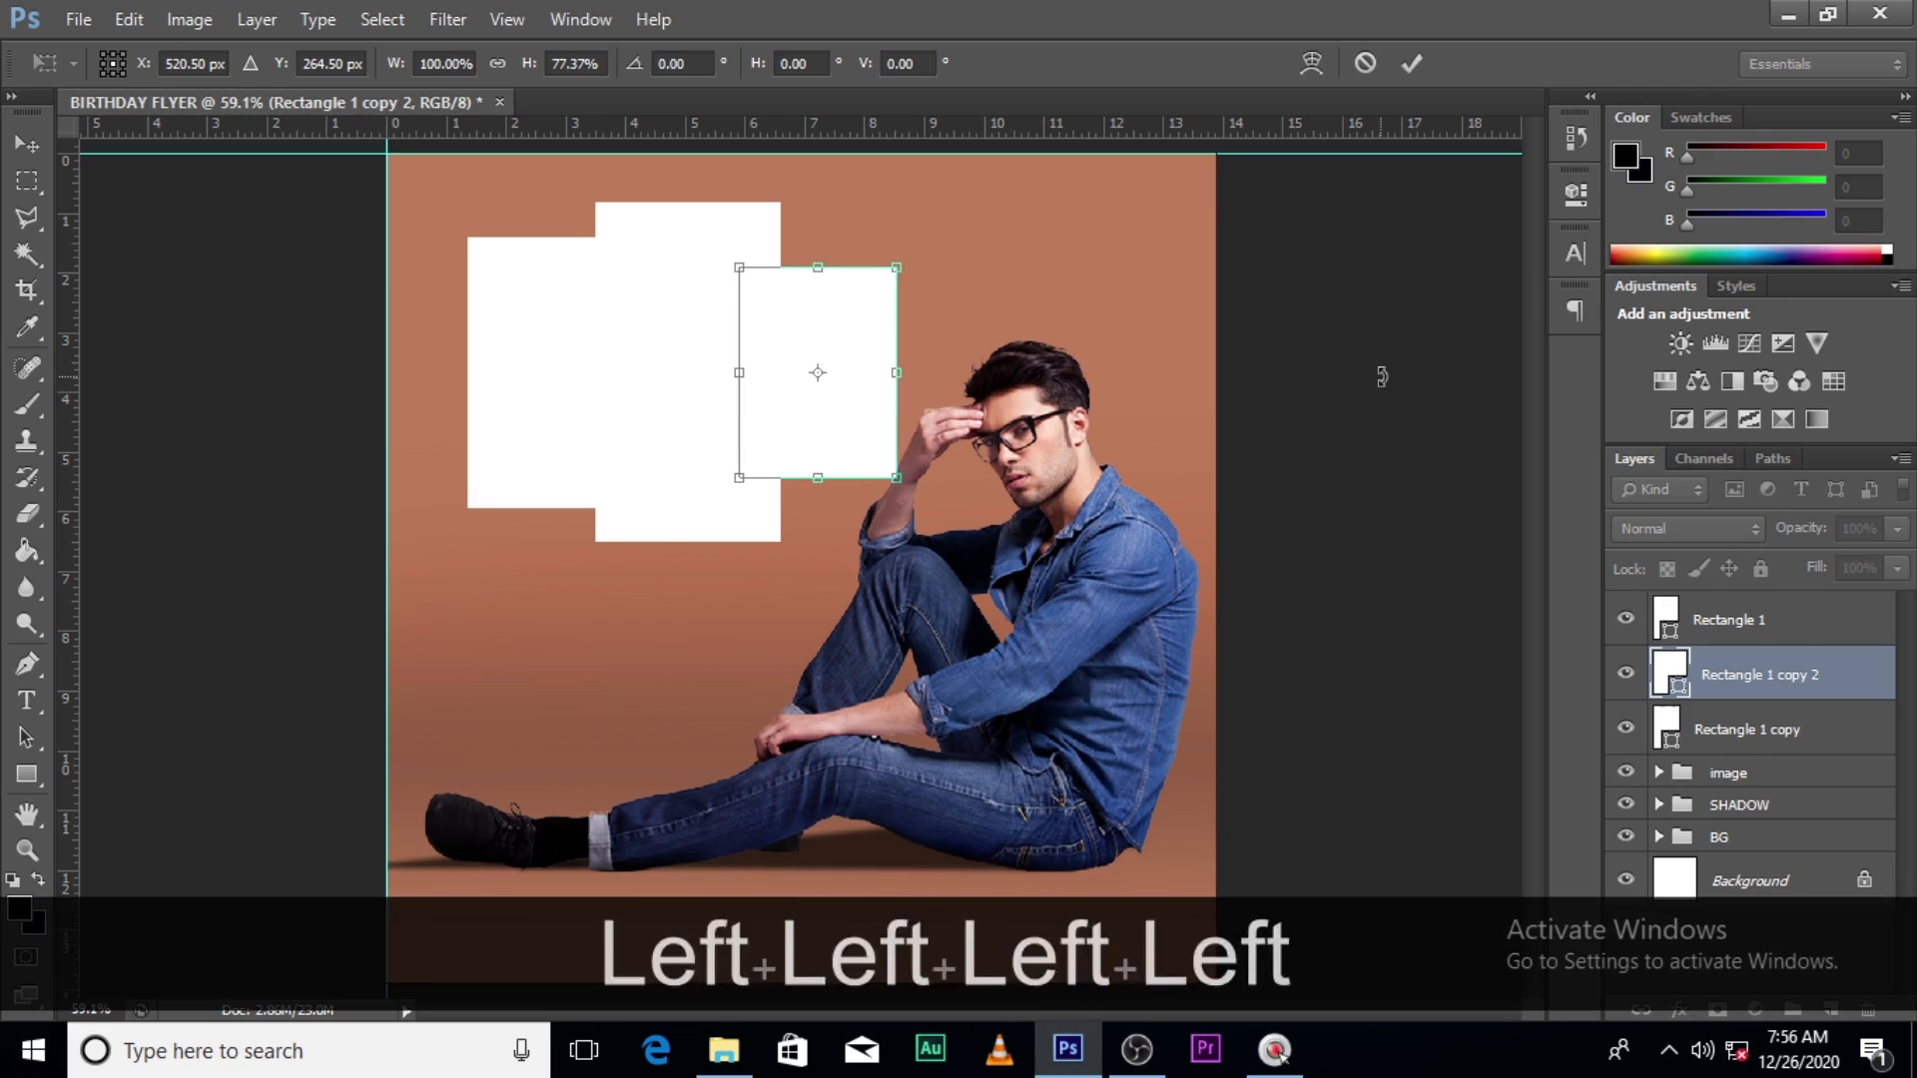
key("Return")
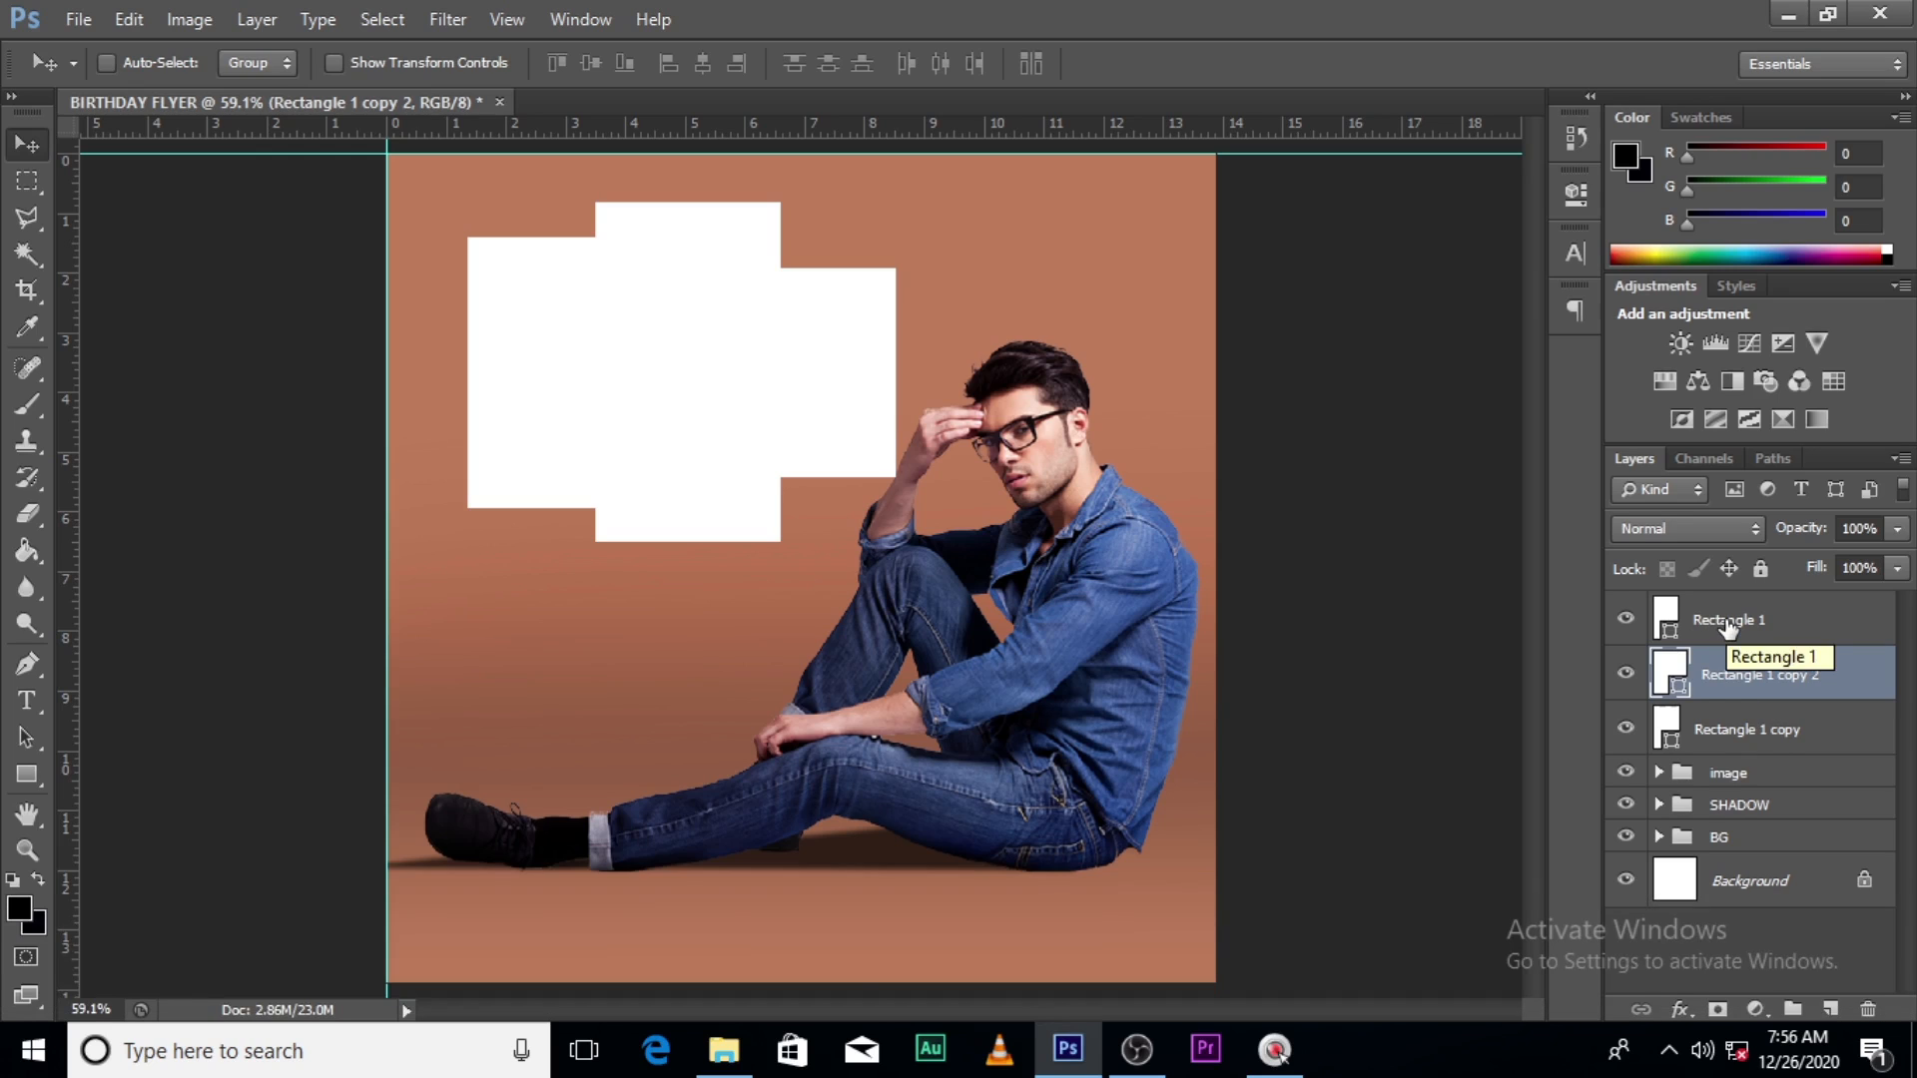
- Group the three rectangle layers as 'rectangles' and move the group below the image group
left_click(1728, 621)
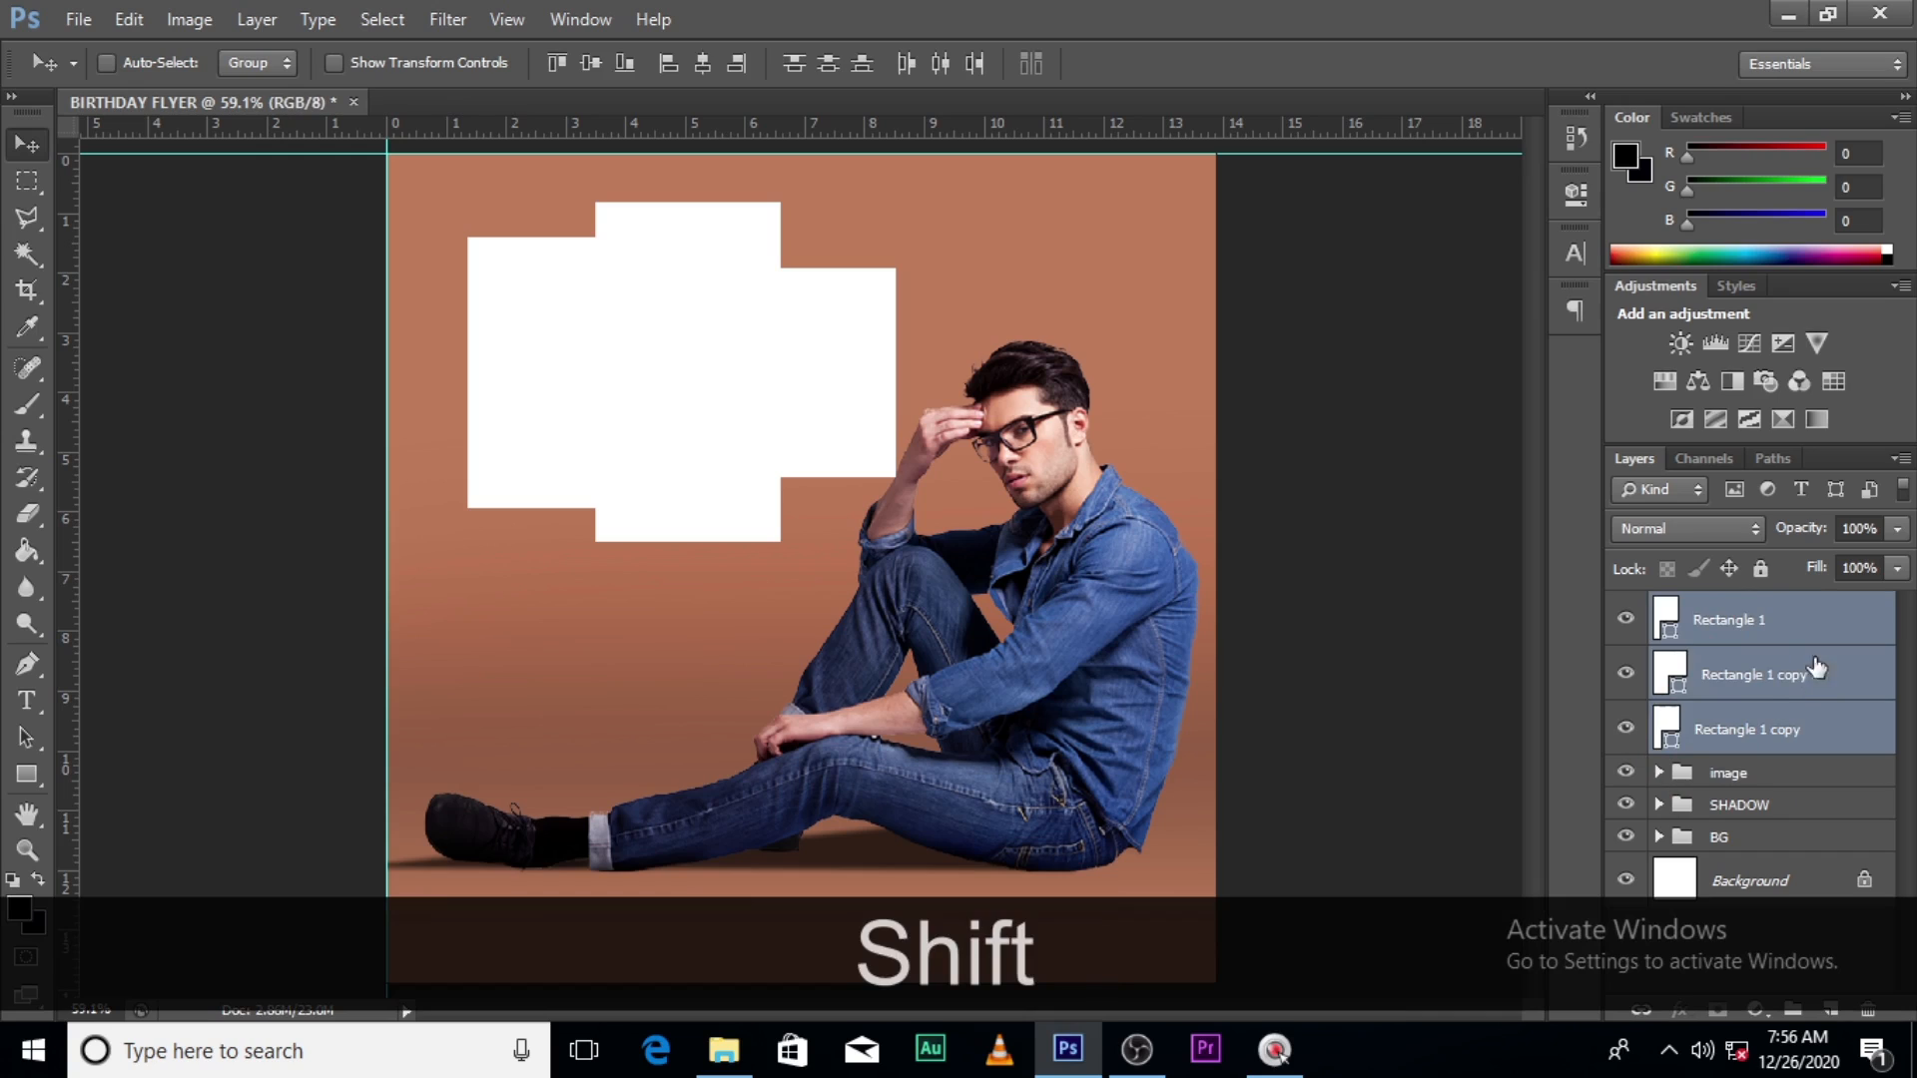
key("ctrl+g")
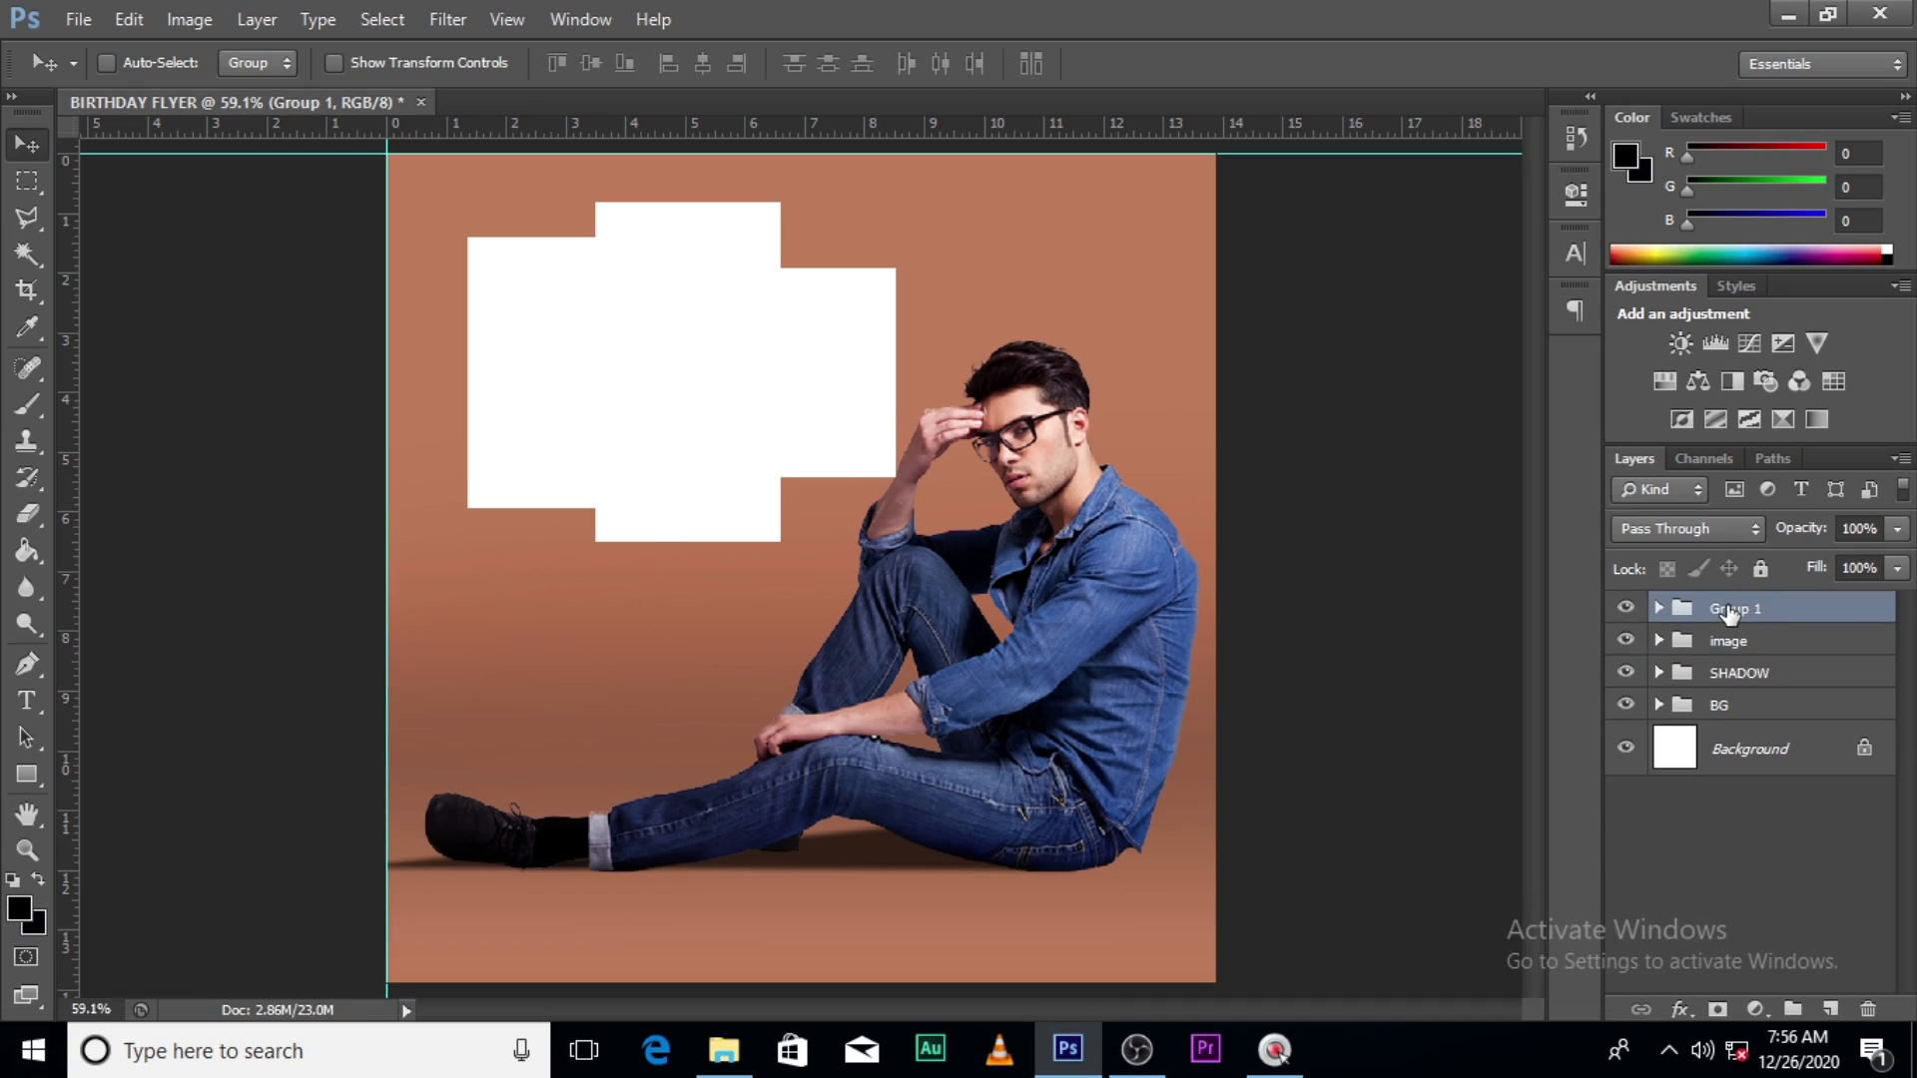
double_click(1731, 606)
type("recta")
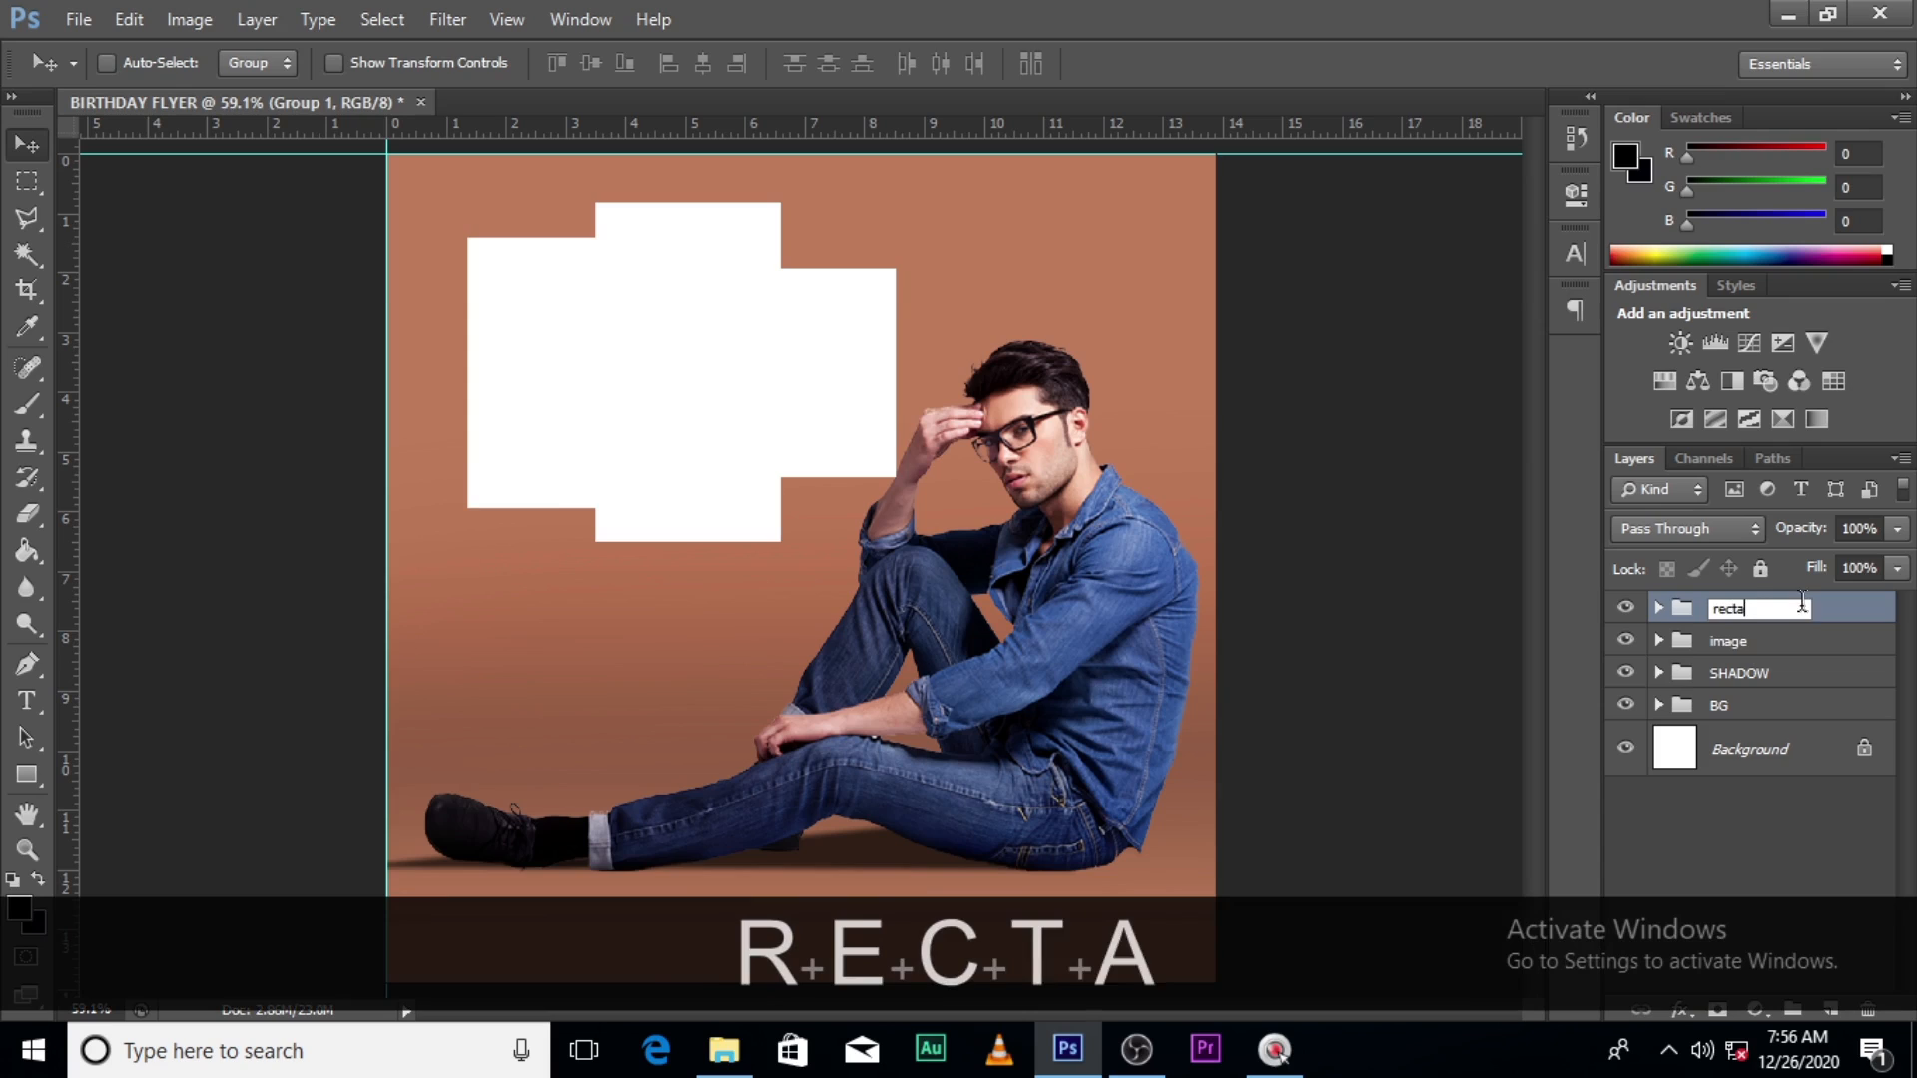
type("ngles")
key("Return")
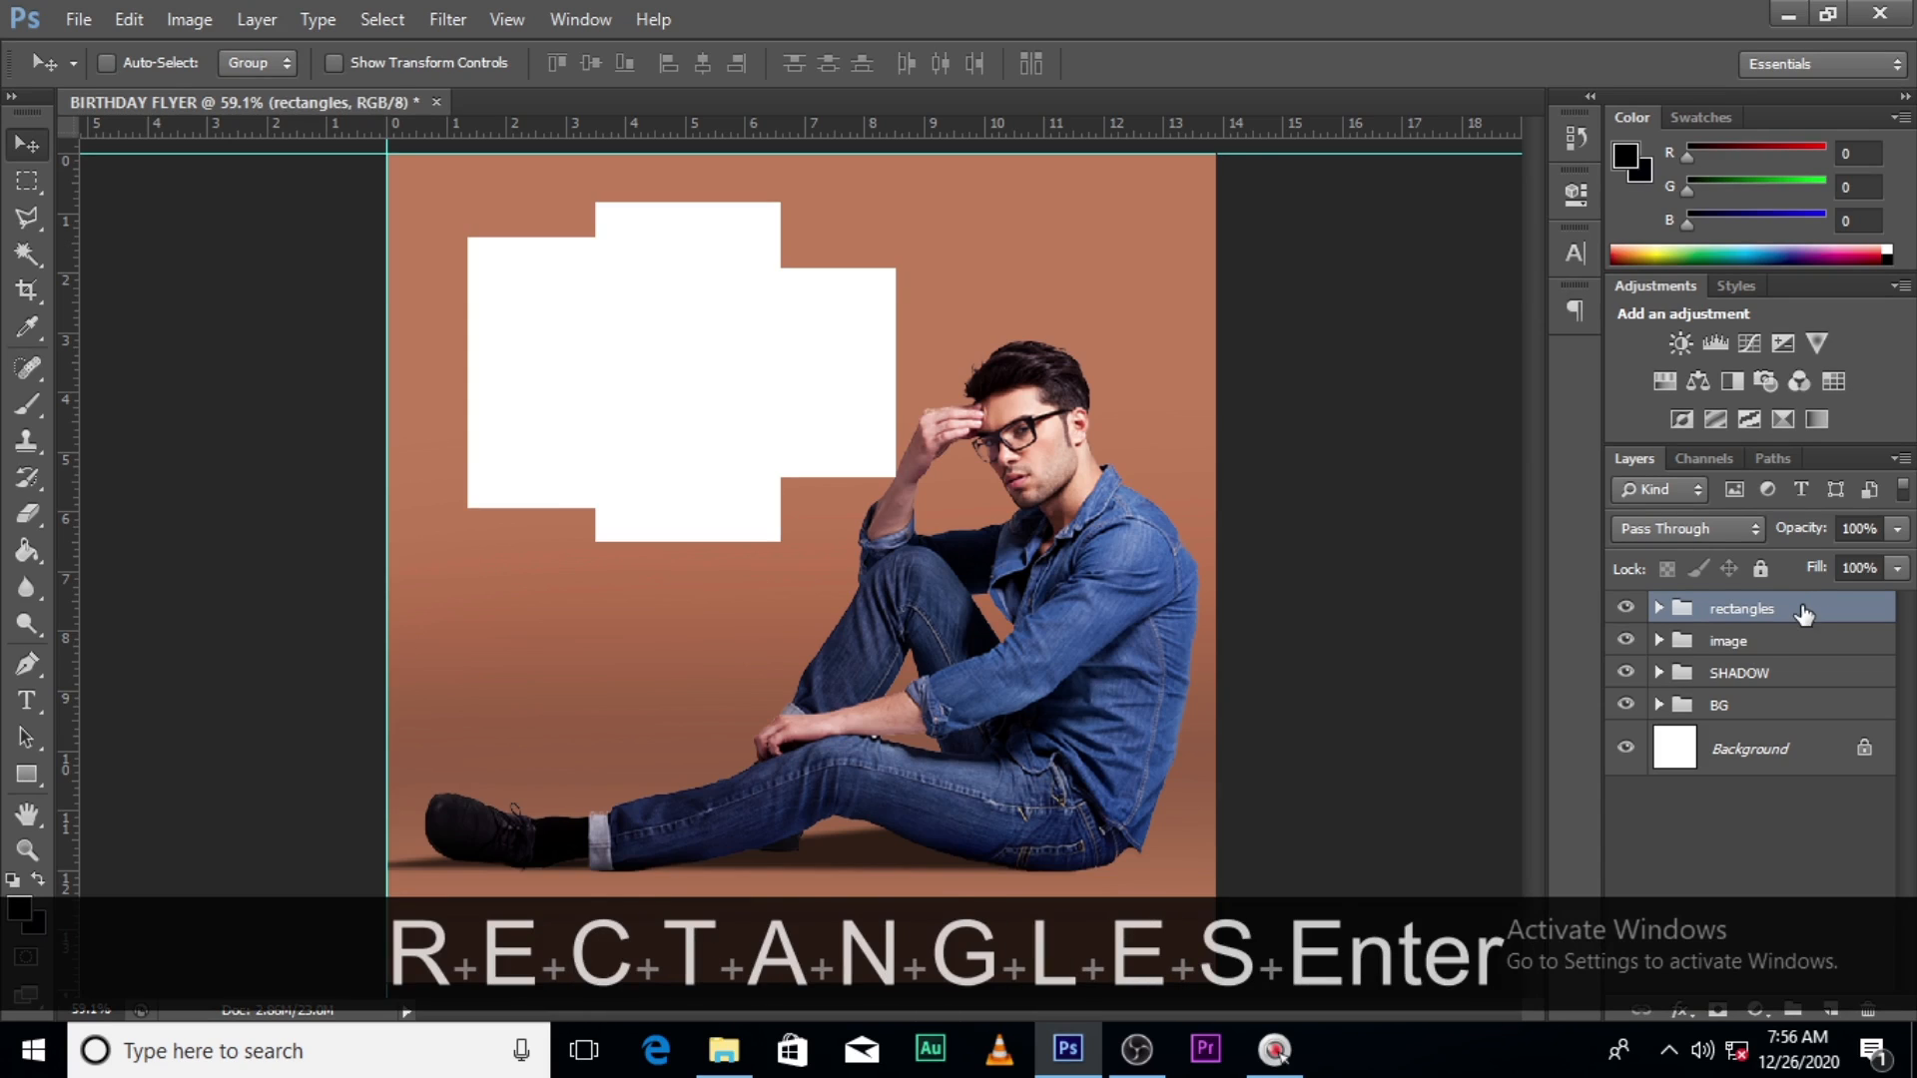
left_click(1630, 613)
left_click(1629, 613)
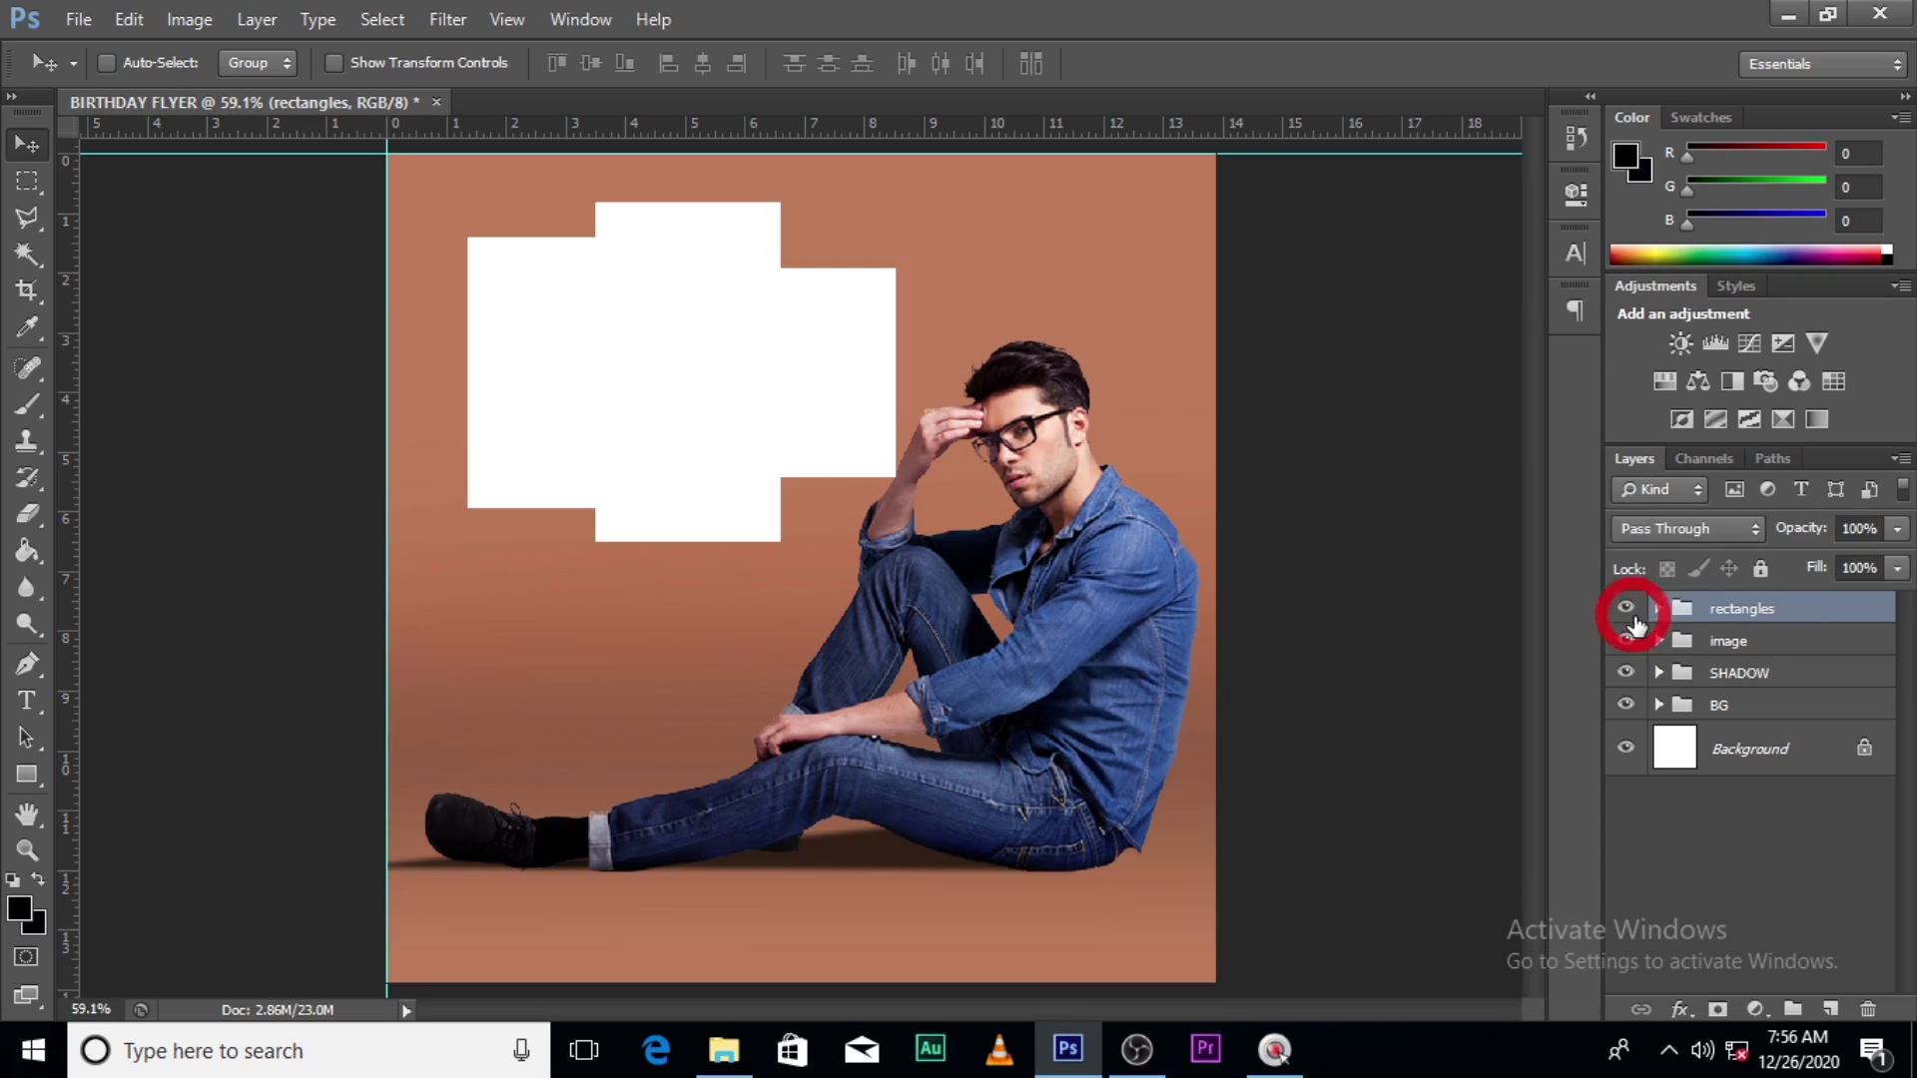
left_click_drag(1742, 615, 1750, 661)
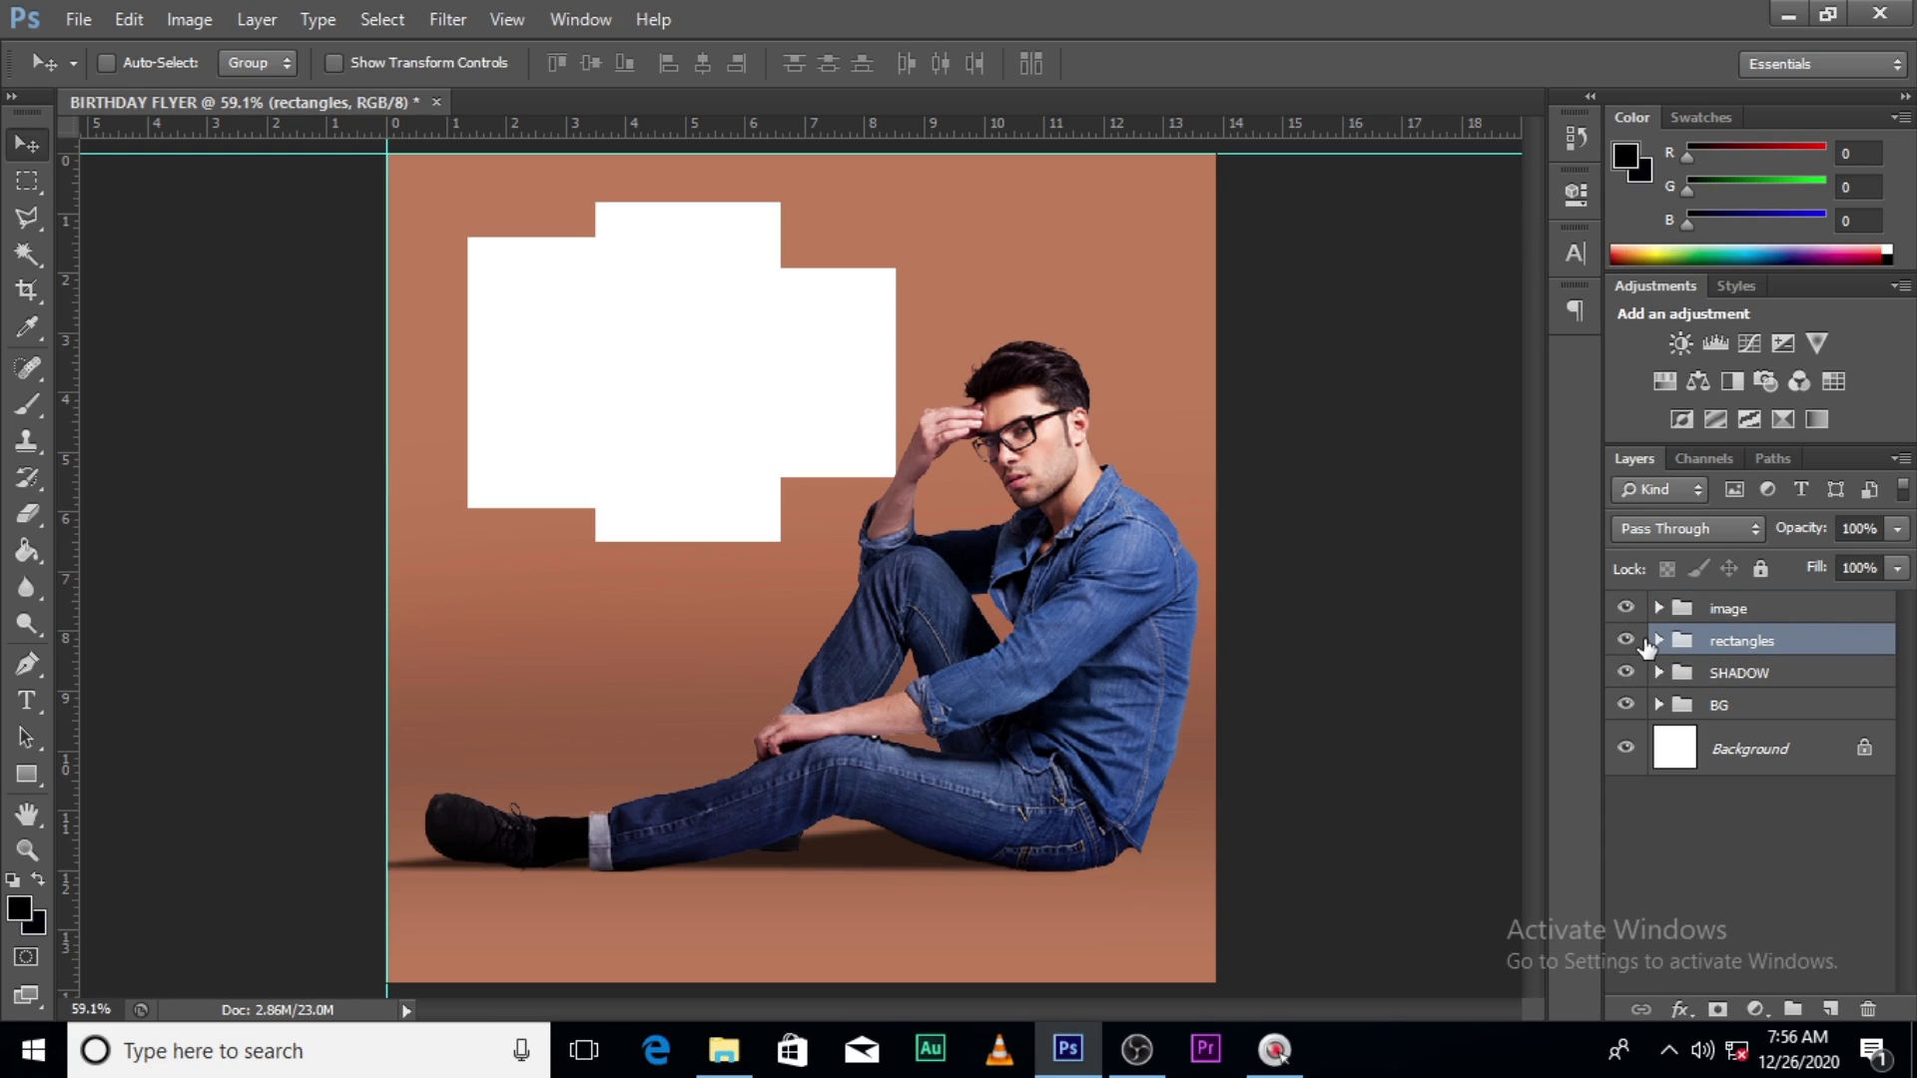
- Scale the rectangles group up to about 107% around its centre
key("ctrl+t")
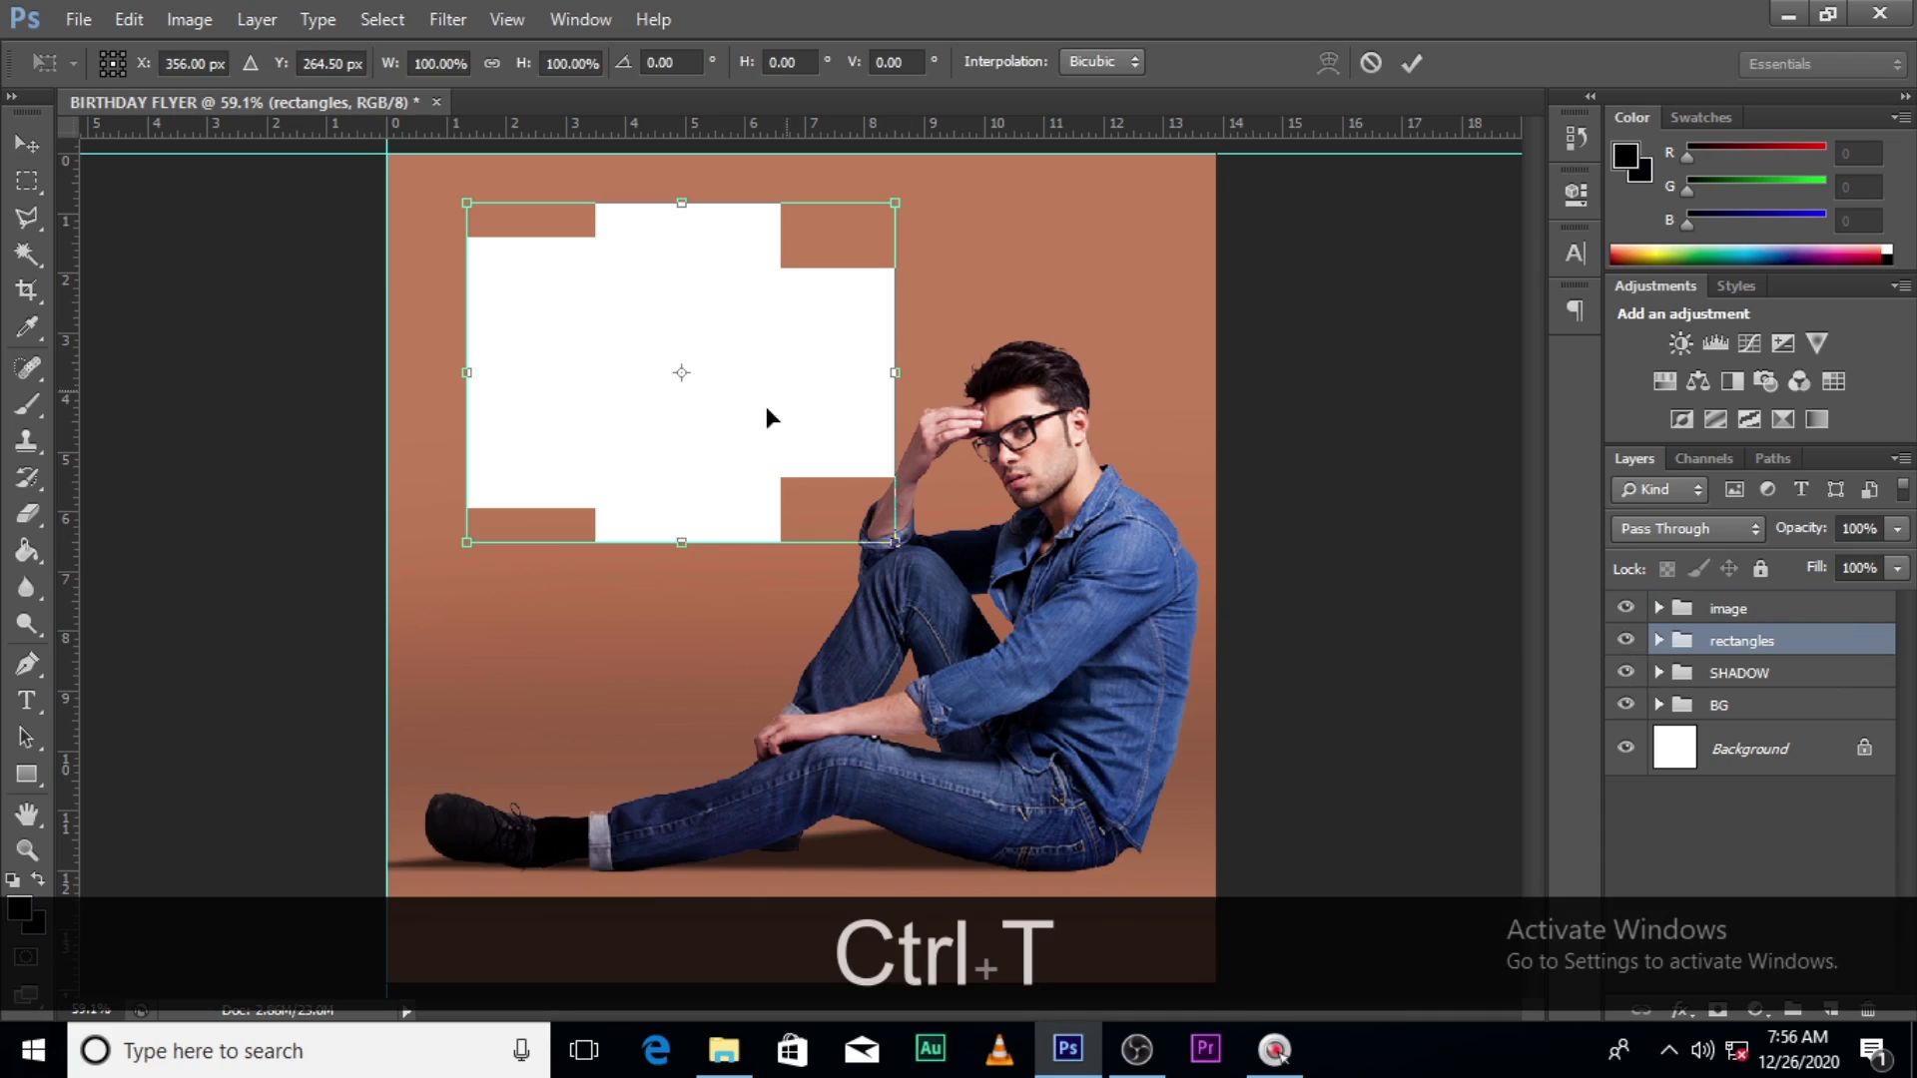
left_click_drag(895, 545, 911, 555)
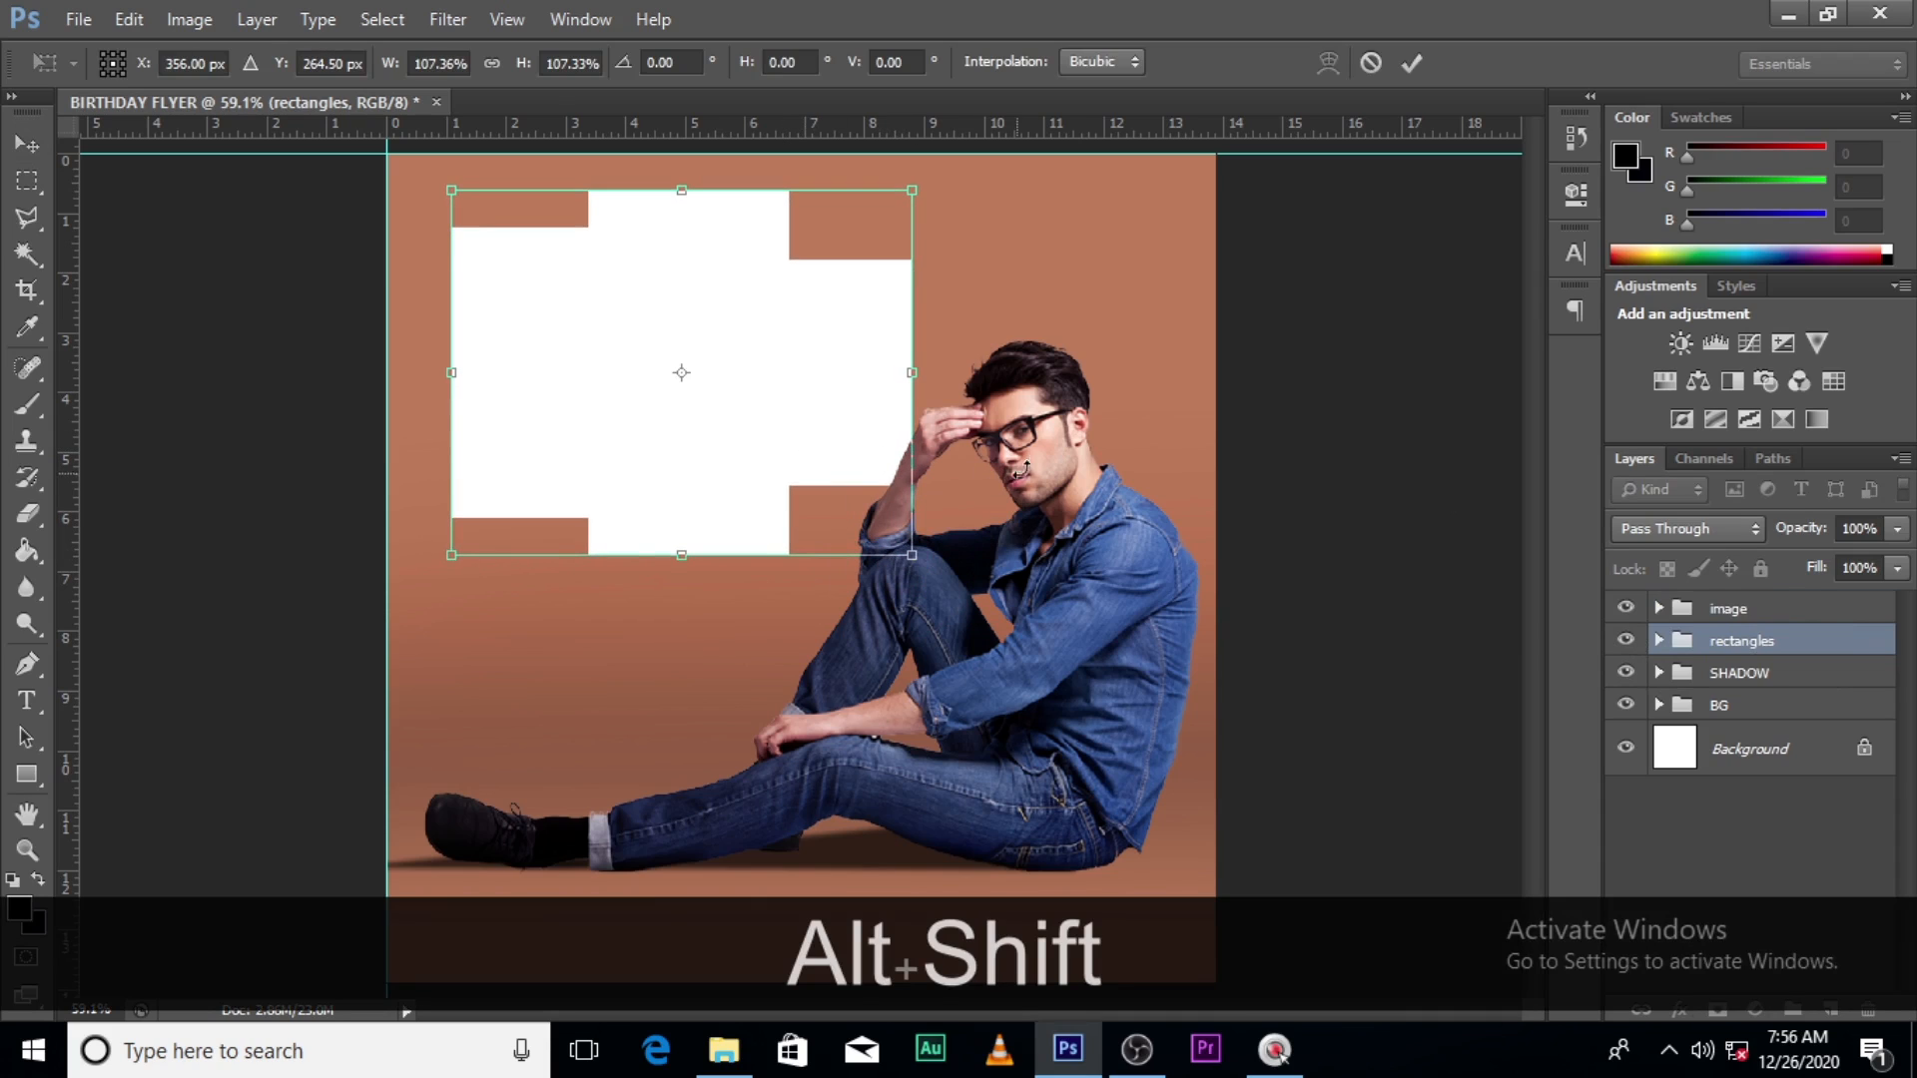
key("Return")
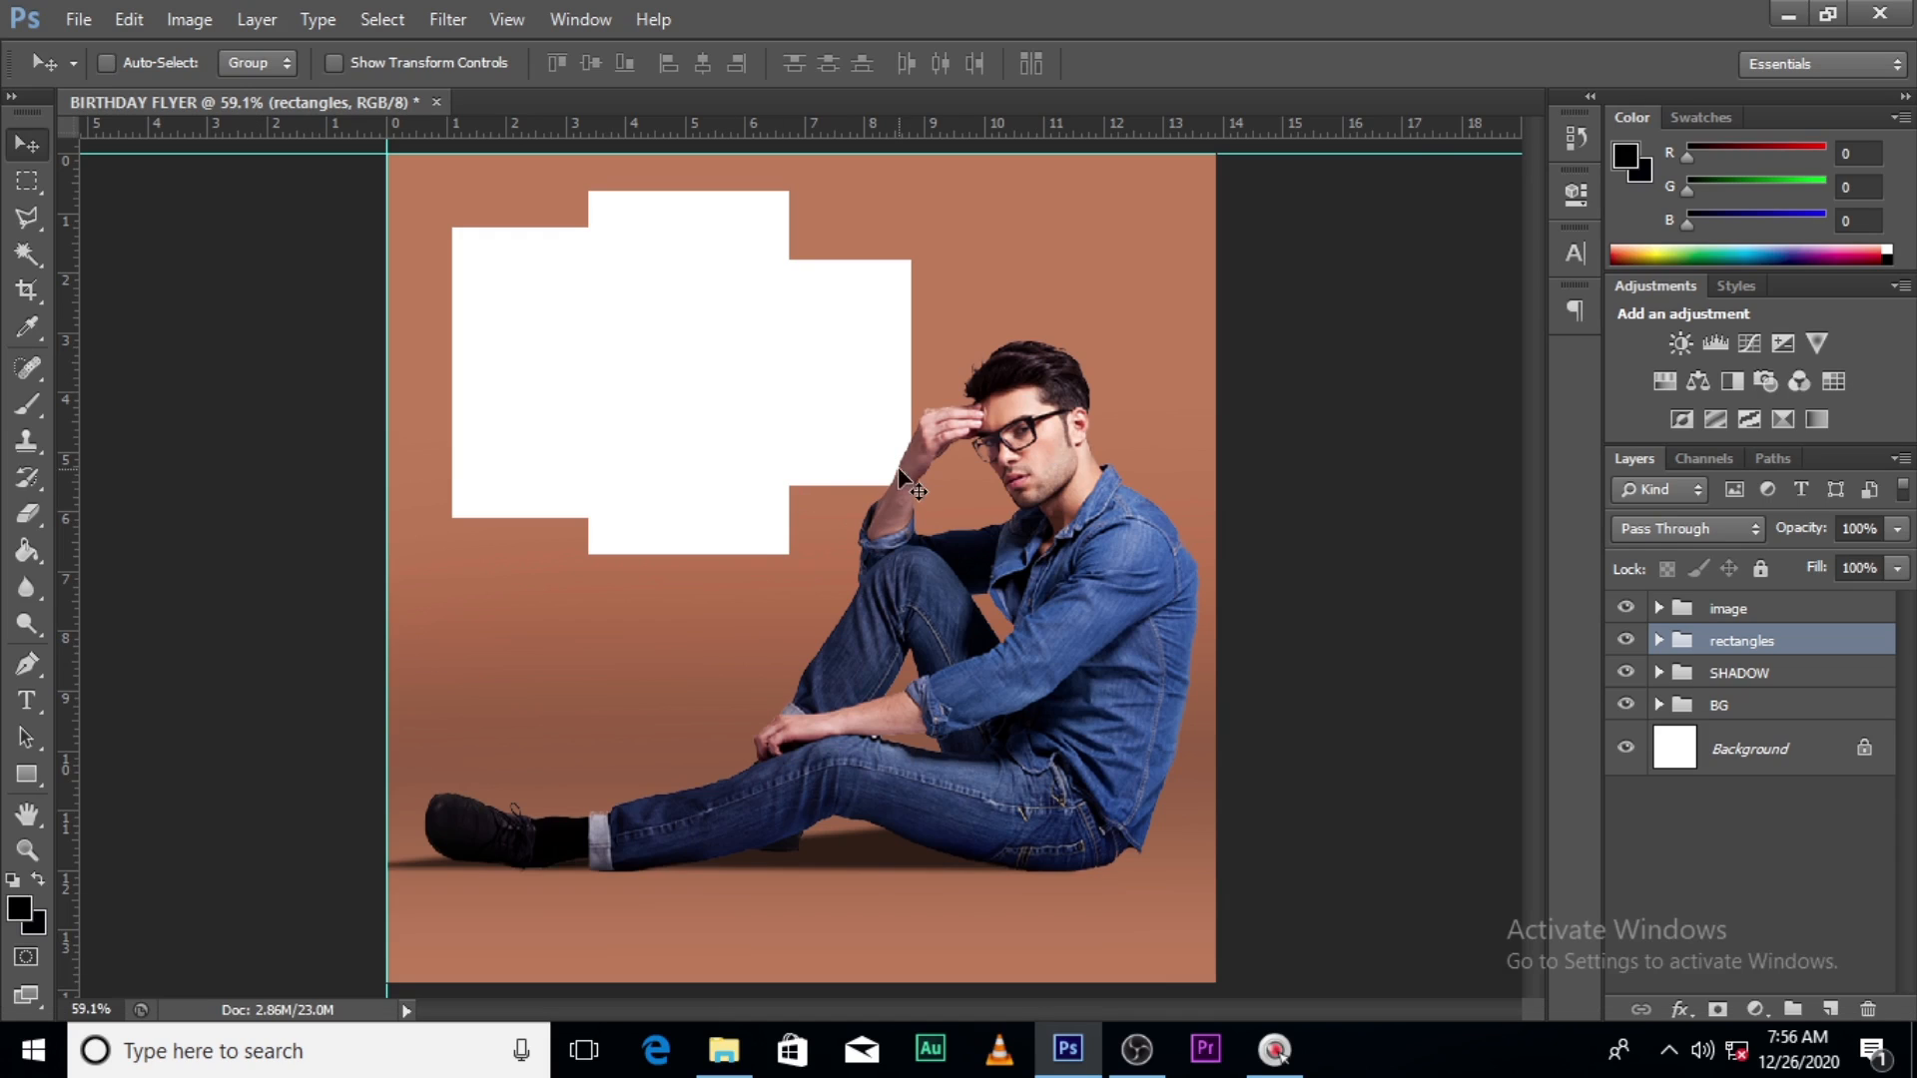
left_click(1626, 643)
left_click(1628, 643)
- Find profile-portrait-photography002 in the RAW folder and drag it into Photoshop
left_click(1658, 641)
left_click(726, 1048)
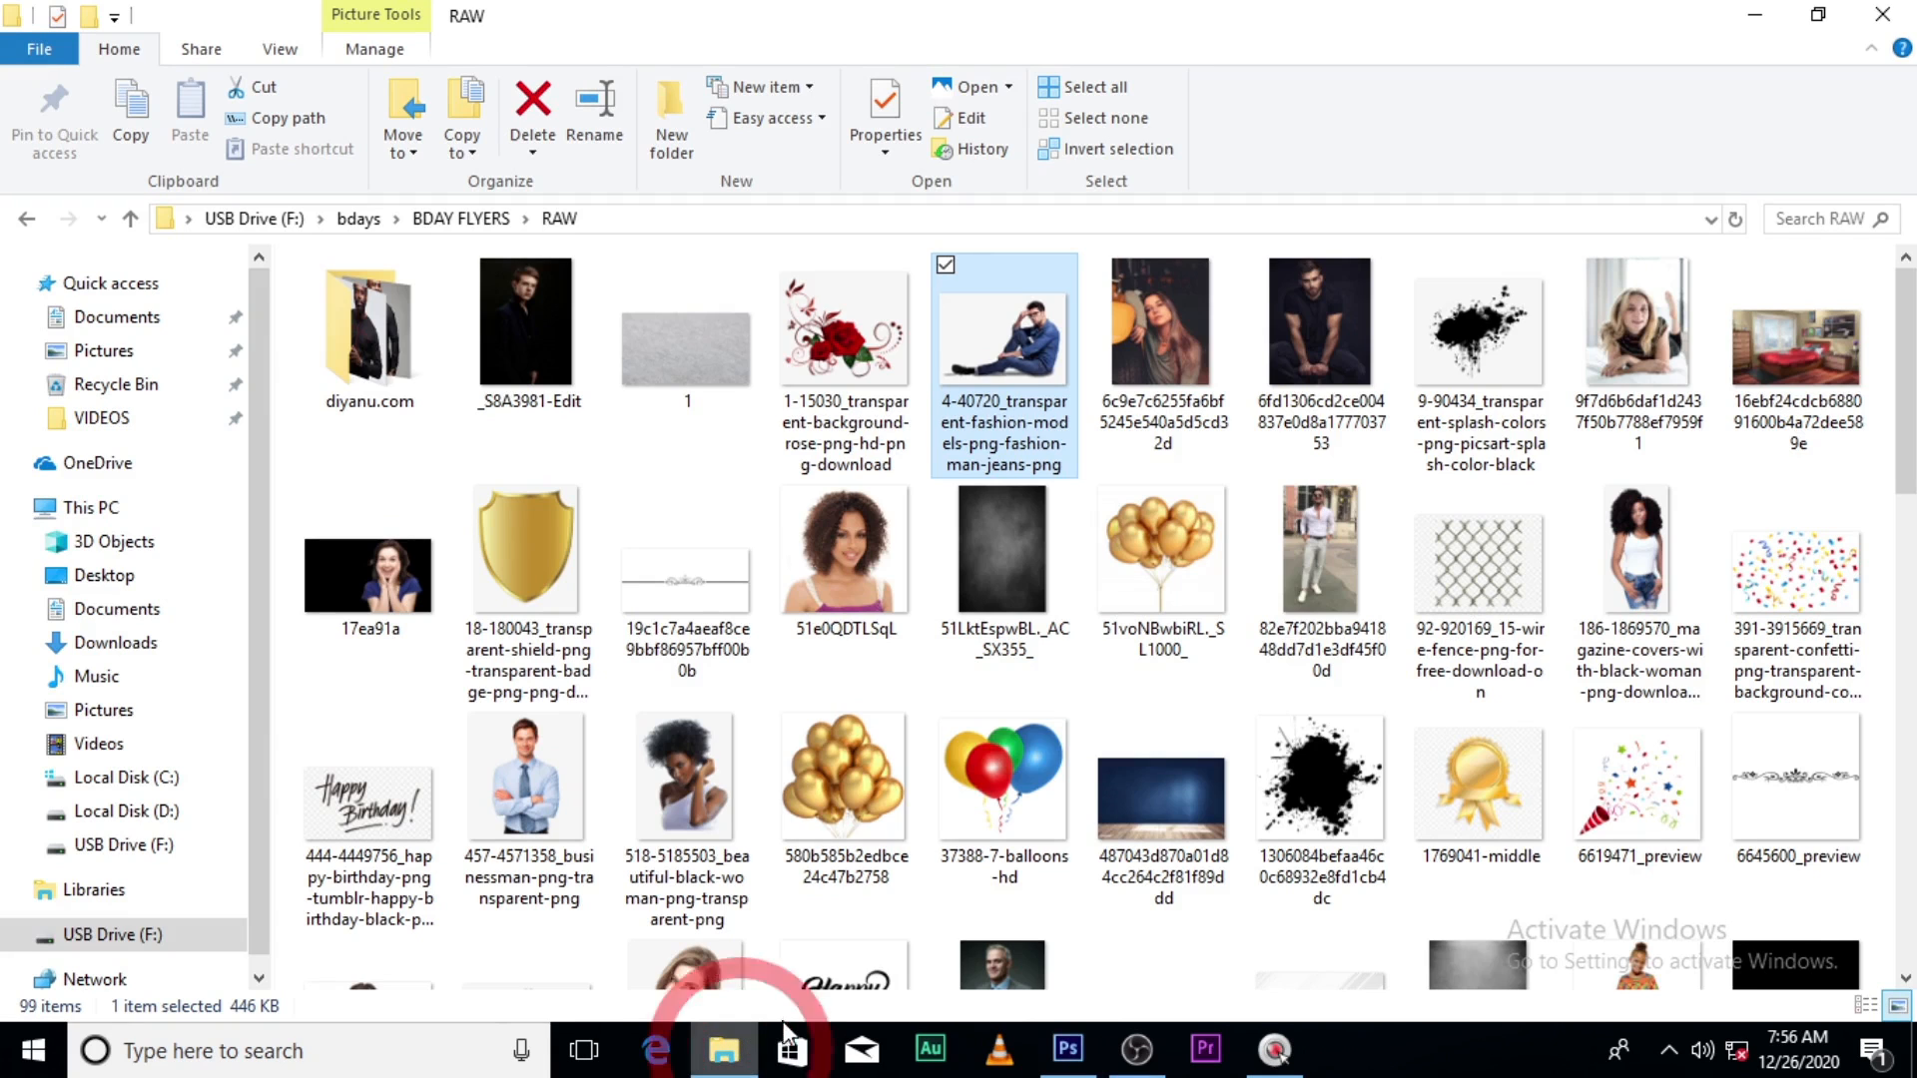
left_click(1316, 321)
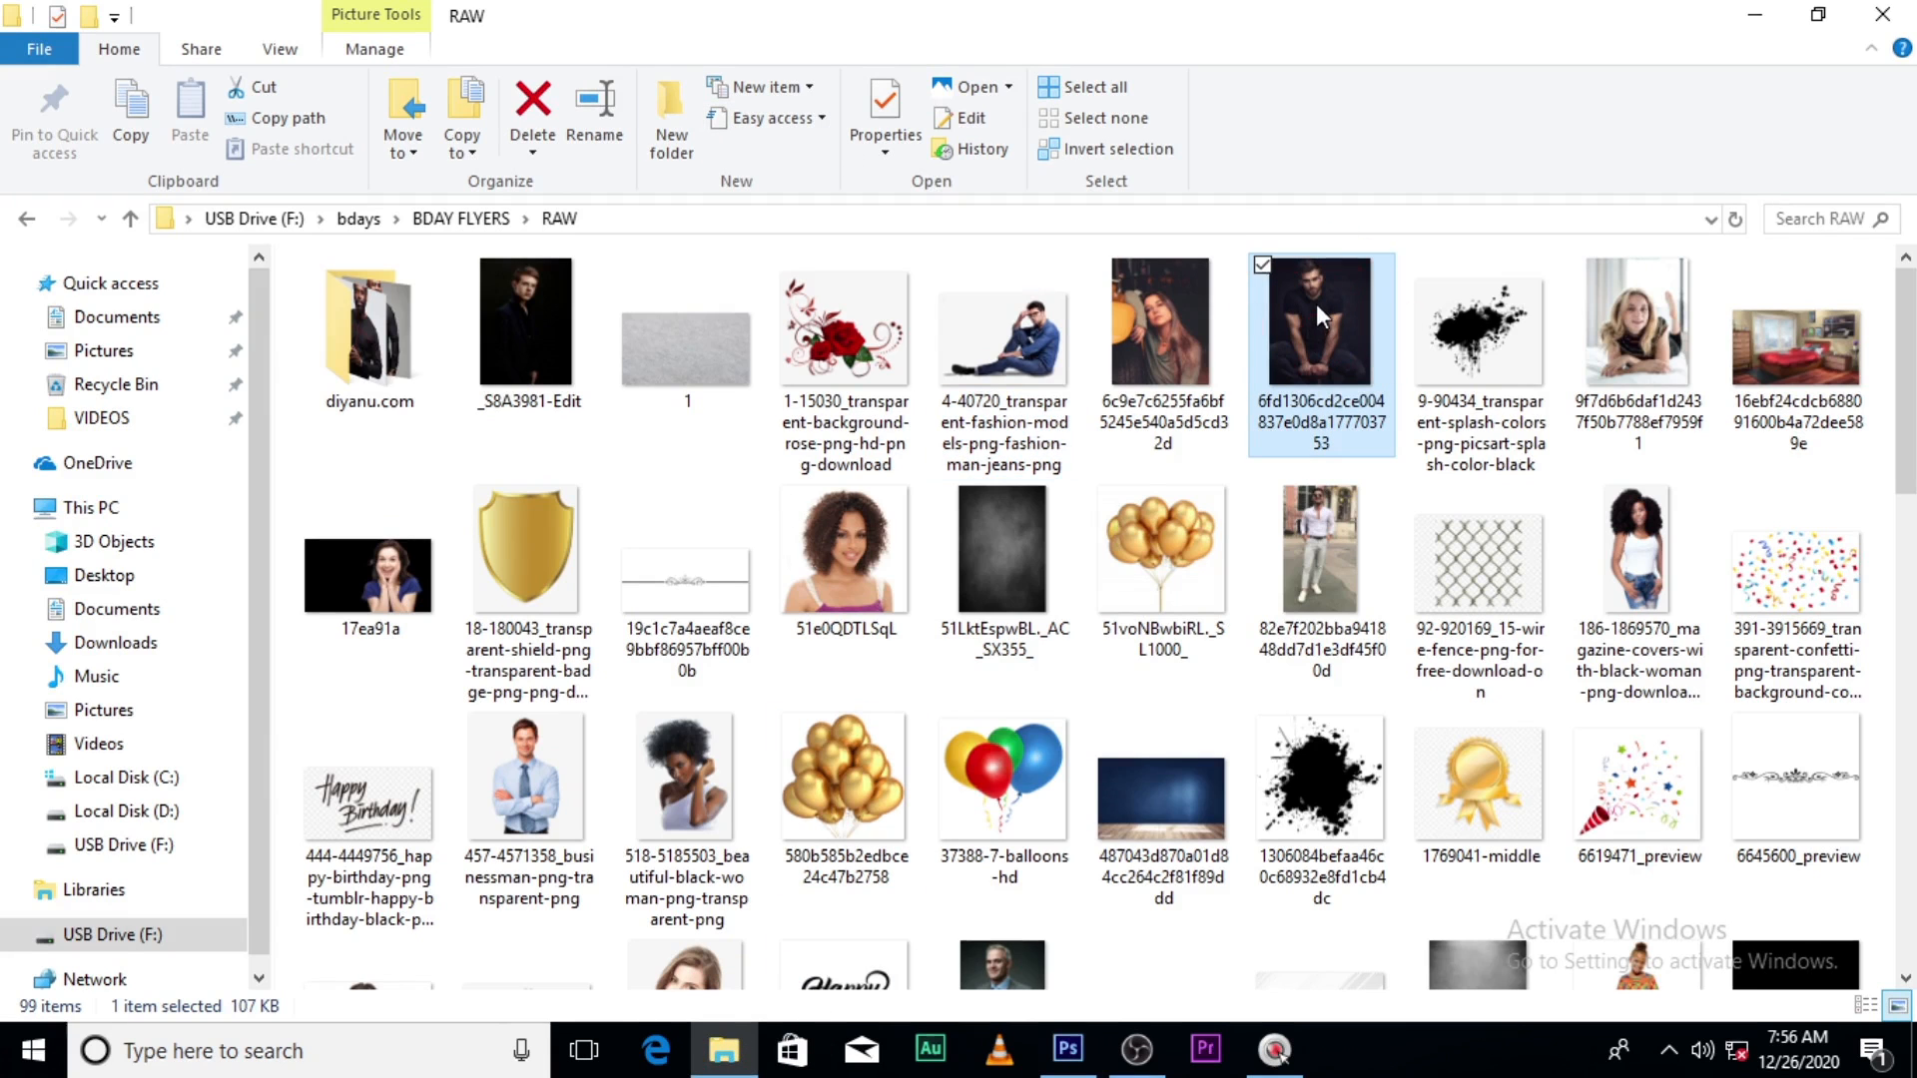
left_click_drag(1905, 410, 1880, 604)
scroll(1863, 633, "down", 3)
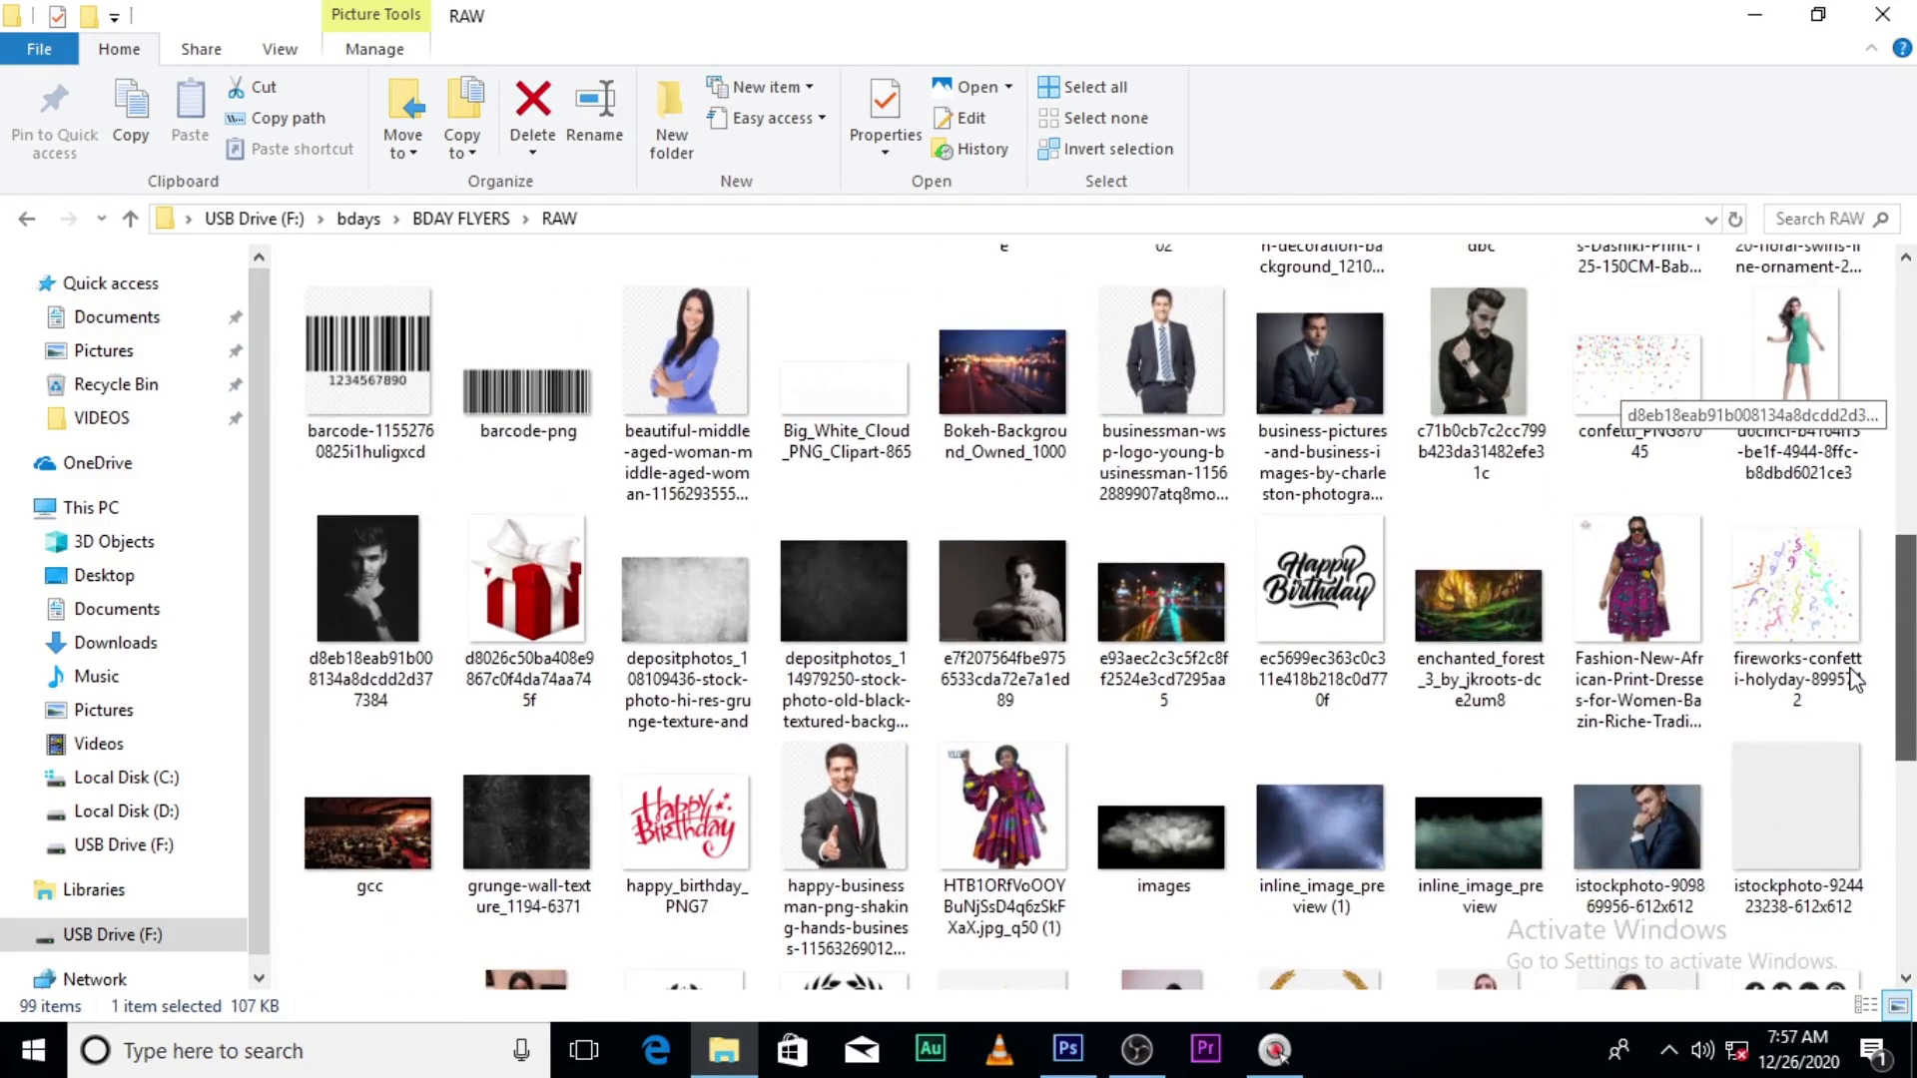
left_click(1845, 679)
left_click_drag(1907, 649, 1883, 877)
left_click(673, 619)
left_click_drag(673, 619, 762, 463)
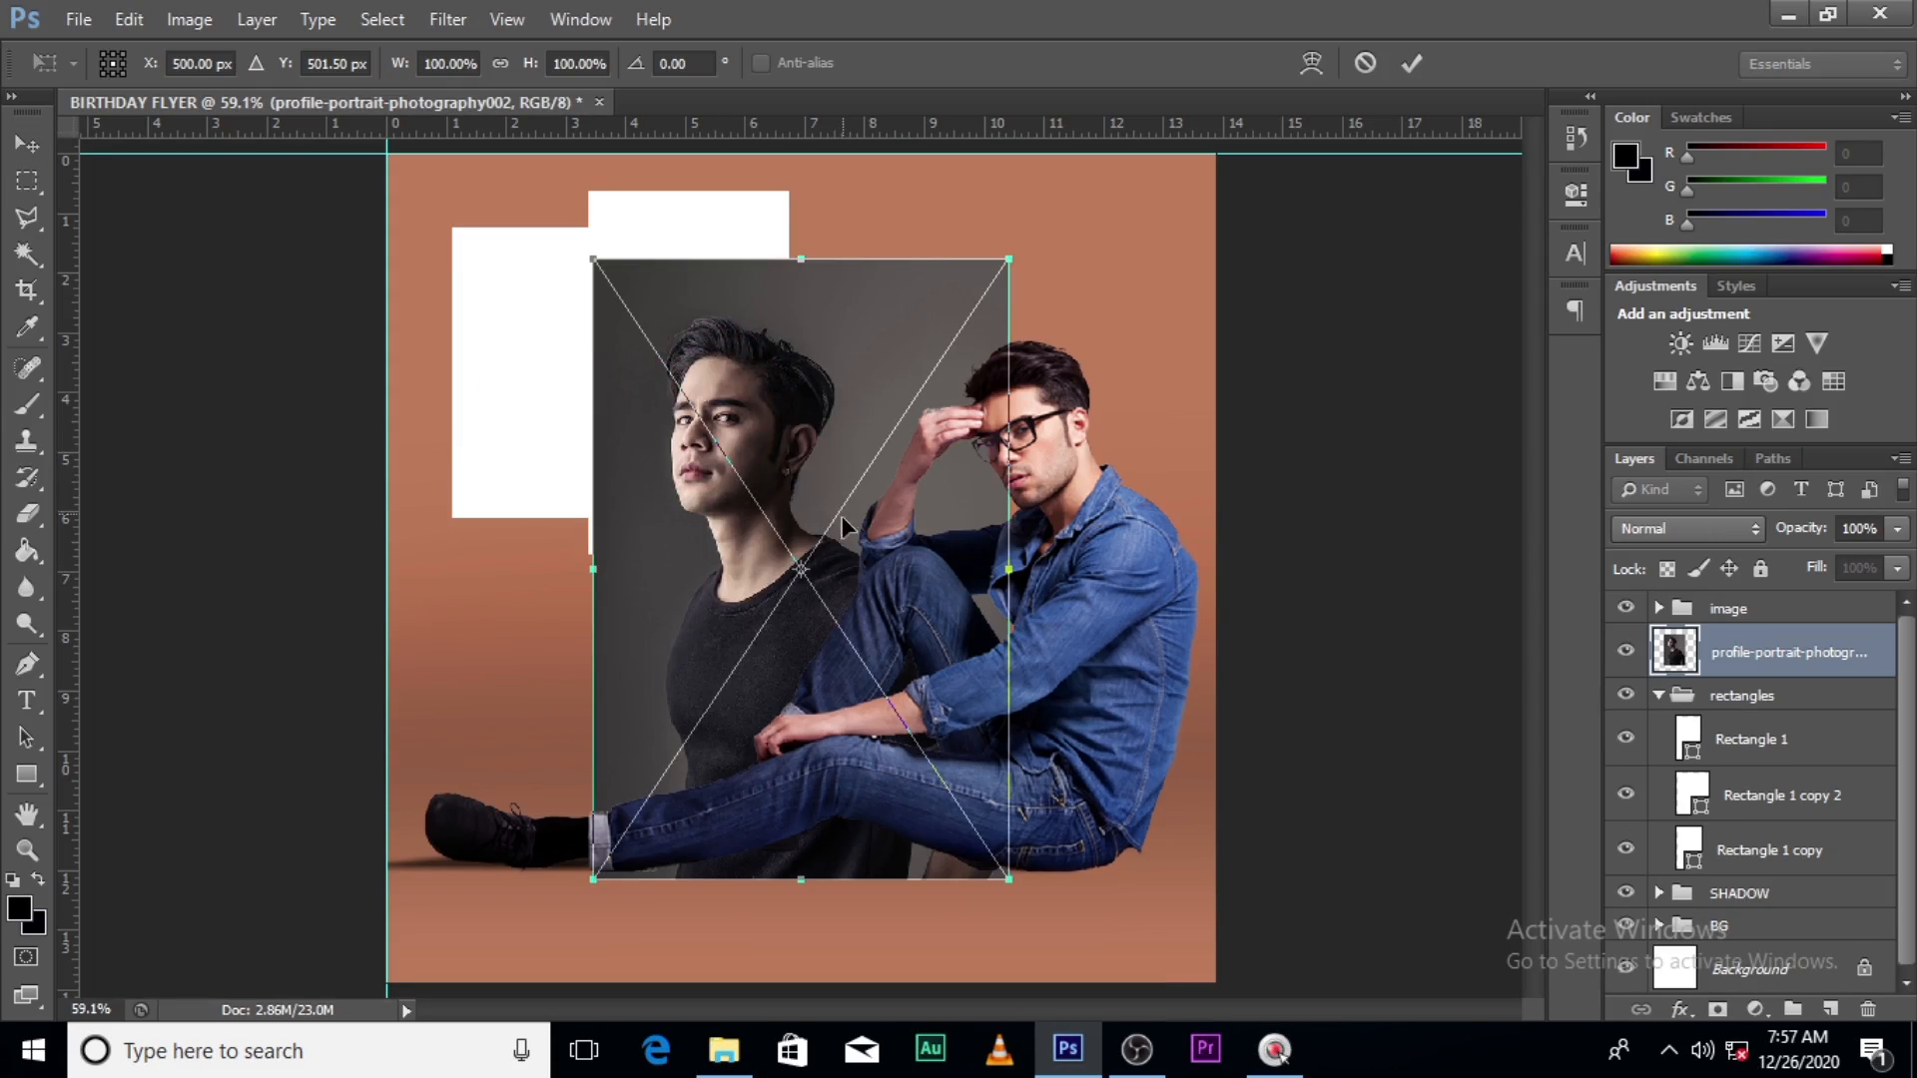
- Place the portrait at the top guide and clip it into the rectangles group's middle rectangle
left_click_drag(795, 571, 795, 560)
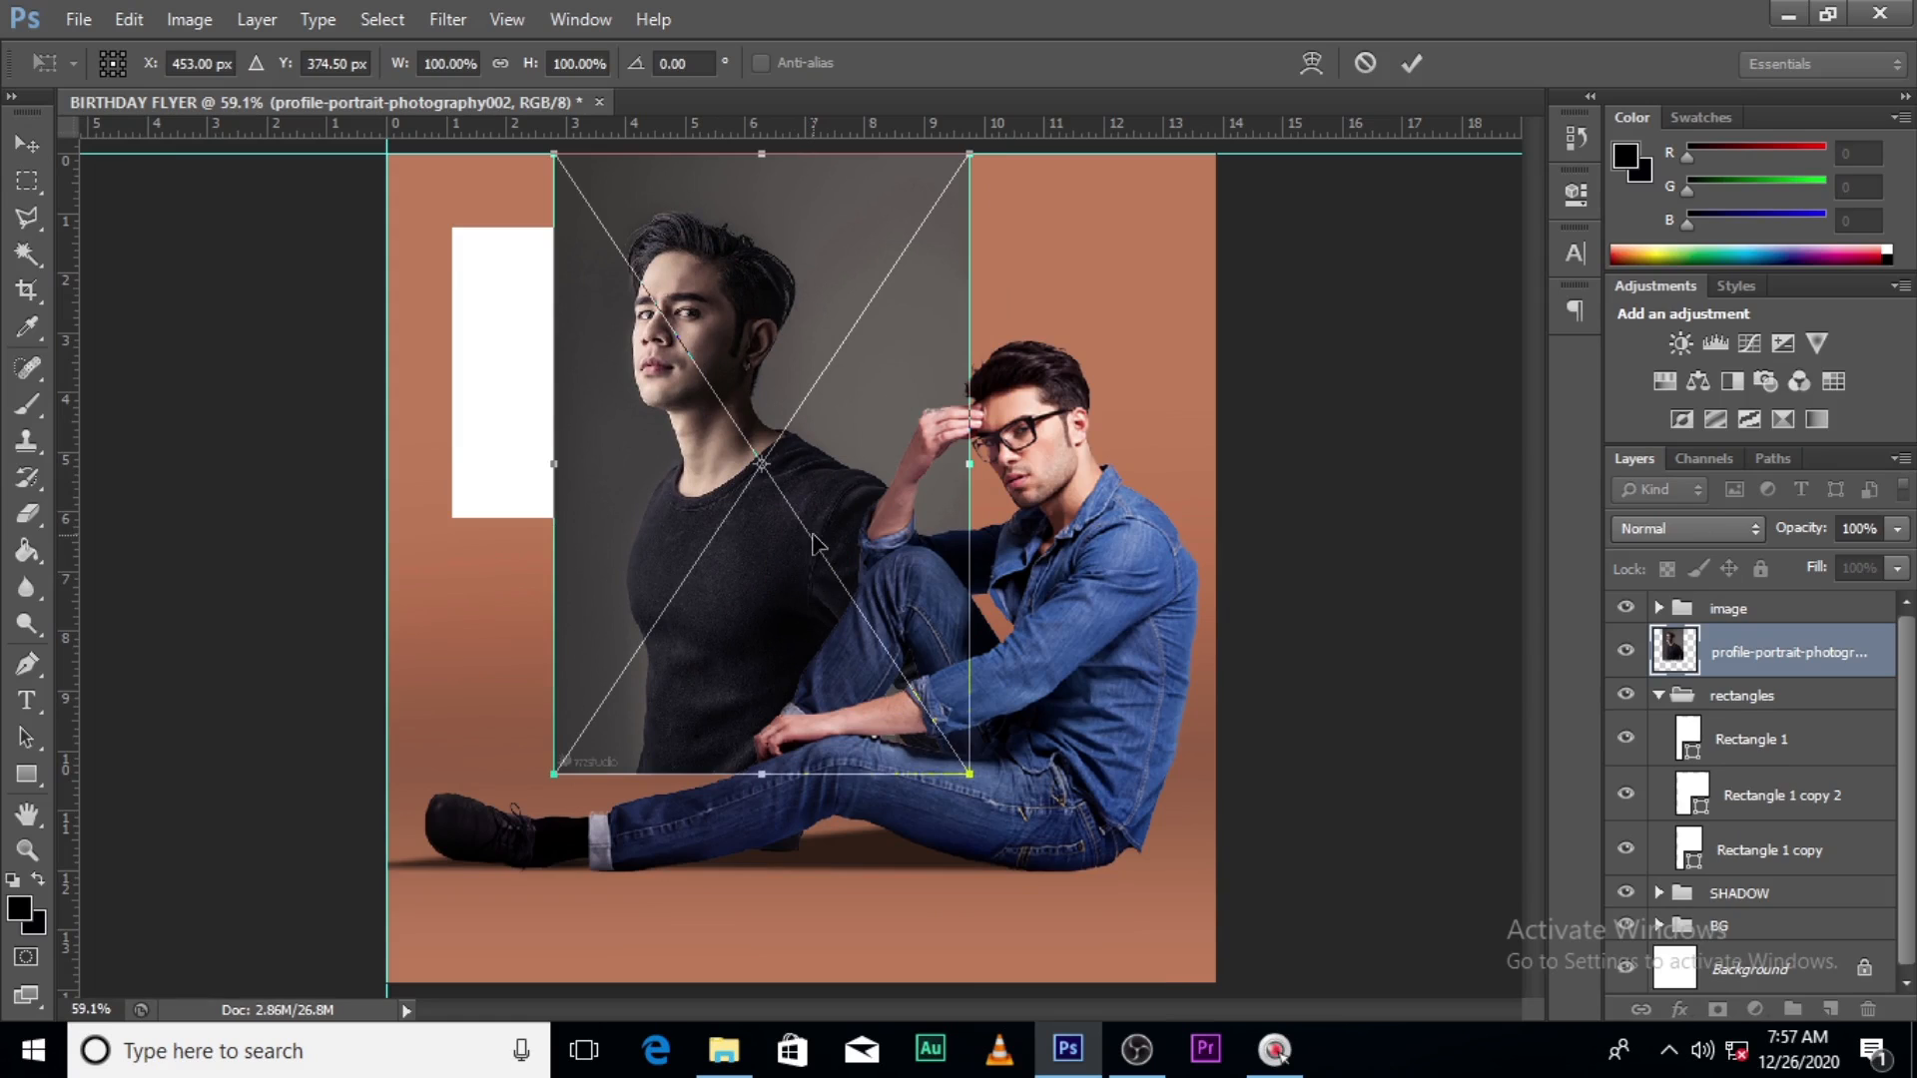
key("Return")
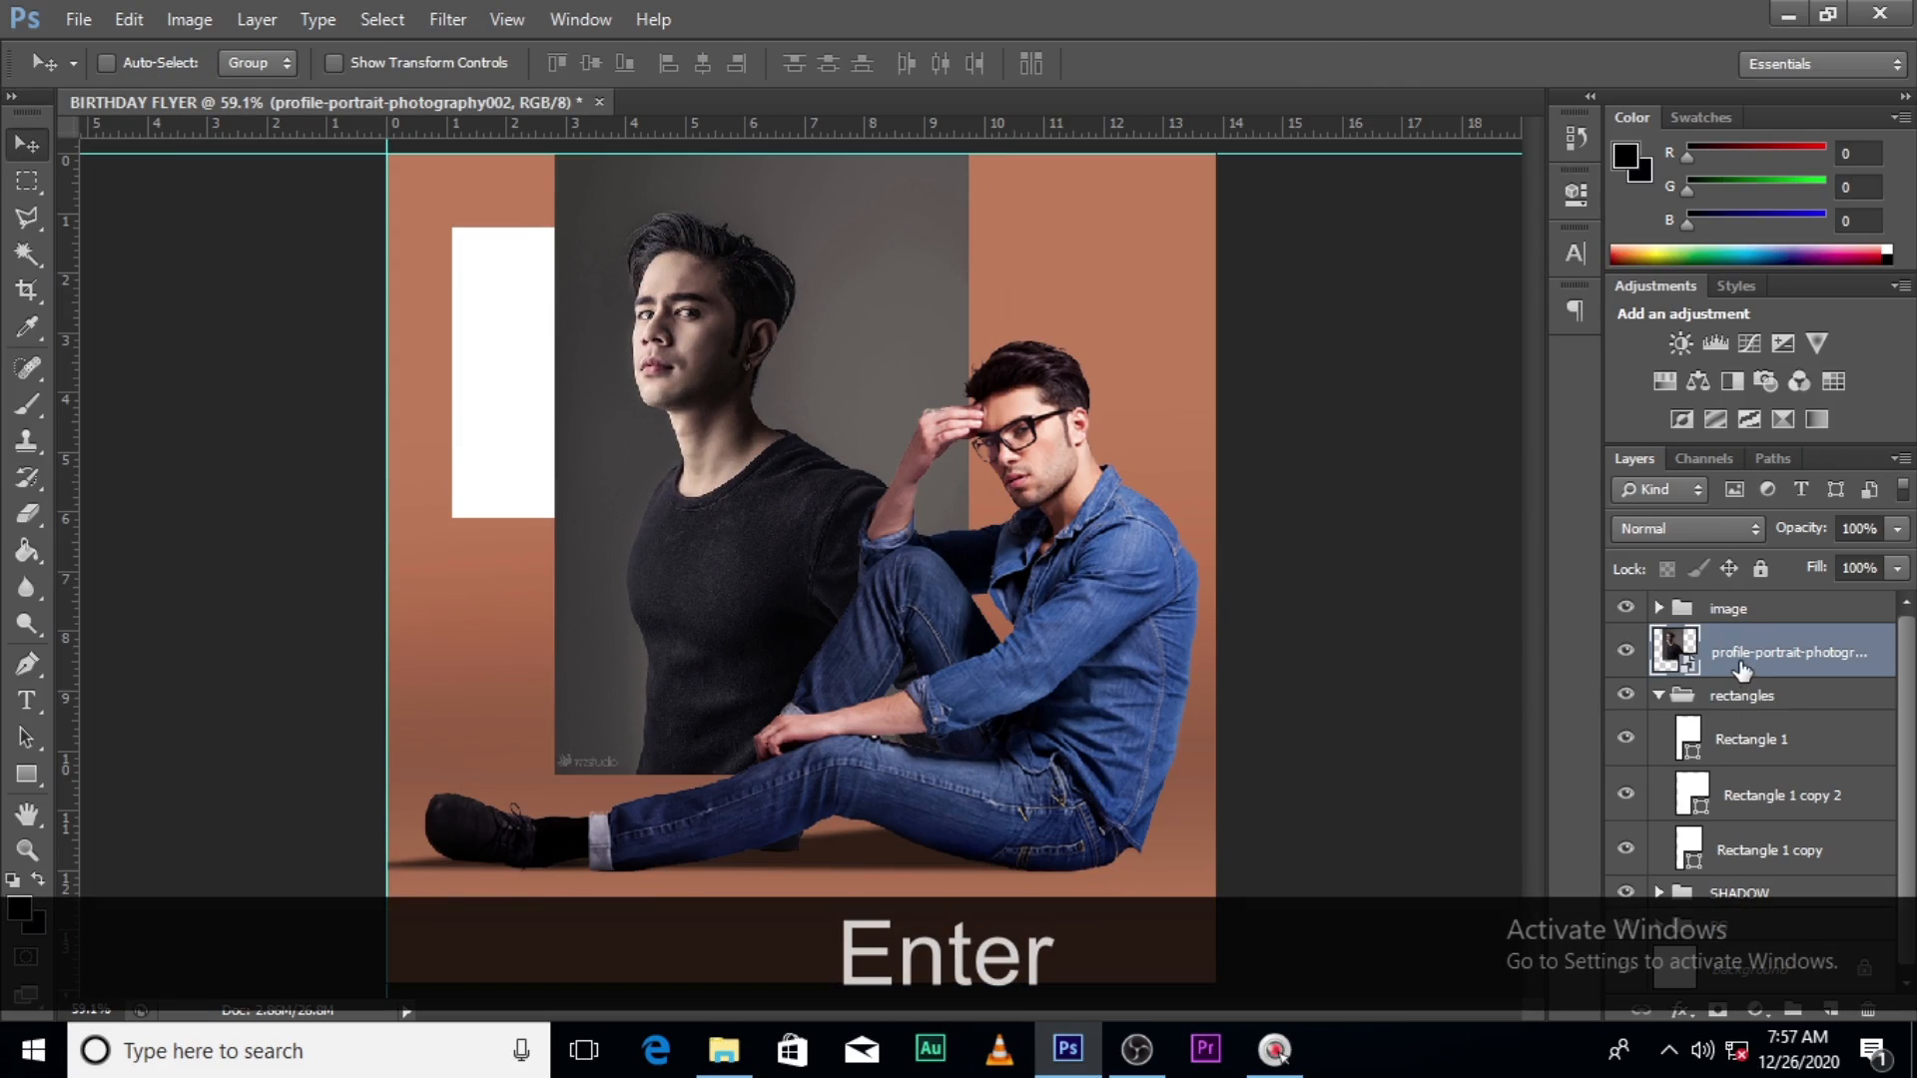
left_click_drag(1746, 664, 1747, 707)
right_click(1765, 693)
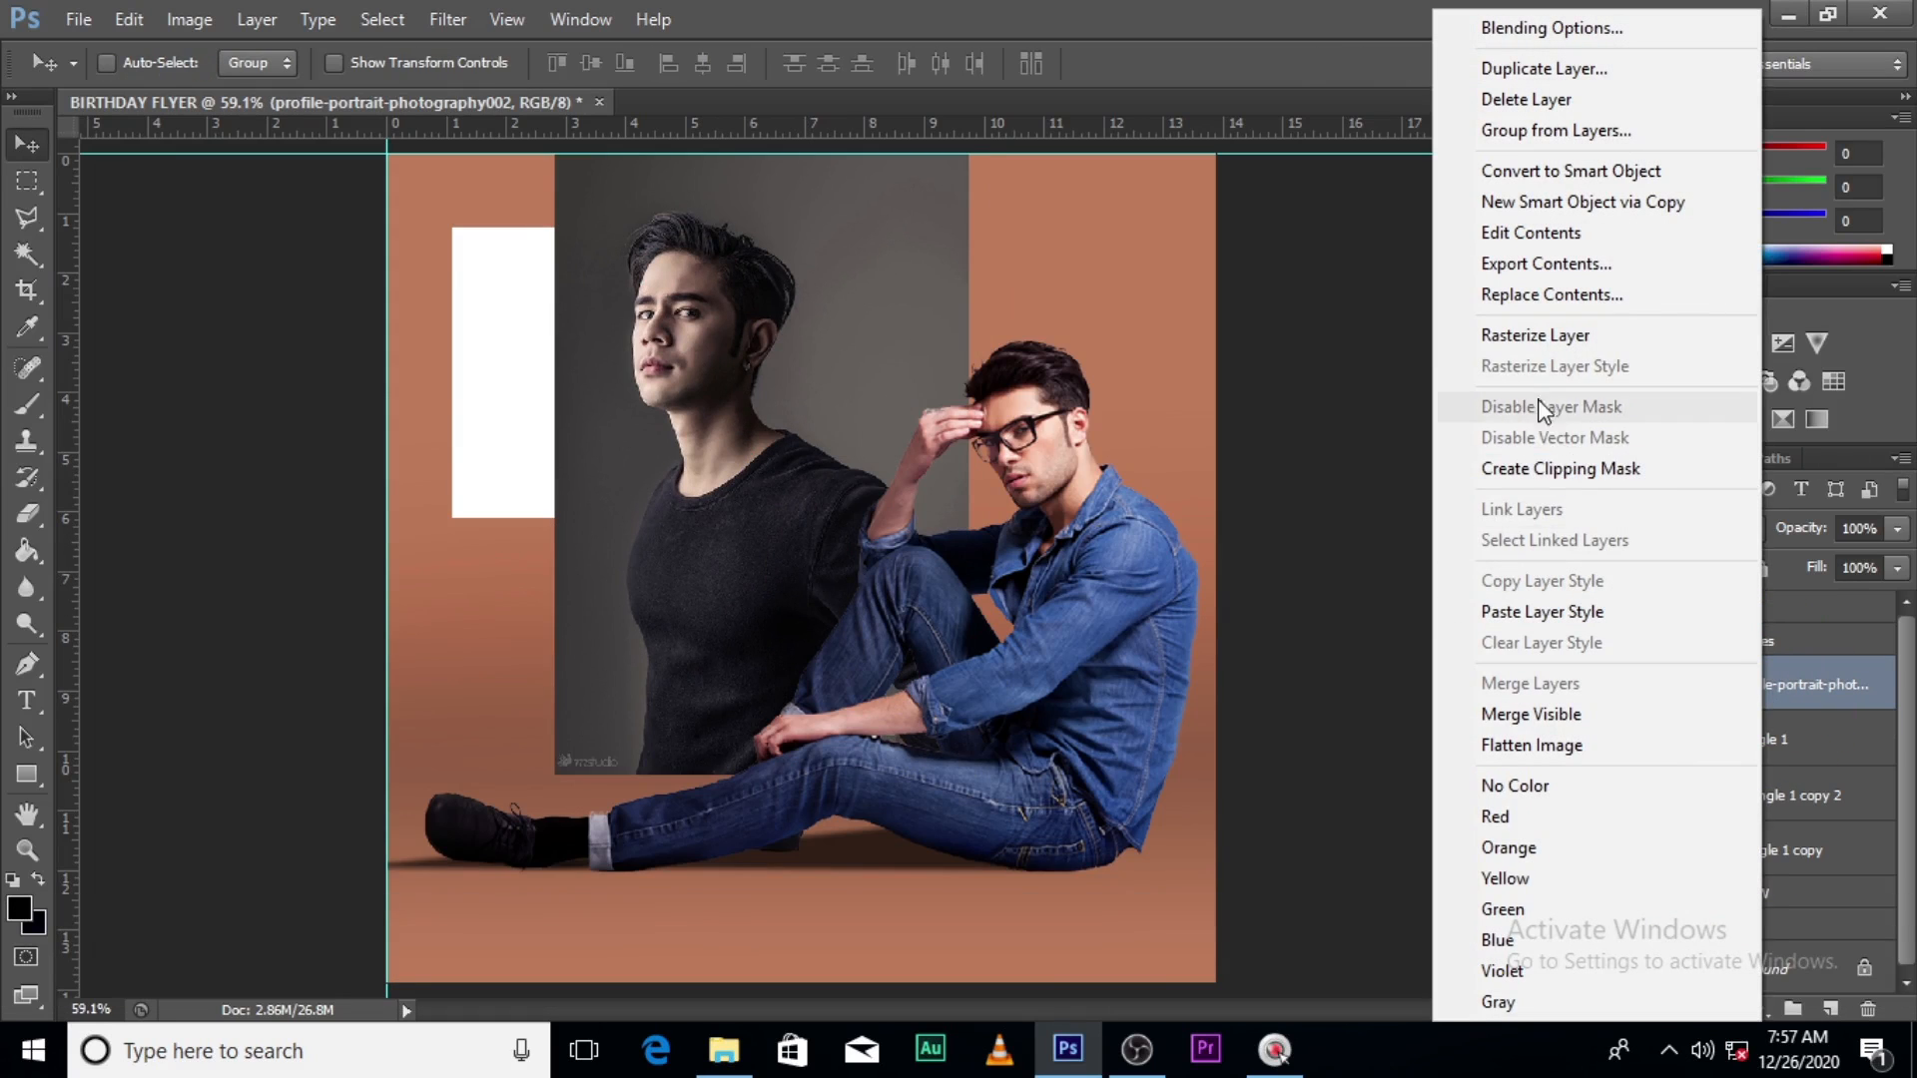
left_click(1533, 472)
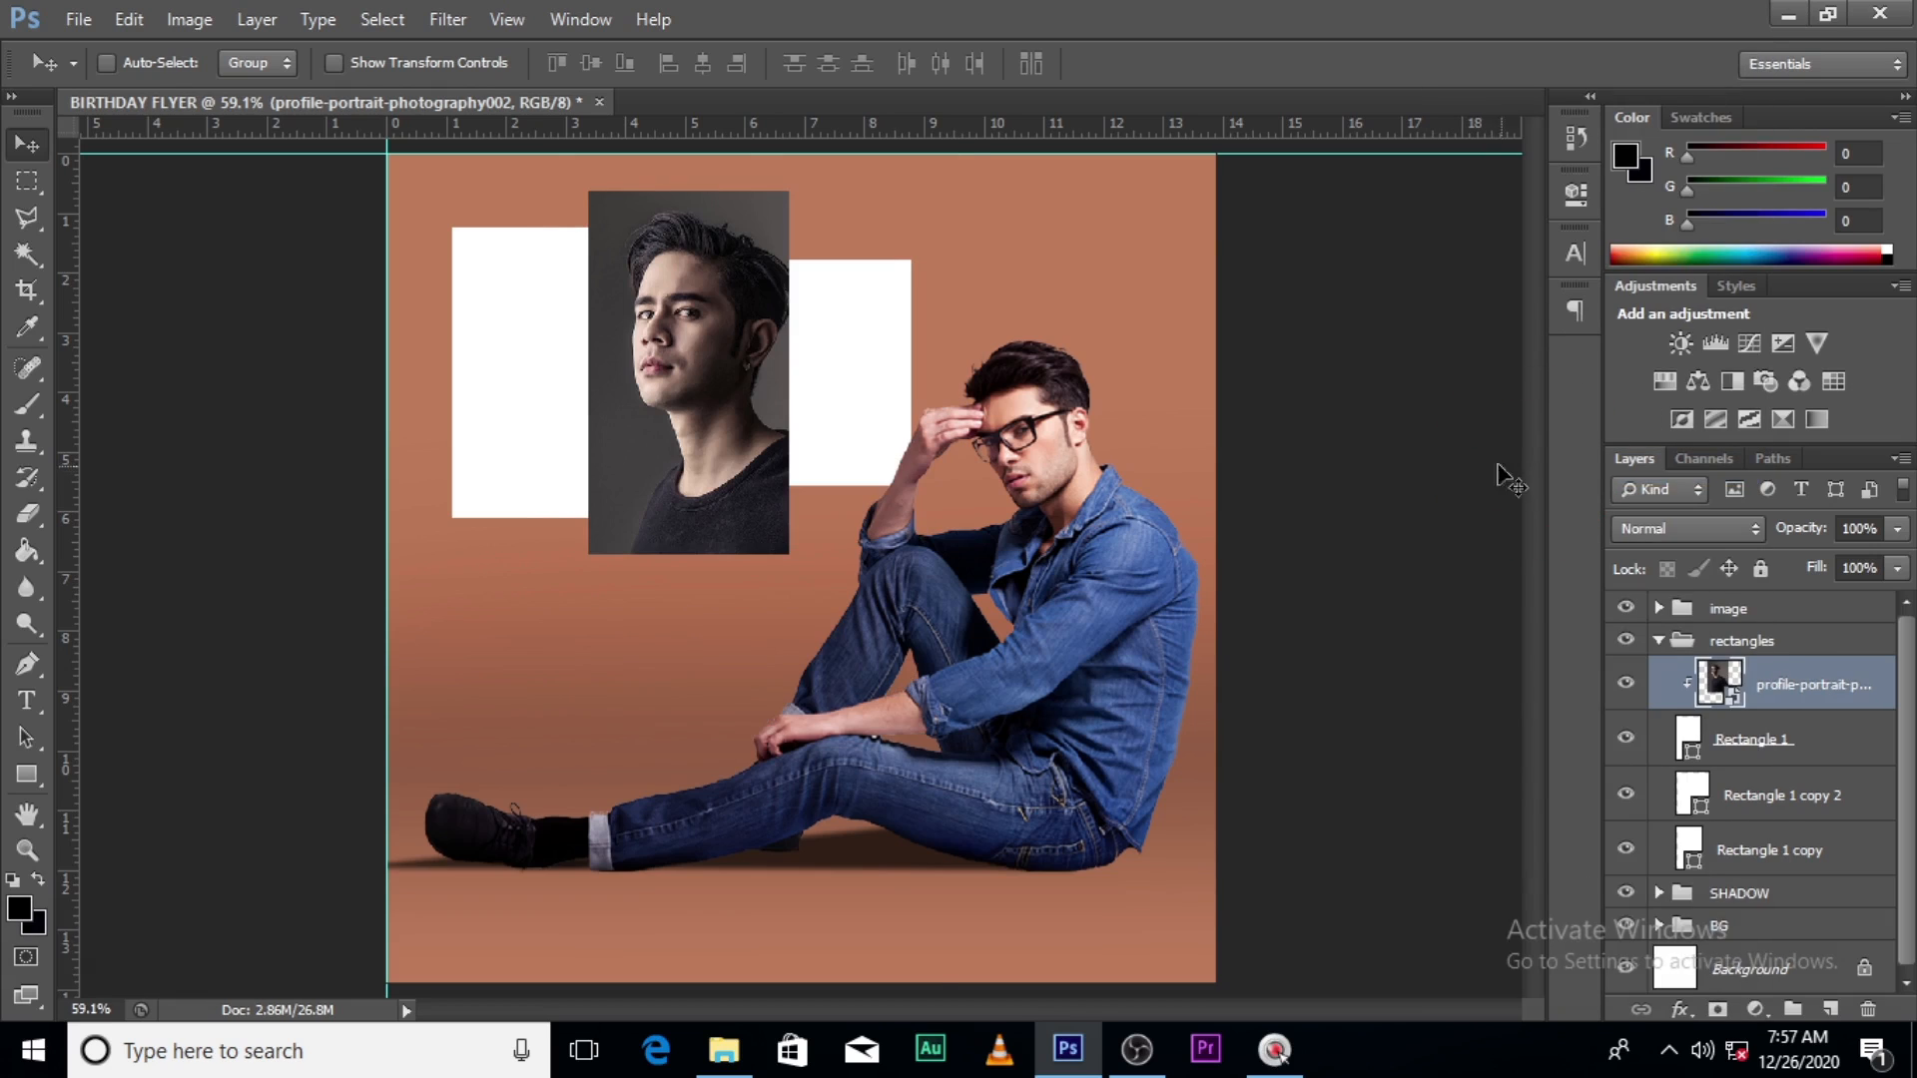
- Flip the portrait horizontally and enlarge it to about 137% within the rectangle
key("ctrl+t")
right_click(692, 257)
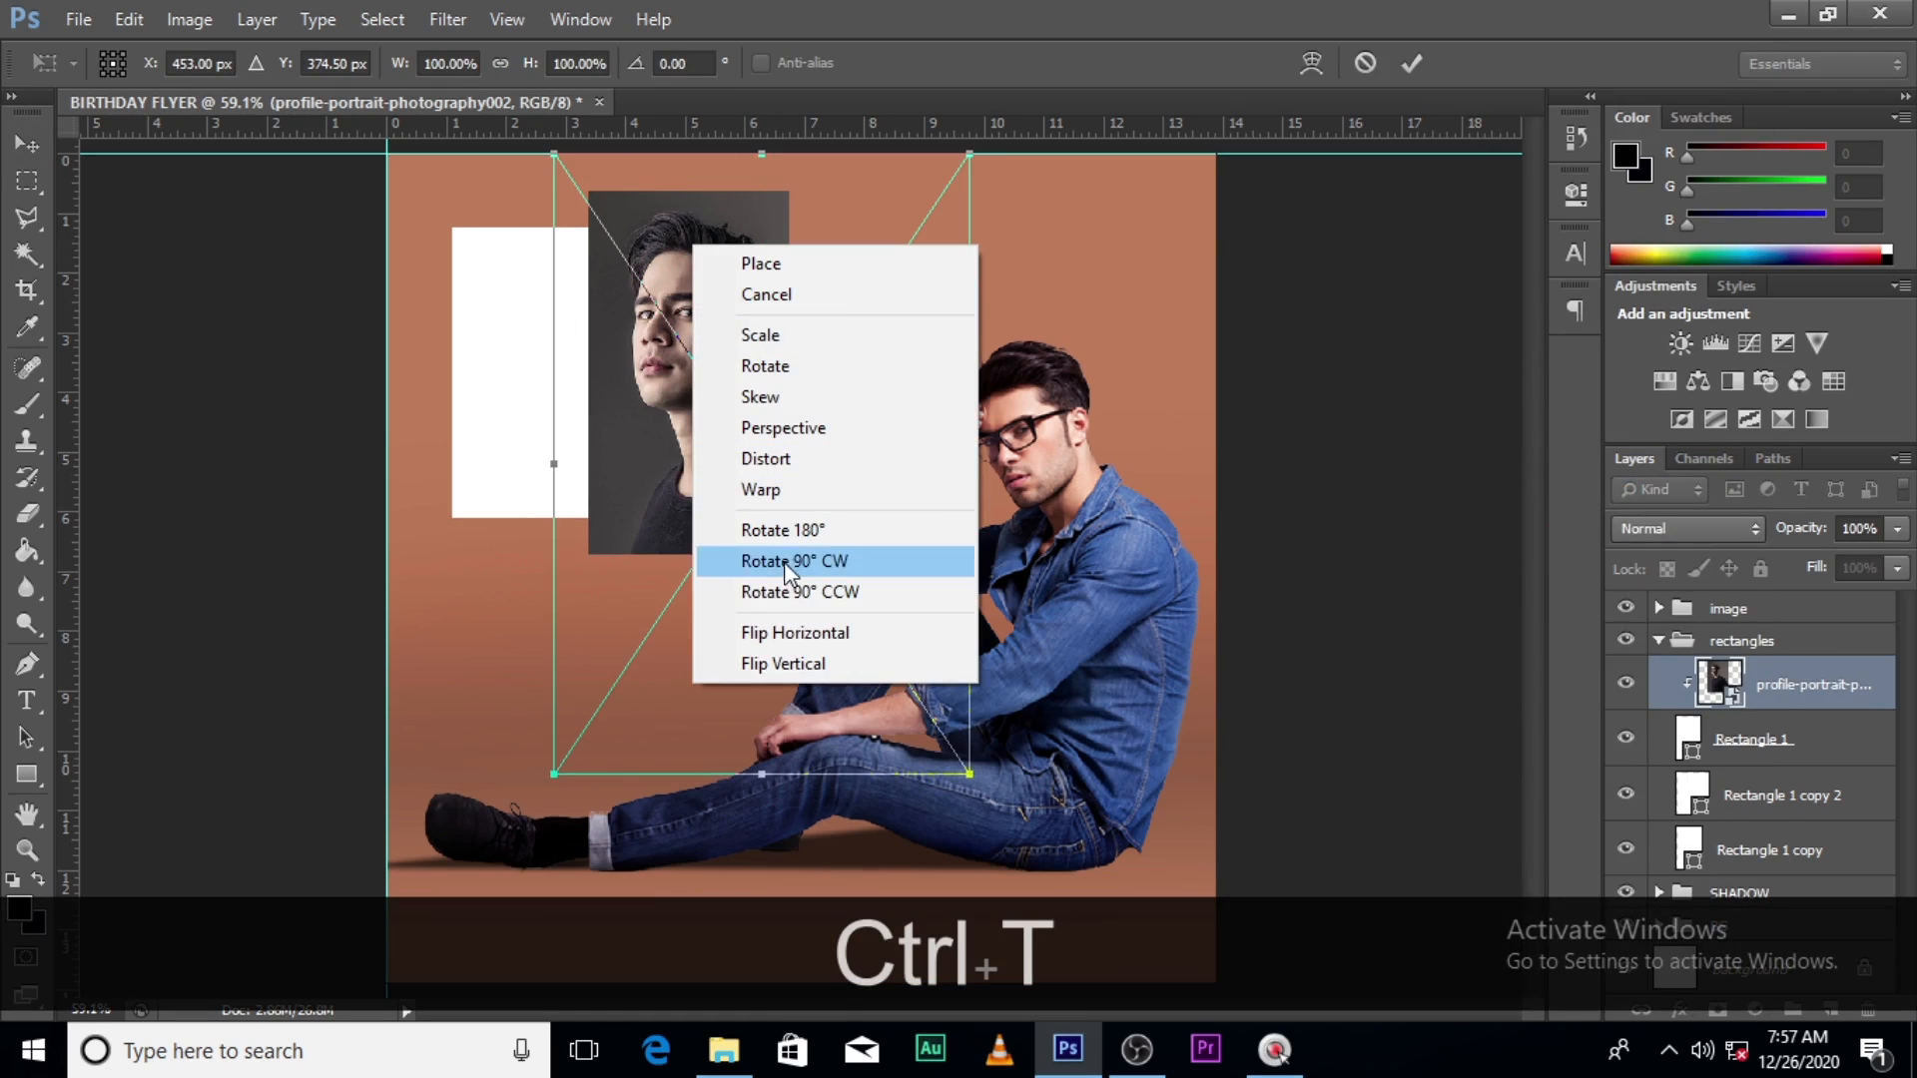
left_click(774, 633)
left_click_drag(878, 287, 804, 290)
left_click_drag(897, 773, 971, 889)
left_click_drag(835, 454, 768, 526)
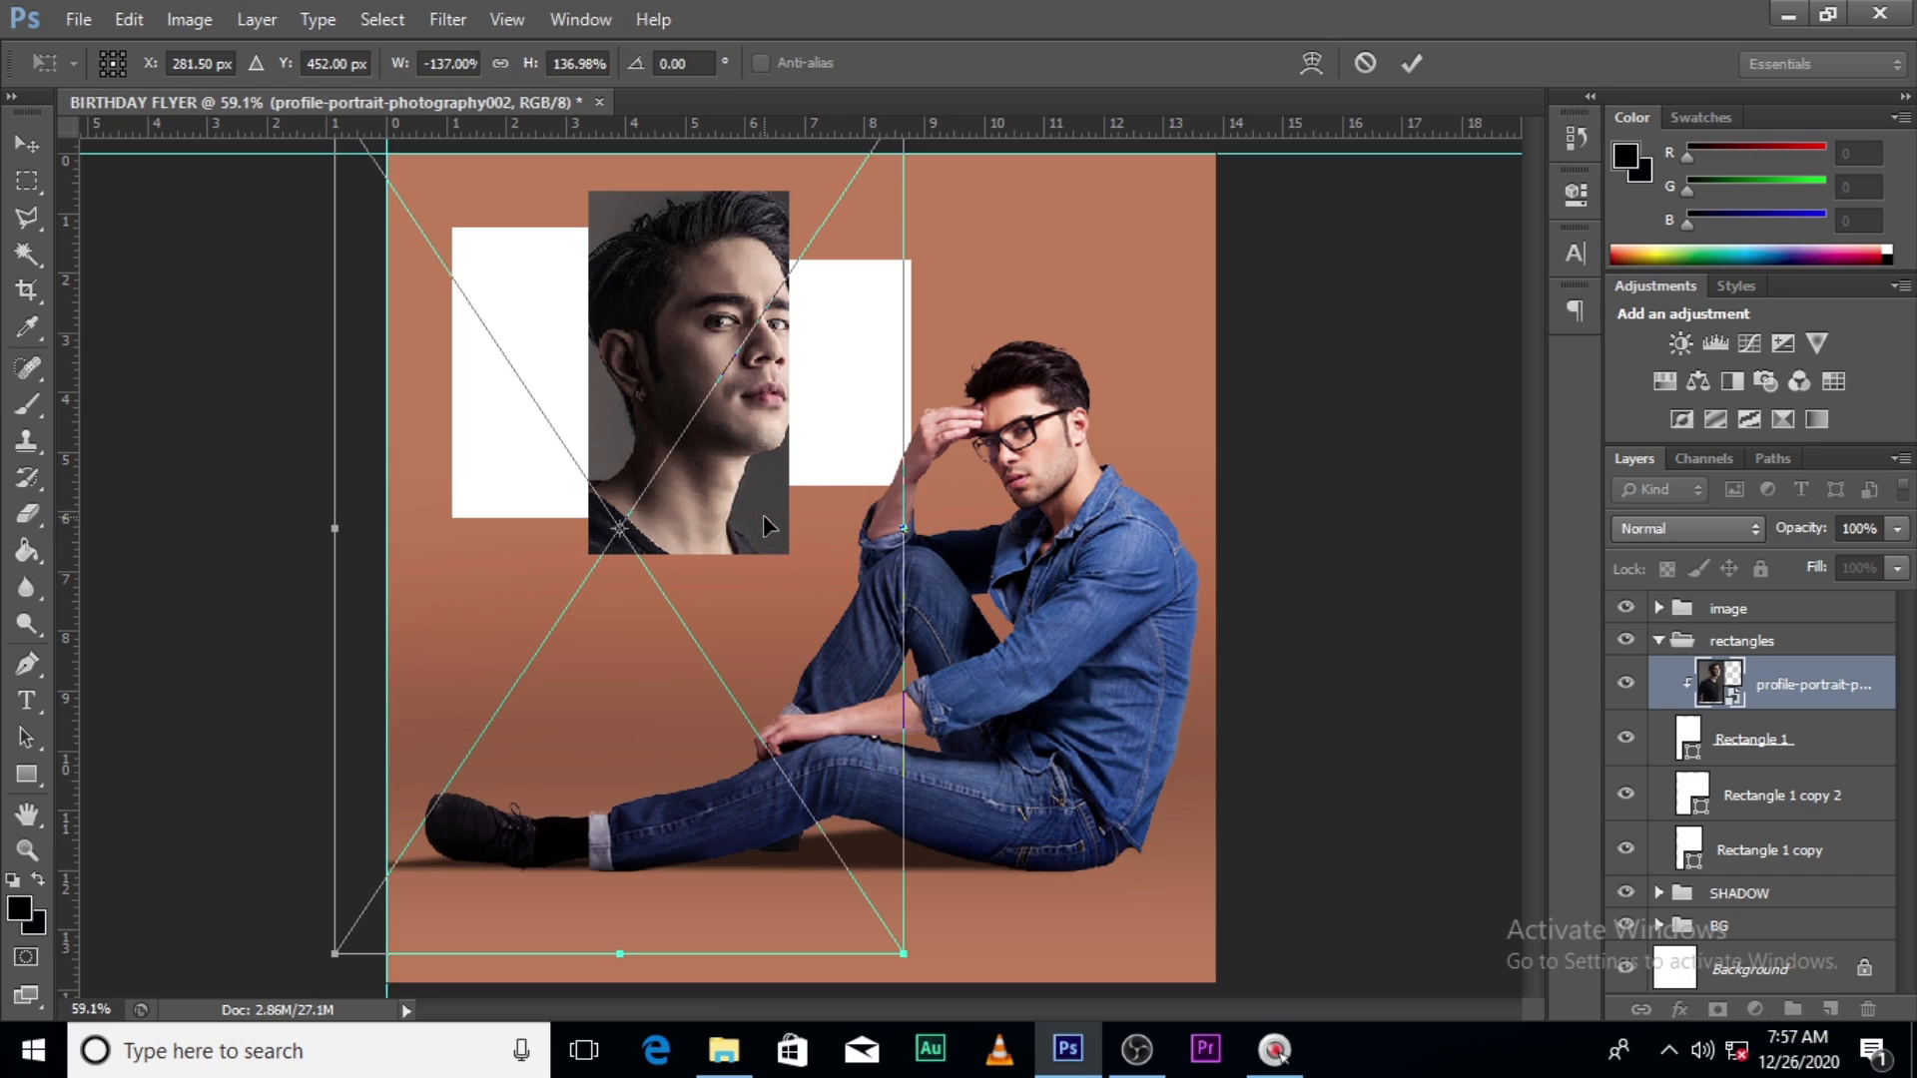
key("Return")
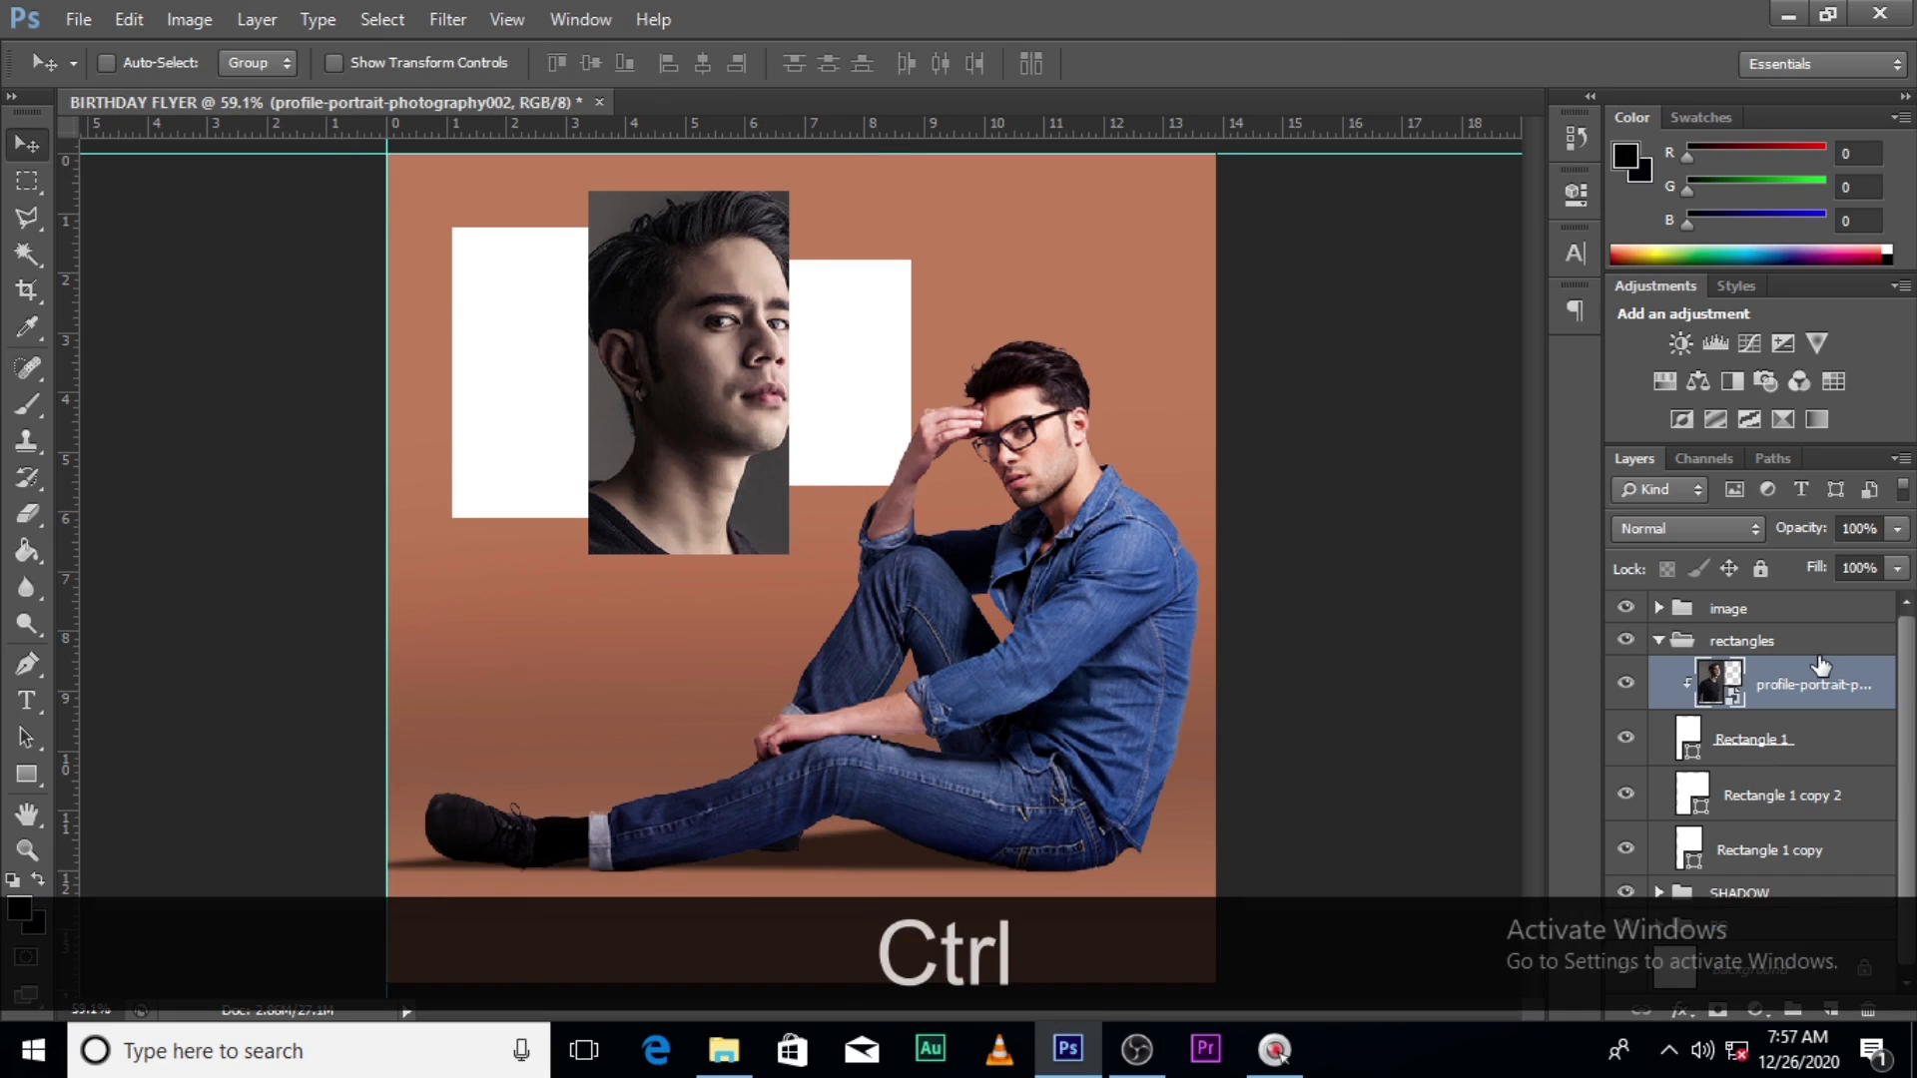
- Duplicate the portrait, clip the copy into the right rectangle and resize it to fit
key("ctrl+j")
left_click_drag(1797, 696, 1779, 817)
right_click(1782, 804)
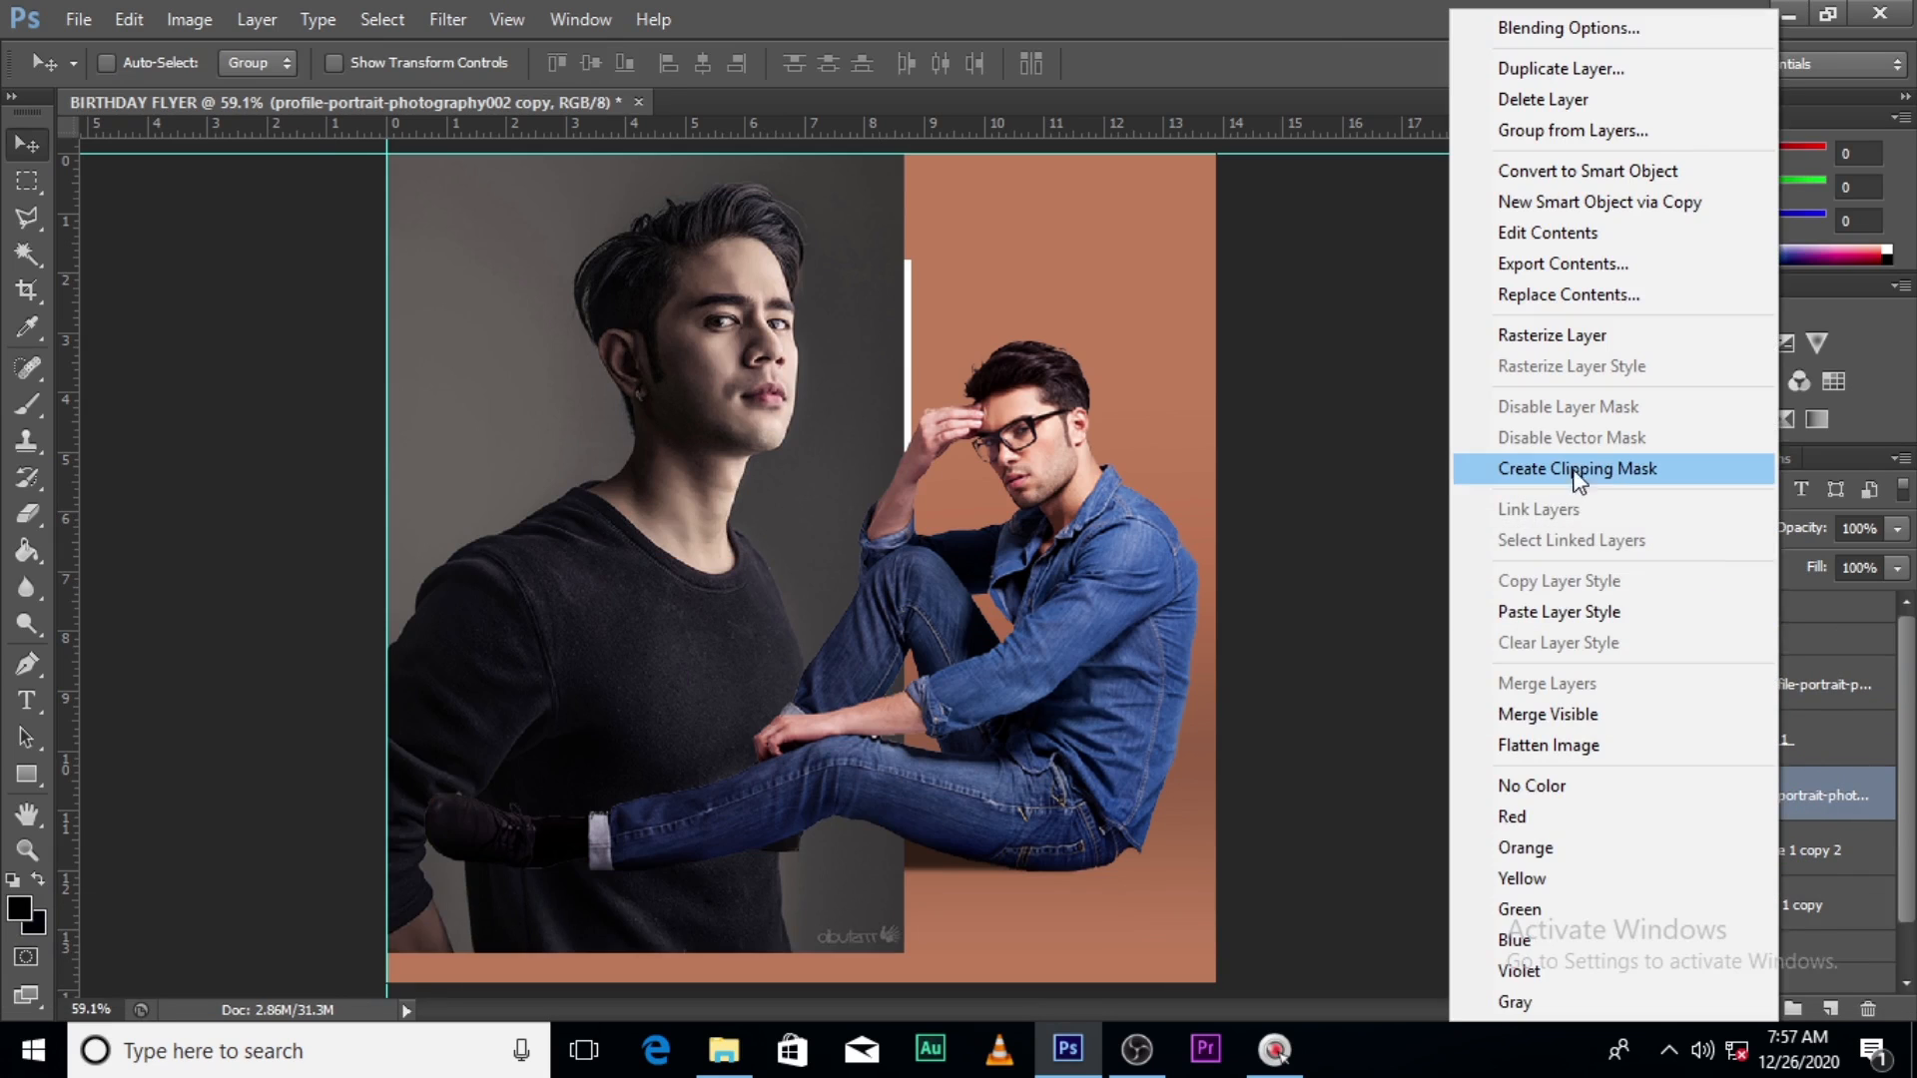
left_click(1563, 489)
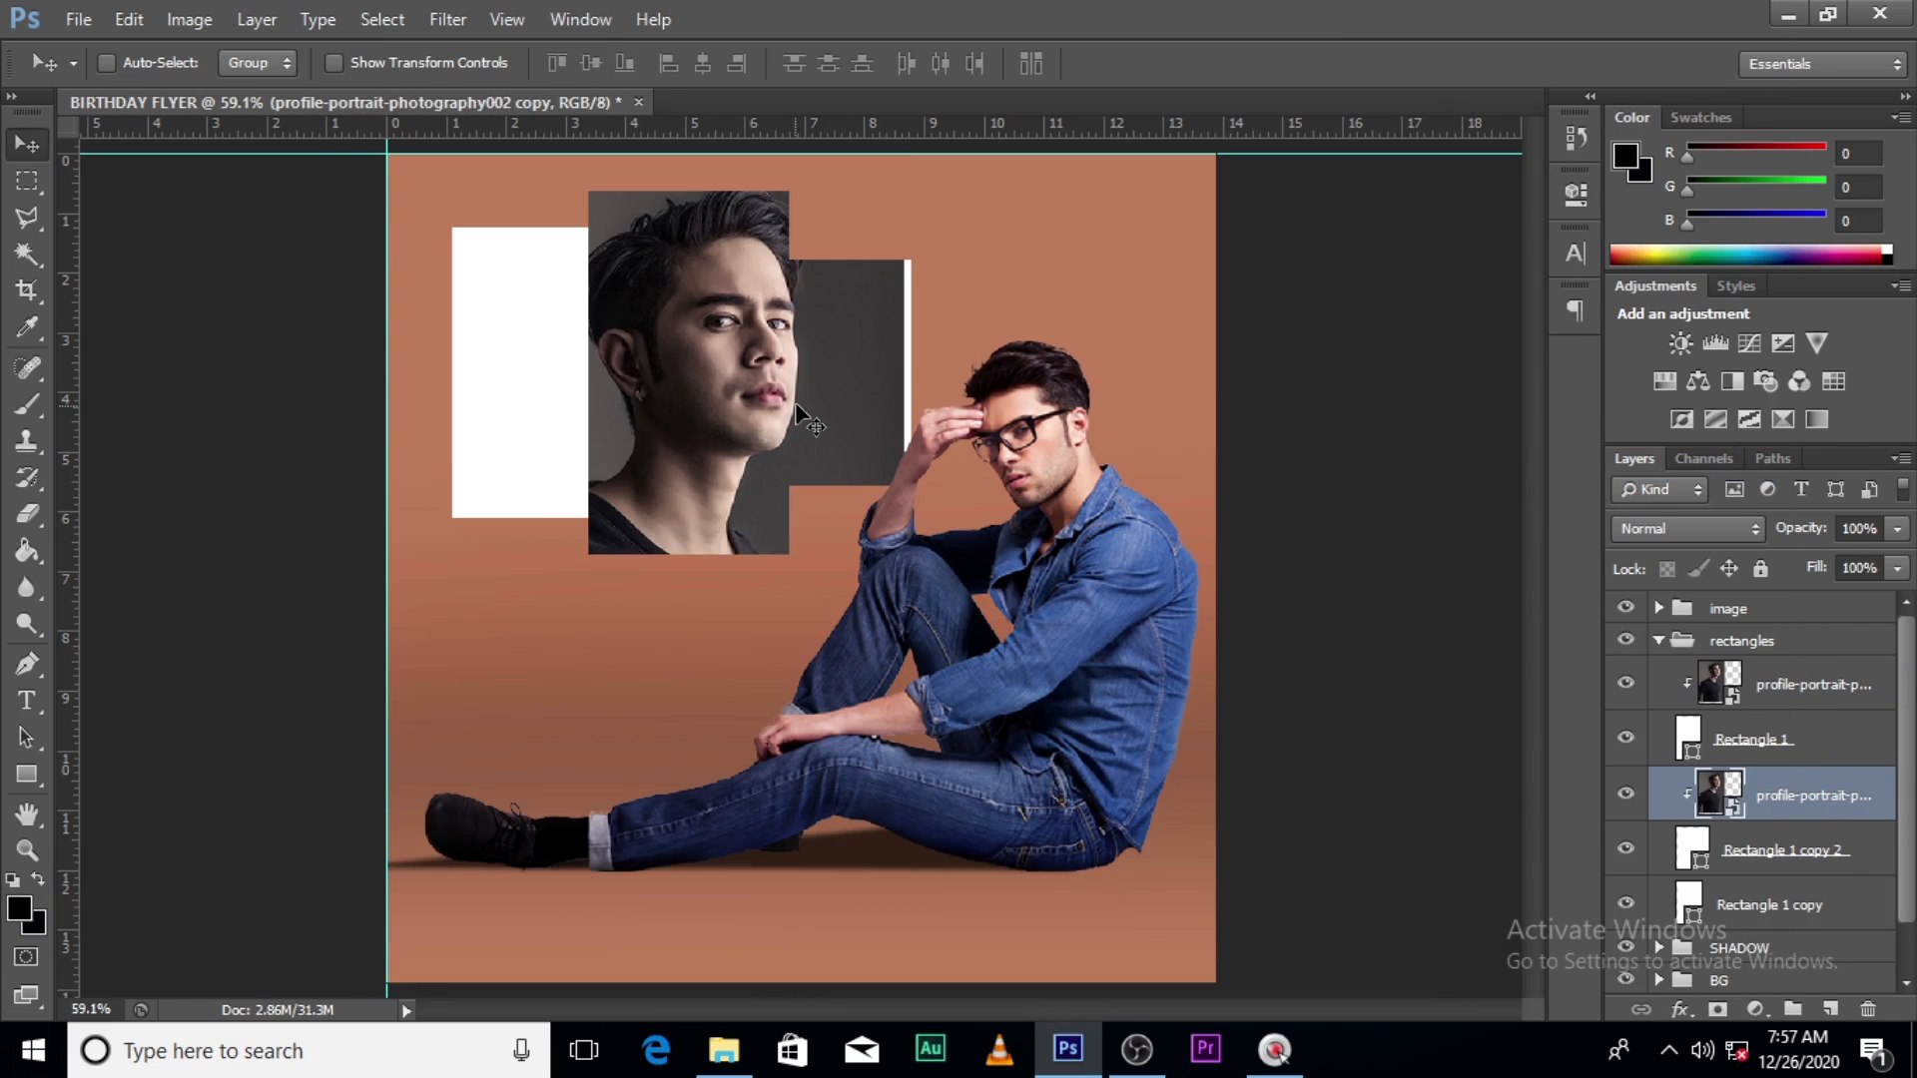
left_click_drag(805, 409, 929, 436)
key("ctrl+t")
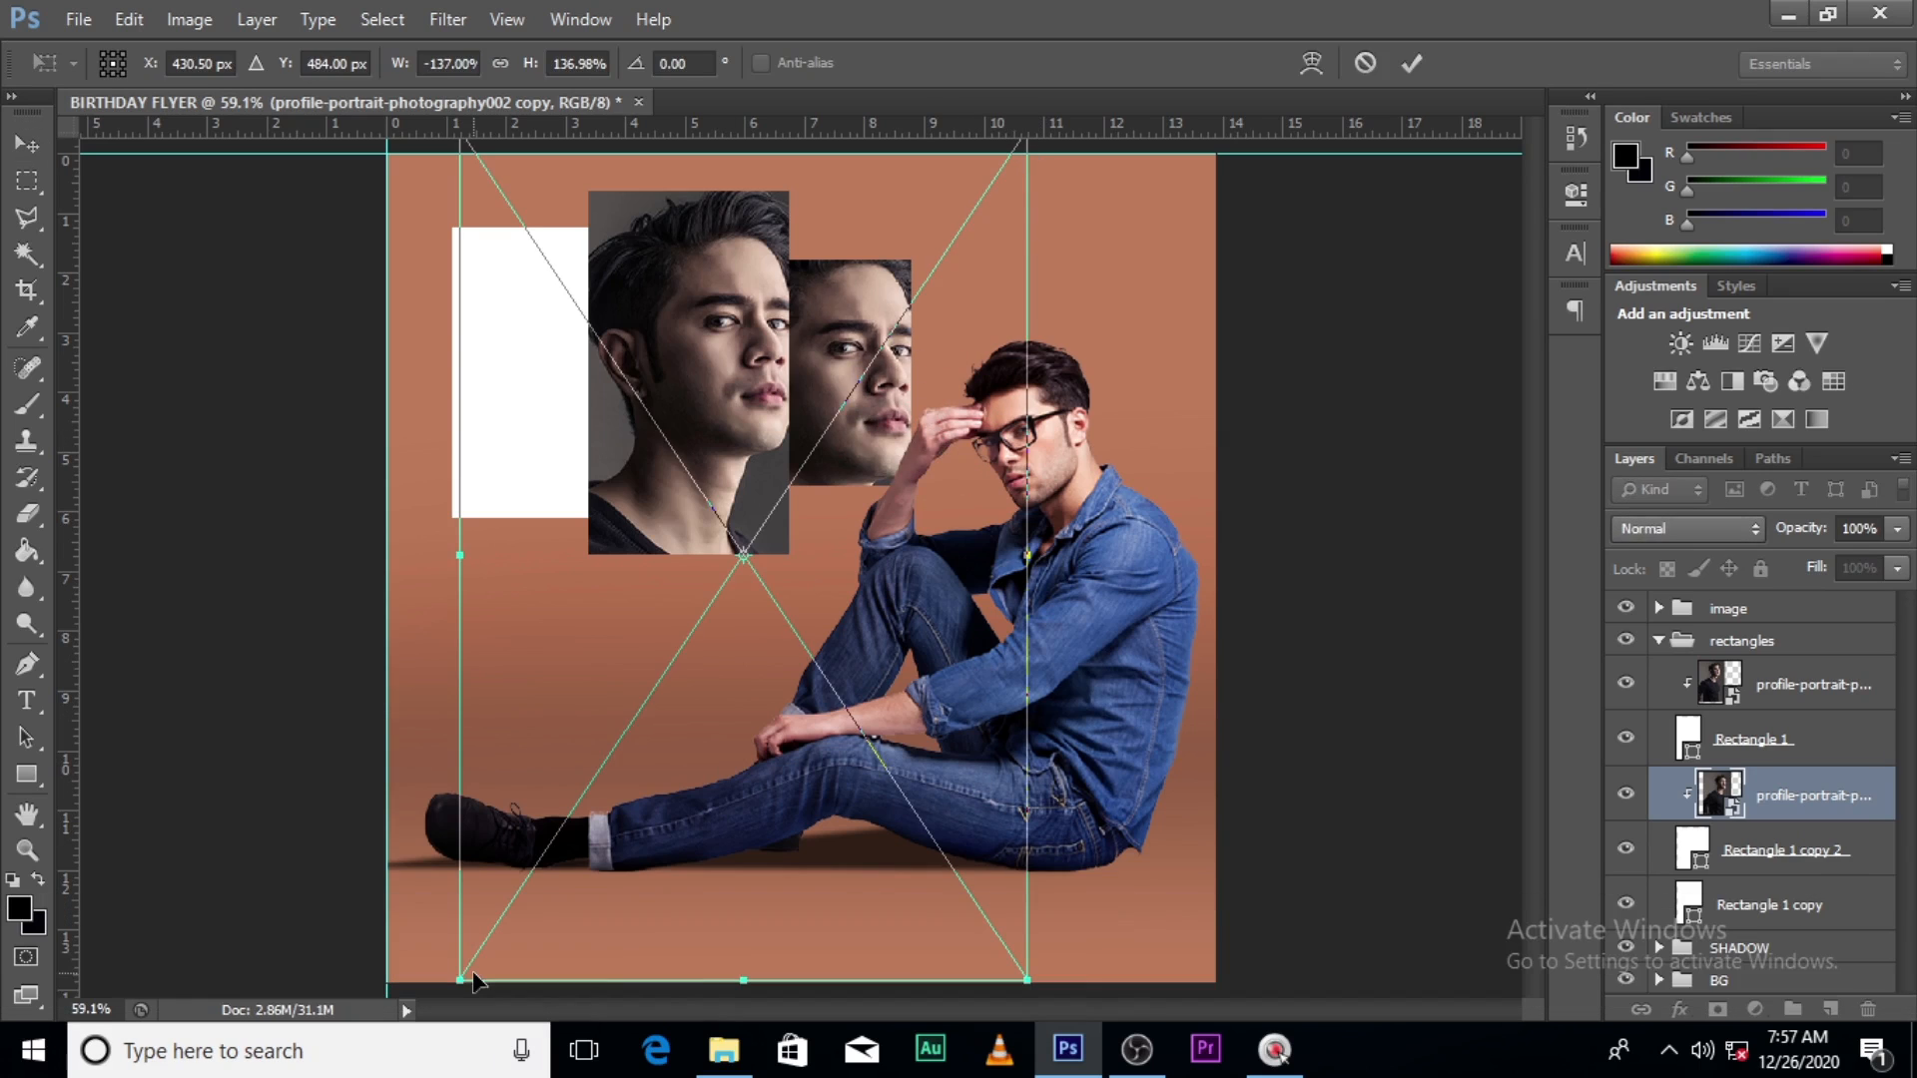
left_click_drag(460, 974, 612, 868)
left_click_drag(724, 666, 769, 597)
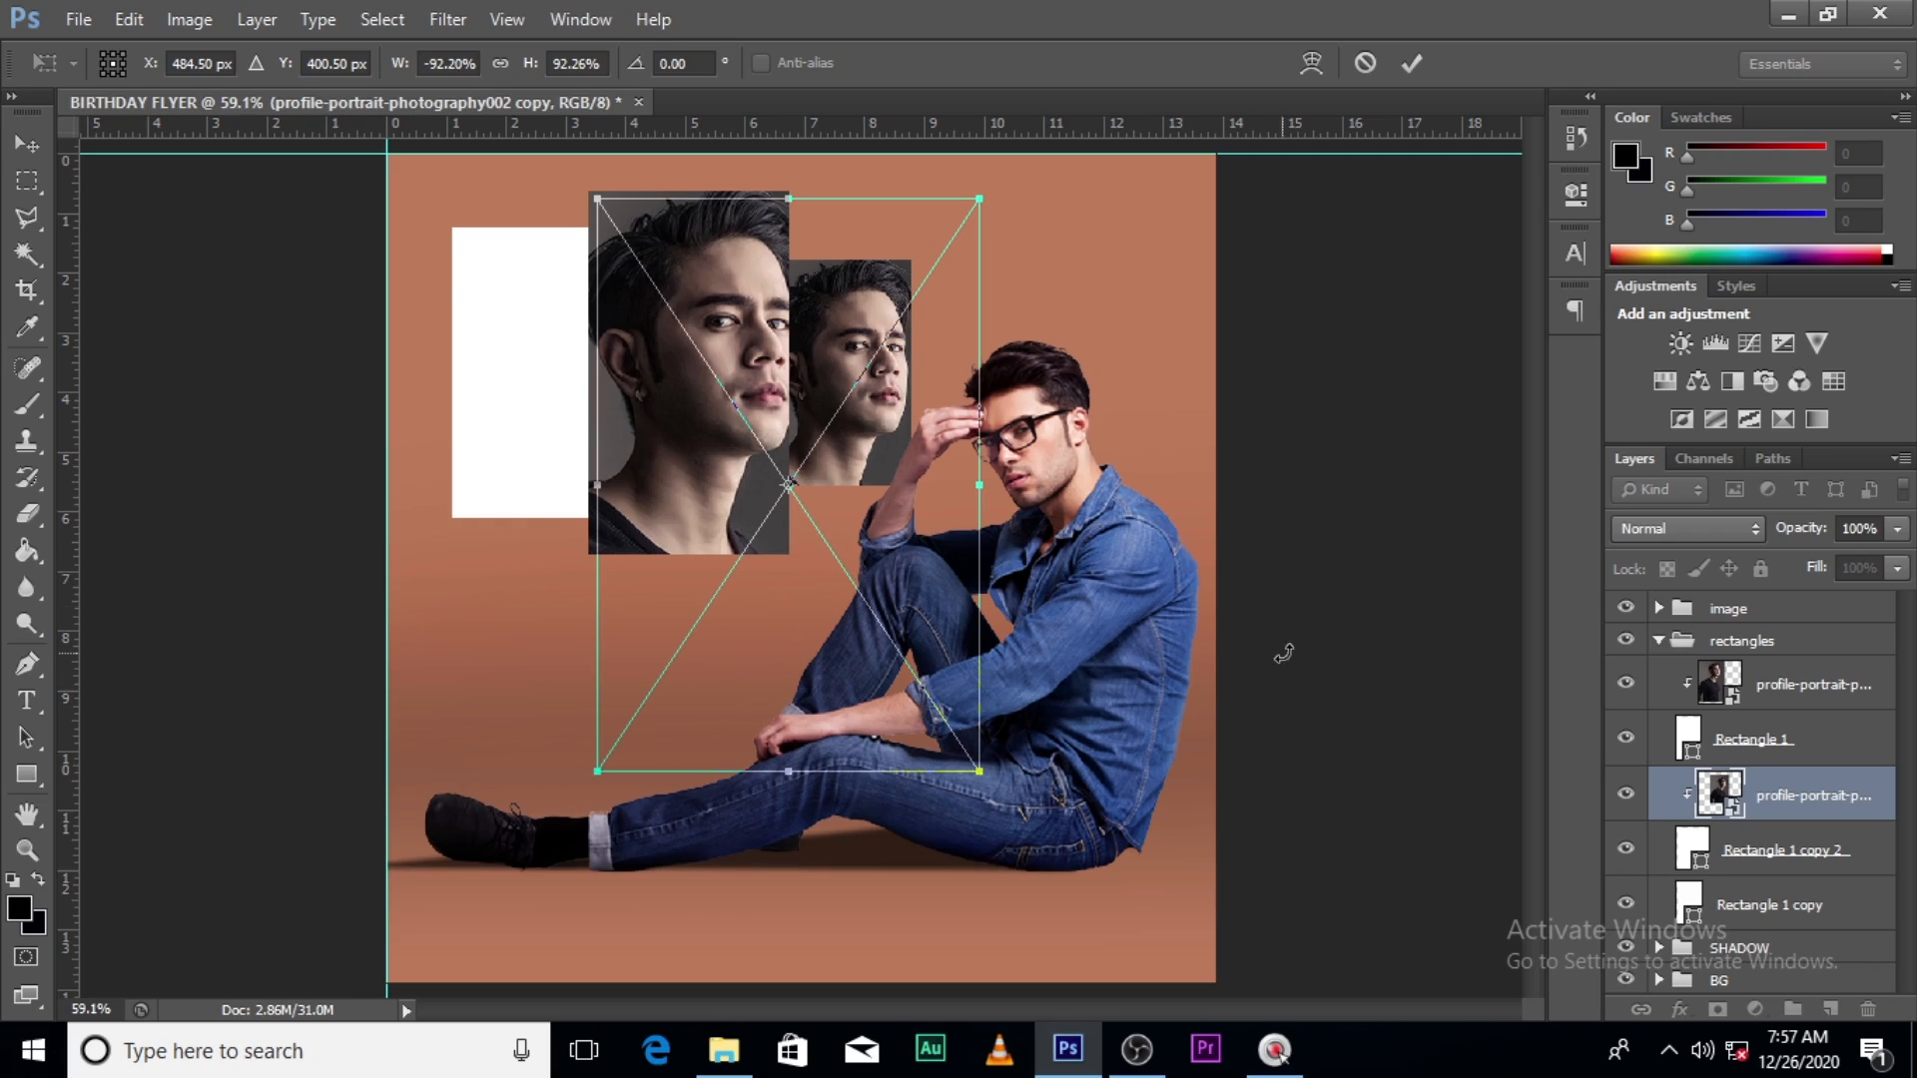
key("Return")
- Clip another portrait copy into the left rectangle, mirrored and scaled to about 105%
key("ctrl+j")
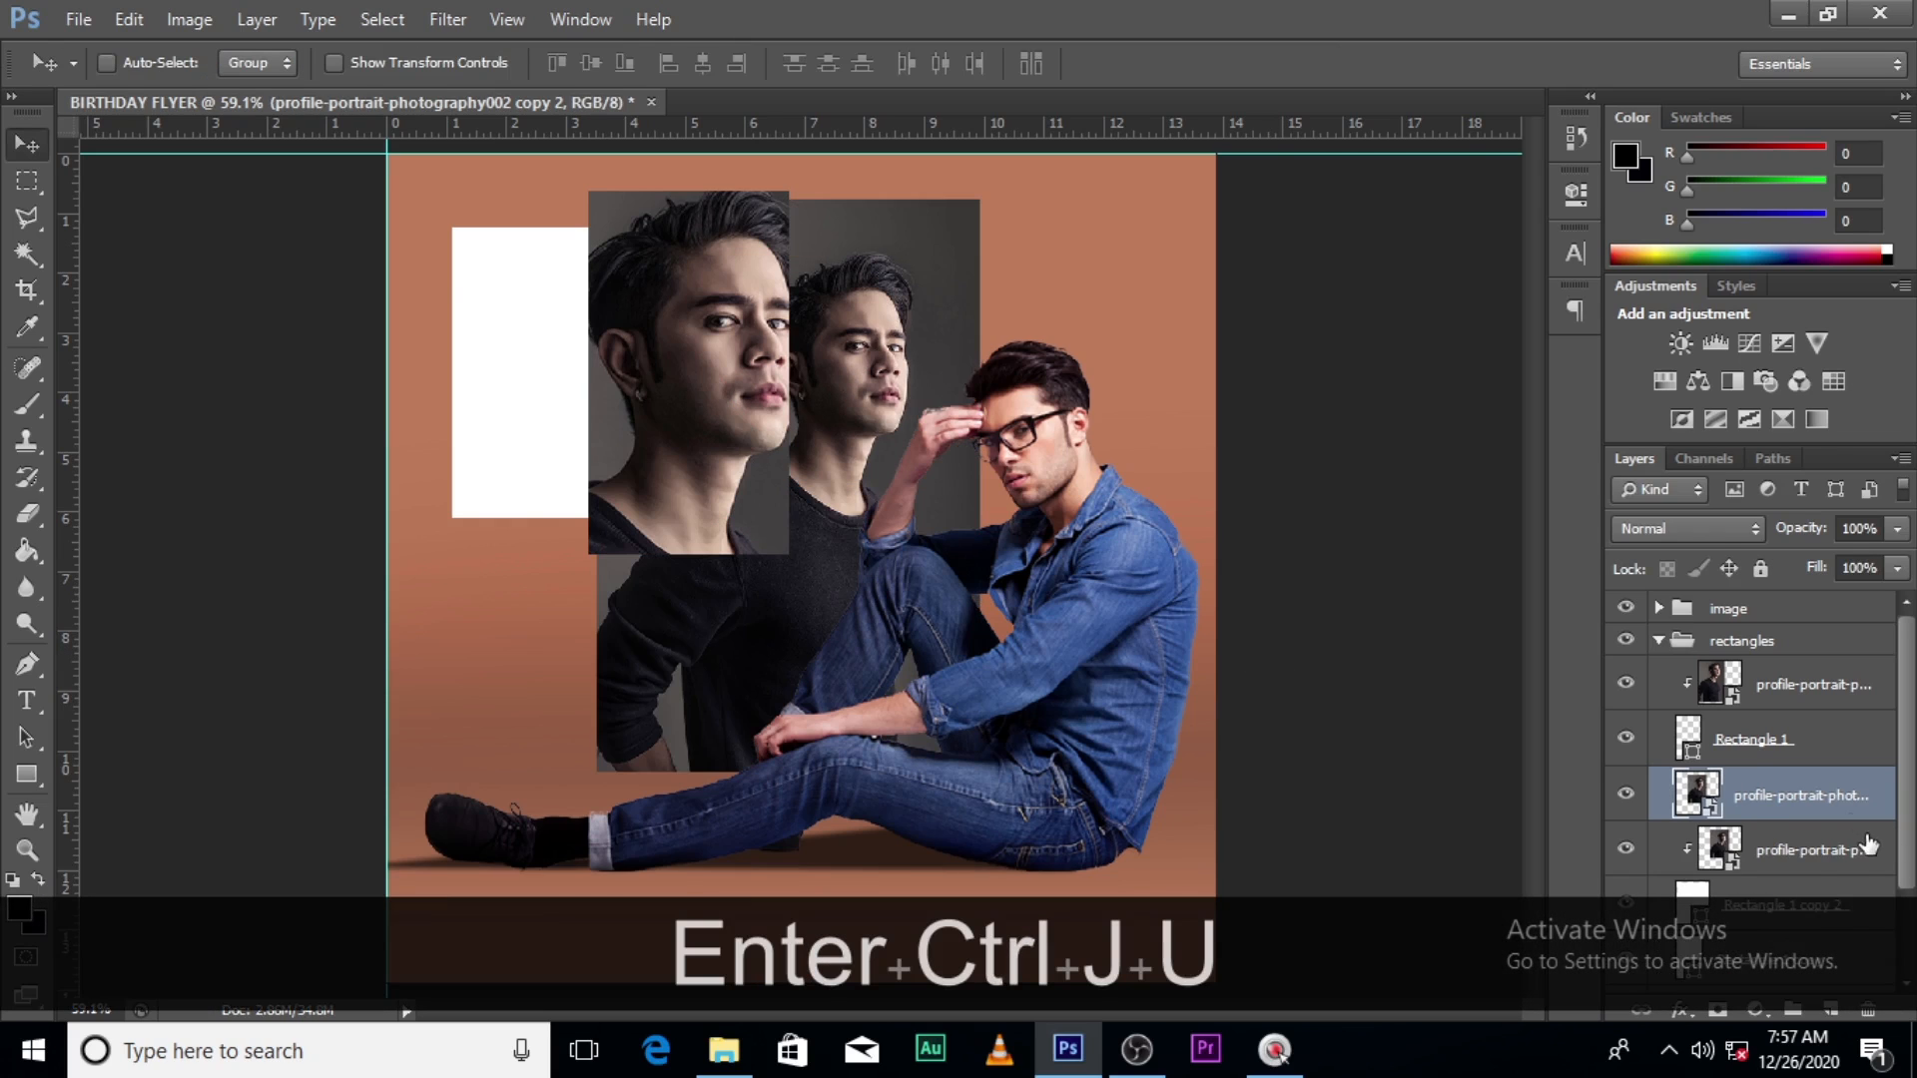
left_click_drag(1833, 814, 1790, 909)
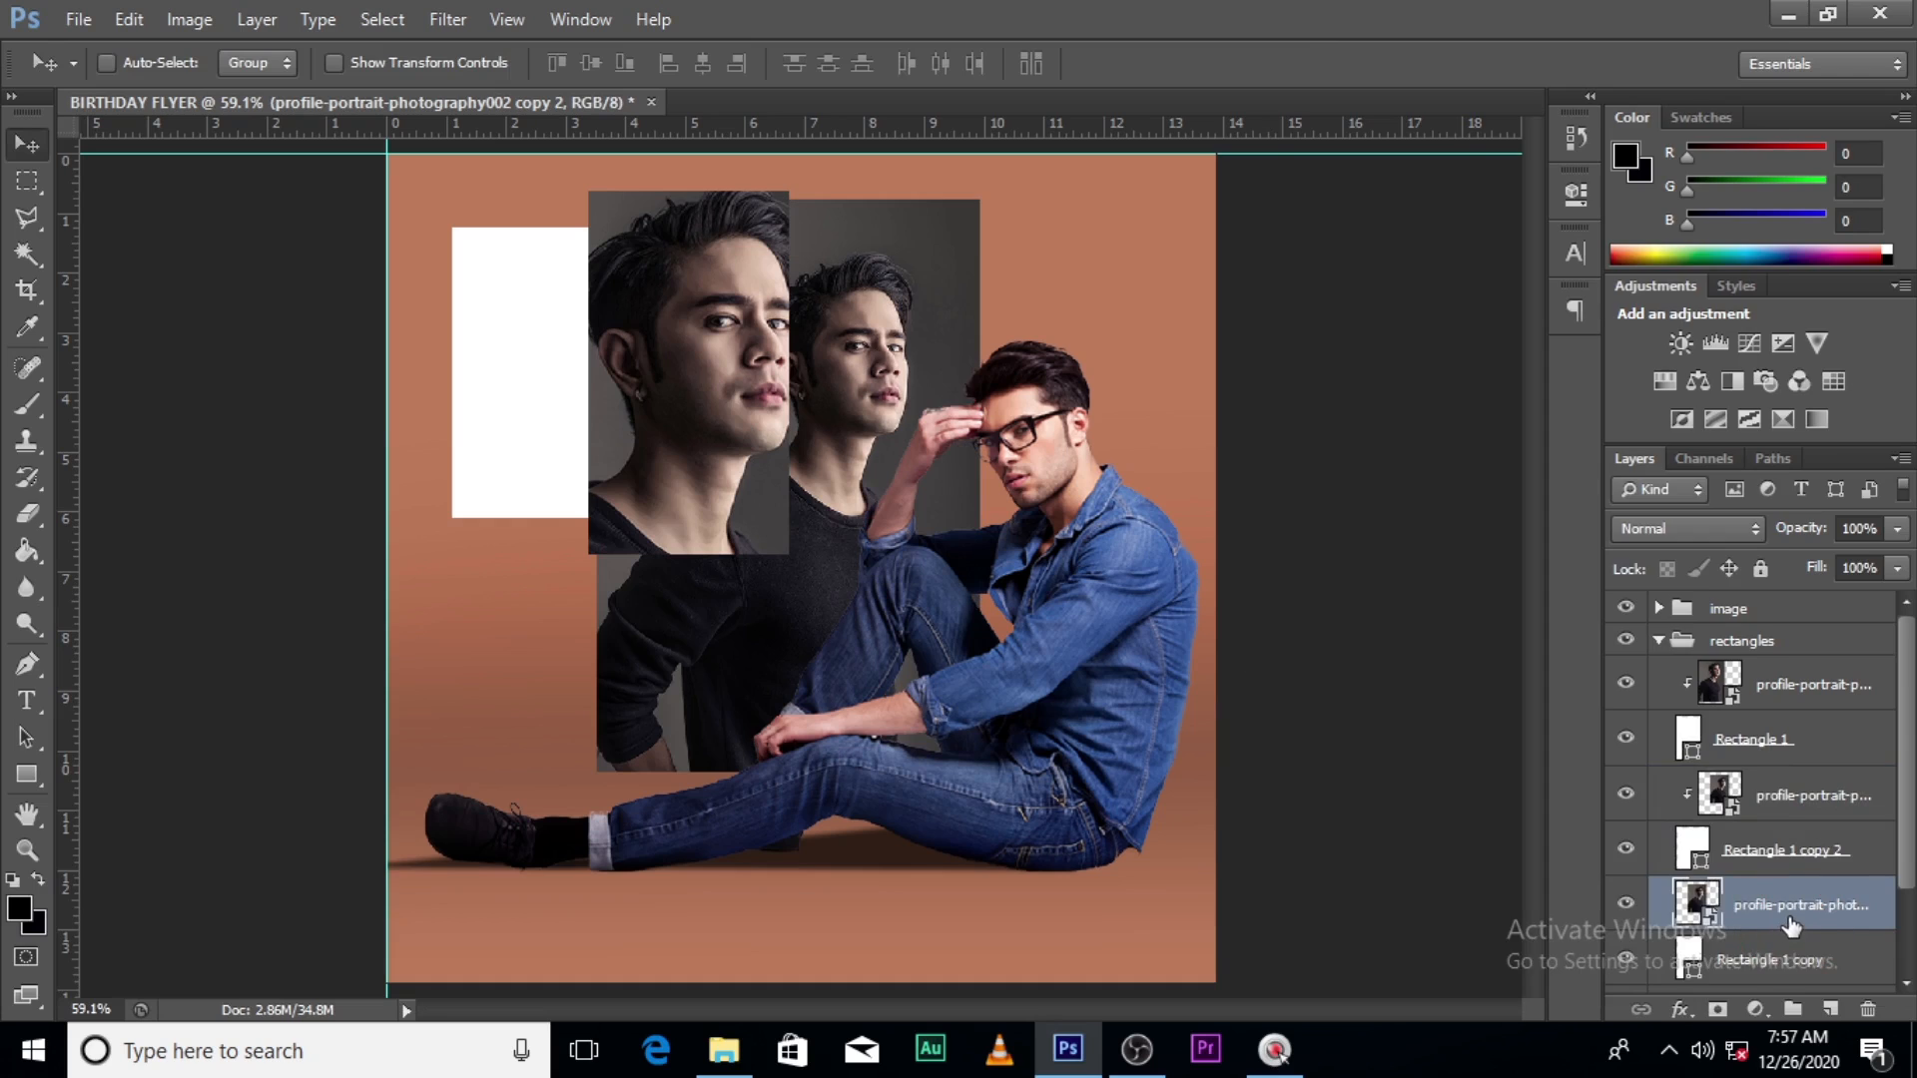
right_click(1787, 905)
left_click(1554, 474)
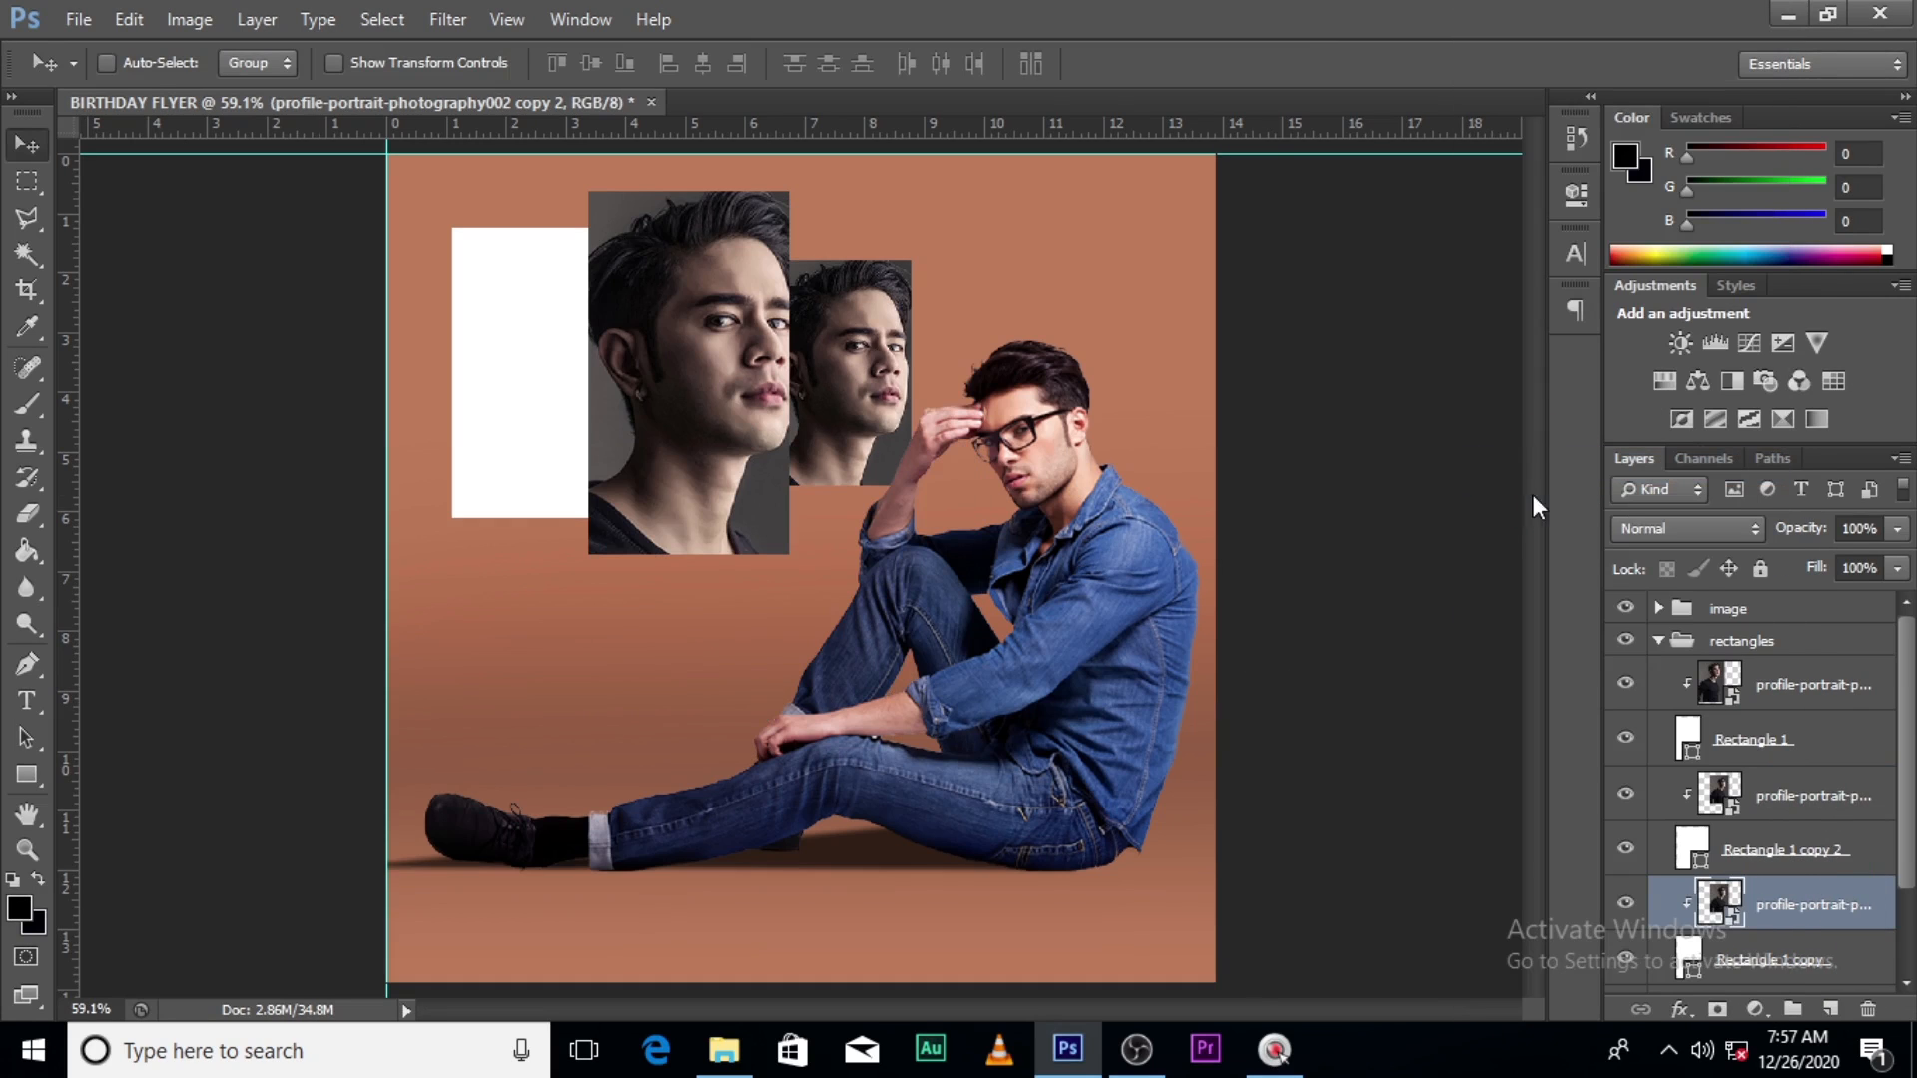
left_click_drag(889, 411, 541, 404)
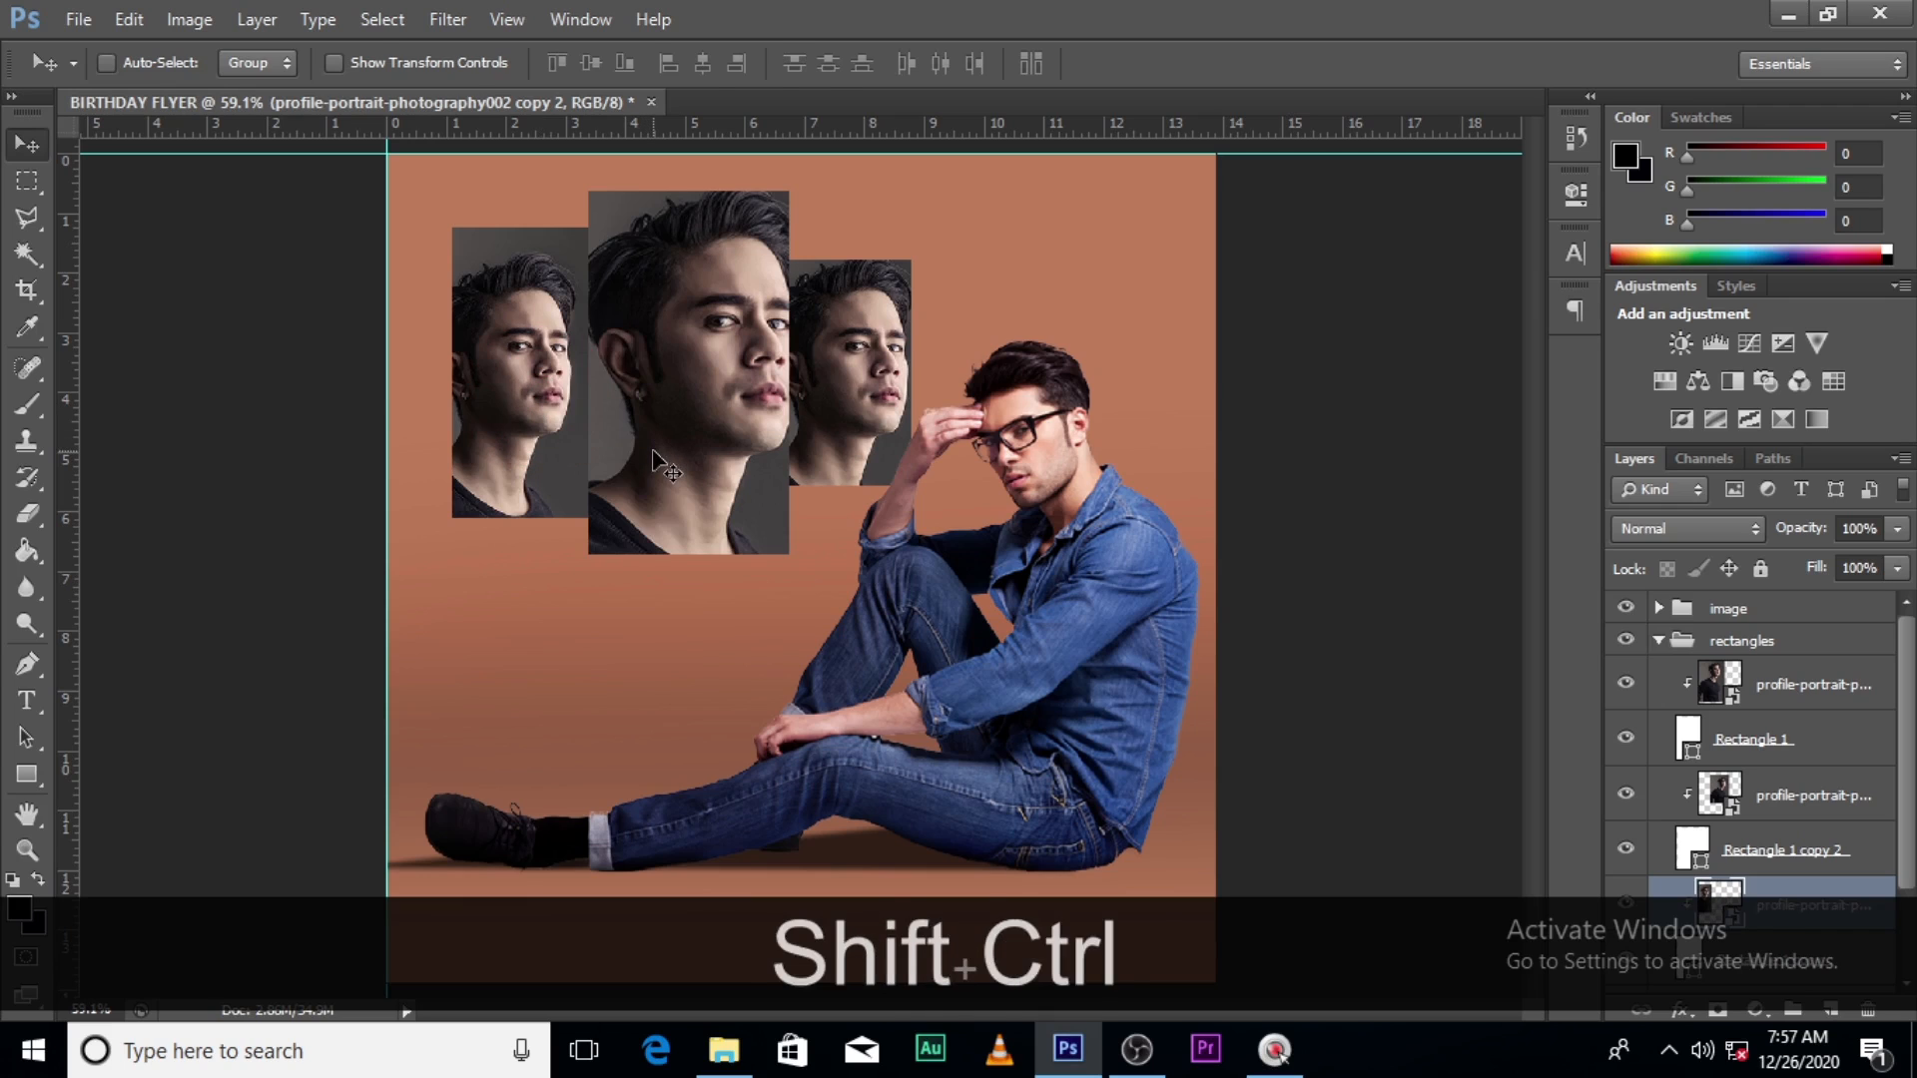
key("ctrl+shift+t")
left_click_drag(642, 771, 670, 803)
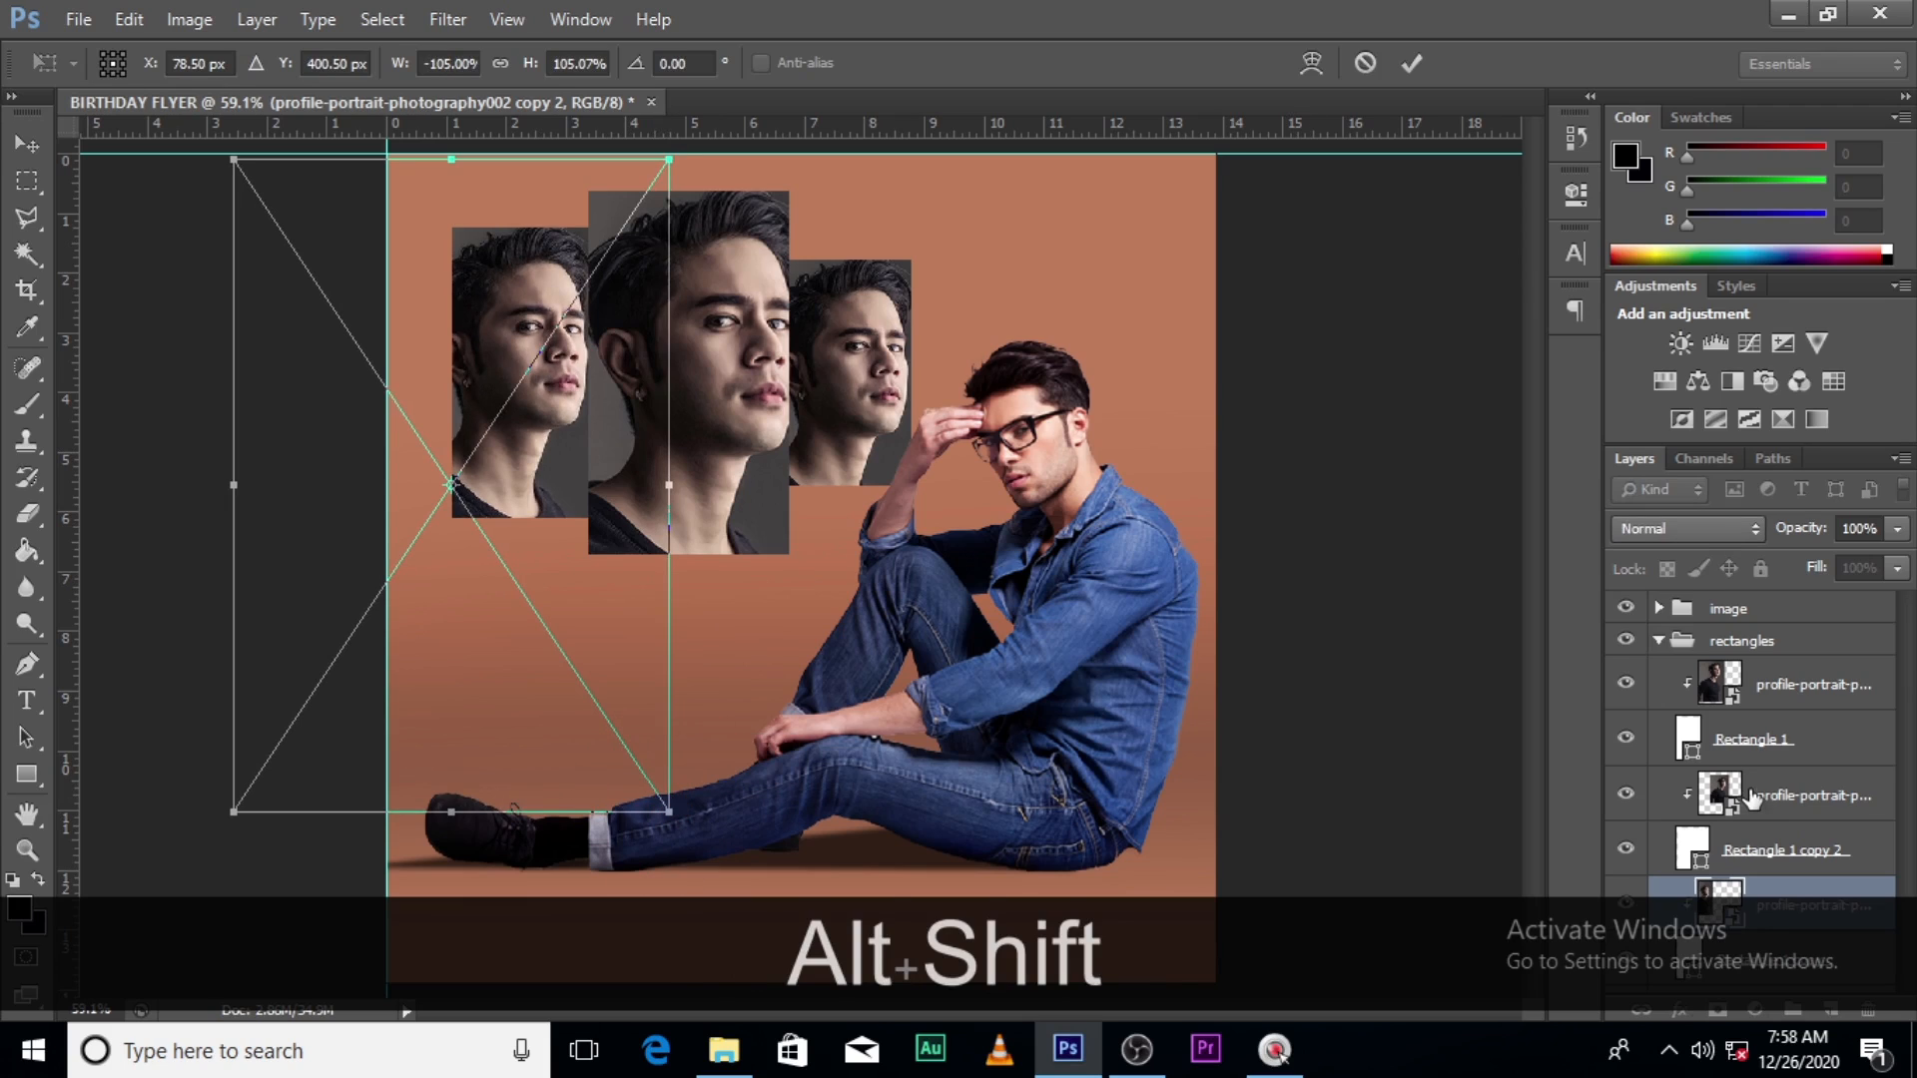
key("alt+shift+Return")
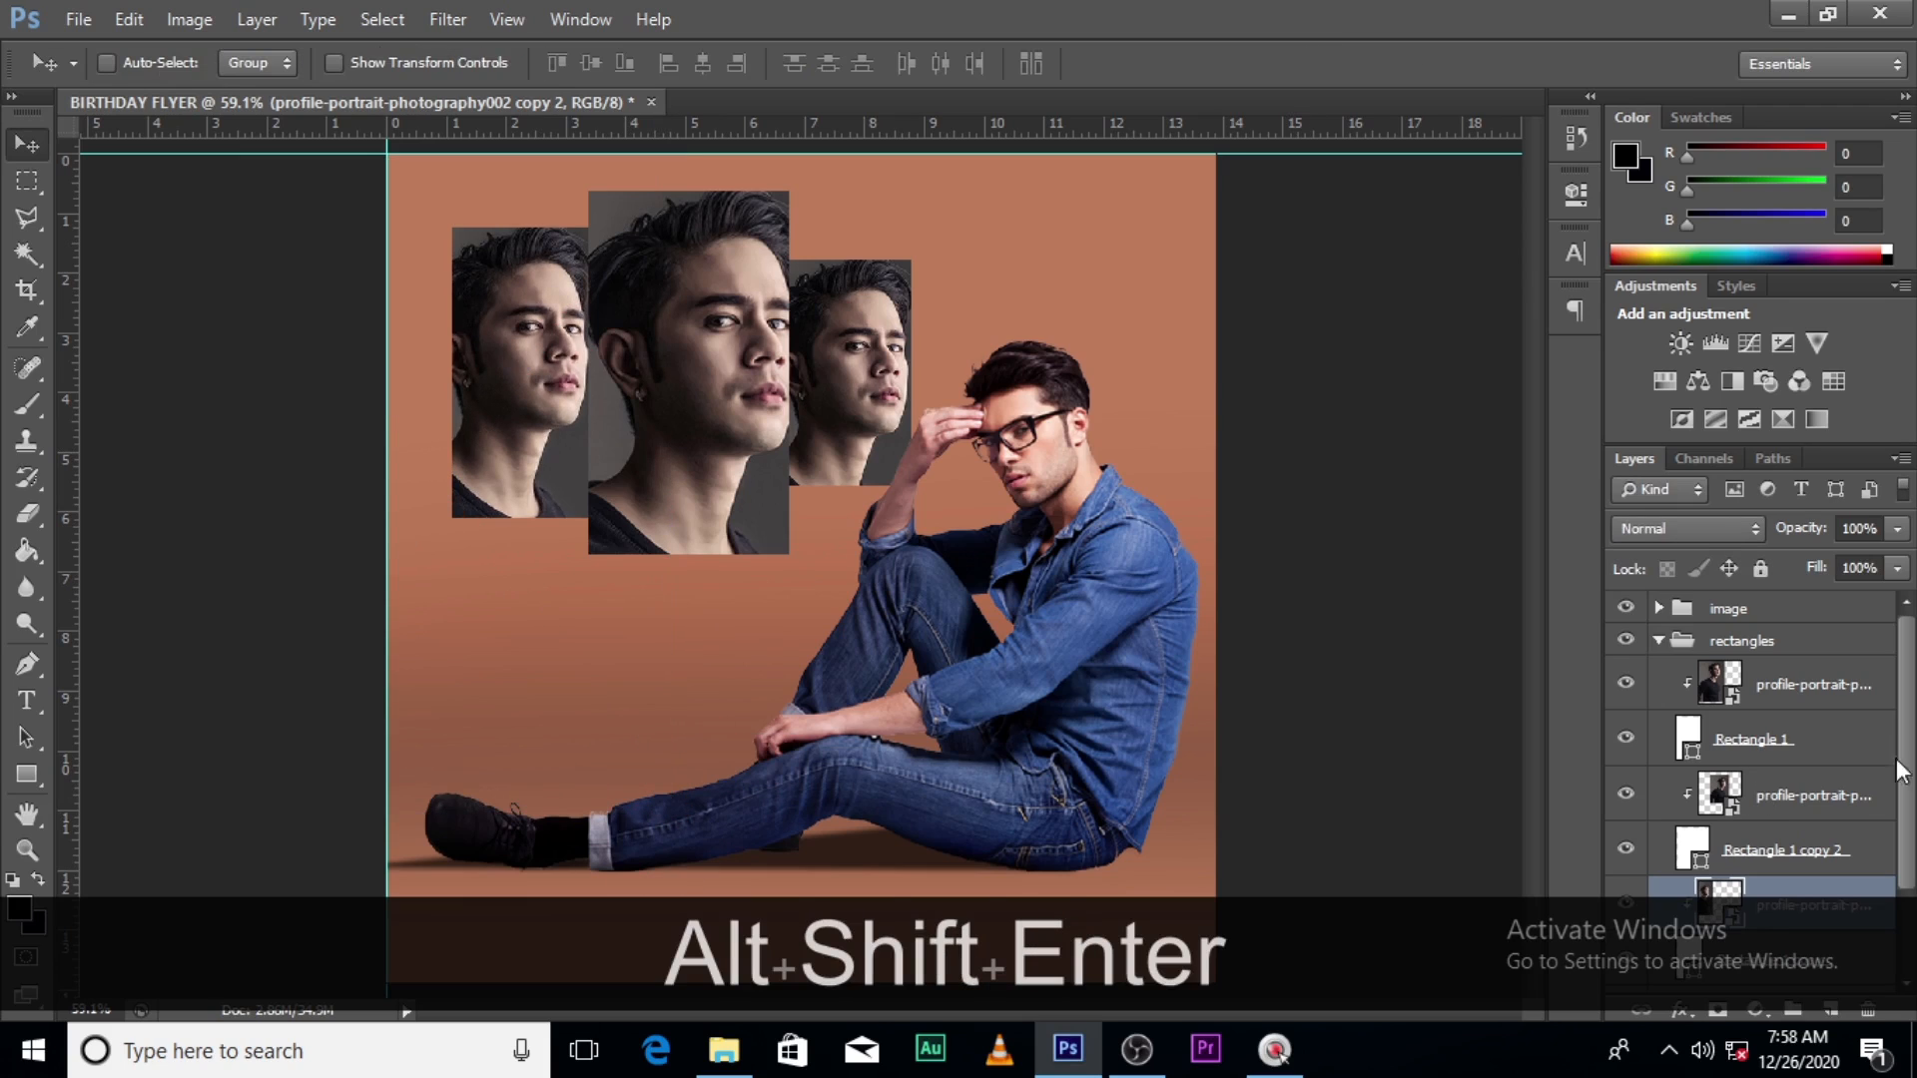
- Briefly hide and show the rectangles group to compare, then expand it to list its layers
left_click(1659, 641)
left_click(1625, 640)
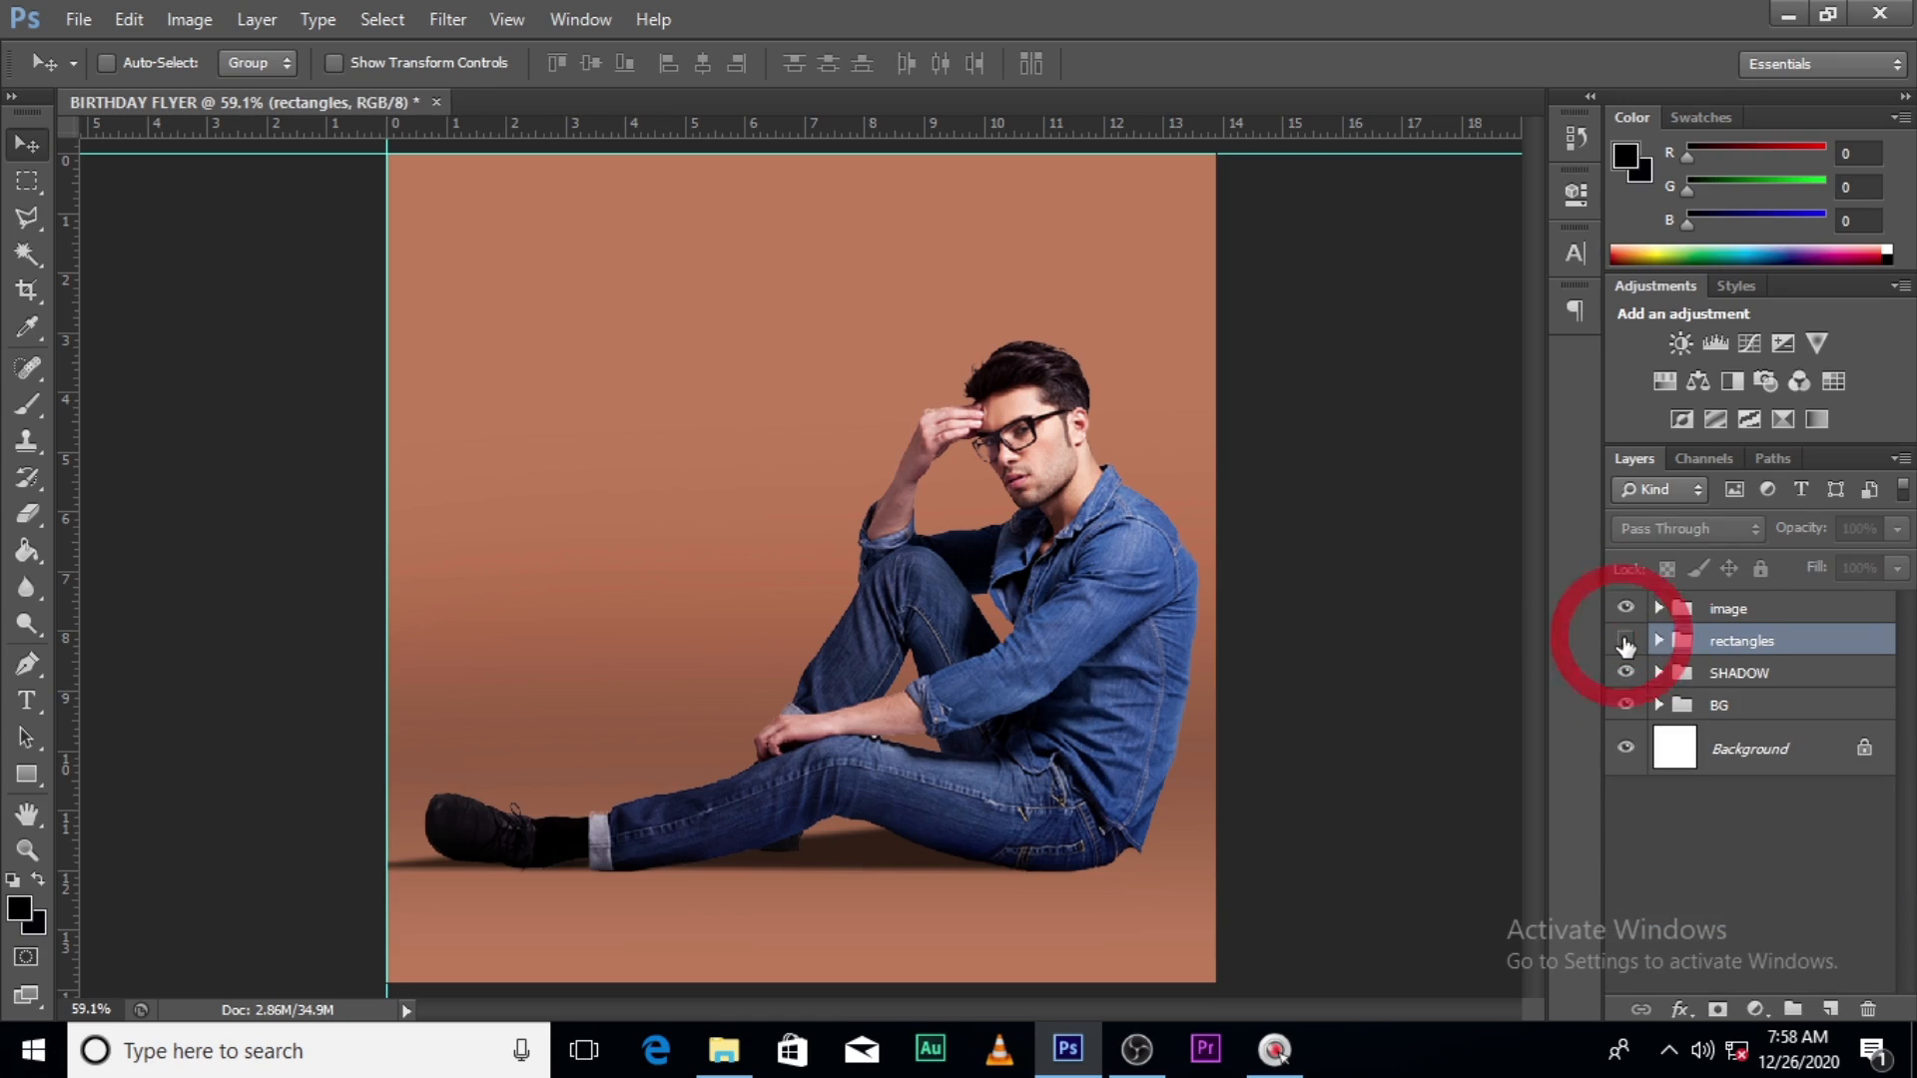
left_click(1626, 640)
left_click(1659, 641)
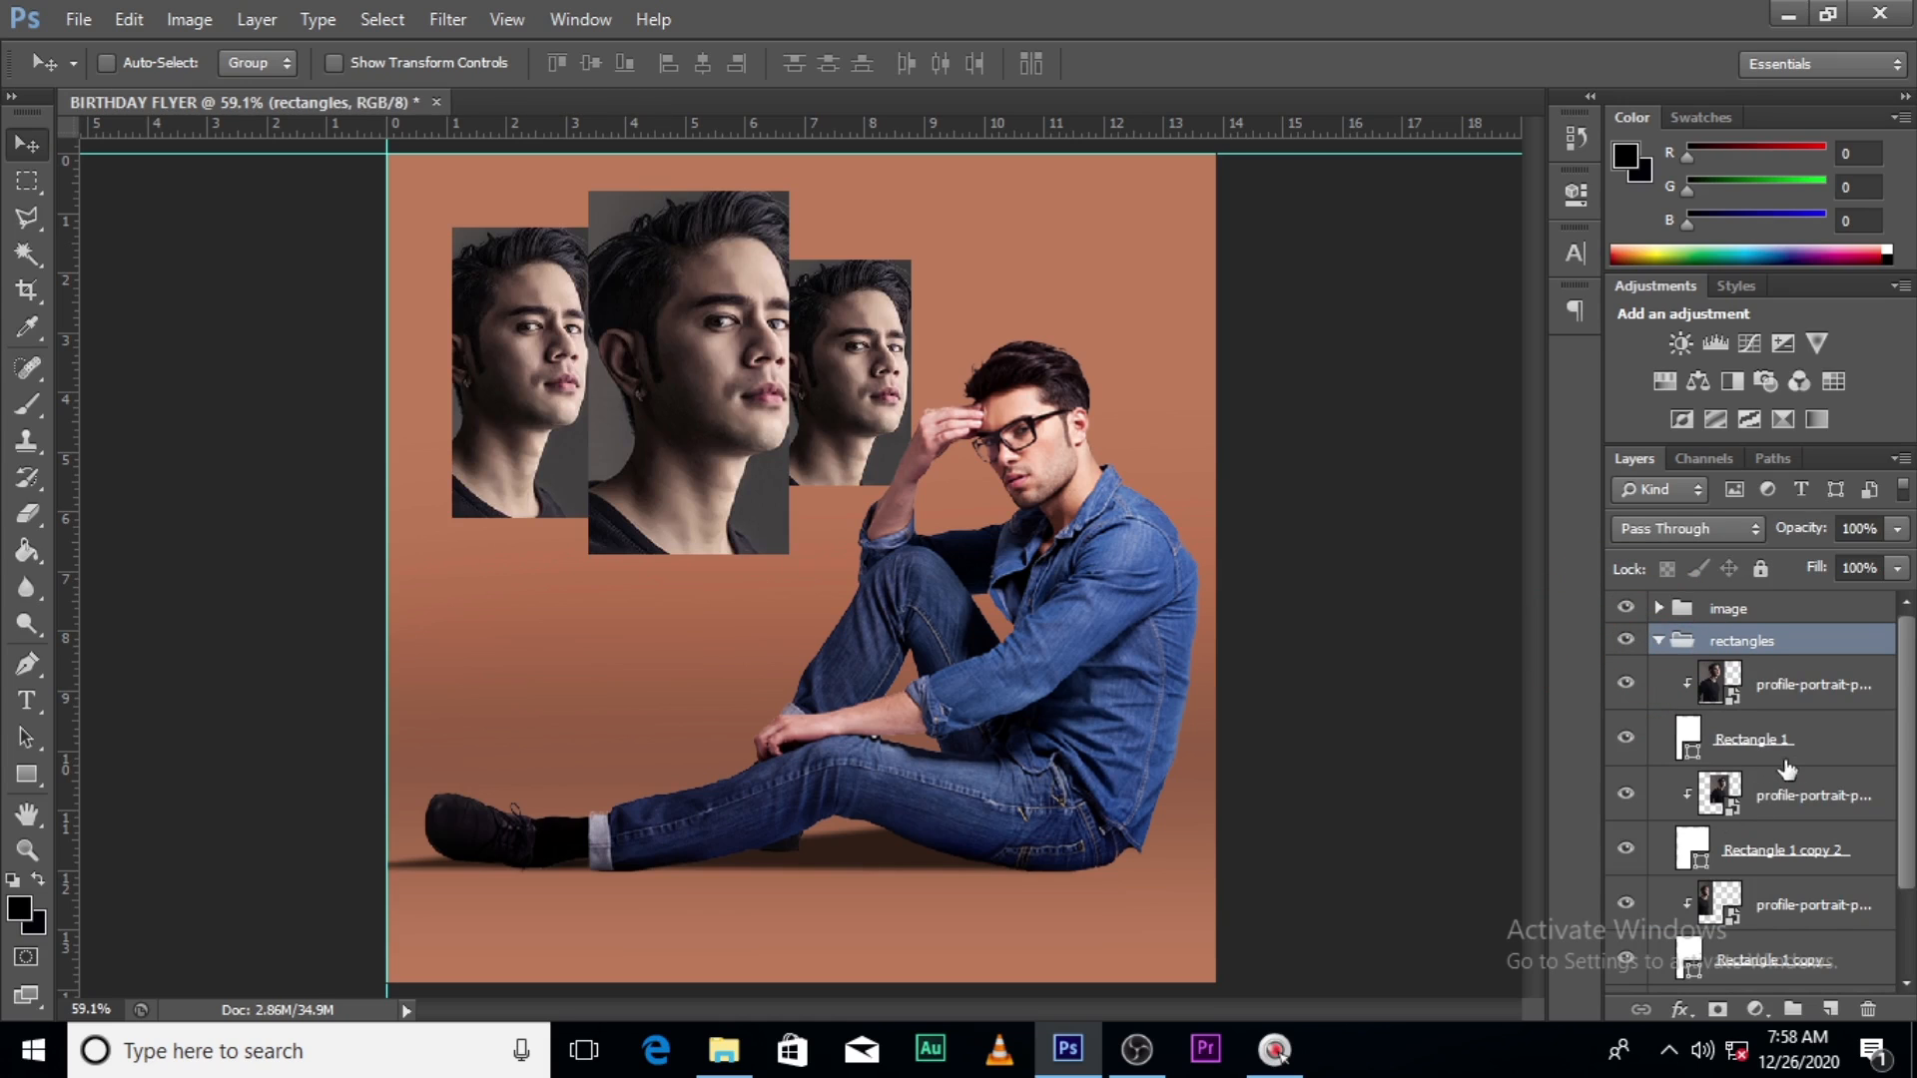
- Select Rectangle 1 copy 2 and Rectangle 1 copy and lower their fill to 64%
left_click(1762, 850)
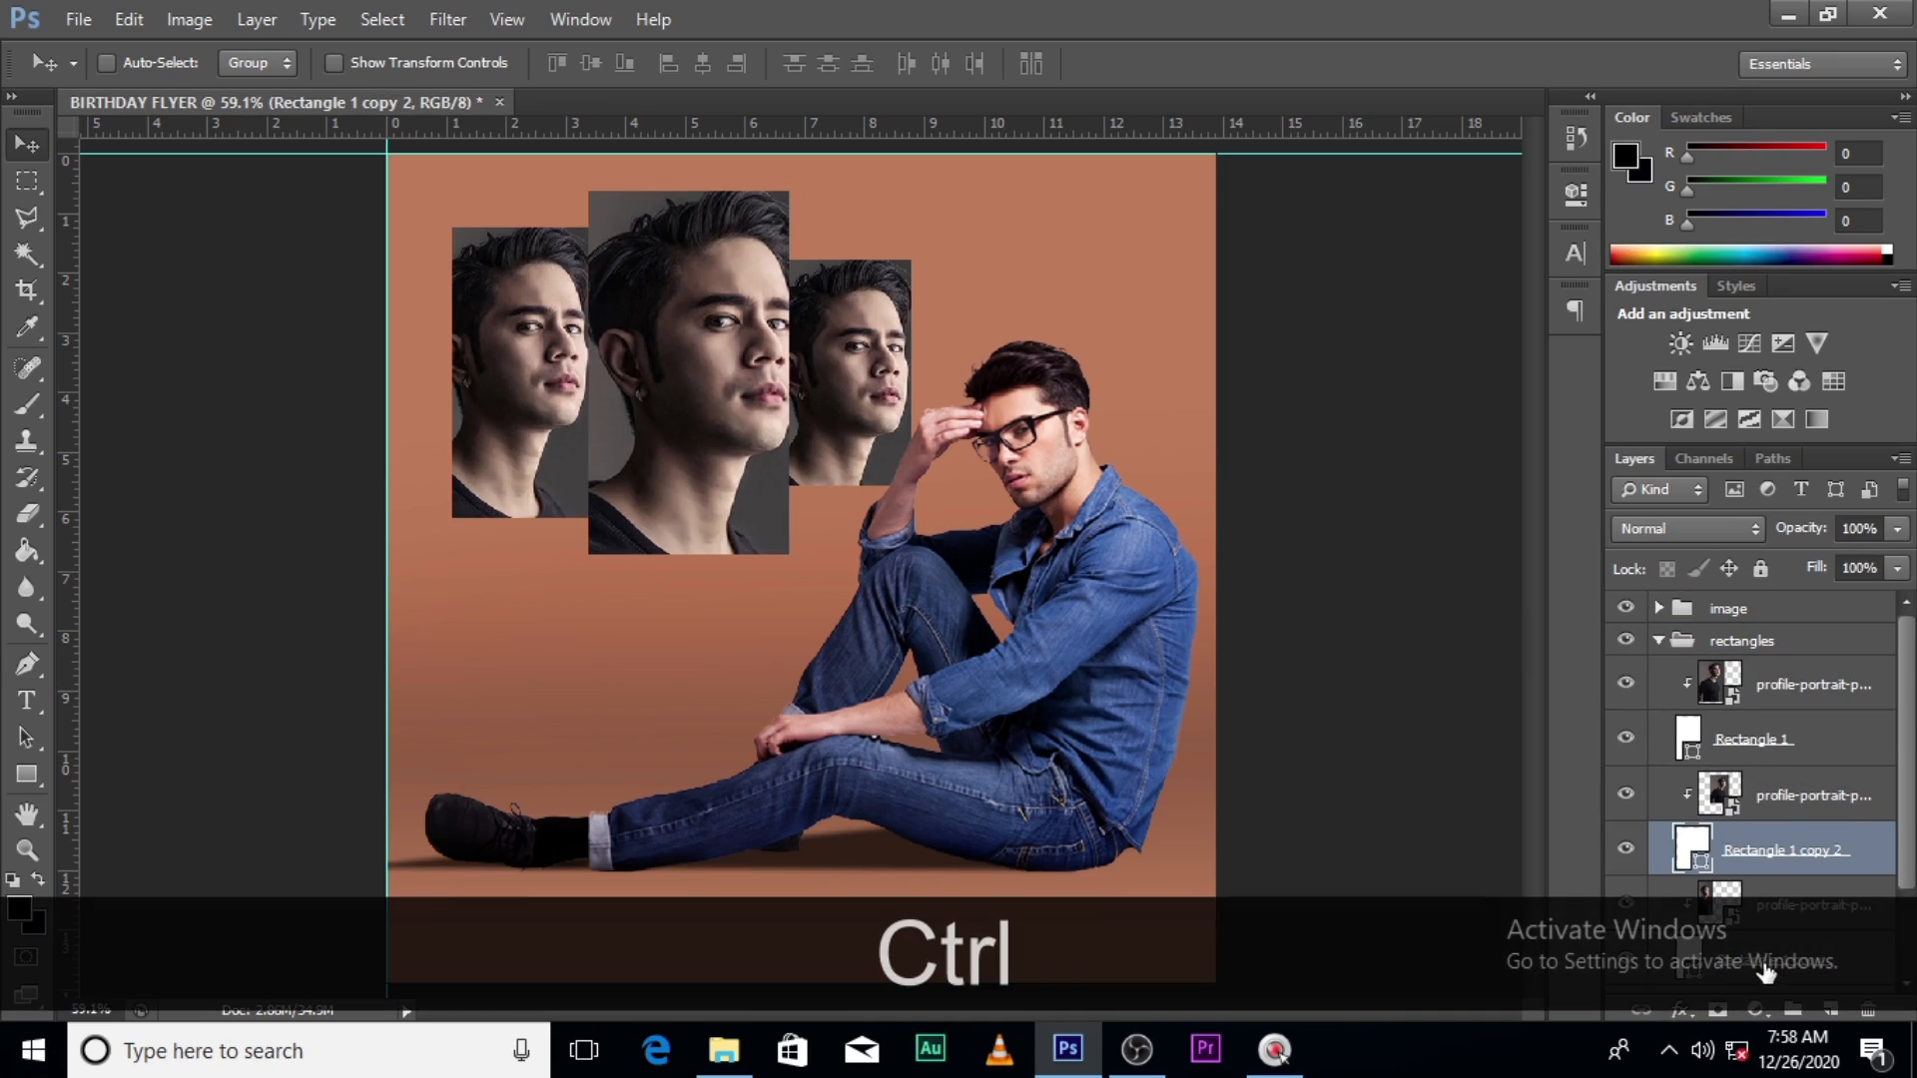
left_click(1762, 964, "ctrl")
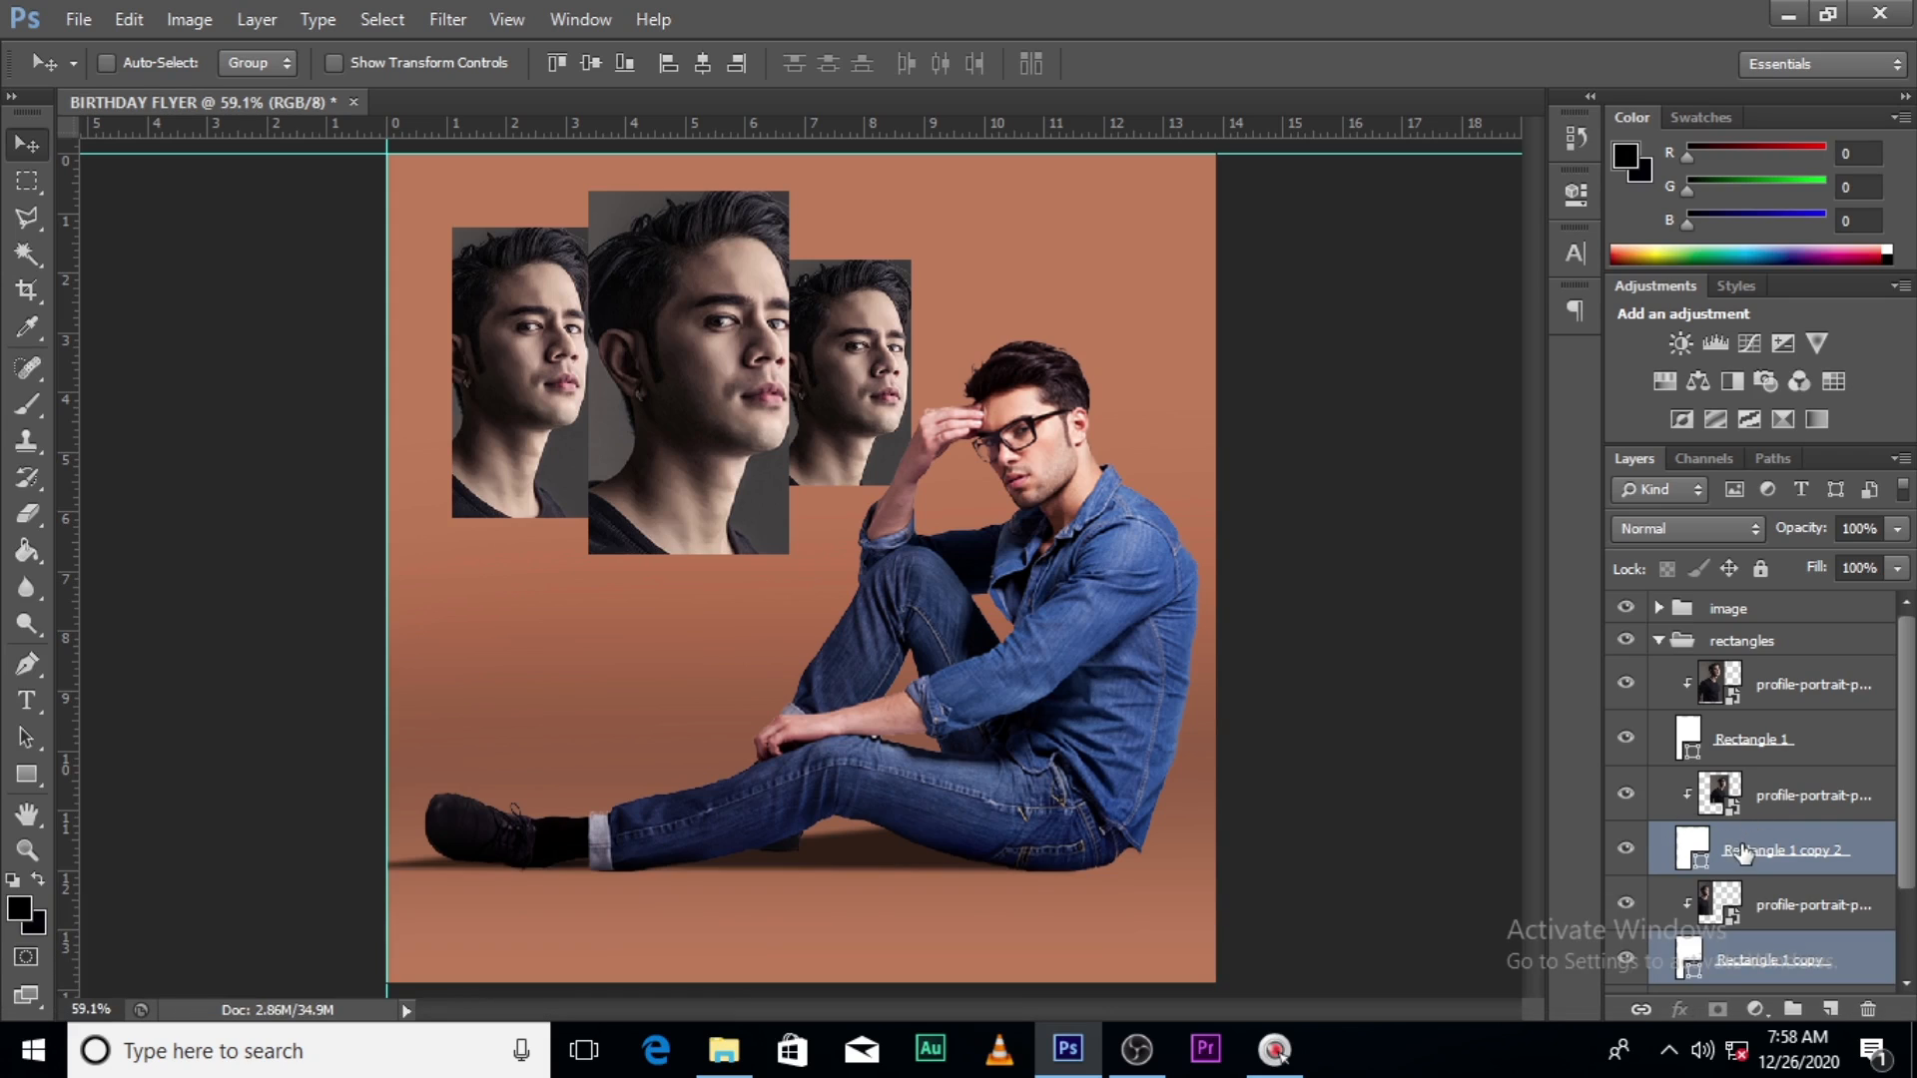
left_click(1739, 854)
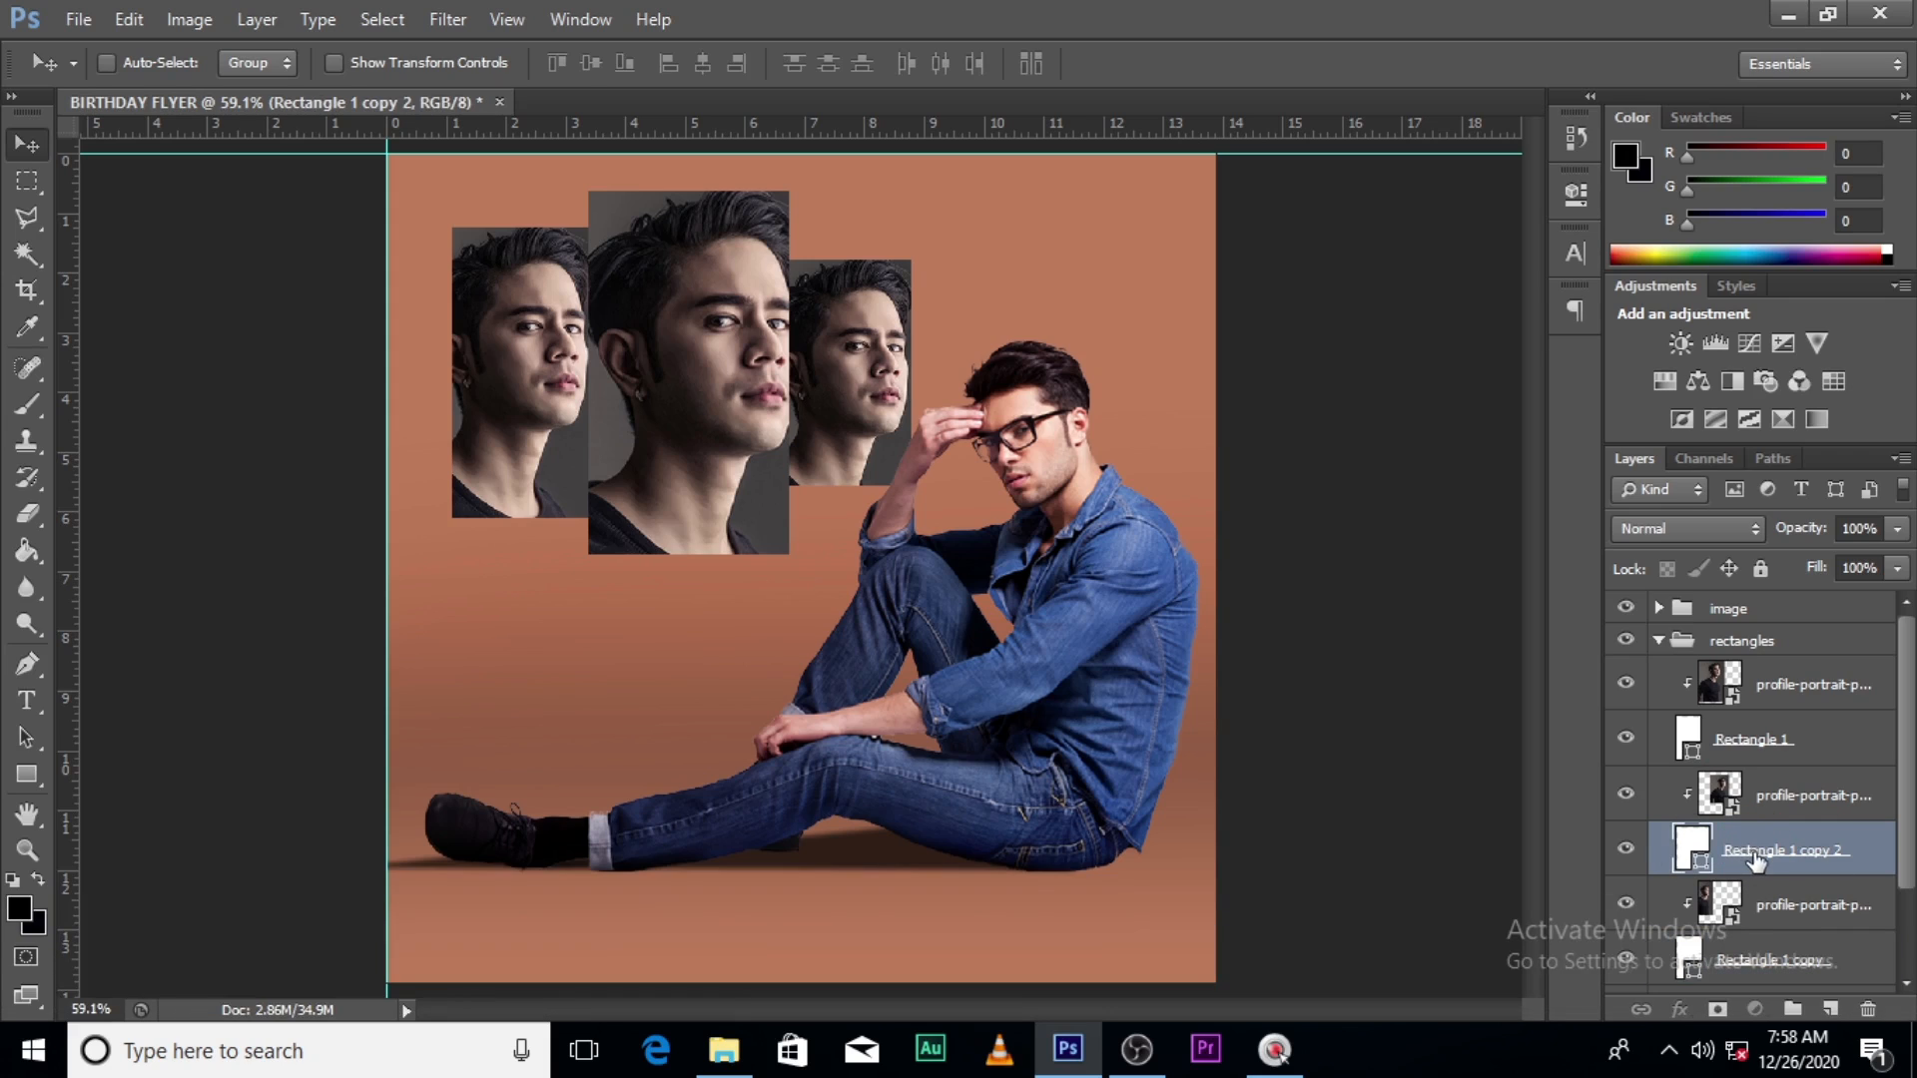
left_click(1767, 960, "ctrl")
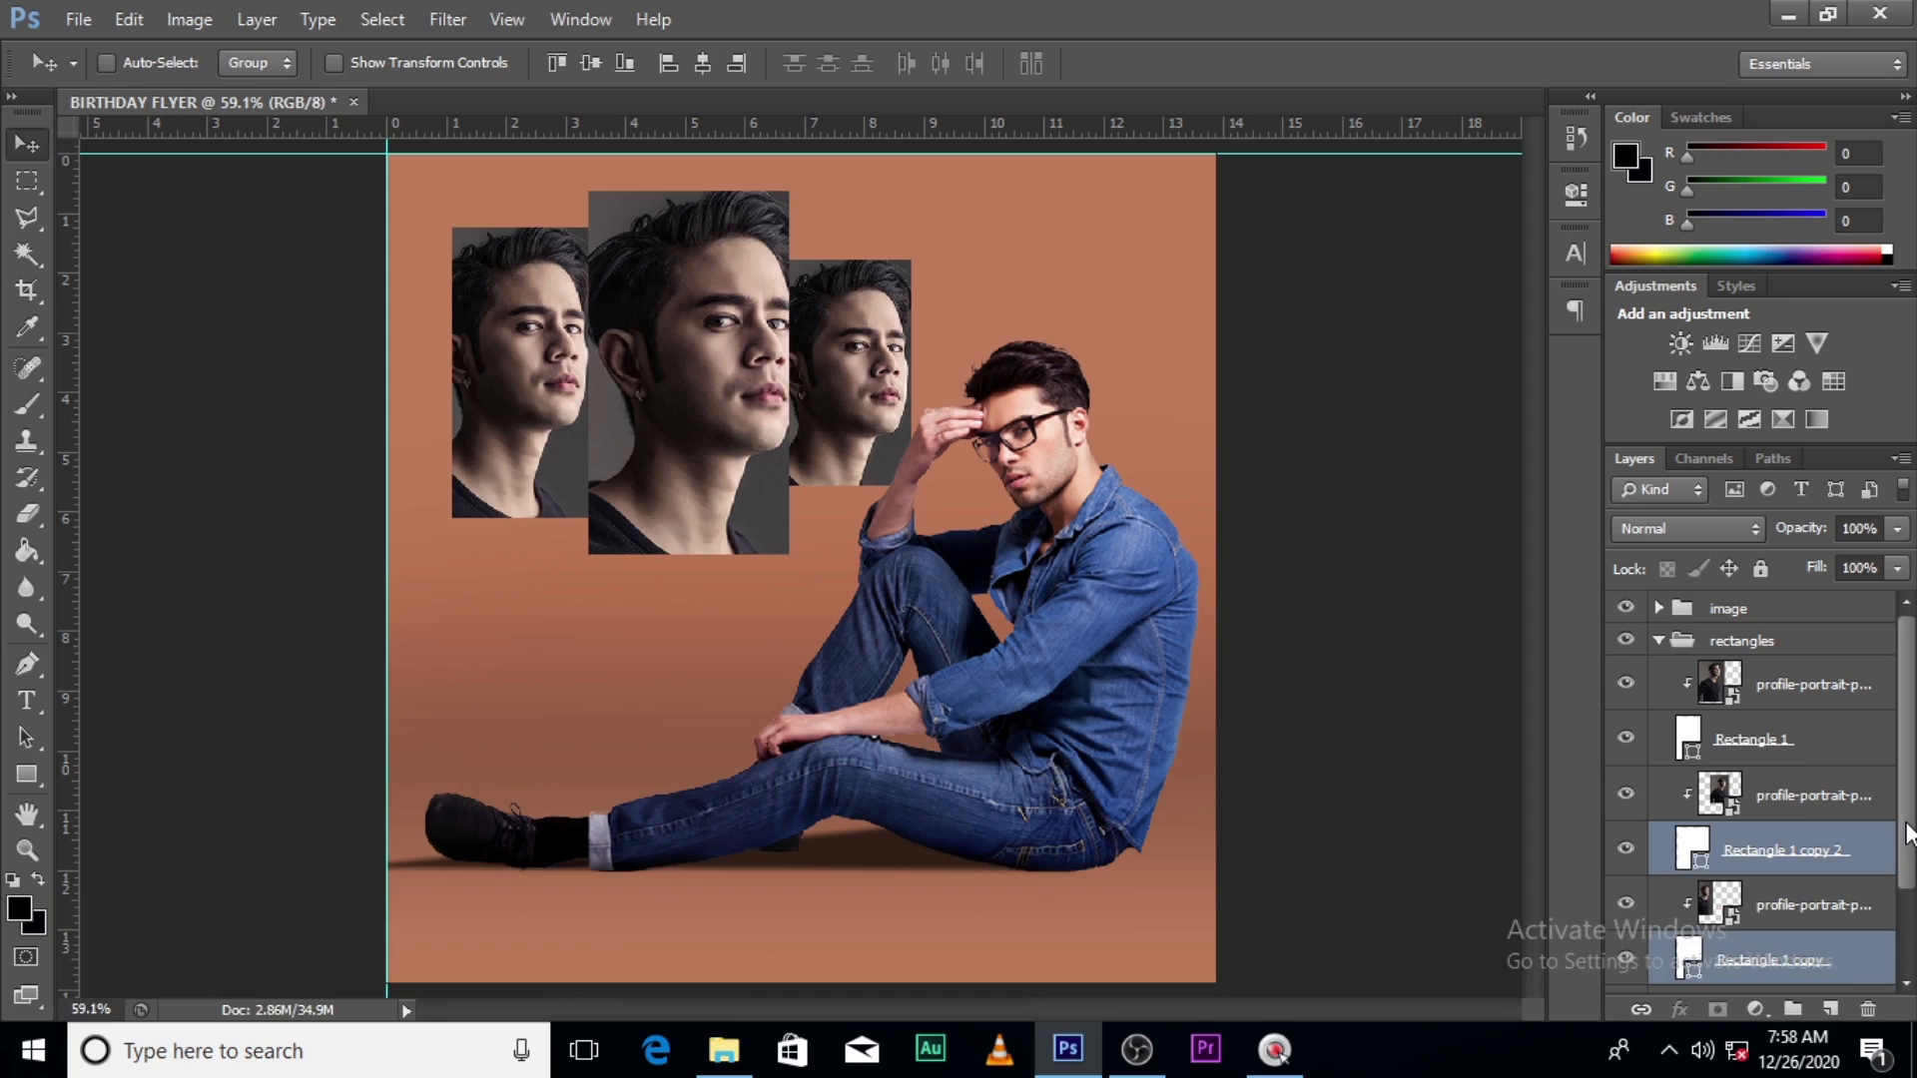
left_click_drag(1895, 839, 1896, 886)
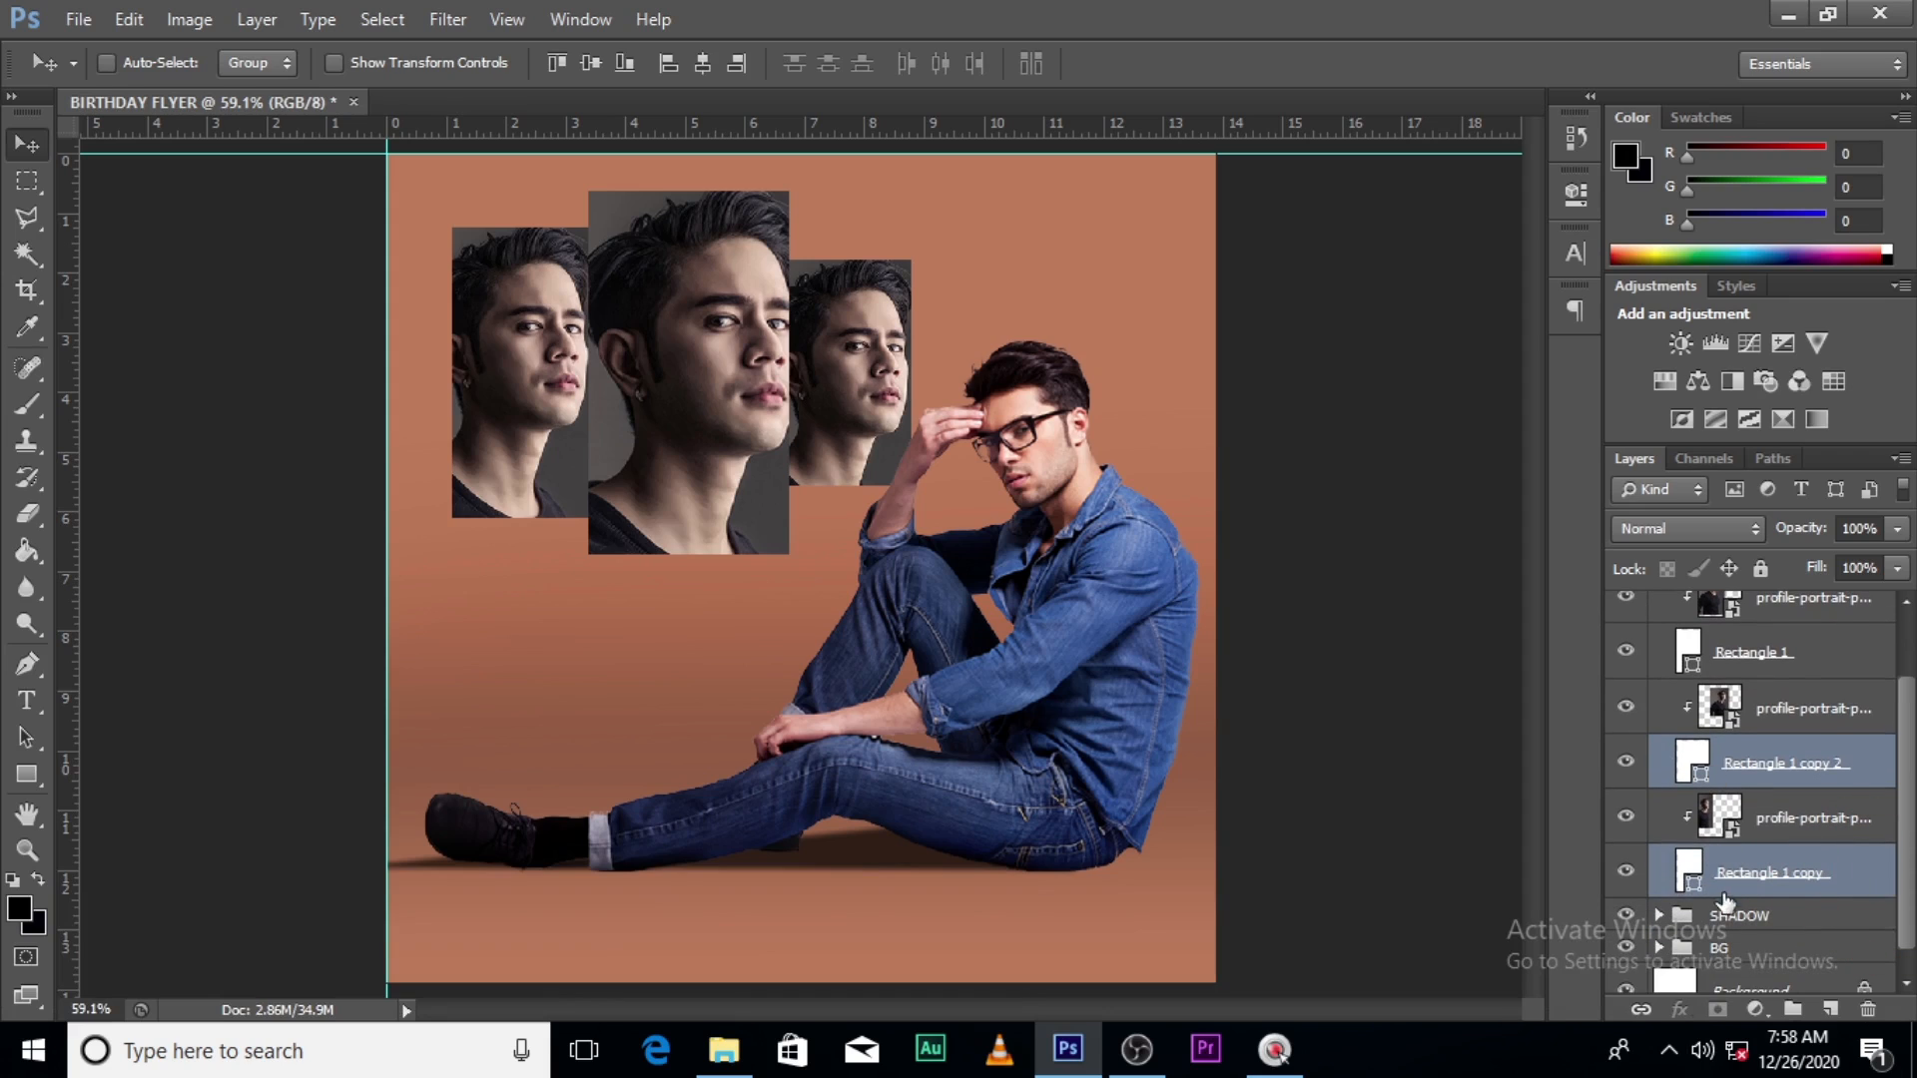
left_click(1895, 566)
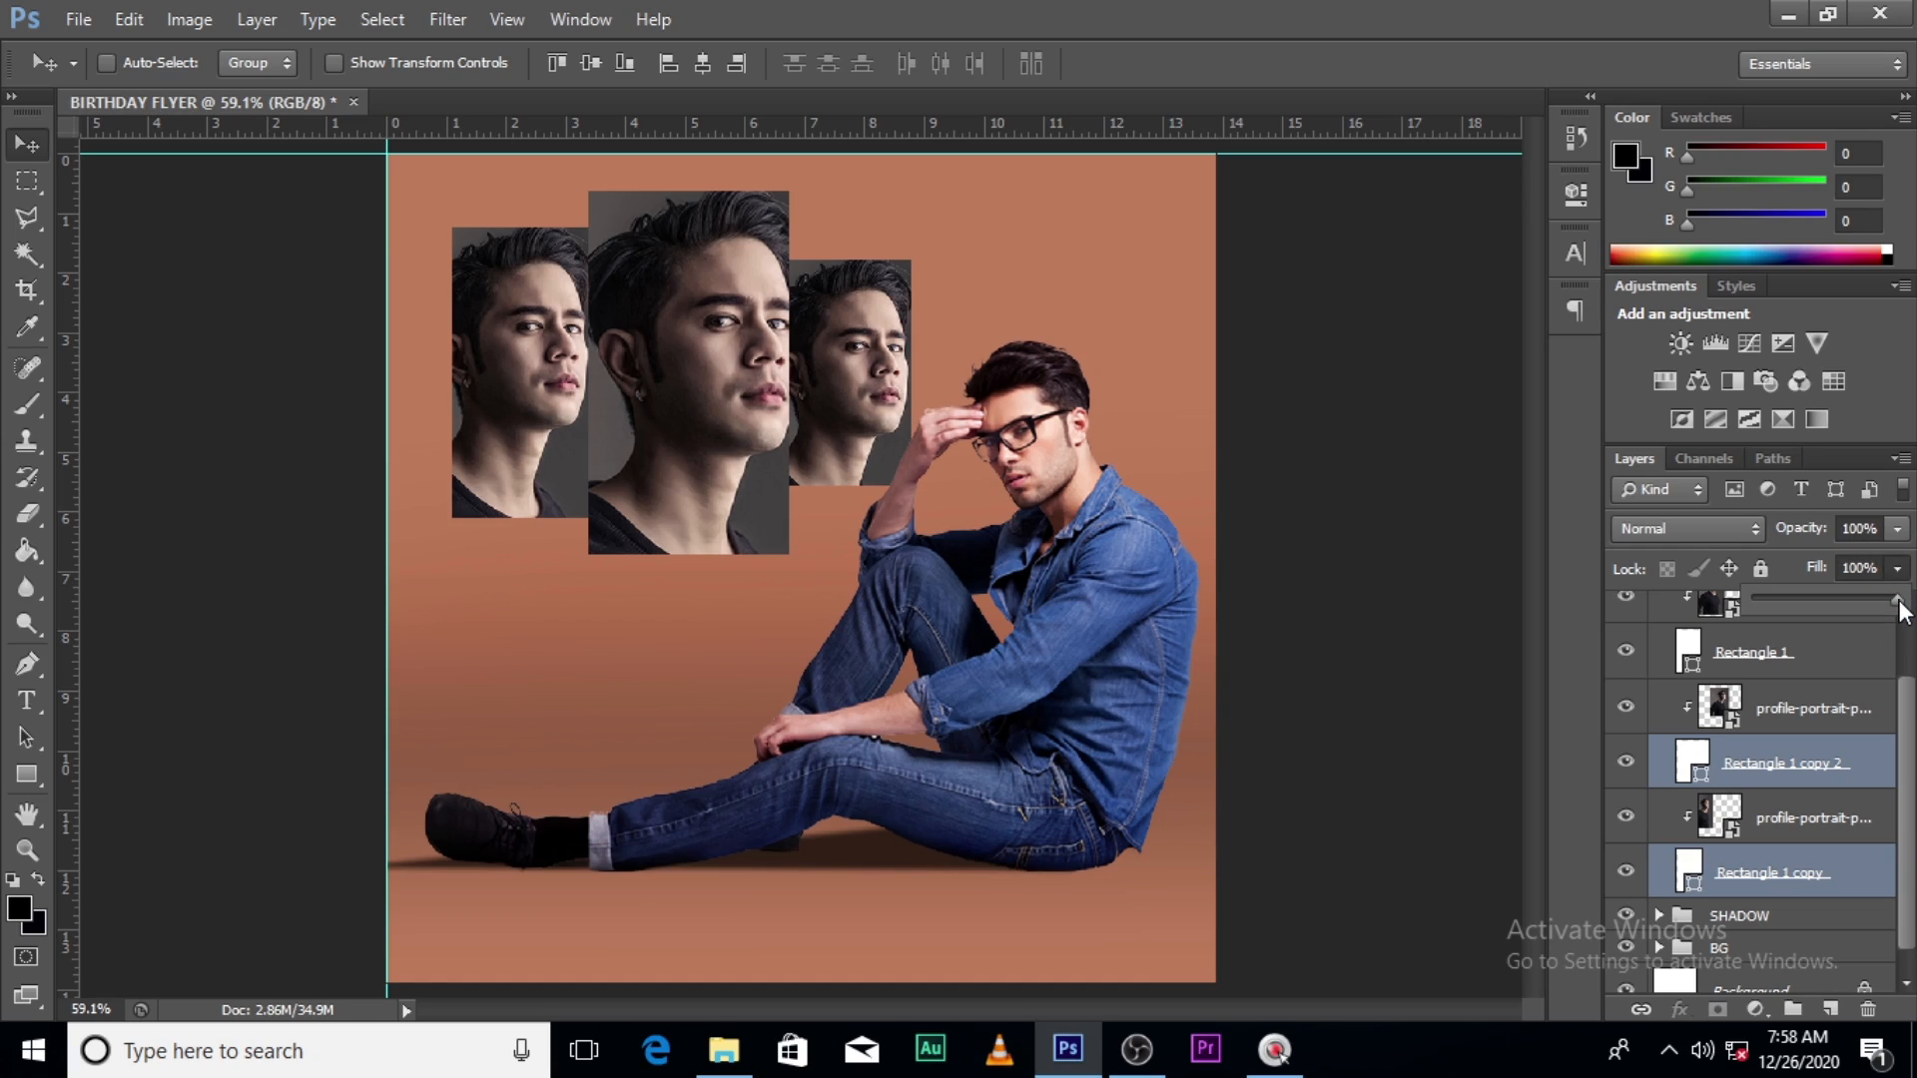
left_click_drag(1898, 605, 1859, 605)
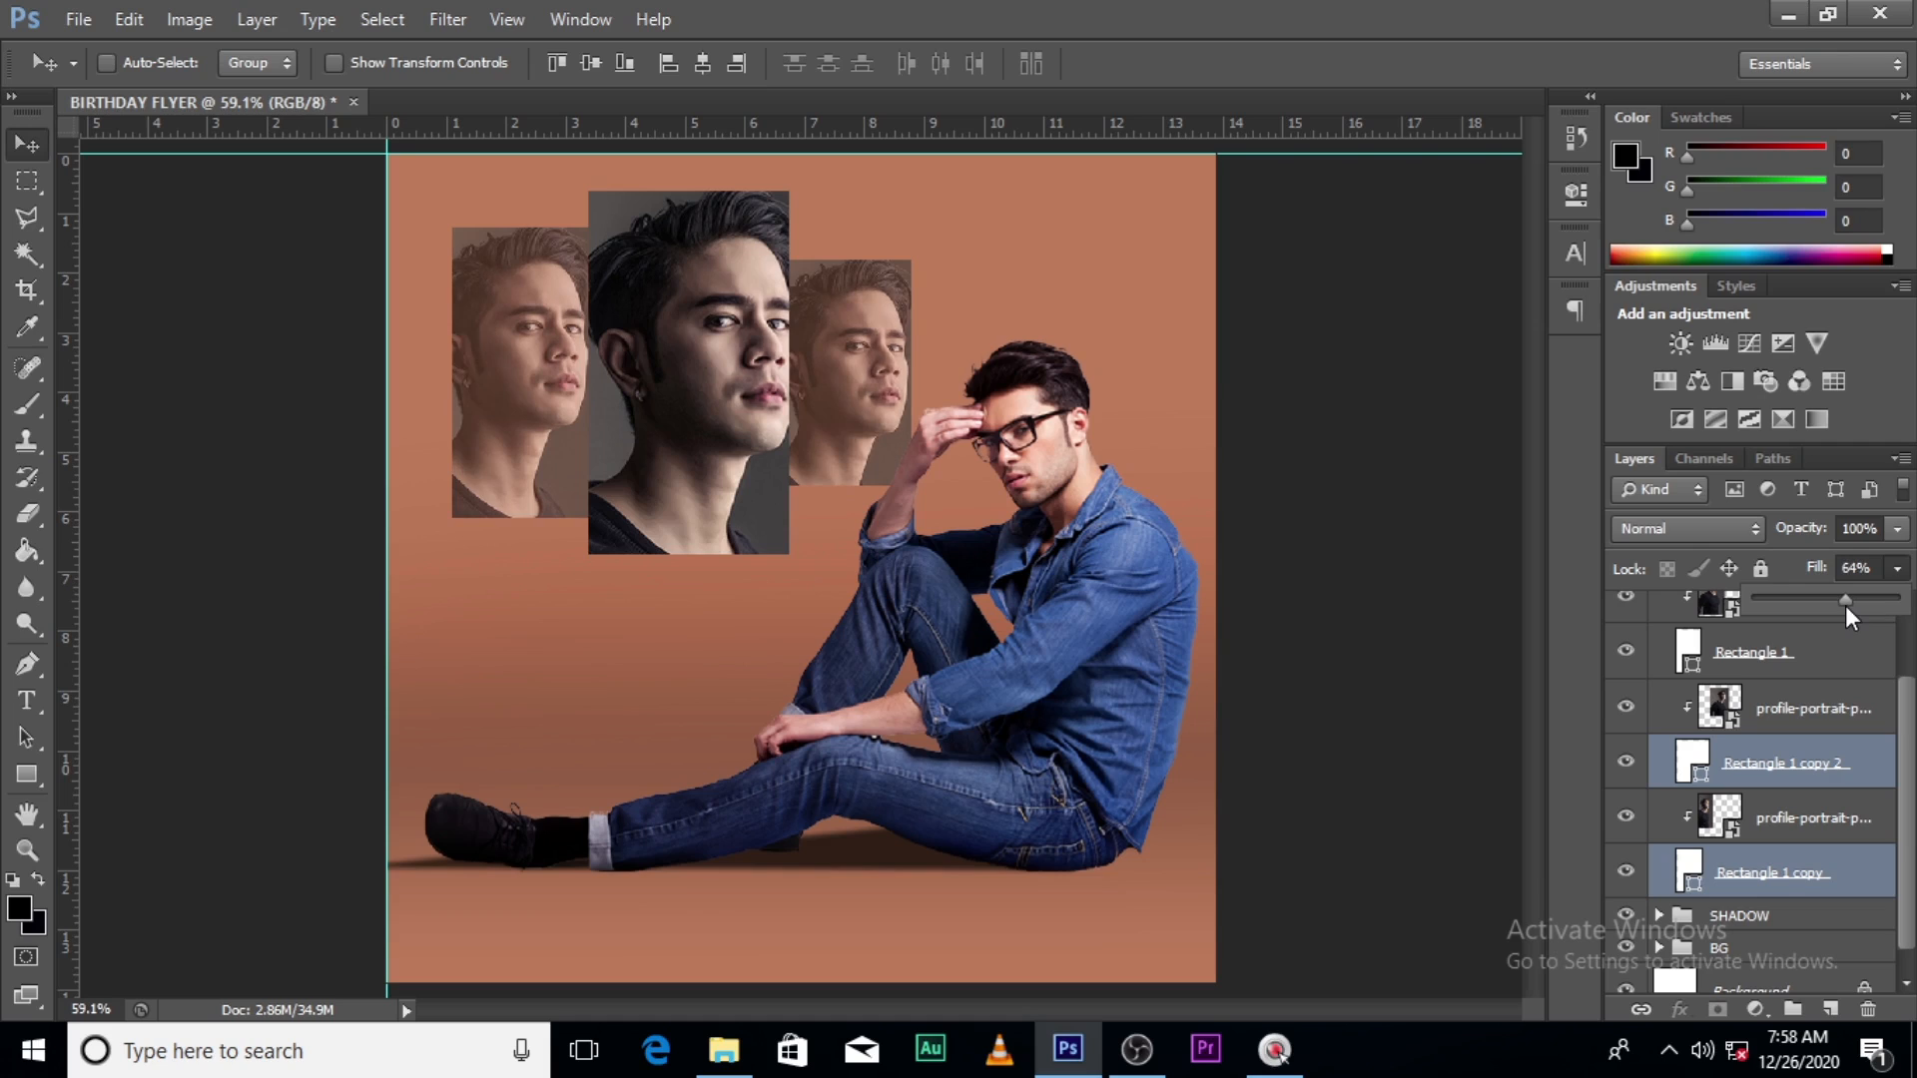
left_click(1845, 605)
- Nudge the middle portrait slightly left and collapse the rectangles group
left_click_drag(1900, 764, 1894, 711)
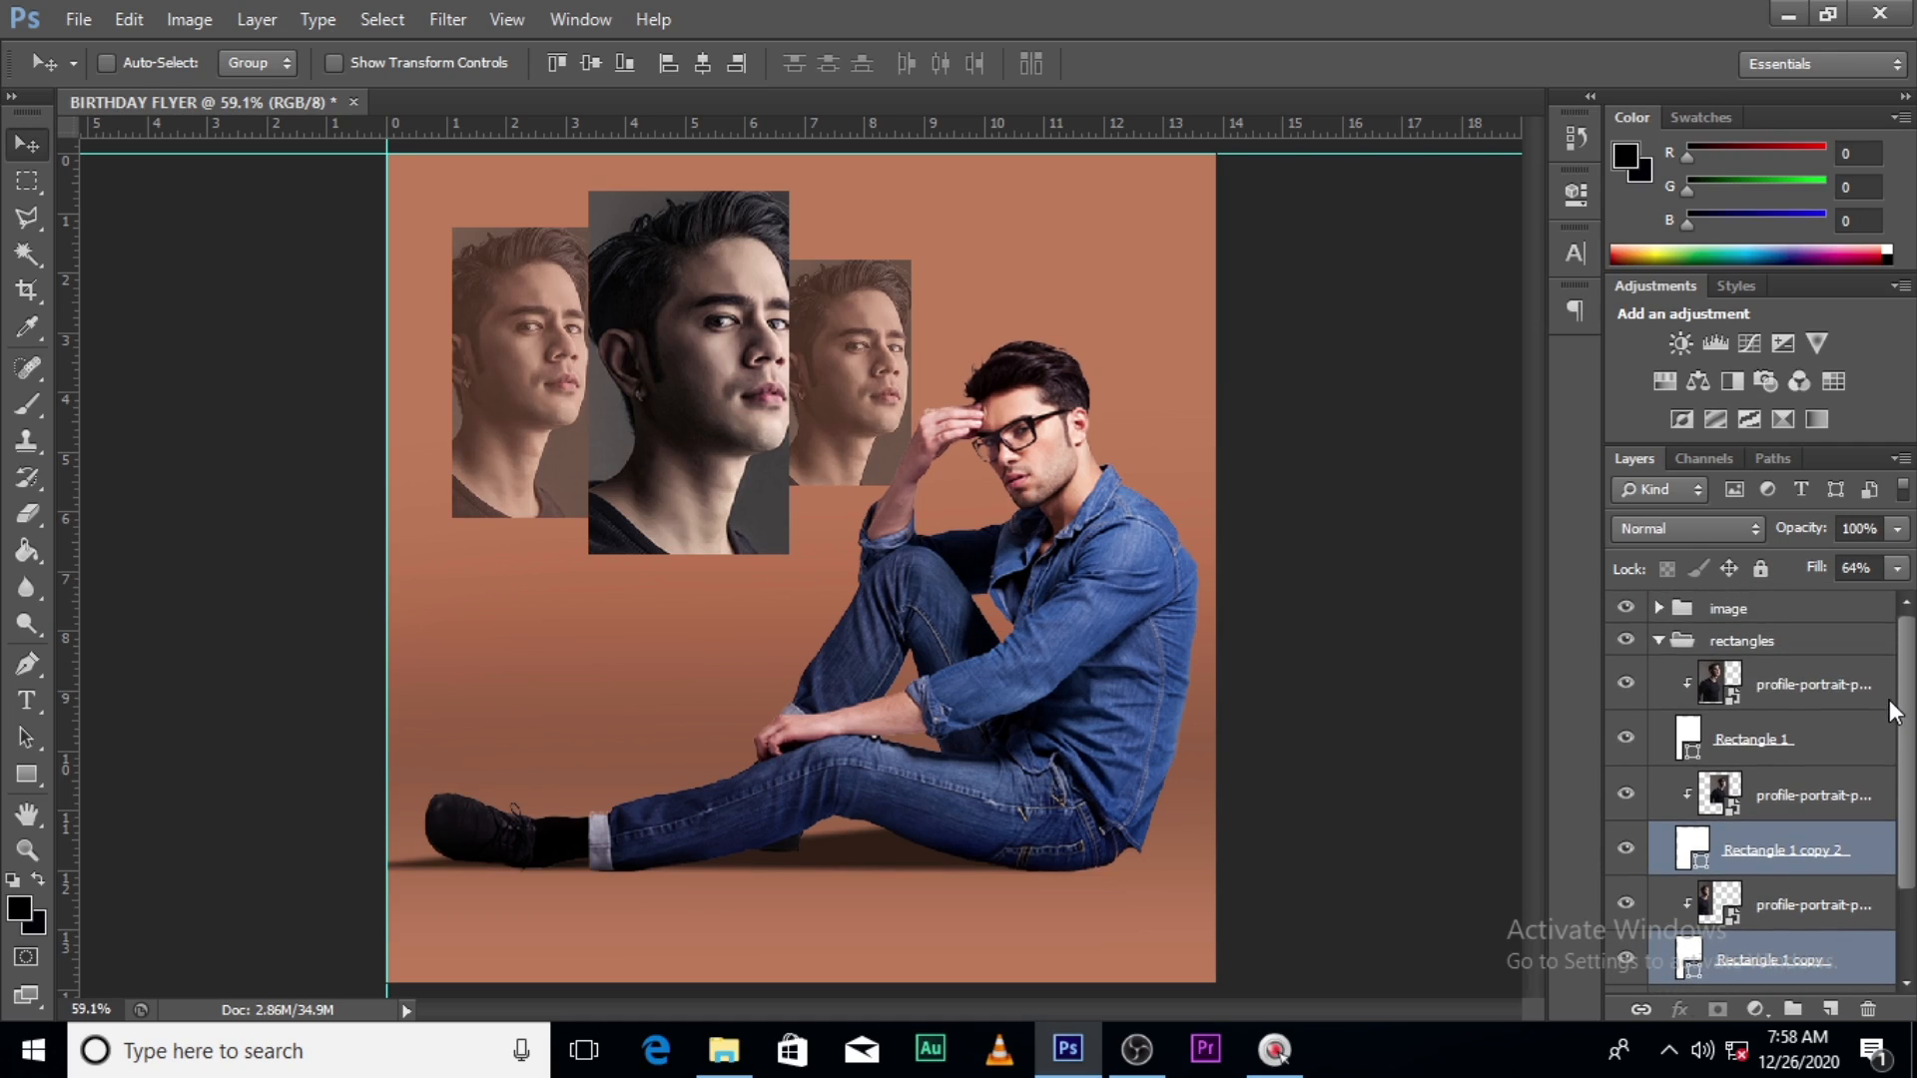
left_click(1780, 686)
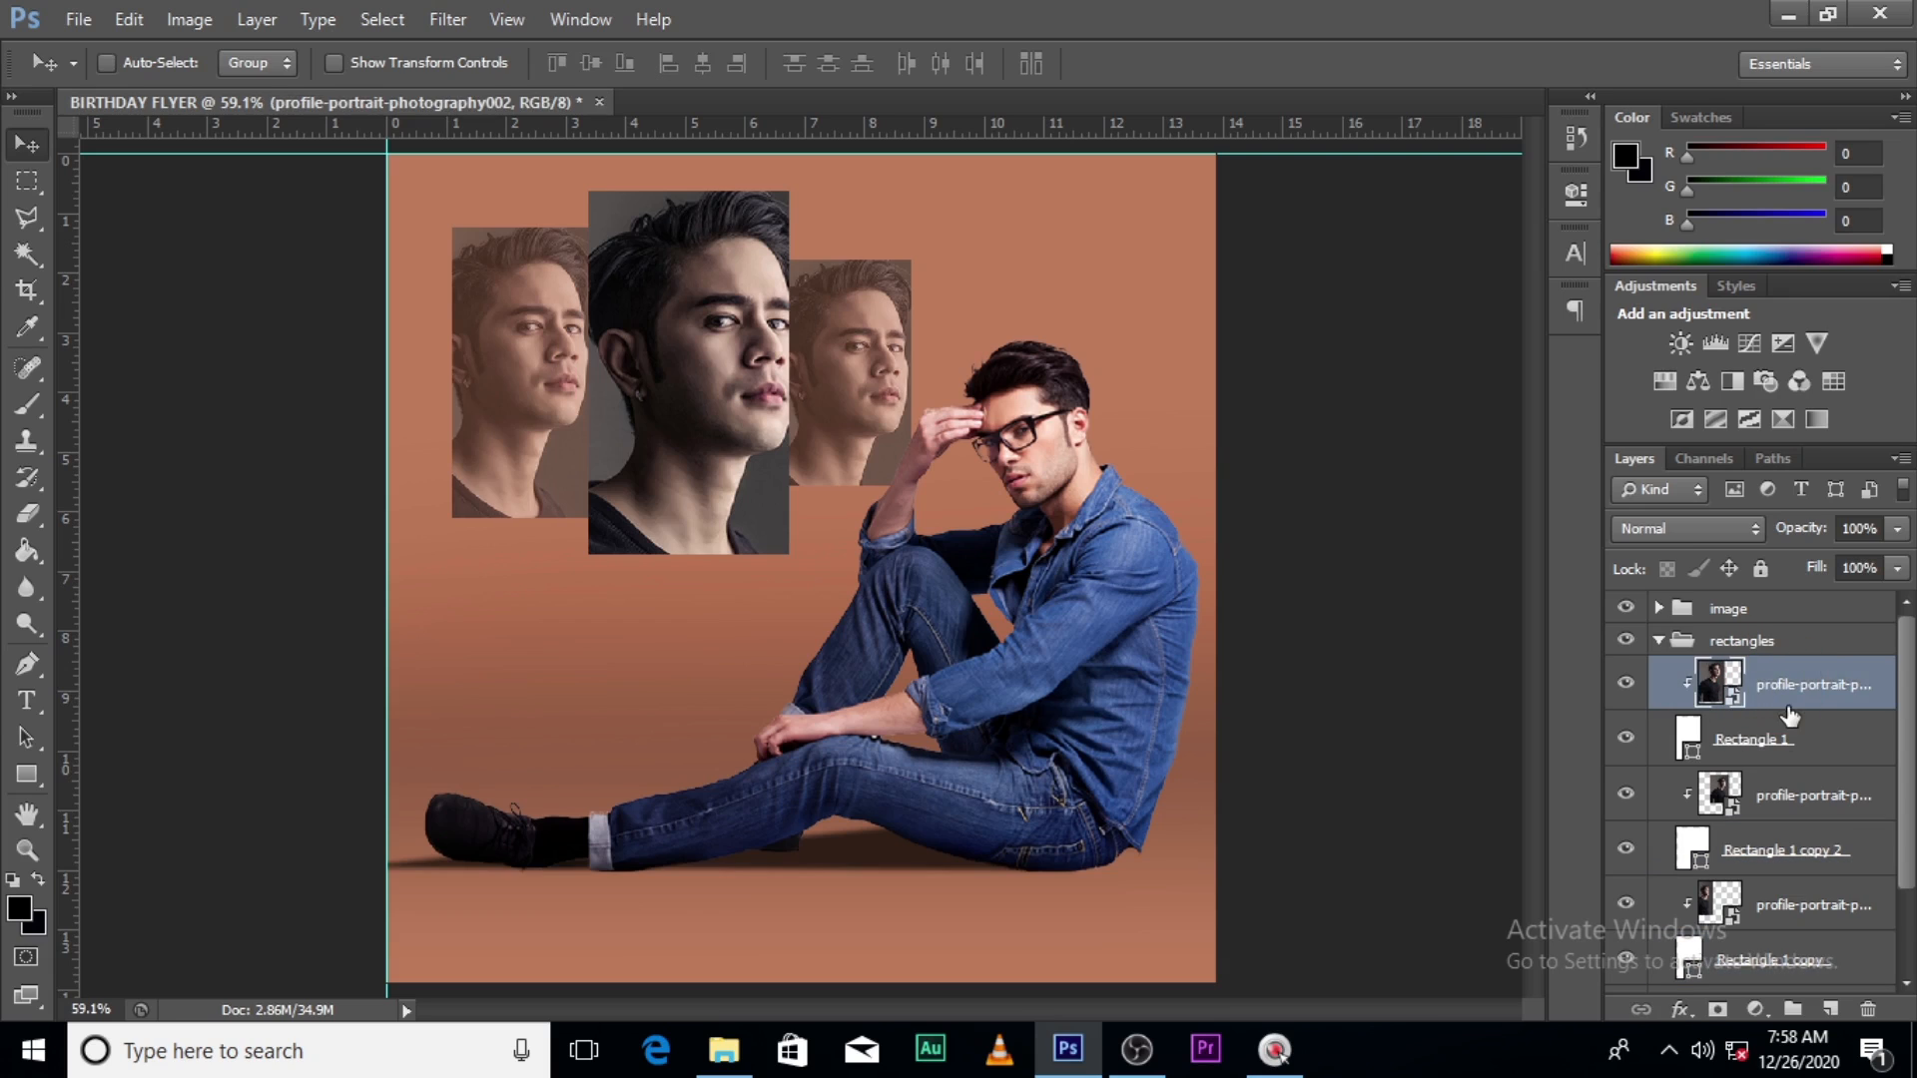
key("Left")
key("Left")
key("Left")
key("Left")
key("Left")
key("Left")
key("Left")
key("Left")
key("Left")
key("Left")
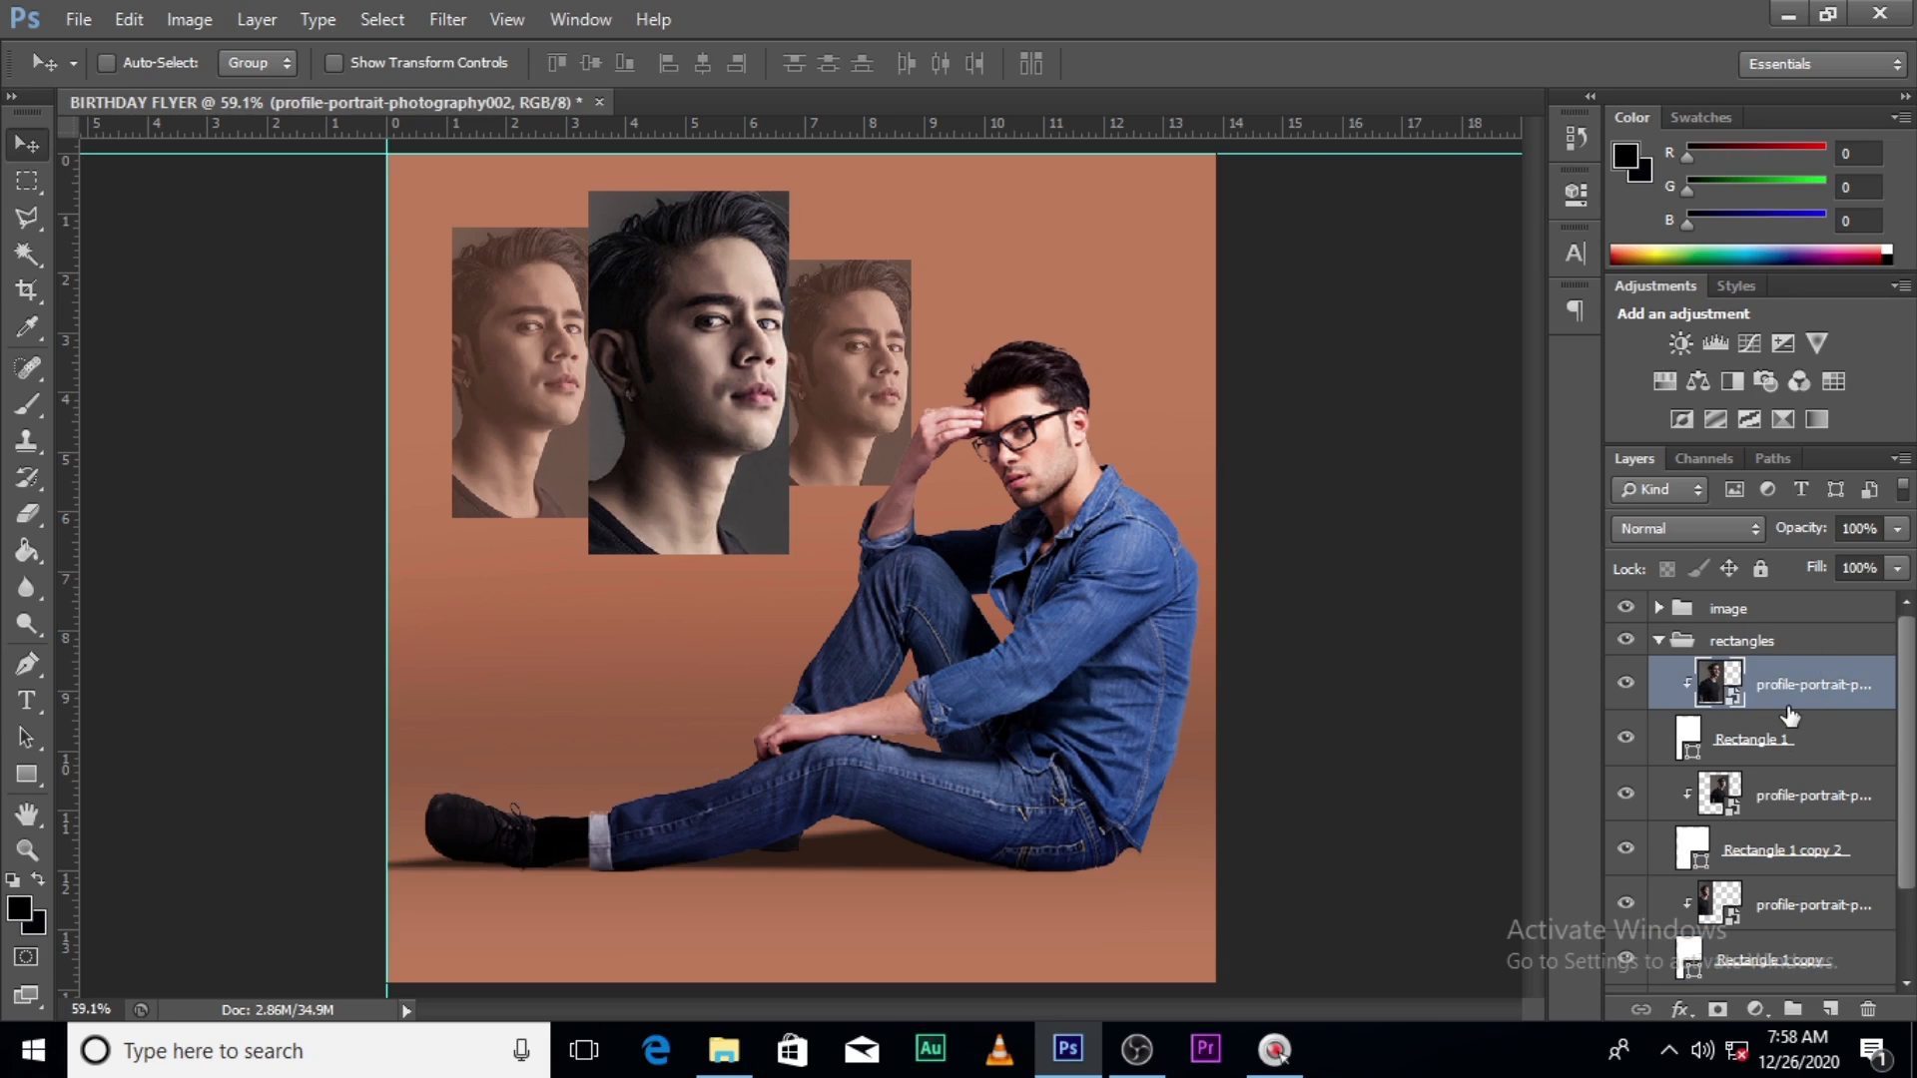
left_click(1659, 640)
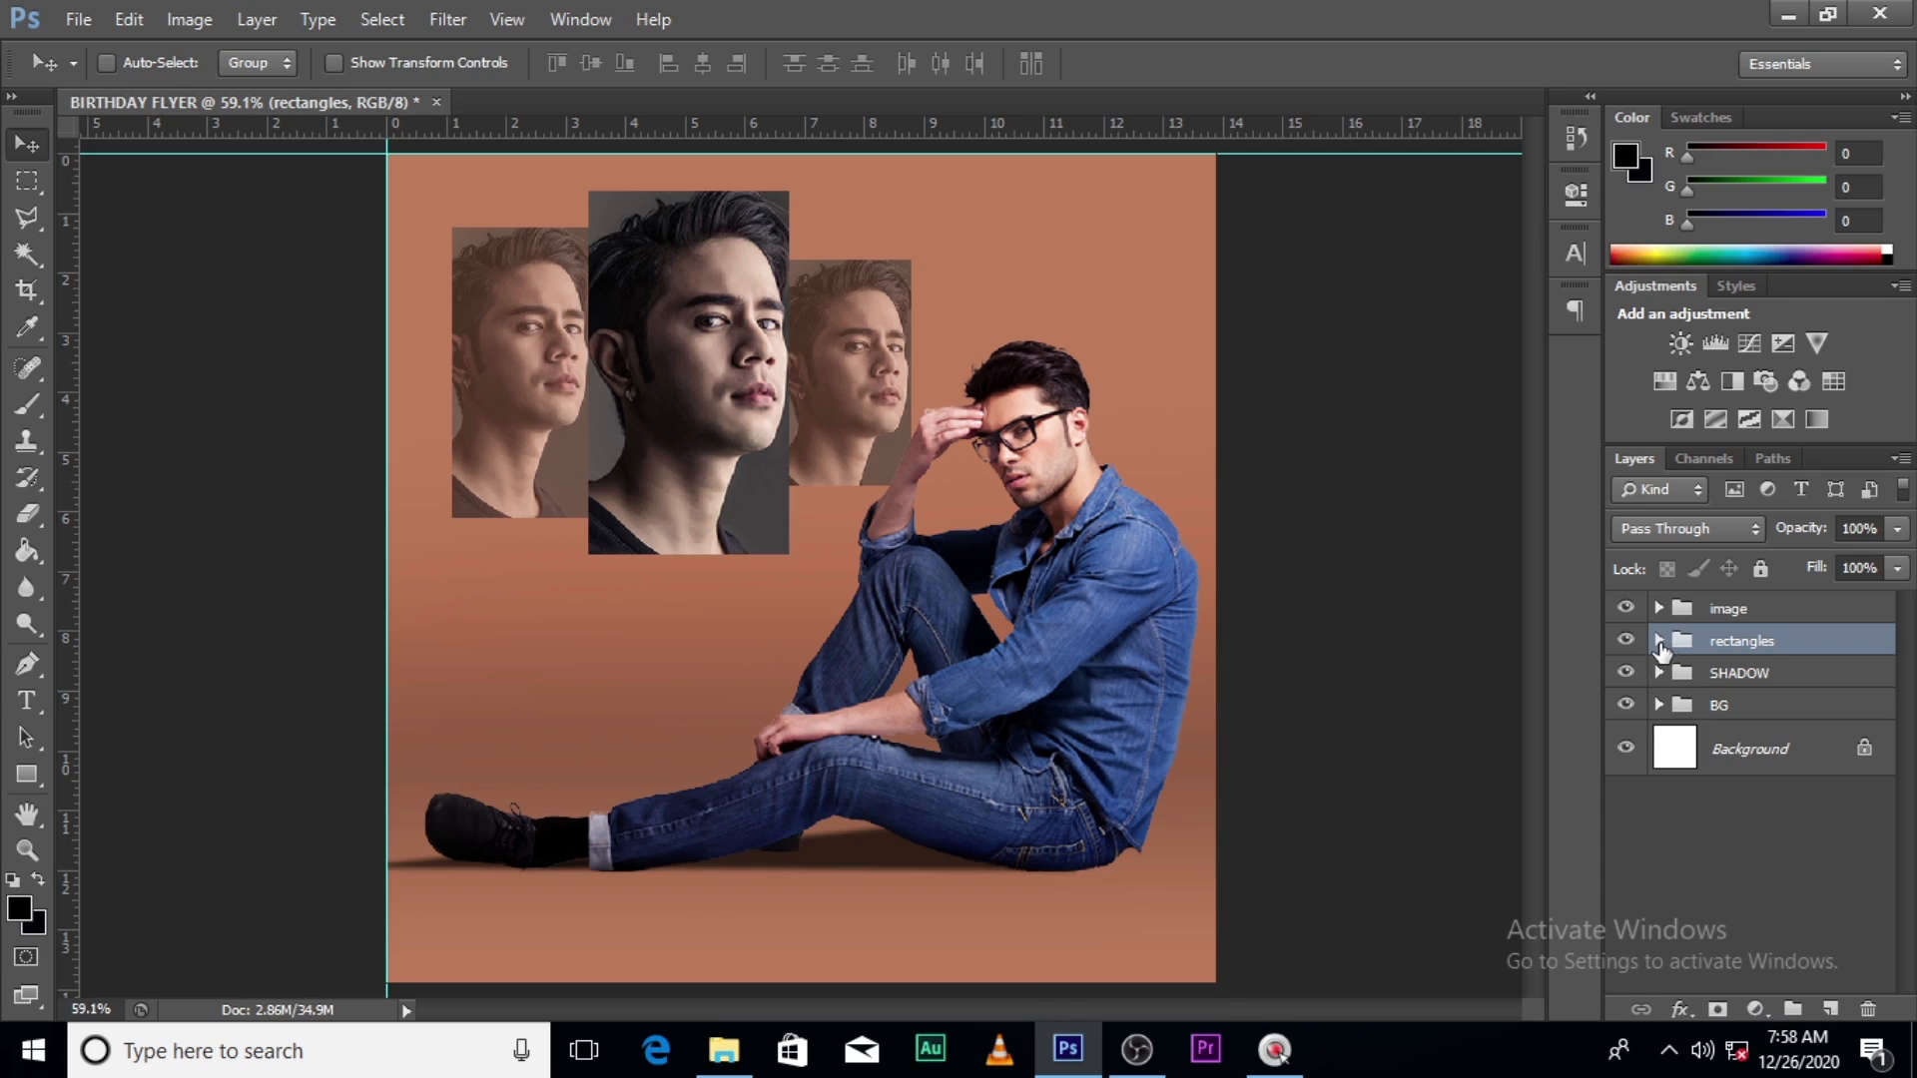
- Add a Hue/Saturation adjustment clipped to the rectangles group with Saturation +51
left_click(1754, 1010)
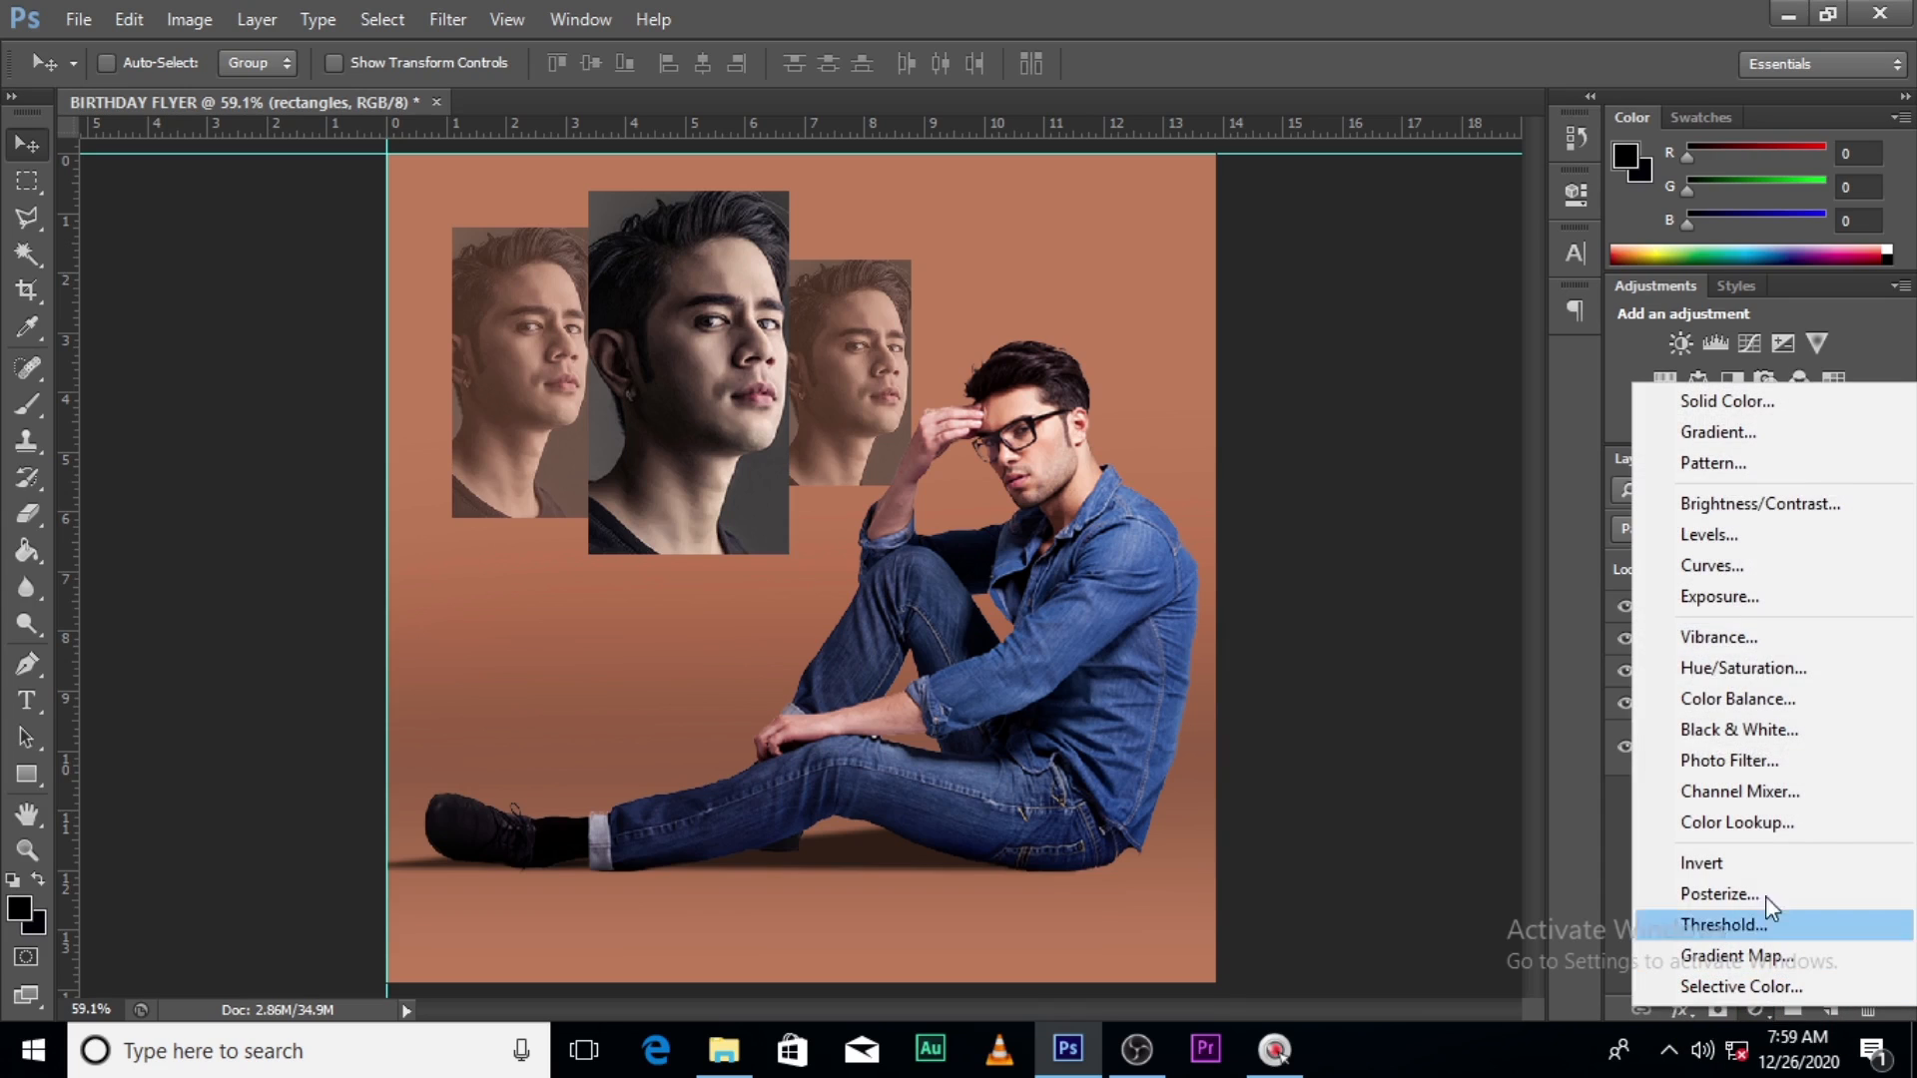
left_click(1743, 668)
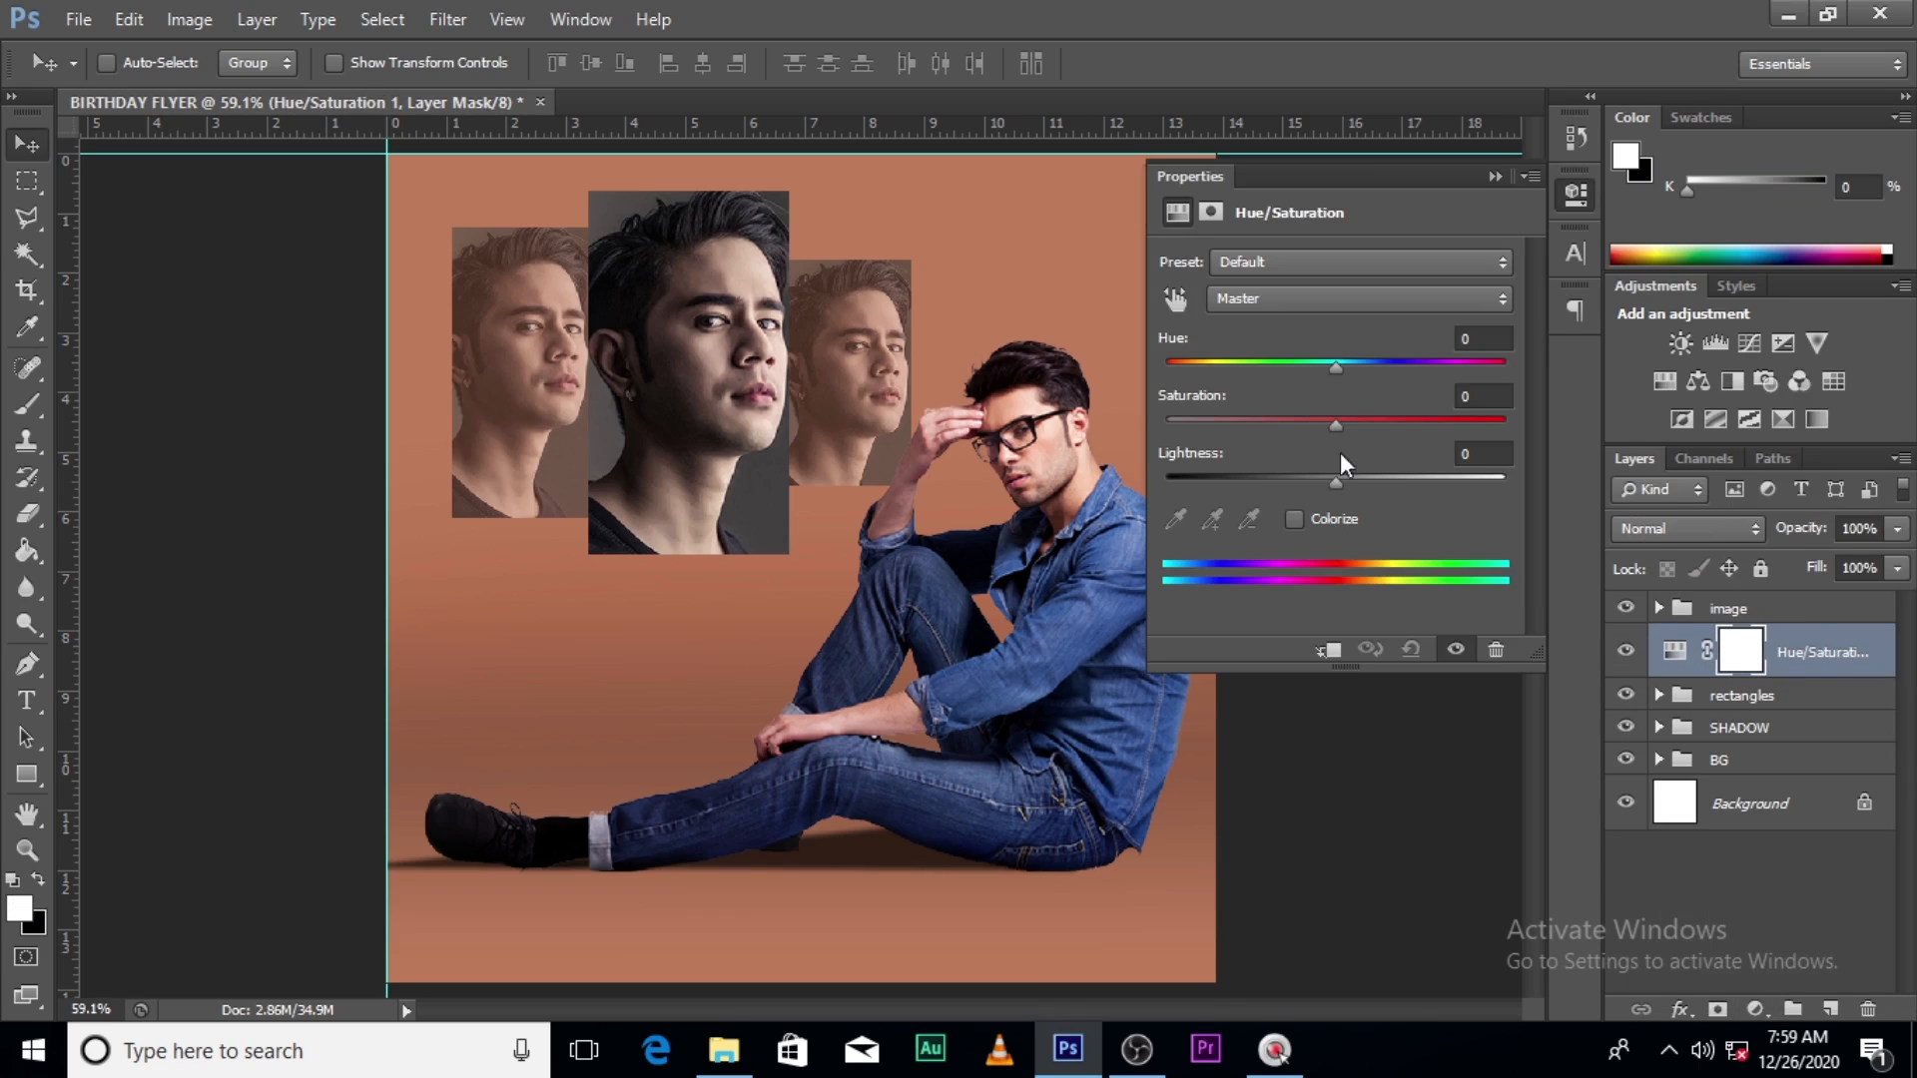
left_click(1328, 650)
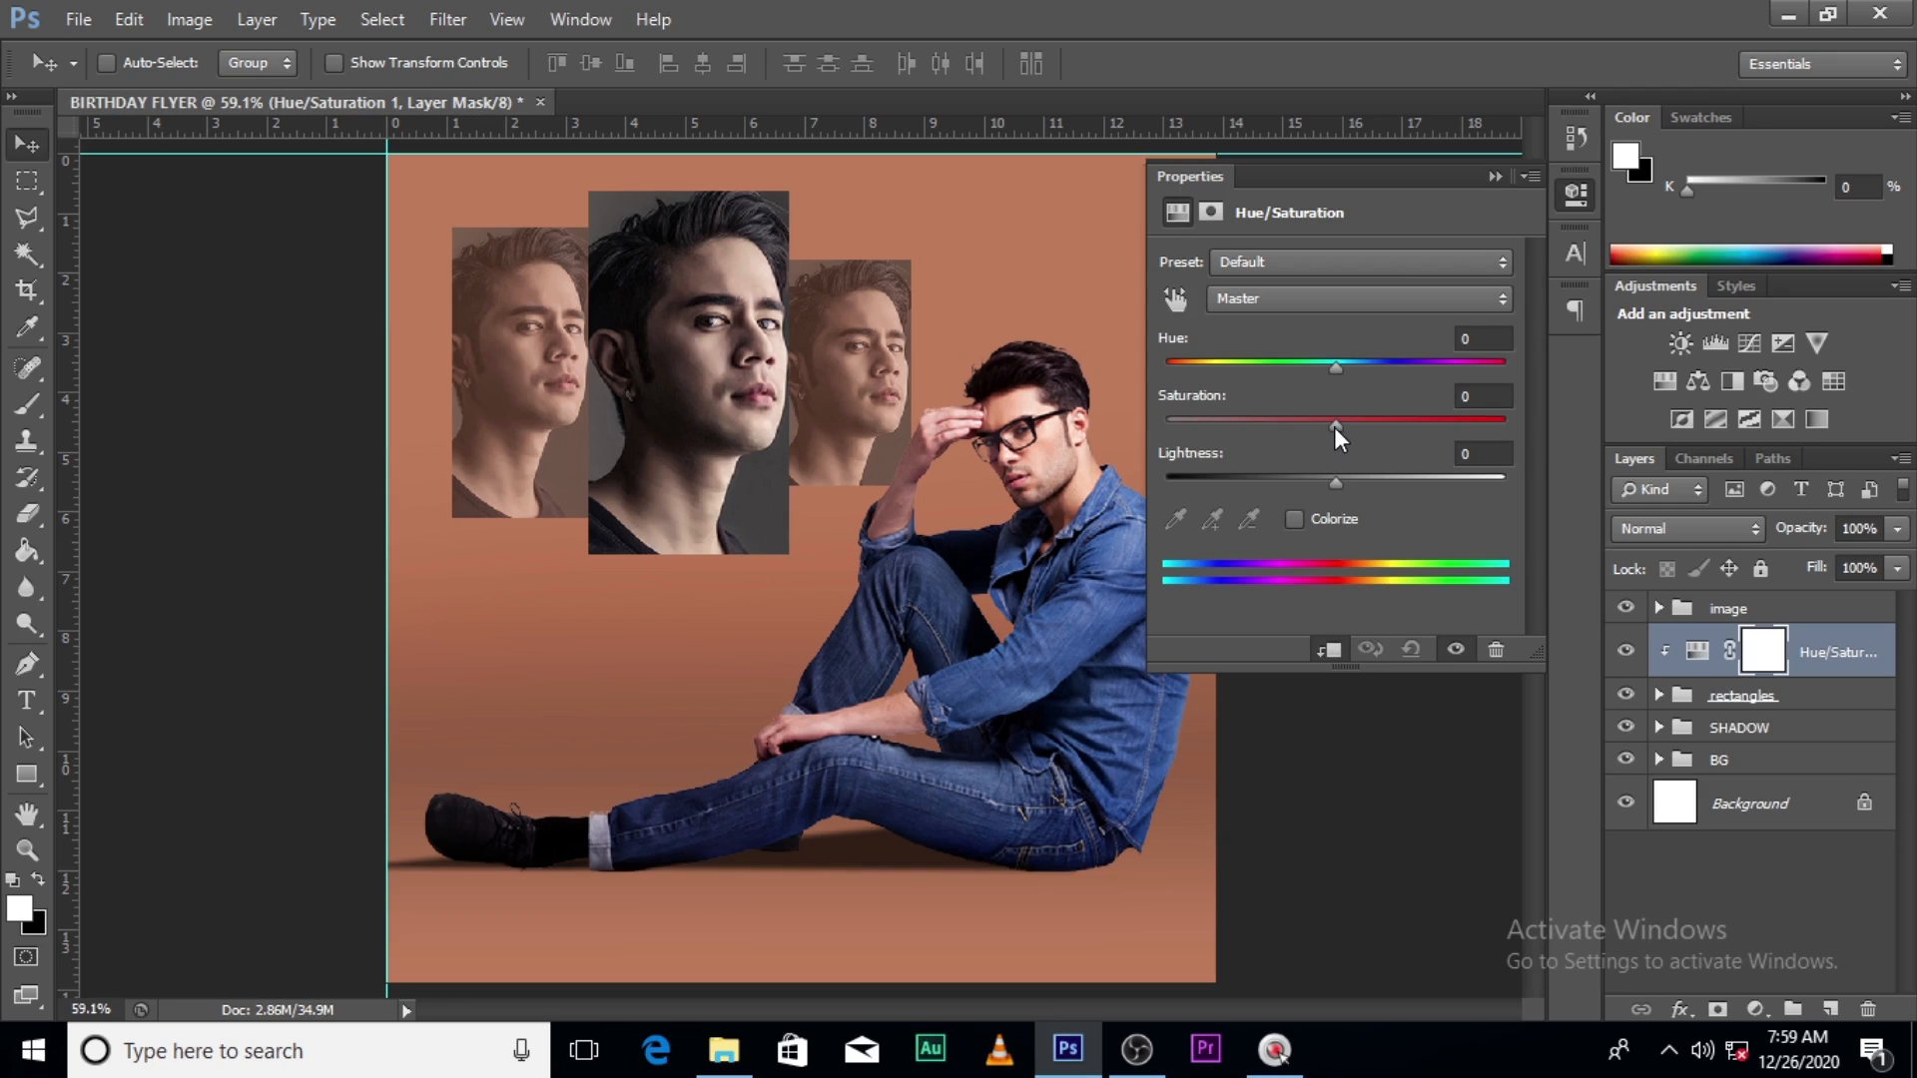
left_click_drag(1336, 426, 1417, 429)
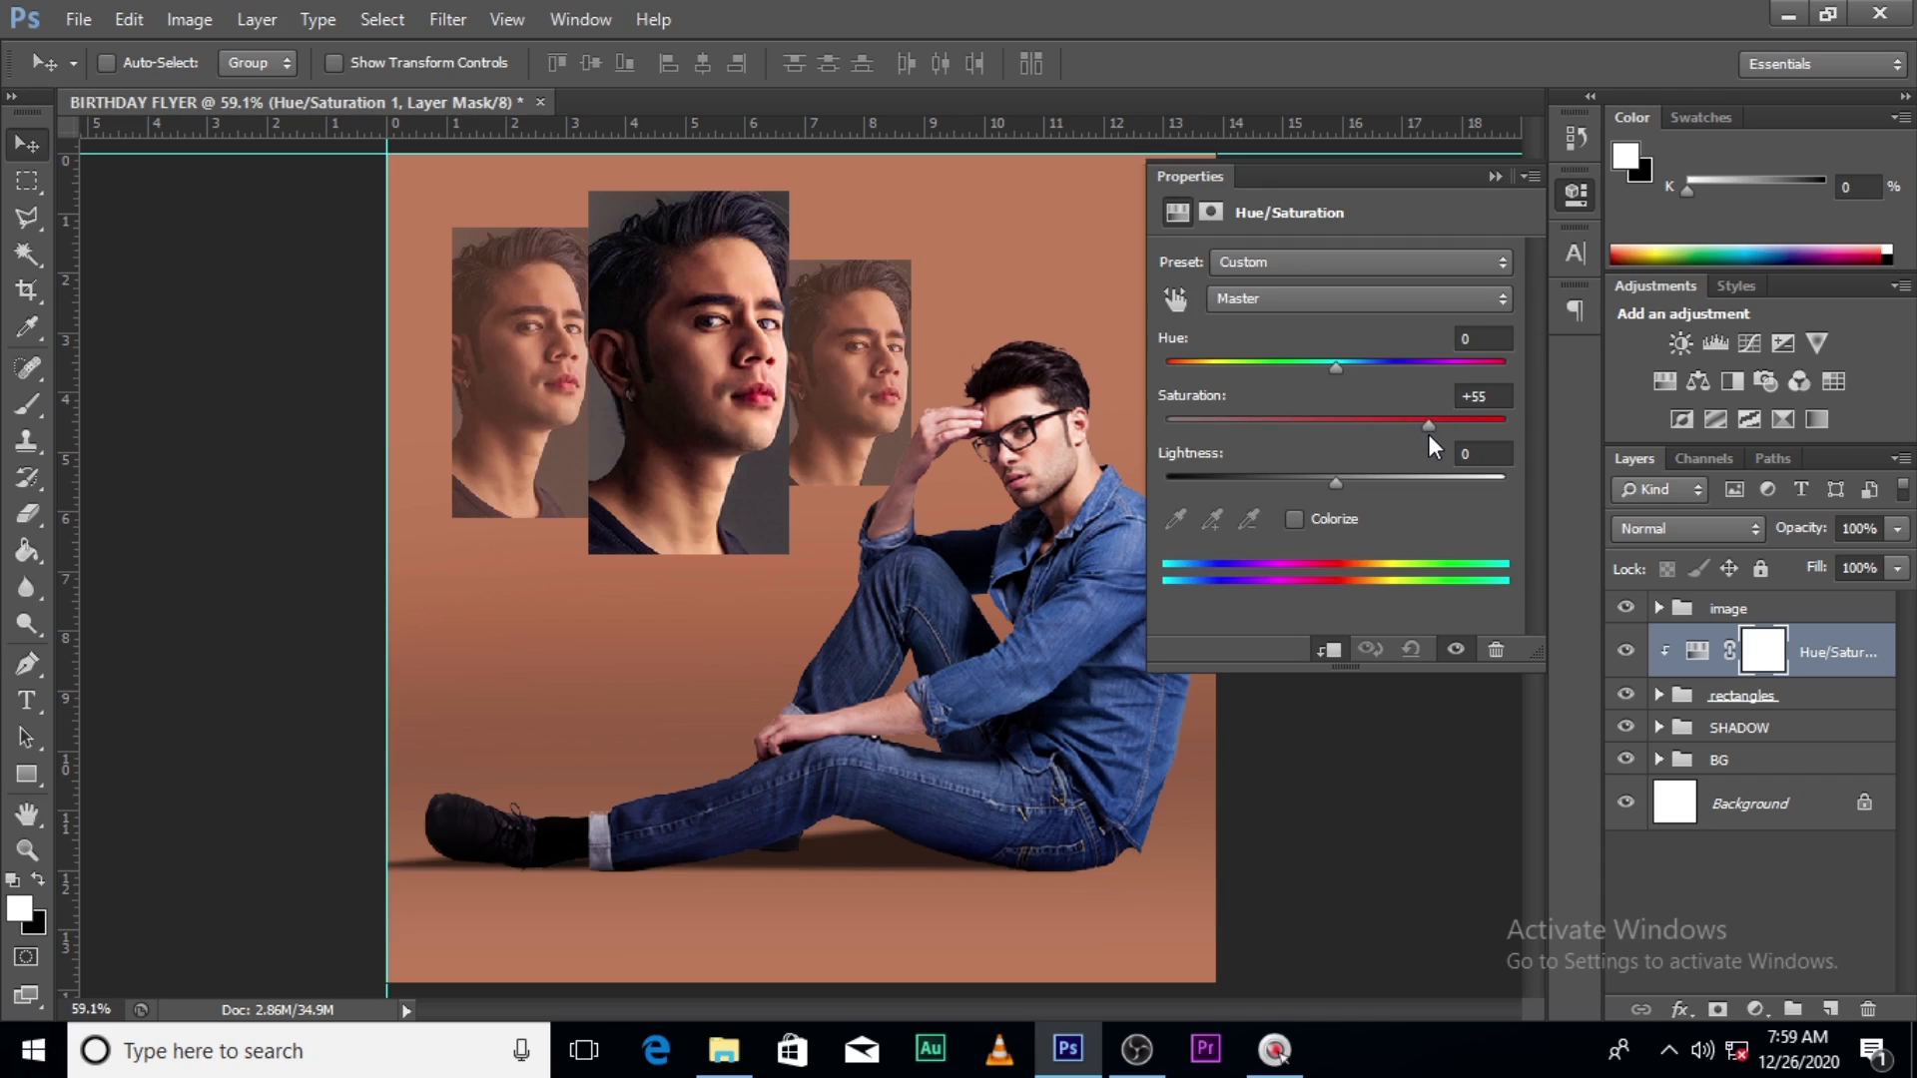
left_click_drag(1423, 436, 1423, 436)
left_click(1495, 177)
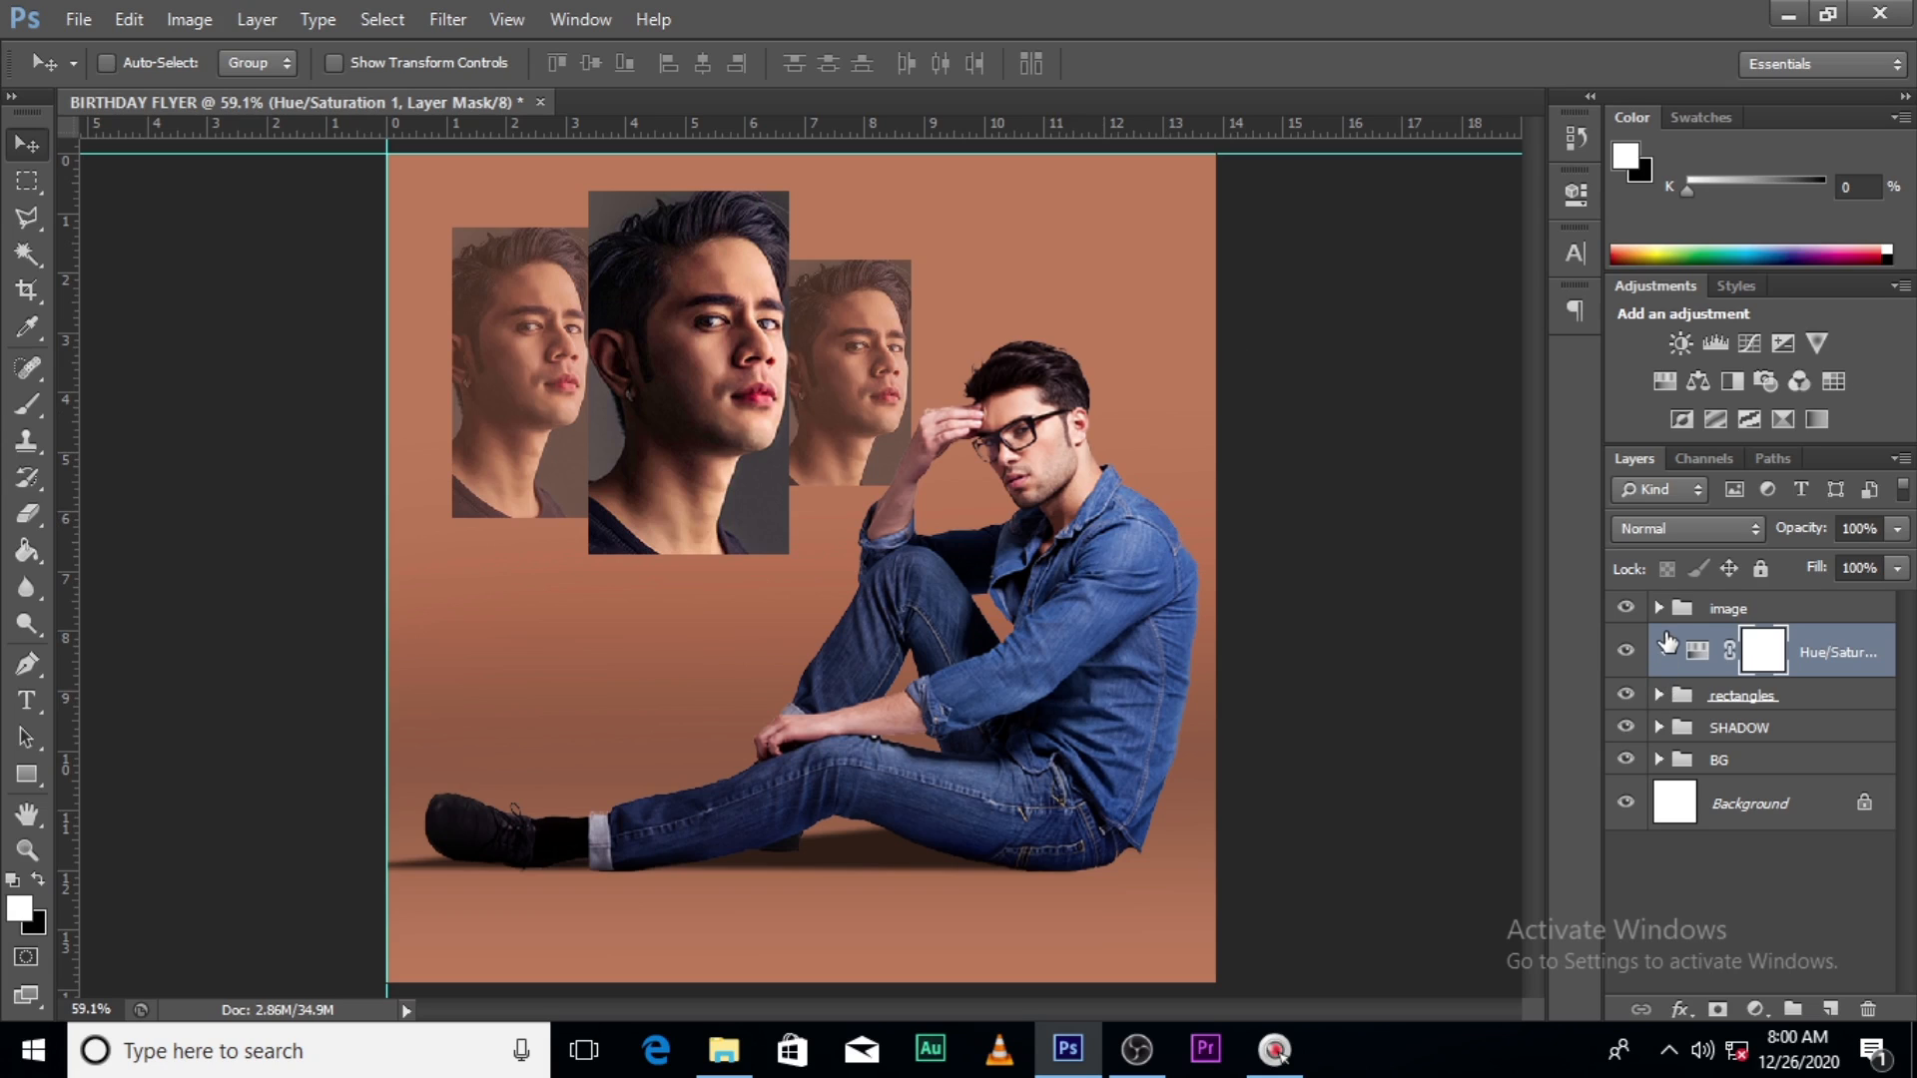
- Clip the Hue/Saturation adjustment, then add a white 'H A P P Y' text layer at the top of the stack
key("ctrl+alt+g")
key("t")
left_click(504, 679)
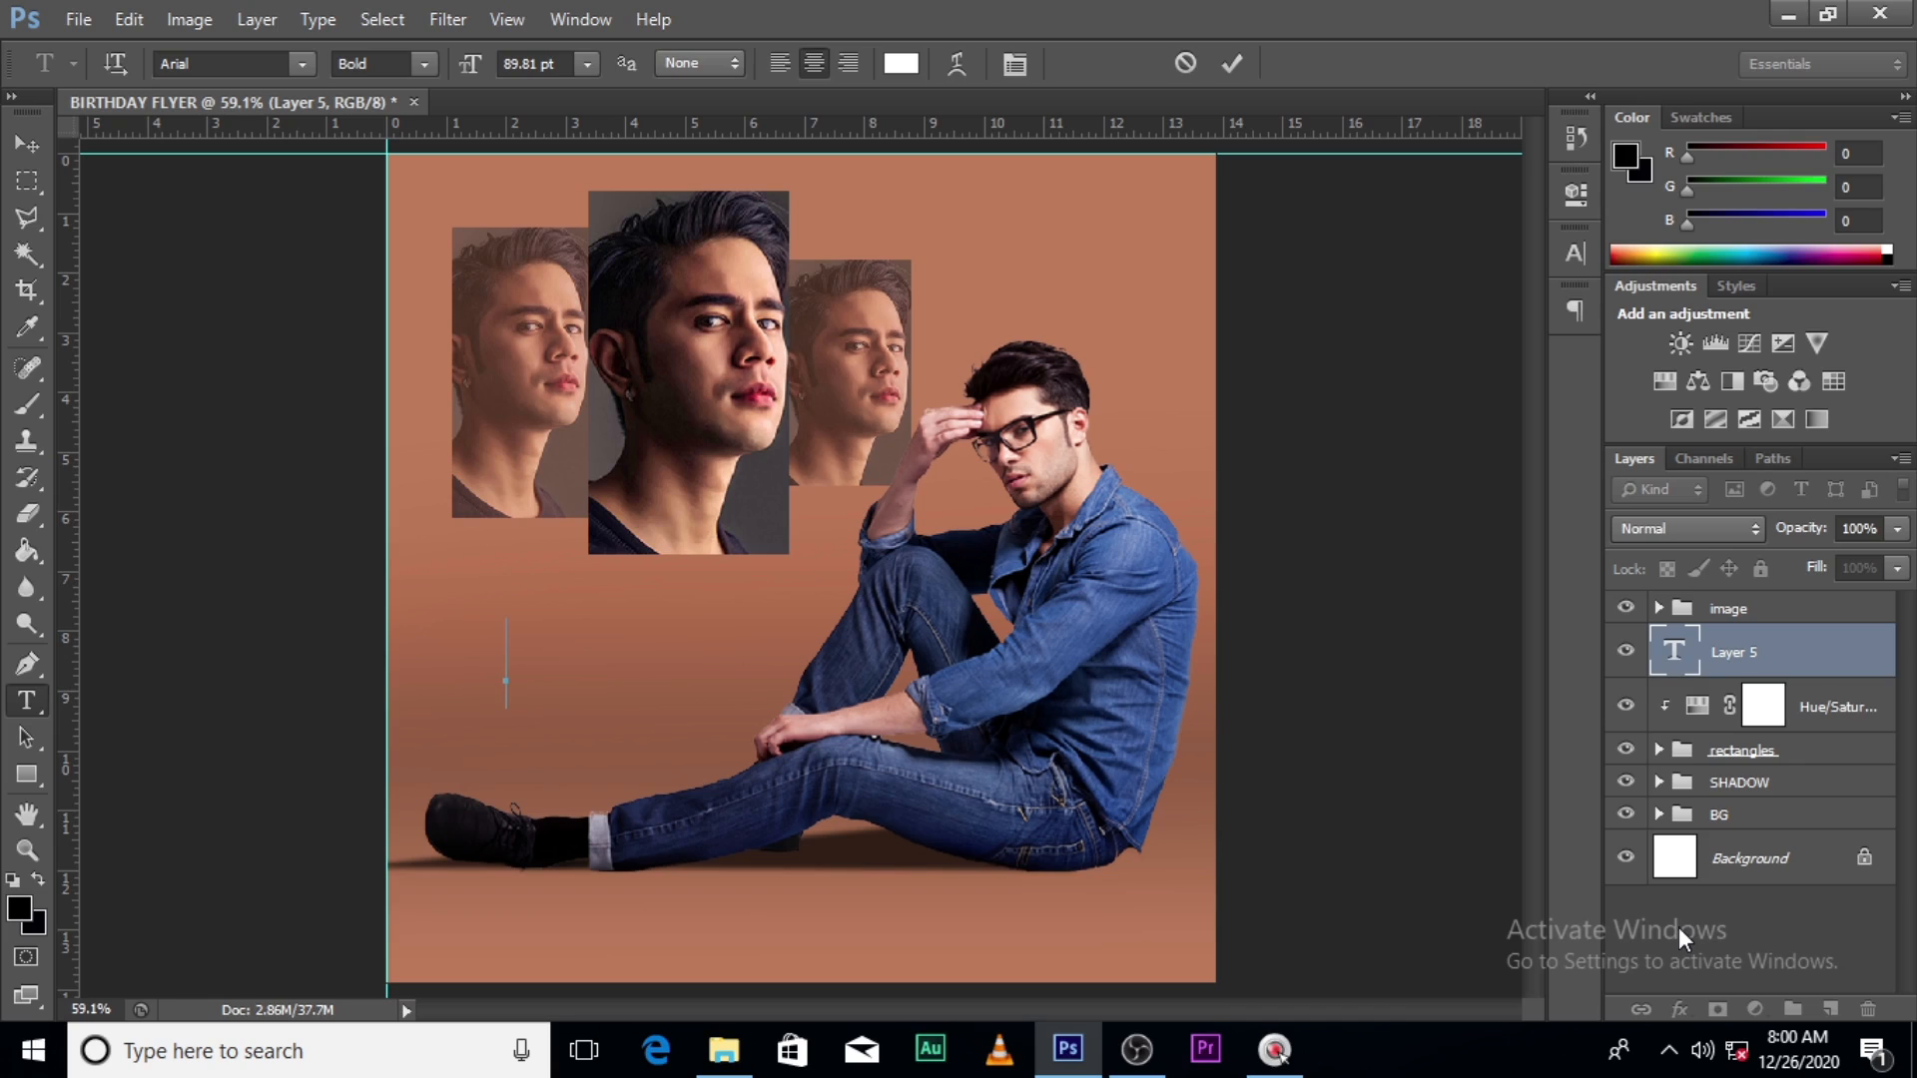
type("H  A  P  P  Y")
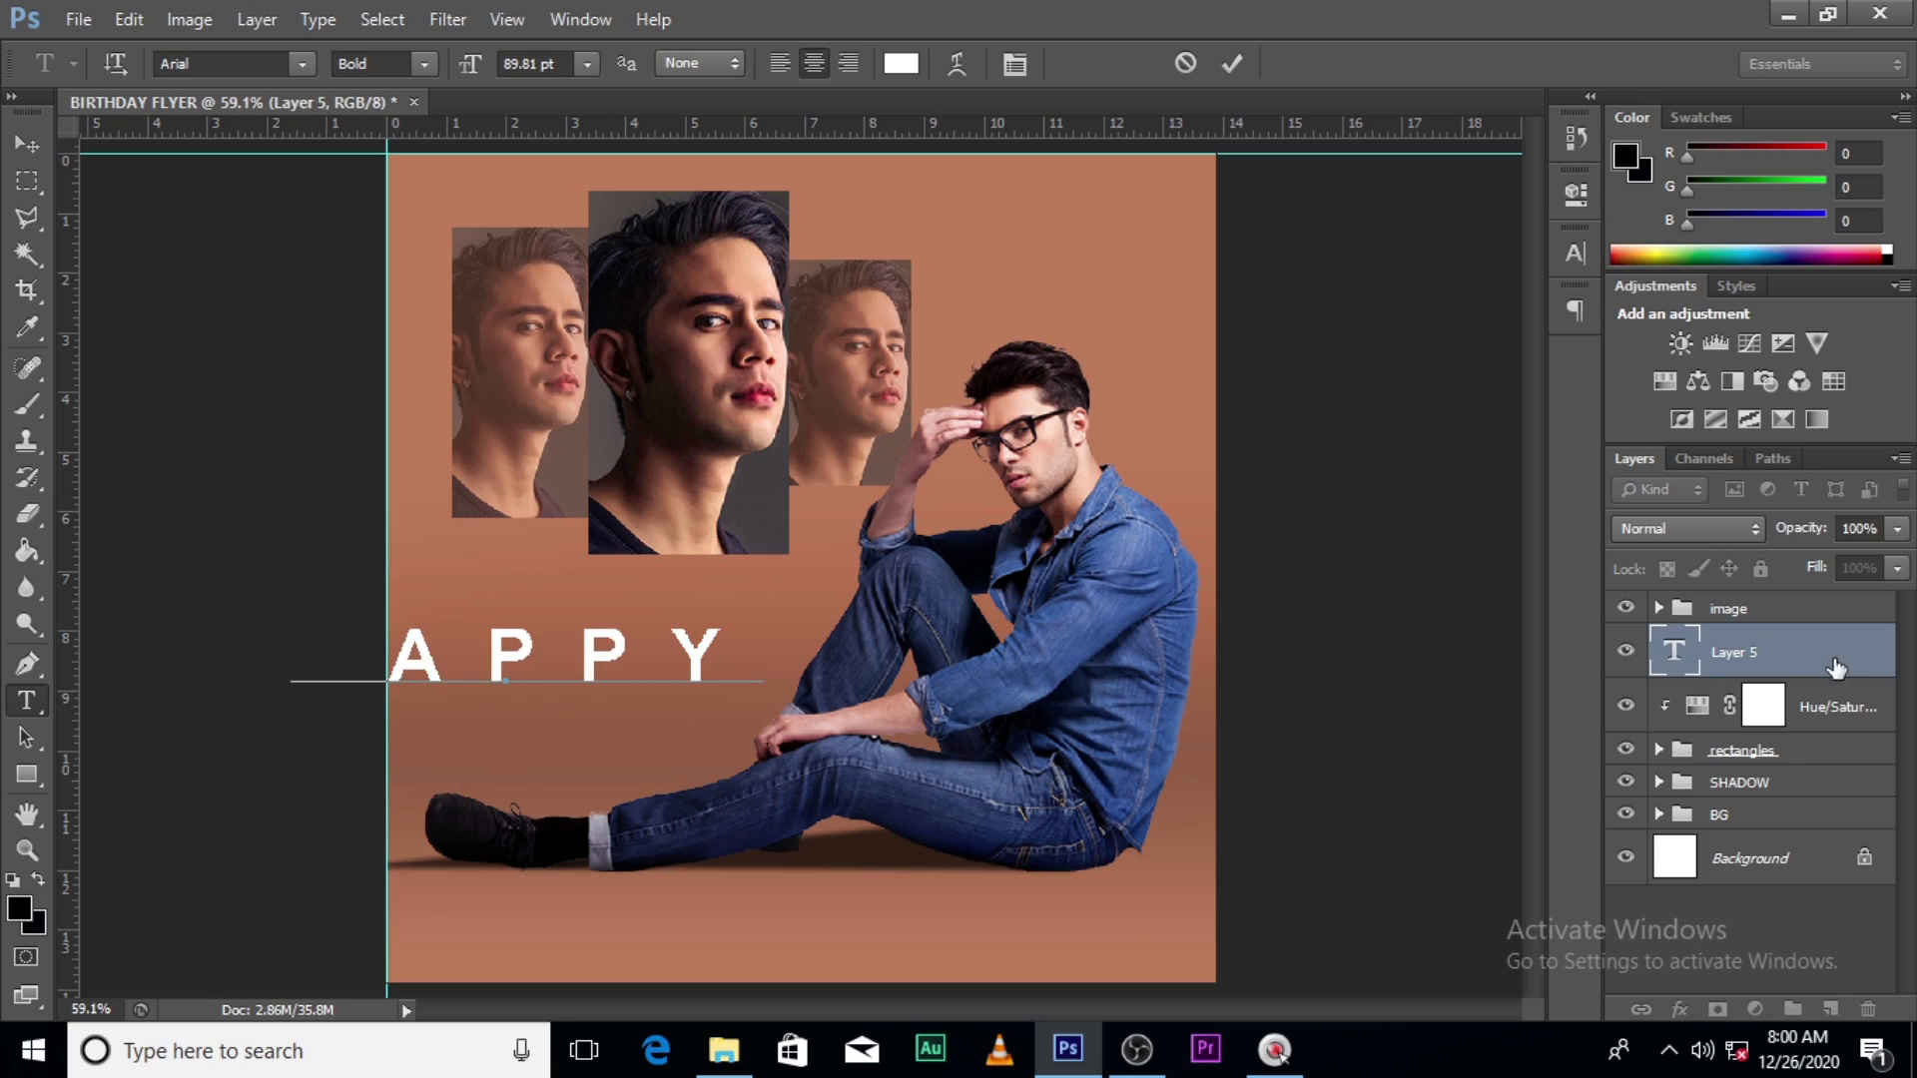
left_click(1715, 657)
left_click_drag(1715, 657, 1737, 585)
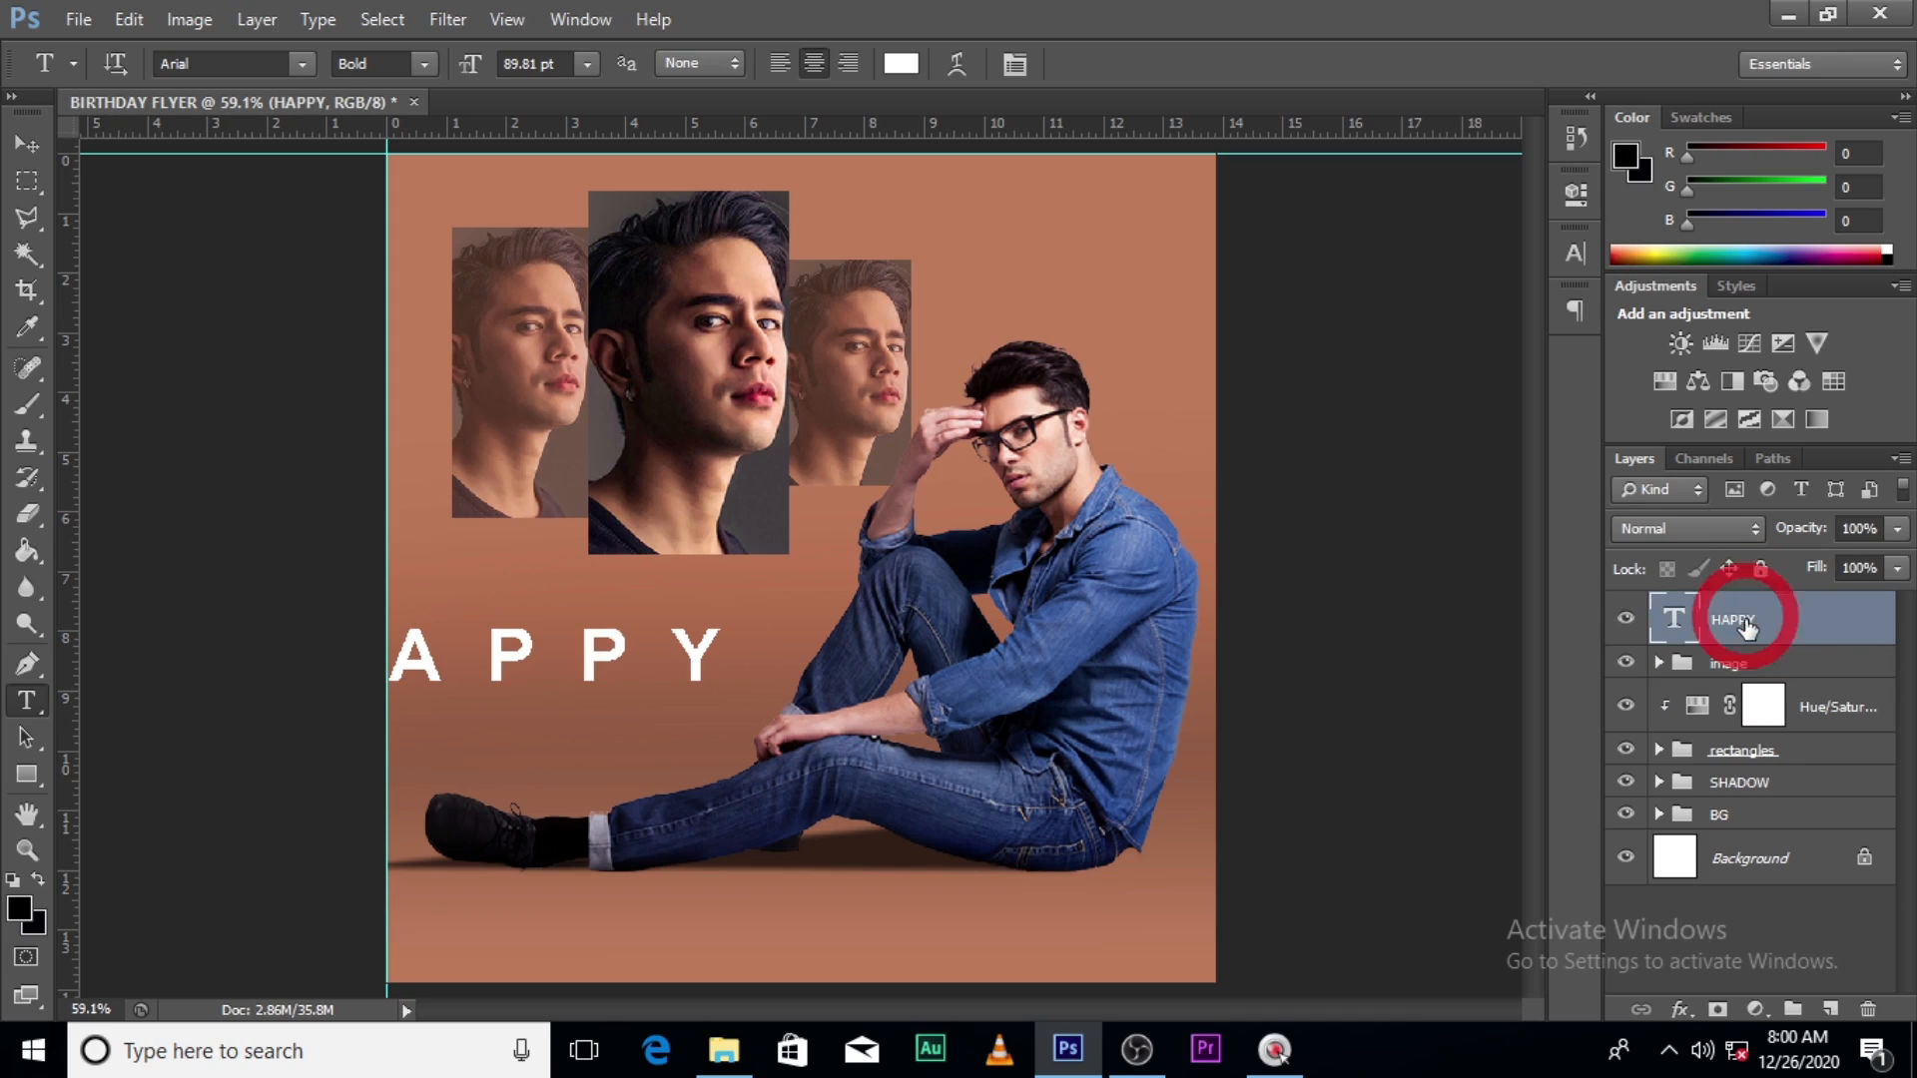
- Move HAPPY up onto the portraits and set its letter tracking to 0
key("v")
left_click_drag(644, 659, 860, 432)
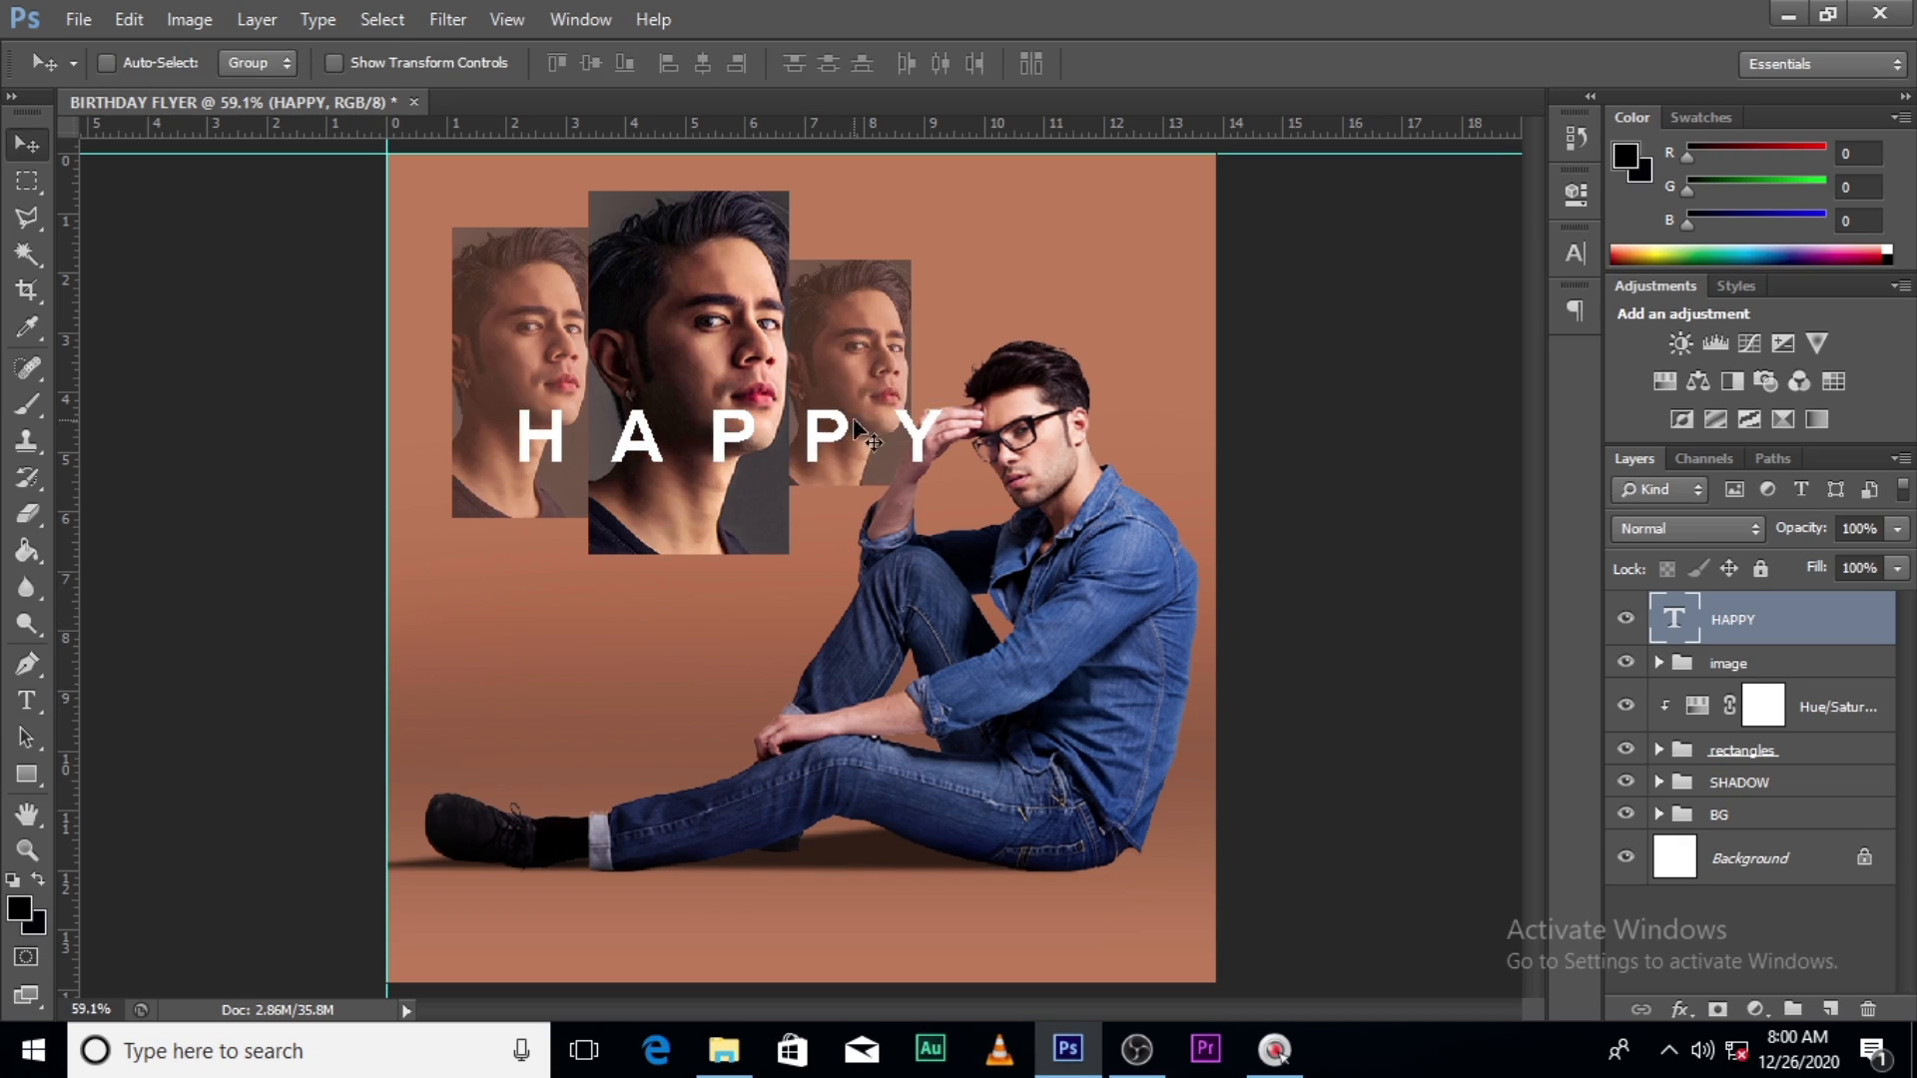
left_click(1579, 255)
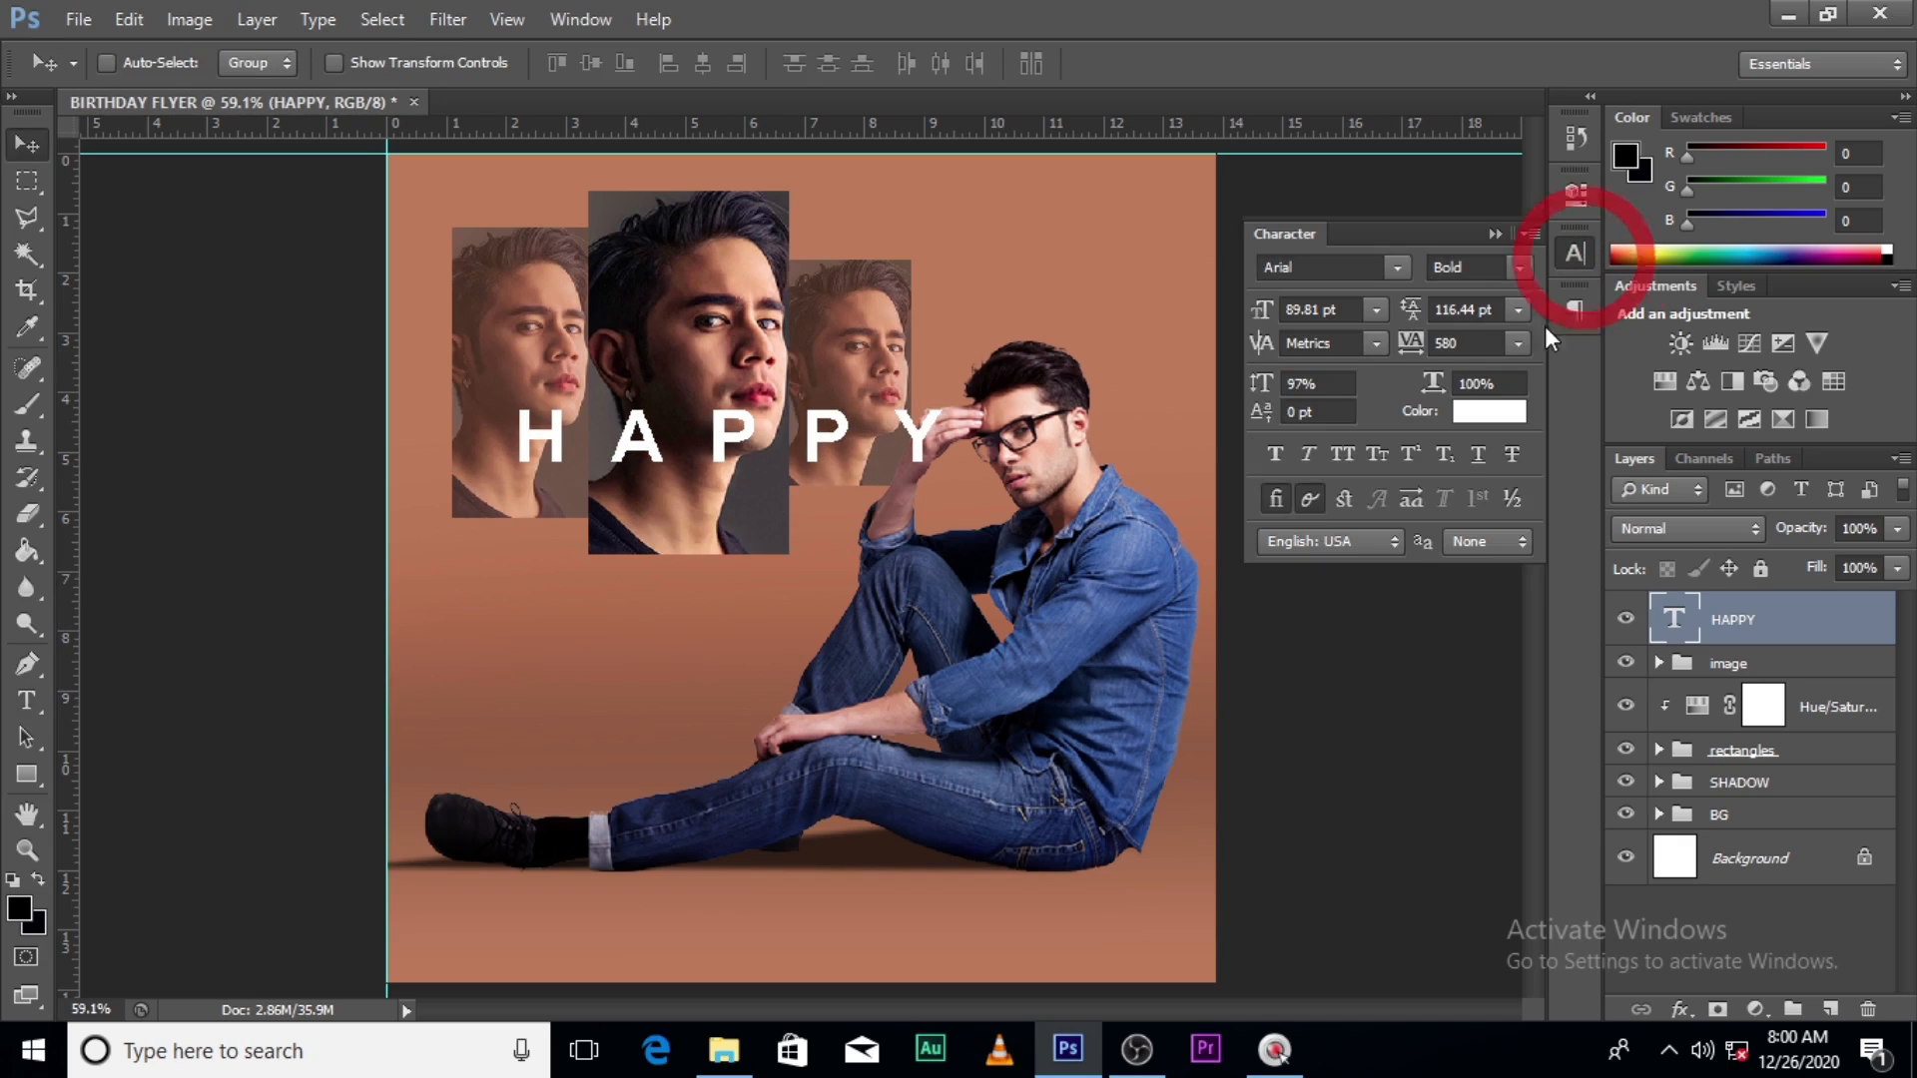
double_click(1469, 342)
type("0")
key("Return")
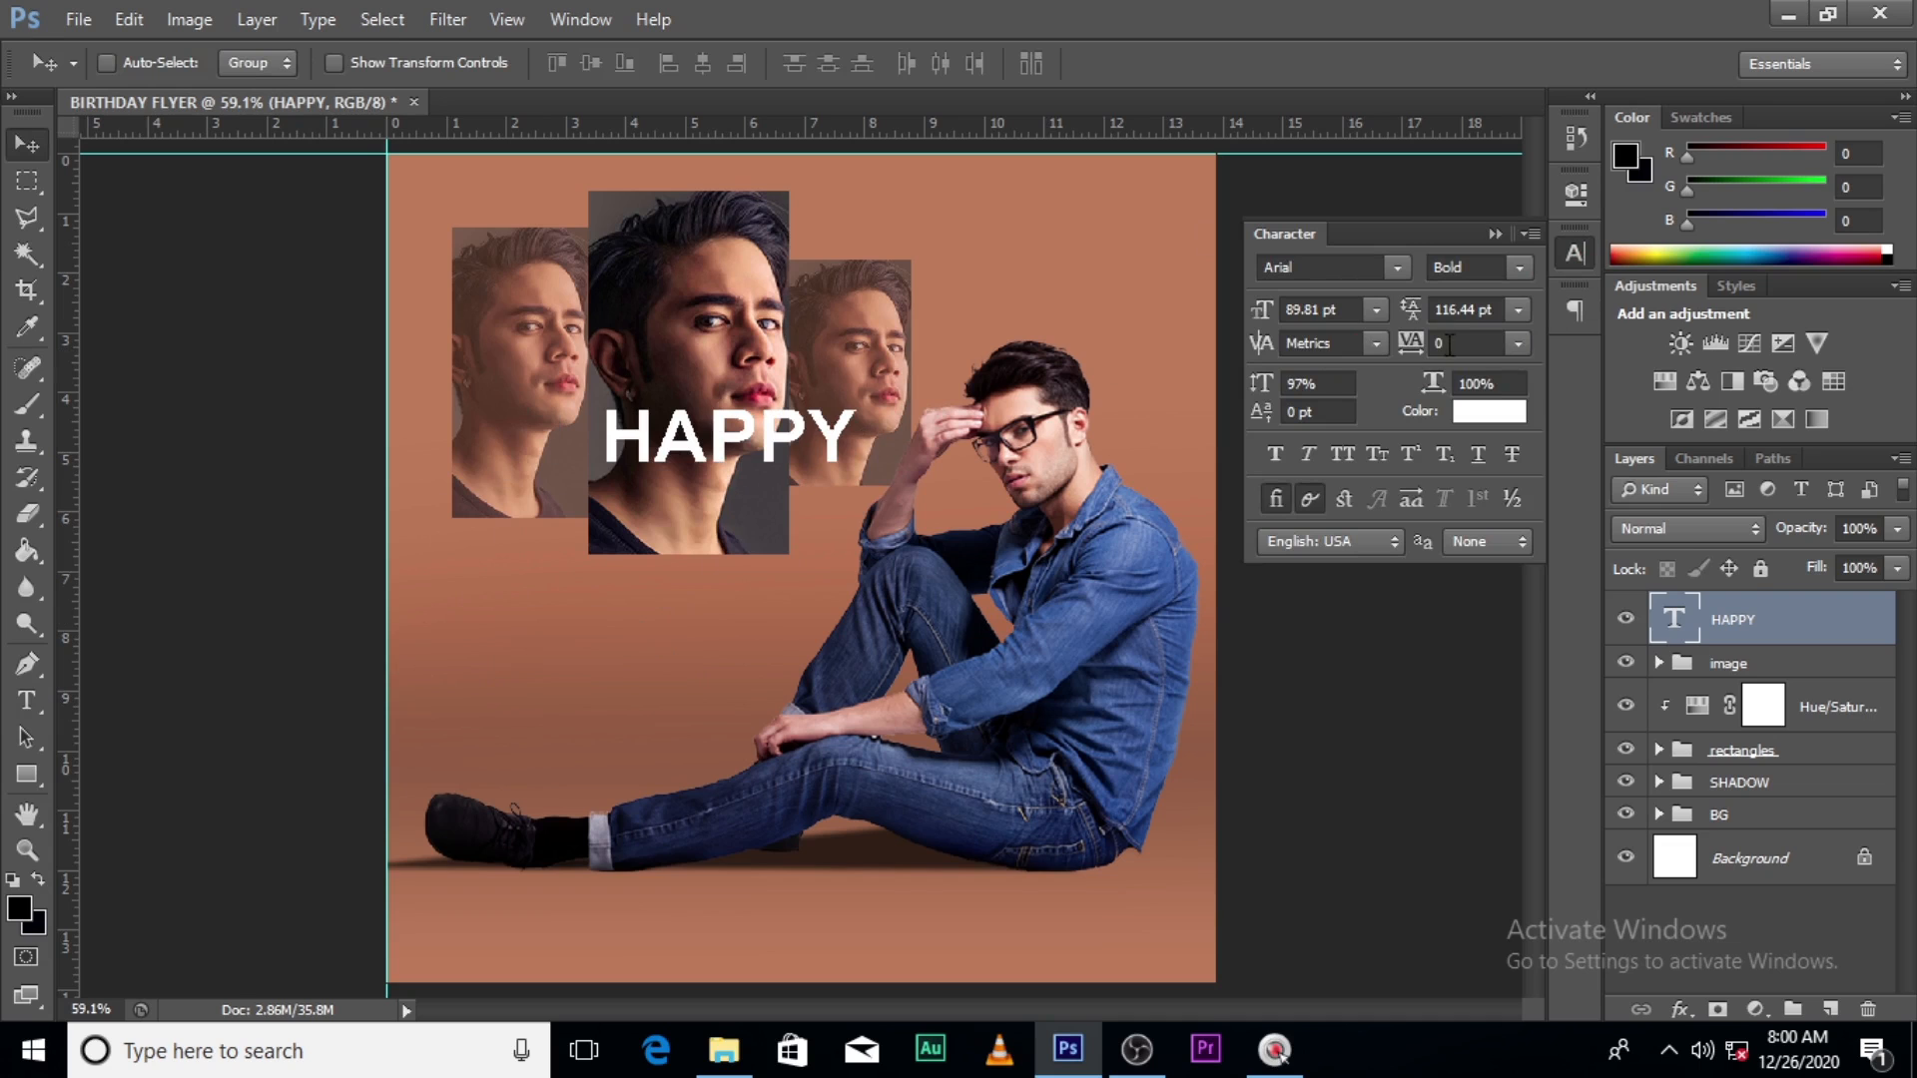
- Set HAPPY's font to Franklin Gothic Regular
left_click(1397, 268)
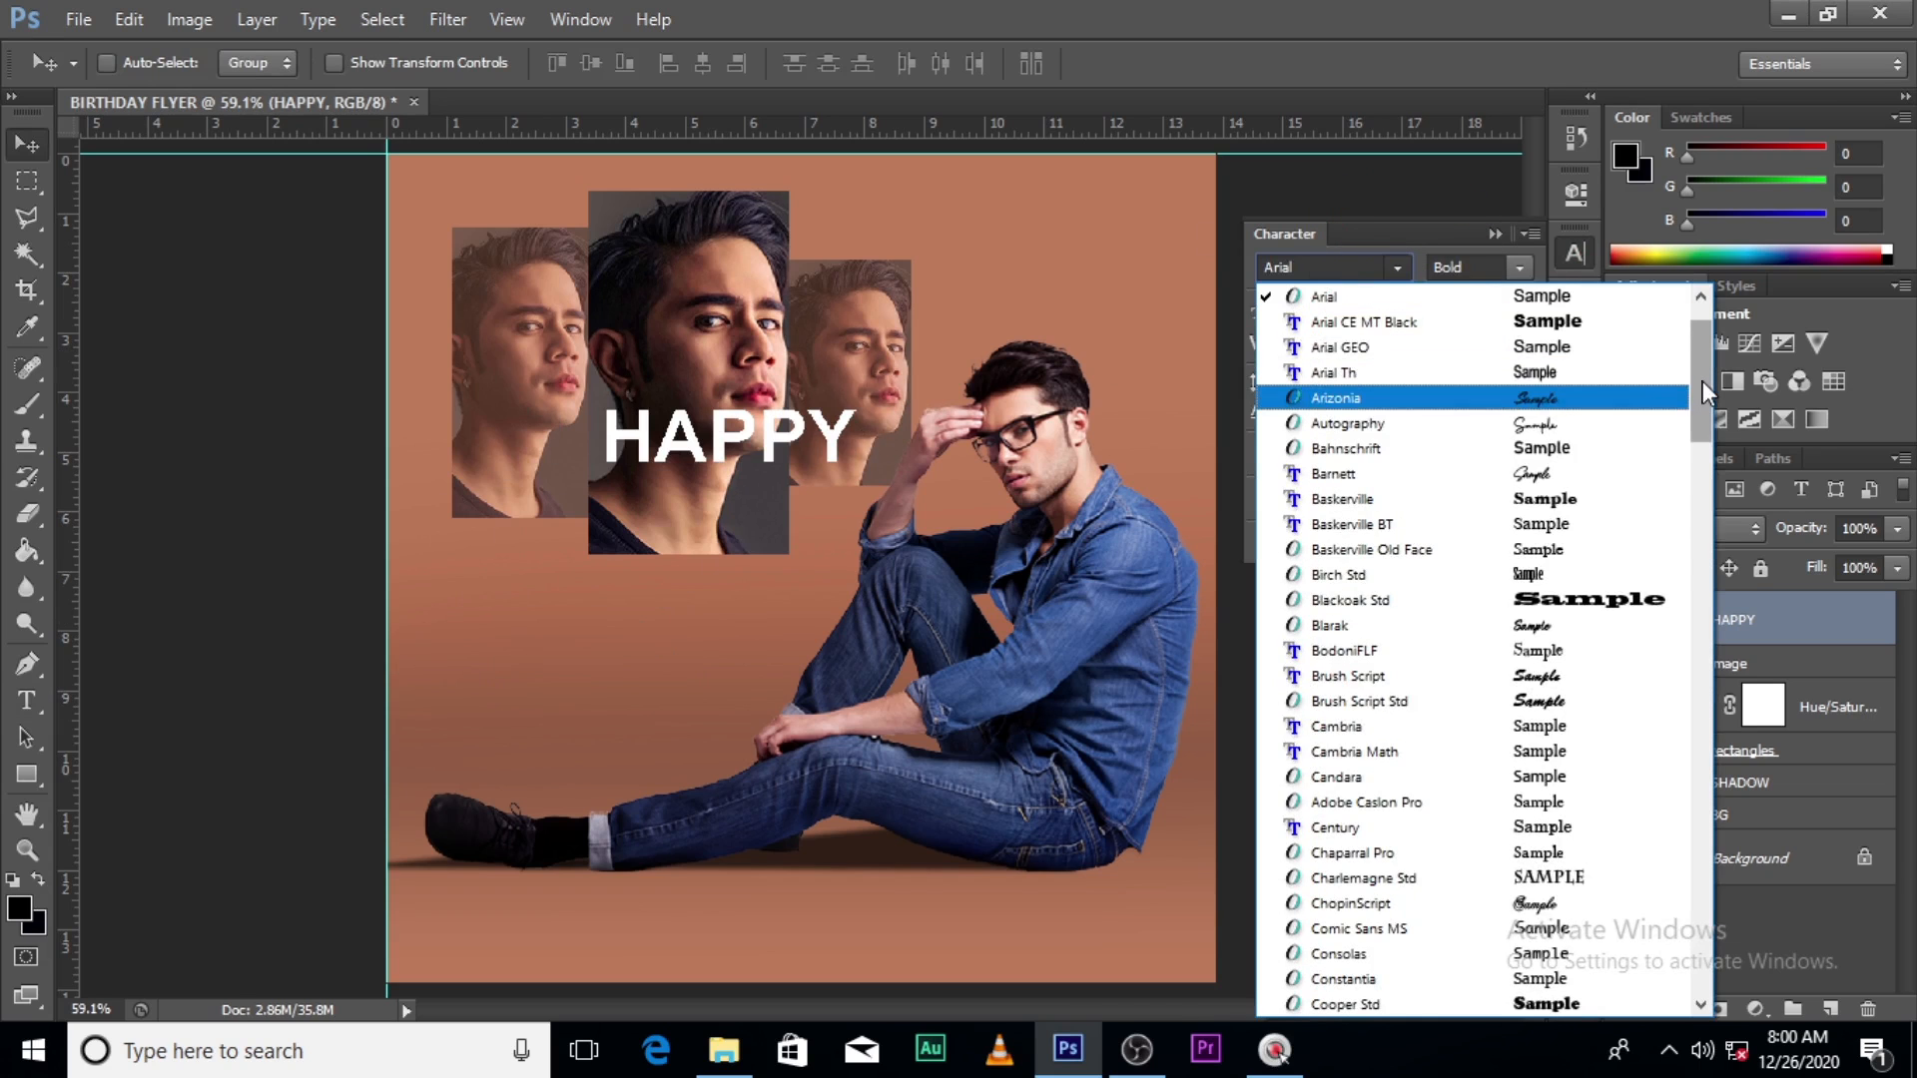
left_click_drag(1703, 381, 1660, 470)
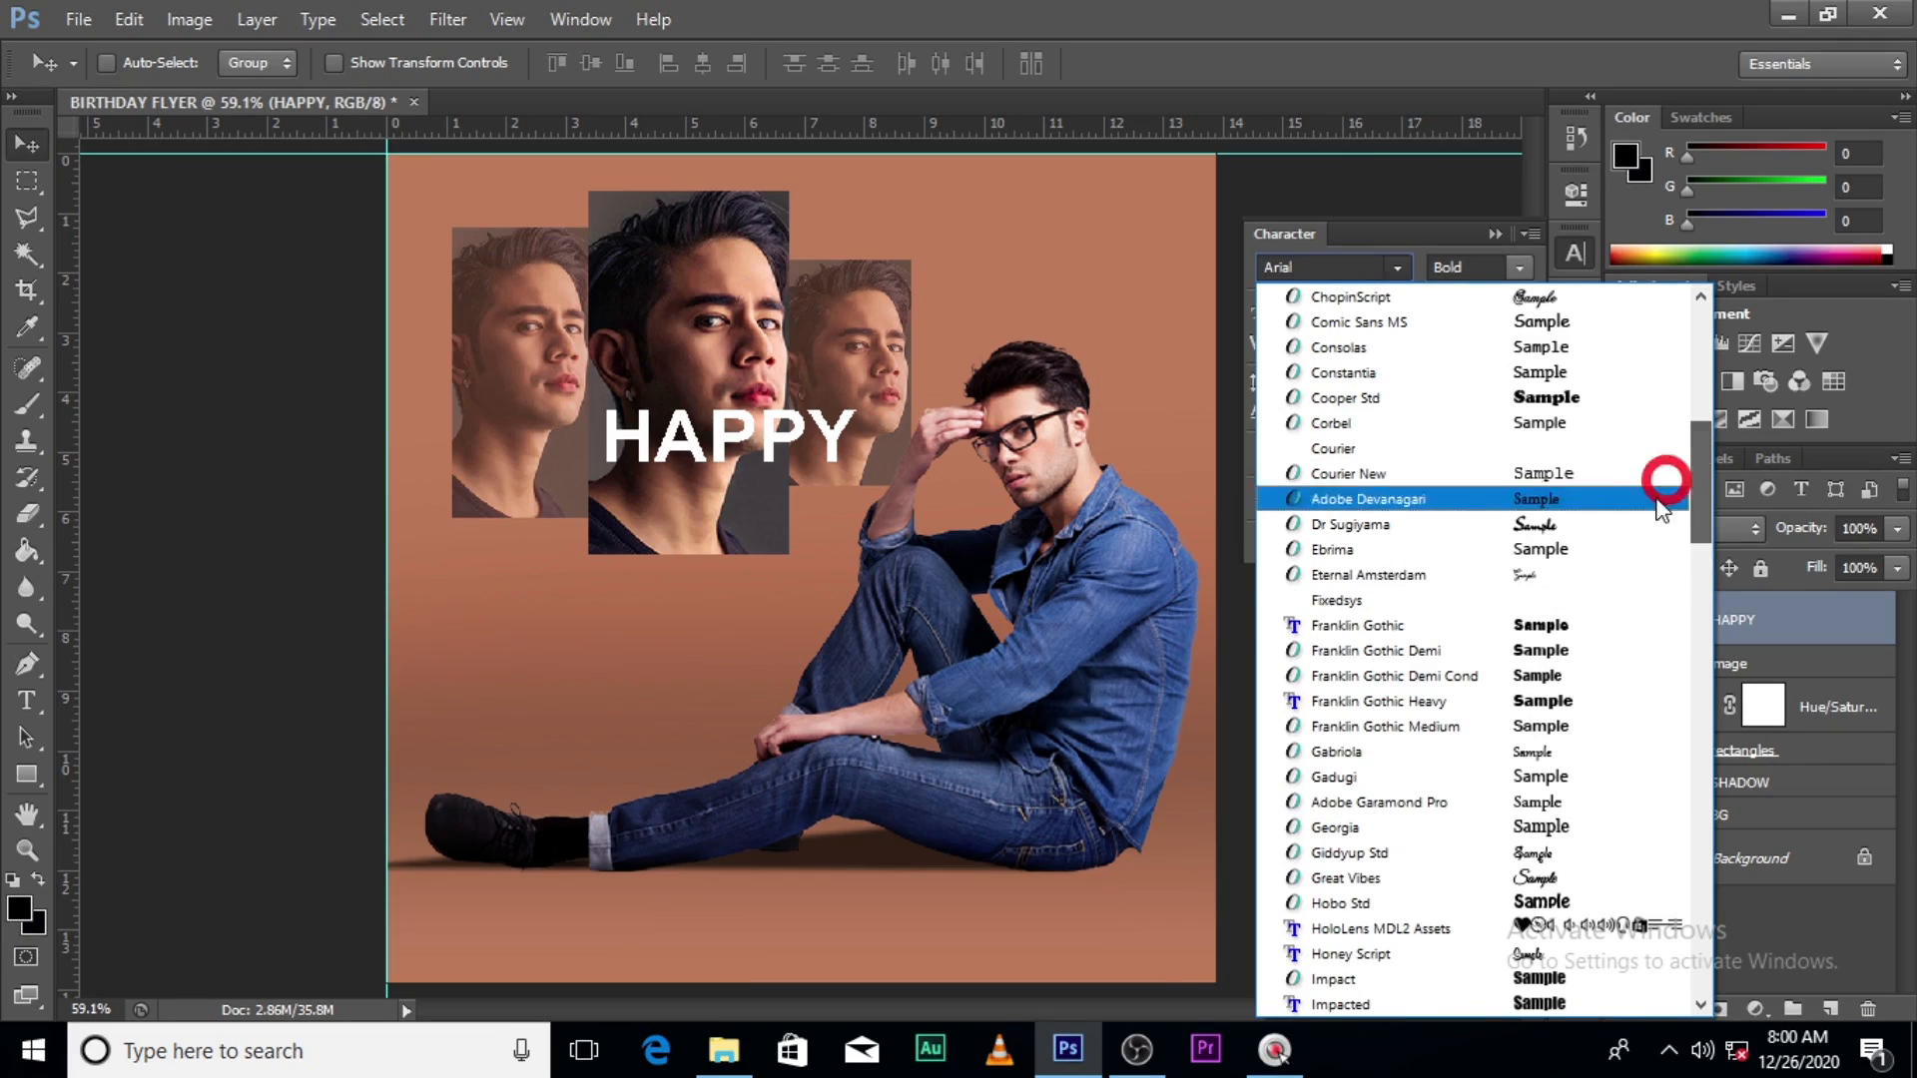
left_click(1414, 629)
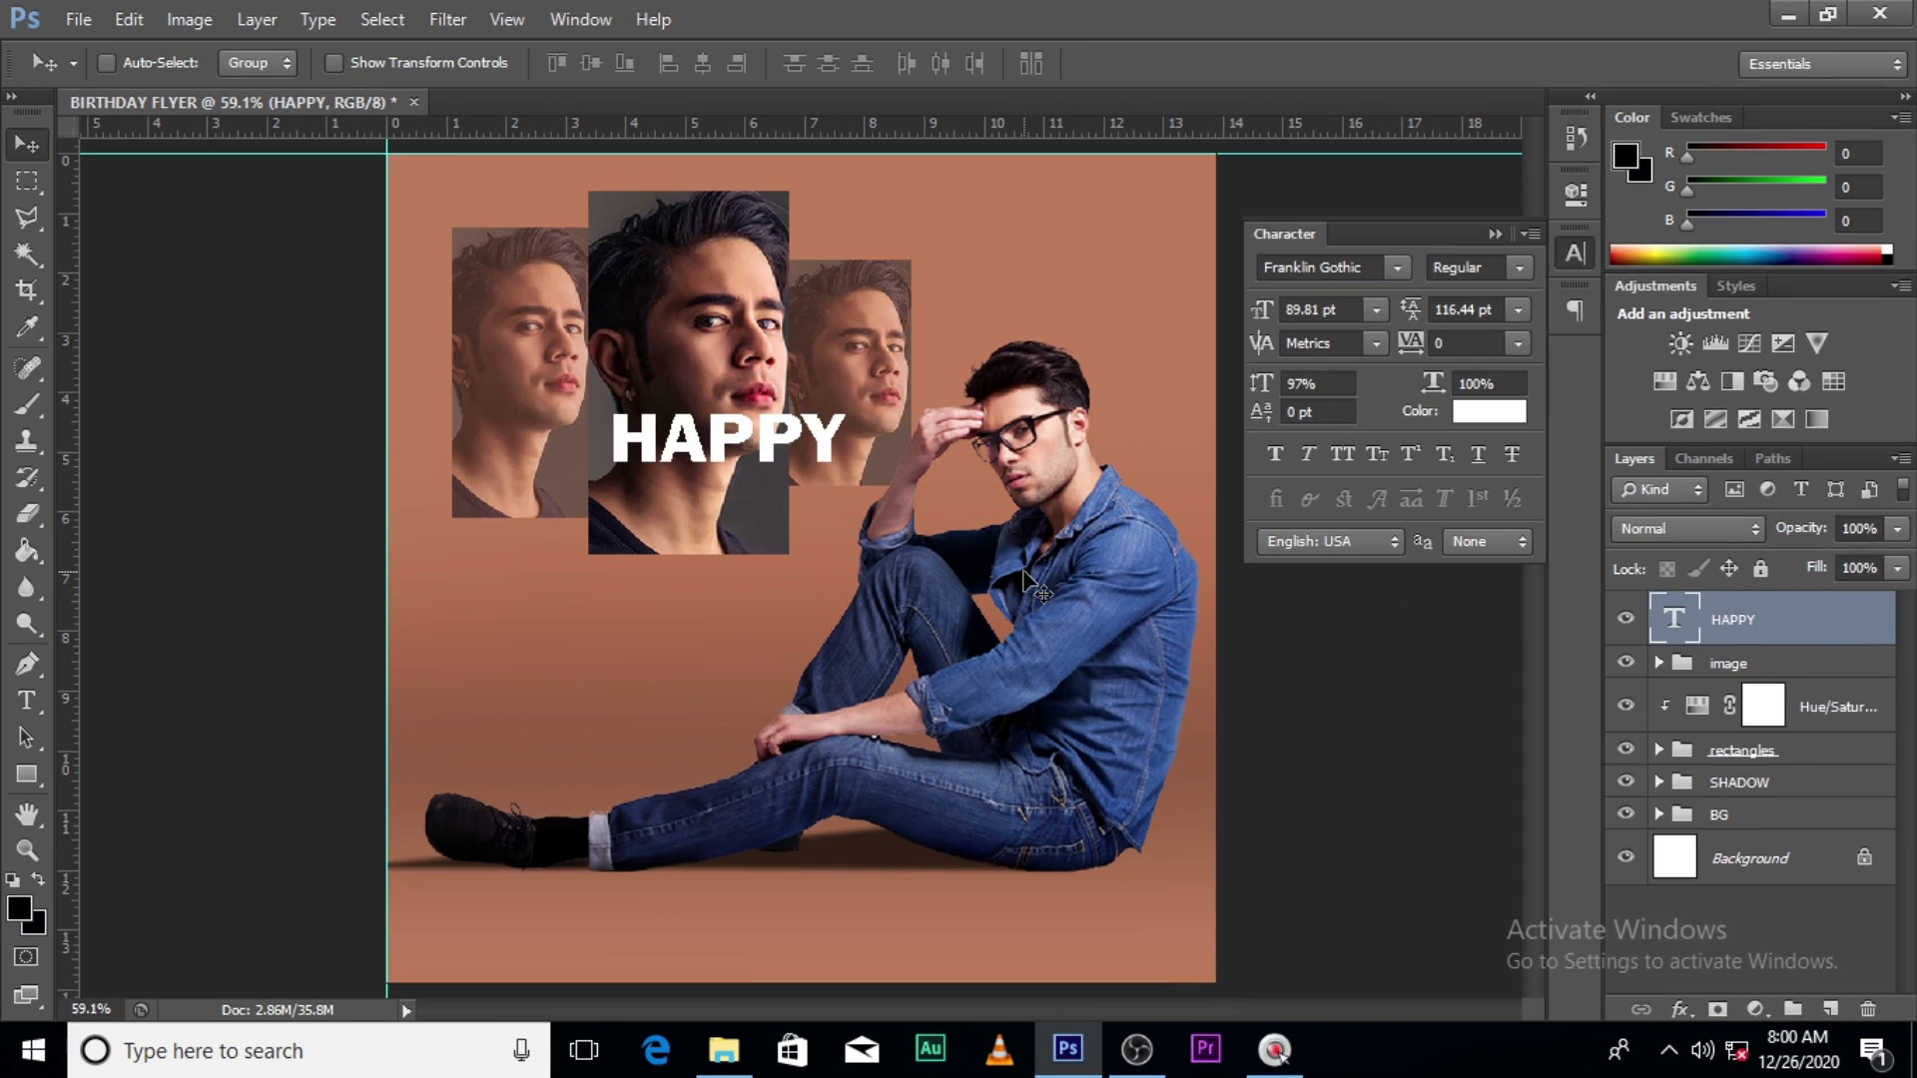
key("ctrl+t")
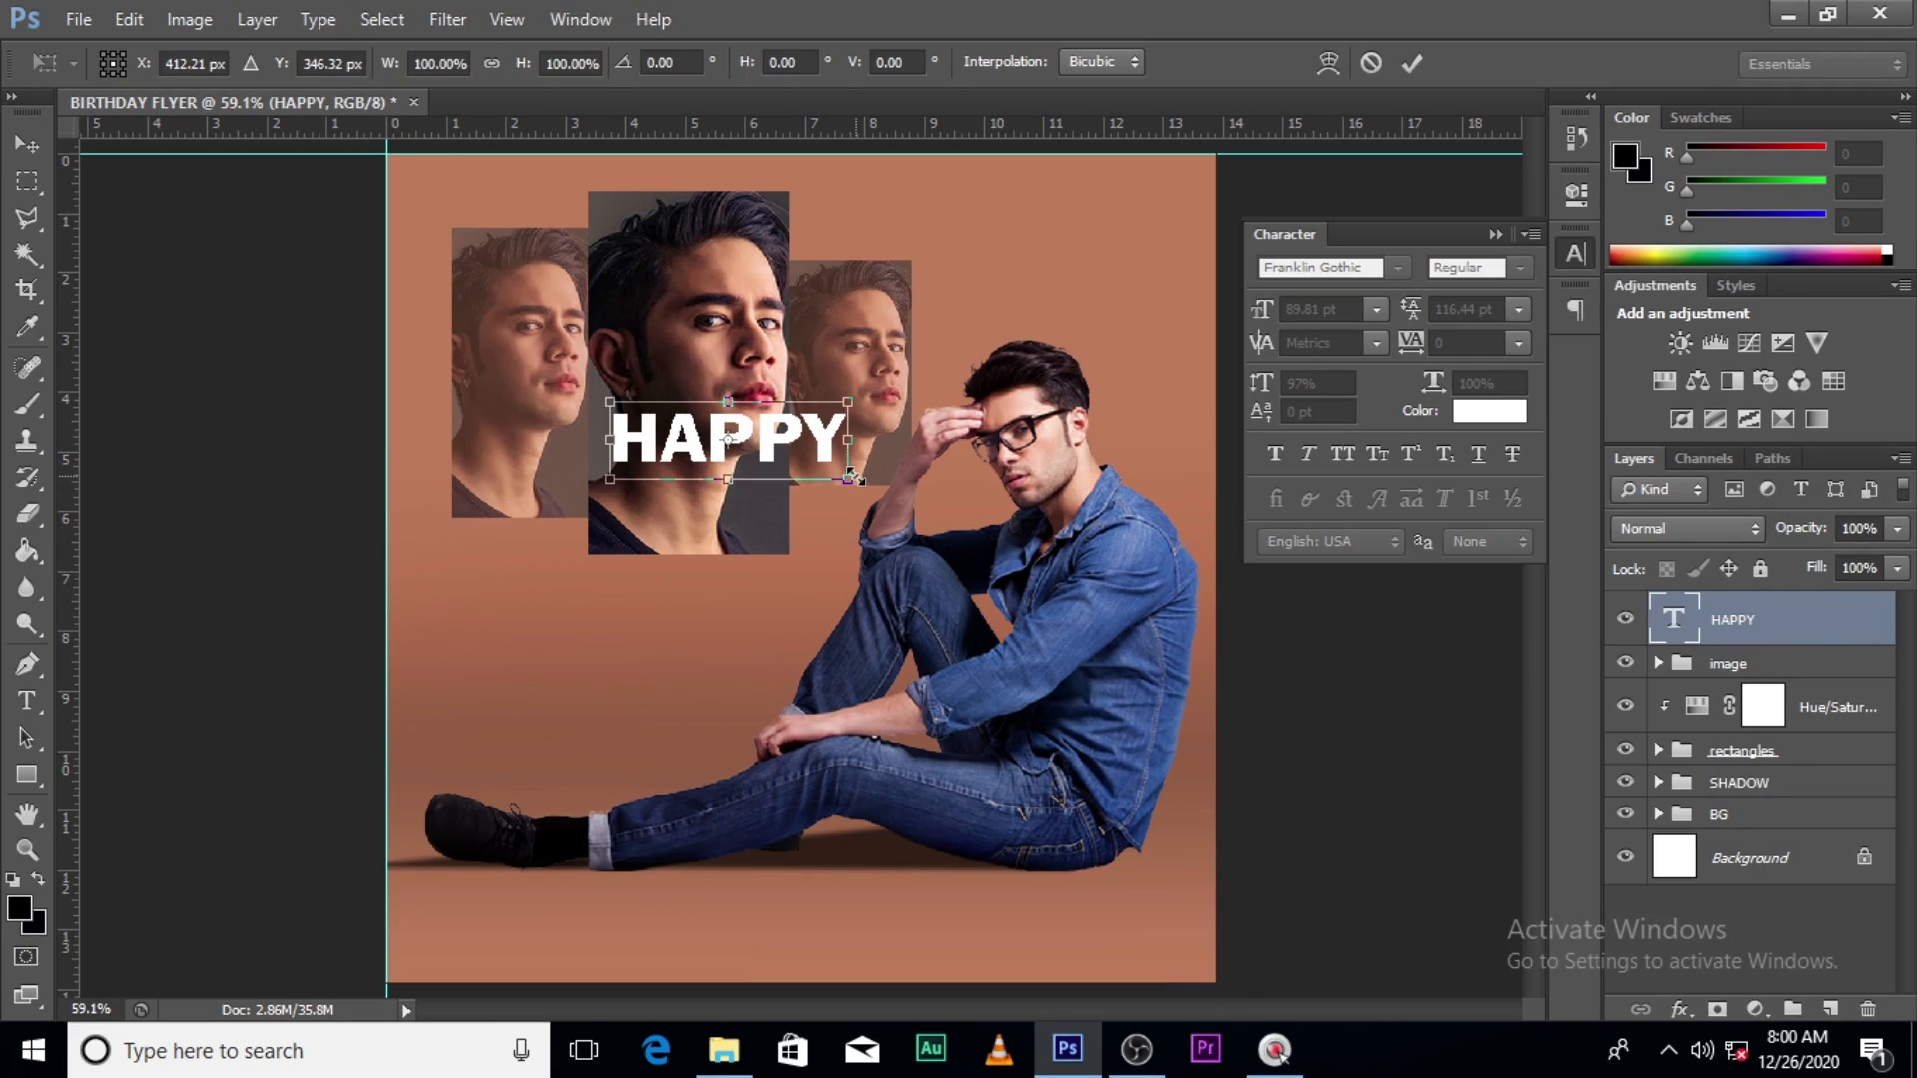
- Scale HAPPY to about 123% and place it at the flyer's top-left
left_click_drag(856, 475, 871, 493)
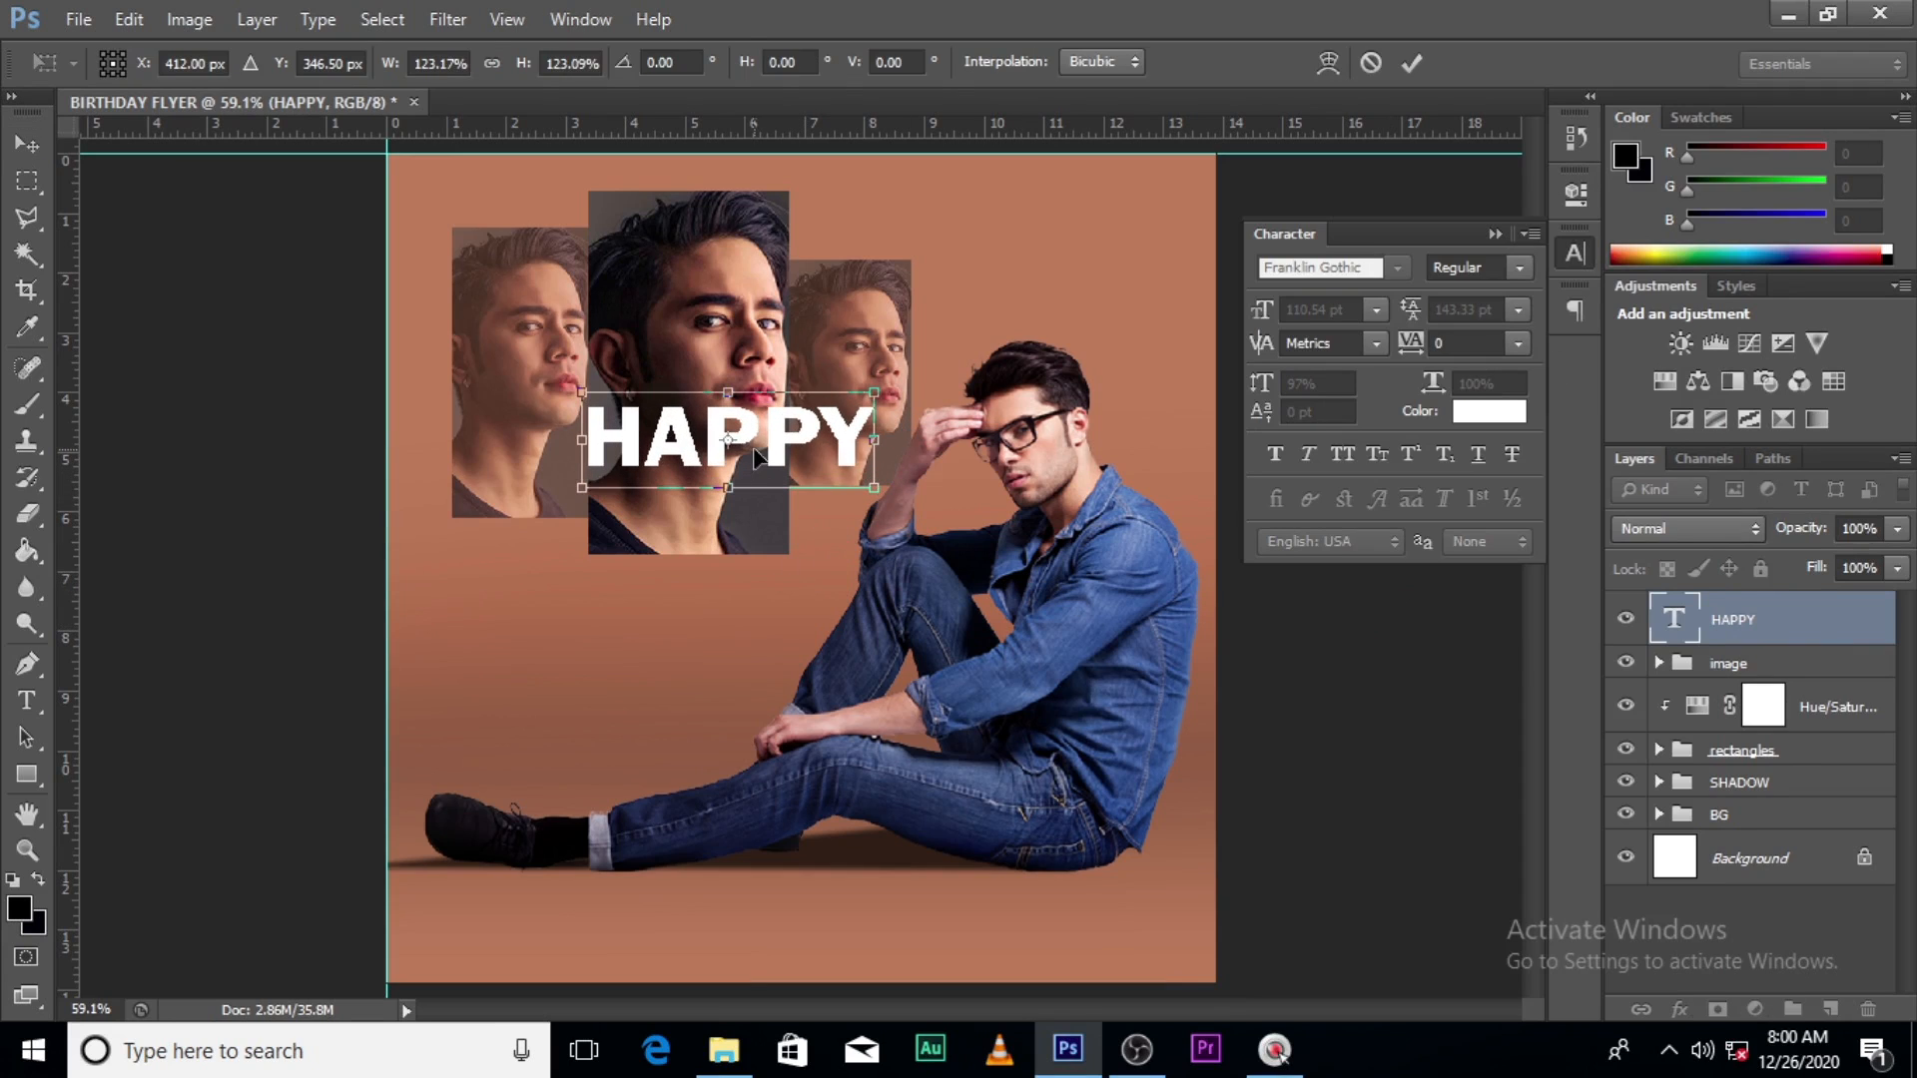
left_click_drag(757, 454, 620, 231)
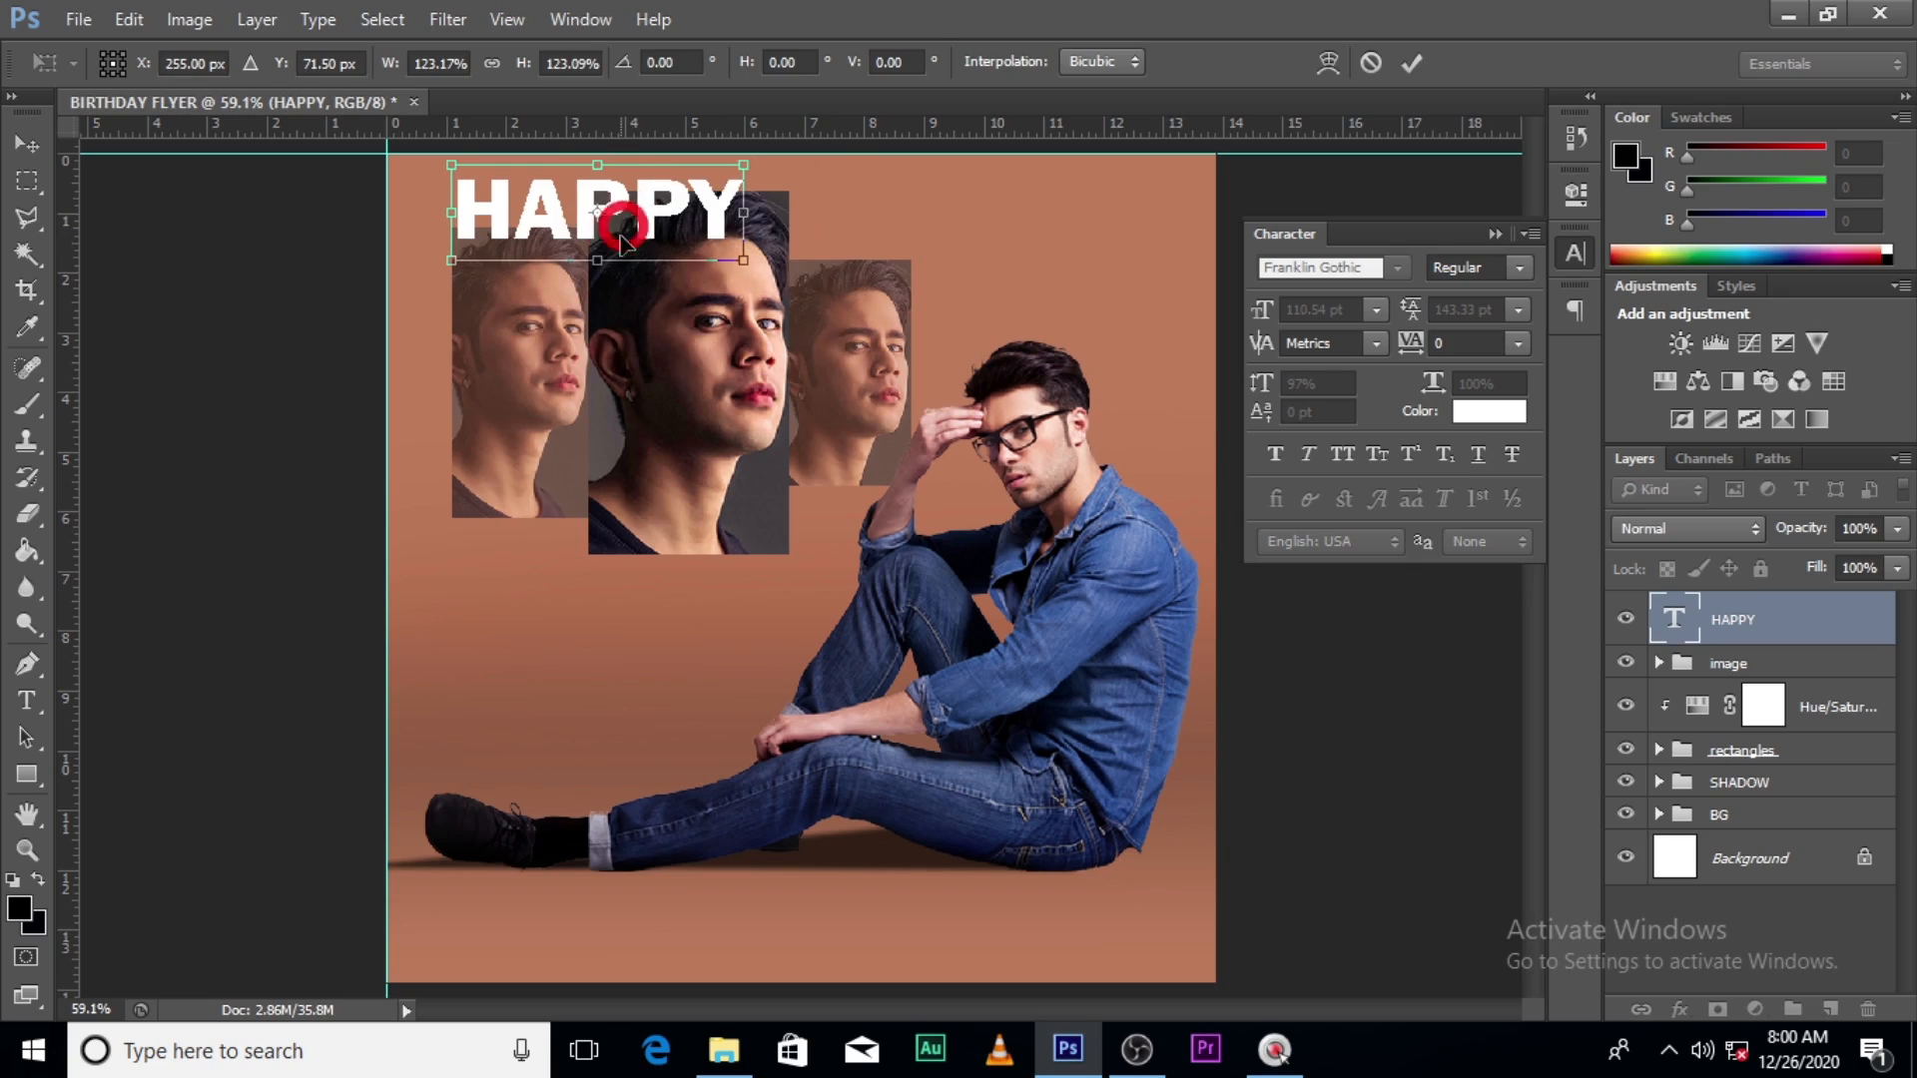
key("shift+Left")
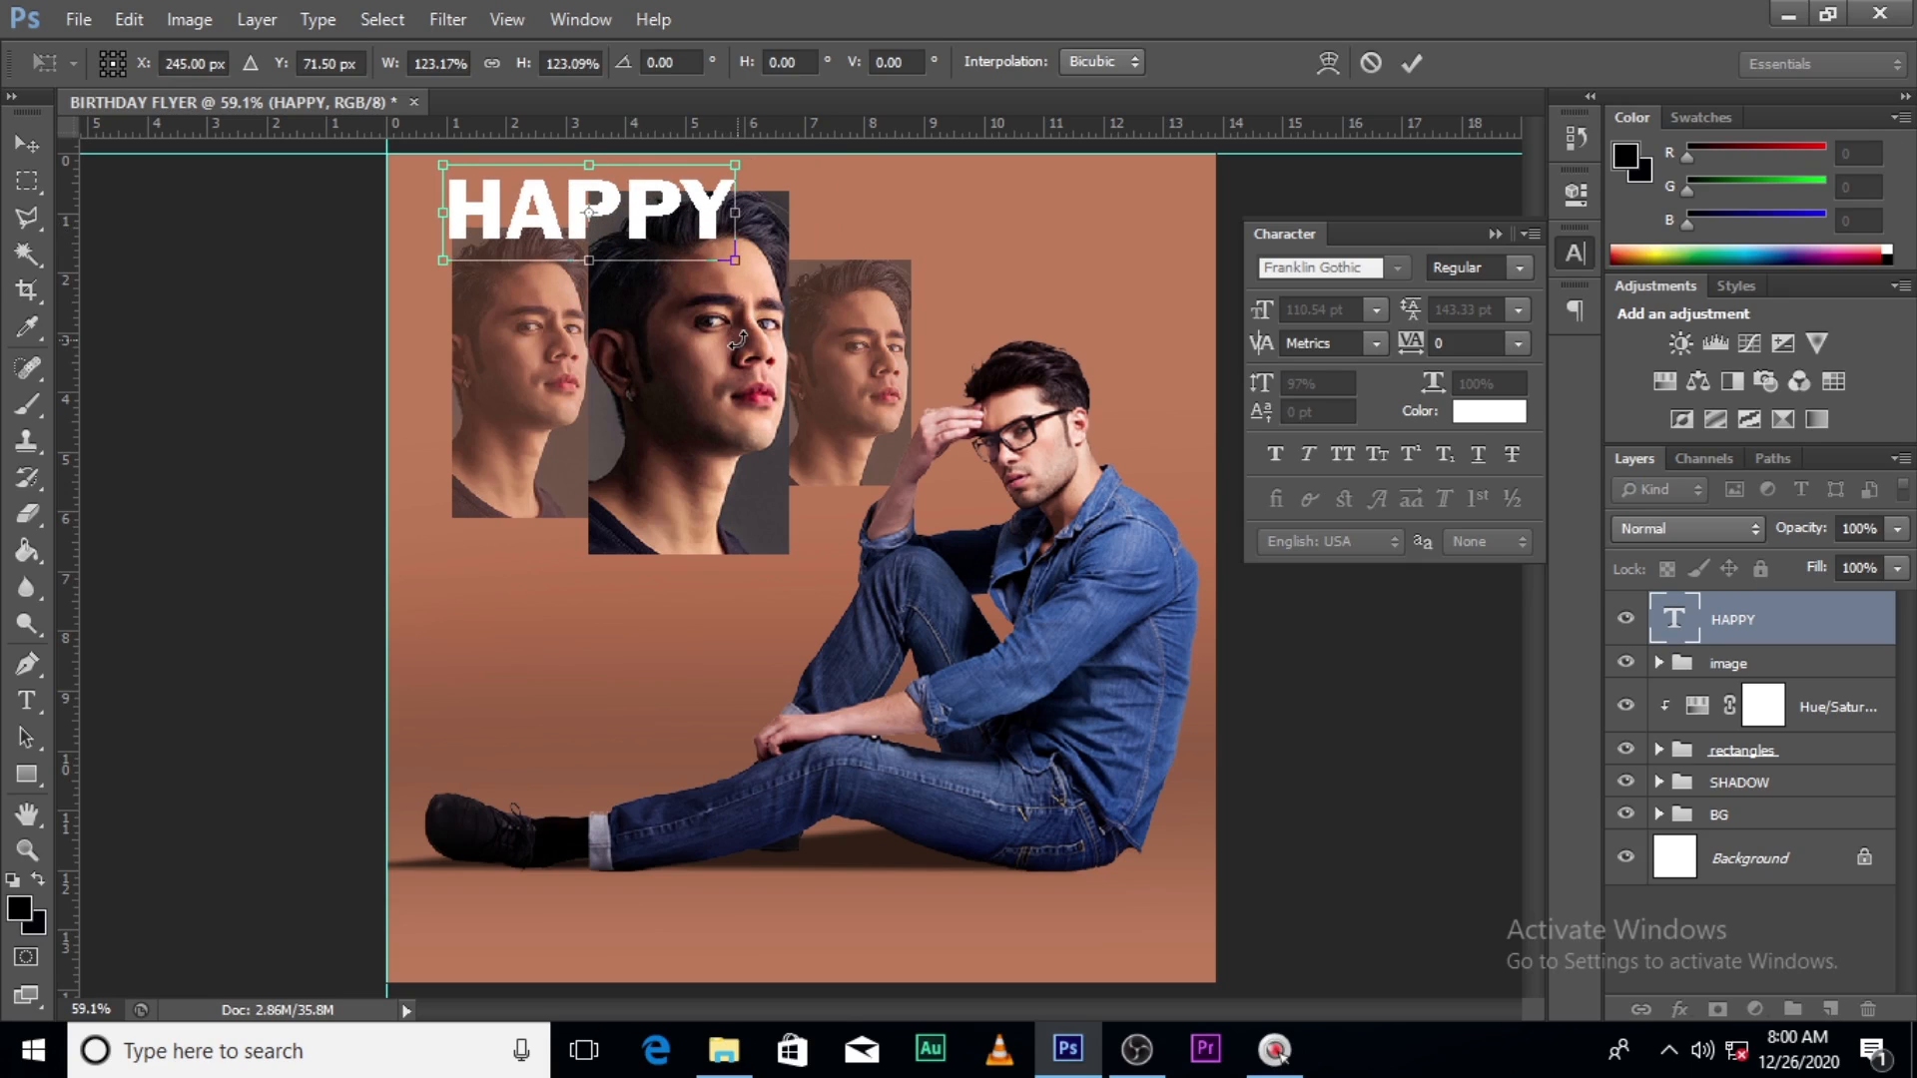
key("Return")
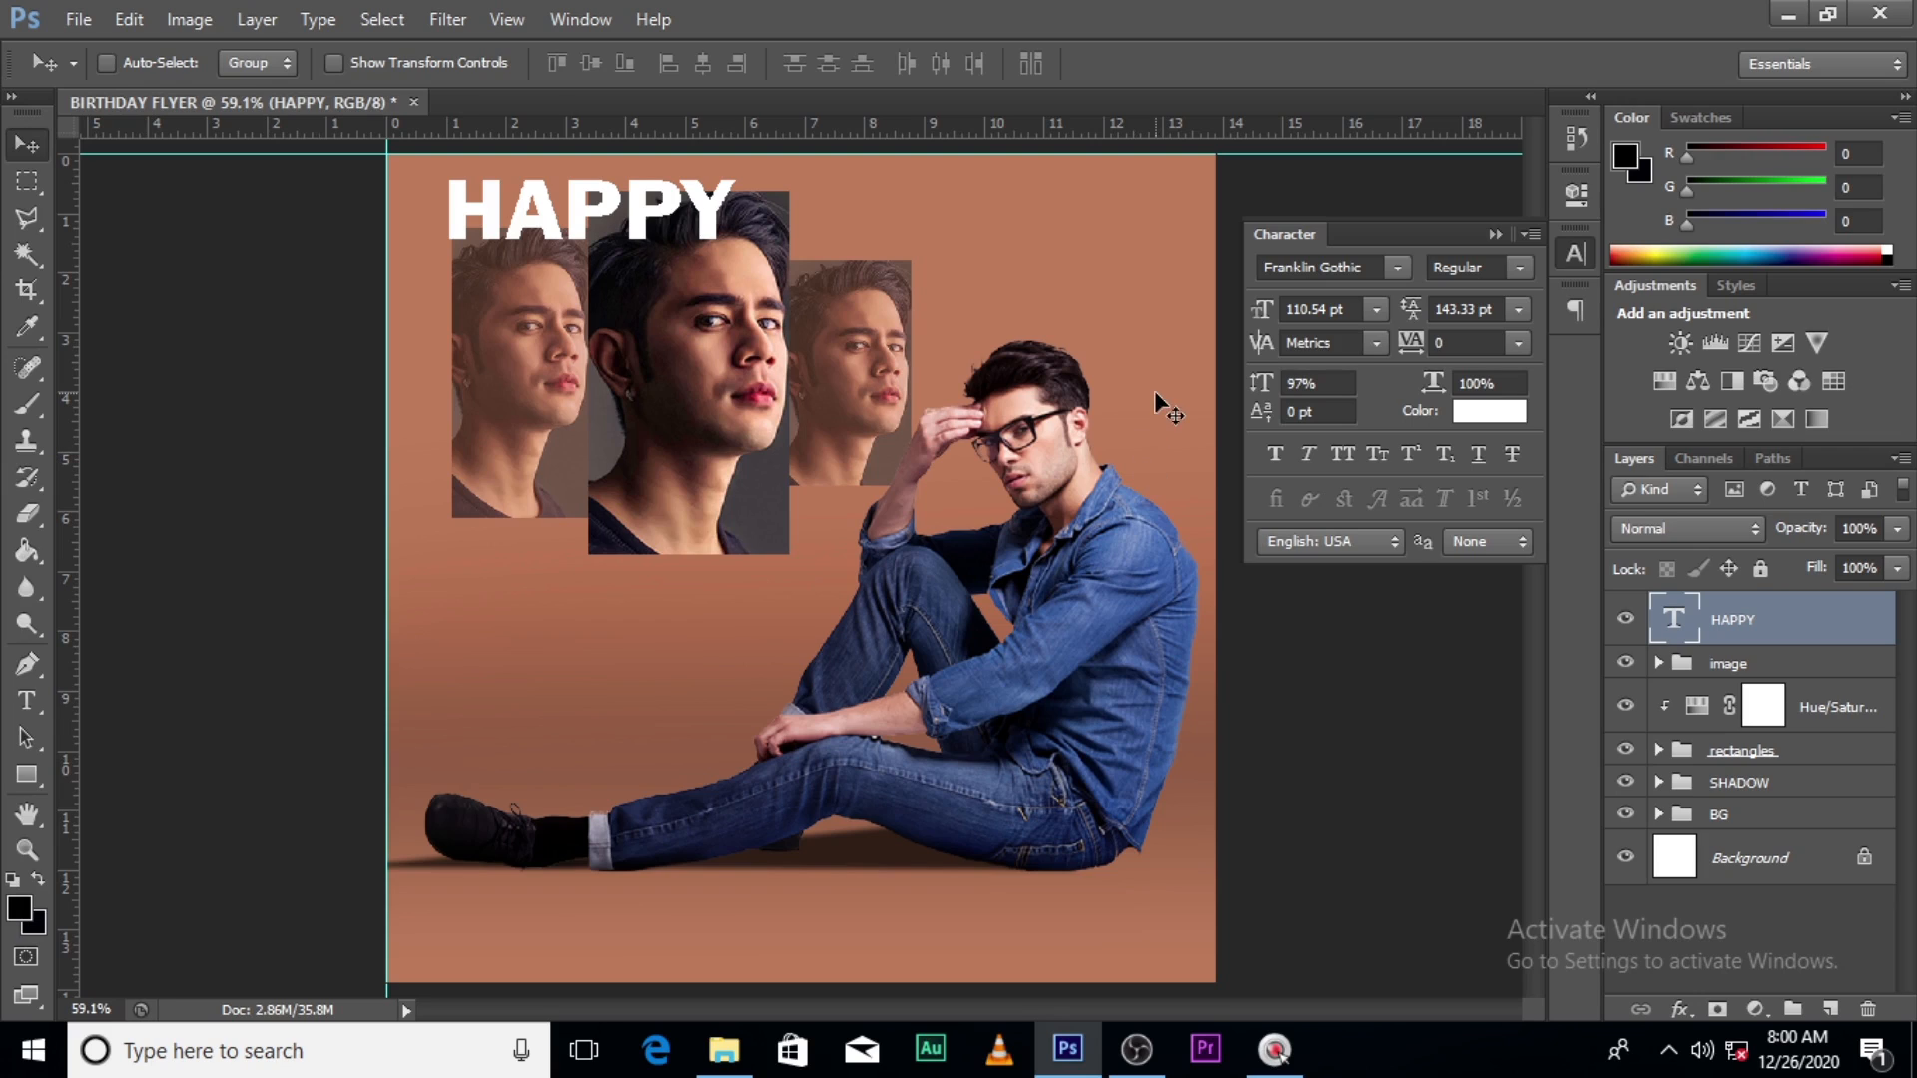
- Nudge the portrait rectangles group slightly lower, then reselect the HAPPY layer
left_click(1742, 751)
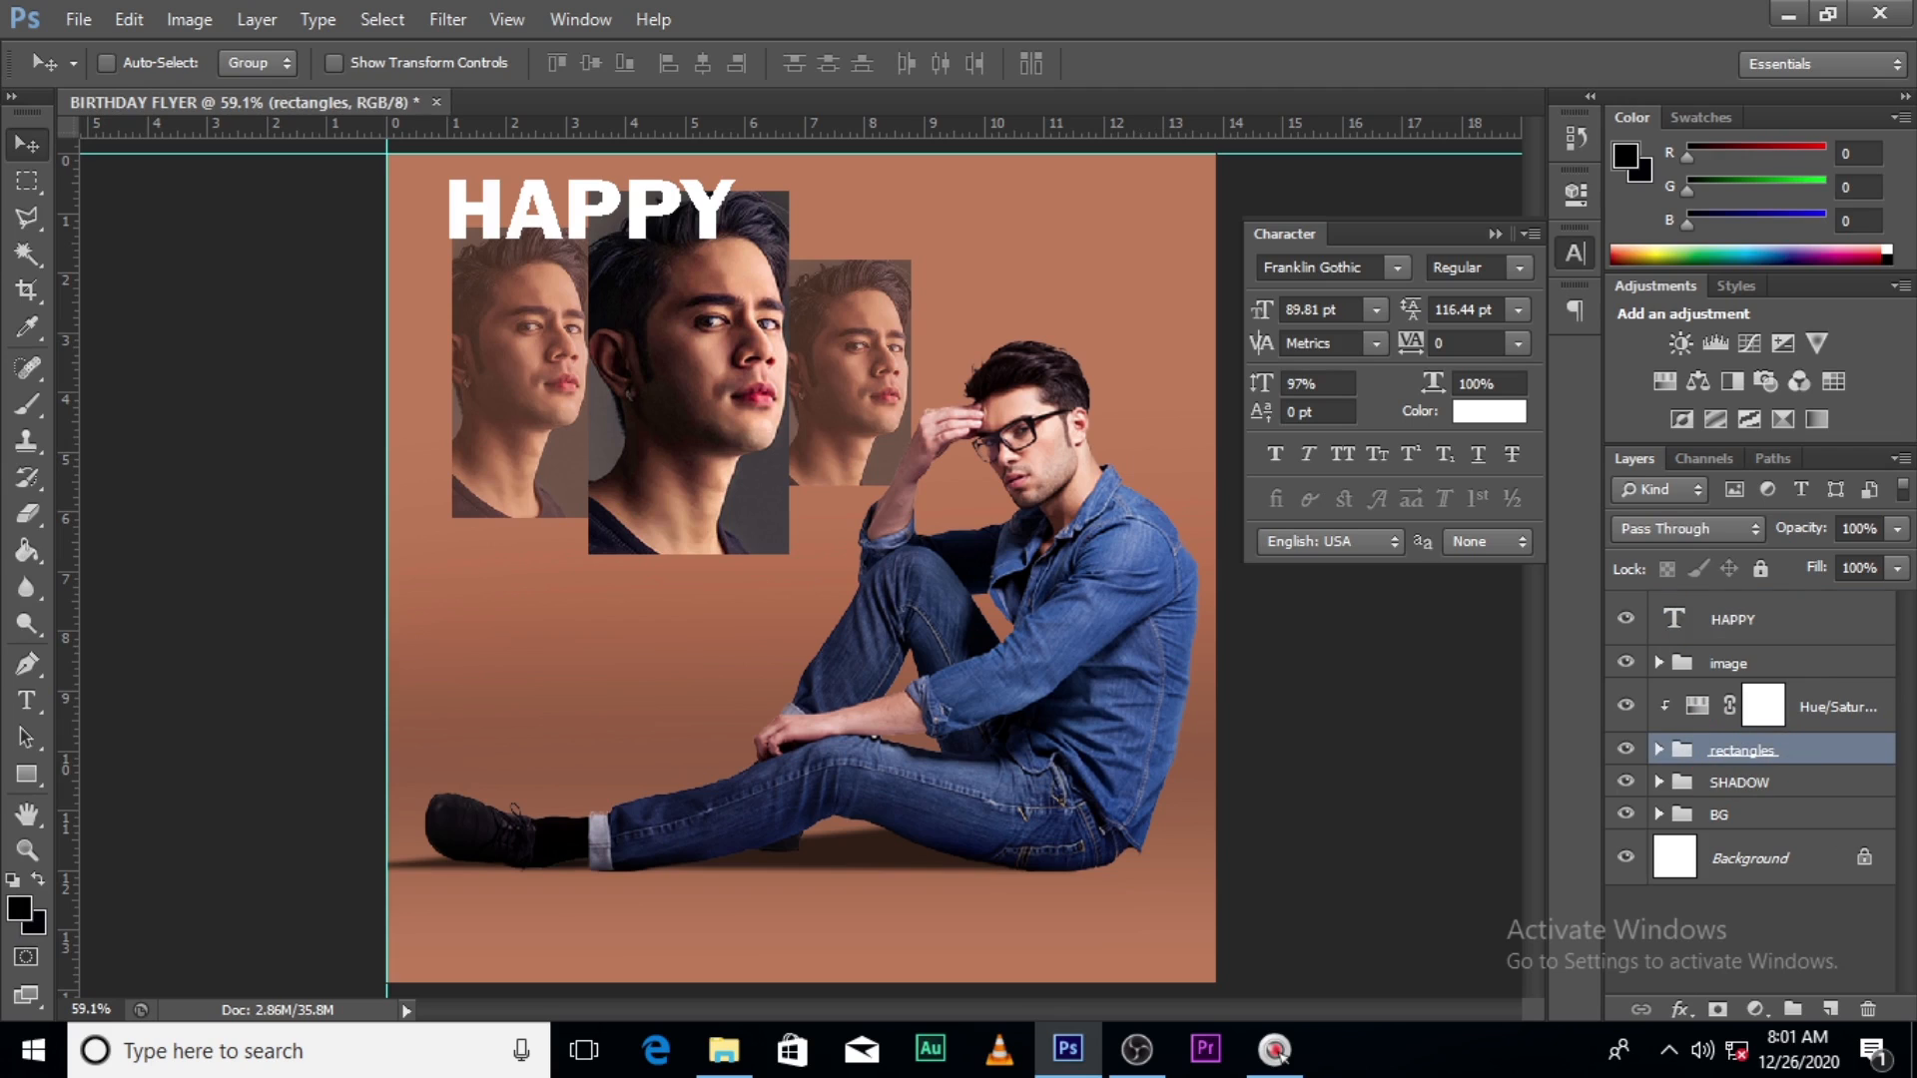
key("shift+Down")
key("shift+Down")
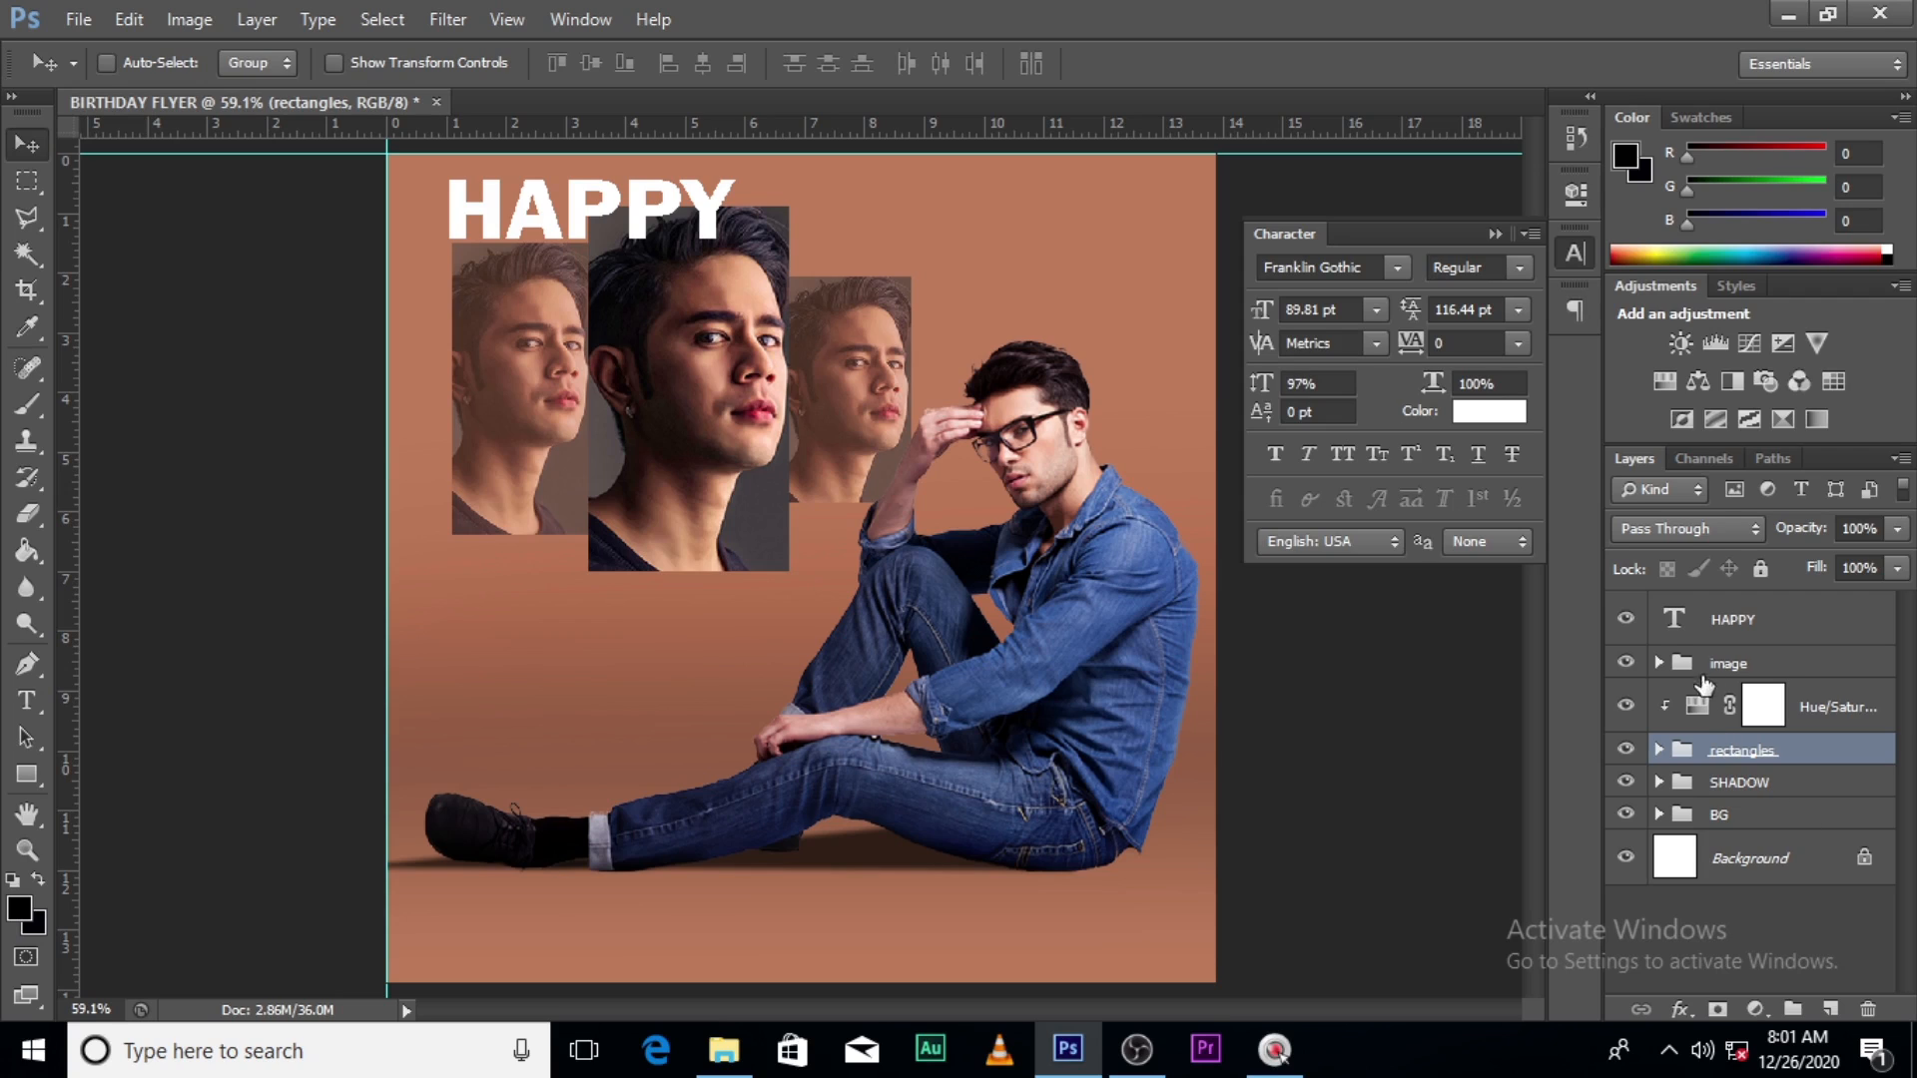
left_click(1495, 234)
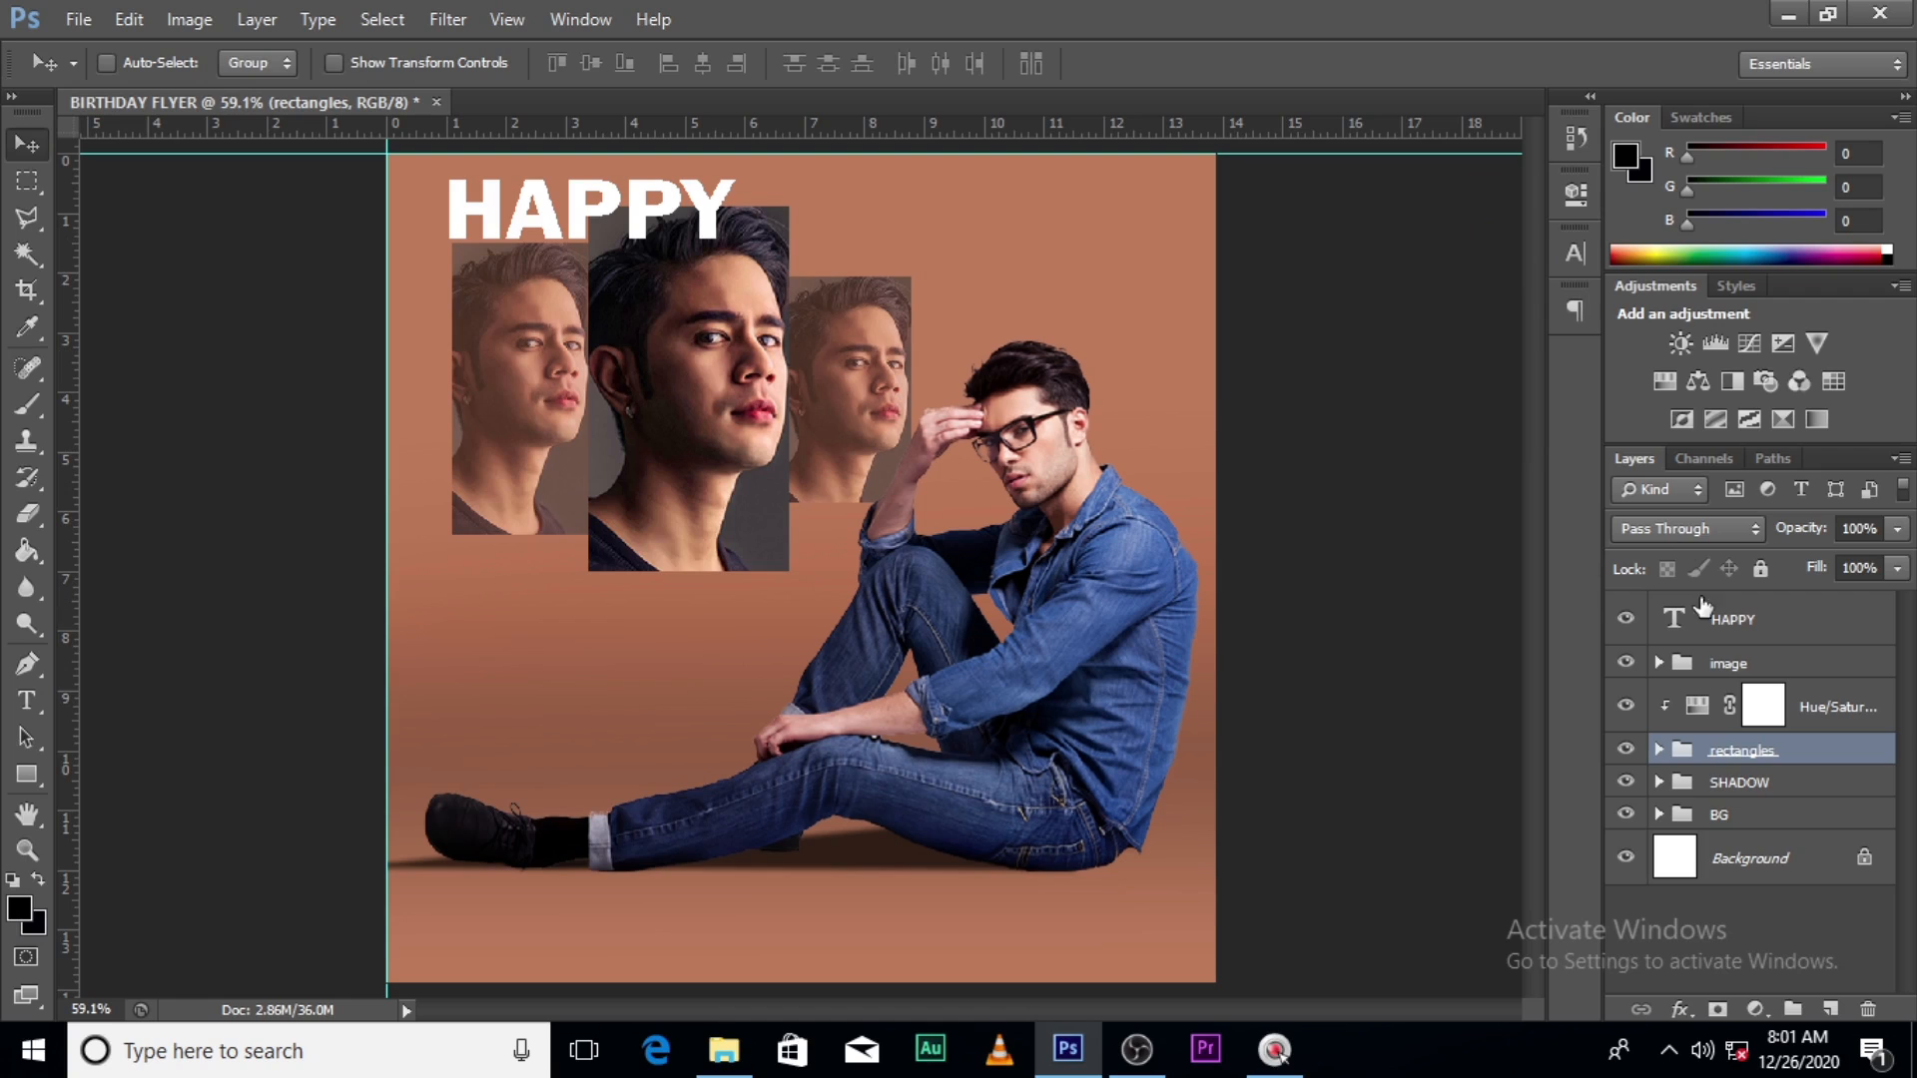
left_click(1743, 634)
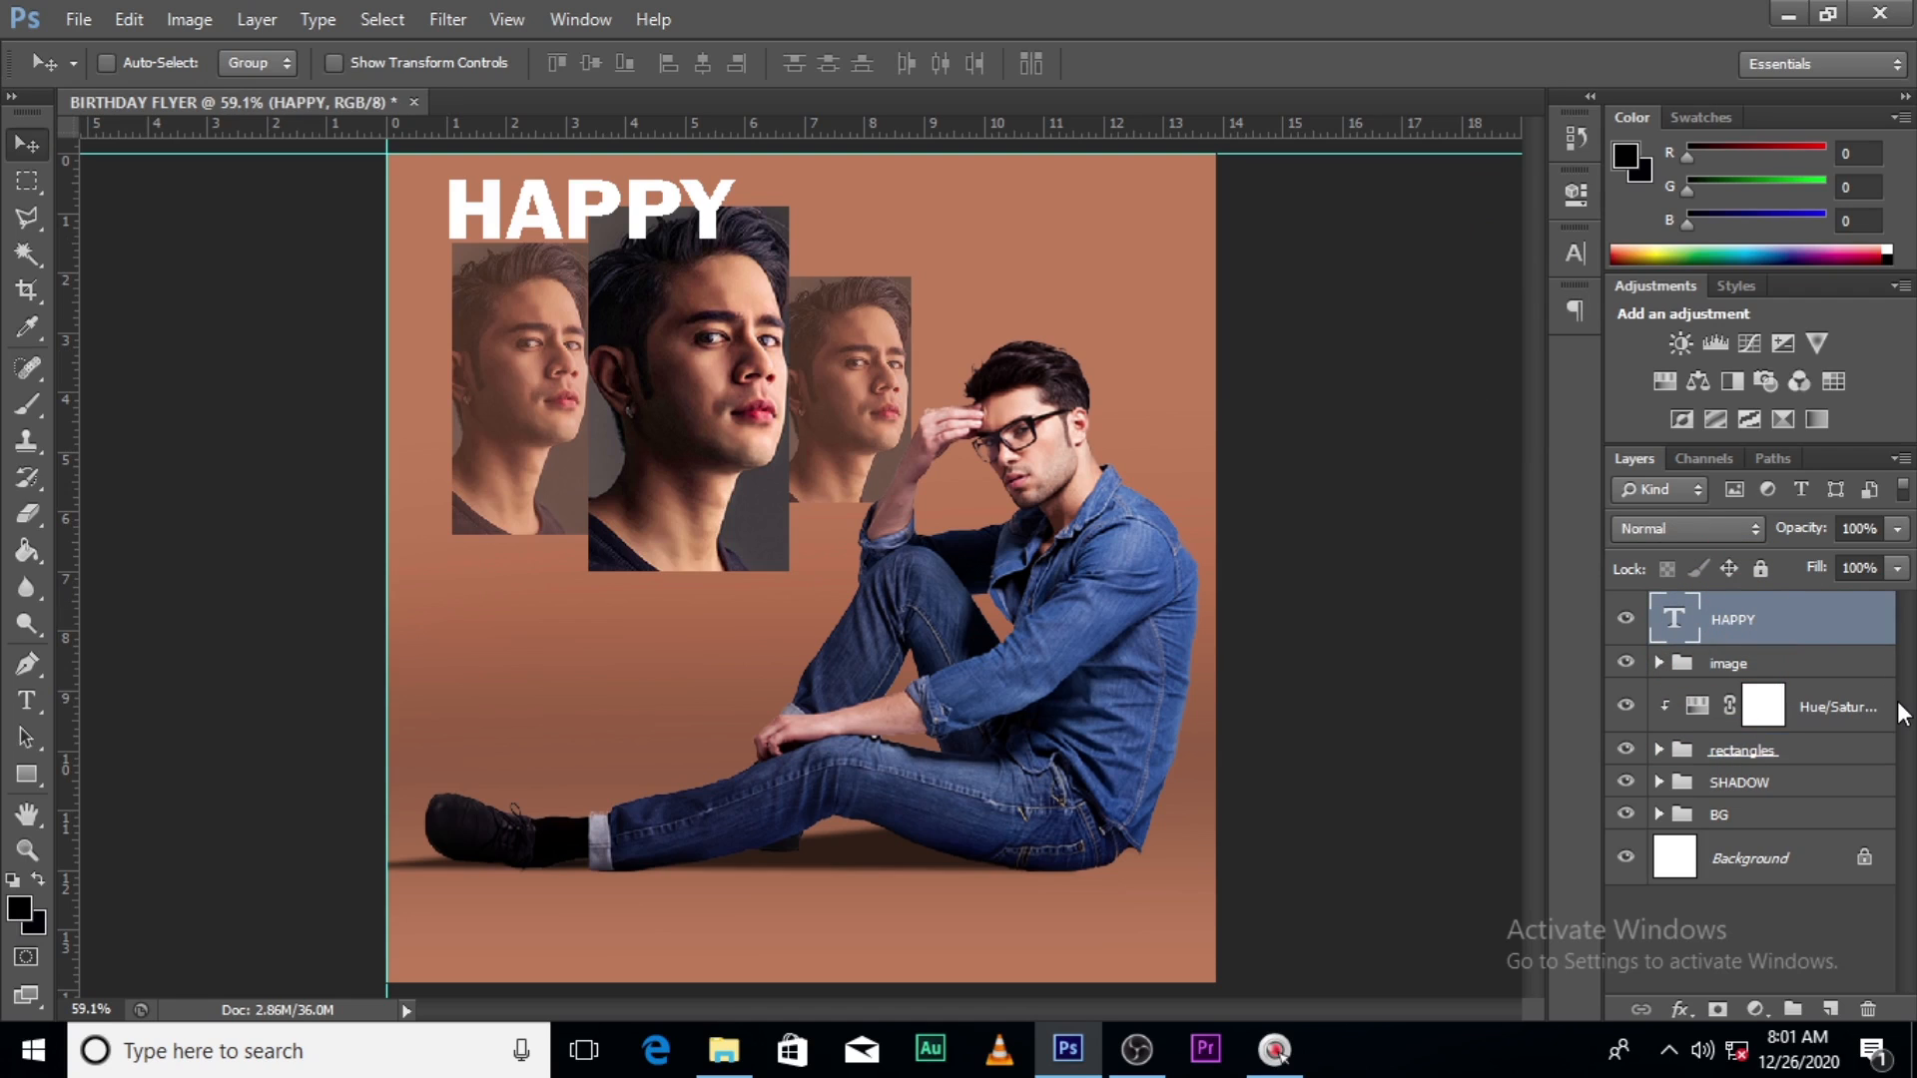
- Duplicate HAPPY, move the copy below and right, and retype it as BIRTH
key("ctrl+j")
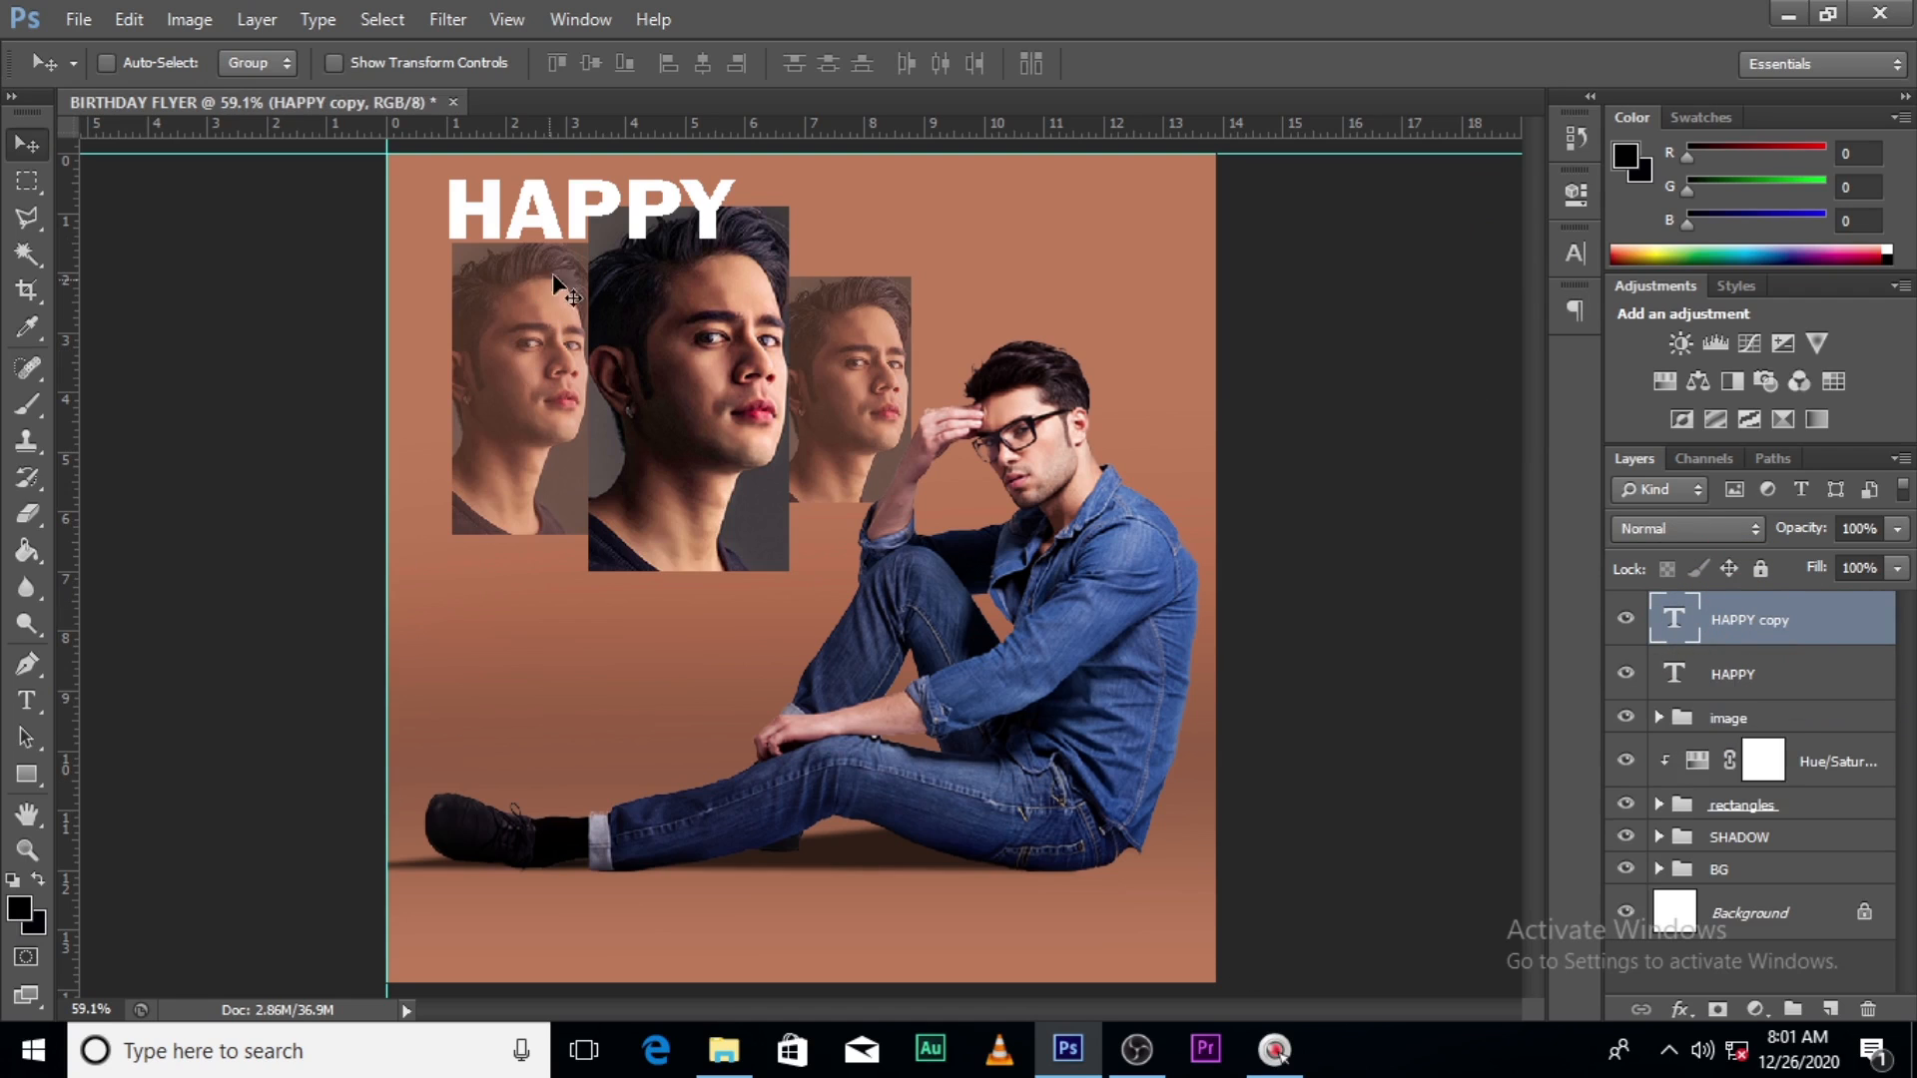
left_click_drag(581, 238, 650, 302)
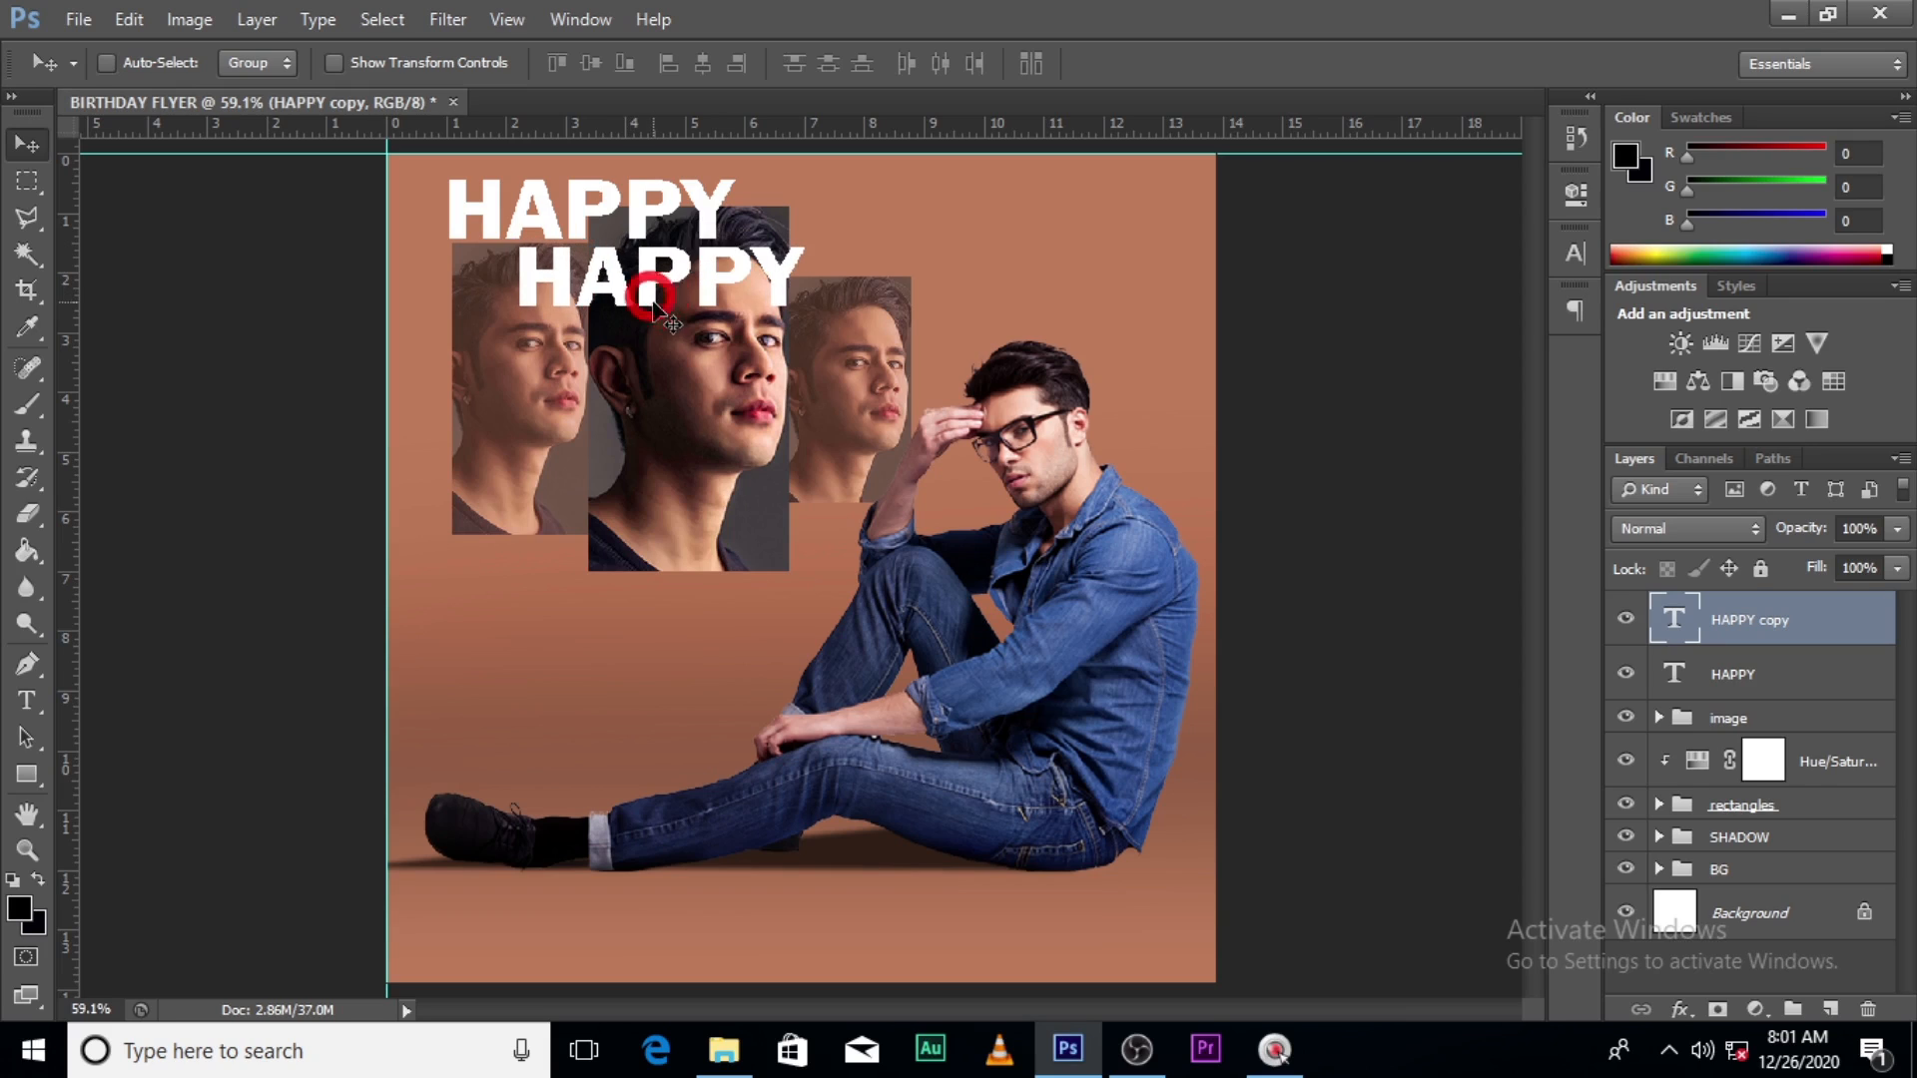
double_click(1684, 626)
type("B")
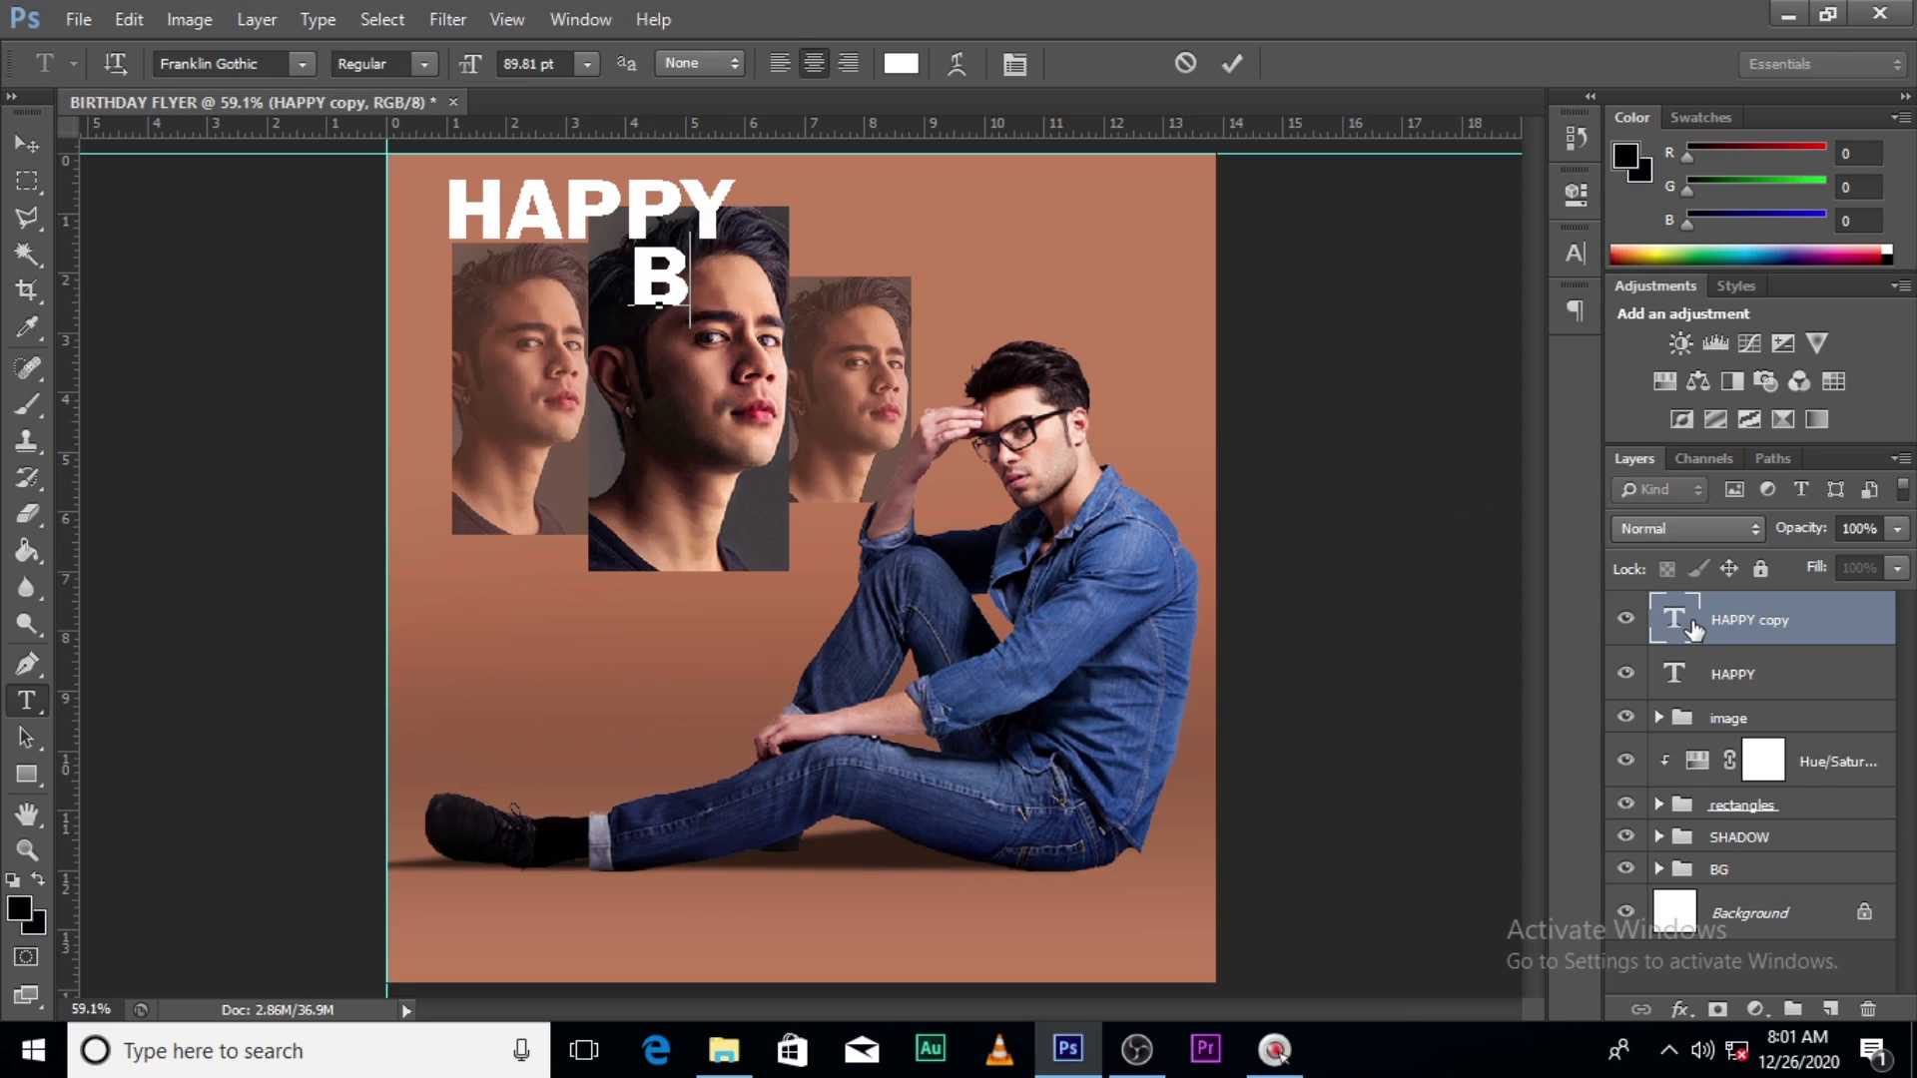
type("IRTH")
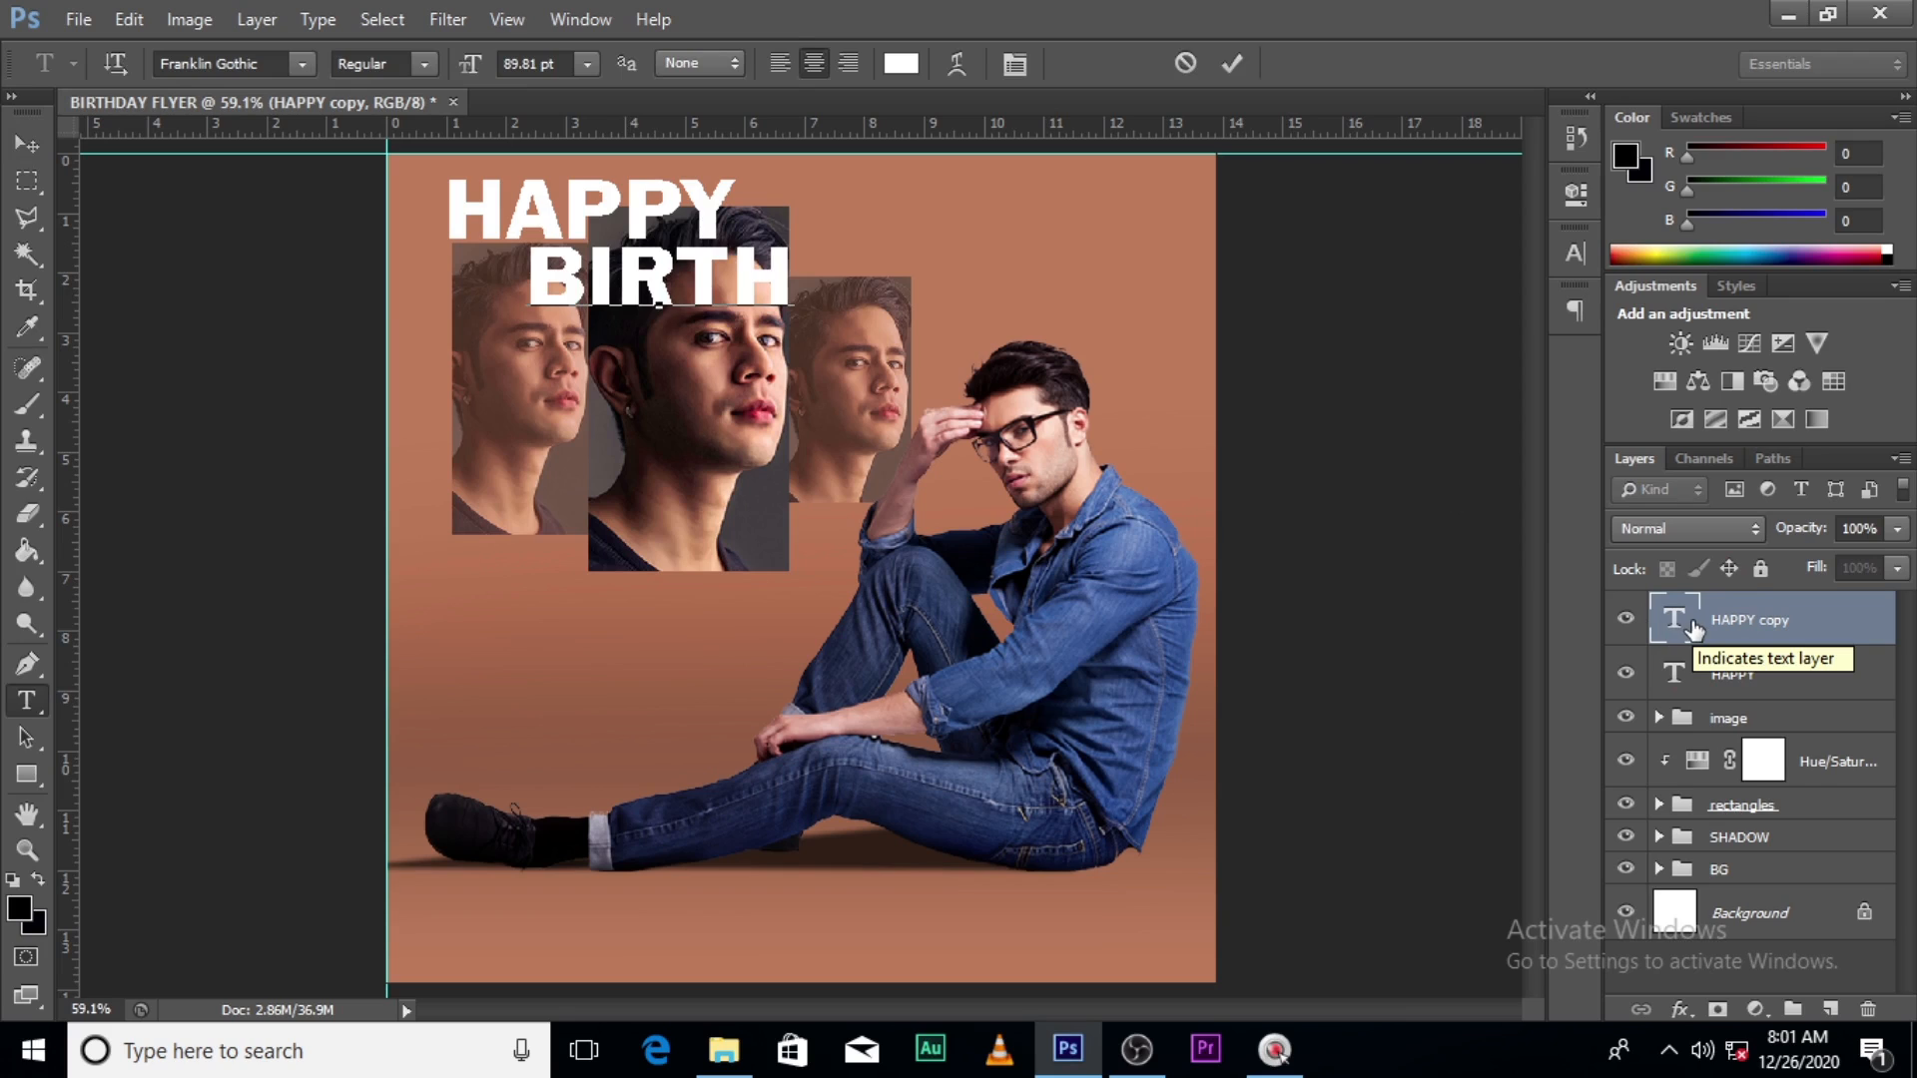
left_click(1695, 633)
- Scale BIRTH to about 133% and position it directly beneath HAPPY
key("ctrl+t")
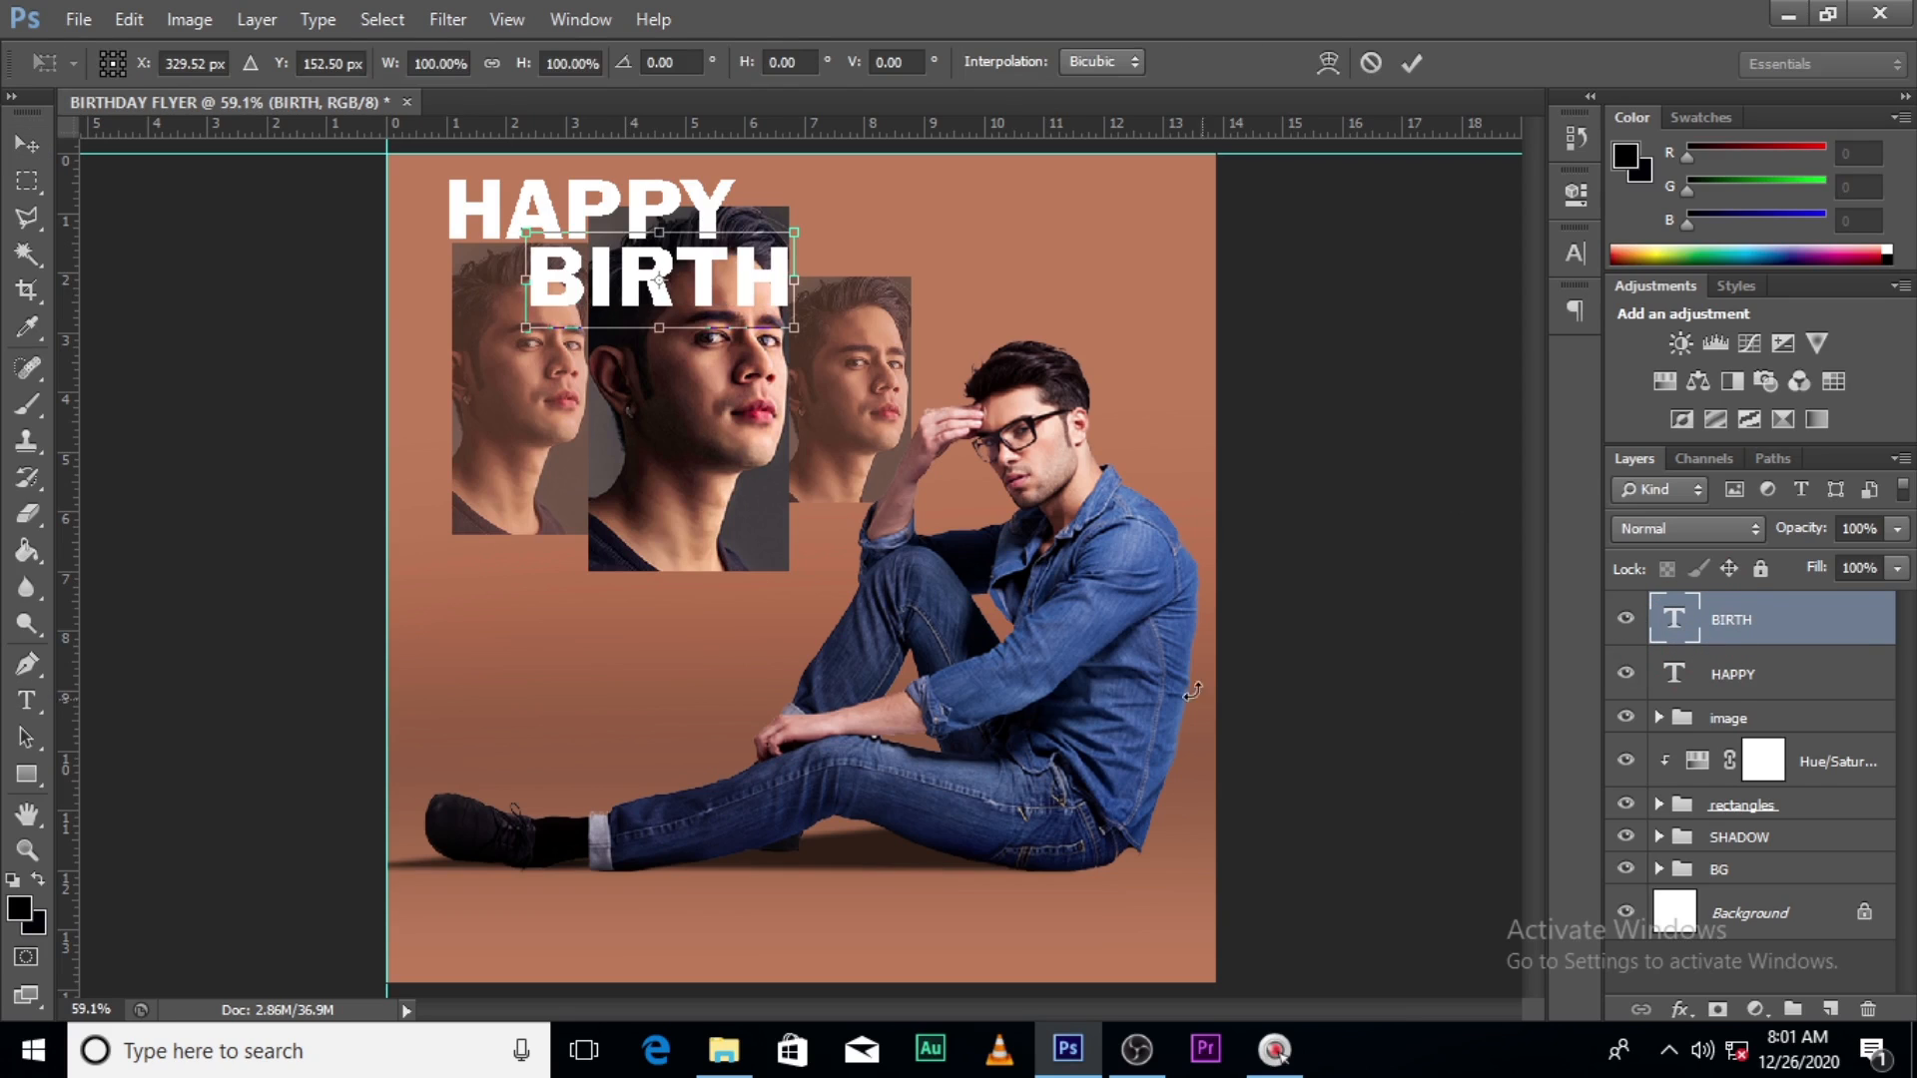
left_click_drag(792, 331, 844, 377)
key("ctrl+z")
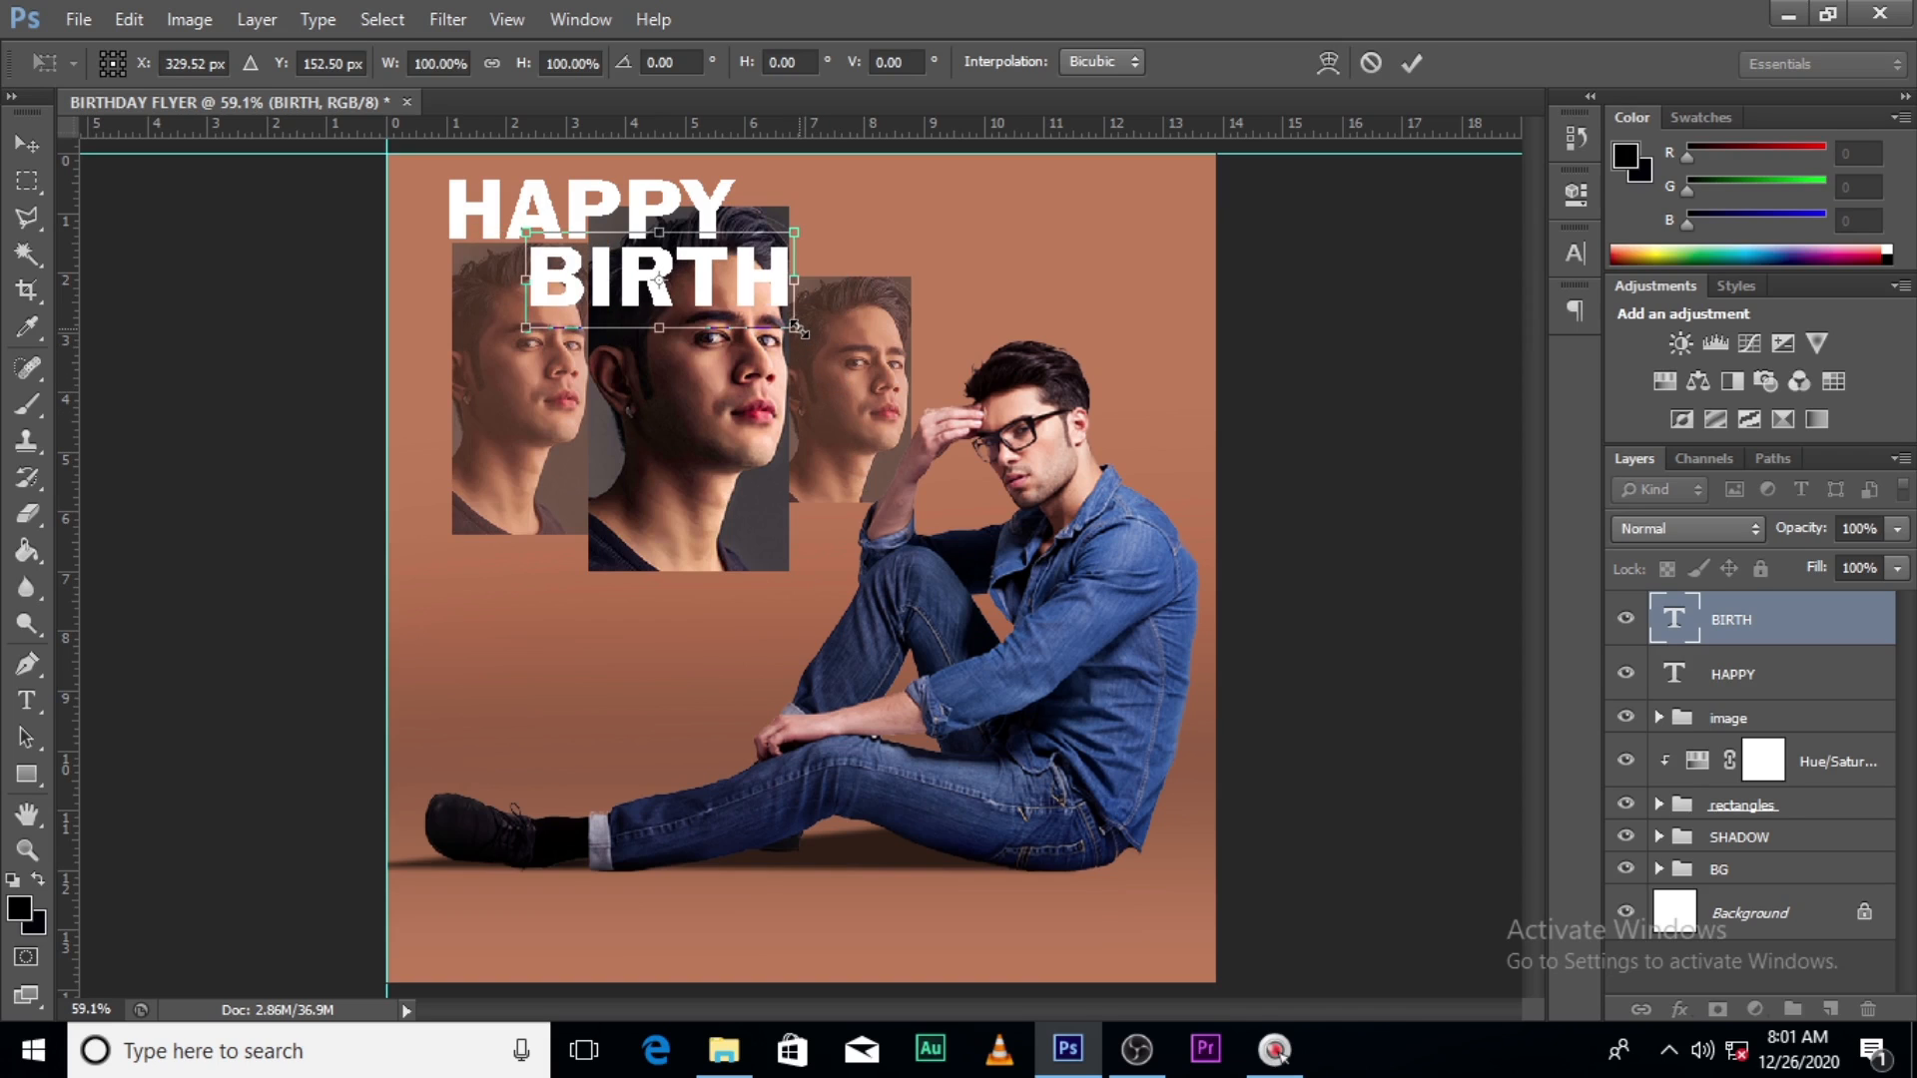
left_click_drag(799, 330, 913, 314)
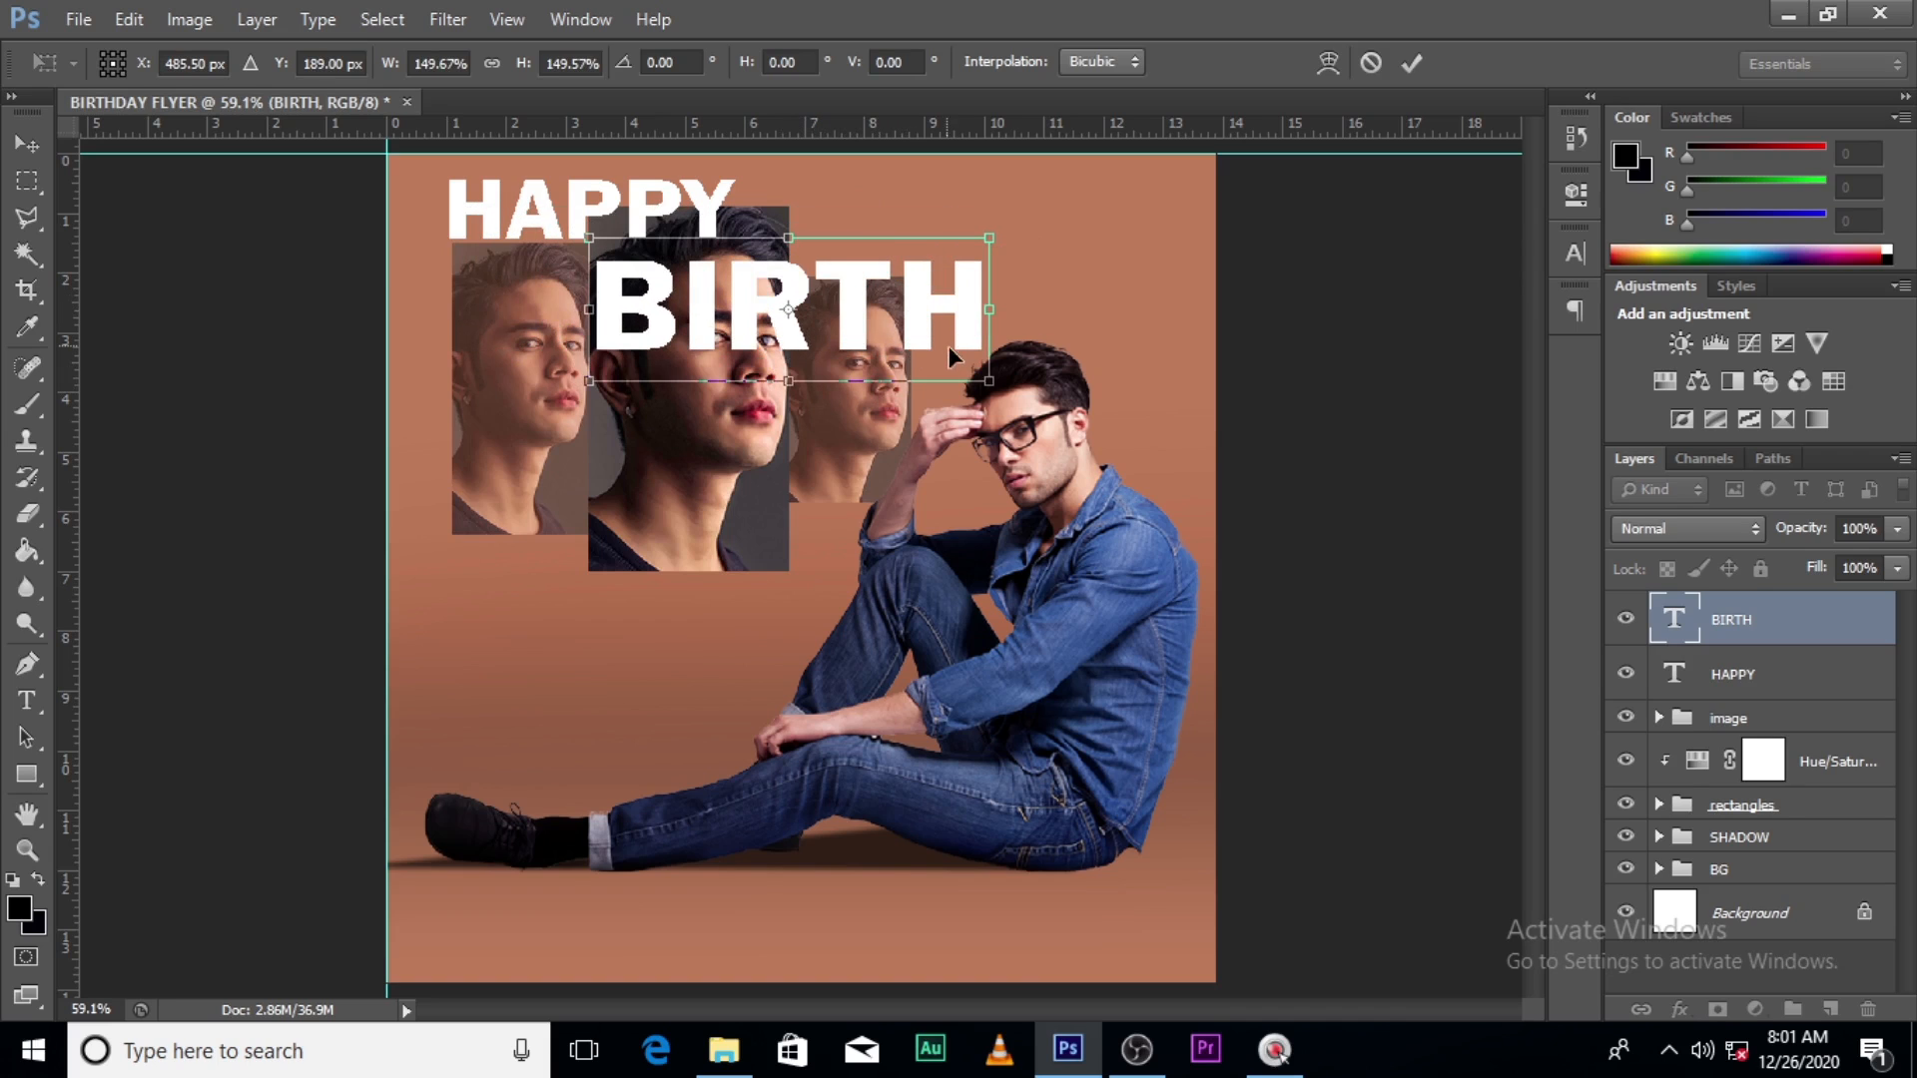
left_click_drag(988, 382, 959, 370)
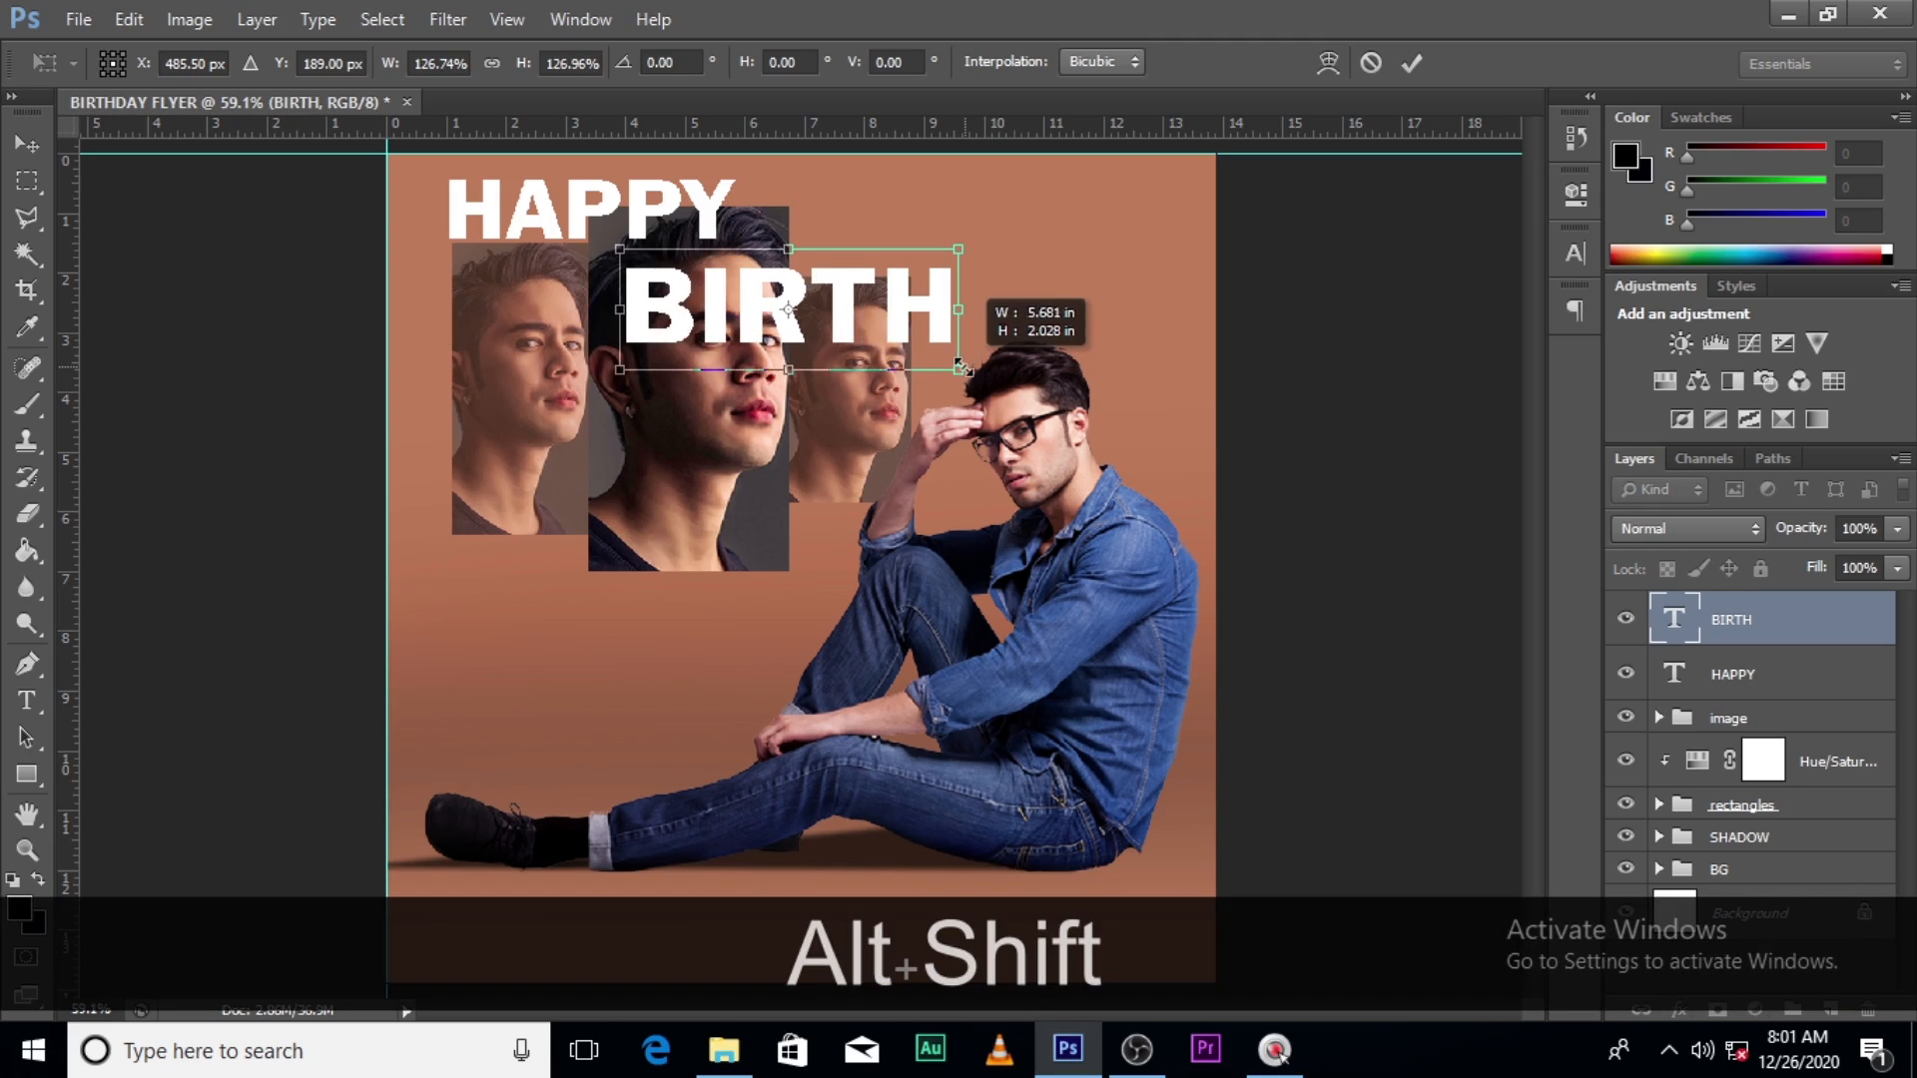
left_click_drag(831, 333, 824, 325)
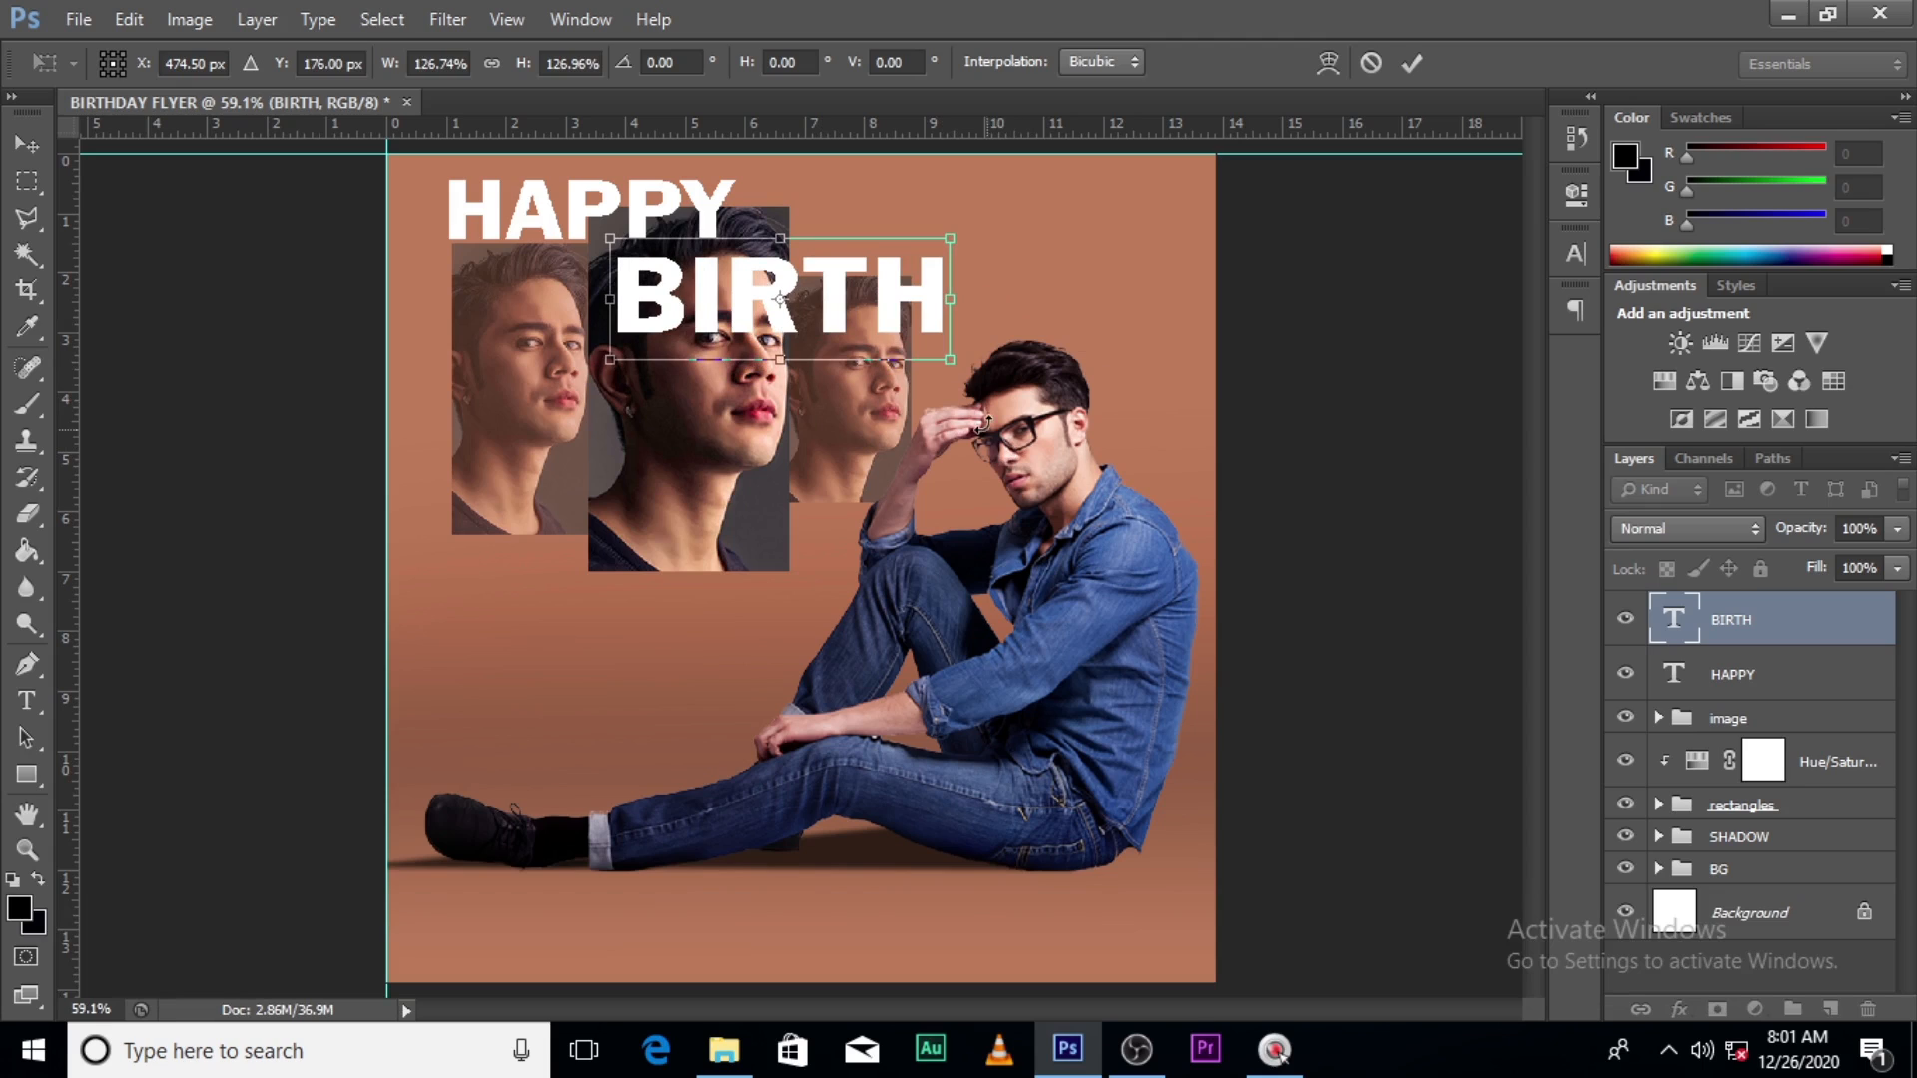
left_click_drag(967, 383, 994, 434)
key("alt+shift+Return")
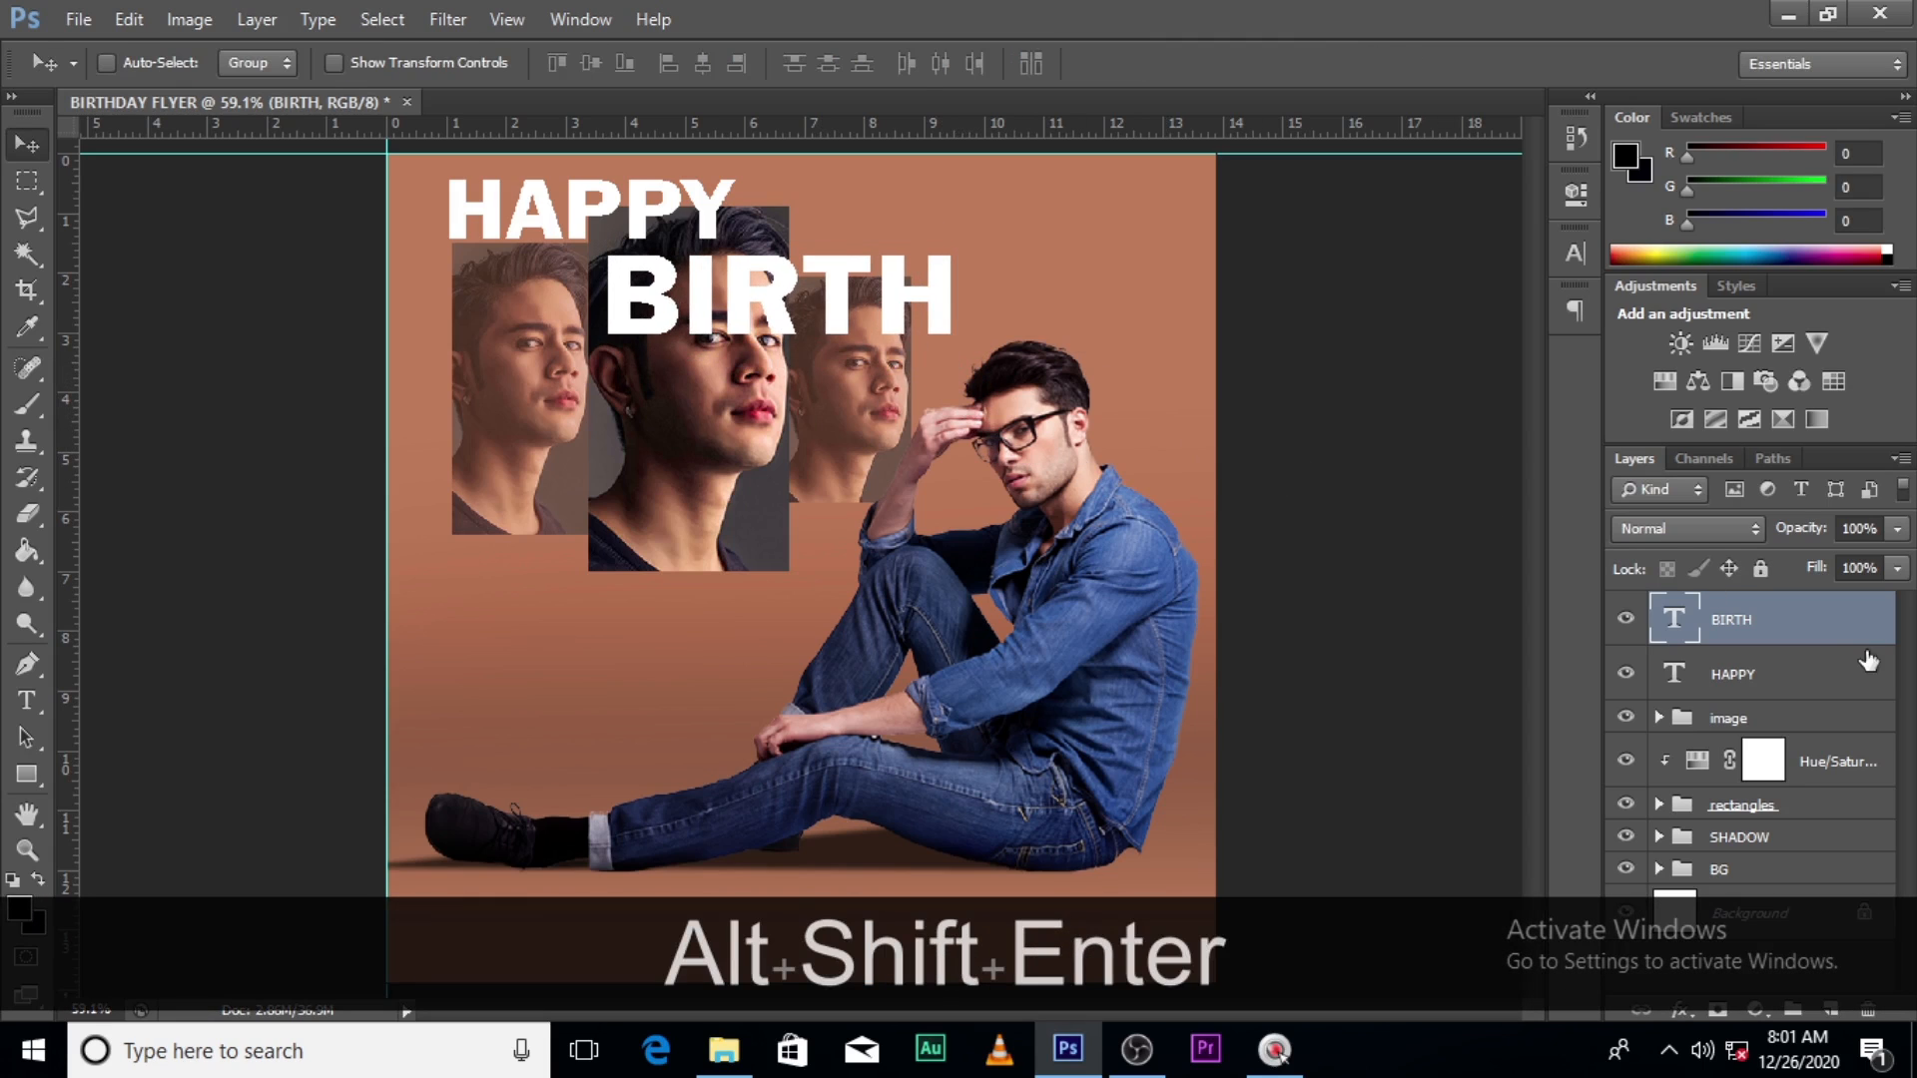
- Lower the BIRTH layer's fill to 0%
left_click(1896, 569)
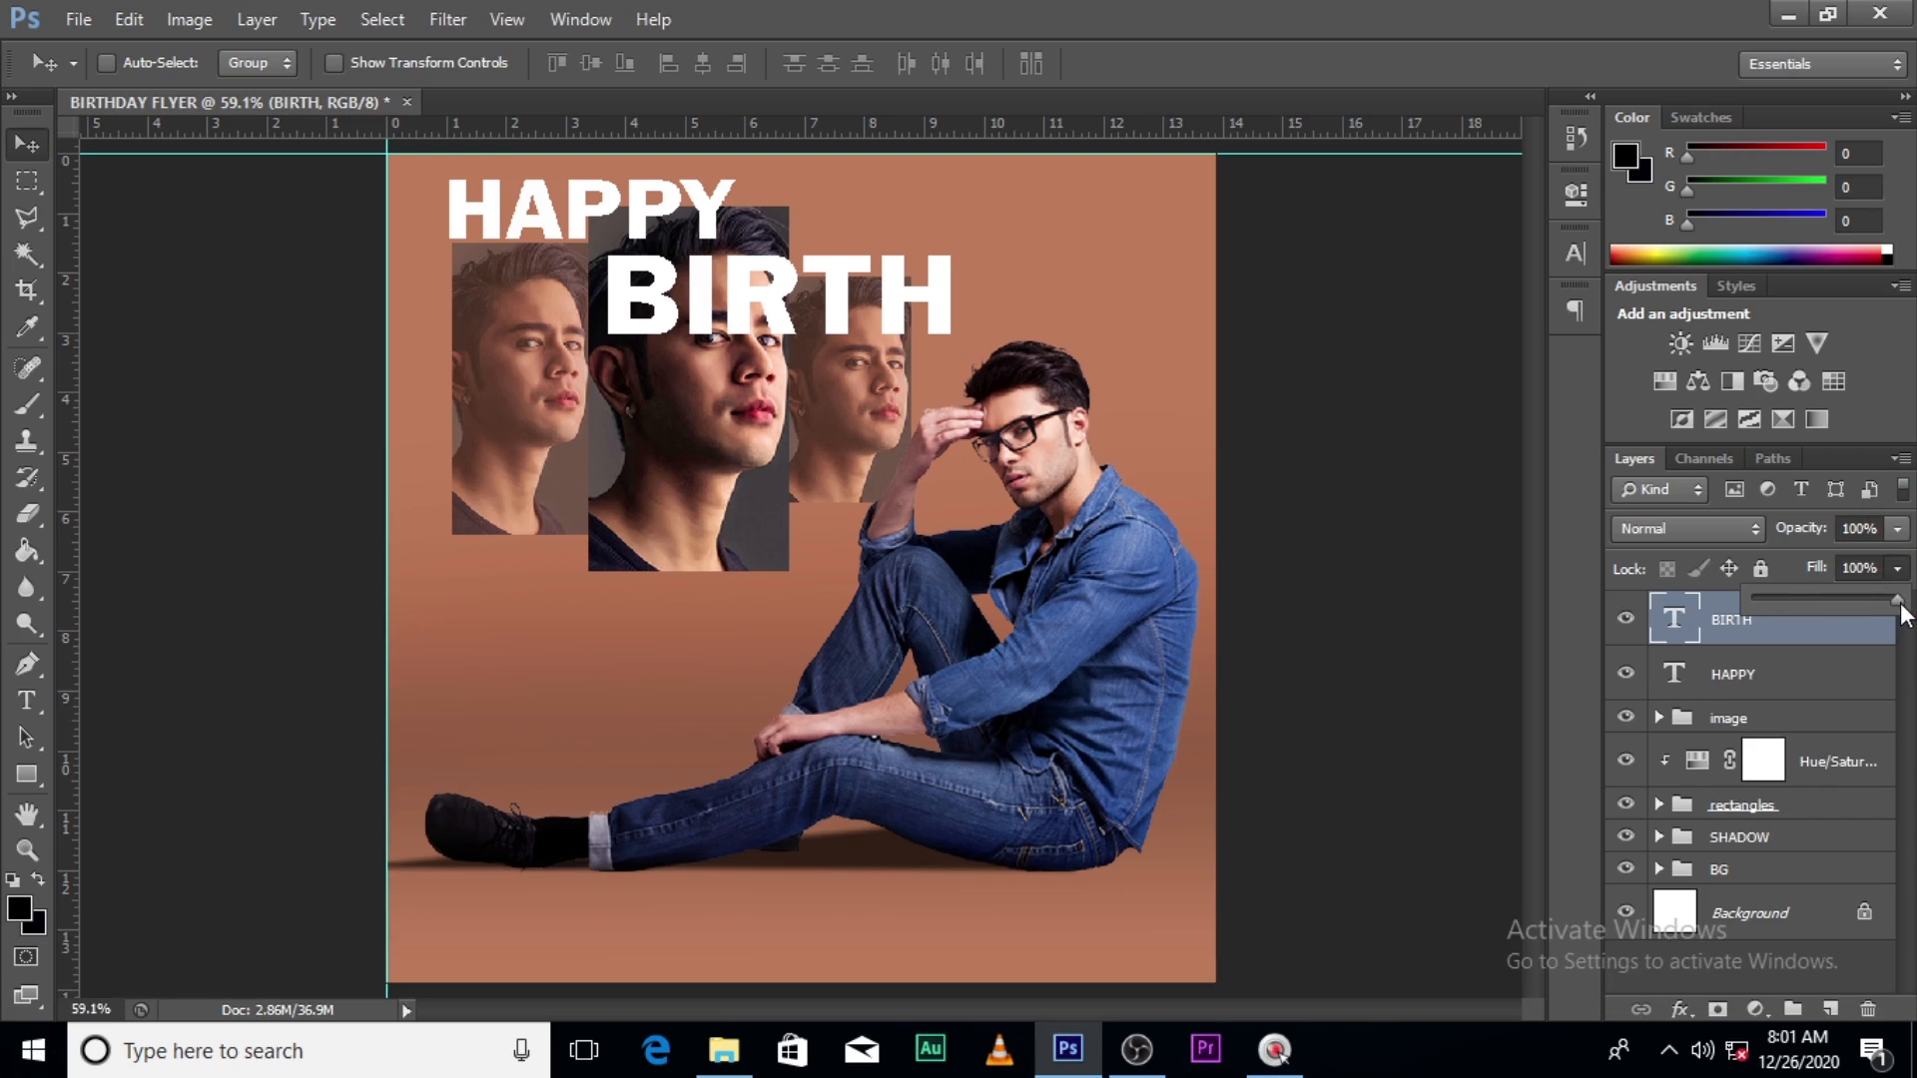
left_click_drag(1897, 599, 1754, 599)
left_click(1800, 642)
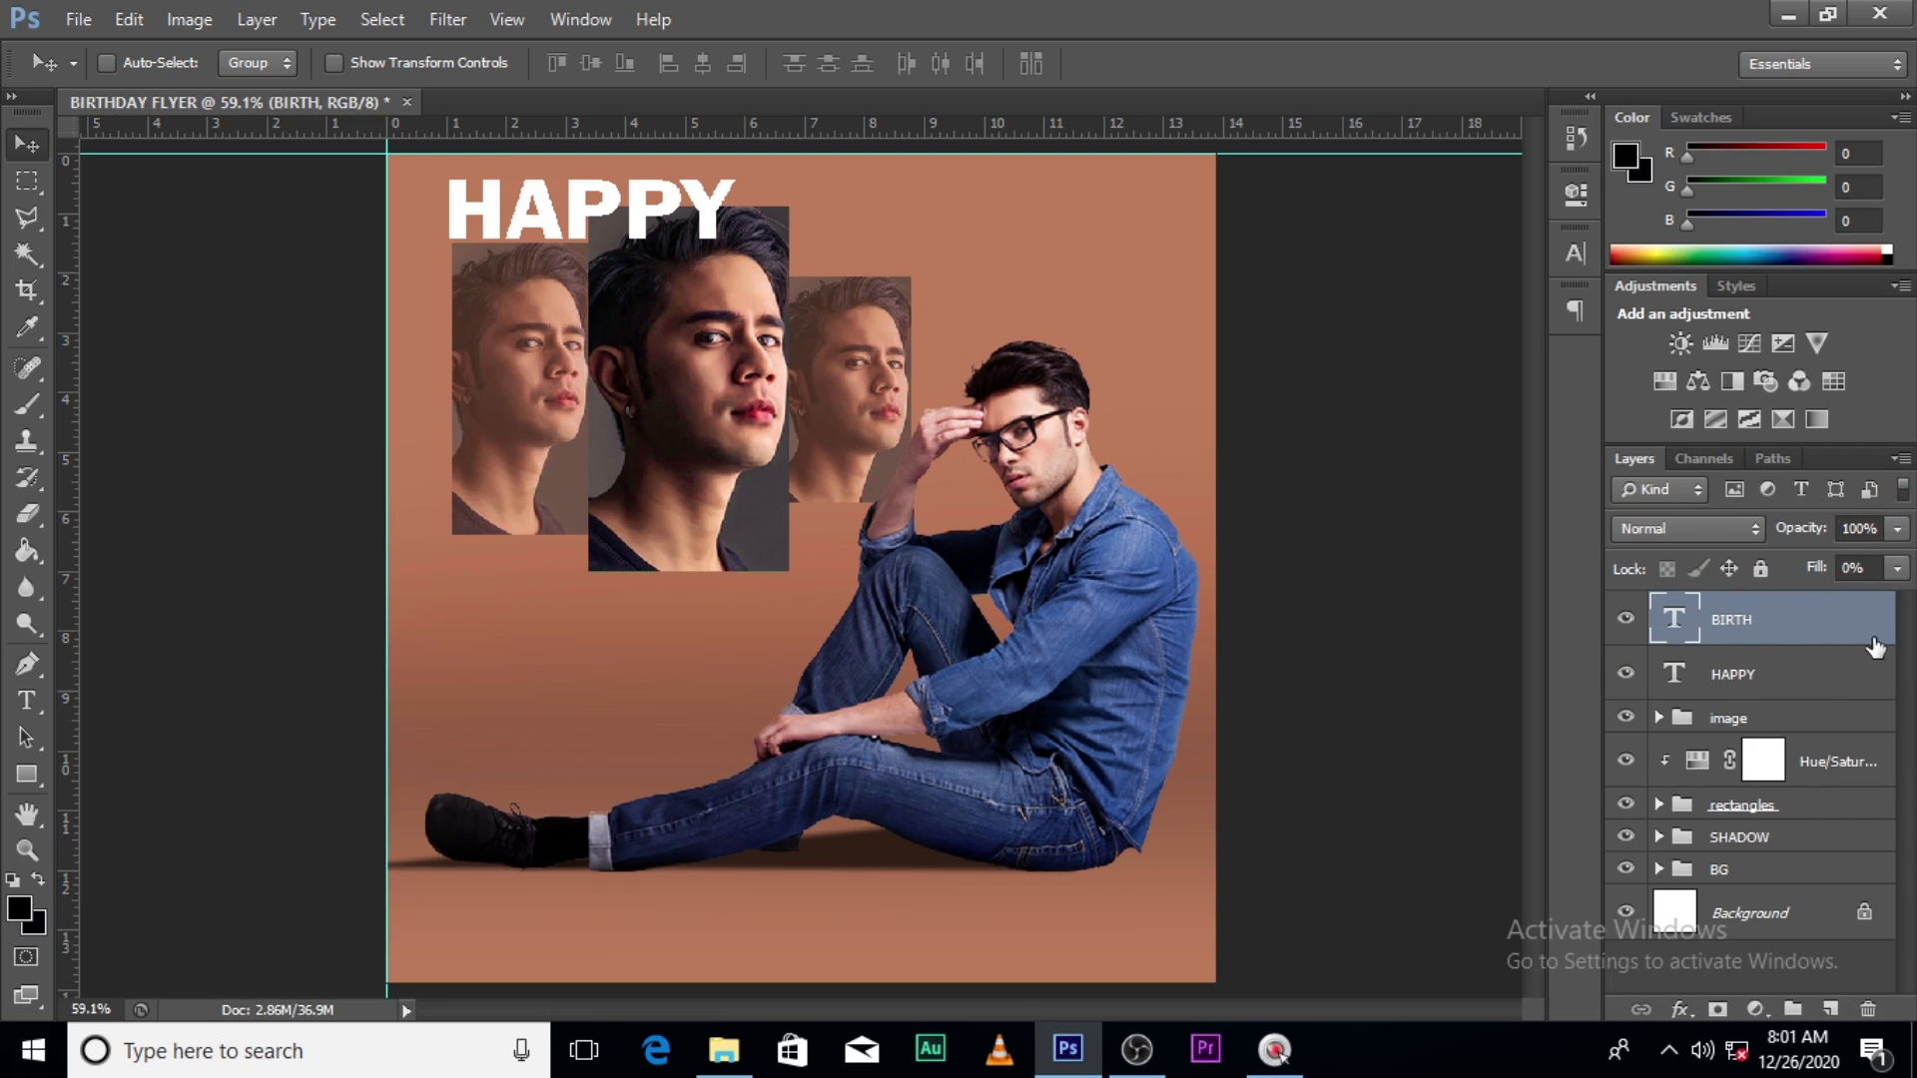
- Give BIRTH a white 4 px stroke layer style
double_click(1882, 641)
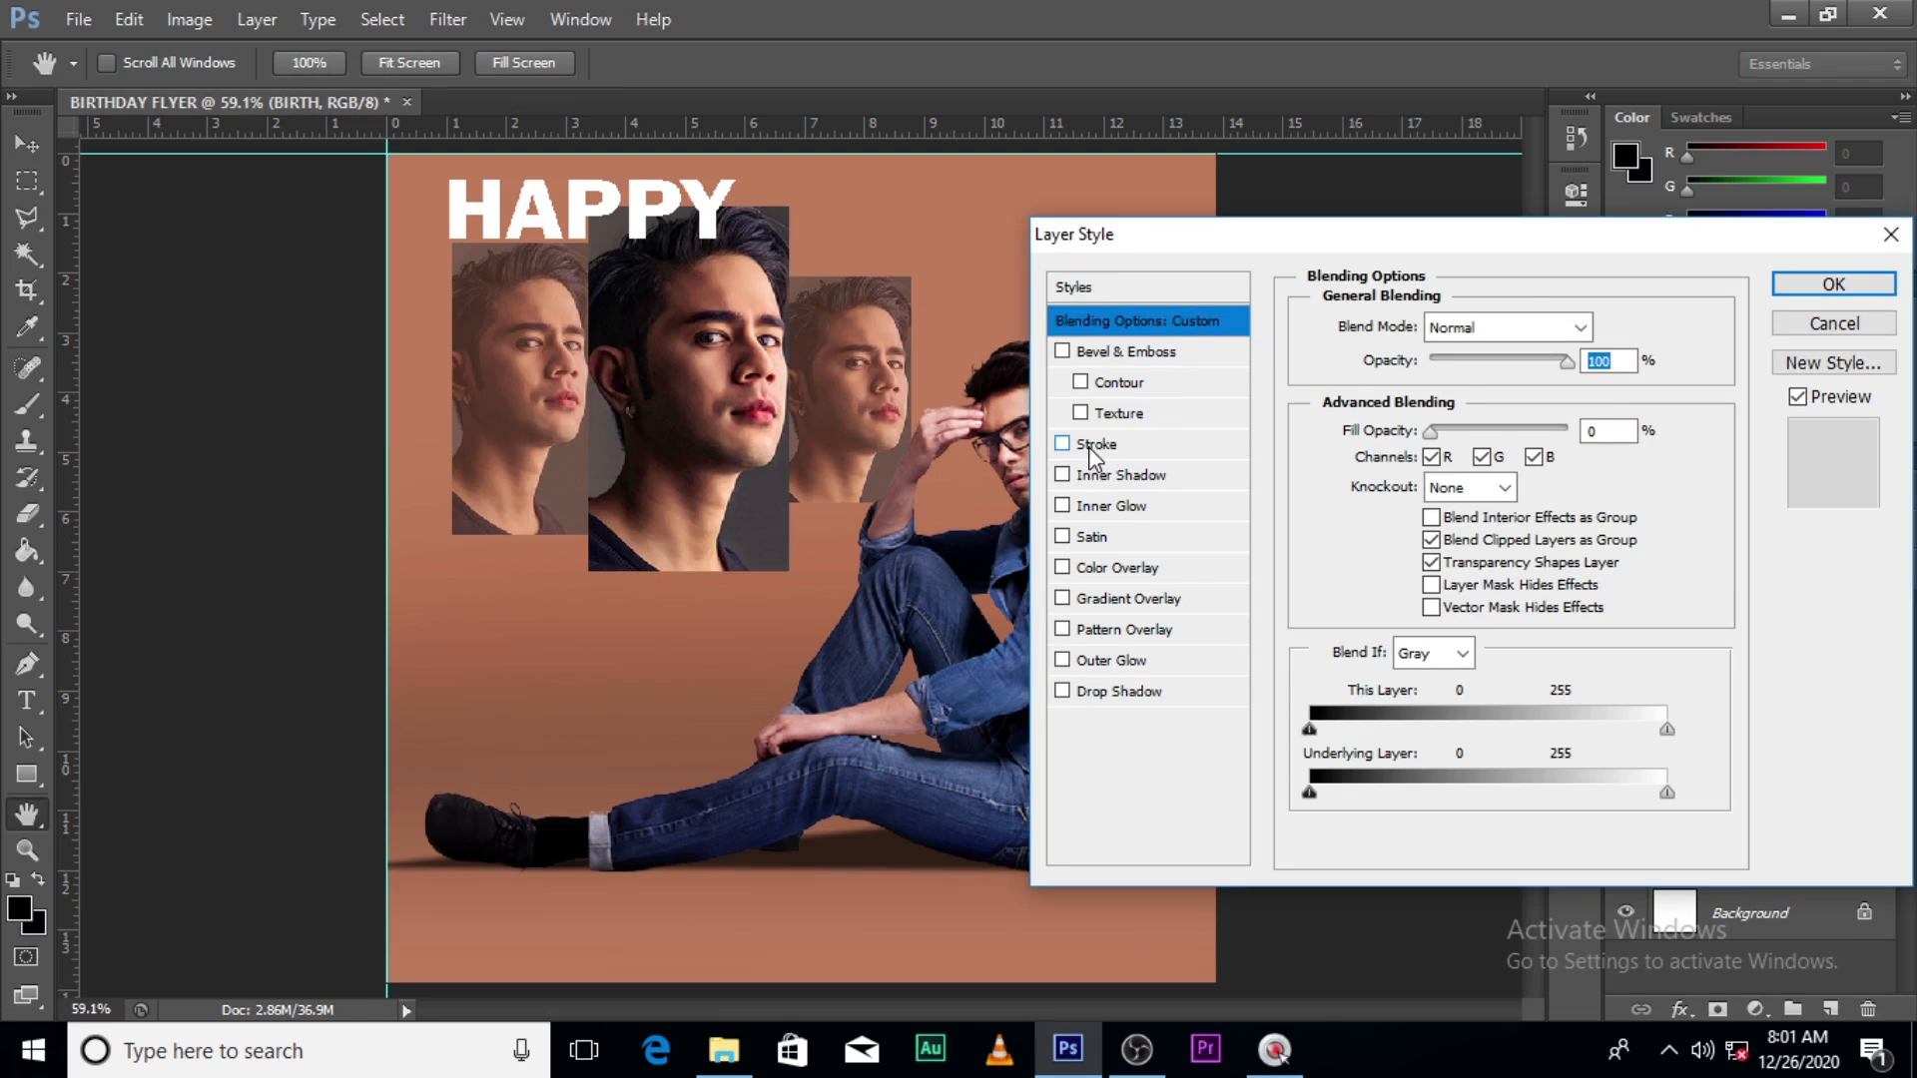
left_click(1093, 446)
left_click(1372, 517)
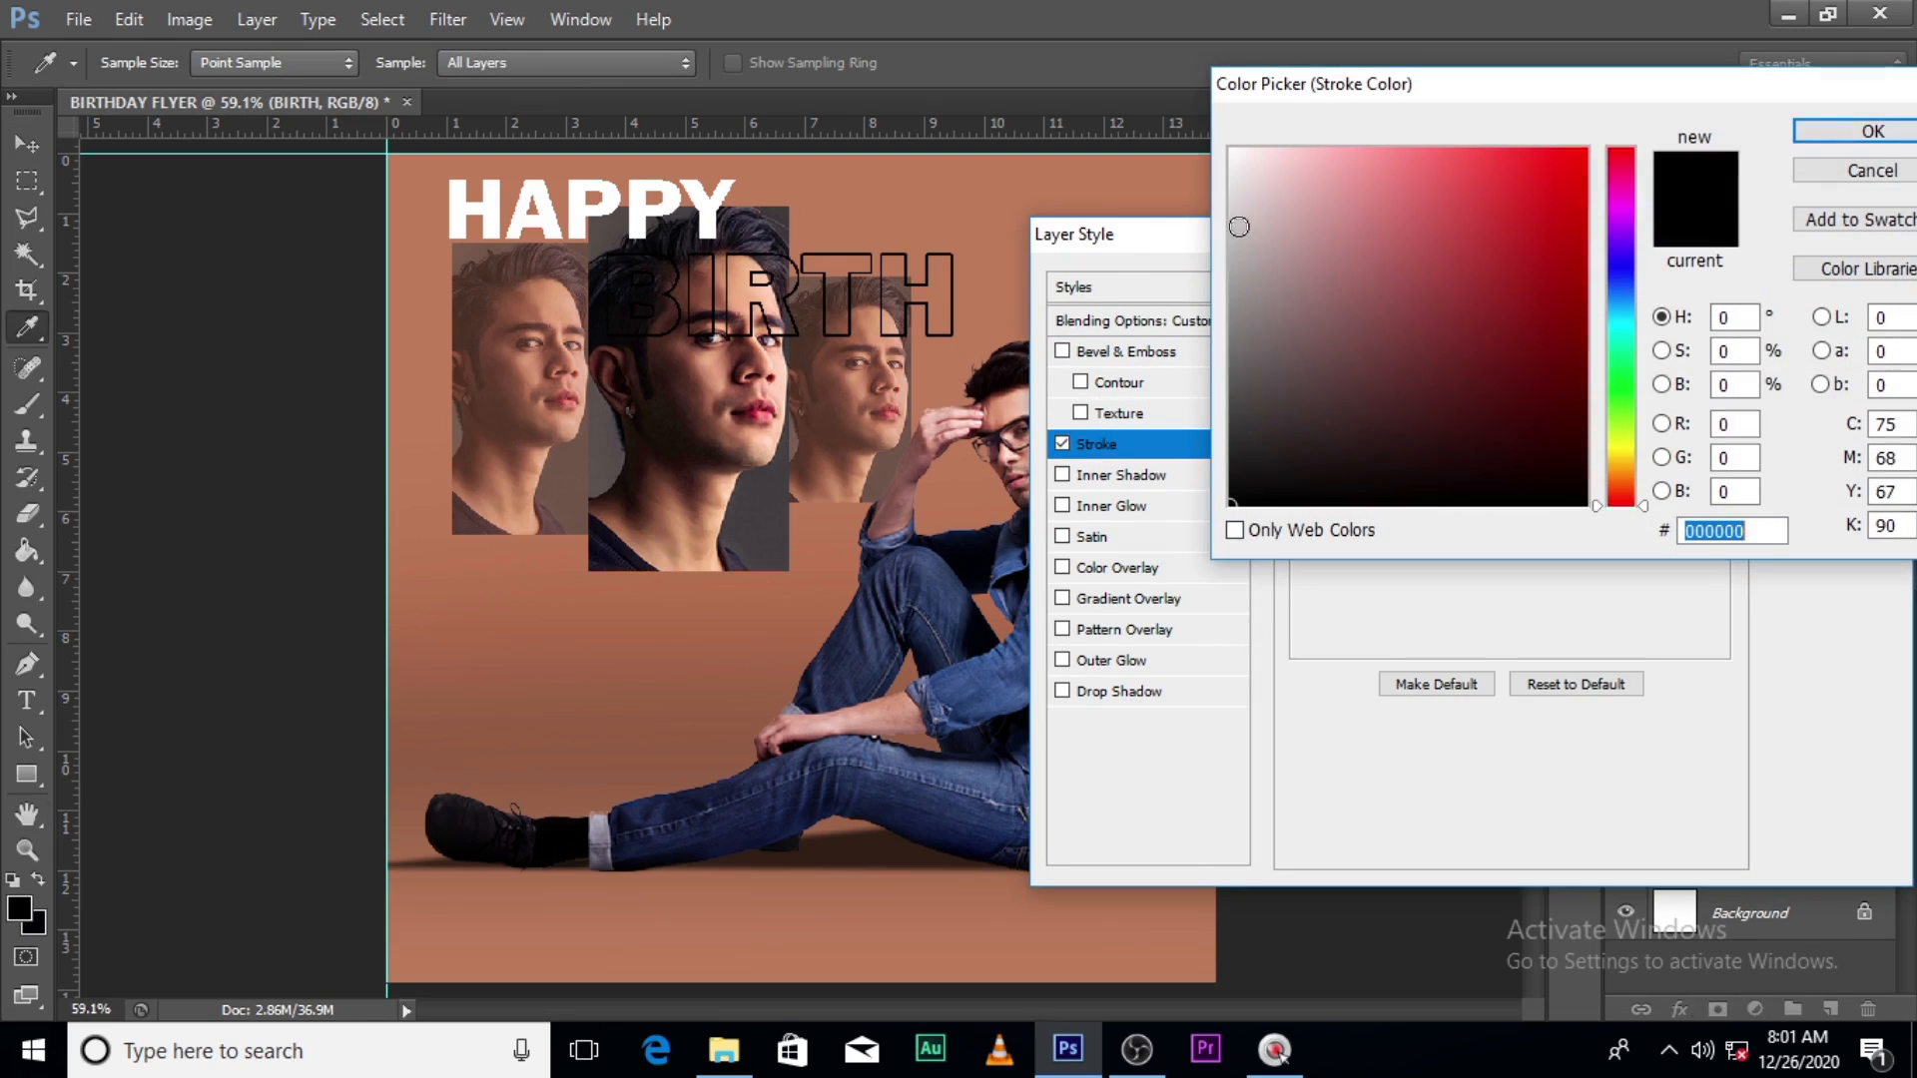
left_click(1237, 162)
left_click(1871, 133)
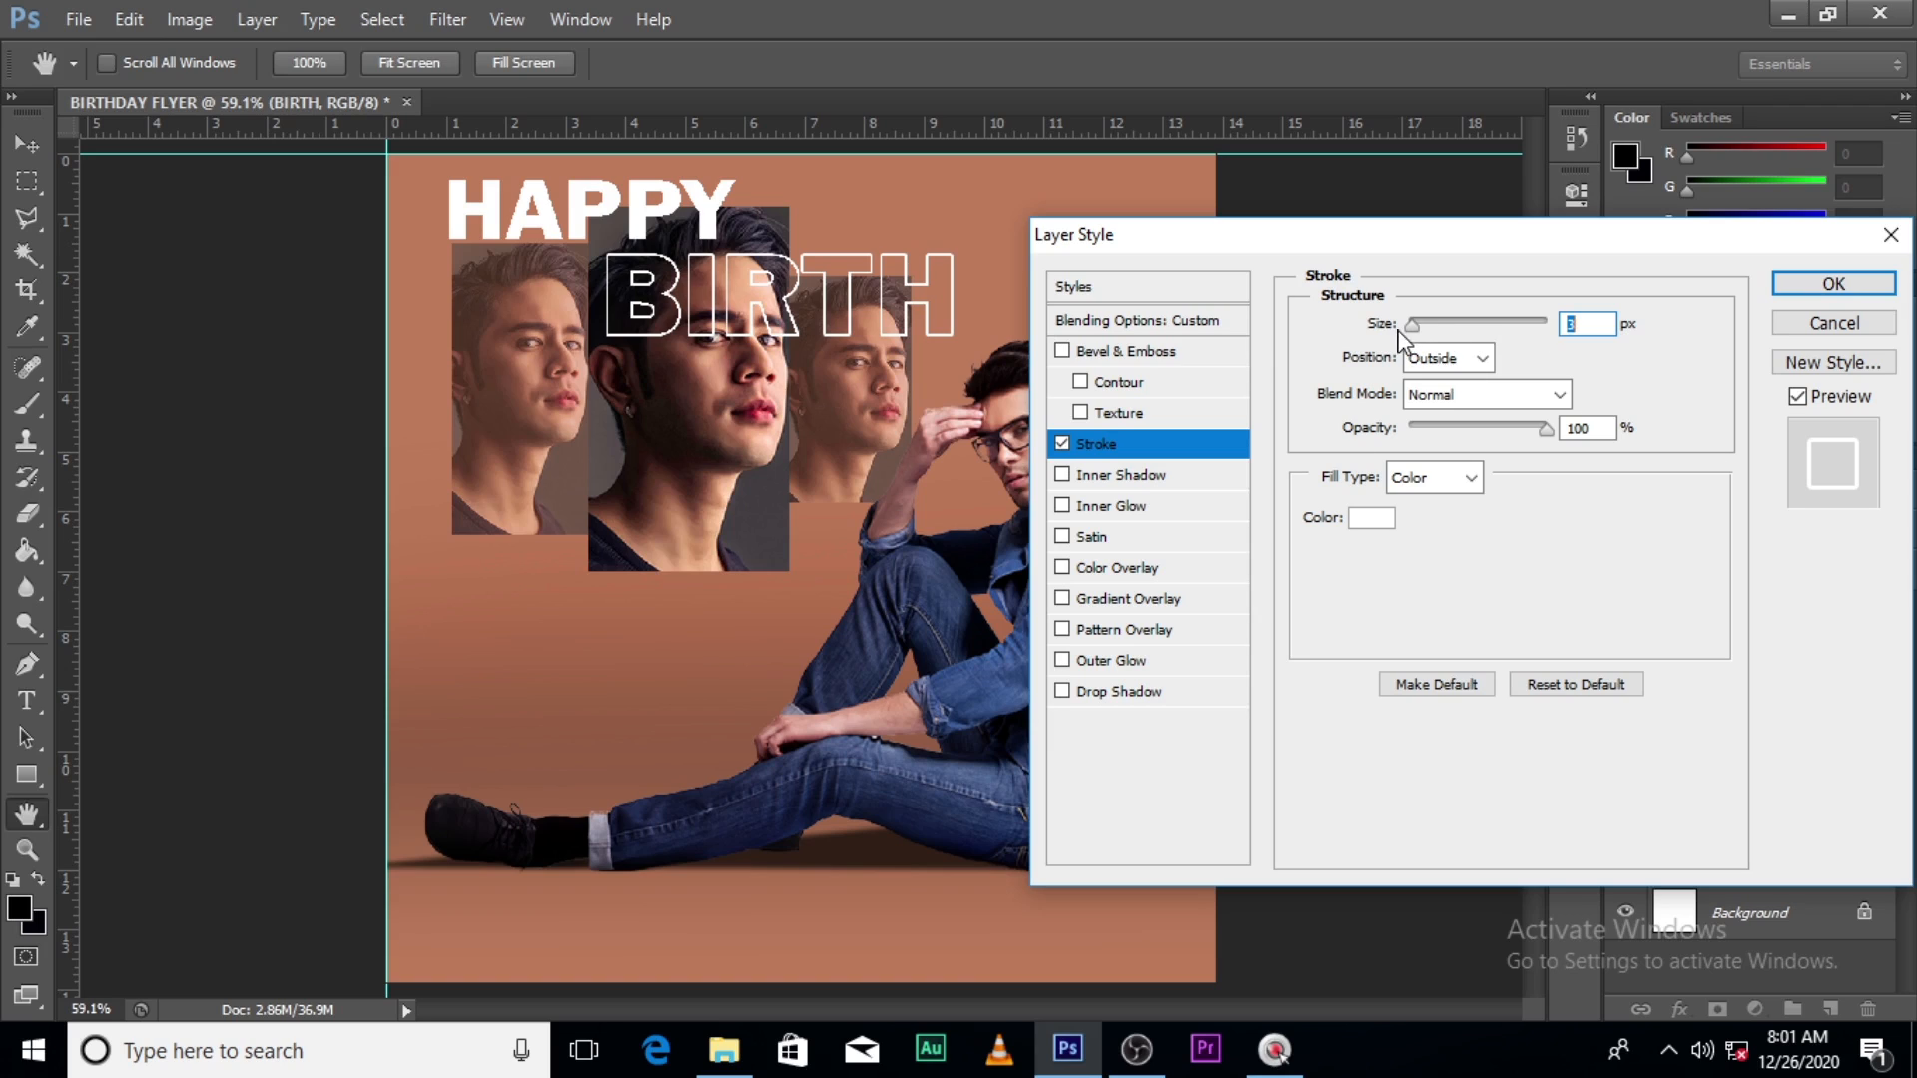
left_click(1522, 309)
type("4")
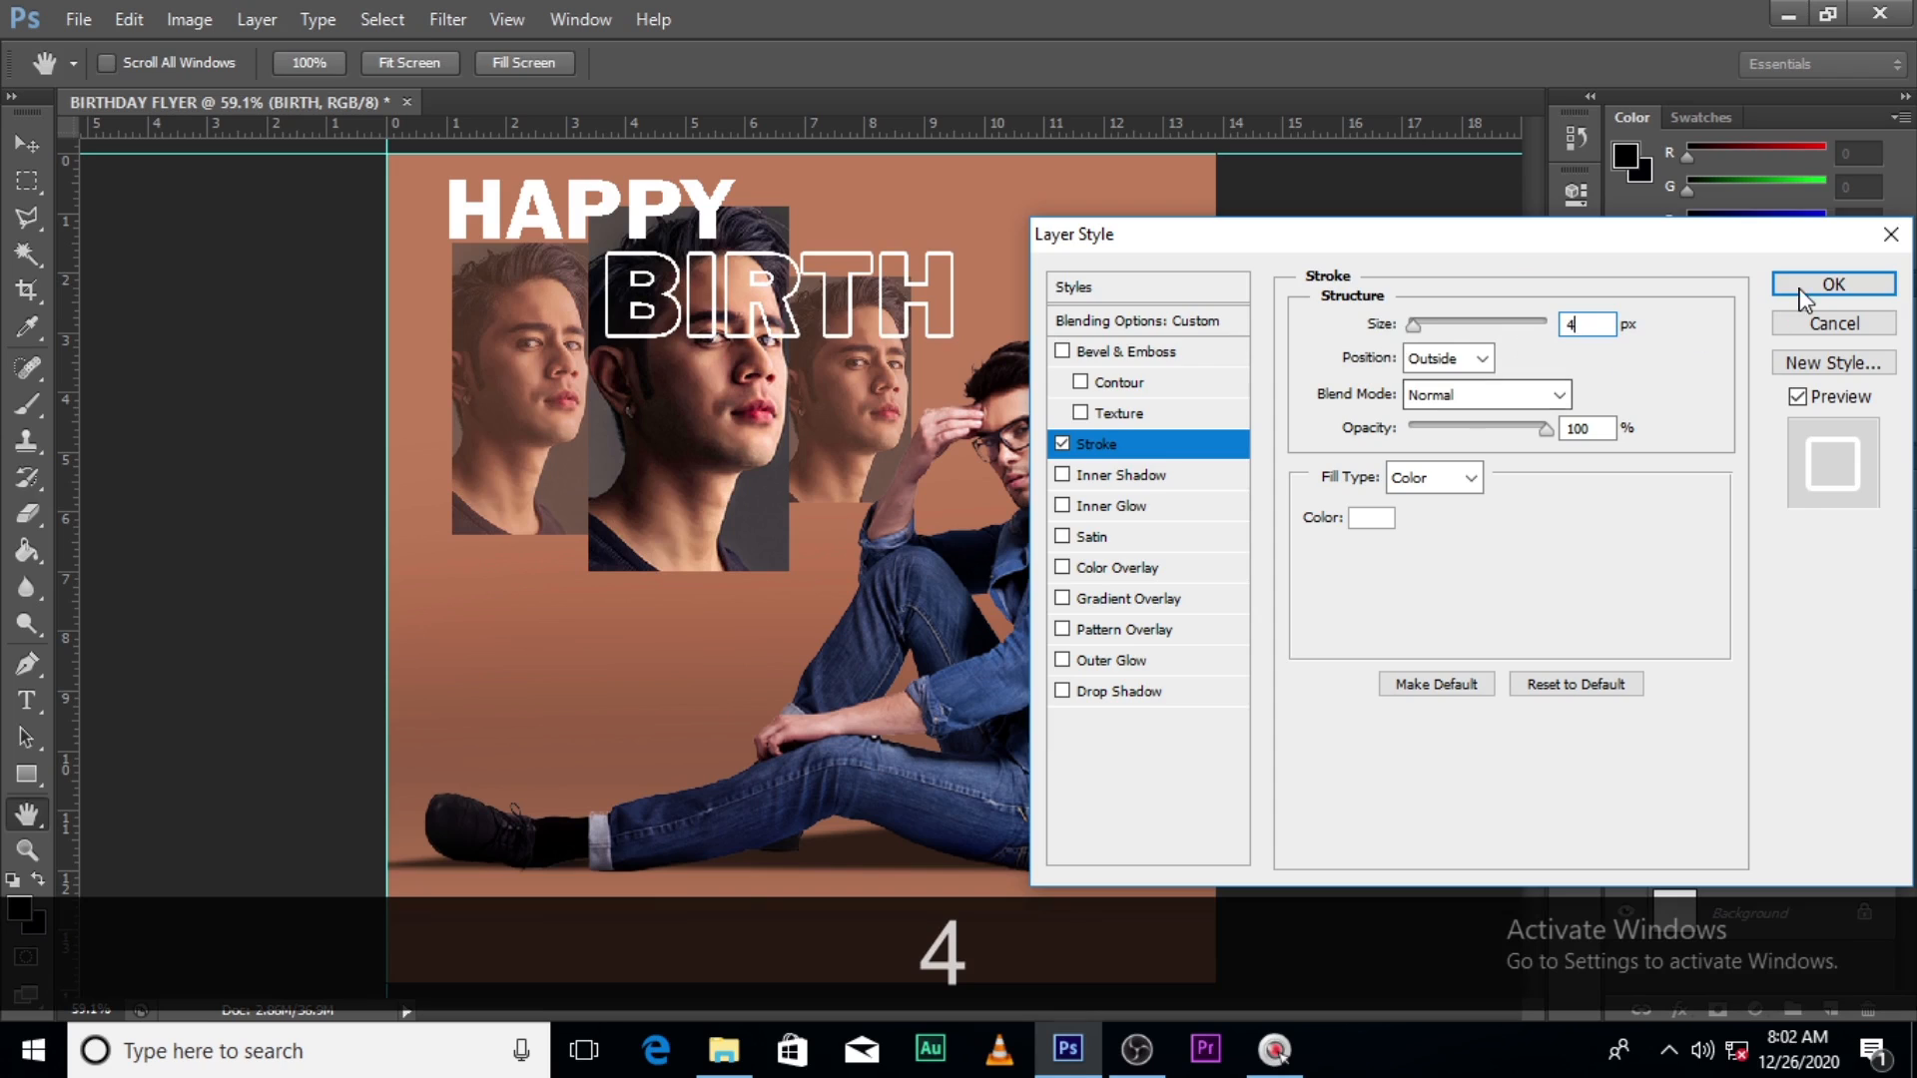
left_click(1809, 284)
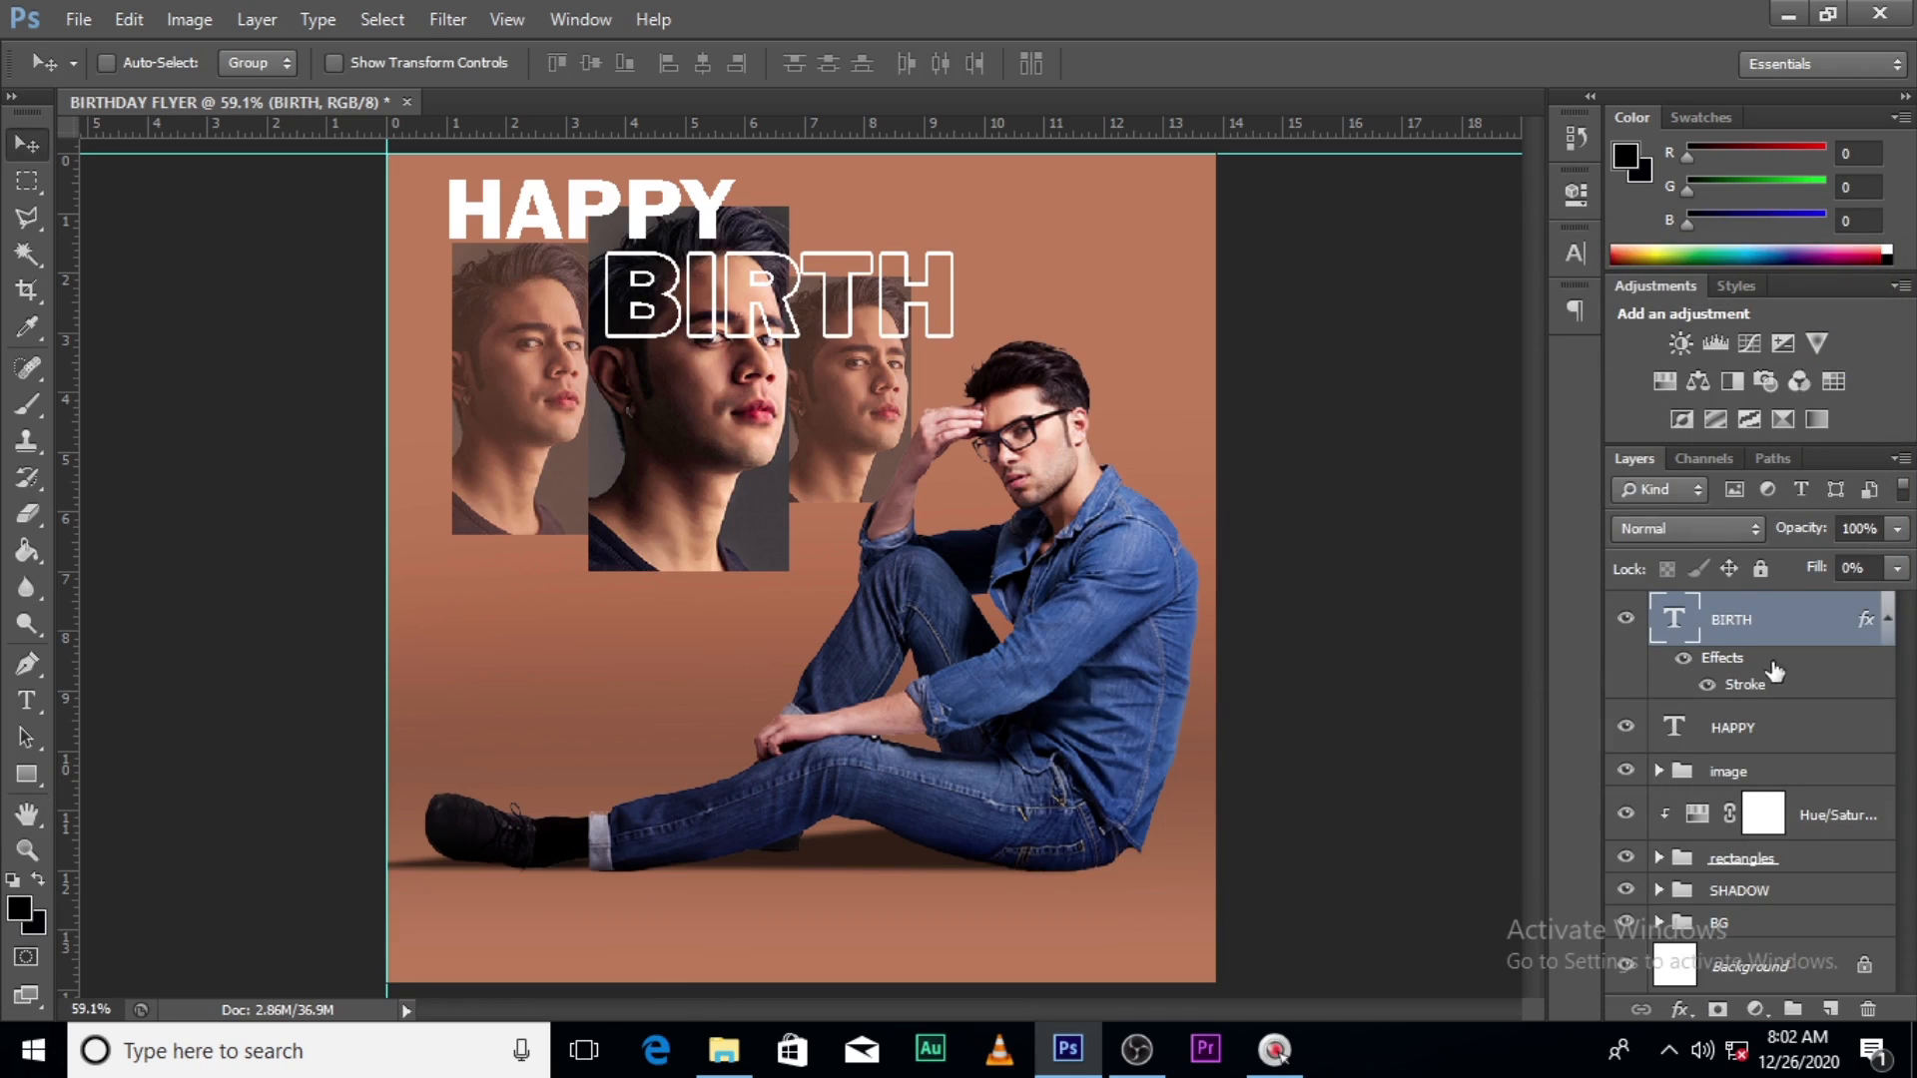
- Add a drop shadow to BIRTH with 8 px distance and 5 px size
double_click(1883, 627)
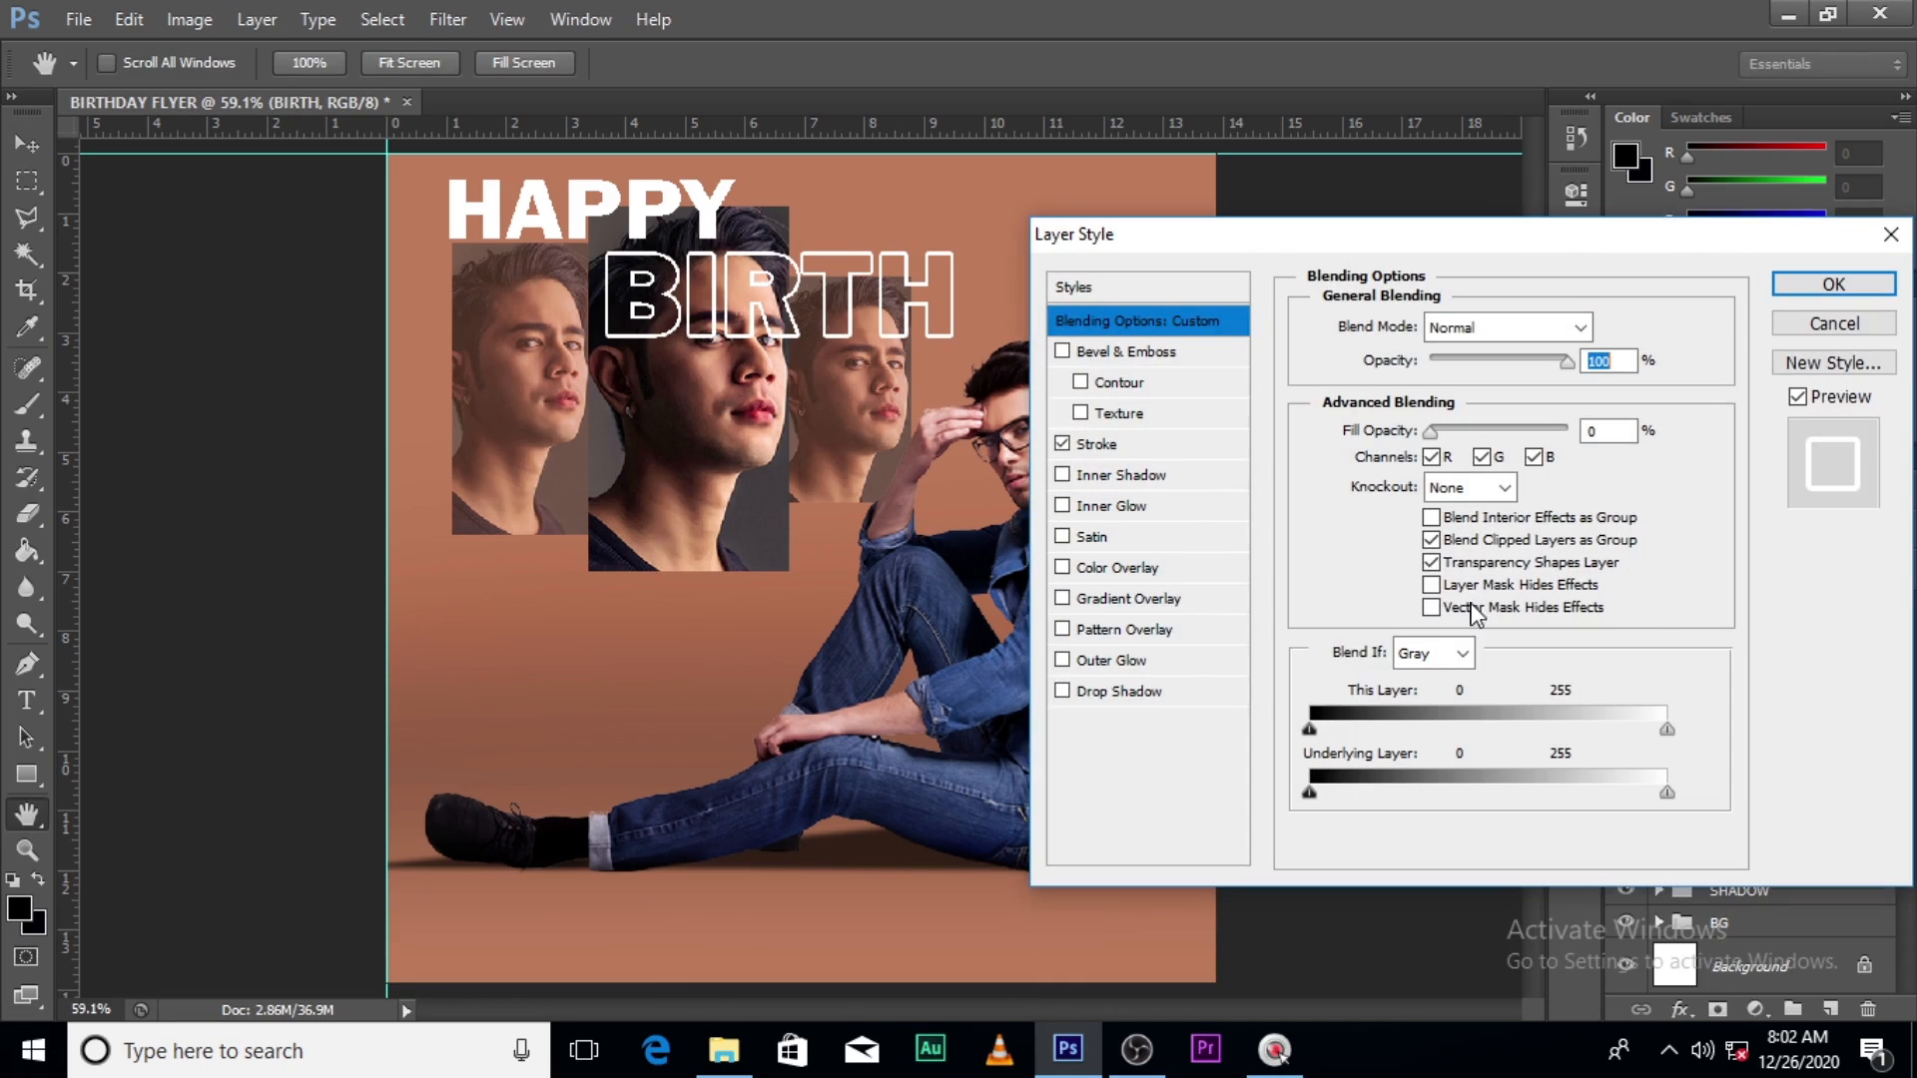
left_click(1078, 693)
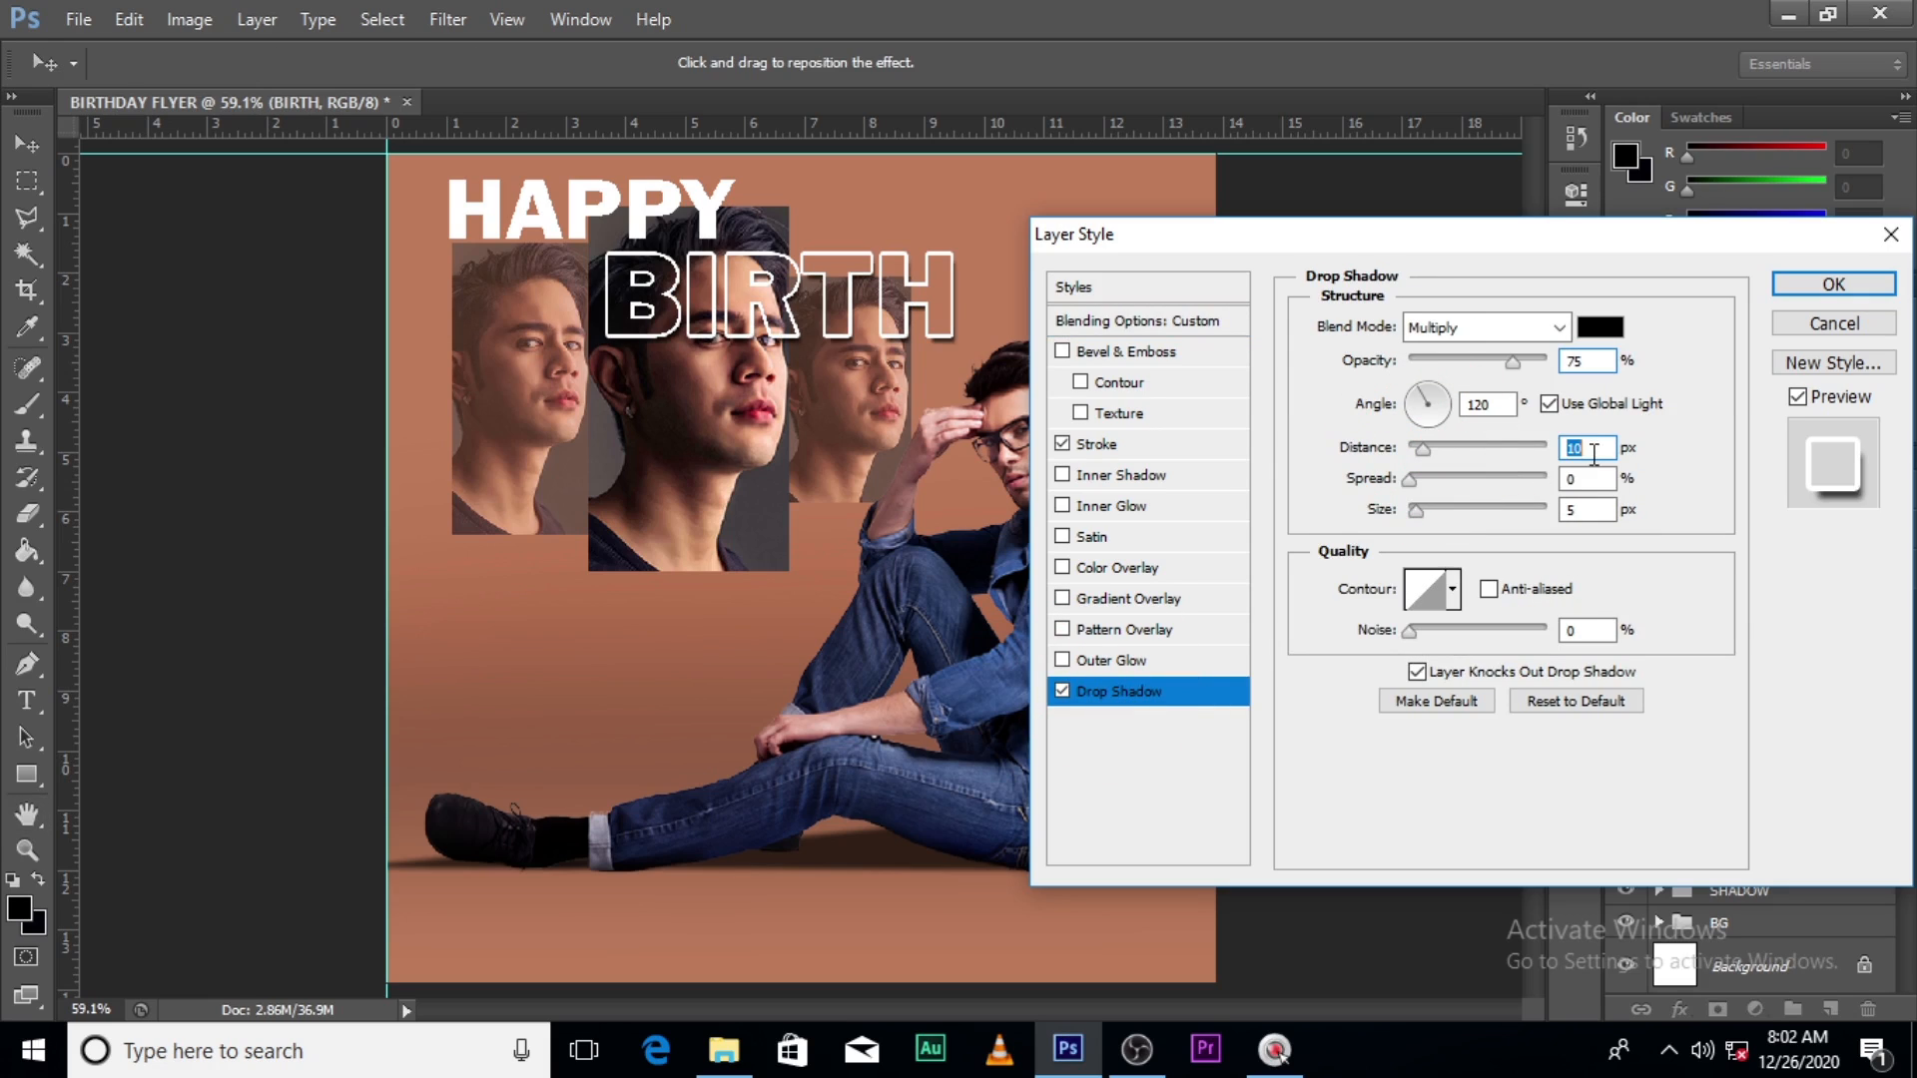
left_click_drag(1416, 449, 1438, 455)
type("8")
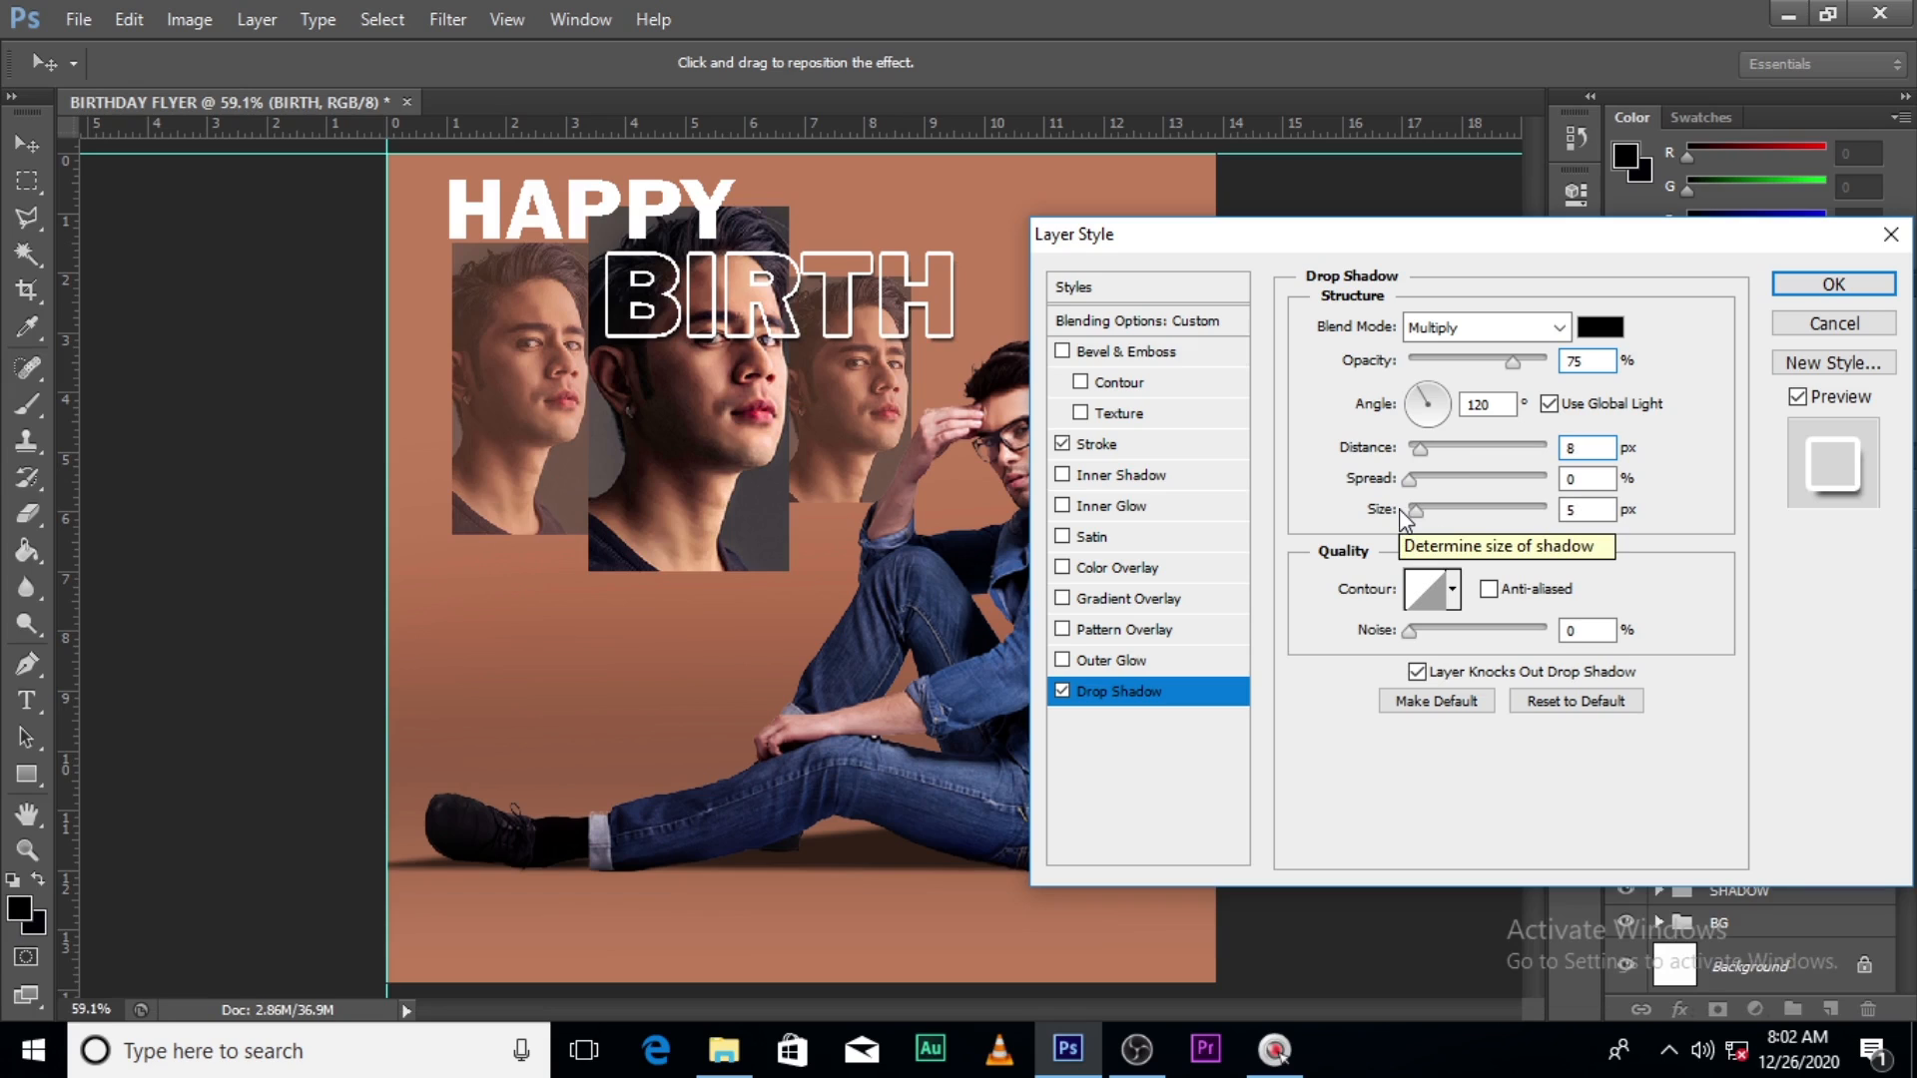
left_click_drag(1416, 509, 1380, 507)
type("5")
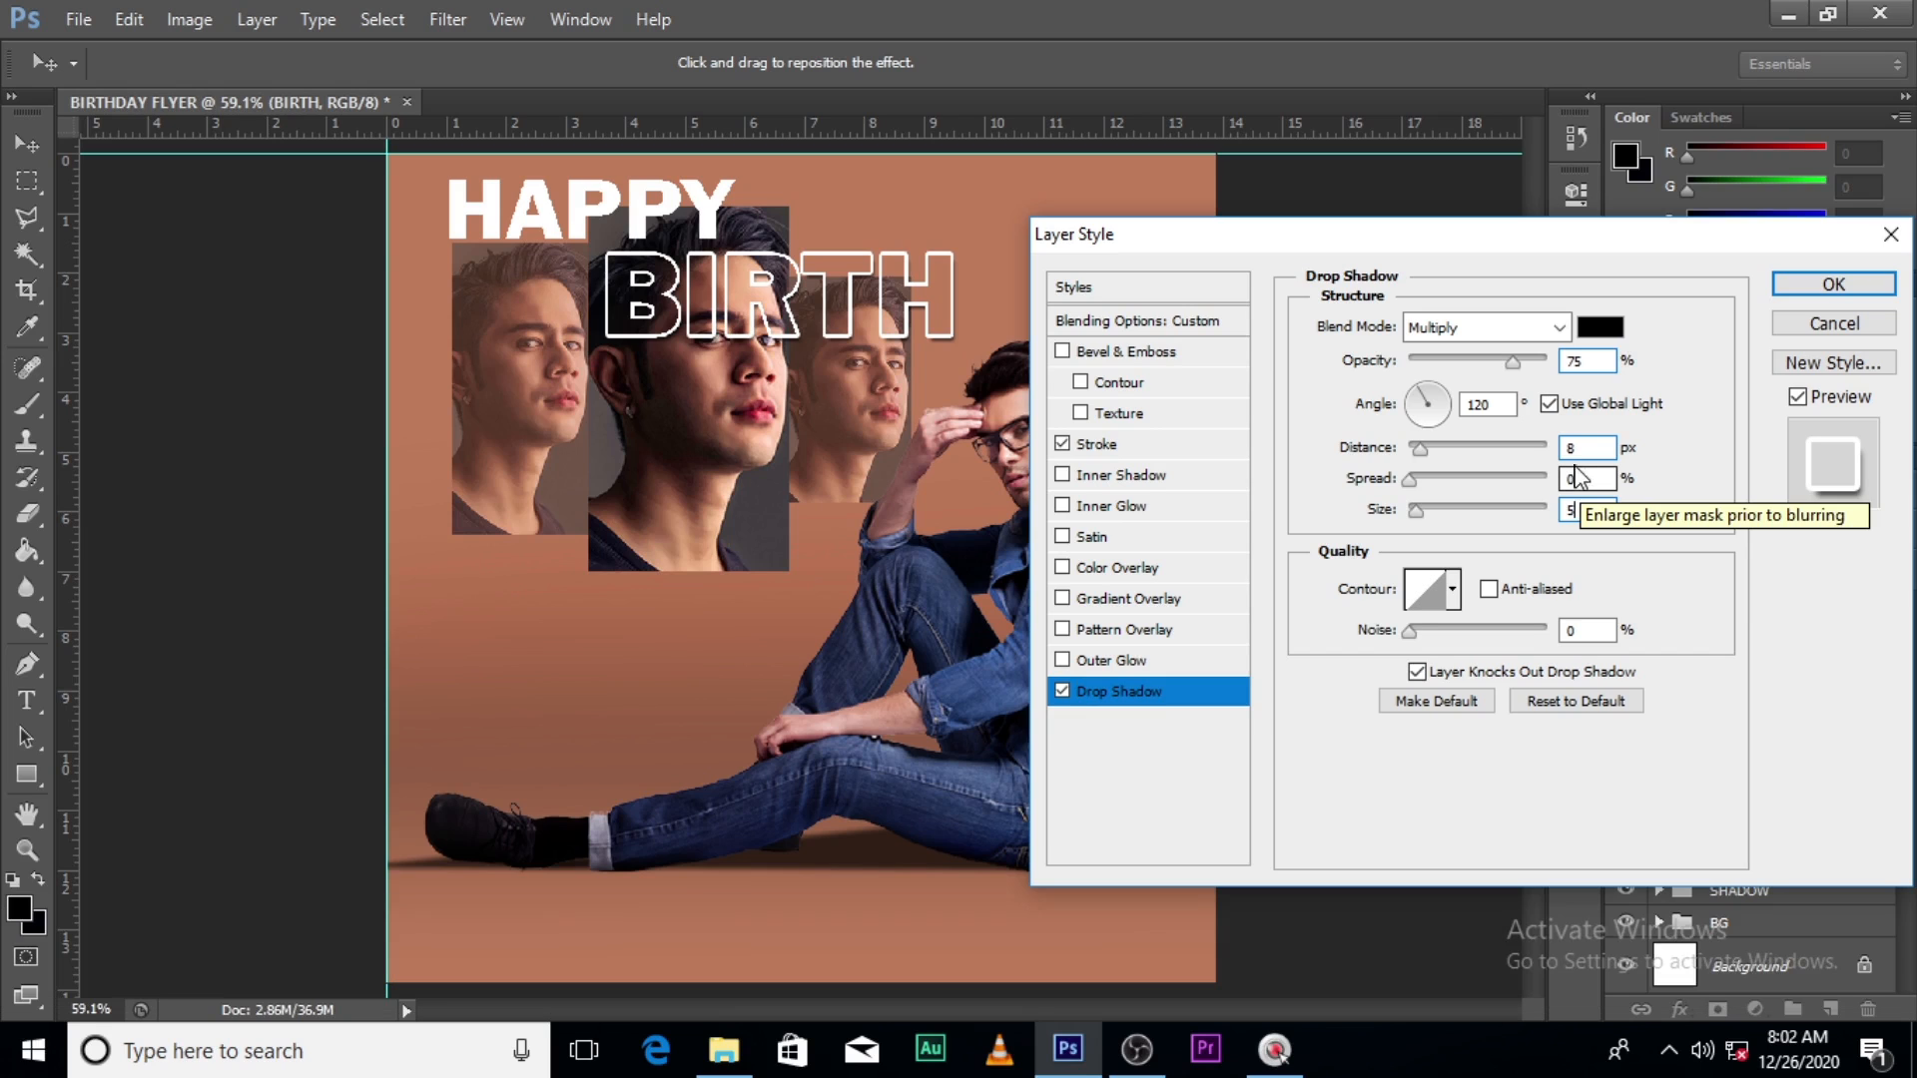
left_click(1835, 287)
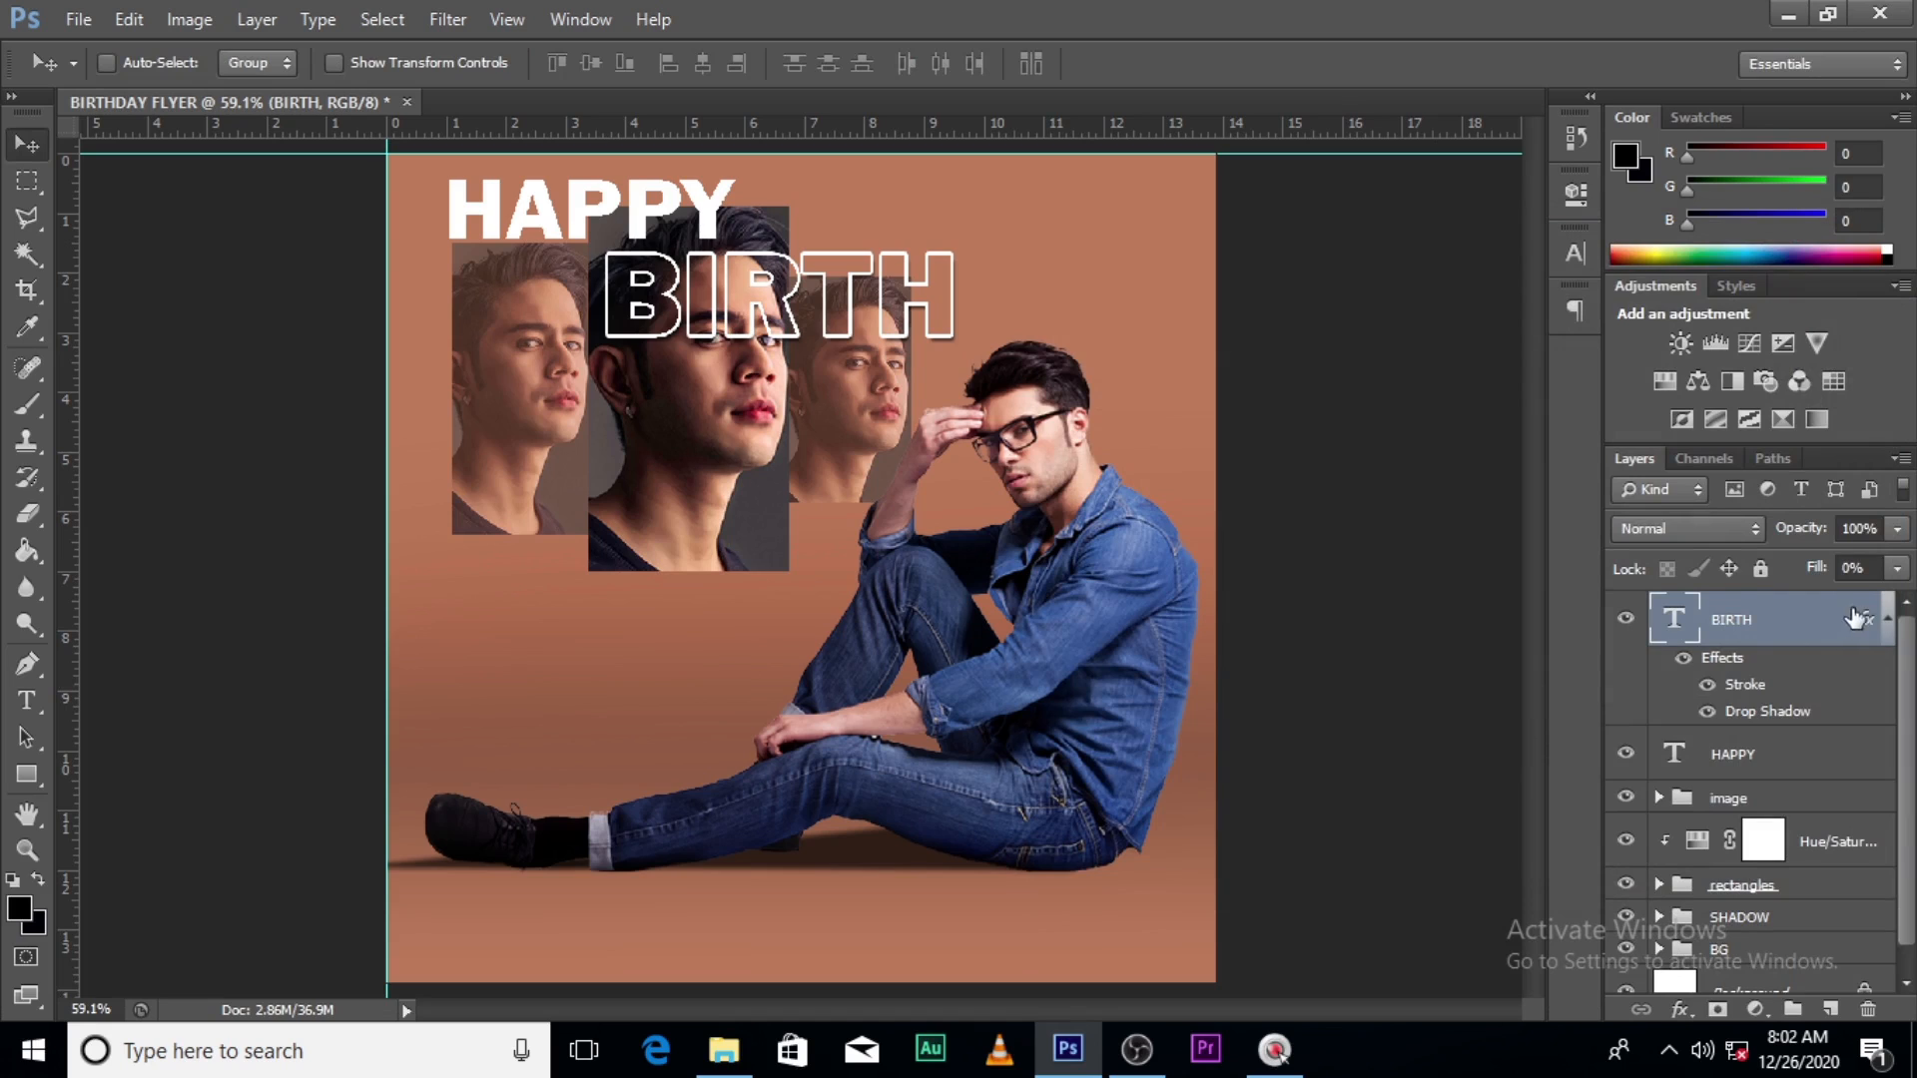
left_click(1889, 621)
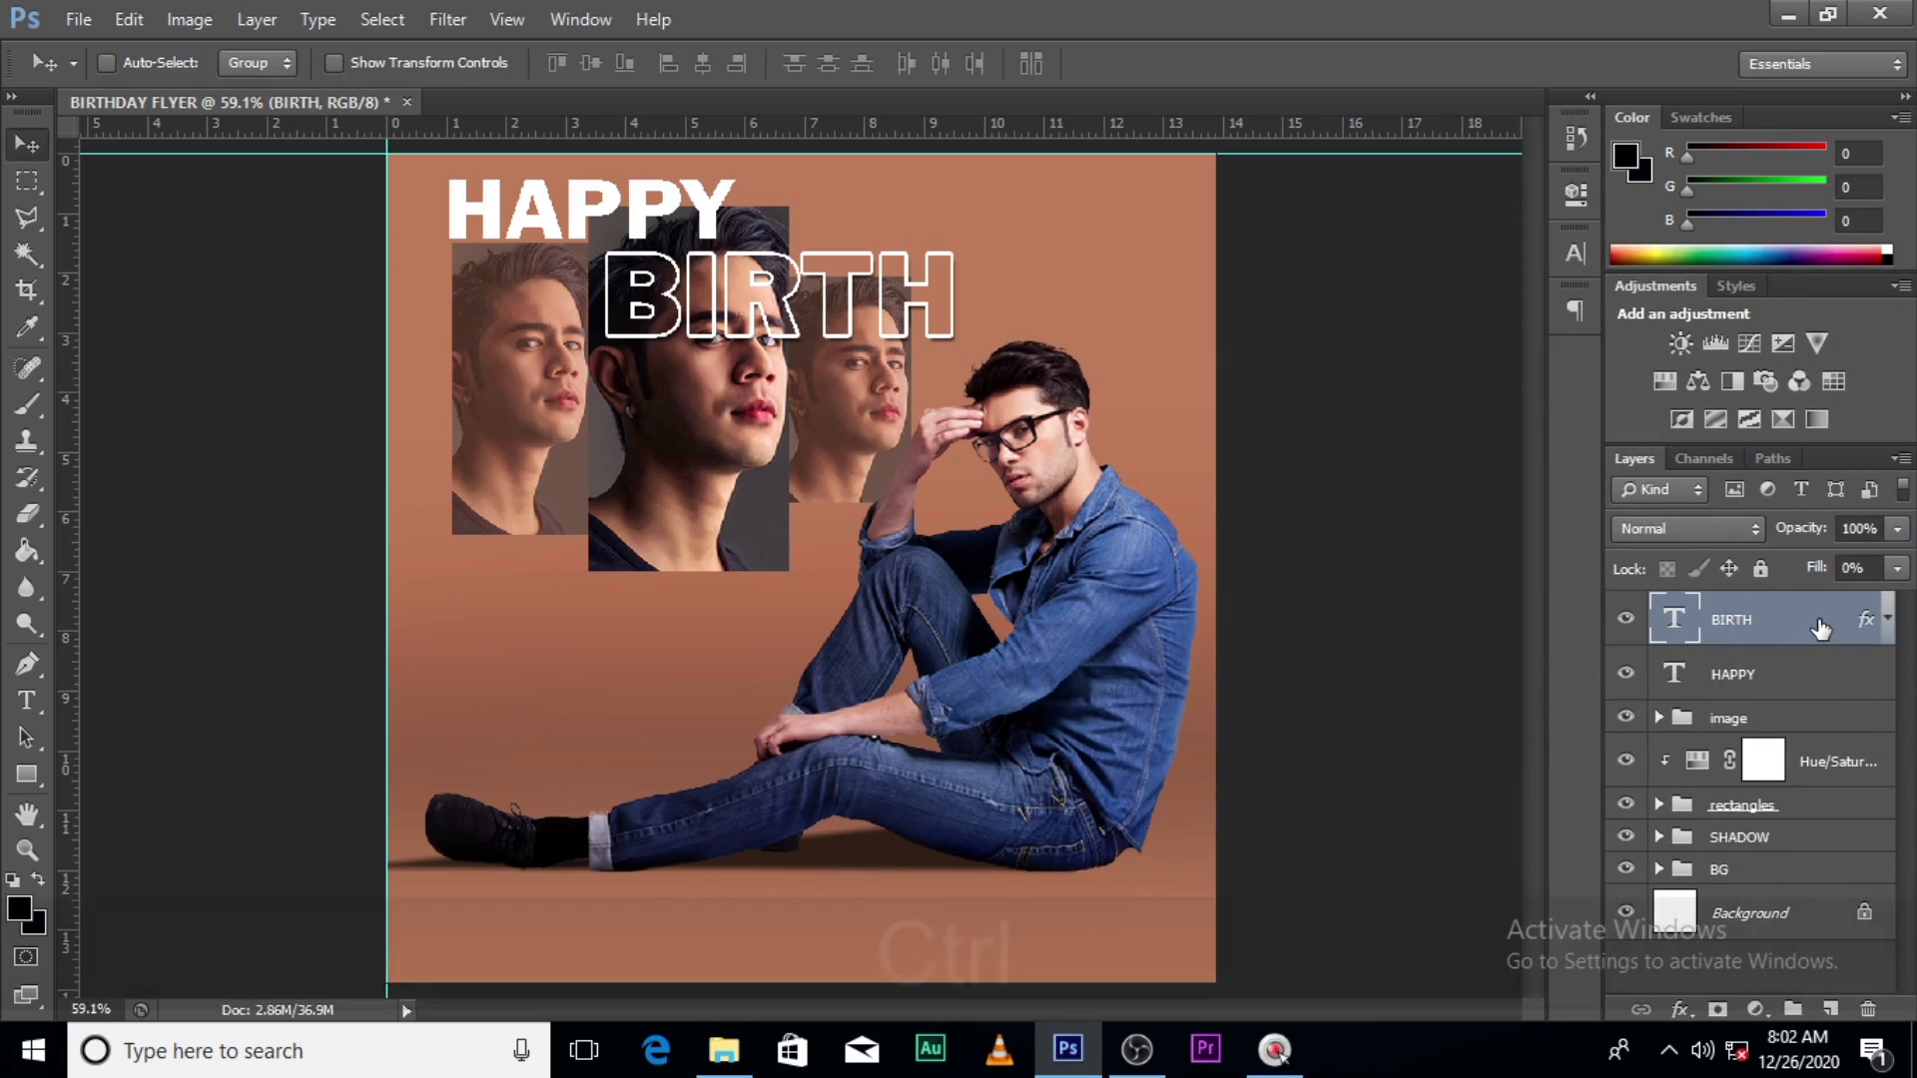
- Duplicate BIRTH, move the copy straight down, and retype it as DAY
key("ctrl+j")
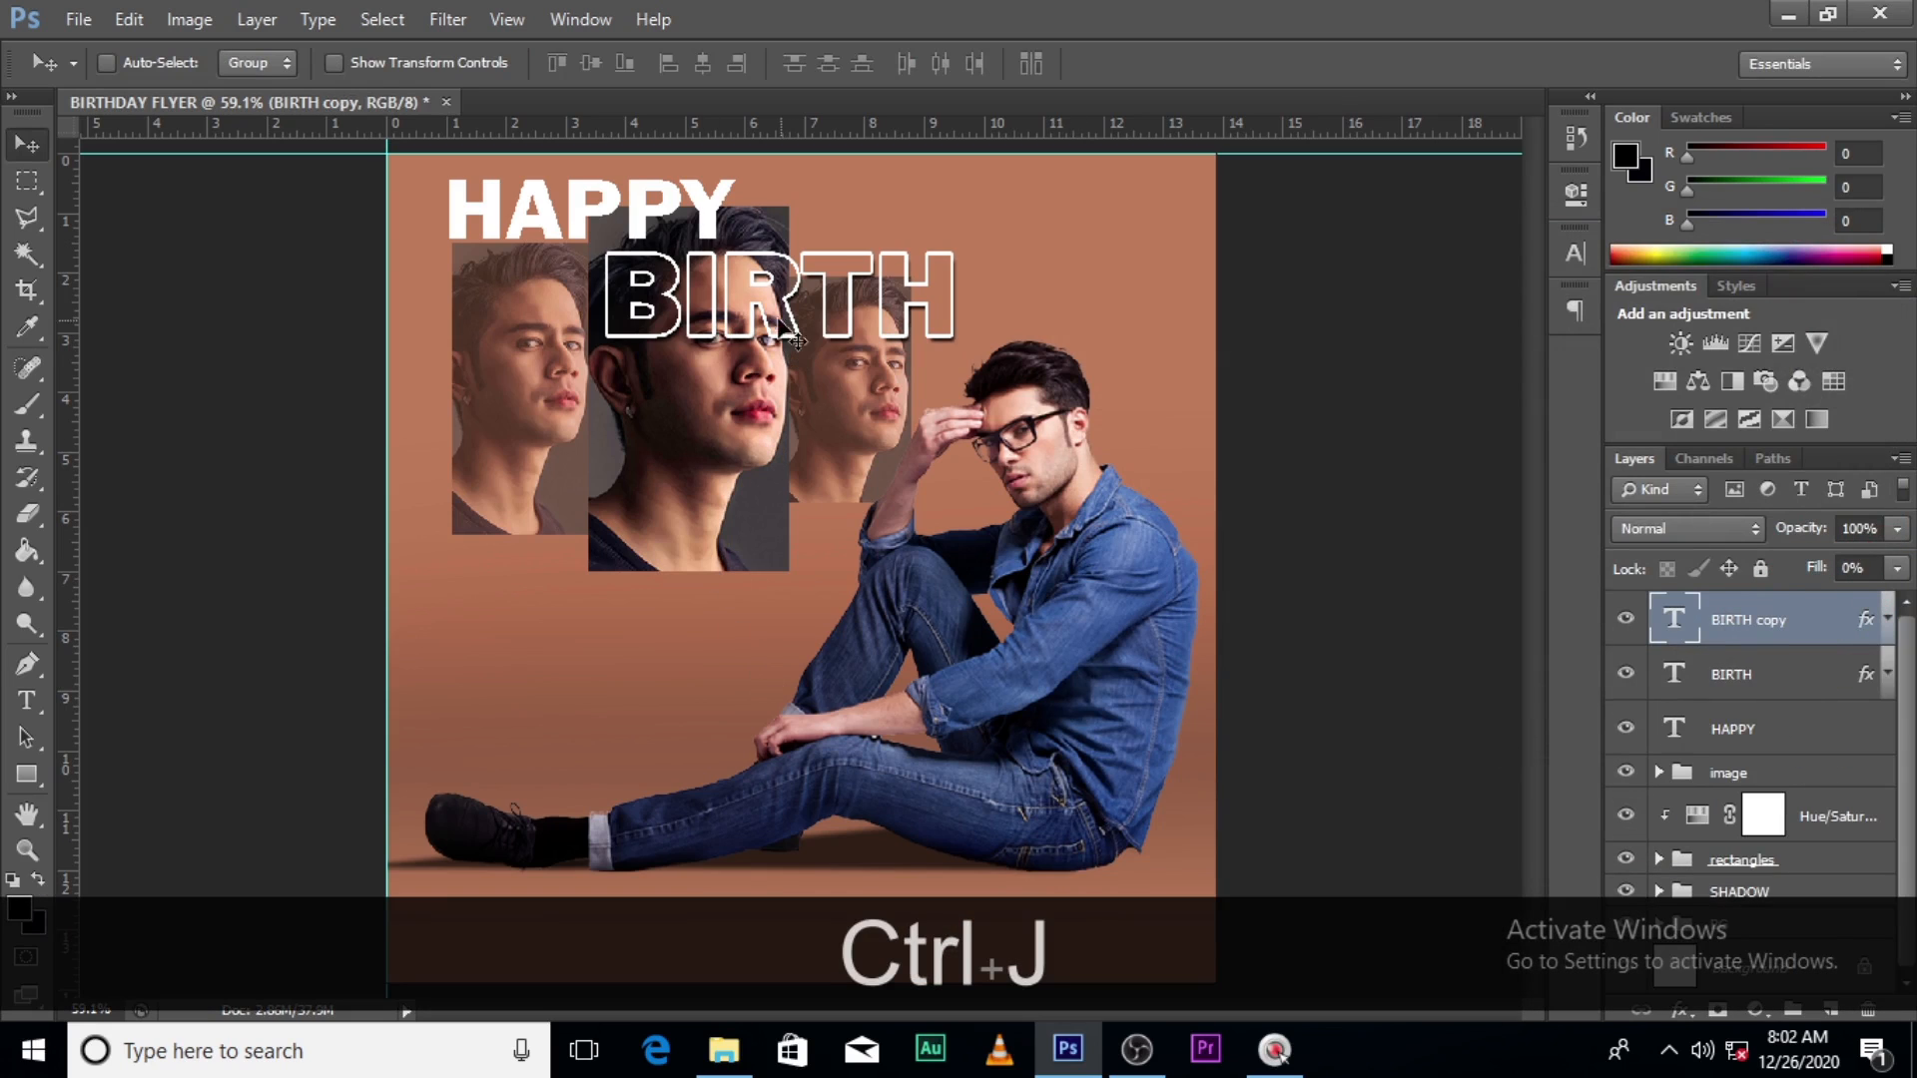
key("v")
left_click_drag(774, 305, 775, 421)
double_click(1655, 627)
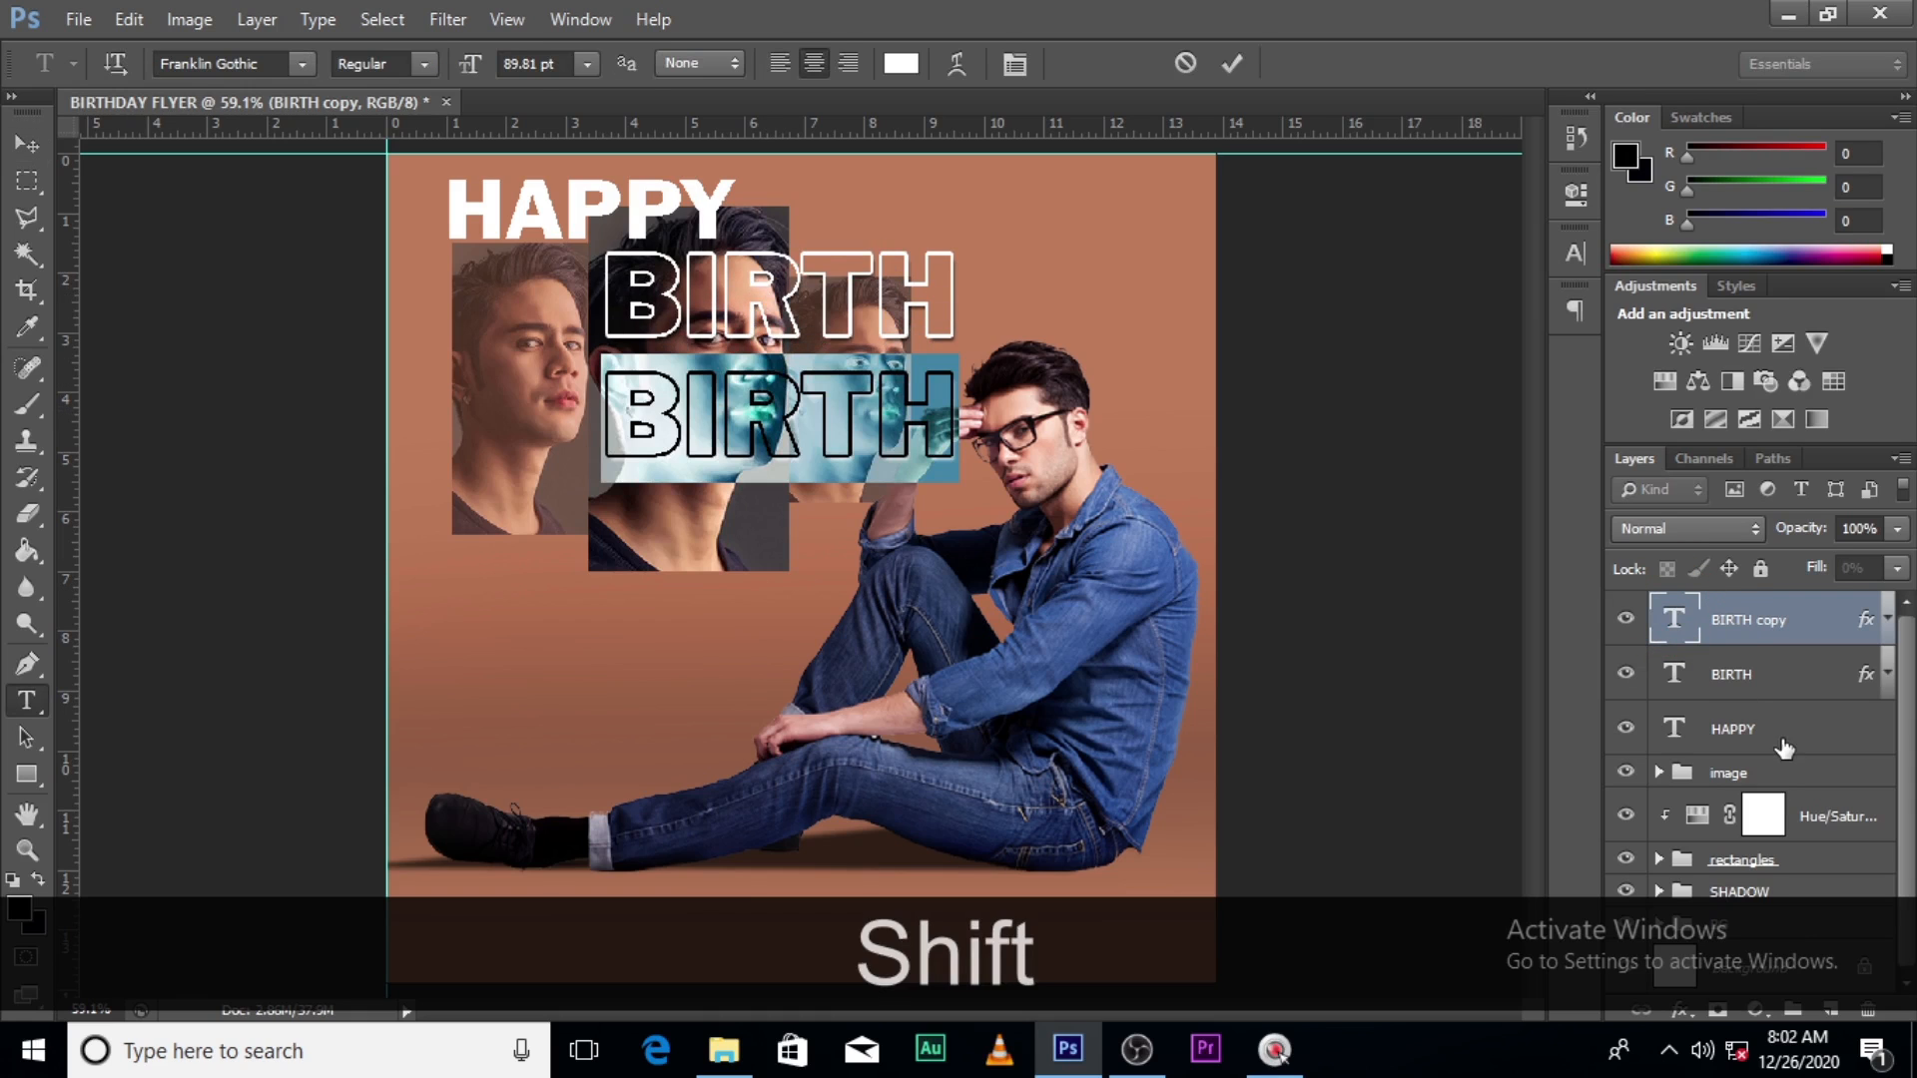
type("DAY")
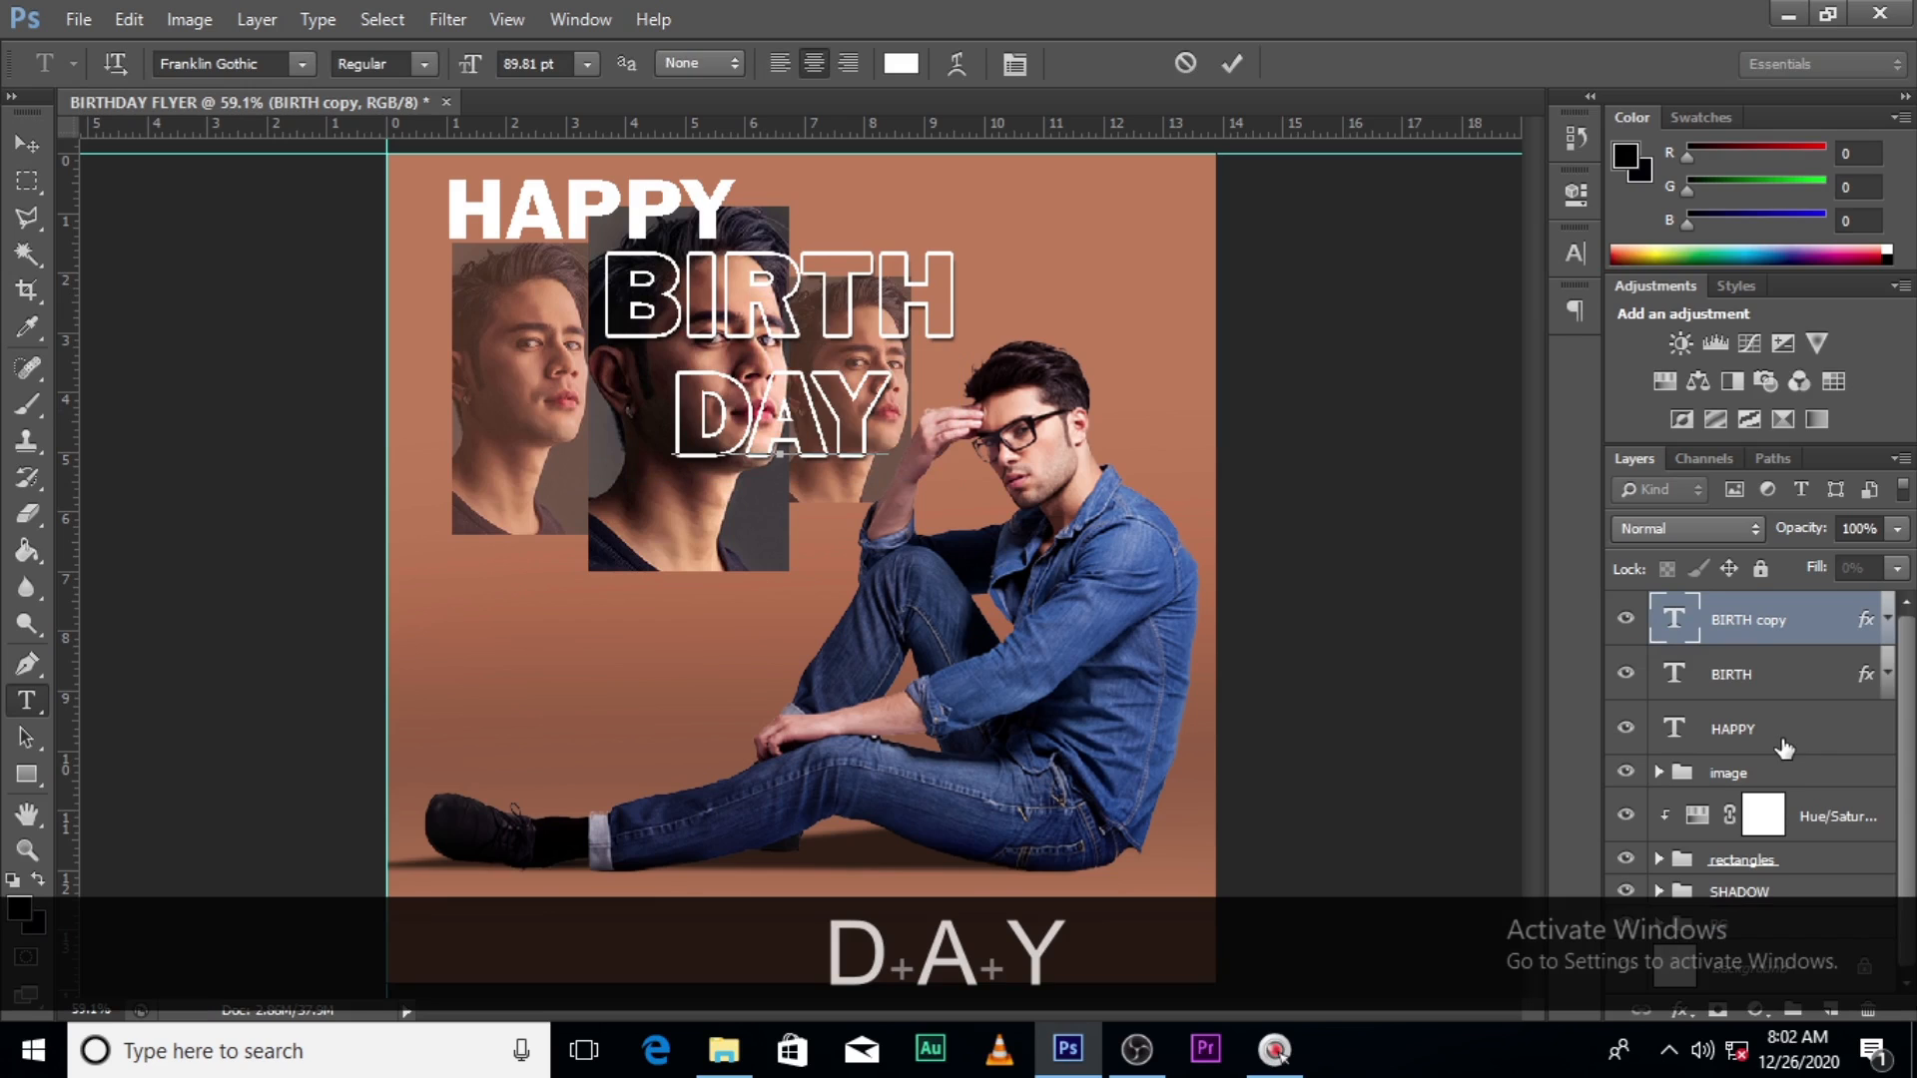
left_click(1747, 631)
- Scale DAY up to about 148% and nudge it into place under BIRTH
key("ctrl+t")
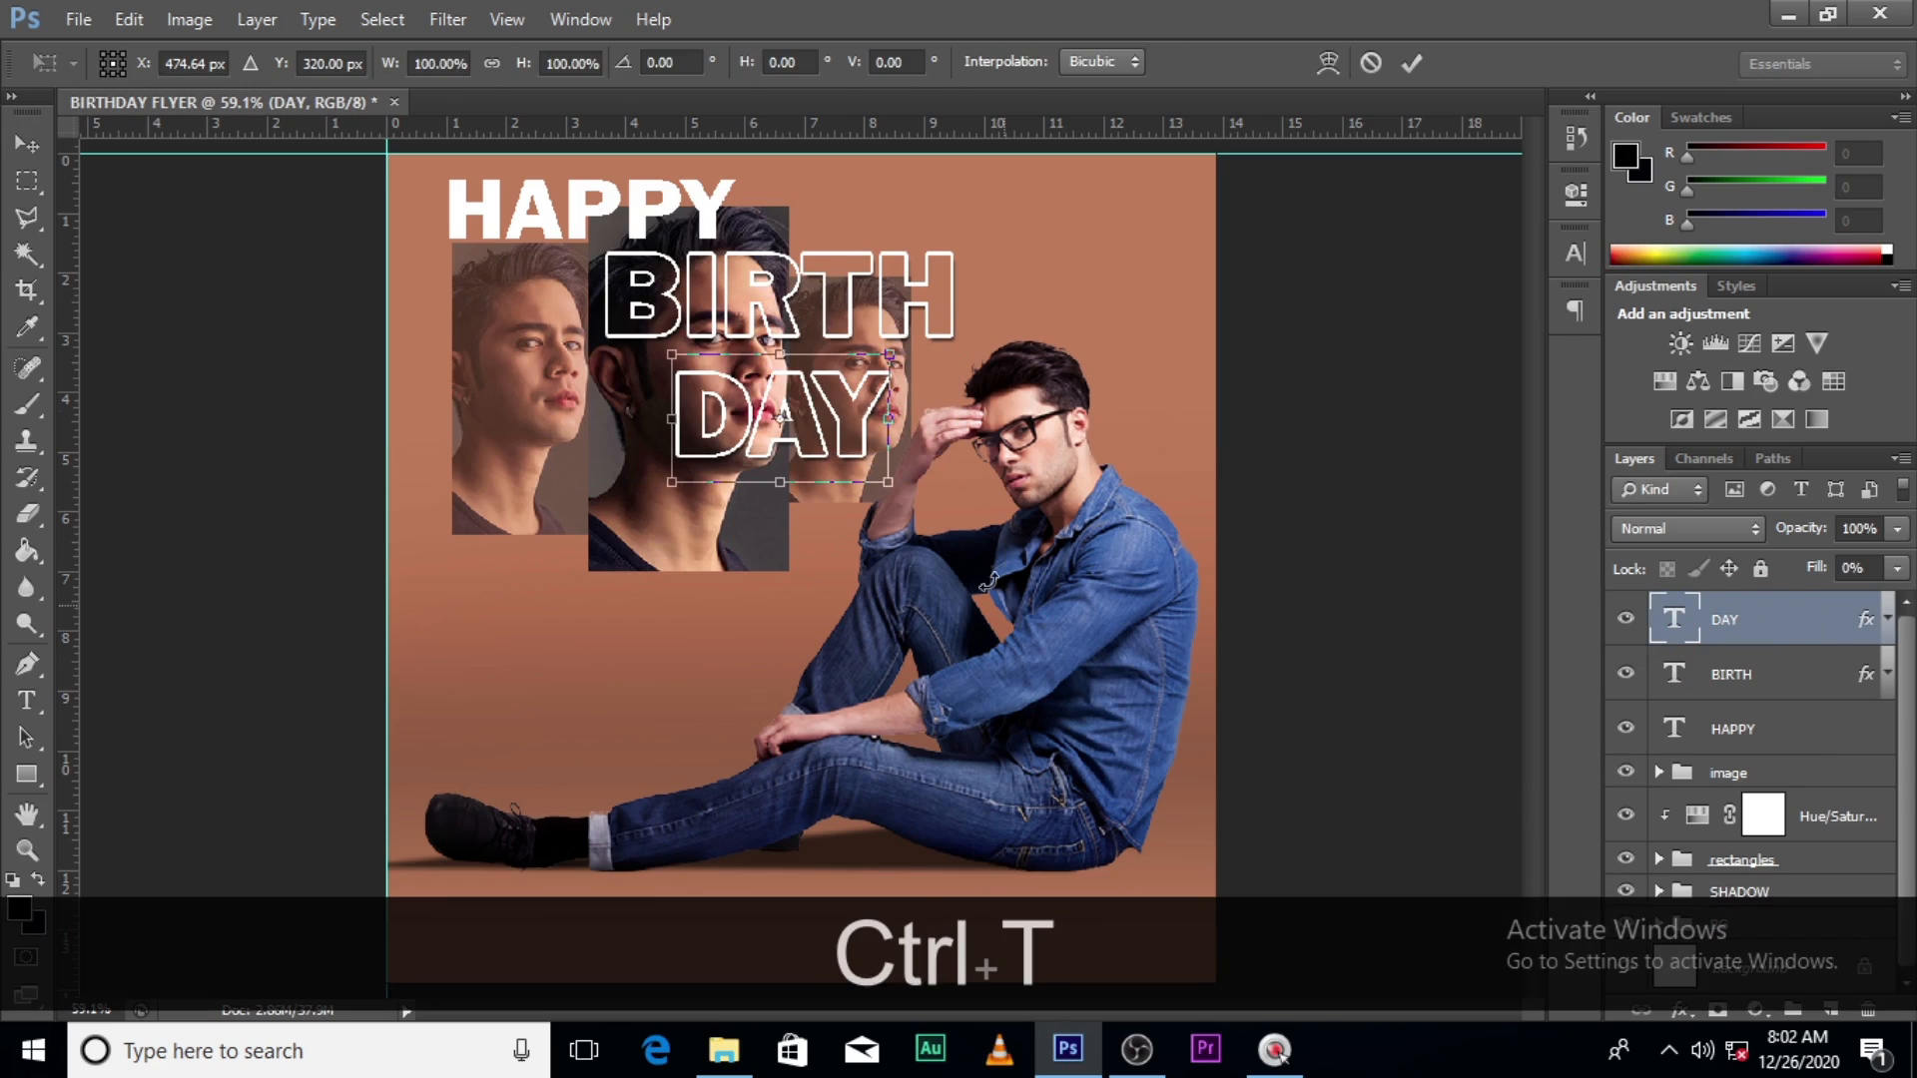
left_click_drag(889, 482, 937, 539)
key("shift+Left")
key("shift+Left")
key("shift+Left")
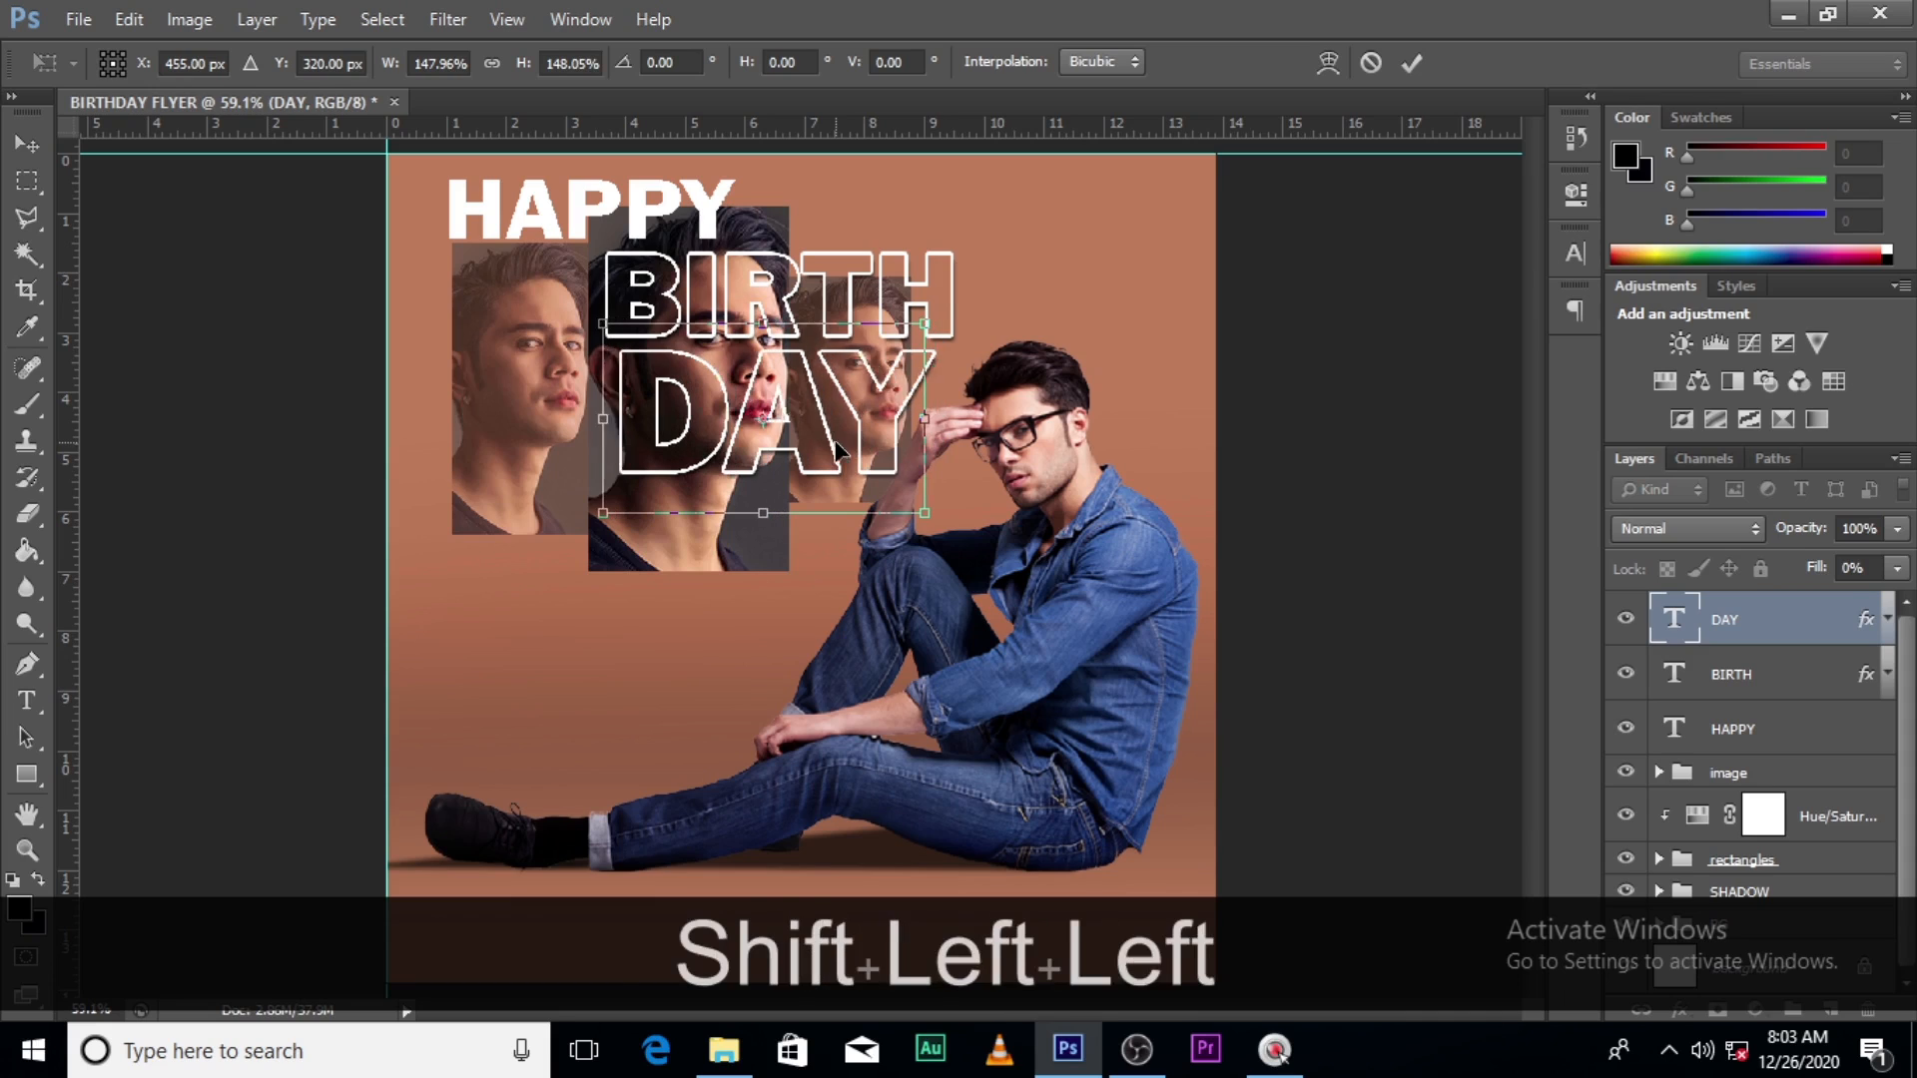
key("Right")
key("Right")
key("Right")
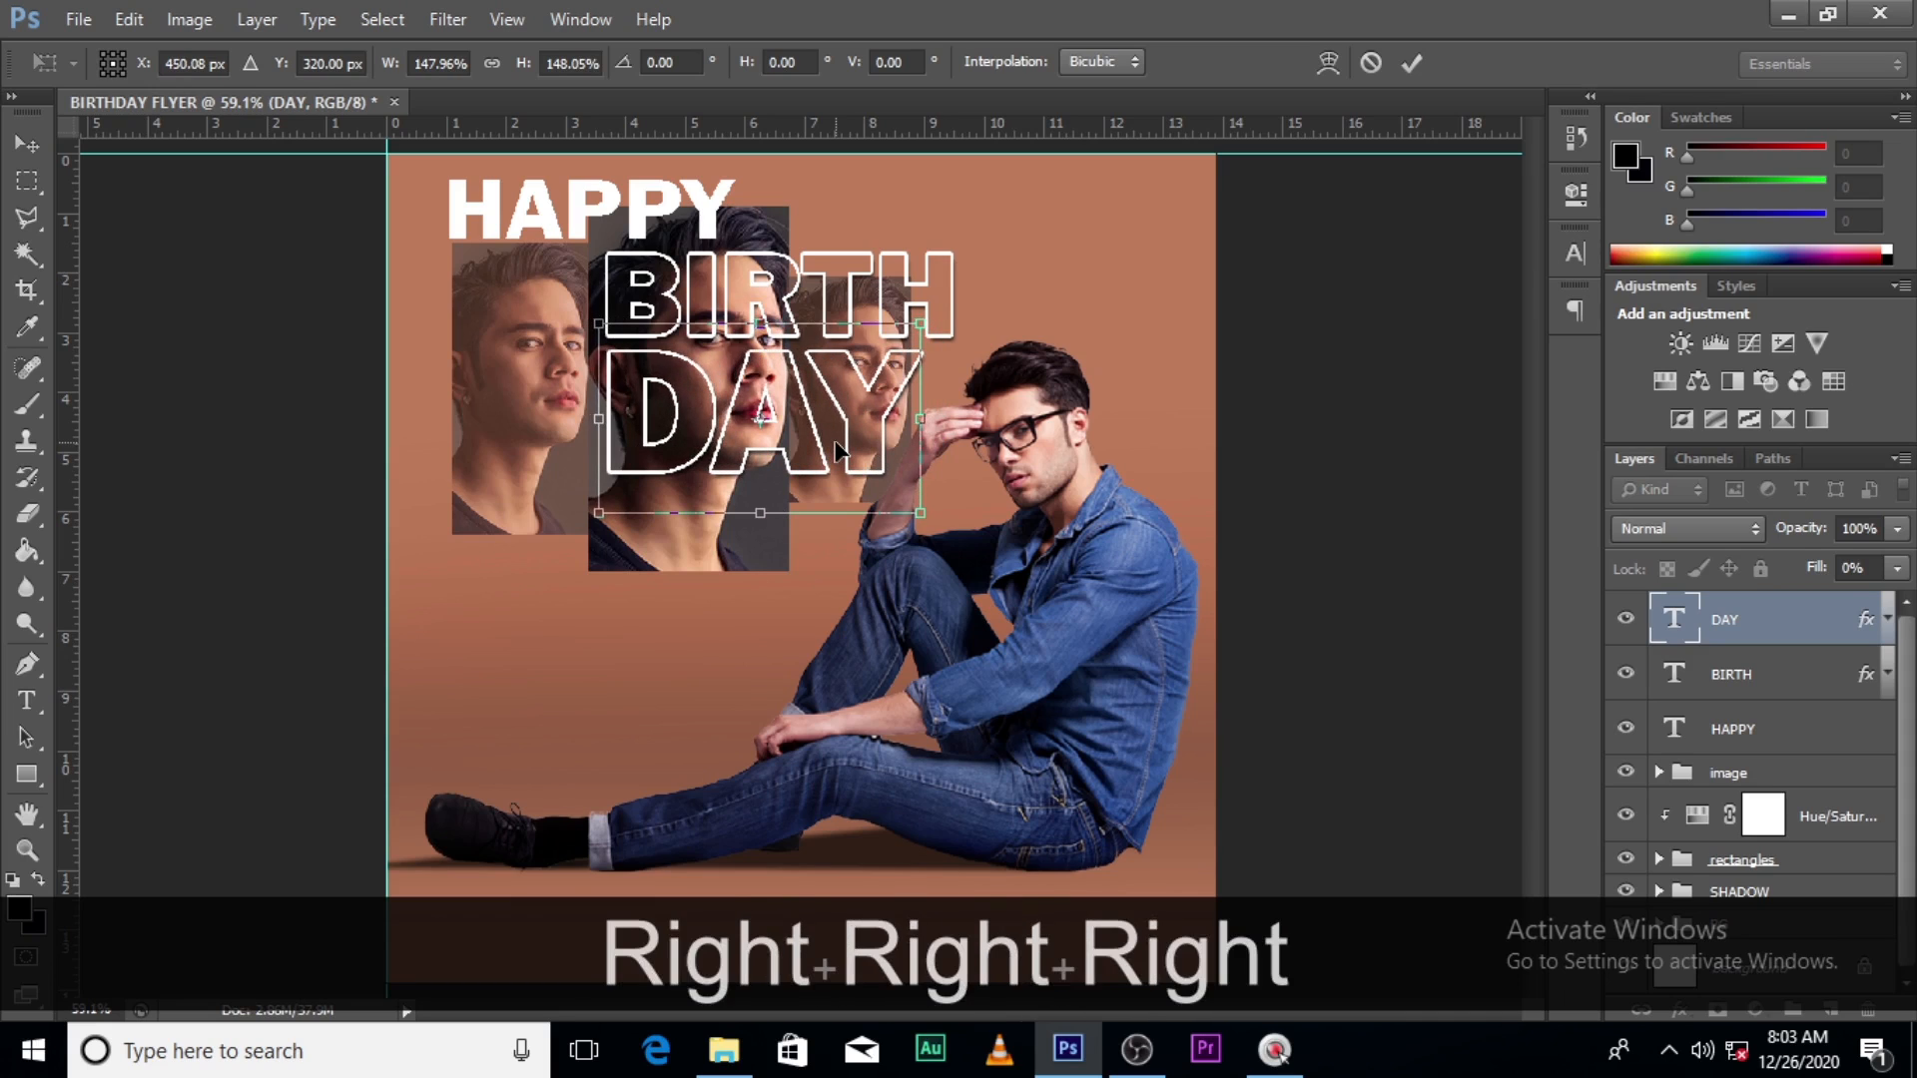
key("Left")
key("Return")
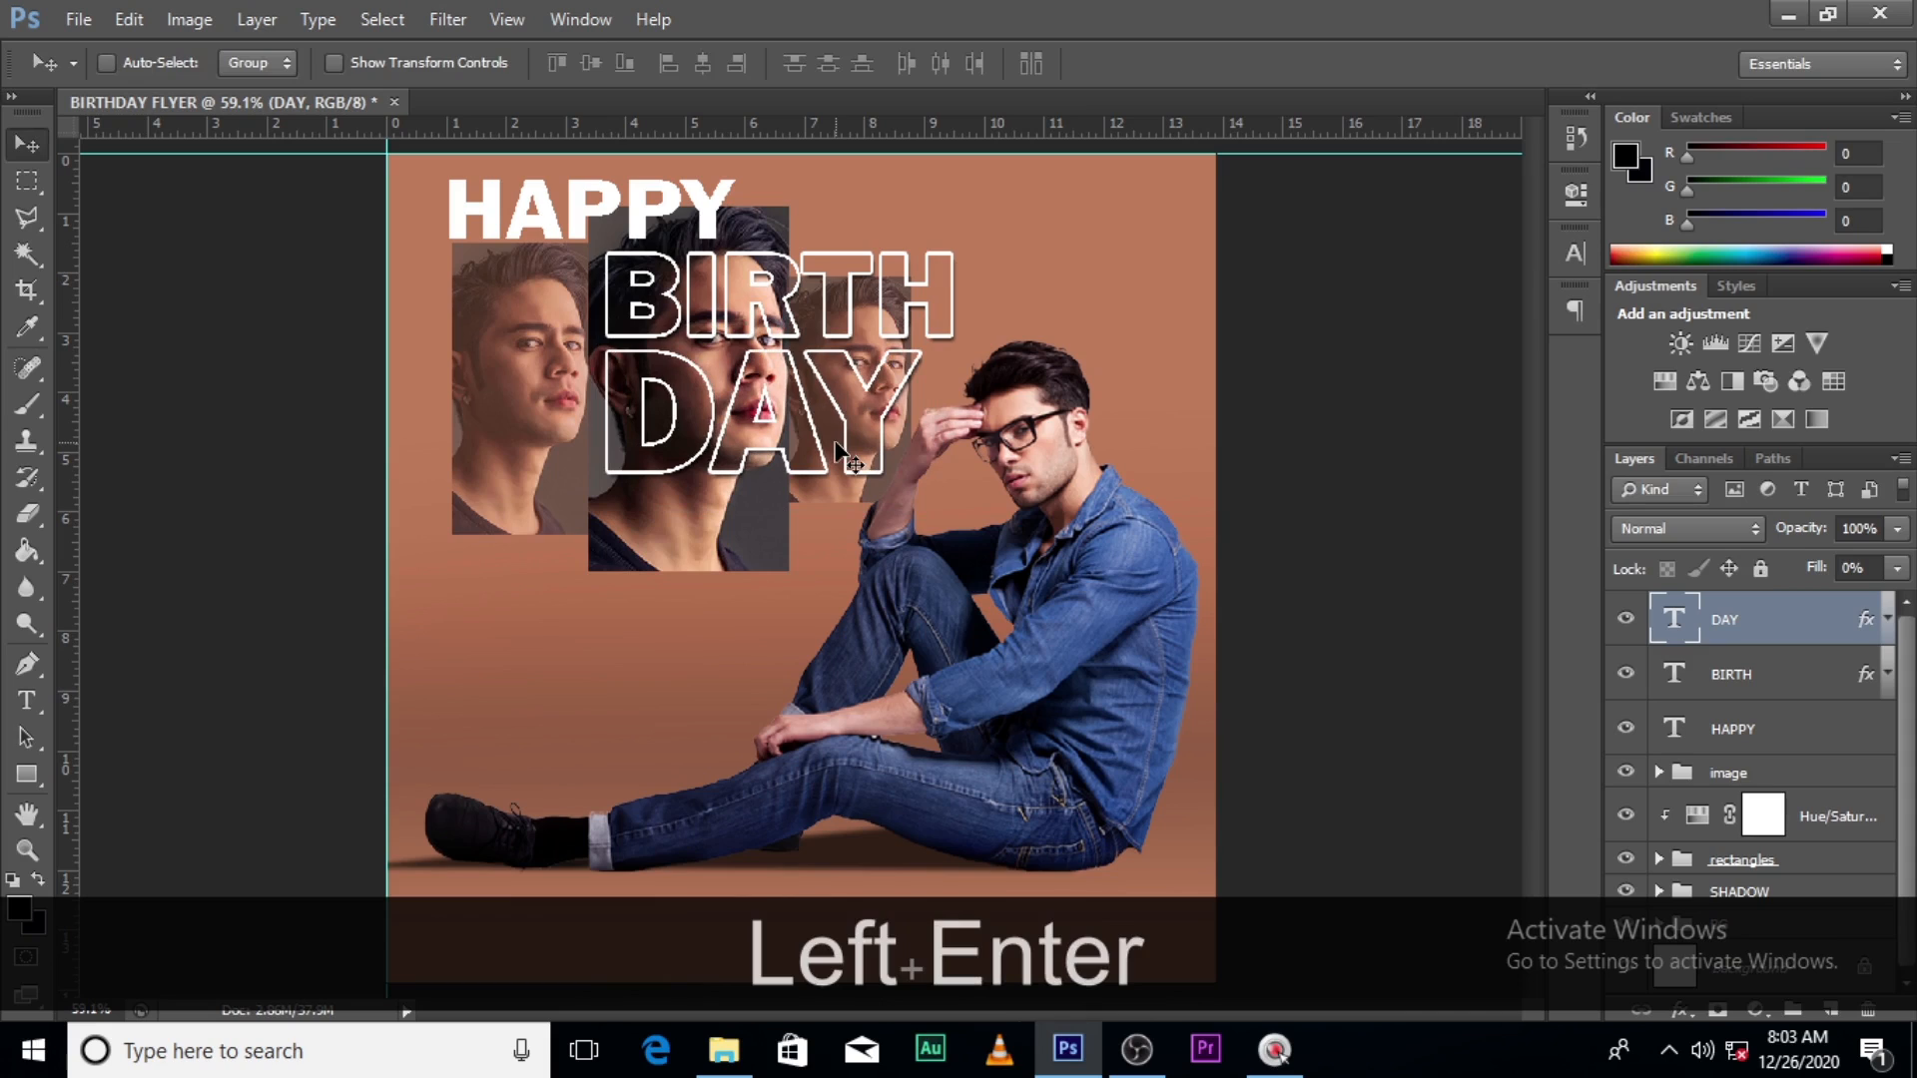
- Type the person's first name as a white text layer and move it onto the lower-left flyer
key("t")
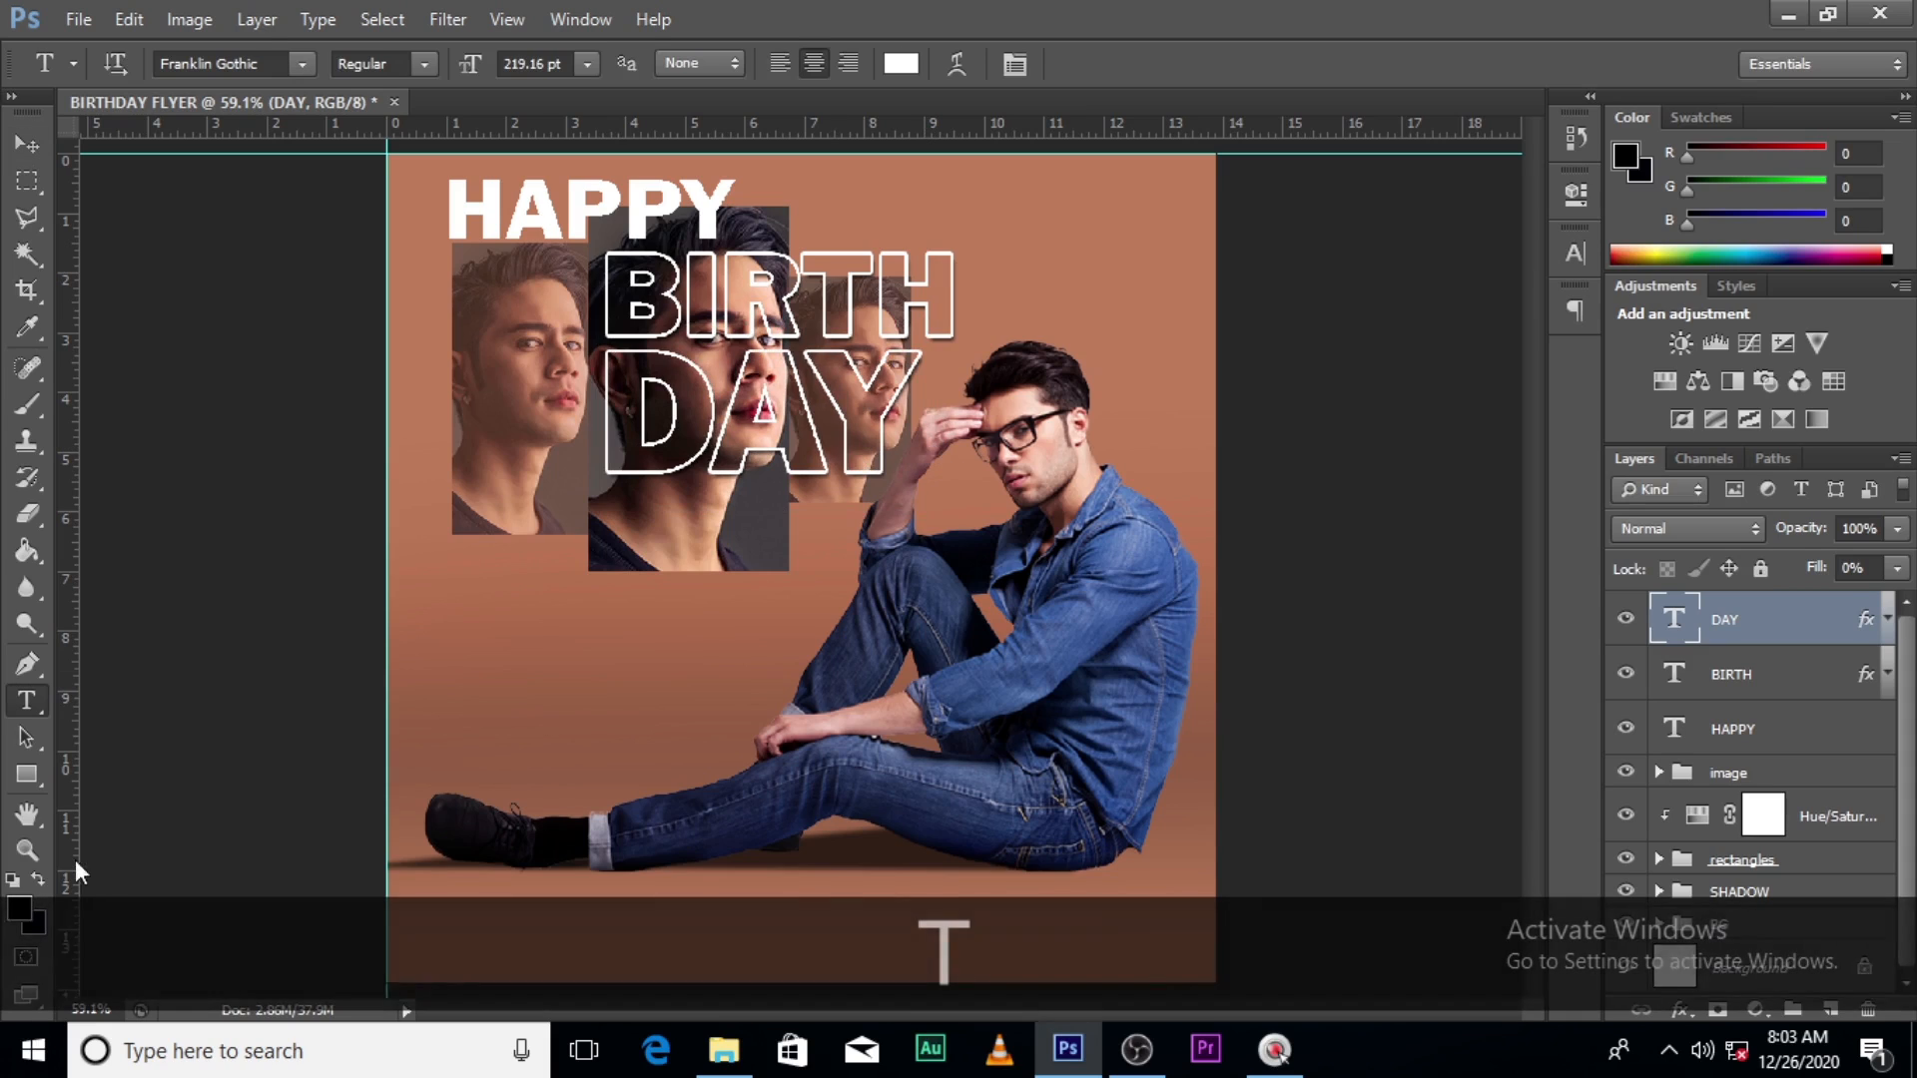
left_click(490, 717)
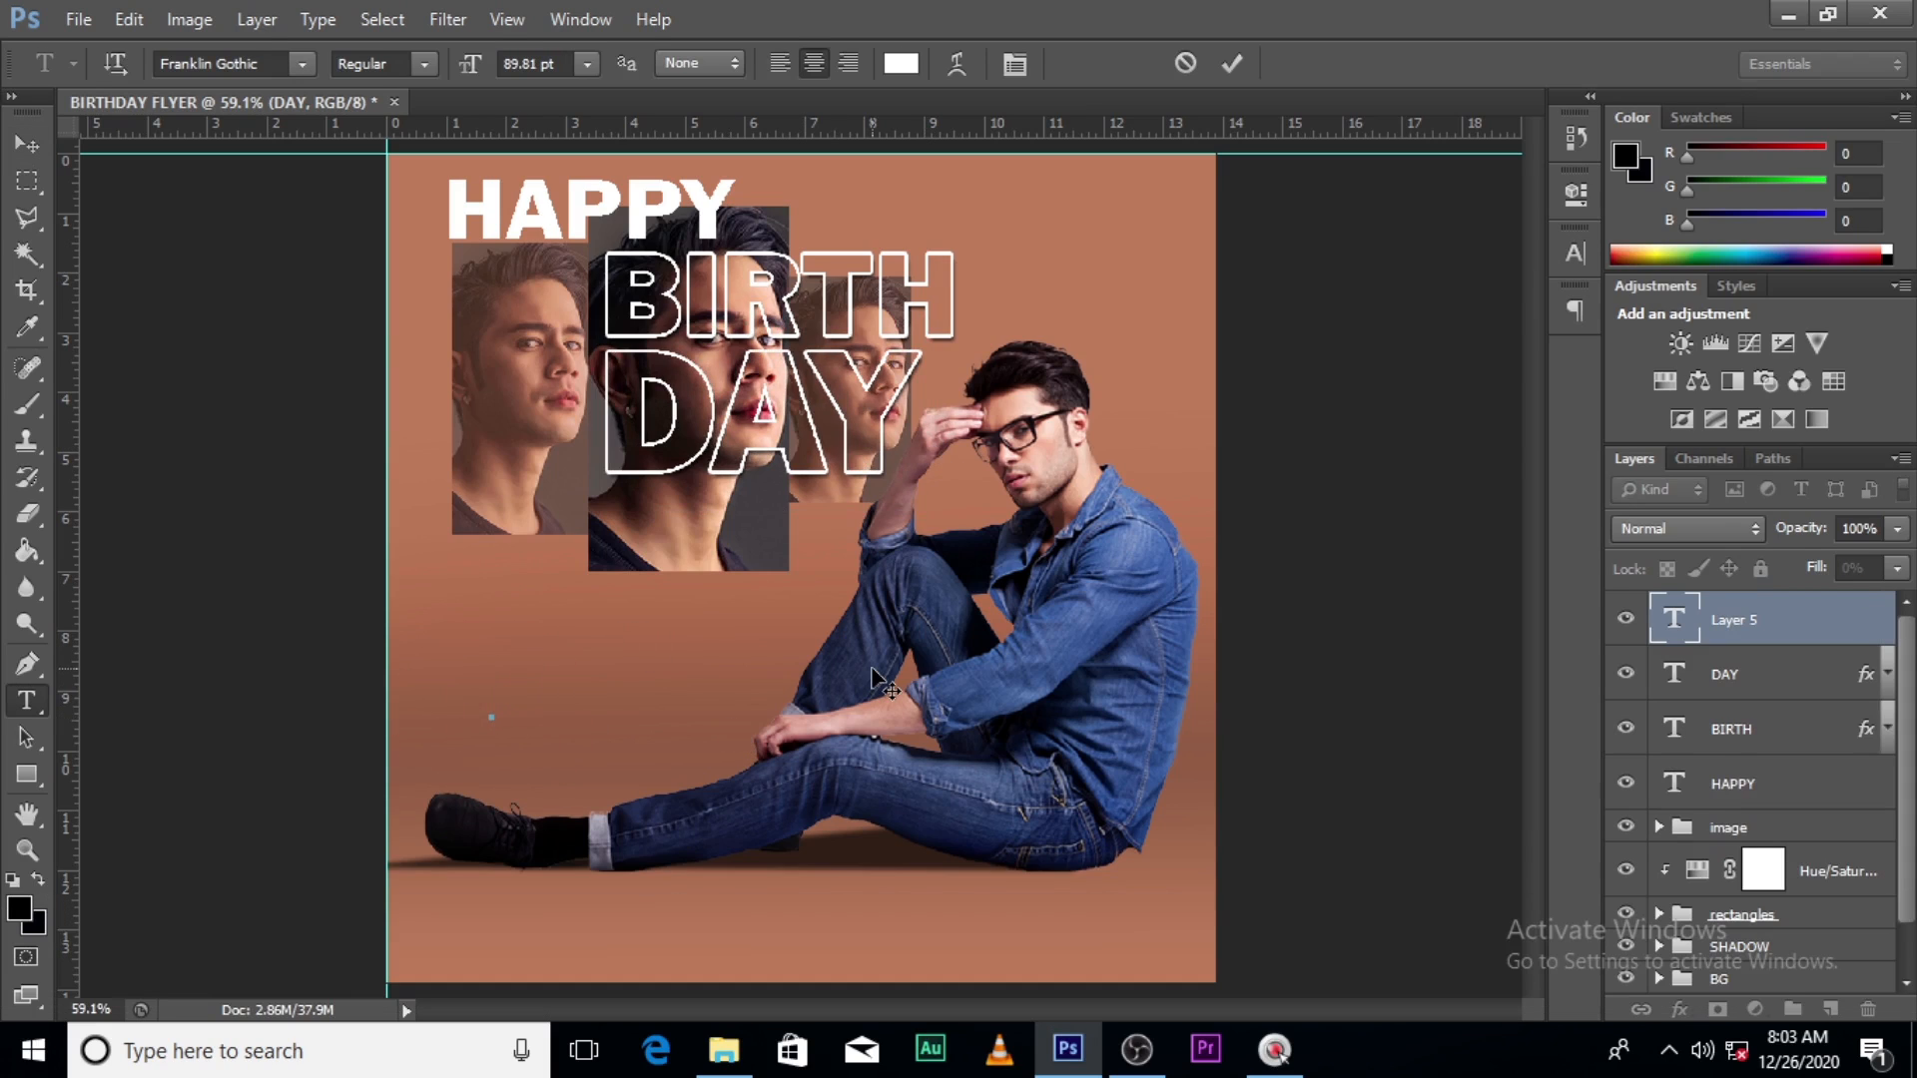
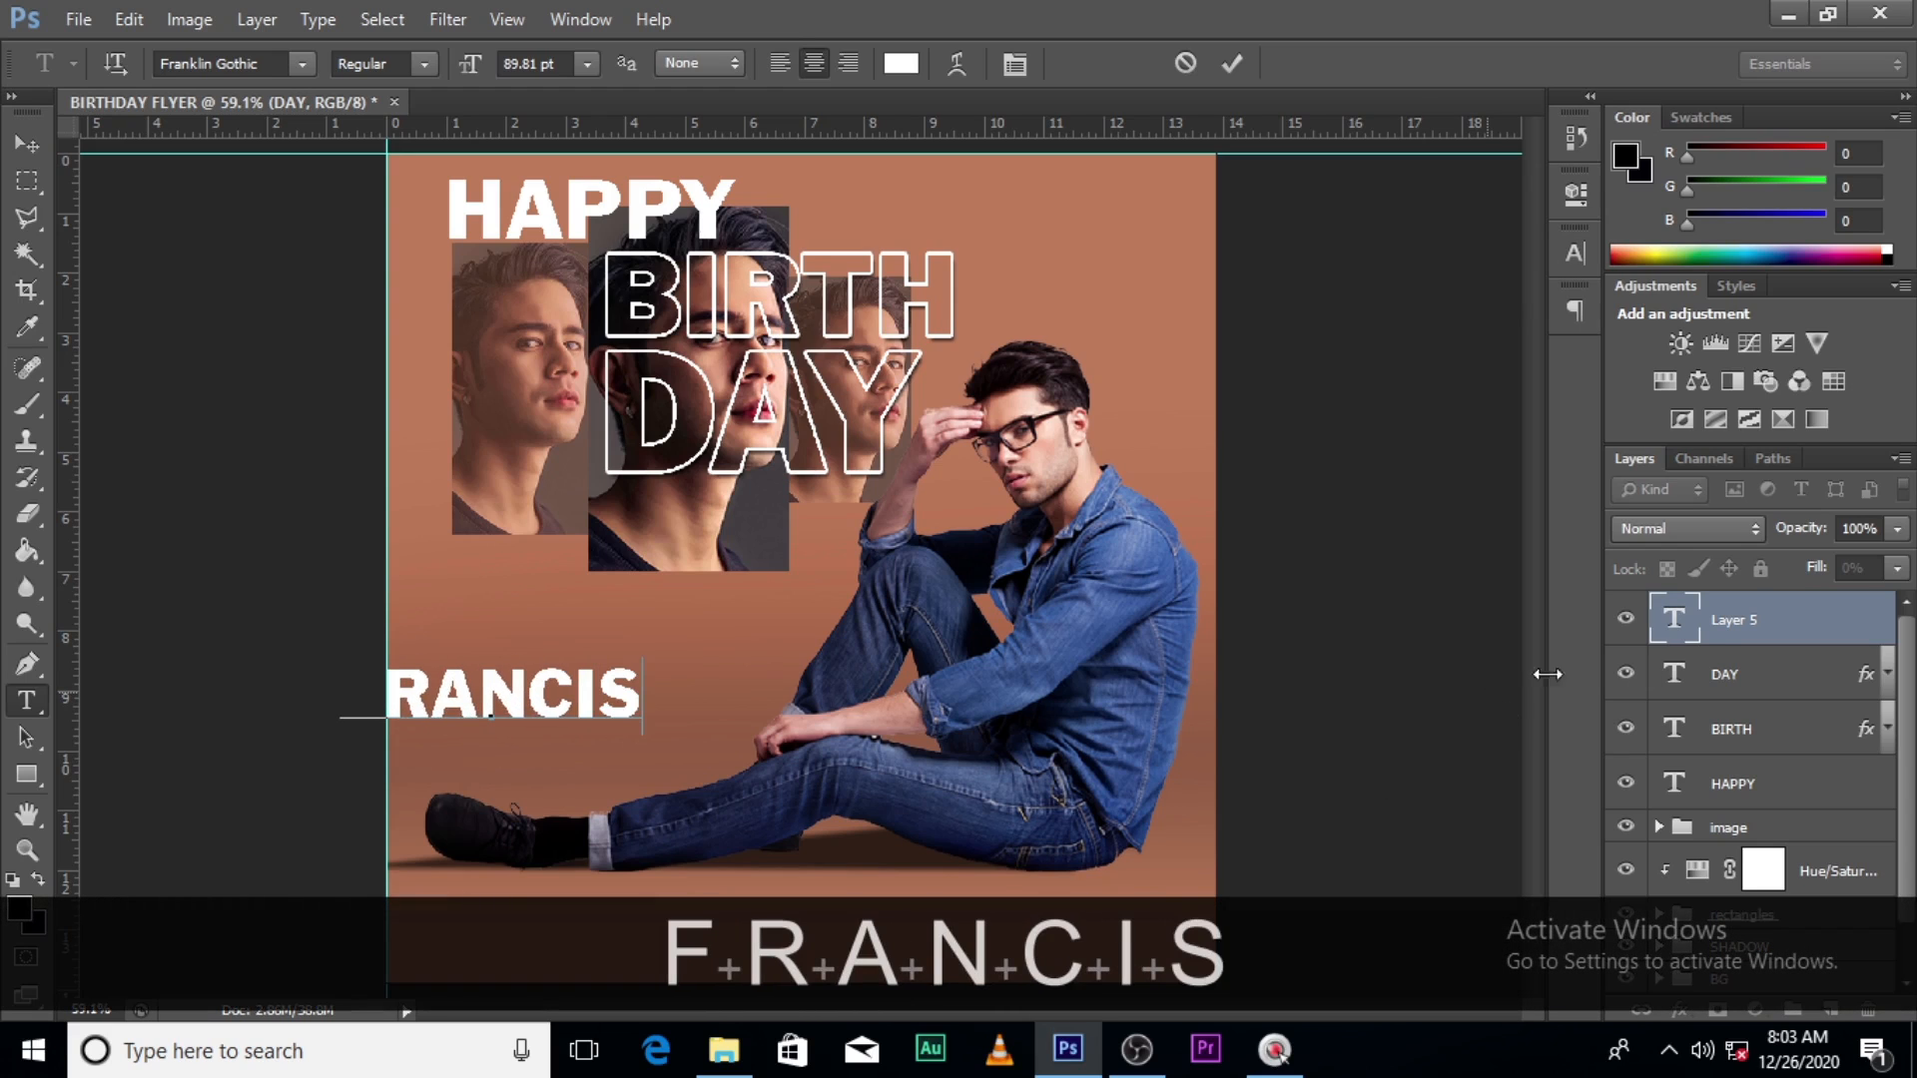
left_click(1702, 625)
key("v")
left_click_drag(539, 741, 657, 702)
- Set the name in Impact and add the surname on a second line
left_click(1574, 254)
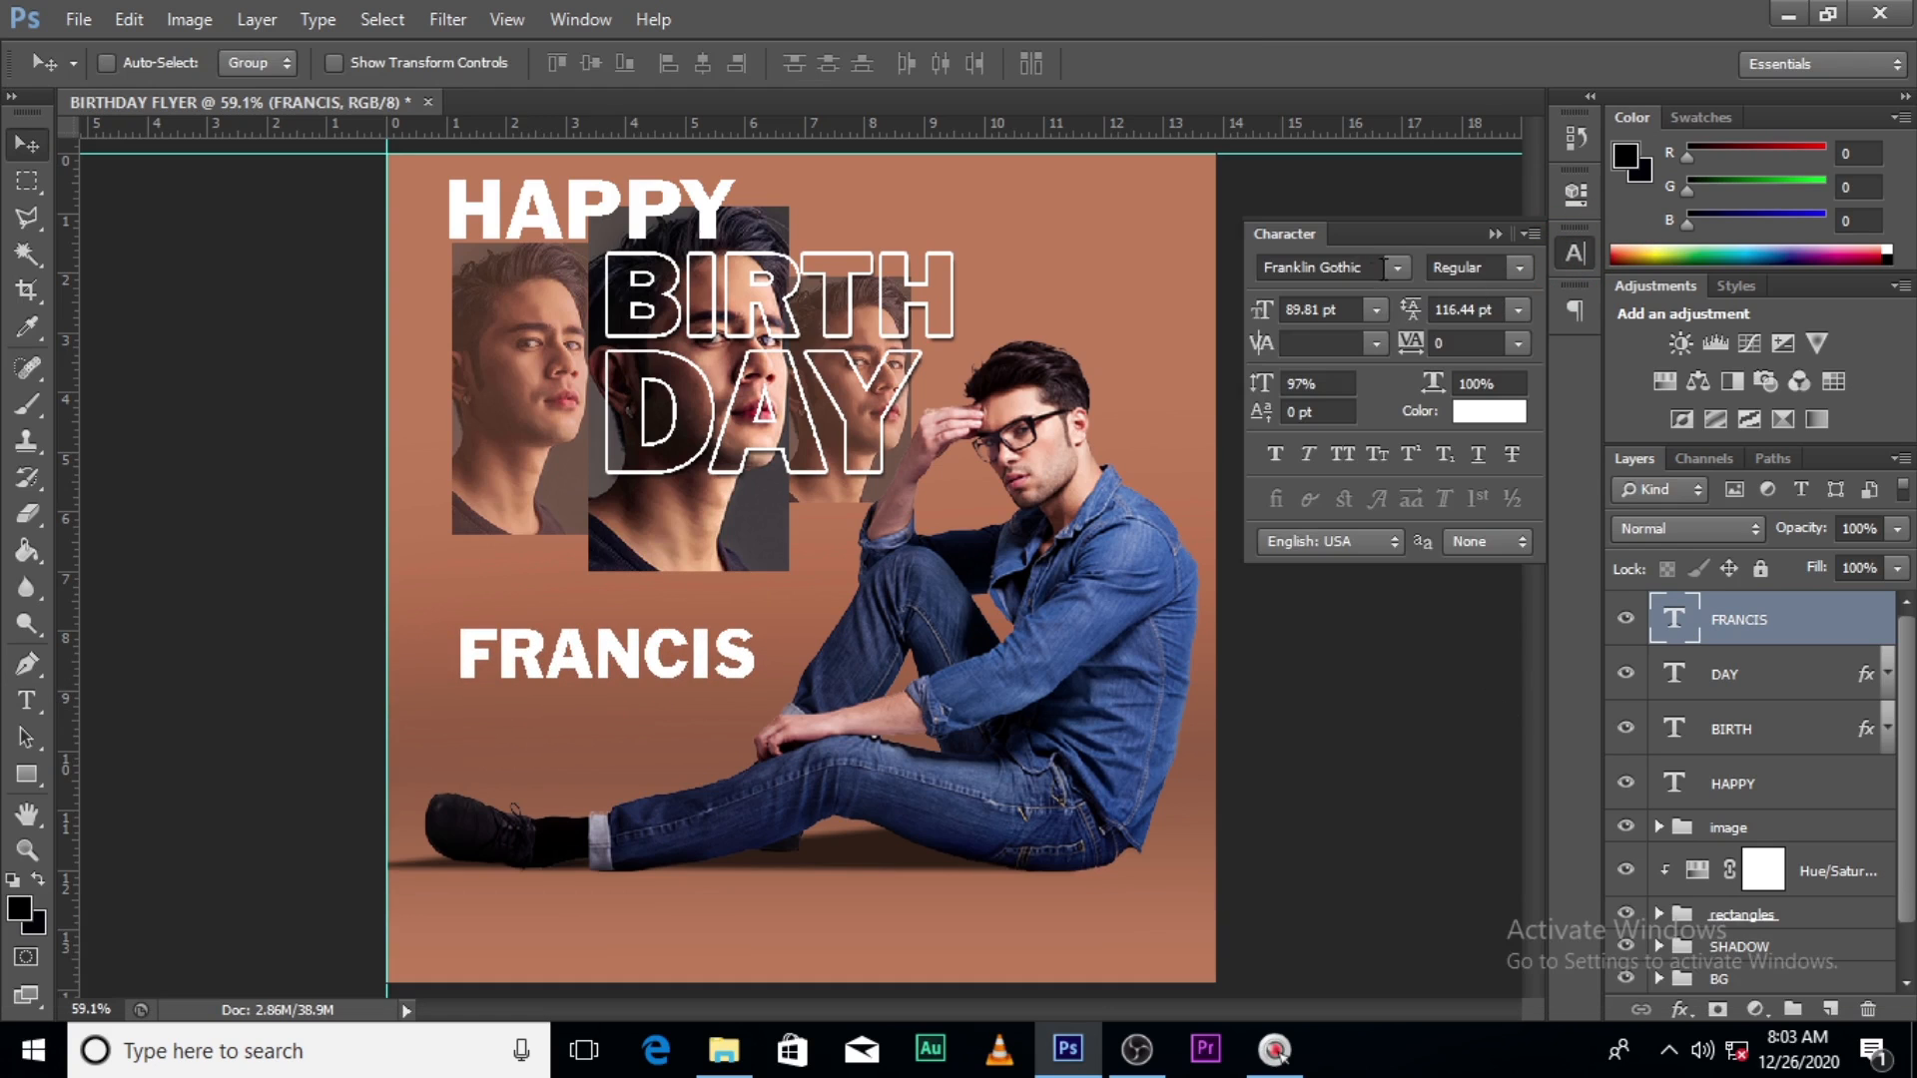
left_click(1398, 267)
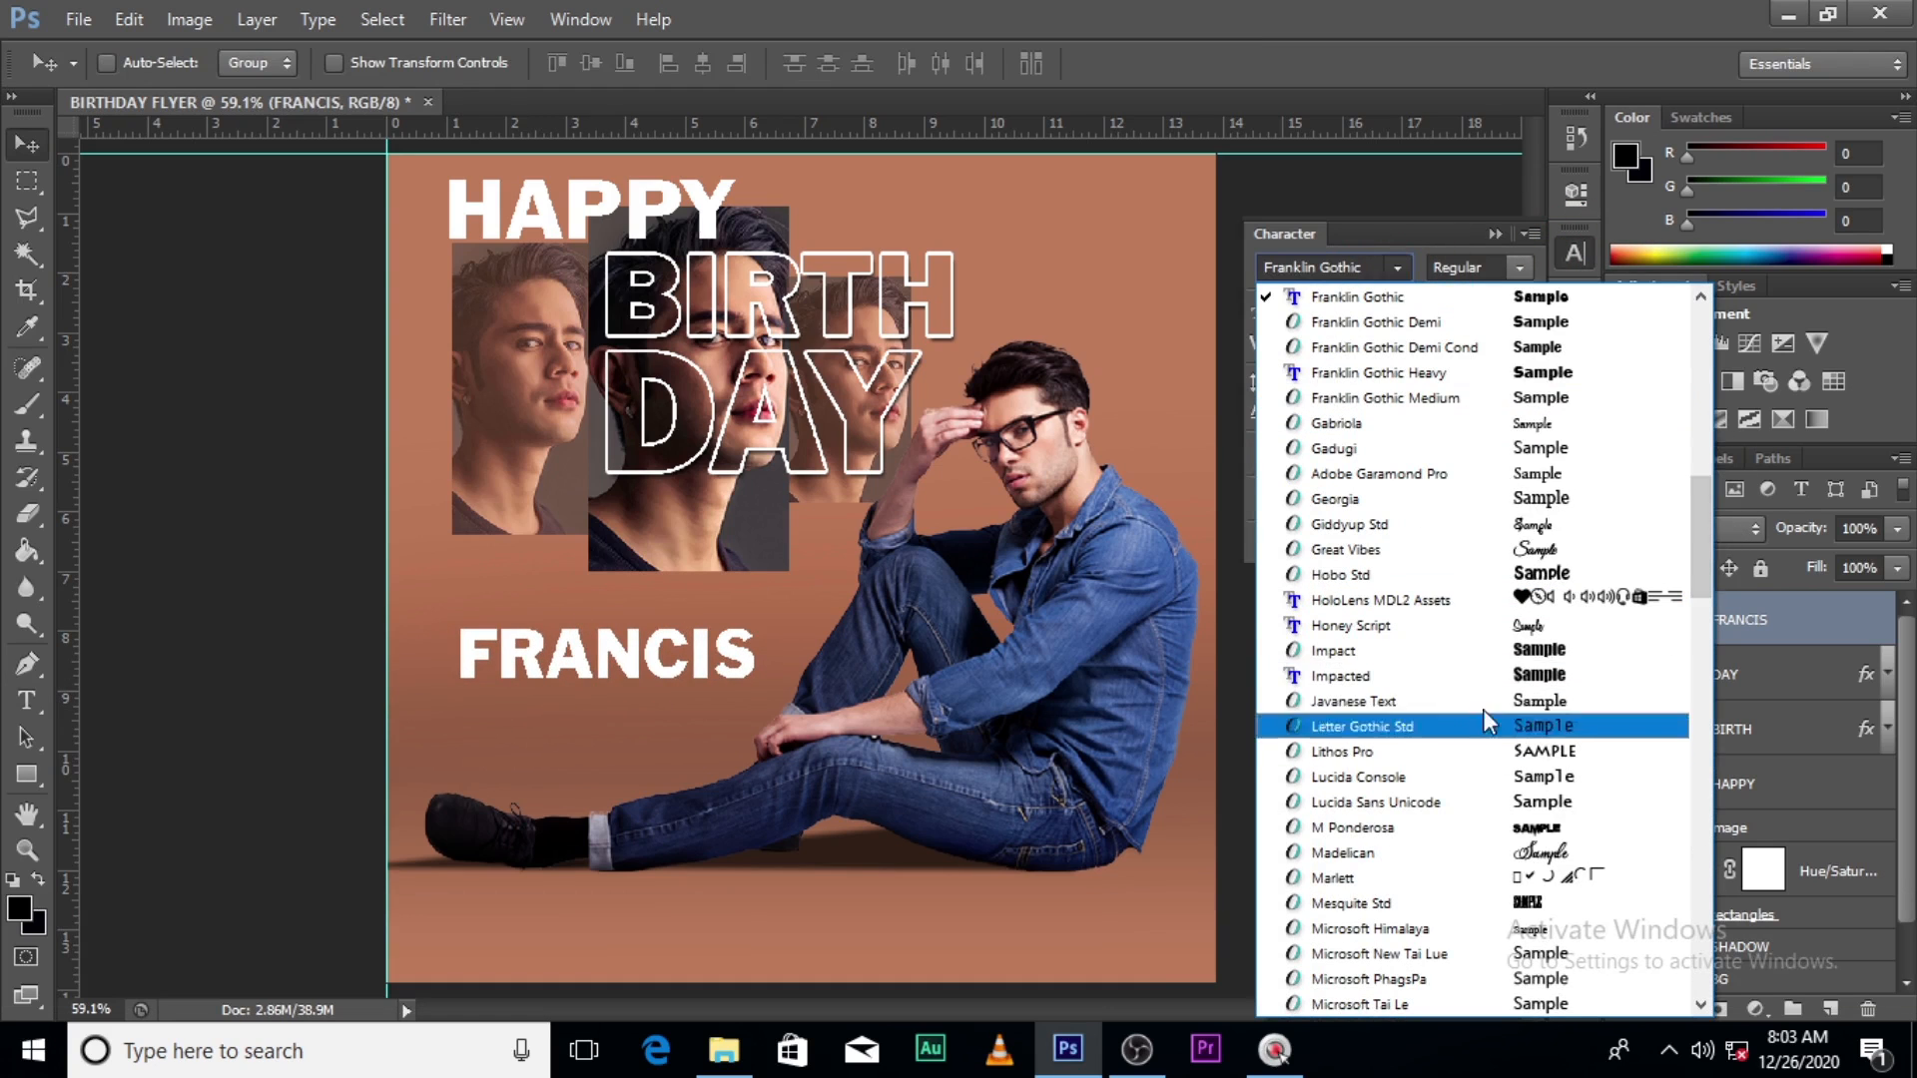
left_click(1428, 650)
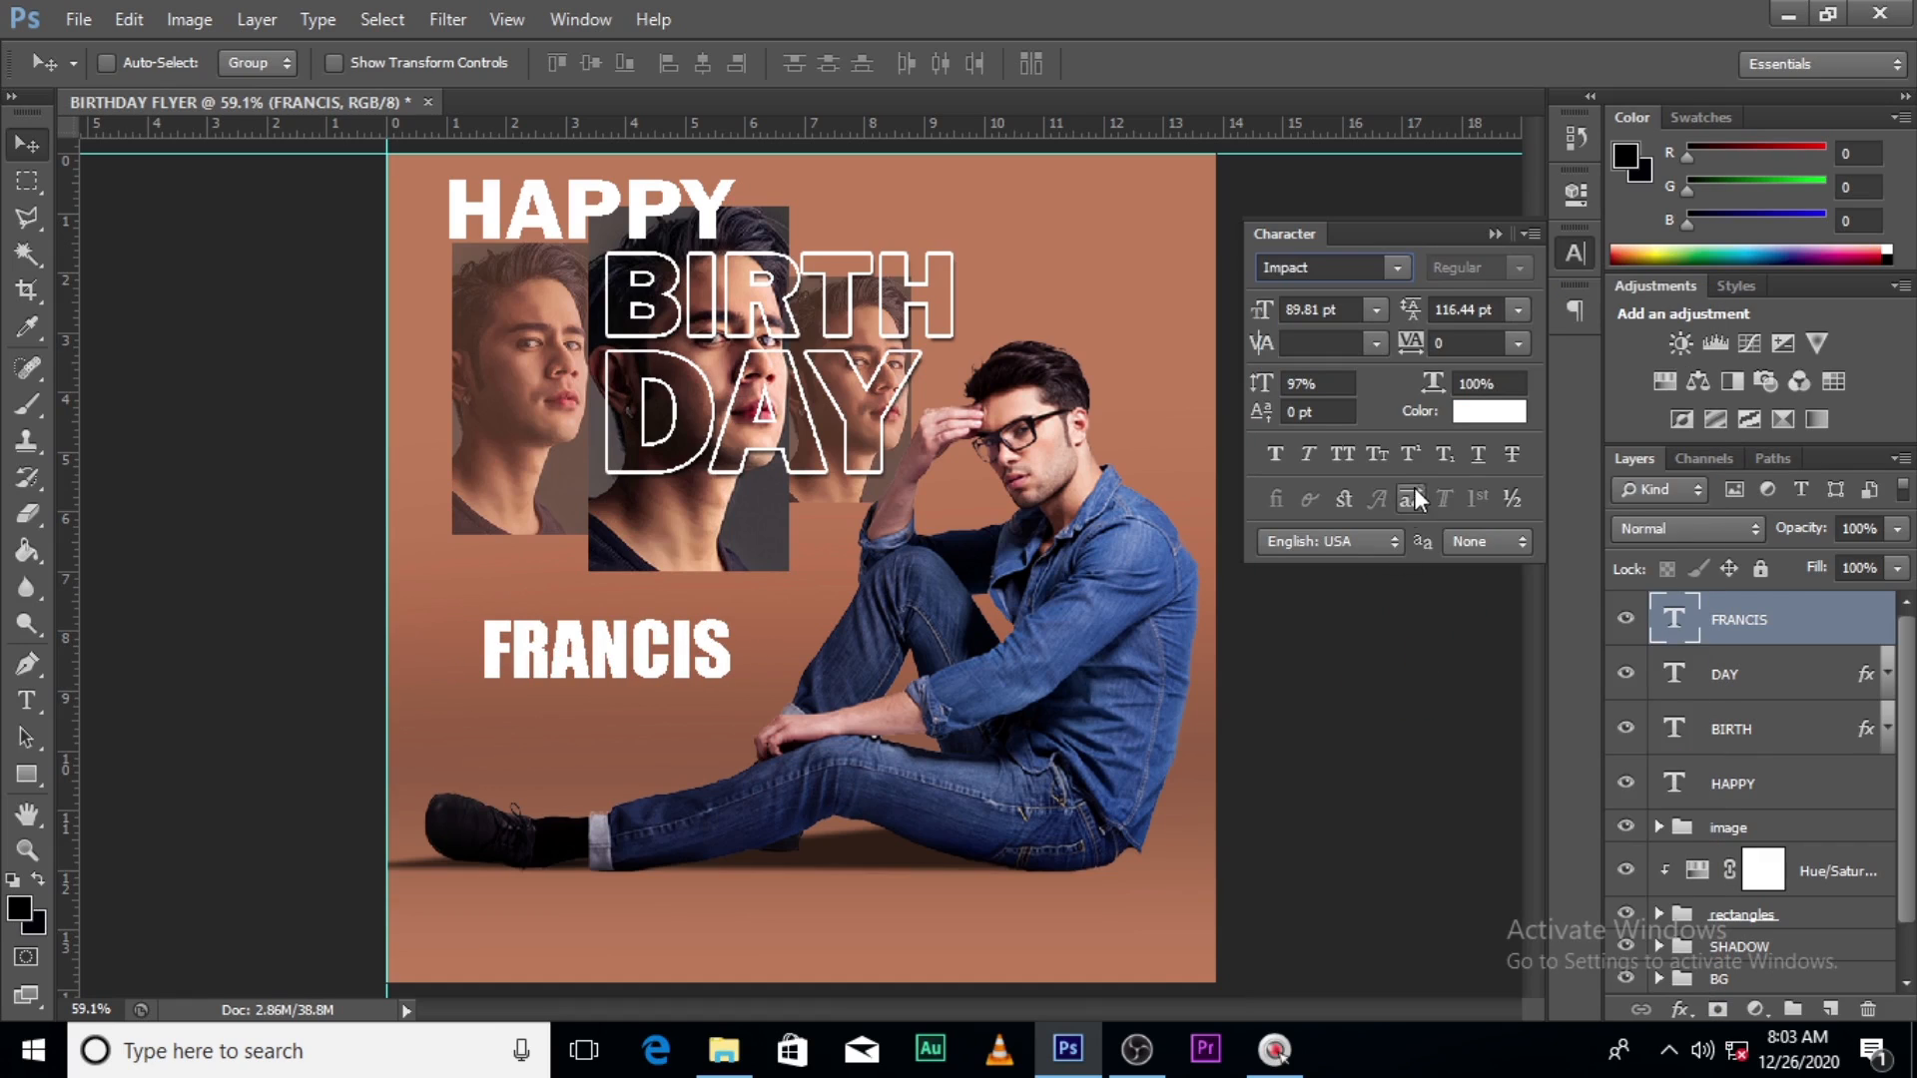
double_click(1677, 621)
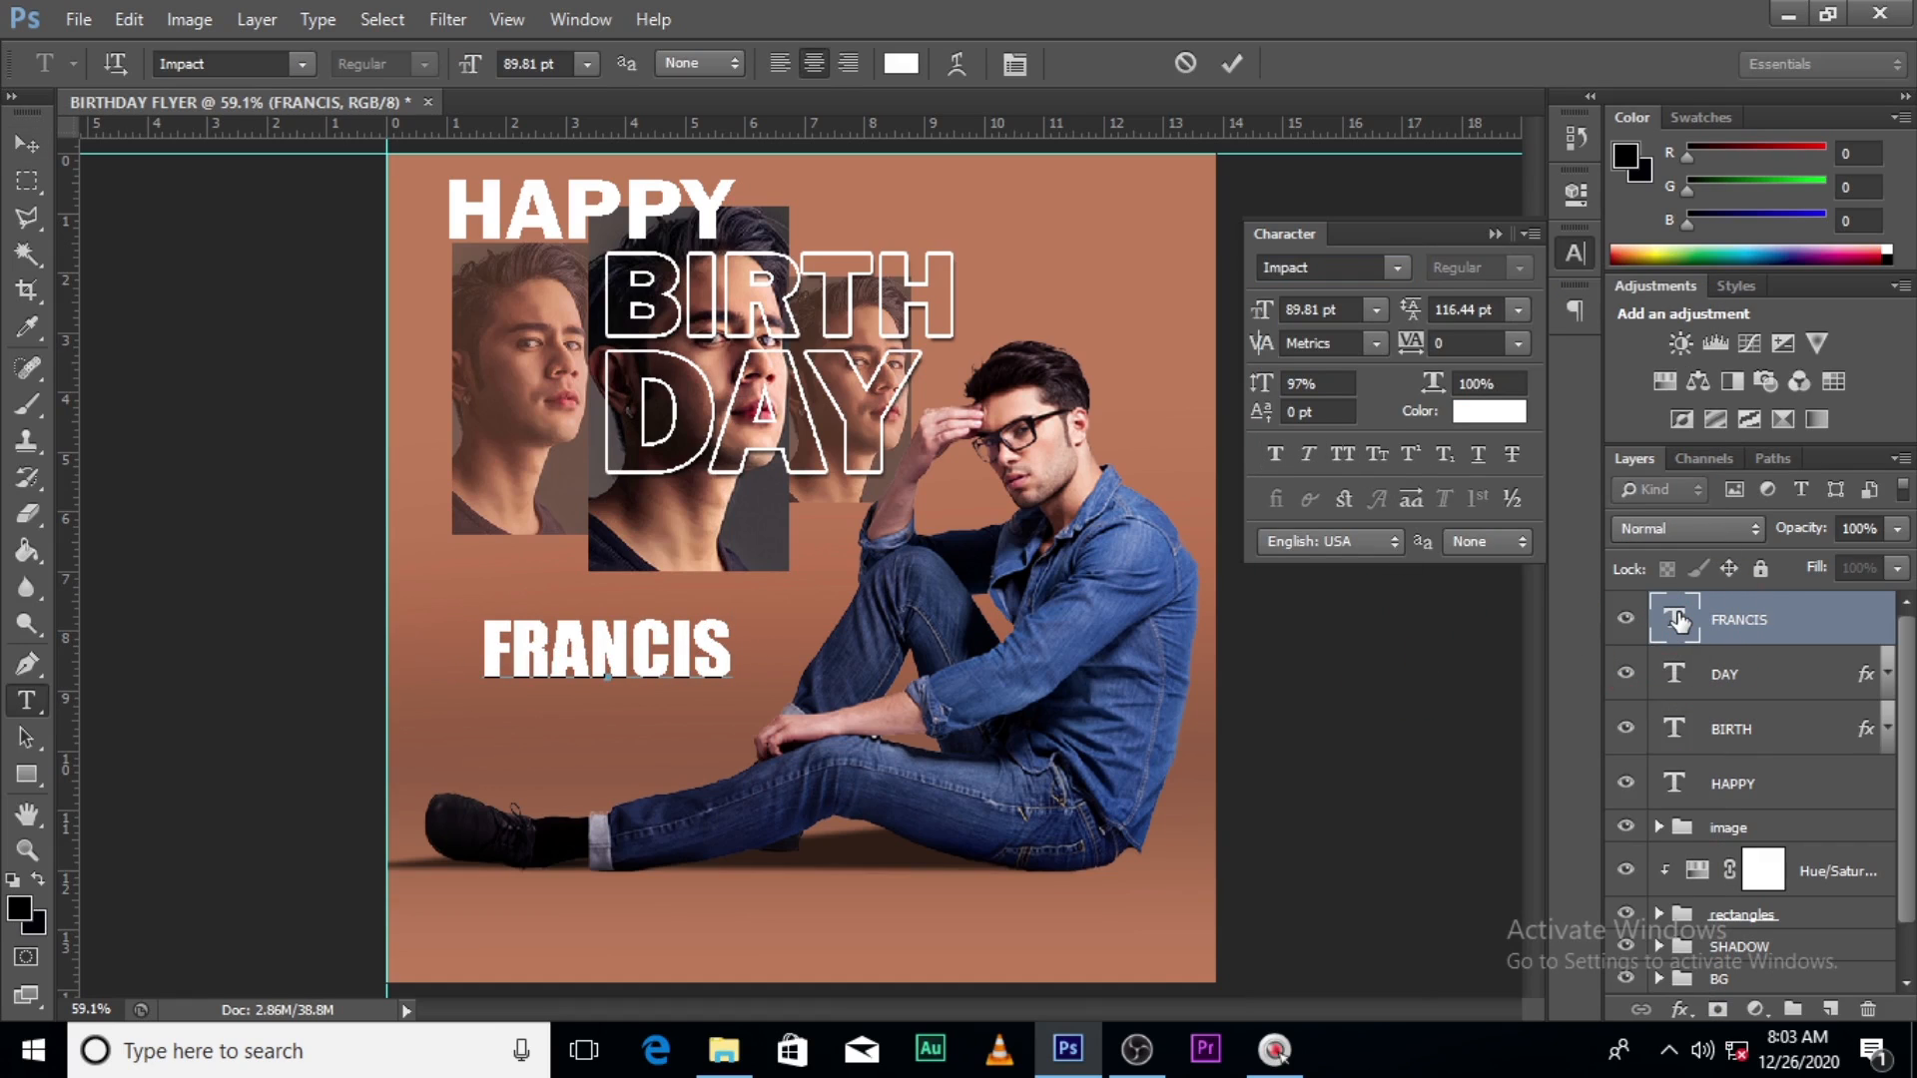
key("Right")
key("Return")
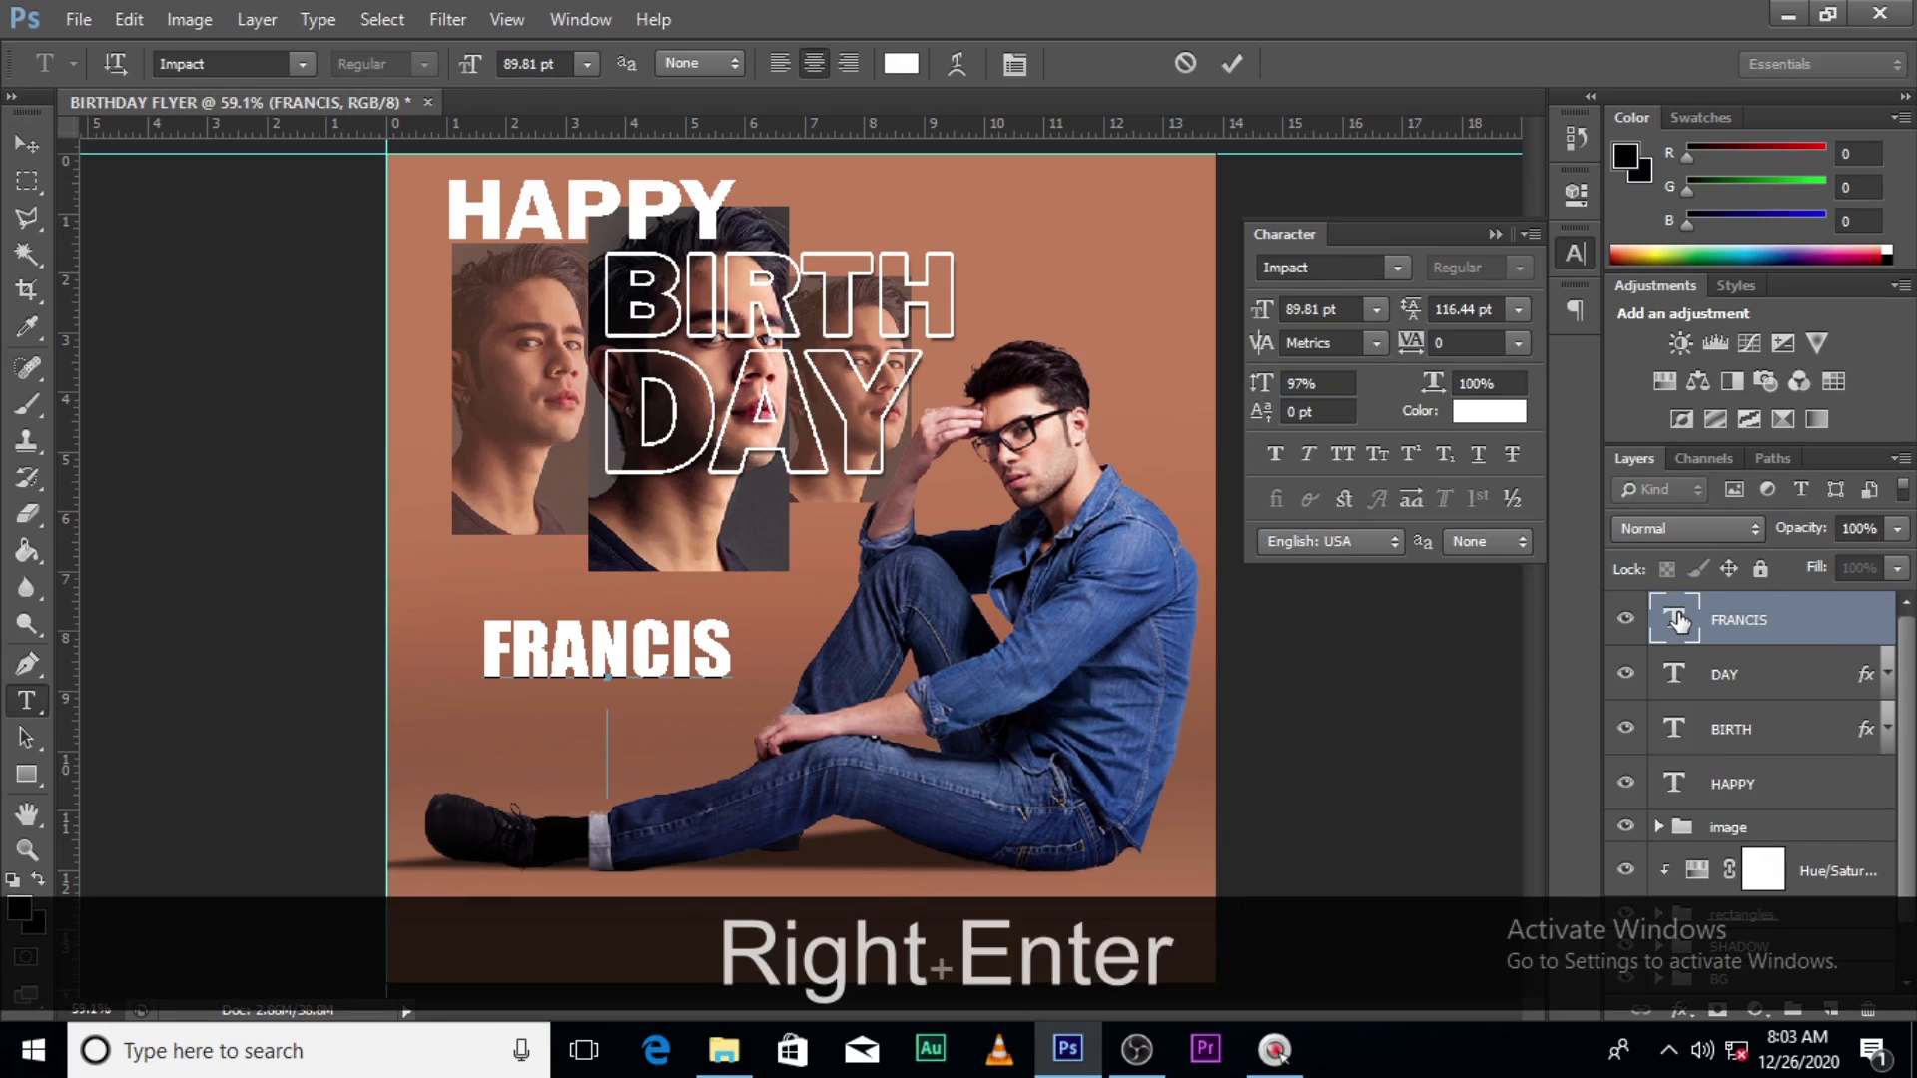
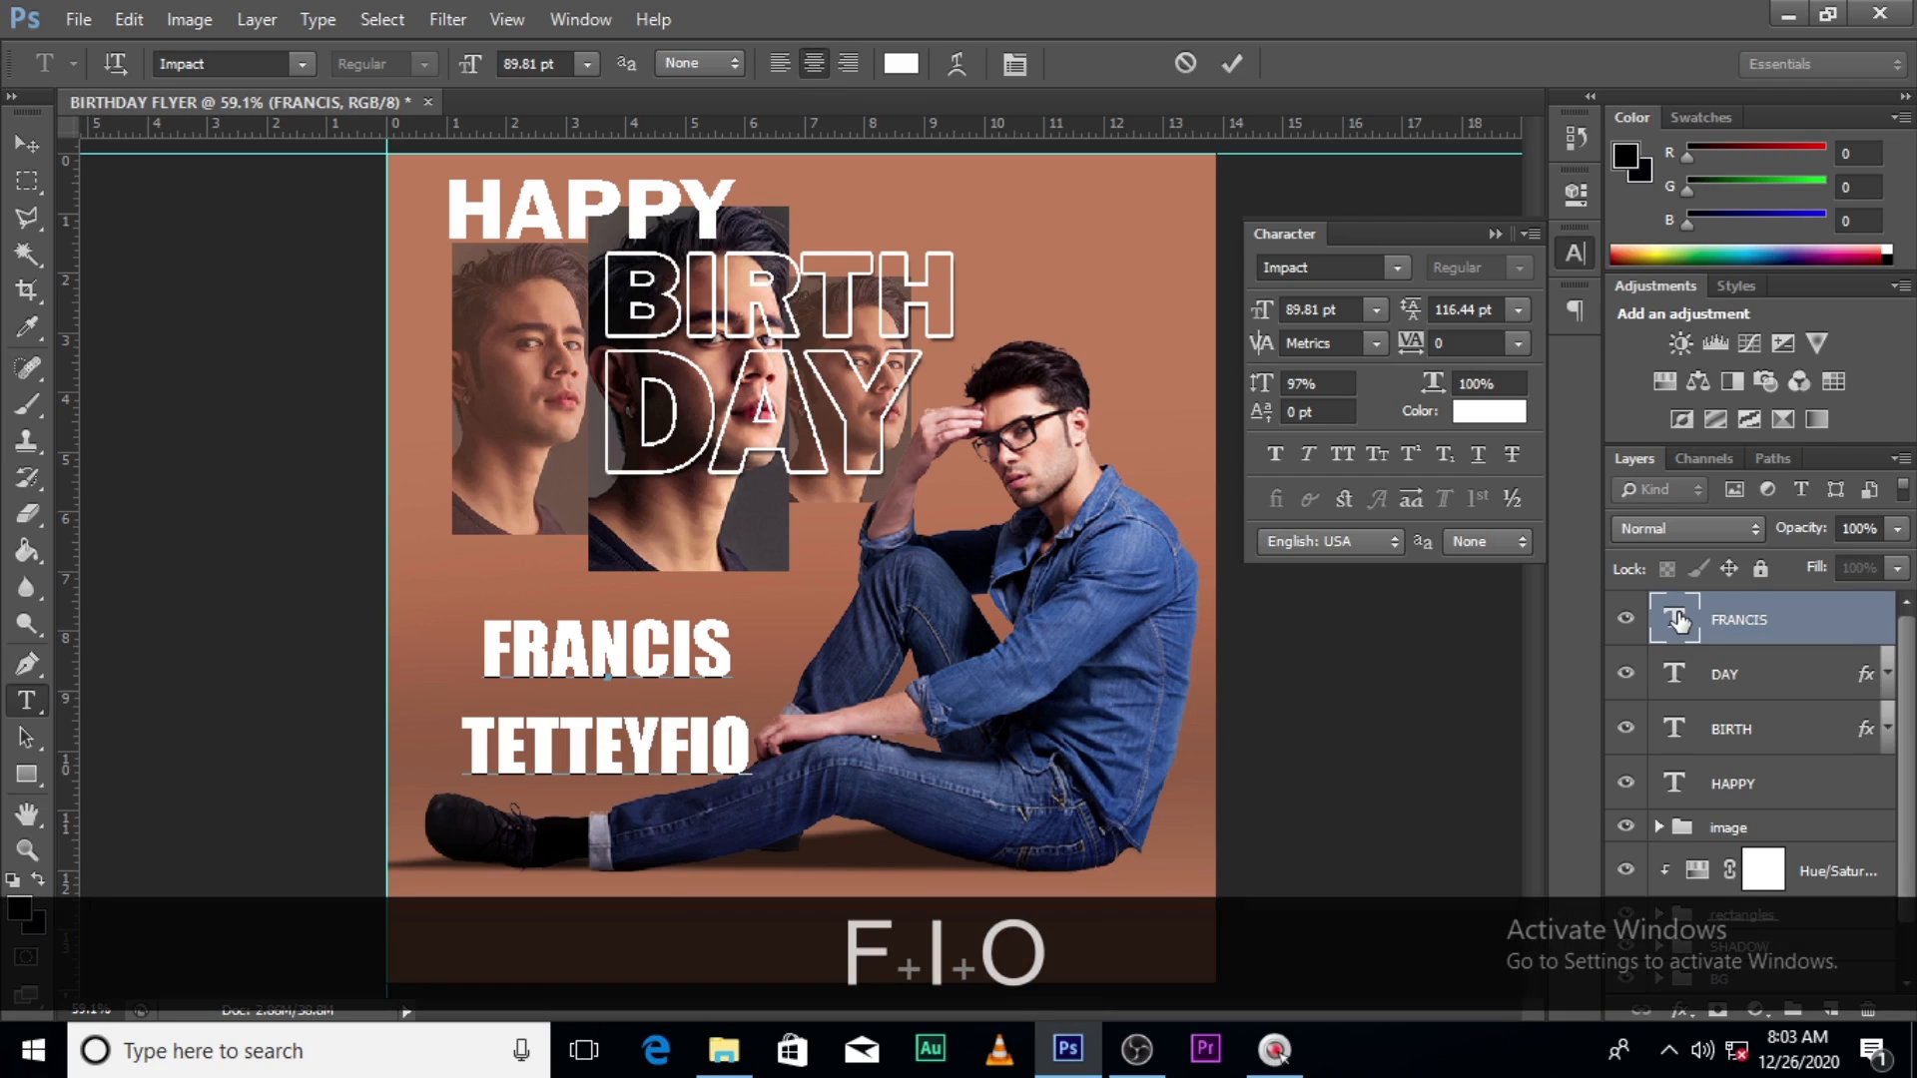
left_click(1668, 629)
- Apply Faux Italic to the name and tighten its leading to 76.44 pt
left_click(1306, 456)
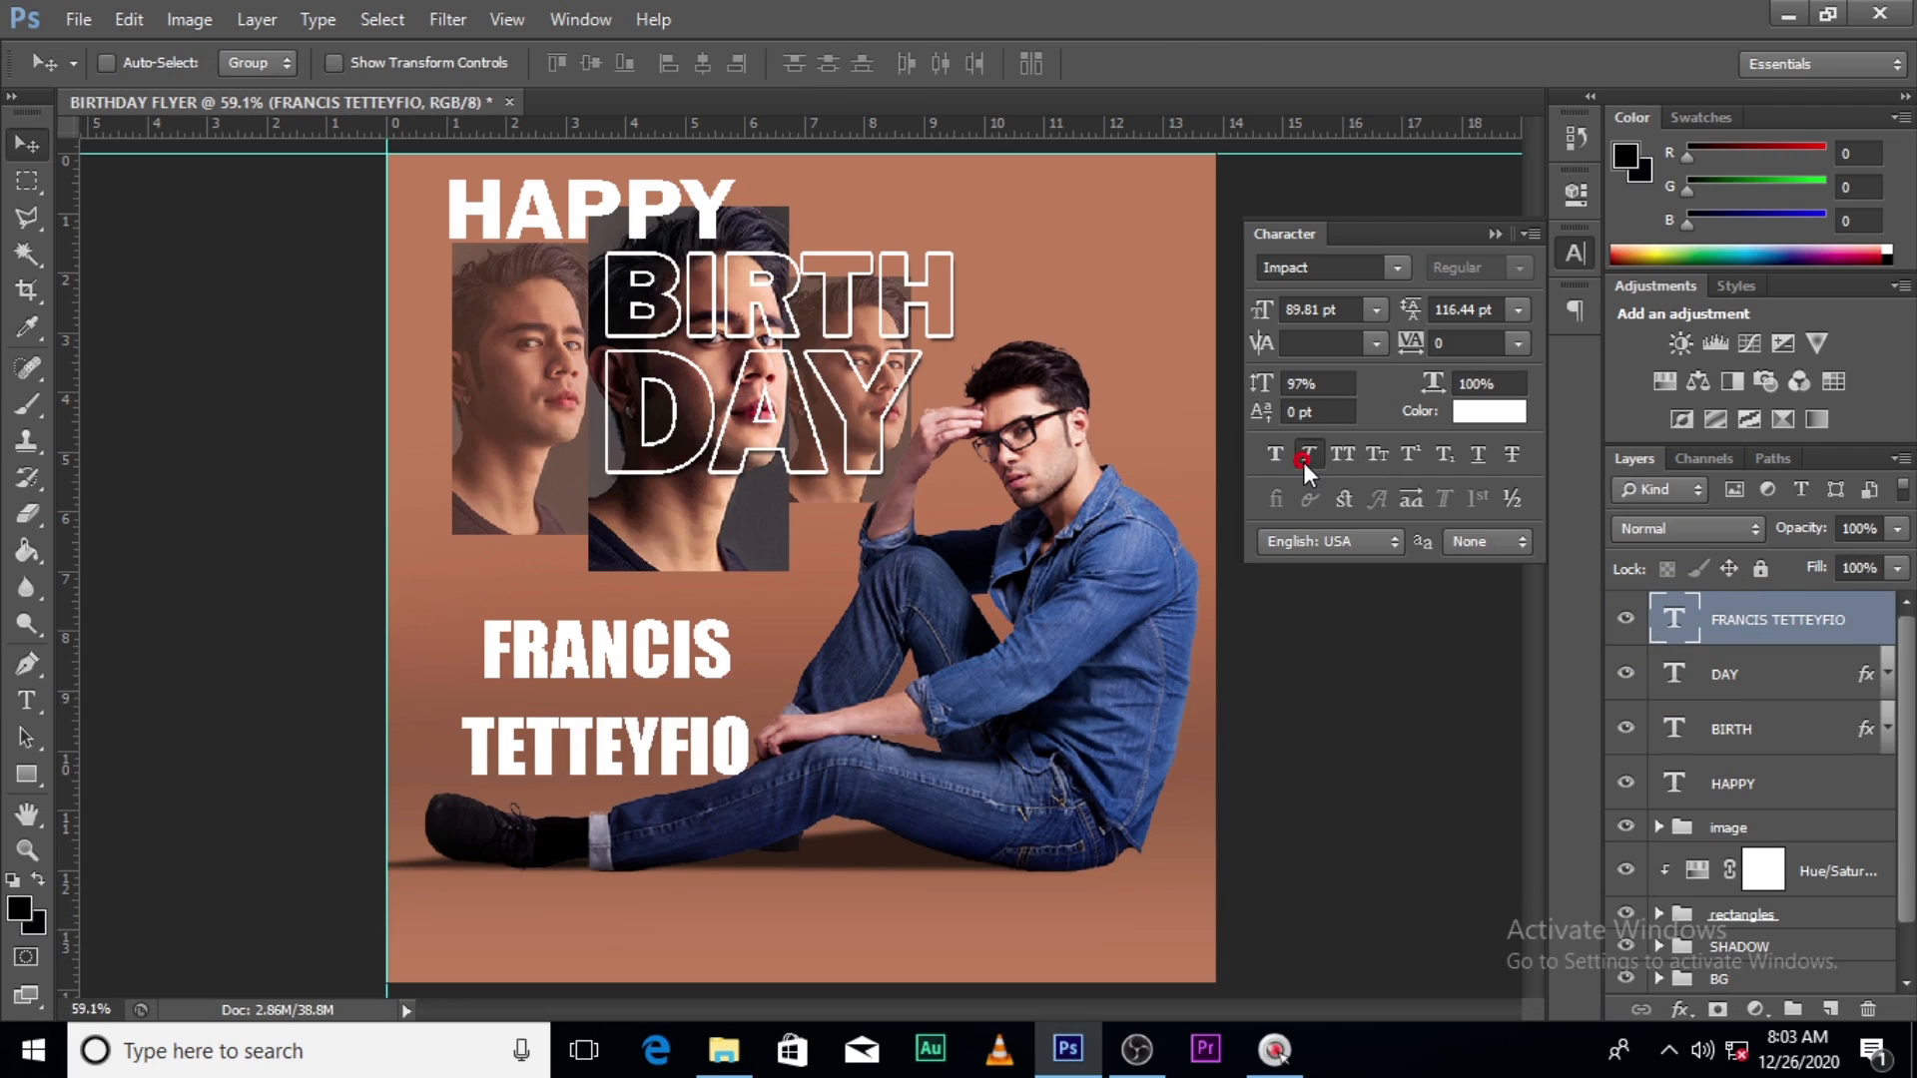
left_click_drag(1410, 319, 1381, 303)
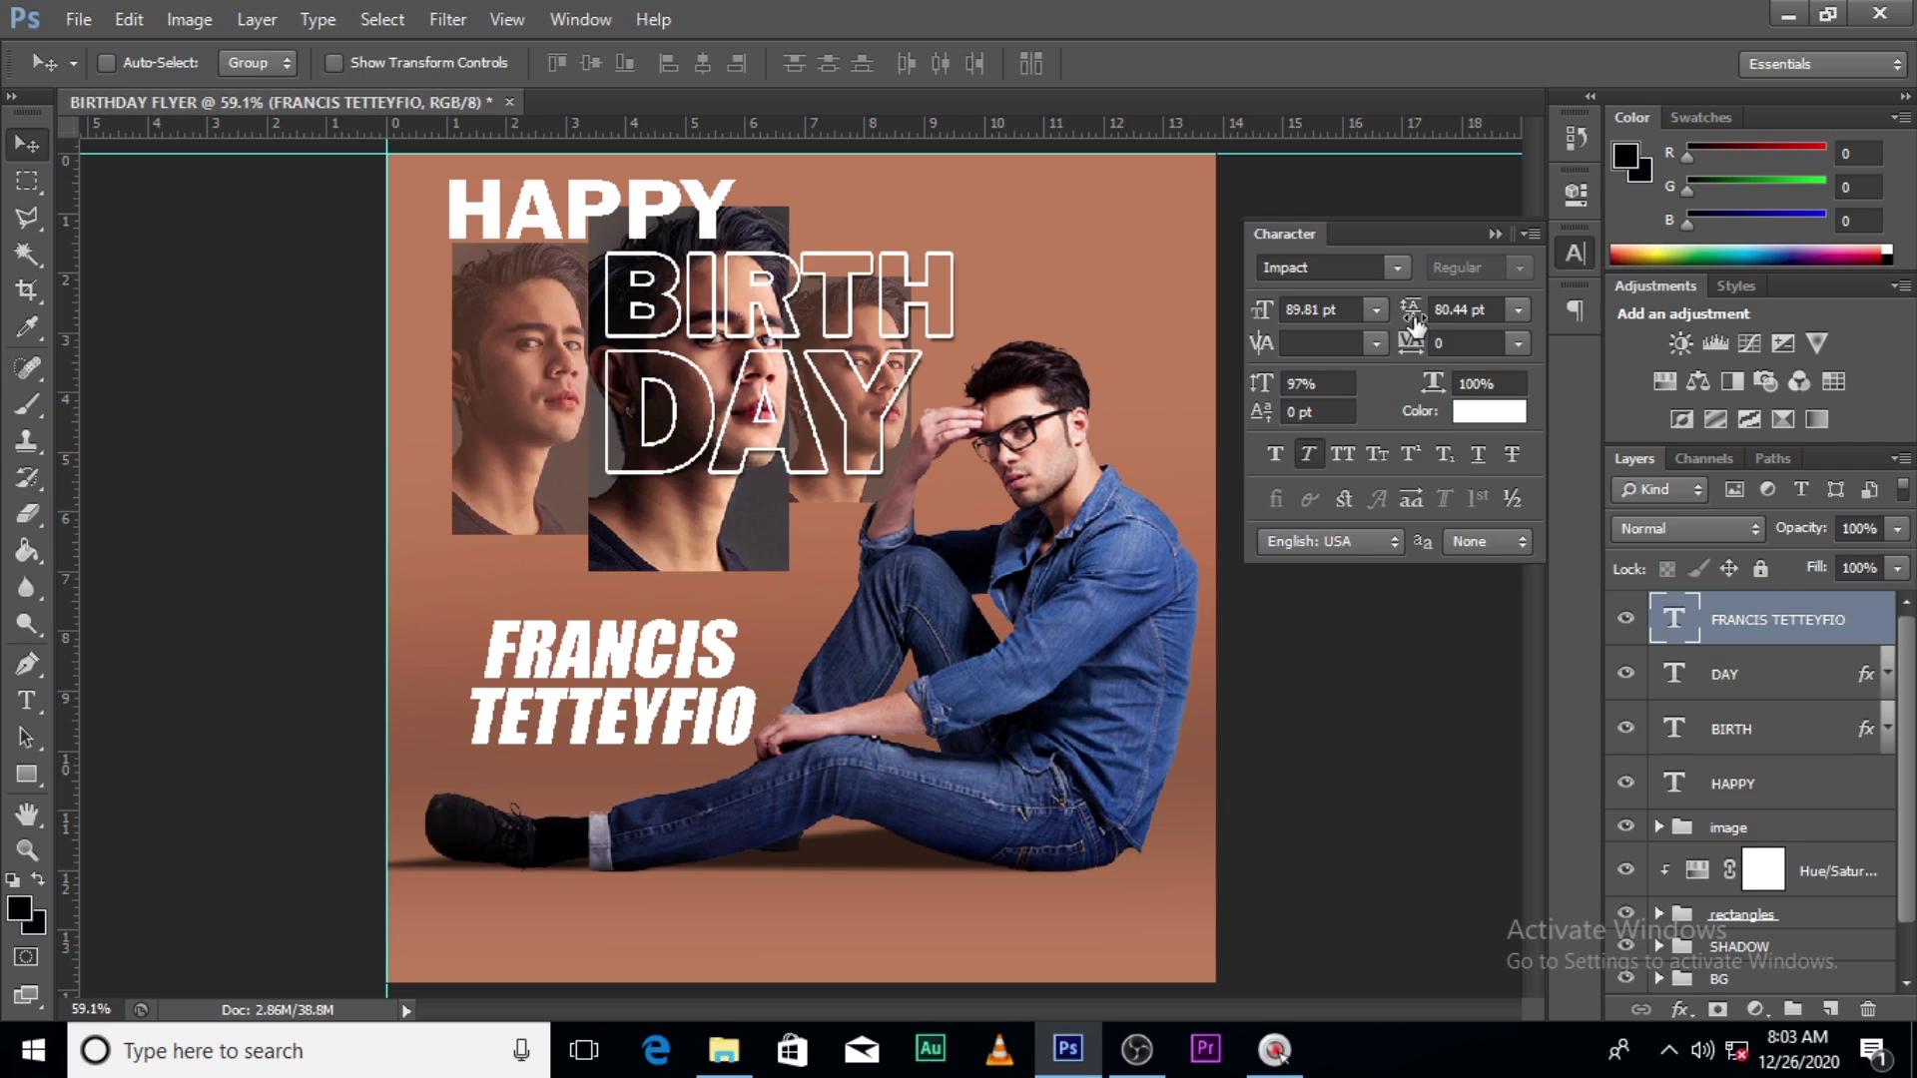
left_click_drag(1414, 322, 1410, 322)
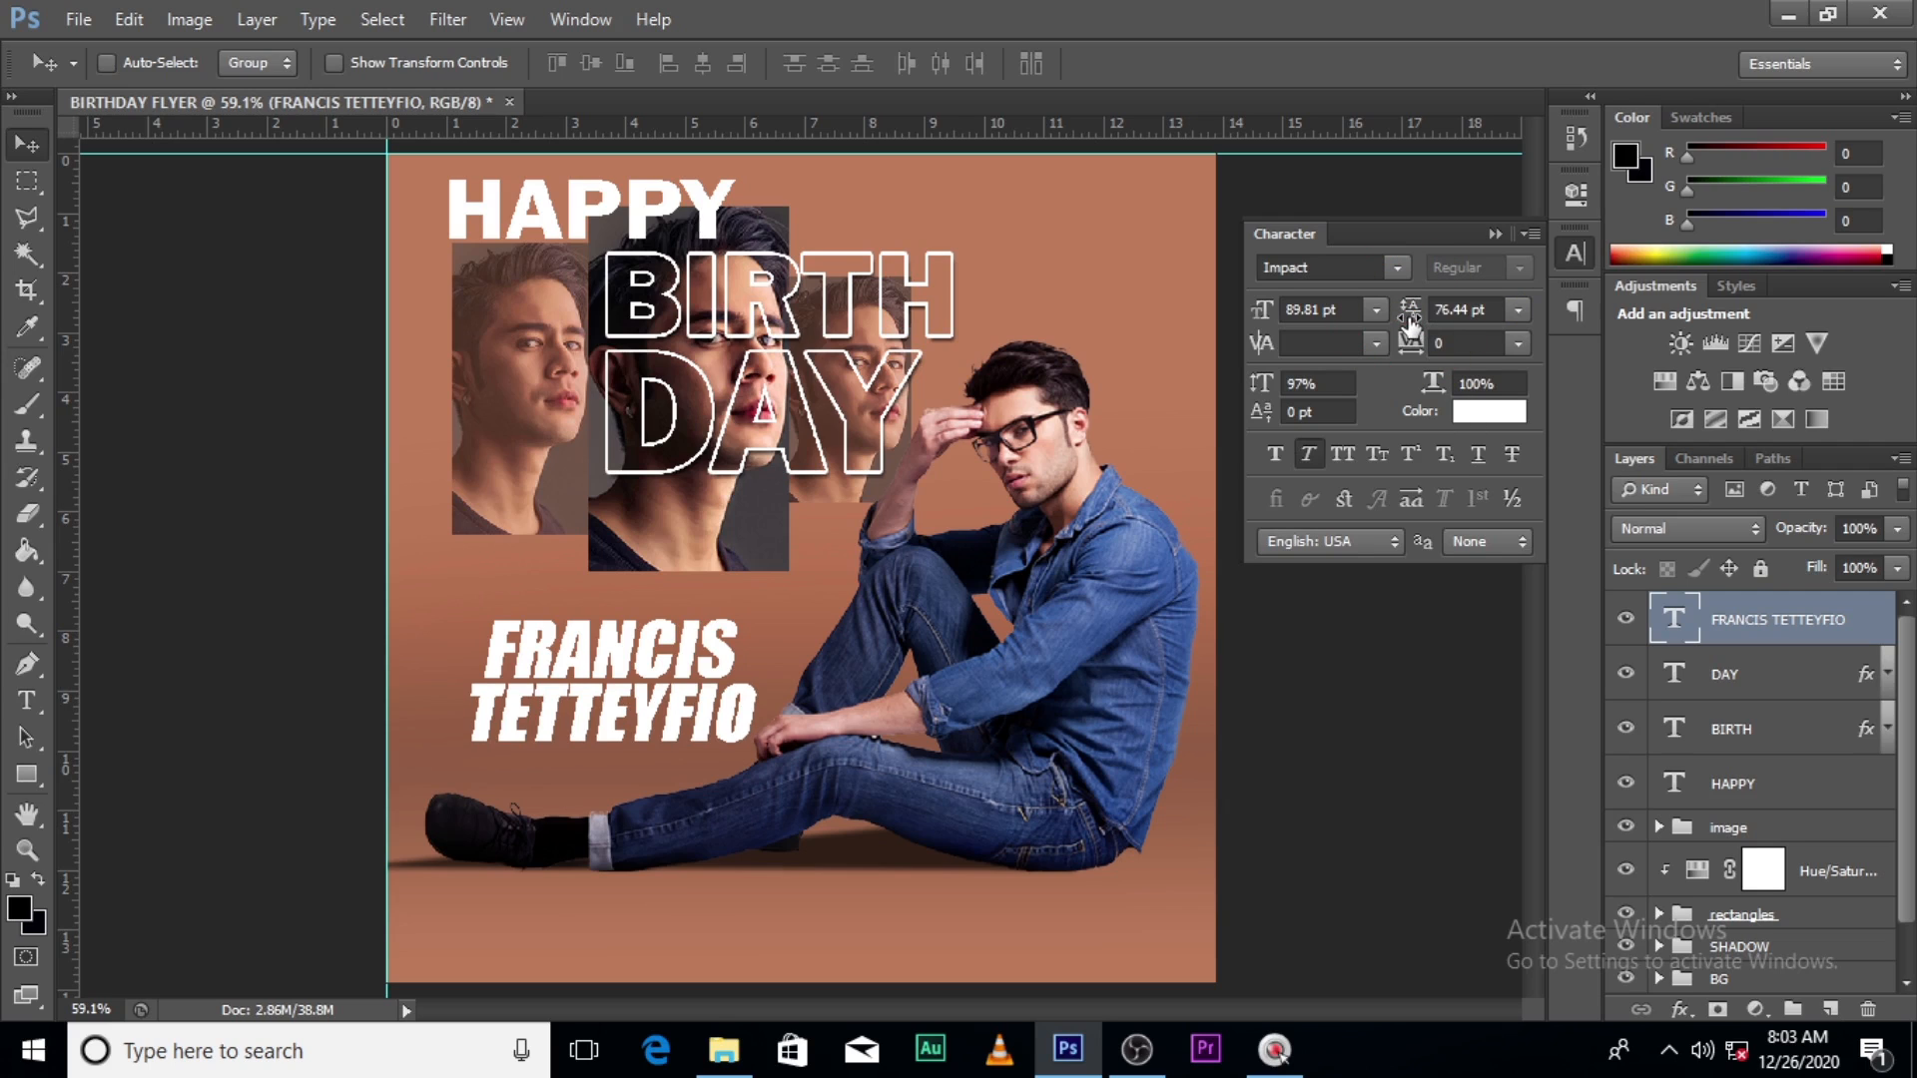
- Recolour the two-line name to near-black #151515 and nudge it slightly up
left_click(1488, 417)
left_click_drag(1233, 491, 1216, 516)
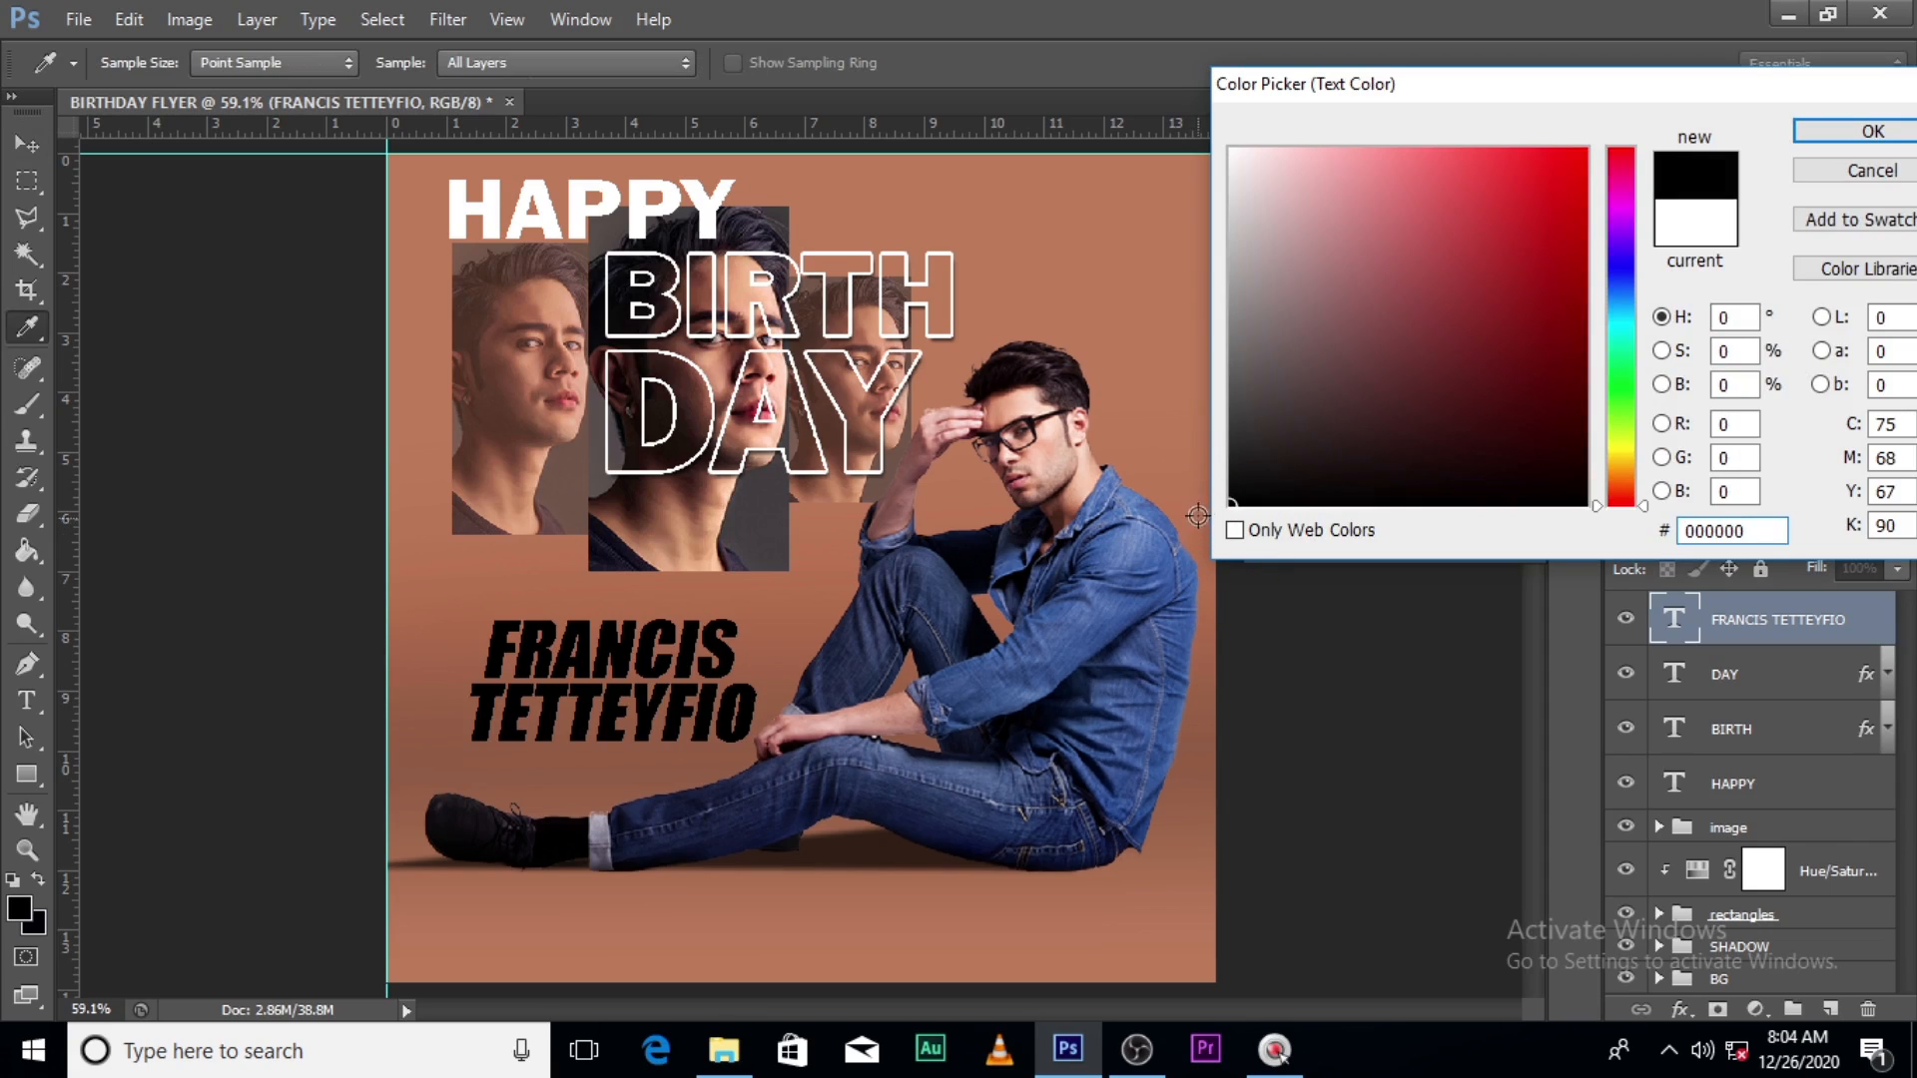
left_click(1236, 477)
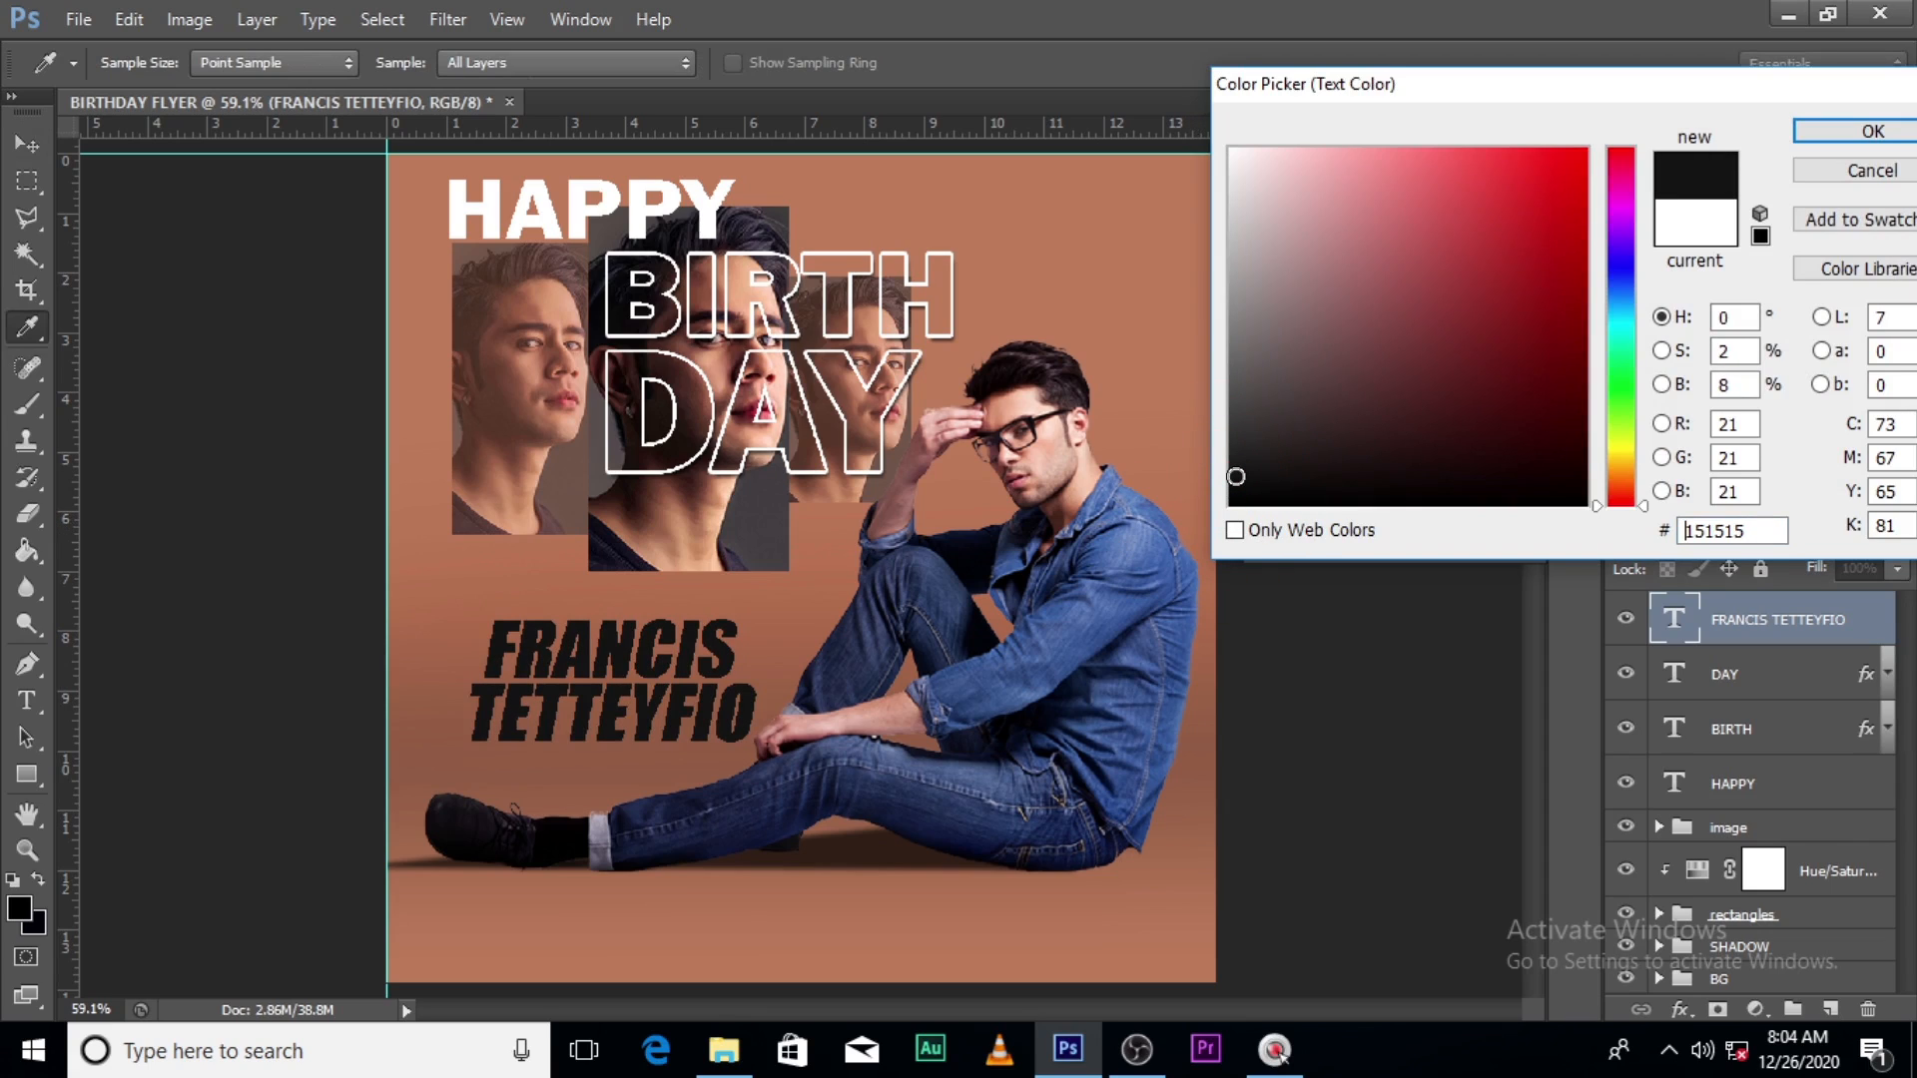
left_click(1845, 132)
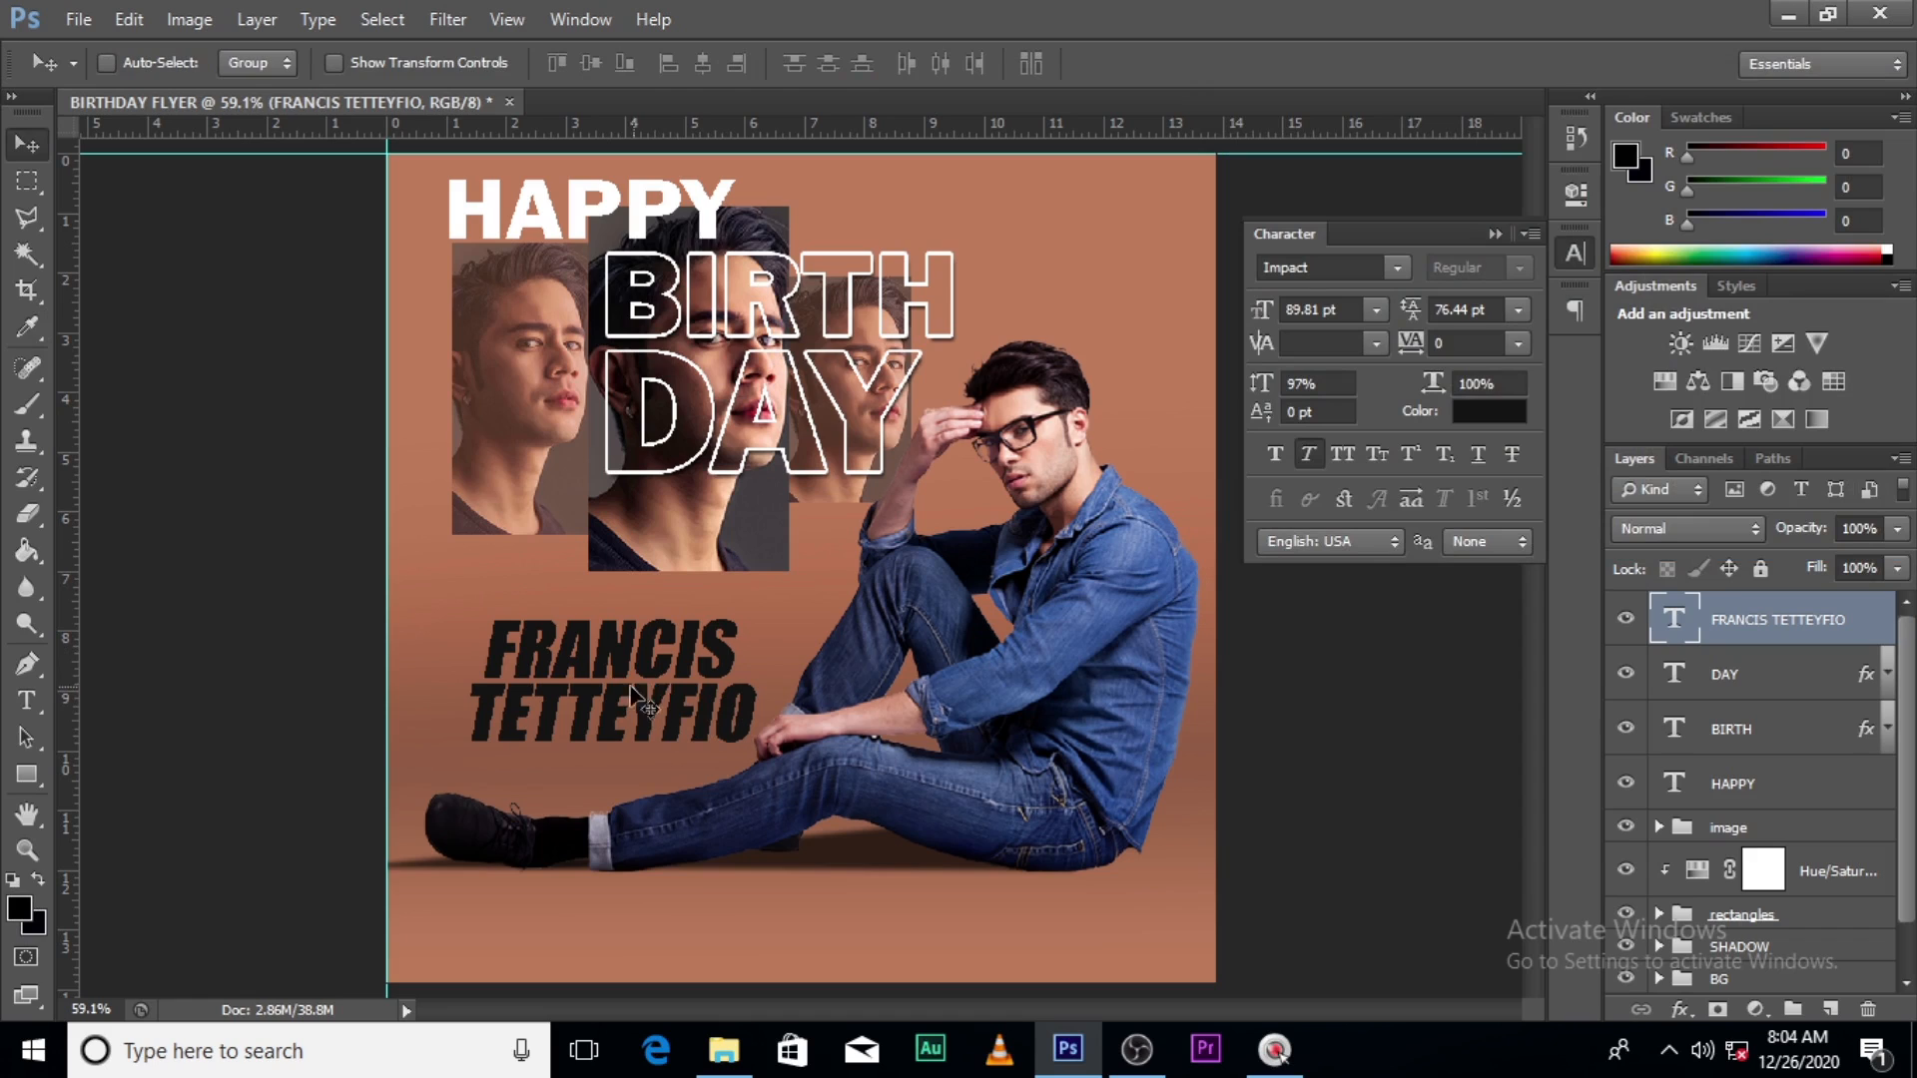
key("Up")
key("Up")
key("Up")
key("Up")
key("Up")
key("Up")
key("Up")
key("Up")
key("Up")
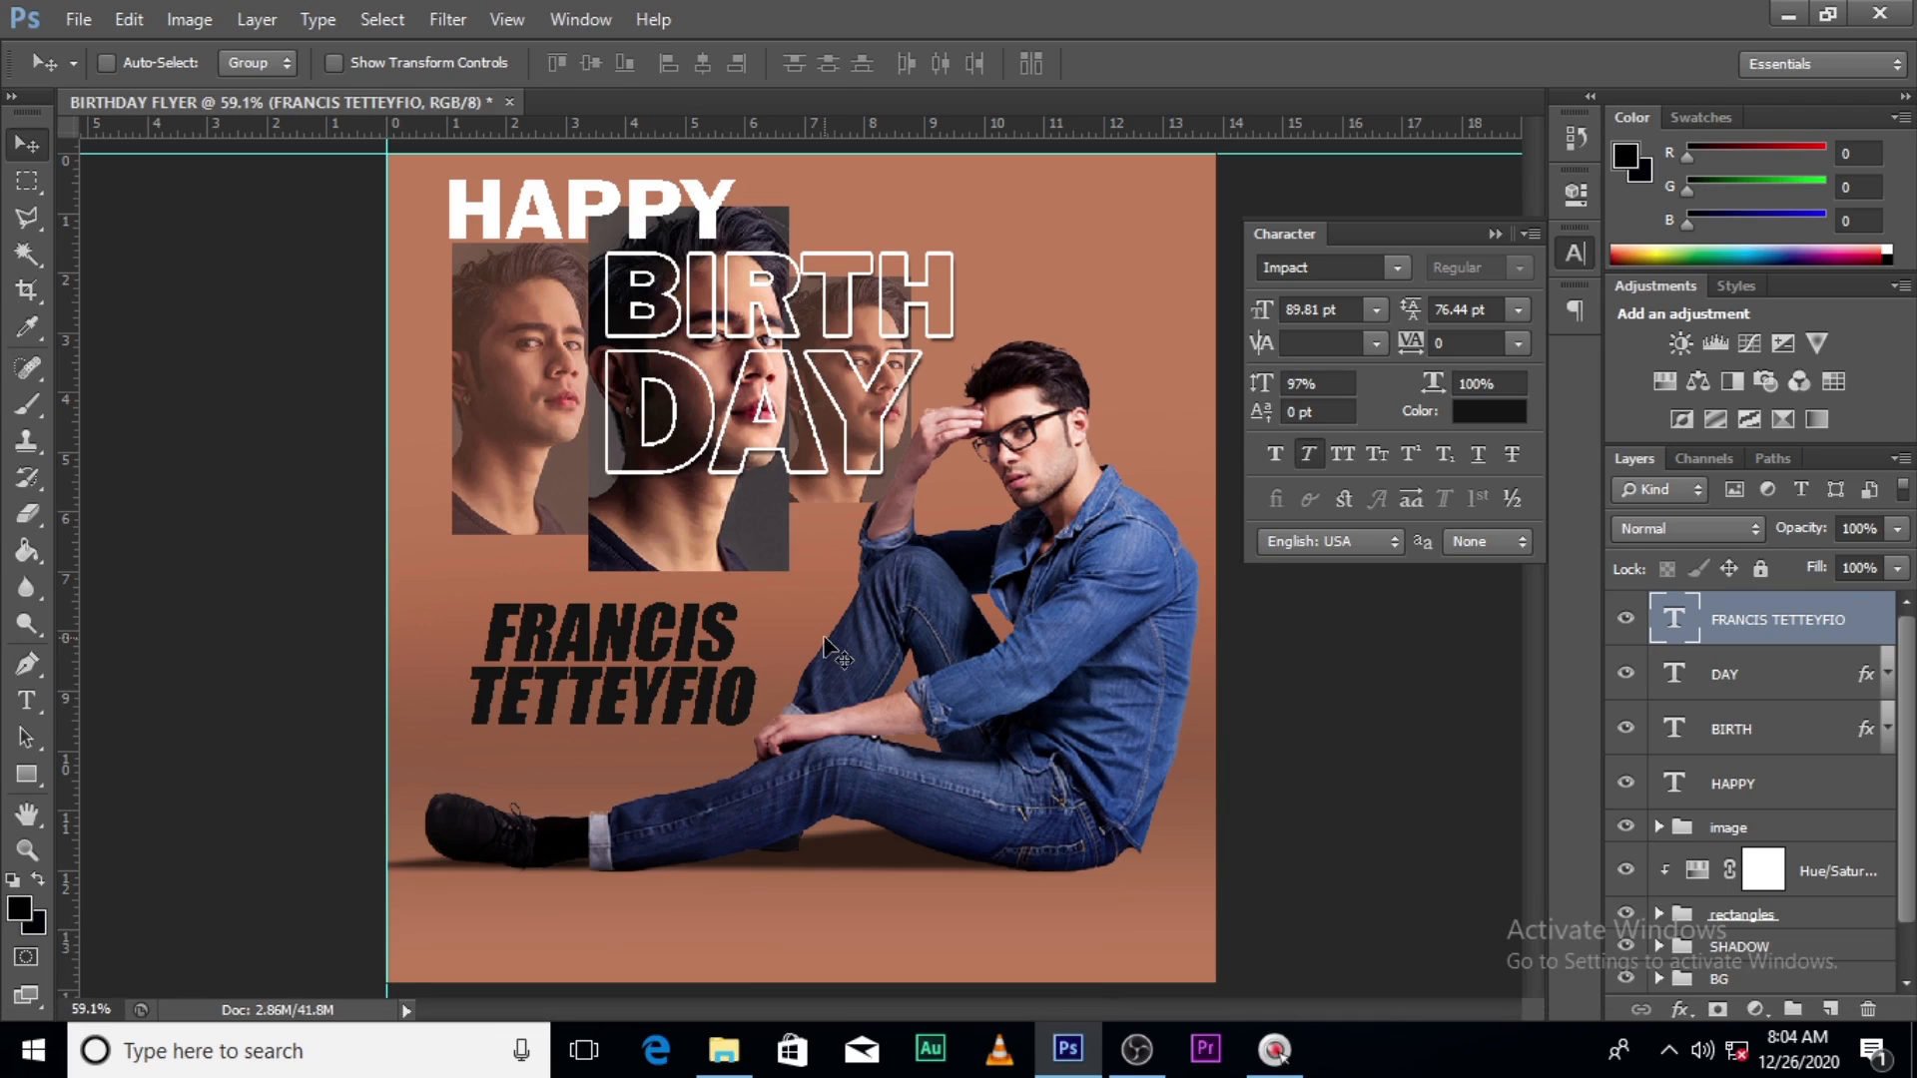
key("t")
left_click(507, 792)
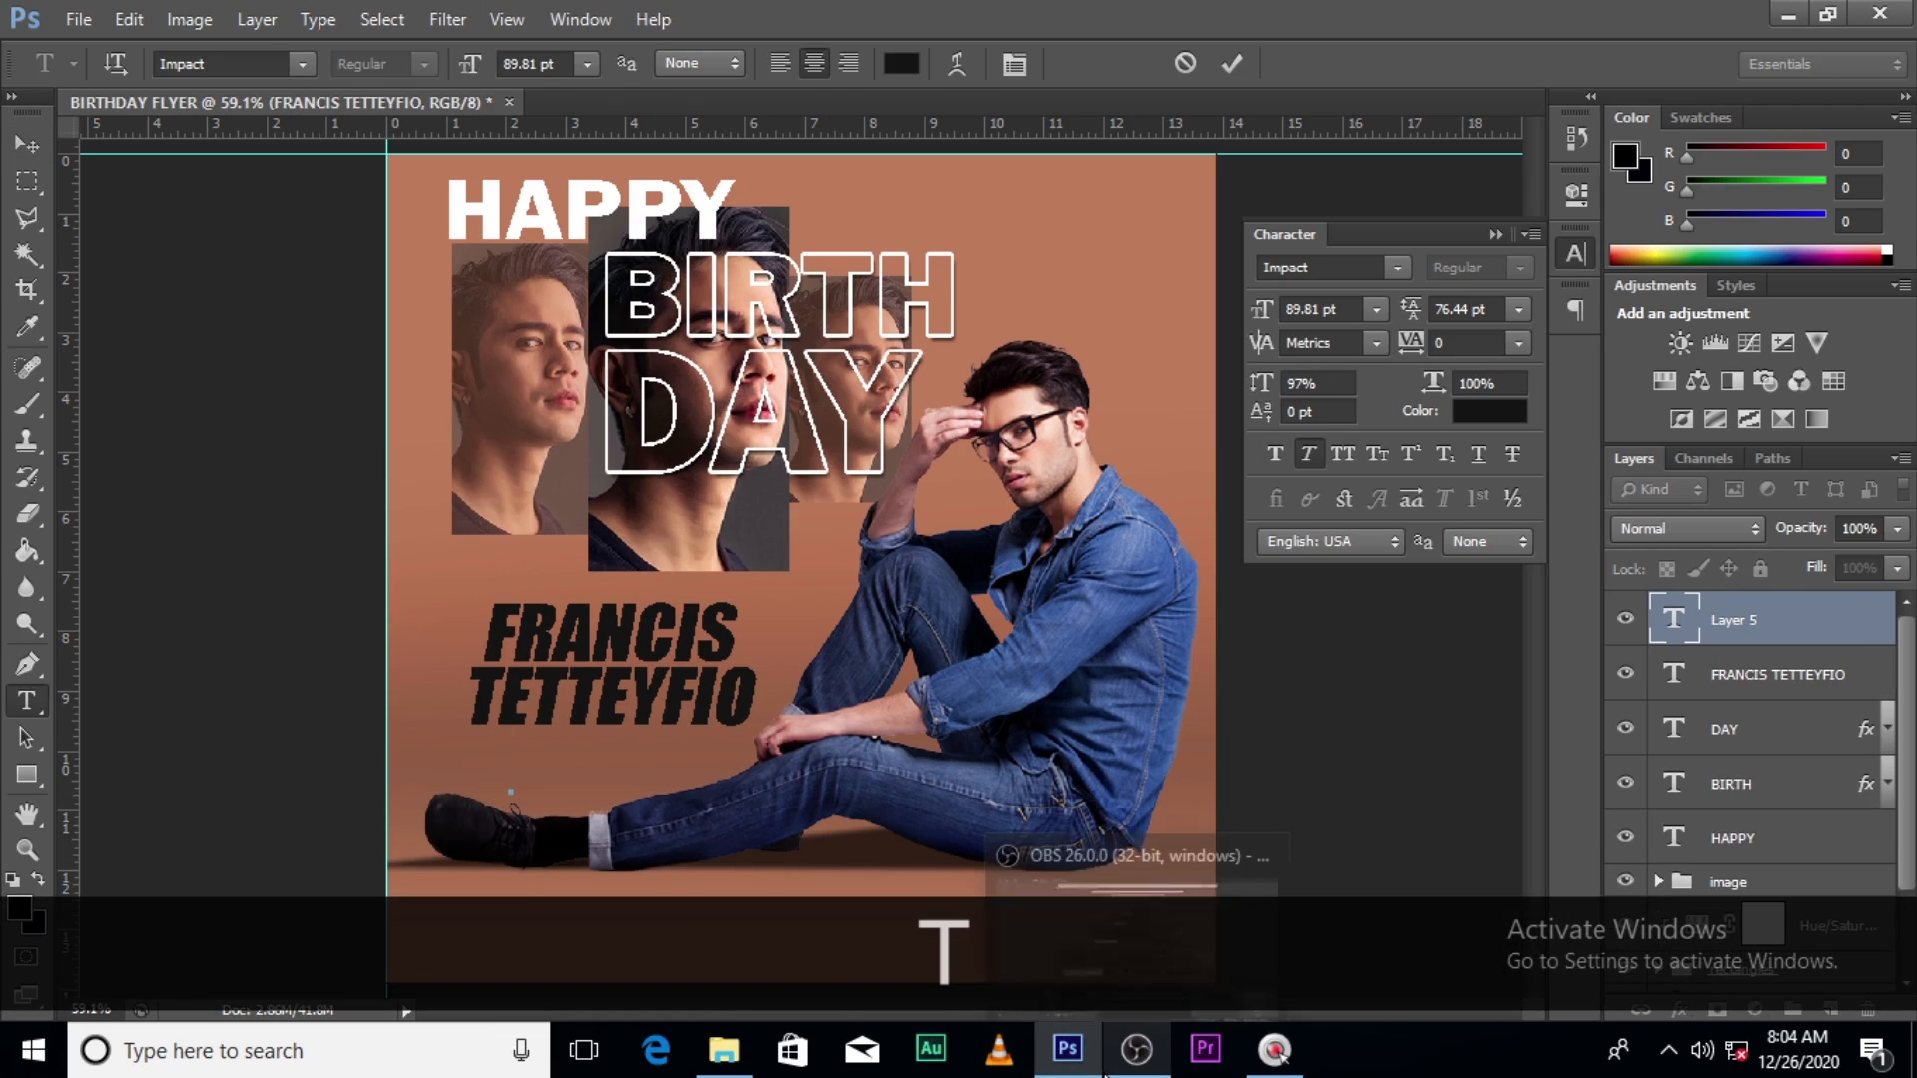
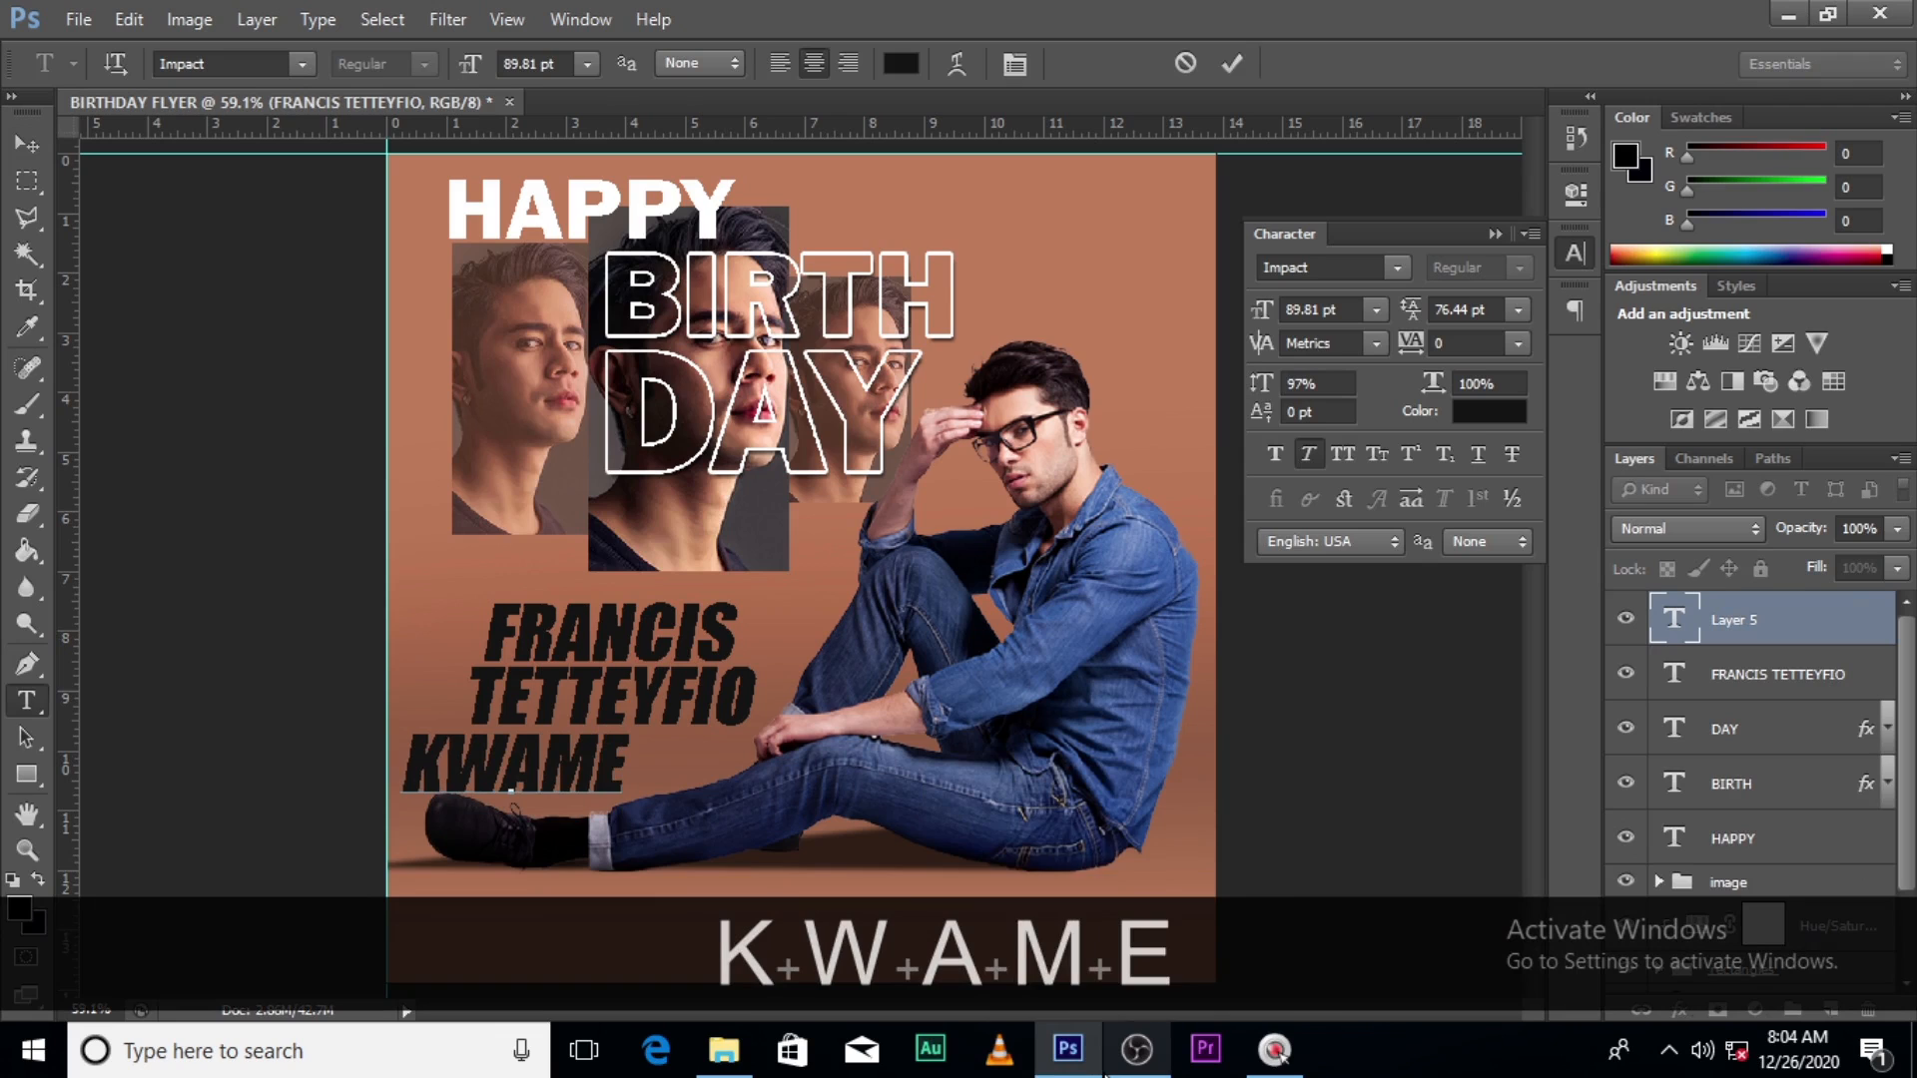
left_click(1703, 629)
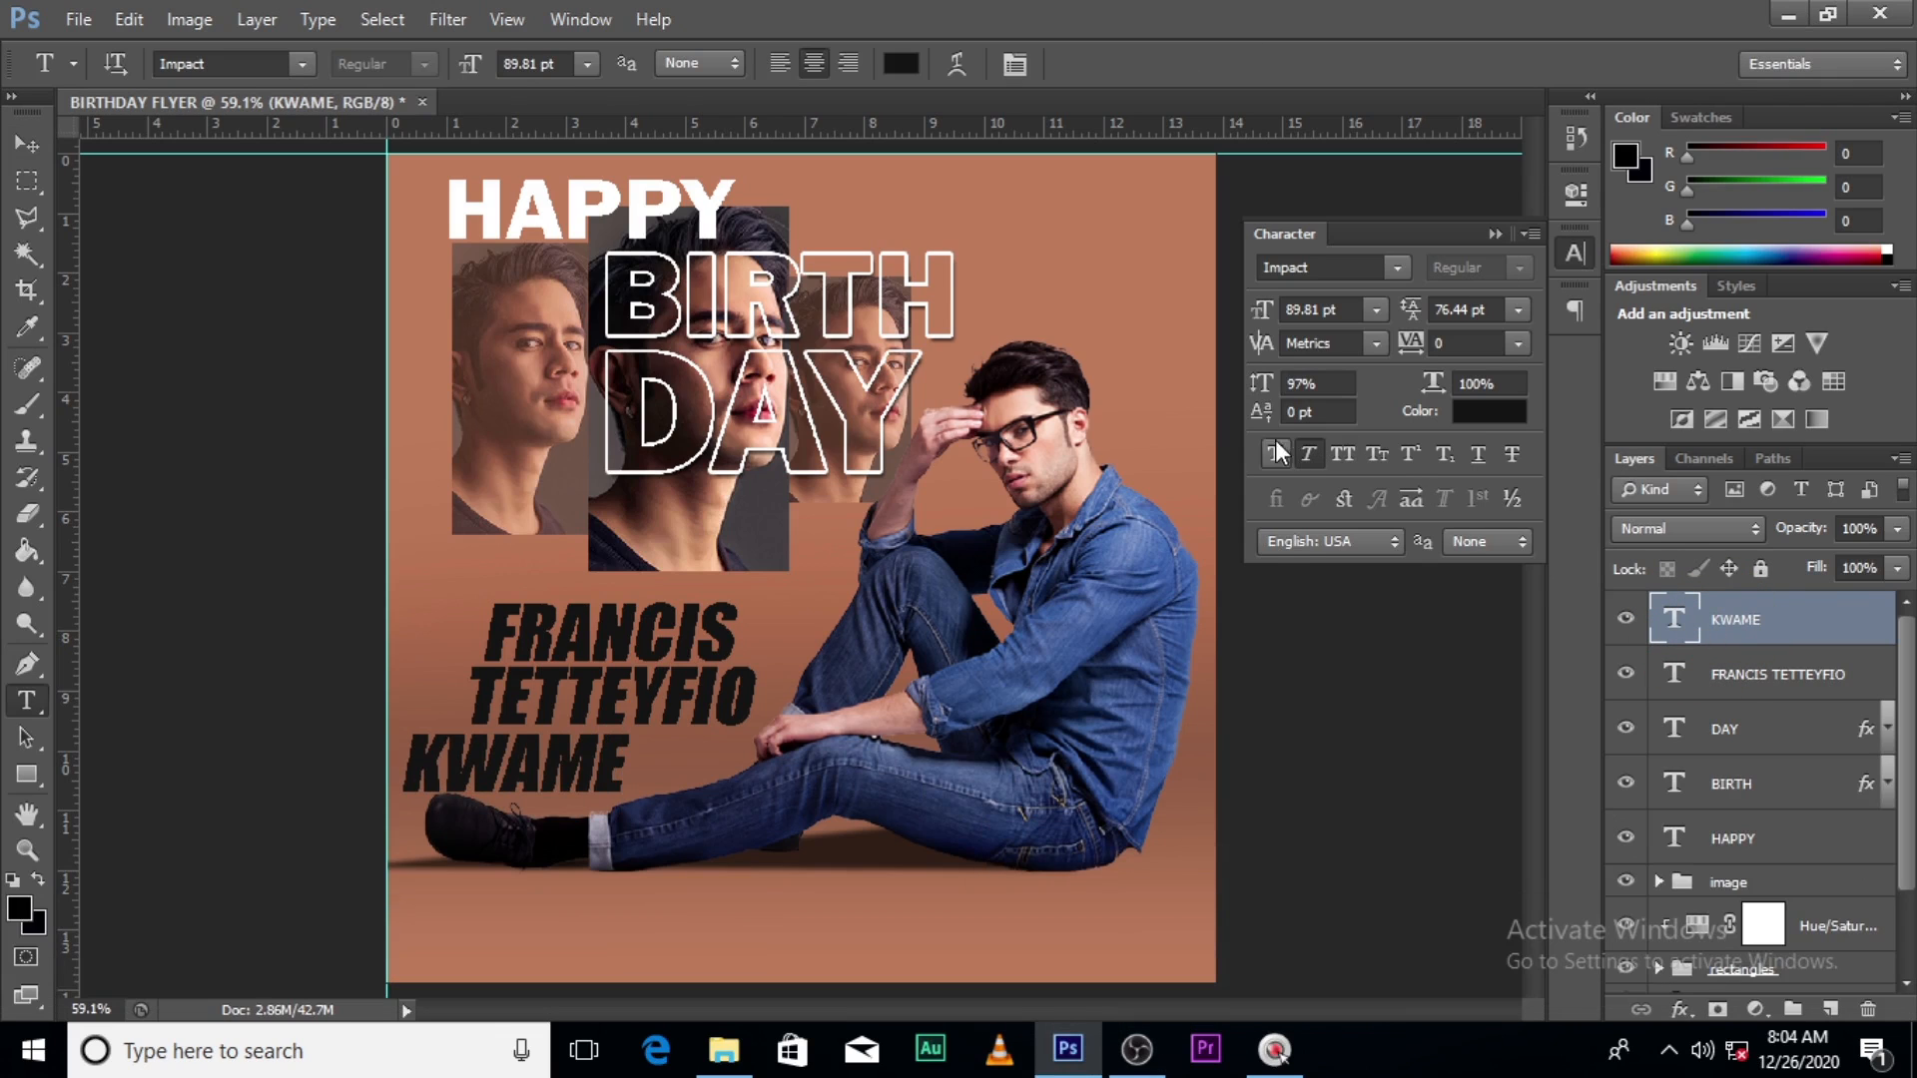
left_click(1308, 455)
left_click(1397, 268)
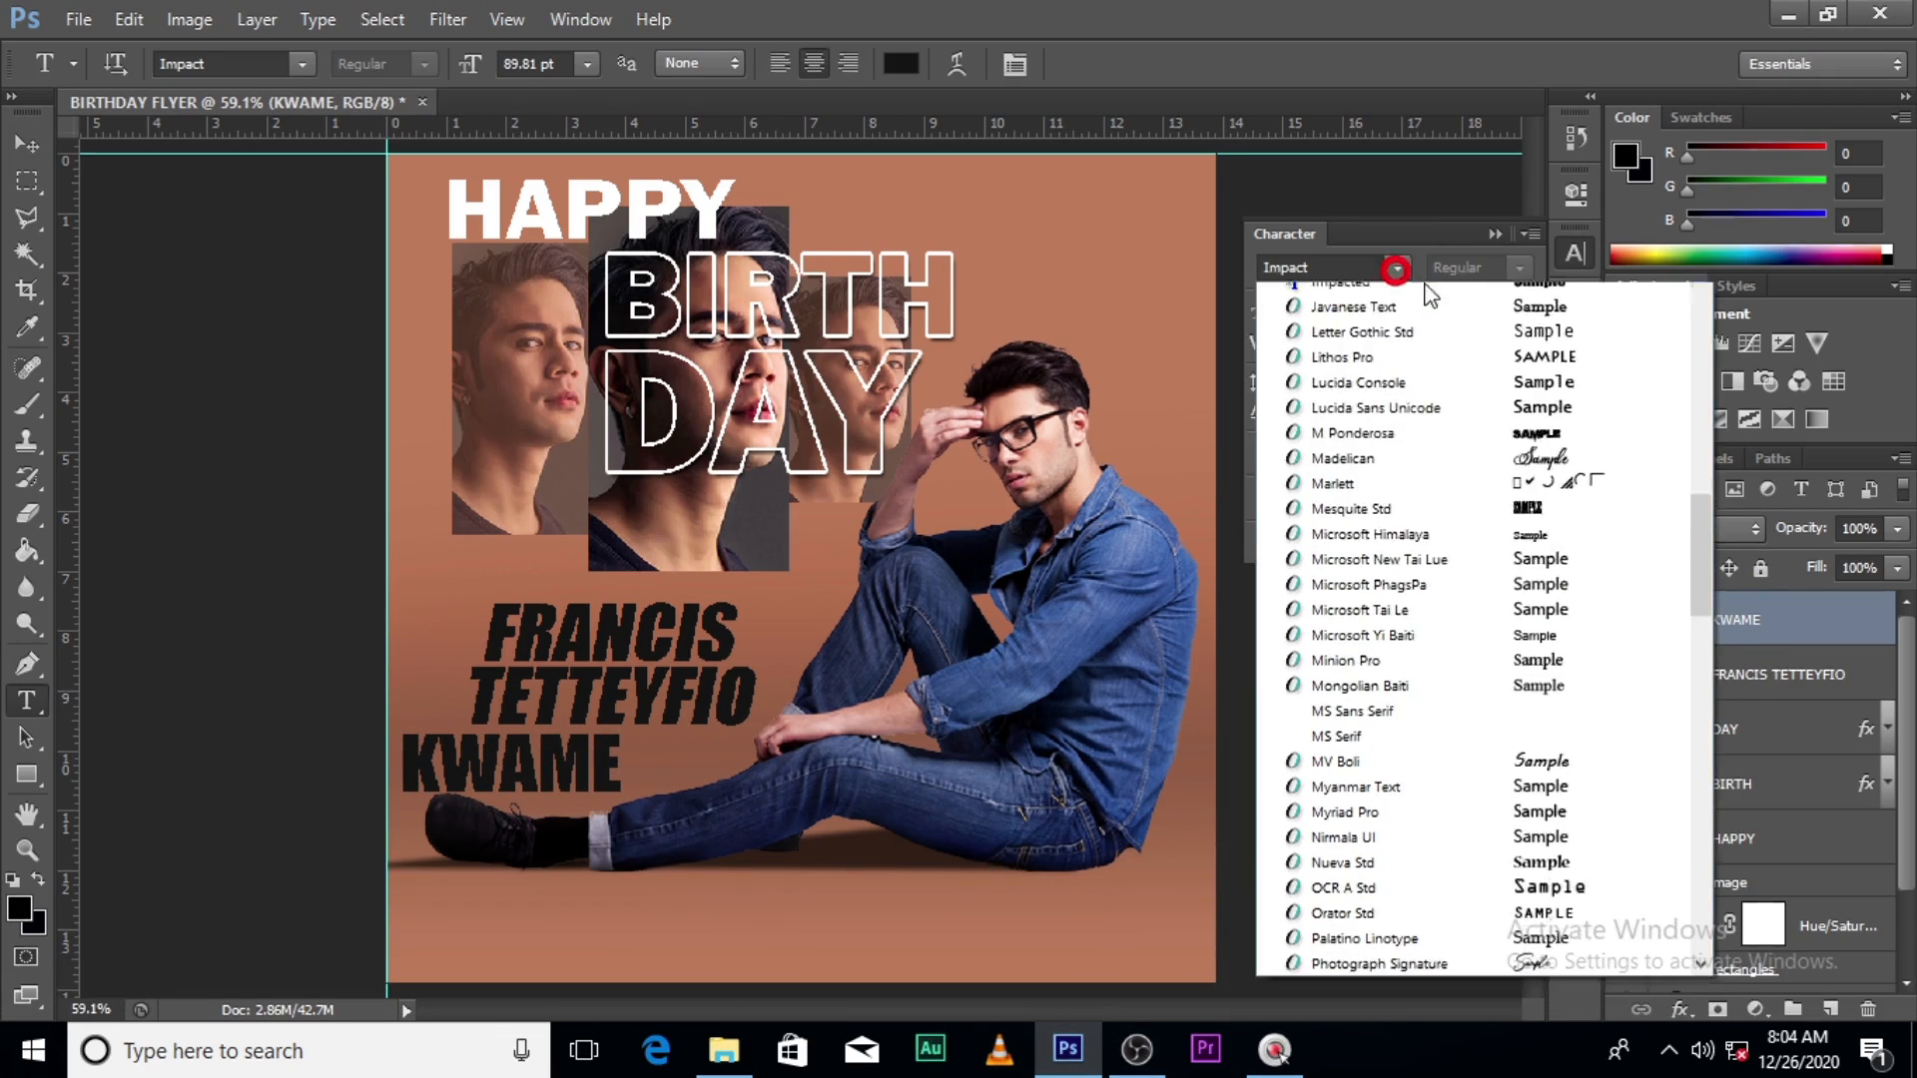
left_click_drag(1708, 623, 1698, 376)
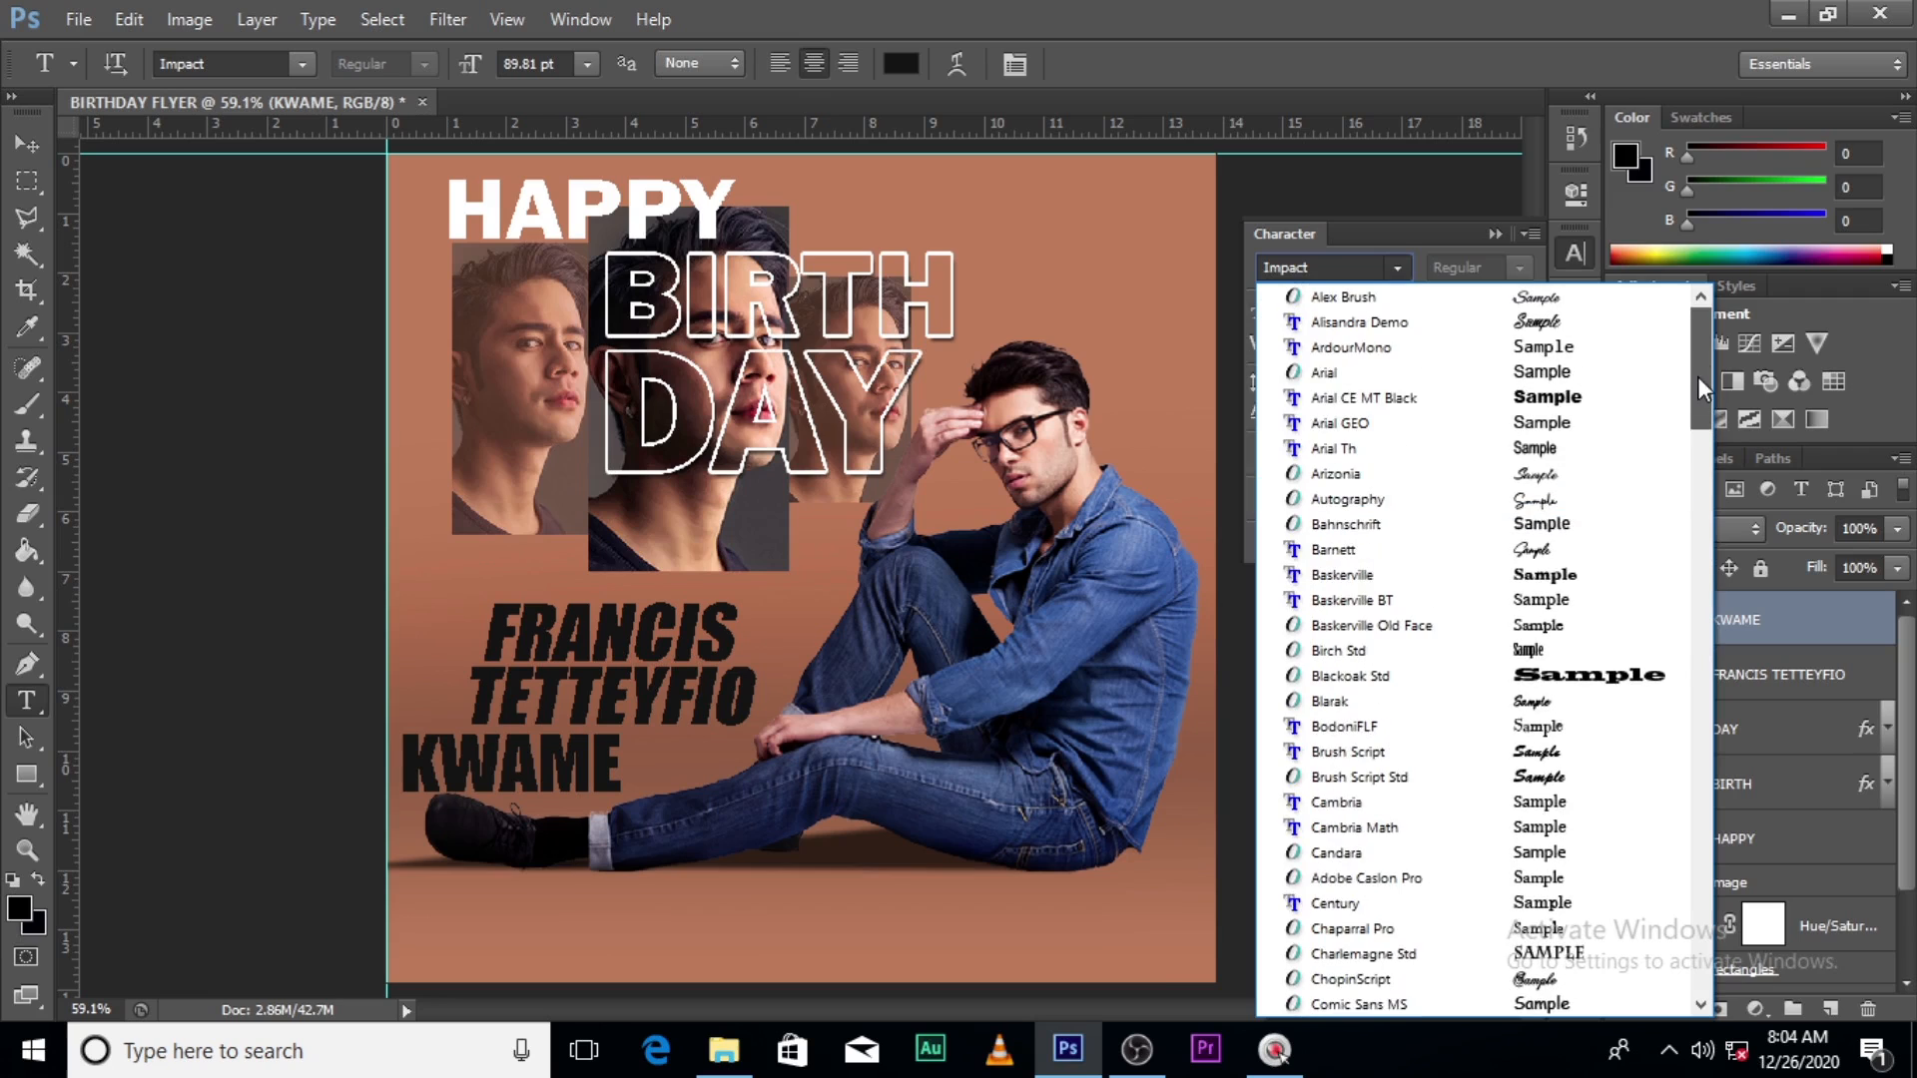
left_click(1348, 372)
left_click(1738, 621)
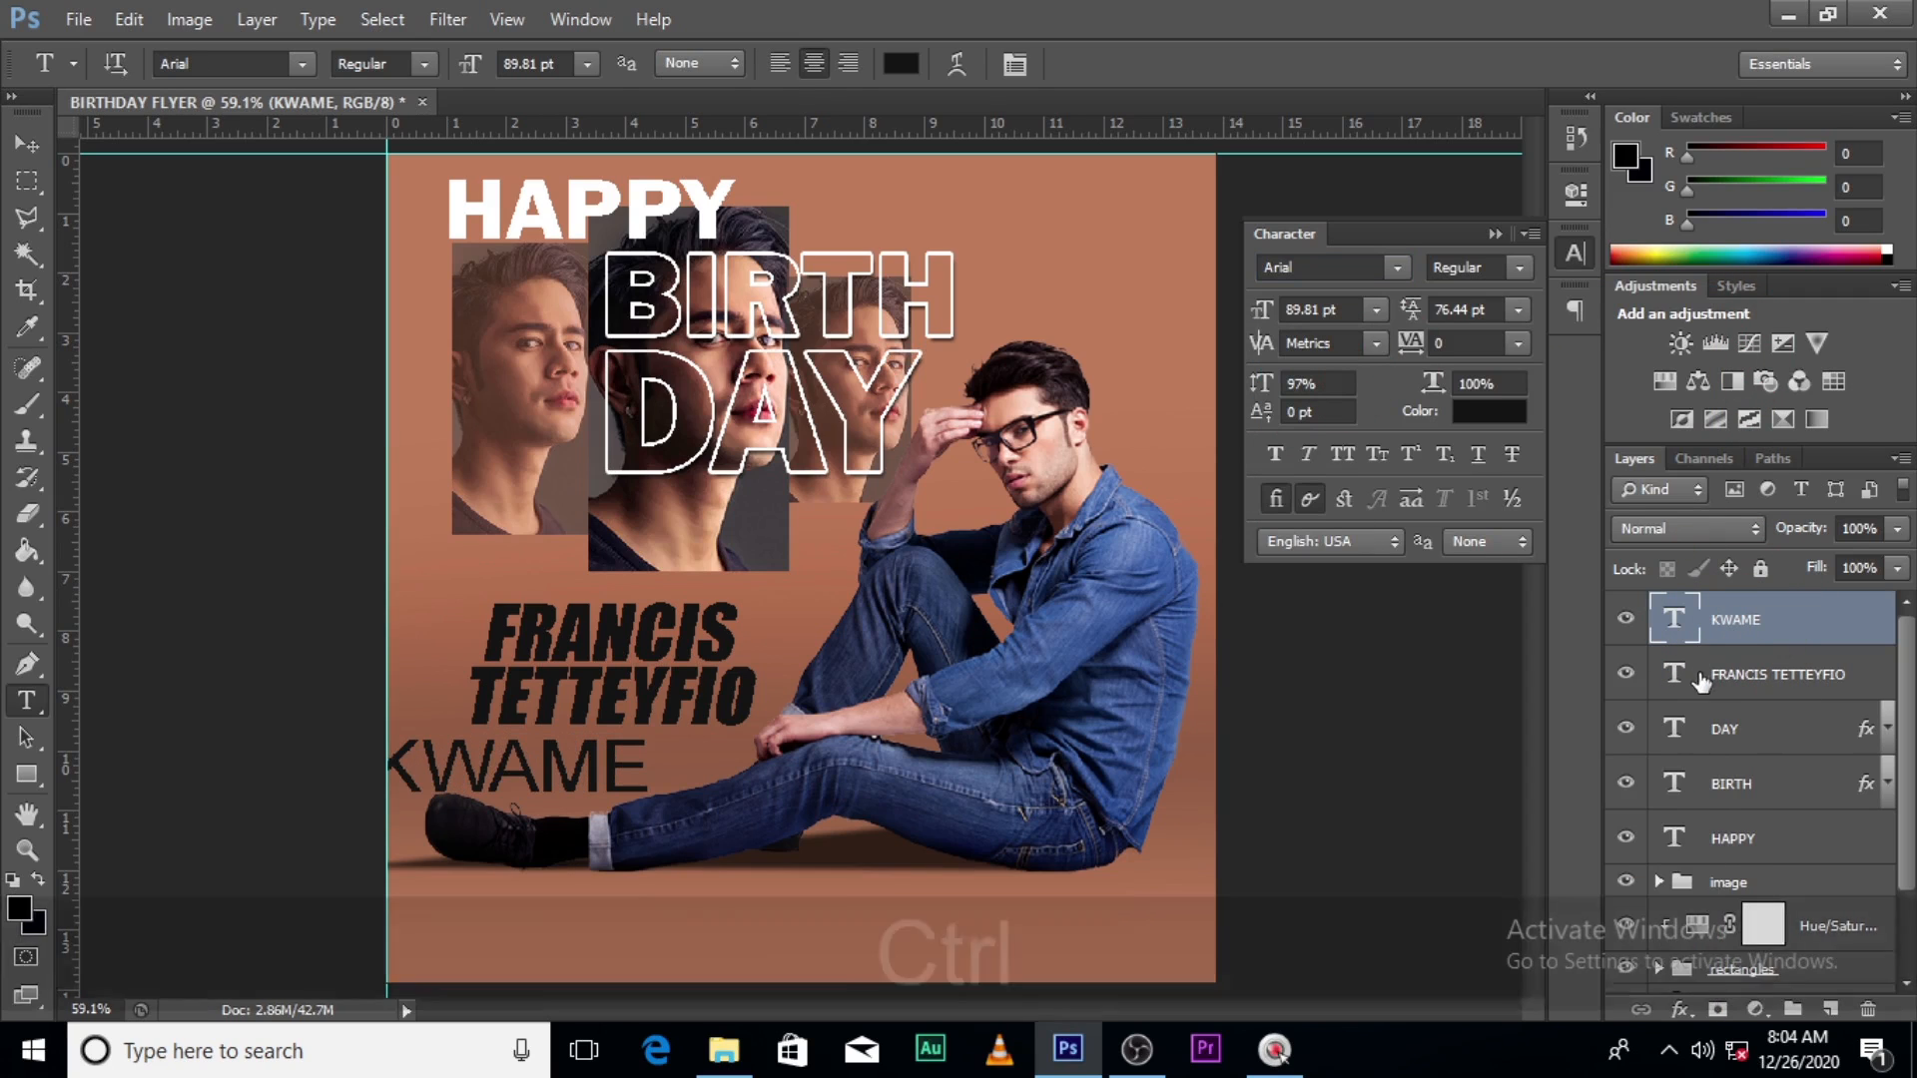
key("ctrl+t")
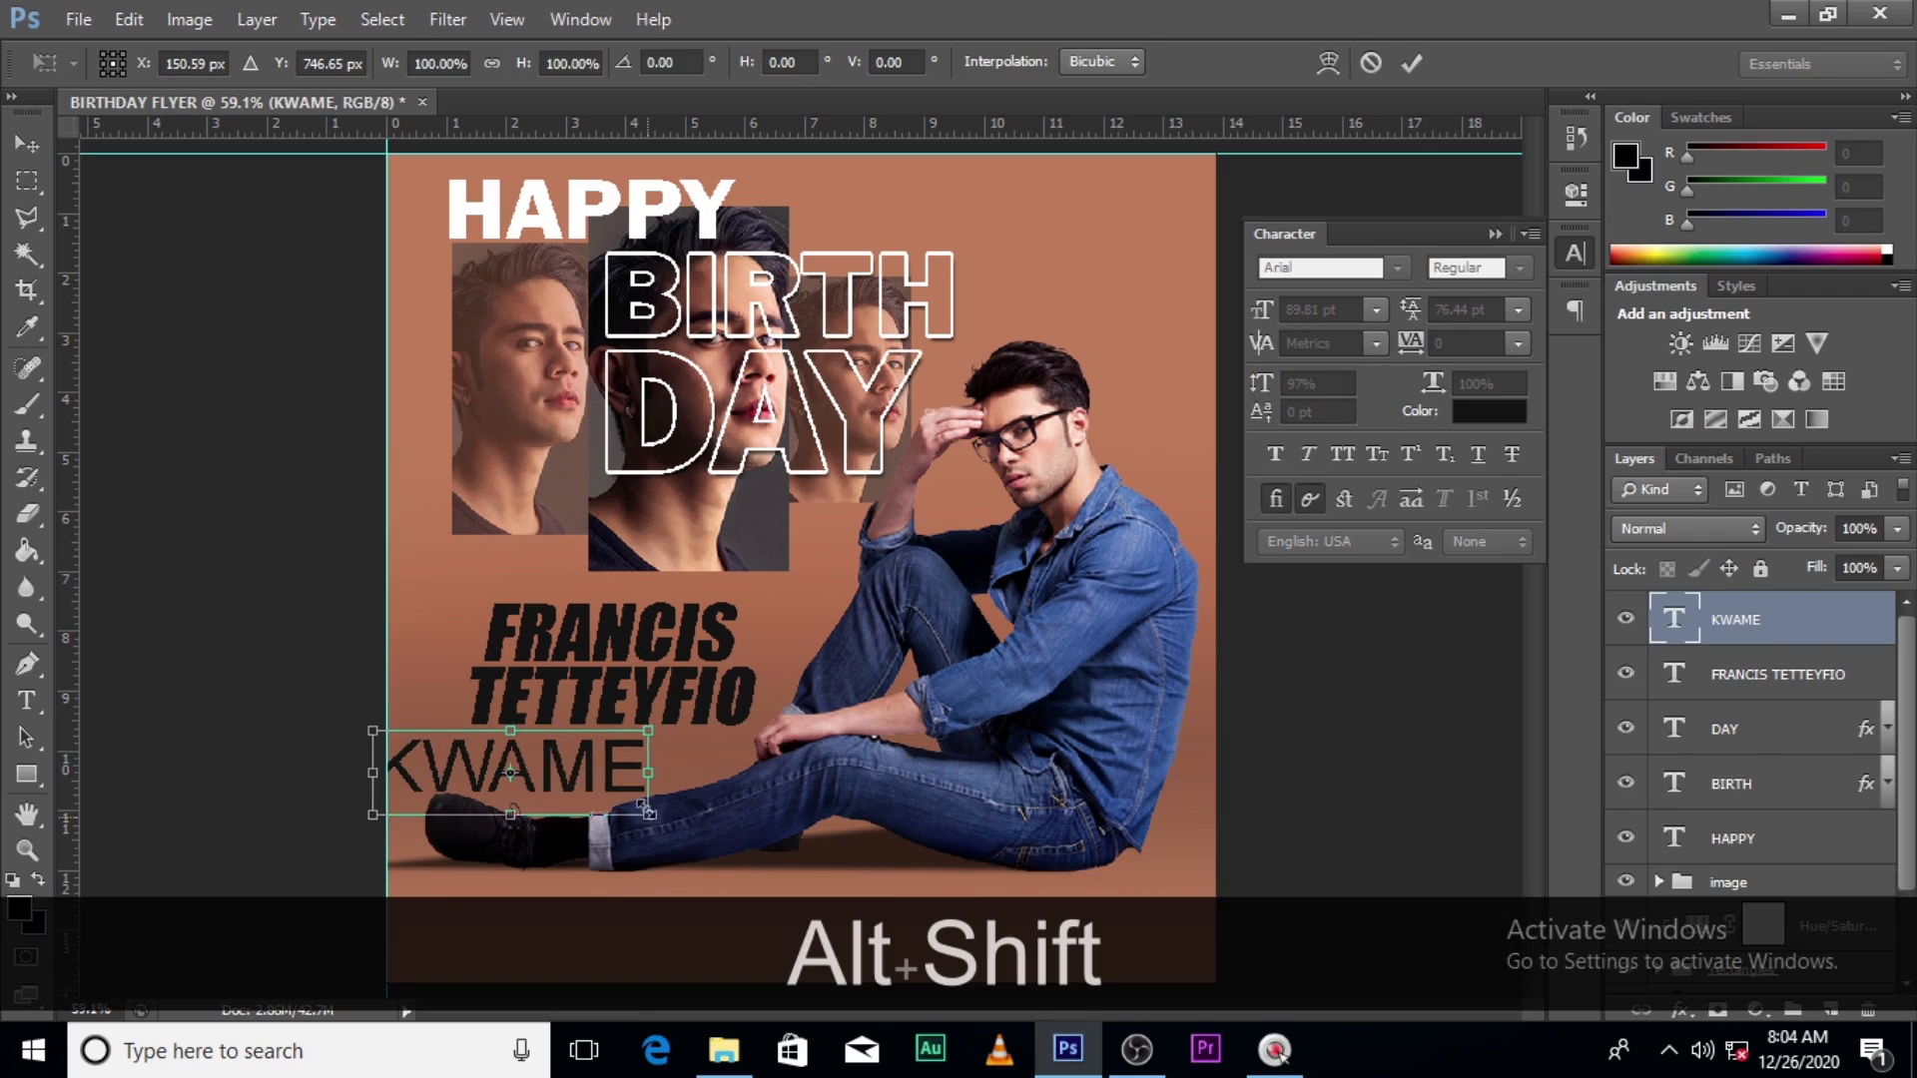
left_click_drag(651, 815, 632, 741)
key("alt+shift+Return")
key("v")
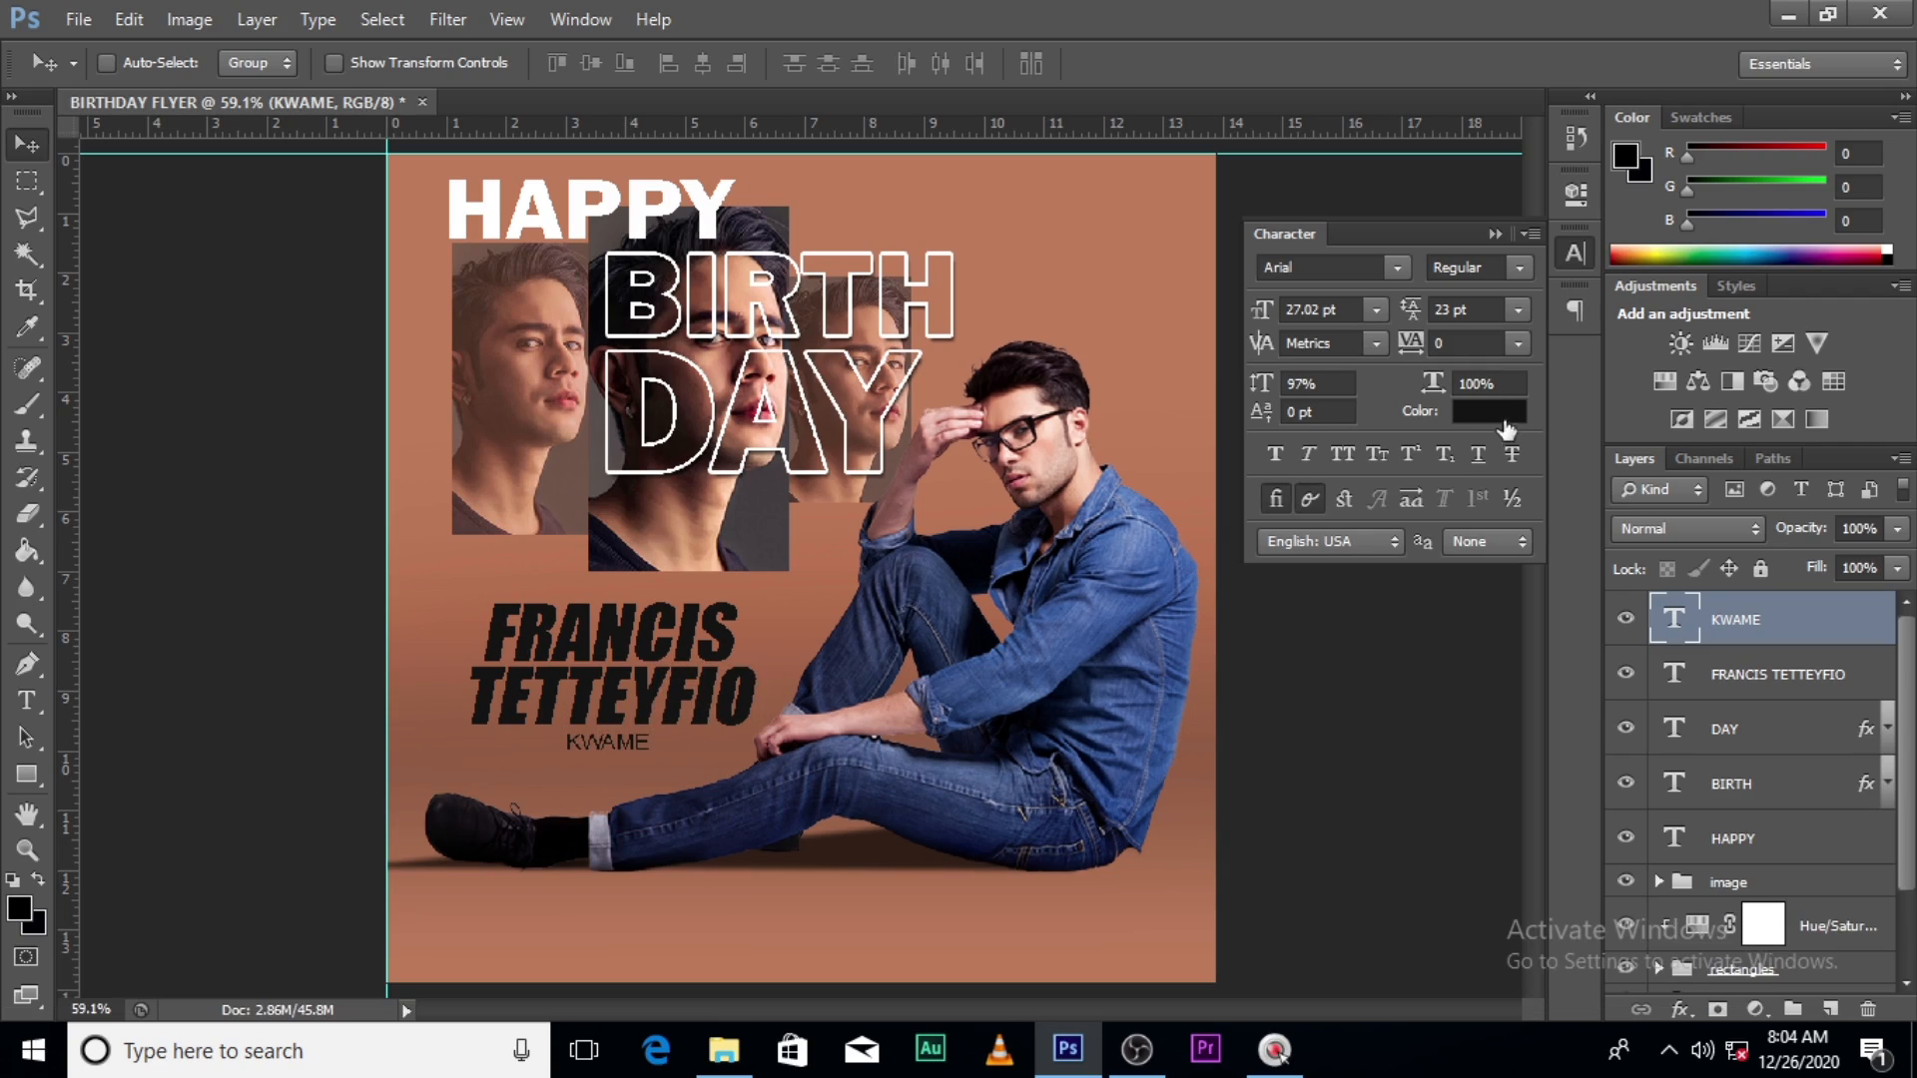
left_click_drag(1412, 343, 1450, 346)
left_click(1438, 343)
mouse_move(1402, 343)
left_mouse_down()
mouse_move(1430, 339)
mouse_move(1428, 356)
left_mouse_up()
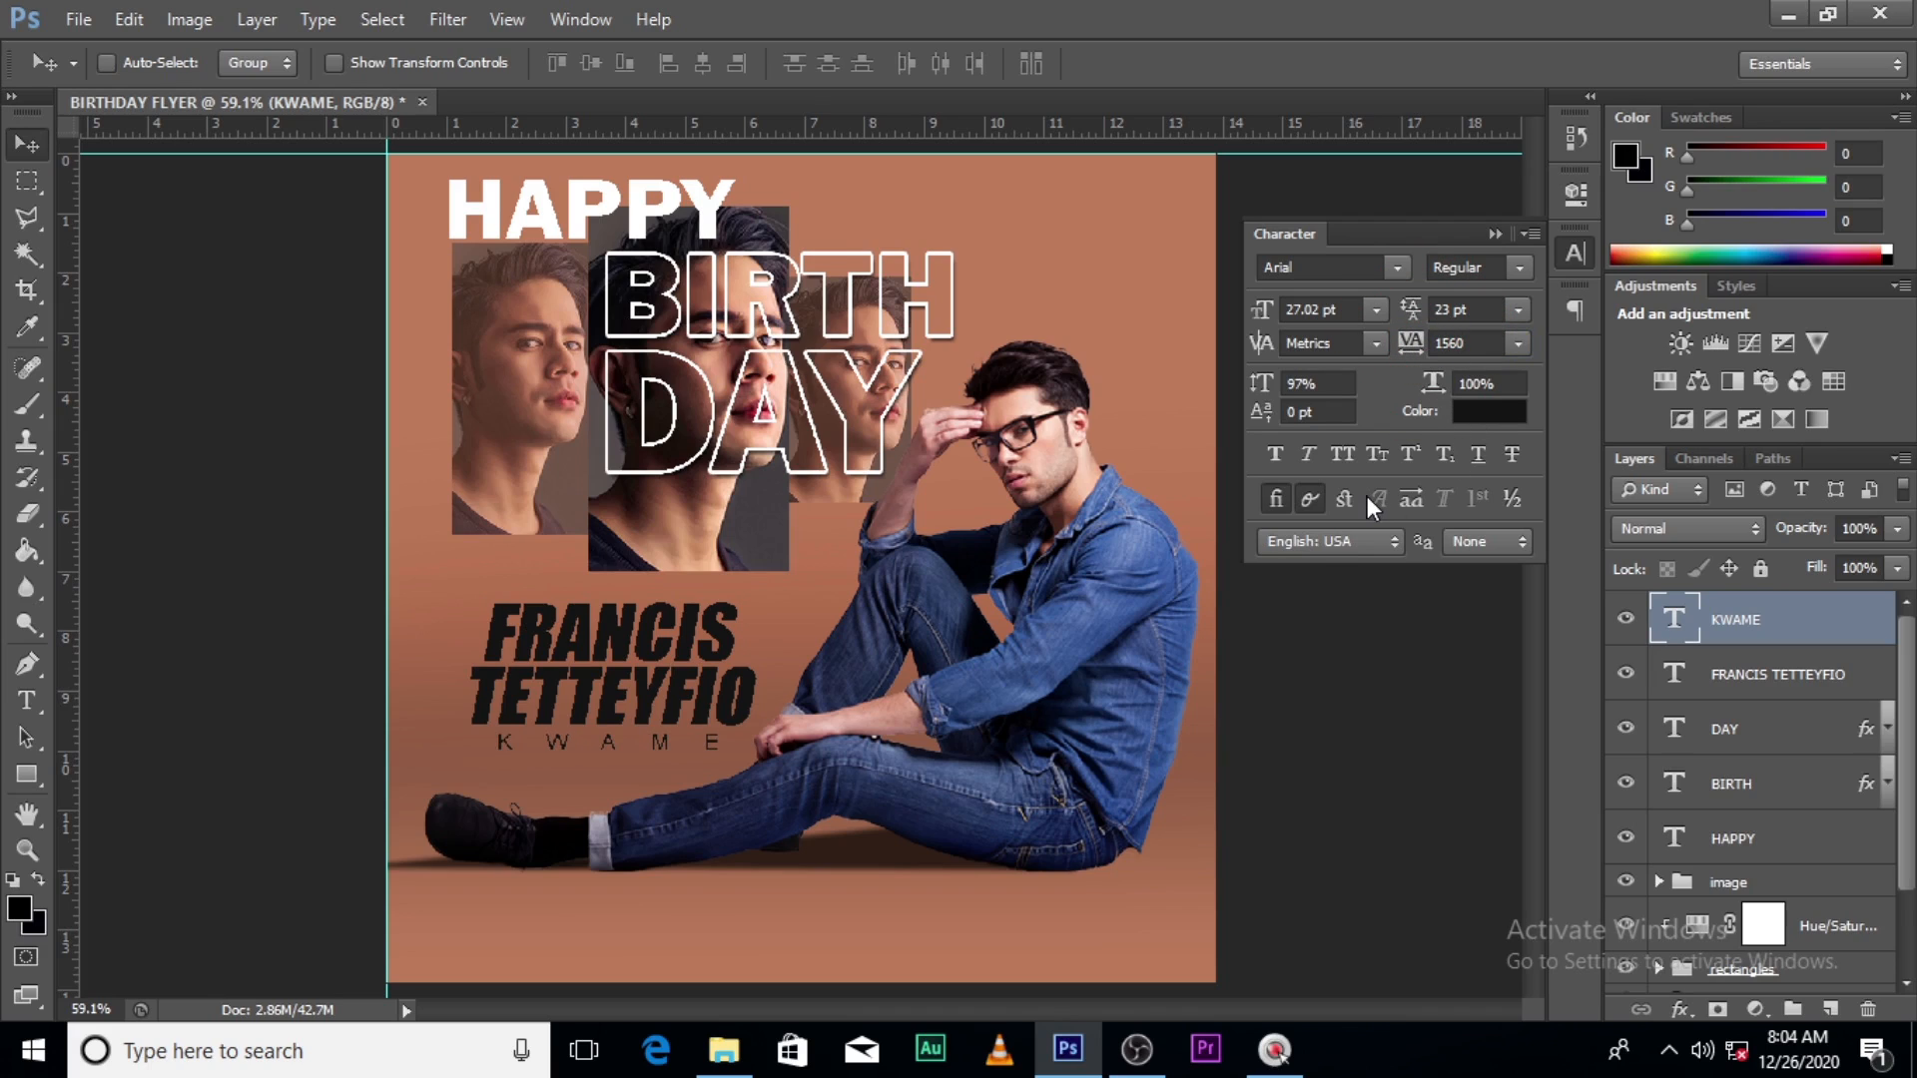
left_click(1284, 452)
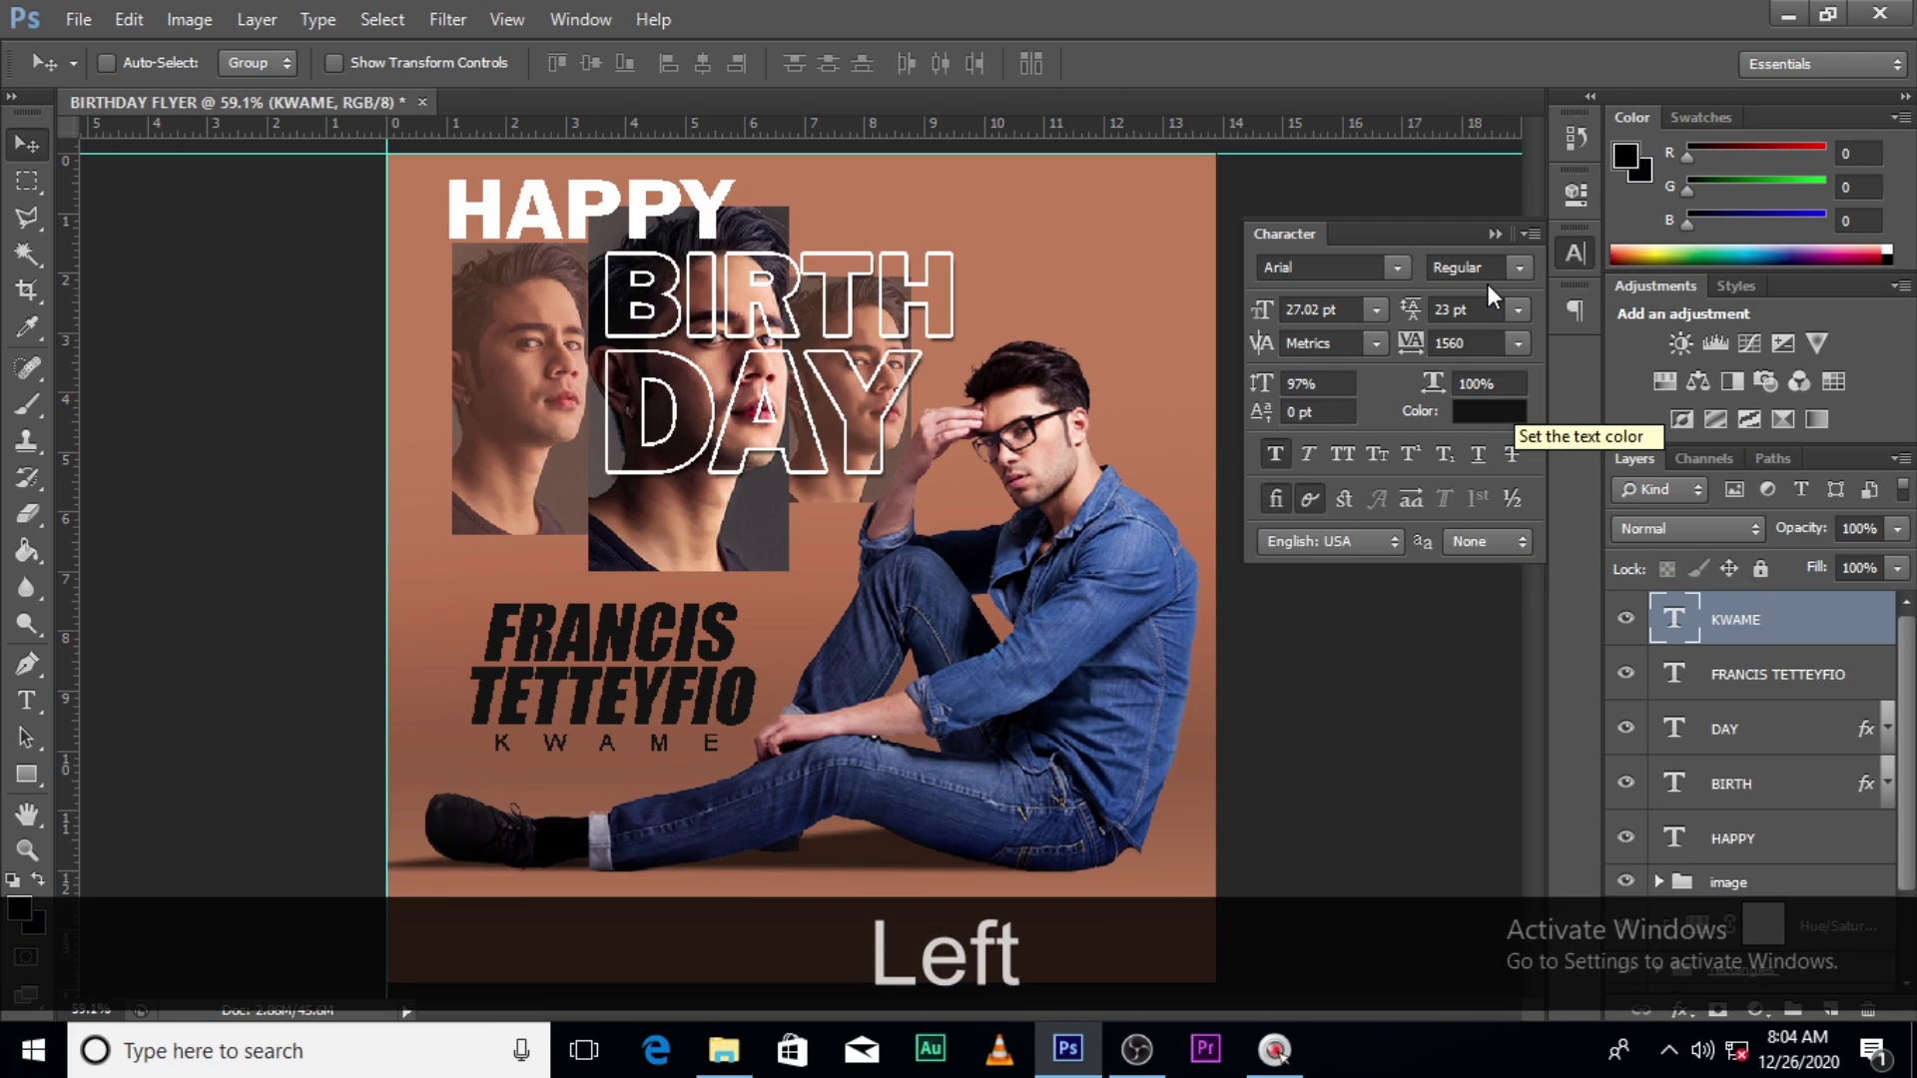
left_click_drag(1425, 388, 1417, 350)
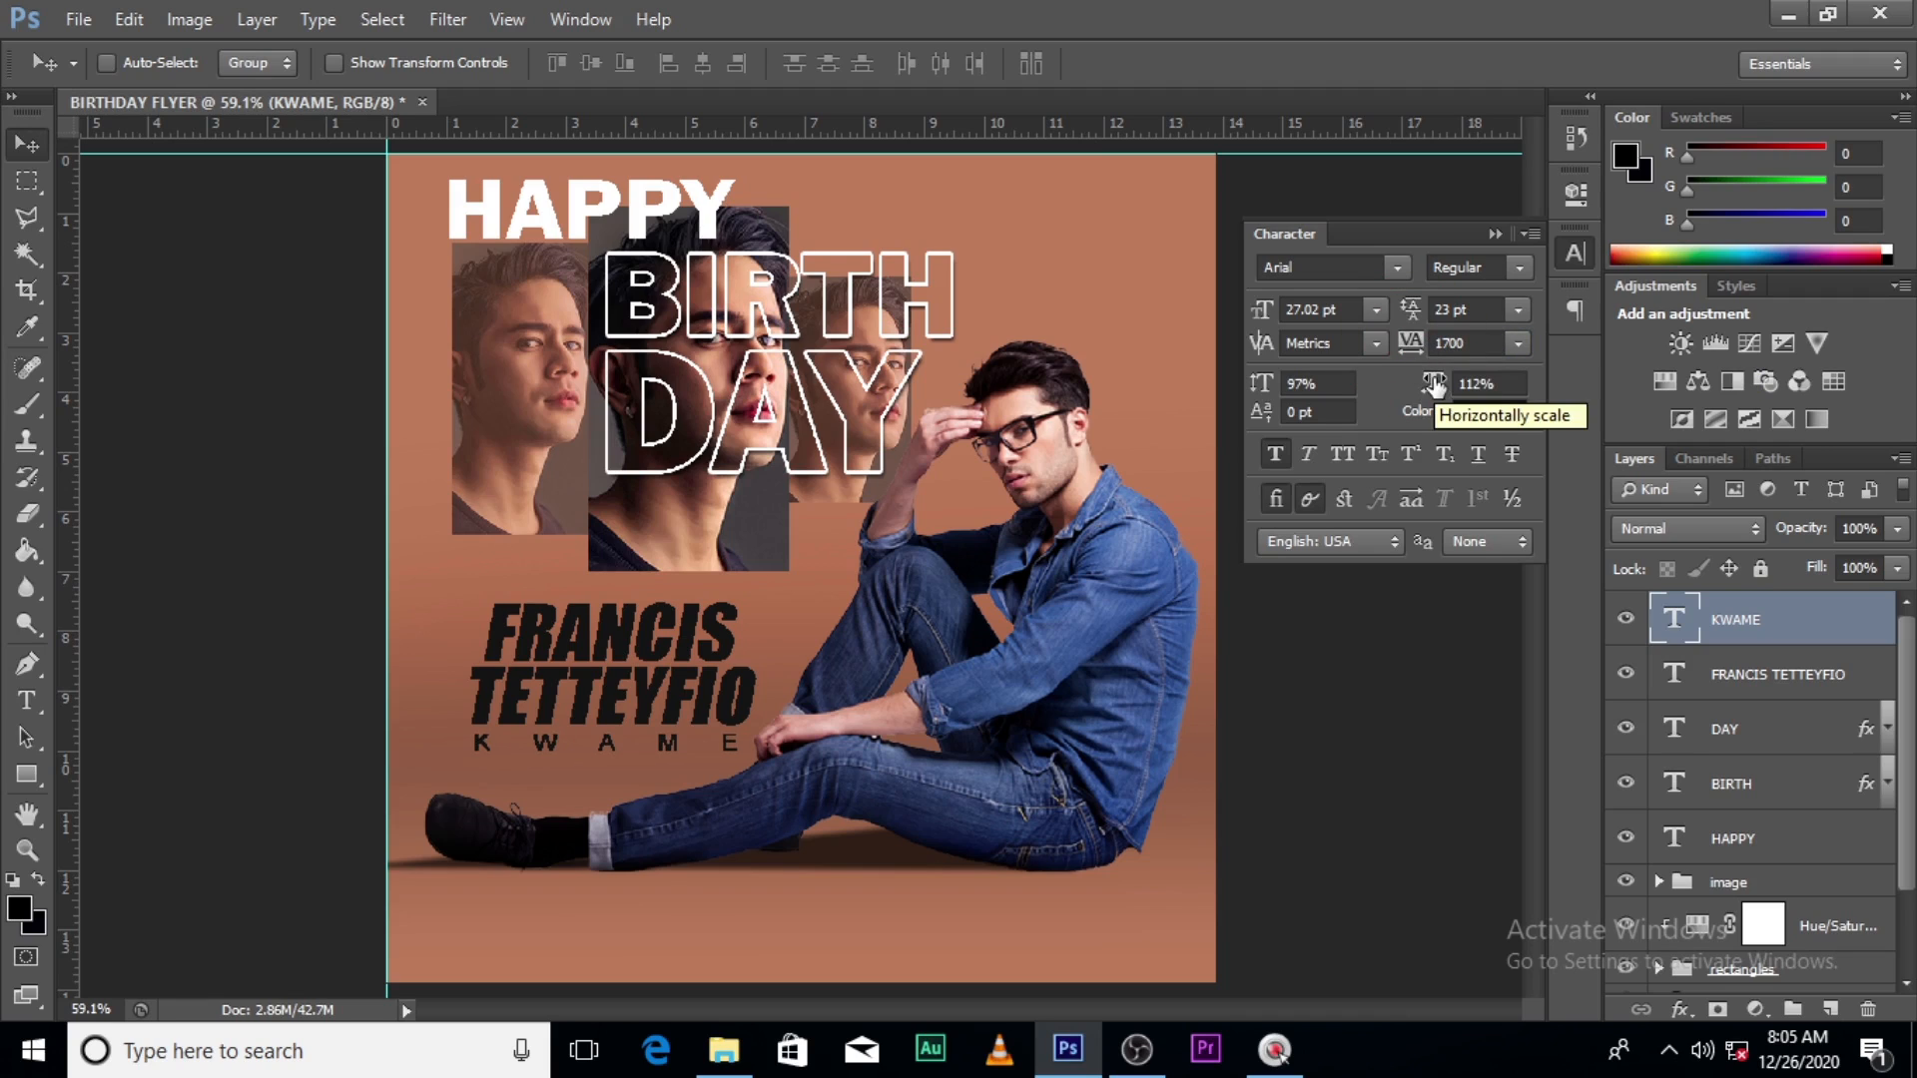
key("Up")
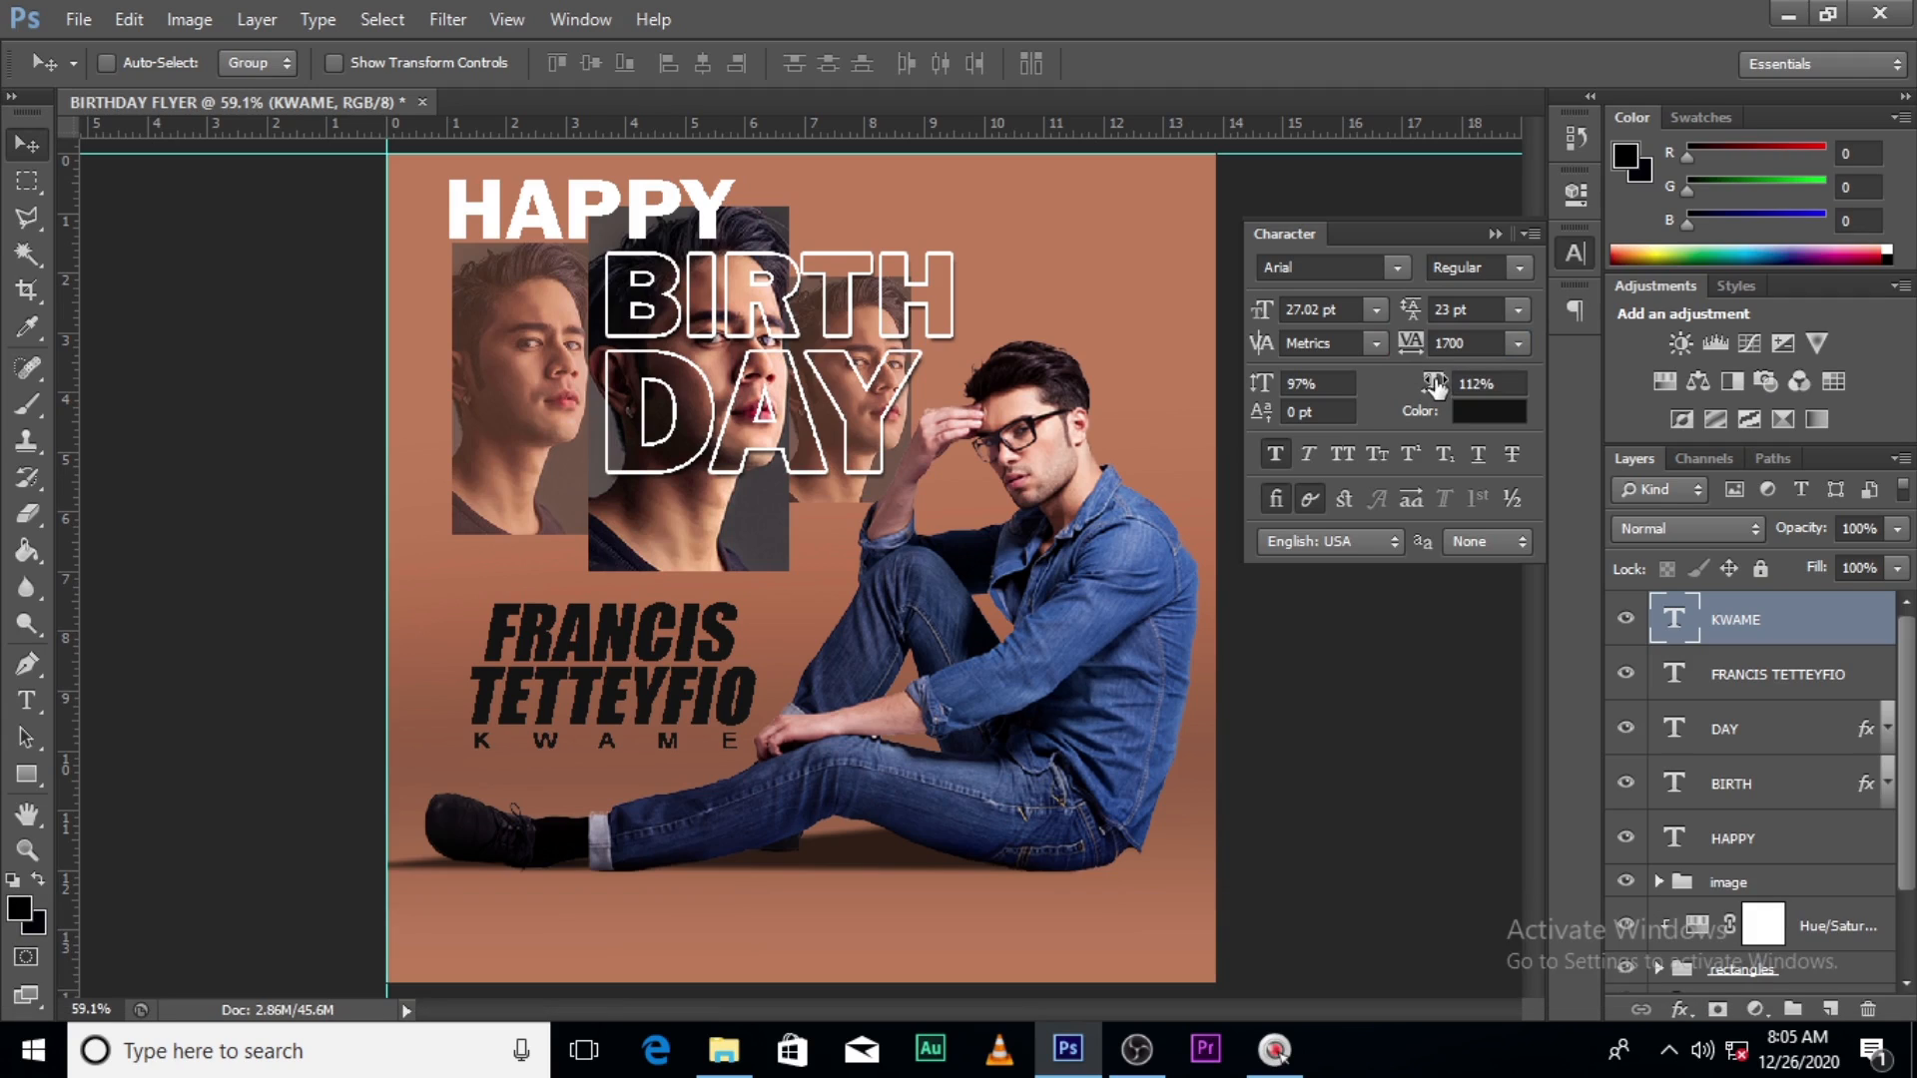
key("ctrl+j")
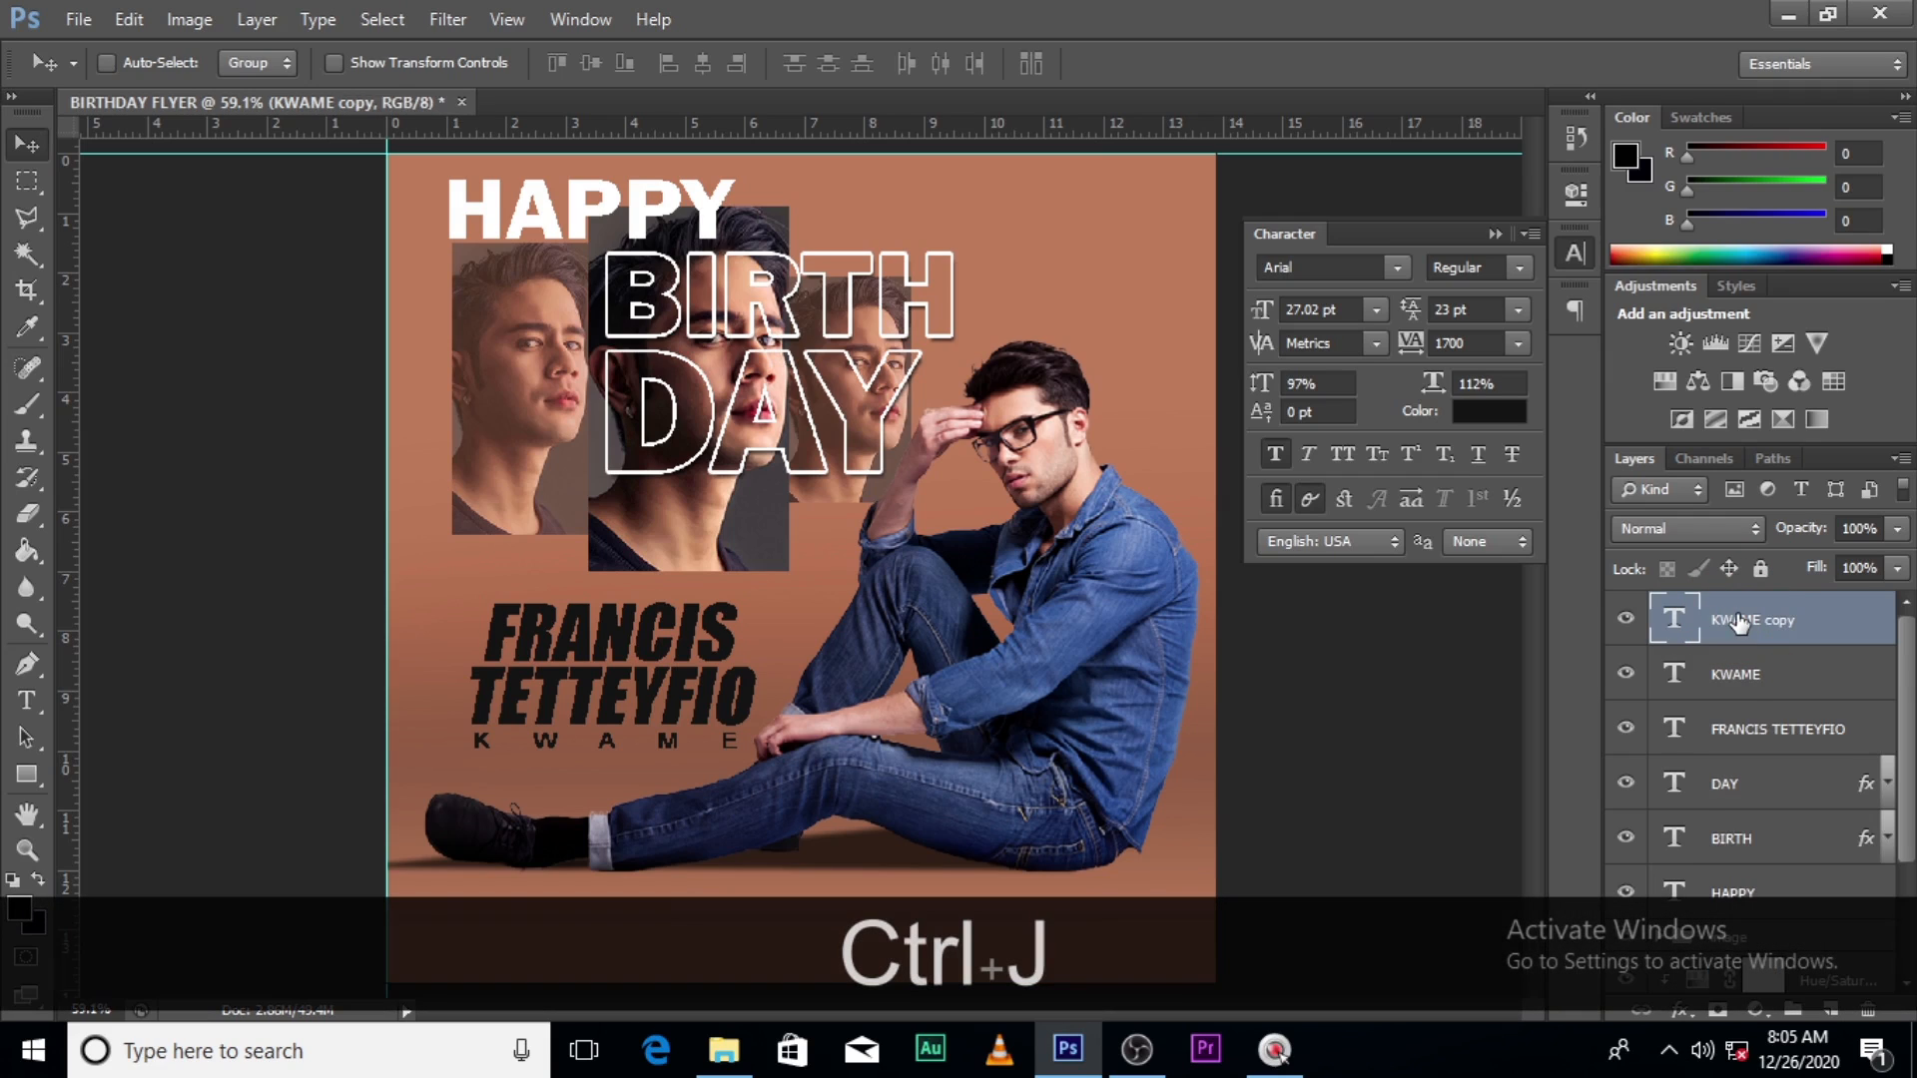
key("v")
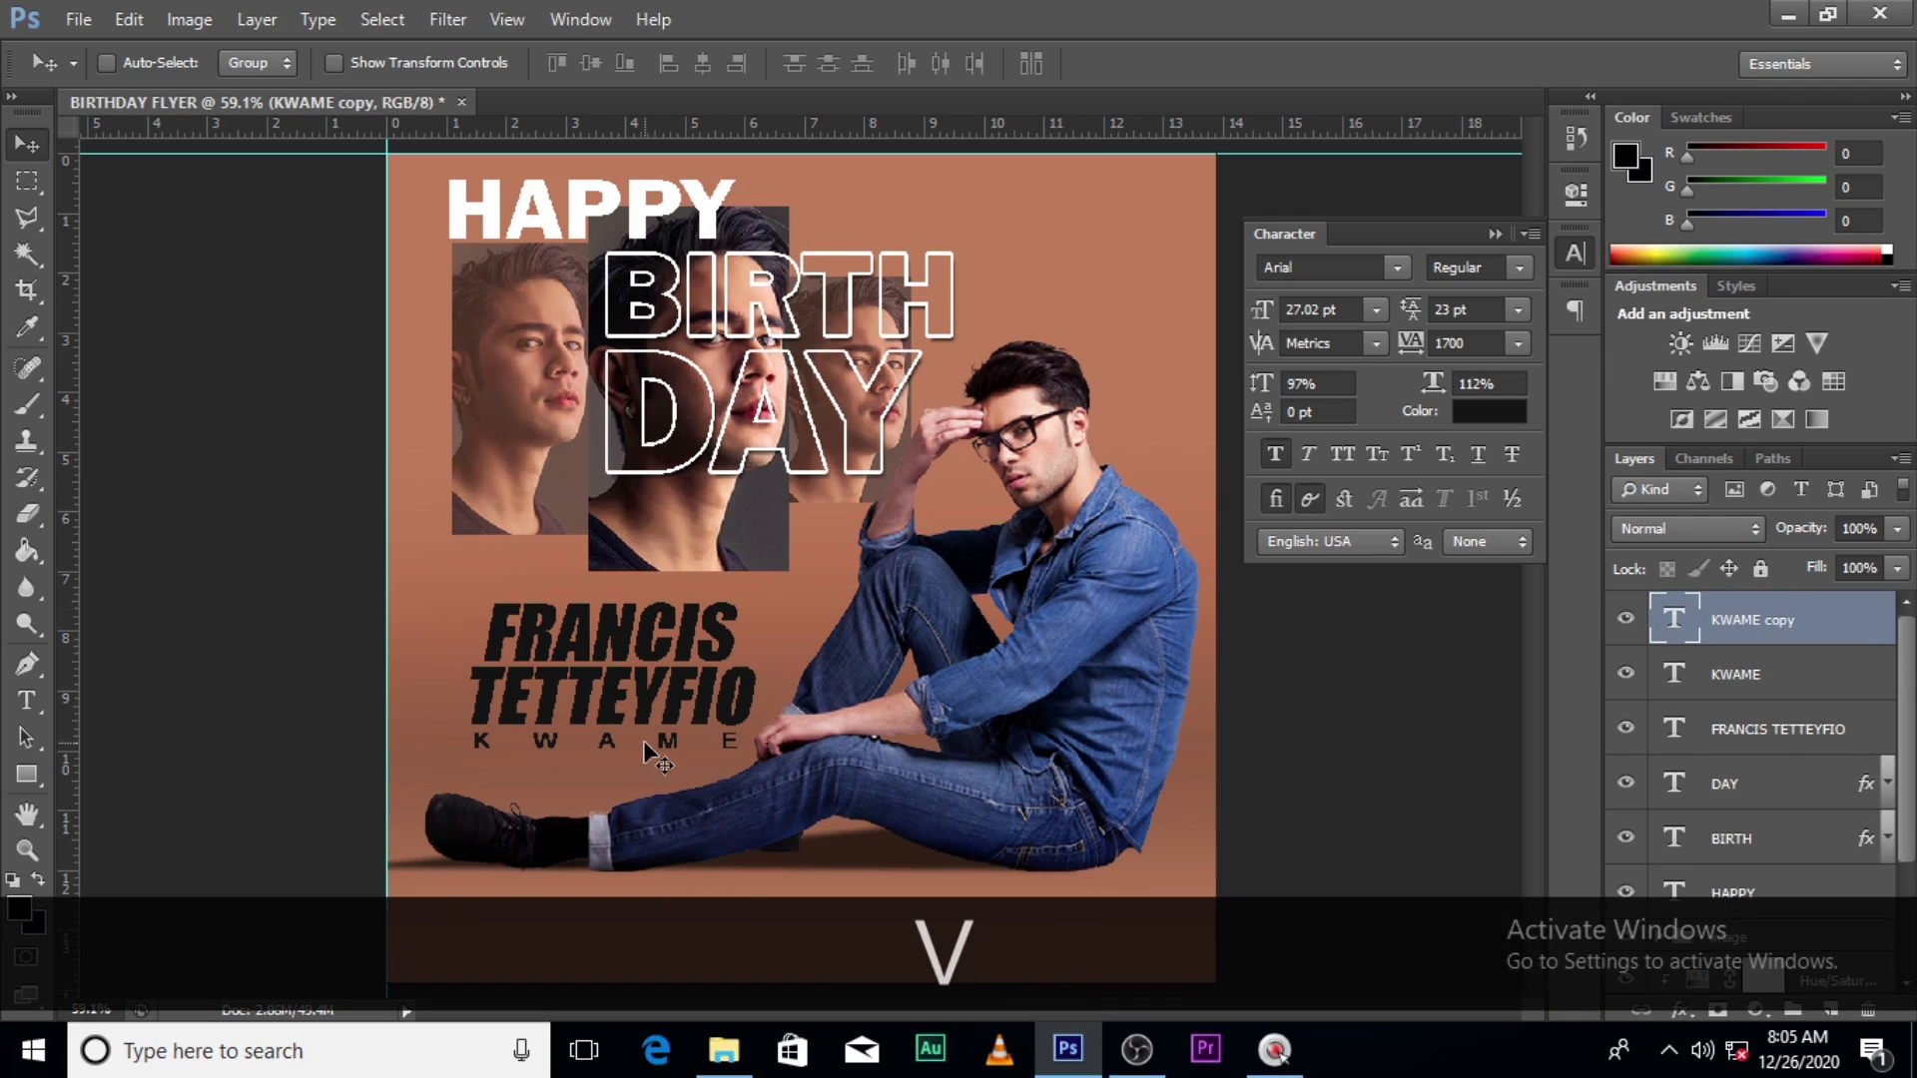
left_click_drag(648, 746, 598, 546)
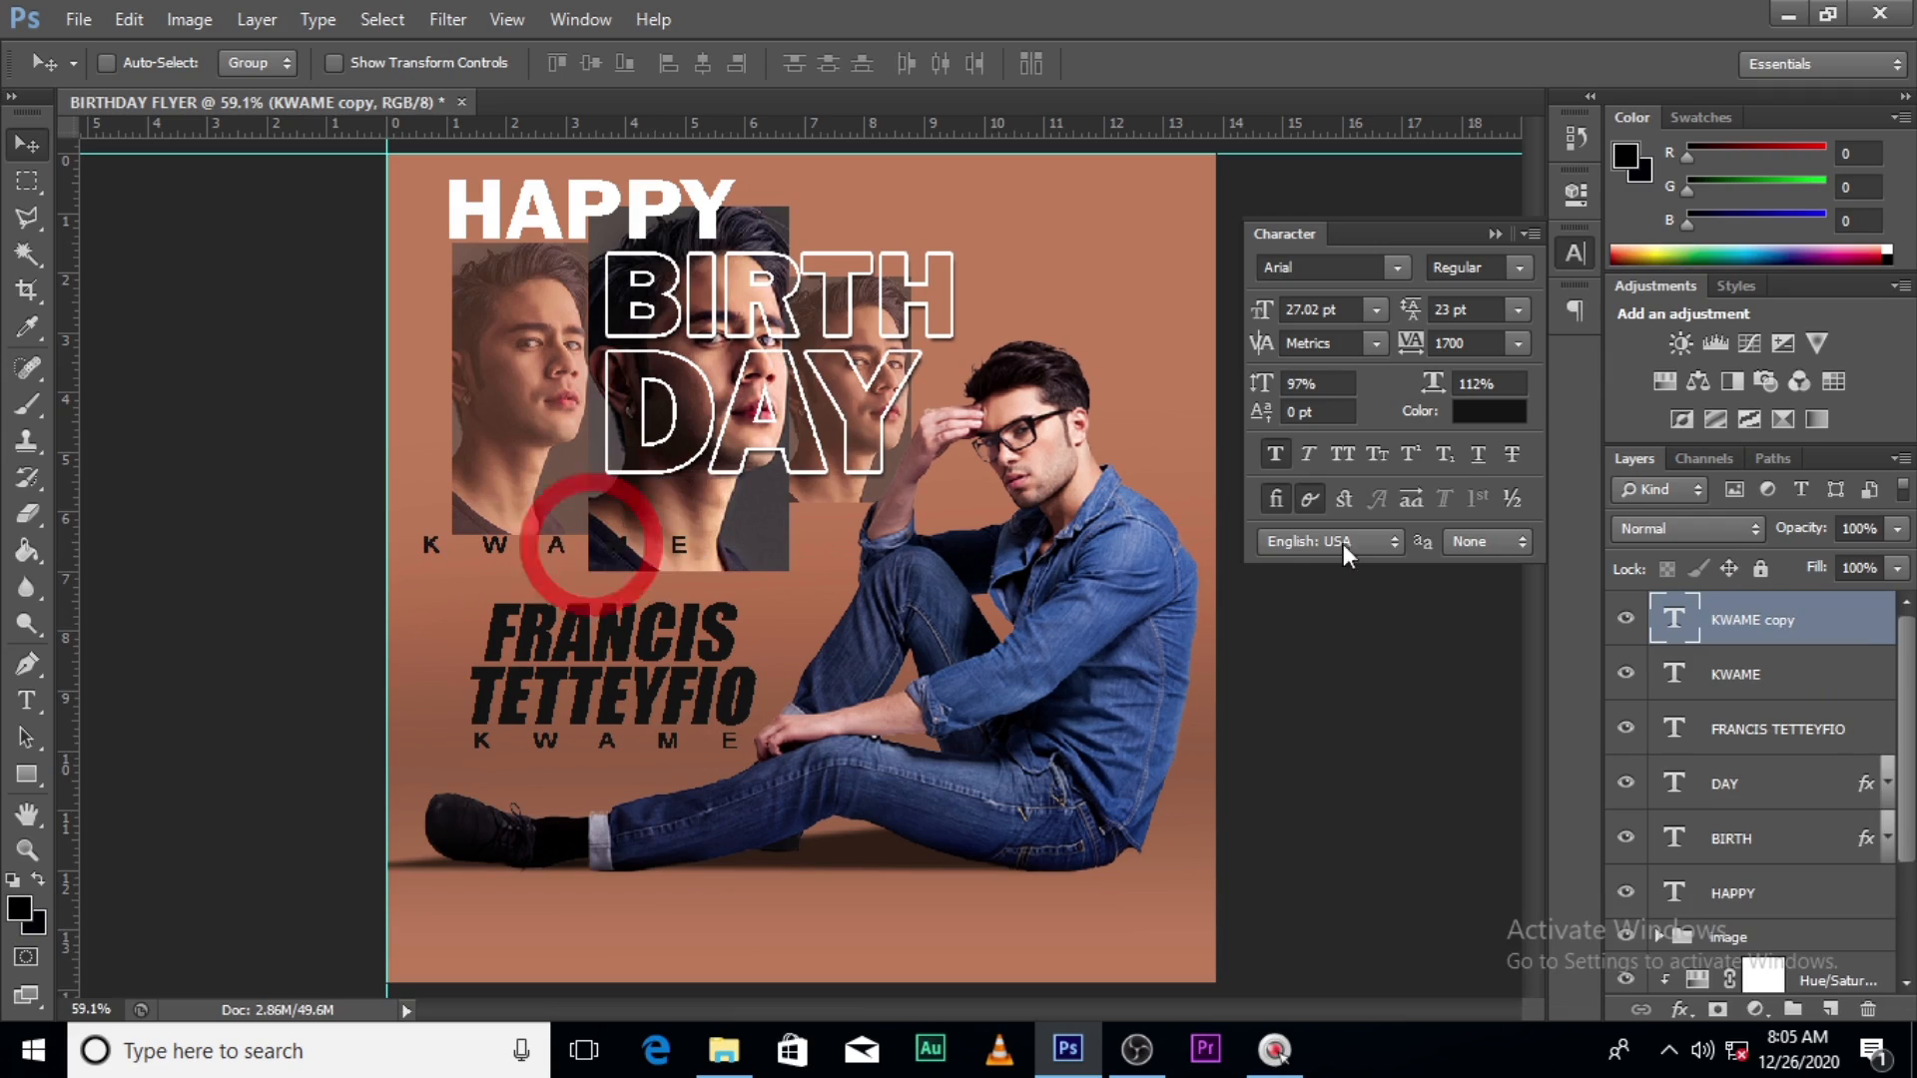
double_click(1670, 621)
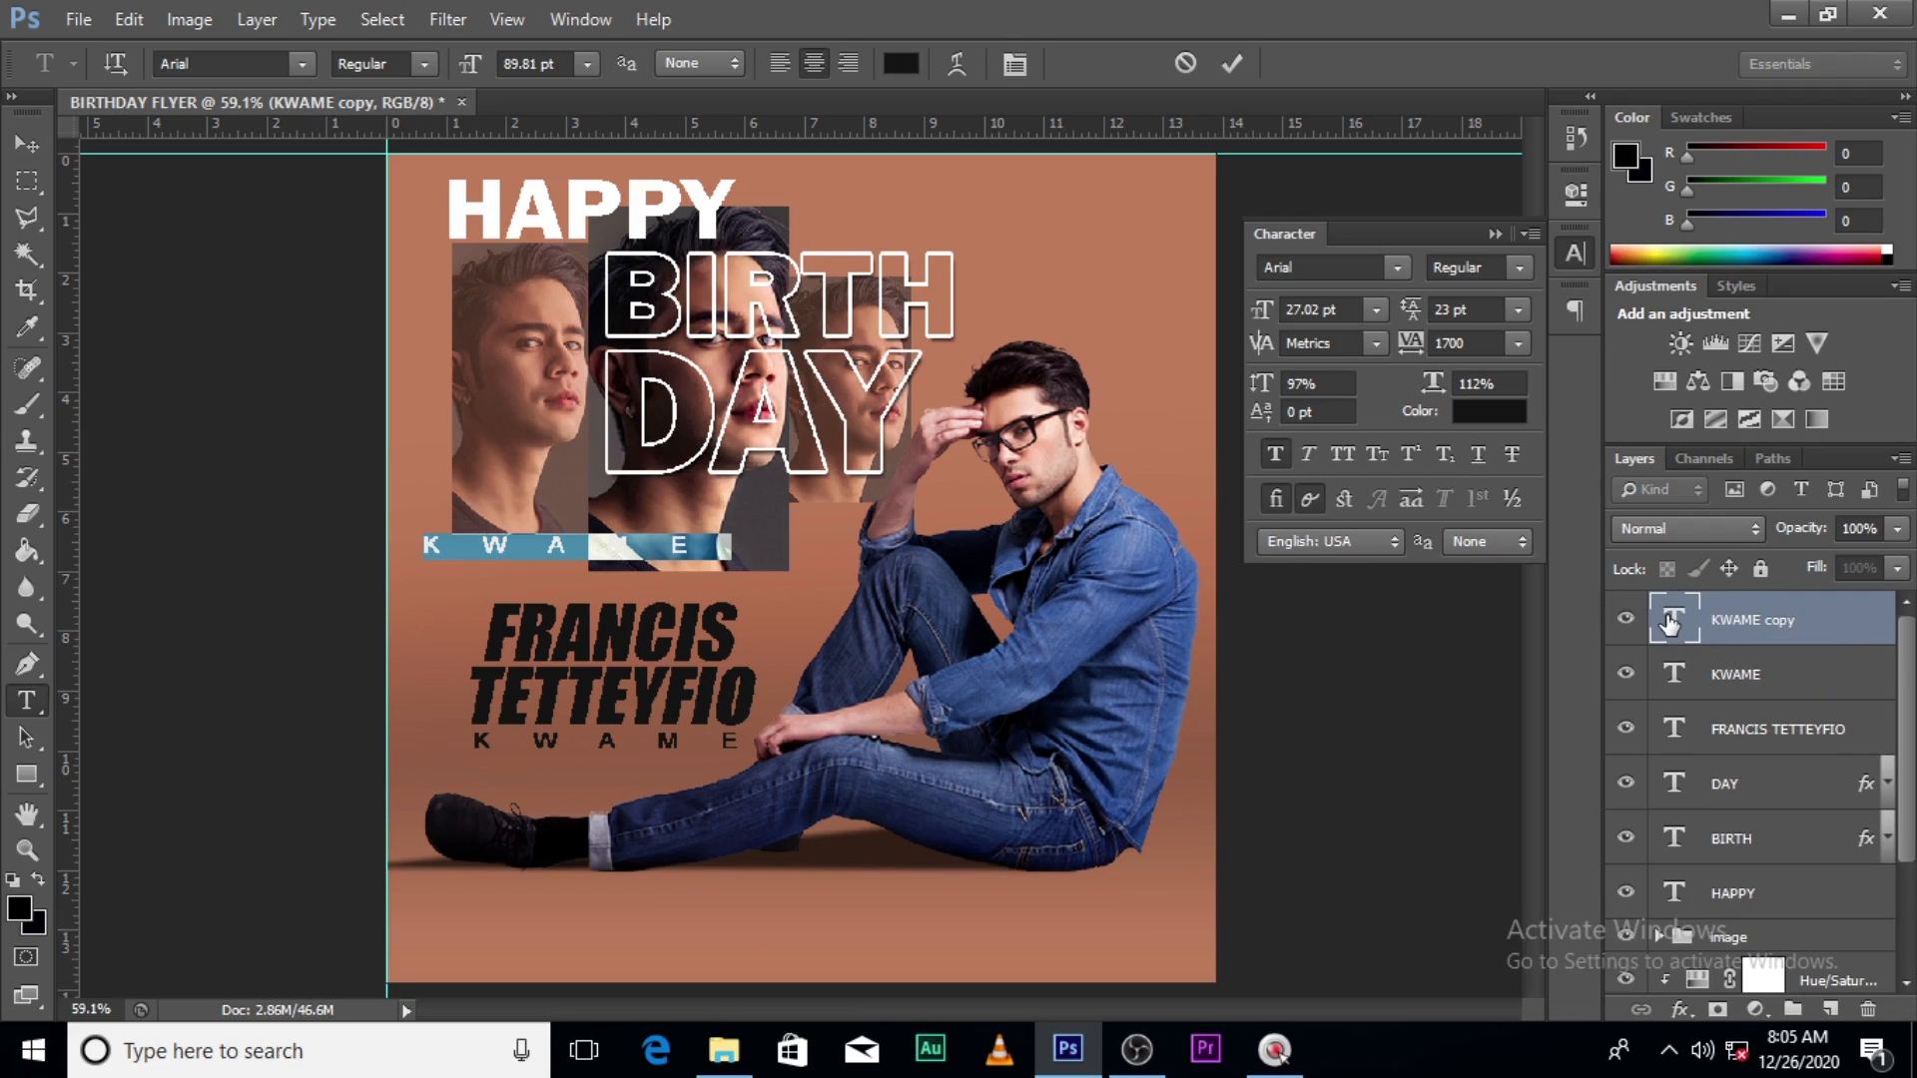
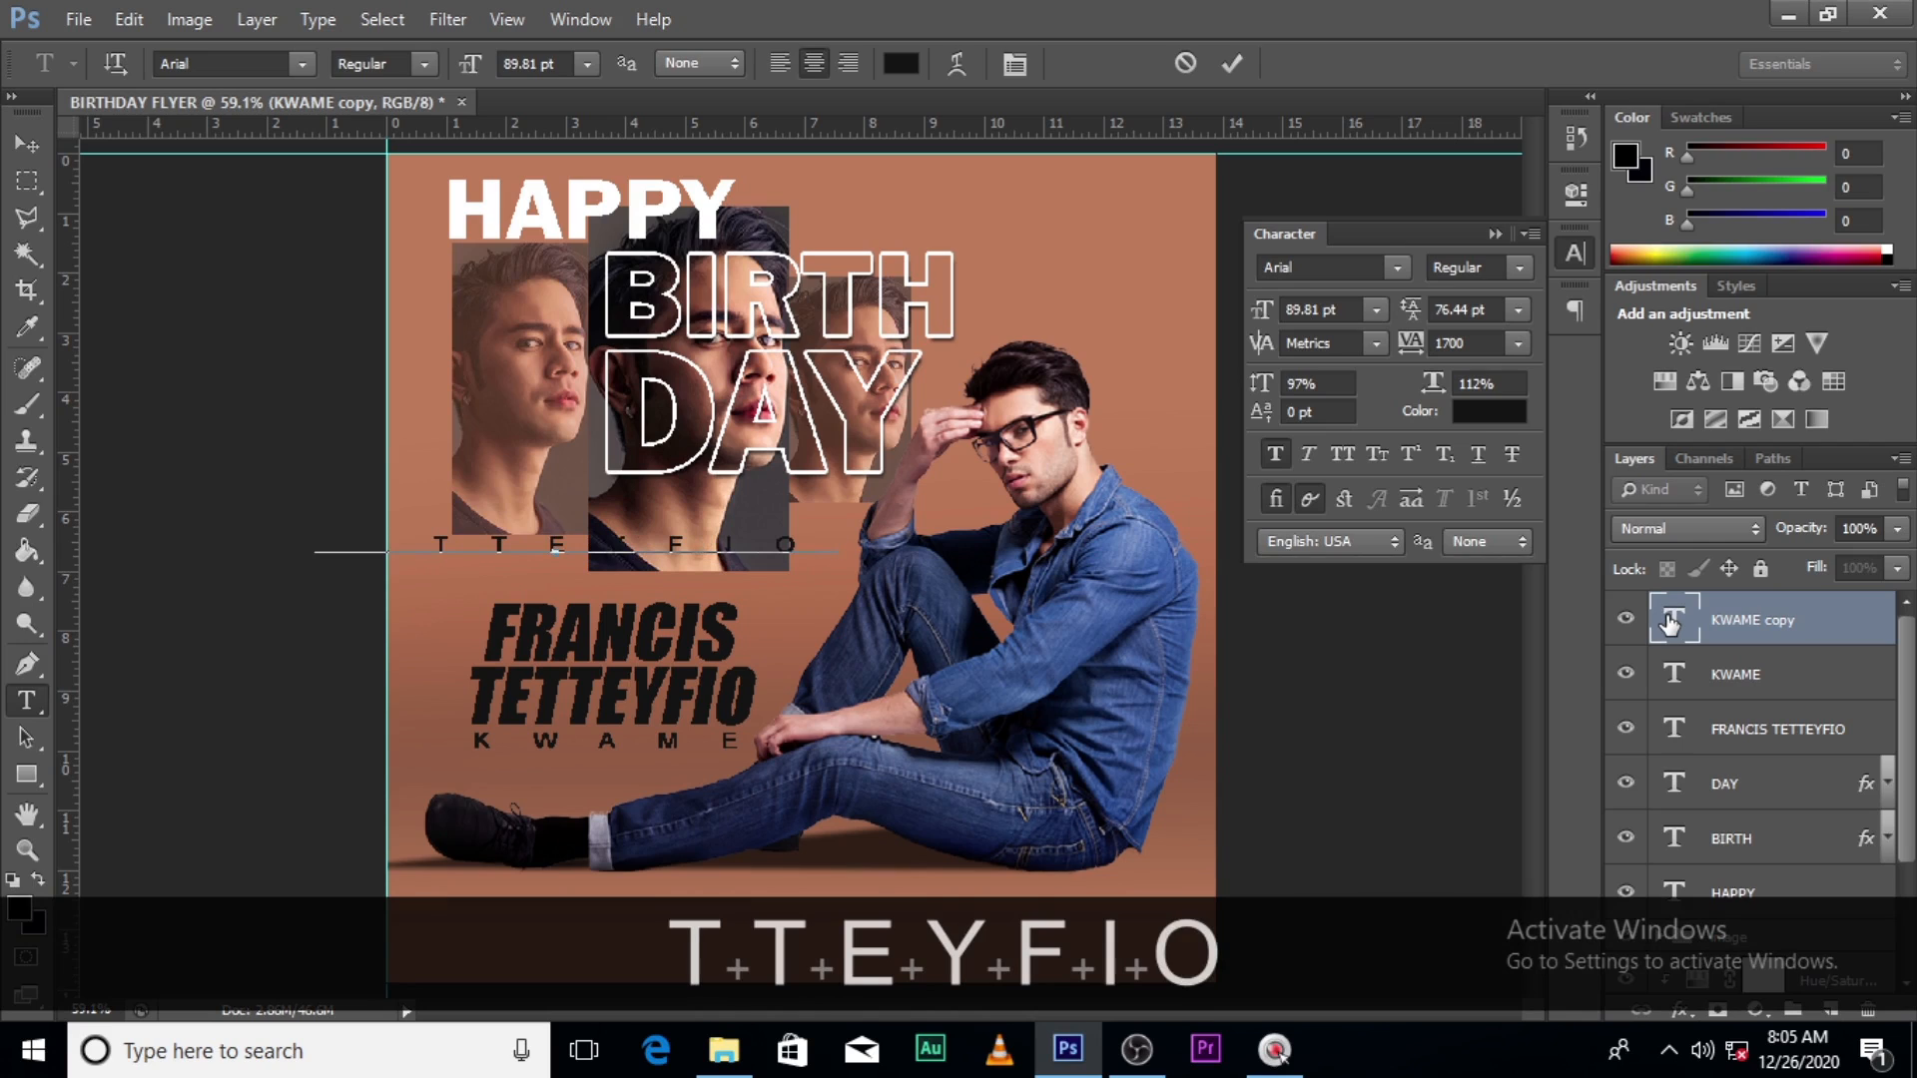
key("ctrl+t")
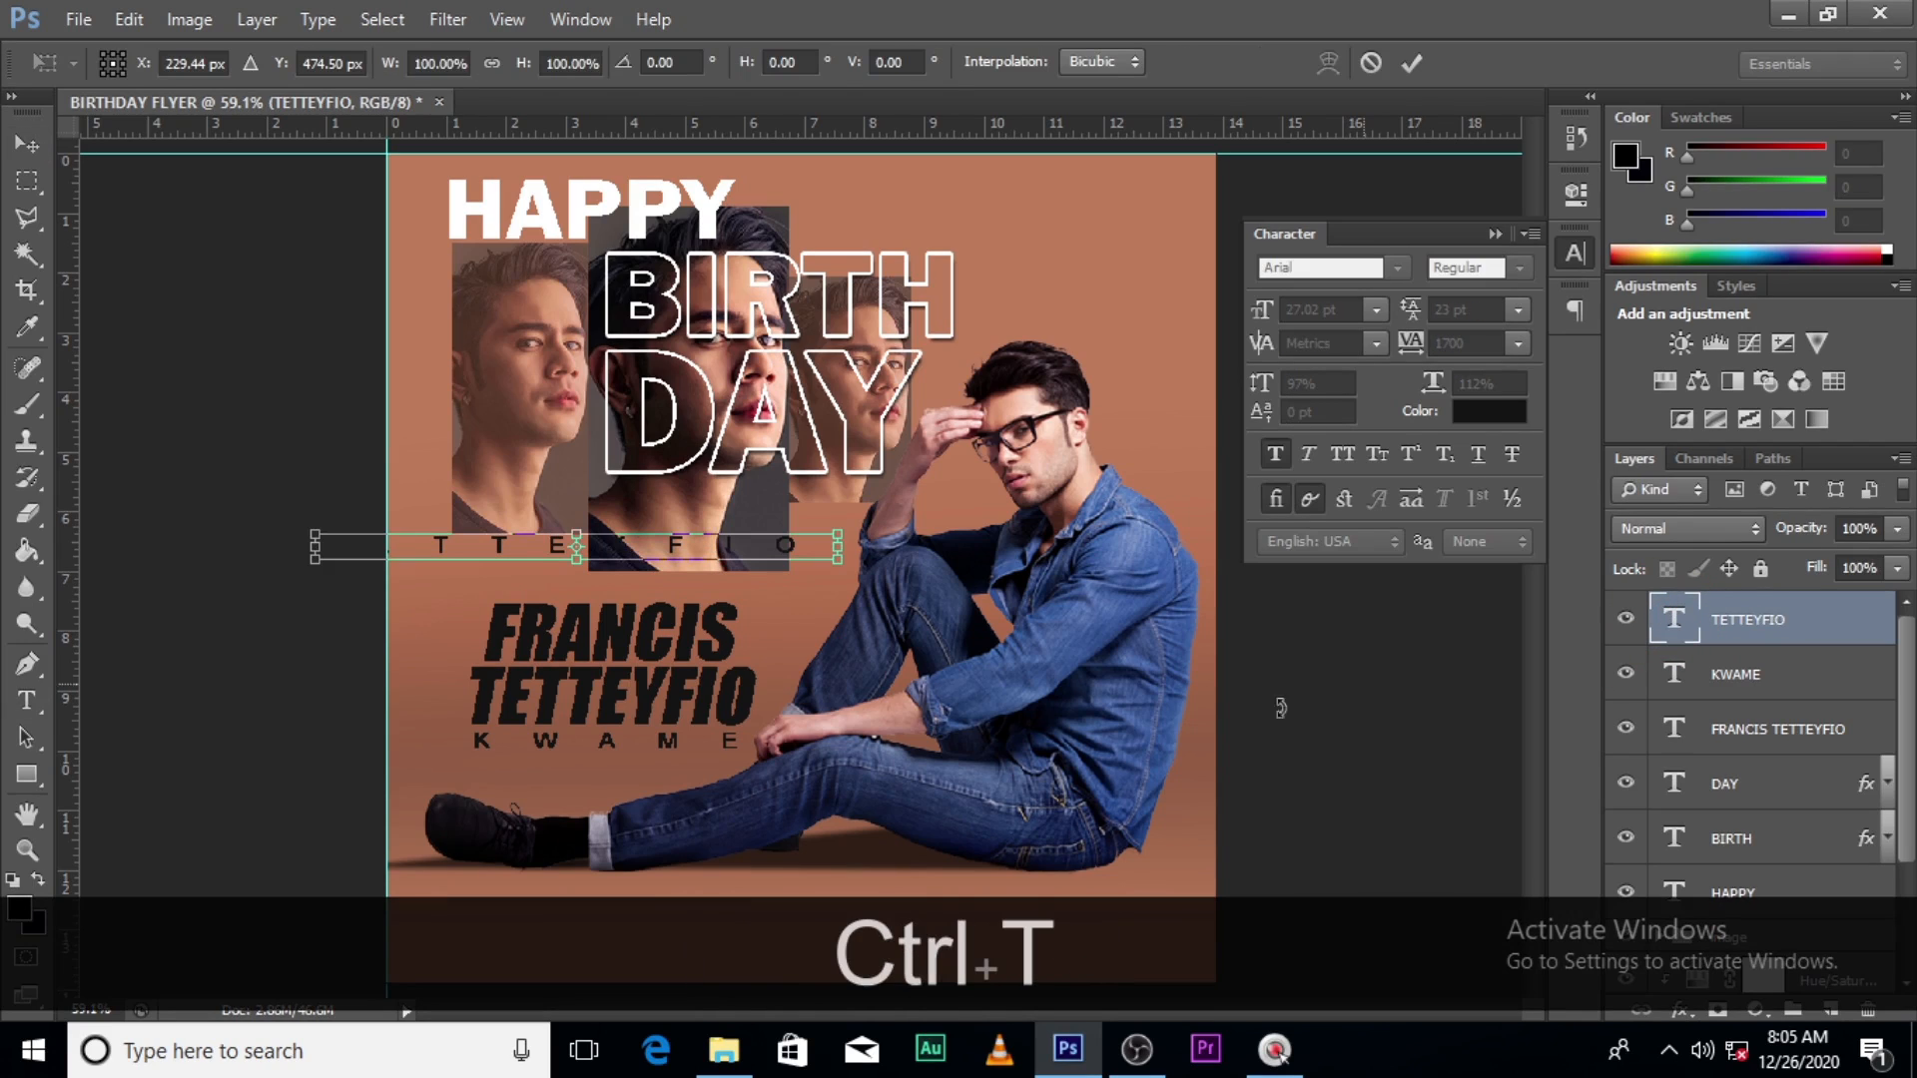
right_click(782, 461)
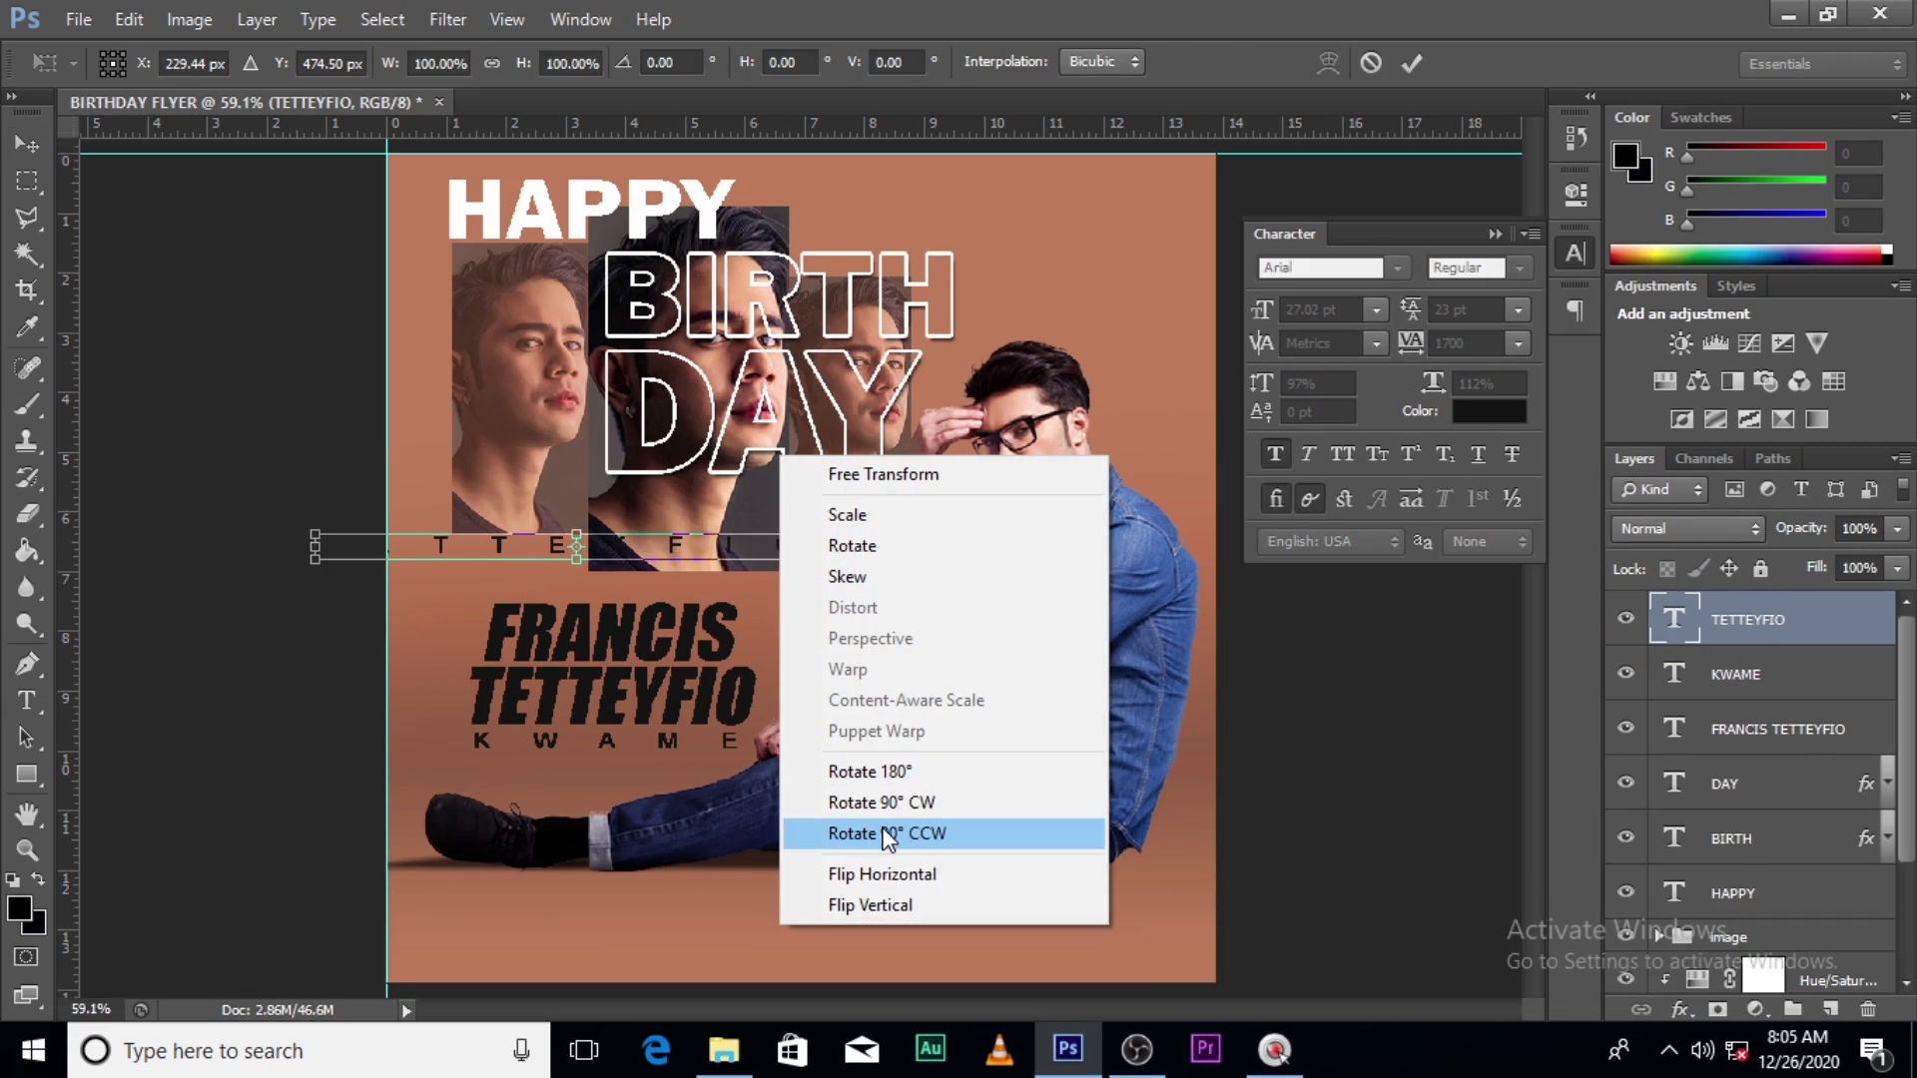
left_click(888, 835)
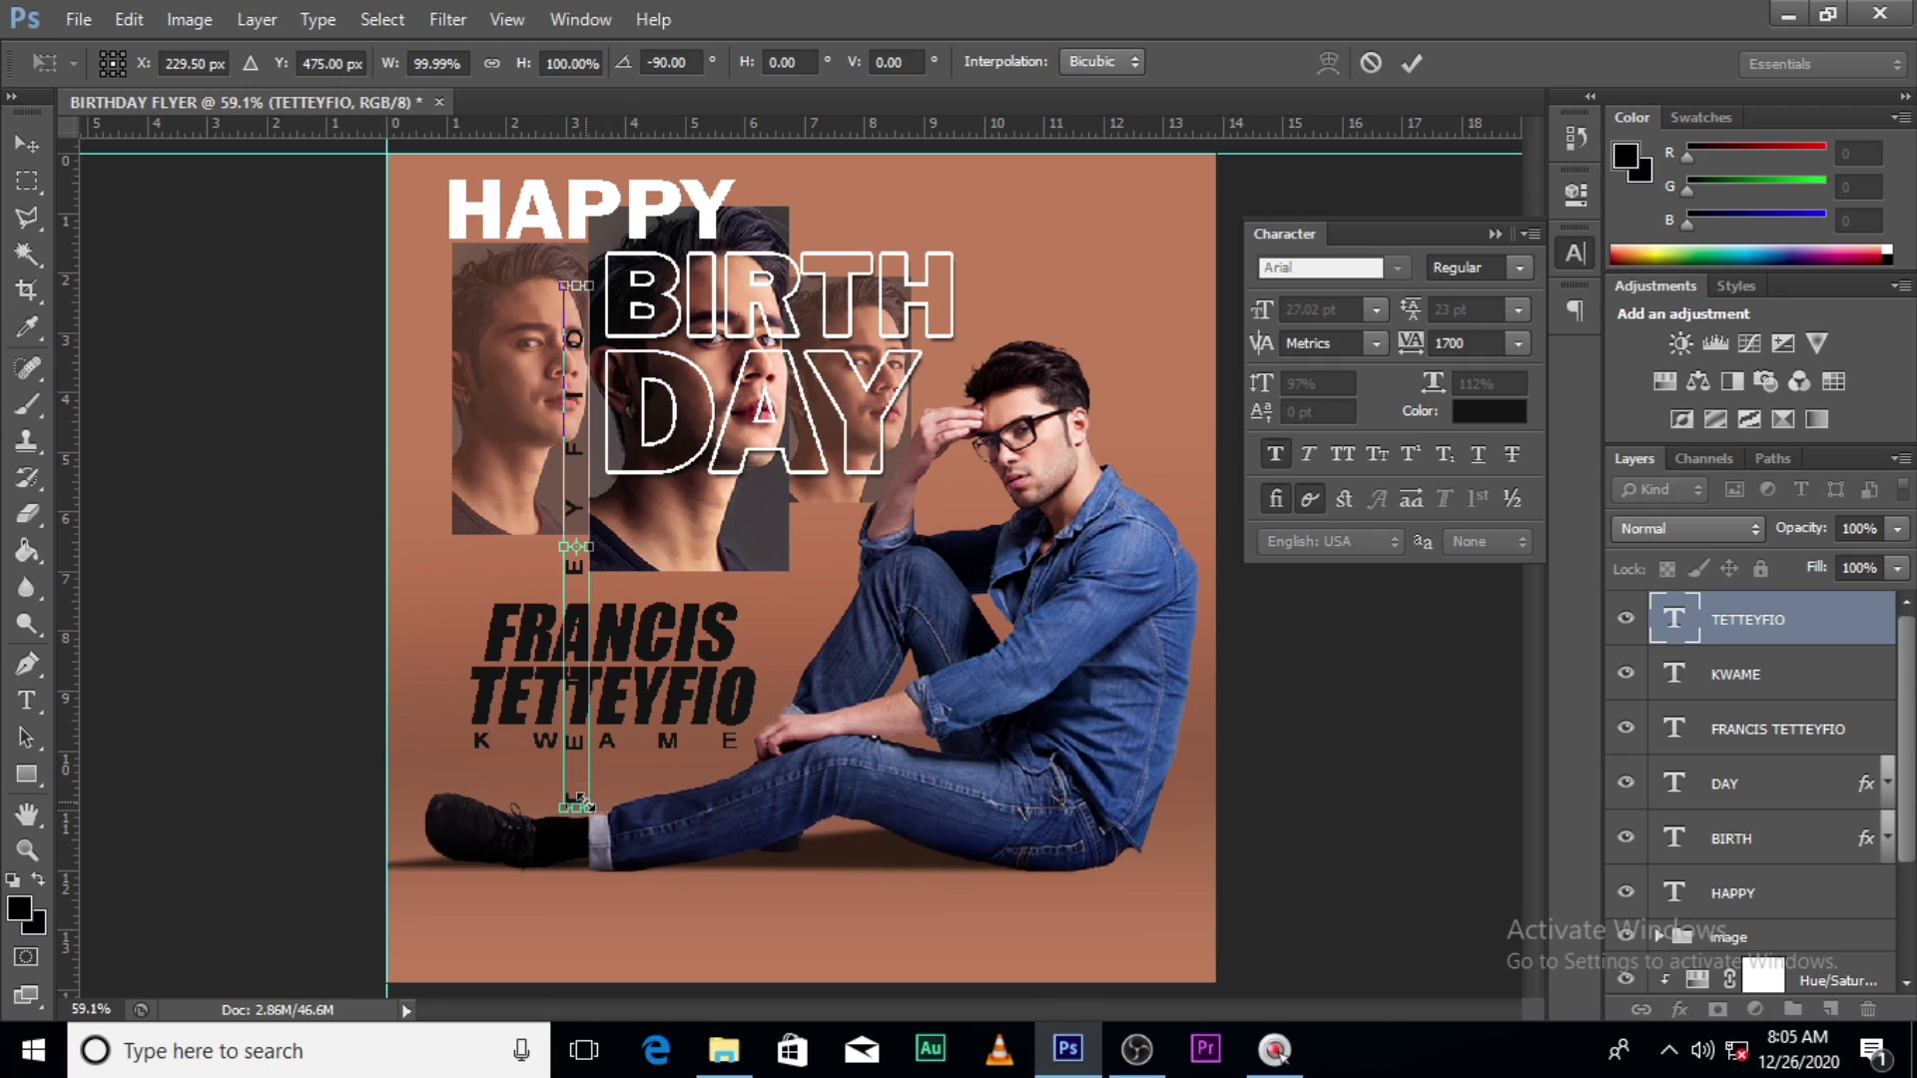
left_click_drag(582, 801, 560, 731)
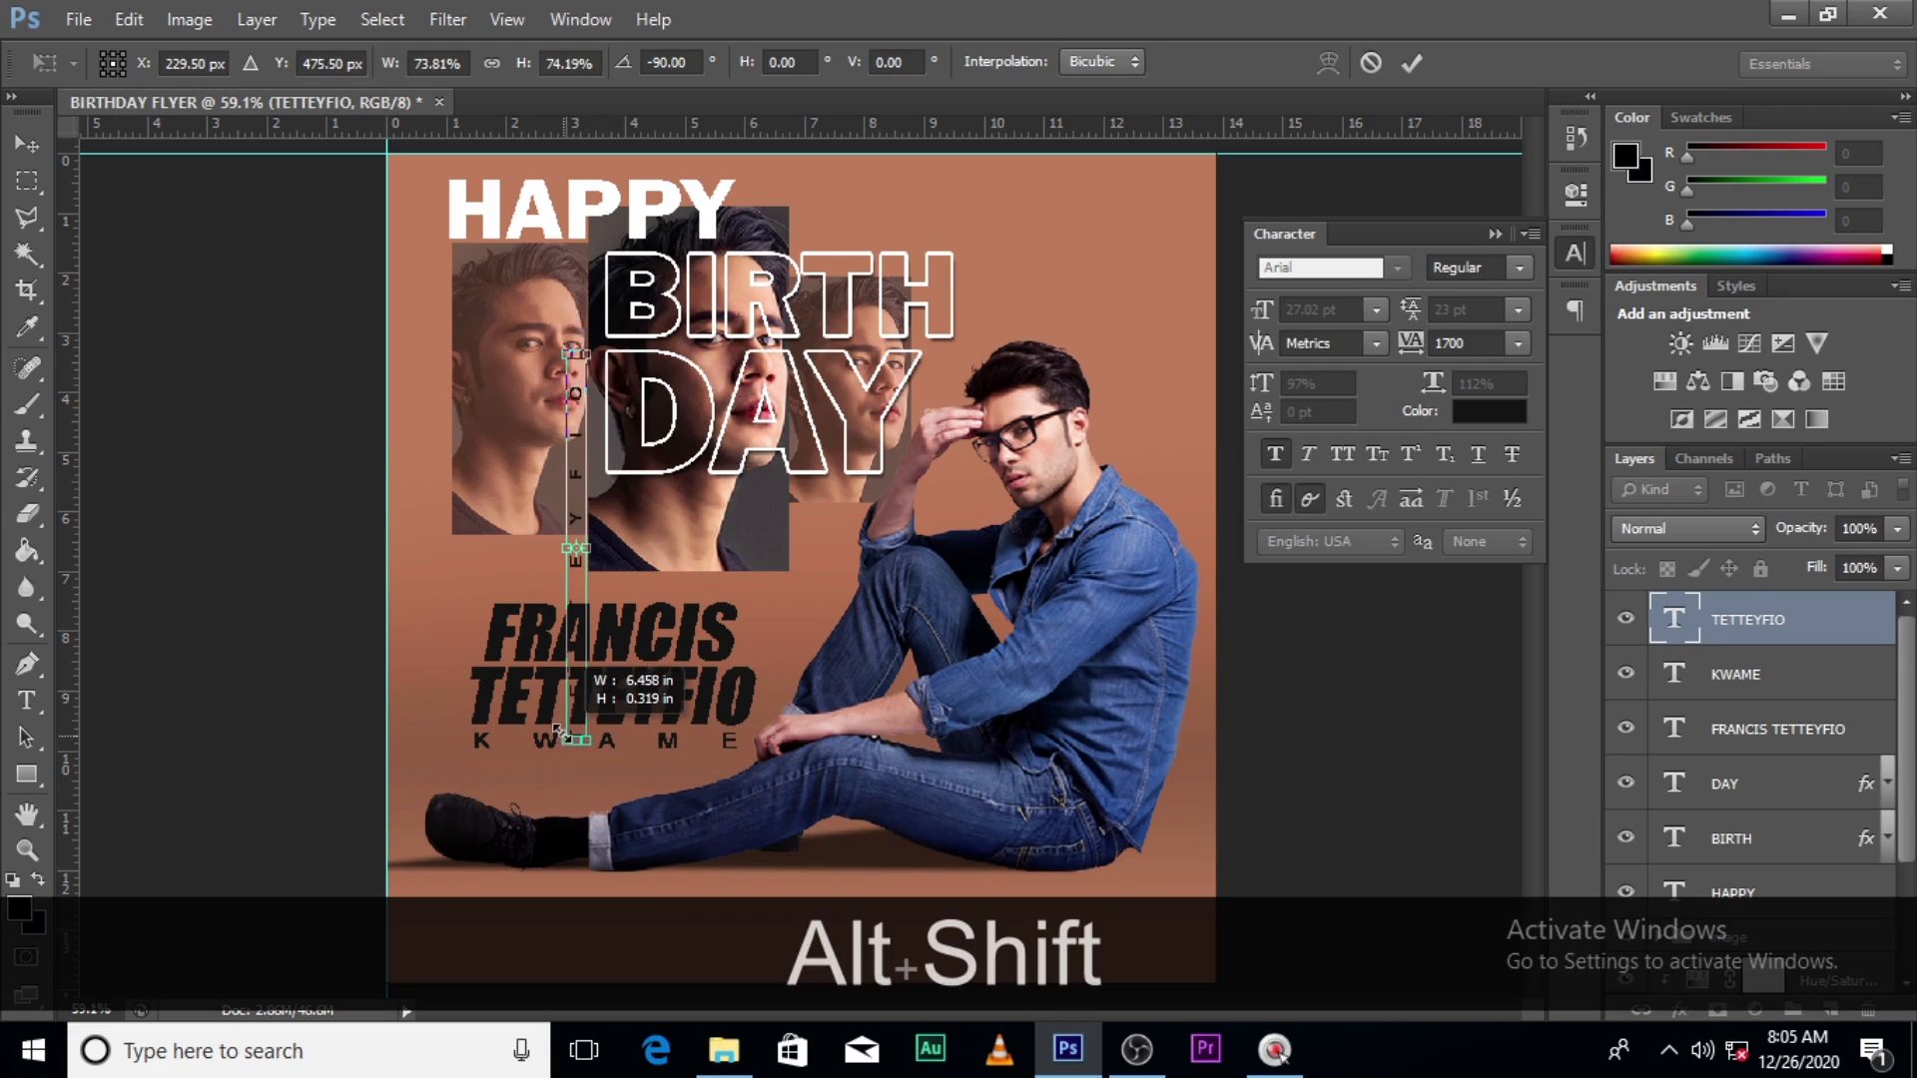
key("alt+shift+Return")
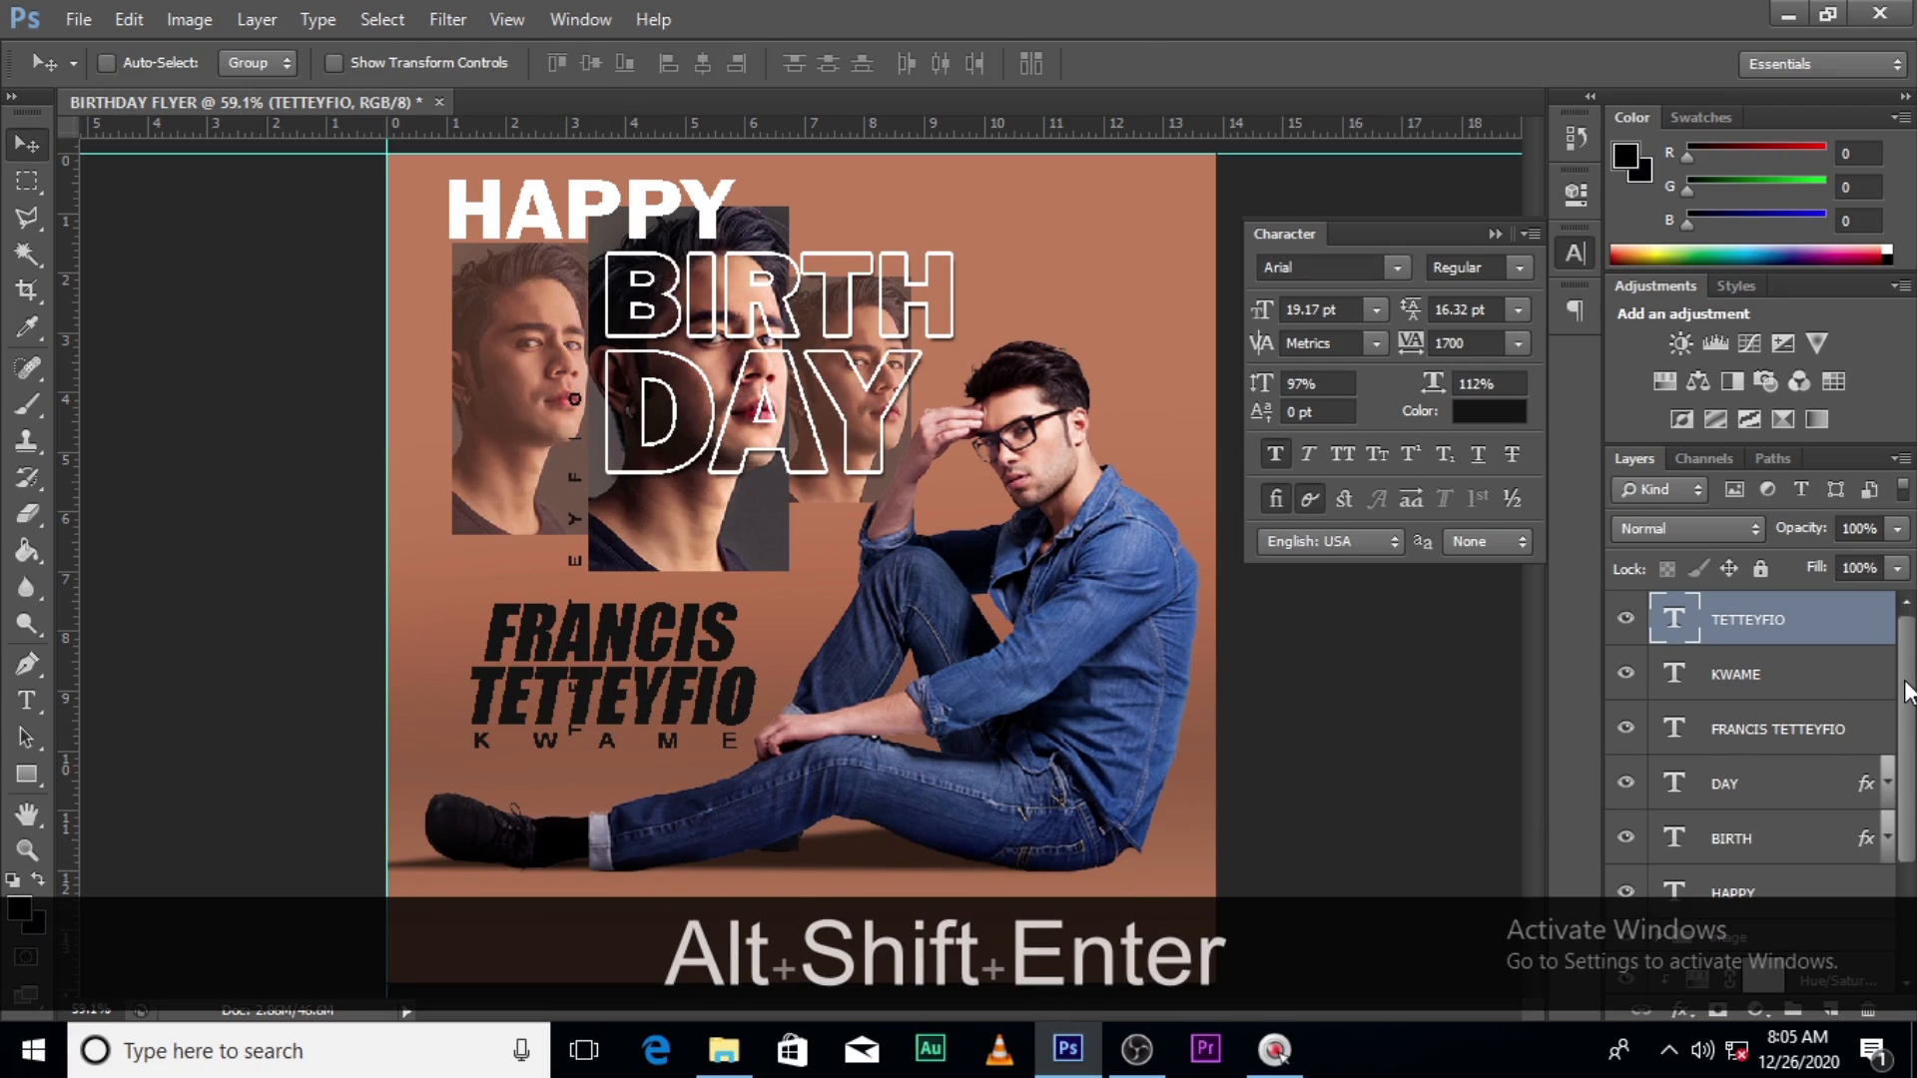
- Select the BIRTH and DAY layers and shift them to the right
left_click(1737, 894)
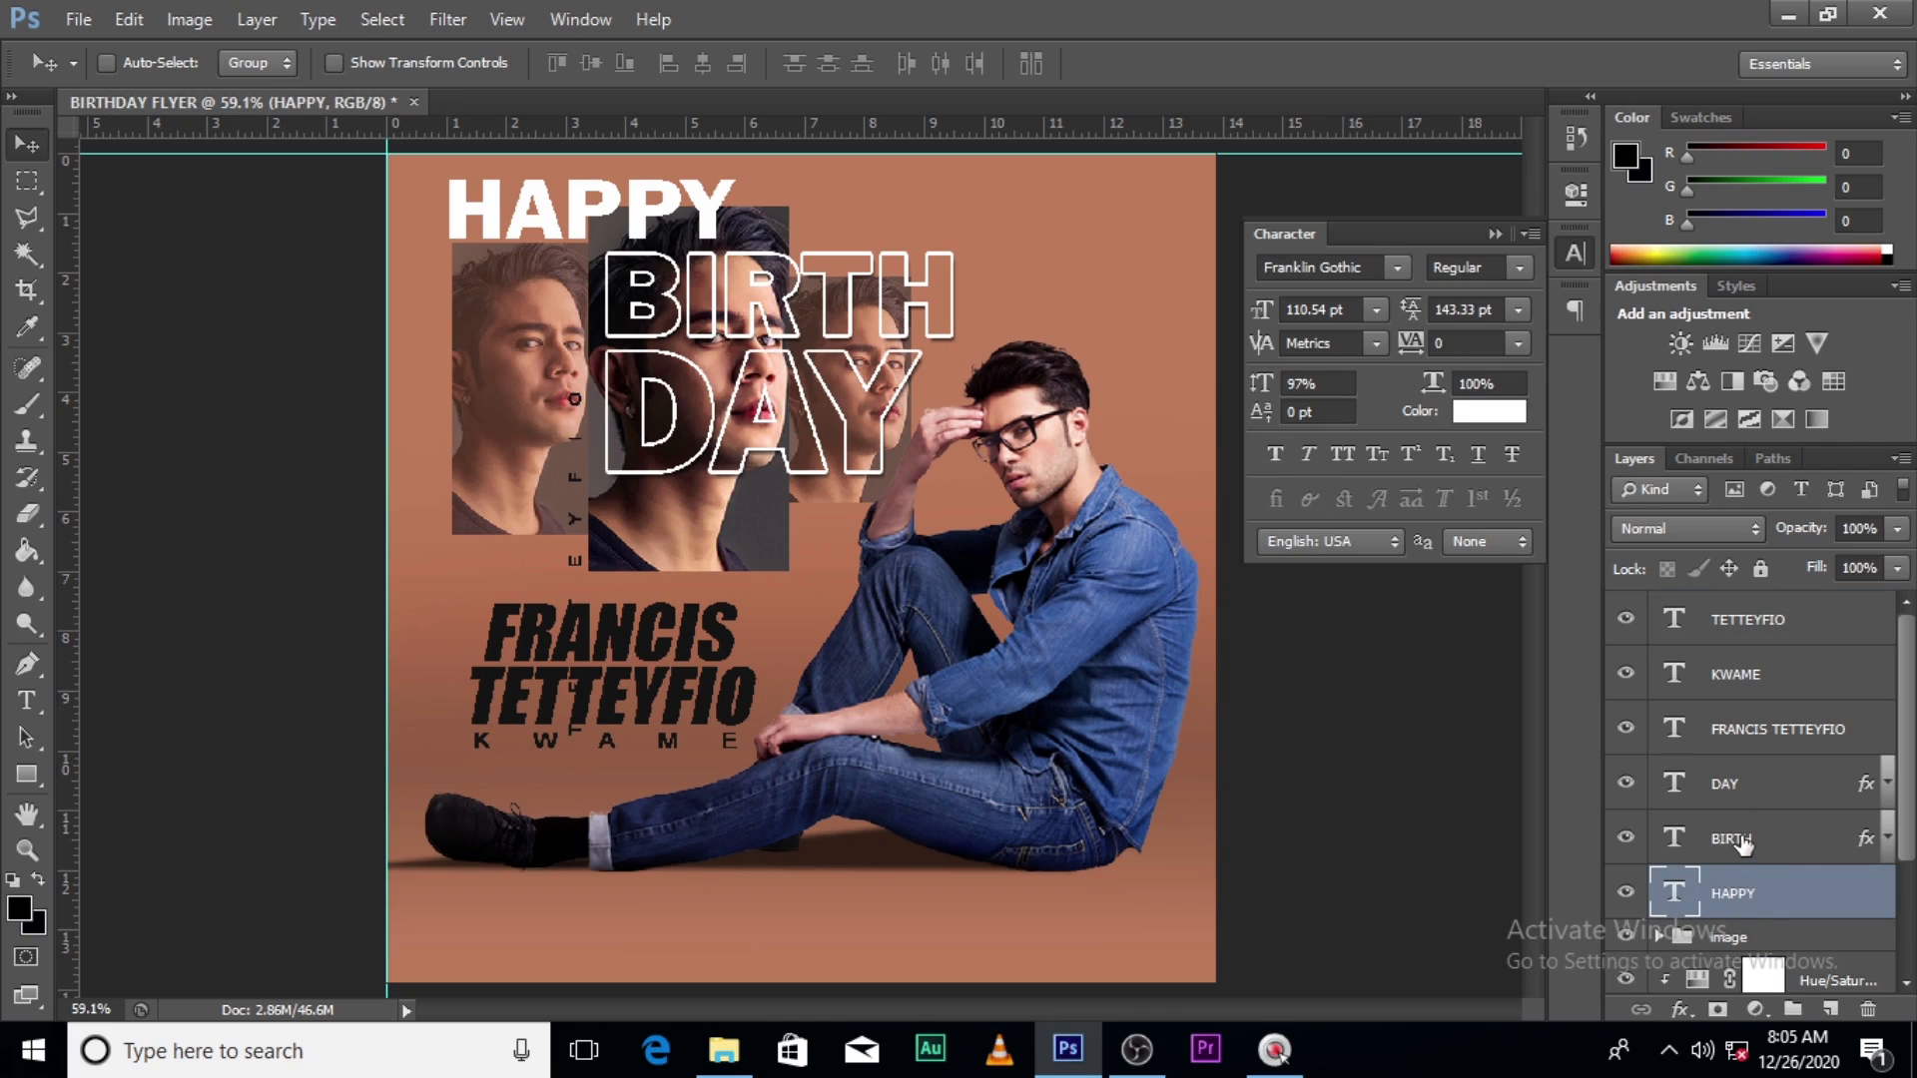
left_click(1742, 844)
left_click(1737, 784, "ctrl")
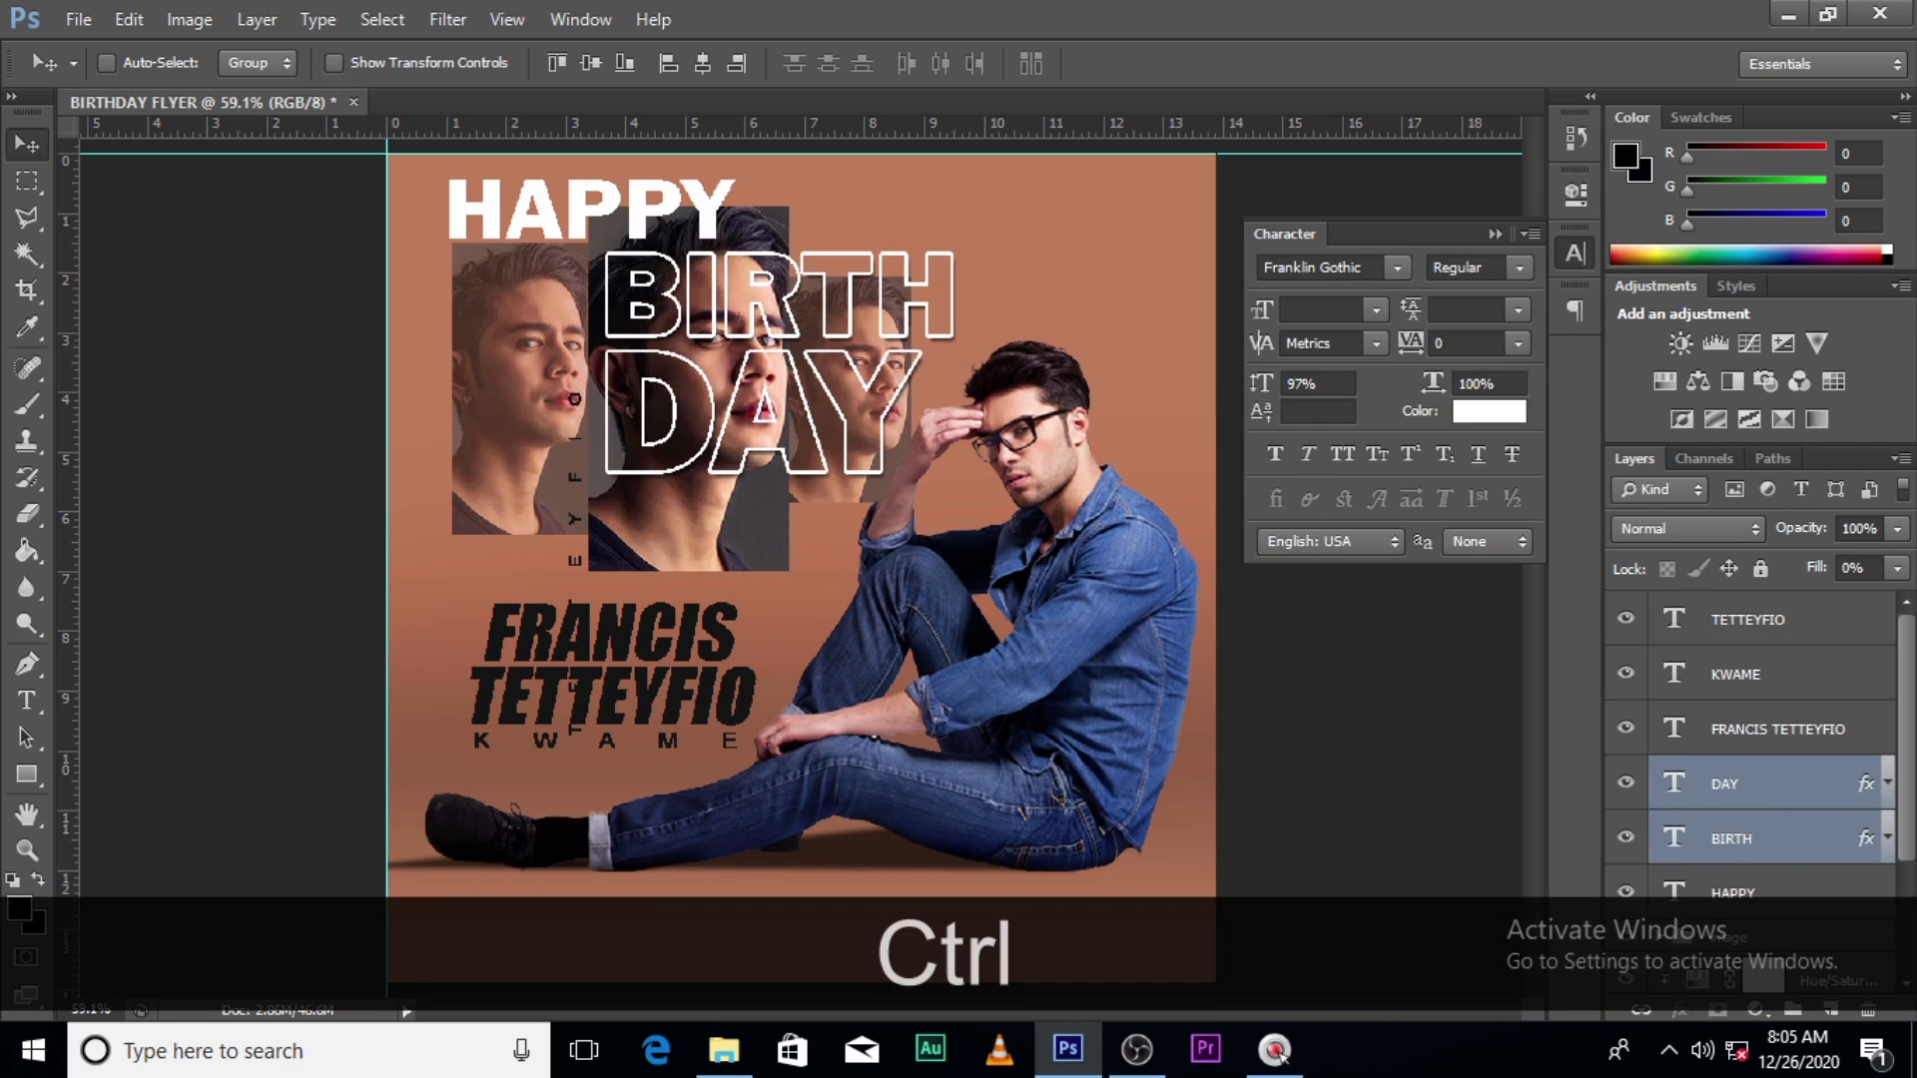
key("shift+Right")
key("shift+Right")
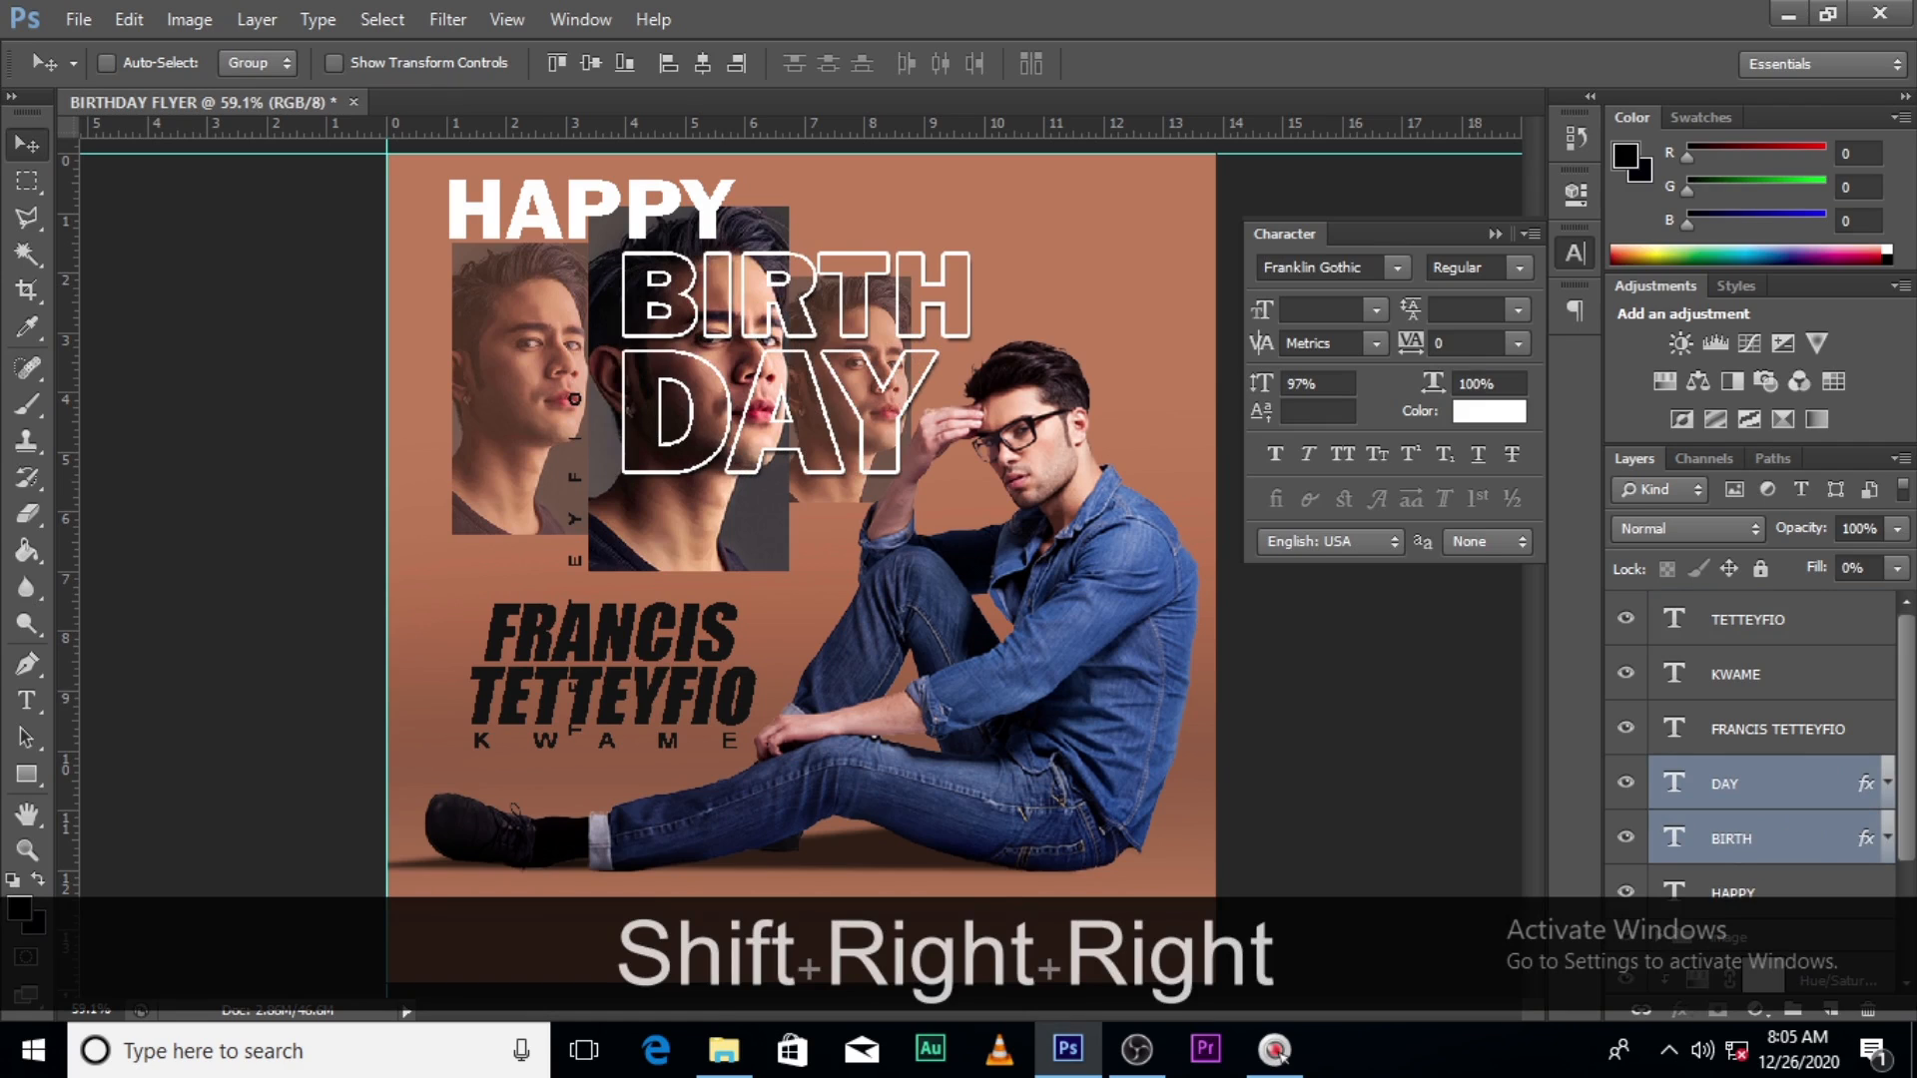
key("shift")
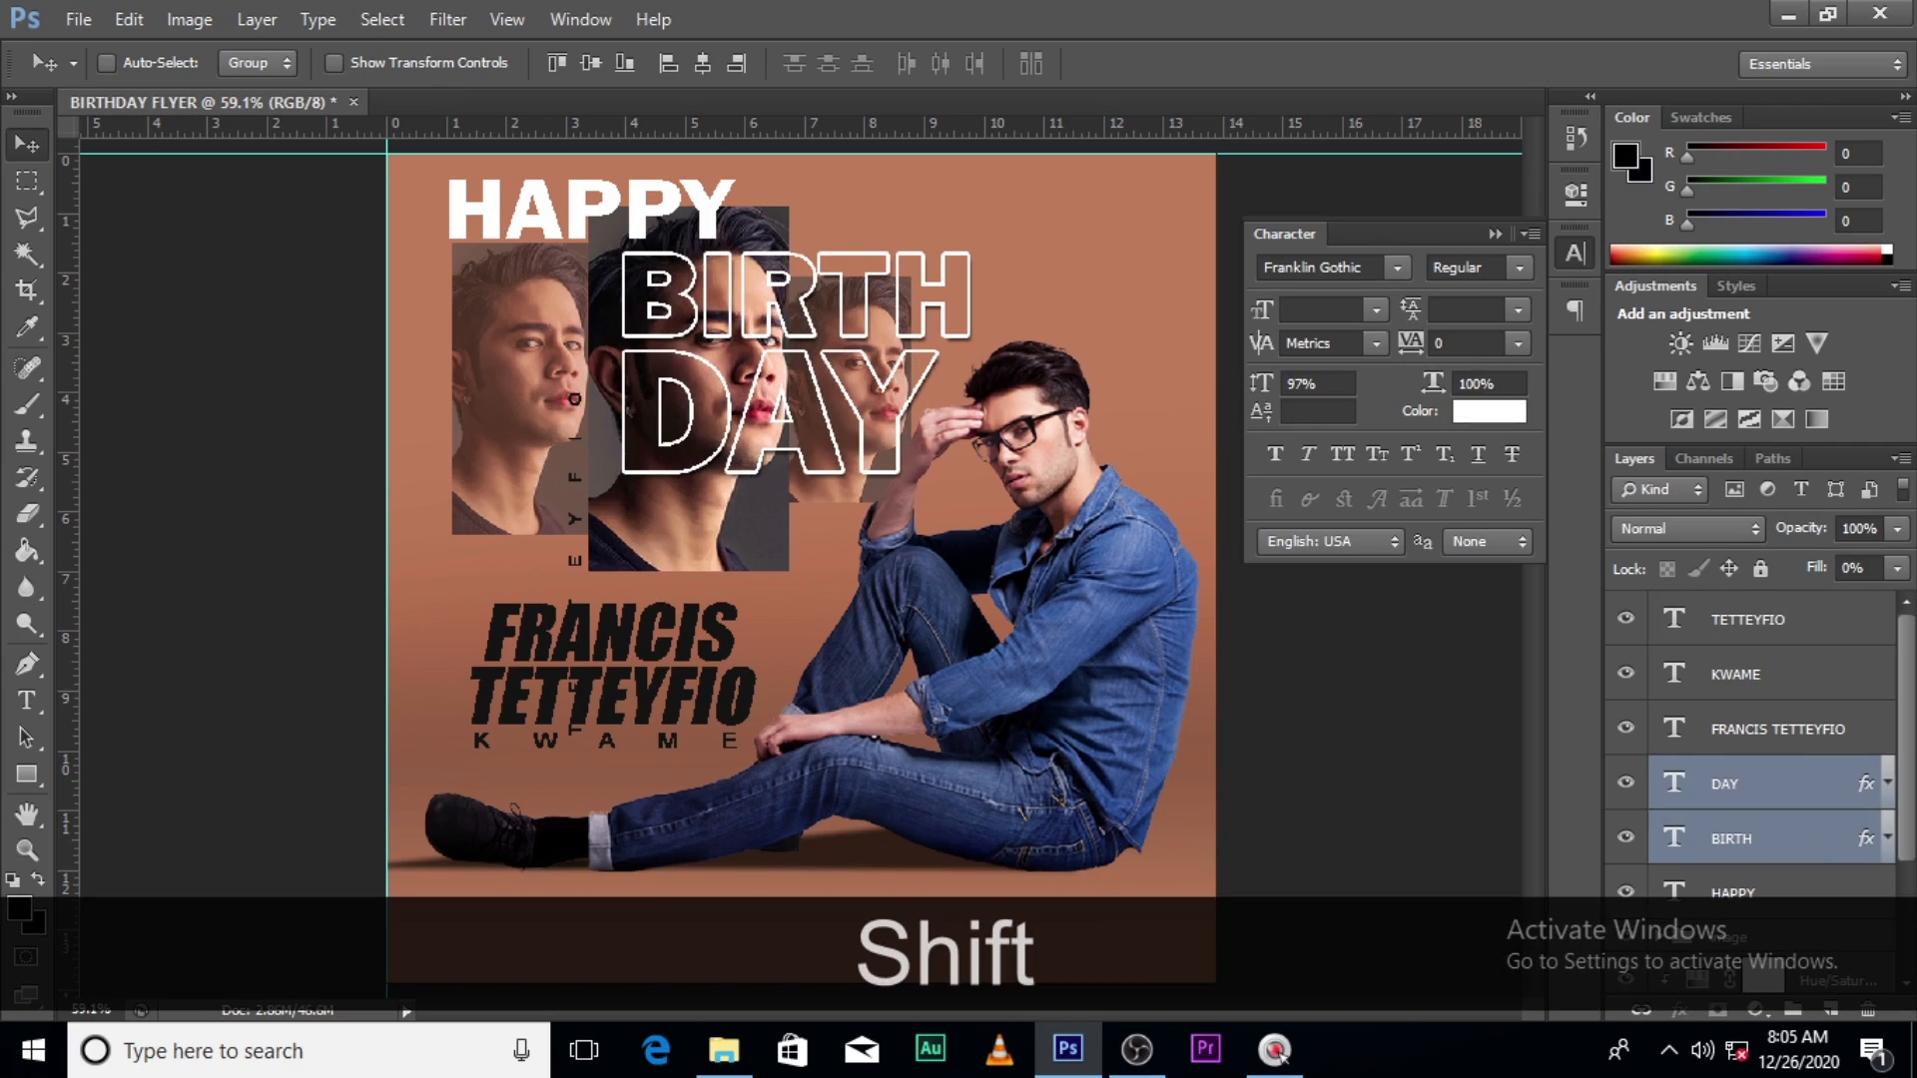
left_click(1730, 627)
left_click(1474, 415)
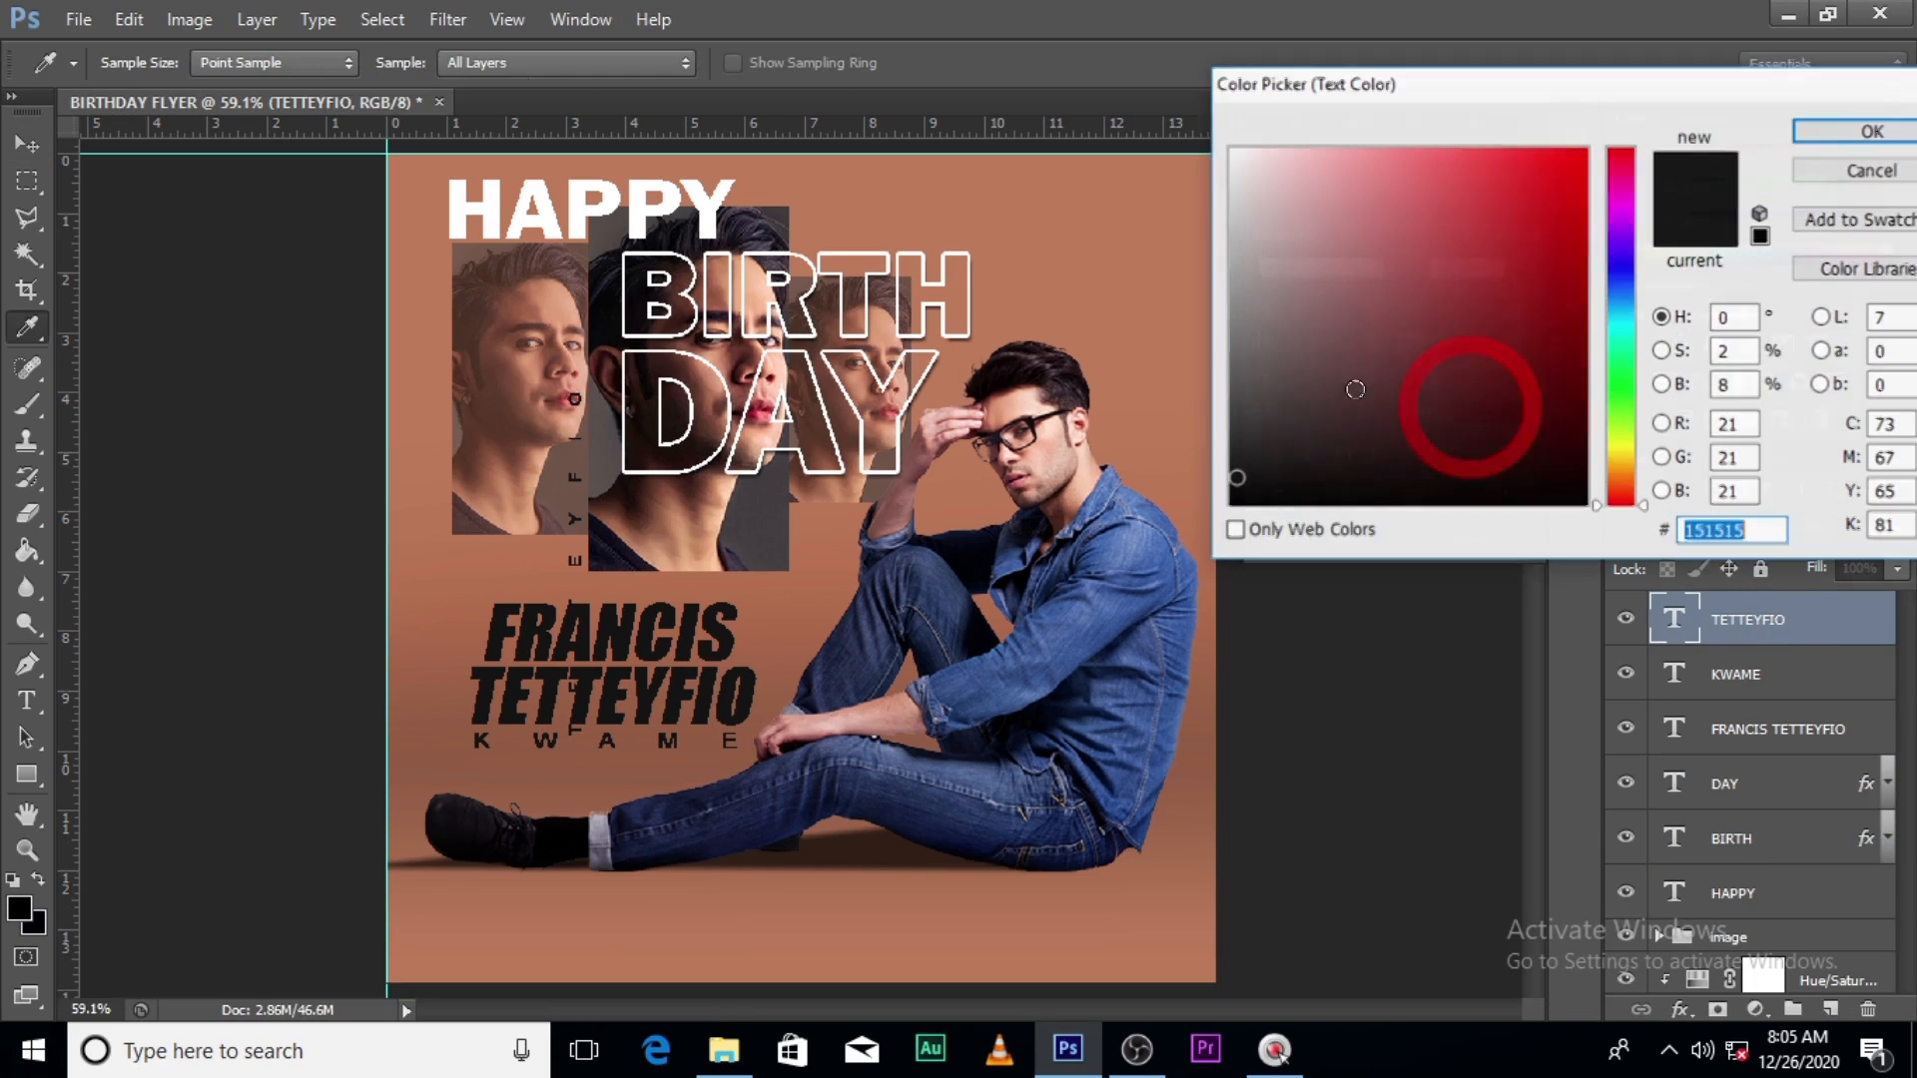
left_click_drag(1245, 171, 1185, 107)
left_click(1901, 136)
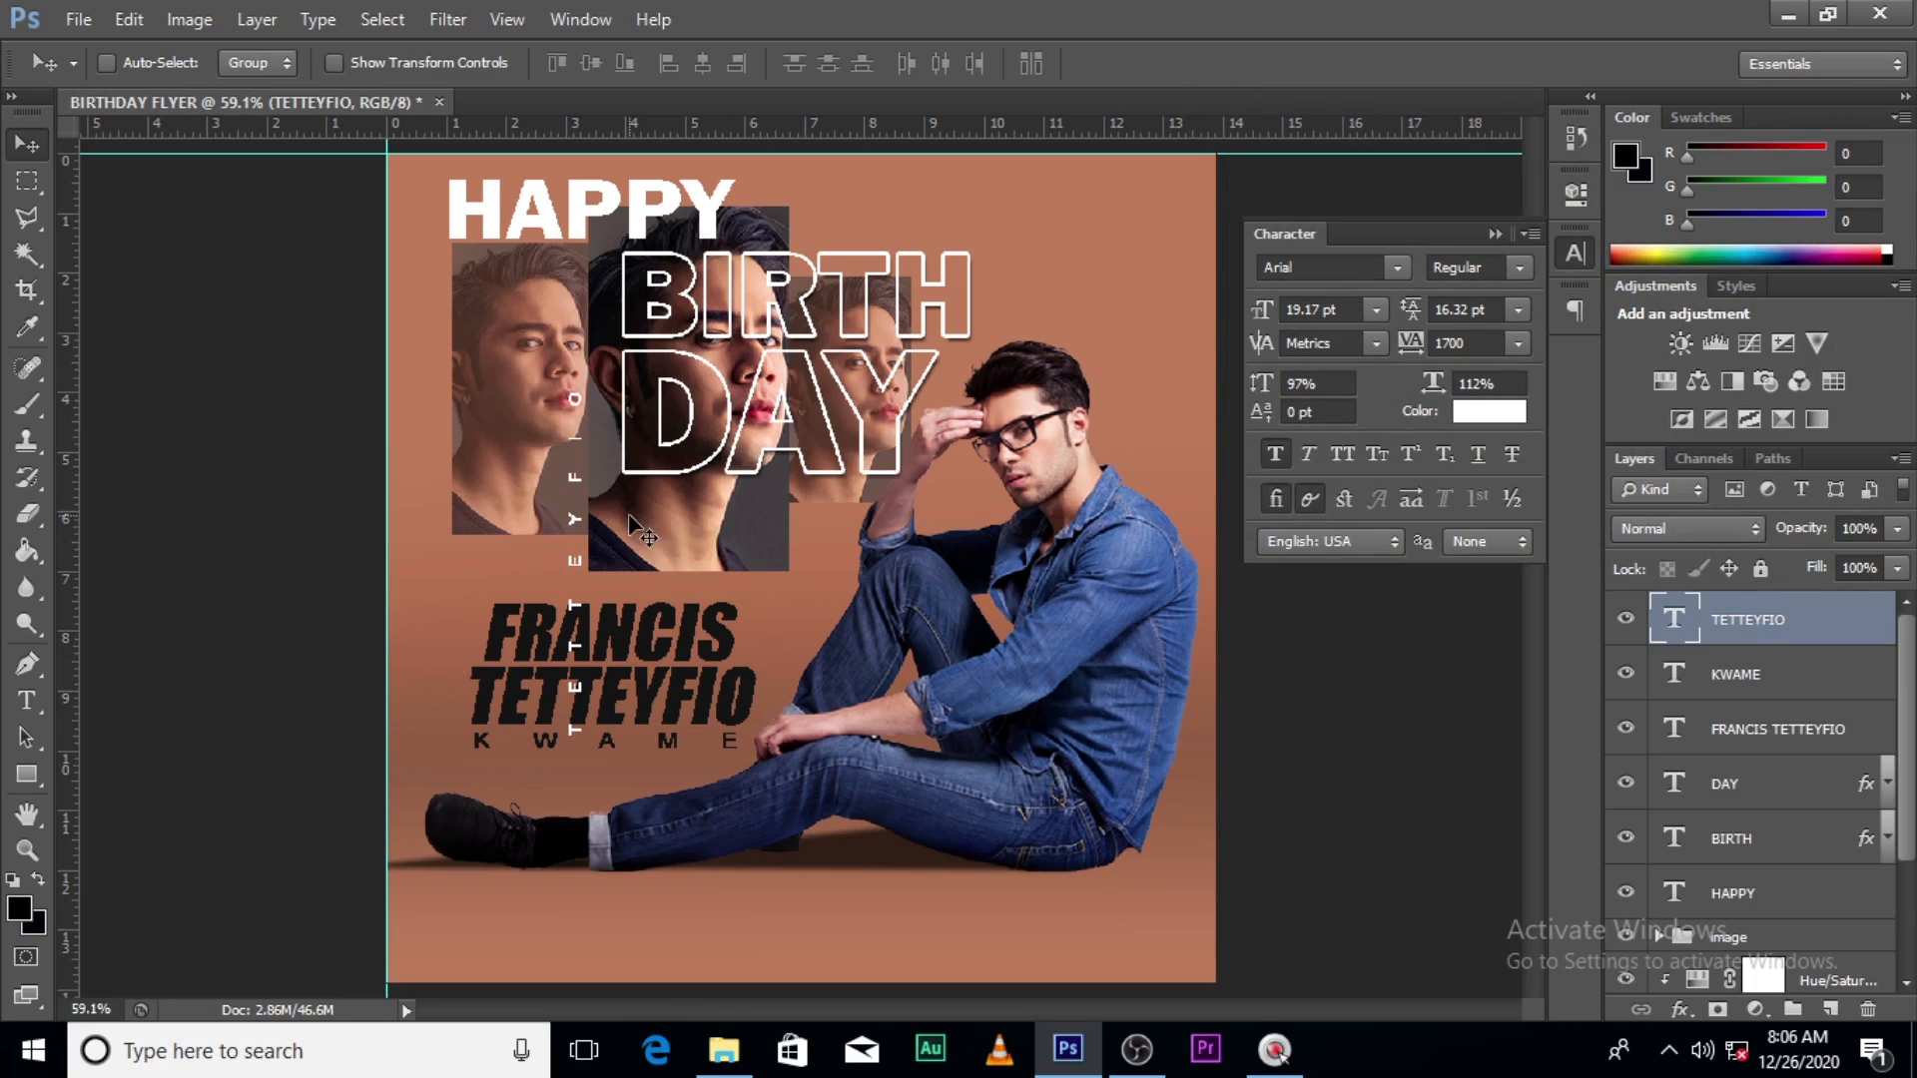
left_click_drag(579, 566, 604, 417)
left_click_drag(1426, 345, 1398, 345)
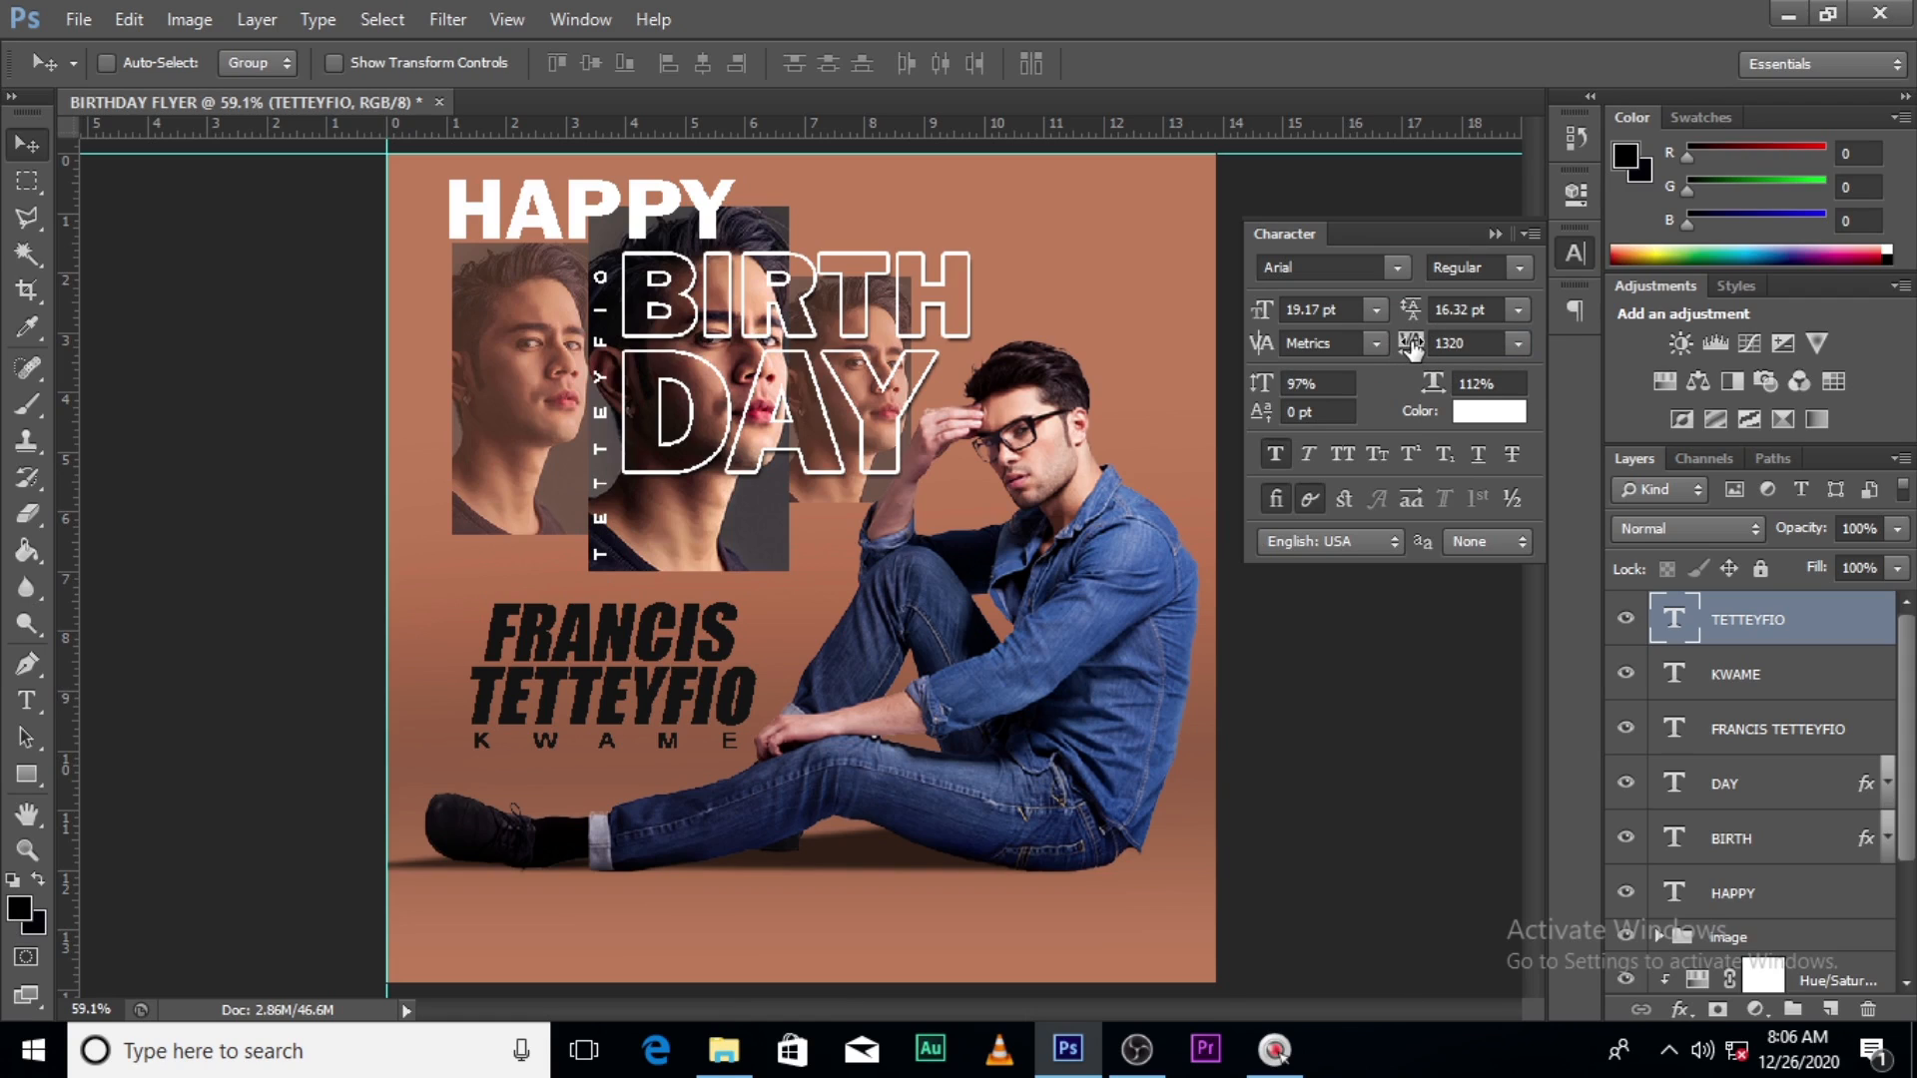
left_click_drag(1411, 344, 1420, 350)
key("Up")
key("Up")
key("Up")
key("Up")
key("Up")
key("Up")
key("Up")
key("Right")
key("Right")
key("ctrl+j")
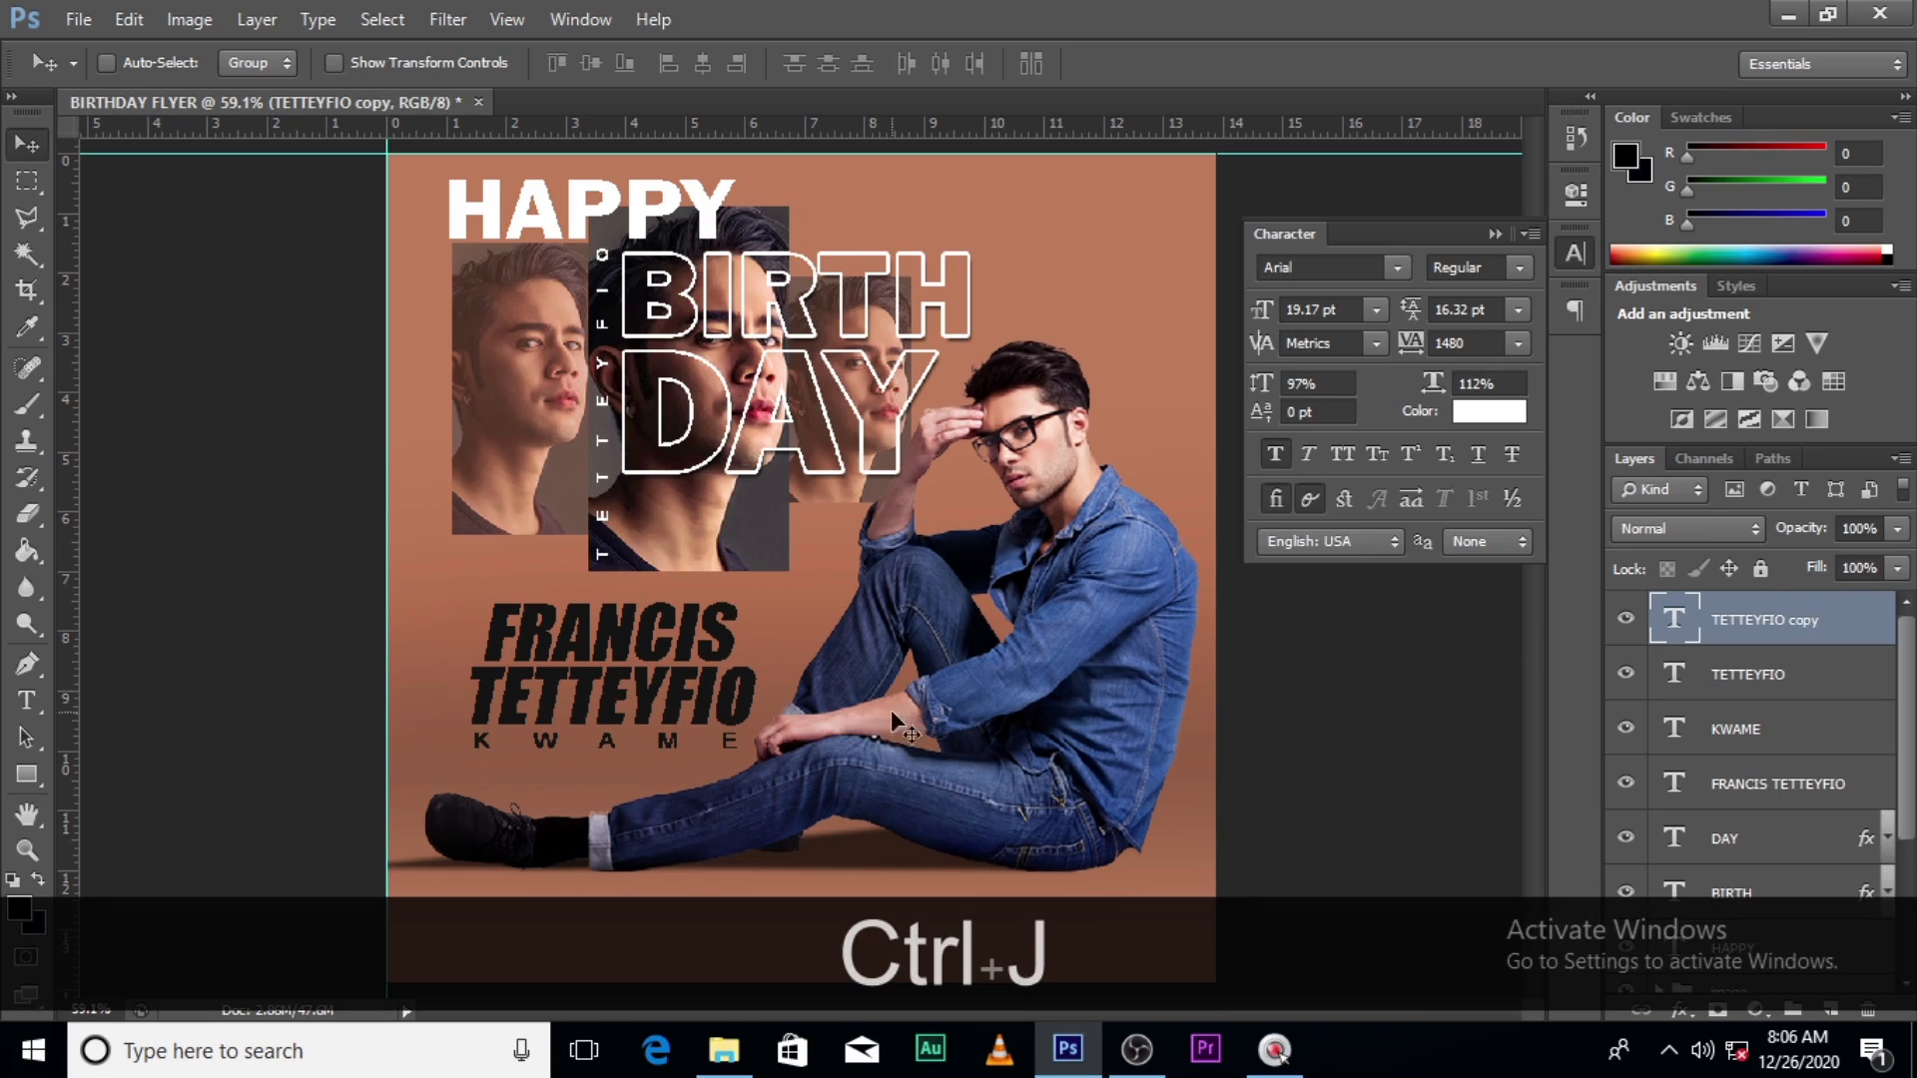
key("ctrl+t")
right_click(831, 337)
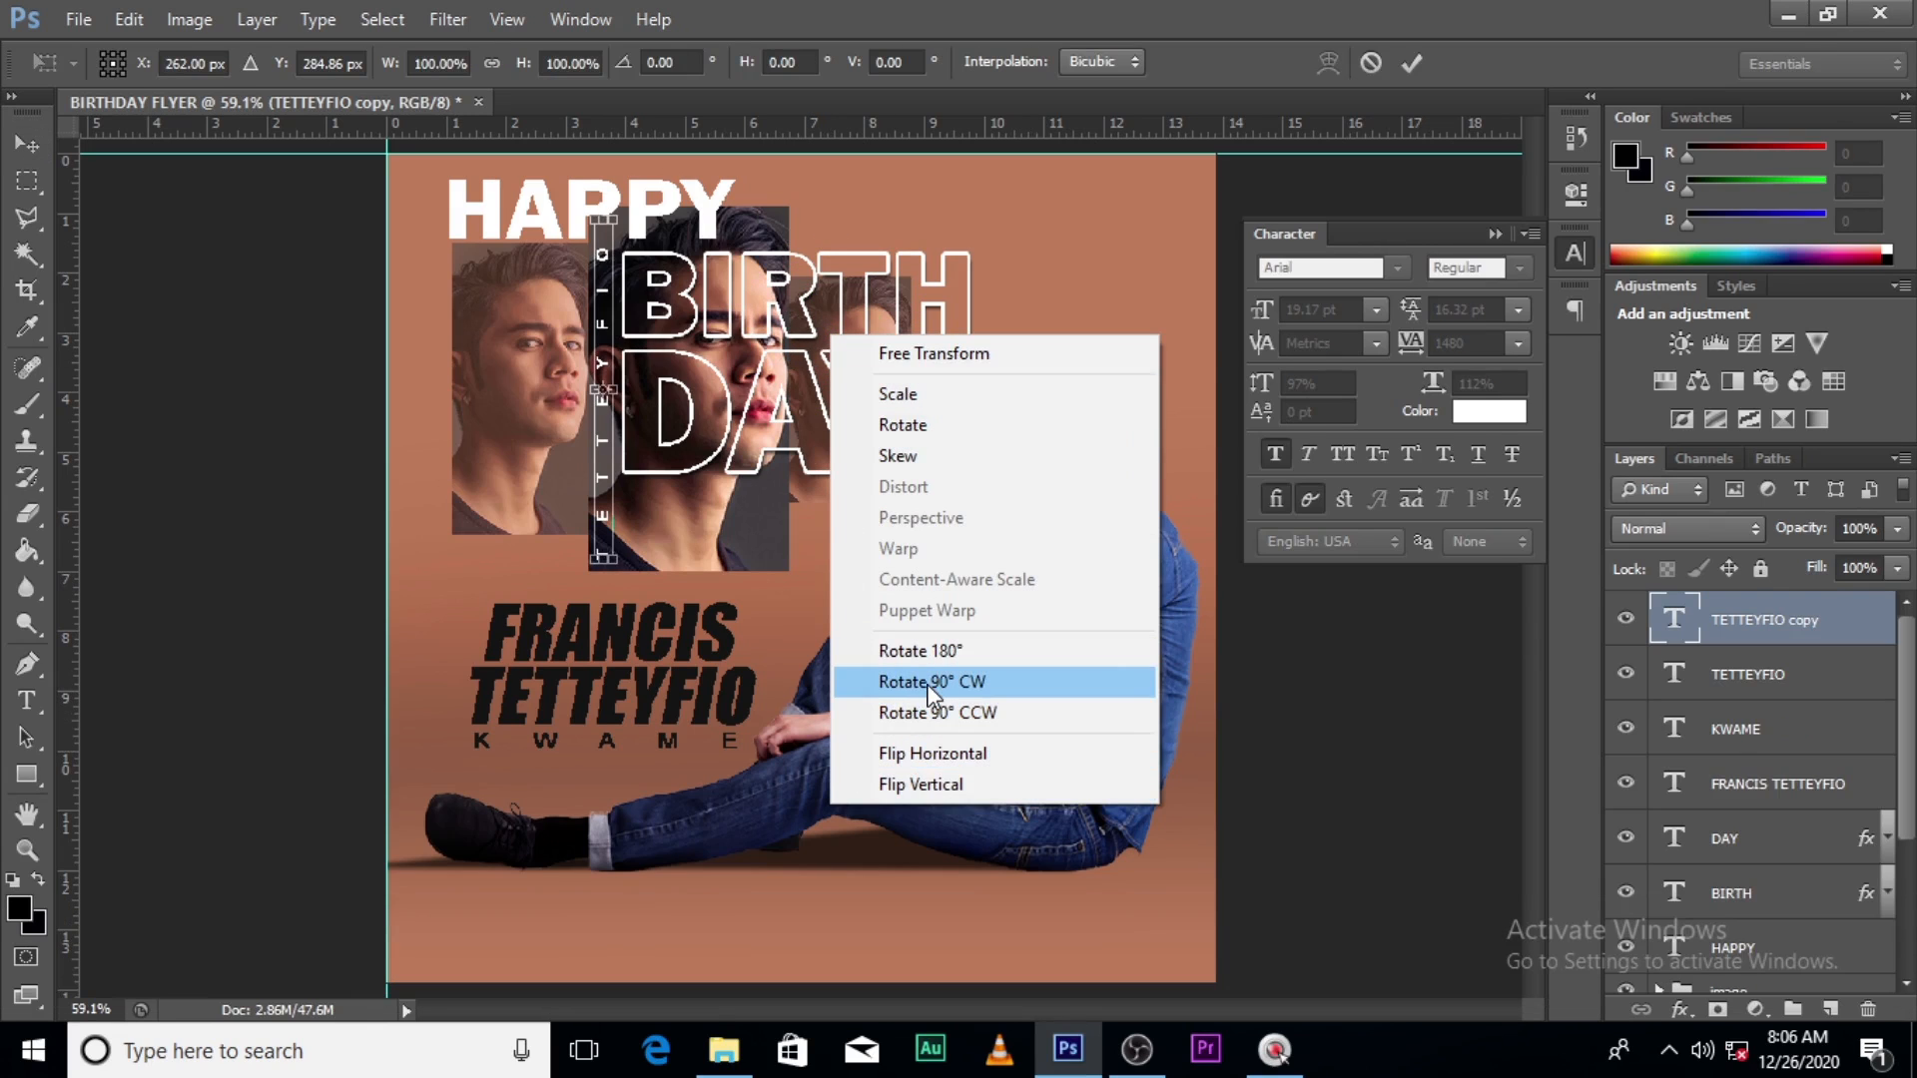
left_click(925, 682)
key("Return")
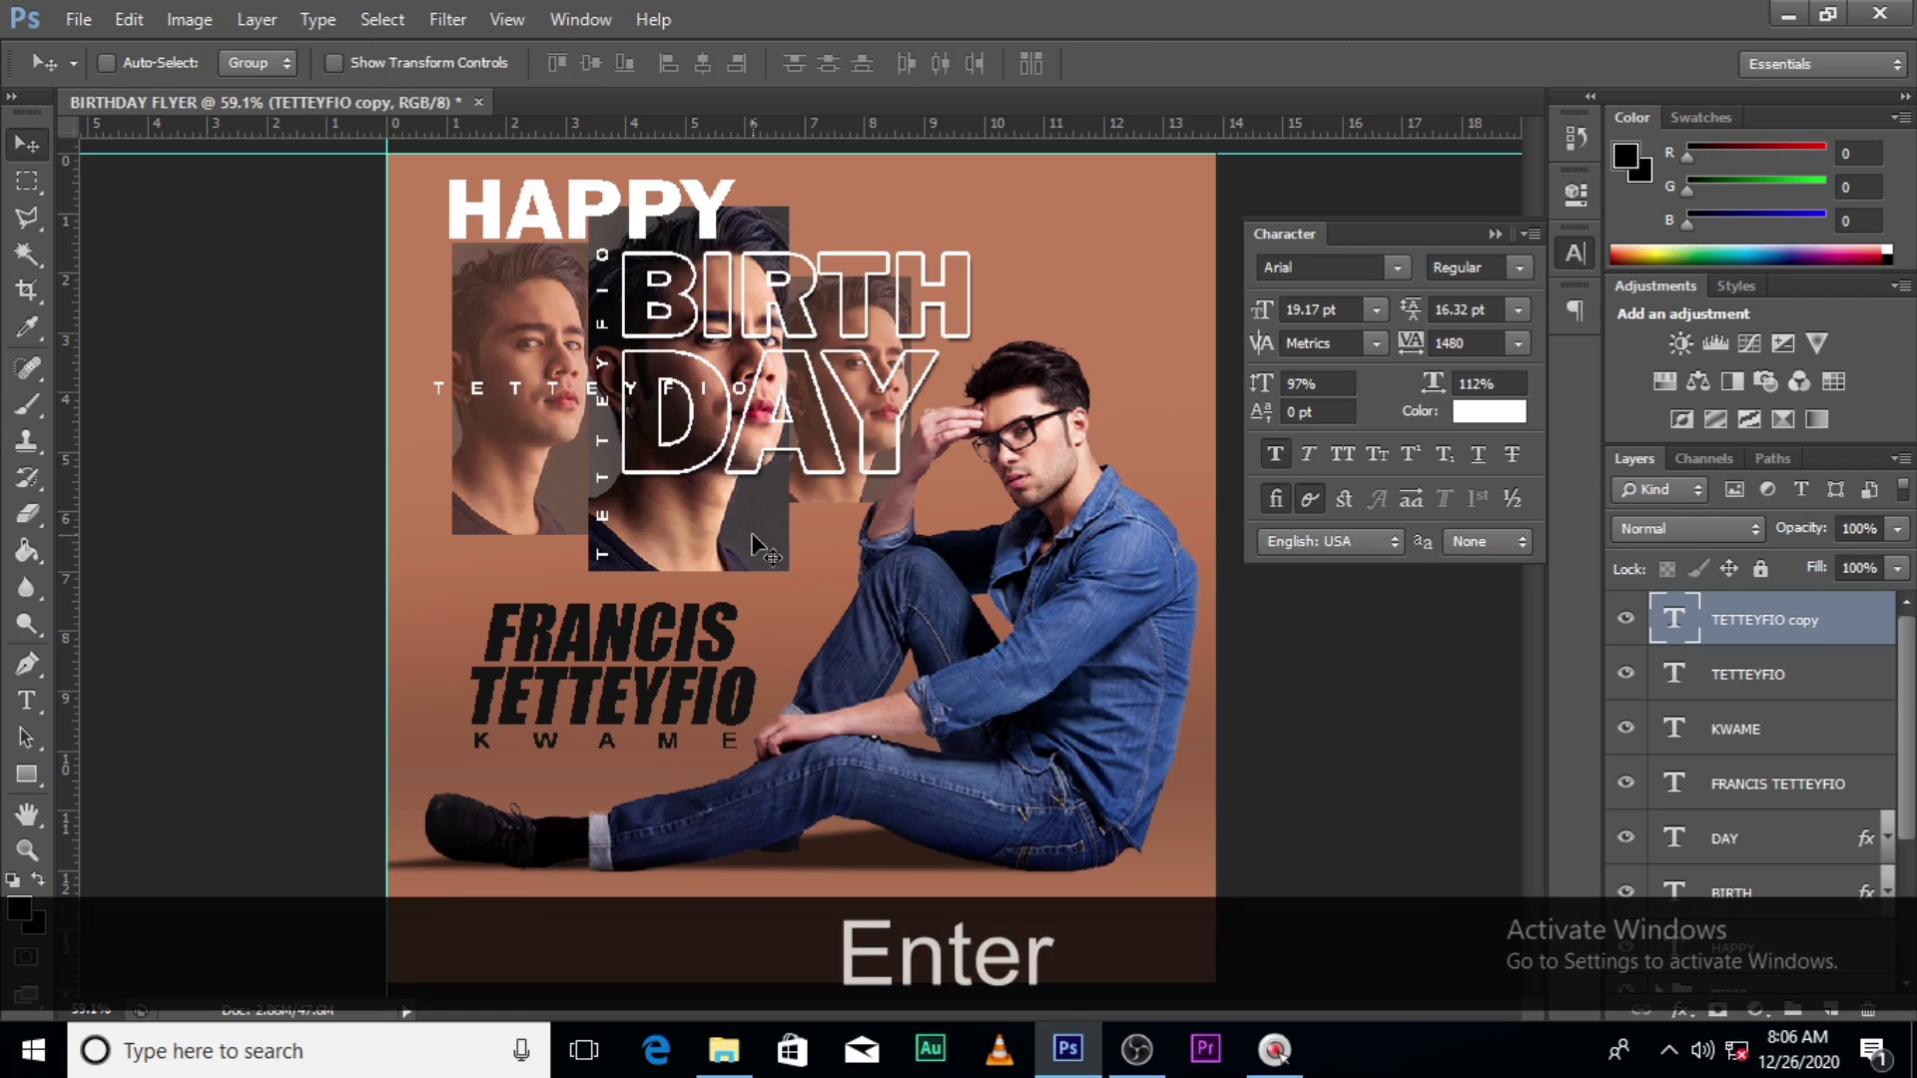
key("v")
left_click_drag(629, 466, 590, 625)
double_click(1676, 620)
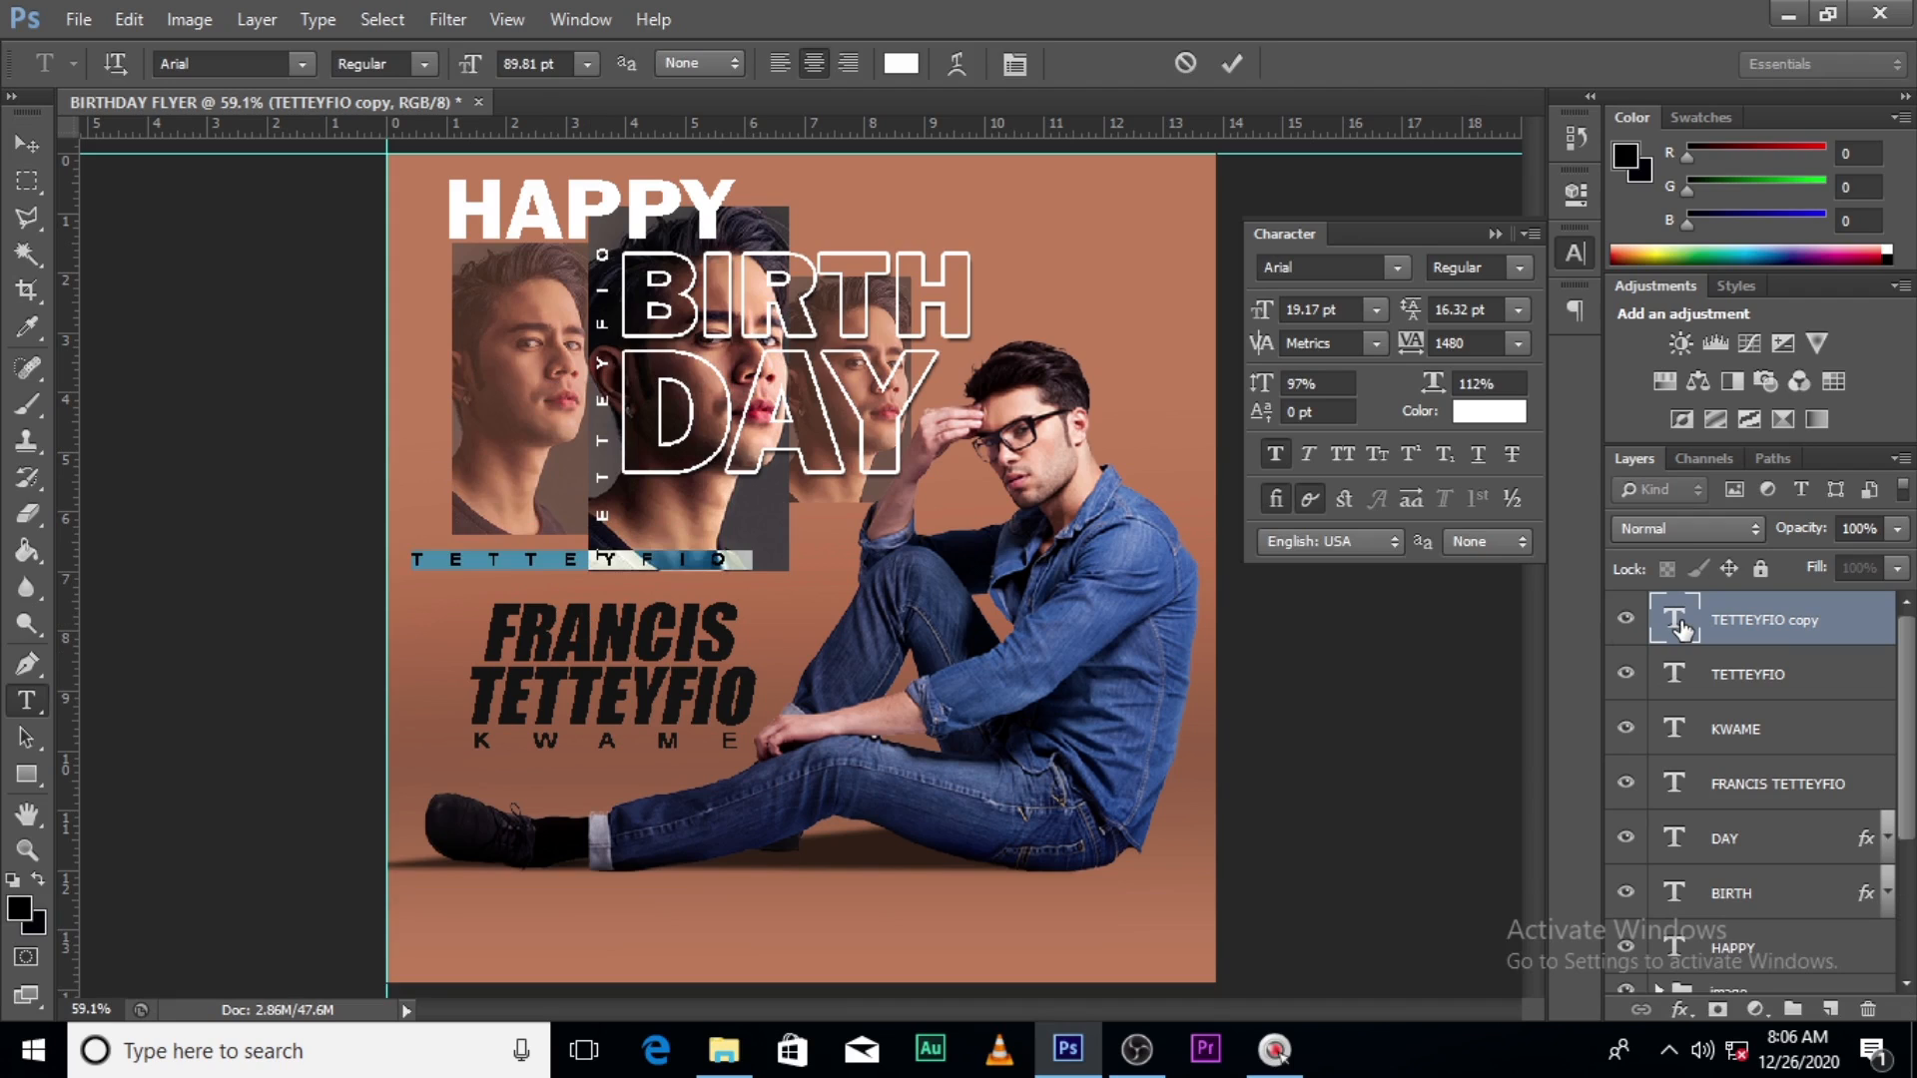
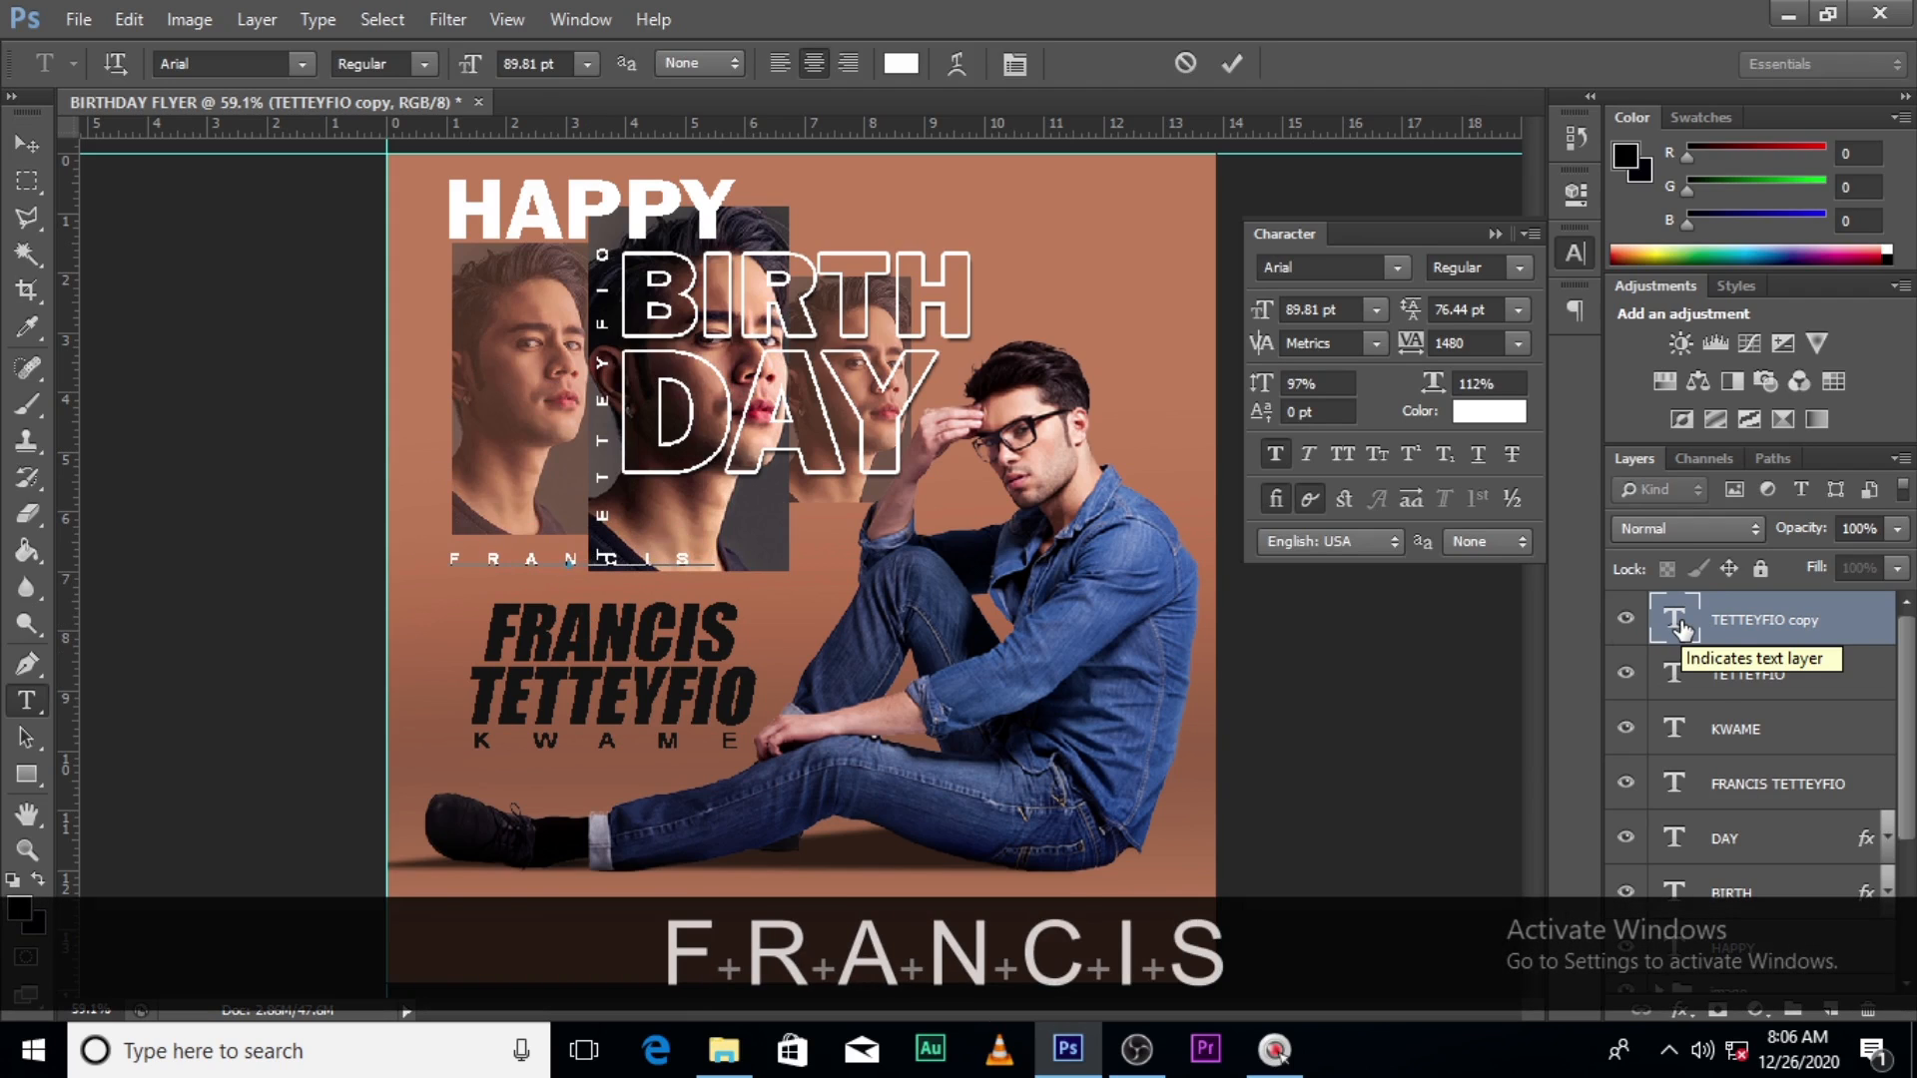
left_click(1680, 621)
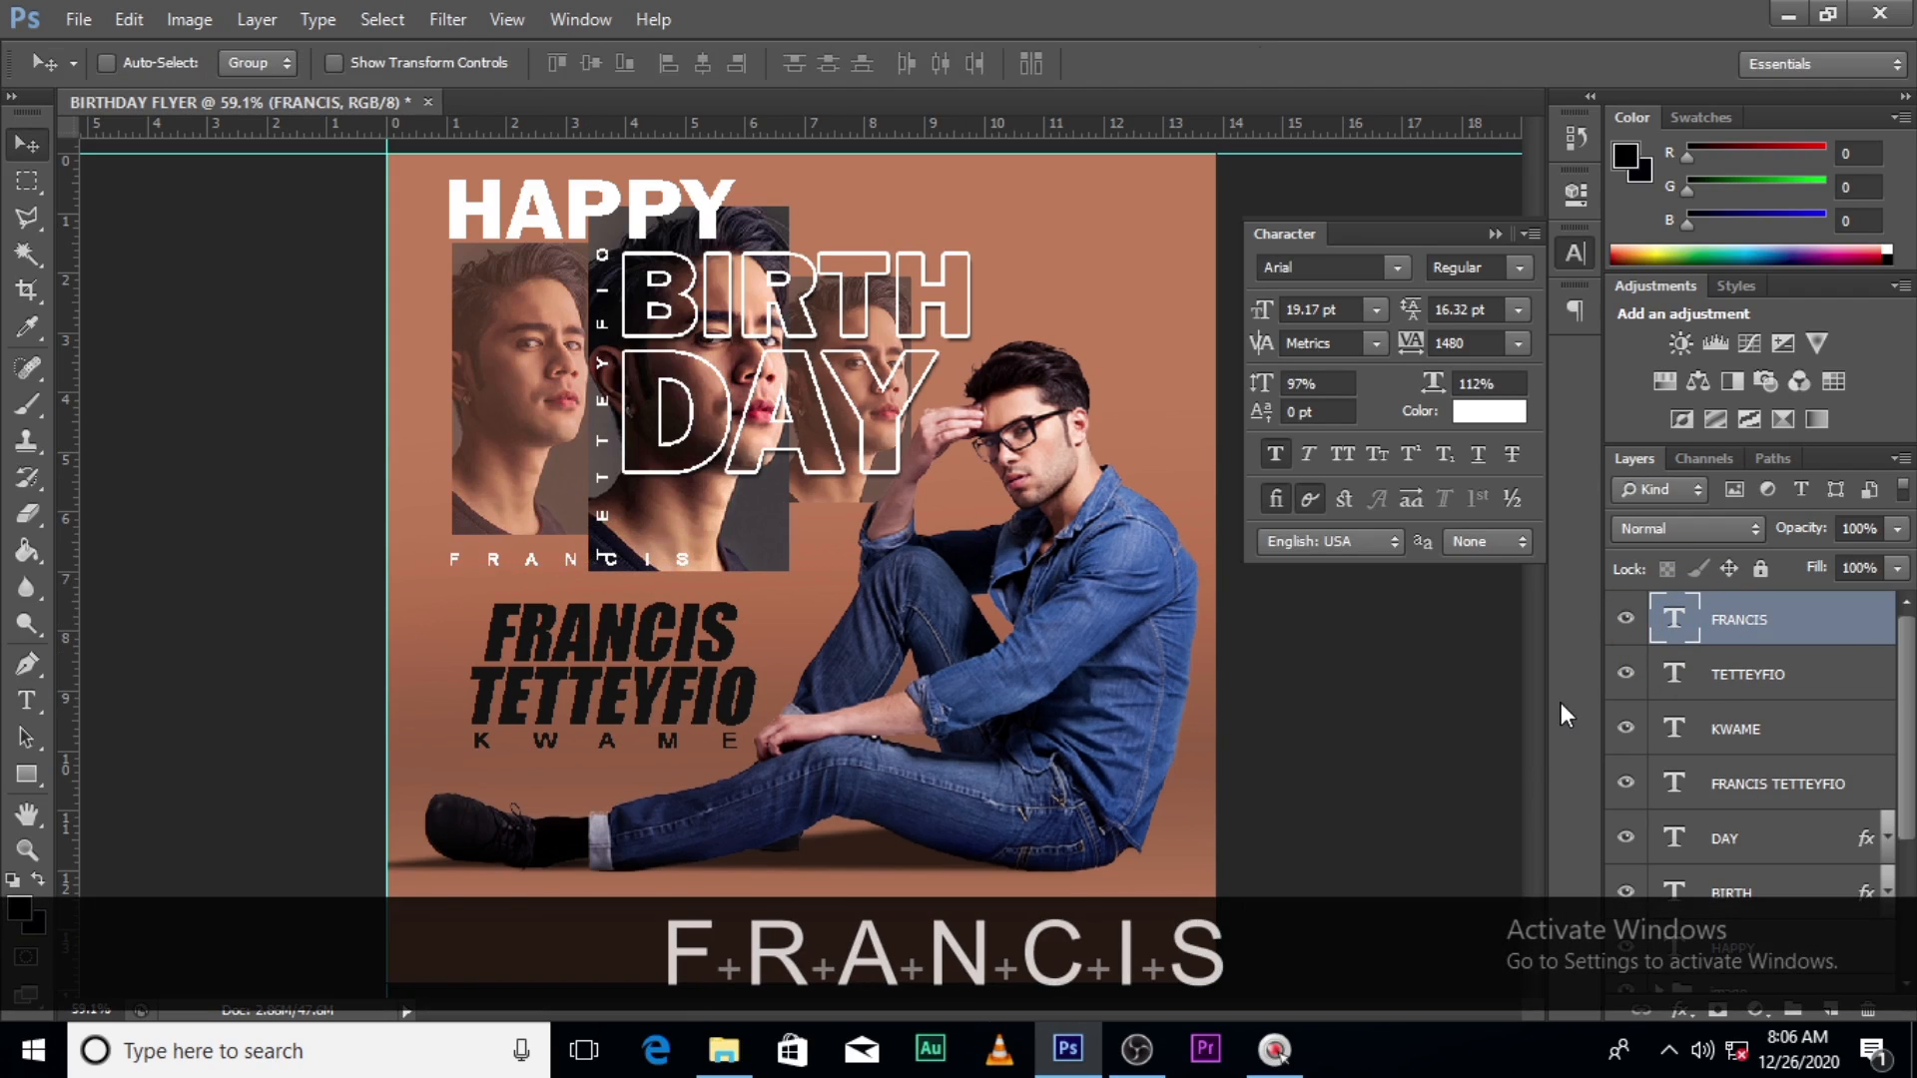
left_click_drag(1411, 345, 1375, 351)
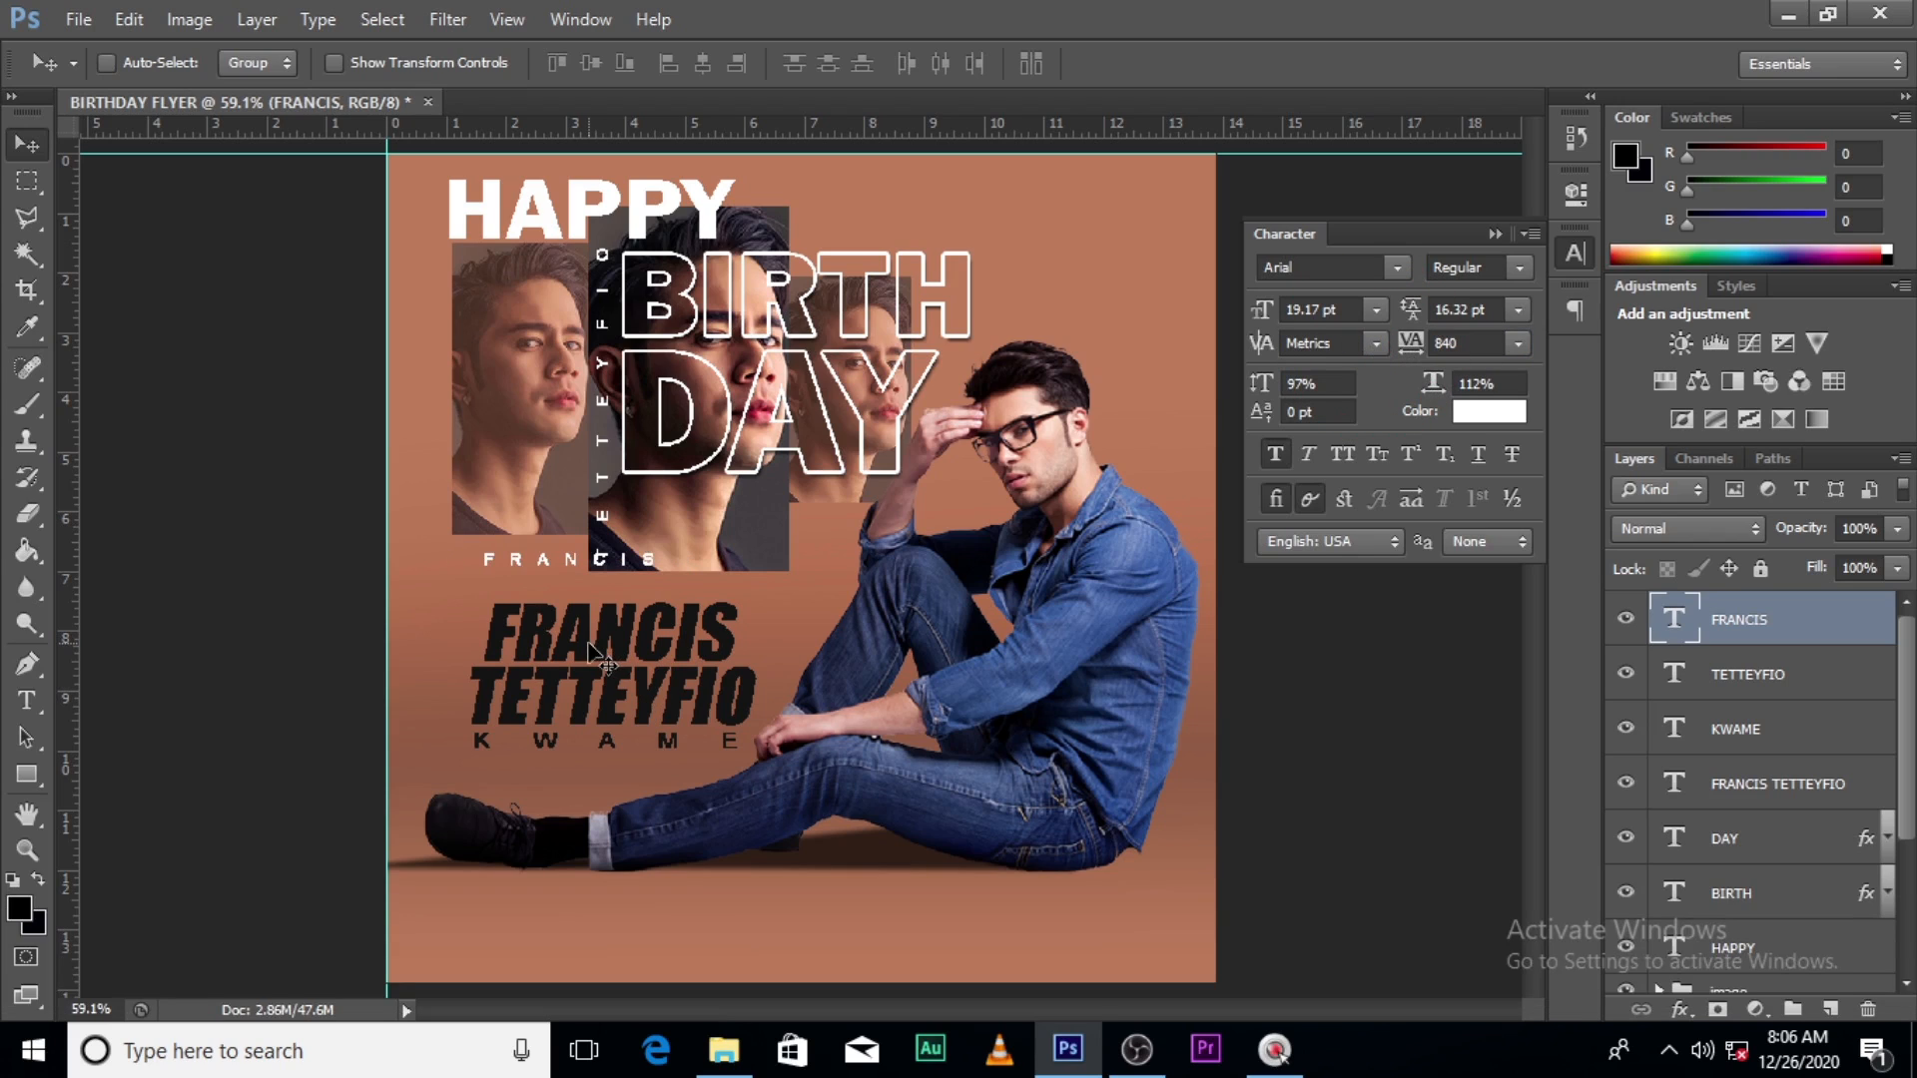
key("v")
left_click_drag(528, 566, 451, 567)
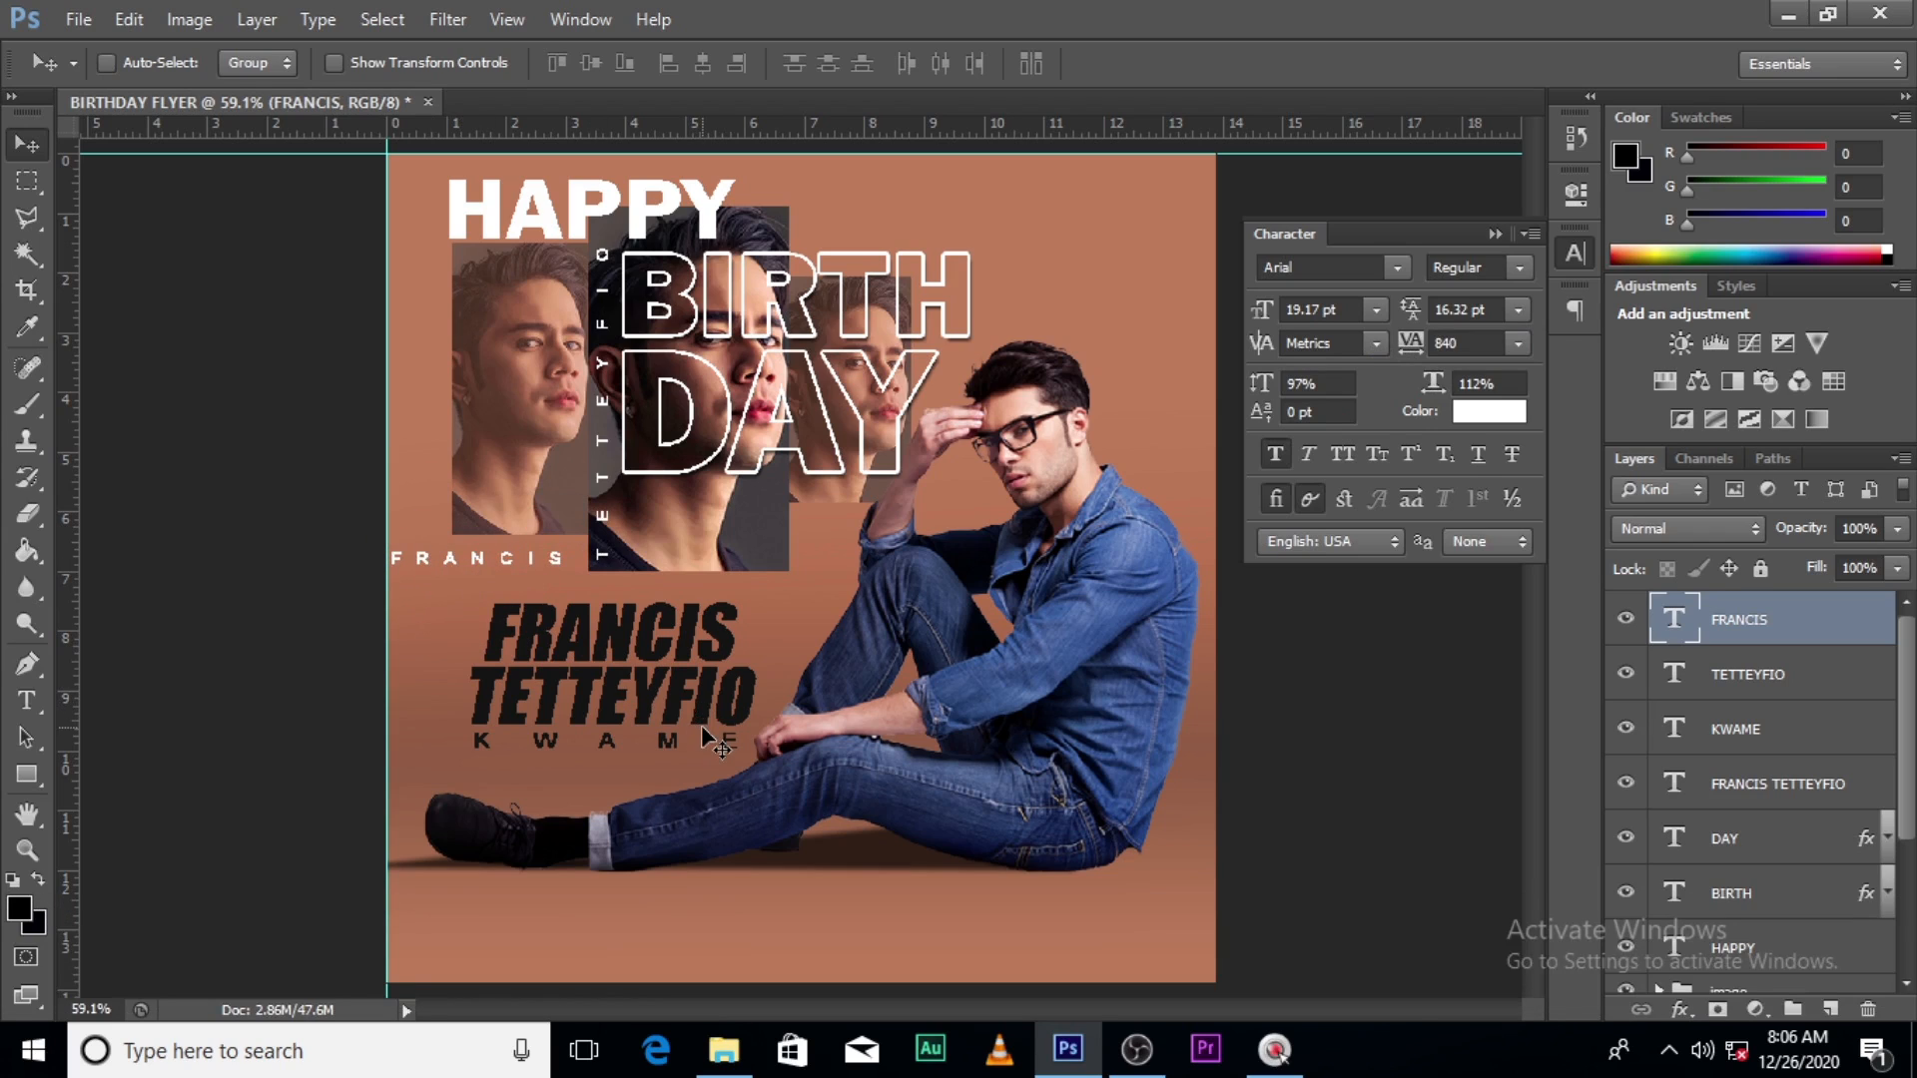
key("ctrl+t")
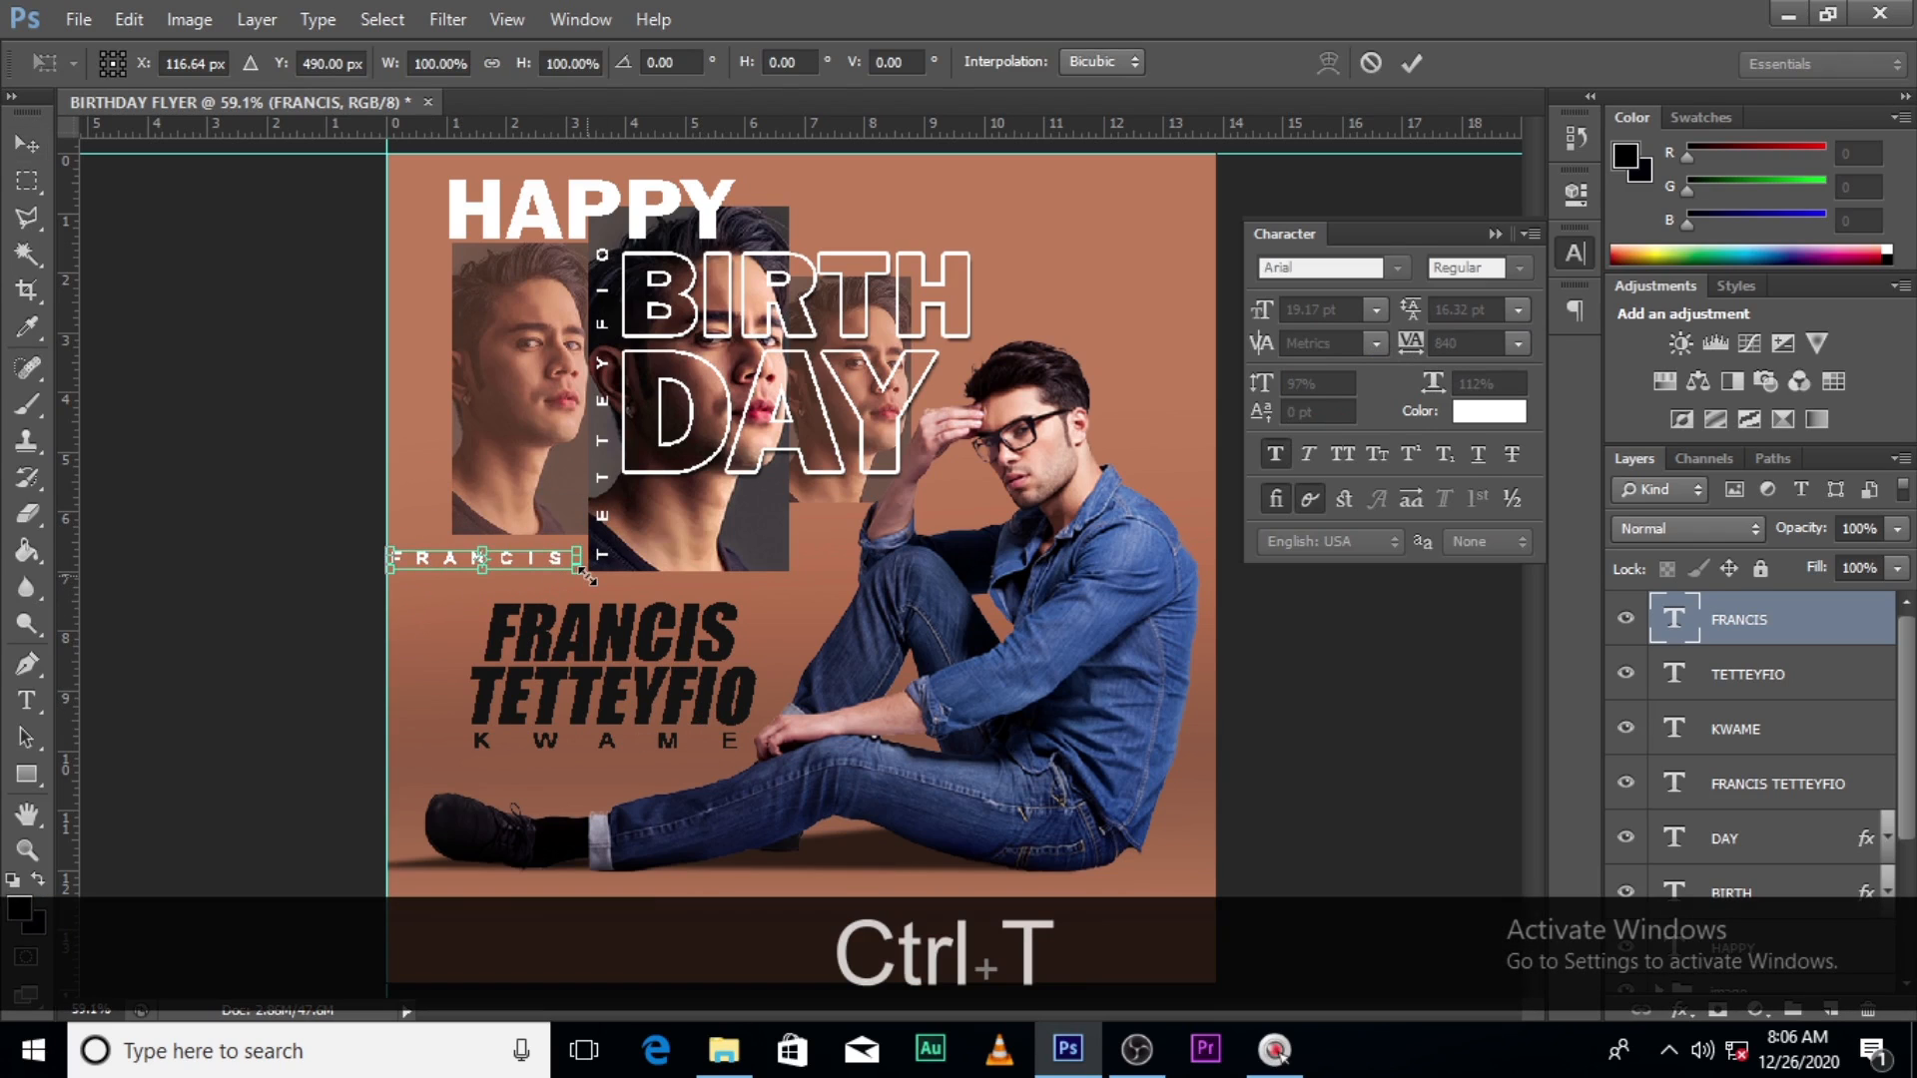
left_click_drag(586, 575, 550, 566)
key("alt+shift+Return")
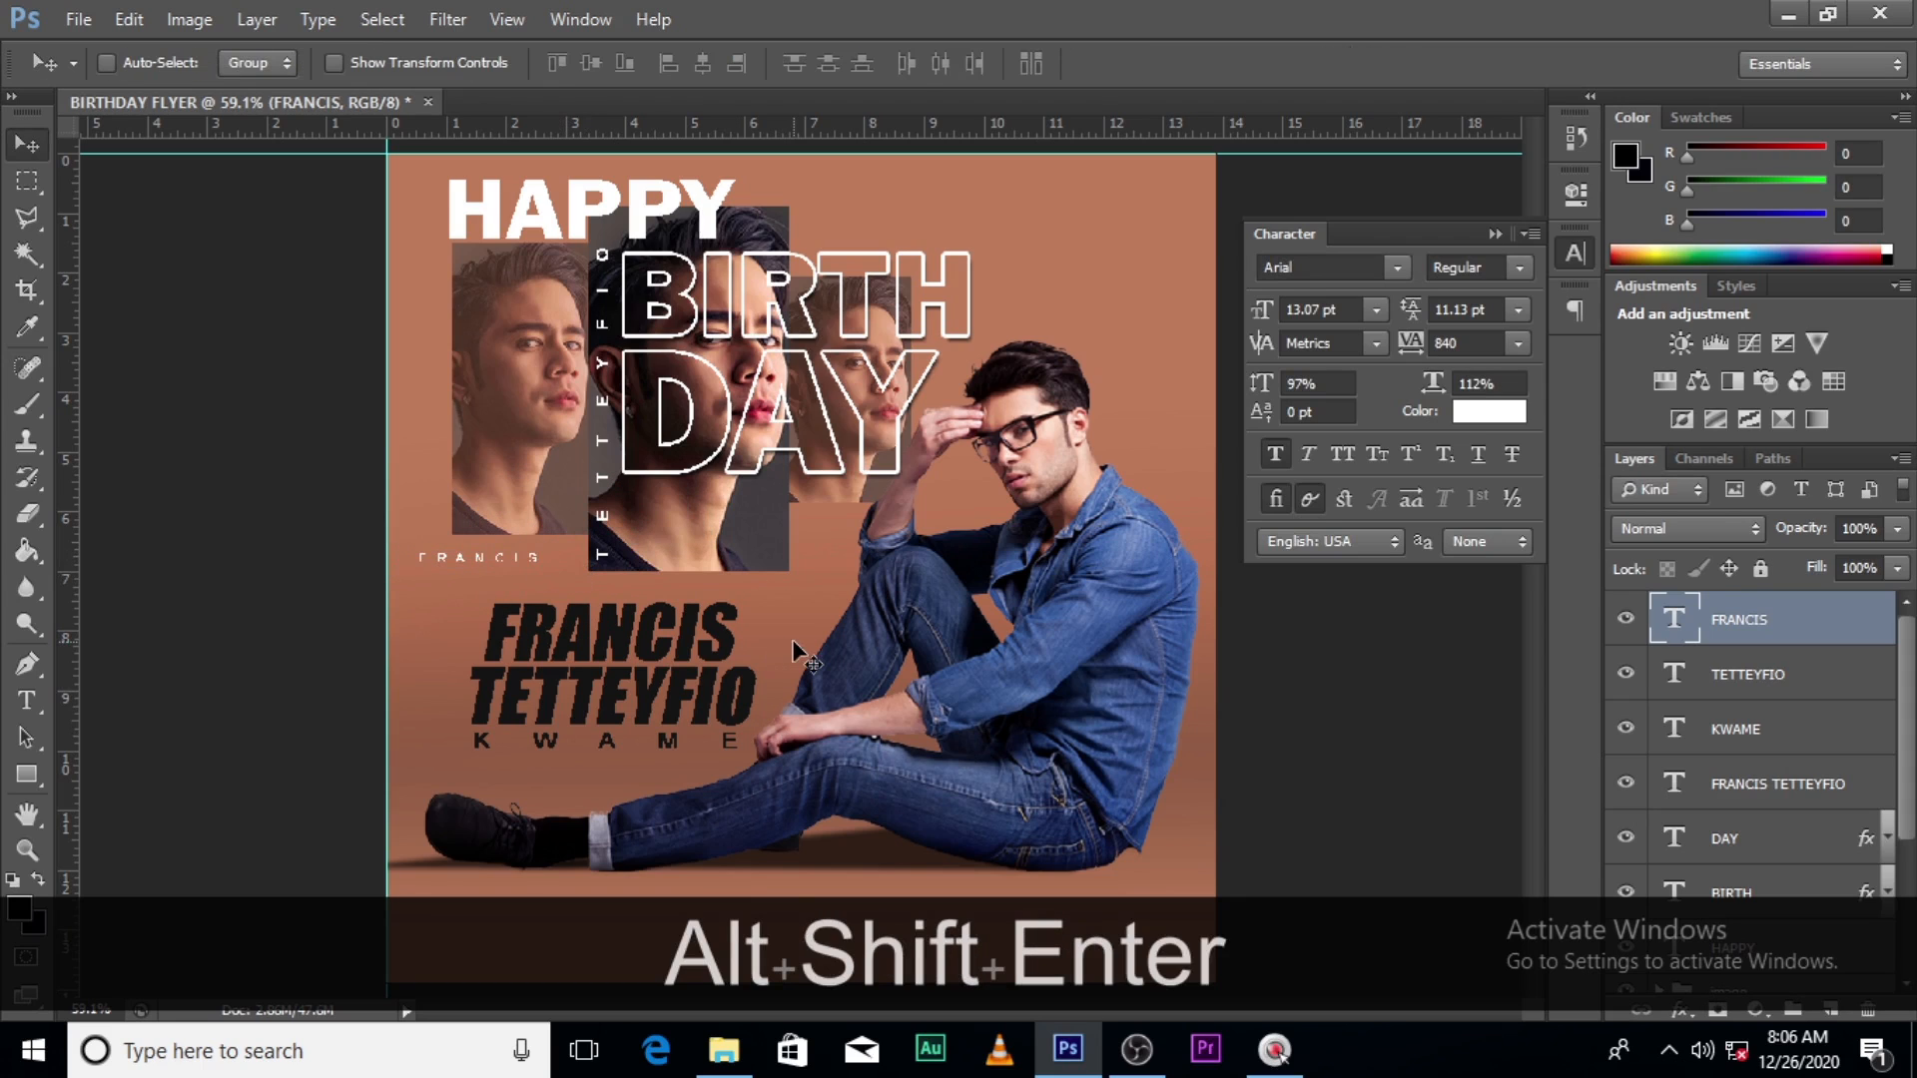
key("Up")
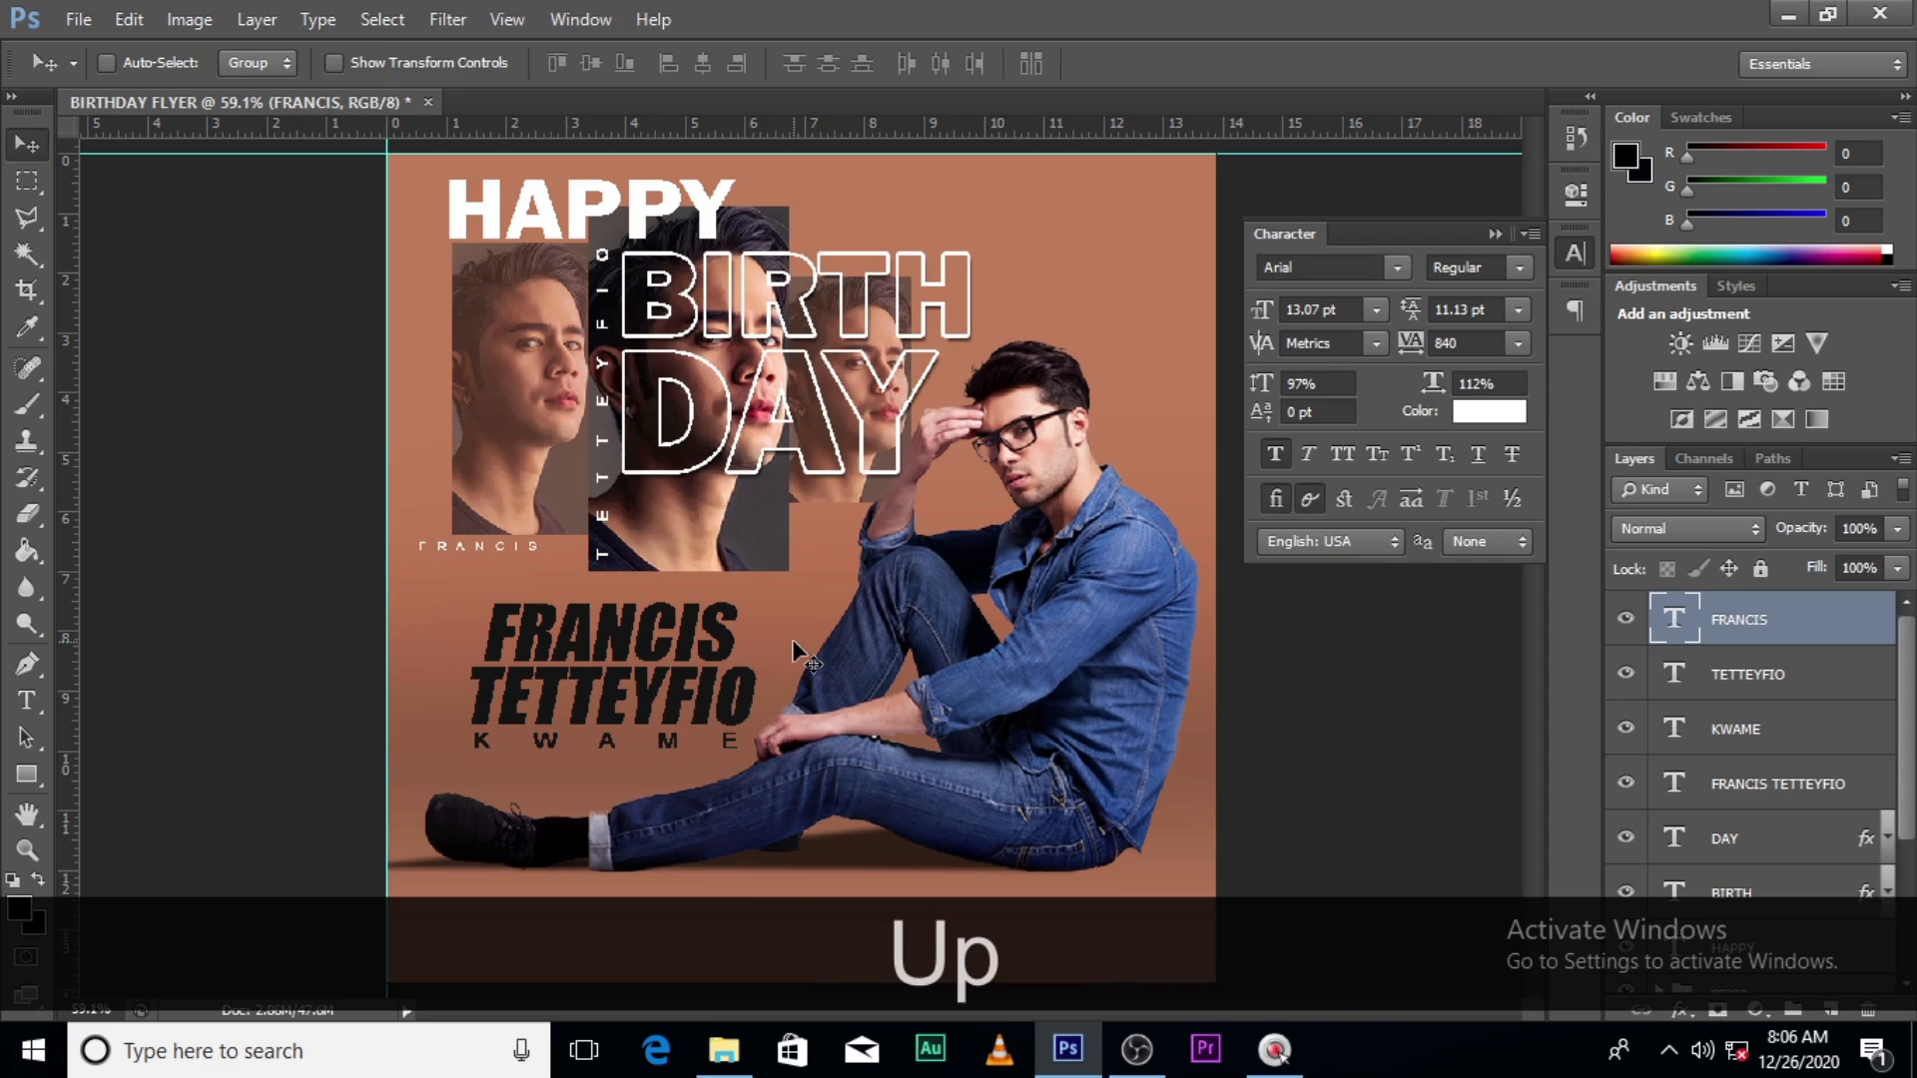
key("Up")
key("Up")
key("Left")
key("Left")
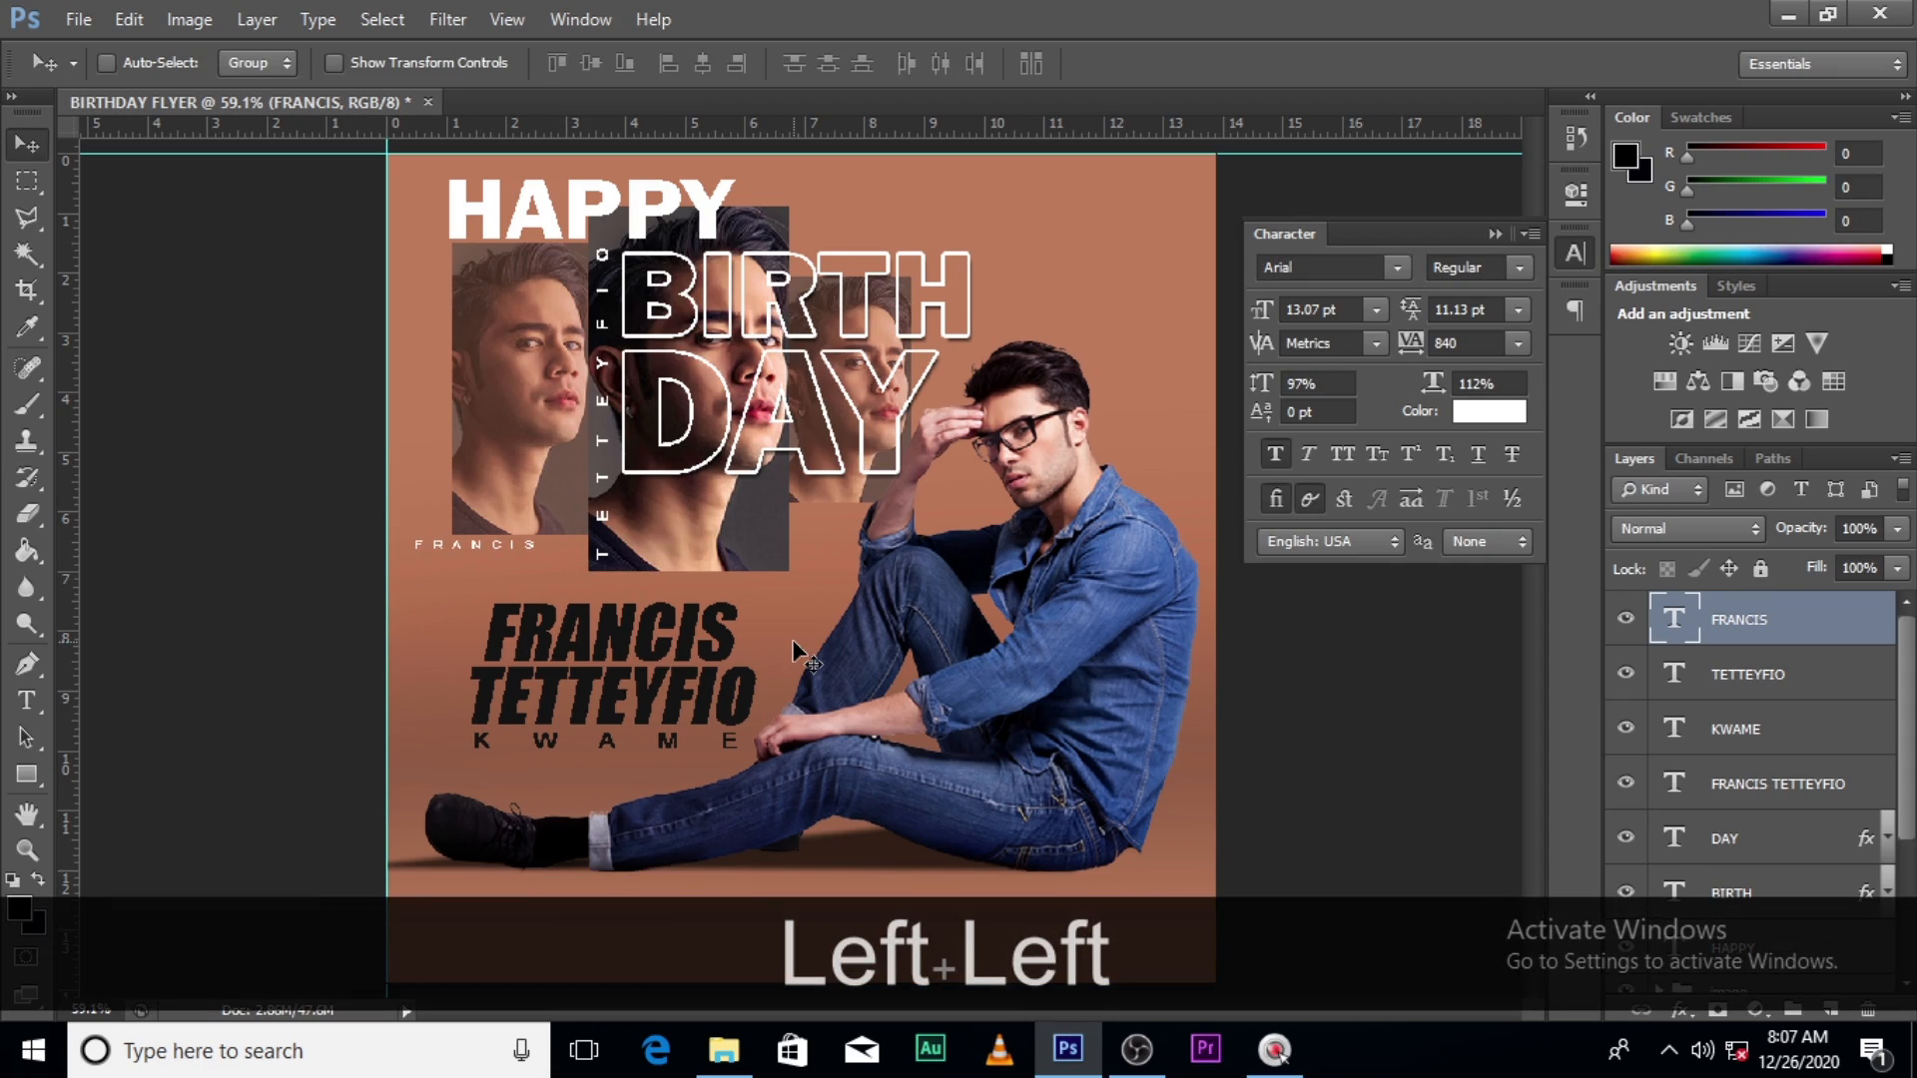
key("ctrl+j")
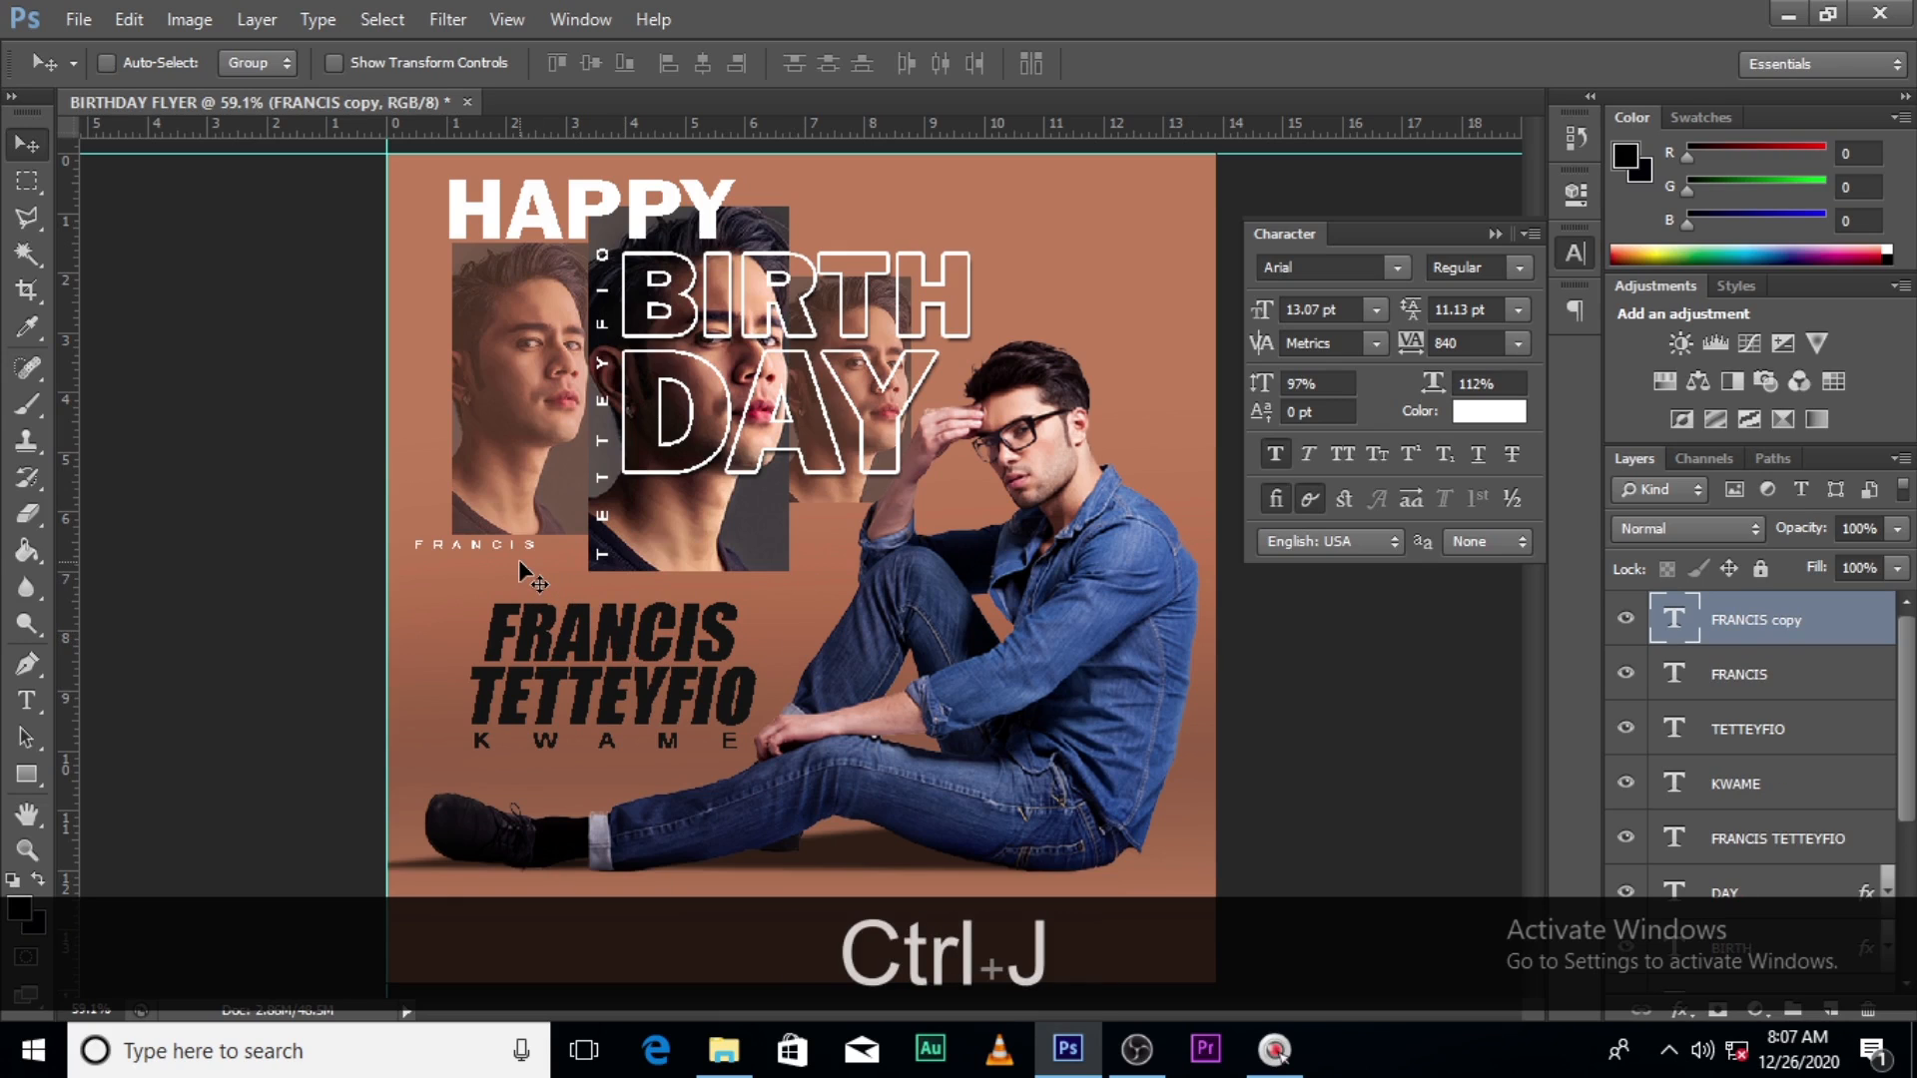
left_click_drag(519, 565, 962, 477)
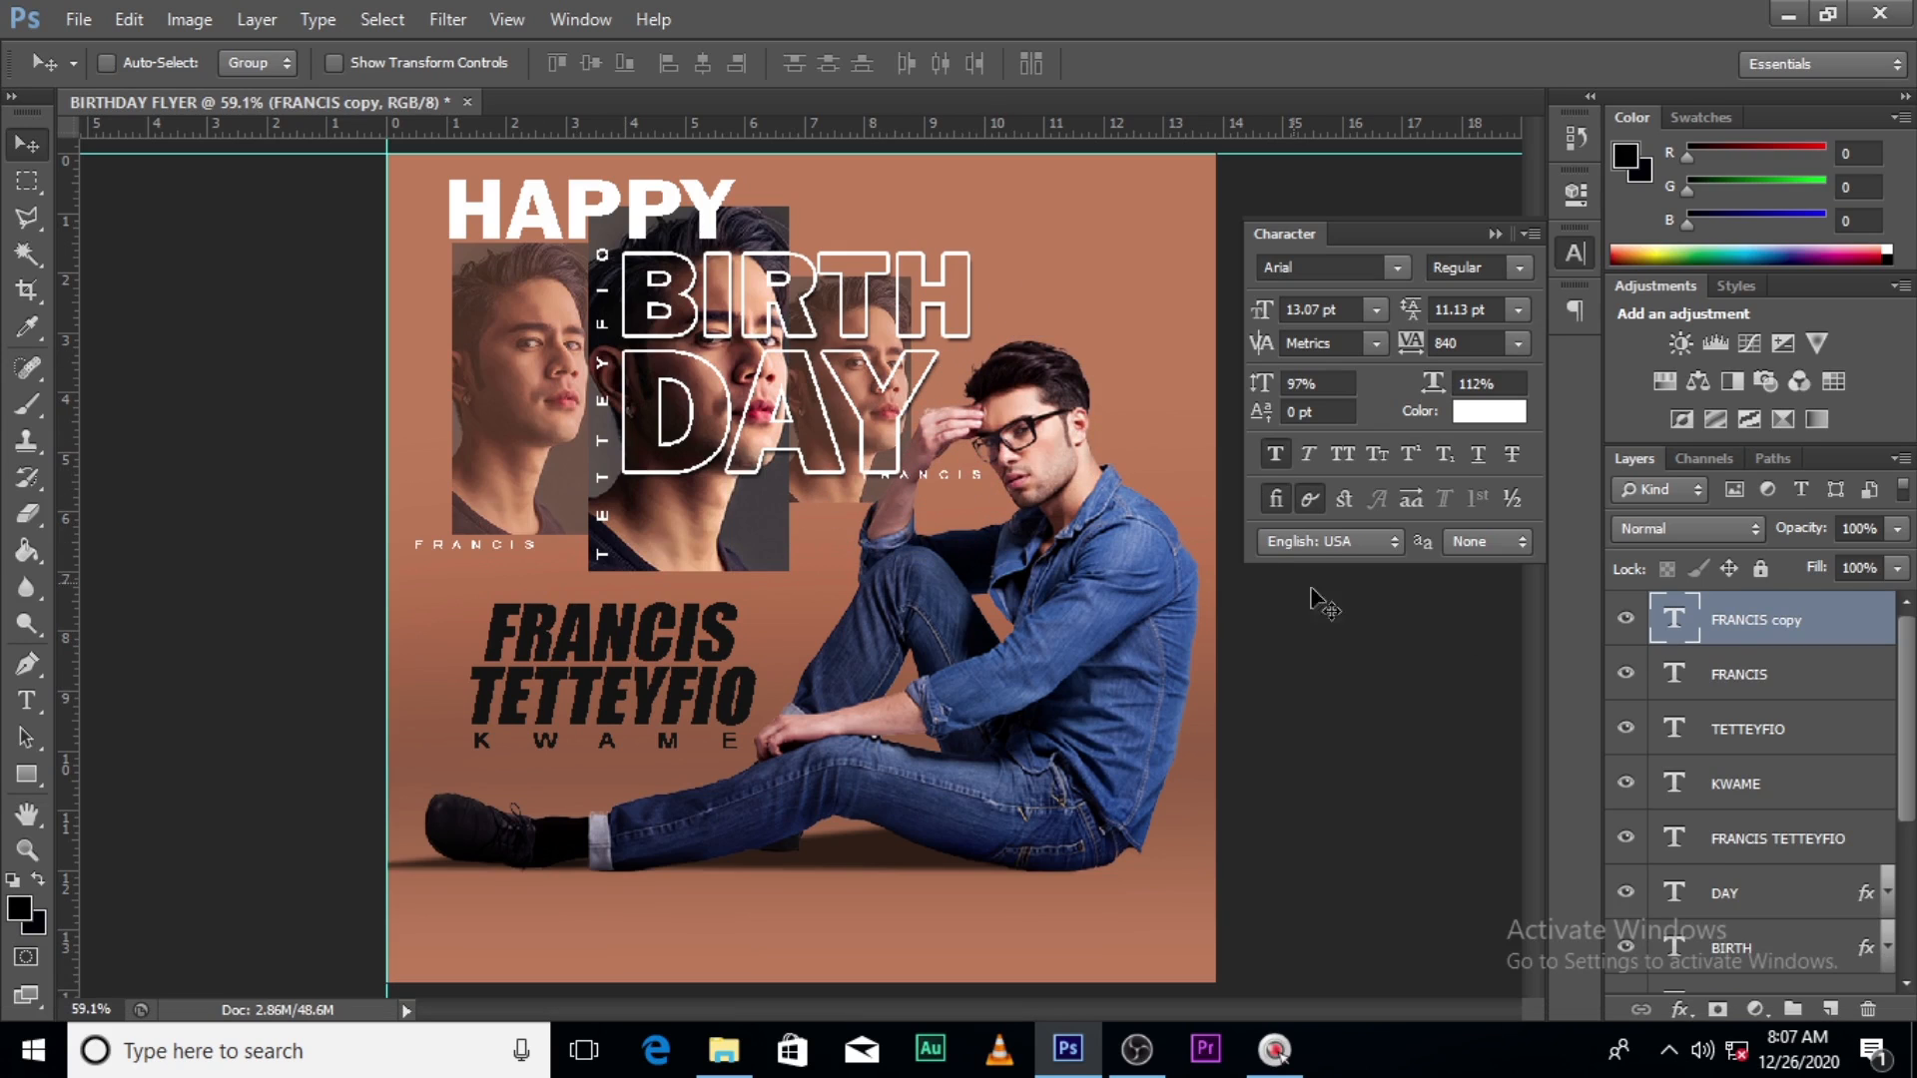
double_click(1663, 616)
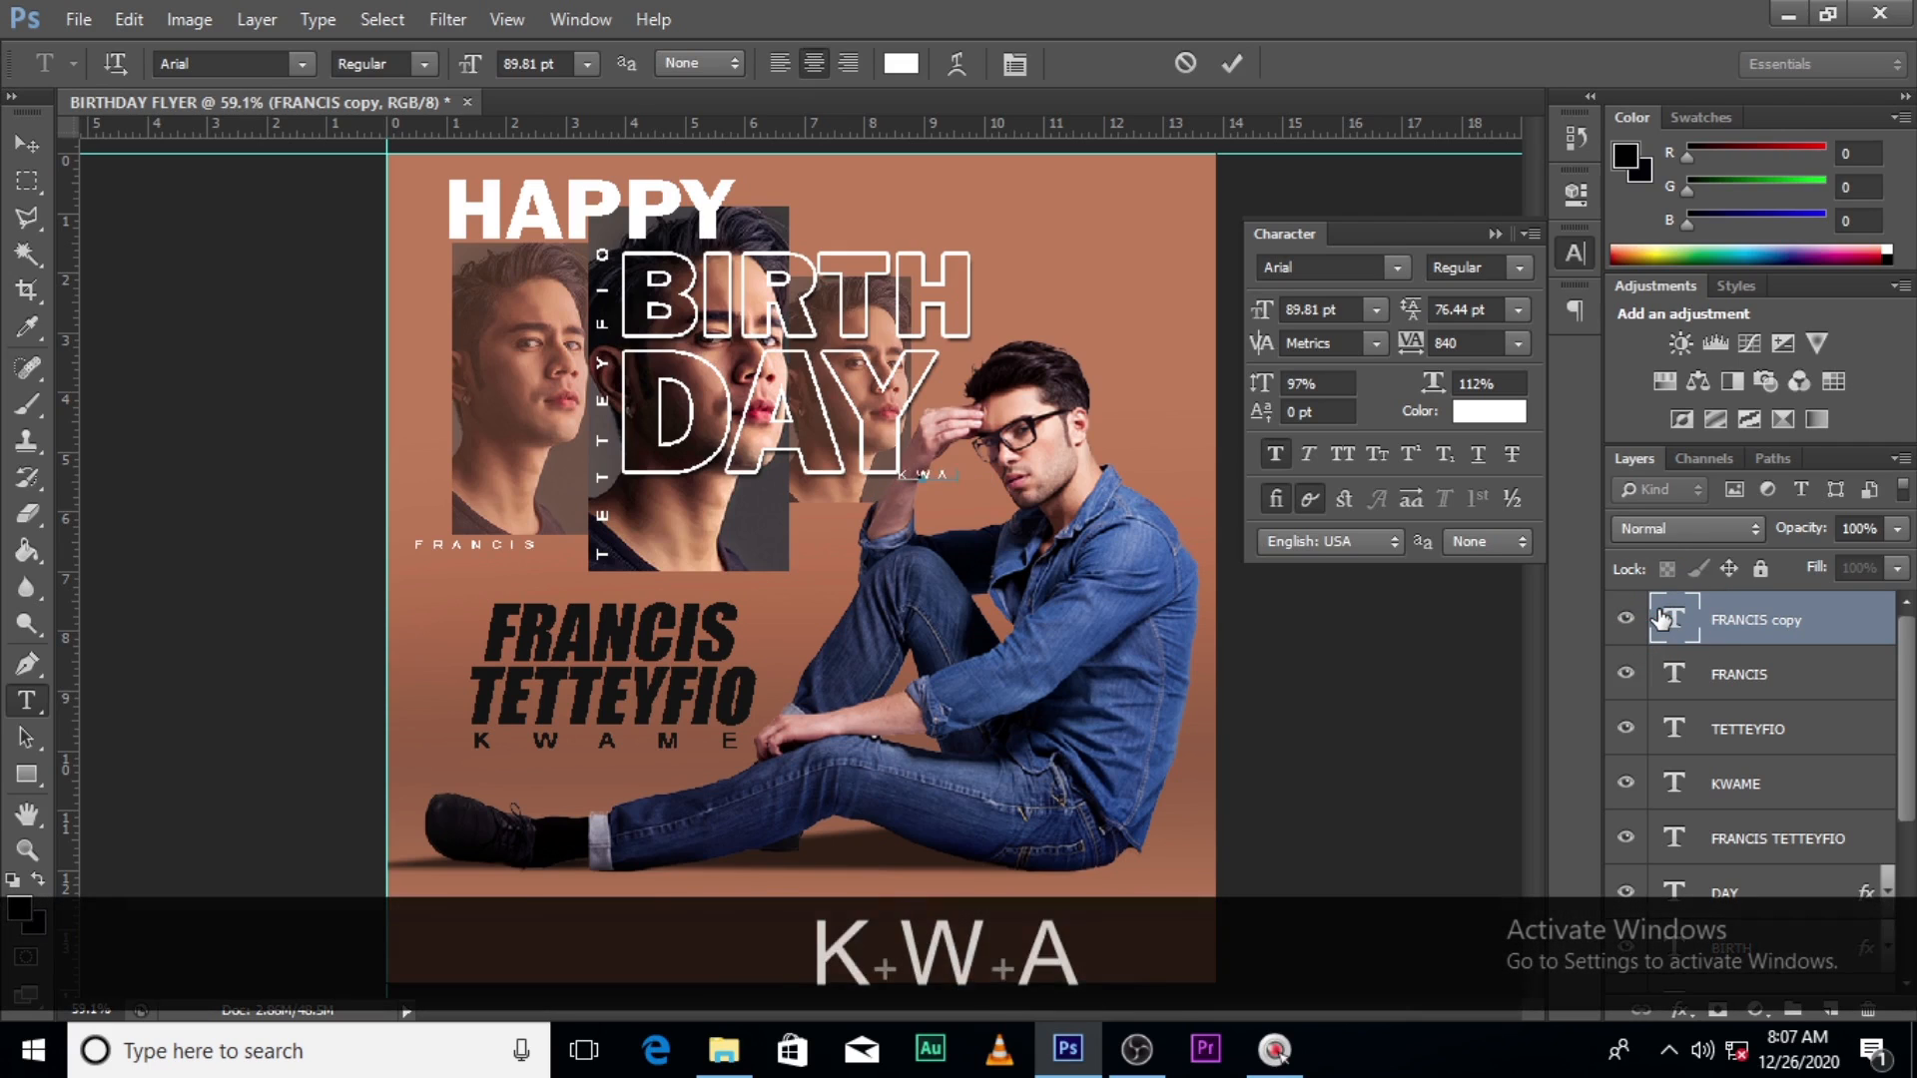
left_click(1661, 612)
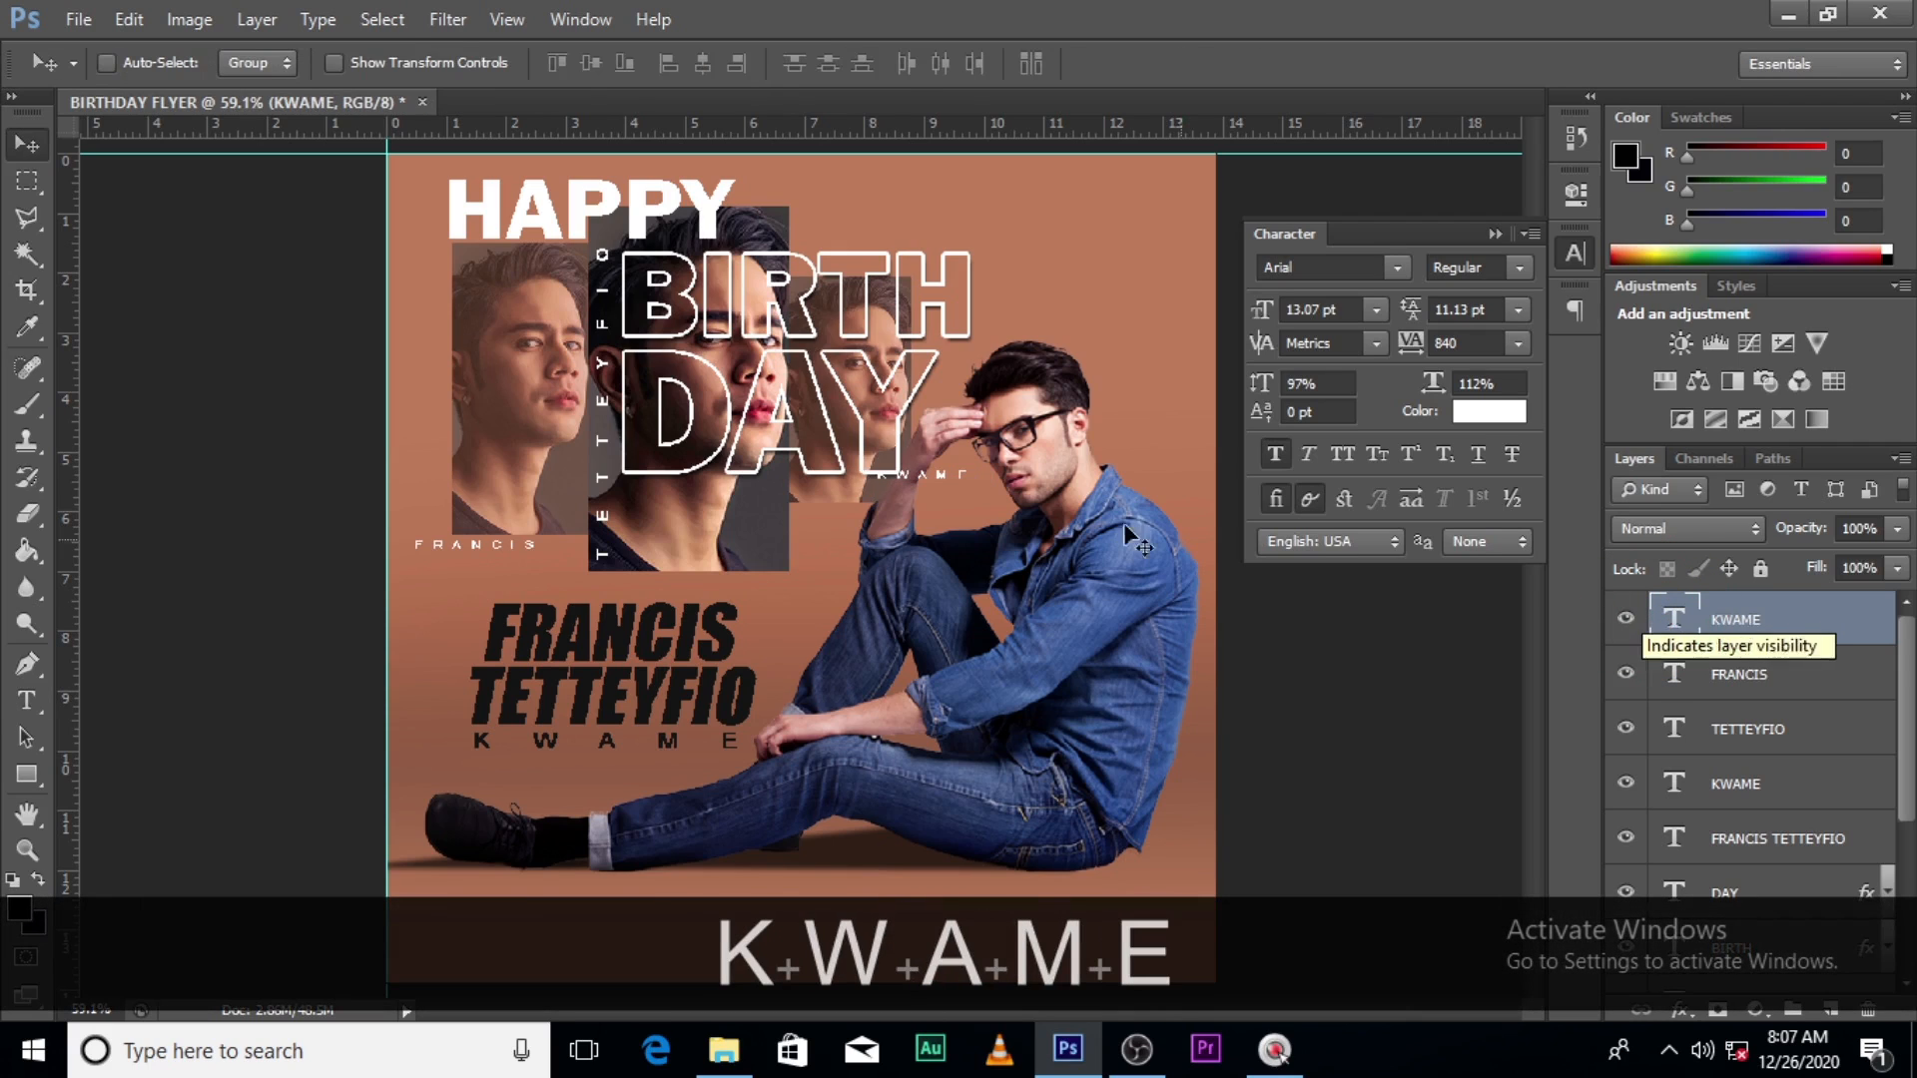
left_click_drag(959, 485, 789, 503)
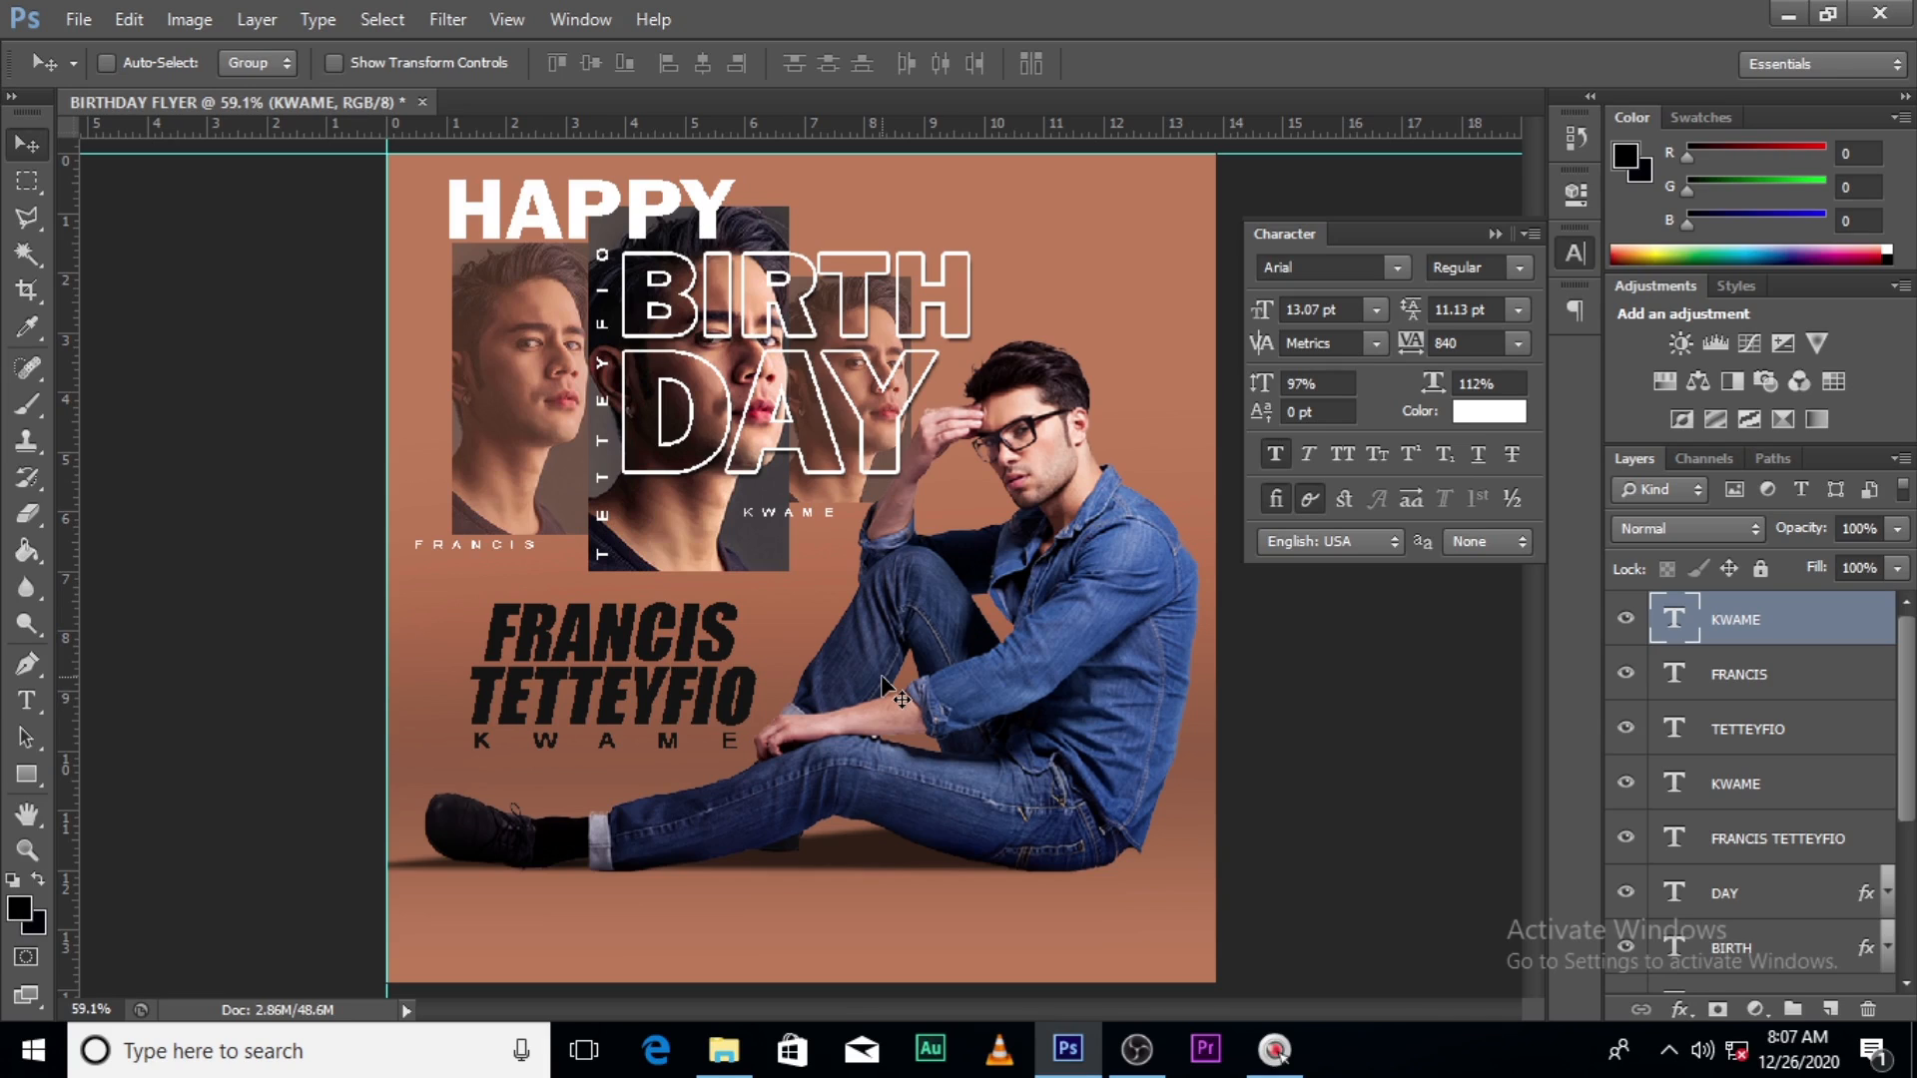
left_click(1492, 234)
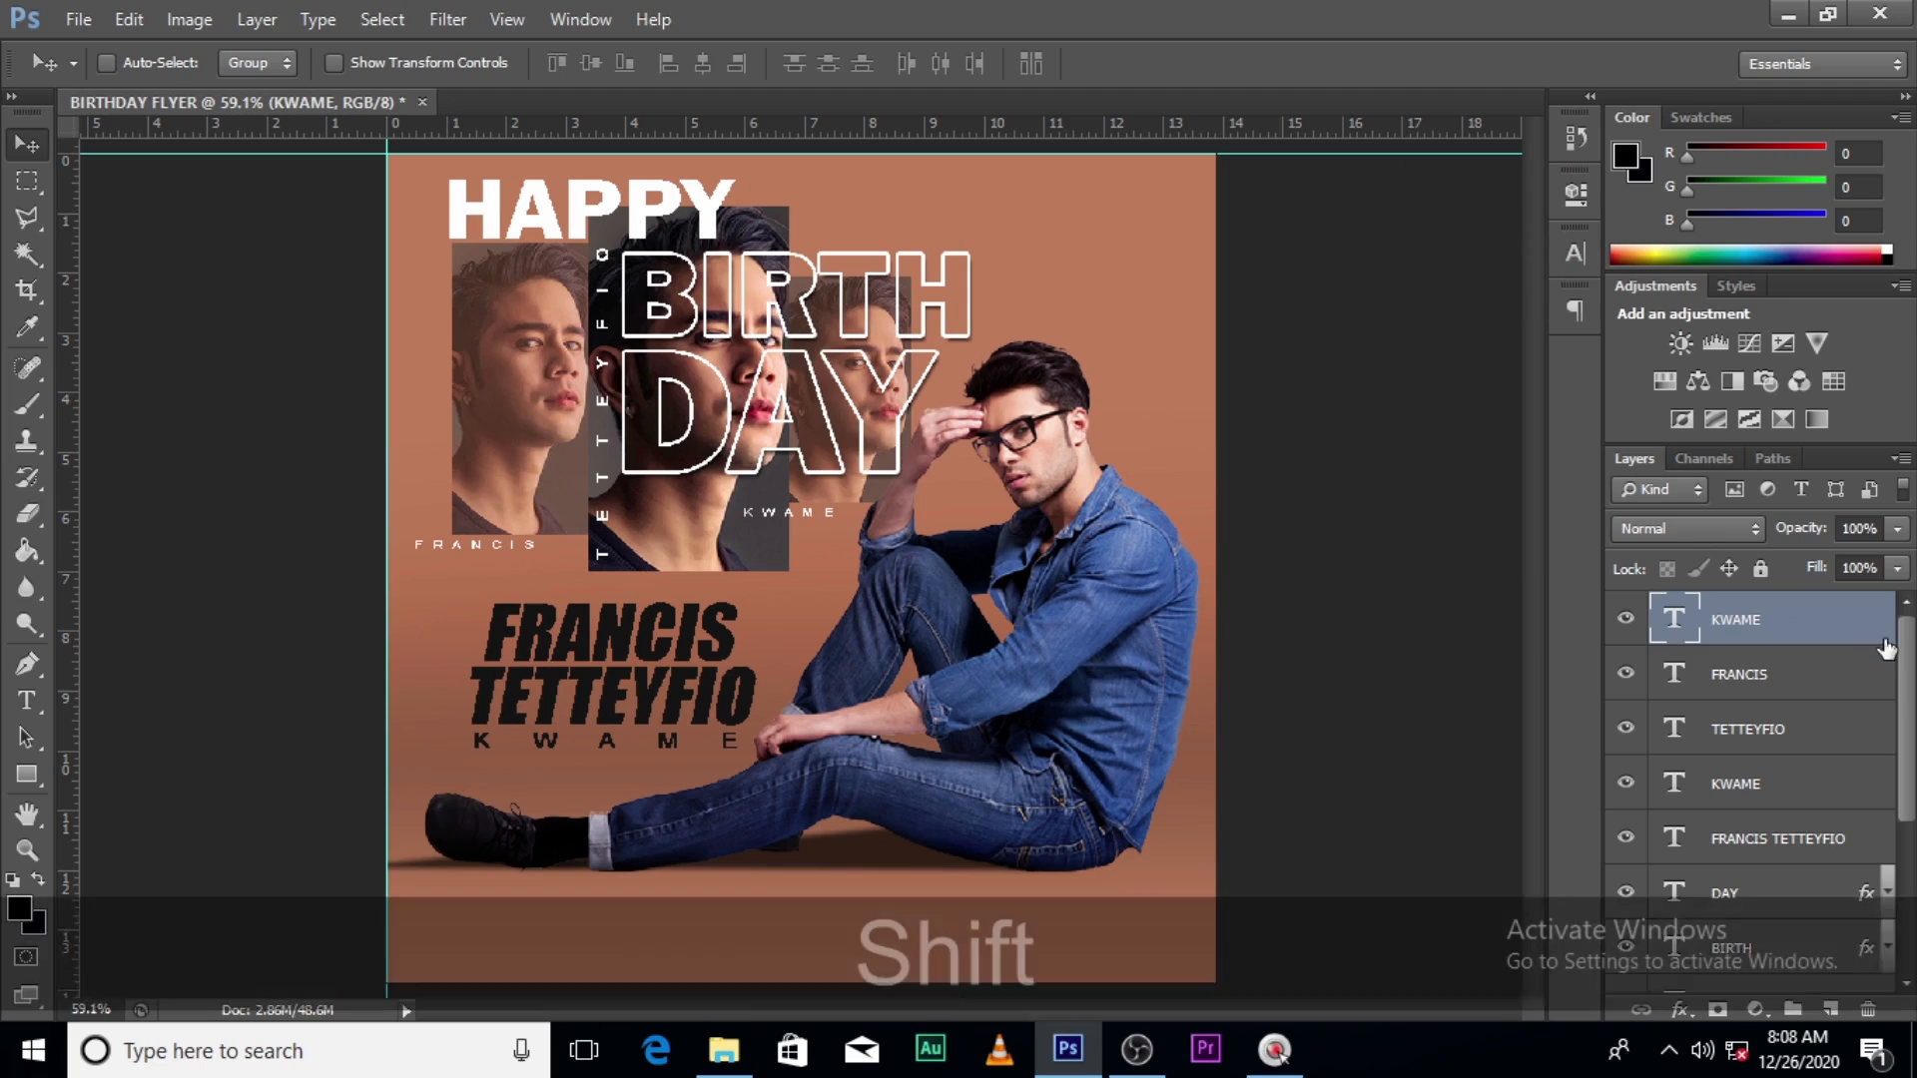
- Select every text layer down to HAPPY, group them, and name the group TEXT
left_click_drag(1903, 644, 1902, 760)
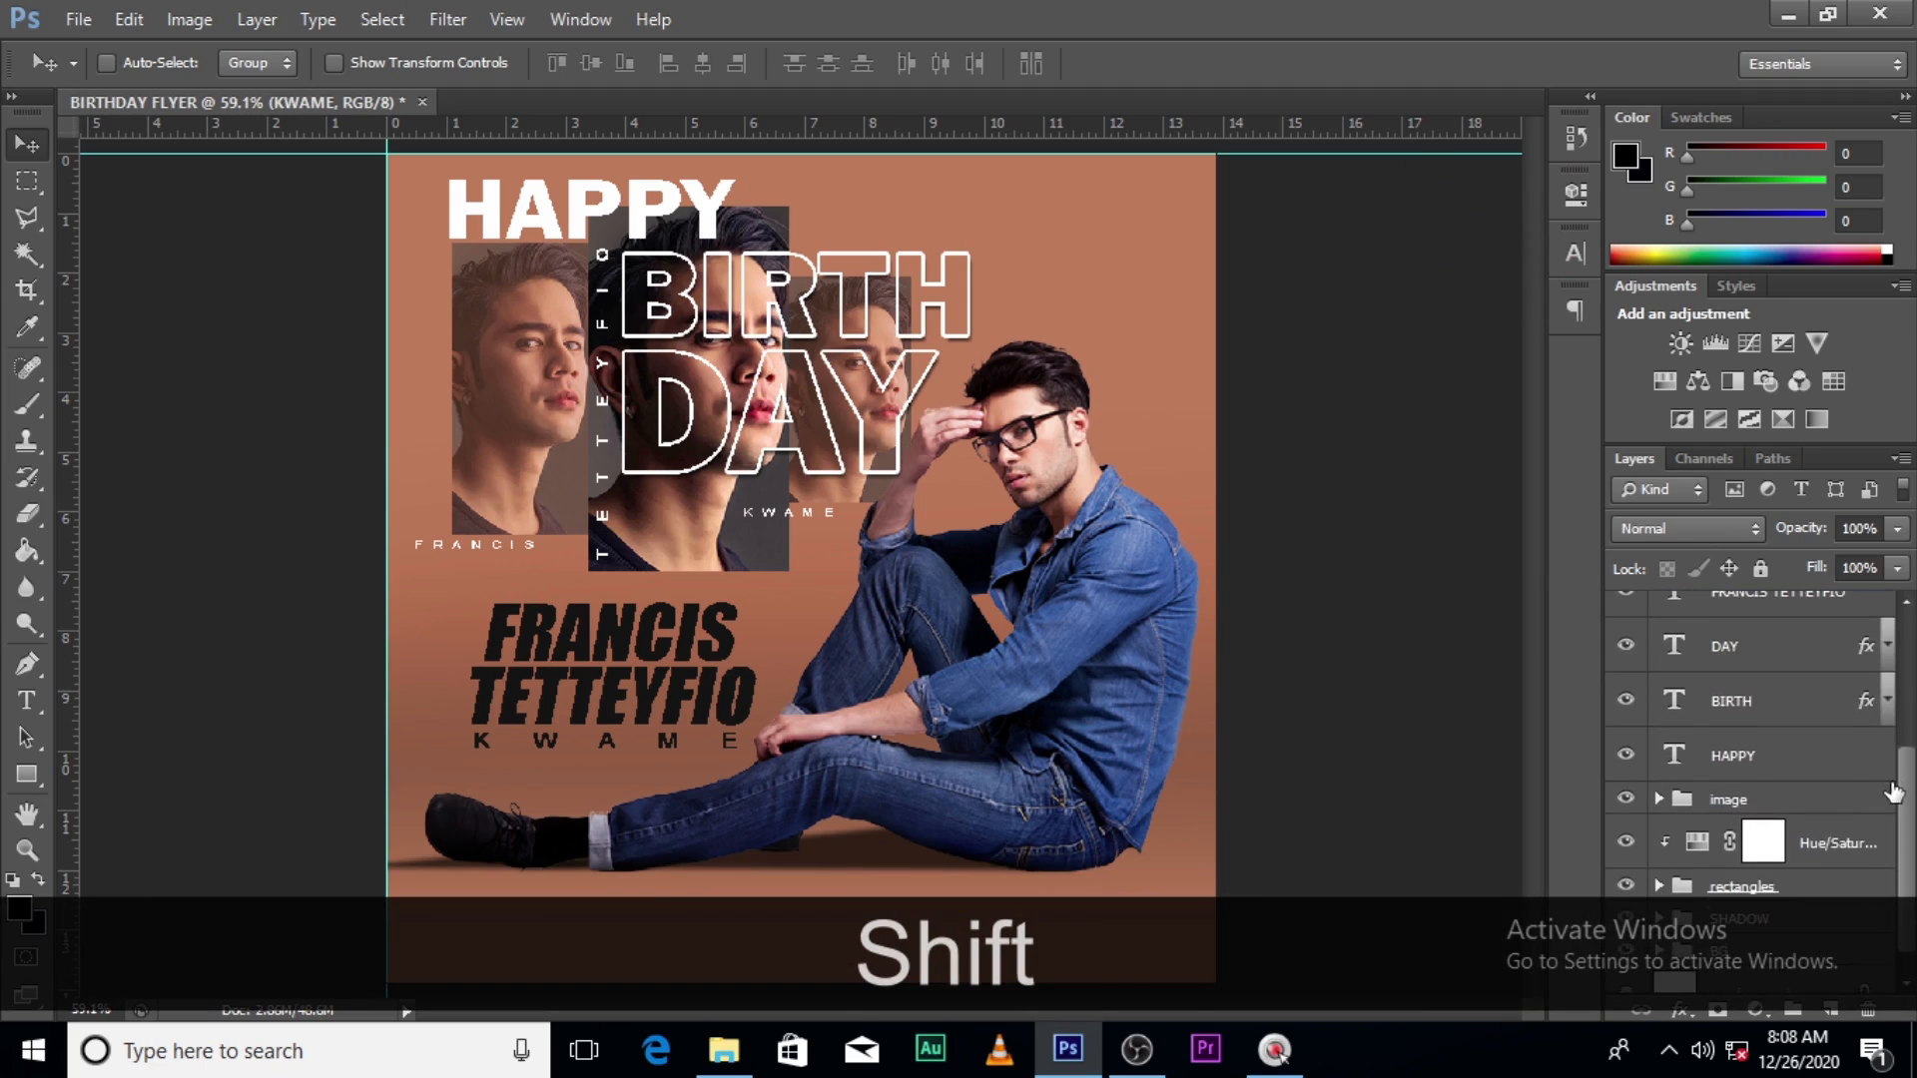
left_click(1786, 771, "shift")
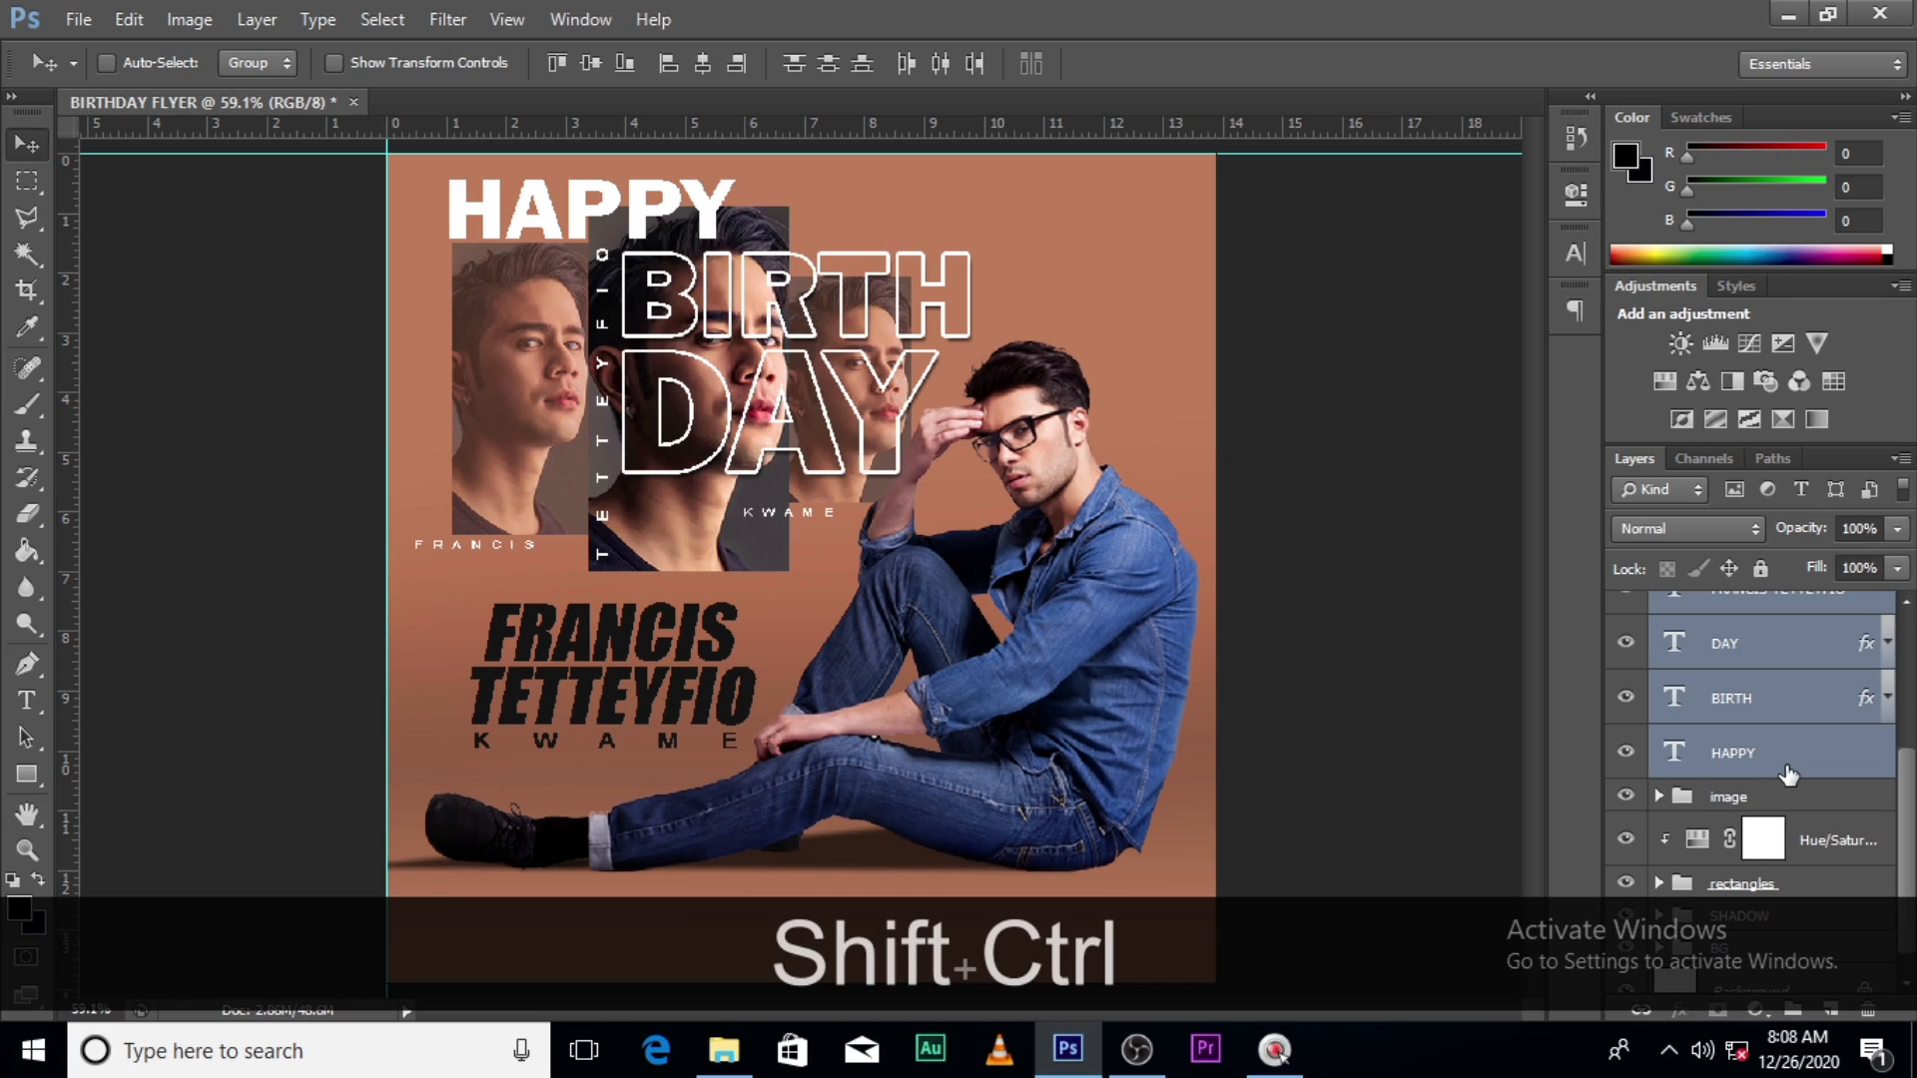
key("ctrl+g")
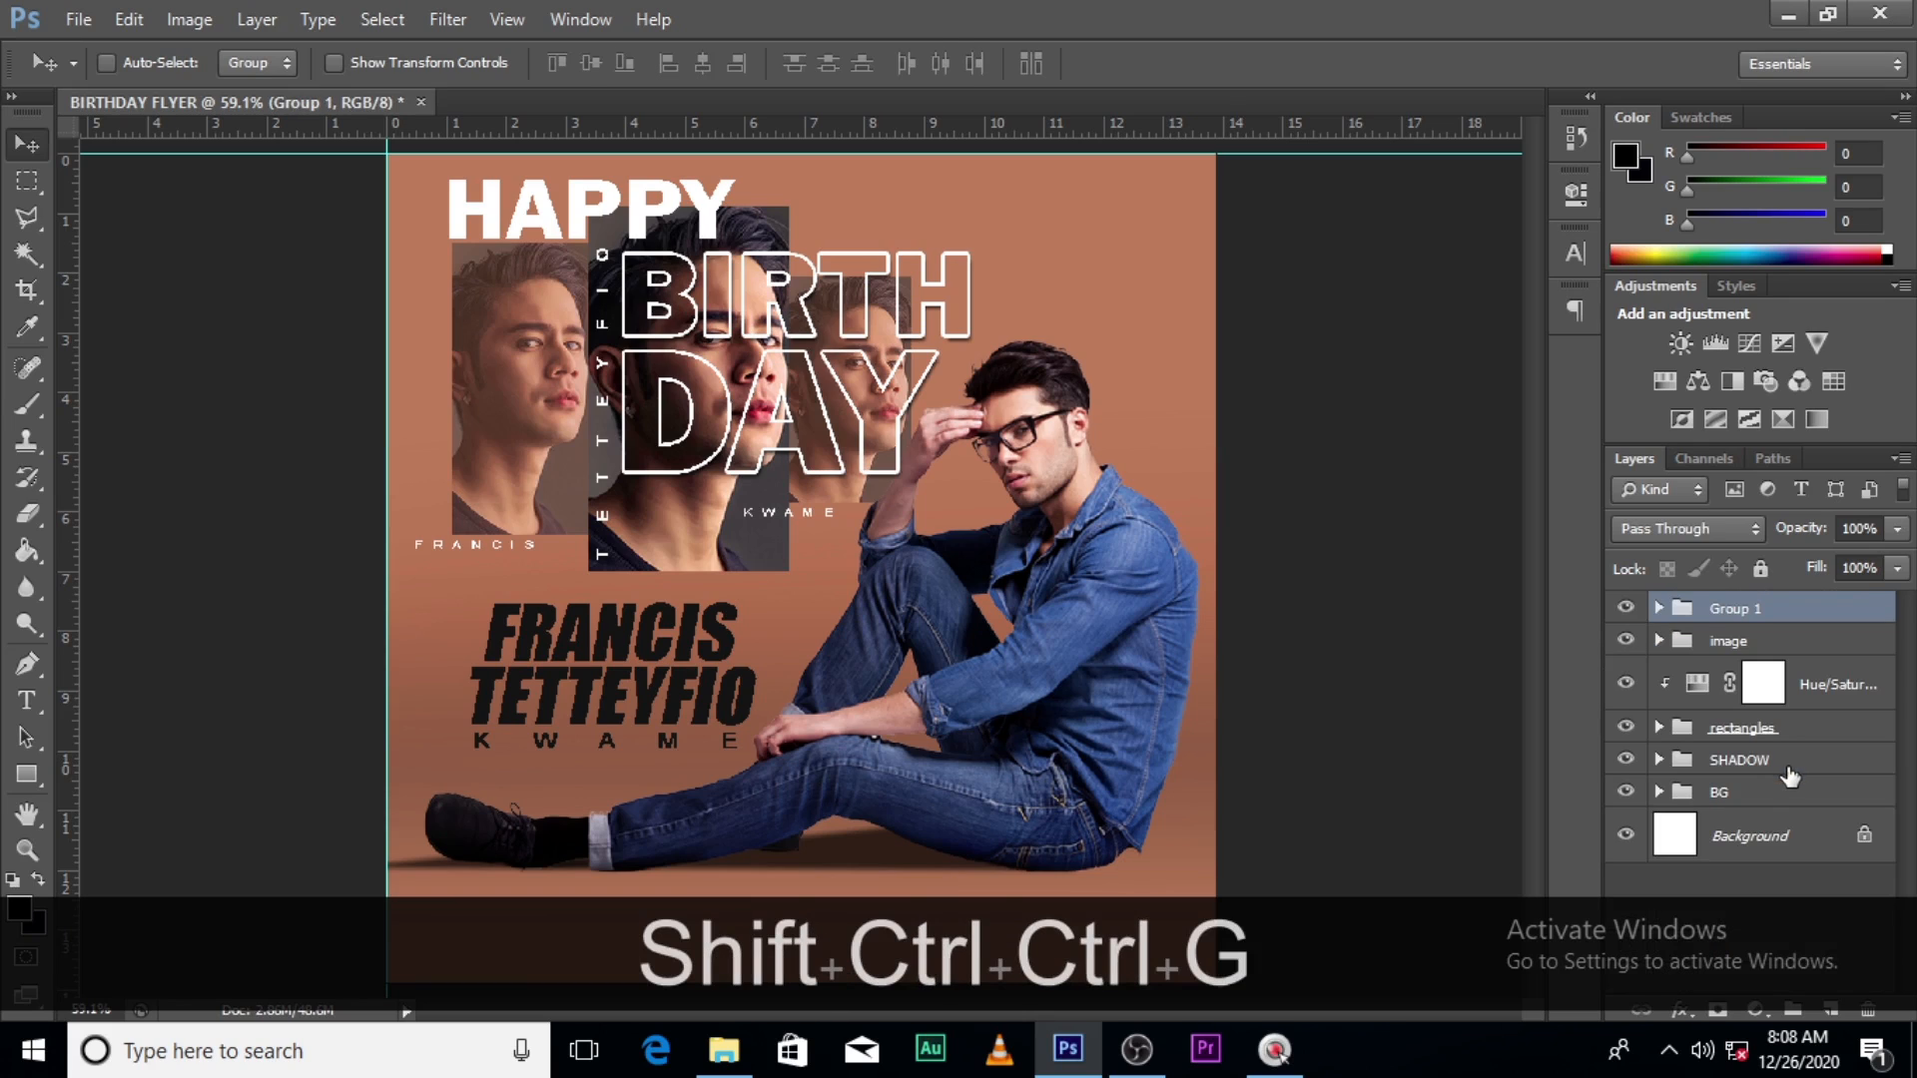
double_click(1738, 609)
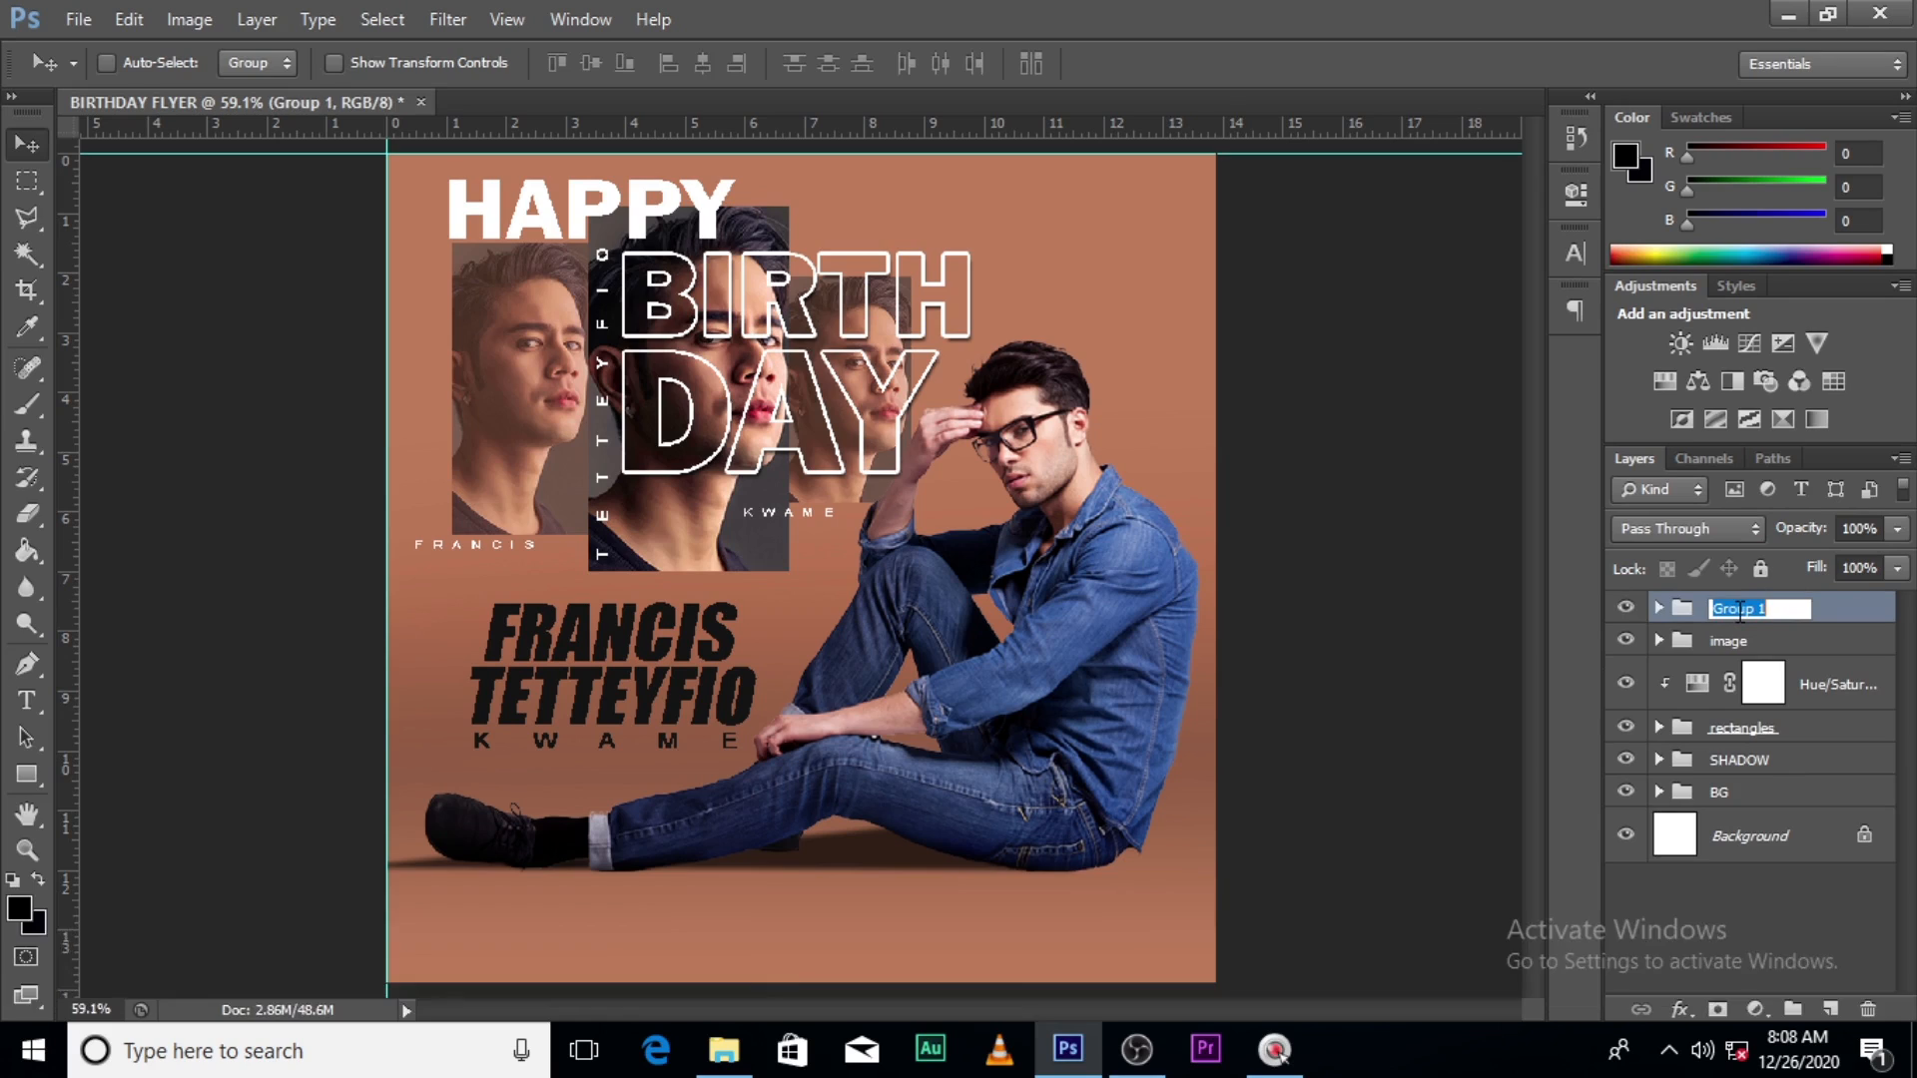
key("Caps_Lock")
type("TEXT")
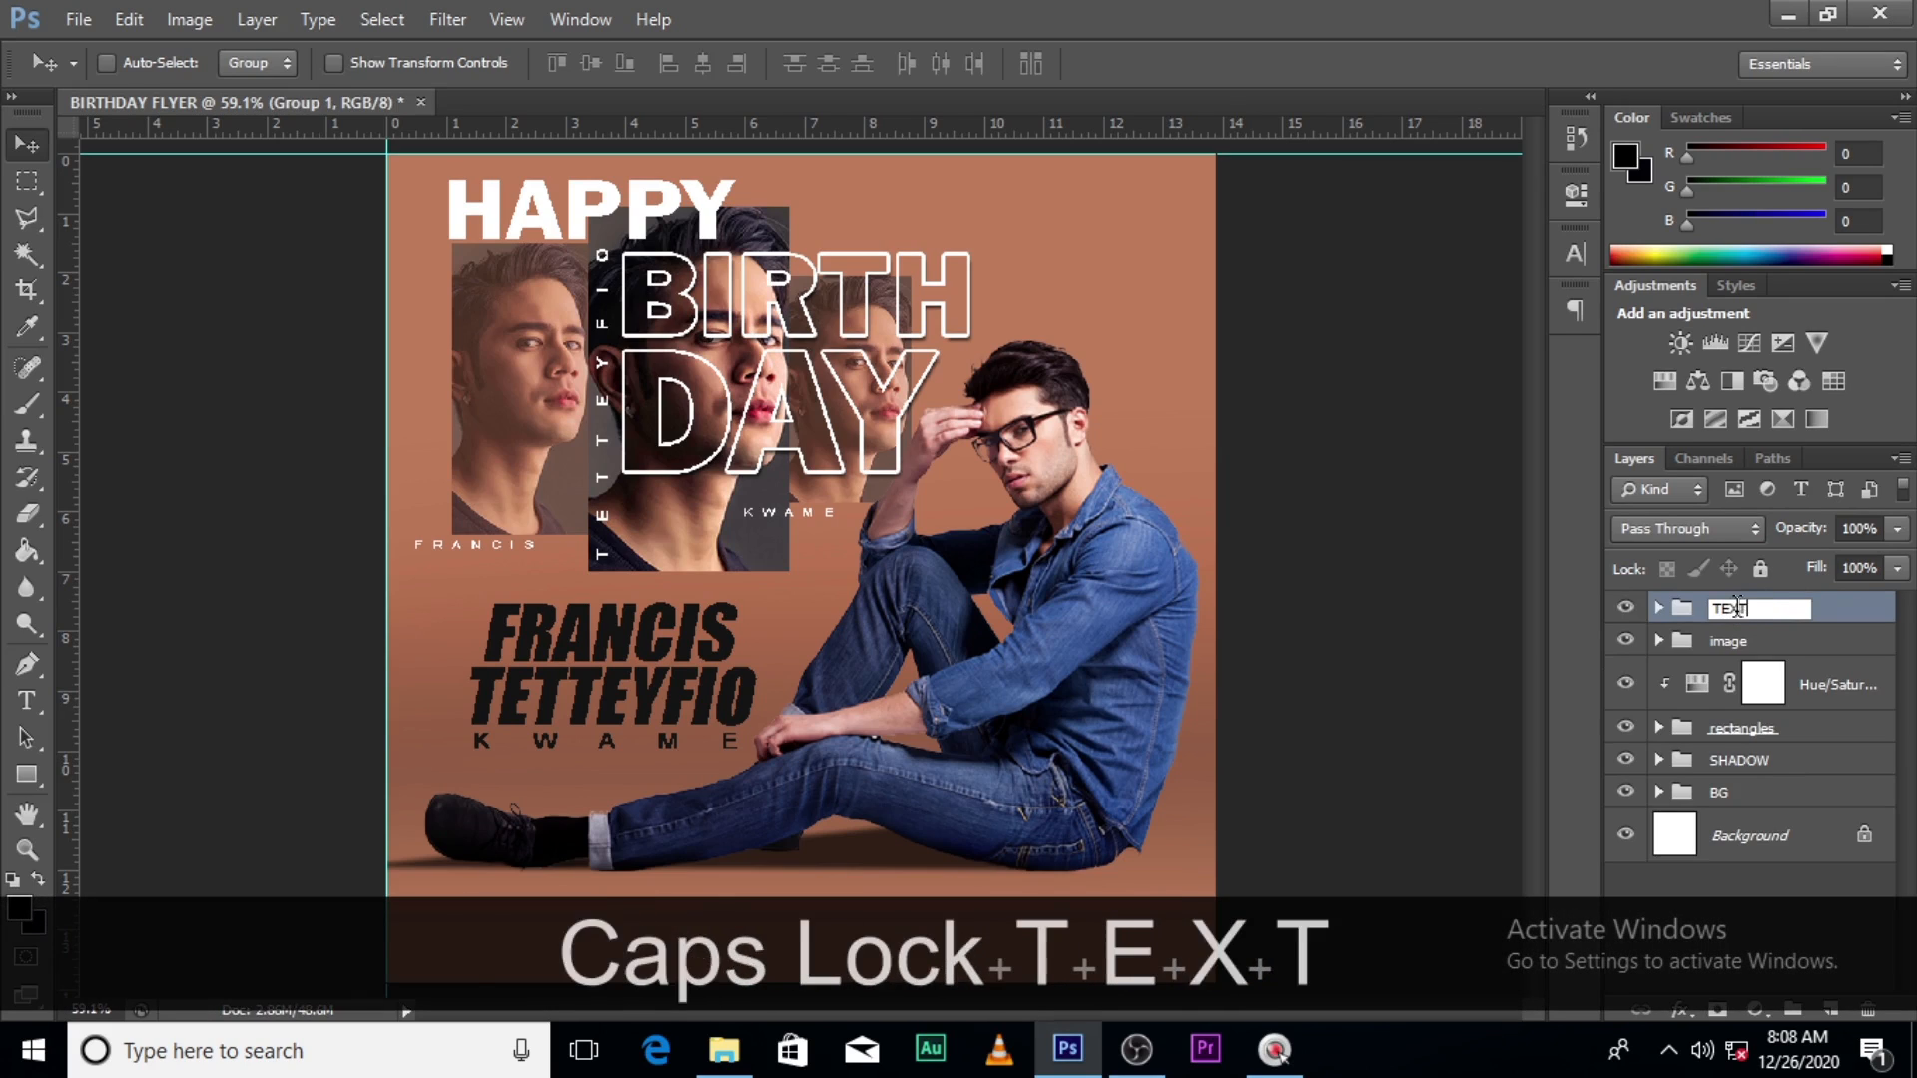
key("Return")
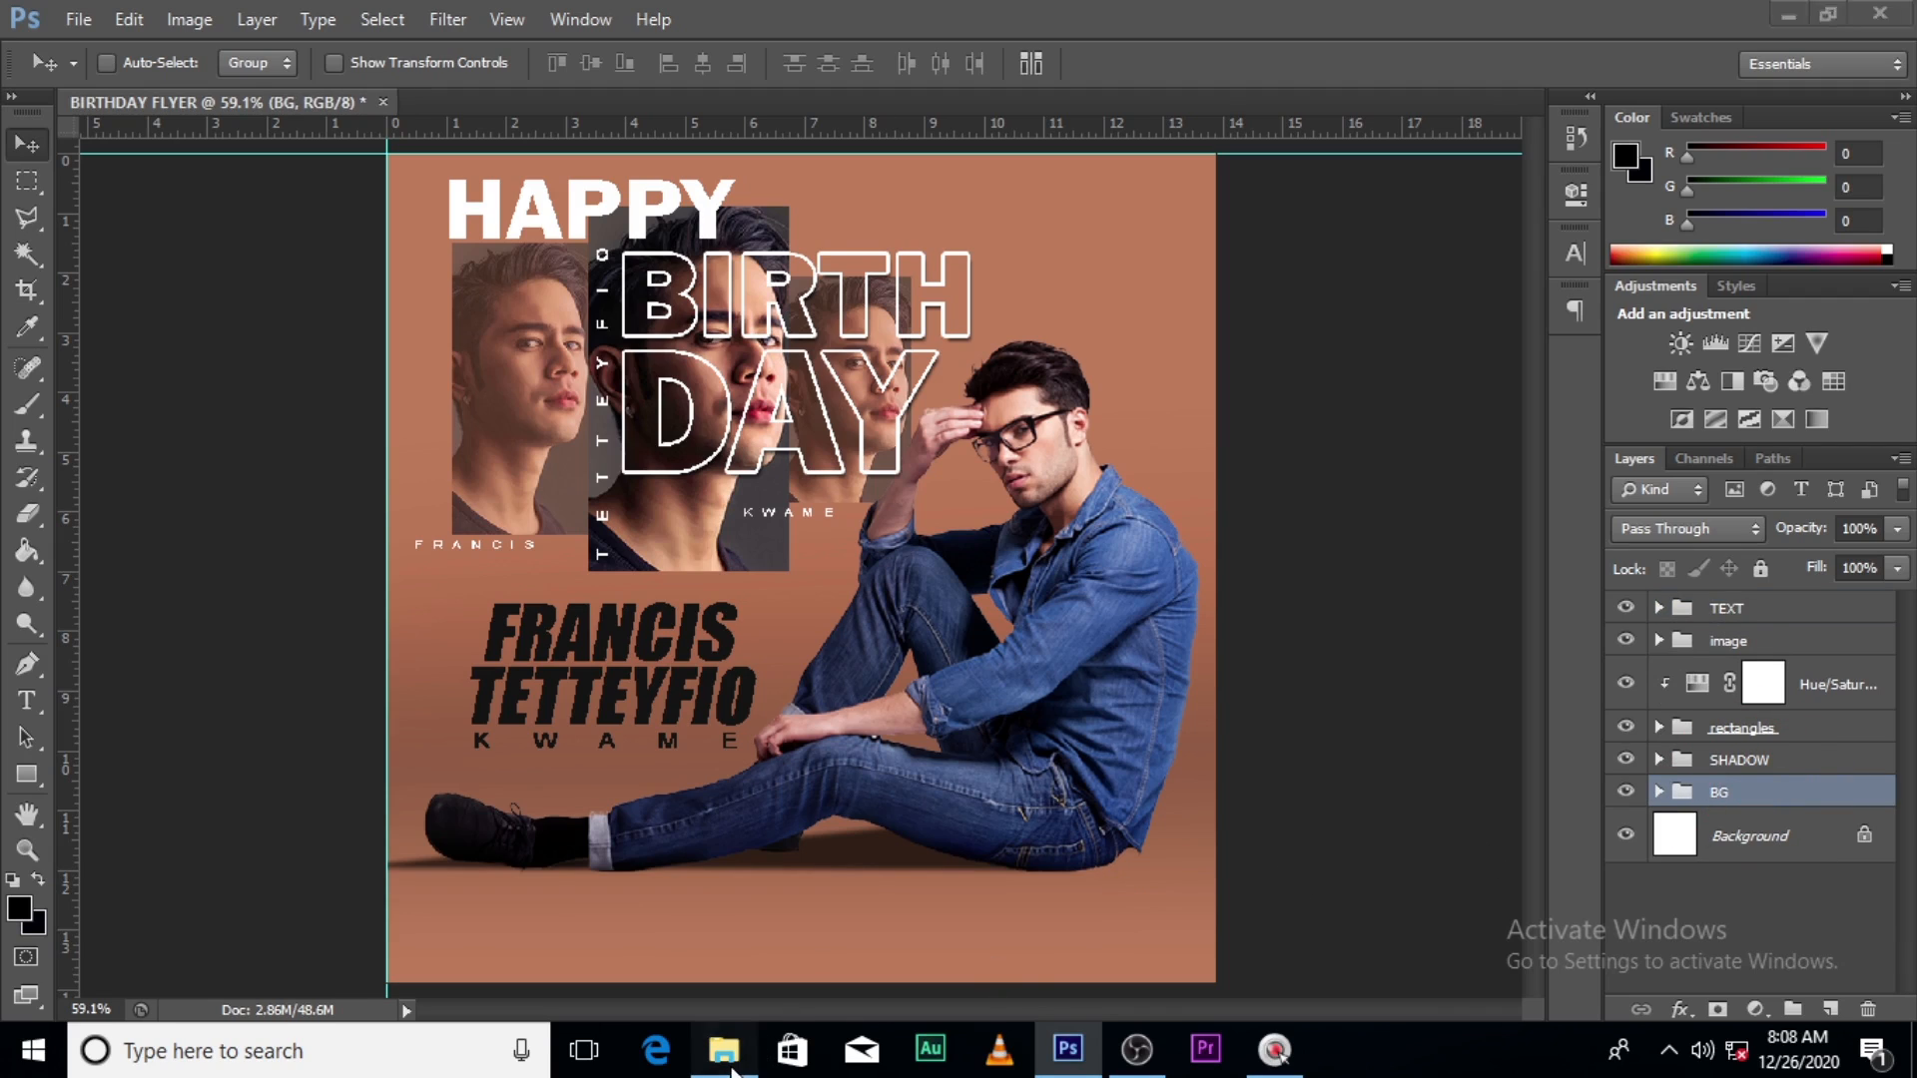
left_click(724, 1050)
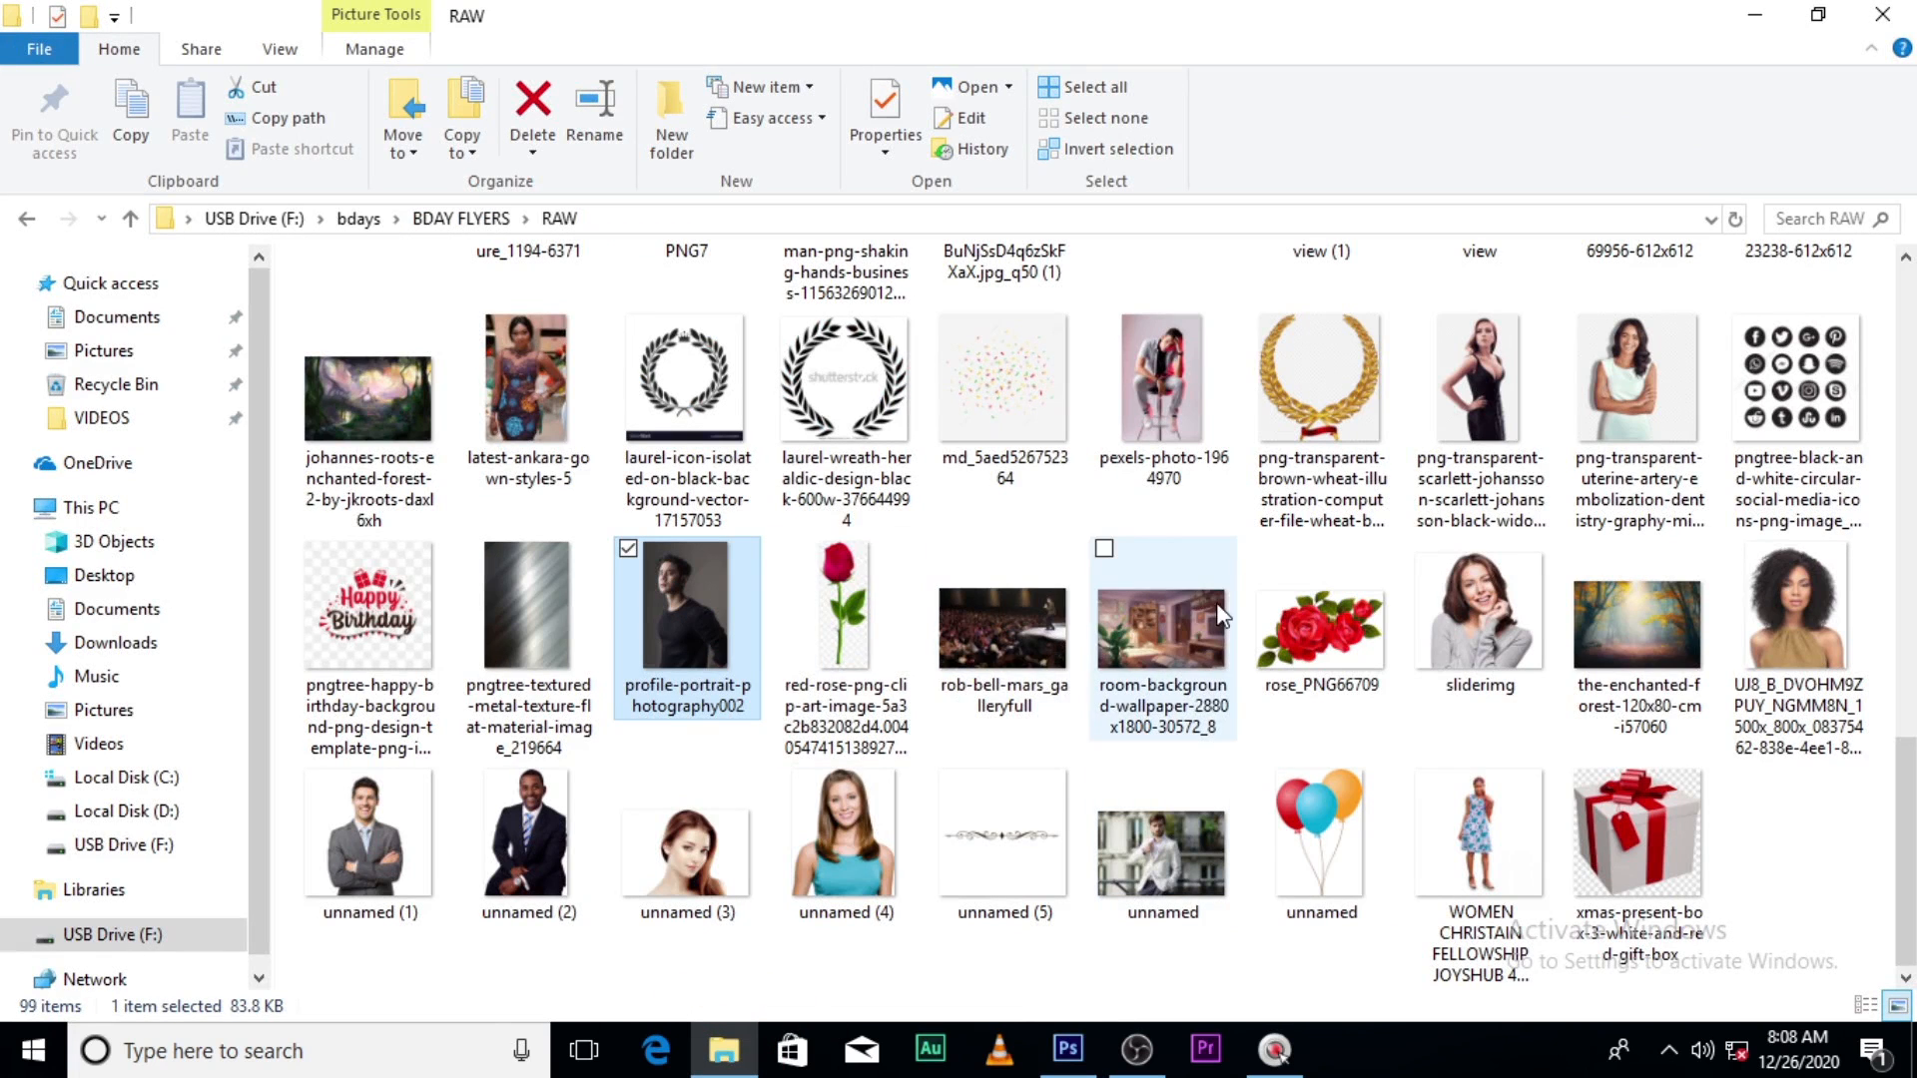
scroll(1219, 614, "up", 5)
left_click(1788, 579)
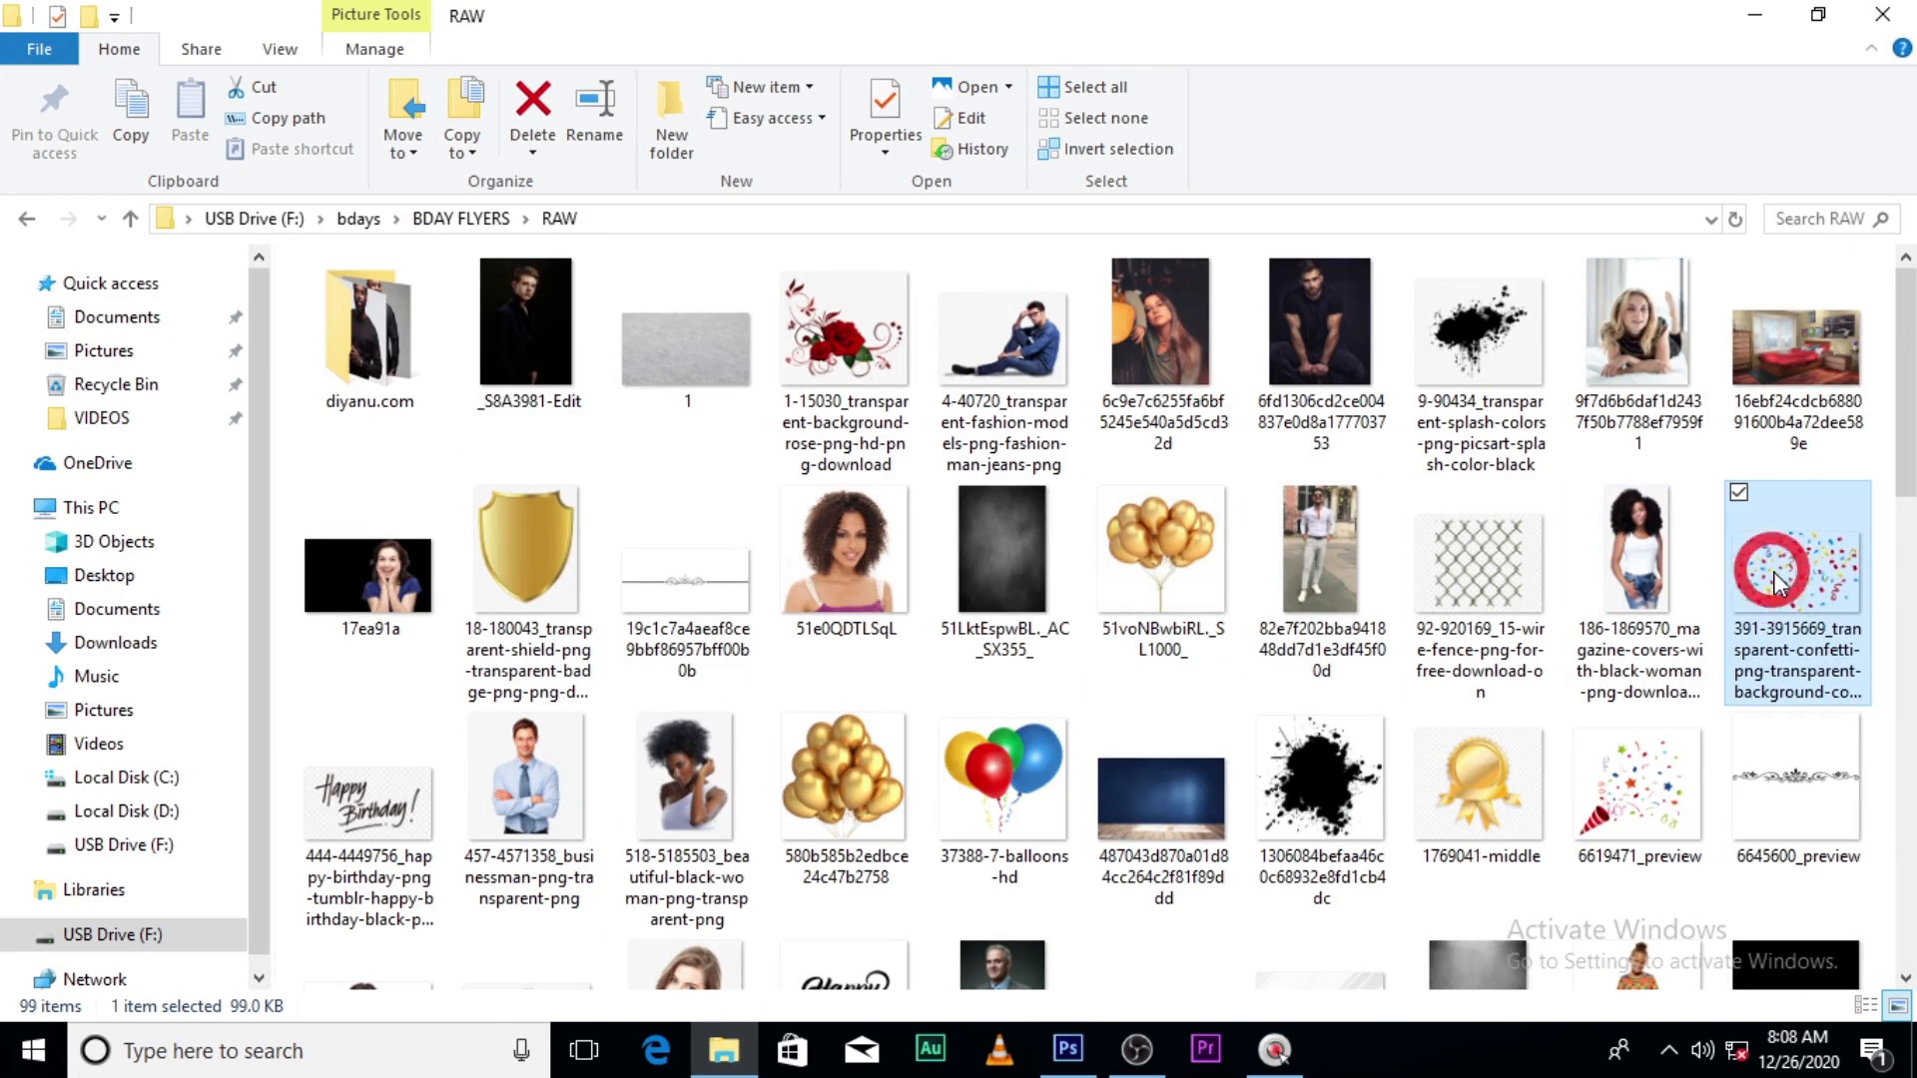
left_click_drag(1767, 614, 1066, 759)
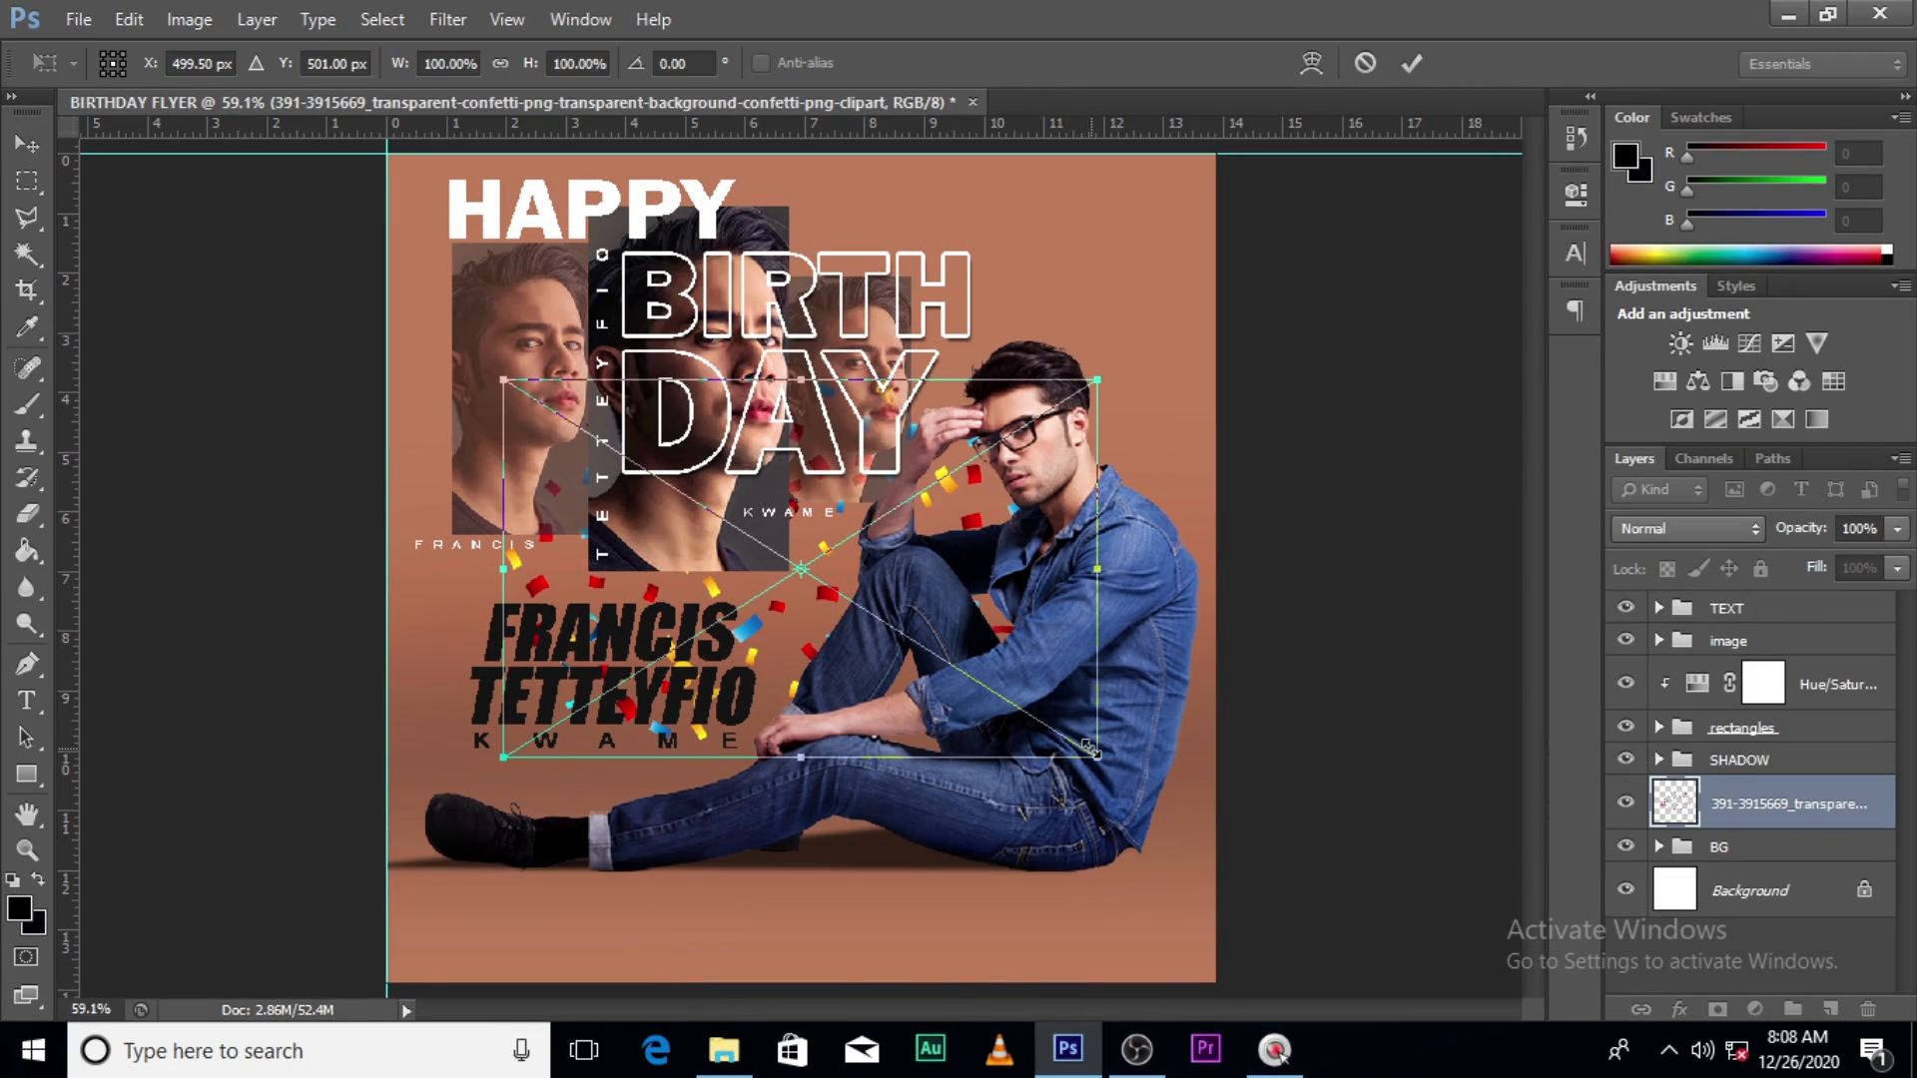
- Place the confetti and scale it to cover the flyer's top-right corner
key("Return")
left_click_drag(829, 649, 1194, 243)
key("ctrl+t")
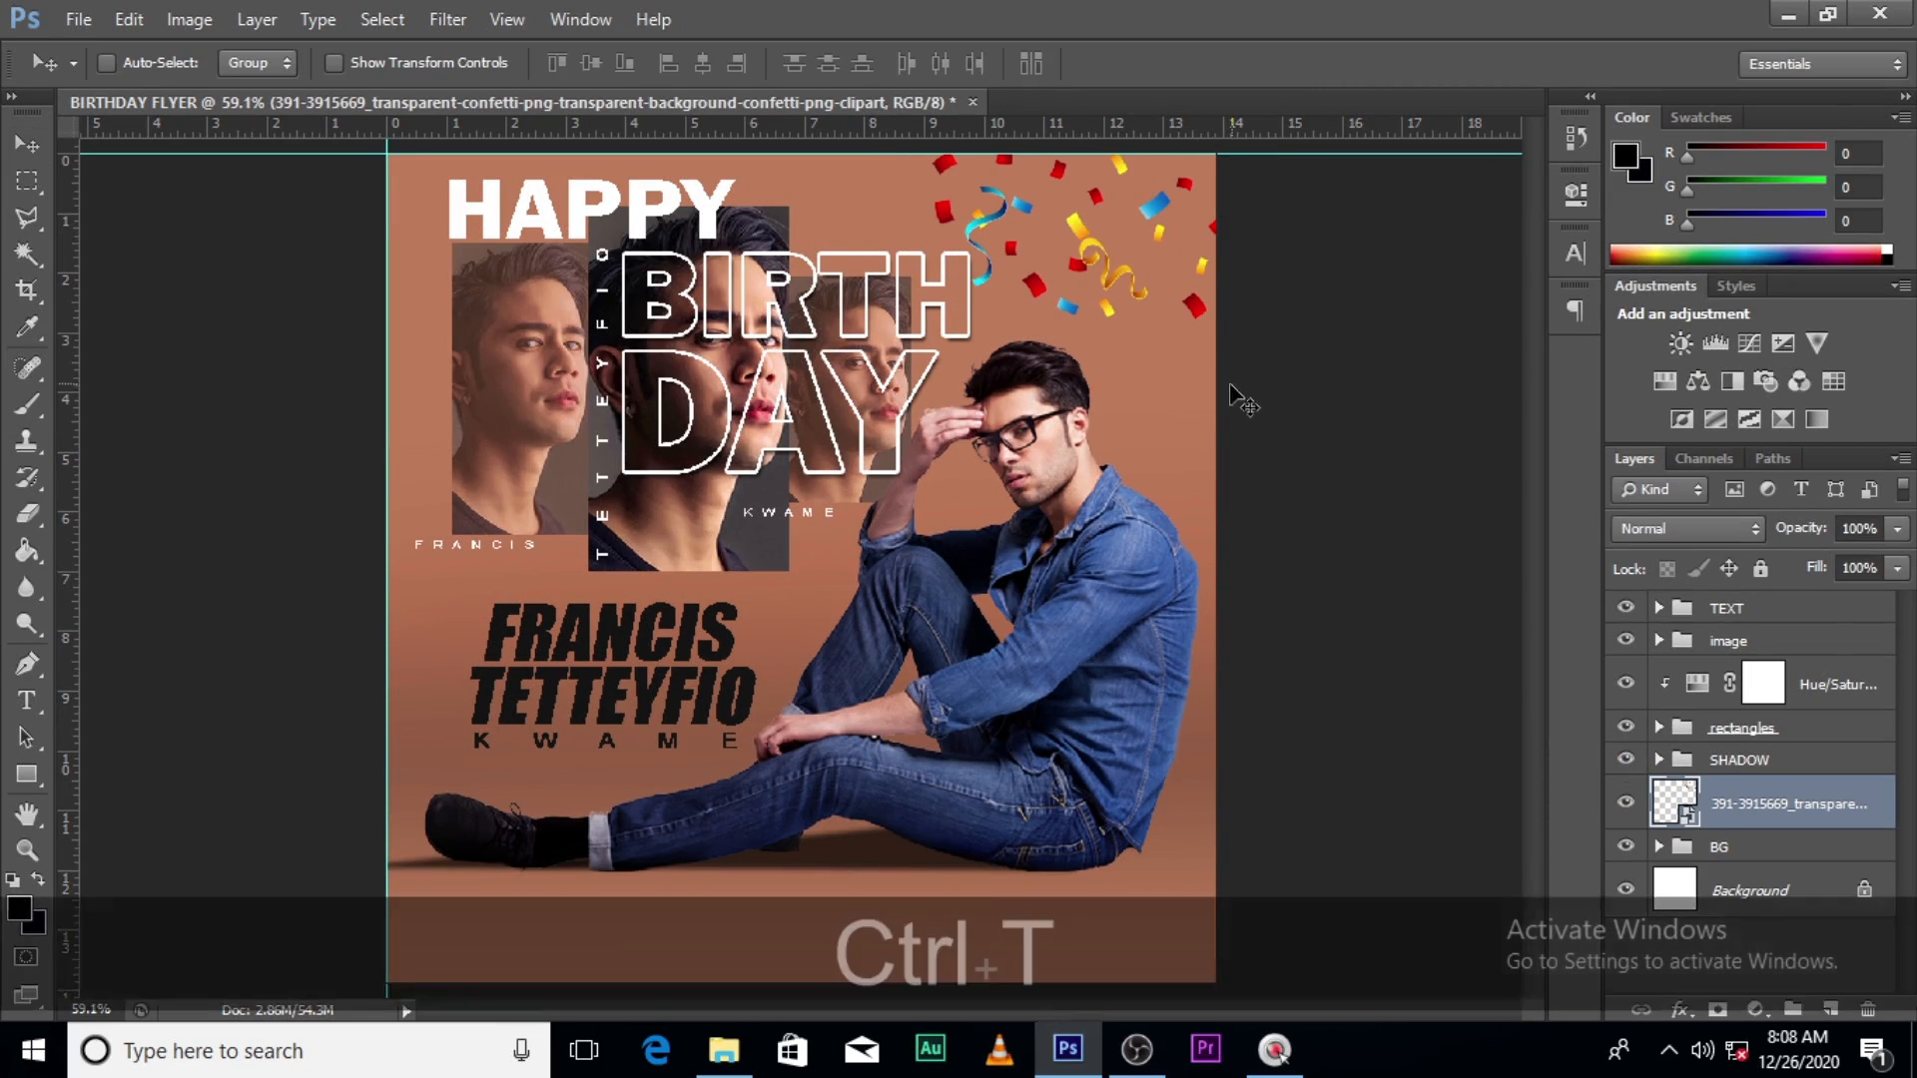
left_click_drag(1506, 332, 1451, 440)
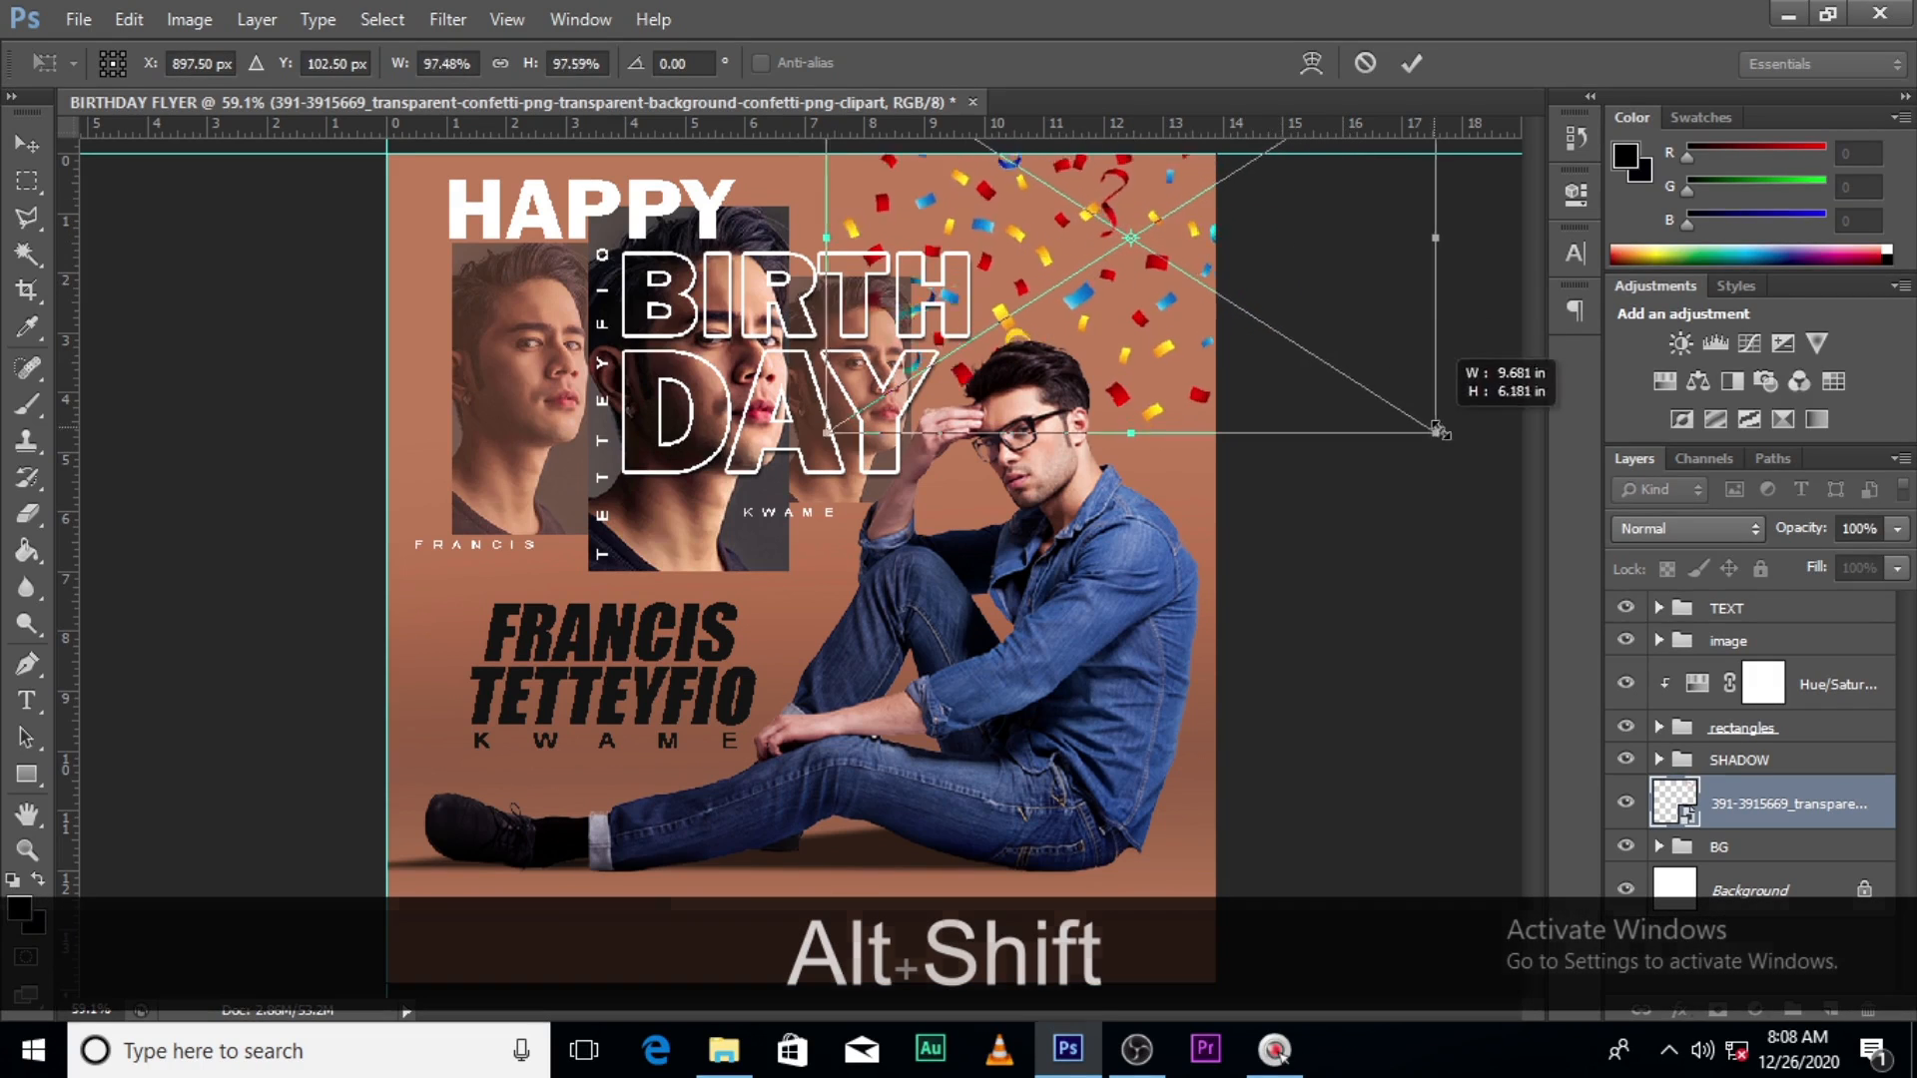
left_click_drag(1305, 364, 1323, 315)
key("Return")
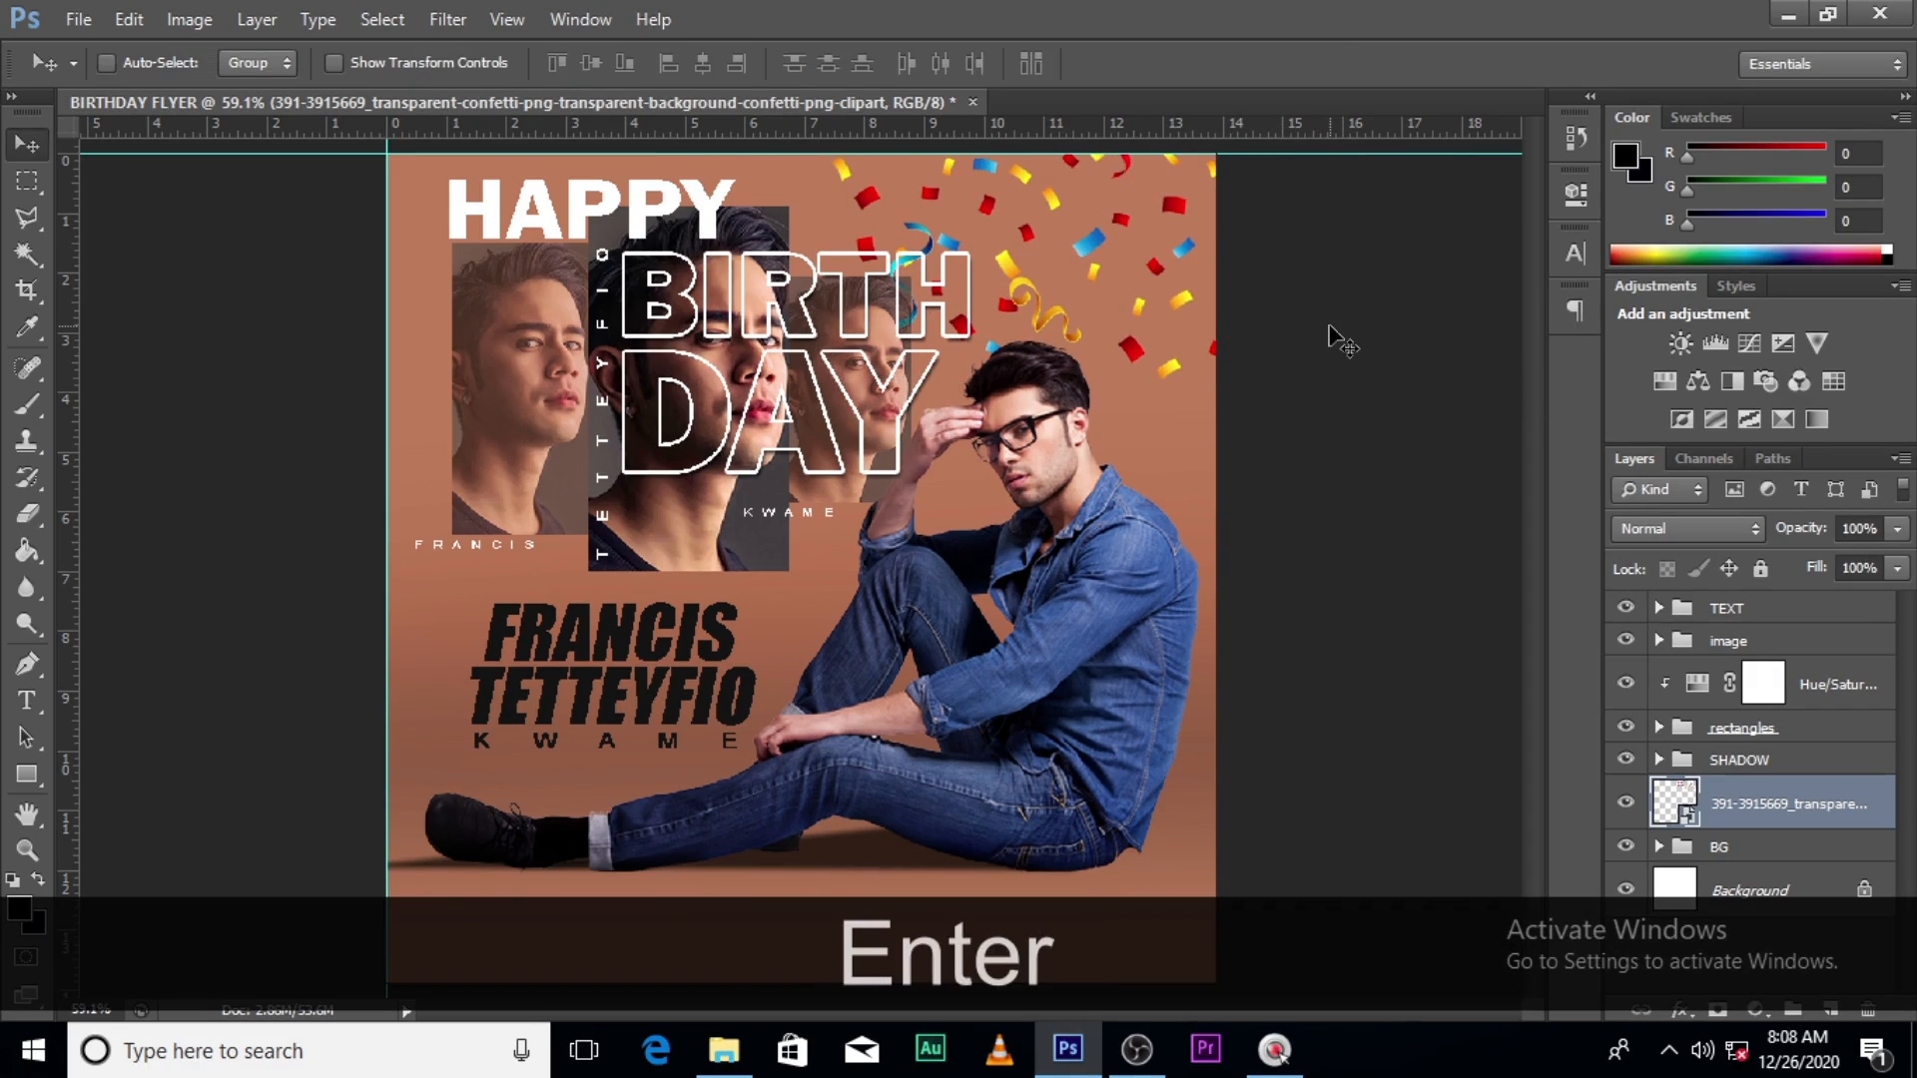
- Soften the confetti with a light Gaussian Blur of about 1.8 px and set its Fill to 54%
key("ctrl+b")
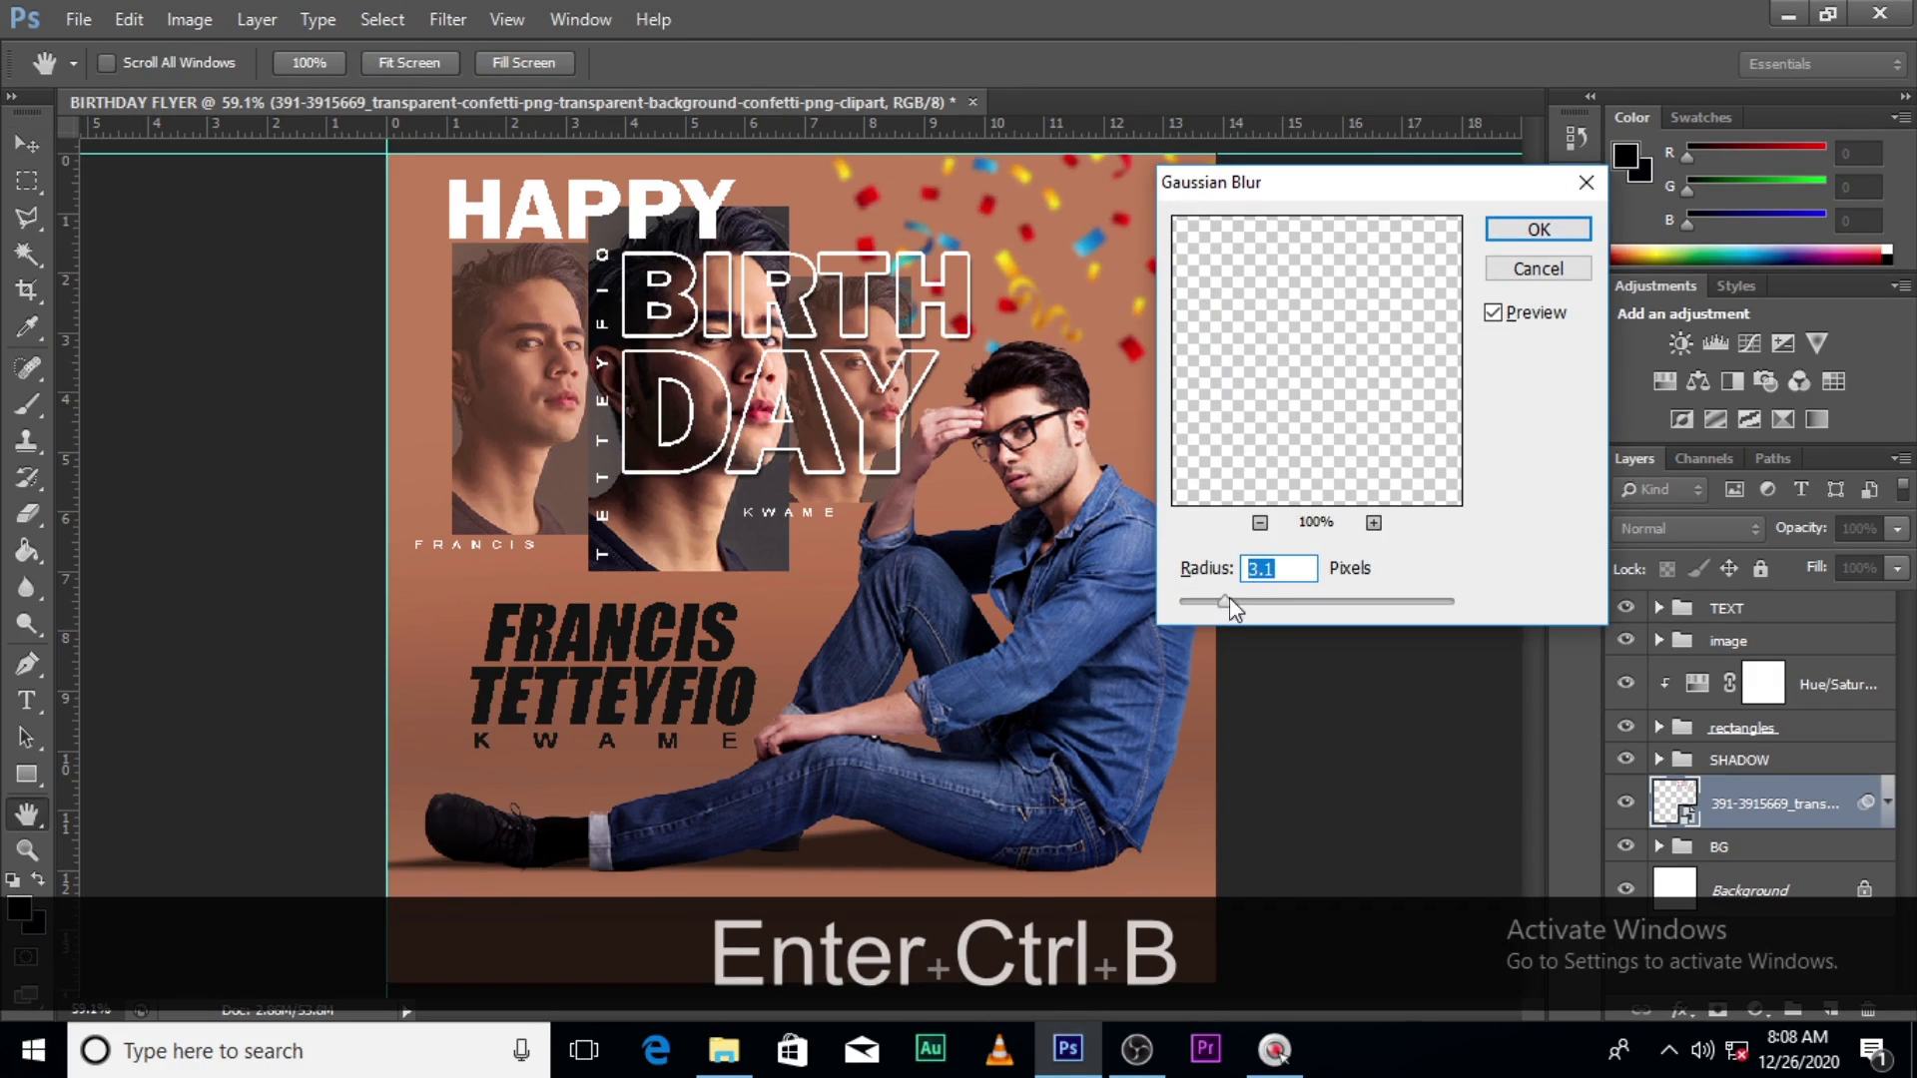
left_click_drag(1228, 600, 1204, 602)
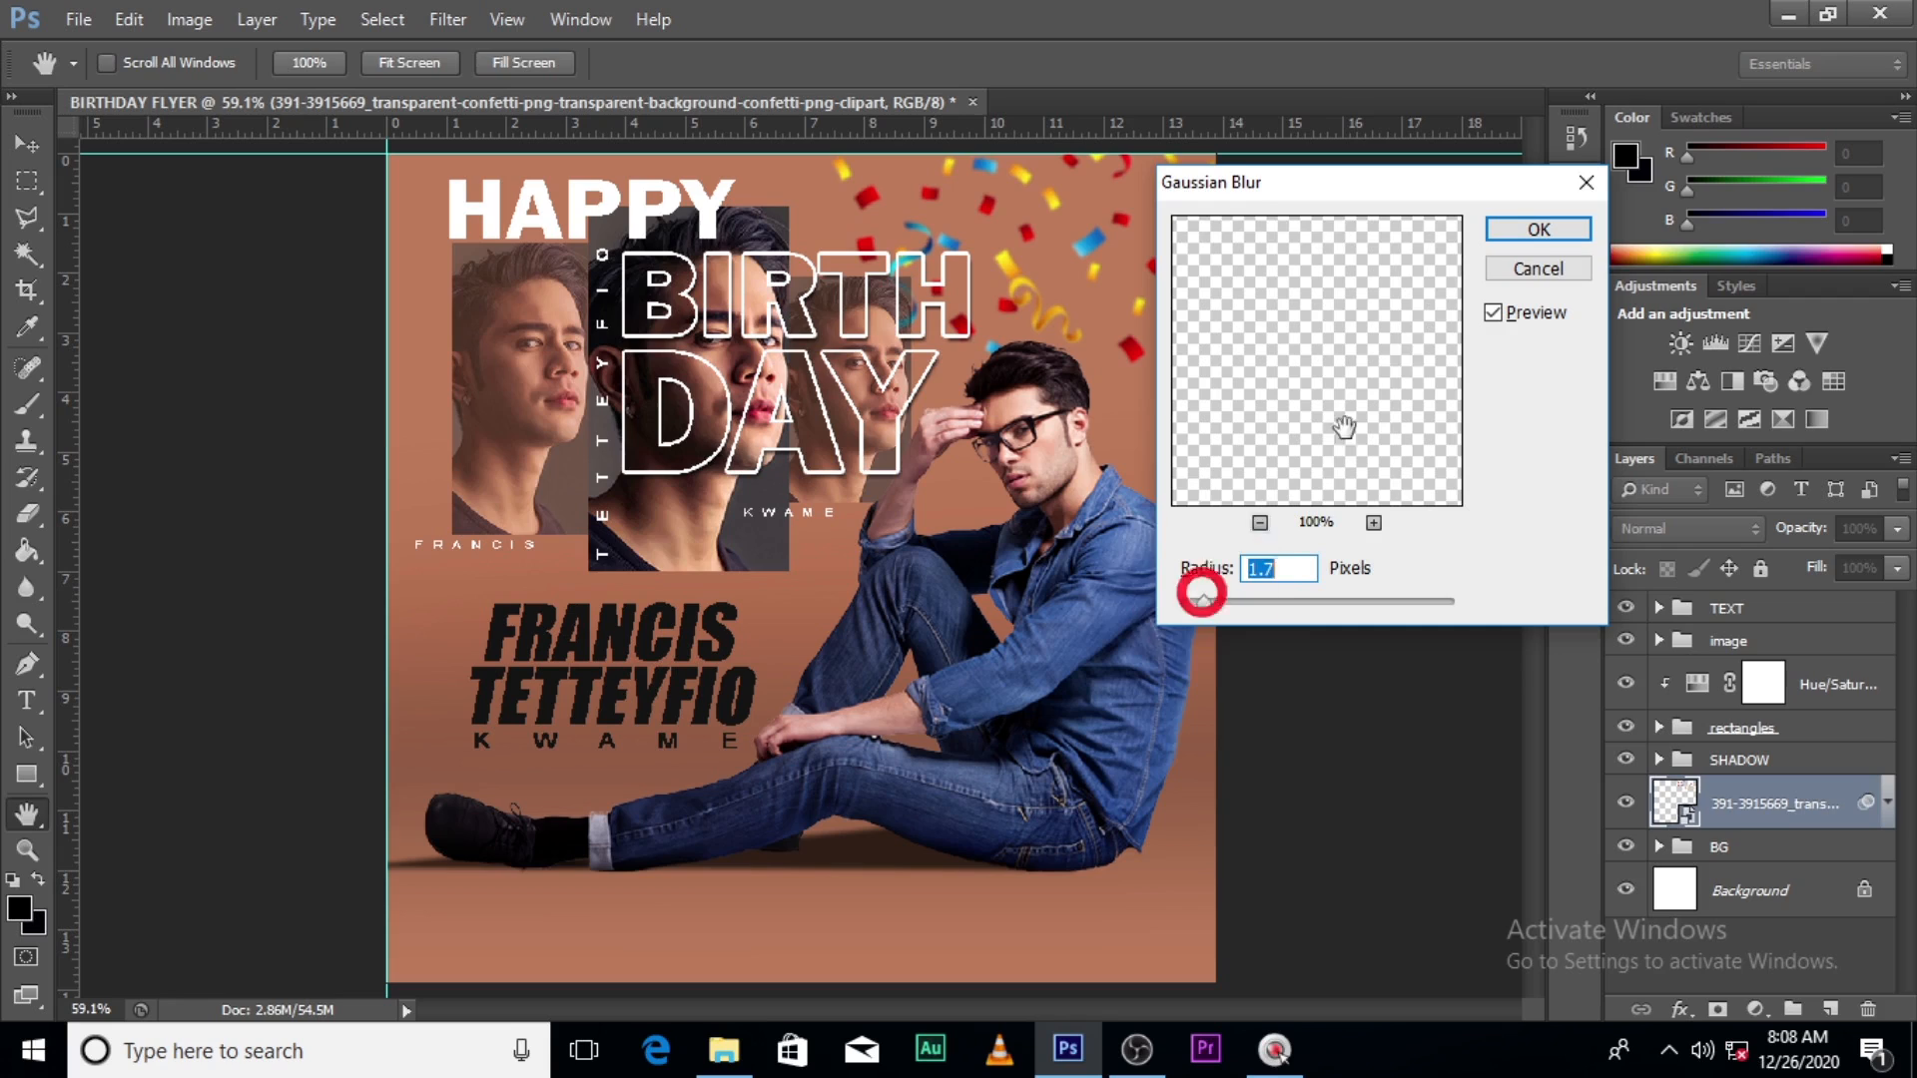
left_click(1536, 230)
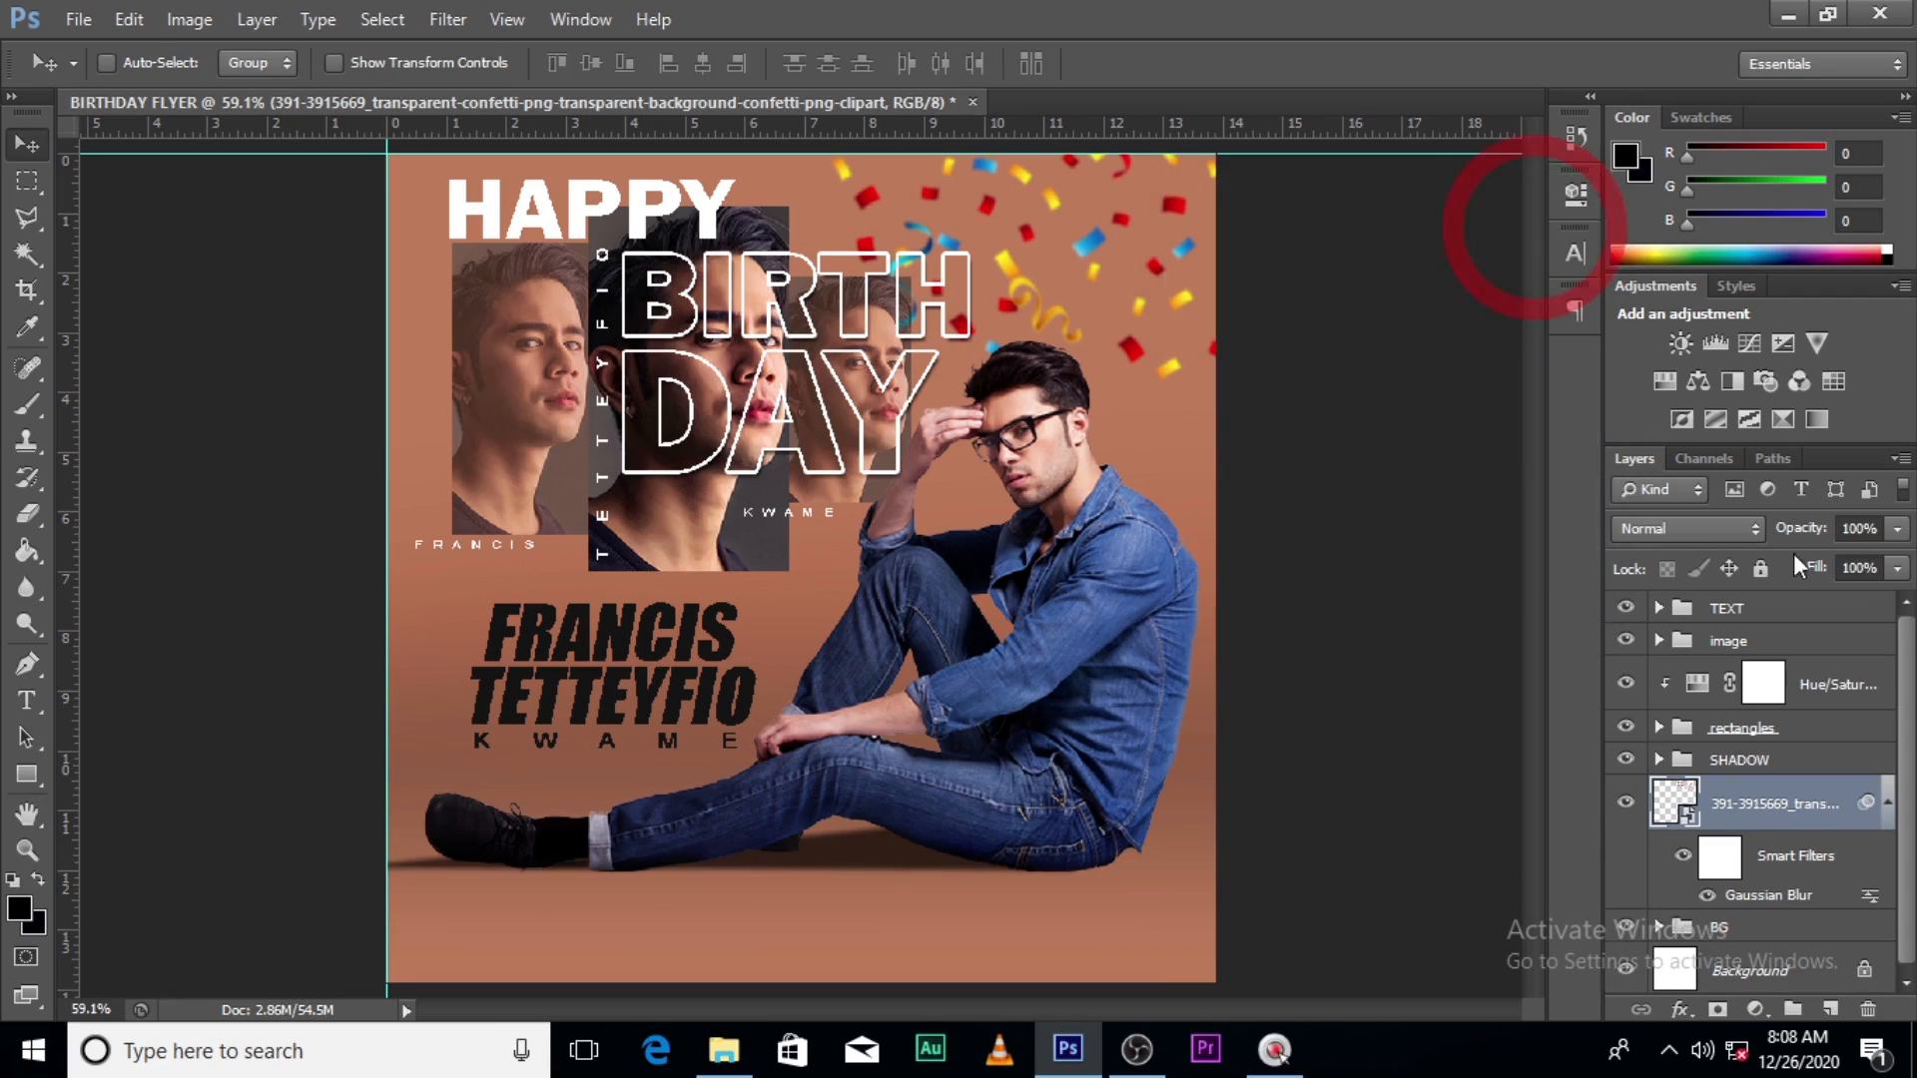
left_click(1897, 568)
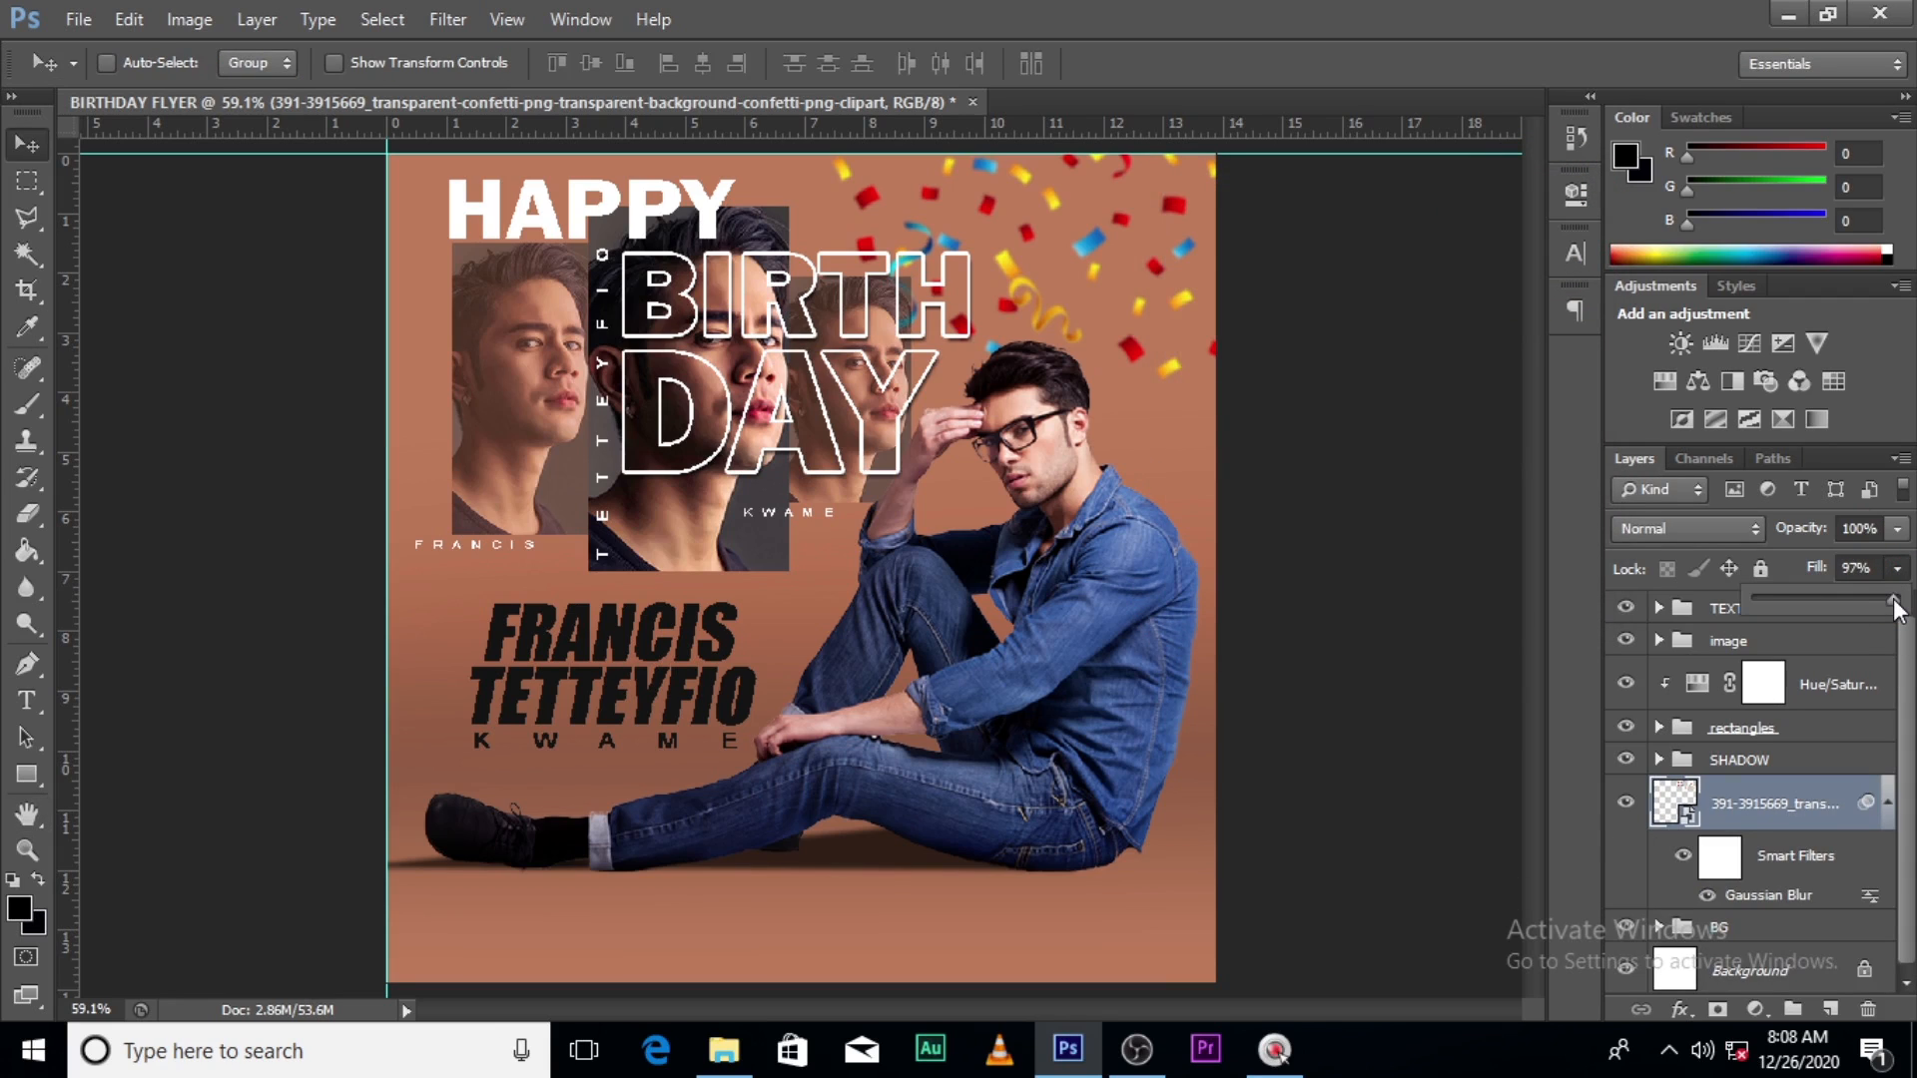
left_click(1831, 601)
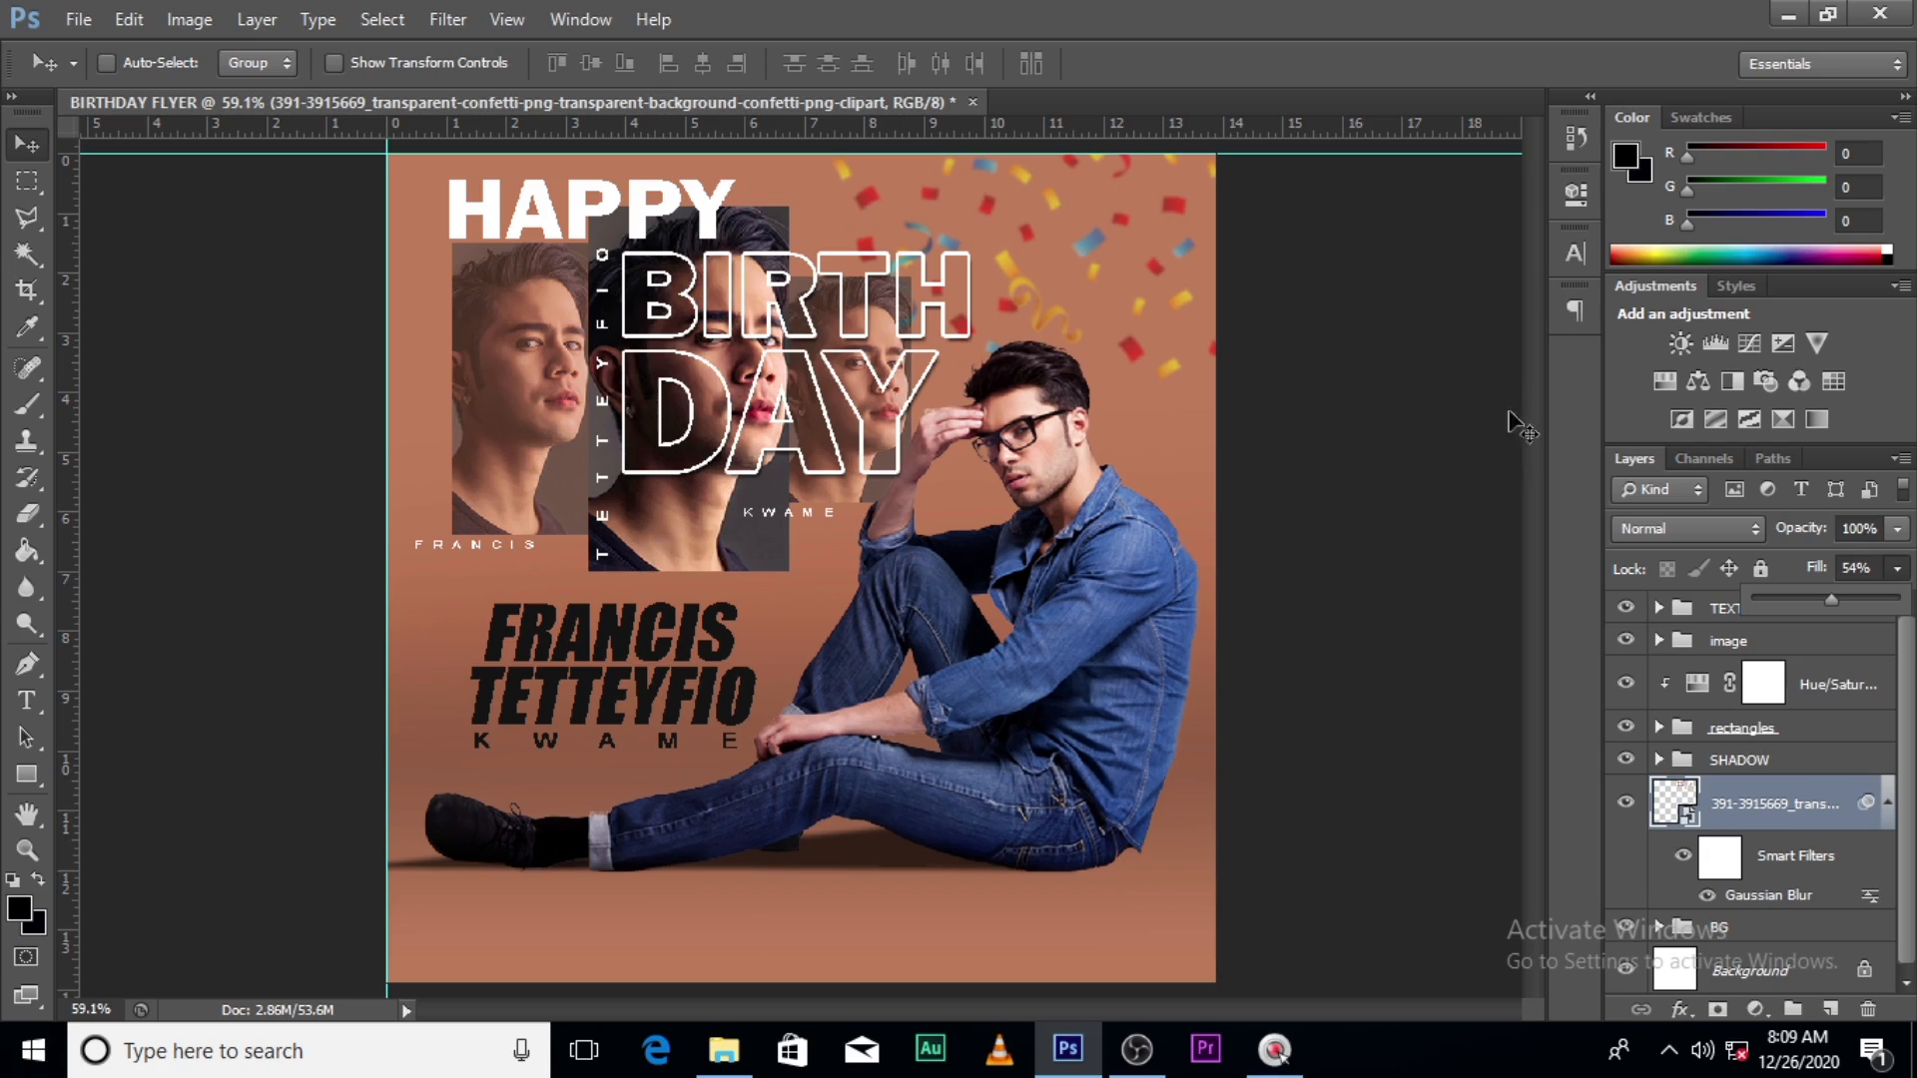